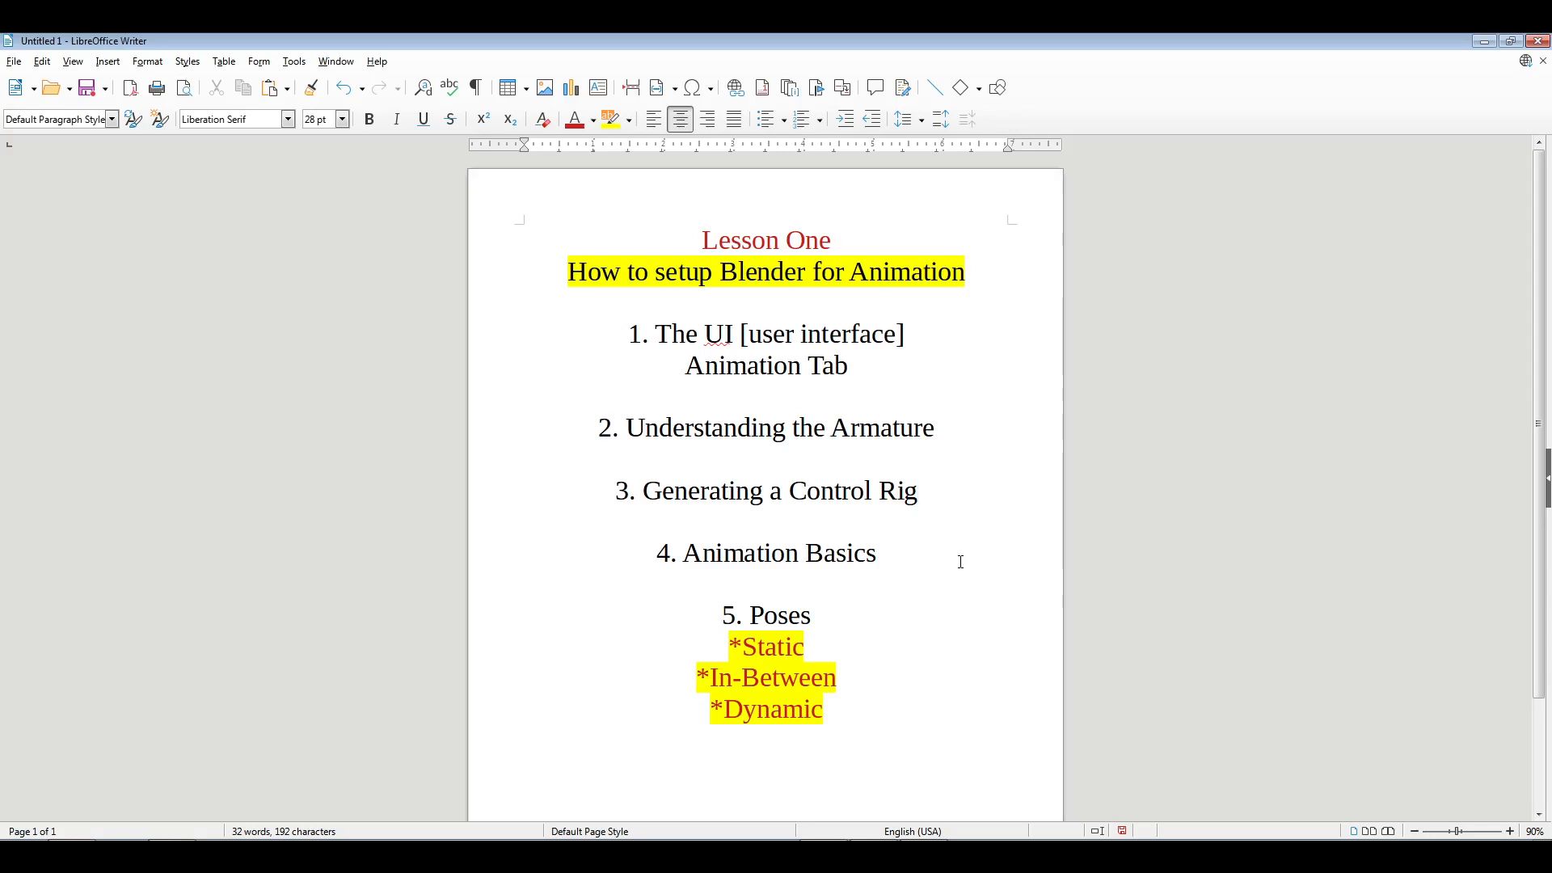
- Switch to UPBGE and add a new Animation workspace to the file
{"action": "key", "text": "alt+Tab"}
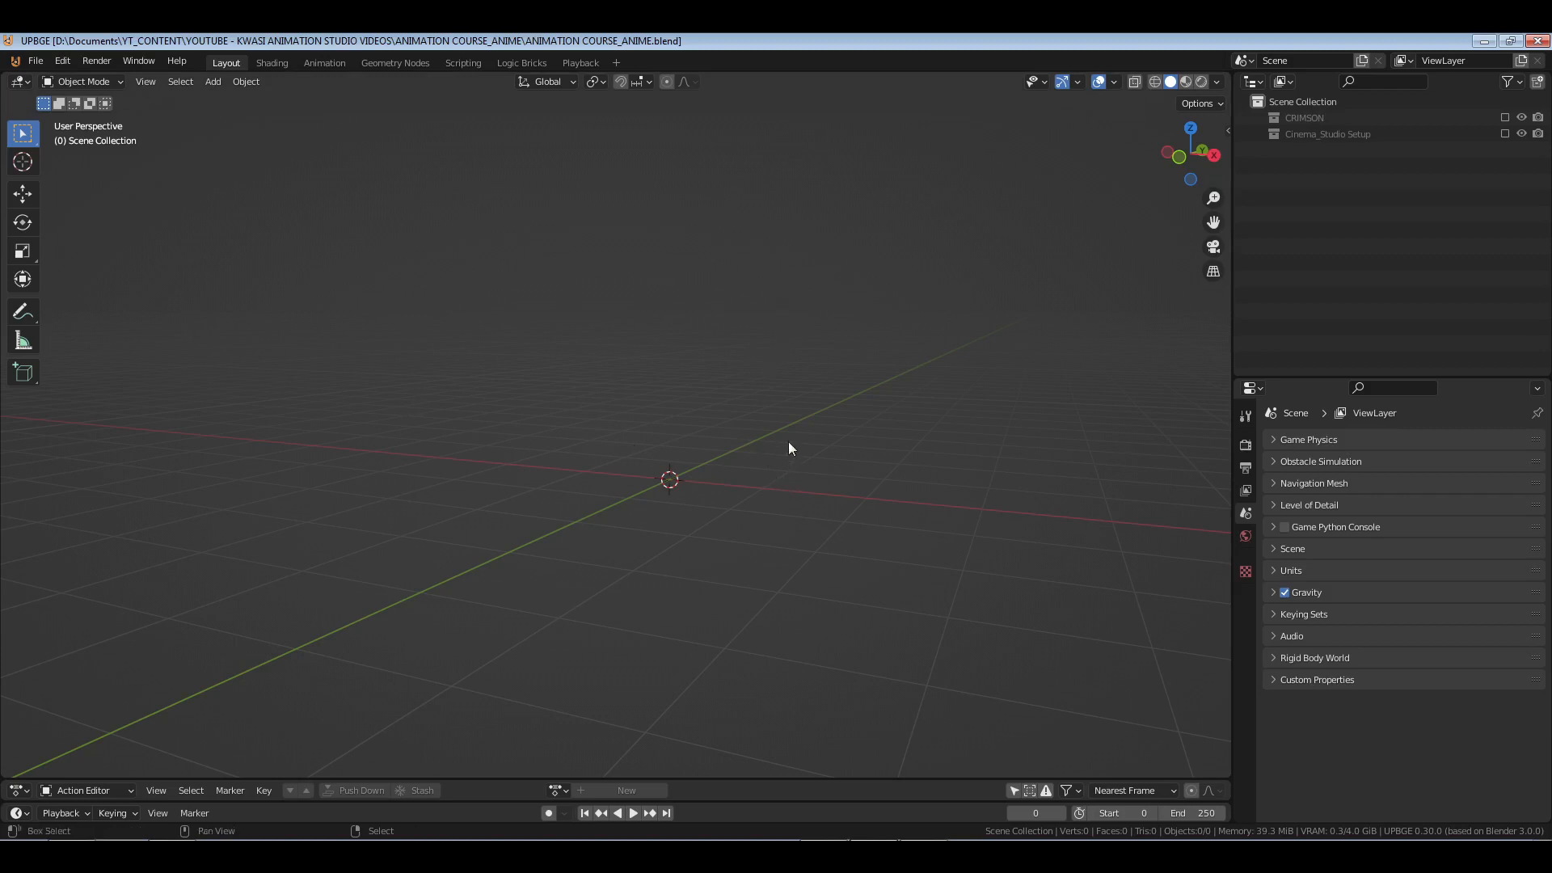
{"action": "middle_click_drag", "start_coordinate": [788, 441], "coordinate": [762, 459]}
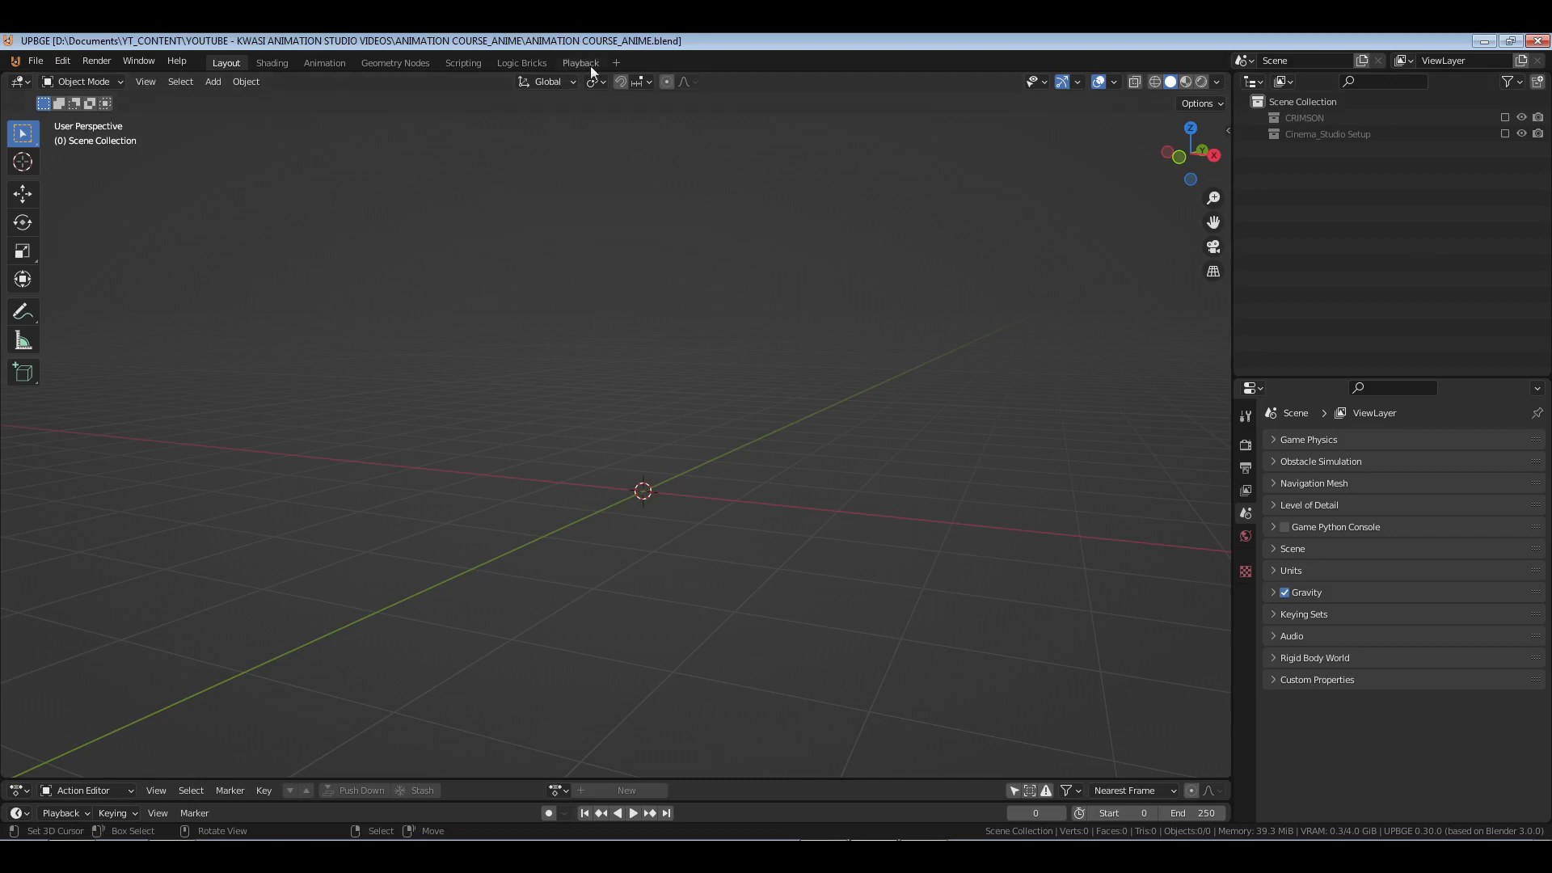
{"action": "left_click", "coordinate": [617, 63]}
{"action": "mouse_move", "coordinate": [598, 93]}
{"action": "left_click", "coordinate": [687, 93]}
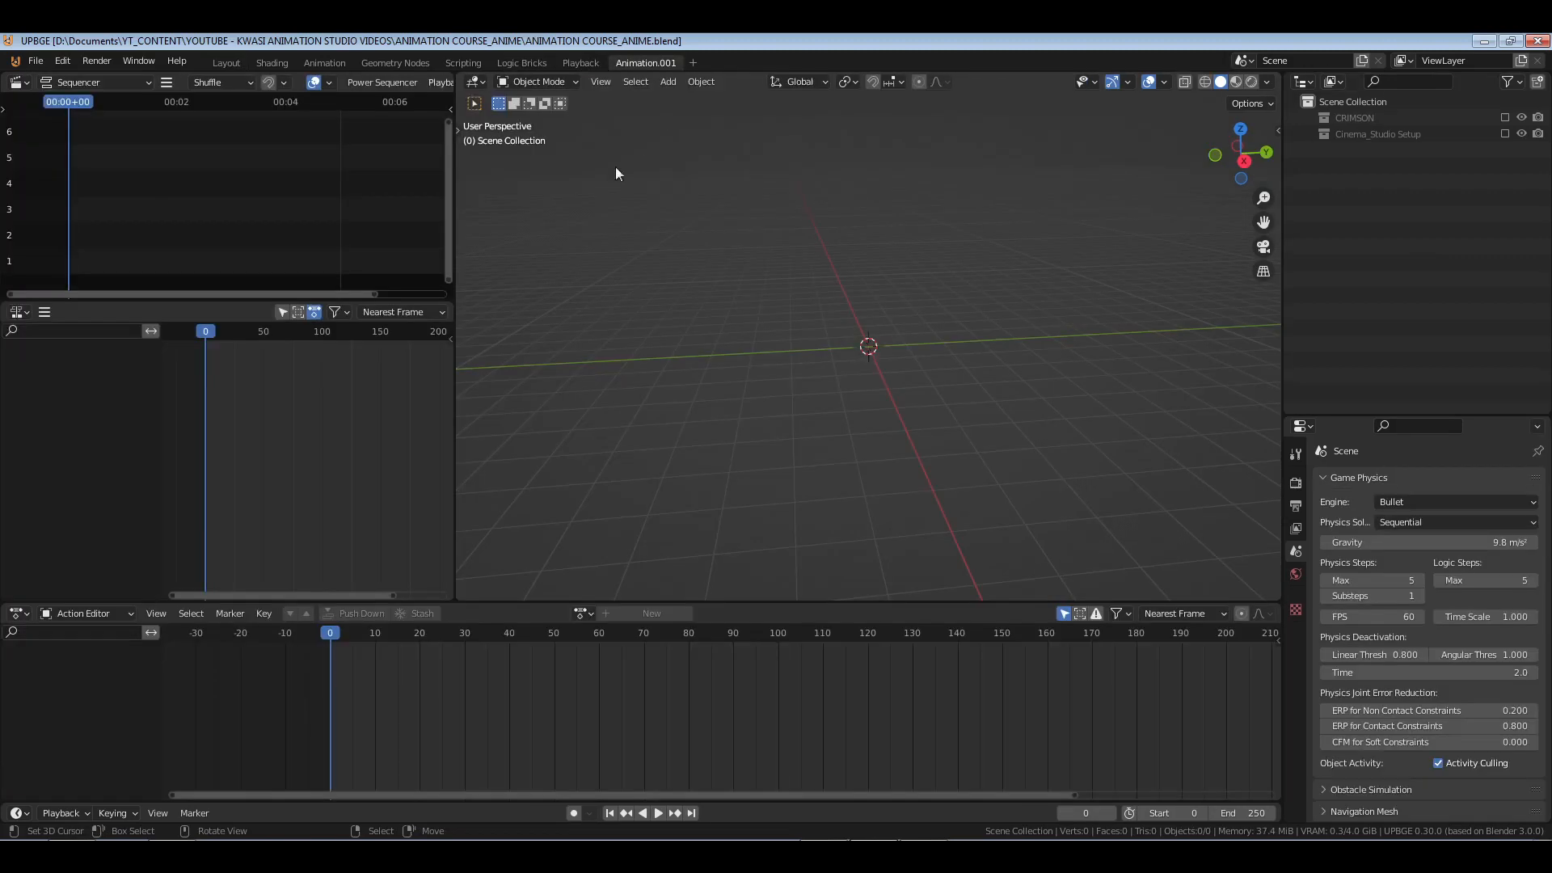
- Collapse the Game Physics and Level of Detail scene properties, and the Game Resolution, Game Debug and Sampling render properties
{"action": "left_click", "coordinate": [1369, 479]}
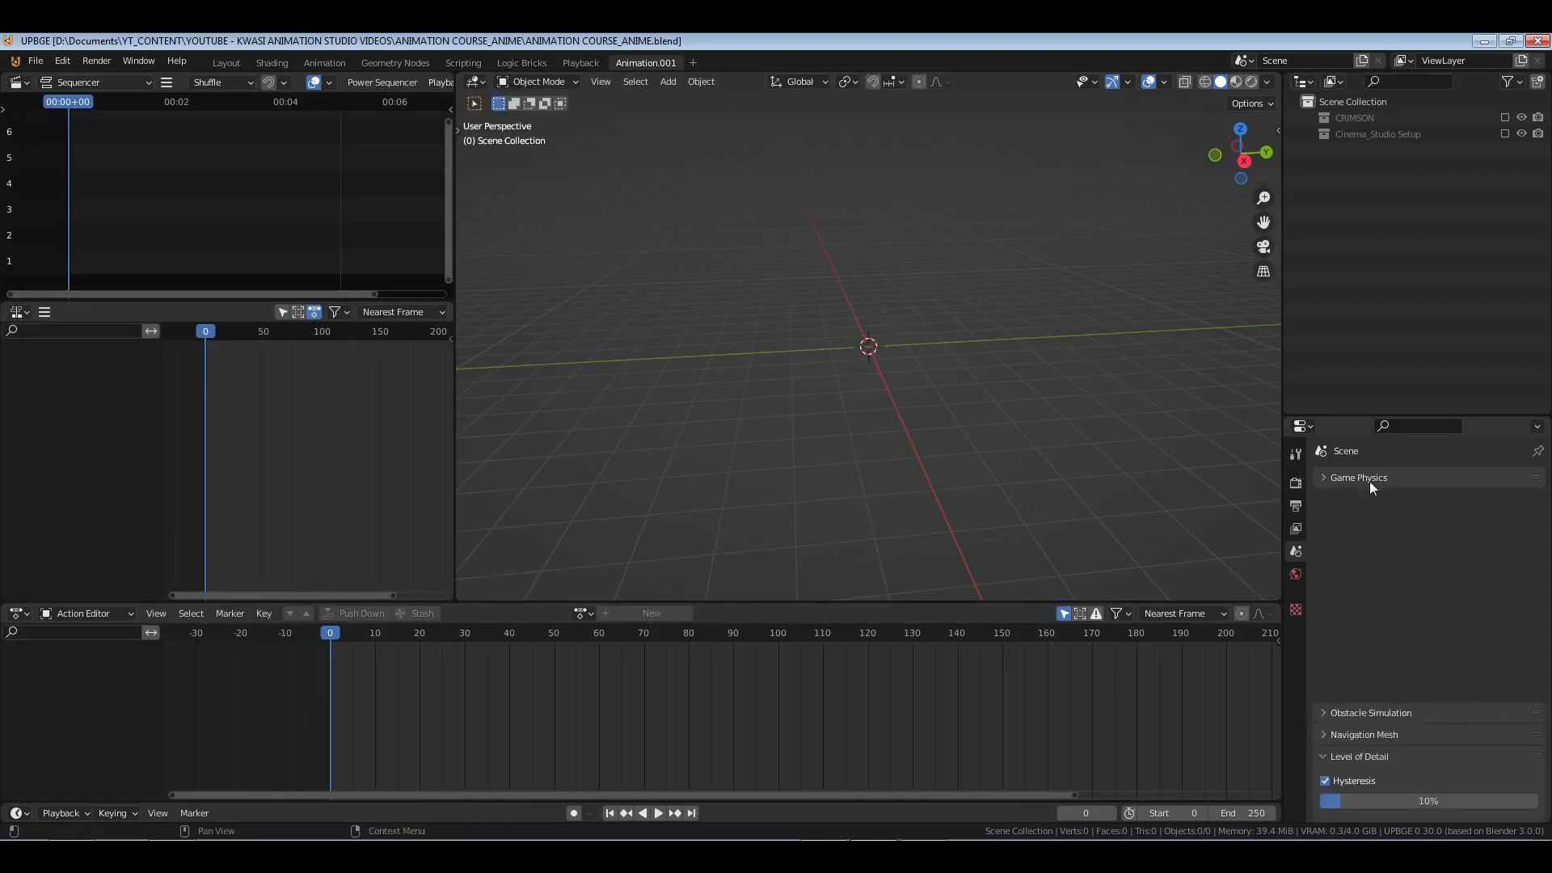
{"action": "left_click", "coordinate": [1349, 544]}
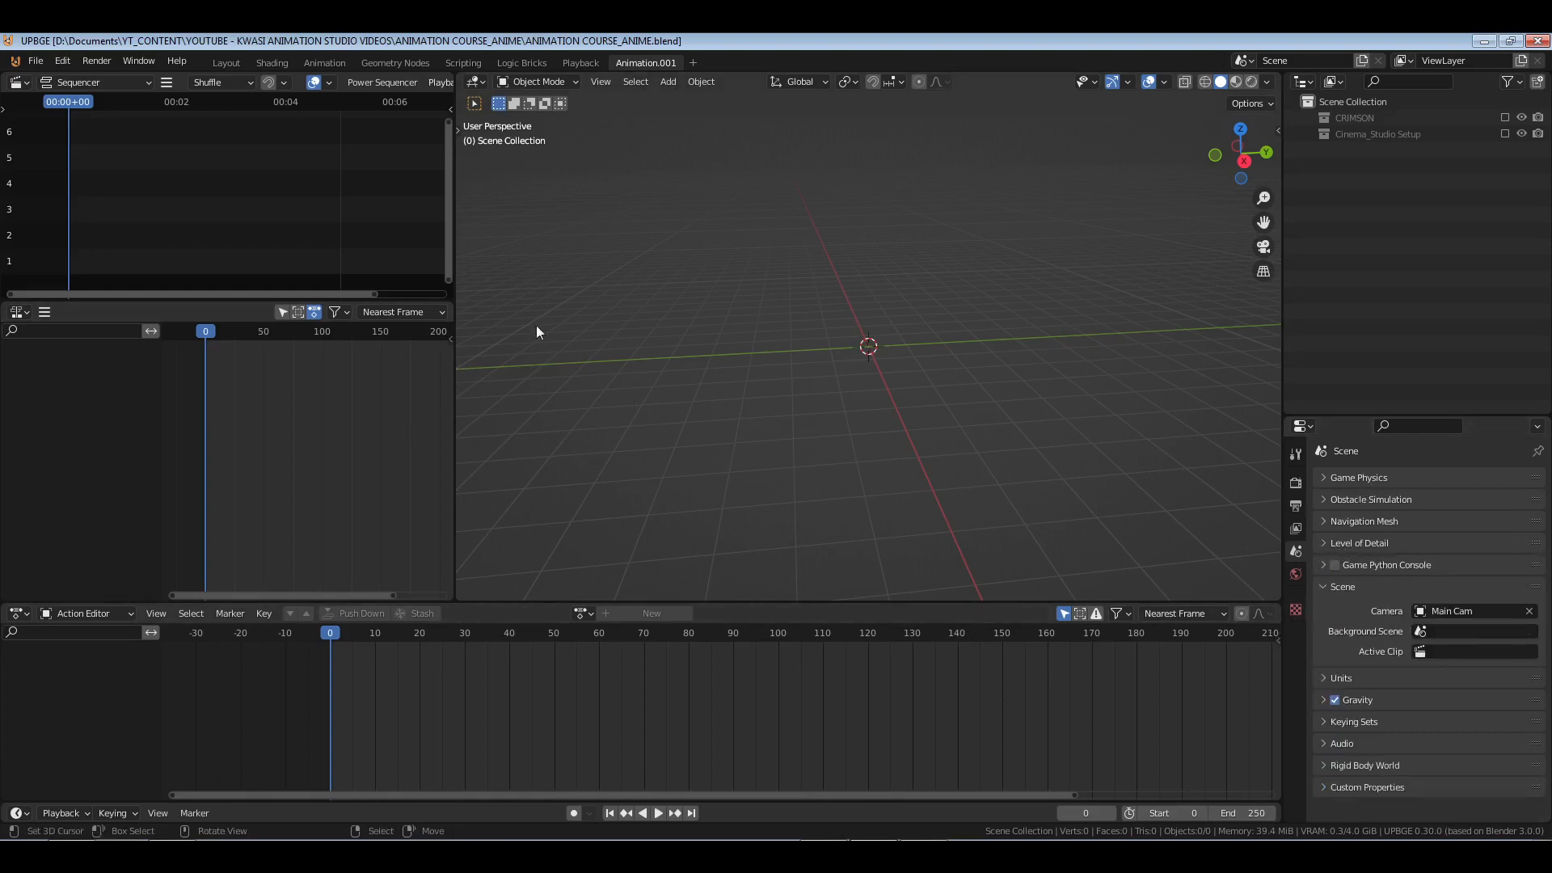
{"action": "left_click", "coordinate": [1297, 482]}
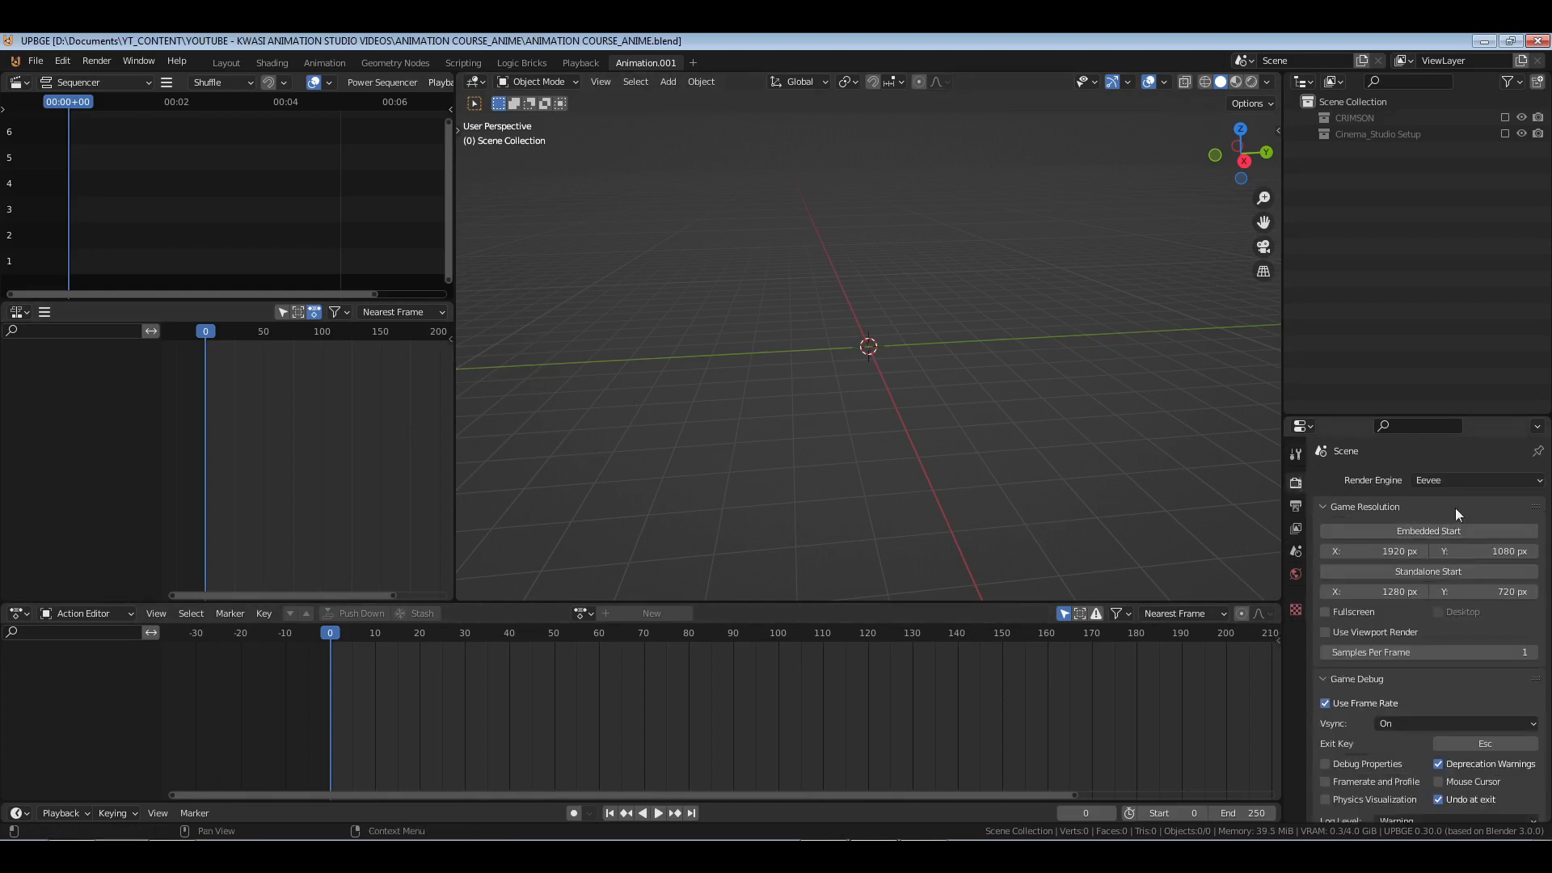
{"action": "left_click", "coordinate": [1394, 505]}
{"action": "left_click", "coordinate": [1384, 528]}
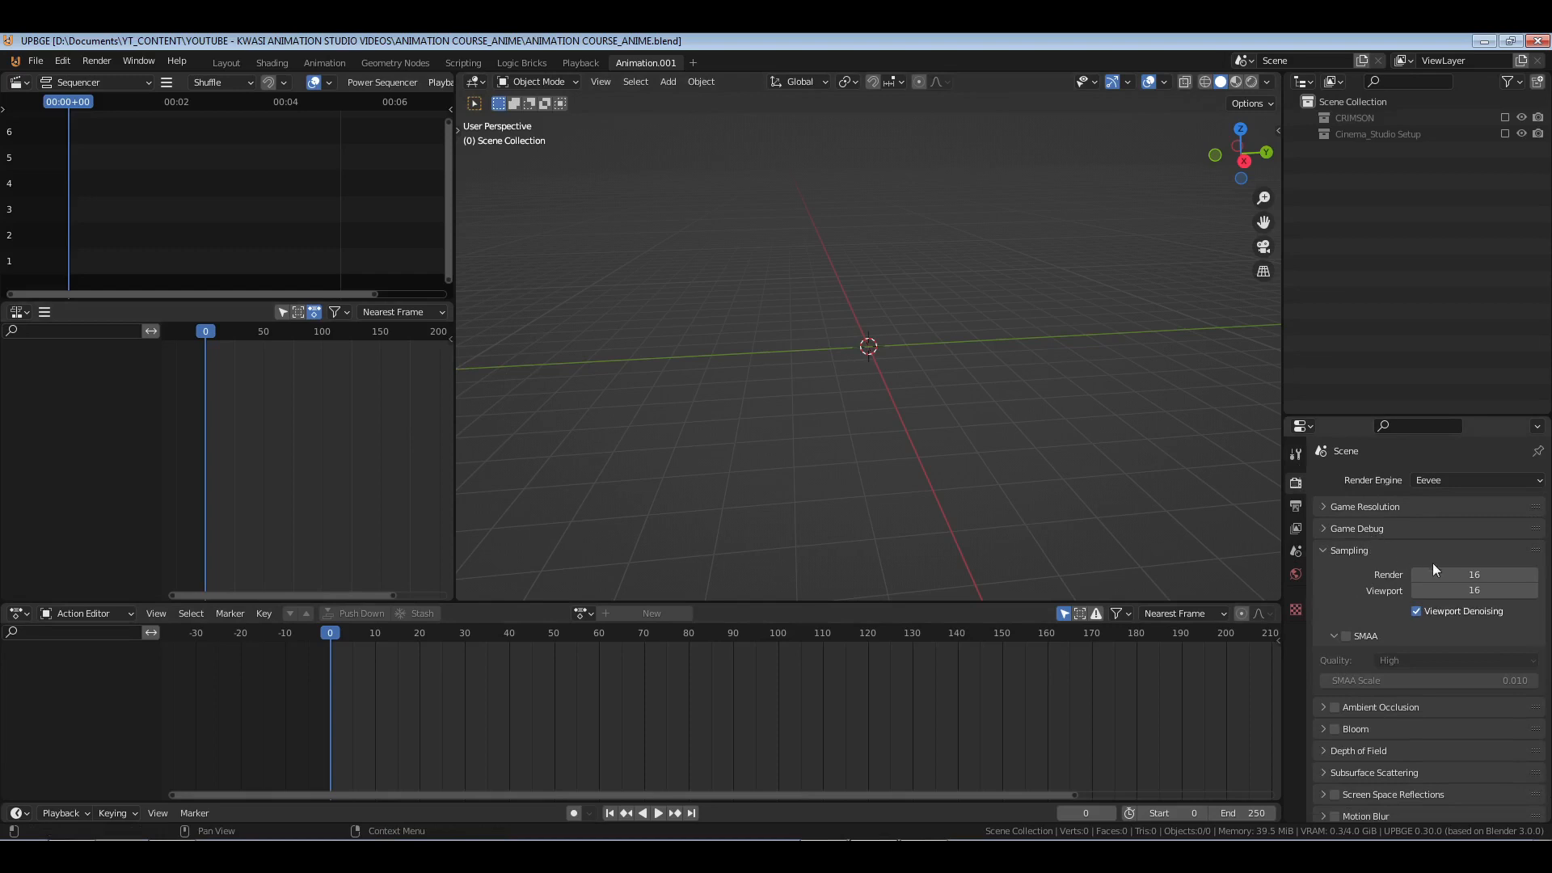
{"action": "left_click", "coordinate": [1355, 551]}
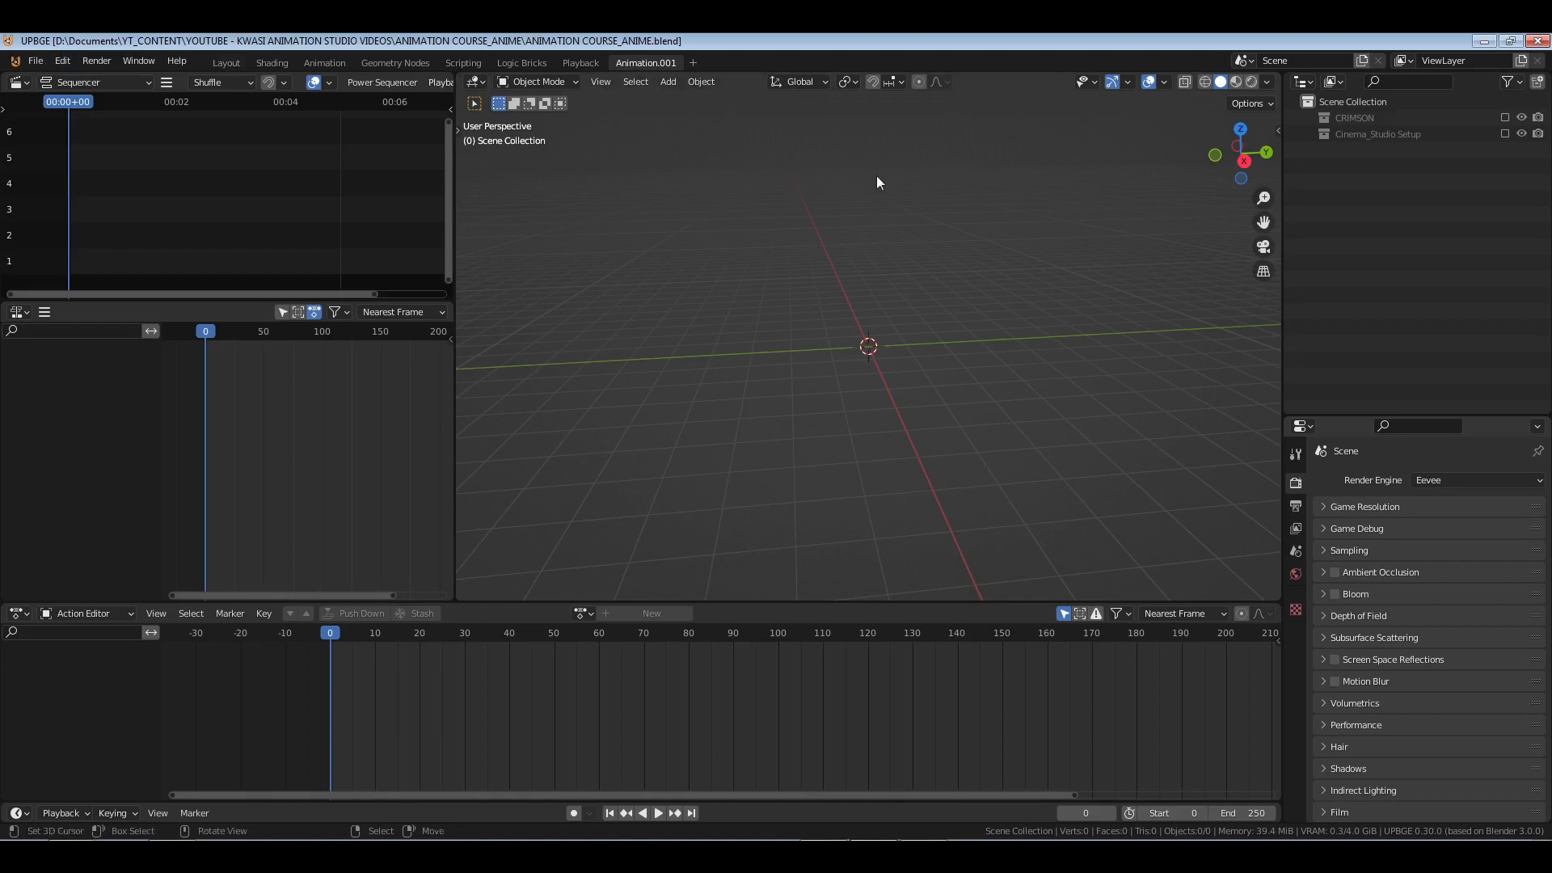
{"action": "left_click", "coordinate": [1432, 857]}
{"action": "left_click_drag", "start_coordinate": [1485, 694], "coordinate": [1486, 723]}
{"action": "left_click", "coordinate": [240, 171]}
{"action": "left_click_drag", "start_coordinate": [240, 172], "coordinate": [39, 166]}
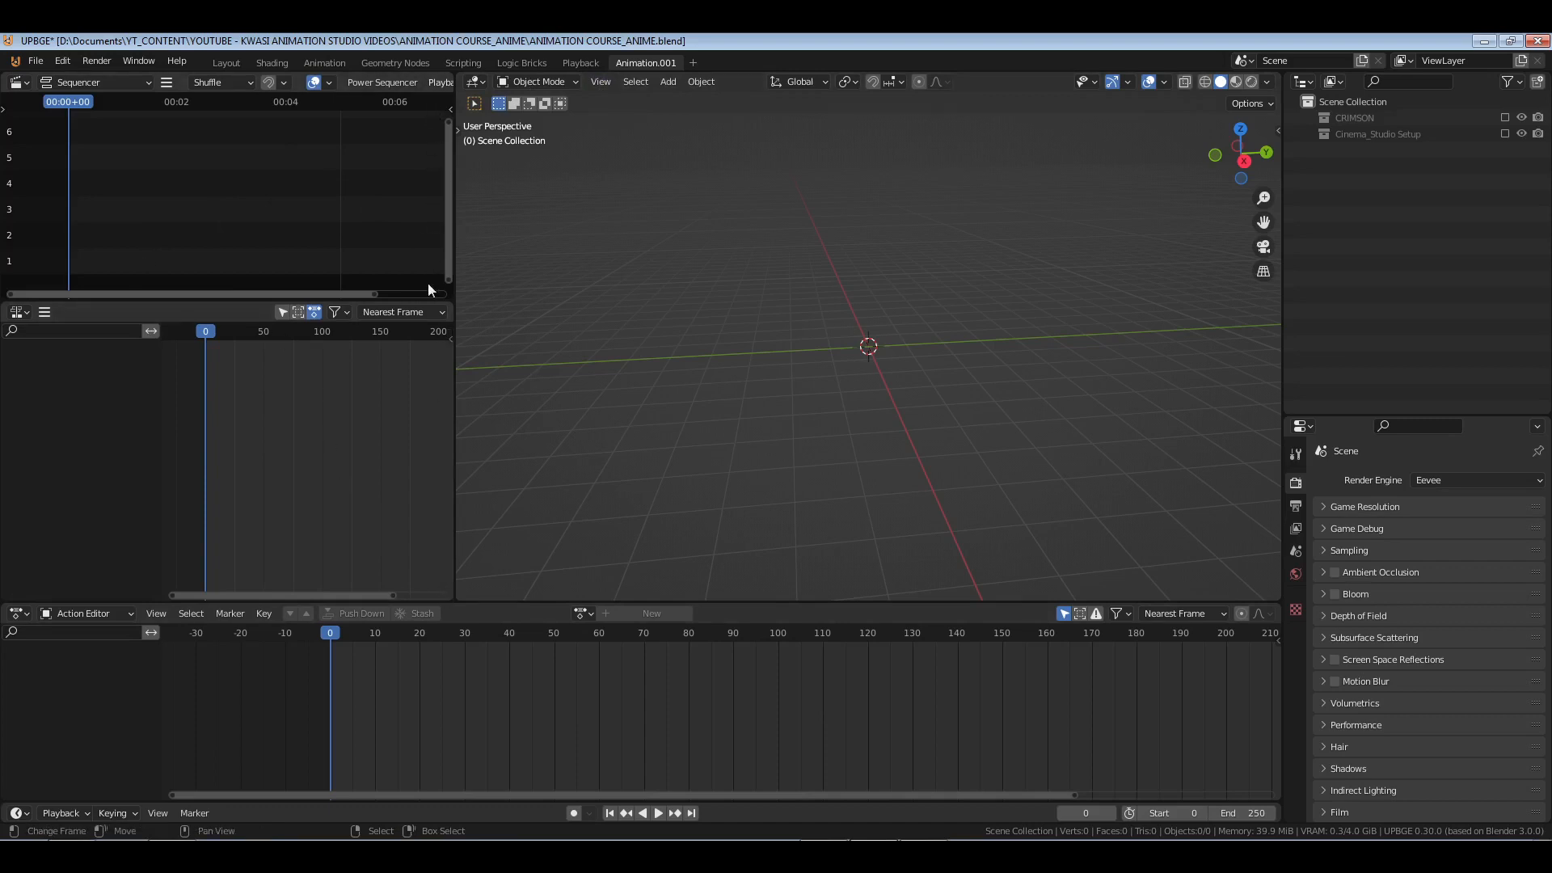
- Merge the sequencer area into the editor below it, split that area into two stacked ones, and set the upper one to Video Sequencer
{"action": "left_click_drag", "start_coordinate": [453, 311], "coordinate": [437, 202]}
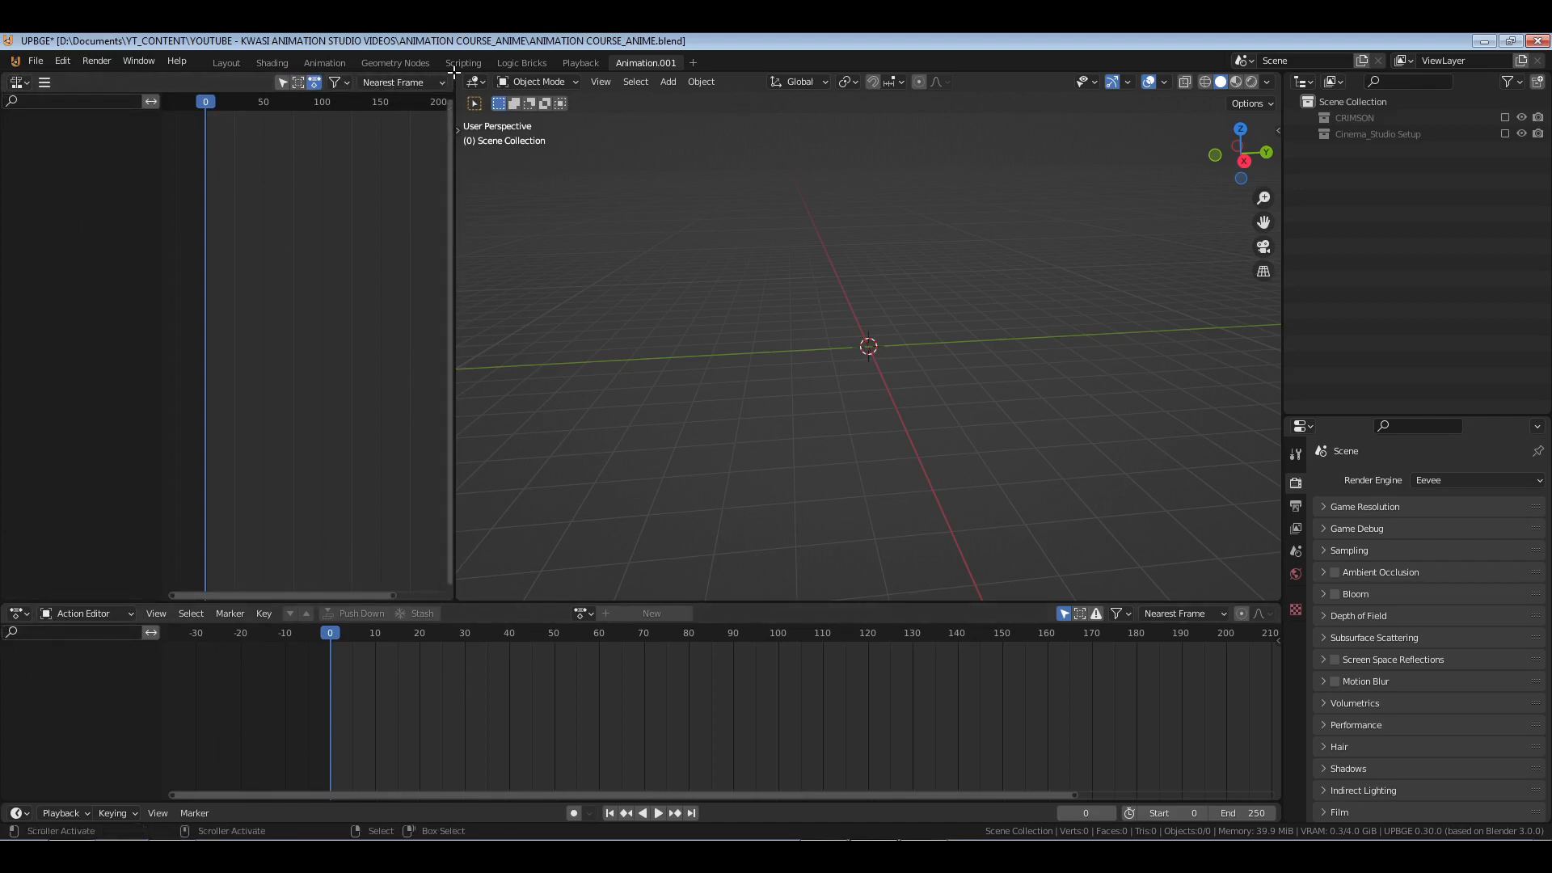
{"action": "left_click_drag", "start_coordinate": [449, 97], "coordinate": [407, 327]}
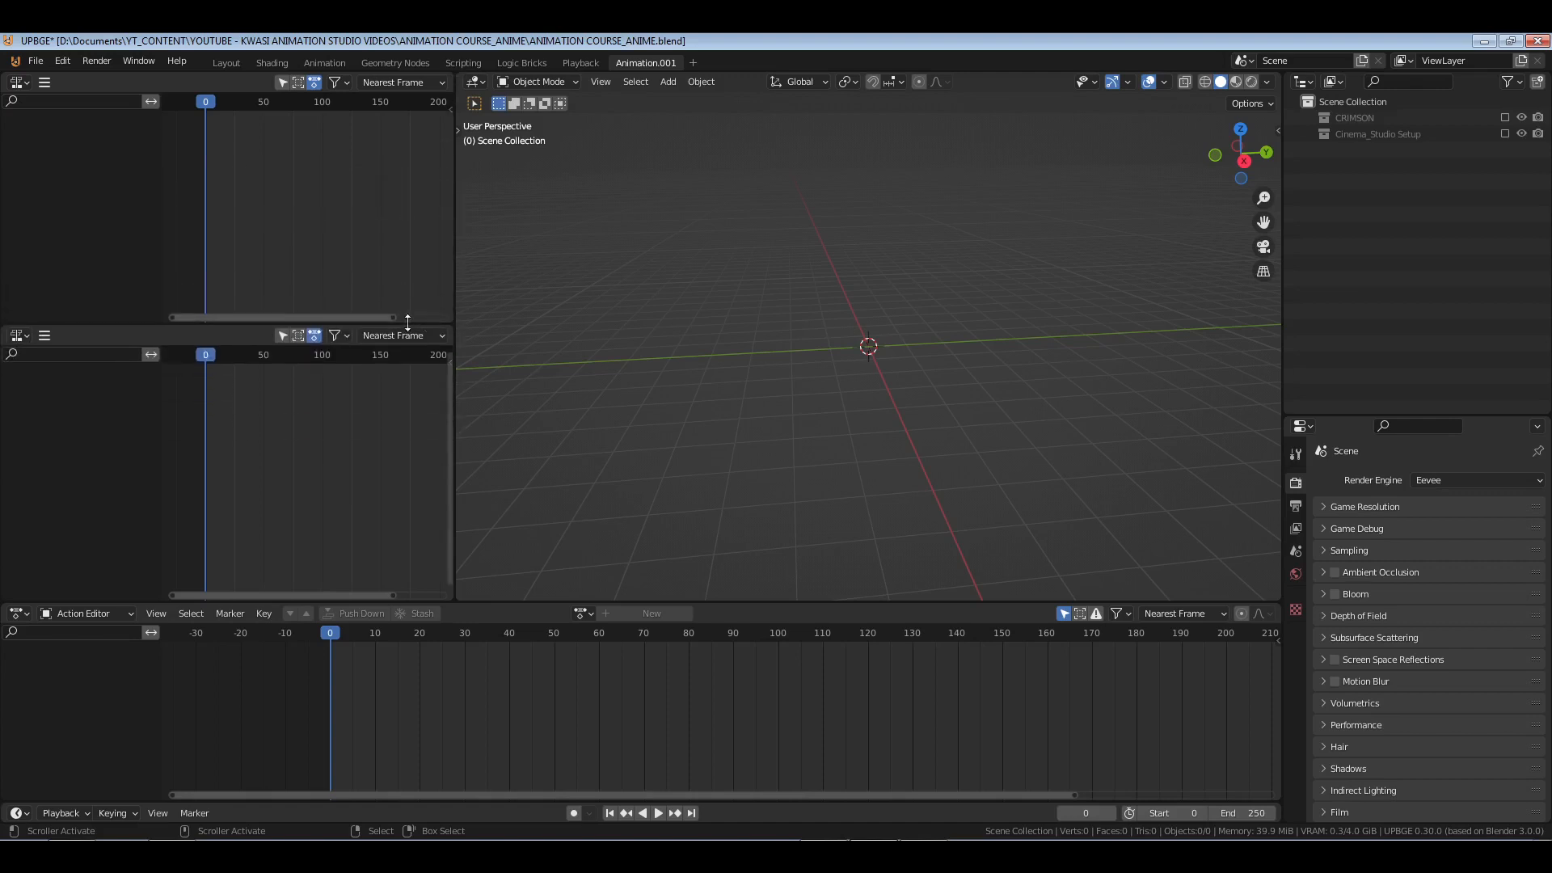
{"action": "left_click", "coordinate": [19, 334]}
{"action": "left_click", "coordinate": [238, 452]}
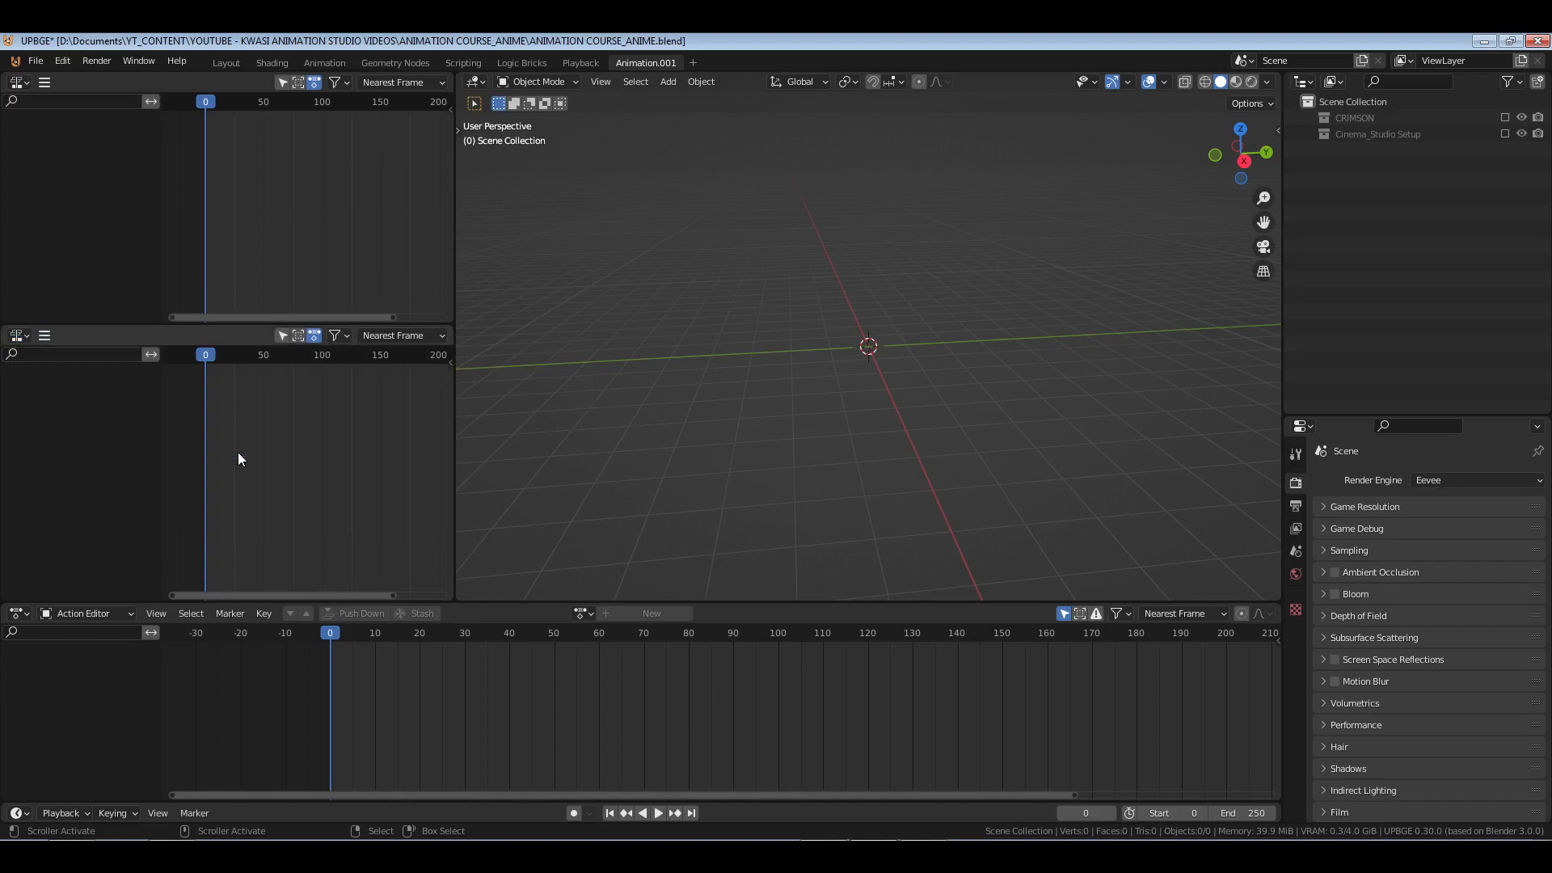
{"action": "left_click", "coordinate": [20, 81]}
{"action": "left_click", "coordinate": [78, 268]}
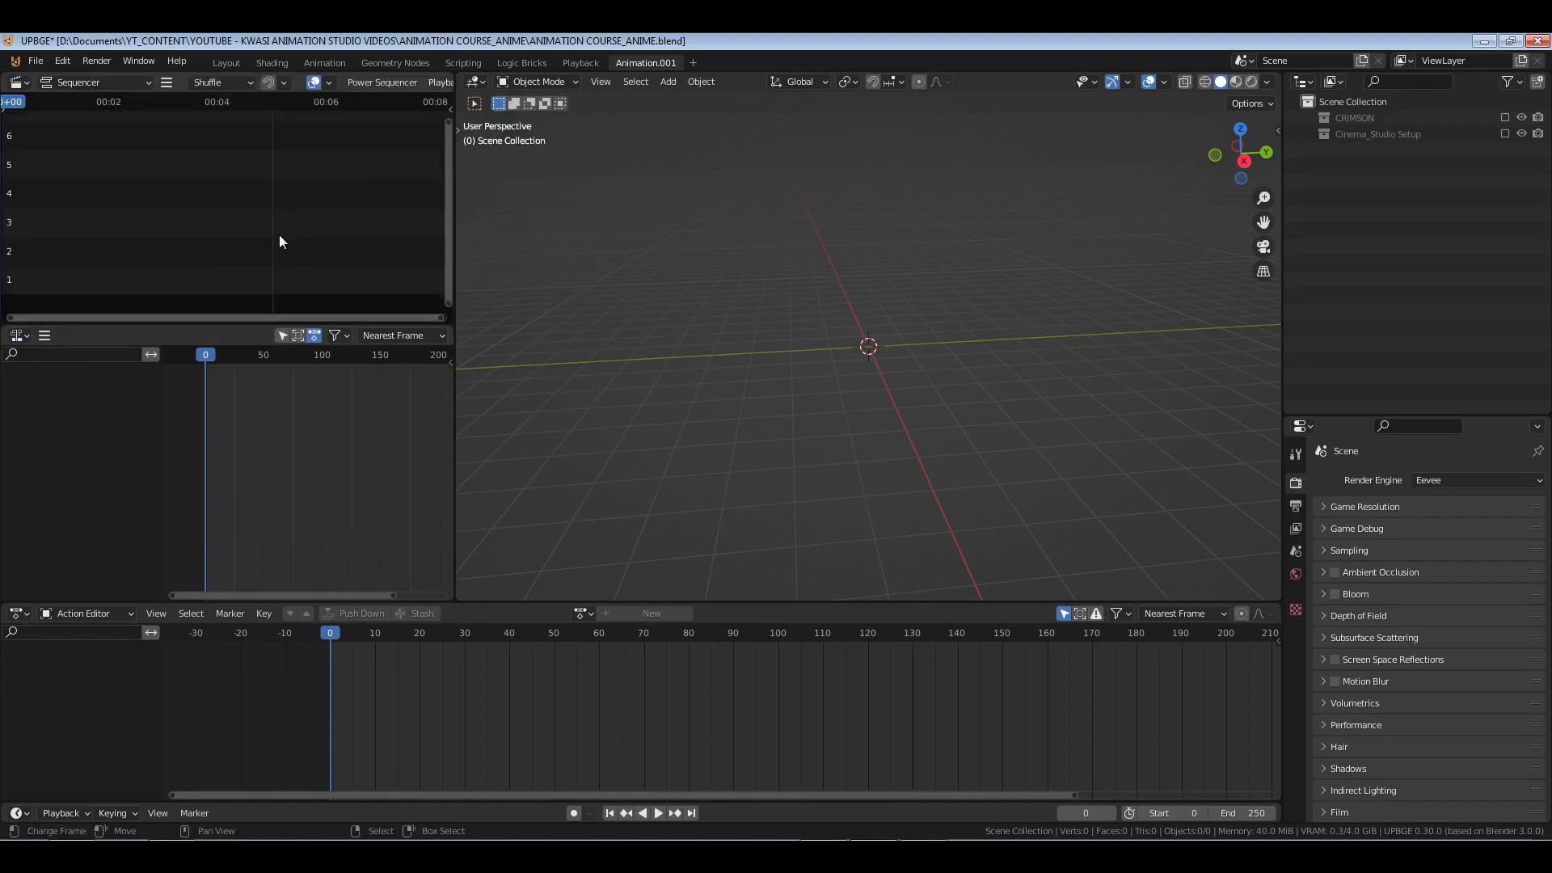
- Turn on Sync Visible Range in the sequencer and pan the Action Editor to check the synchronised time range
{"action": "middle_click_drag", "start_coordinate": [121, 209], "coordinate": [240, 182]}
{"action": "left_click", "coordinate": [167, 82]}
{"action": "mouse_move", "coordinate": [212, 164]}
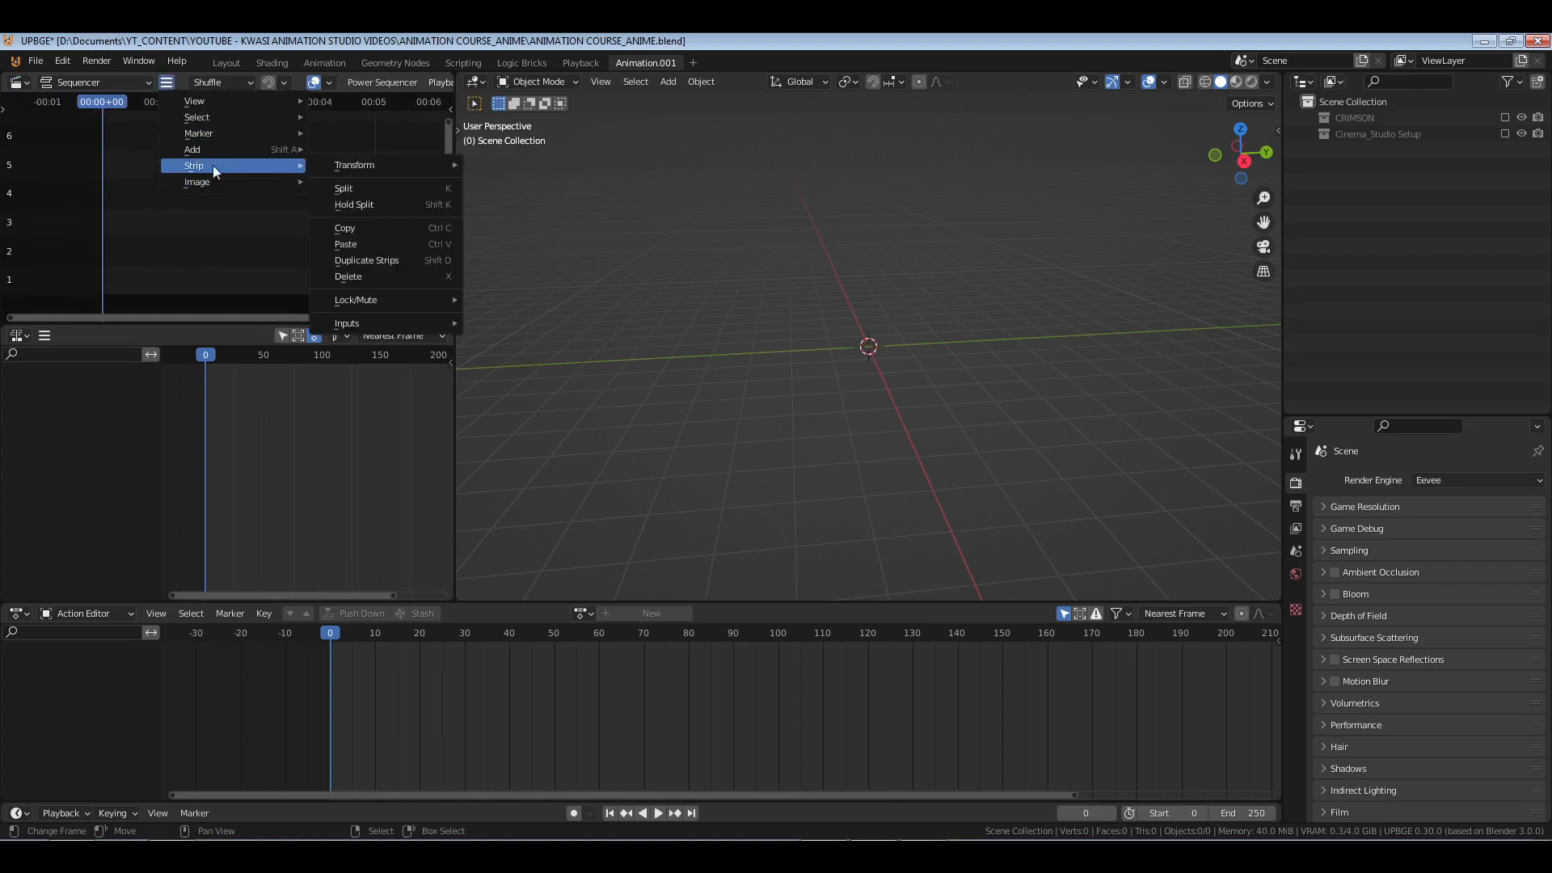
{"action": "mouse_move", "coordinate": [205, 103]}
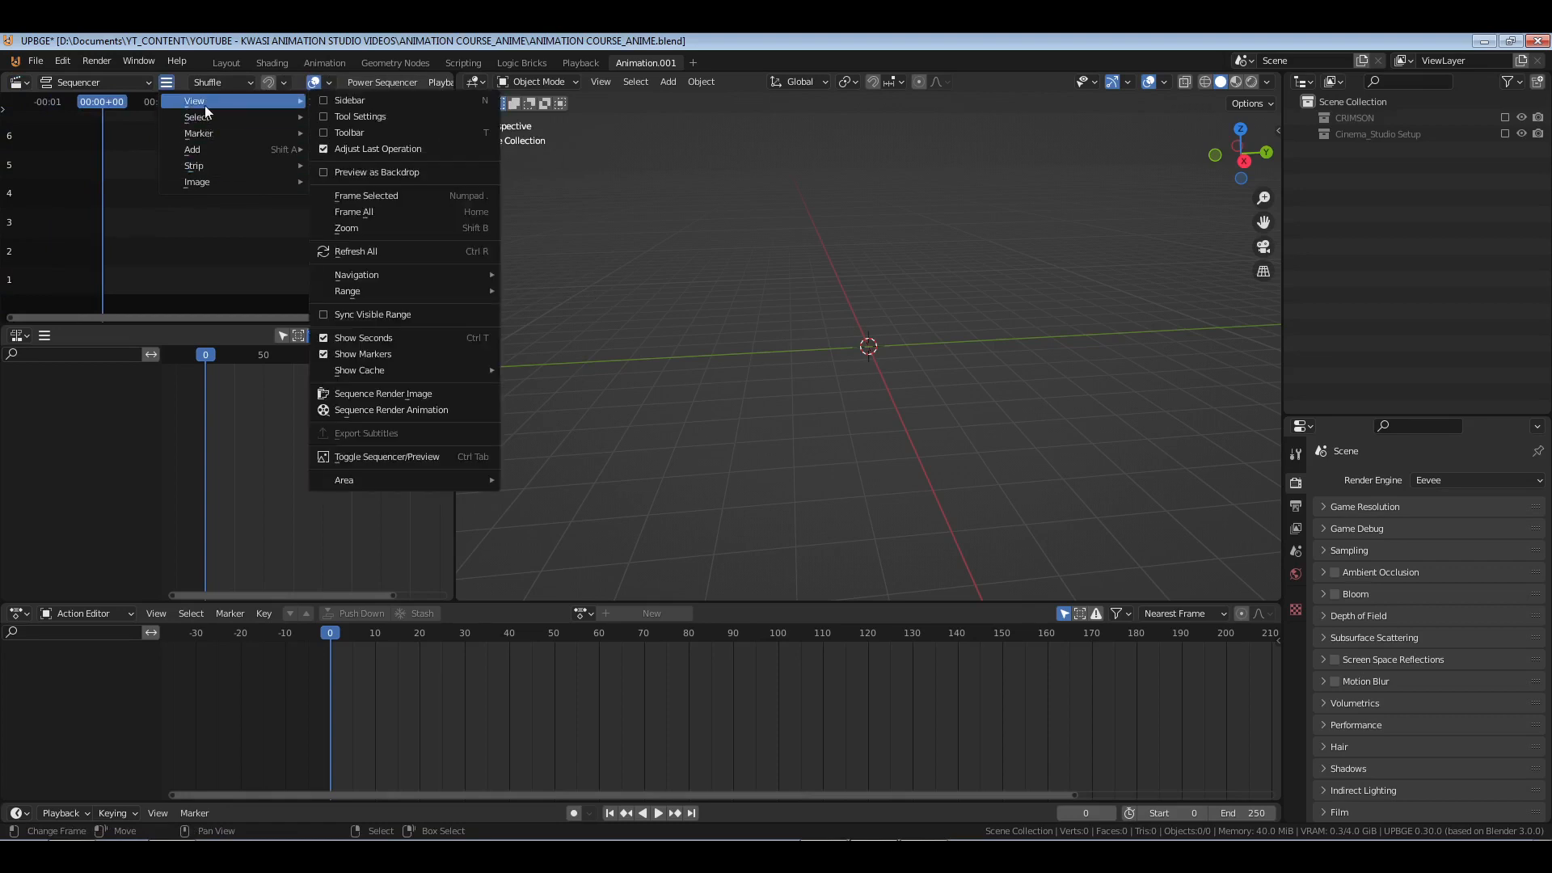
{"action": "left_click", "coordinate": [372, 314]}
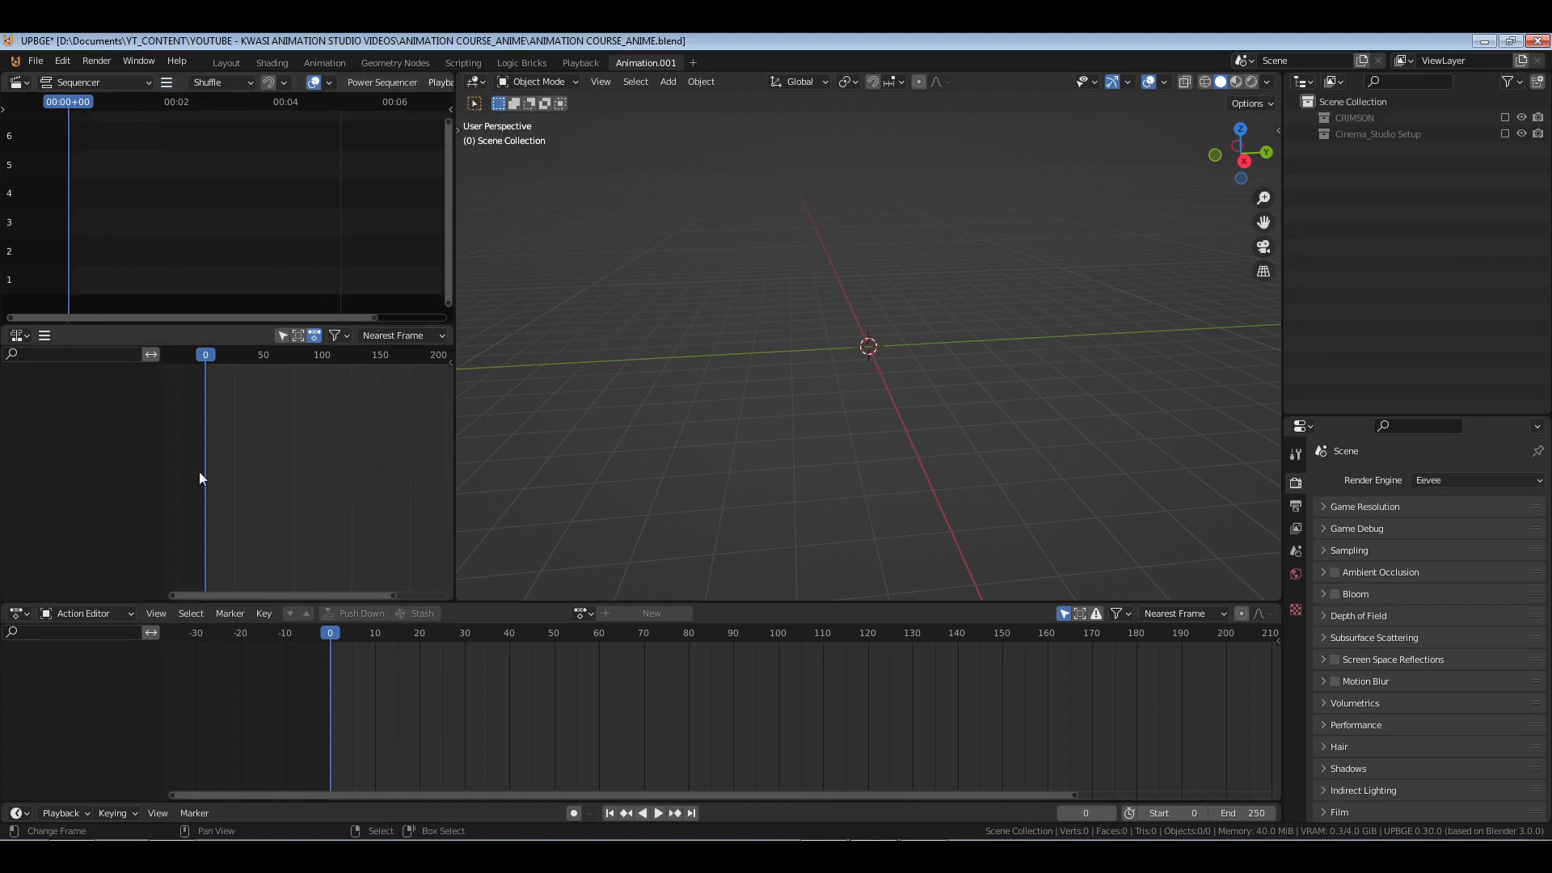
{"action": "mouse_move", "coordinate": [489, 725]}
{"action": "middle_mouse_down"}
{"action": "mouse_move", "coordinate": [561, 714]}
{"action": "mouse_move", "coordinate": [514, 707]}
{"action": "middle_mouse_up"}
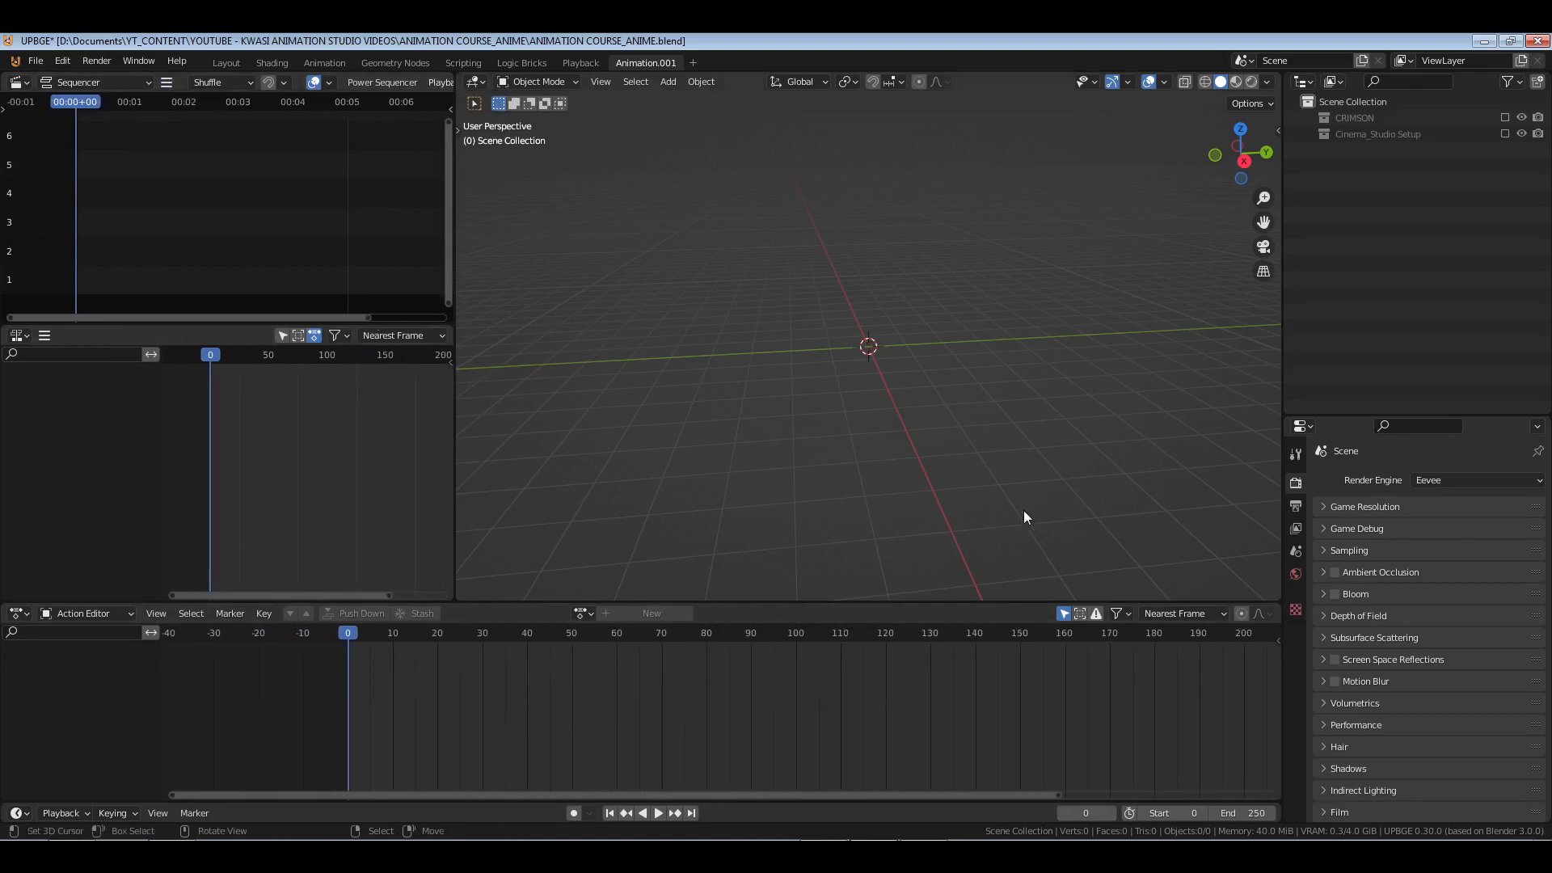
- Split the 3D viewport horizontally, set the lower area to Graph Editor, and frame its full range
{"action": "right_click", "coordinate": [1283, 379]}
{"action": "left_click", "coordinate": [1267, 397]}
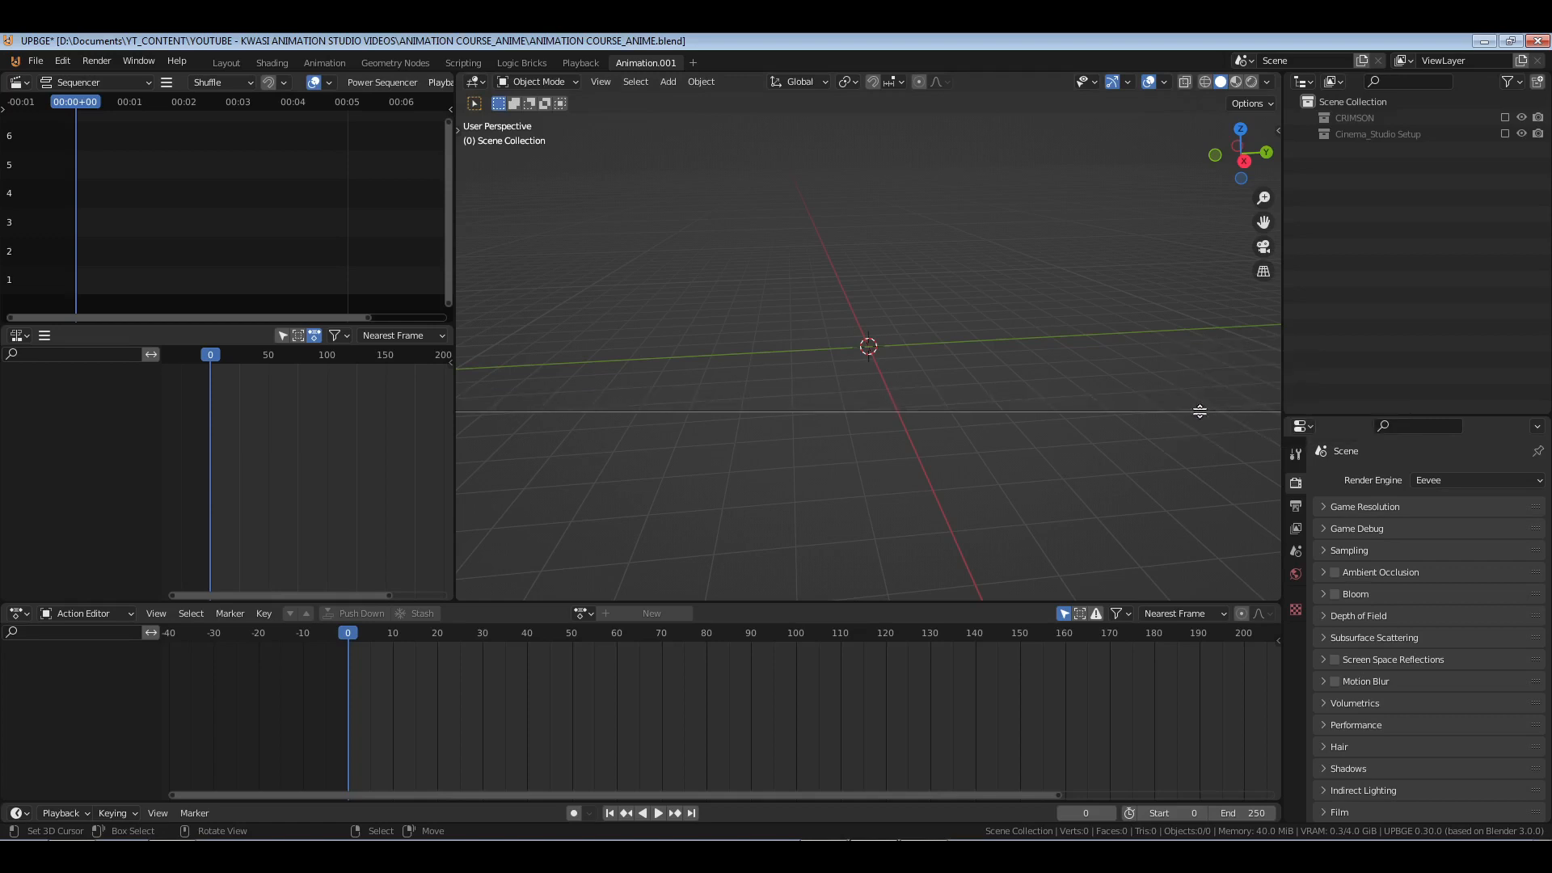
{"action": "left_click", "coordinate": [1200, 438]}
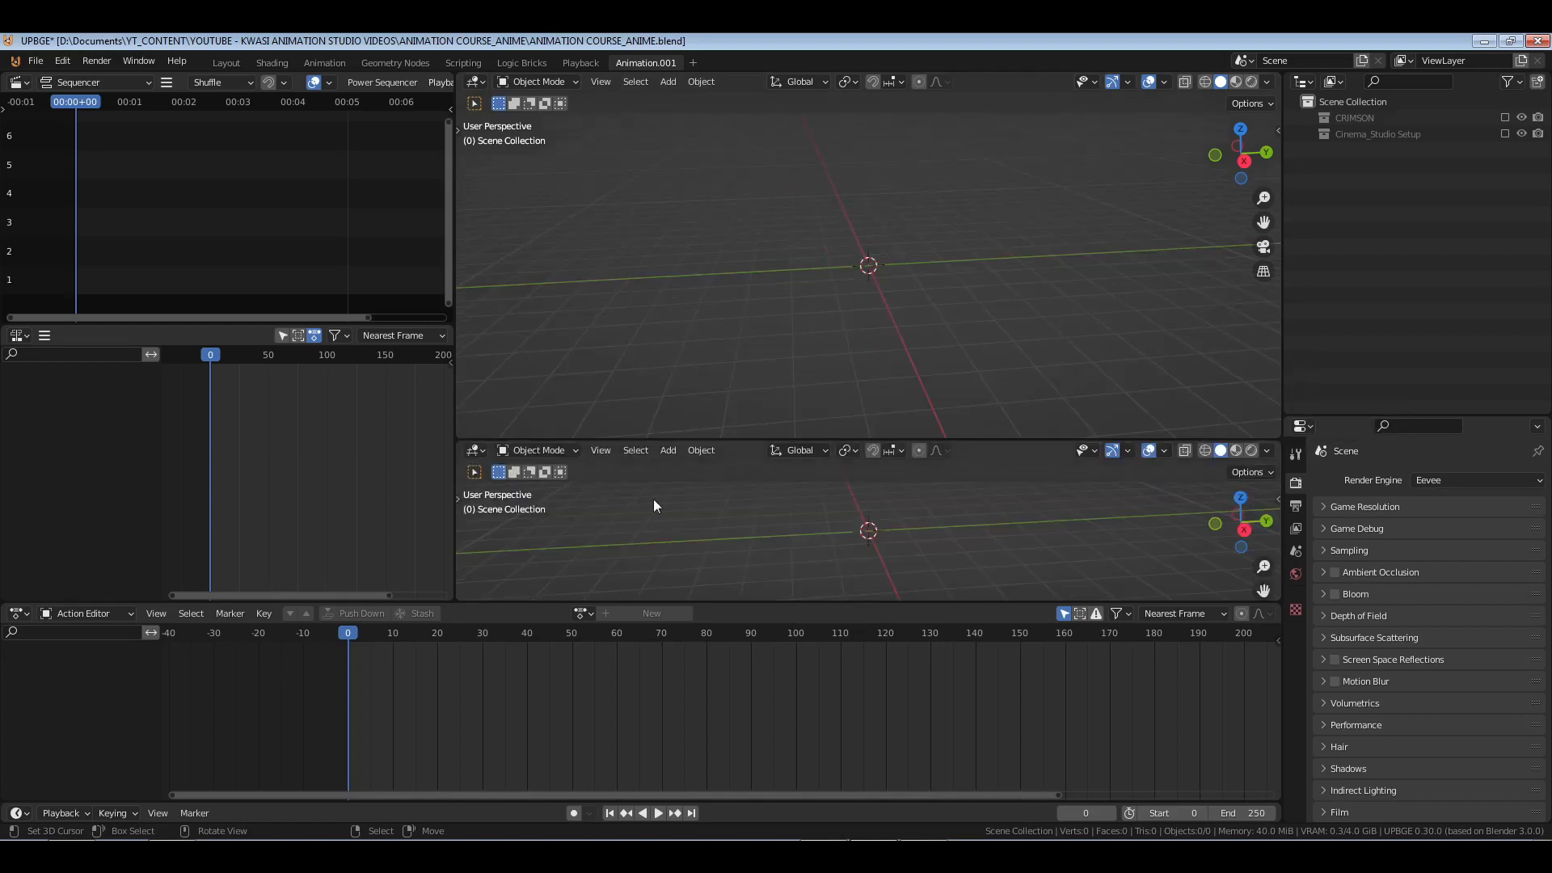
{"action": "left_click", "coordinate": [481, 451]}
{"action": "left_click", "coordinate": [709, 534]}
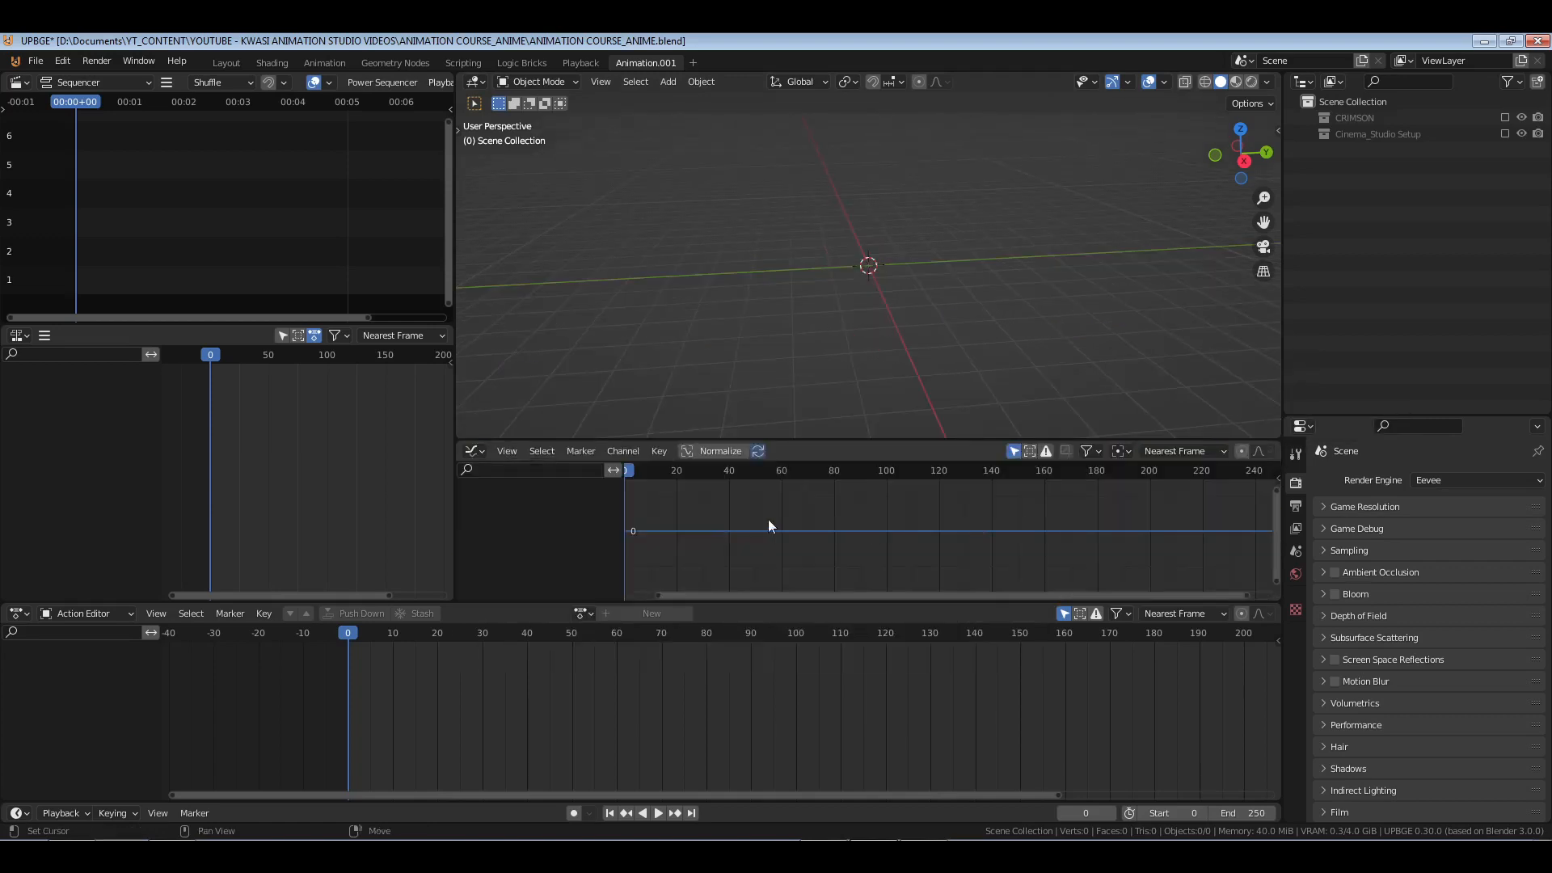
{"action": "key", "text": "Home"}
- Enable Only Selected Curve Keyframes and Sync Visible Range in the Graph Editor
{"action": "left_click", "coordinate": [506, 451]}
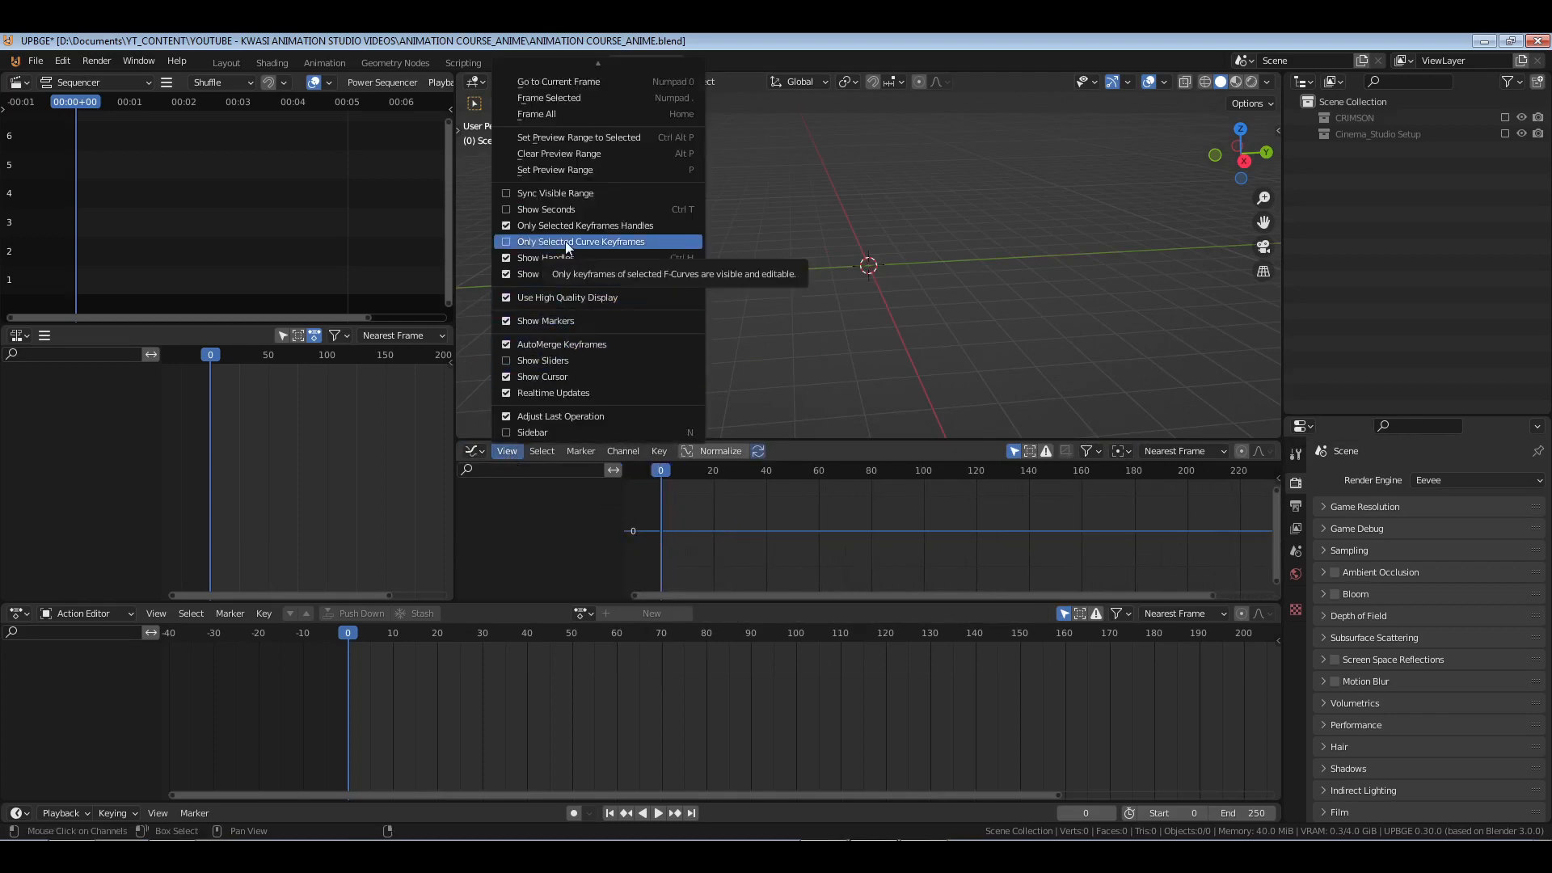
{"action": "left_click", "coordinate": [610, 240]}
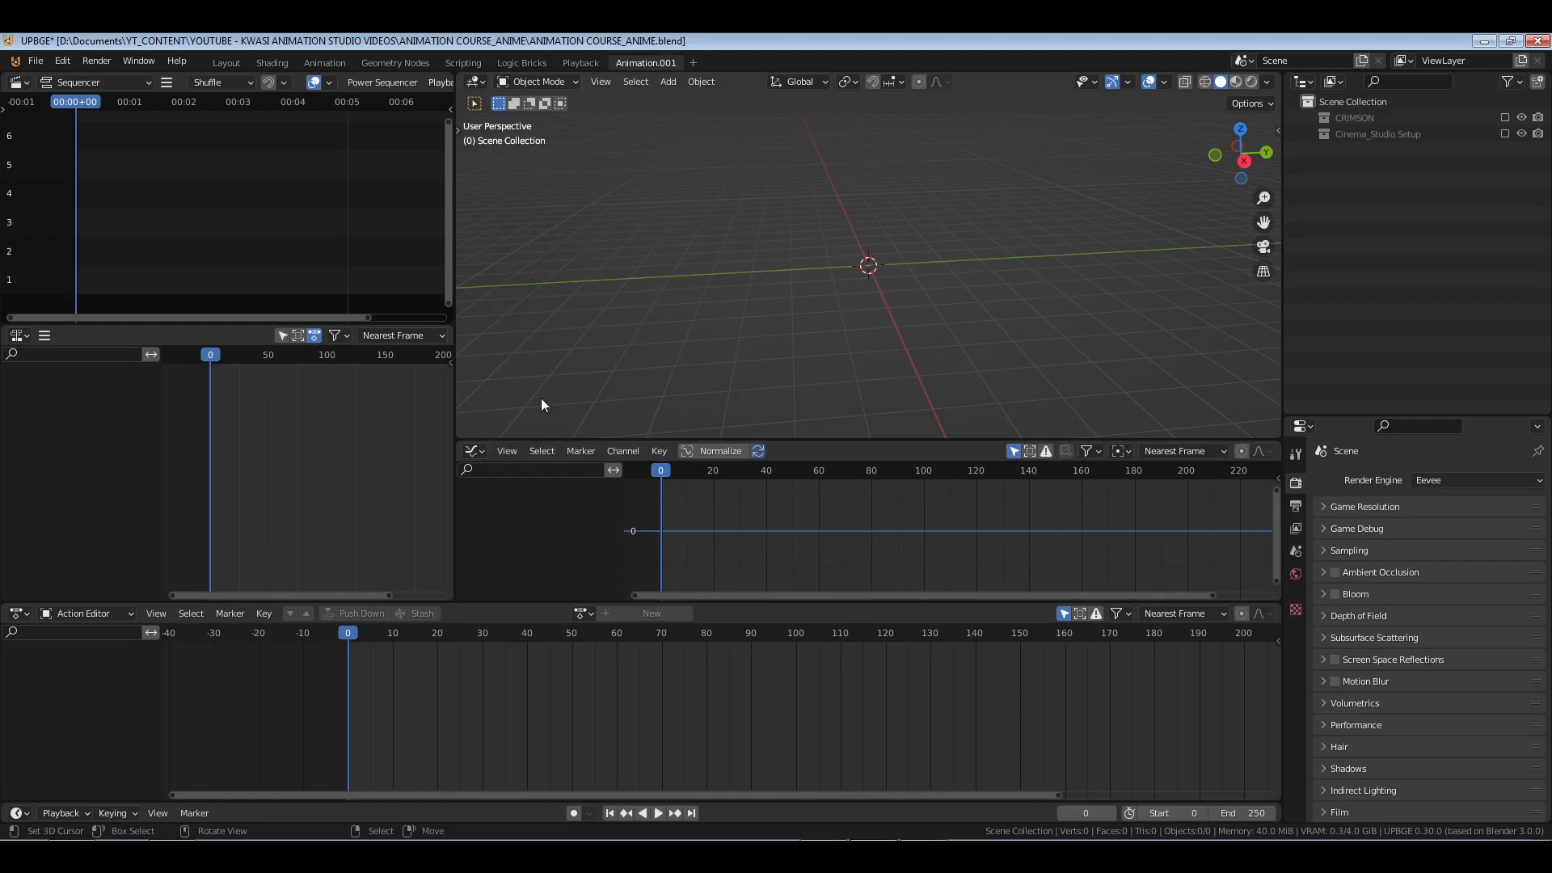
{"action": "left_click", "coordinate": [506, 451]}
{"action": "left_click", "coordinate": [557, 194]}
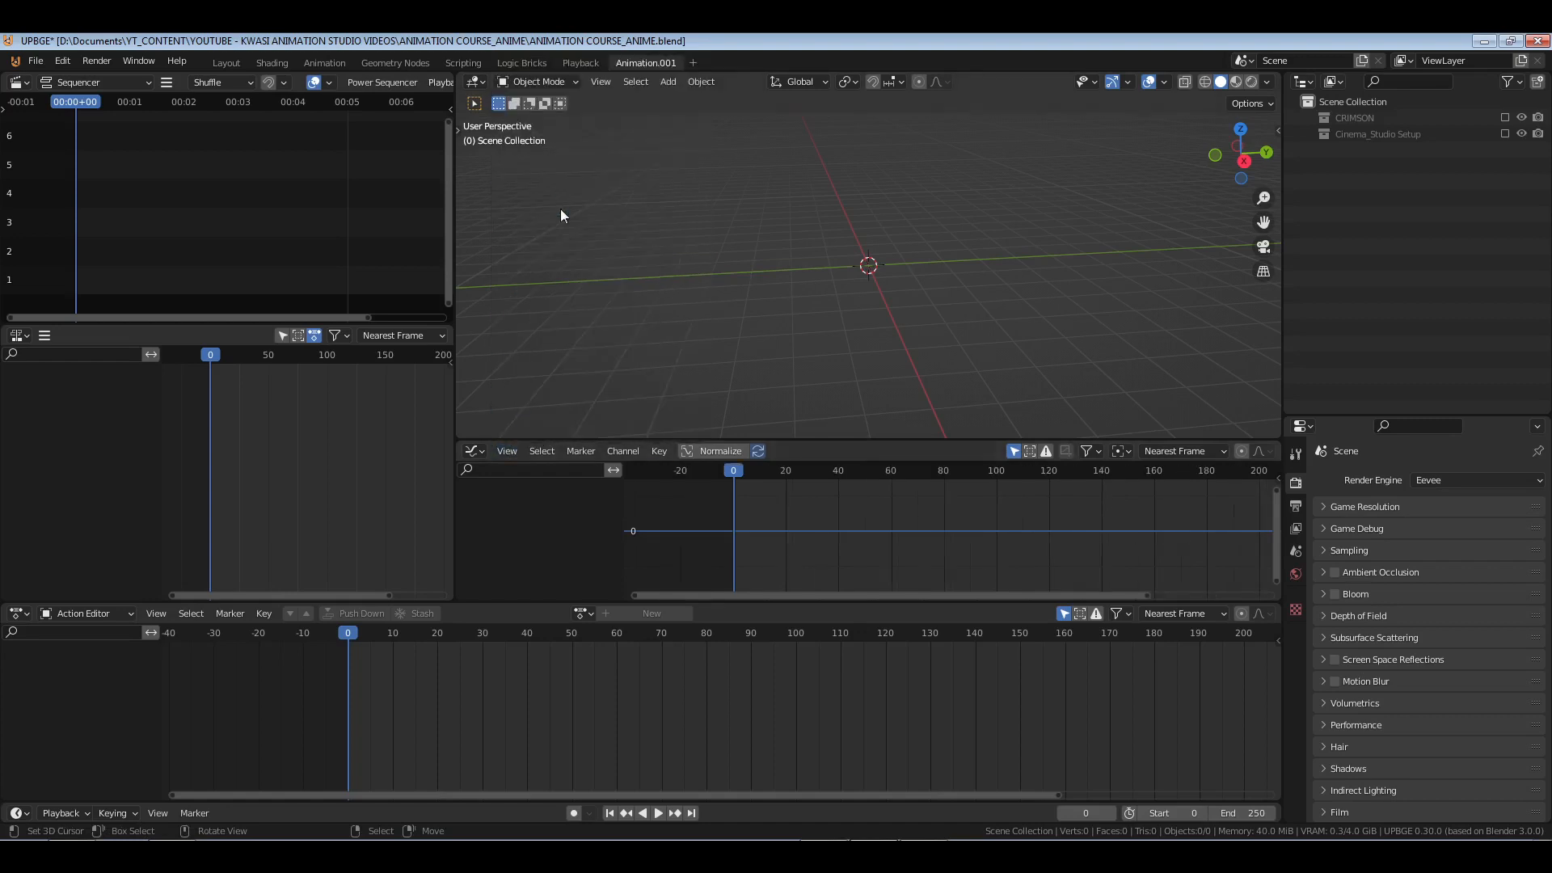
{"action": "middle_click_drag", "start_coordinate": [594, 735], "coordinate": [700, 735]}
{"action": "middle_click_drag", "start_coordinate": [516, 736], "coordinate": [741, 735]}
- Enlarge the 3D viewport by lowering the top borders of the Action Editor and the Graph Editor
{"action": "middle_click_drag", "start_coordinate": [1062, 315], "coordinate": [929, 409]}
{"action": "left_click_drag", "start_coordinate": [916, 603], "coordinate": [919, 638]}
{"action": "left_click_drag", "start_coordinate": [972, 439], "coordinate": [971, 503]}
{"action": "middle_click_drag", "start_coordinate": [909, 373], "coordinate": [944, 351]}
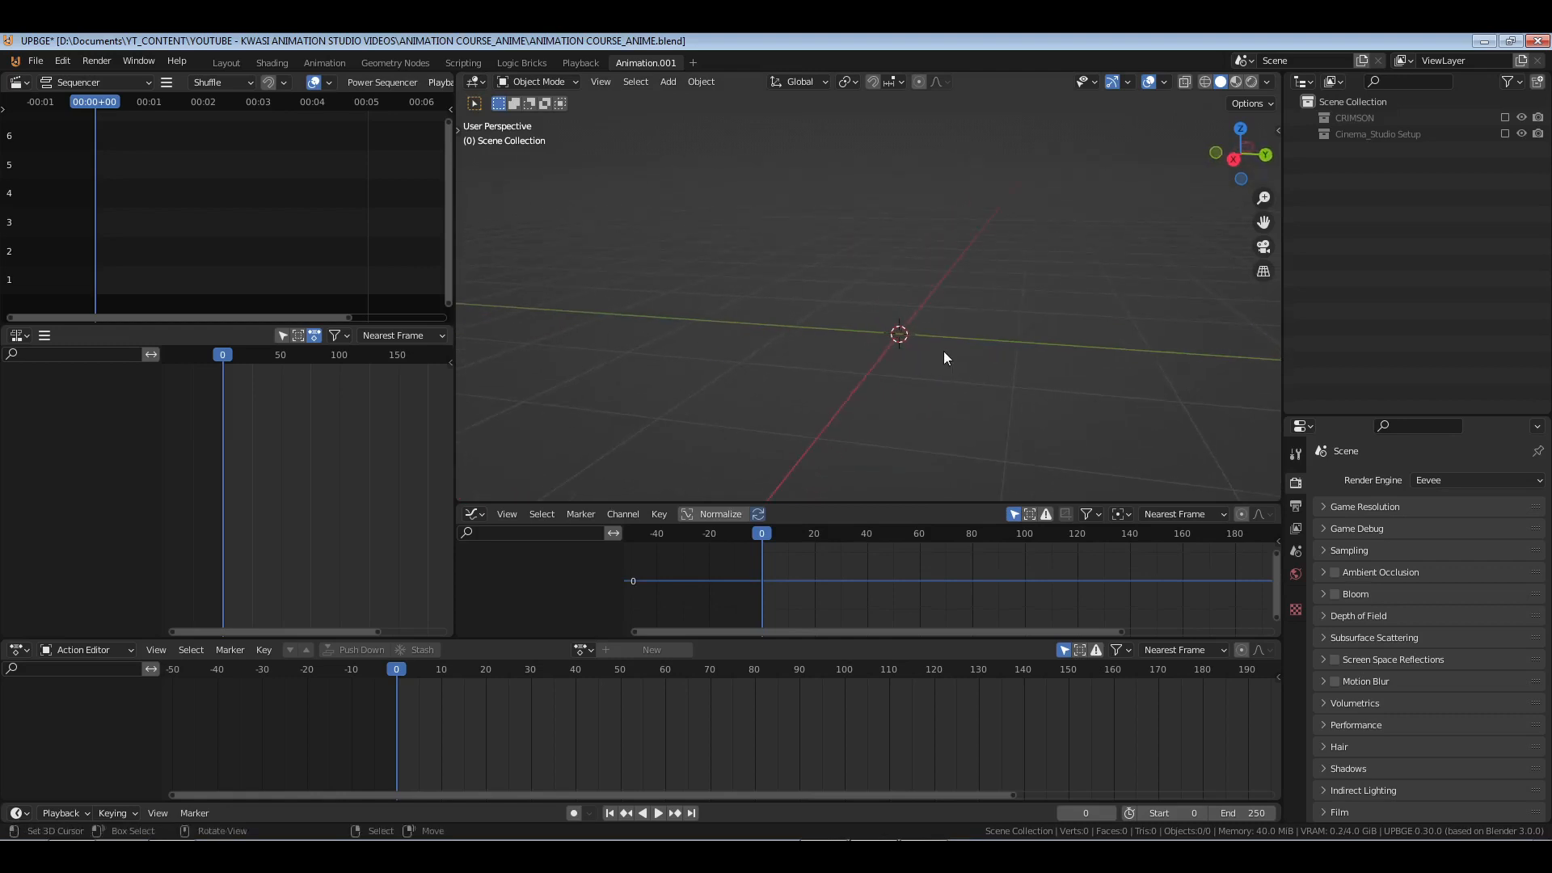
- Enable the Cinema_Studio Setup collection and select its Main Cam in the 3D viewport
{"action": "left_click", "coordinate": [1505, 134]}
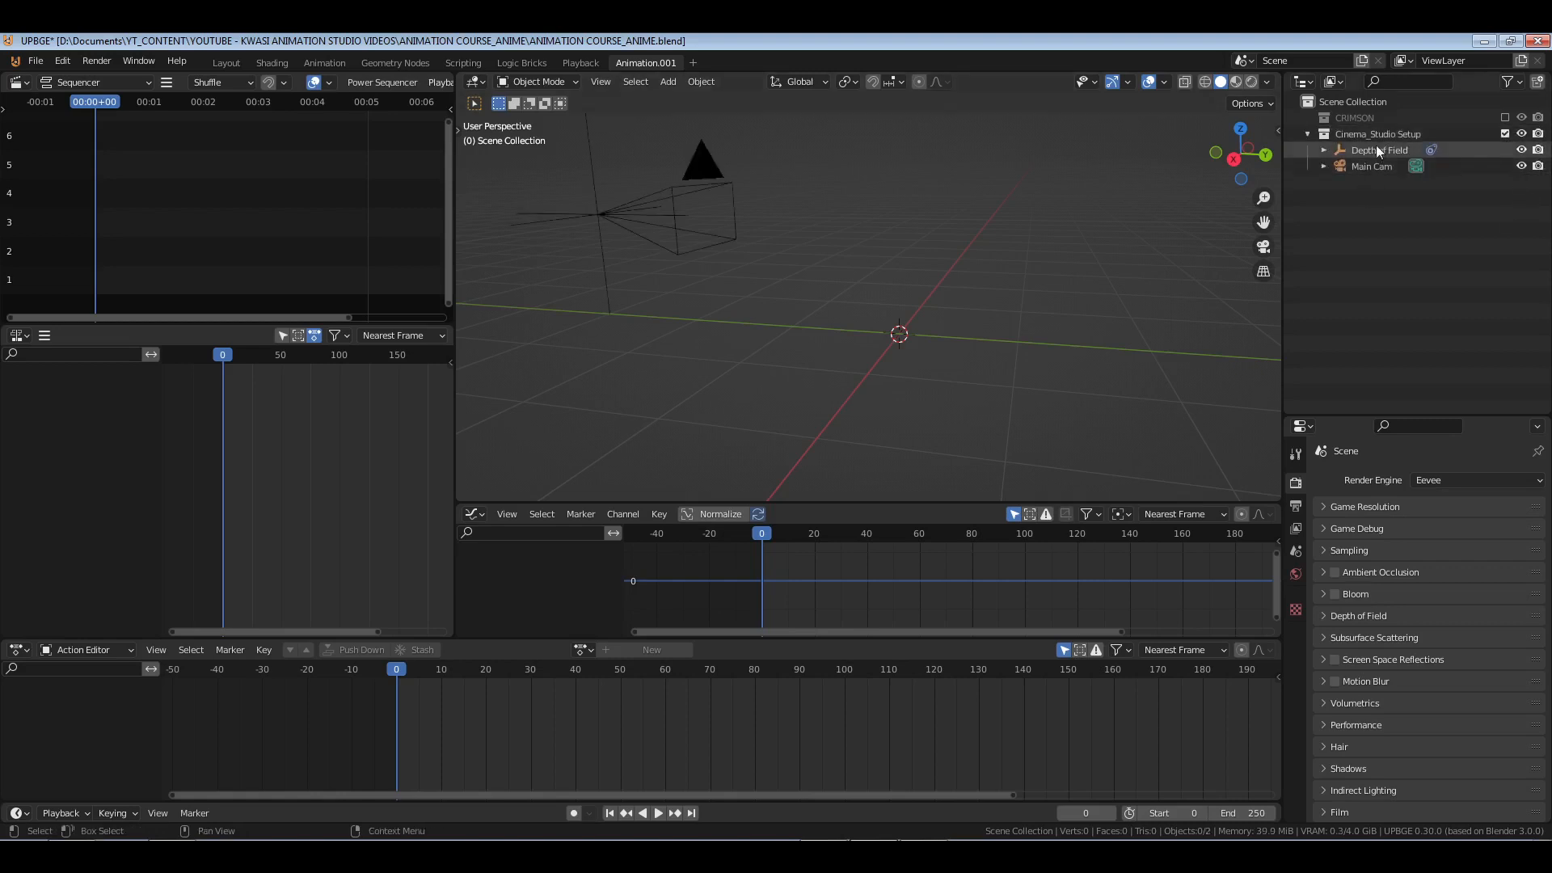
{"action": "mouse_move", "coordinate": [841, 274]}
{"action": "middle_mouse_down"}
{"action": "mouse_move", "coordinate": [813, 281]}
{"action": "mouse_move", "coordinate": [826, 279]}
{"action": "middle_mouse_up"}
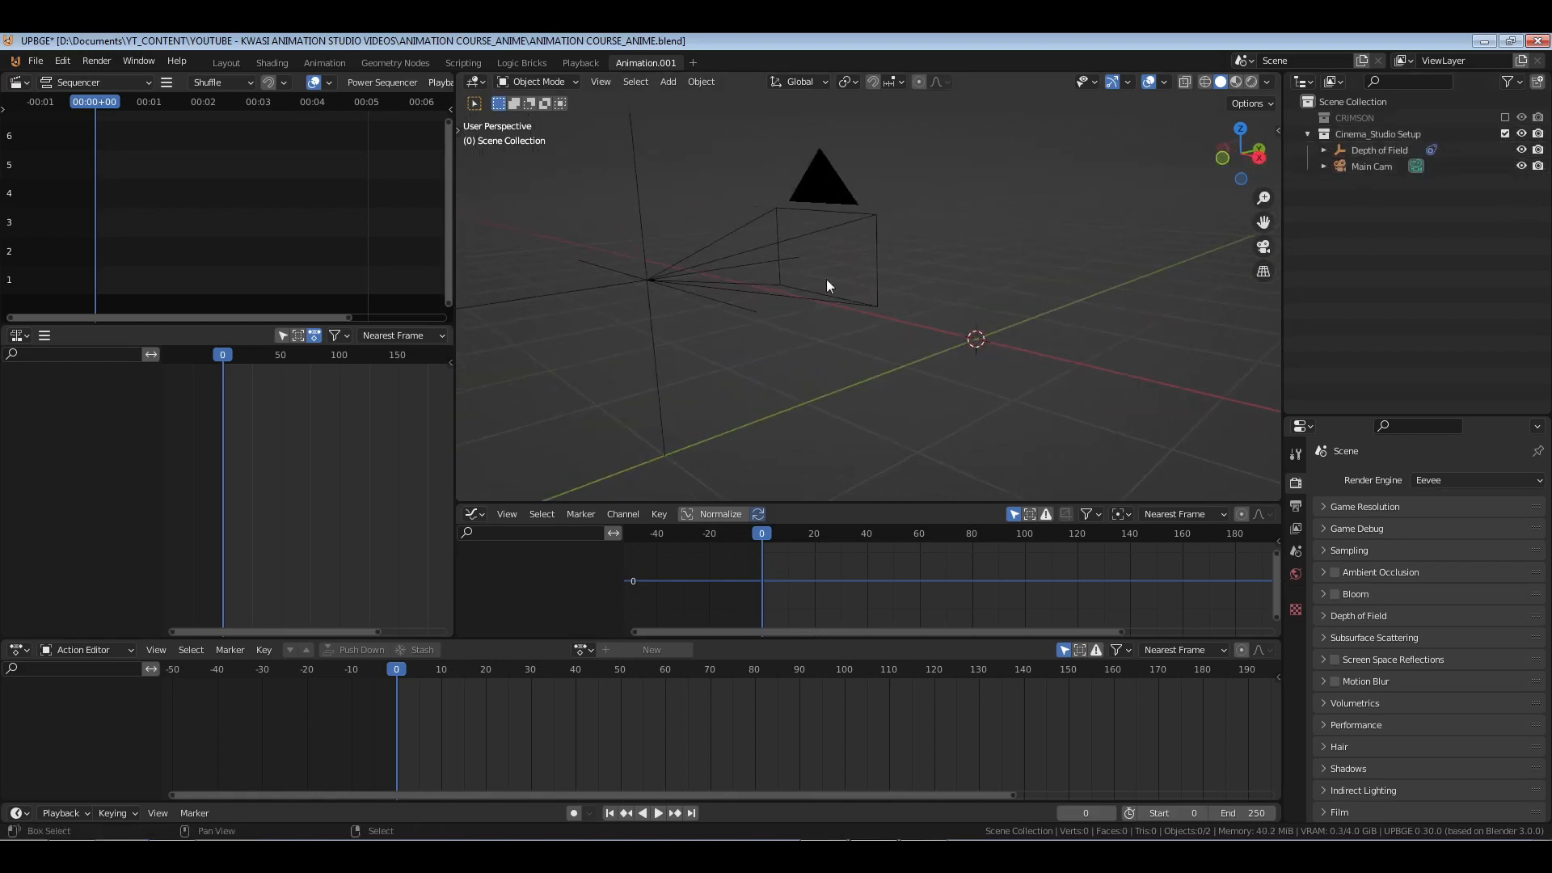
{"action": "left_click", "coordinate": [835, 229]}
{"action": "middle_click_drag", "start_coordinate": [1000, 254], "coordinate": [968, 255]}
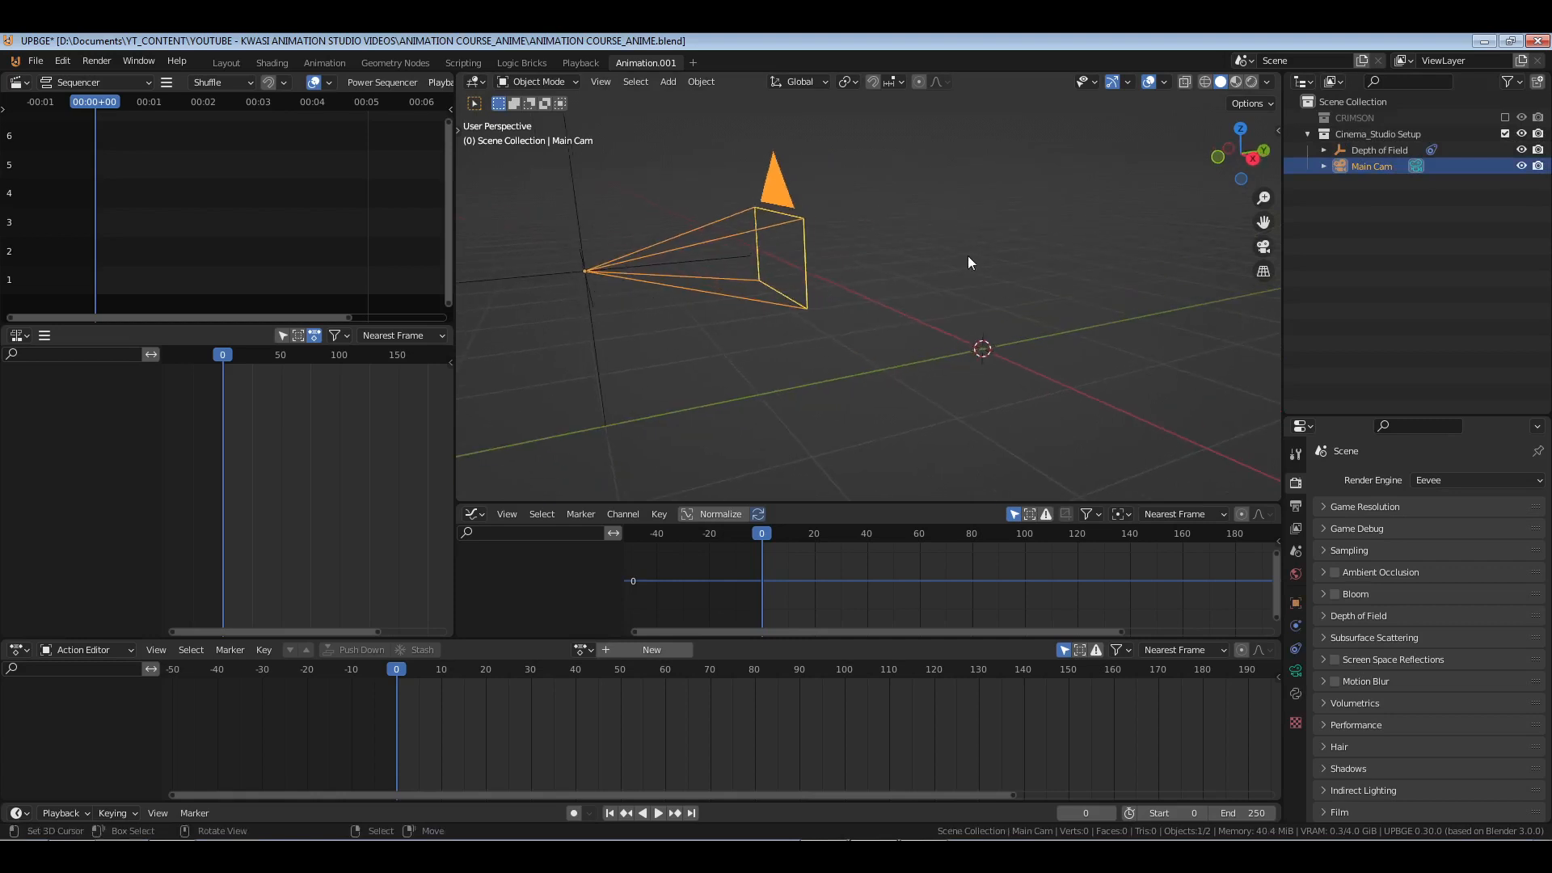
- Move the Depth of Field empty in front of the camera by setting its Z location to -1.81 m
{"action": "left_click", "coordinate": [579, 203]}
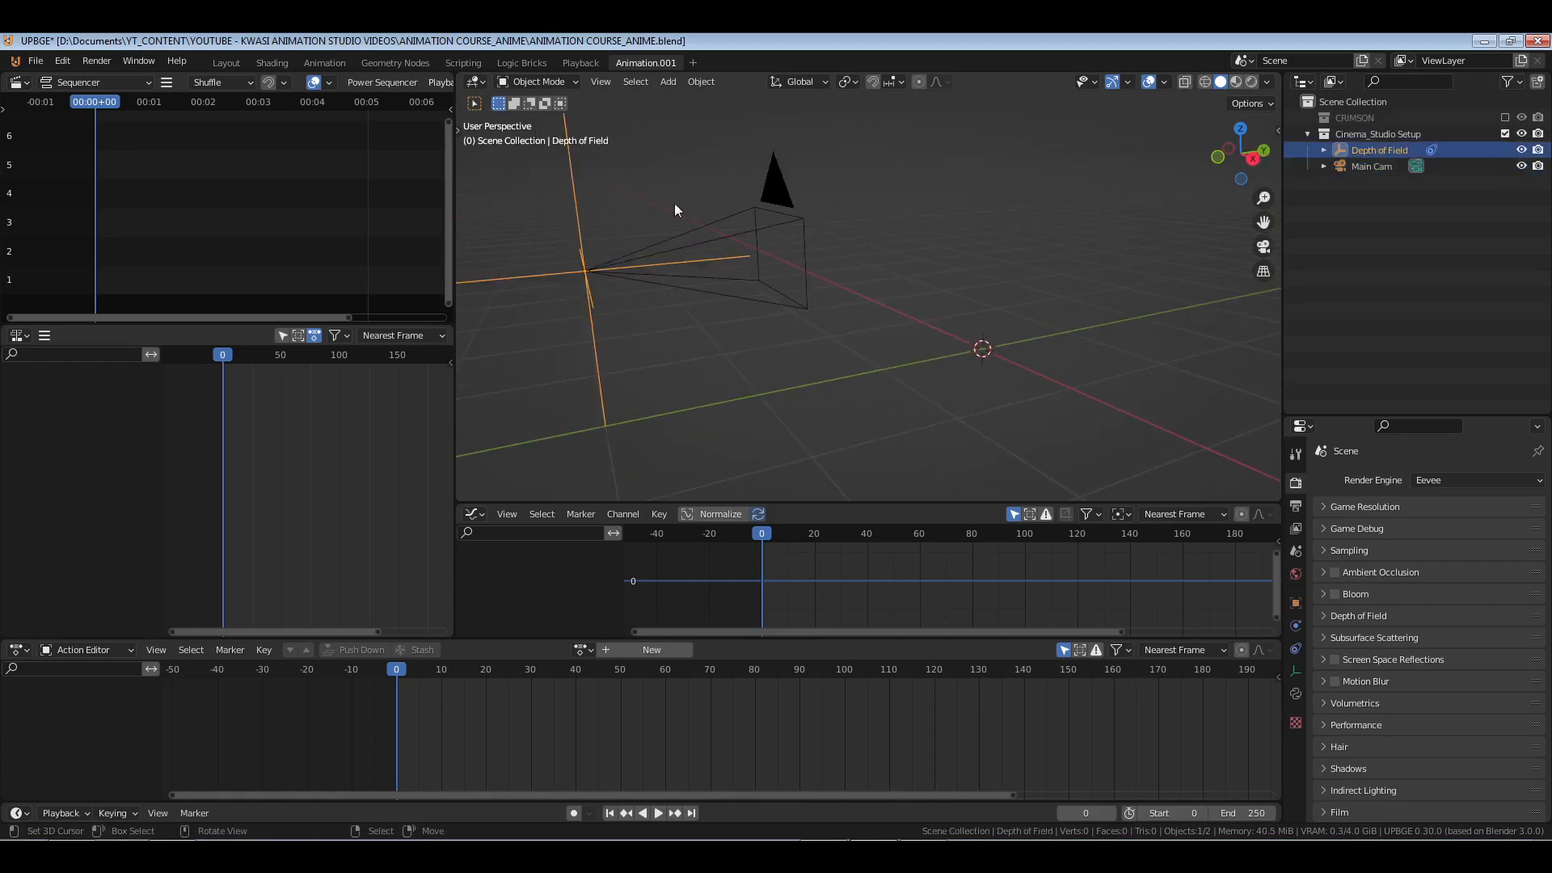
{"action": "left_click", "coordinate": [1296, 602]}
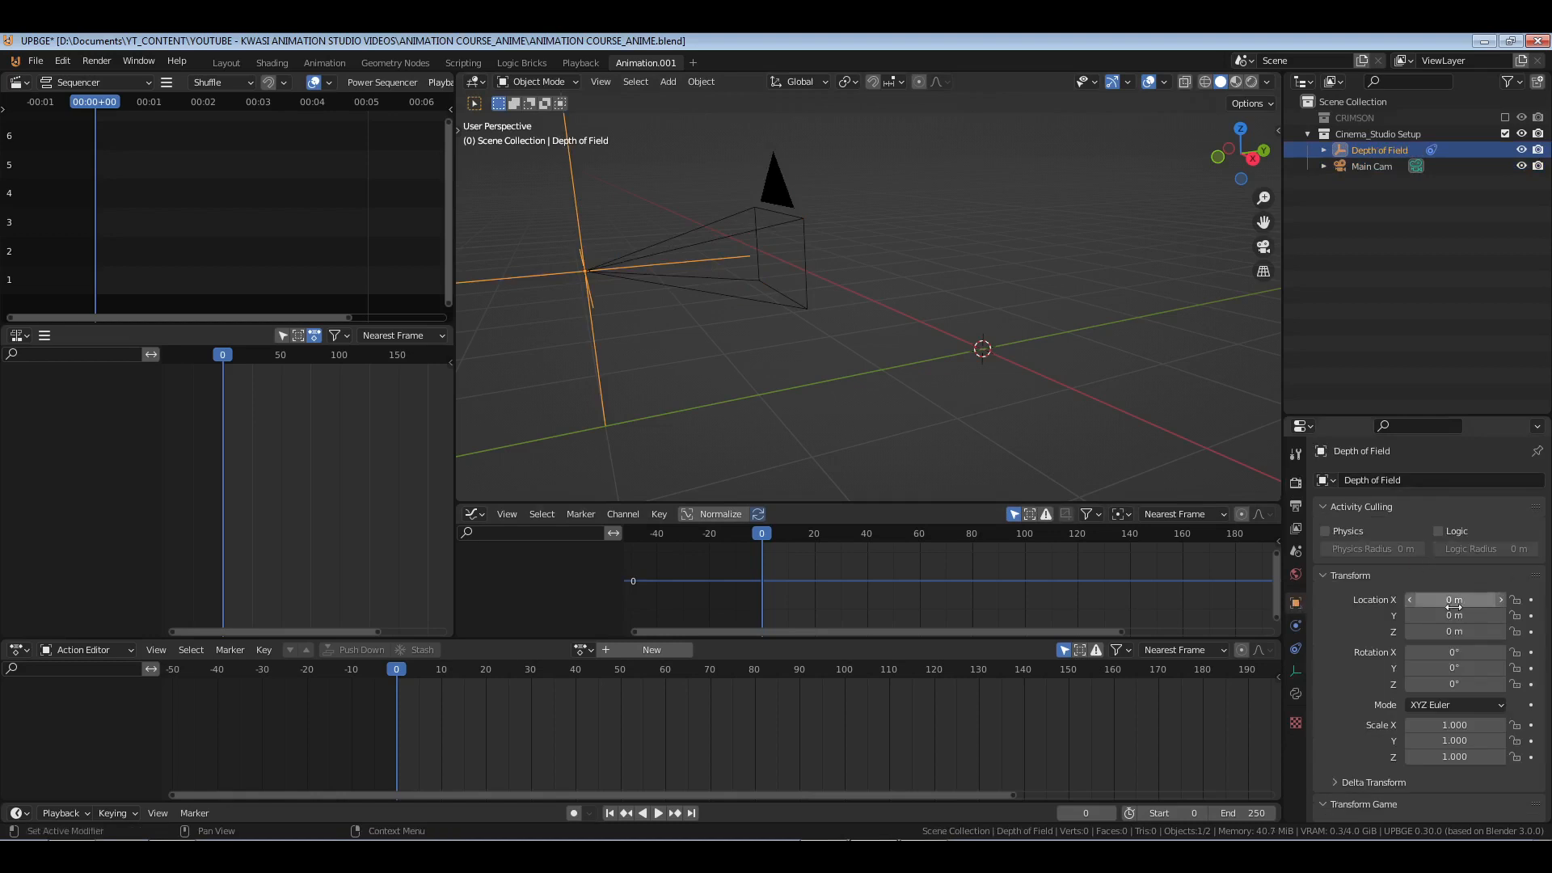
{"action": "left_click", "coordinate": [1364, 505]}
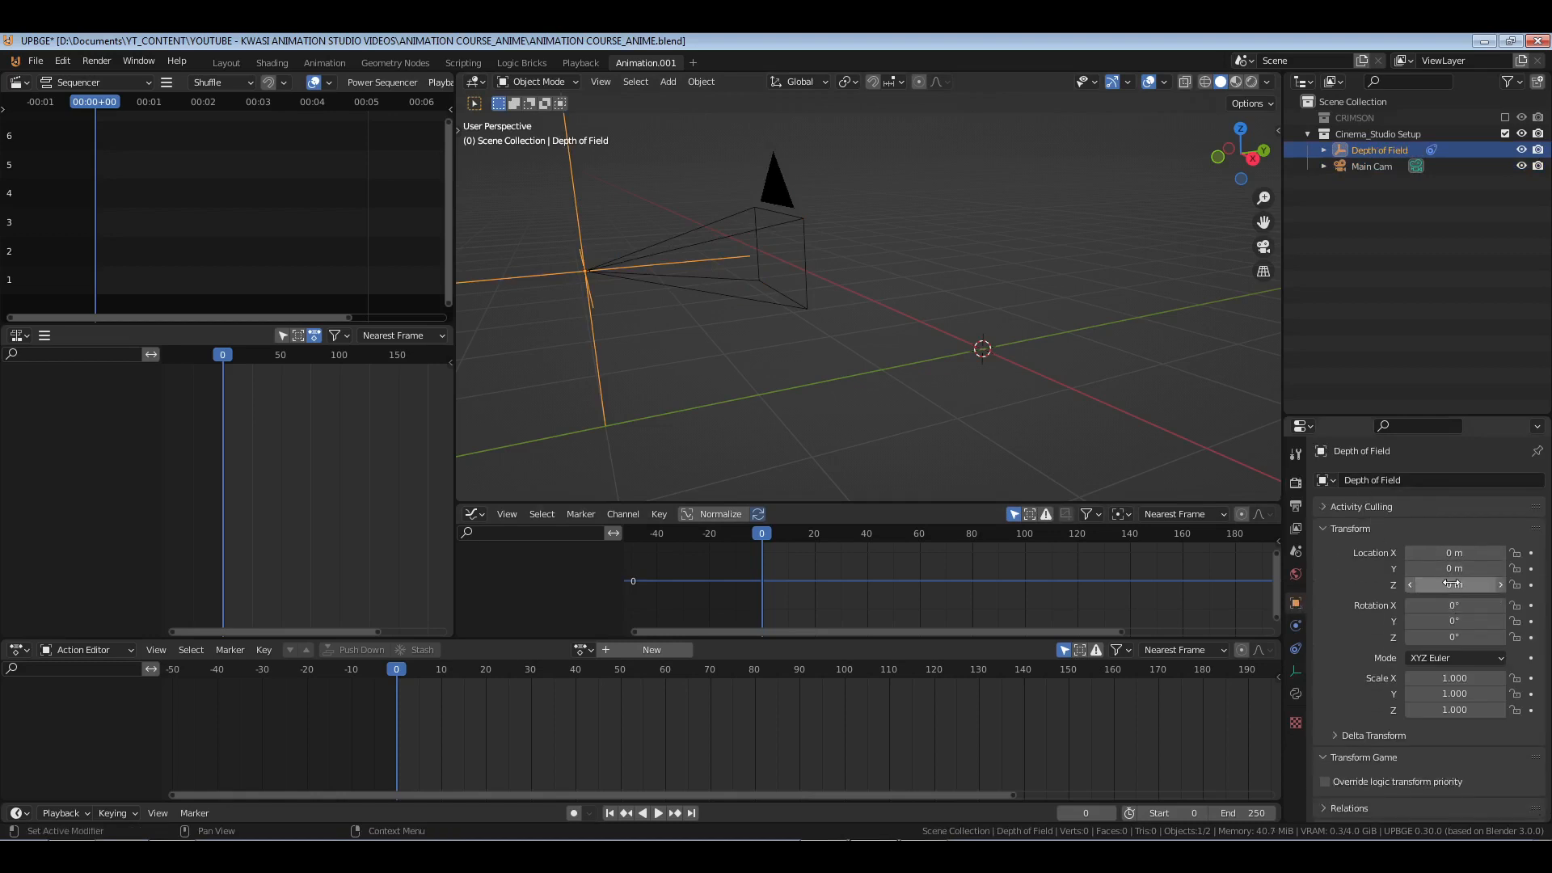
{"action": "left_click_drag", "start_coordinate": [1451, 584], "coordinate": [1381, 585]}
{"action": "key", "text": "KP_3"}
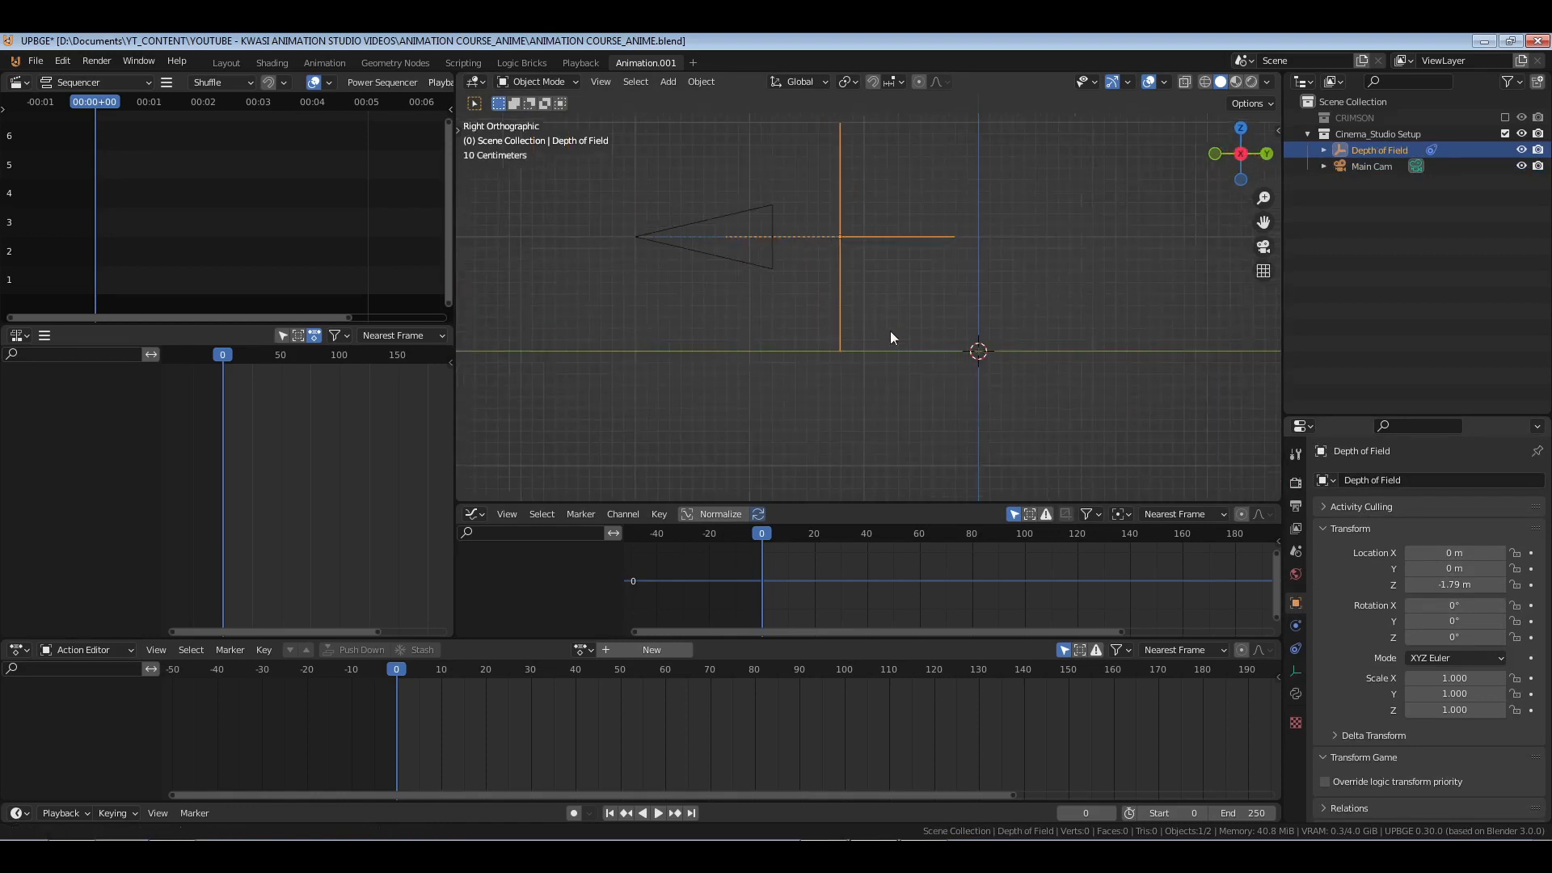
{"action": "middle_click_drag", "start_coordinate": [890, 332], "coordinate": [962, 355], "text": "shift"}
{"action": "left_click_drag", "start_coordinate": [1447, 584], "coordinate": [1455, 584]}
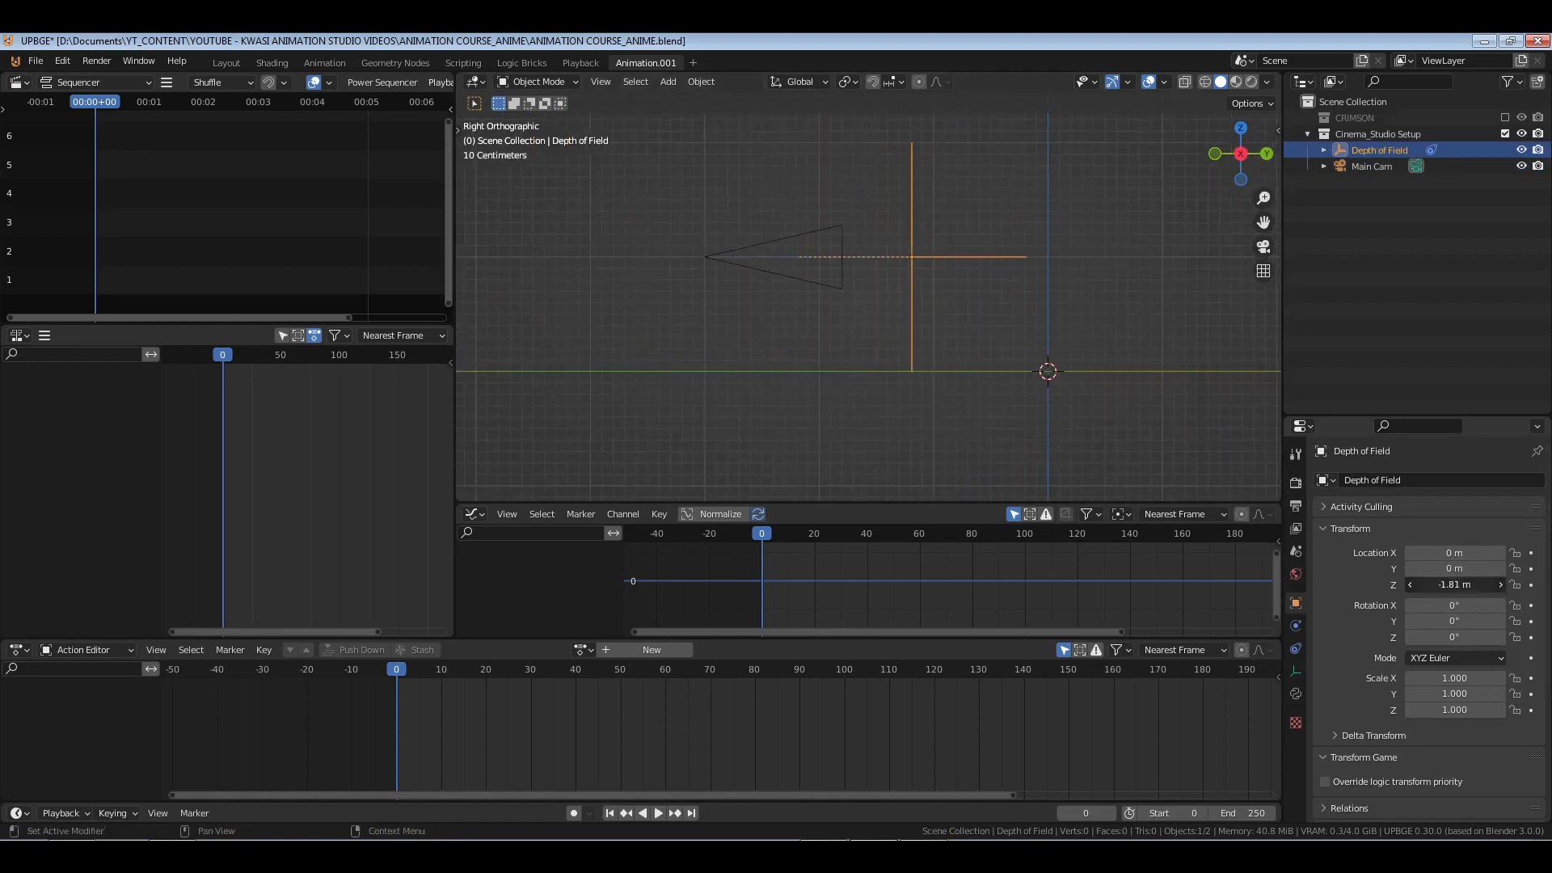
- Deselect the Depth of Field empty and save the file
{"action": "middle_click_drag", "start_coordinate": [765, 270], "coordinate": [897, 342]}
{"action": "left_click", "coordinate": [1018, 300]}
{"action": "key", "text": "ctrl+s"}
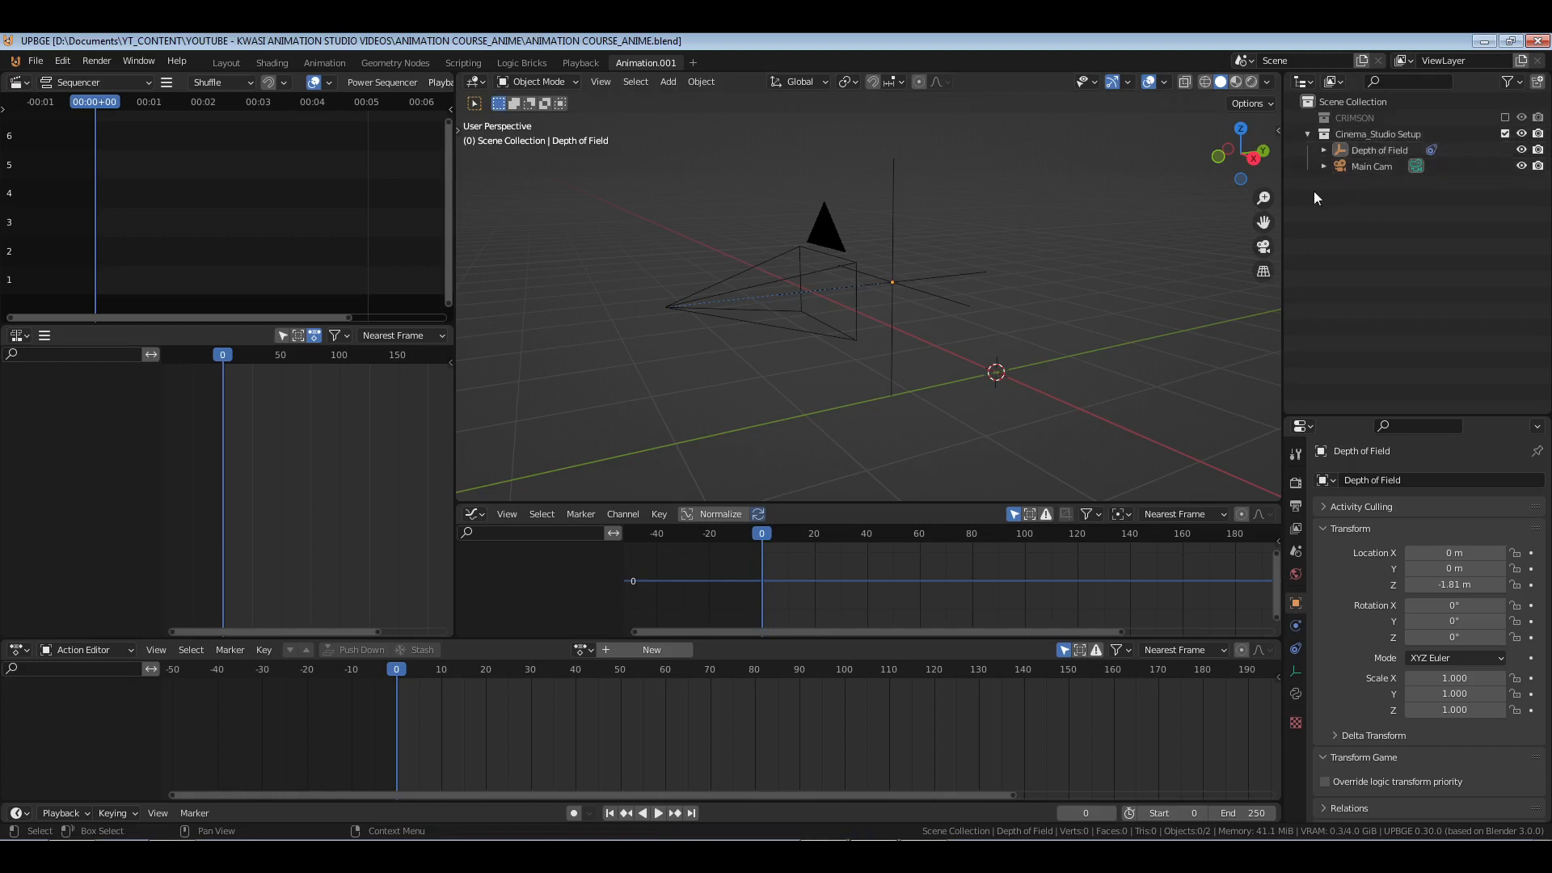
- Select the Main Cam and move it back along the Y axis to about -3.3 m
{"action": "left_click", "coordinate": [1370, 166]}
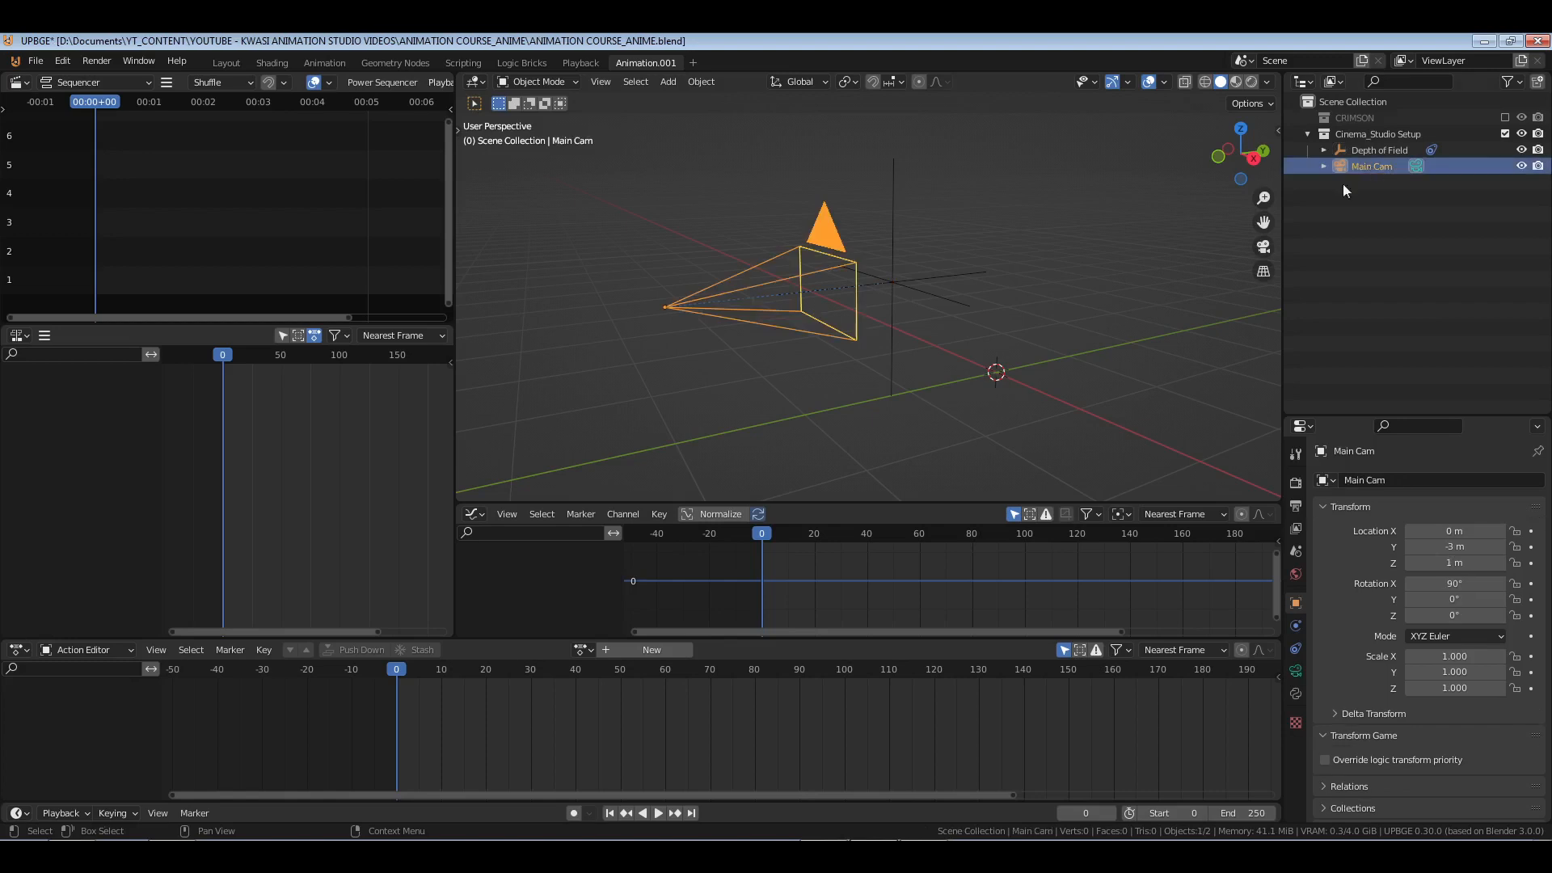
{"action": "middle_click_drag", "start_coordinate": [844, 337], "coordinate": [896, 347]}
{"action": "key", "text": "t"}
{"action": "left_click", "coordinate": [477, 195]}
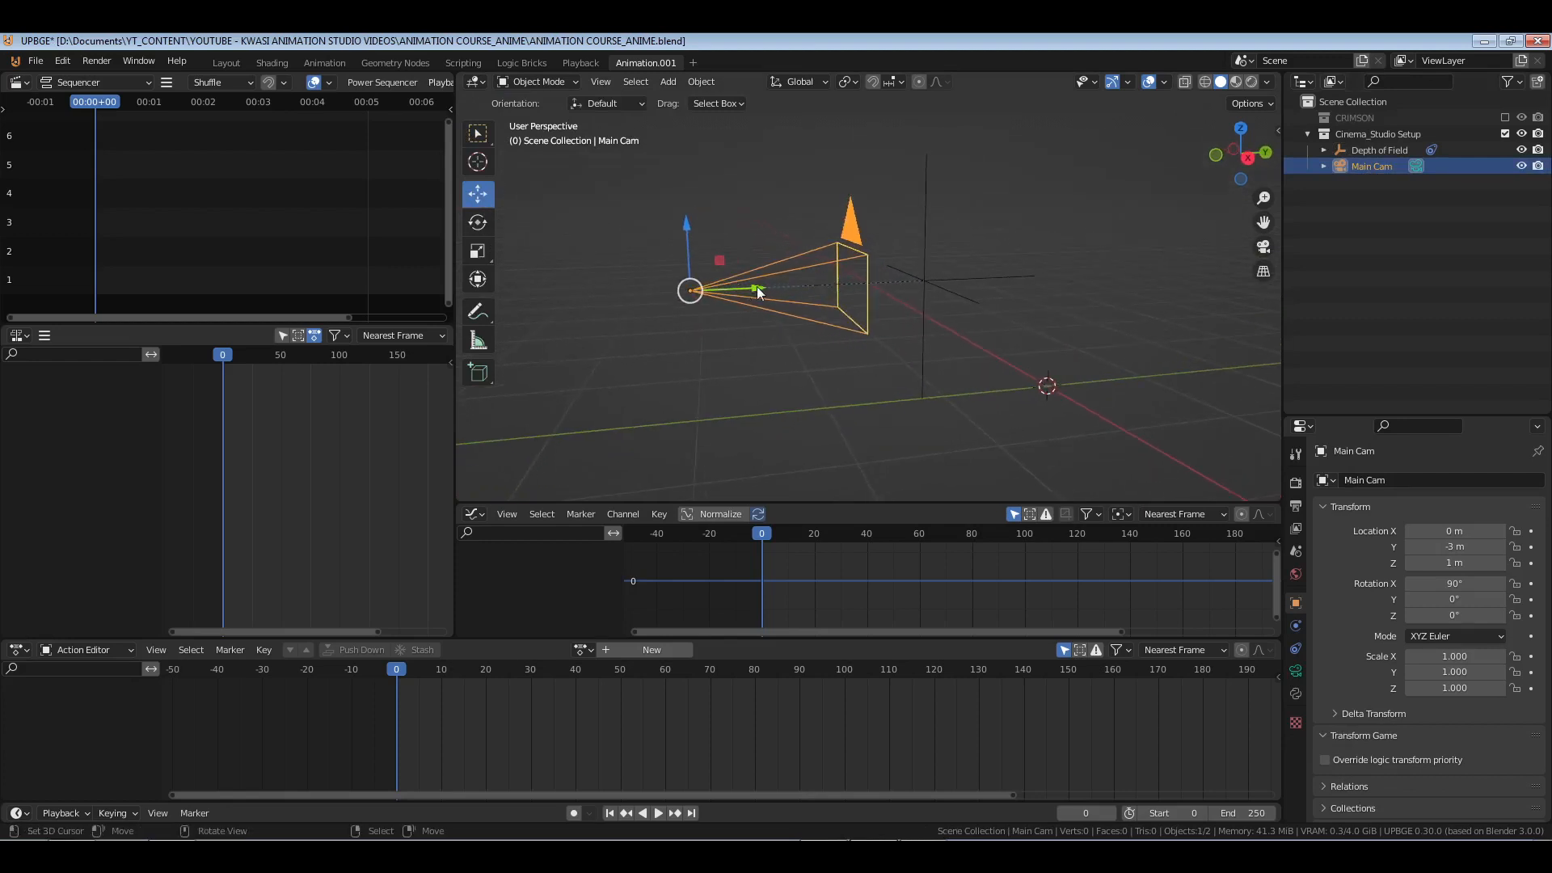
{"action": "left_click_drag", "start_coordinate": [759, 292], "coordinate": [719, 292]}
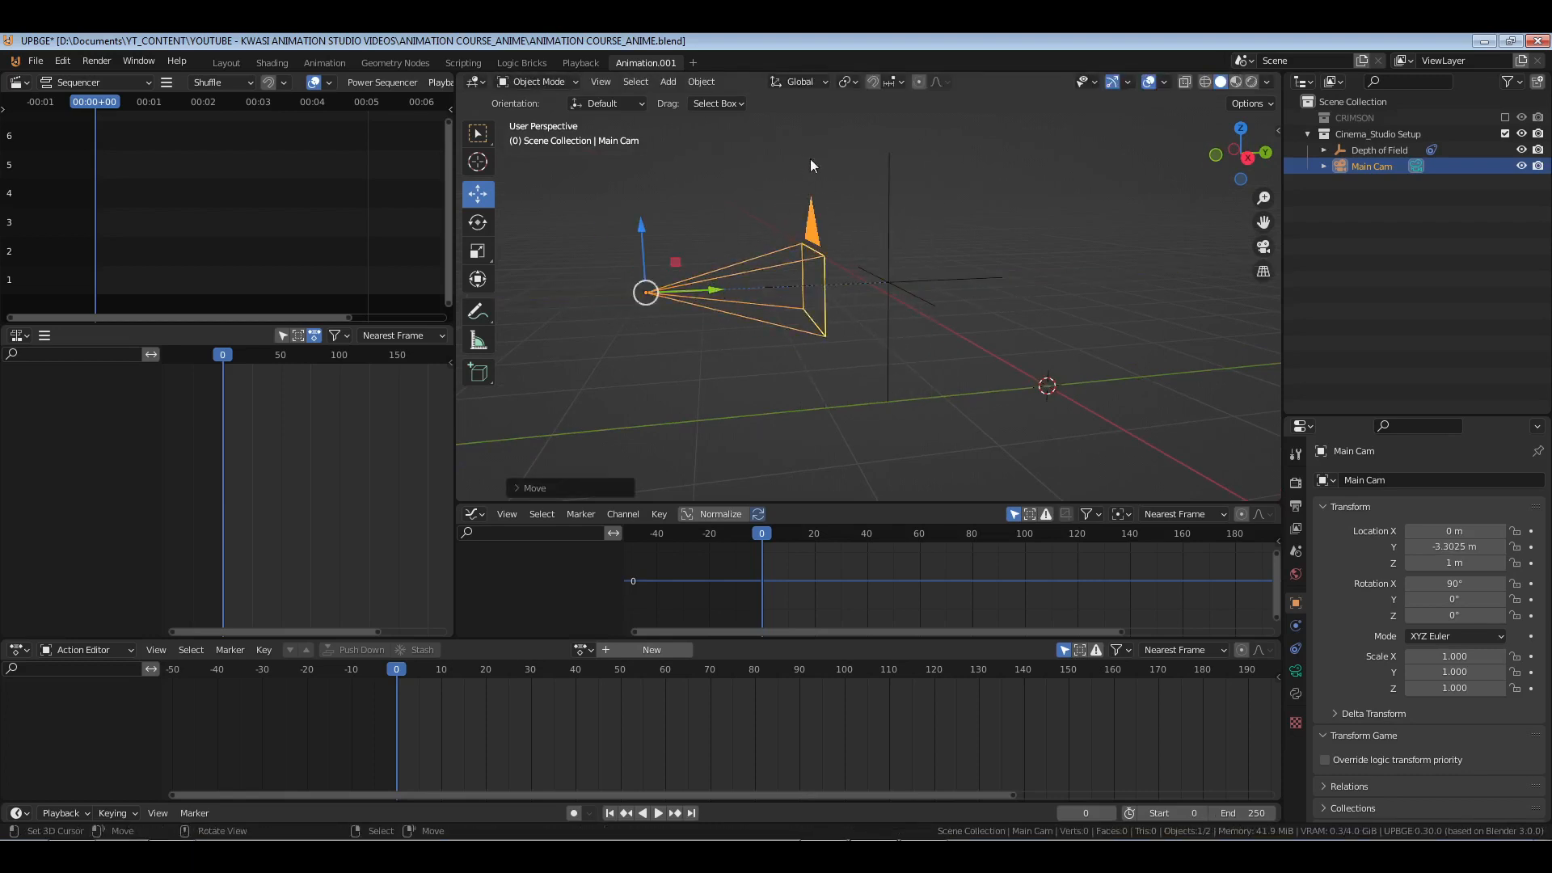
- Split the 3D viewport vertically and show the camera view in the first half, fitted to the viewport
{"action": "right_click", "coordinate": [720, 71]}
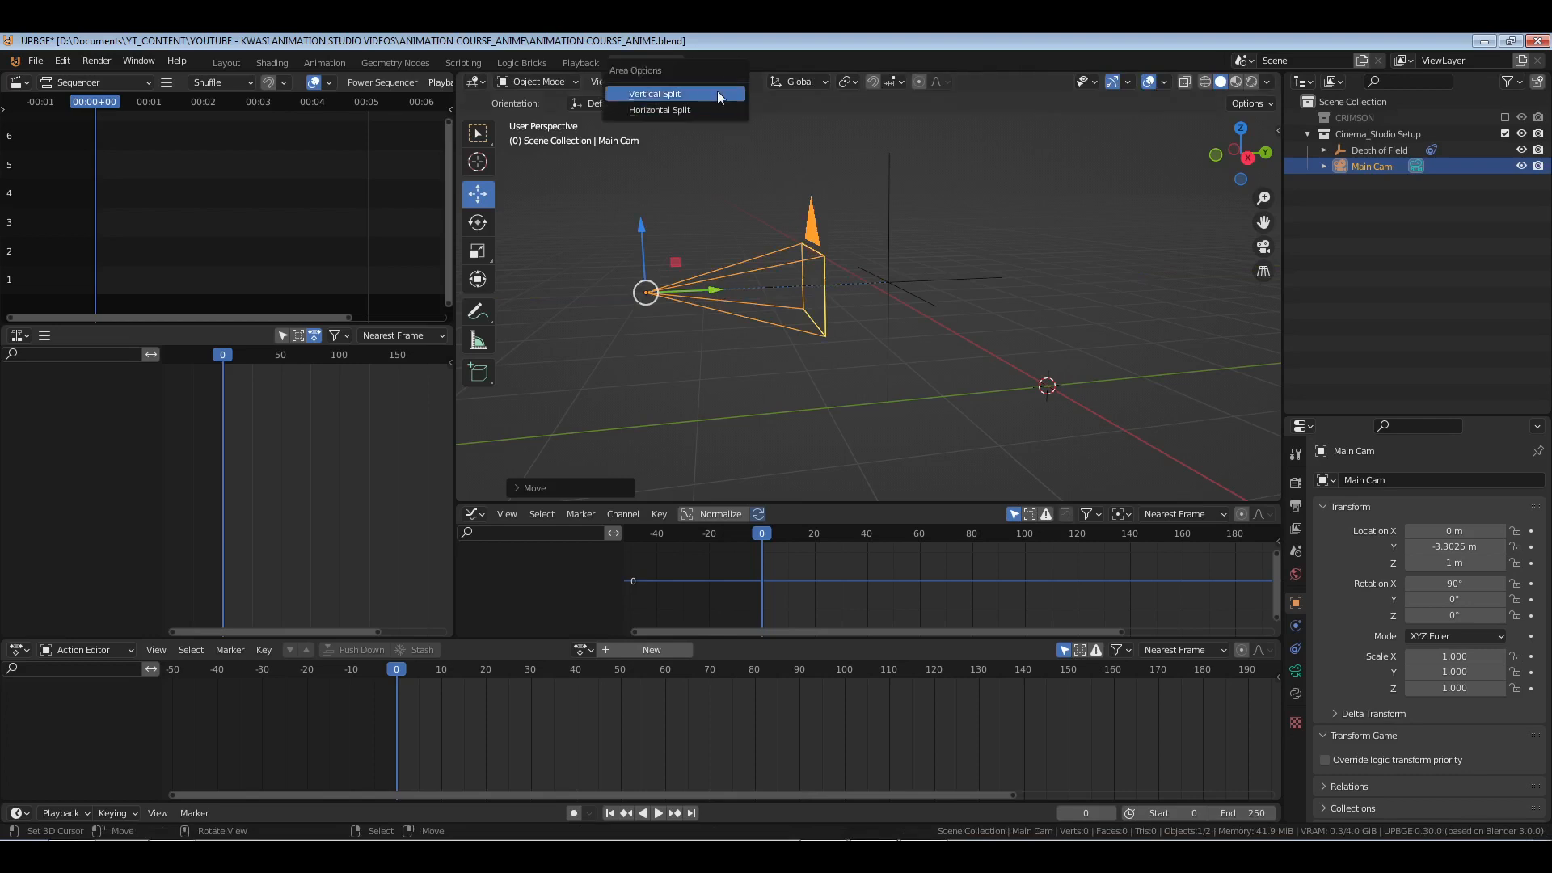
{"action": "left_click_drag", "start_coordinate": [464, 81], "coordinate": [819, 117]}
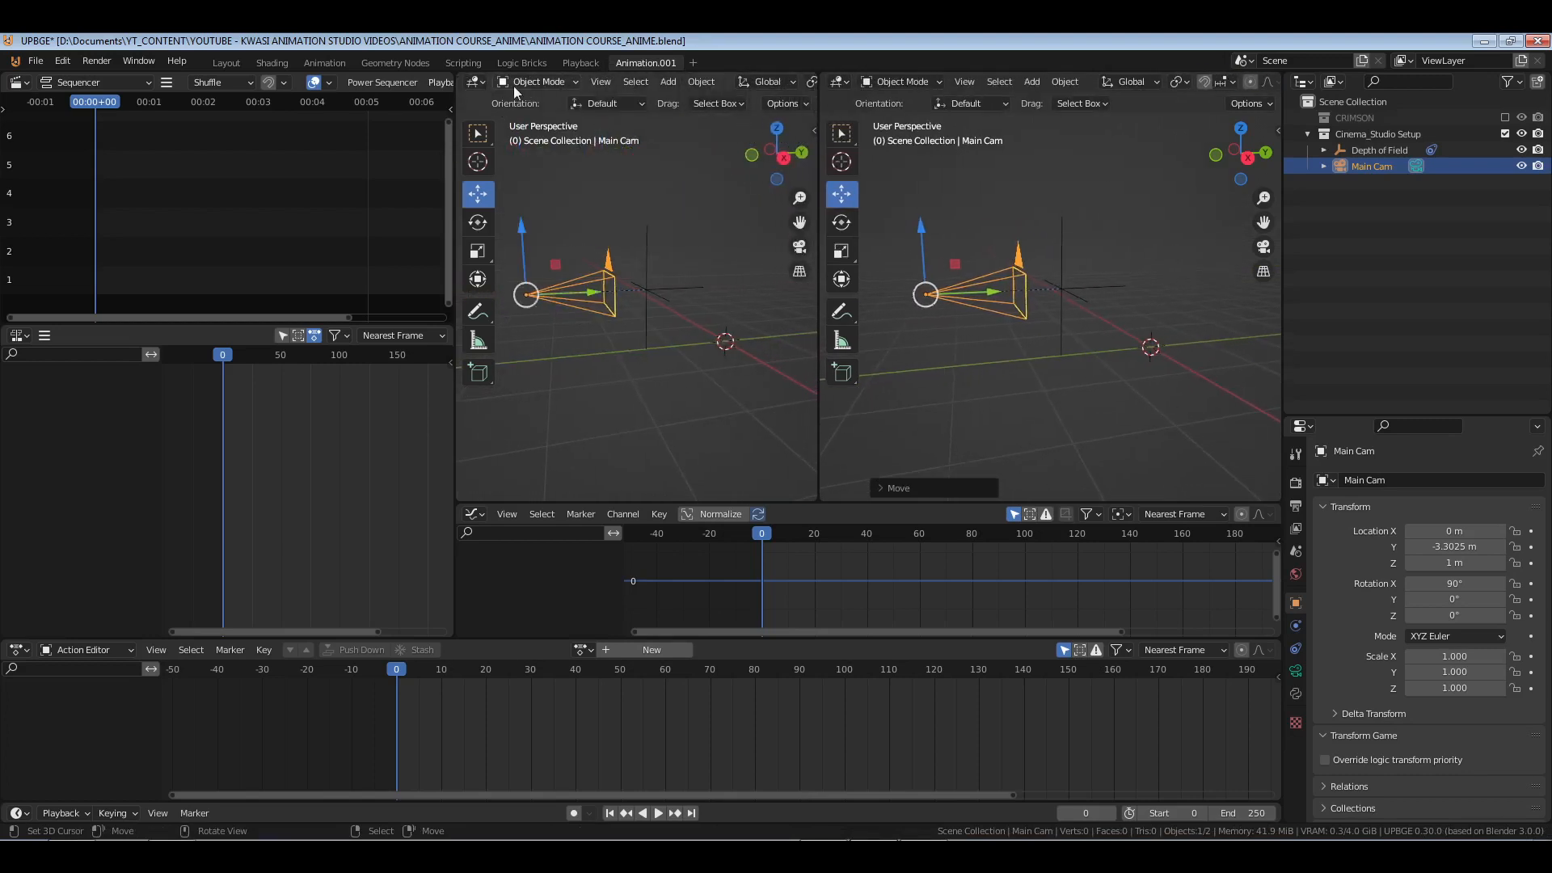
{"action": "left_click", "coordinate": [477, 82]}
{"action": "left_click", "coordinate": [494, 128]}
{"action": "key", "text": "KP_0"}
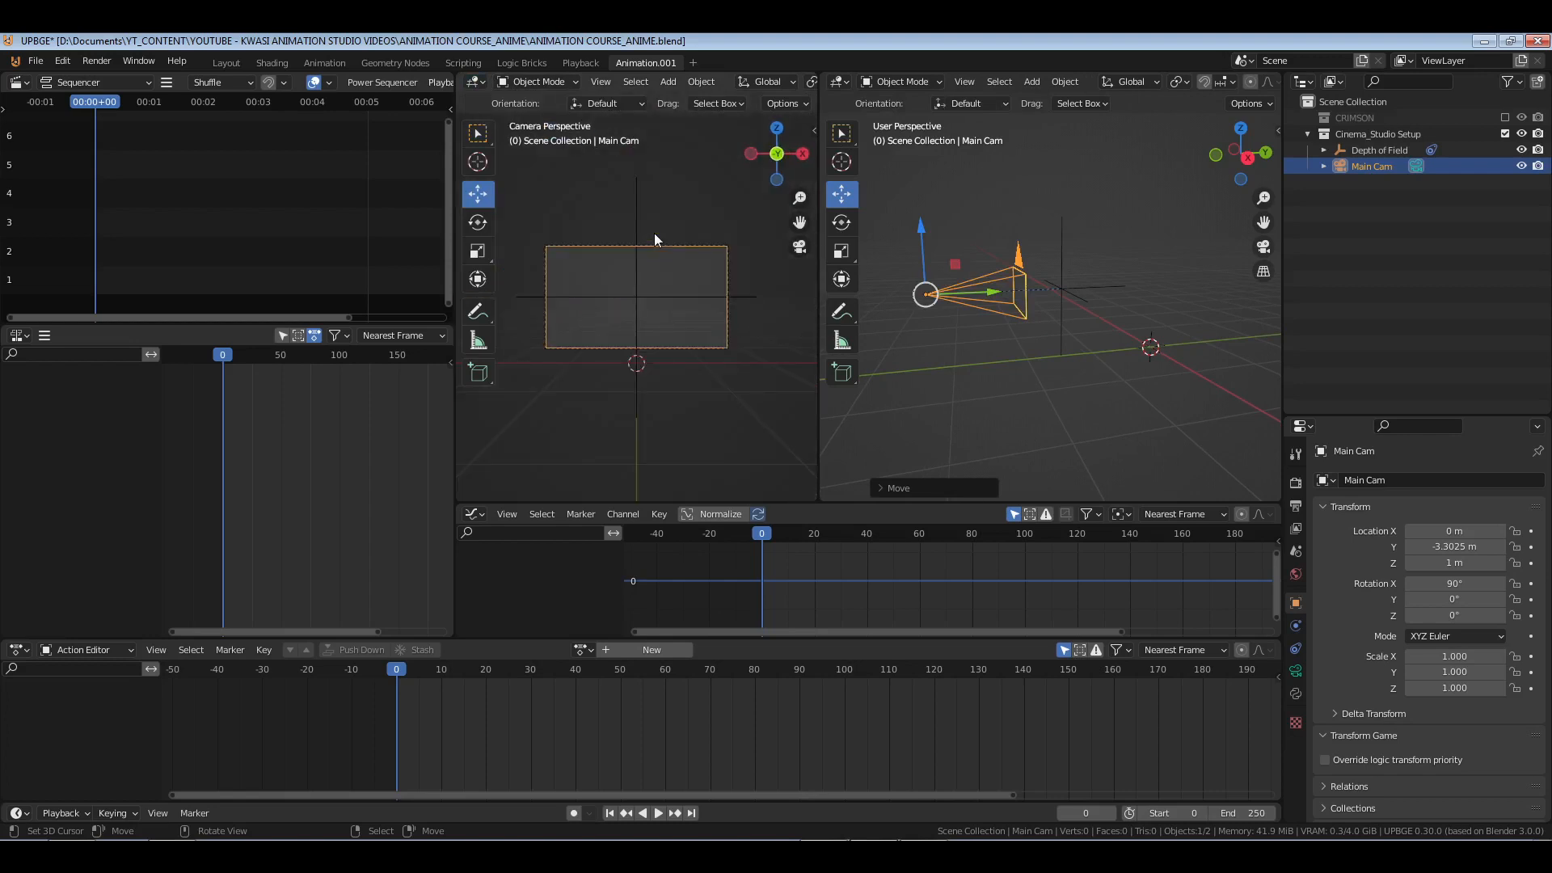
{"action": "key", "text": "KP_0"}
{"action": "key", "text": "KP_0"}
{"action": "key", "text": "Home"}
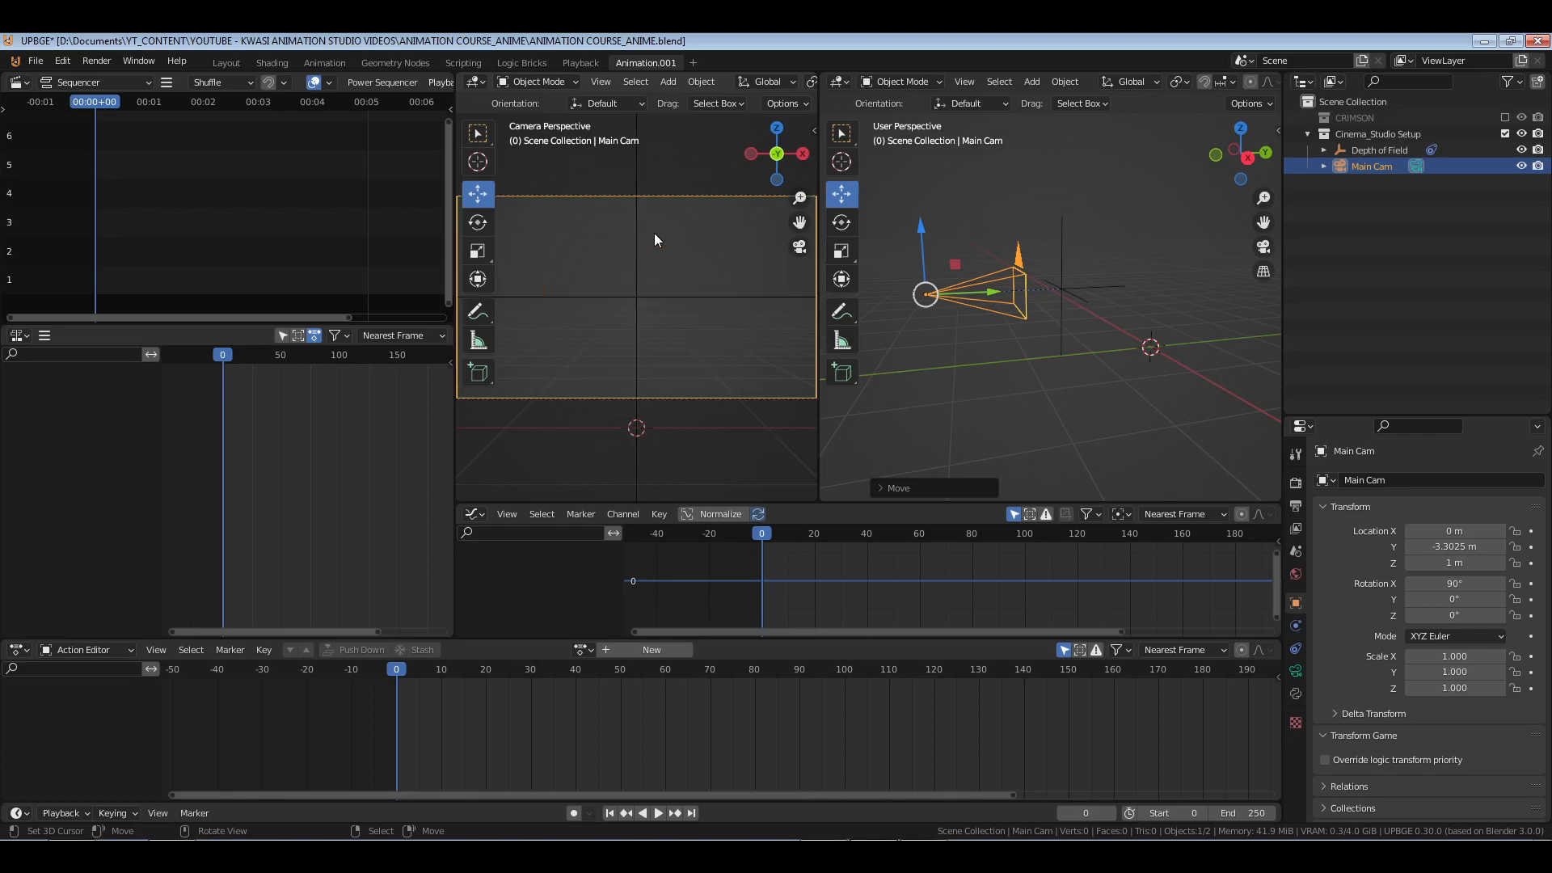
- Hide the toolbar, gizmos and overlays in the camera viewport
{"action": "key", "text": "t"}
{"action": "scroll", "coordinate": [759, 83], "scroll_direction": "right", "scroll_amount": 5}
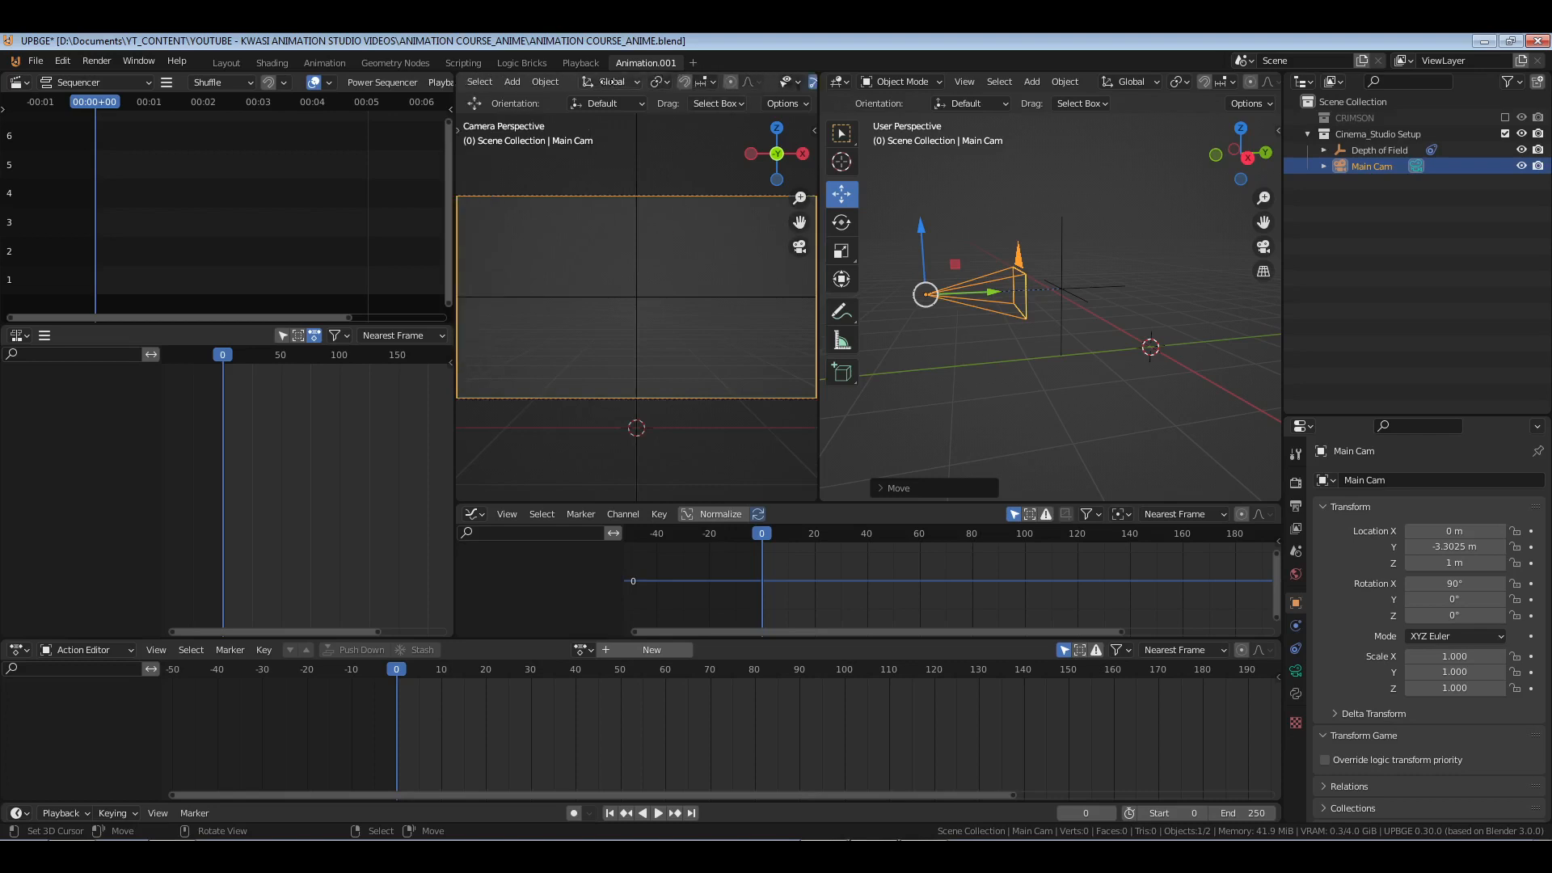
{"action": "left_click", "coordinate": [719, 81]}
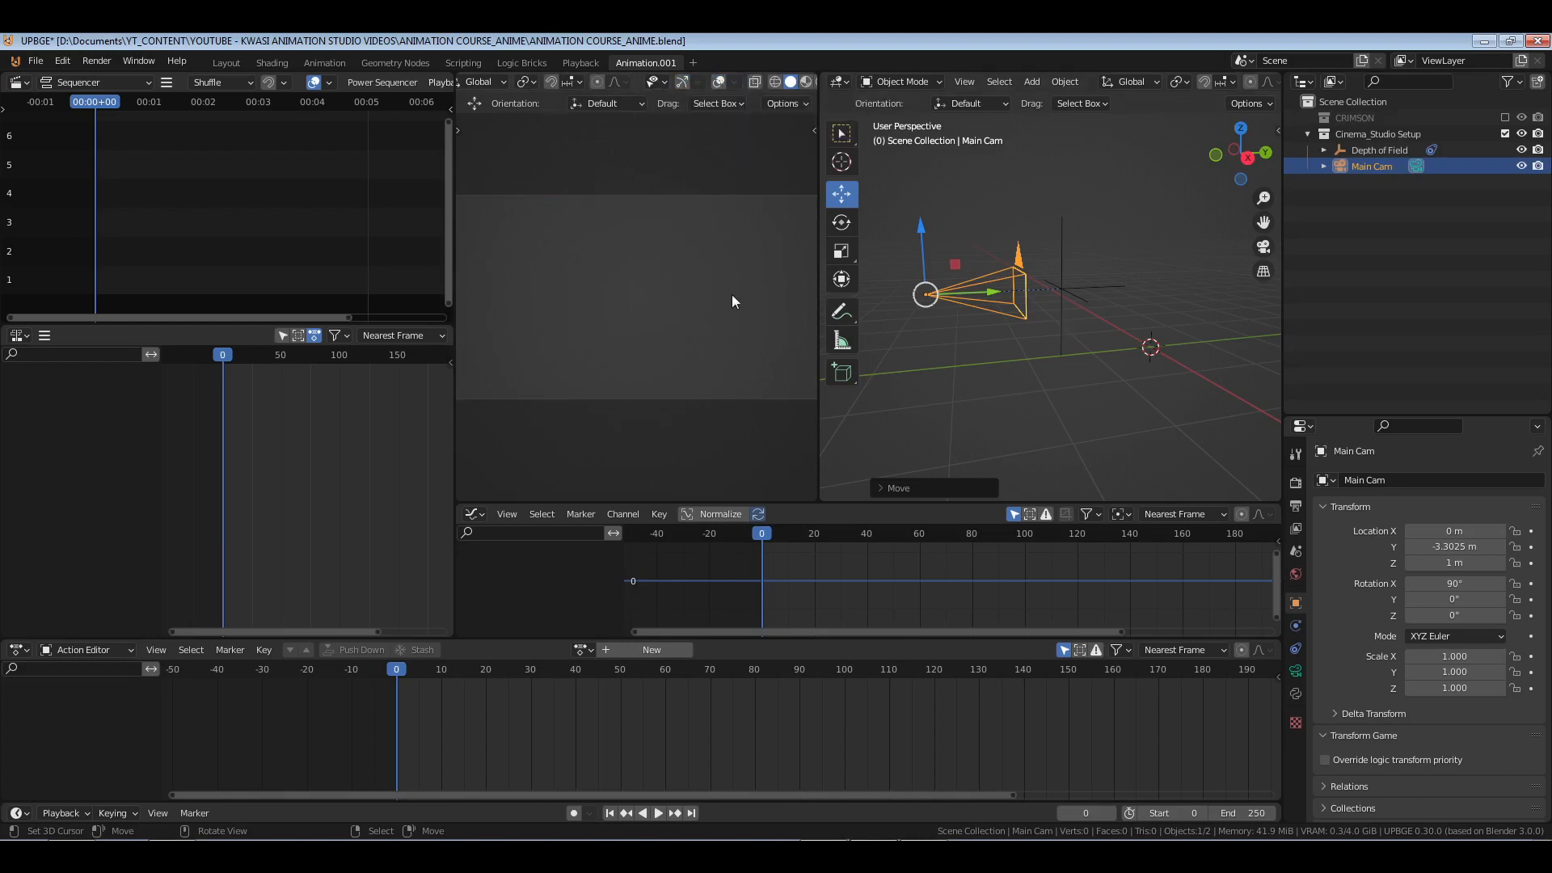
{"action": "scroll", "coordinate": [721, 279], "scroll_direction": "down", "scroll_amount": 1}
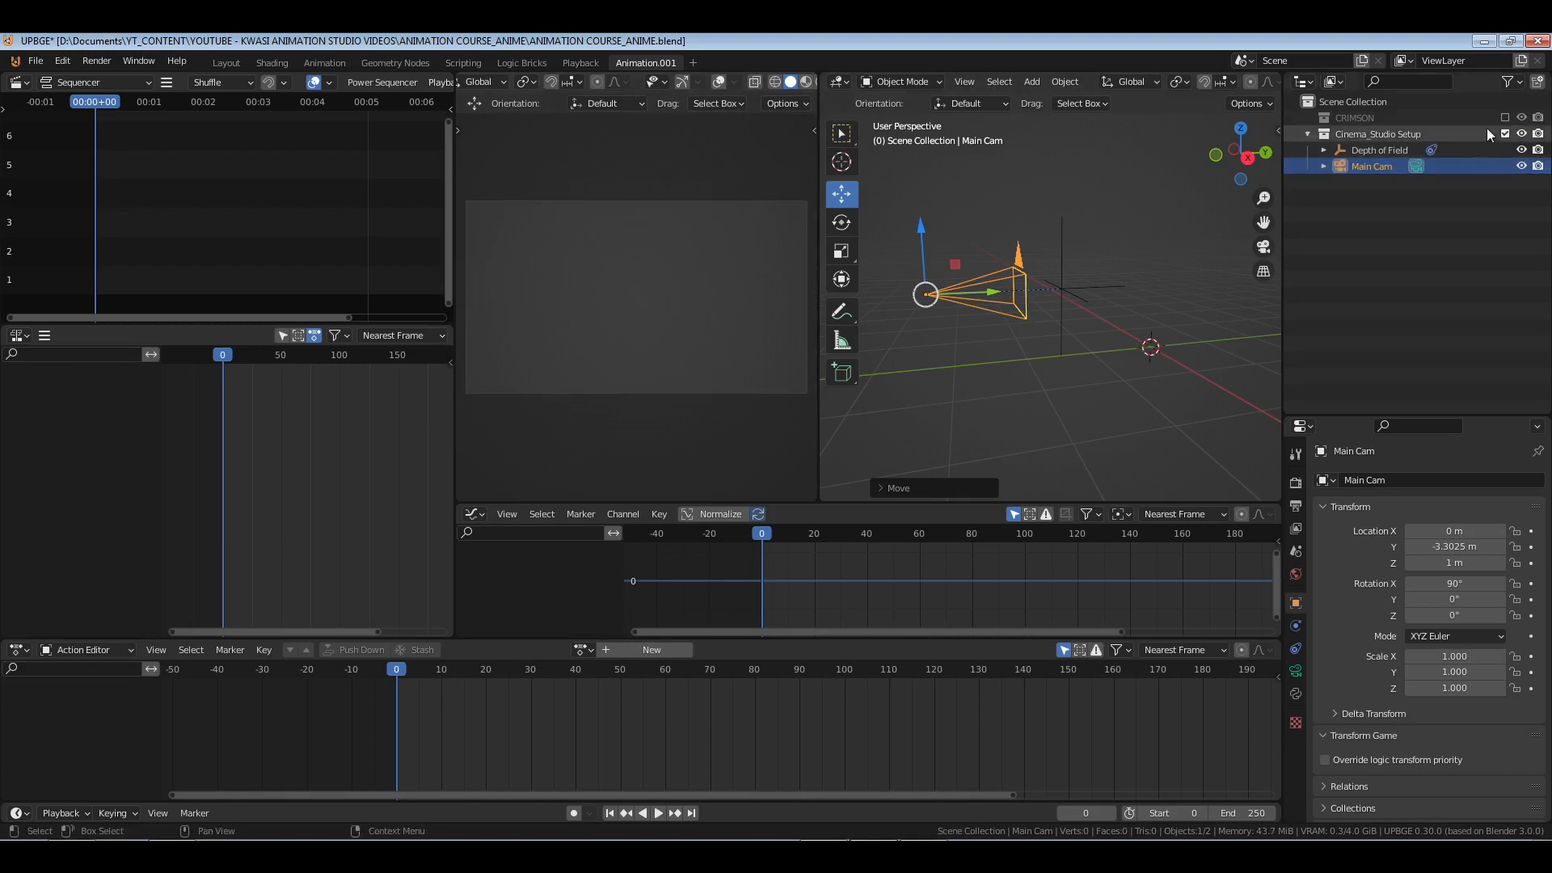
- Enable the CRIMSON collection, select its armature and frame the character from the front in the free viewport
{"action": "left_click", "coordinate": [1505, 118]}
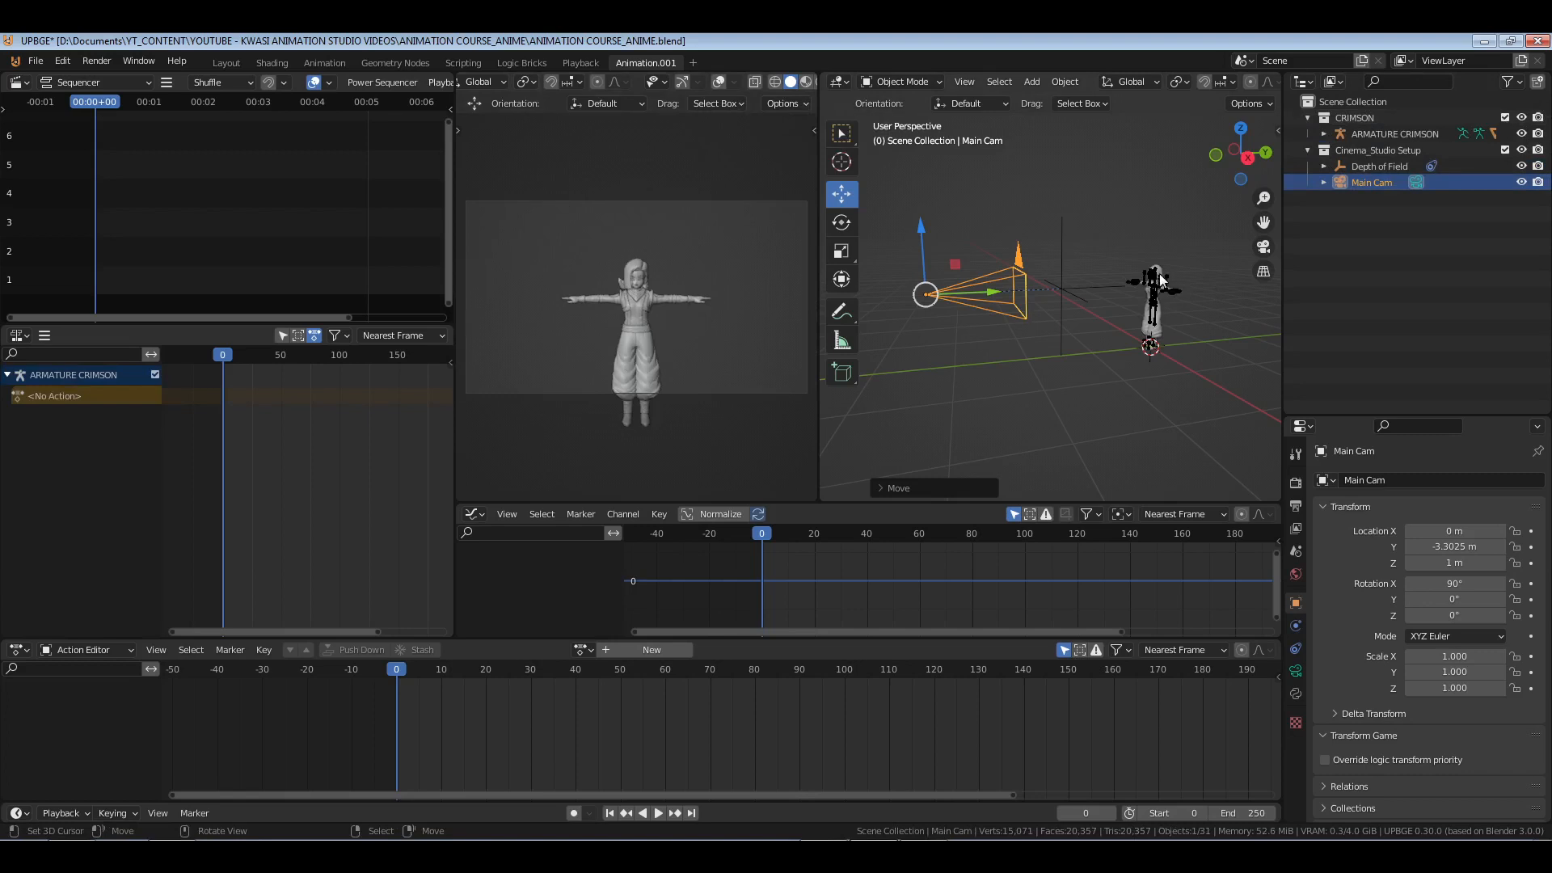
{"action": "left_click", "coordinate": [1159, 274]}
{"action": "key", "text": "KP_Decimal"}
{"action": "middle_click_drag", "start_coordinate": [1139, 301], "coordinate": [1259, 289]}
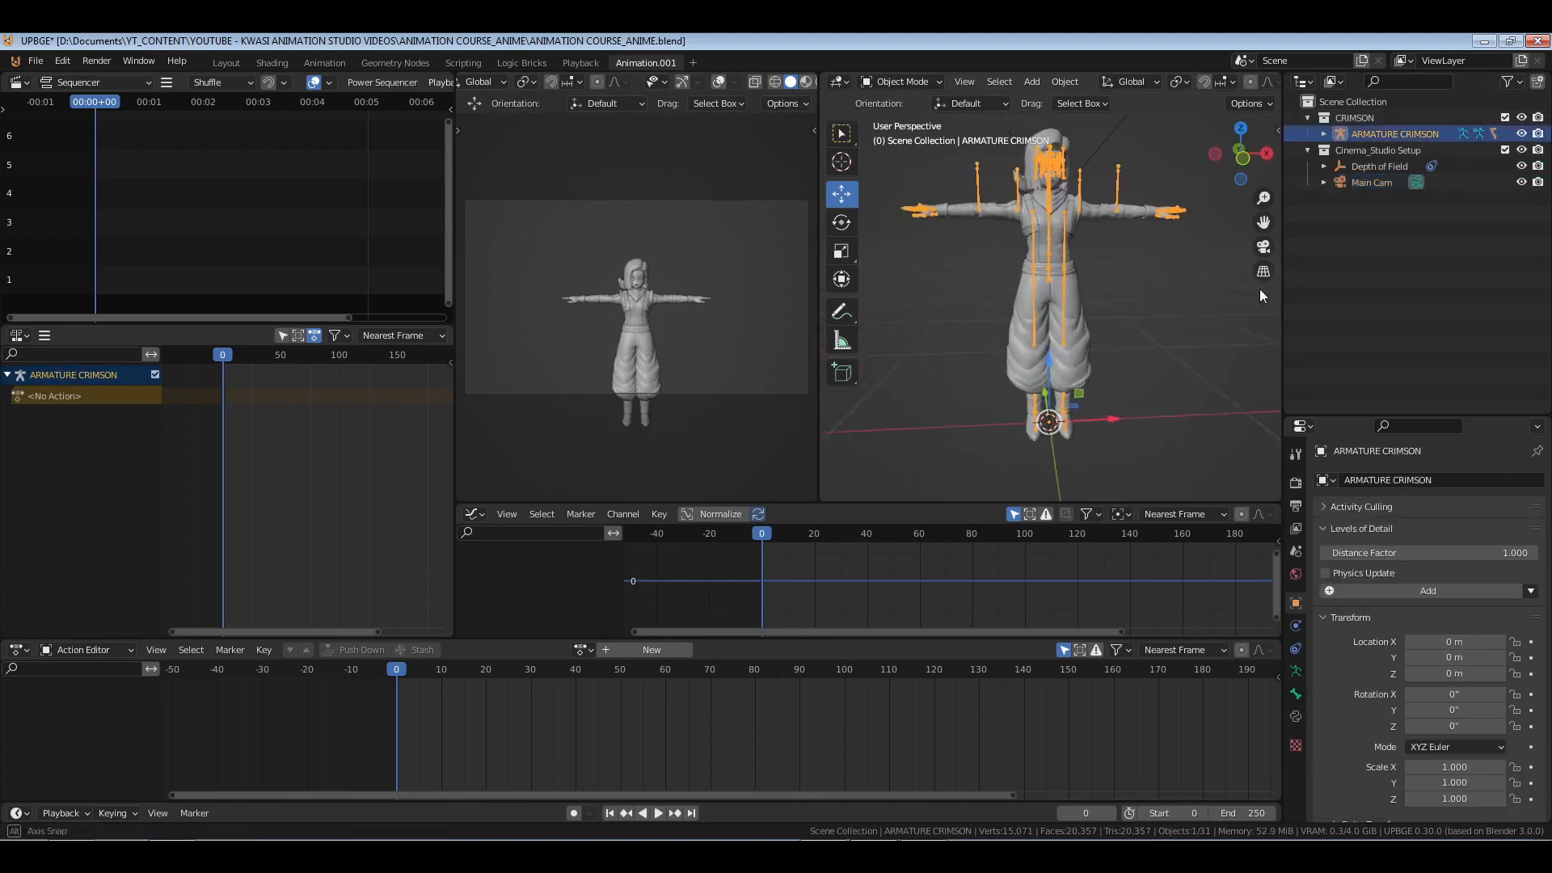
{"action": "middle_click_drag", "start_coordinate": [1059, 254], "coordinate": [995, 310], "text": "shift"}
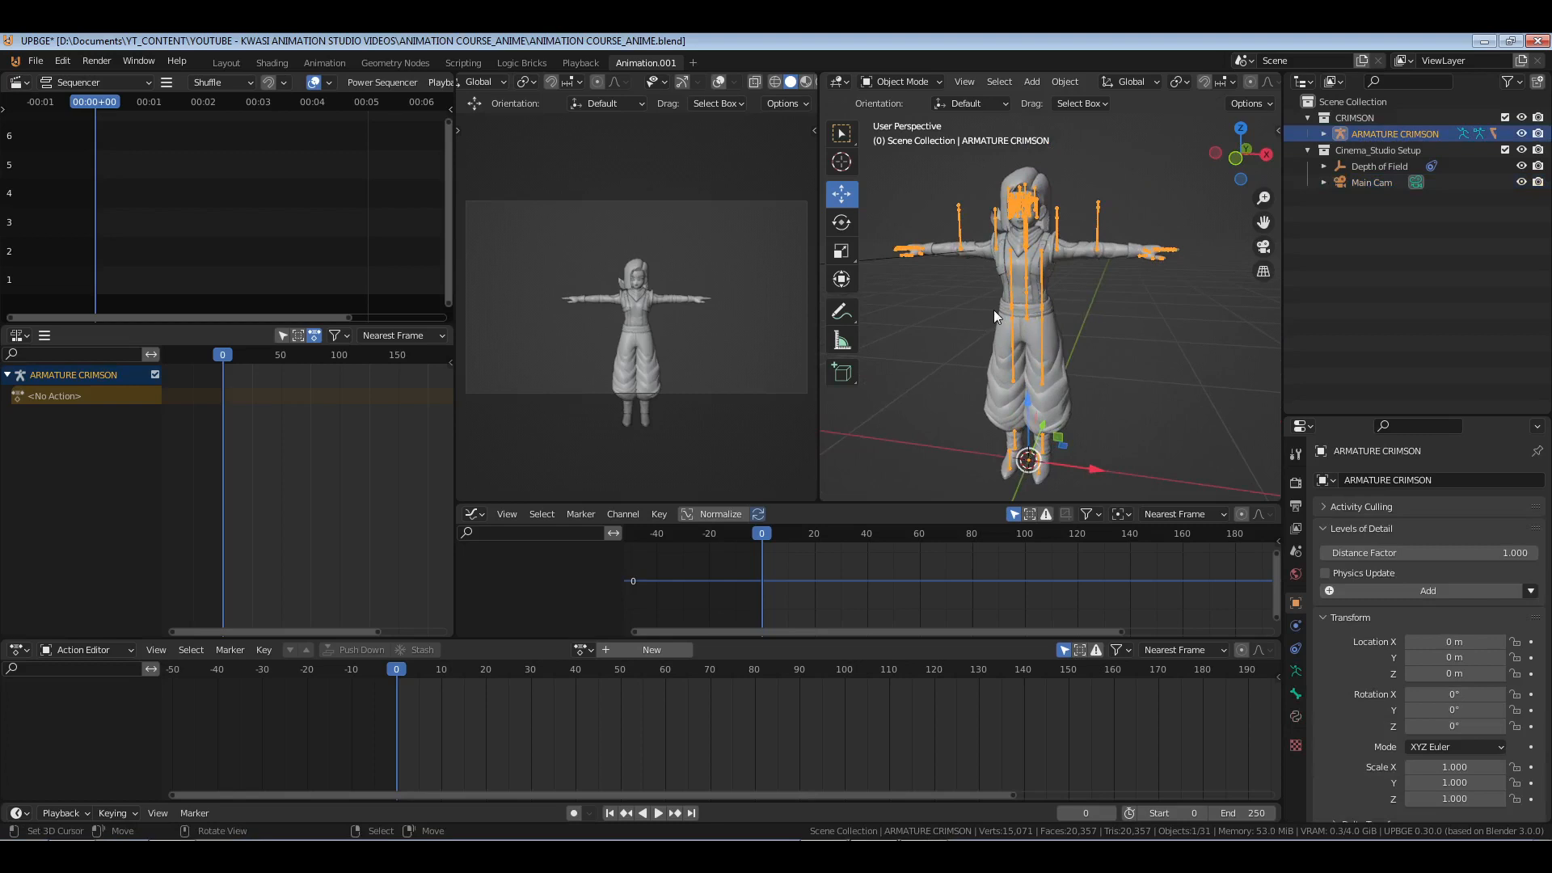
{"action": "scroll", "coordinate": [1074, 323], "scroll_direction": "up", "scroll_amount": 5}
{"action": "middle_click_drag", "start_coordinate": [1101, 338], "coordinate": [1147, 340]}
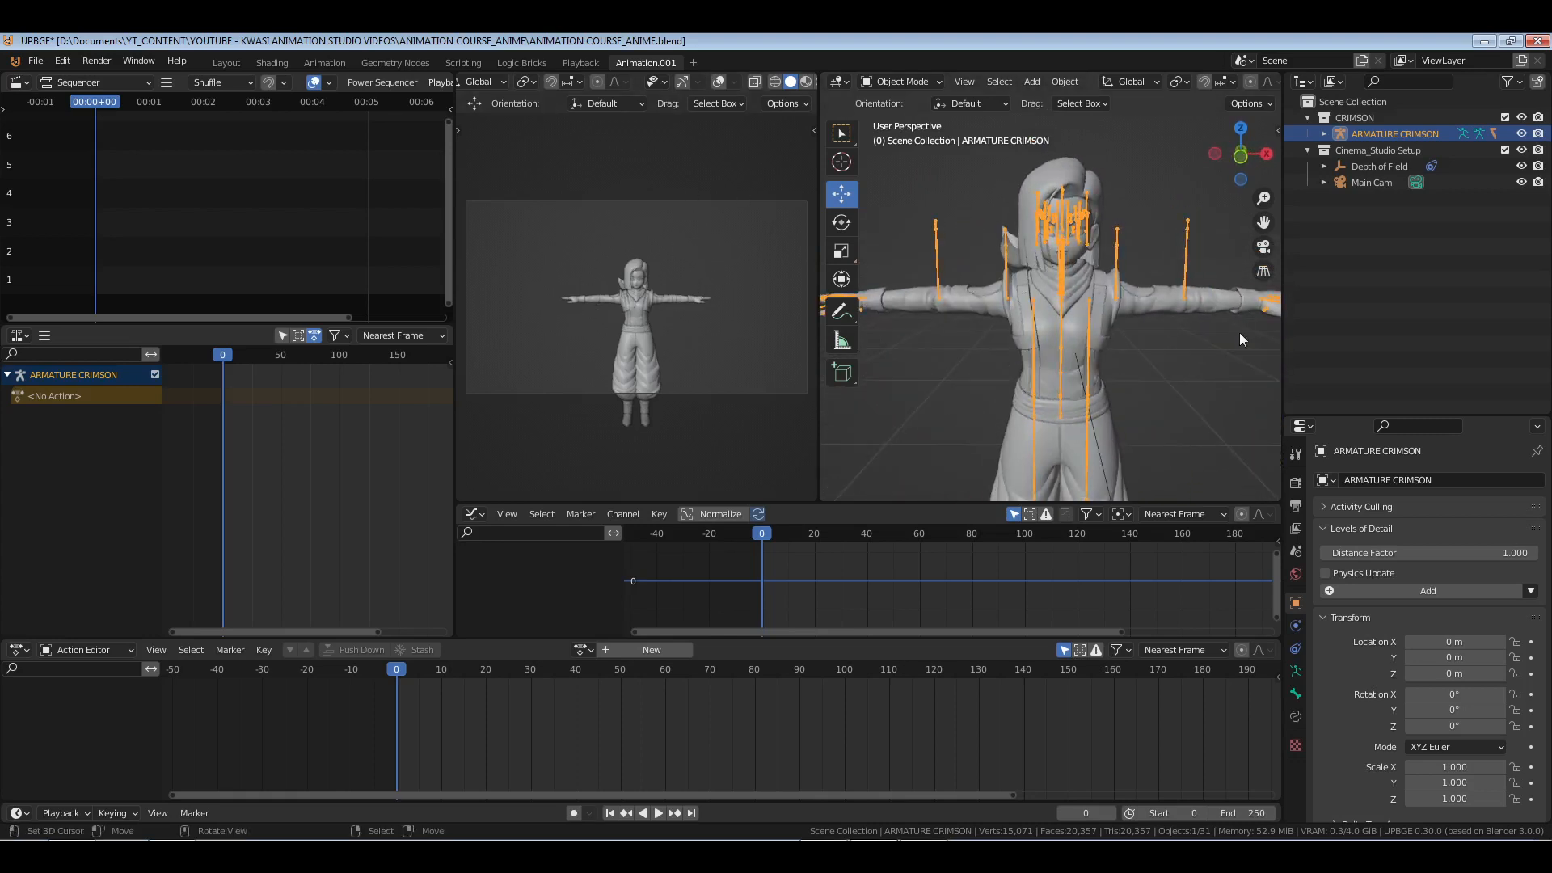
- Move the Main Cam forward along Y towards the character and raise it slightly along Z
{"action": "left_click", "coordinate": [1370, 183]}
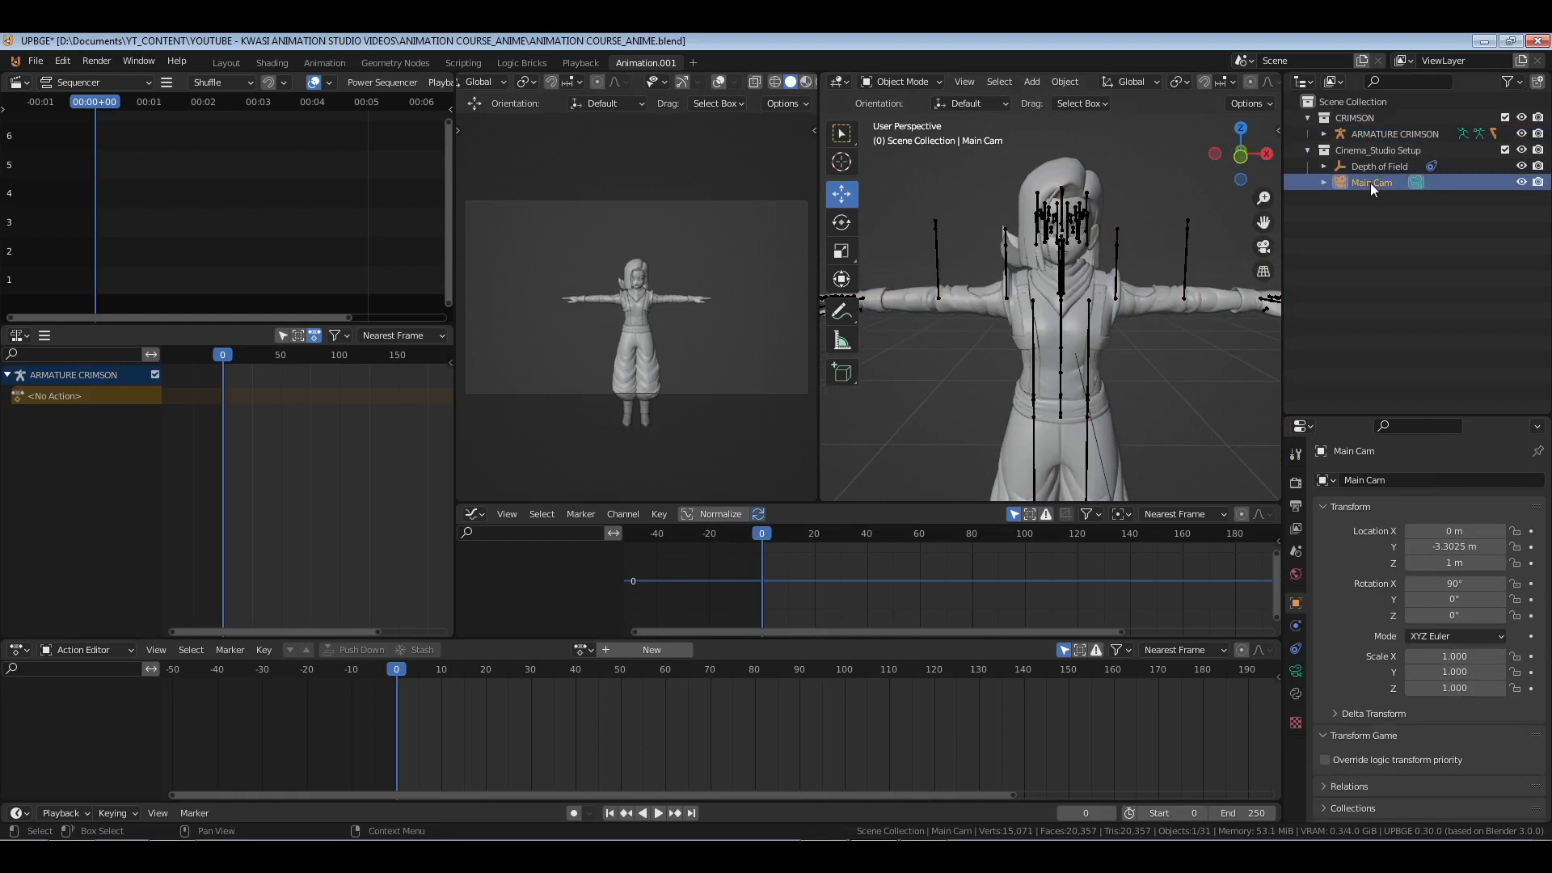
{"action": "key", "text": "KP_Decimal"}
{"action": "middle_click_drag", "start_coordinate": [1209, 266], "coordinate": [961, 268]}
{"action": "scroll", "coordinate": [881, 274], "scroll_direction": "down", "scroll_amount": 3}
{"action": "left_click_drag", "start_coordinate": [1013, 281], "coordinate": [1137, 270]}
{"action": "left_click_drag", "start_coordinate": [1088, 215], "coordinate": [1088, 207]}
- Reselect the character's armature and frame its upper body in the free viewport
{"action": "middle_click_drag", "start_coordinate": [1133, 293], "coordinate": [1069, 292]}
{"action": "left_click", "coordinate": [1112, 268]}
{"action": "key", "text": "KP_Decimal"}
{"action": "scroll", "coordinate": [1077, 263], "scroll_direction": "up", "scroll_amount": 2}
{"action": "key", "text": "a"}
{"action": "key", "text": "alt+a"}
{"action": "right_click", "coordinate": [1041, 262]}
{"action": "scroll", "coordinate": [1052, 307], "scroll_direction": "up", "scroll_amount": 2}
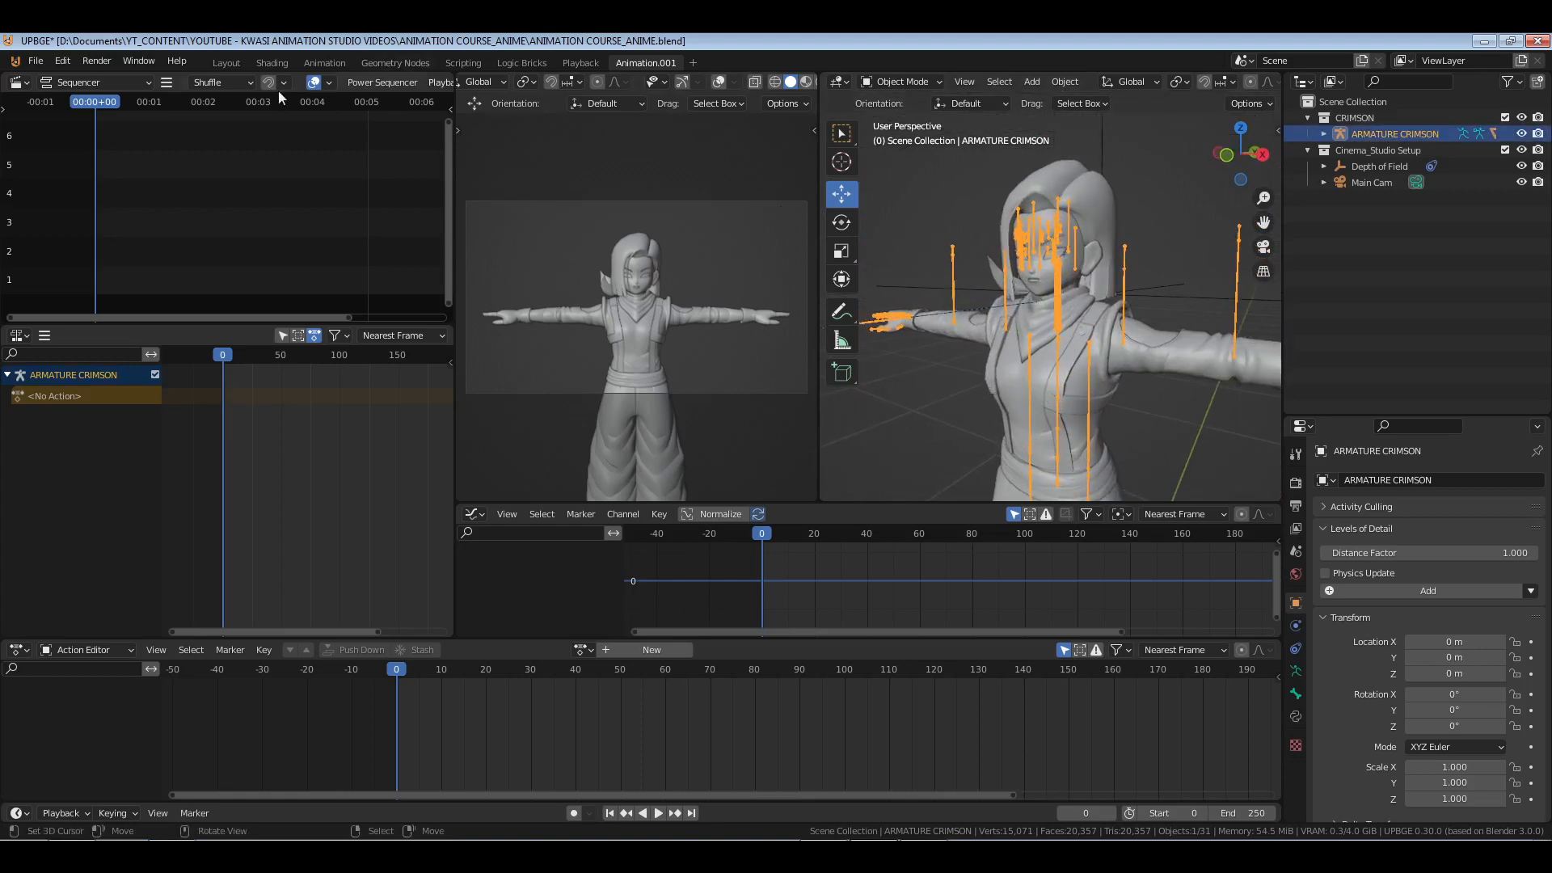
- Exclude the Cinema_Studio Setup collection in the Layout workspace and deselect everything
{"action": "left_click", "coordinate": [228, 63]}
{"action": "middle_click_drag", "start_coordinate": [923, 426], "coordinate": [922, 427]}
{"action": "scroll", "coordinate": [922, 425], "scroll_direction": "up", "scroll_amount": 7}
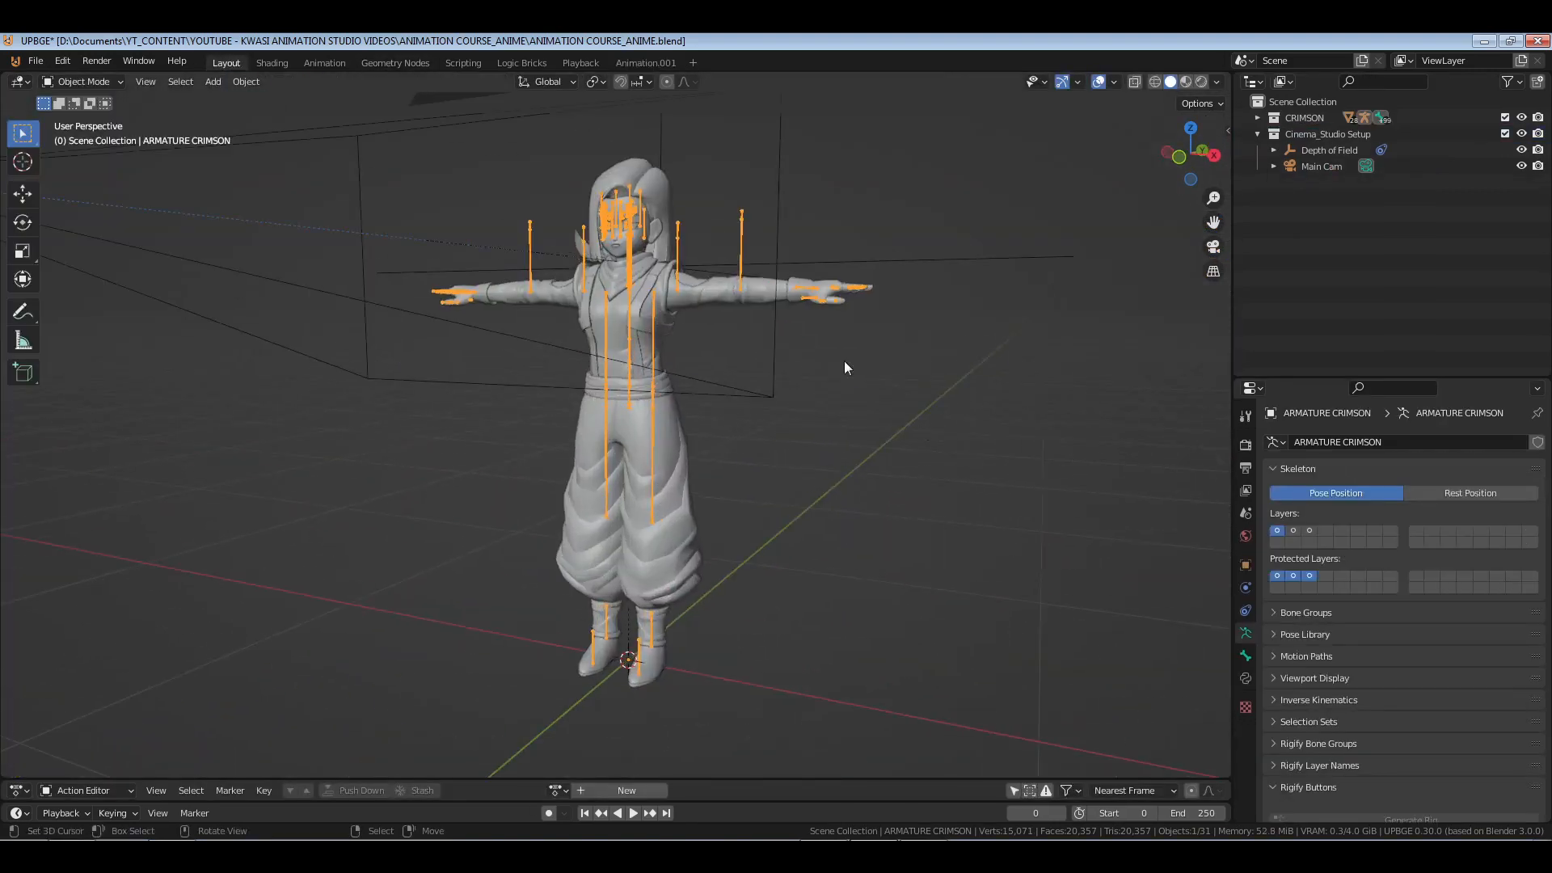
{"action": "middle_click_drag", "start_coordinate": [844, 360], "coordinate": [750, 414]}
{"action": "scroll", "coordinate": [823, 410], "scroll_direction": "up", "scroll_amount": 3}
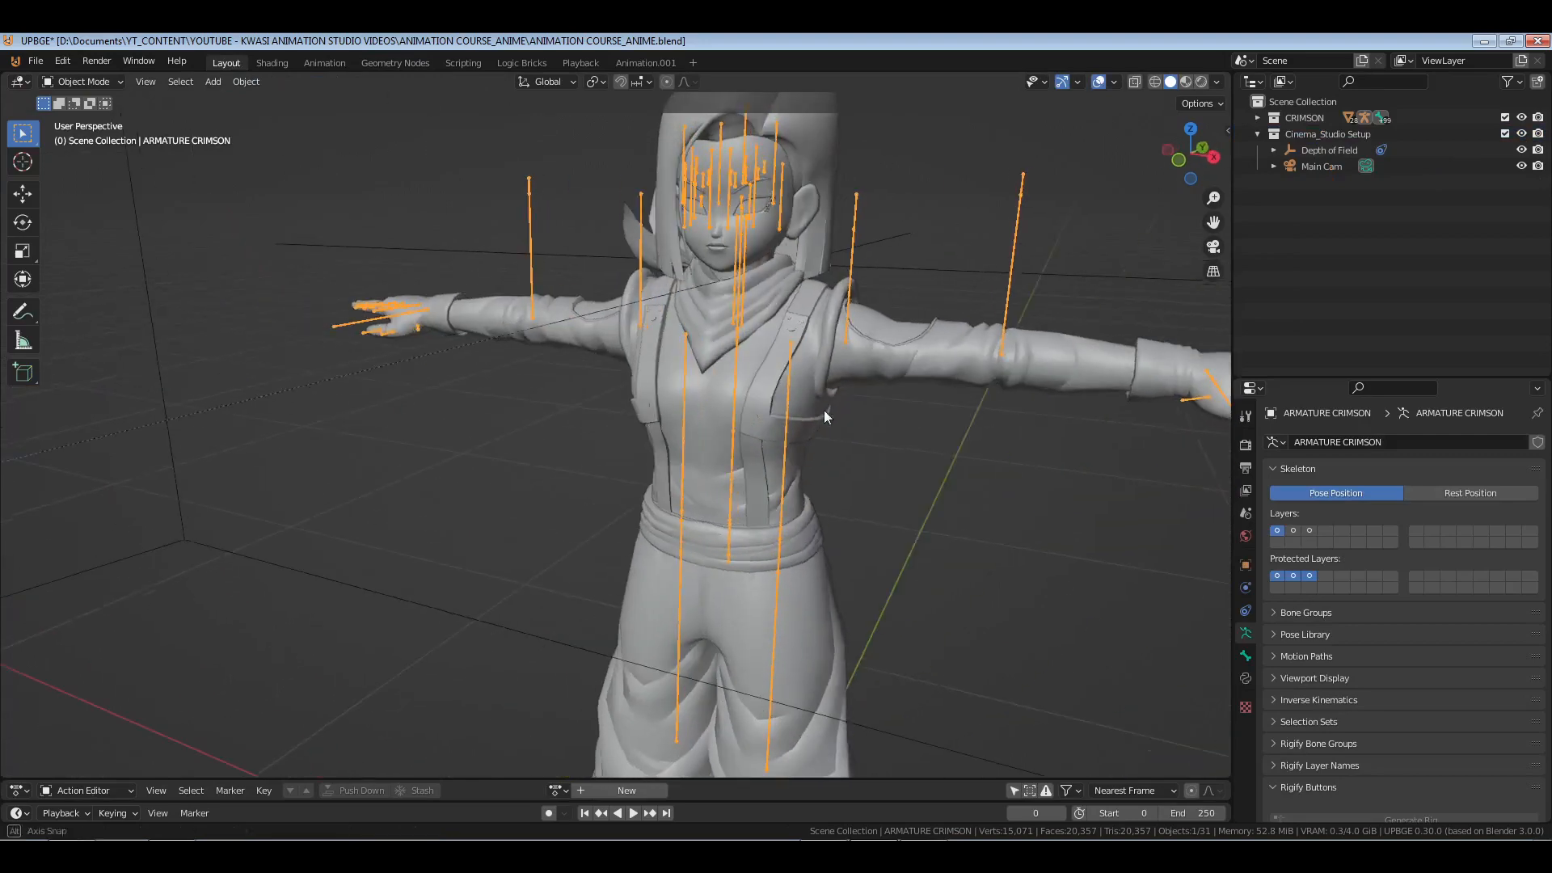
{"action": "left_click", "coordinate": [1505, 134]}
{"action": "middle_click_drag", "start_coordinate": [674, 312], "coordinate": [771, 366]}
{"action": "scroll", "coordinate": [769, 401], "scroll_direction": "up", "scroll_amount": 3}
{"action": "key", "text": "alt+a"}
{"action": "middle_click_drag", "start_coordinate": [668, 366], "coordinate": [703, 361]}
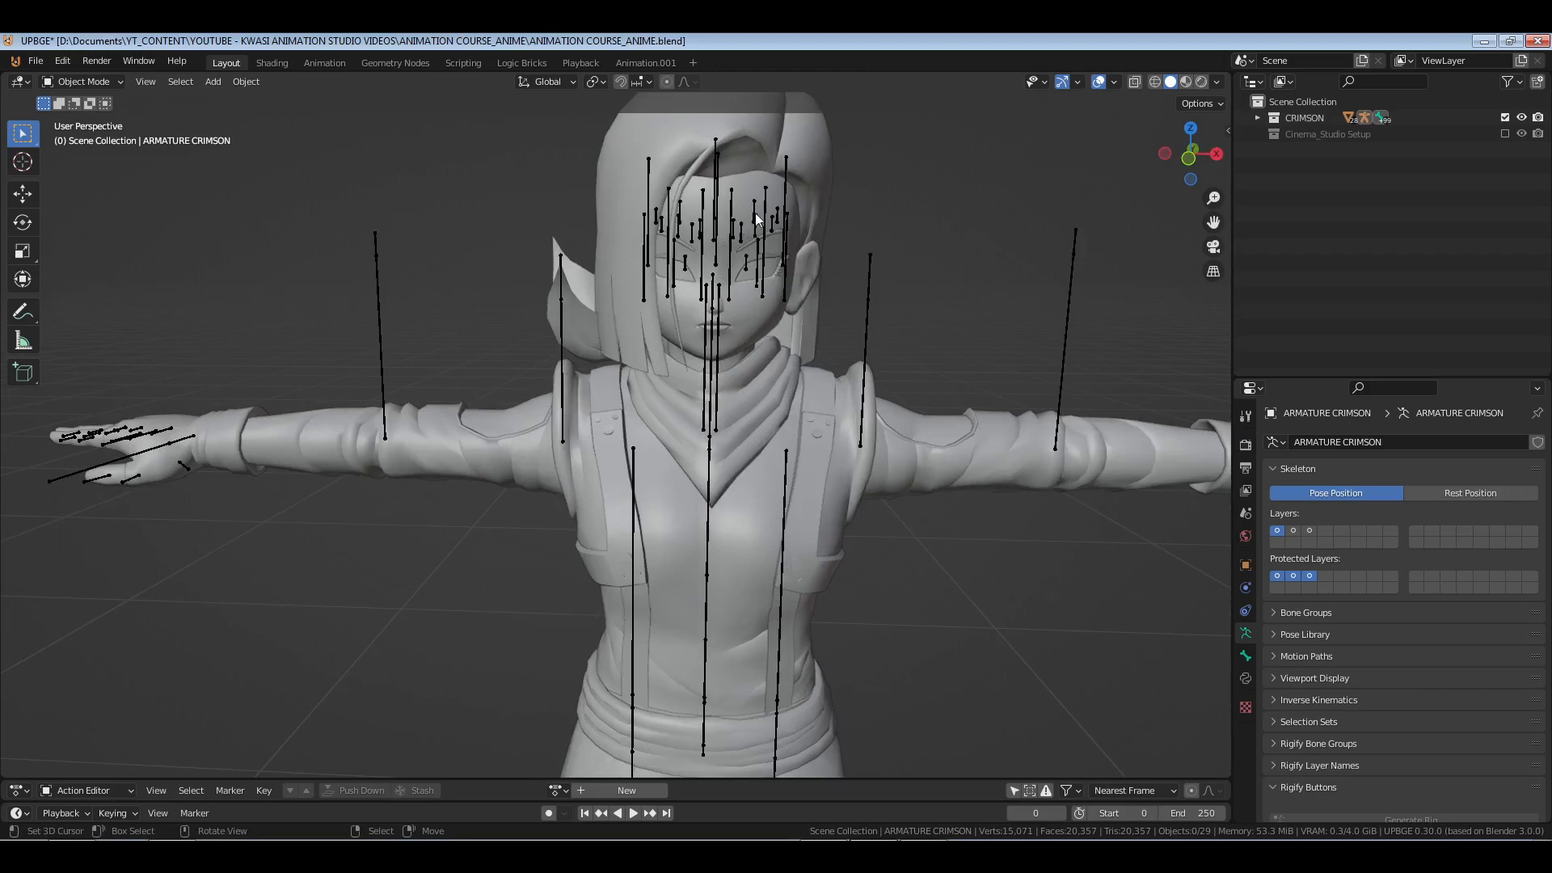
- Select the character's armature and examine its face, arm and torso bones from several angles
{"action": "left_click", "coordinate": [688, 307]}
{"action": "middle_click_drag", "start_coordinate": [690, 309], "coordinate": [734, 322]}
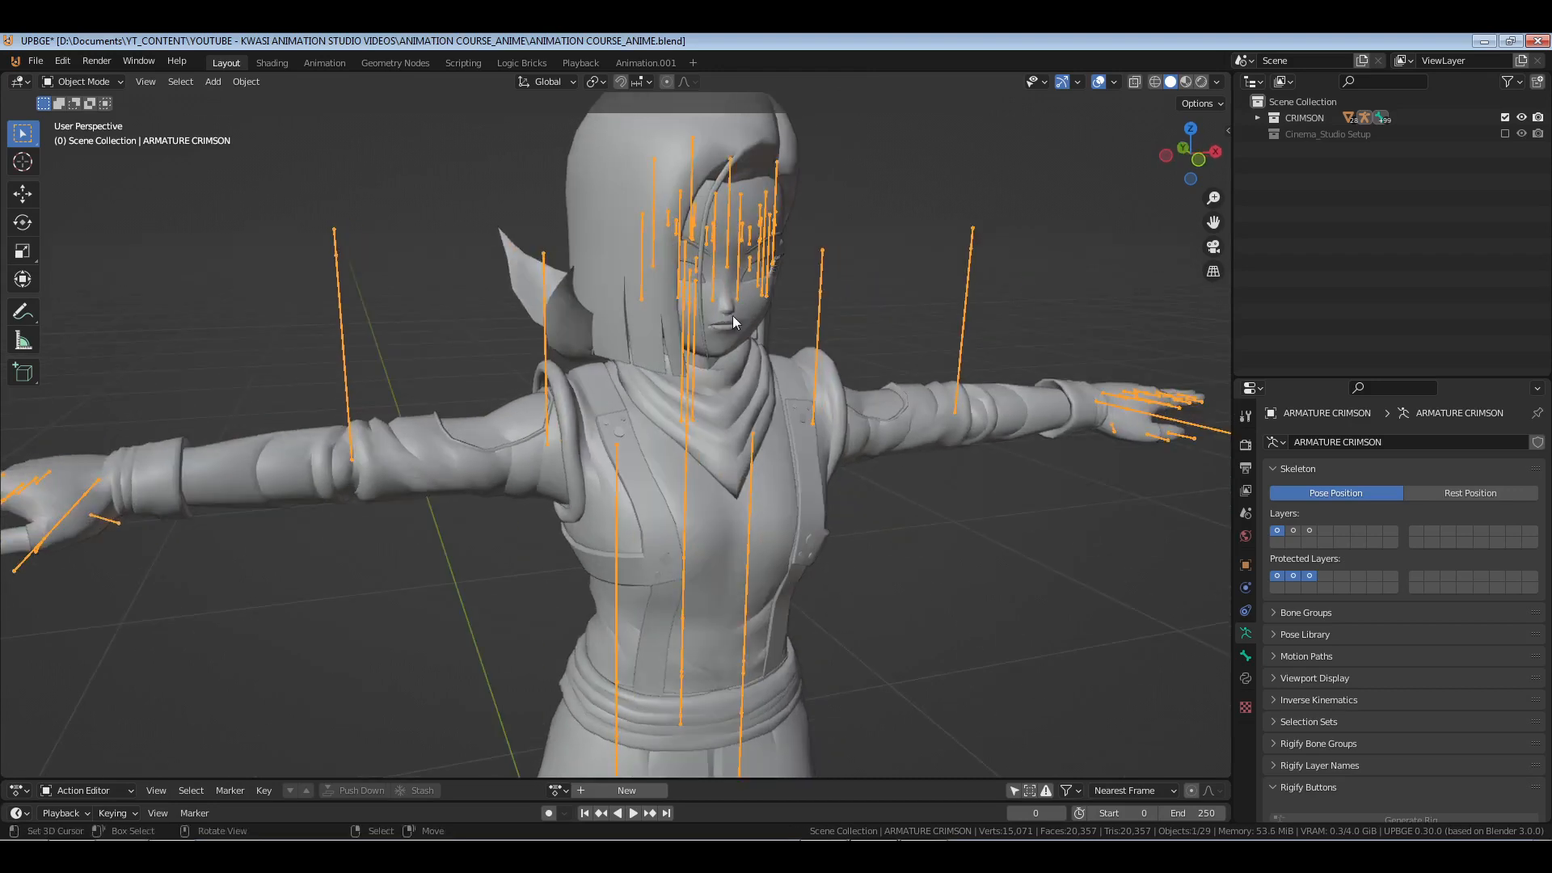
{"action": "scroll", "coordinate": [905, 310], "scroll_direction": "down", "scroll_amount": 3}
{"action": "middle_click_drag", "start_coordinate": [905, 311], "coordinate": [807, 331]}
{"action": "scroll", "coordinate": [736, 385], "scroll_direction": "up", "scroll_amount": 3}
{"action": "middle_click_drag", "start_coordinate": [736, 384], "coordinate": [797, 418]}
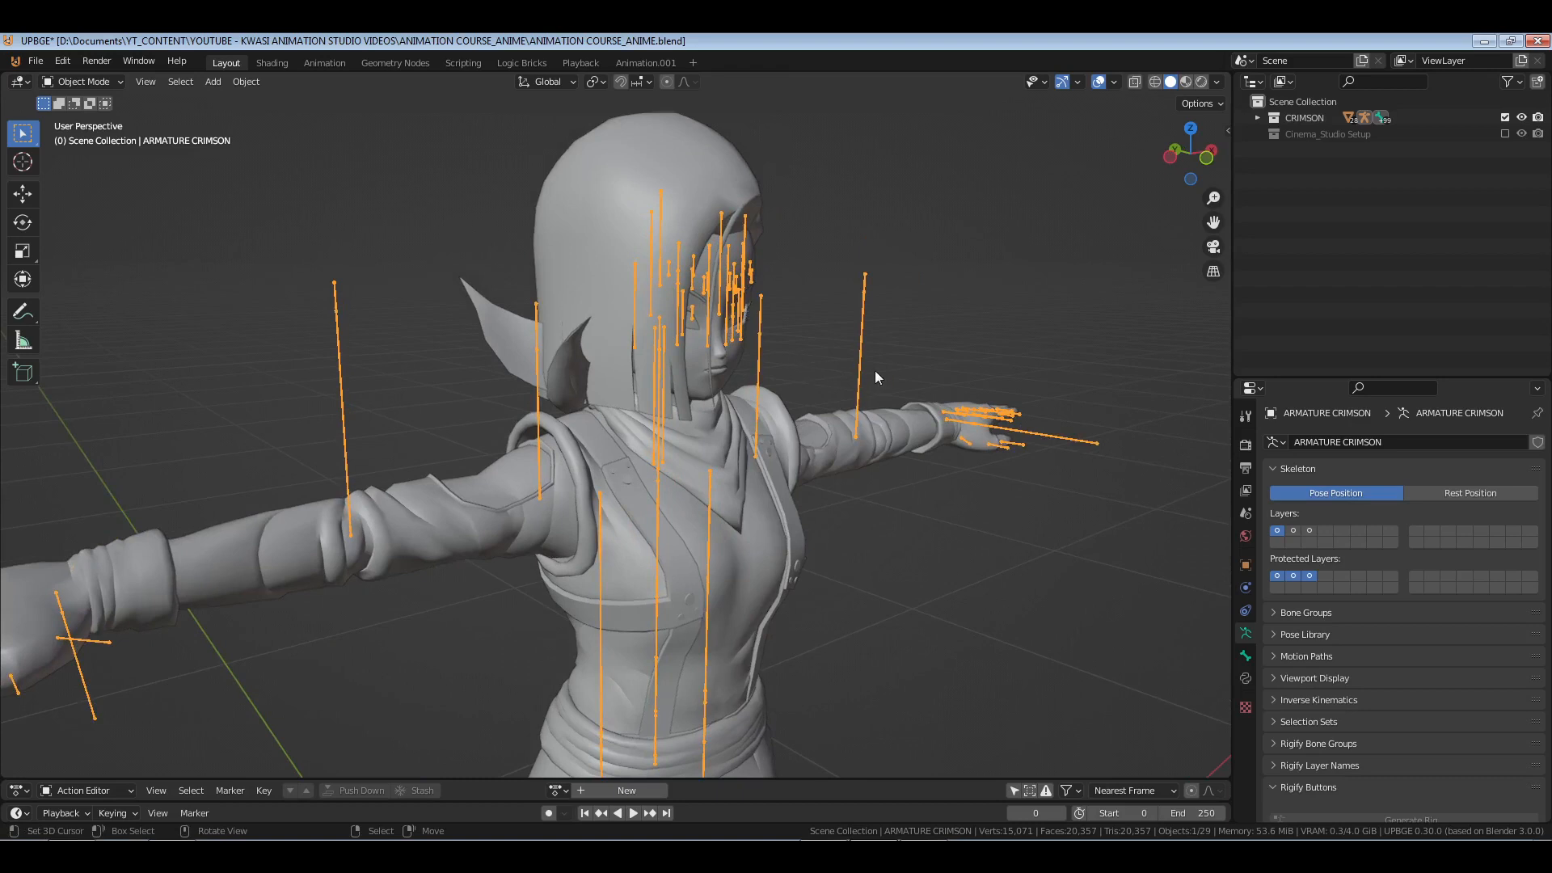
{"action": "middle_click_drag", "start_coordinate": [875, 370], "coordinate": [742, 390]}
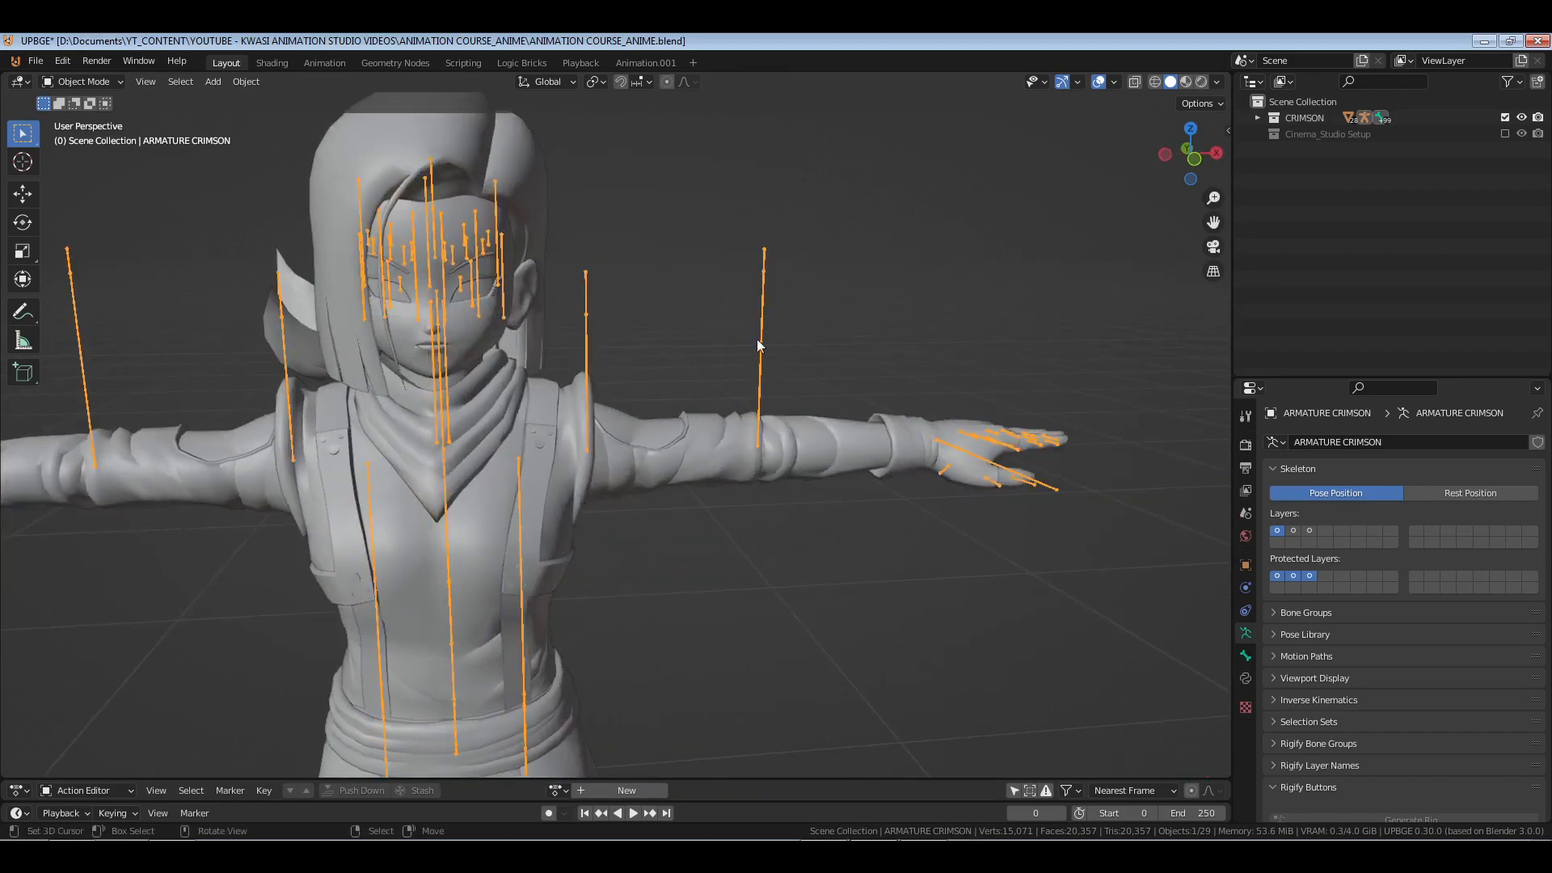
- Try to rotate the upright arm bones at one elbow in Pose Mode and Edit Mode, ending in Object Mode
{"action": "key", "text": "ctrl+Tab"}
{"action": "left_click", "coordinate": [760, 404]}
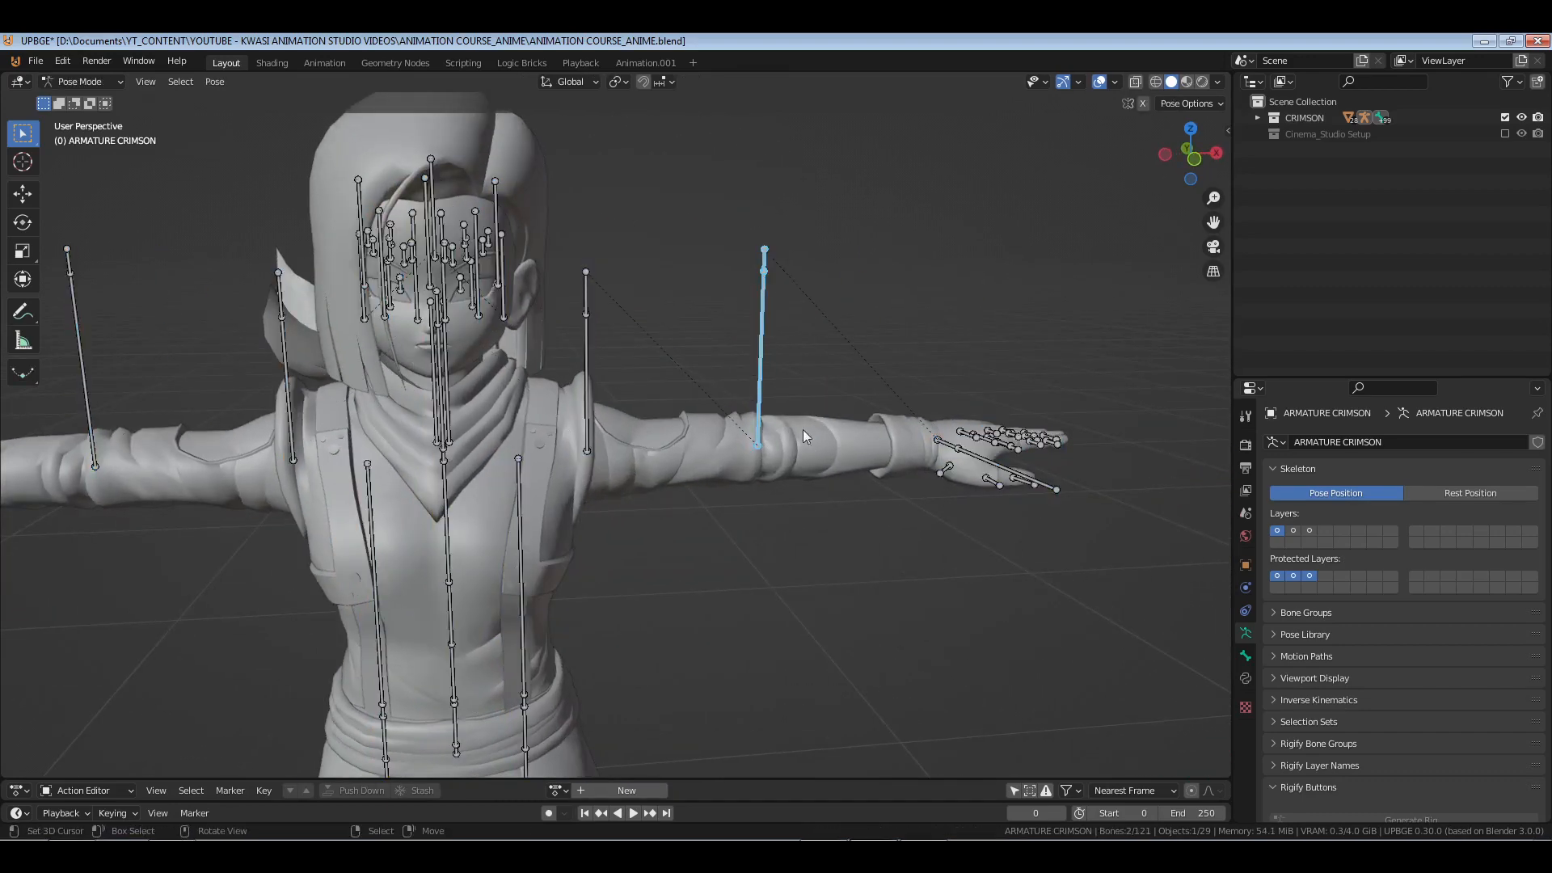
{"action": "key", "text": "r"}
{"action": "right_click", "coordinate": [856, 372]}
{"action": "key", "text": "r"}
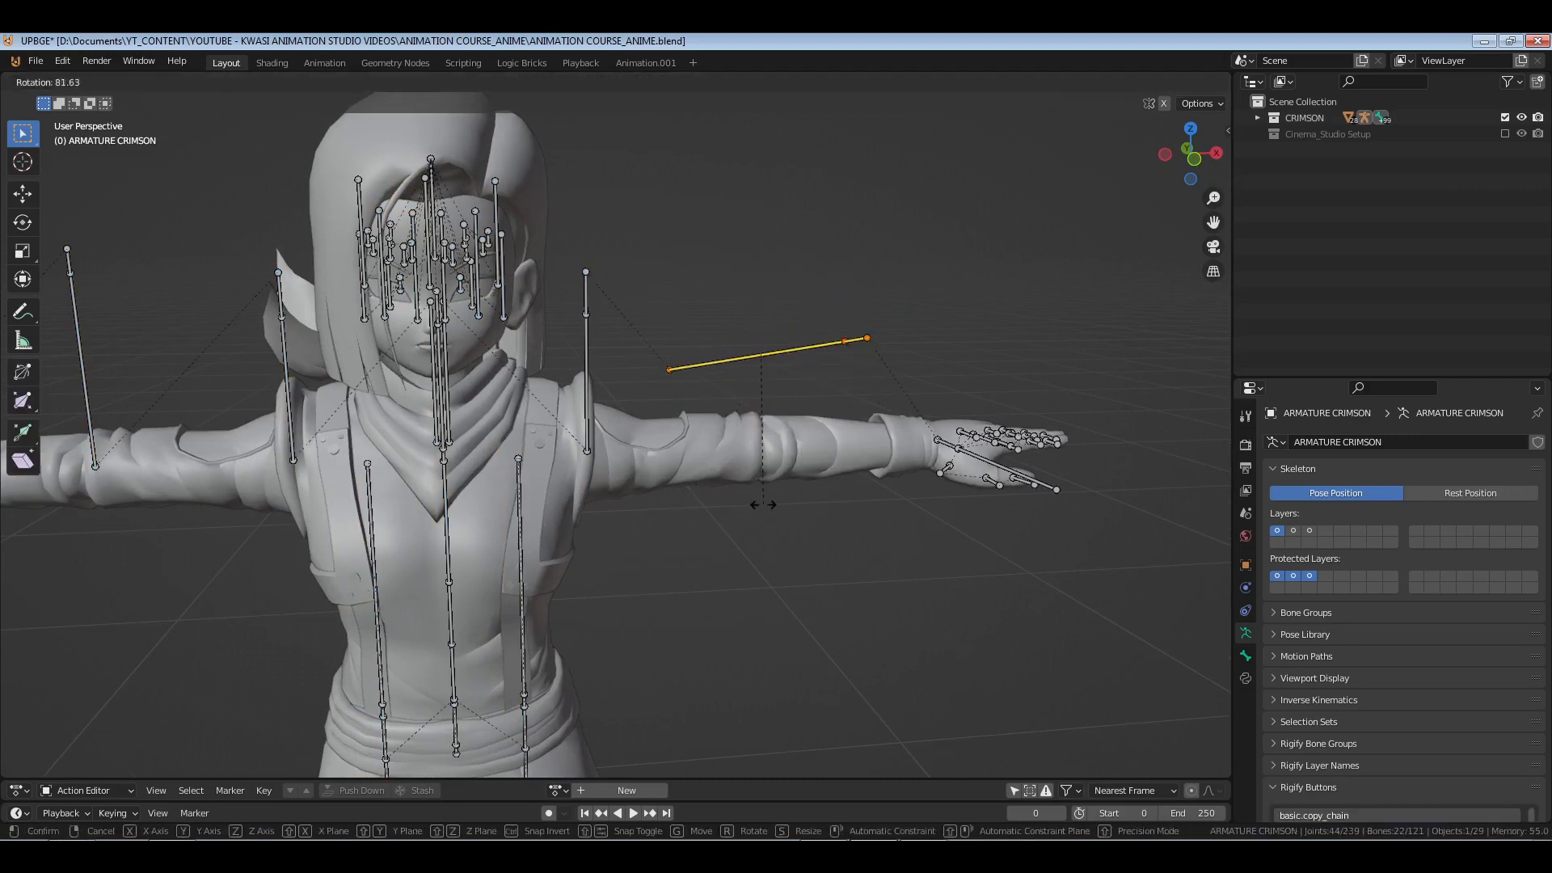
{"action": "right_click", "coordinate": [760, 497]}
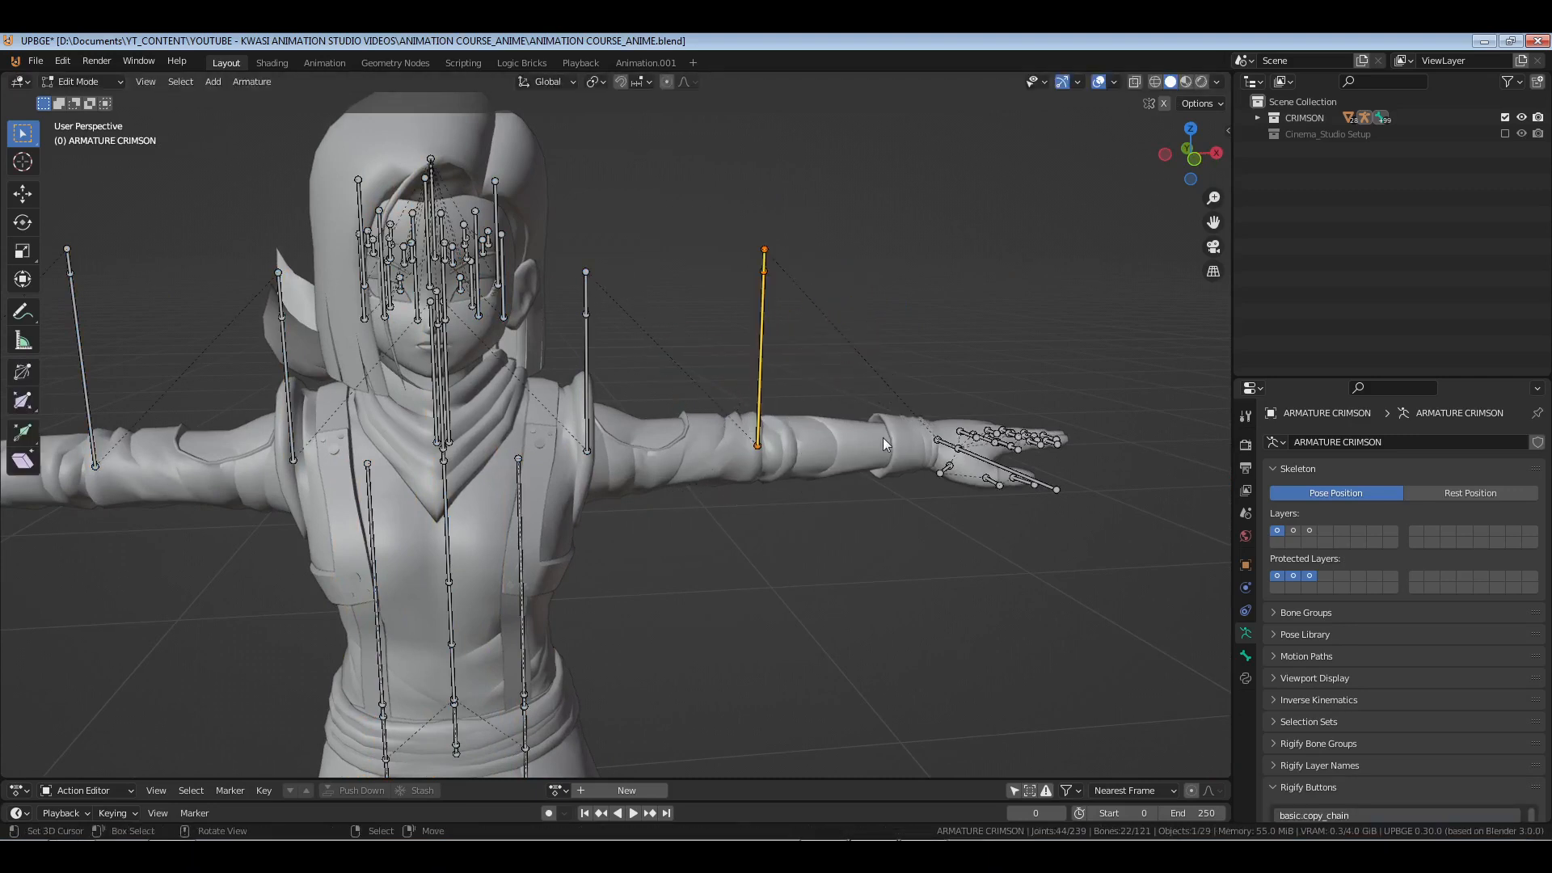
{"action": "key", "text": "Tab"}
{"action": "key", "text": "ctrl+Tab"}
{"action": "key", "text": "ctrl+Tab"}
{"action": "key", "text": "alt+a"}
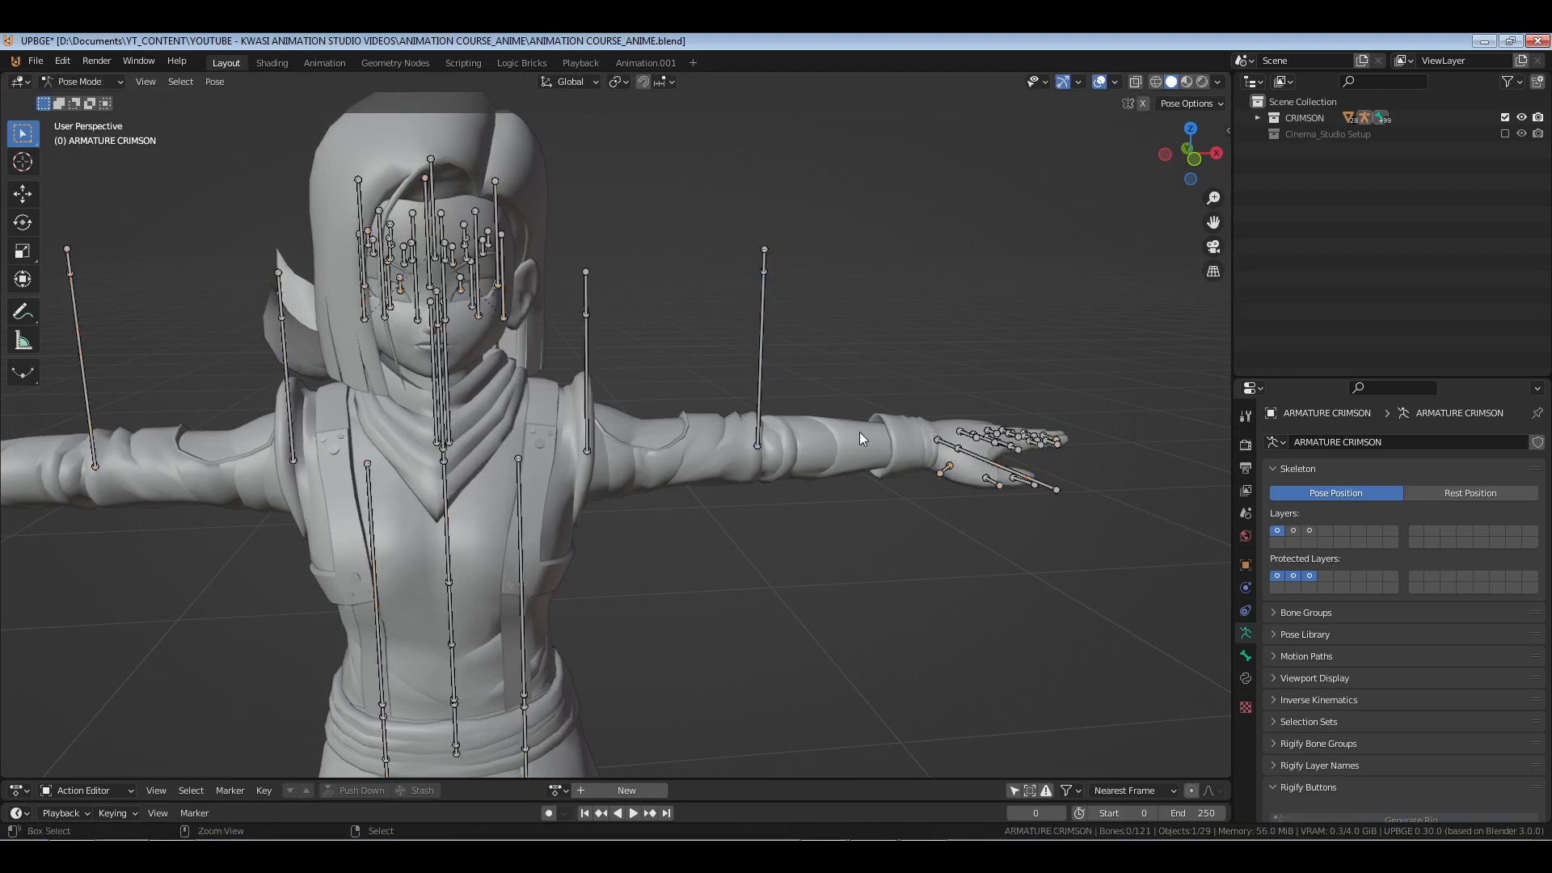
{"action": "key", "text": "ctrl+Tab"}
- Deselect the armature and check the lesson outline in LibreOffice Writer before returning to UPBGE
{"action": "scroll", "coordinate": [647, 445], "scroll_direction": "down", "scroll_amount": 5}
{"action": "middle_click_drag", "start_coordinate": [675, 425], "coordinate": [732, 422]}
{"action": "key", "text": "alt+a"}
{"action": "middle_click_drag", "start_coordinate": [691, 519], "coordinate": [740, 461], "text": "shift"}
{"action": "left_click", "coordinate": [873, 853]}
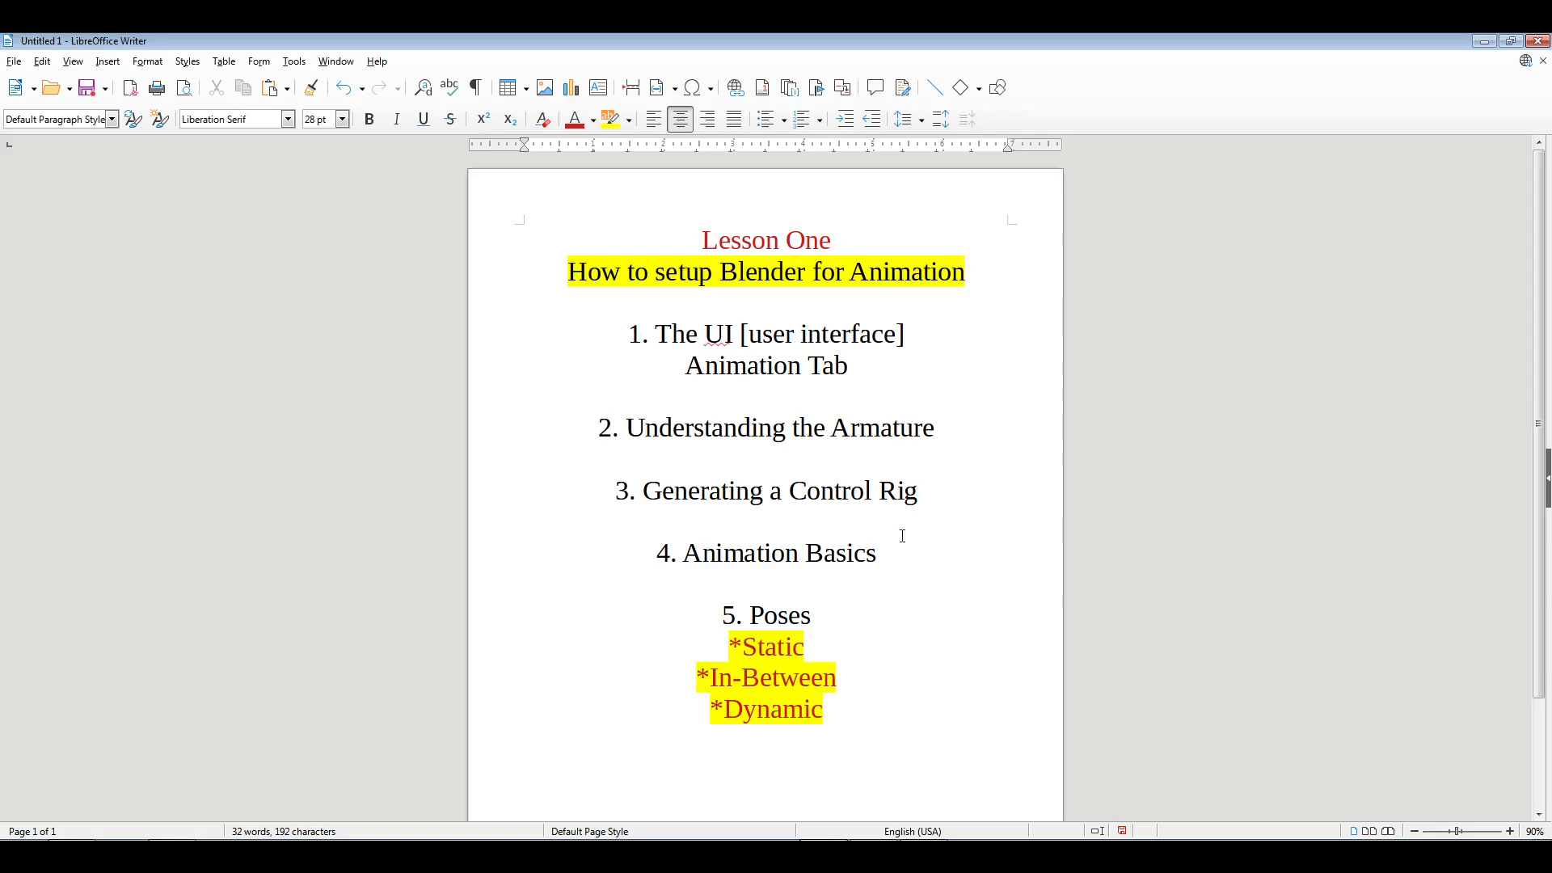
{"action": "left_click", "coordinate": [921, 853]}
- Select the character's armature and inspect its second and third bone layers one after the other
{"action": "middle_click_drag", "start_coordinate": [741, 400], "coordinate": [738, 482]}
{"action": "left_click", "coordinate": [683, 231]}
{"action": "scroll", "coordinate": [710, 358], "scroll_direction": "up", "scroll_amount": 3}
{"action": "scroll", "coordinate": [773, 488], "scroll_direction": "up", "scroll_amount": 2}
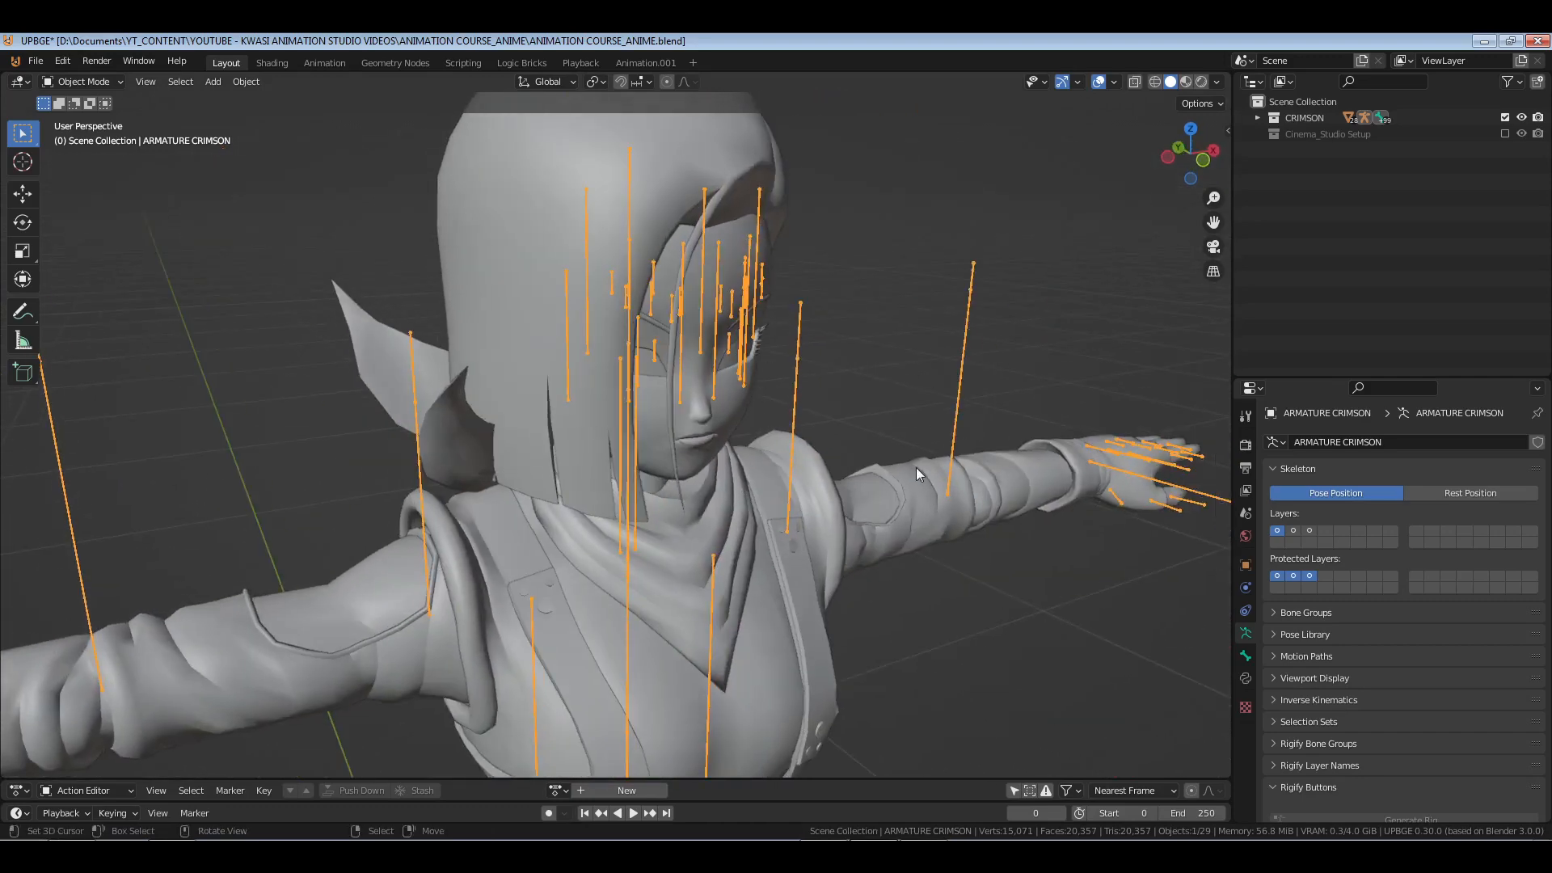
{"action": "left_click", "coordinate": [1293, 531]}
{"action": "middle_click_drag", "start_coordinate": [705, 422], "coordinate": [692, 289]}
{"action": "left_click", "coordinate": [1309, 531]}
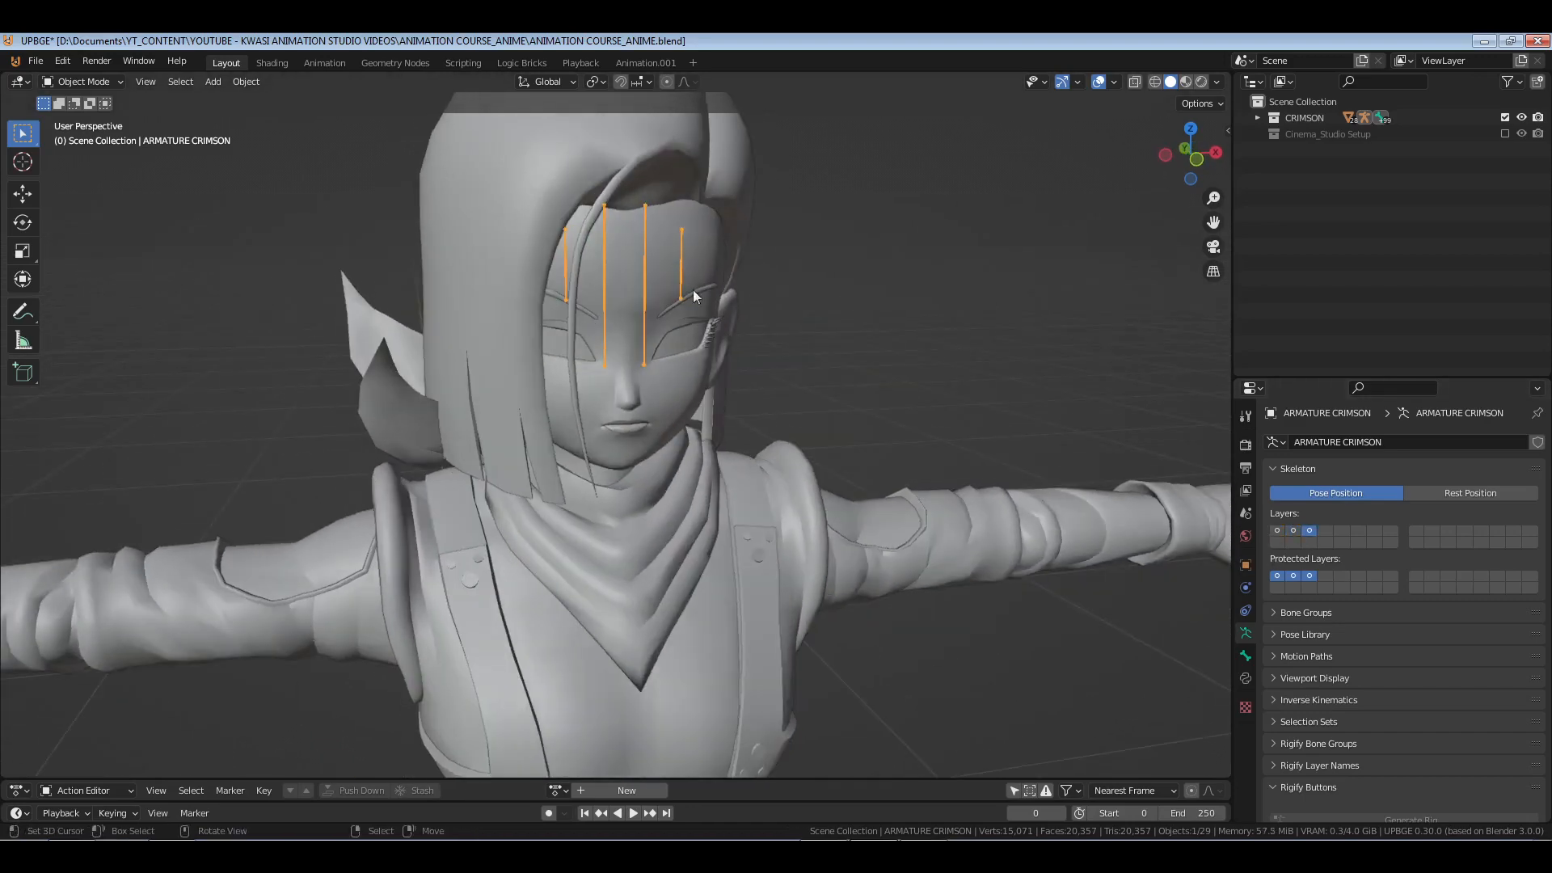
- Try moving both upper eyelid bones together in Pose Mode, undo the move and return to Object Mode
{"action": "key", "text": "ctrl+Tab"}
{"action": "left_click", "coordinate": [683, 269]}
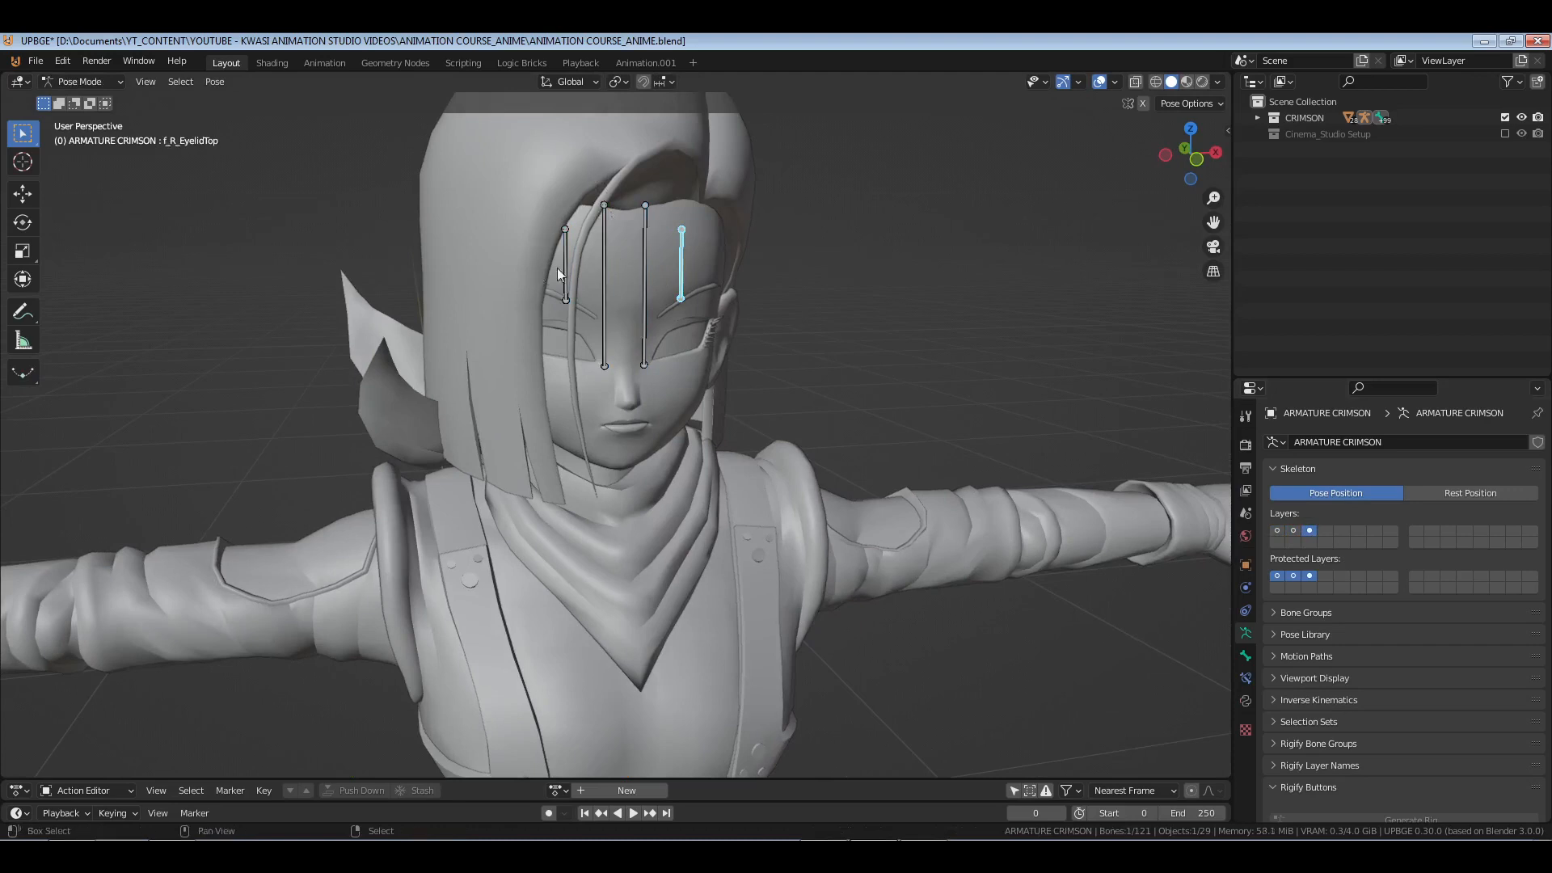
{"action": "left_click", "coordinate": [569, 271], "text": "shift"}
{"action": "left_click", "coordinate": [22, 194]}
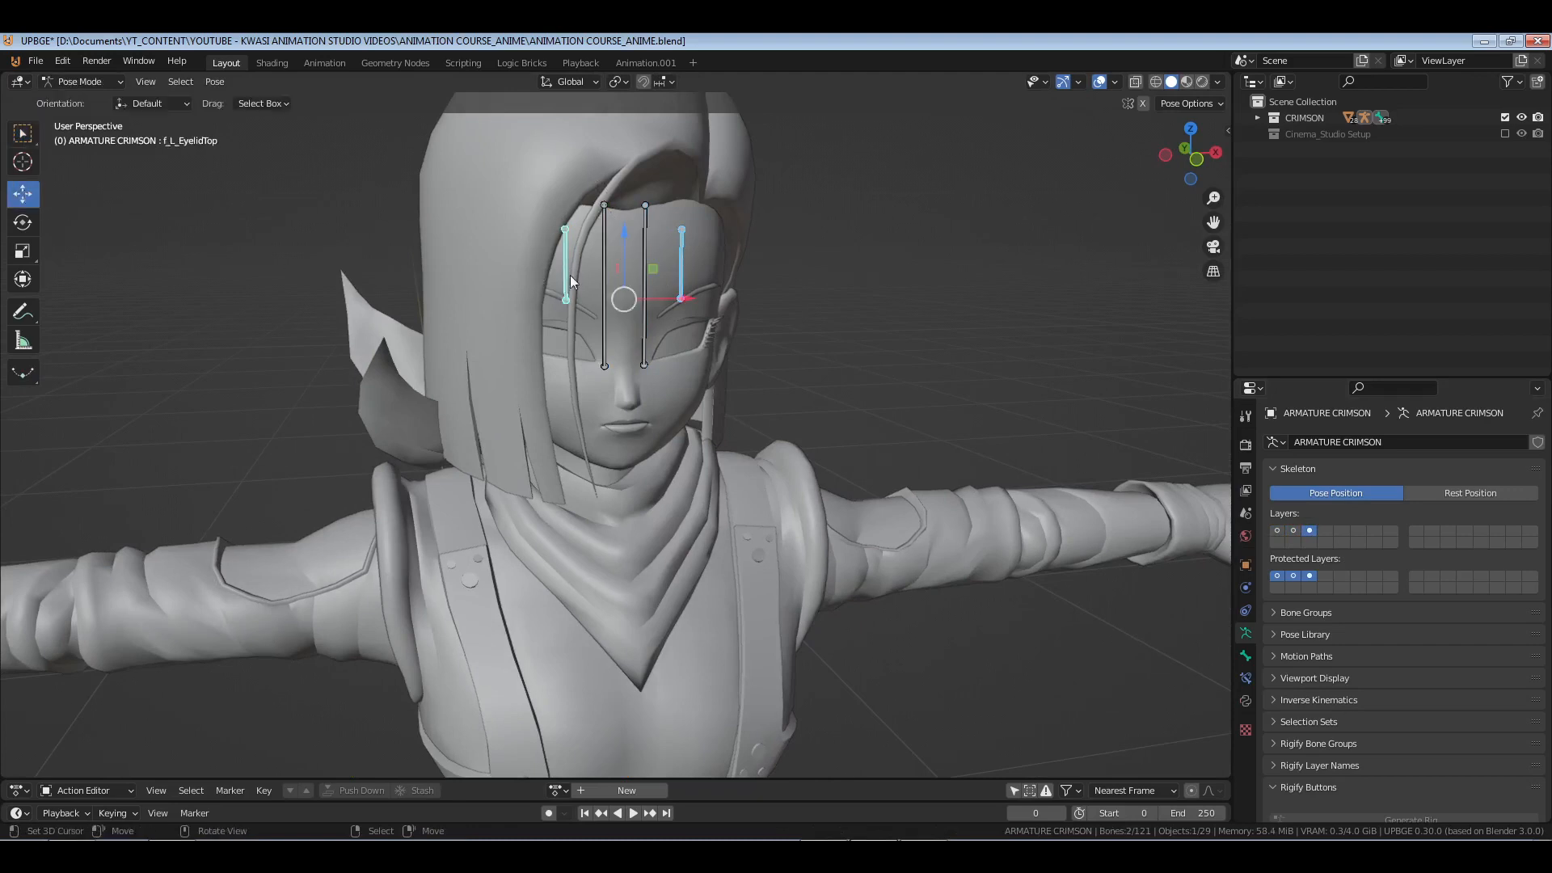
{"action": "left_click_drag", "start_coordinate": [617, 236], "coordinate": [639, 263]}
{"action": "key", "text": "ctrl+z"}
{"action": "key", "text": "ctrl+Tab"}
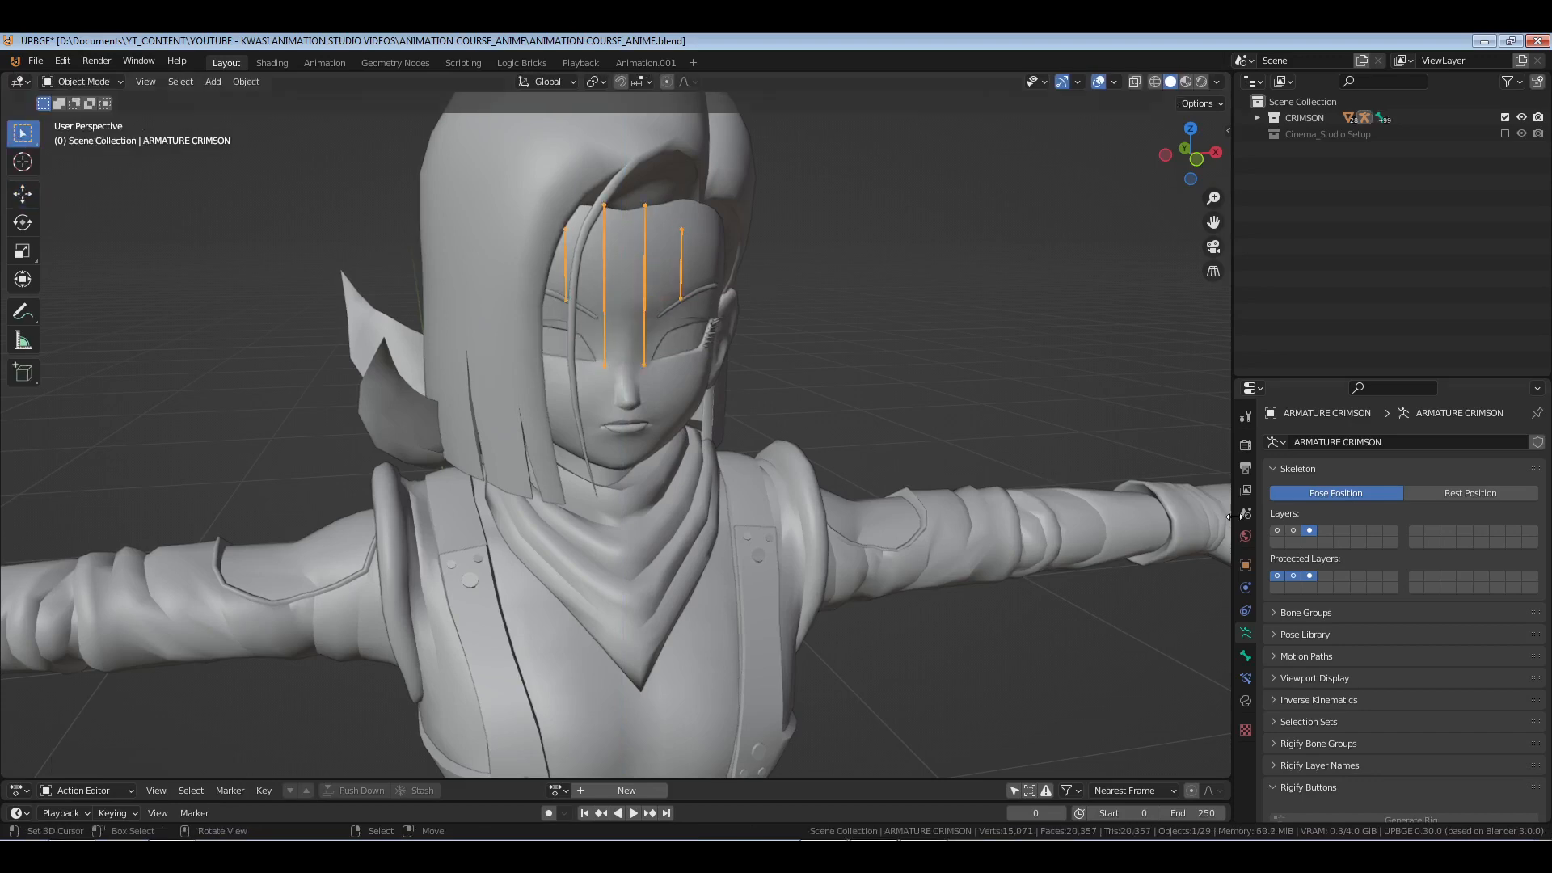
- Display the armature's first bone layer and view its bones from the front
{"action": "left_click", "coordinate": [1278, 531], "text": "shift"}
{"action": "mouse_move", "coordinate": [495, 471]}
{"action": "middle_mouse_down"}
{"action": "mouse_move", "coordinate": [517, 468]}
{"action": "mouse_move", "coordinate": [507, 459]}
{"action": "middle_mouse_up"}
{"action": "scroll", "coordinate": [507, 459], "scroll_direction": "down", "scroll_amount": 2}
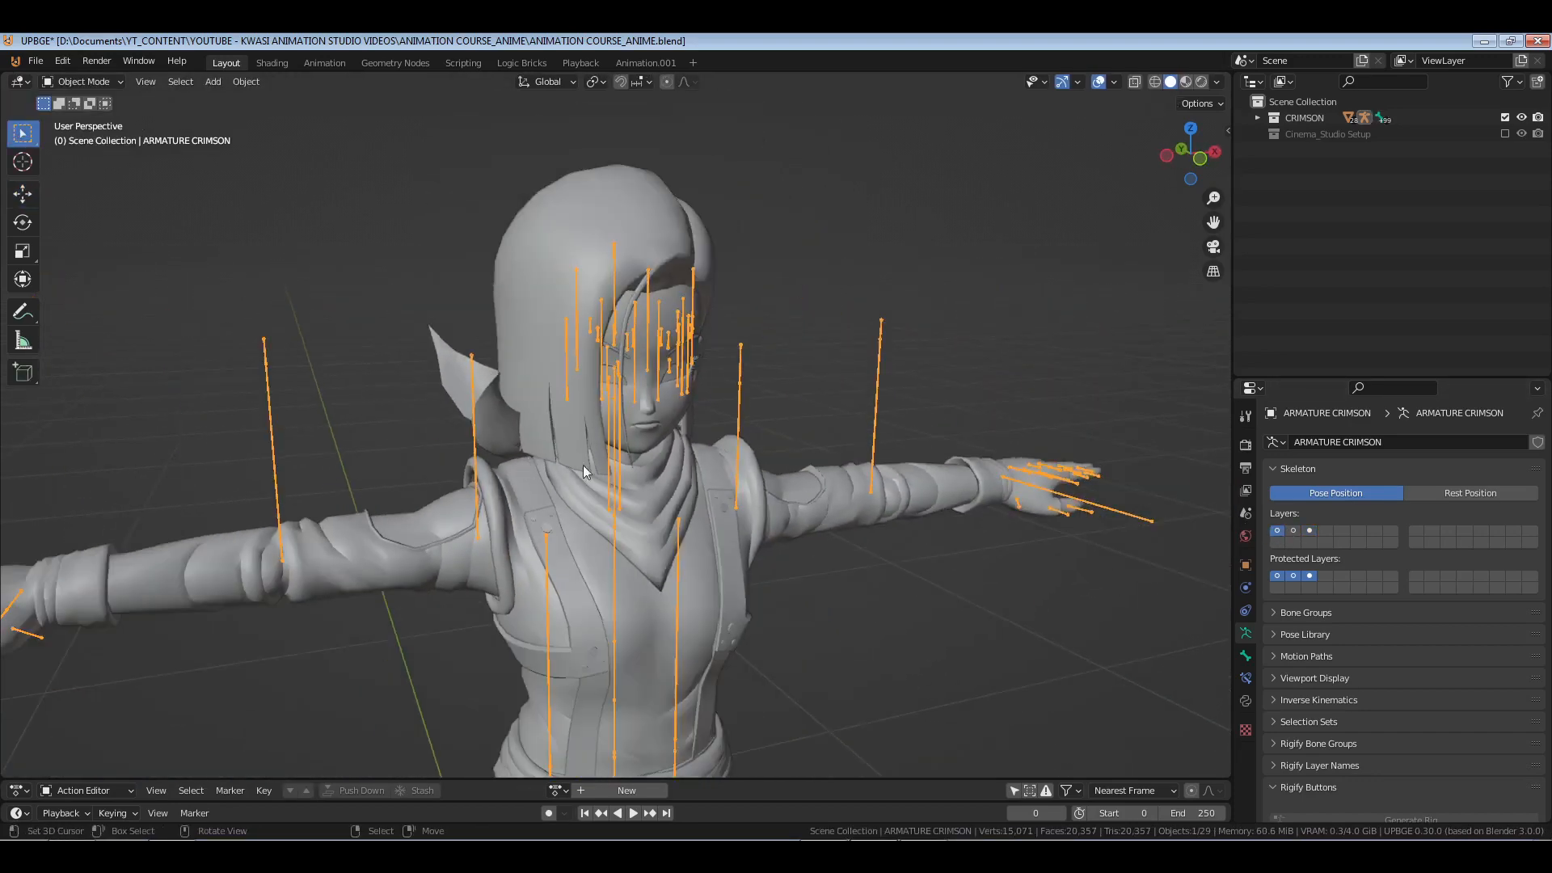
{"action": "middle_click_drag", "start_coordinate": [739, 495], "coordinate": [665, 501]}
- Switch the armature to its second bone layer and examine the mouth bones up close
{"action": "left_click", "coordinate": [1294, 532]}
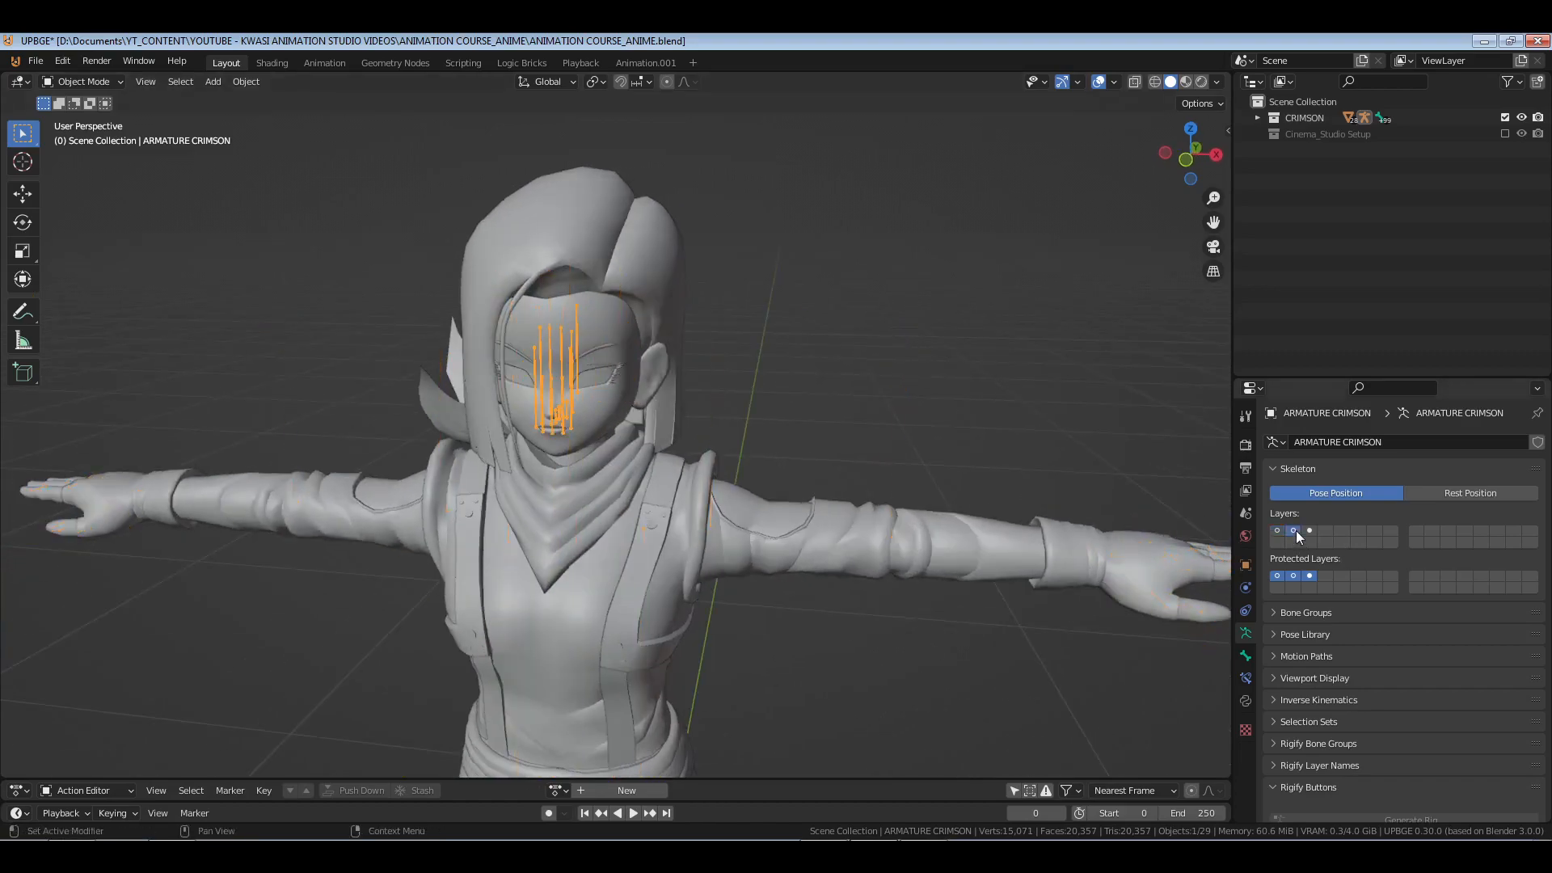
{"action": "scroll", "coordinate": [532, 409], "scroll_direction": "up", "scroll_amount": 3}
{"action": "mouse_move", "coordinate": [532, 409]}
{"action": "middle_mouse_down"}
{"action": "mouse_move", "coordinate": [613, 401]}
{"action": "mouse_move", "coordinate": [530, 399]}
{"action": "mouse_move", "coordinate": [594, 400]}
{"action": "mouse_move", "coordinate": [543, 401]}
{"action": "middle_mouse_up"}
{"action": "scroll", "coordinate": [543, 402], "scroll_direction": "up", "scroll_amount": 1}
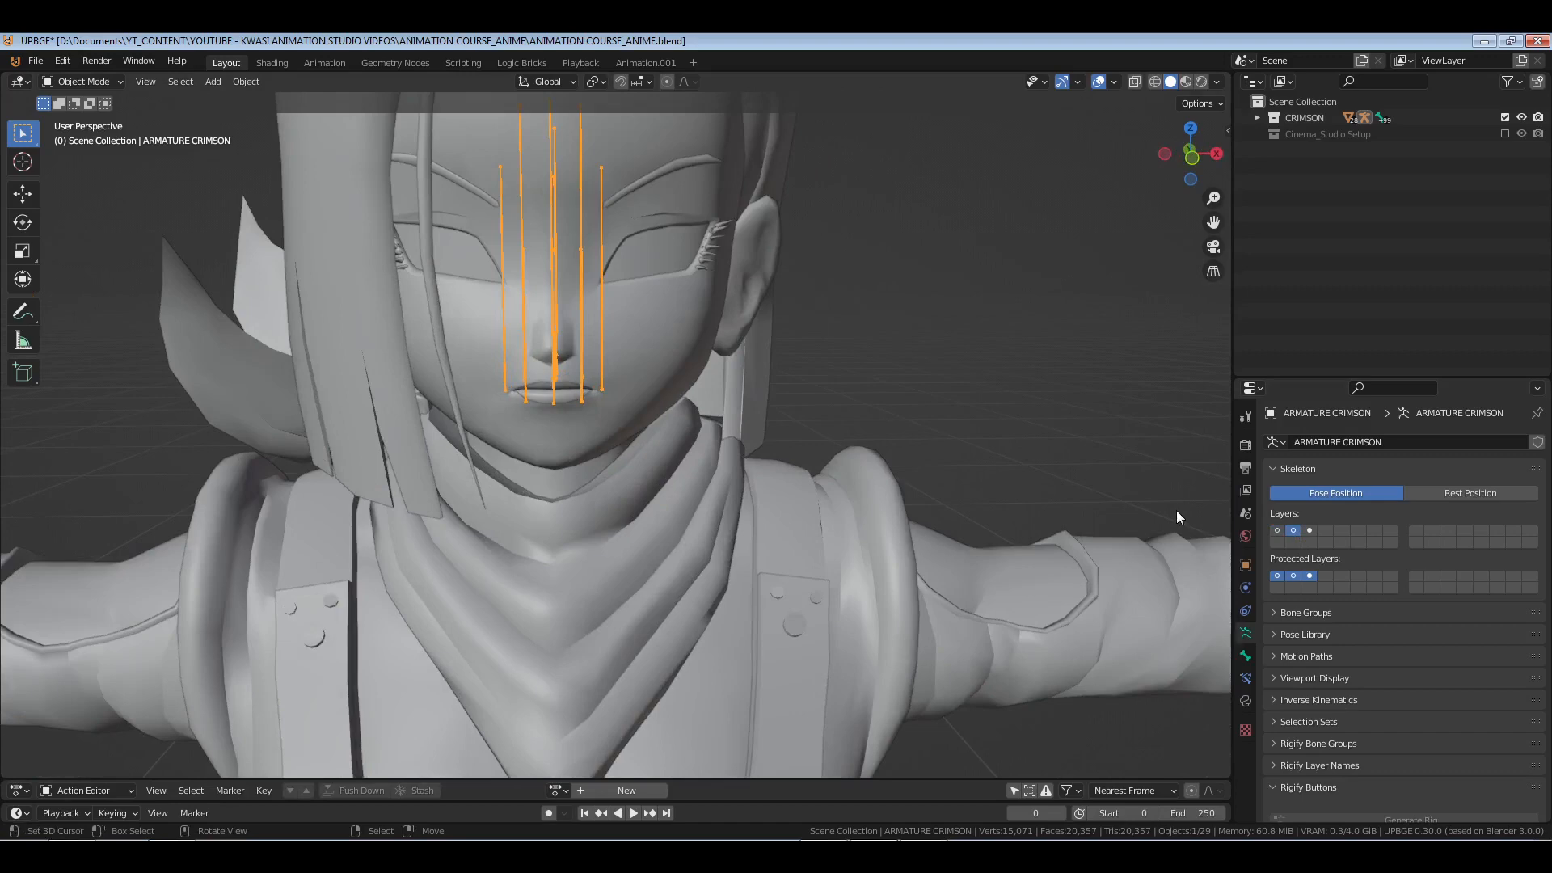
- Display the armature's first bone layer and switch the armature to Pose Mode
{"action": "left_click", "coordinate": [1276, 532]}
{"action": "scroll", "coordinate": [789, 429], "scroll_direction": "down", "scroll_amount": 5}
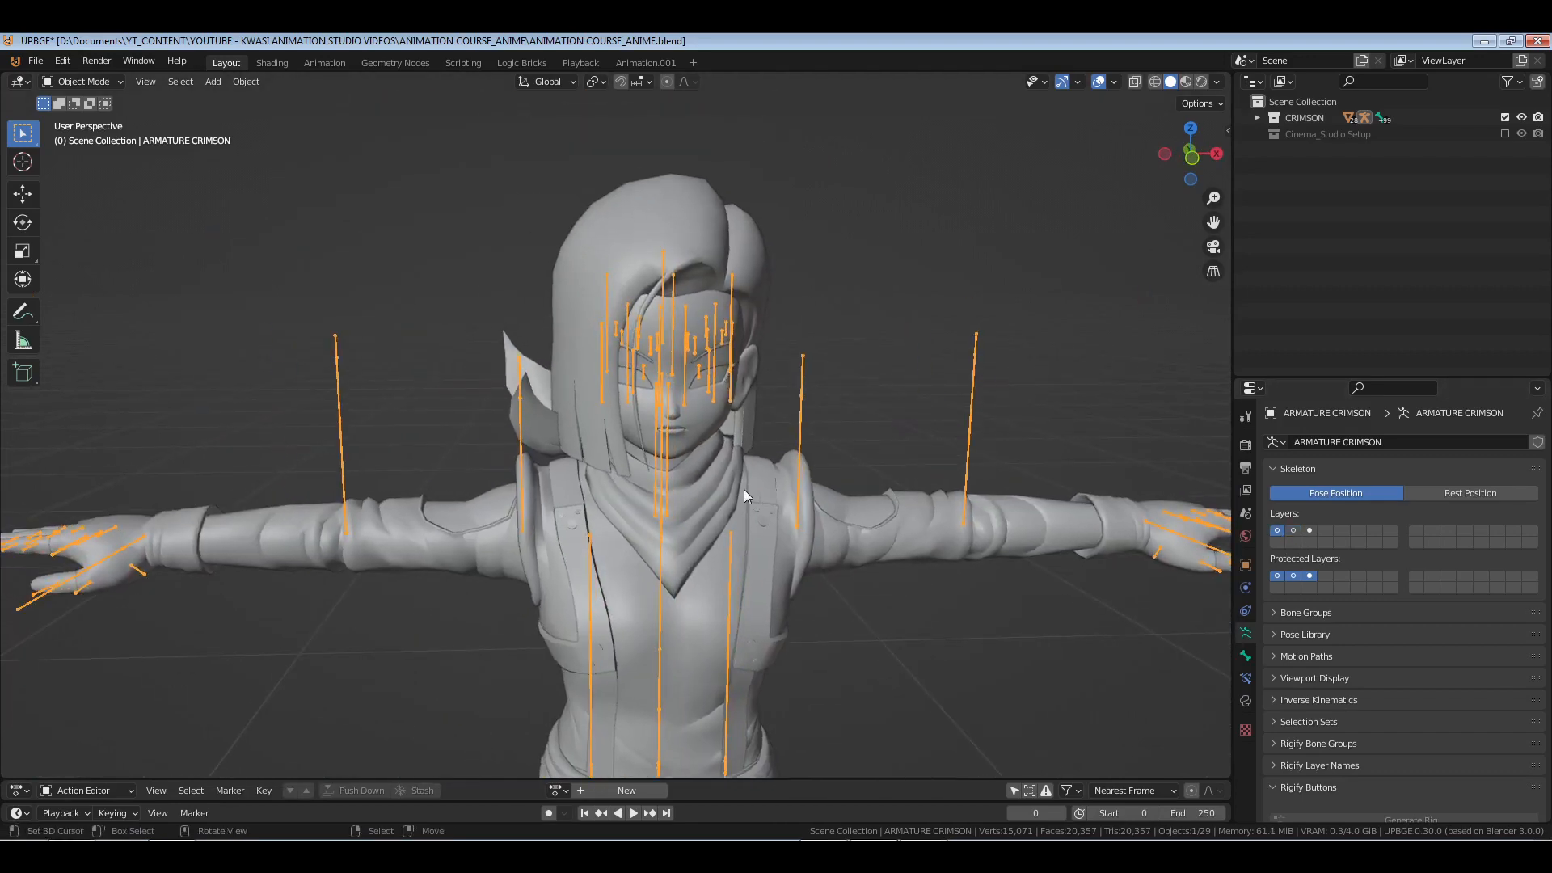
{"action": "scroll", "coordinate": [743, 488], "scroll_direction": "up", "scroll_amount": 2}
{"action": "key", "text": "ctrl+Tab"}
- Move the f_R_CheekTop and f_L_CheekTop bones to the fourth bone layer and mark that layer as protected
{"action": "middle_click_drag", "start_coordinate": [923, 447], "coordinate": [770, 375]}
{"action": "scroll", "coordinate": [804, 440], "scroll_direction": "up", "scroll_amount": 2}
{"action": "left_click", "coordinate": [776, 372]}
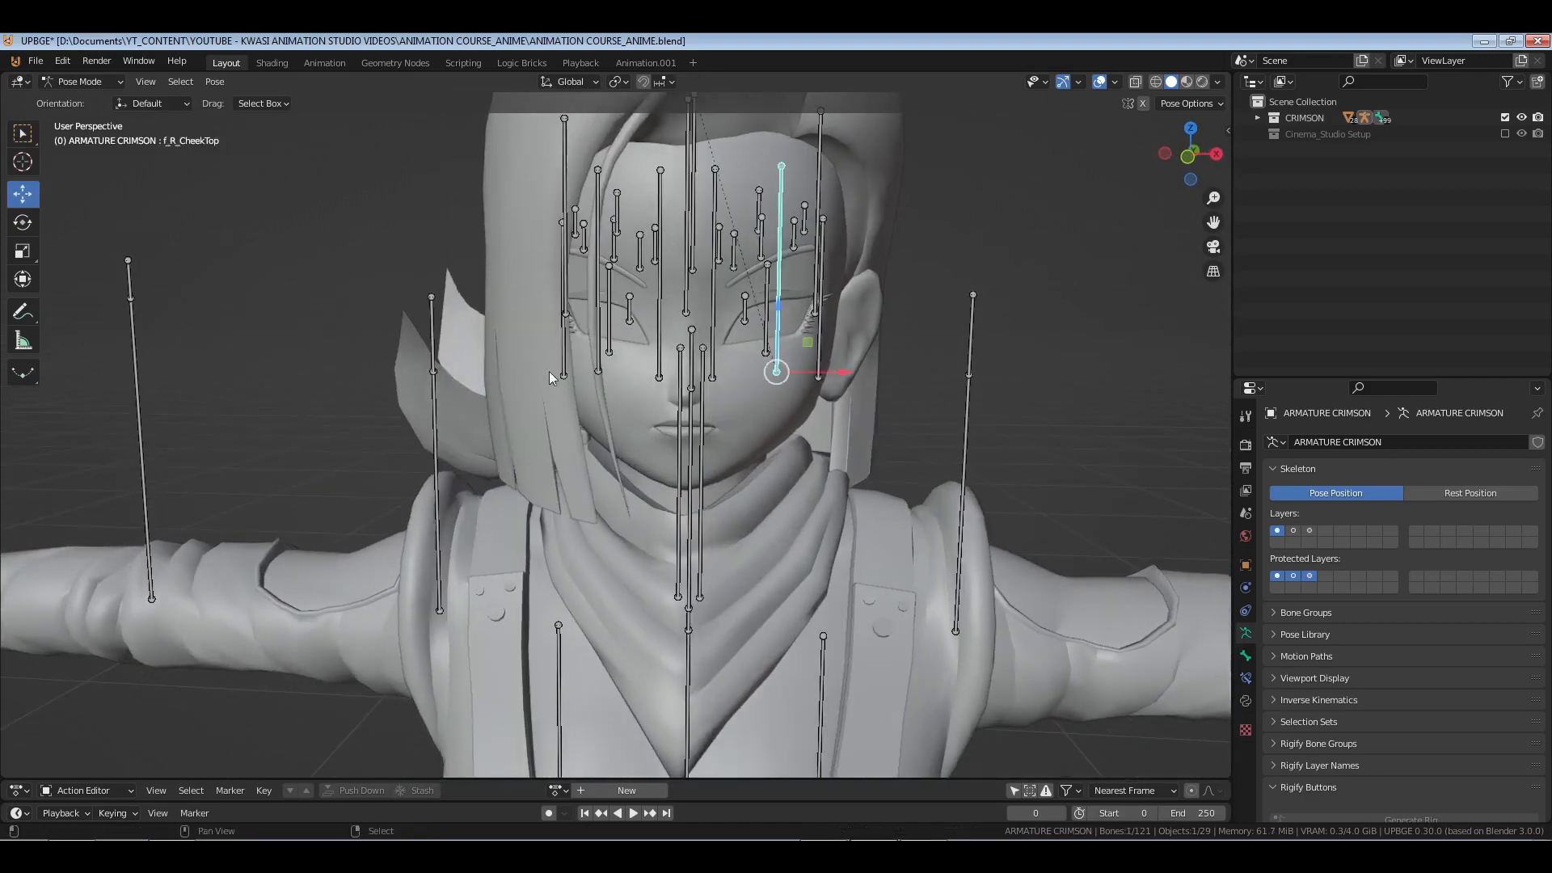
{"action": "left_click", "coordinate": [594, 370], "text": "shift"}
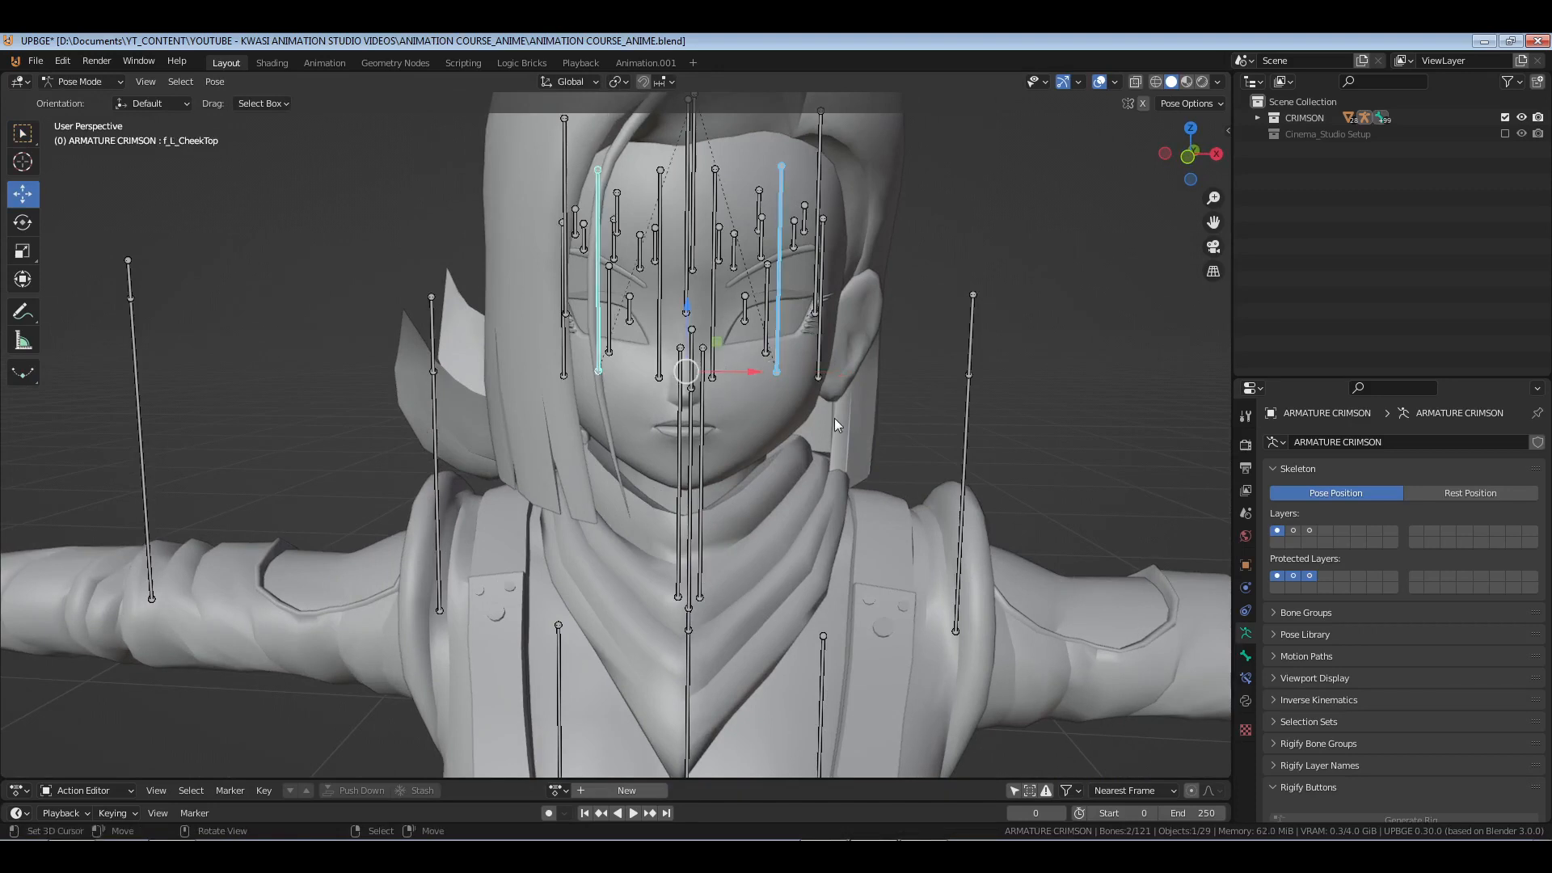
{"action": "key", "text": "m"}
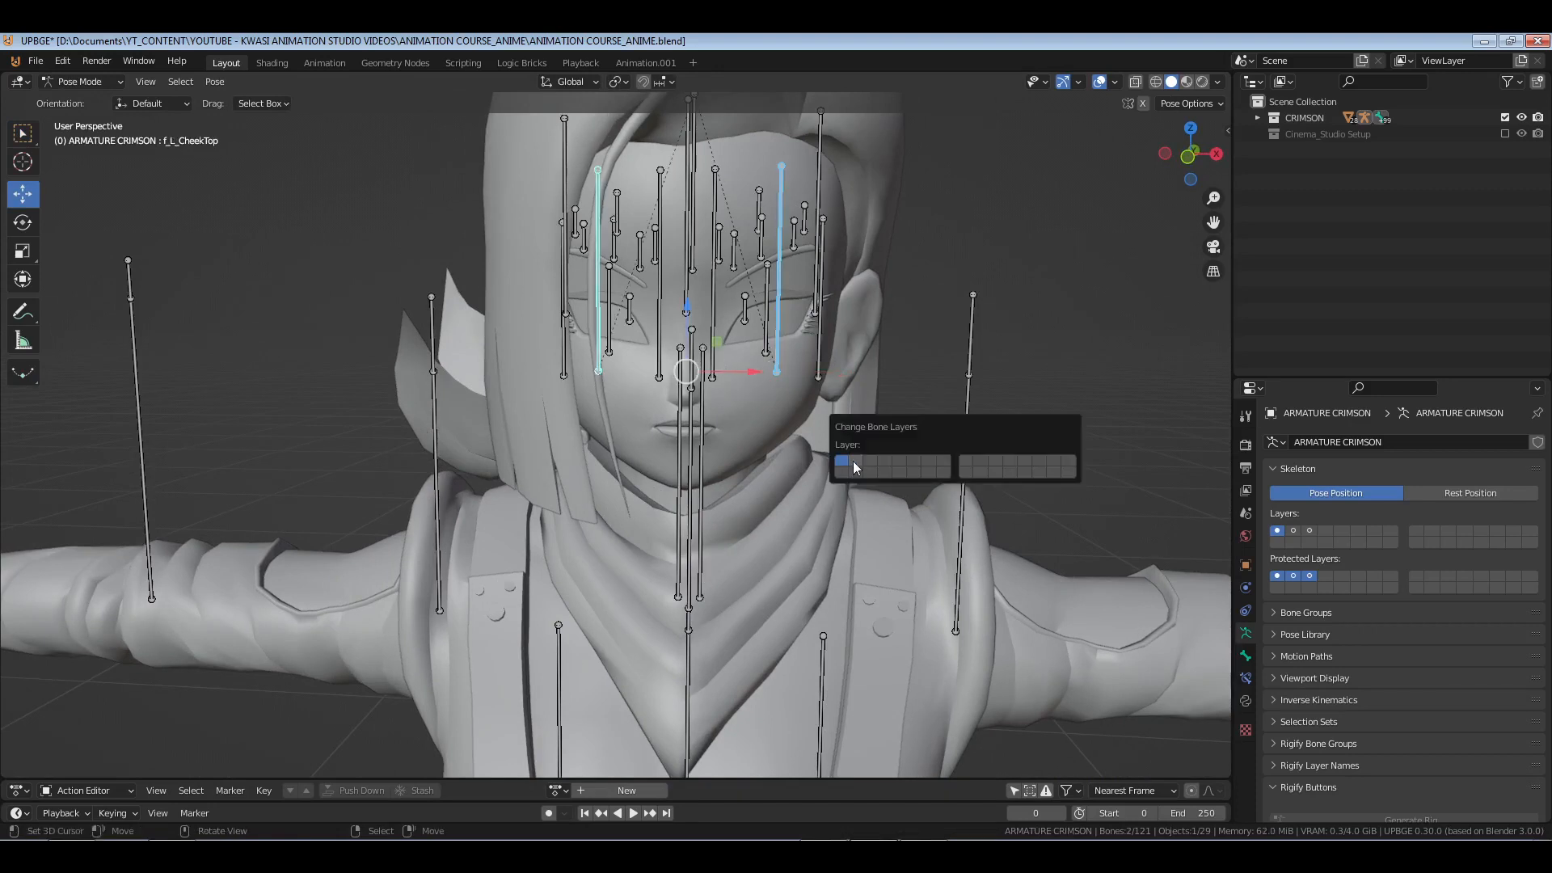
{"action": "left_click", "coordinate": [881, 459]}
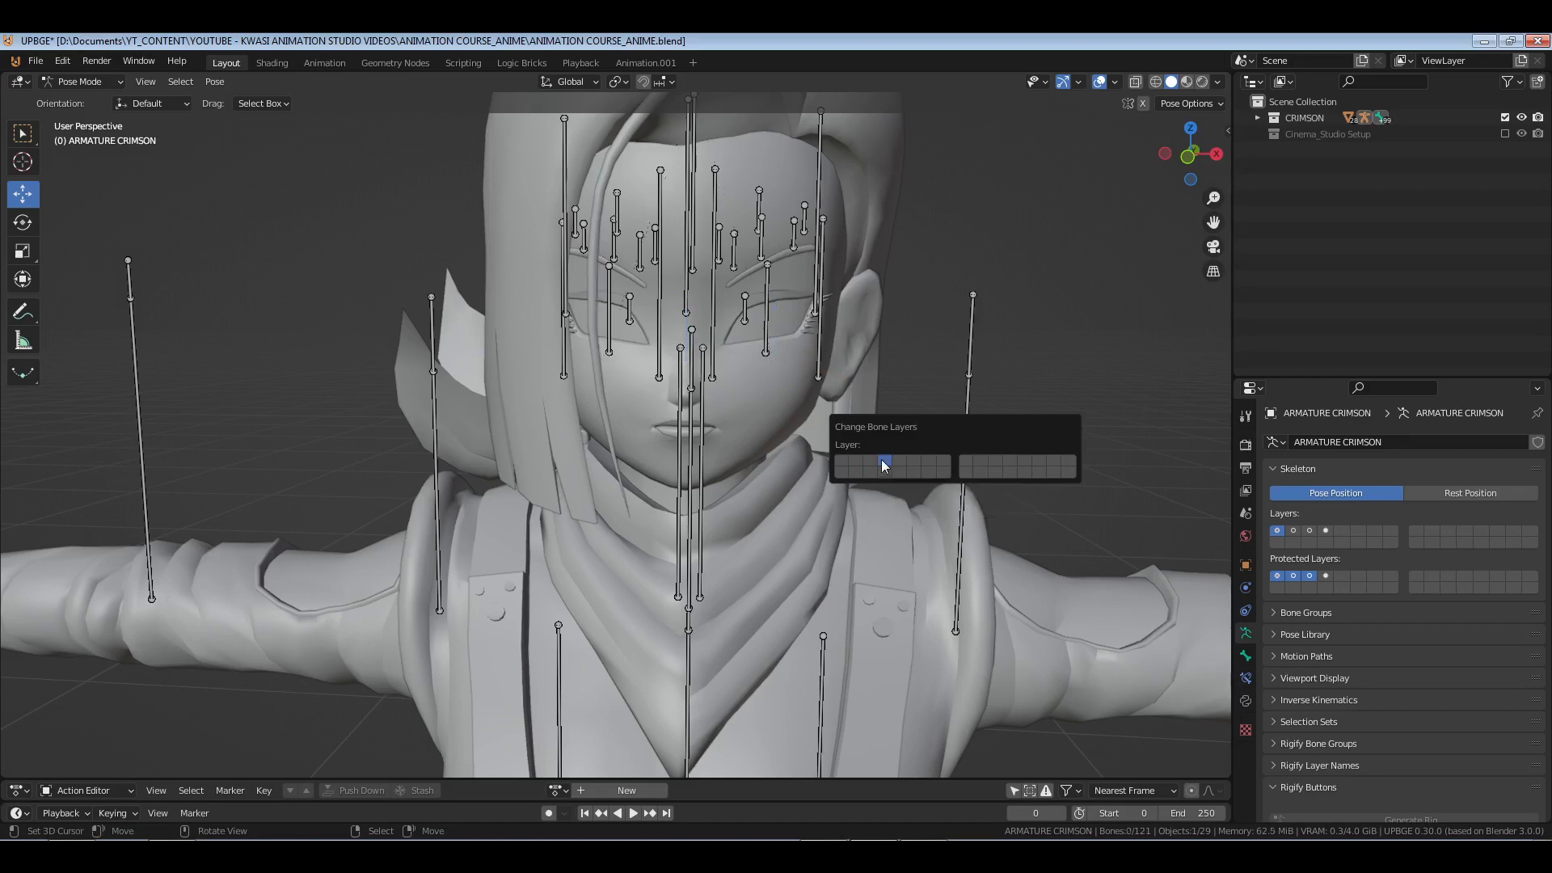
{"action": "left_click", "coordinate": [1326, 575]}
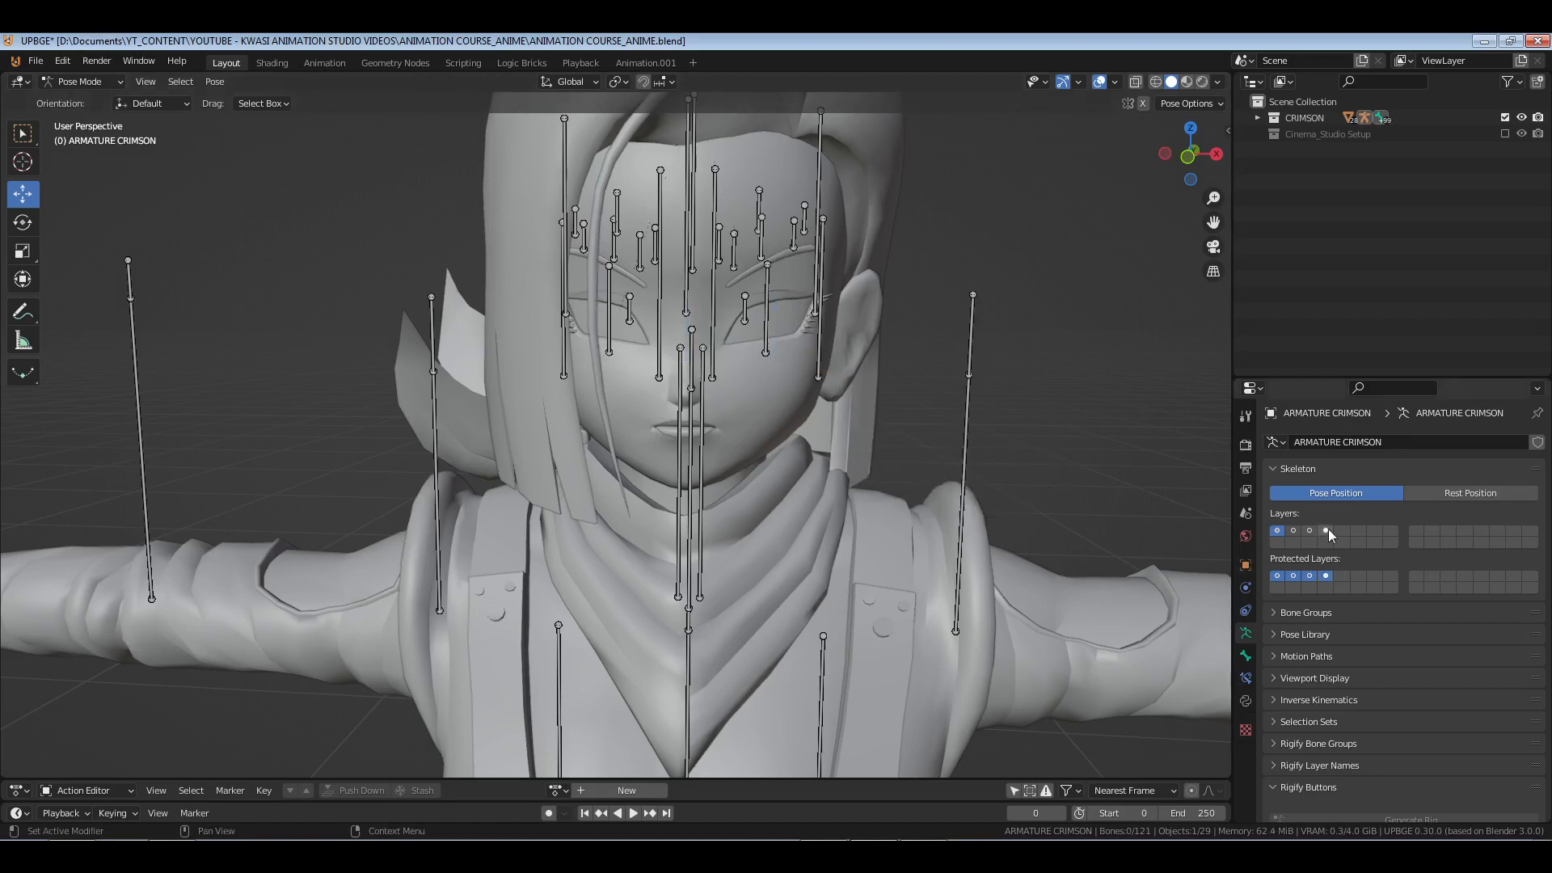
- Display the armature's fourth bone layer, inspect the bones on it, and return to the first layer
{"action": "left_click", "coordinate": [1327, 529]}
{"action": "middle_click_drag", "start_coordinate": [661, 429], "coordinate": [907, 470]}
{"action": "left_click", "coordinate": [1277, 530]}
- Examine the first-layer bones on the character's face, arms and torso from several angles and distances
{"action": "middle_click_drag", "start_coordinate": [796, 477], "coordinate": [832, 485]}
{"action": "scroll", "coordinate": [774, 486], "scroll_direction": "down", "scroll_amount": 4}
{"action": "scroll", "coordinate": [792, 512], "scroll_direction": "up", "scroll_amount": 1}
{"action": "scroll", "coordinate": [793, 511], "scroll_direction": "down", "scroll_amount": 3}
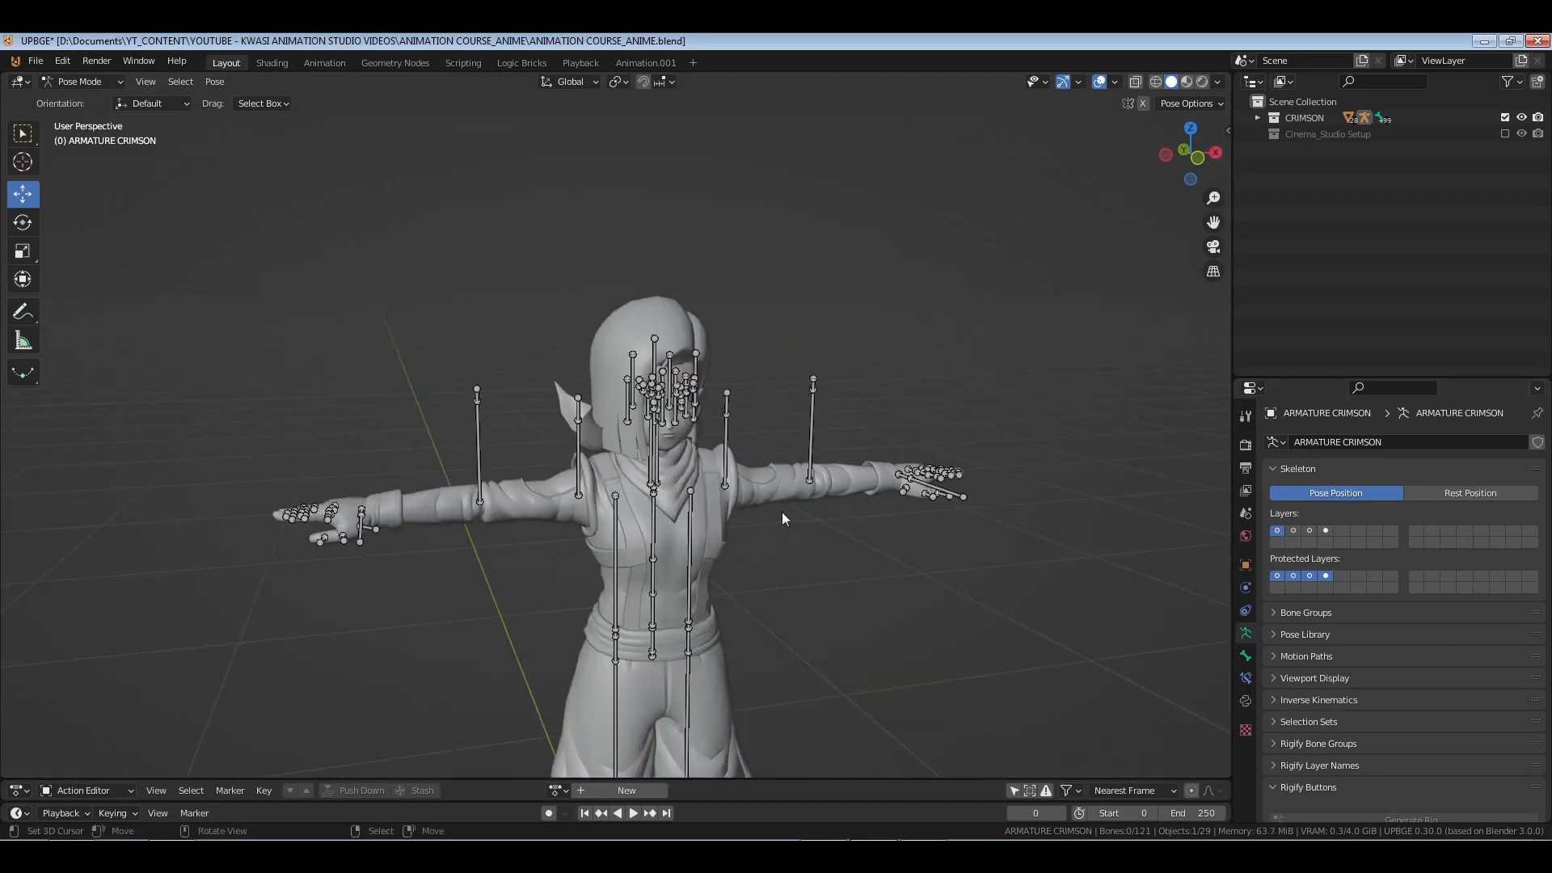
{"action": "middle_click_drag", "start_coordinate": [764, 523], "coordinate": [729, 511], "text": "shift"}
{"action": "scroll", "coordinate": [765, 526], "scroll_direction": "up", "scroll_amount": 6}
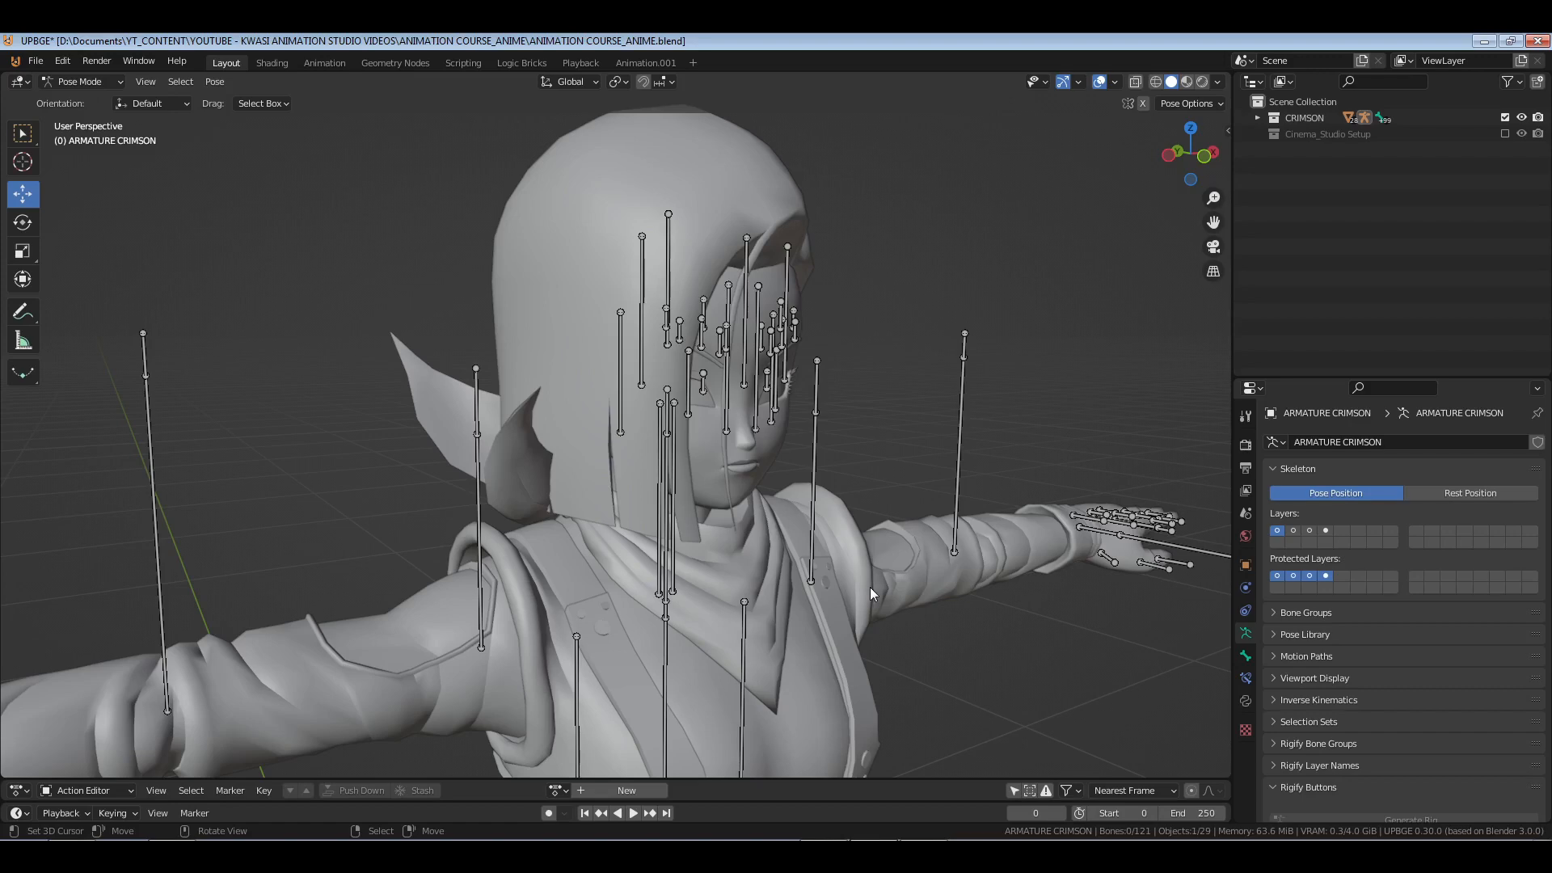
{"action": "scroll", "coordinate": [900, 548], "scroll_direction": "down", "scroll_amount": 6}
{"action": "middle_click_drag", "start_coordinate": [821, 501], "coordinate": [739, 430]}
{"action": "scroll", "coordinate": [807, 503], "scroll_direction": "up", "scroll_amount": 3}
{"action": "scroll", "coordinate": [749, 462], "scroll_direction": "down", "scroll_amount": 3}
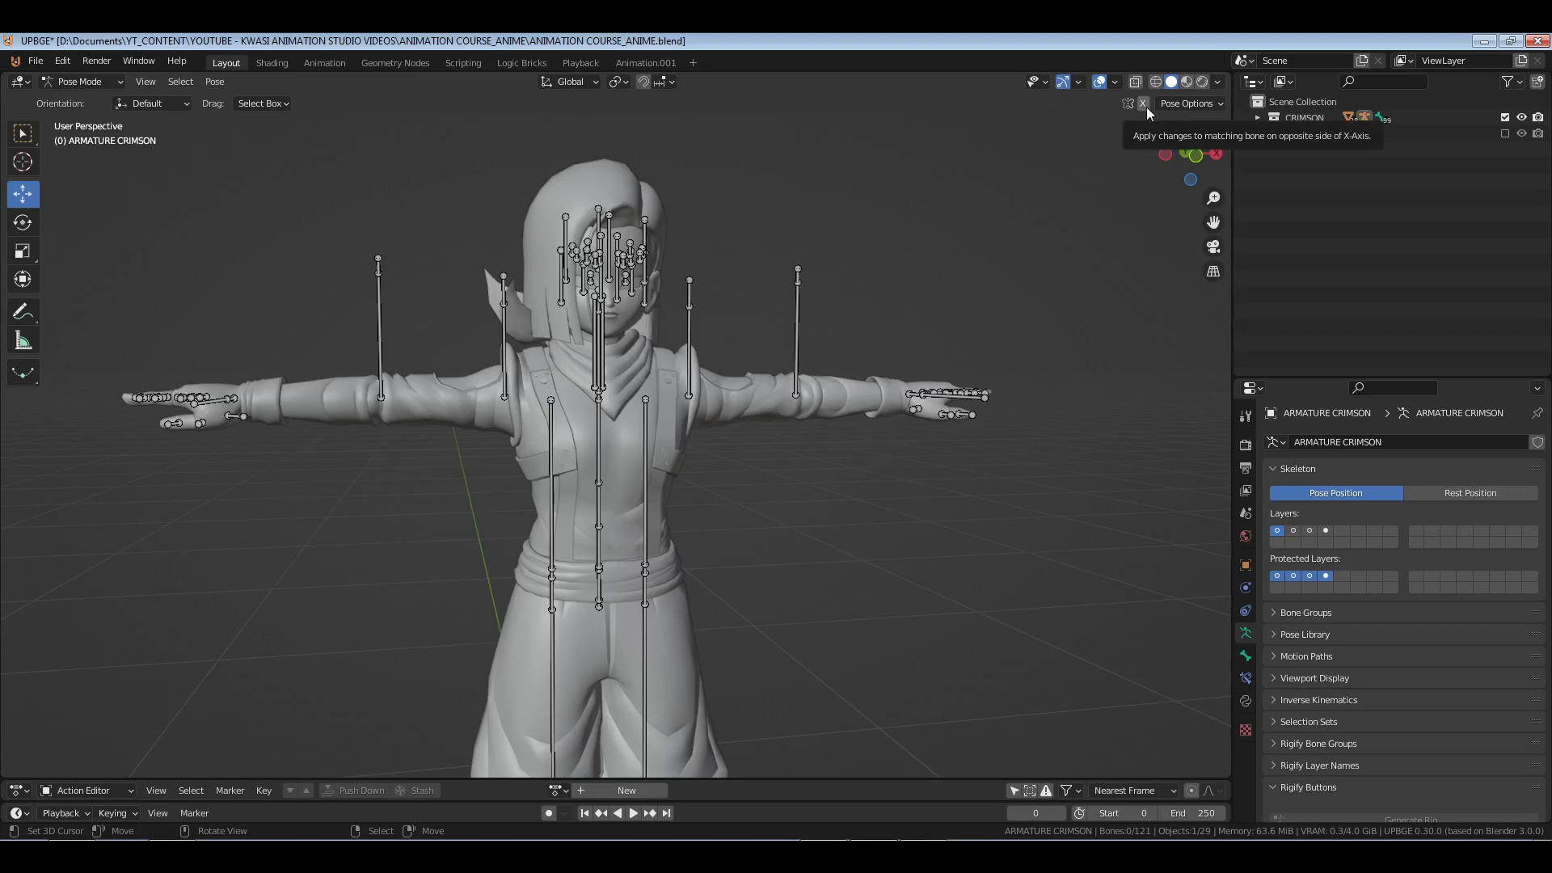
{"action": "scroll", "coordinate": [687, 381], "scroll_direction": "up", "scroll_amount": 2}
{"action": "middle_click_drag", "start_coordinate": [729, 381], "coordinate": [710, 470], "text": "shift"}
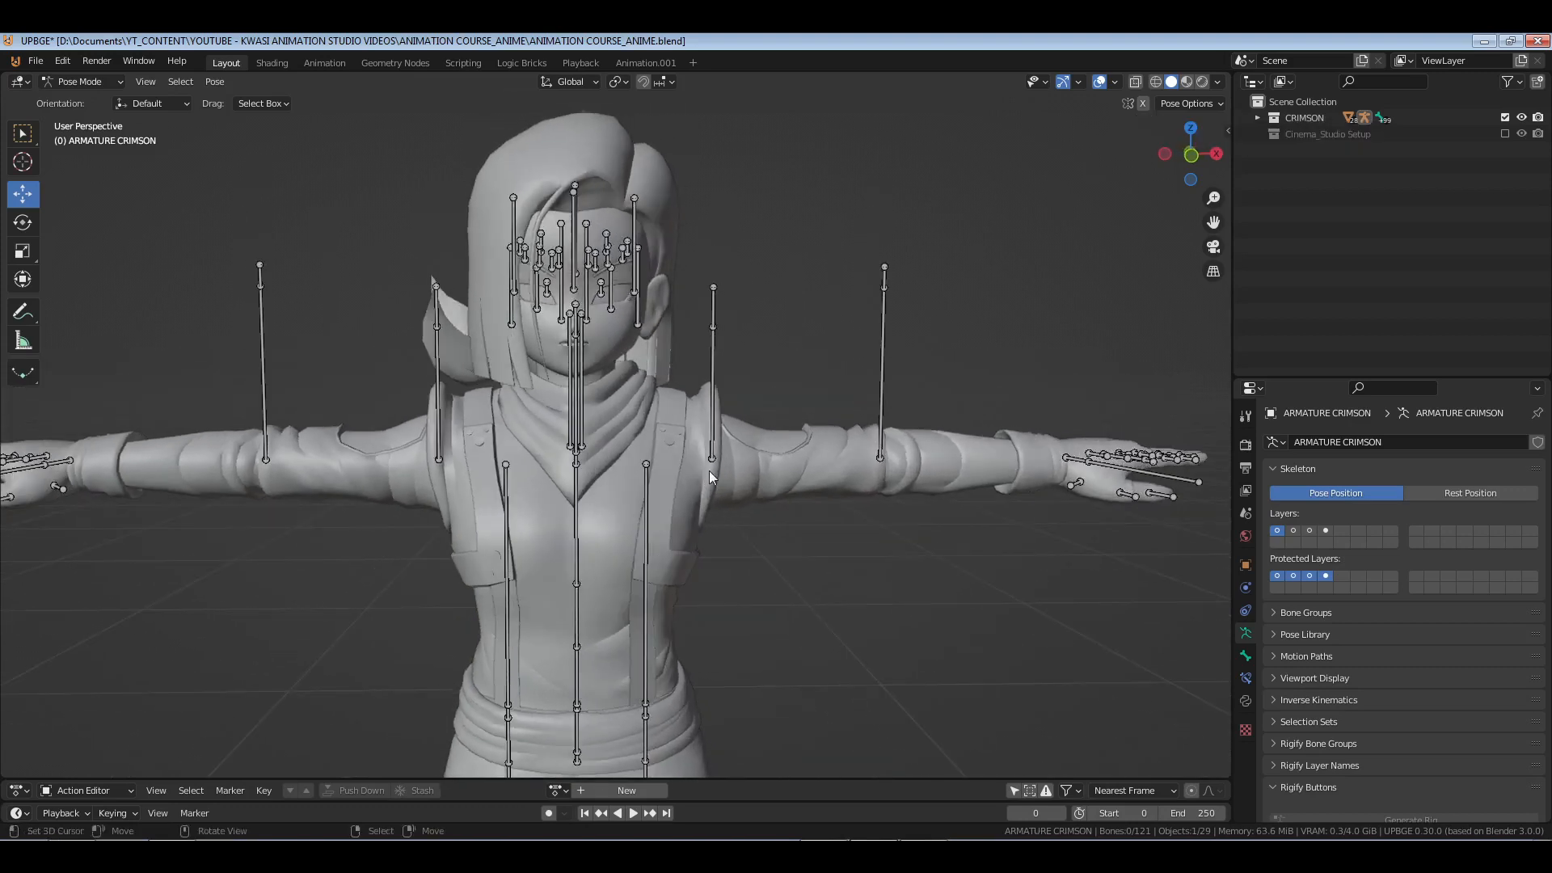
- Expand the CRIMSON collection, ARMATURE CRIMSON and its Pose bone hierarchy in the Outliner
{"action": "left_click", "coordinate": [1258, 119]}
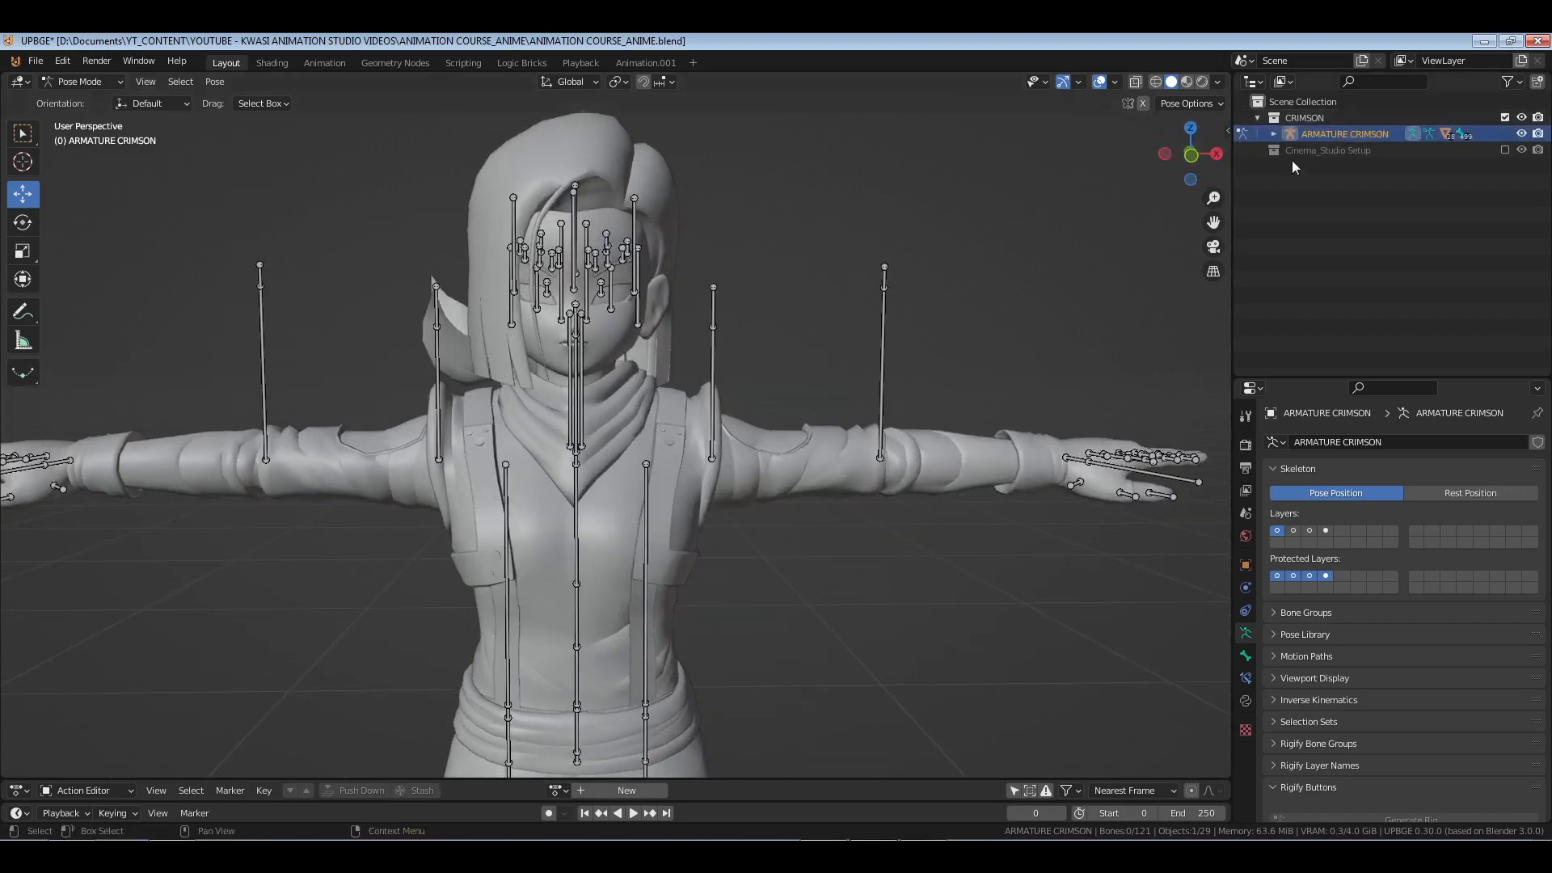
{"action": "left_click", "coordinate": [1274, 134]}
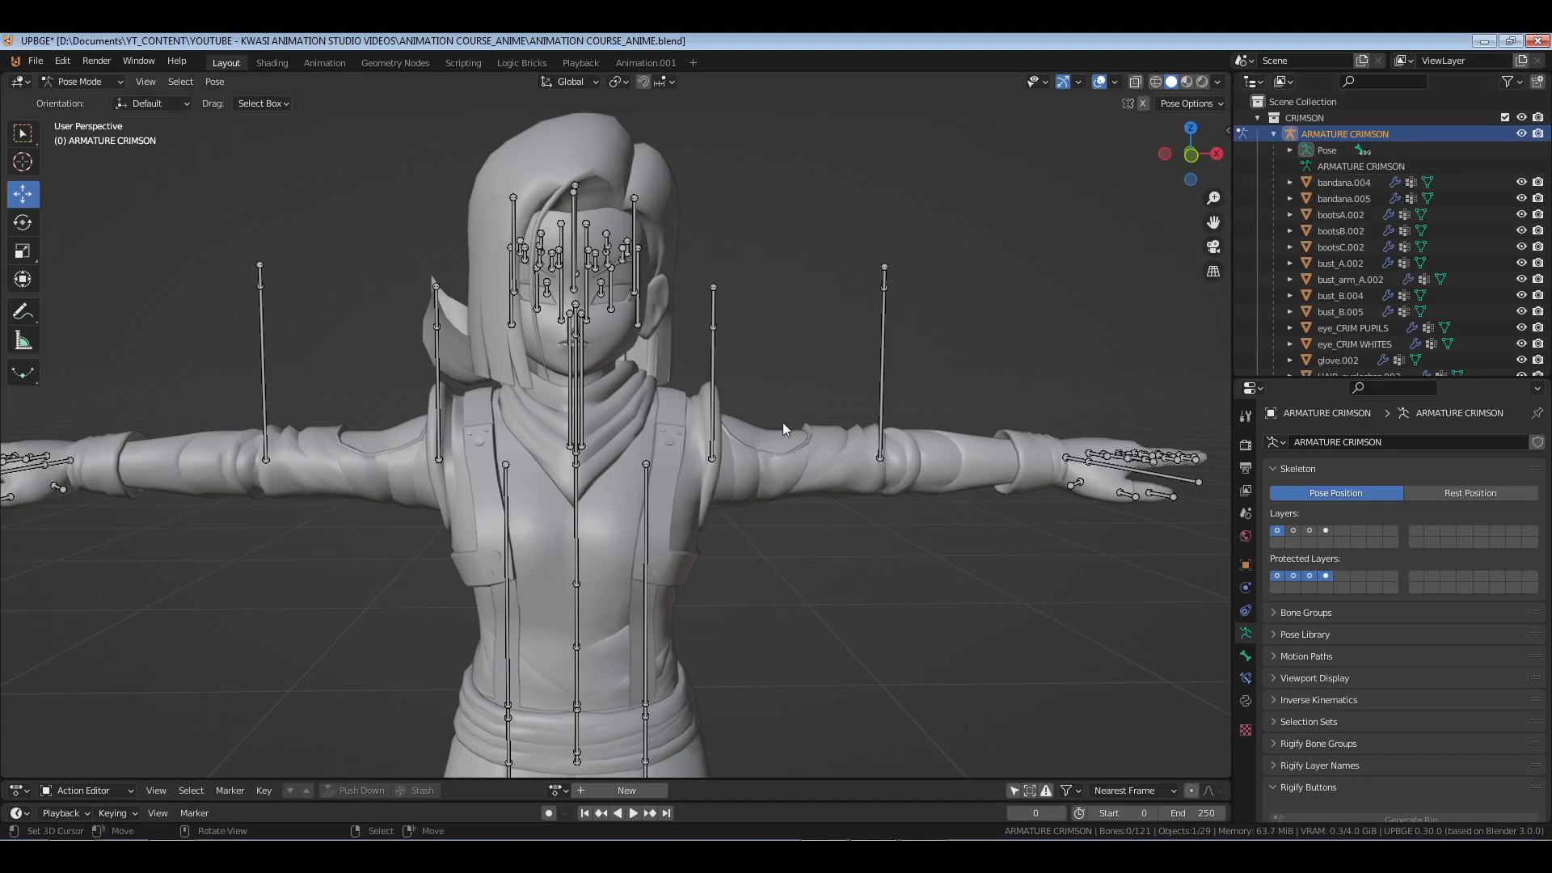
{"action": "left_click", "coordinate": [1290, 150]}
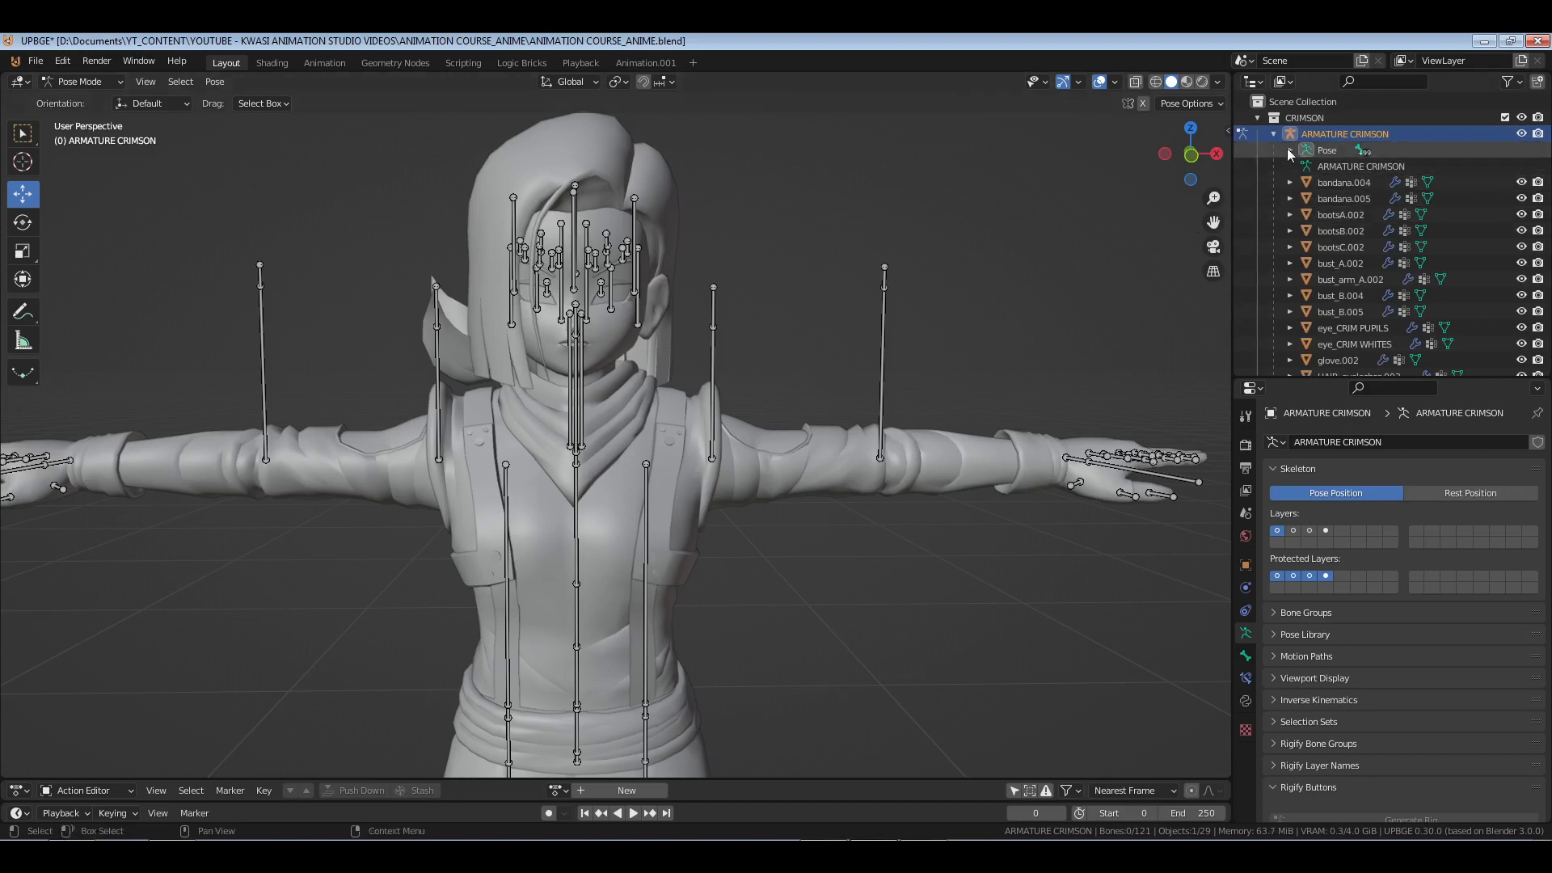
{"action": "left_click", "coordinate": [1305, 166]}
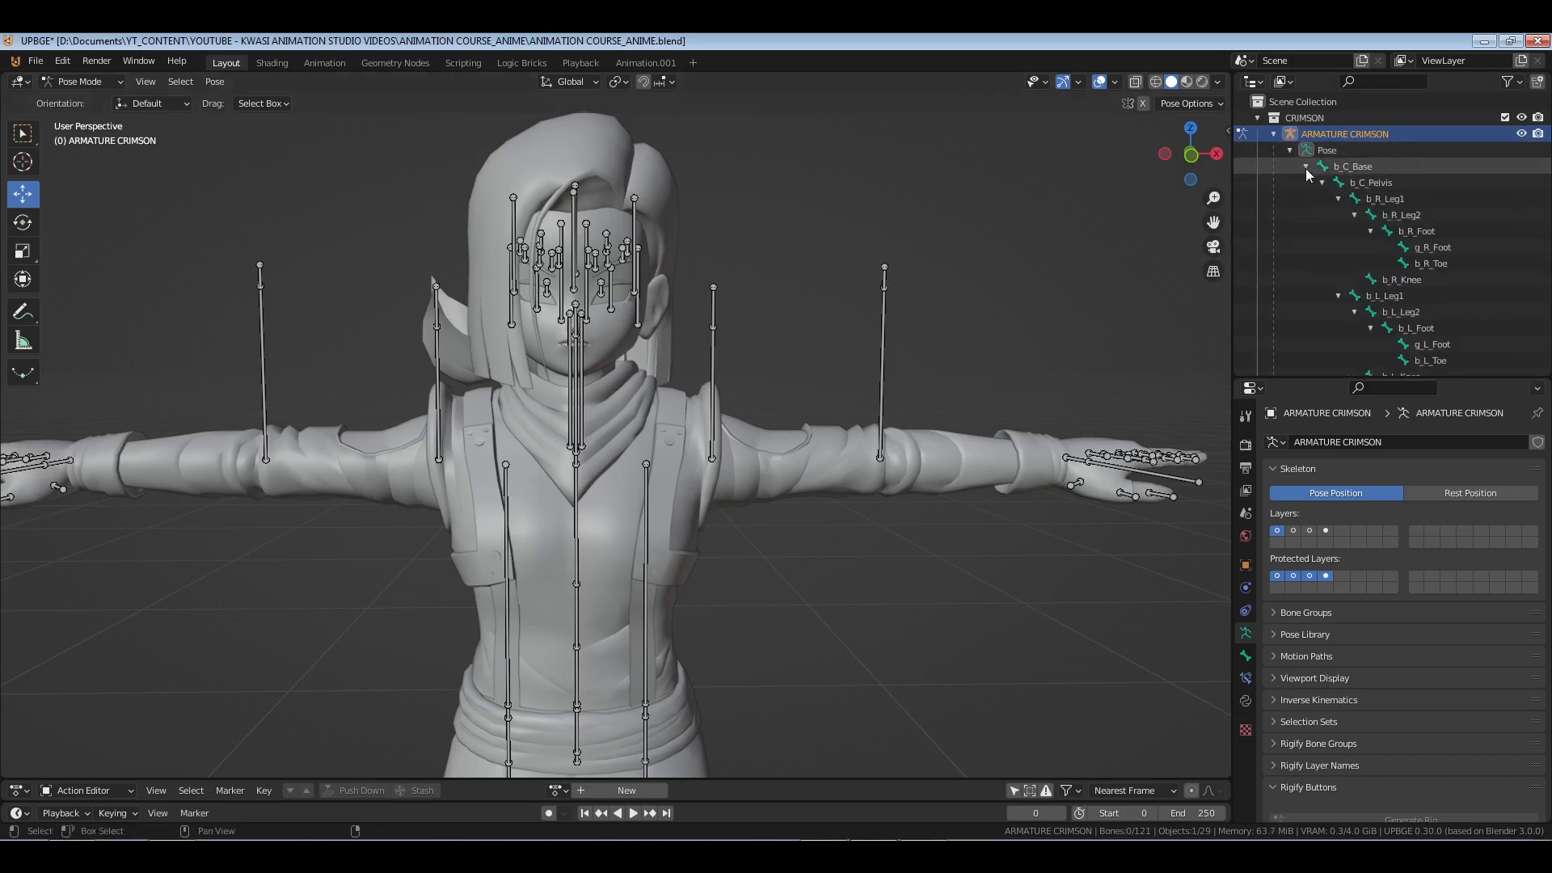
- Collapse the leg and shoulder bone branches, look through the remaining hierarchy, and collapse the Pose entry
{"action": "left_click", "coordinate": [1339, 200]}
{"action": "left_click", "coordinate": [1338, 215]}
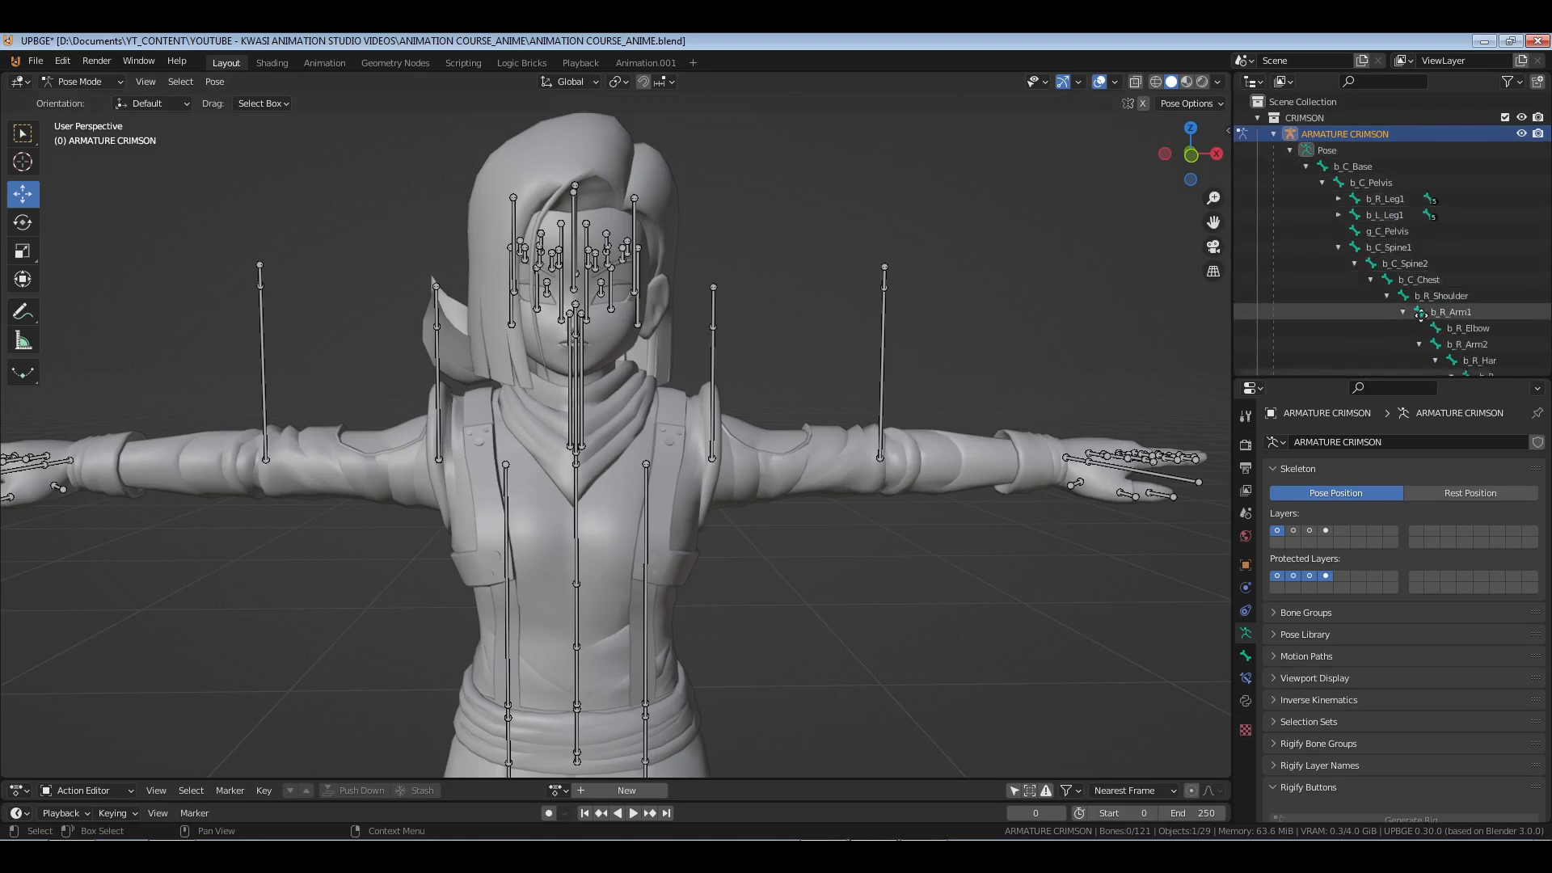
{"action": "scroll", "coordinate": [1346, 243], "scroll_direction": "down", "scroll_amount": 3}
{"action": "left_click", "coordinate": [1345, 208]}
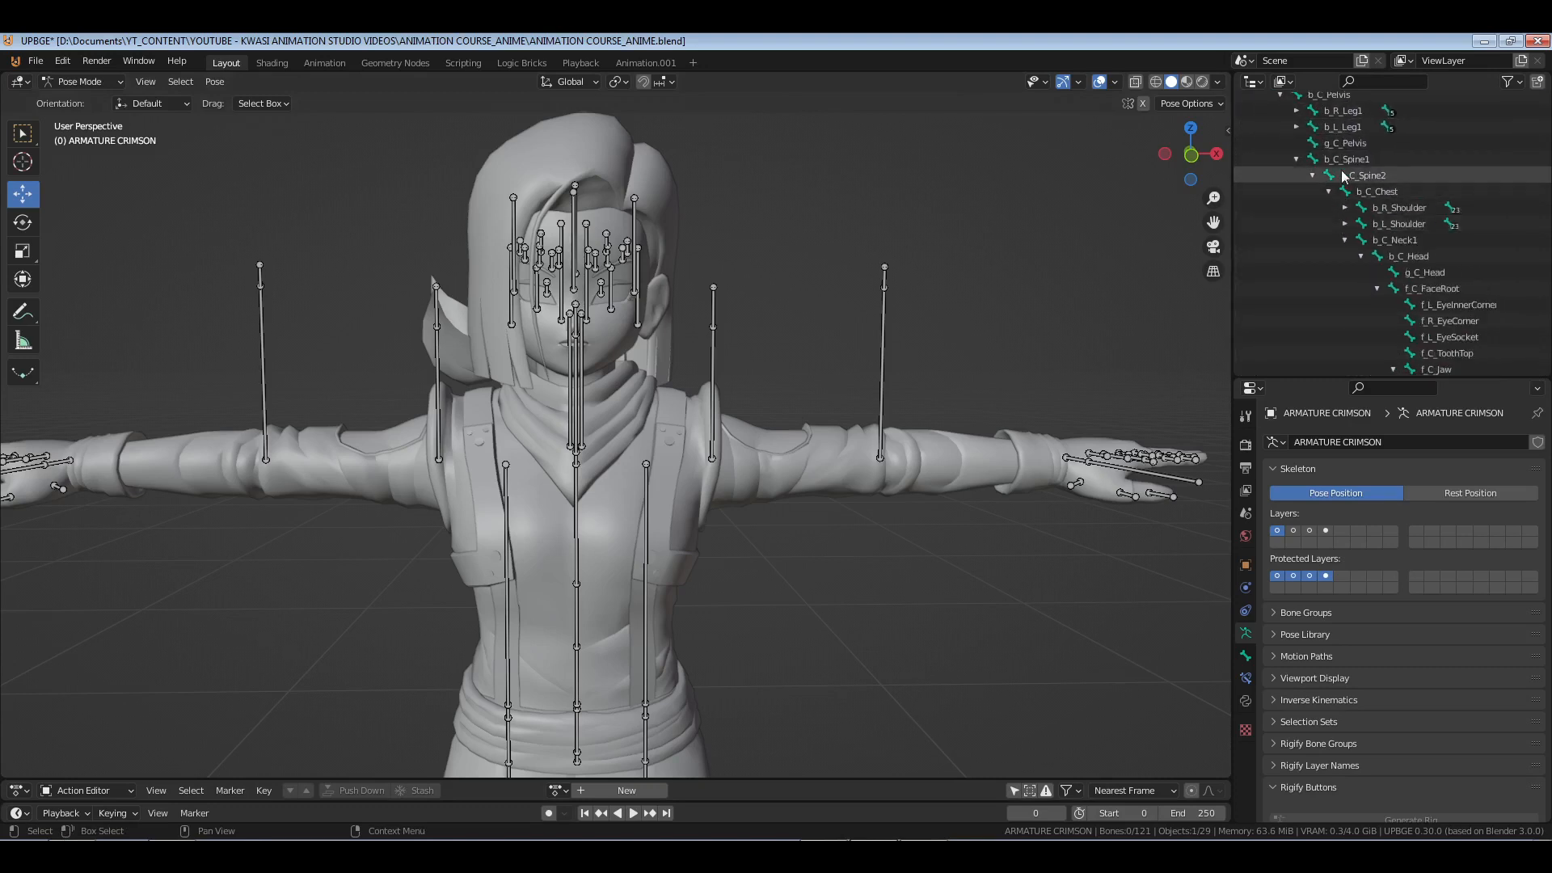
{"action": "scroll", "coordinate": [1326, 186], "scroll_direction": "up", "scroll_amount": 3}
{"action": "left_click", "coordinate": [1289, 149]}
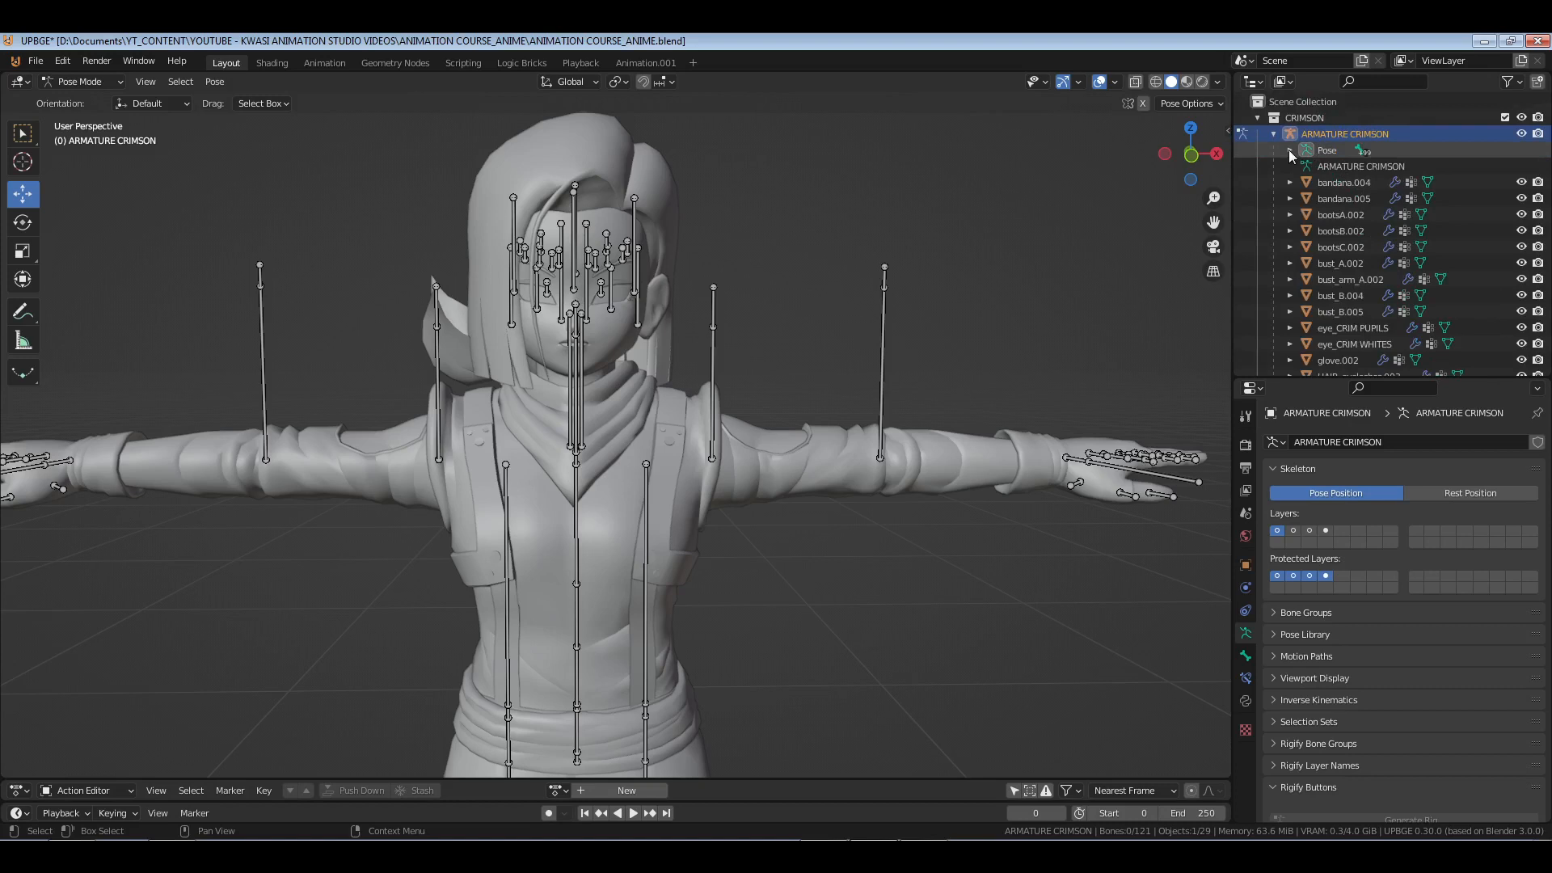
- Expand the whole Pose bone hierarchy and collapse its leg and shoulder branches, leaving the neck and face bones listed
{"action": "left_click", "coordinate": [1288, 149], "text": "shift"}
{"action": "left_click", "coordinate": [1289, 149]}
{"action": "left_click", "coordinate": [1292, 148]}
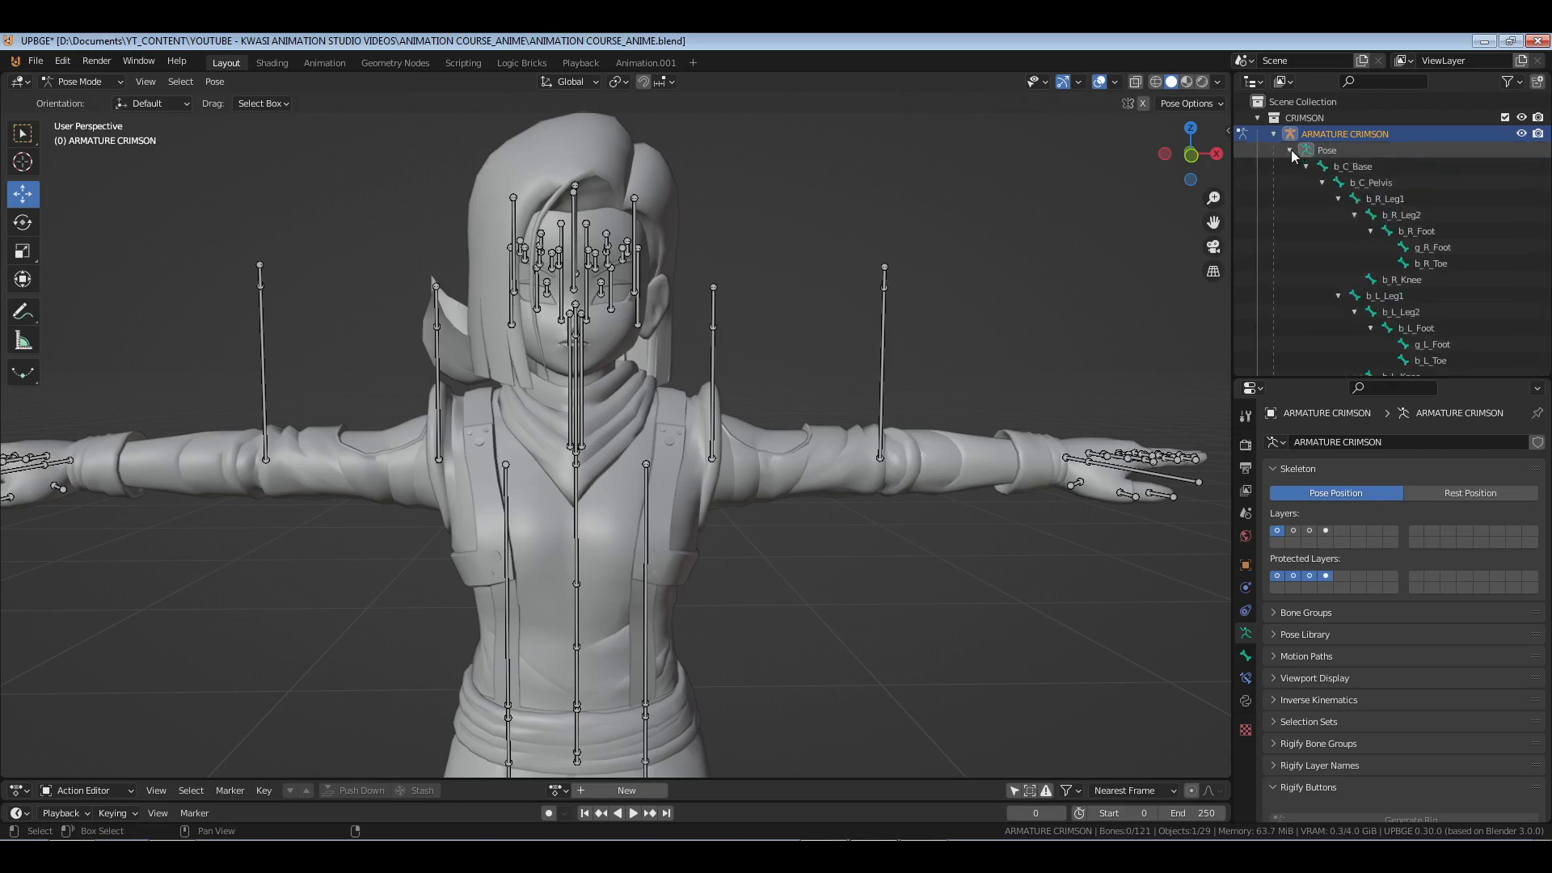
{"action": "left_click", "coordinate": [1339, 200]}
{"action": "left_click", "coordinate": [1338, 215]}
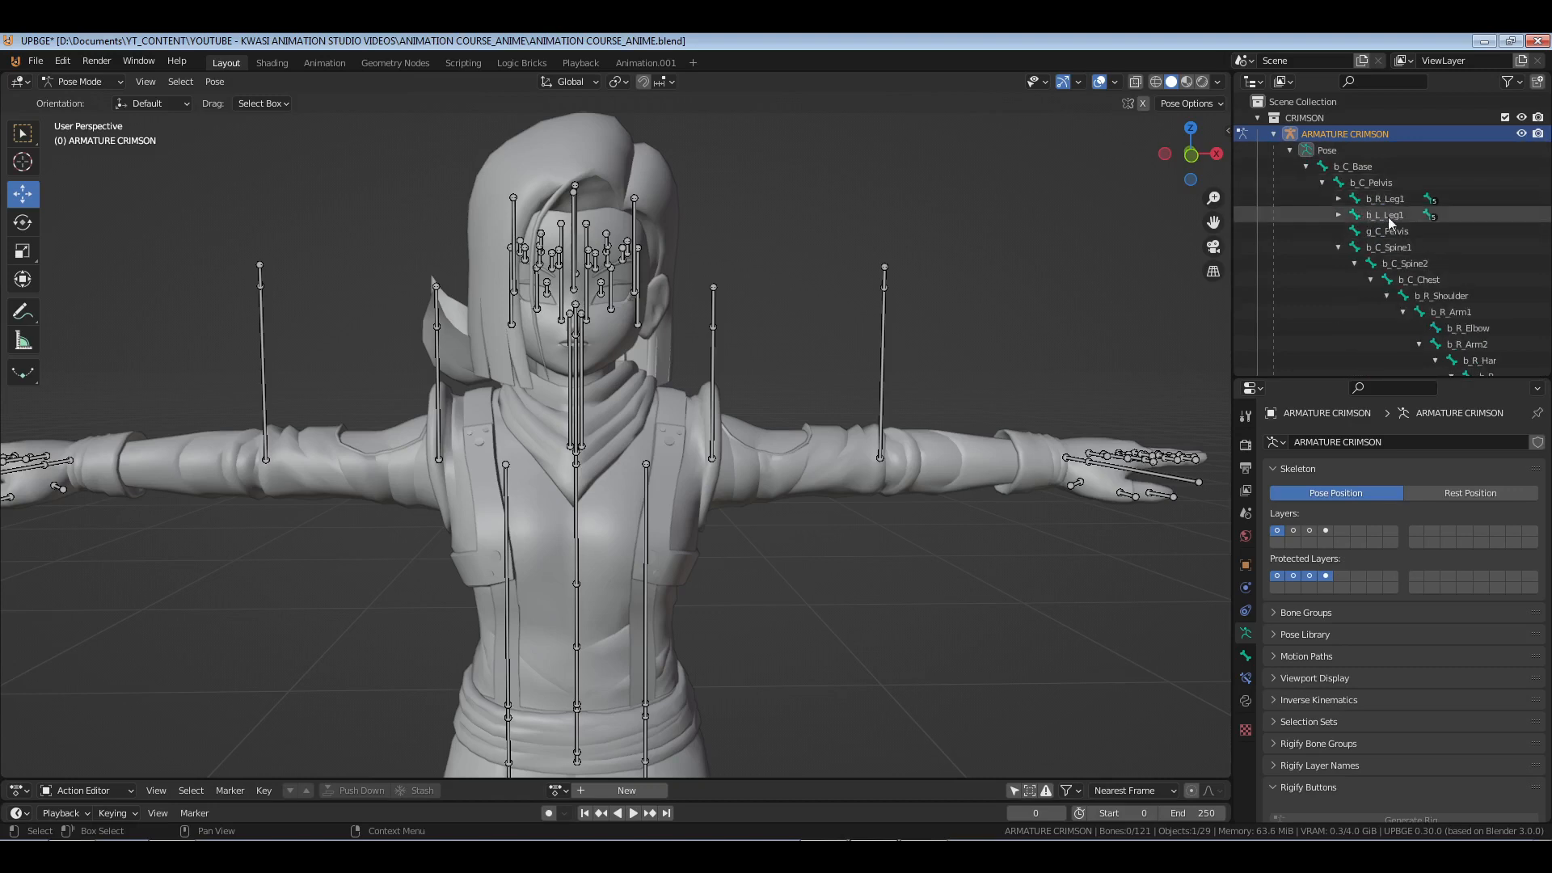
{"action": "left_click", "coordinate": [1387, 296]}
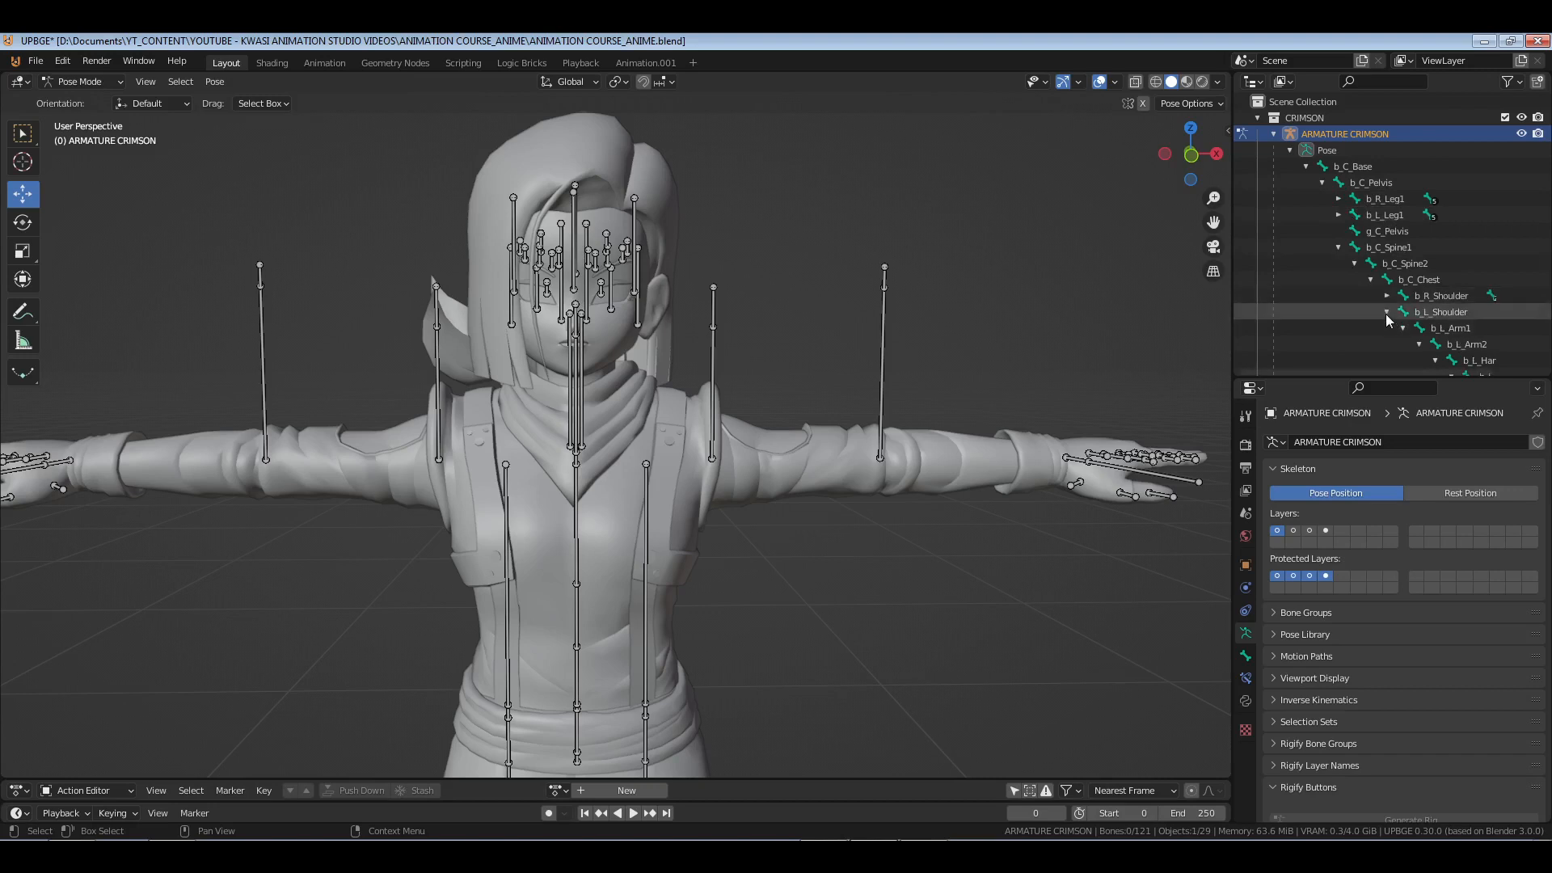
{"action": "left_click", "coordinate": [1387, 312]}
{"action": "middle_click_drag", "start_coordinate": [1382, 330], "coordinate": [1348, 267]}
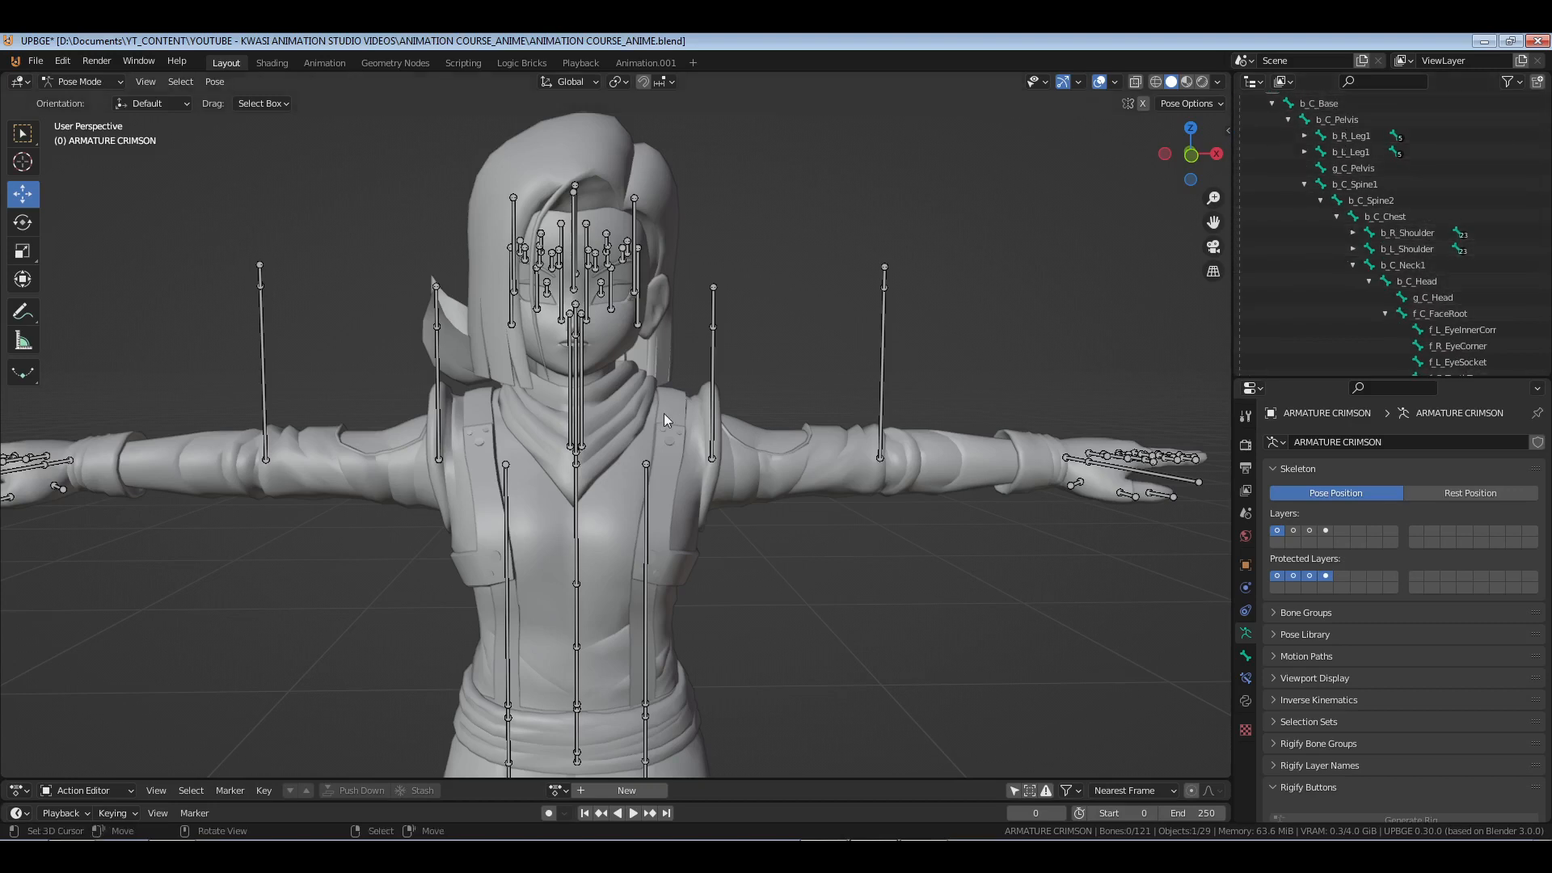
- Inspect the overlapping right upper arm bones from the front and select b_R_Arm1 within the b_R_Shoulder branch
{"action": "key", "text": "KP_1"}
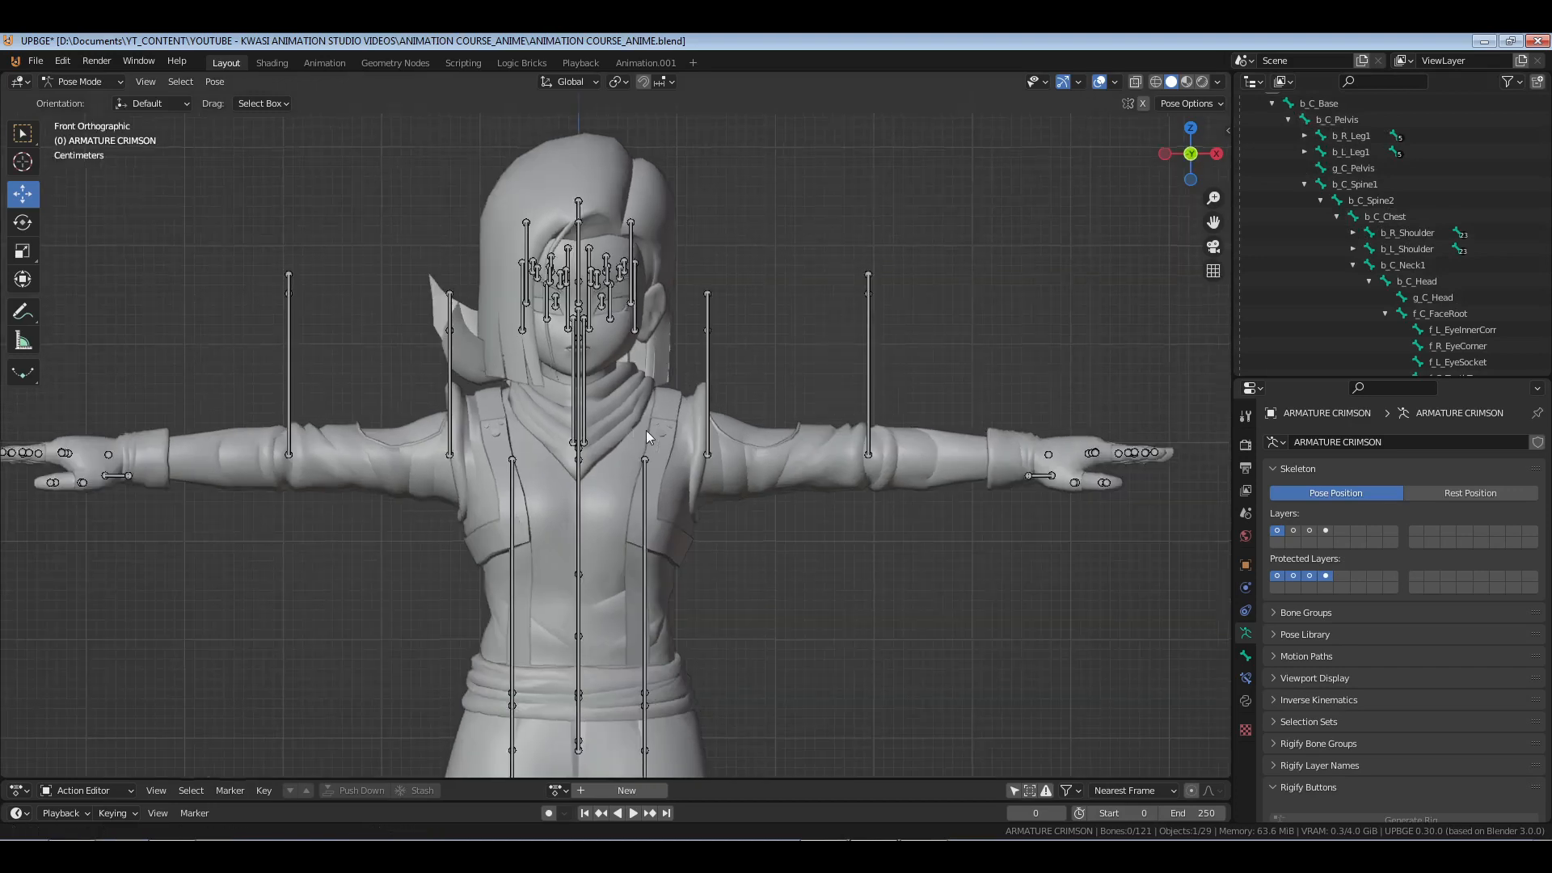
{"action": "middle_click_drag", "start_coordinate": [647, 430], "coordinate": [692, 438], "text": "shift"}
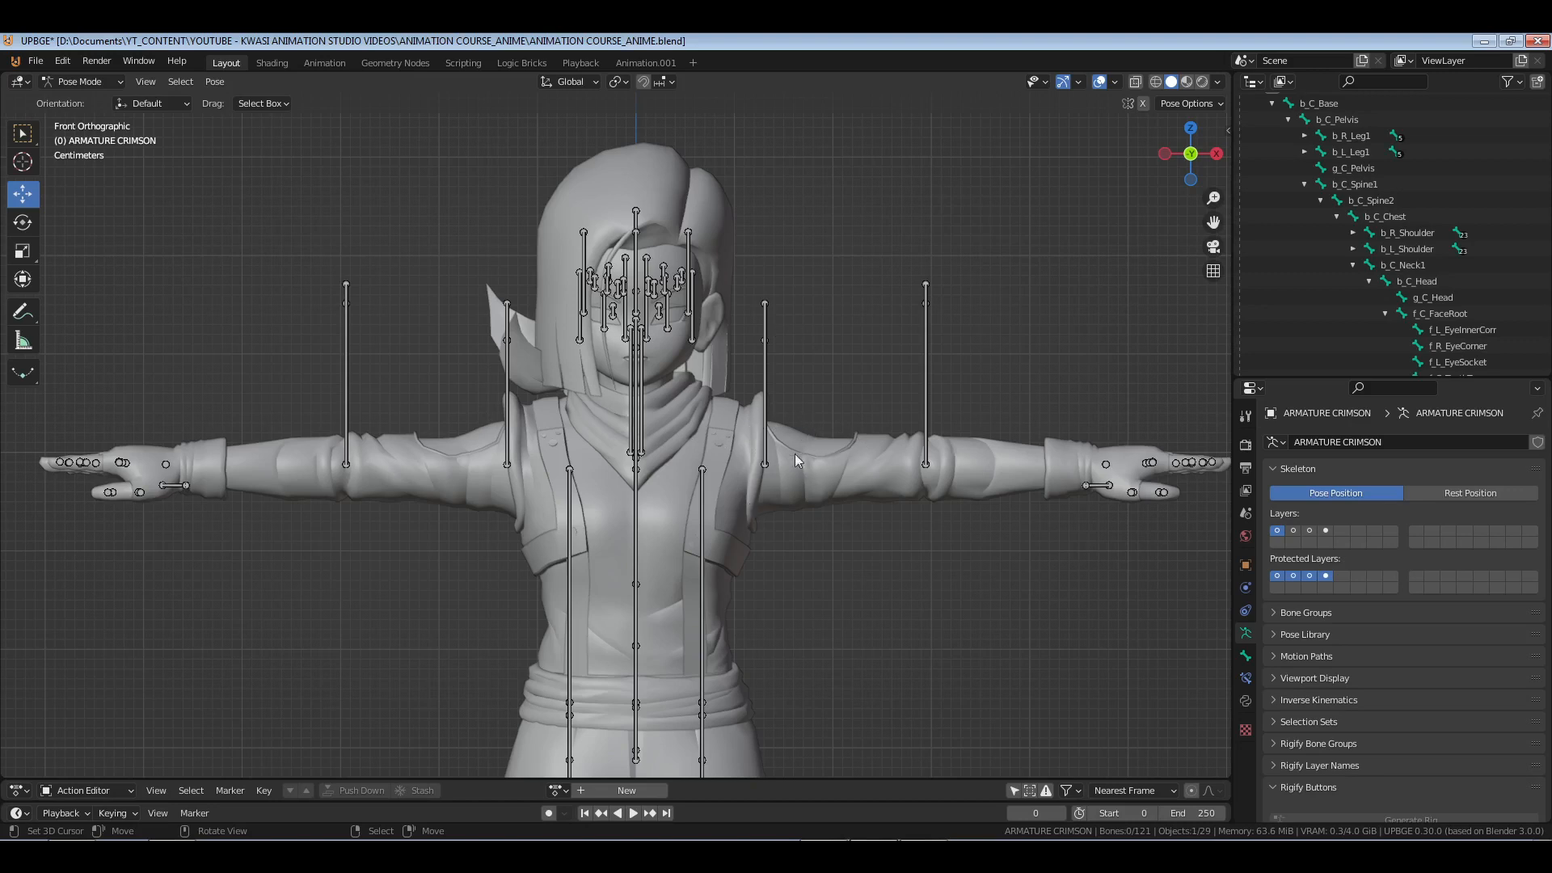
{"action": "left_click", "coordinate": [772, 336]}
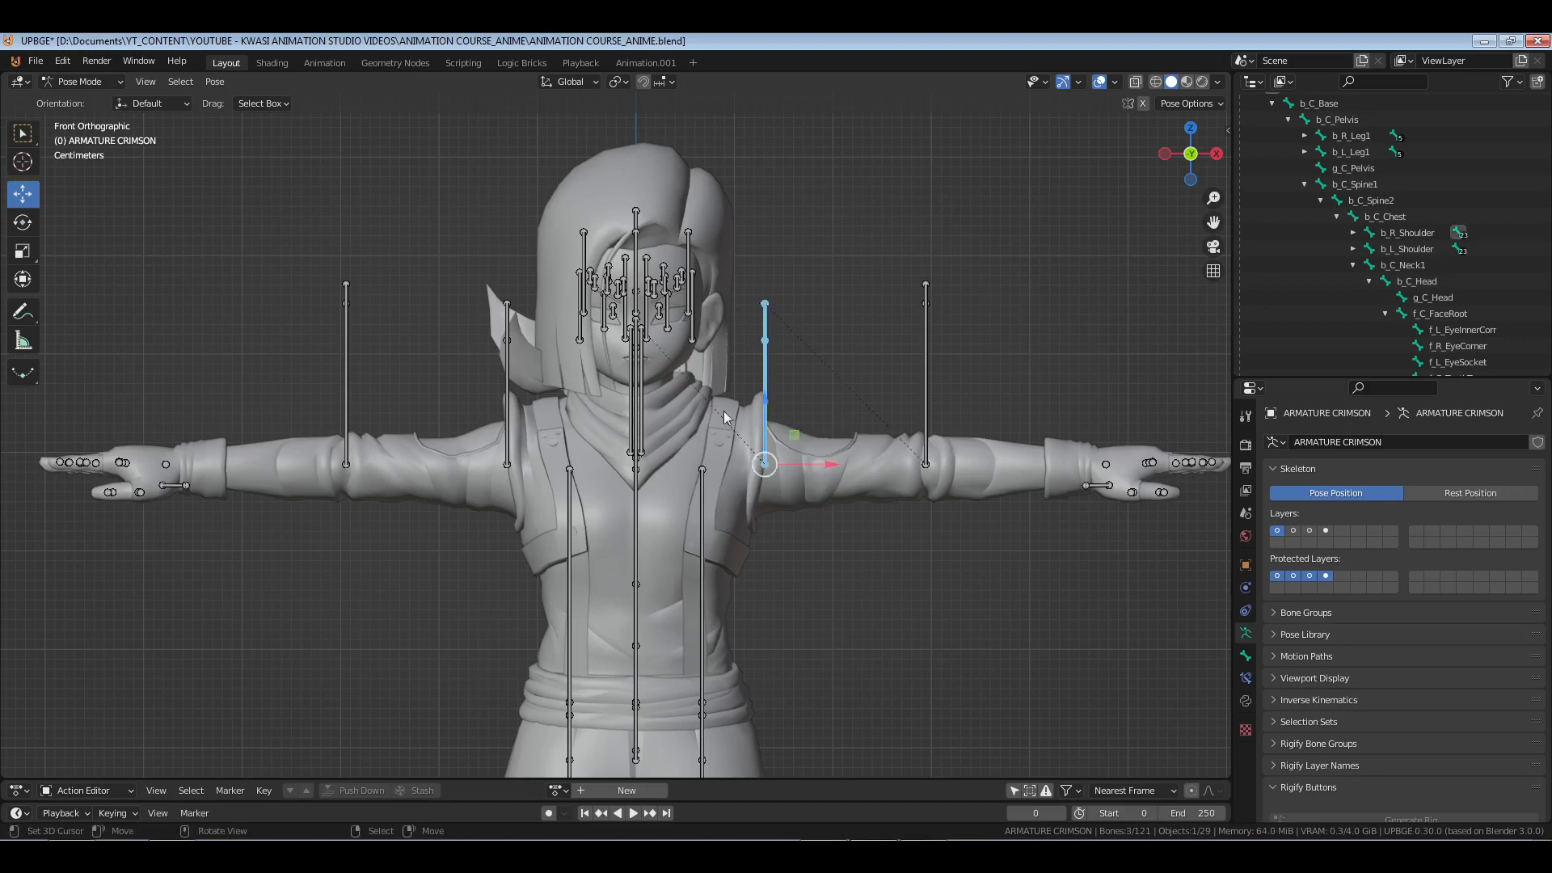
{"action": "left_click", "coordinate": [760, 411]}
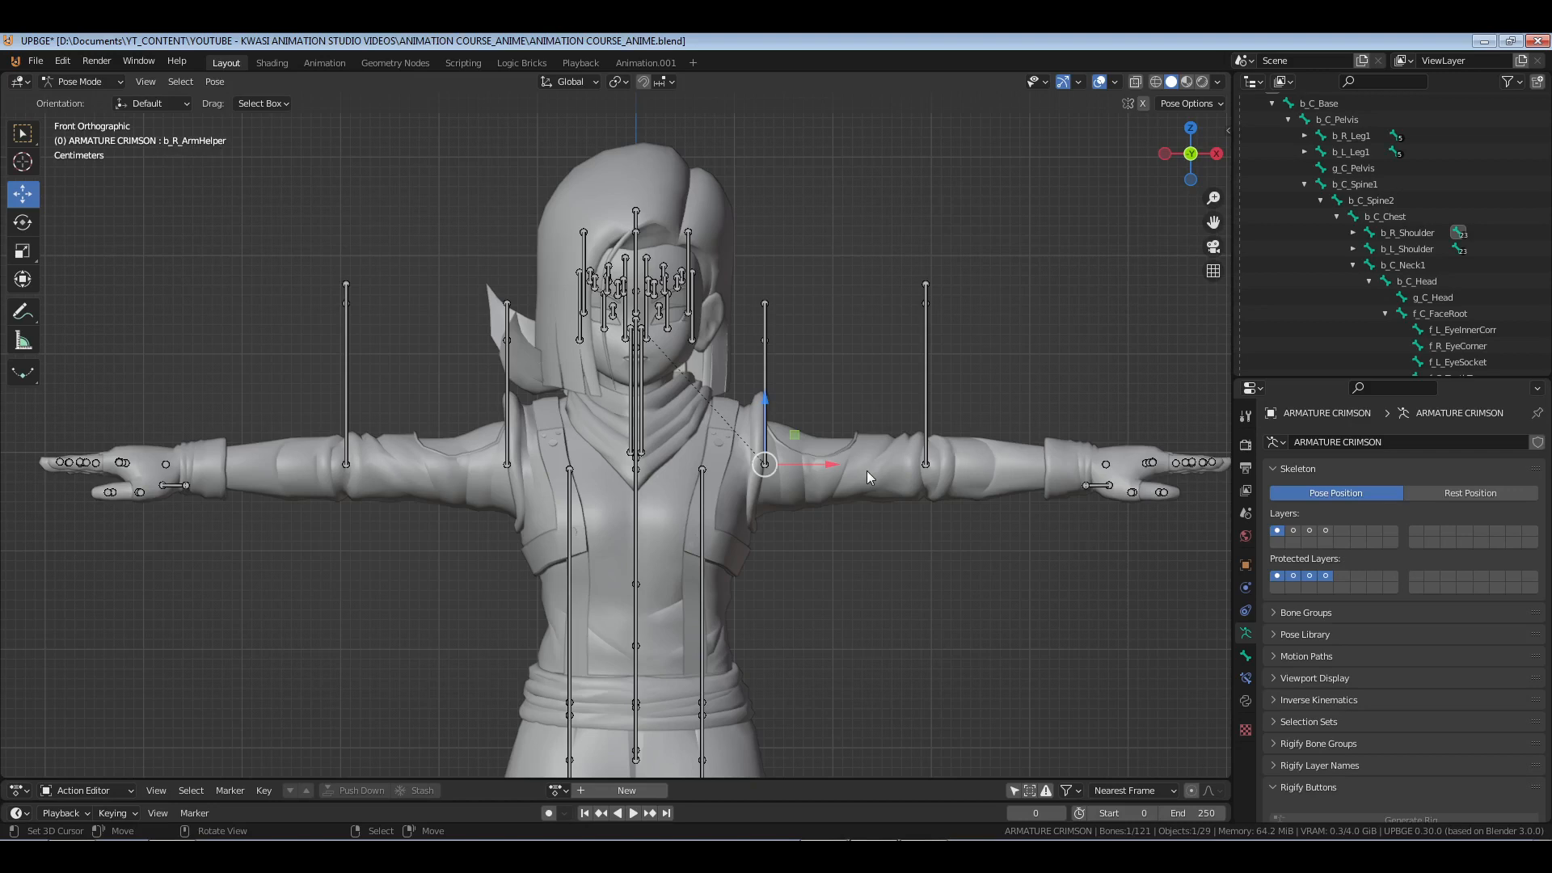
{"action": "left_click", "coordinate": [928, 484]}
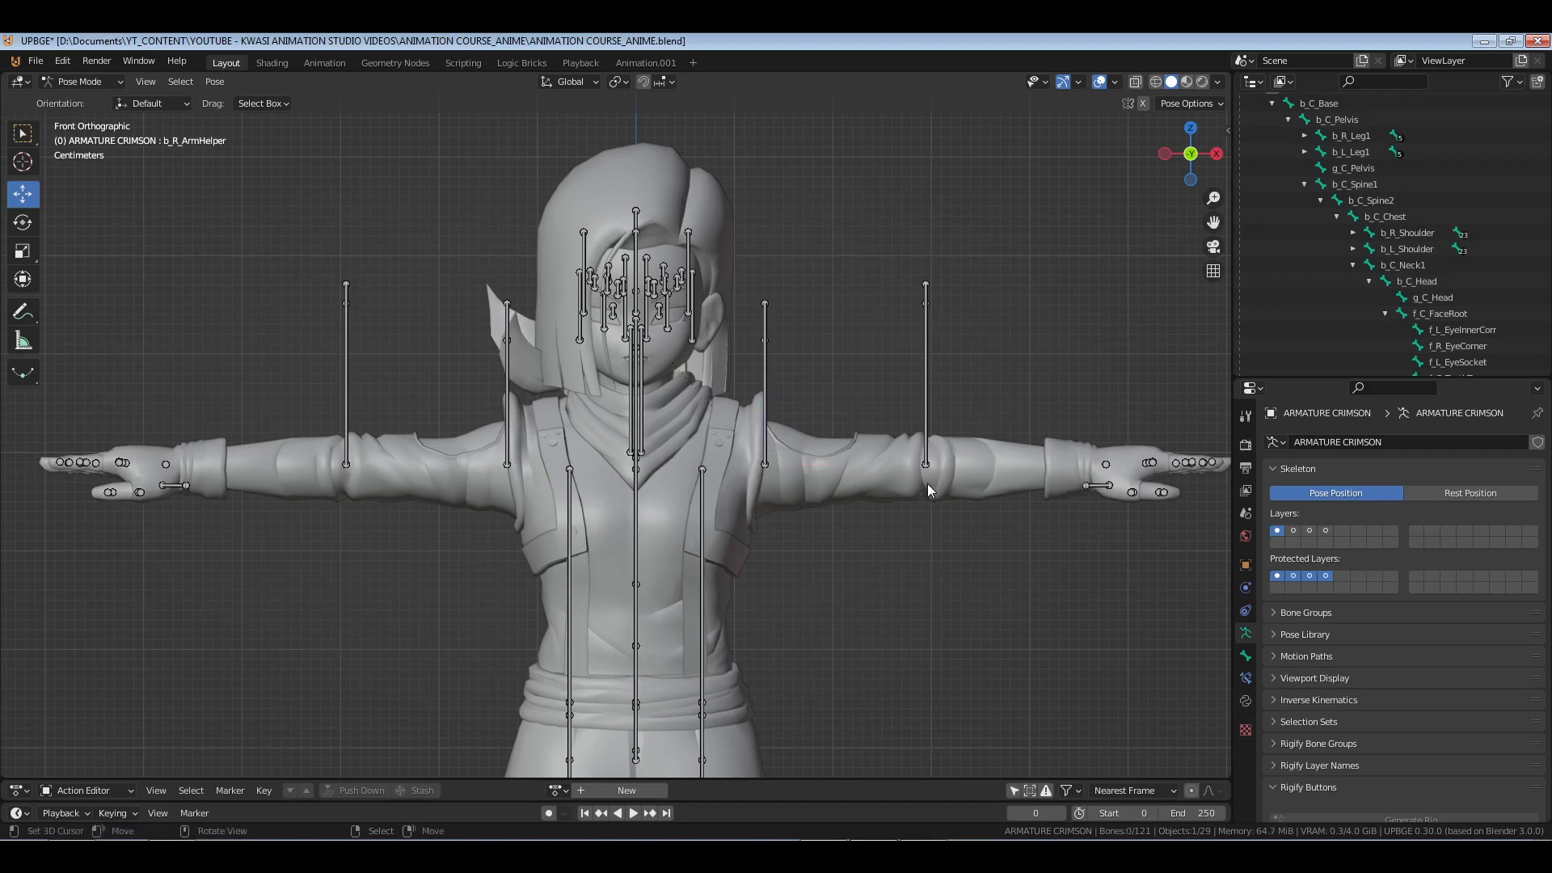
{"action": "left_click", "coordinate": [1353, 234]}
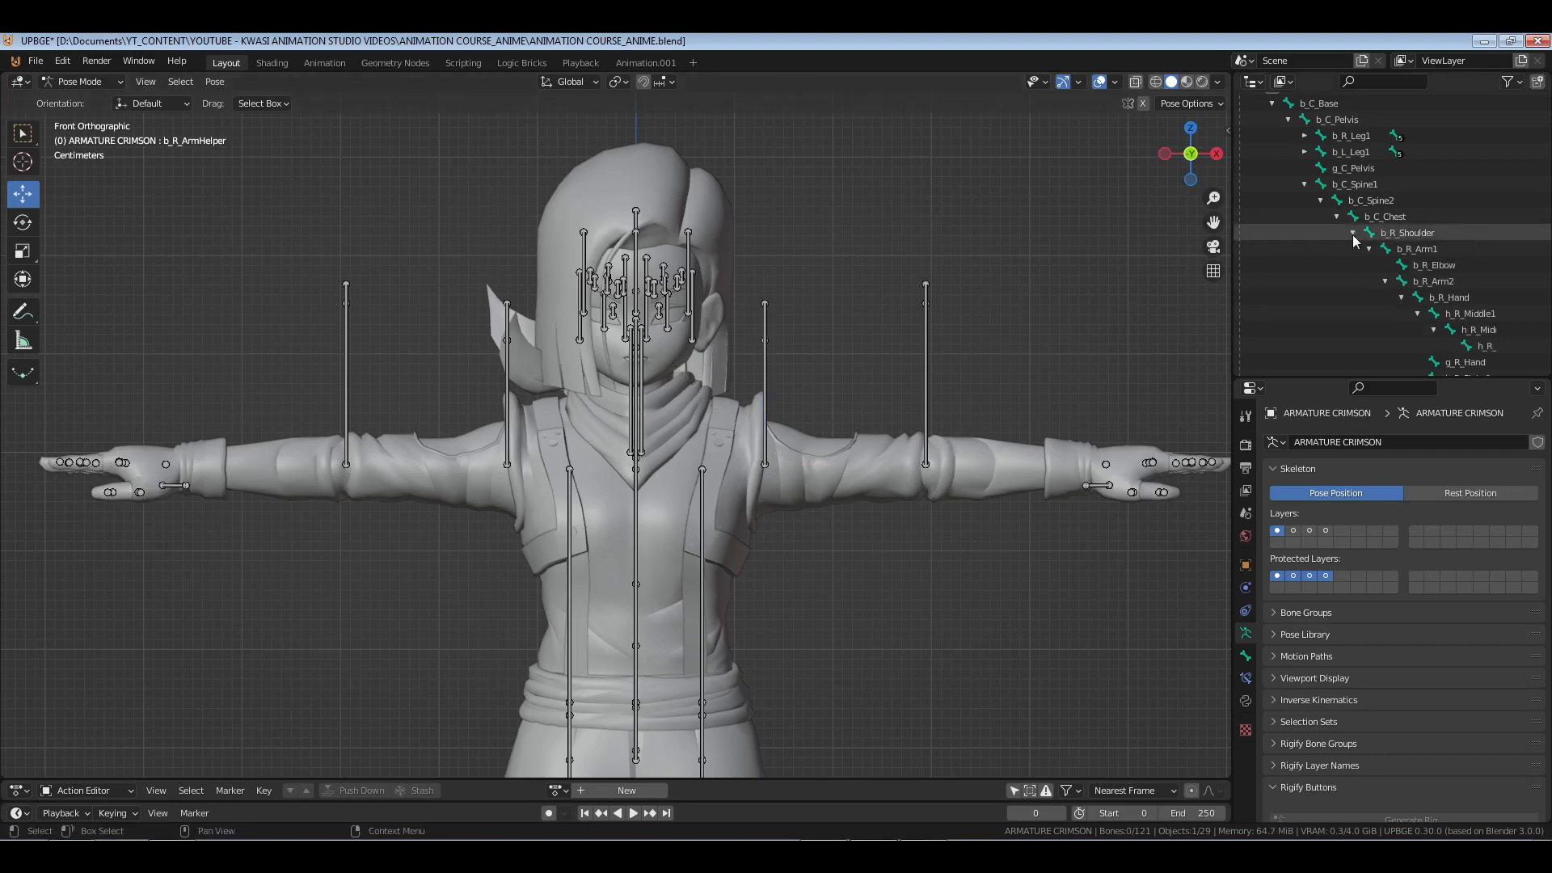
{"action": "left_click", "coordinate": [1421, 251]}
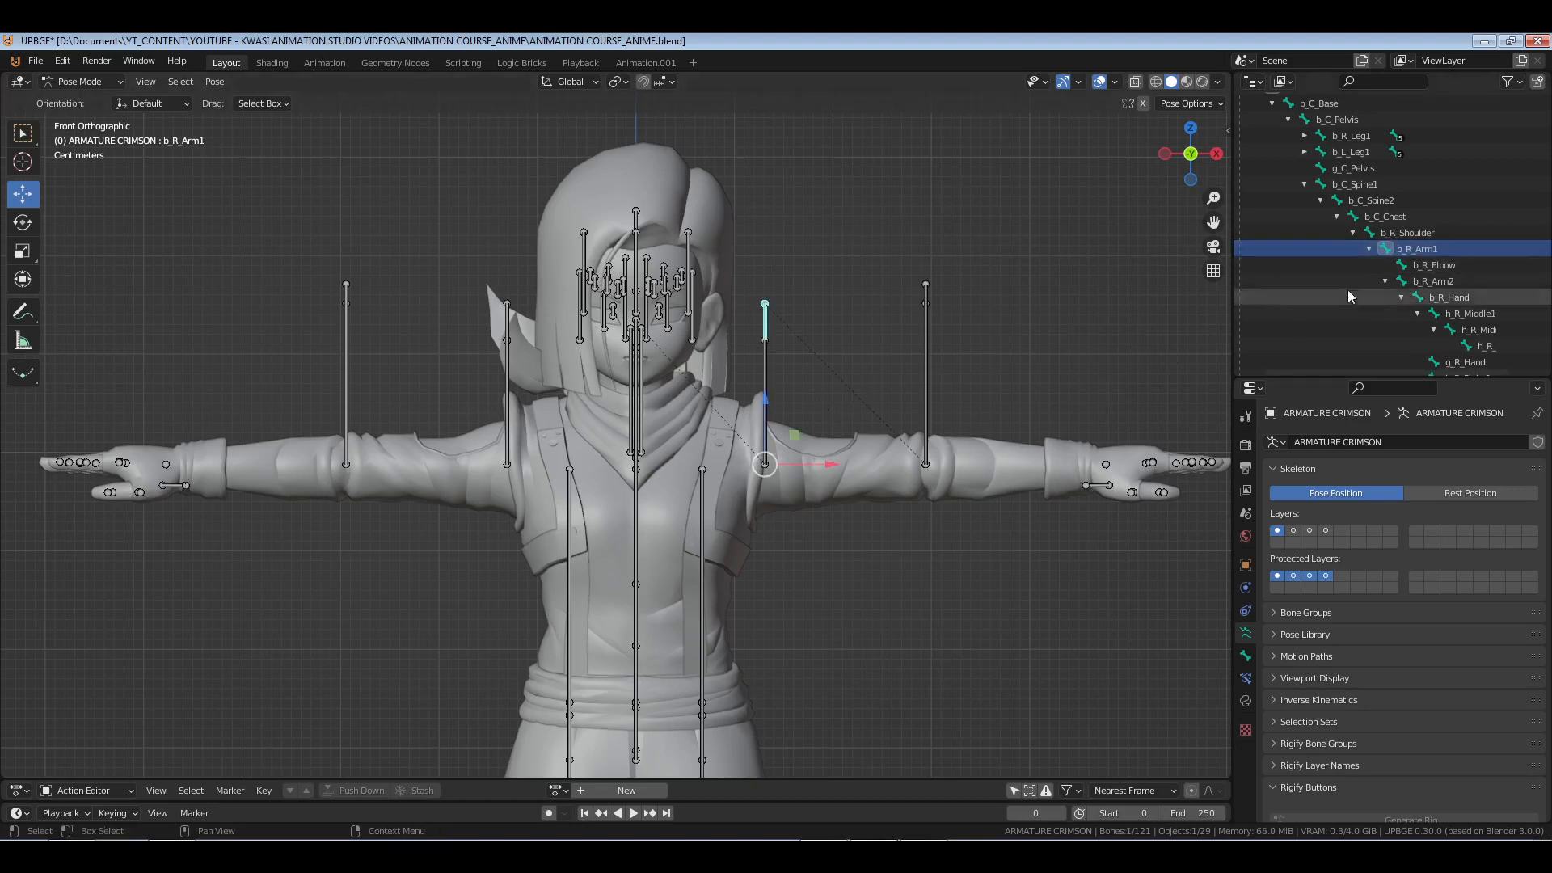
- Hide the b_R_ArmorParts bone and the extra bone overlapping the character's left upper arm bone
{"action": "left_click", "coordinate": [766, 428]}
{"action": "left_click", "coordinate": [757, 393]}
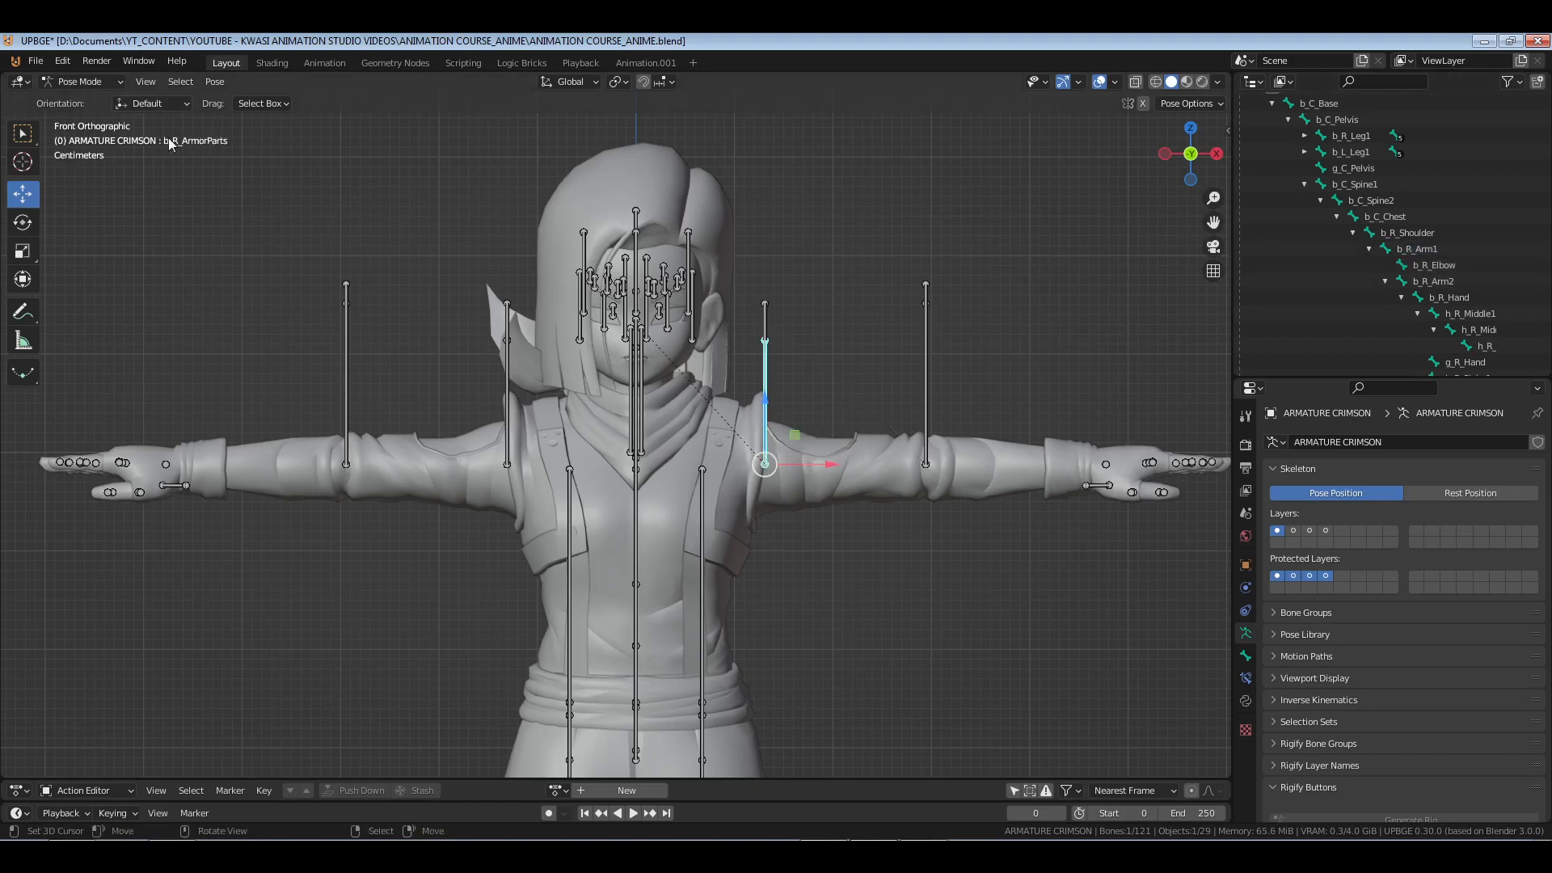
{"action": "key", "text": "h"}
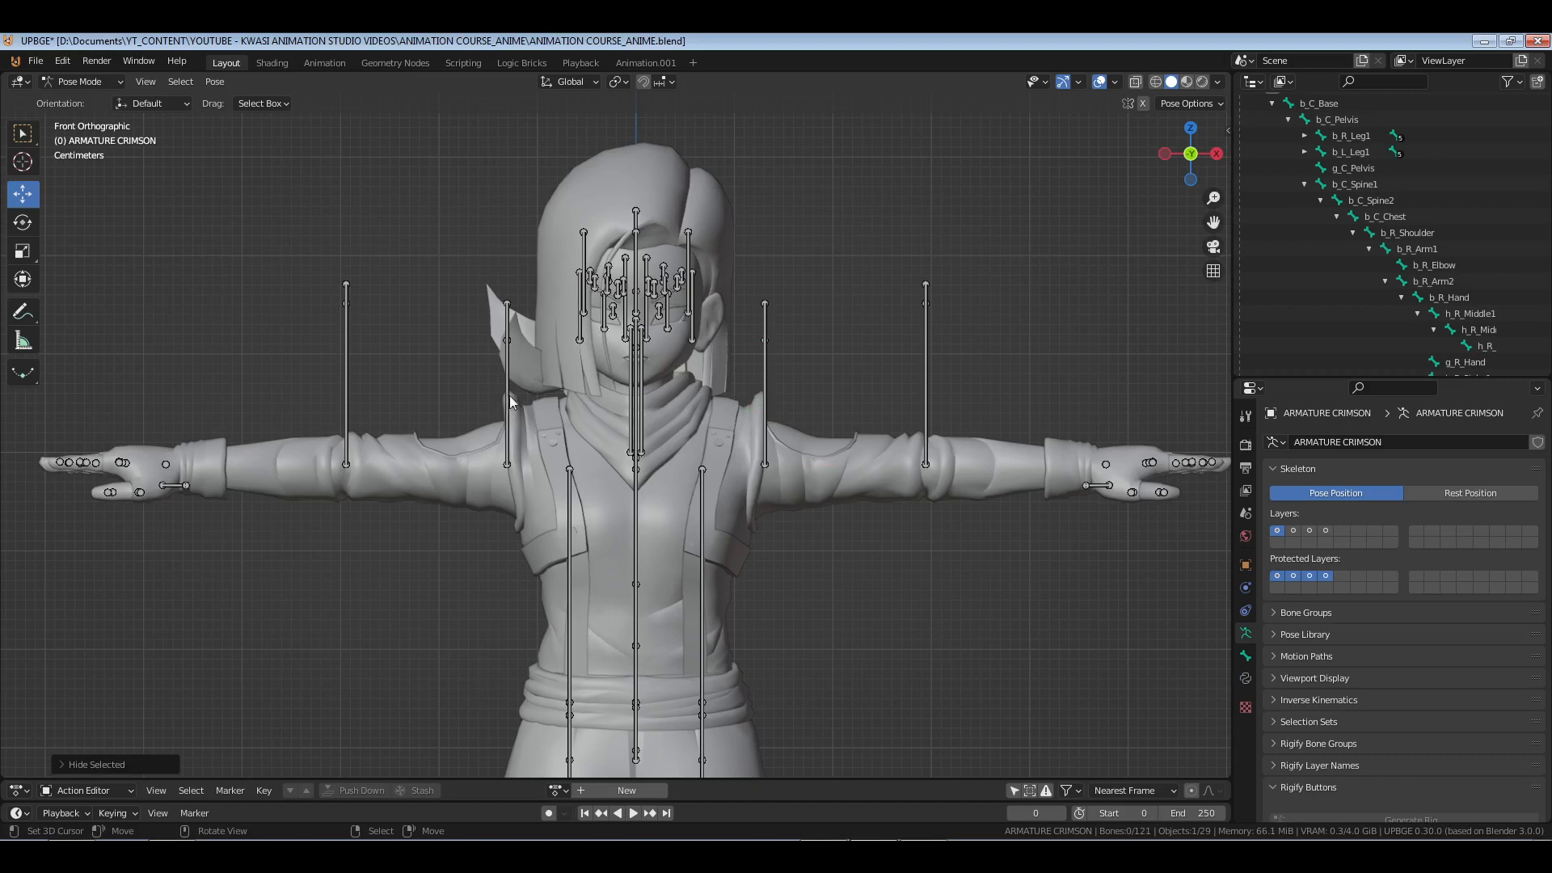
{"action": "left_click", "coordinate": [507, 395]}
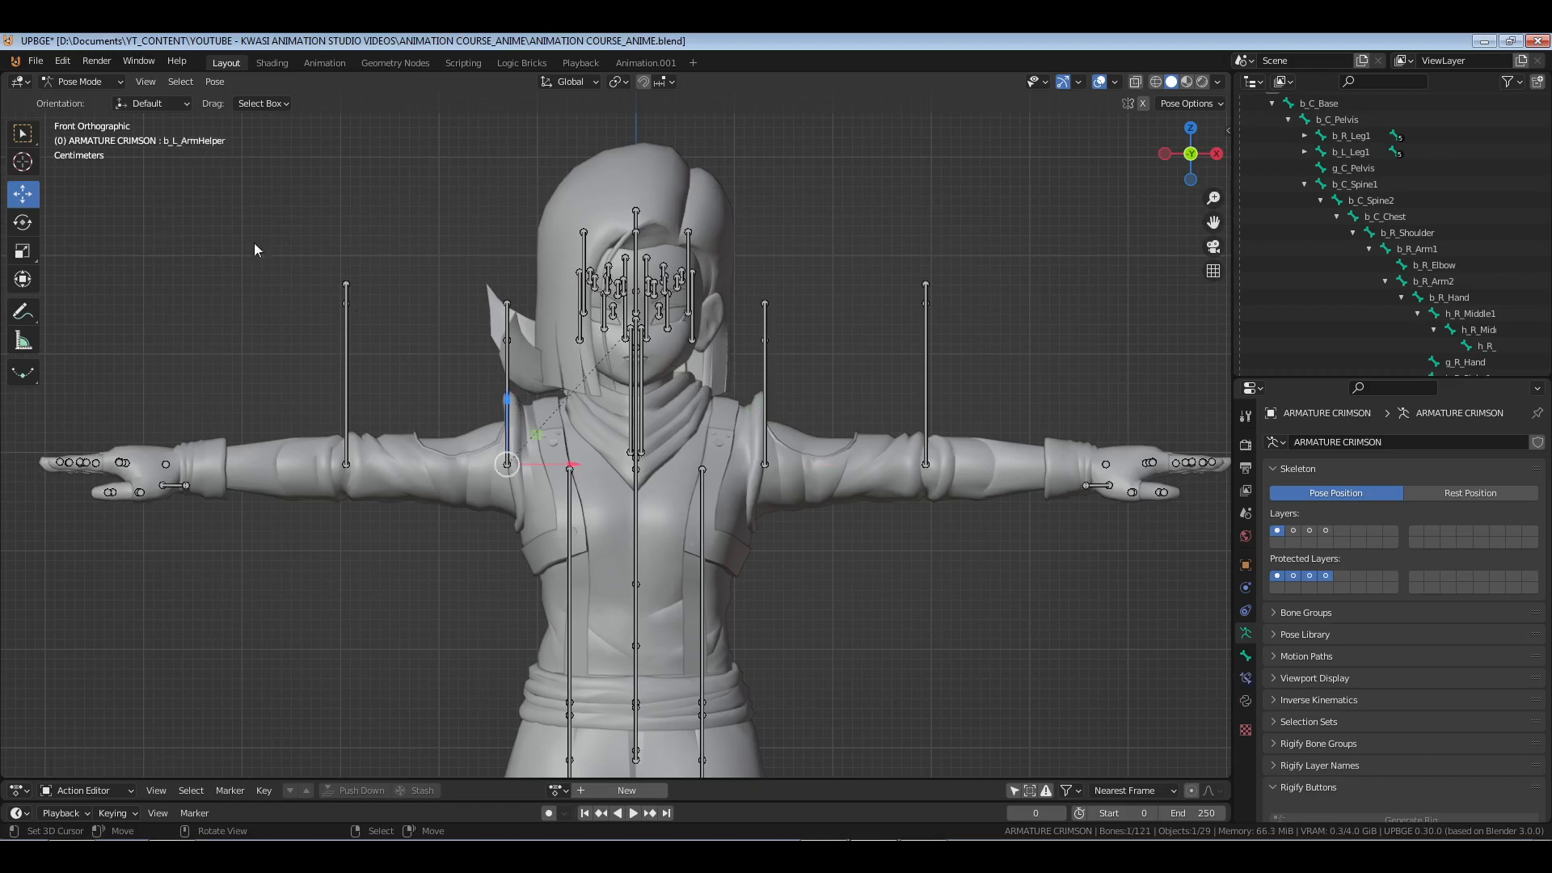
{"action": "key", "text": "h"}
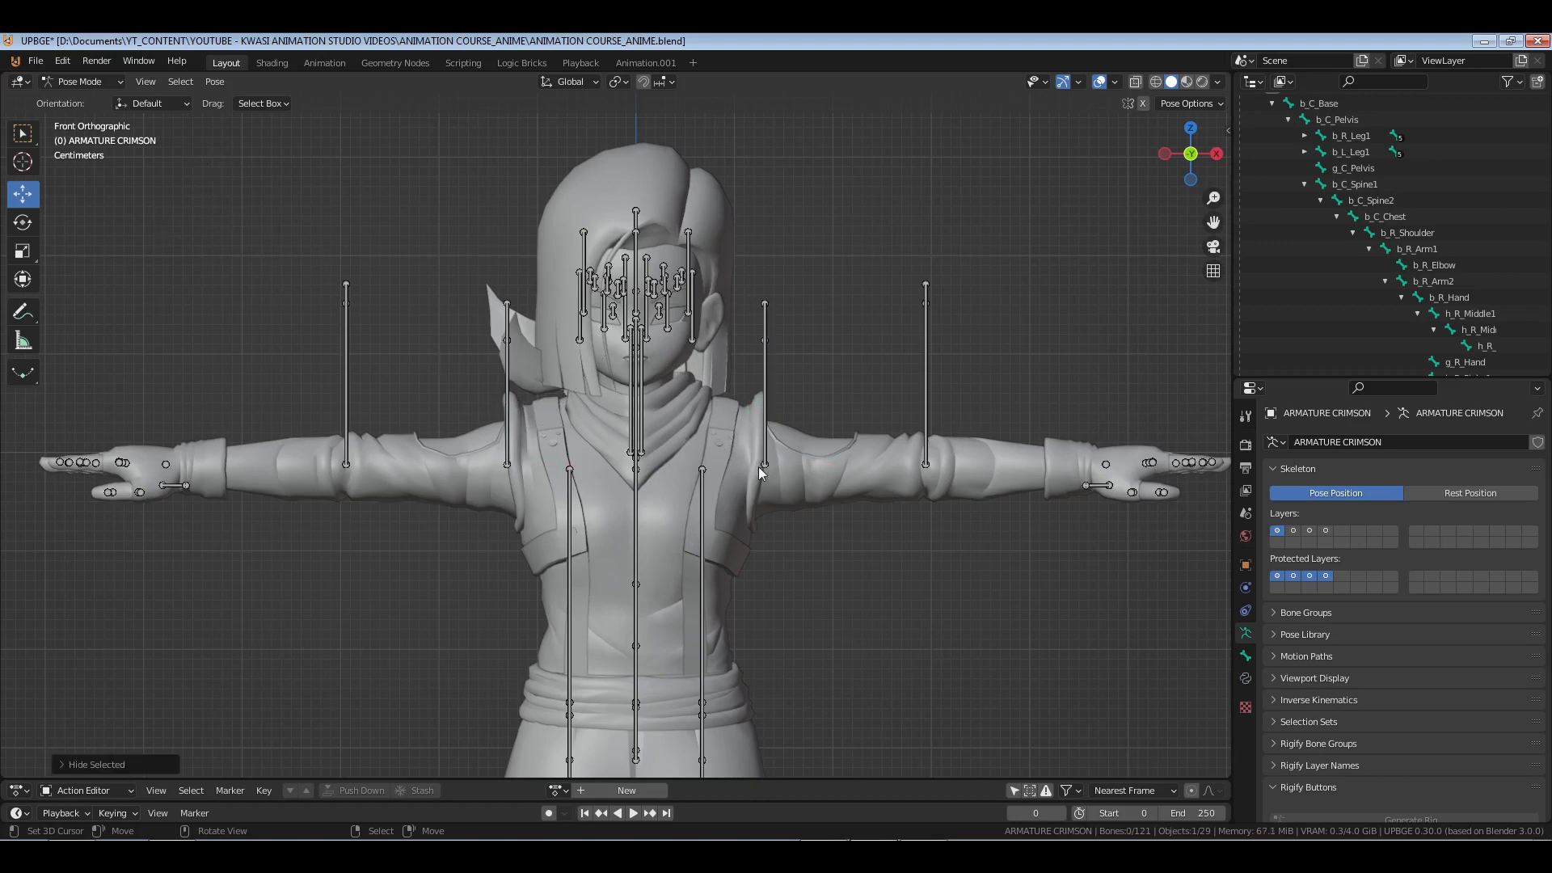
- Try rotating the right upper arm bones downward, cancel the rotation and clear the bone selection
{"action": "left_click", "coordinate": [765, 444]}
{"action": "key", "text": "r"}
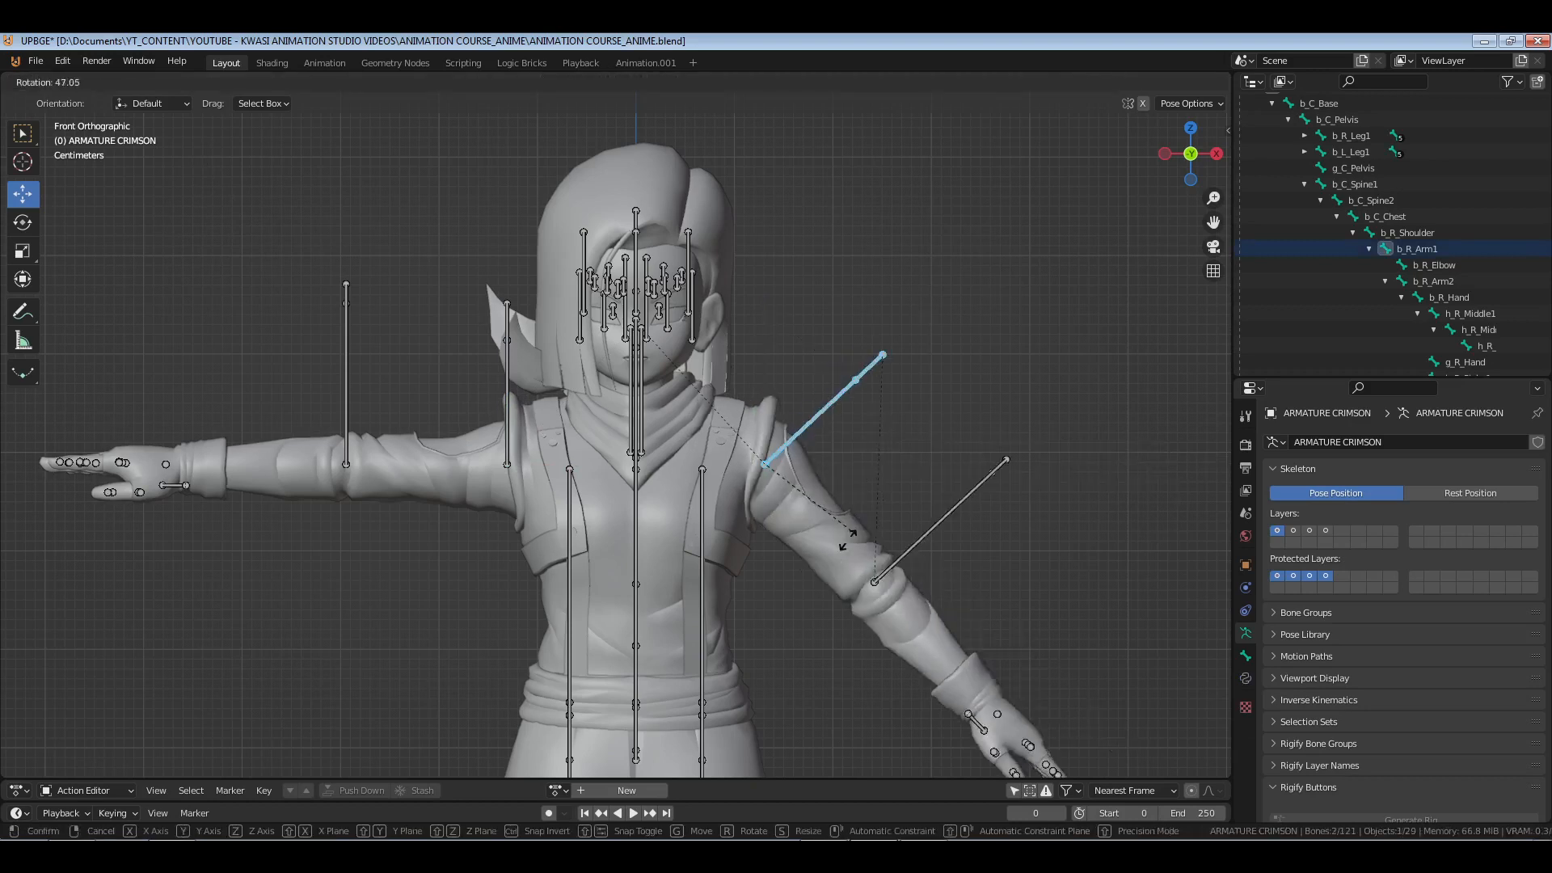
{"action": "right_click", "coordinate": [853, 480]}
{"action": "key", "text": "alt+a"}
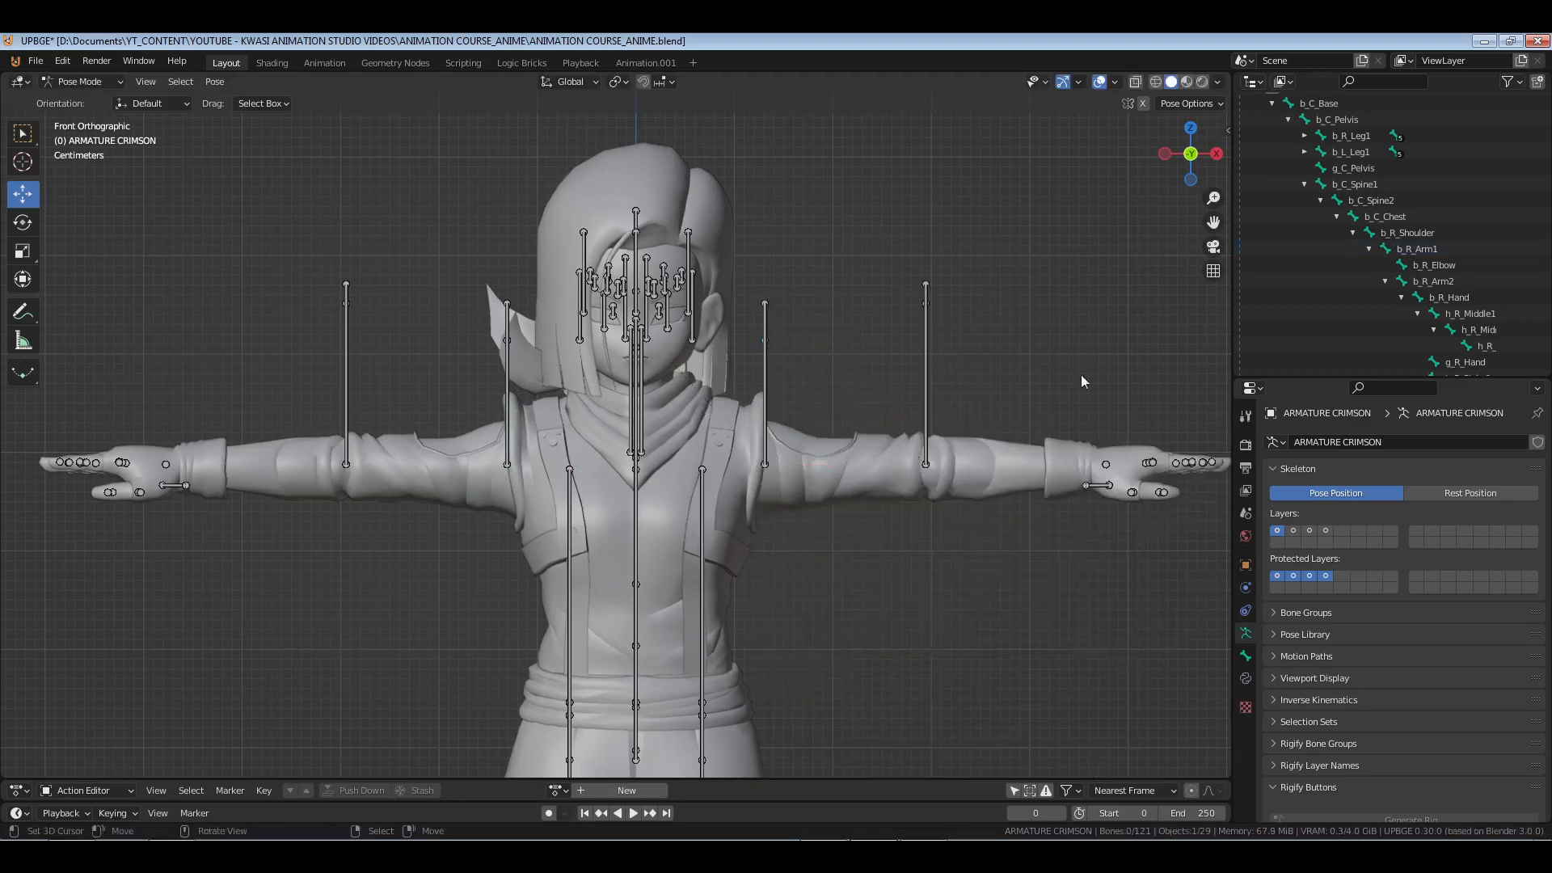
- Collapse the b_R_Shoulder branch in the bone hierarchy and select the two shoulder bones beside the neck
{"action": "left_click", "coordinate": [1355, 233]}
{"action": "middle_click_drag", "start_coordinate": [670, 472], "coordinate": [629, 450]}
{"action": "scroll", "coordinate": [729, 454], "scroll_direction": "down", "scroll_amount": 3}
{"action": "scroll", "coordinate": [753, 451], "scroll_direction": "up", "scroll_amount": 3}
{"action": "left_click", "coordinate": [604, 414]}
{"action": "left_click", "coordinate": [587, 414], "text": "shift"}
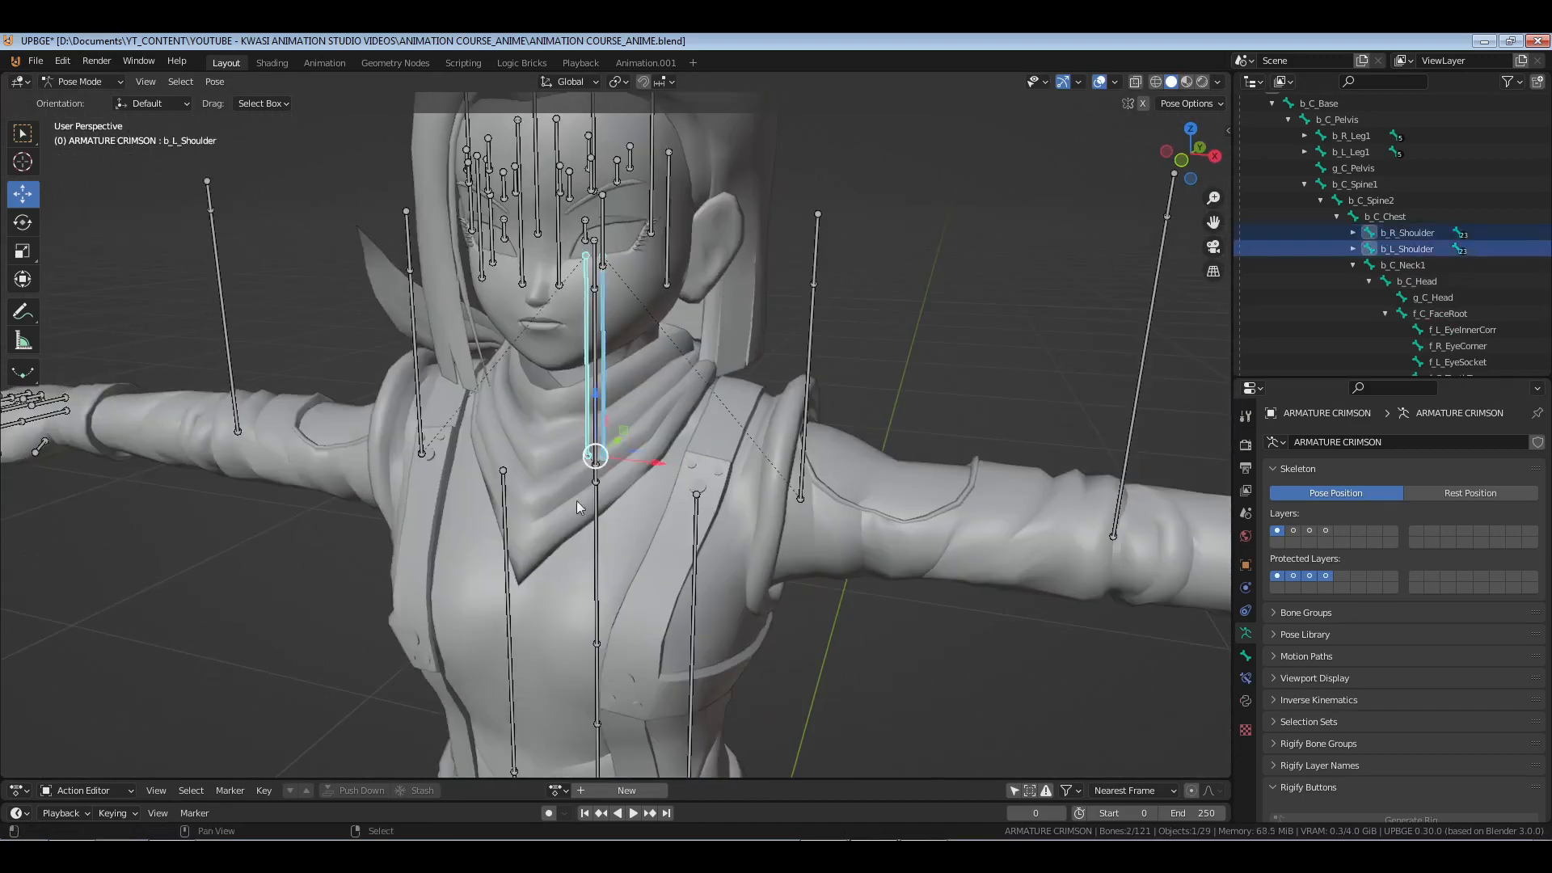
- Check the b_C_Neck1 bone, delete the g_C_Head bone from the armature in Edit Mode and return to Pose Mode
{"action": "middle_click_drag", "start_coordinate": [575, 502], "coordinate": [608, 390]}
{"action": "left_click", "coordinate": [614, 390]}
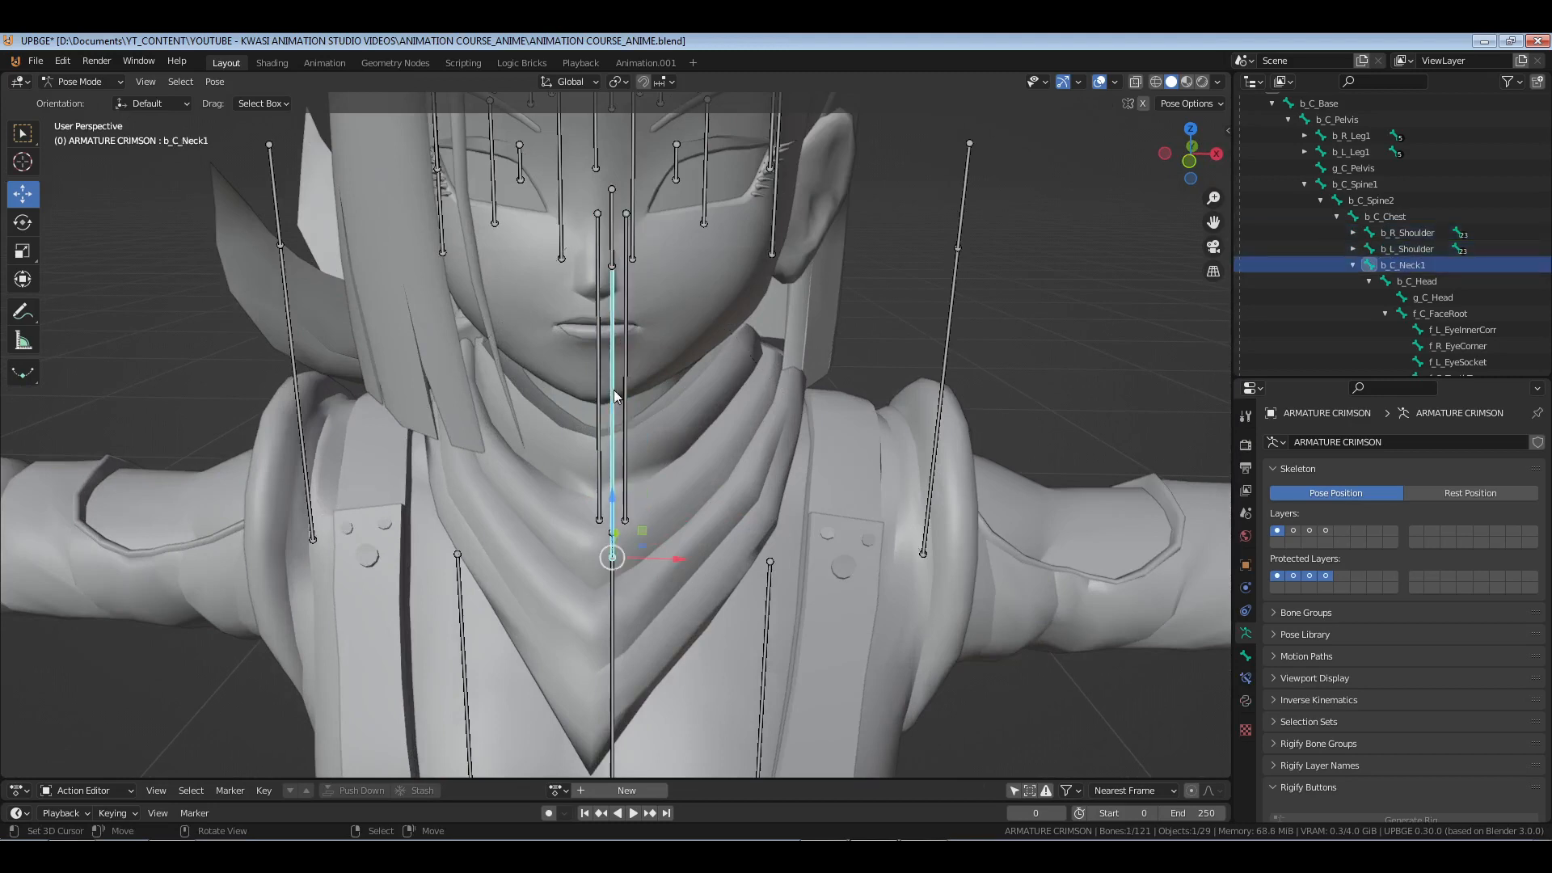
{"action": "left_click", "coordinate": [613, 203]}
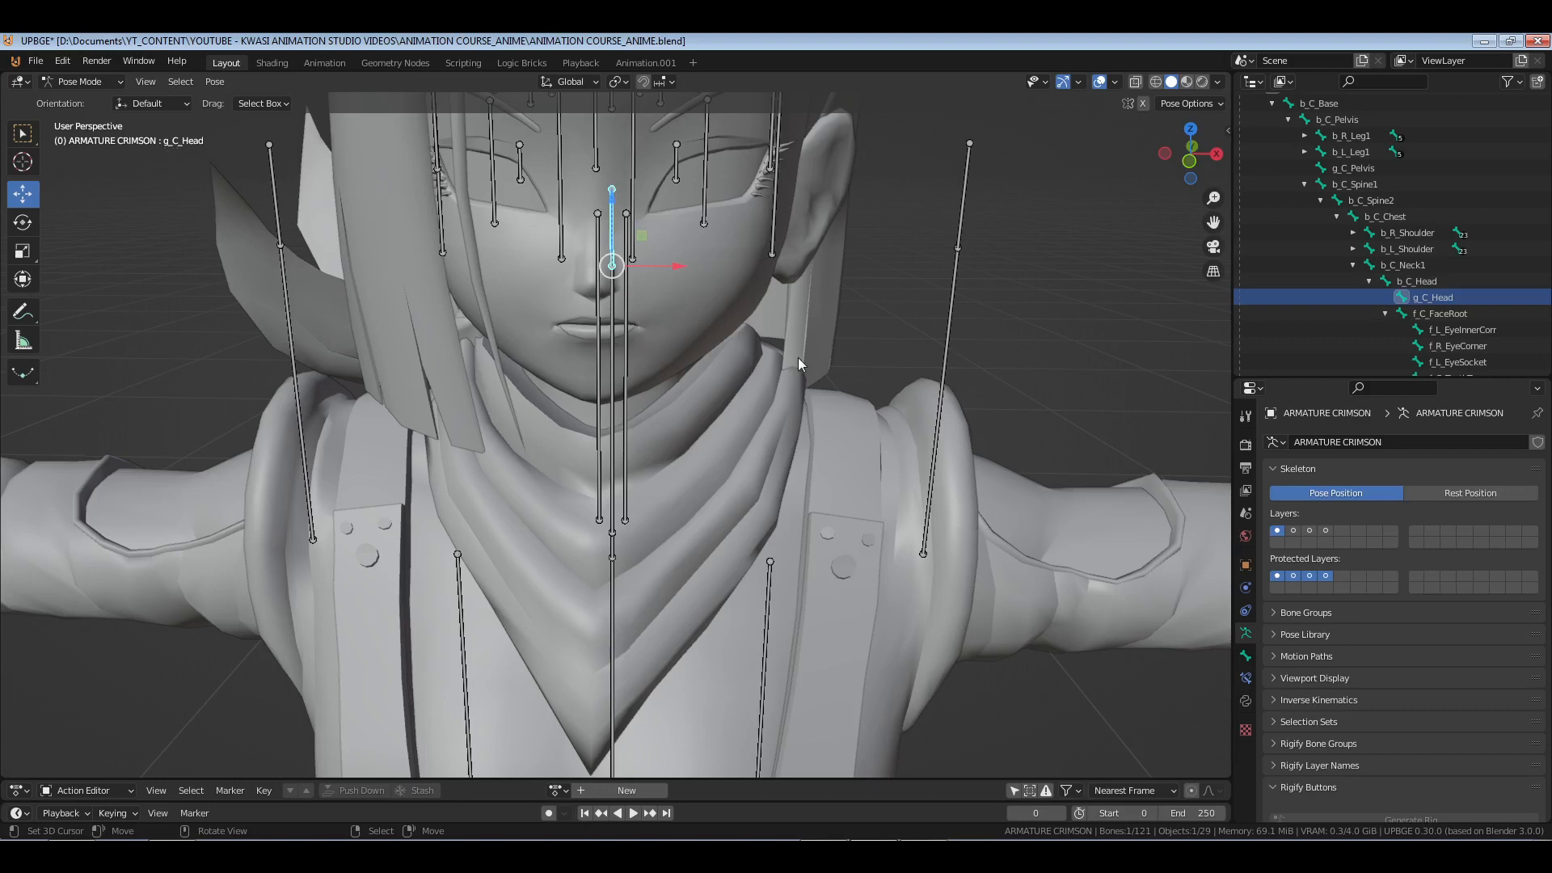
{"action": "key", "text": "Tab"}
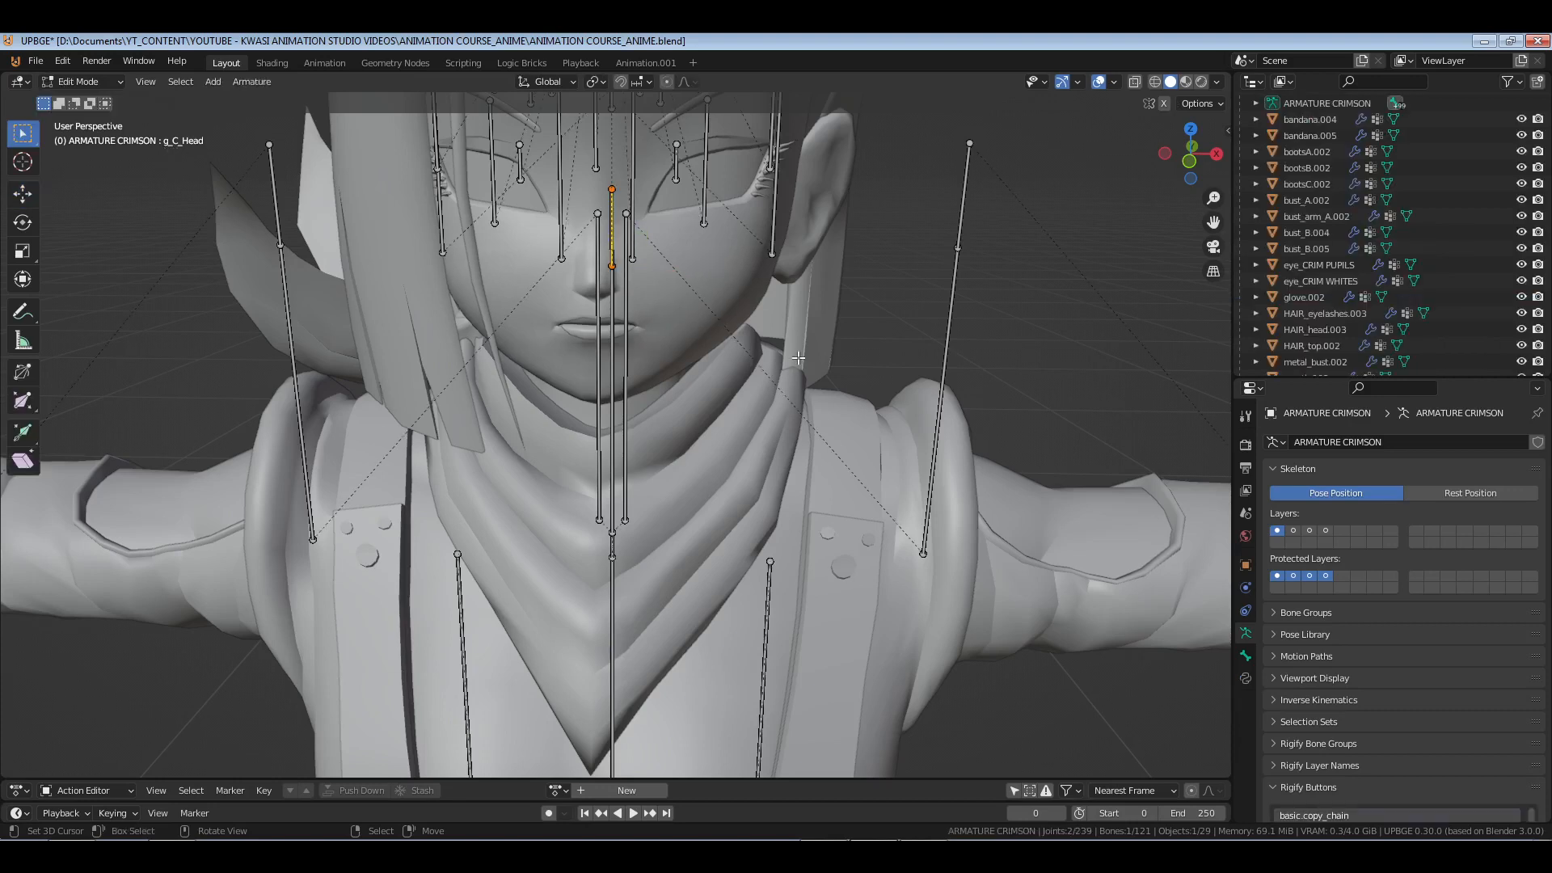
{"action": "key", "text": "x"}
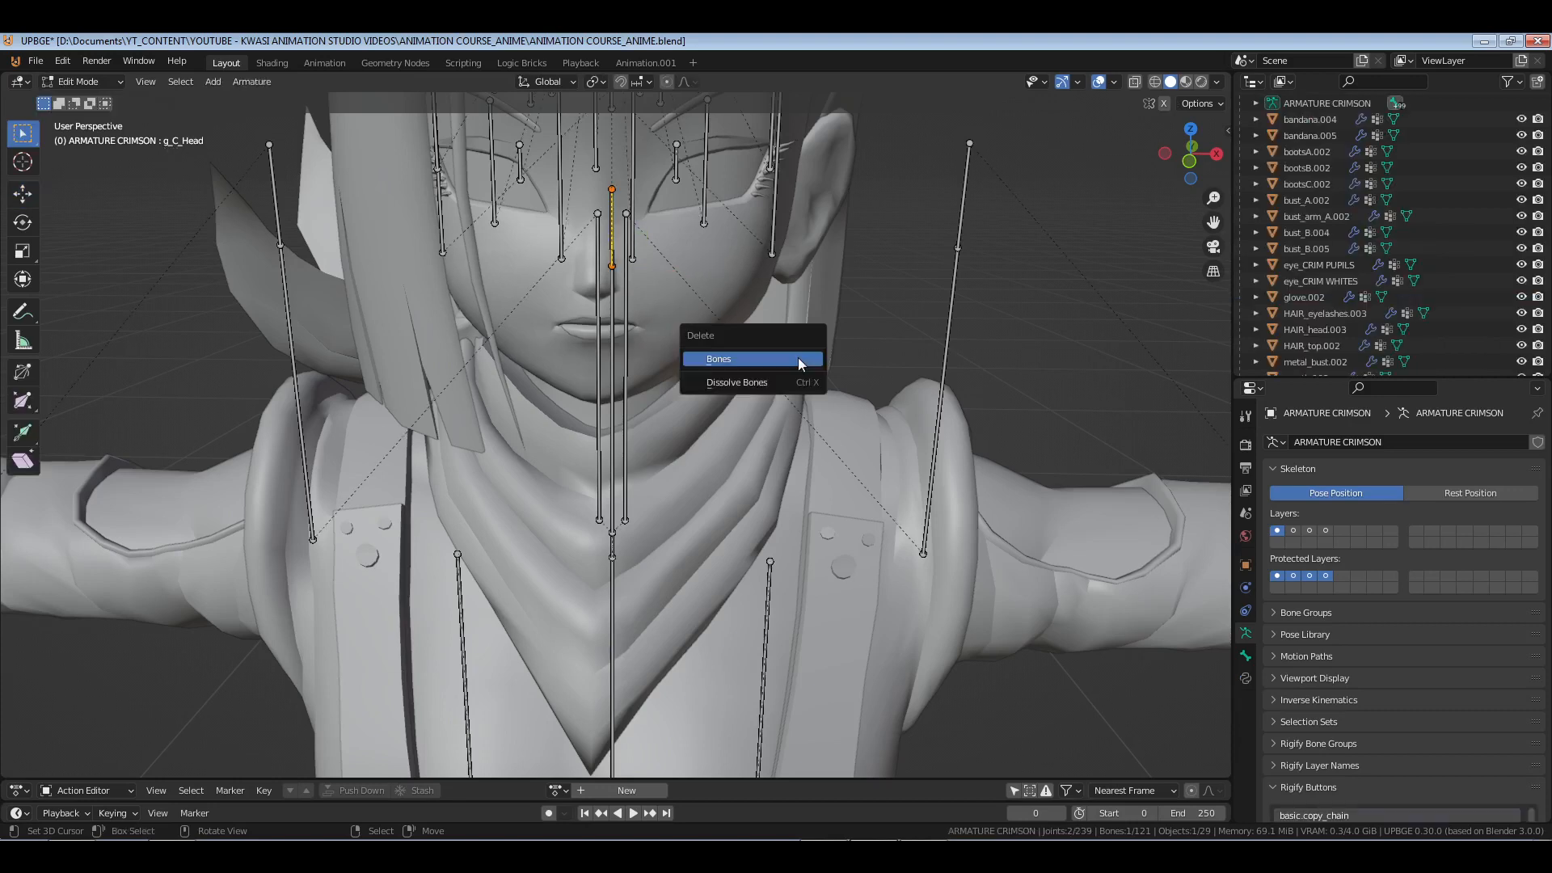
{"action": "left_click", "coordinate": [798, 357]}
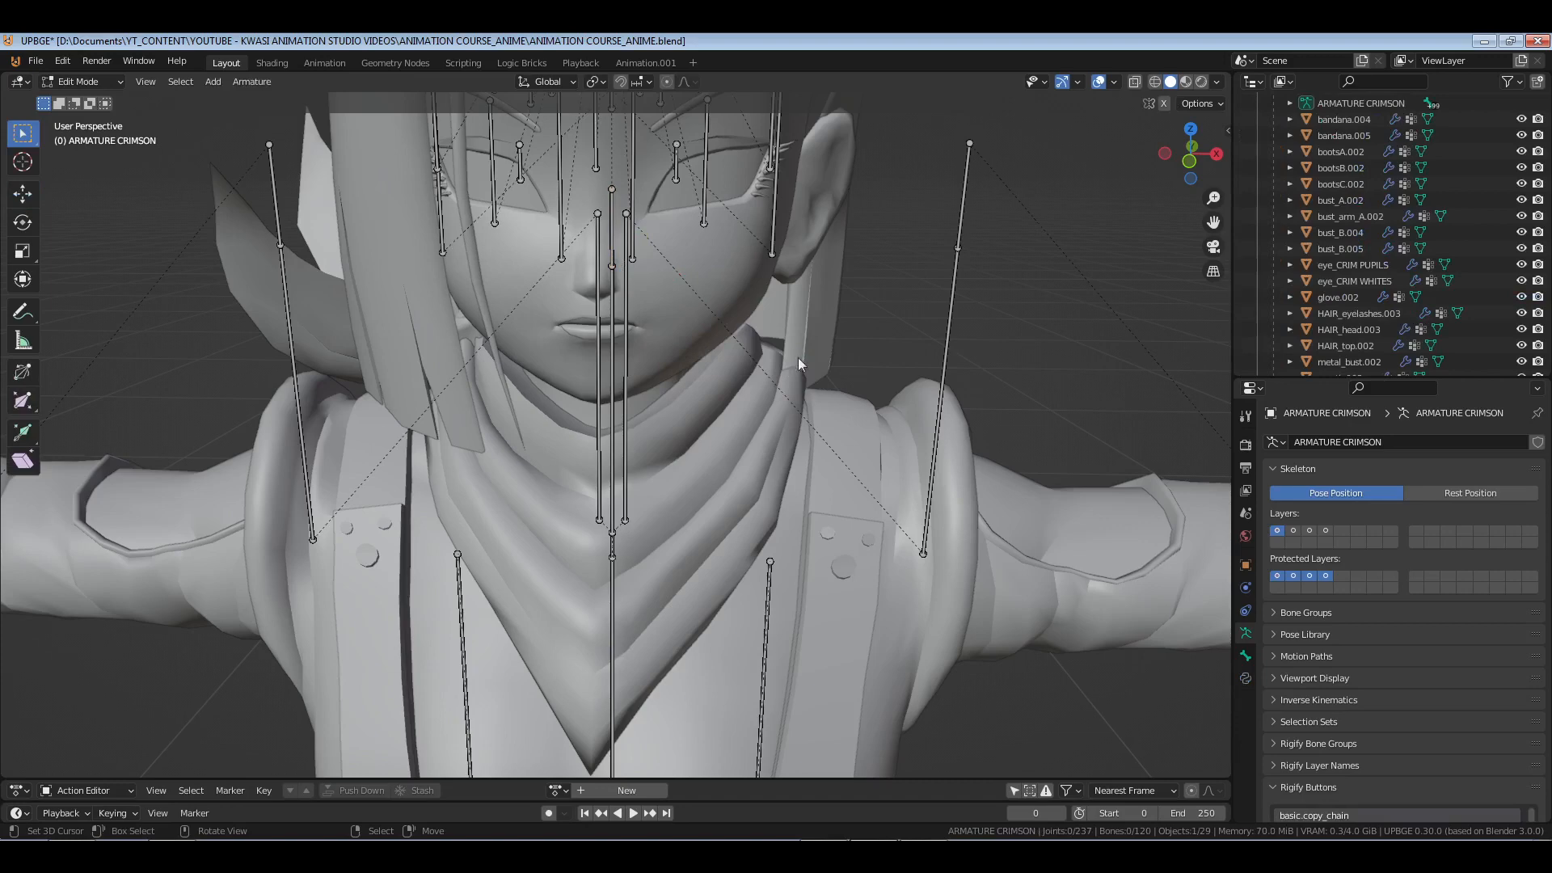
{"action": "key", "text": "Tab"}
- Try rotating the b_C_Head bone freely and return it to its original pose
{"action": "left_click", "coordinate": [615, 200]}
{"action": "middle_click_drag", "start_coordinate": [697, 381], "coordinate": [694, 382]}
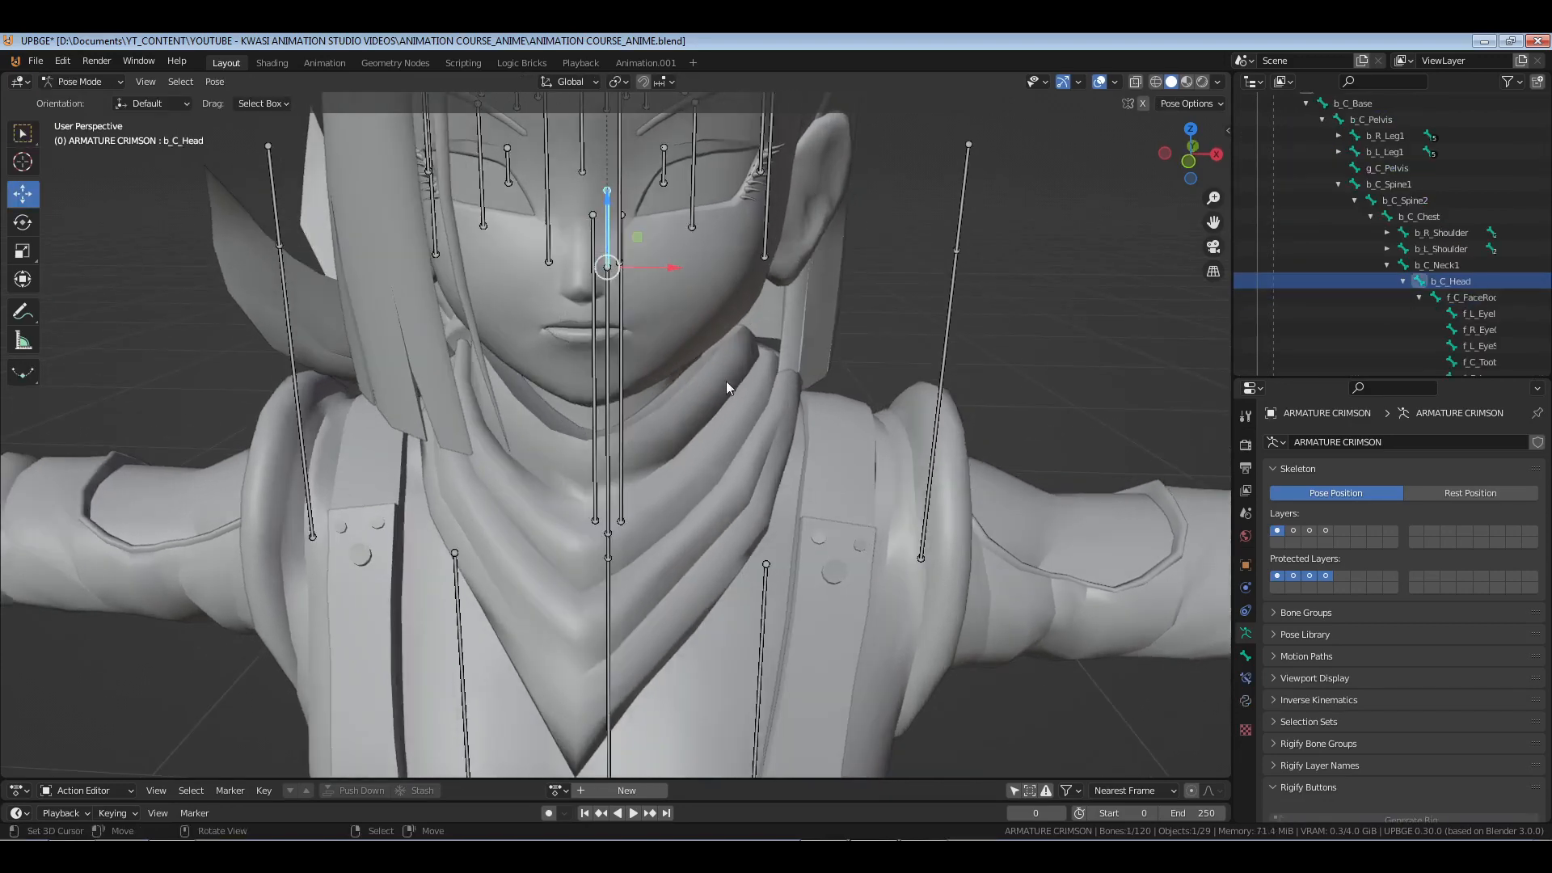
{"action": "key", "text": "r"}
{"action": "key", "text": "r"}
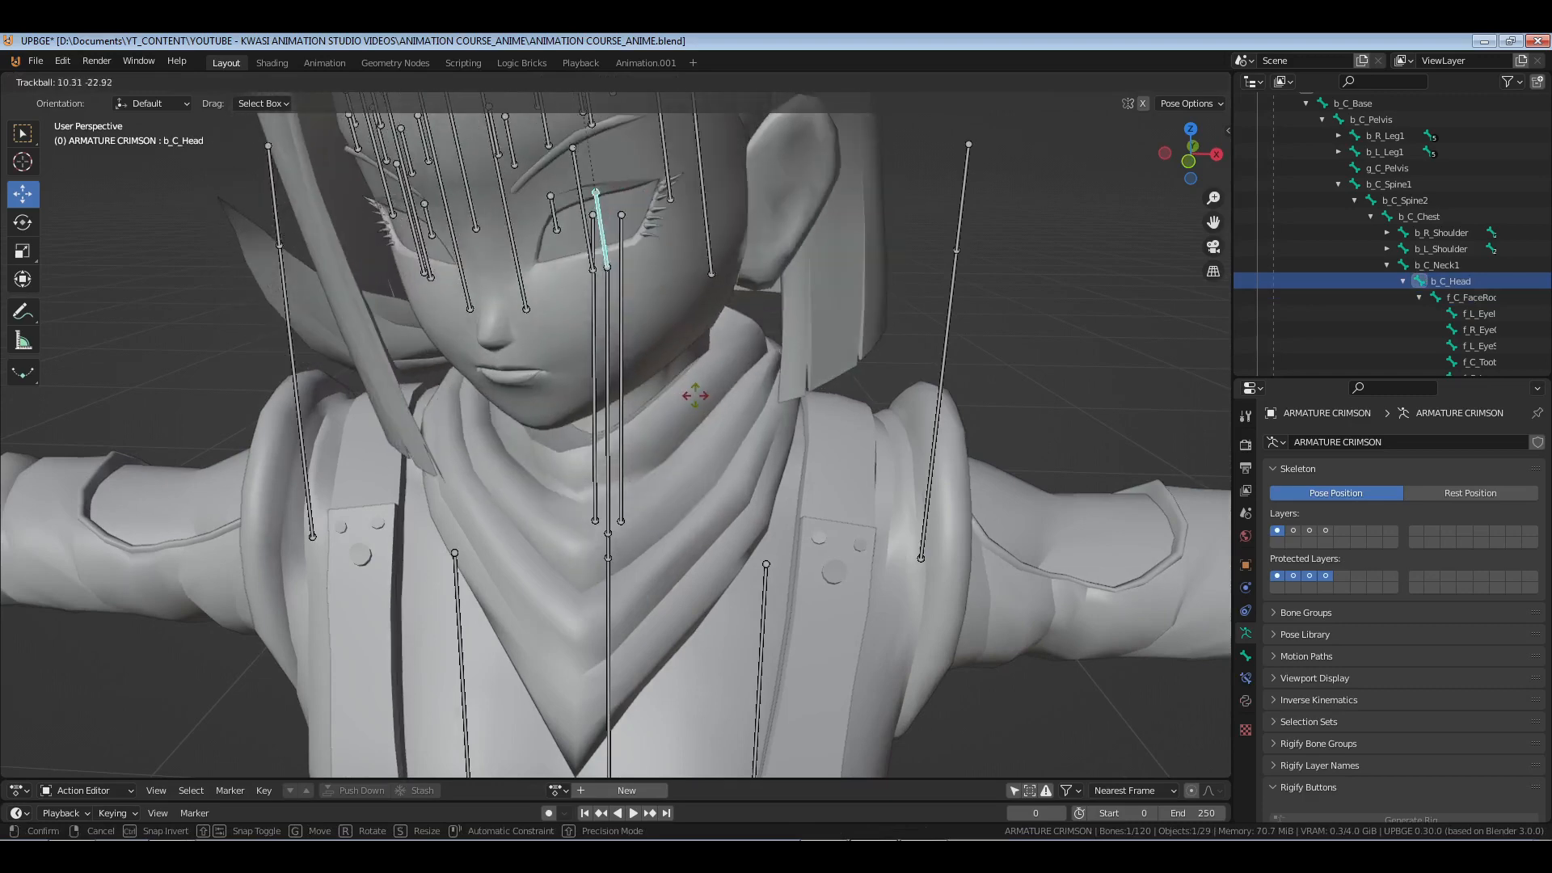
{"action": "left_click", "coordinate": [614, 356]}
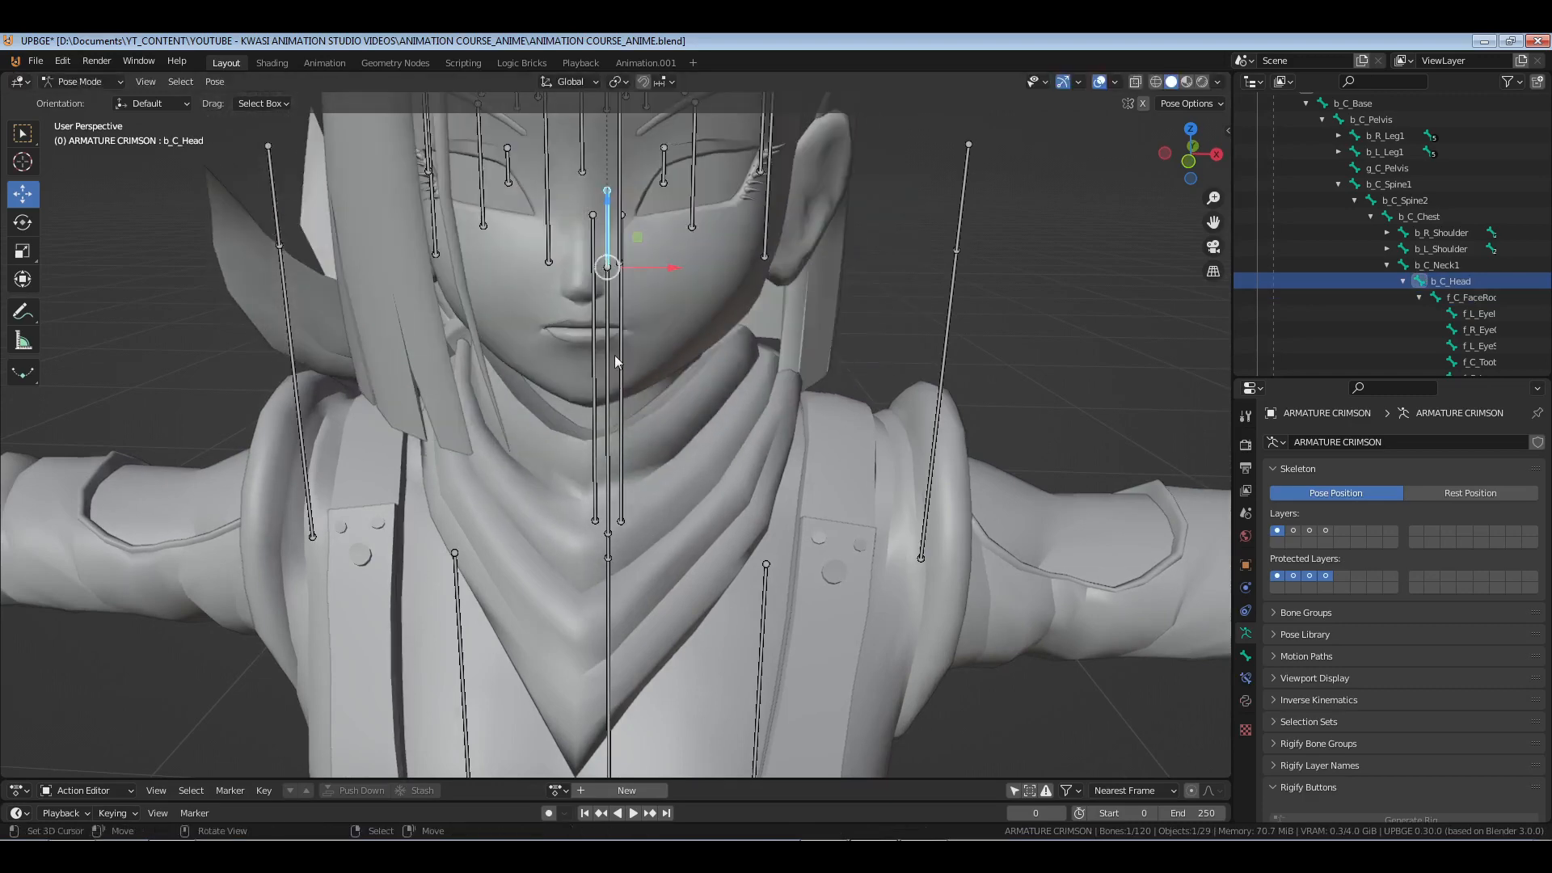
- Try rotating the b_C_Neck1 bone freely, cancel the rotation and clear the bone selection
{"action": "left_click", "coordinate": [609, 351]}
{"action": "key", "text": "r"}
{"action": "key", "text": "r"}
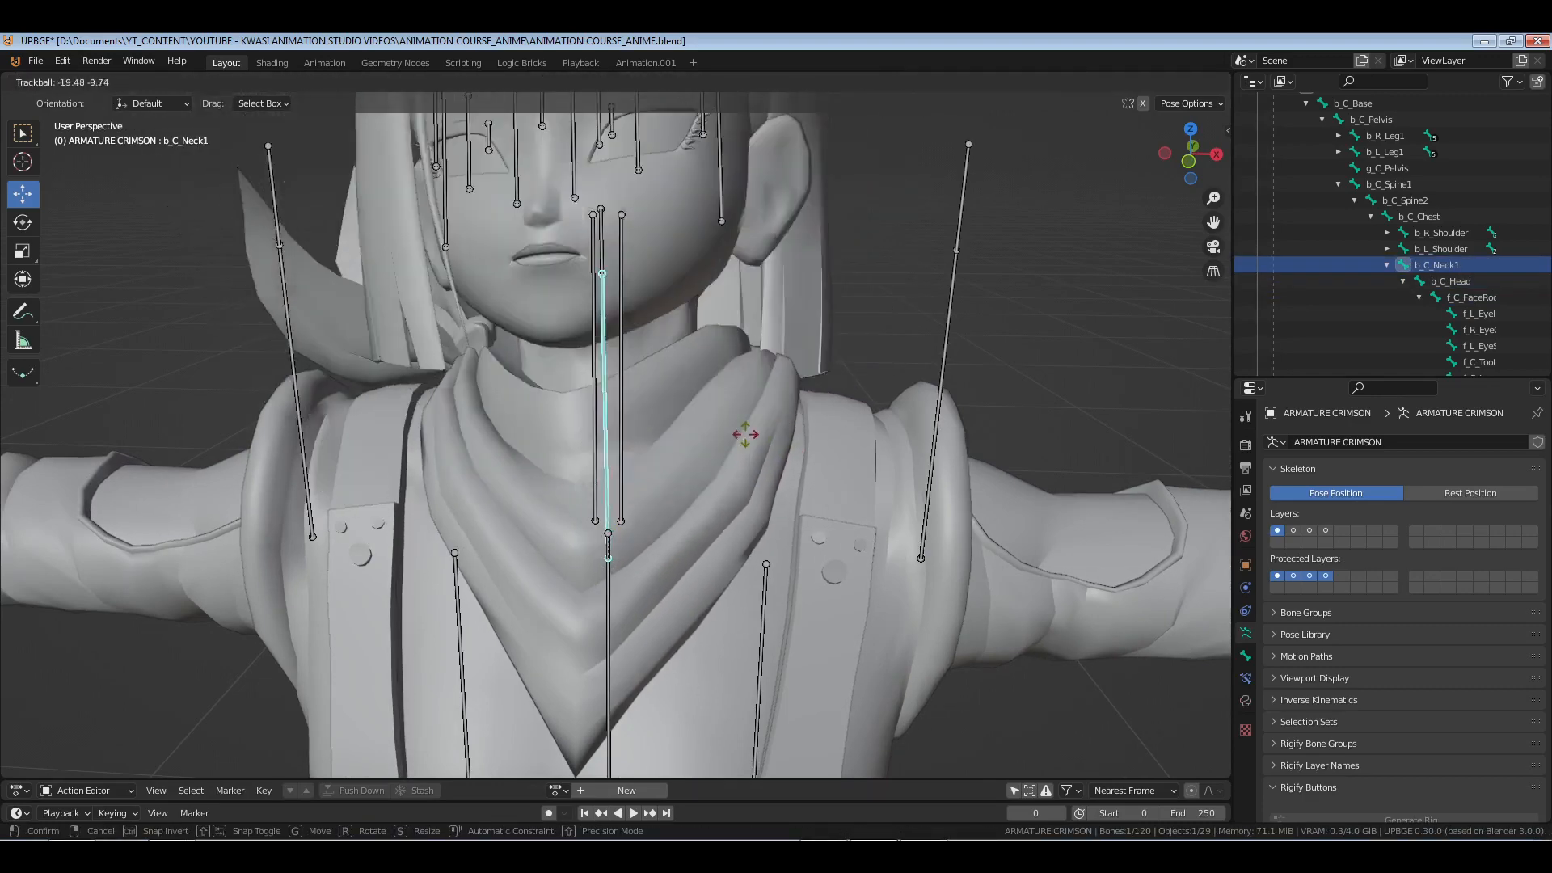
{"action": "right_click", "coordinate": [746, 434]}
{"action": "key", "text": "alt+a"}
- Switch the armature to Object Mode and display its bones as Octahedral
{"action": "scroll", "coordinate": [745, 433], "scroll_direction": "down", "scroll_amount": 5}
{"action": "key", "text": "ctrl+Tab"}
{"action": "middle_click_drag", "start_coordinate": [749, 503], "coordinate": [724, 380], "text": "shift"}
{"action": "middle_click_drag", "start_coordinate": [704, 412], "coordinate": [680, 453]}
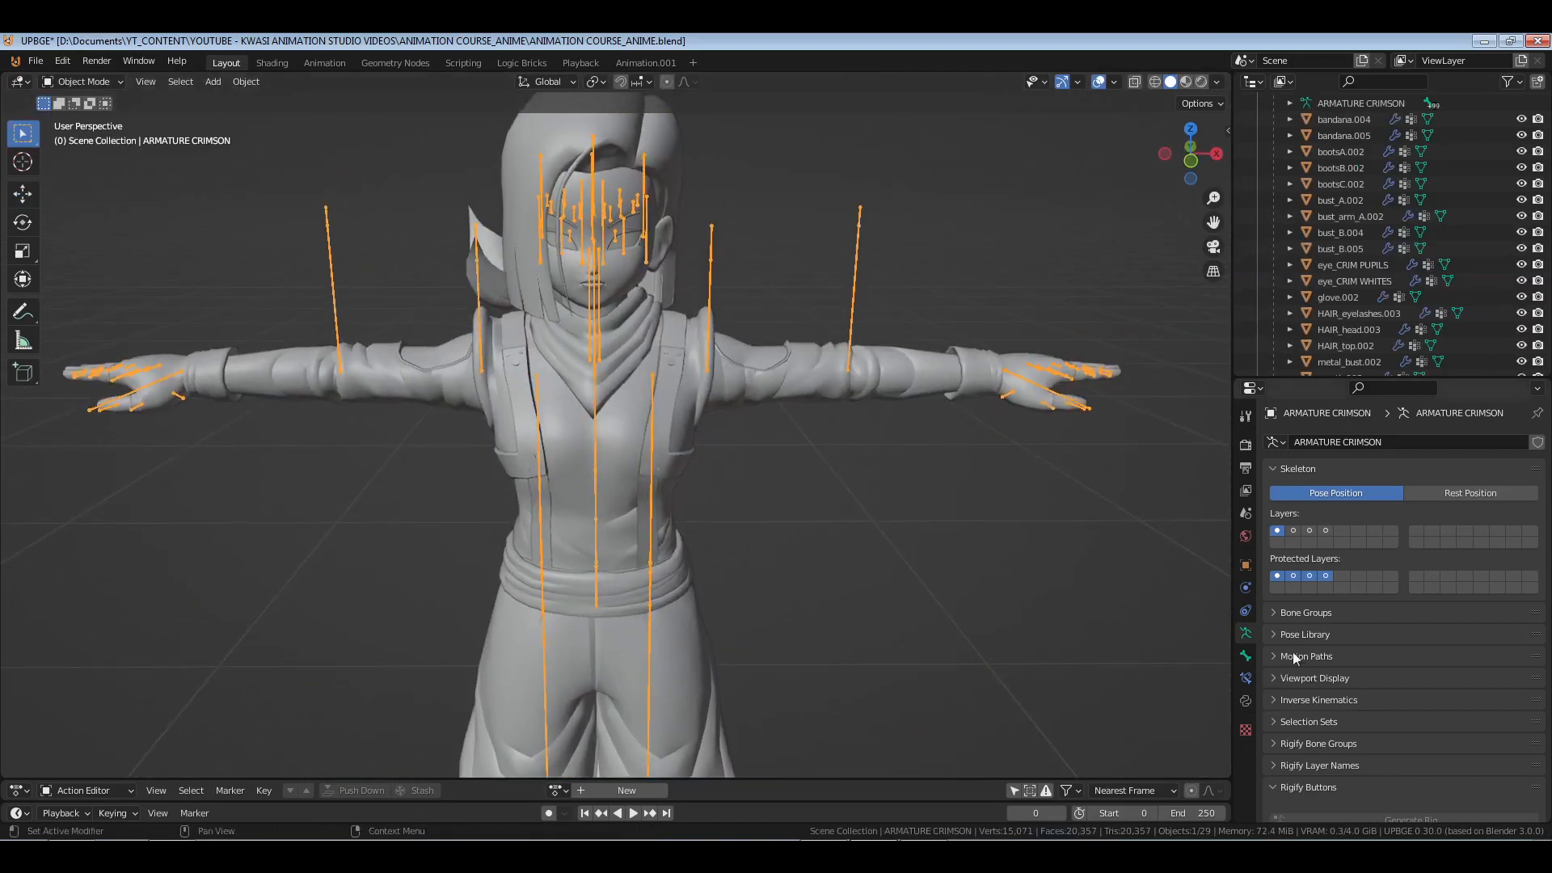
{"action": "left_click", "coordinate": [1298, 677]}
{"action": "left_click", "coordinate": [1402, 700]}
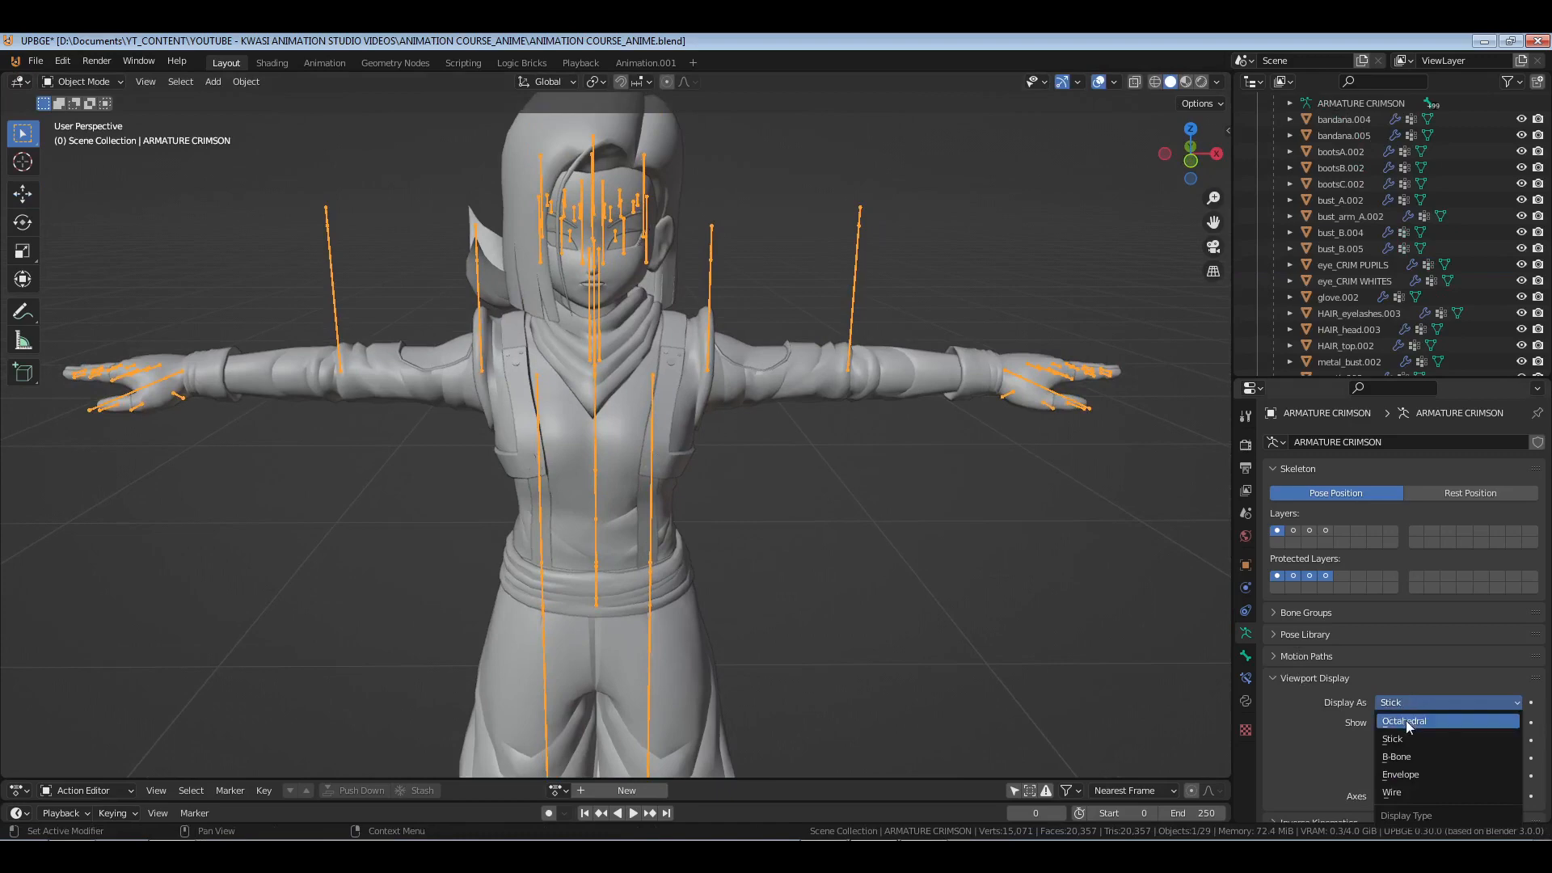
{"action": "left_click", "coordinate": [1405, 718]}
{"action": "scroll", "coordinate": [755, 463], "scroll_direction": "down", "scroll_amount": 4}
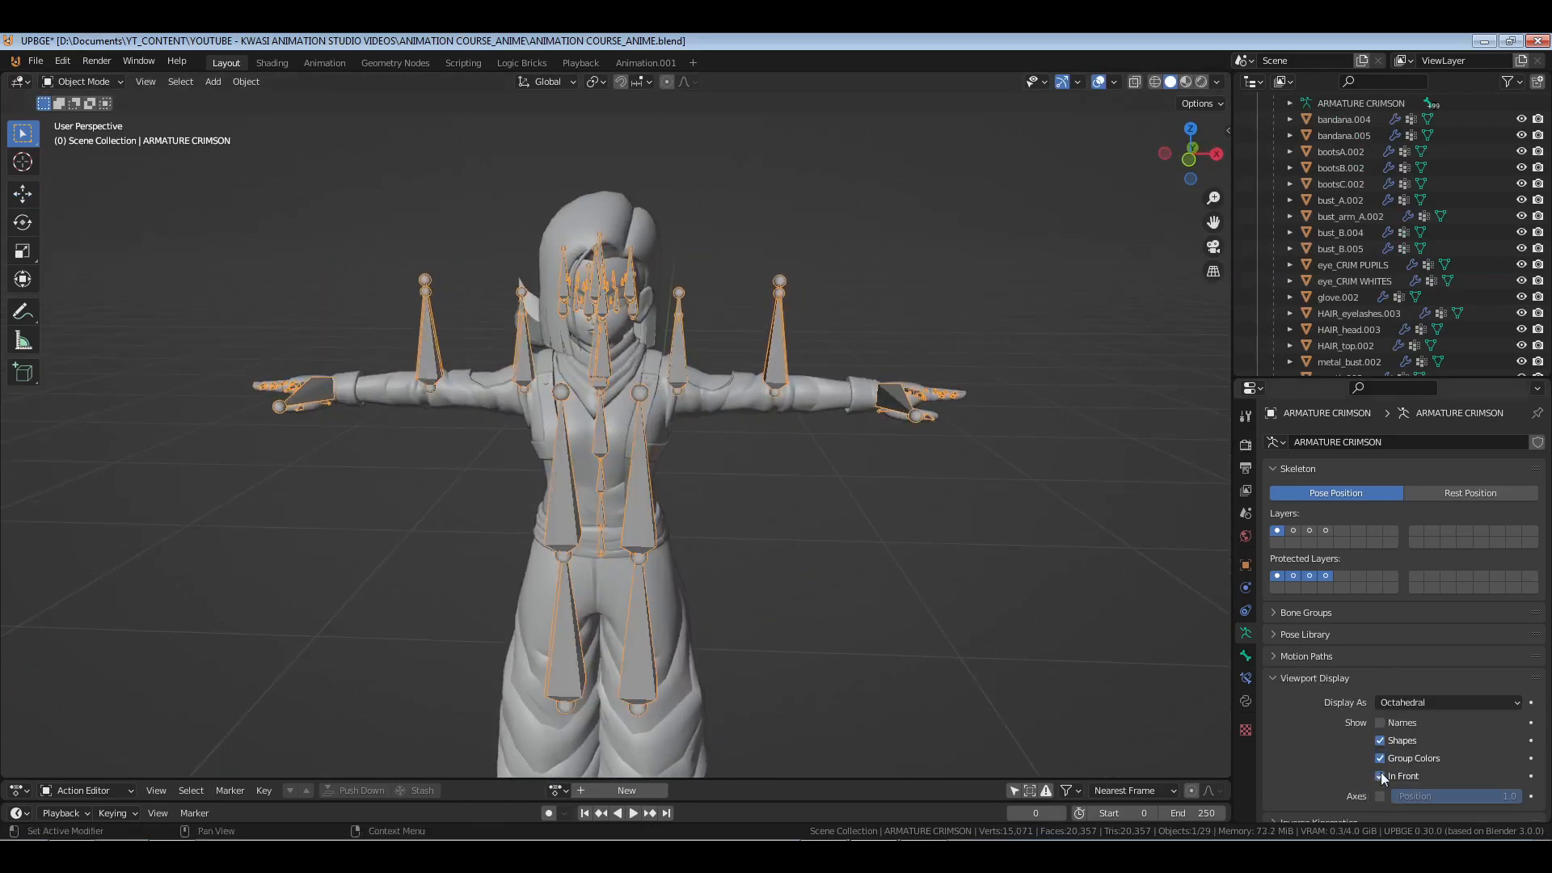
- Compare the Stick and Wire bone displays, set the armature to Stick and deselect it
{"action": "left_click", "coordinate": [1420, 703]}
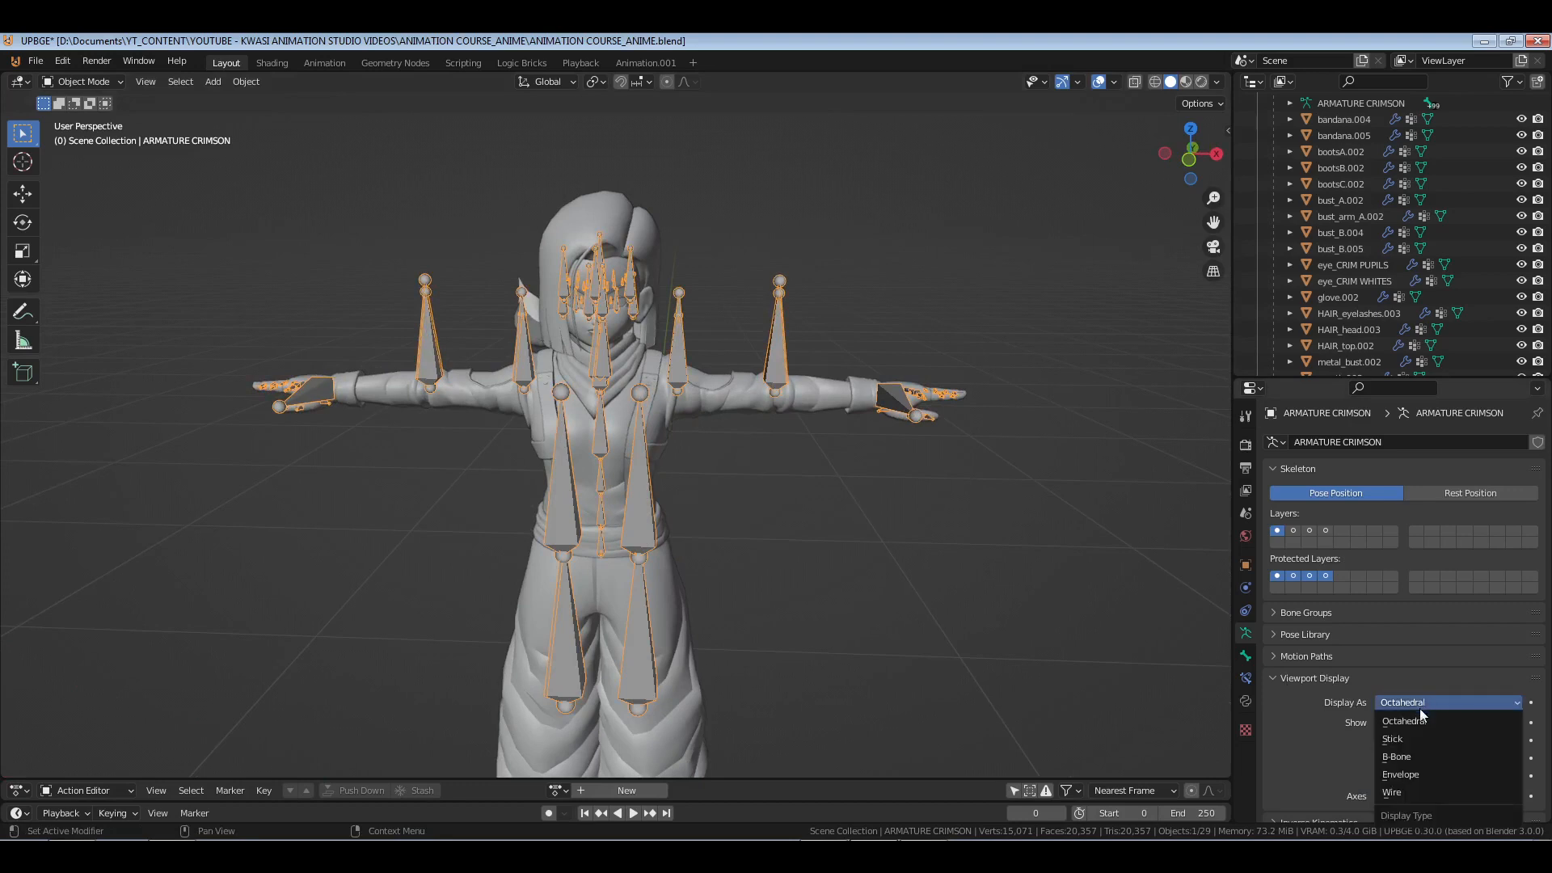
{"action": "left_click", "coordinate": [1419, 739]}
{"action": "left_click", "coordinate": [1419, 705]}
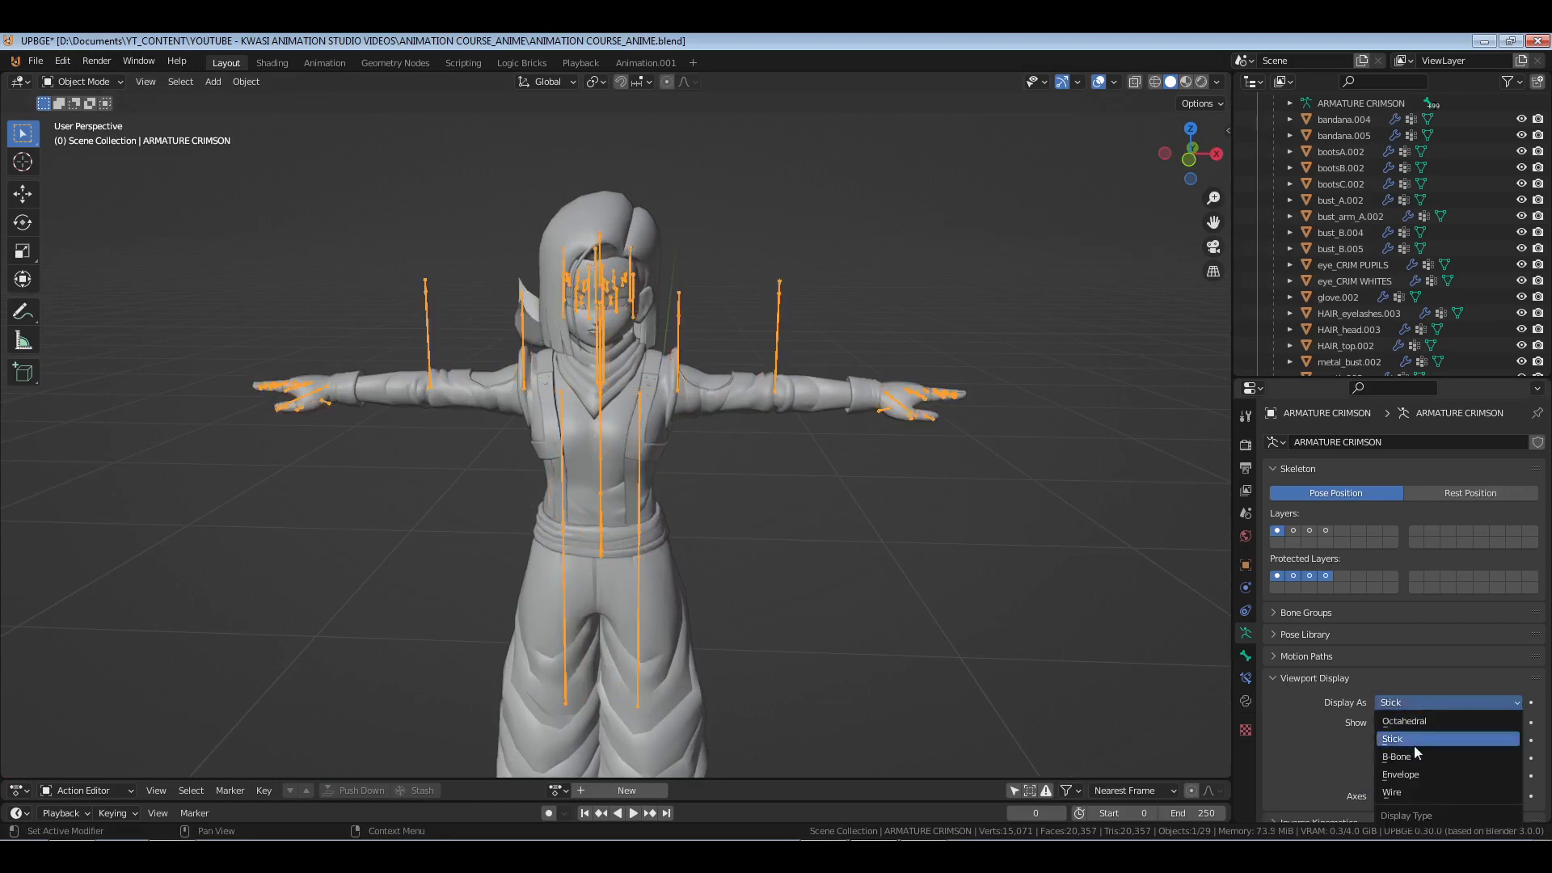
{"action": "left_click", "coordinate": [1408, 791]}
{"action": "left_click", "coordinate": [1424, 694]}
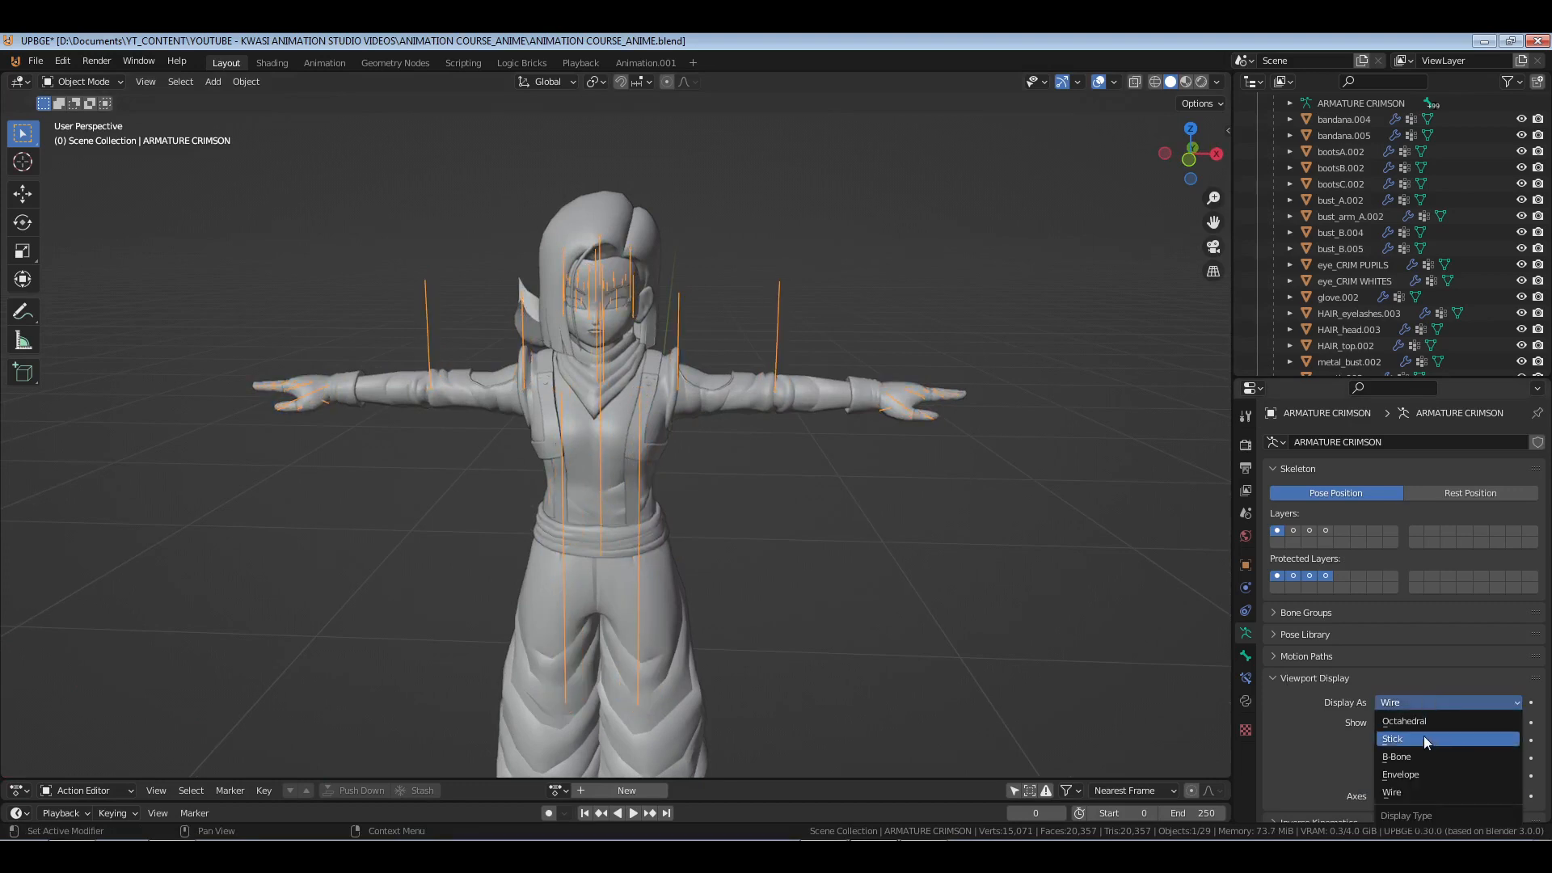
{"action": "left_click", "coordinate": [1423, 737]}
{"action": "scroll", "coordinate": [800, 420], "scroll_direction": "up", "scroll_amount": 3}
{"action": "key", "text": "alt+a"}
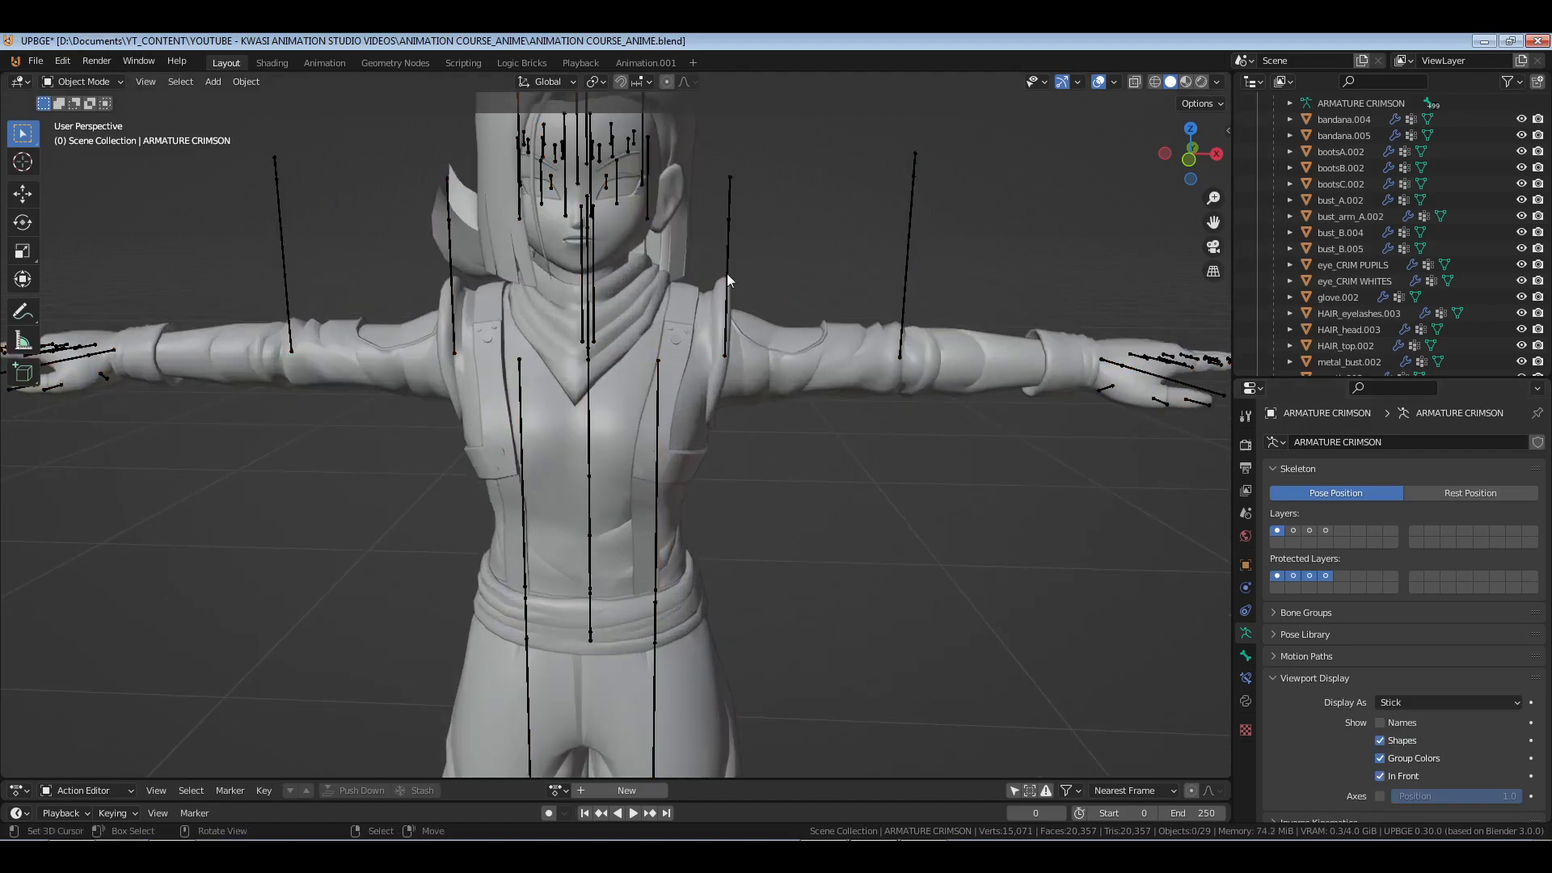
- Select the armature, toggle between Object Mode and Pose Mode and finish in Pose Mode
{"action": "left_click", "coordinate": [723, 247]}
{"action": "key", "text": "ctrl+Tab"}
{"action": "key", "text": "ctrl+Tab"}
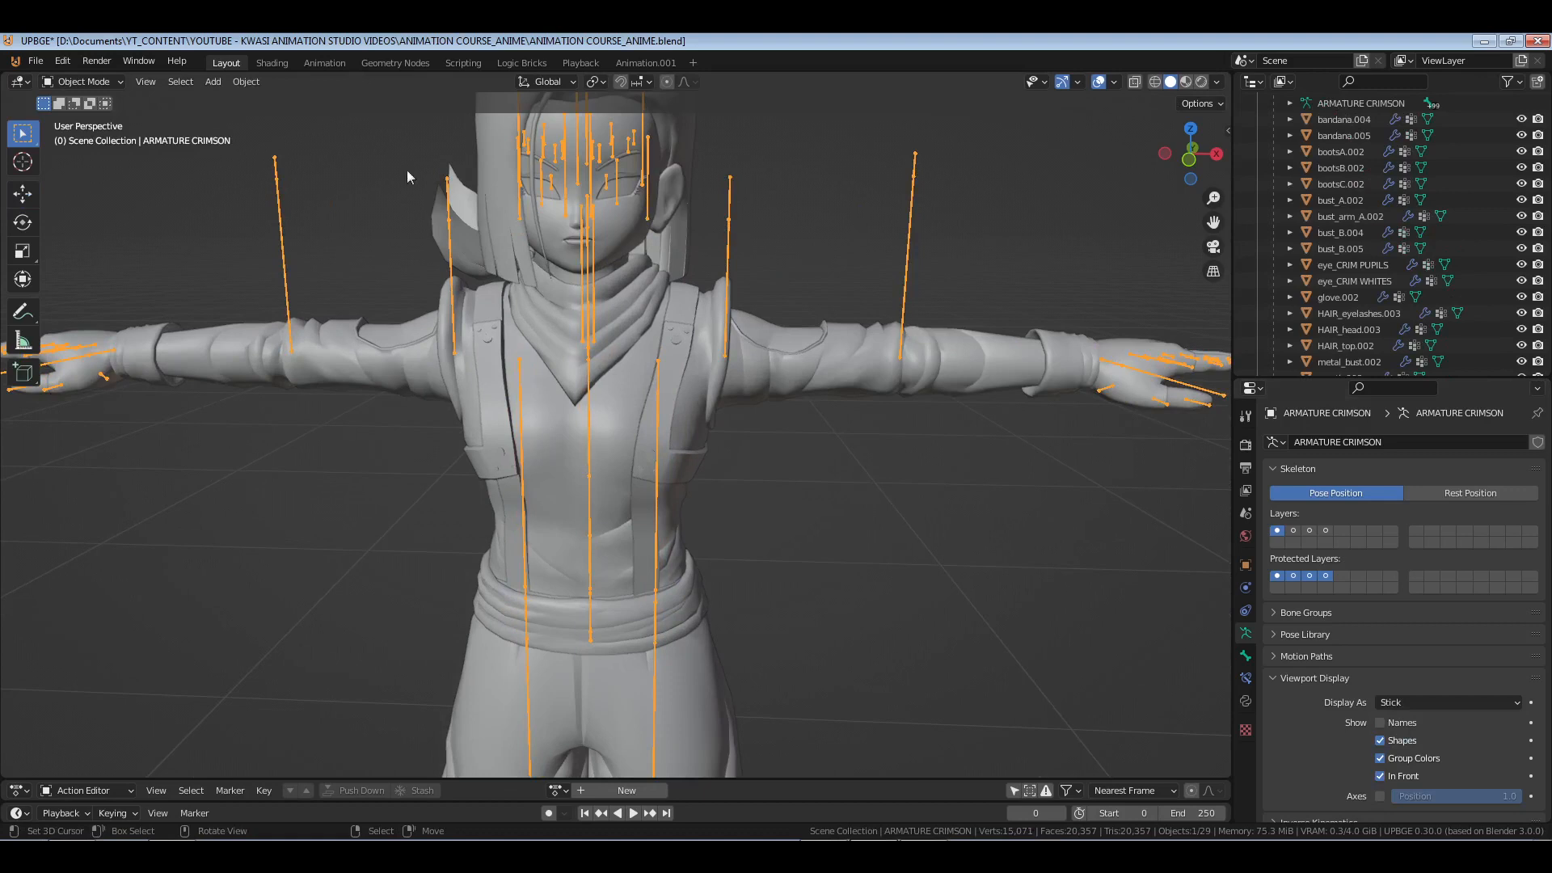
{"action": "left_click", "coordinate": [80, 81]}
{"action": "key", "text": "ctrl+Tab"}
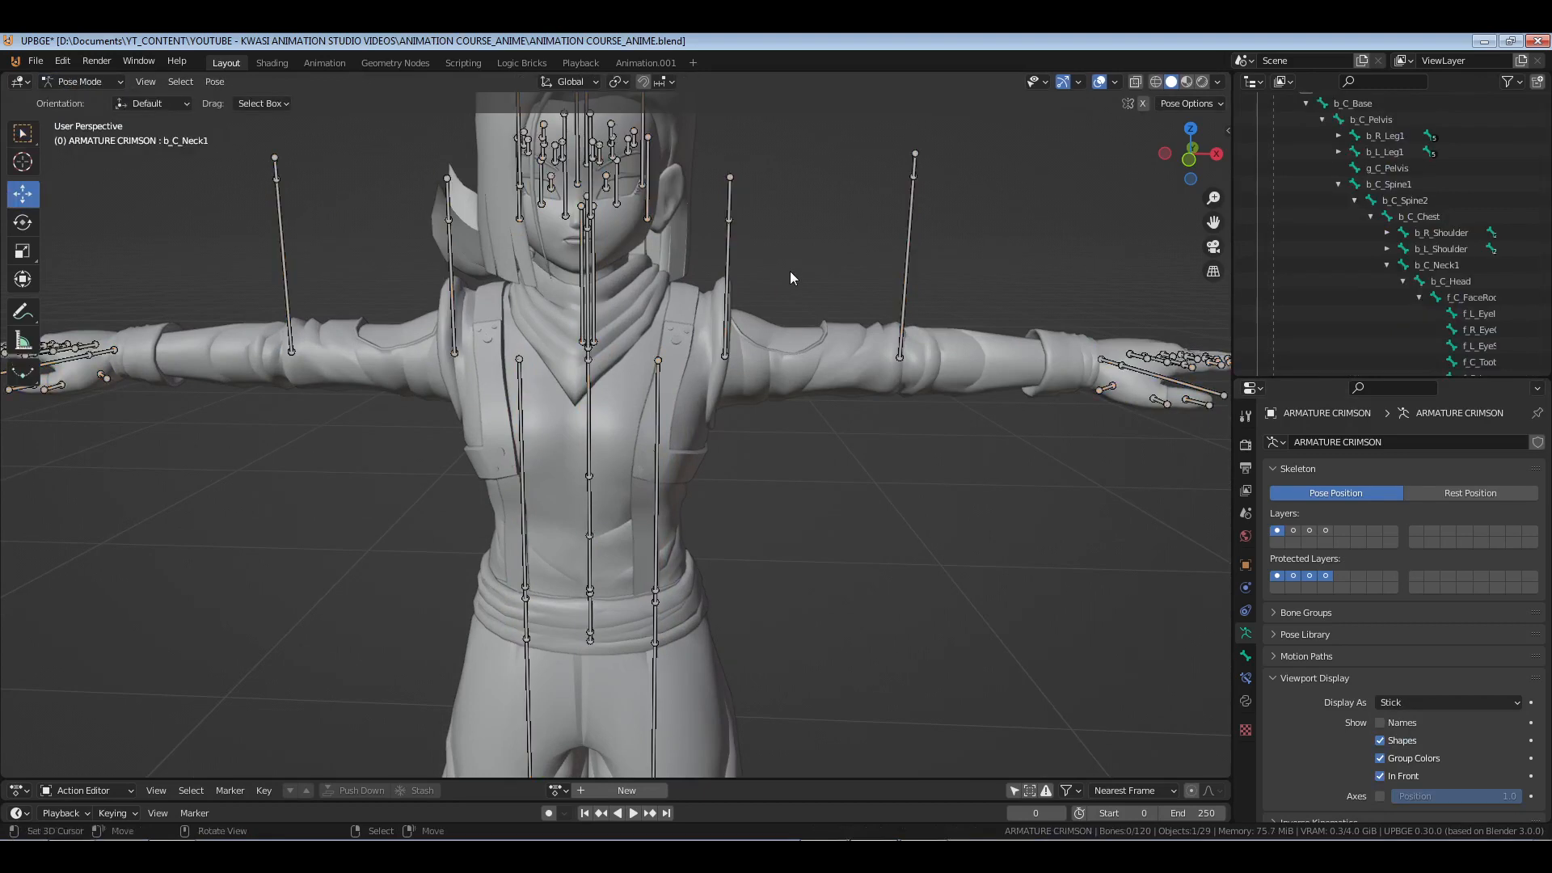
- Select the upper arm bones of the b_R_Shoulder branch and rotate that arm down diagonally beside the body
{"action": "middle_click_drag", "start_coordinate": [790, 272], "coordinate": [787, 367], "text": "shift"}
{"action": "scroll", "coordinate": [750, 463], "scroll_direction": "down", "scroll_amount": 7}
{"action": "middle_click_drag", "start_coordinate": [750, 462], "coordinate": [803, 404], "text": "shift"}
{"action": "scroll", "coordinate": [698, 448], "scroll_direction": "up", "scroll_amount": 3}
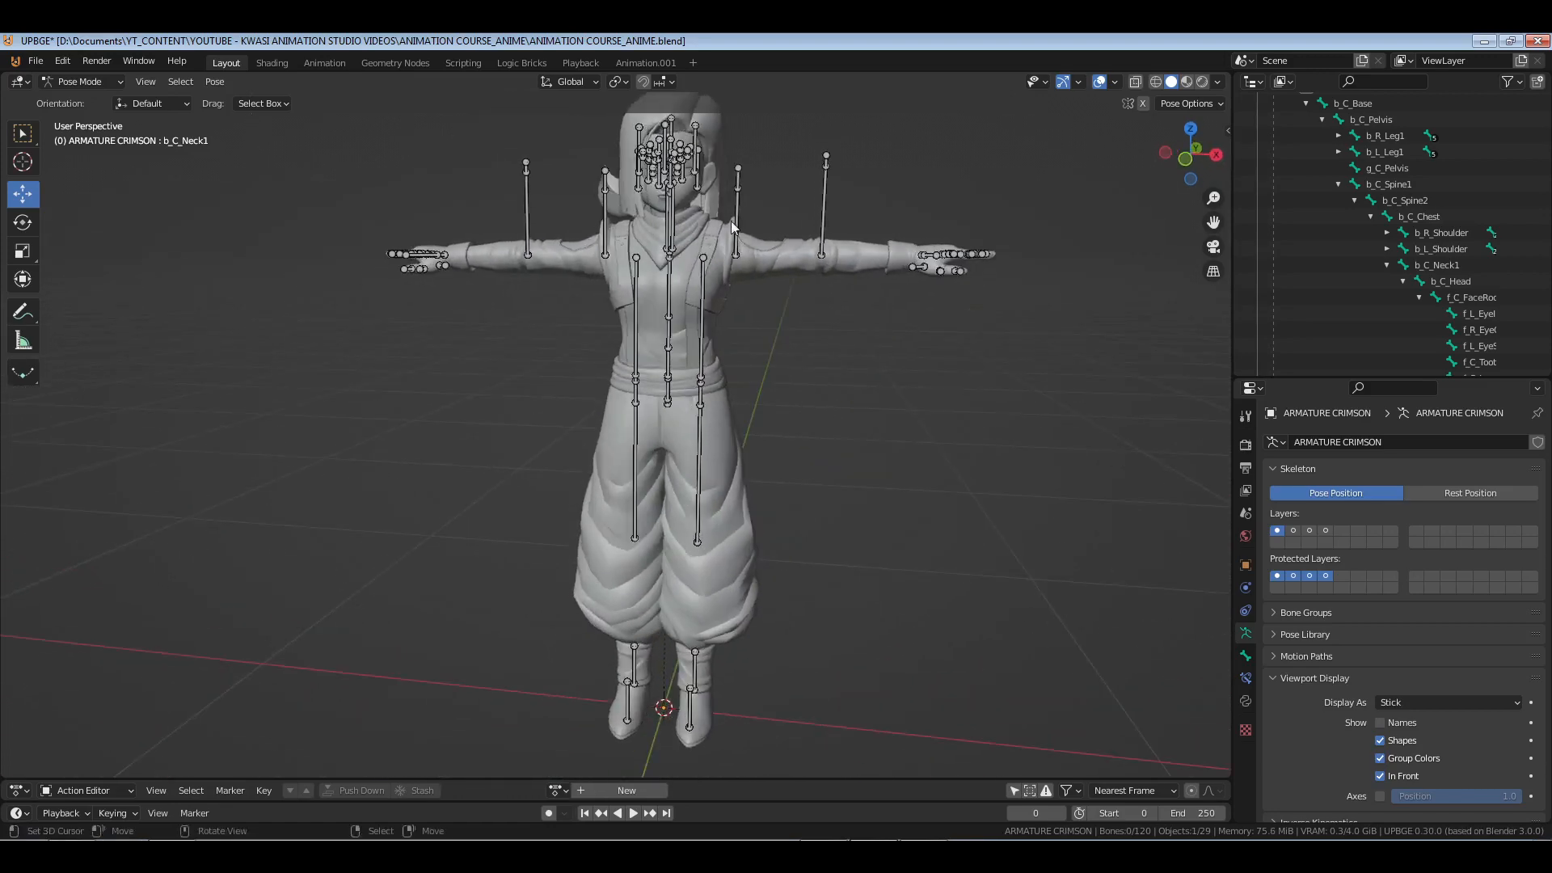
{"action": "left_click", "coordinate": [741, 246]}
{"action": "middle_click_drag", "start_coordinate": [774, 292], "coordinate": [832, 324]}
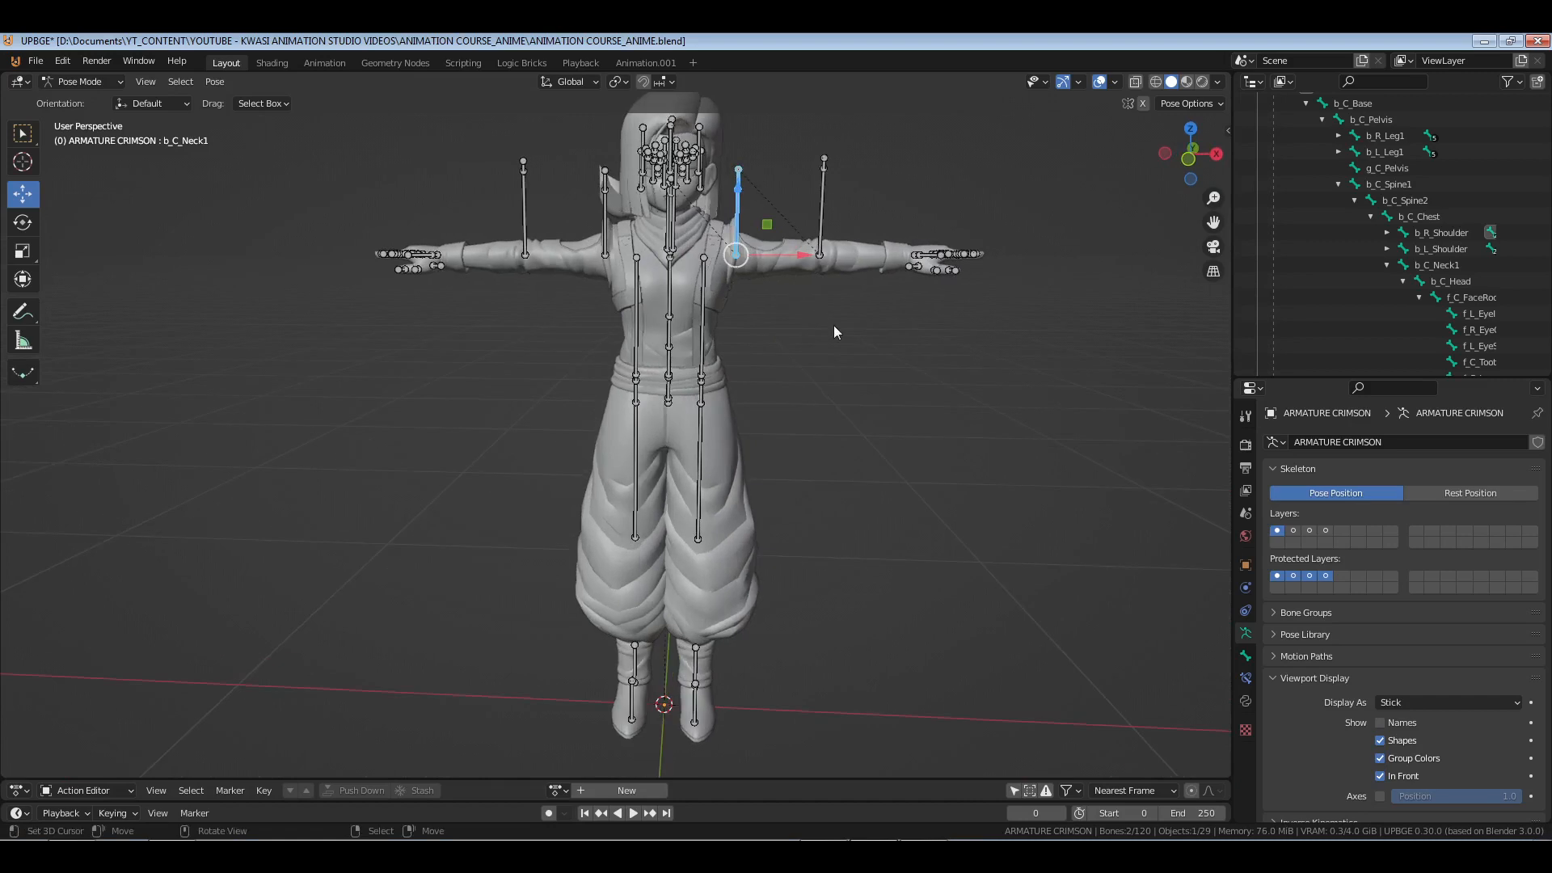
{"action": "key", "text": "r"}
{"action": "left_click", "coordinate": [759, 408]}
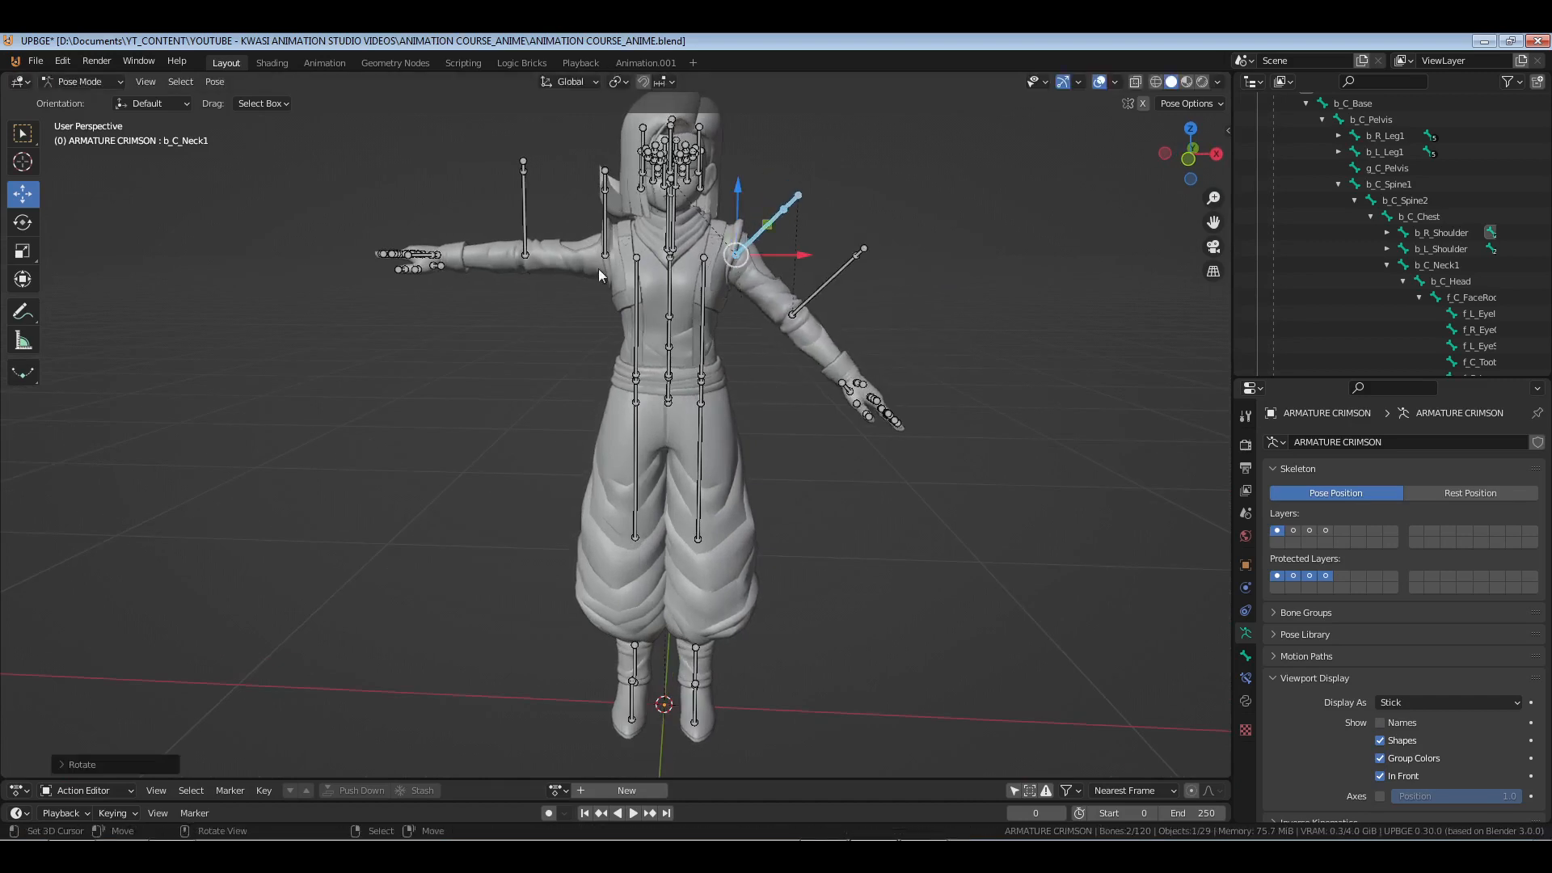
- Try rotating the upper arm bones of both sides together, cancel the rotation and clear the selection
{"action": "left_click", "coordinate": [603, 280], "text": "shift"}
{"action": "key", "text": "r"}
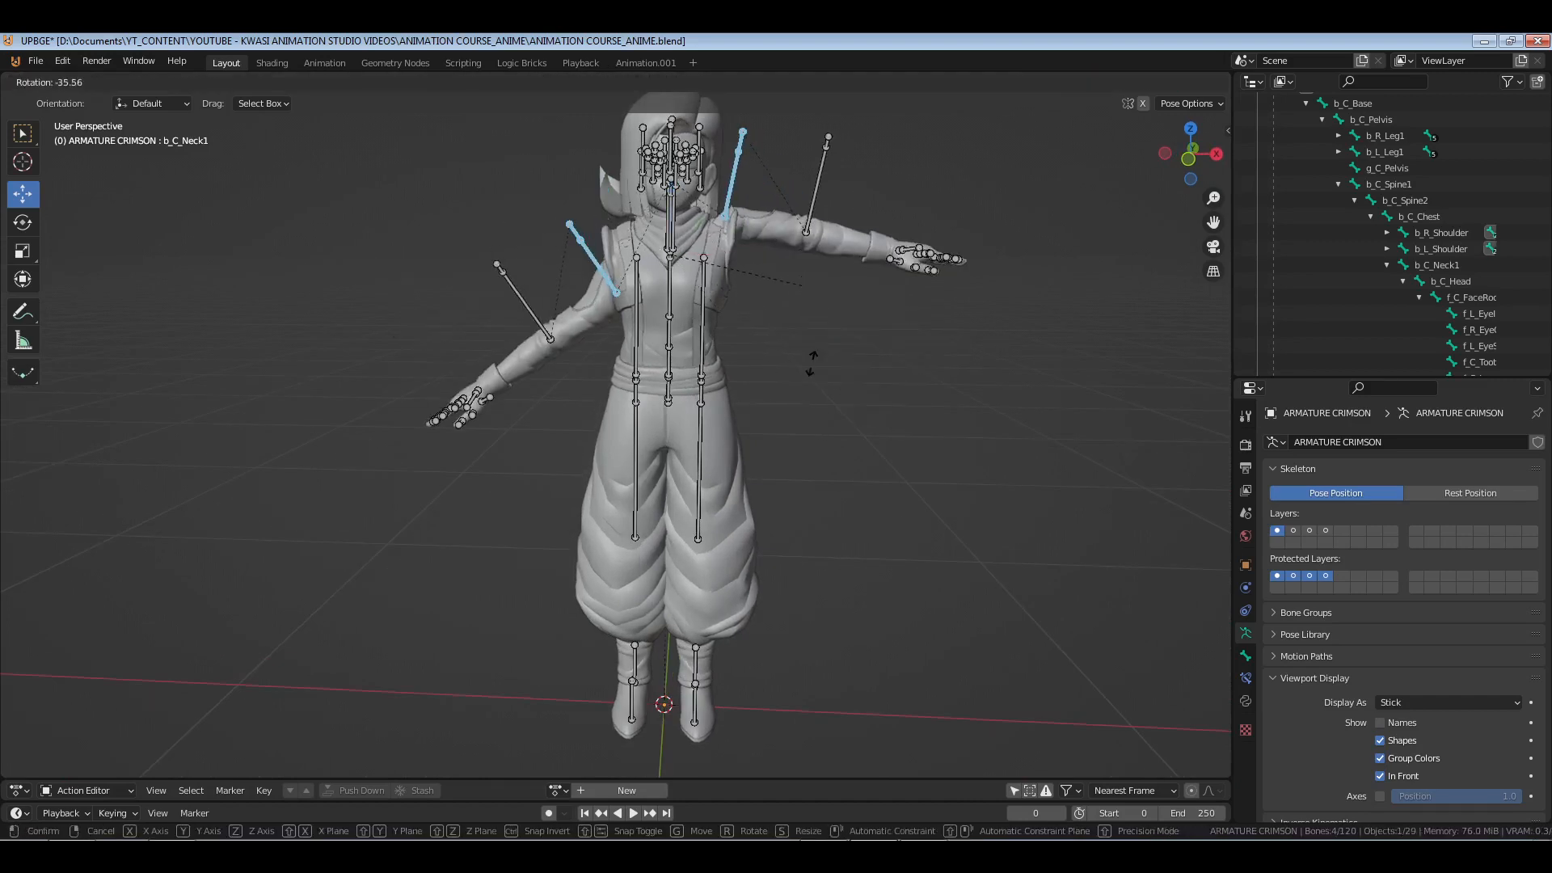
{"action": "key", "text": "Escape"}
{"action": "key", "text": "alt+a"}
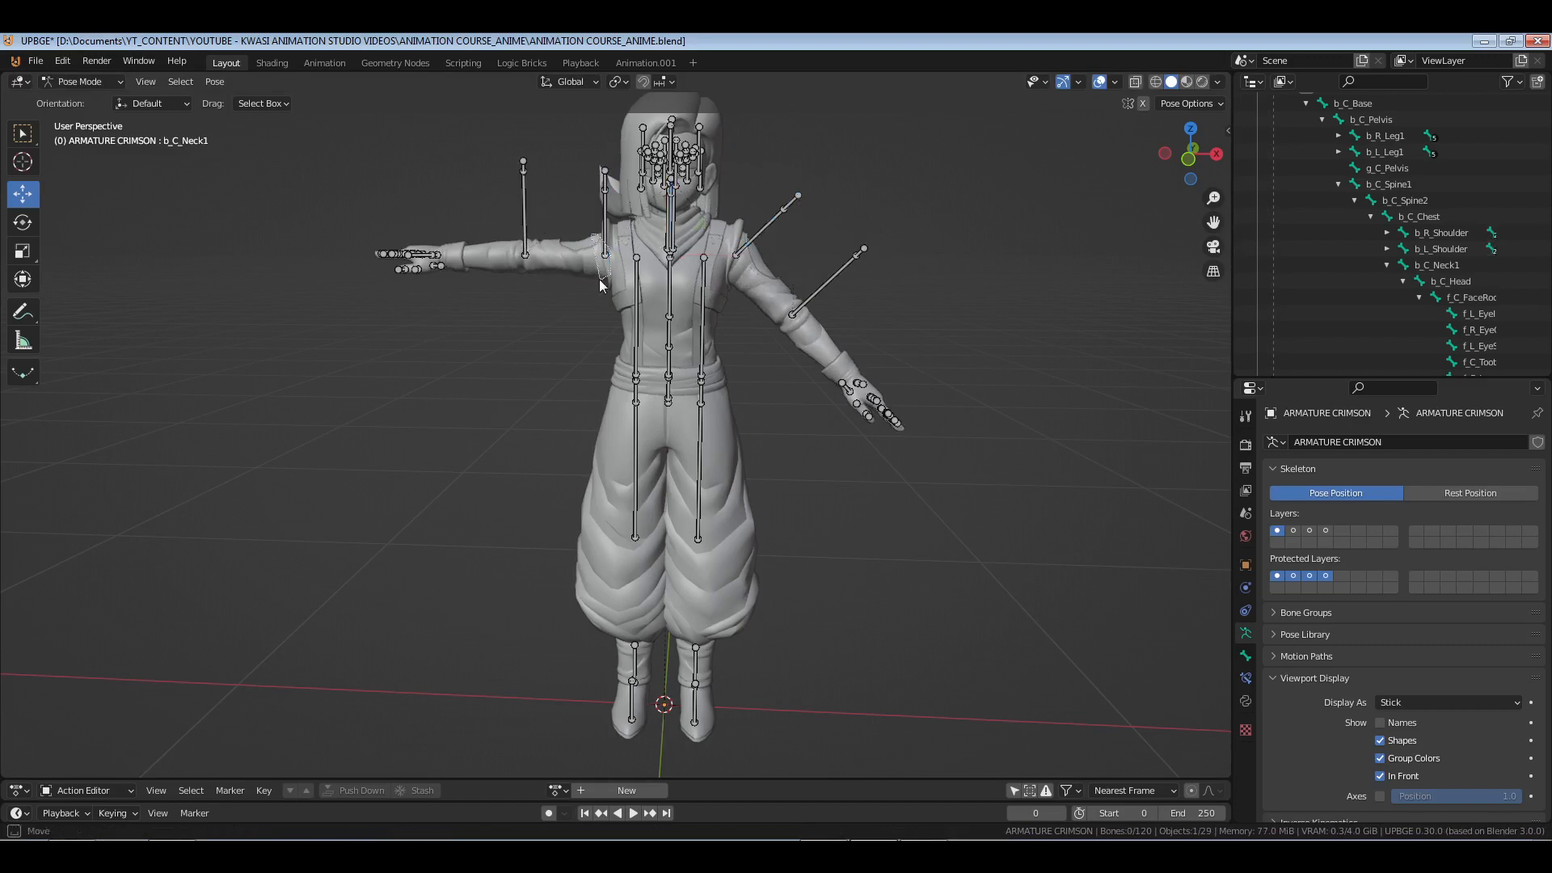
- Rotate the linked upper arm bones of the b_L_Shoulder branch down to match the opposite arm
{"action": "key", "text": "l"}
{"action": "key", "text": "r"}
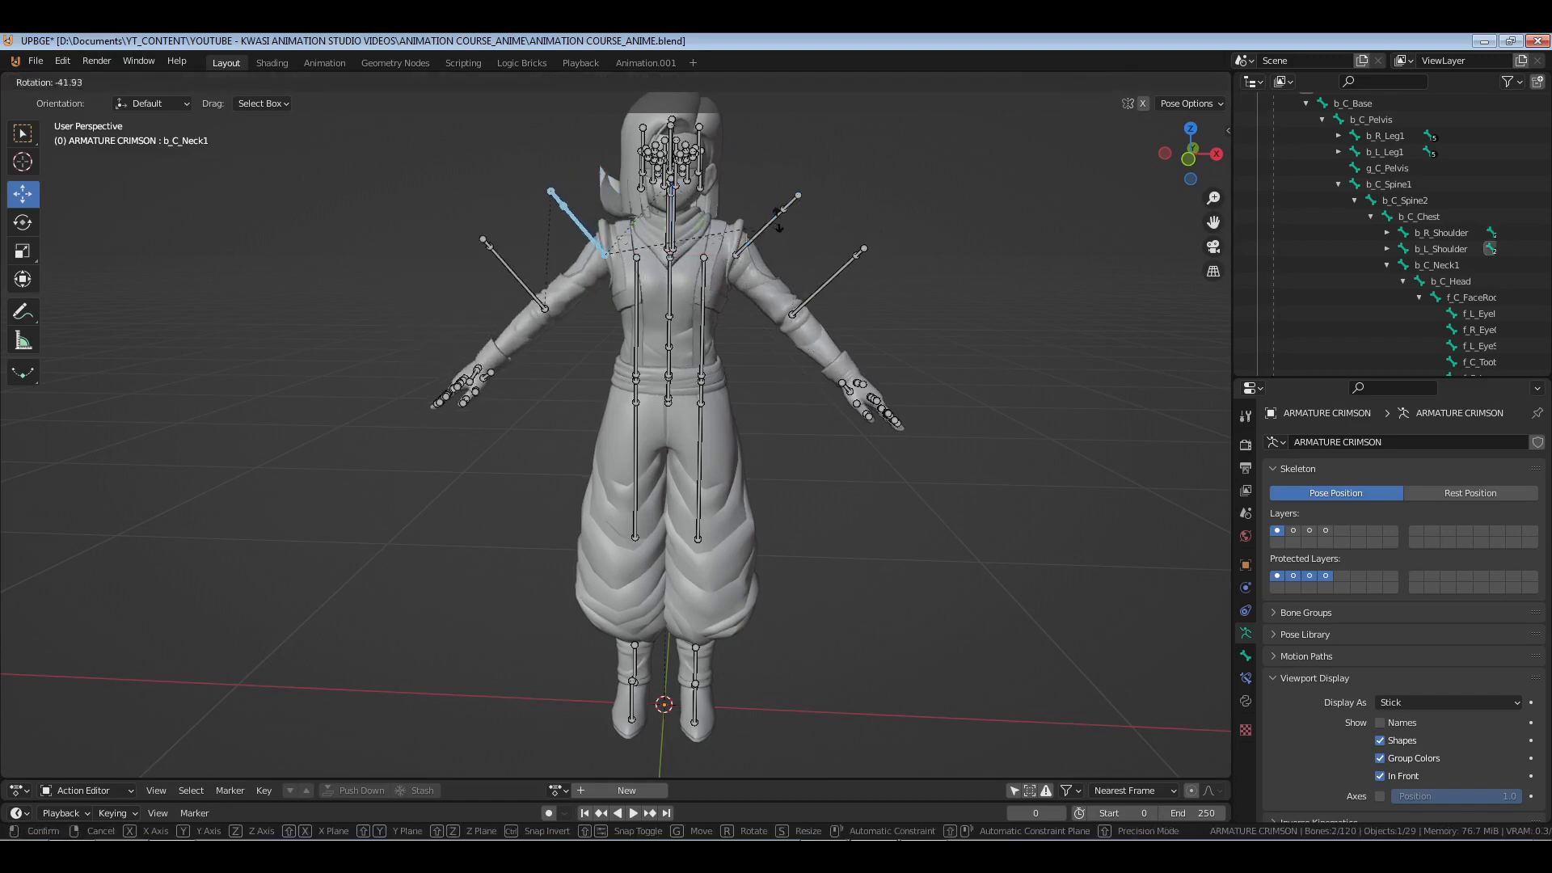
{"action": "left_click", "coordinate": [806, 269]}
- Select all bones and clear their rotations to restore the T-pose
{"action": "mouse_move", "coordinate": [888, 343]}
{"action": "middle_mouse_down"}
{"action": "mouse_move", "coordinate": [629, 347]}
{"action": "mouse_move", "coordinate": [914, 348]}
{"action": "middle_mouse_up"}
{"action": "key", "text": "a"}
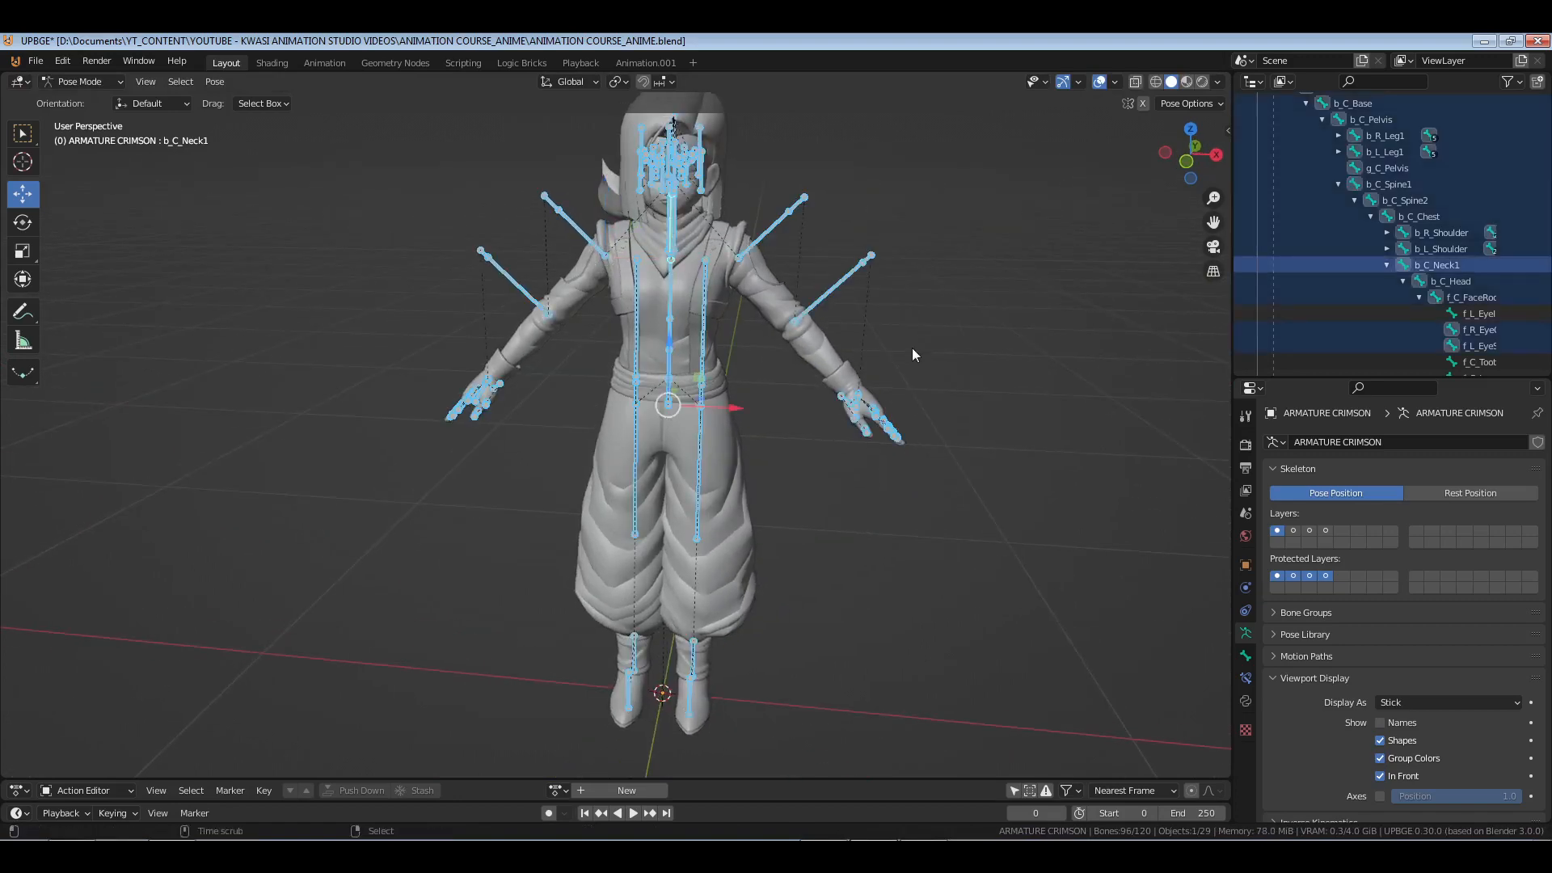
{"action": "key", "text": "alt+r"}
{"action": "key", "text": "ctrl+Tab"}
{"action": "middle_click_drag", "start_coordinate": [794, 265], "coordinate": [798, 372], "text": "shift"}
{"action": "key", "text": "ctrl+Tab"}
{"action": "scroll", "coordinate": [798, 371], "scroll_direction": "up", "scroll_amount": 4}
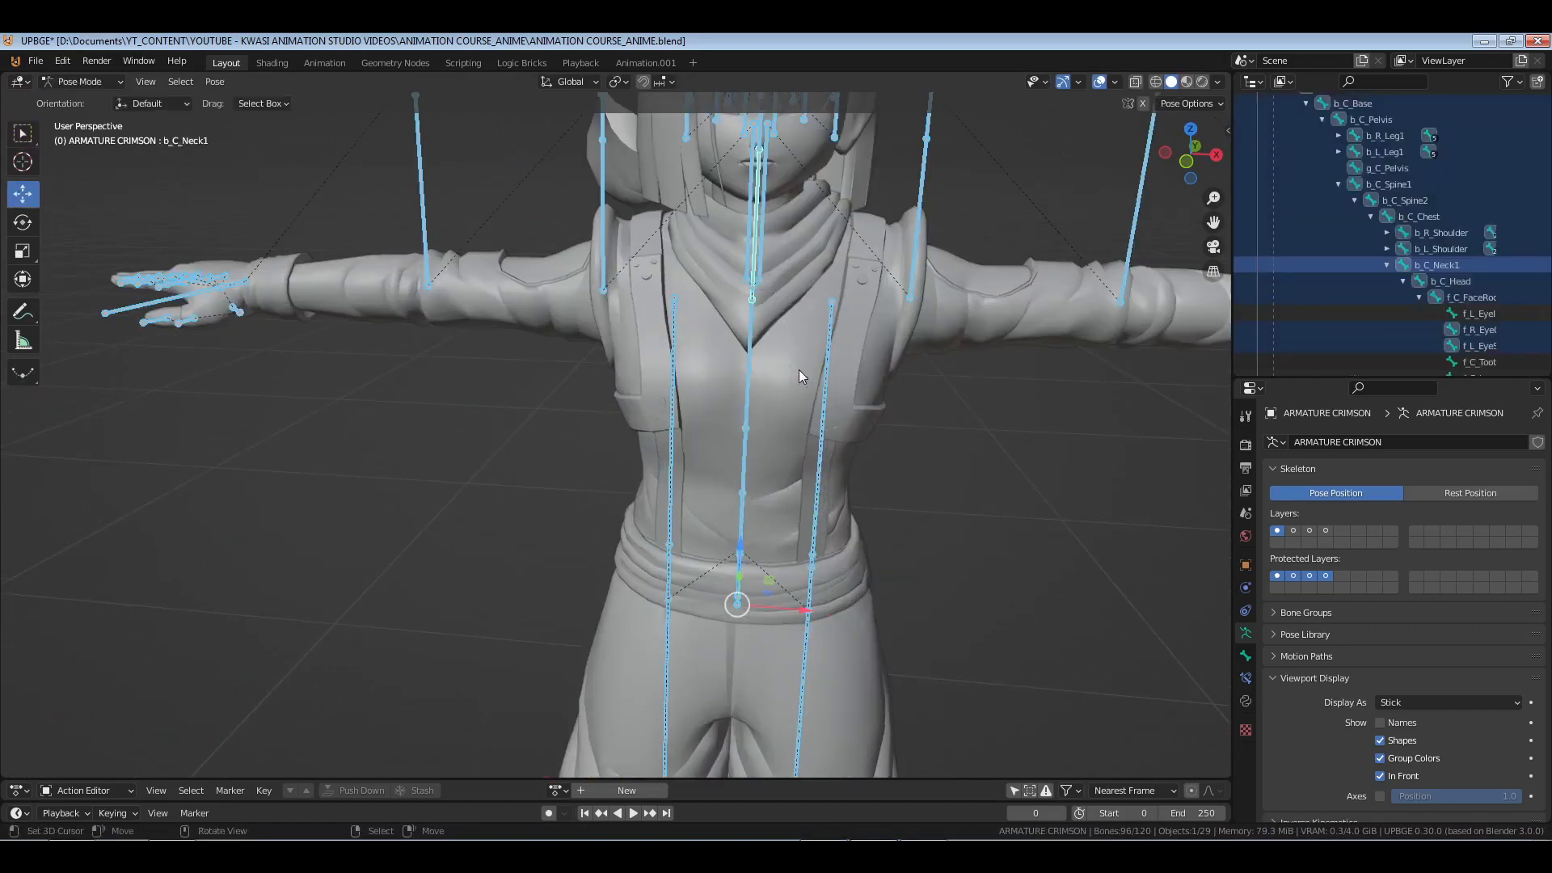
- Deselect all bones and save the ANIMATION COURSE_ANIME.blend file
{"action": "key", "text": "alt+a"}
{"action": "middle_click_drag", "start_coordinate": [895, 259], "coordinate": [775, 411], "text": "shift"}
{"action": "key", "text": "ctrl+s"}
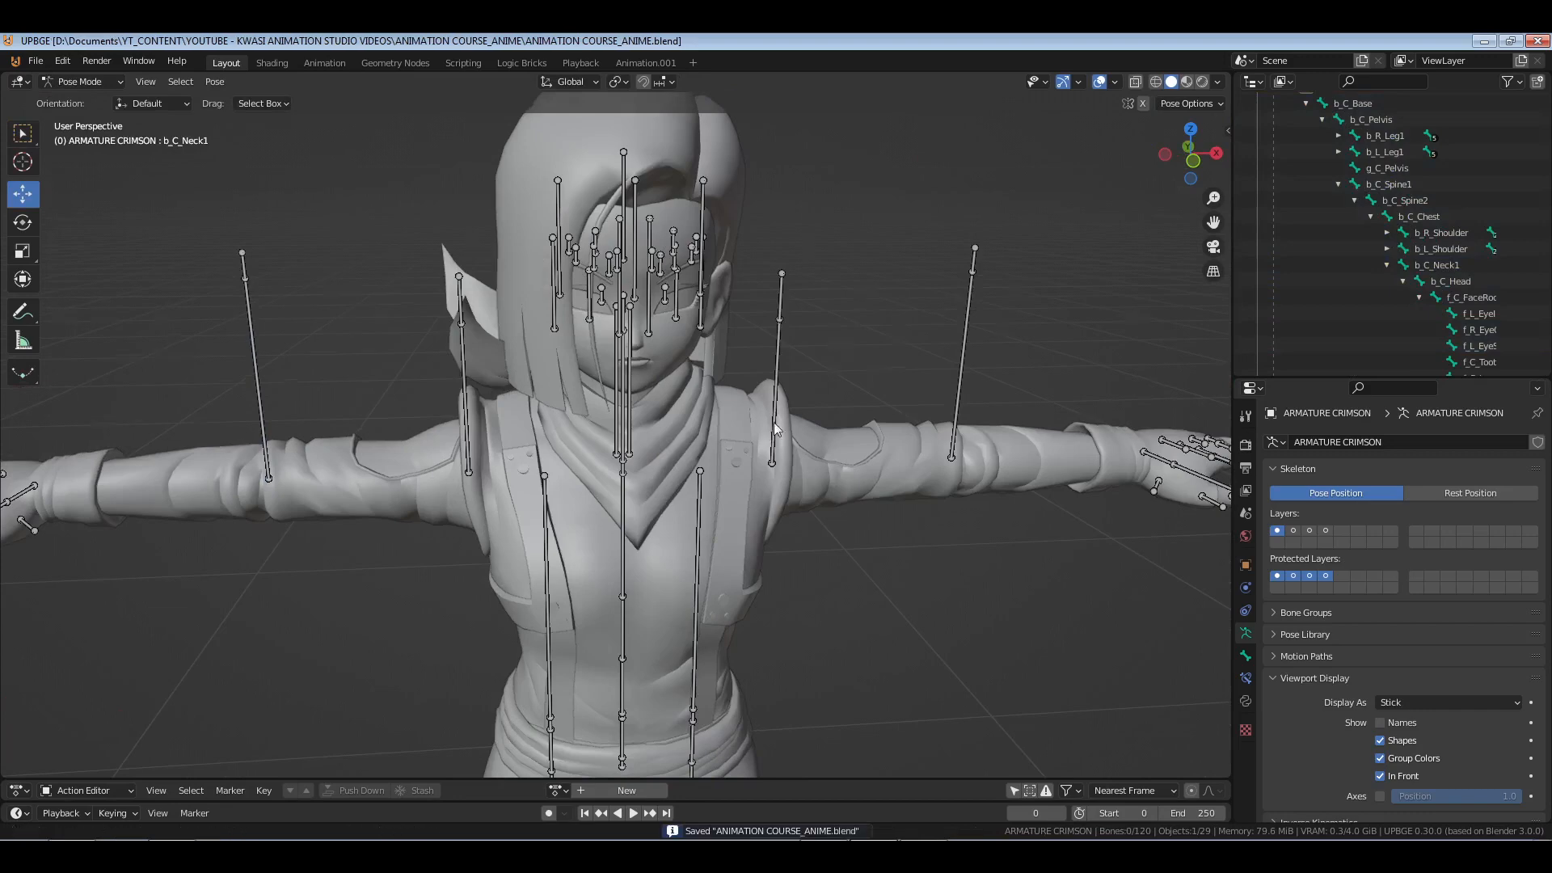
- Enable X-axis mirroring for posing the armature
{"action": "scroll", "coordinate": [776, 417], "scroll_direction": "down", "scroll_amount": 3}
{"action": "scroll", "coordinate": [787, 386], "scroll_direction": "up", "scroll_amount": 6}
{"action": "middle_click_drag", "start_coordinate": [885, 420], "coordinate": [827, 416]}
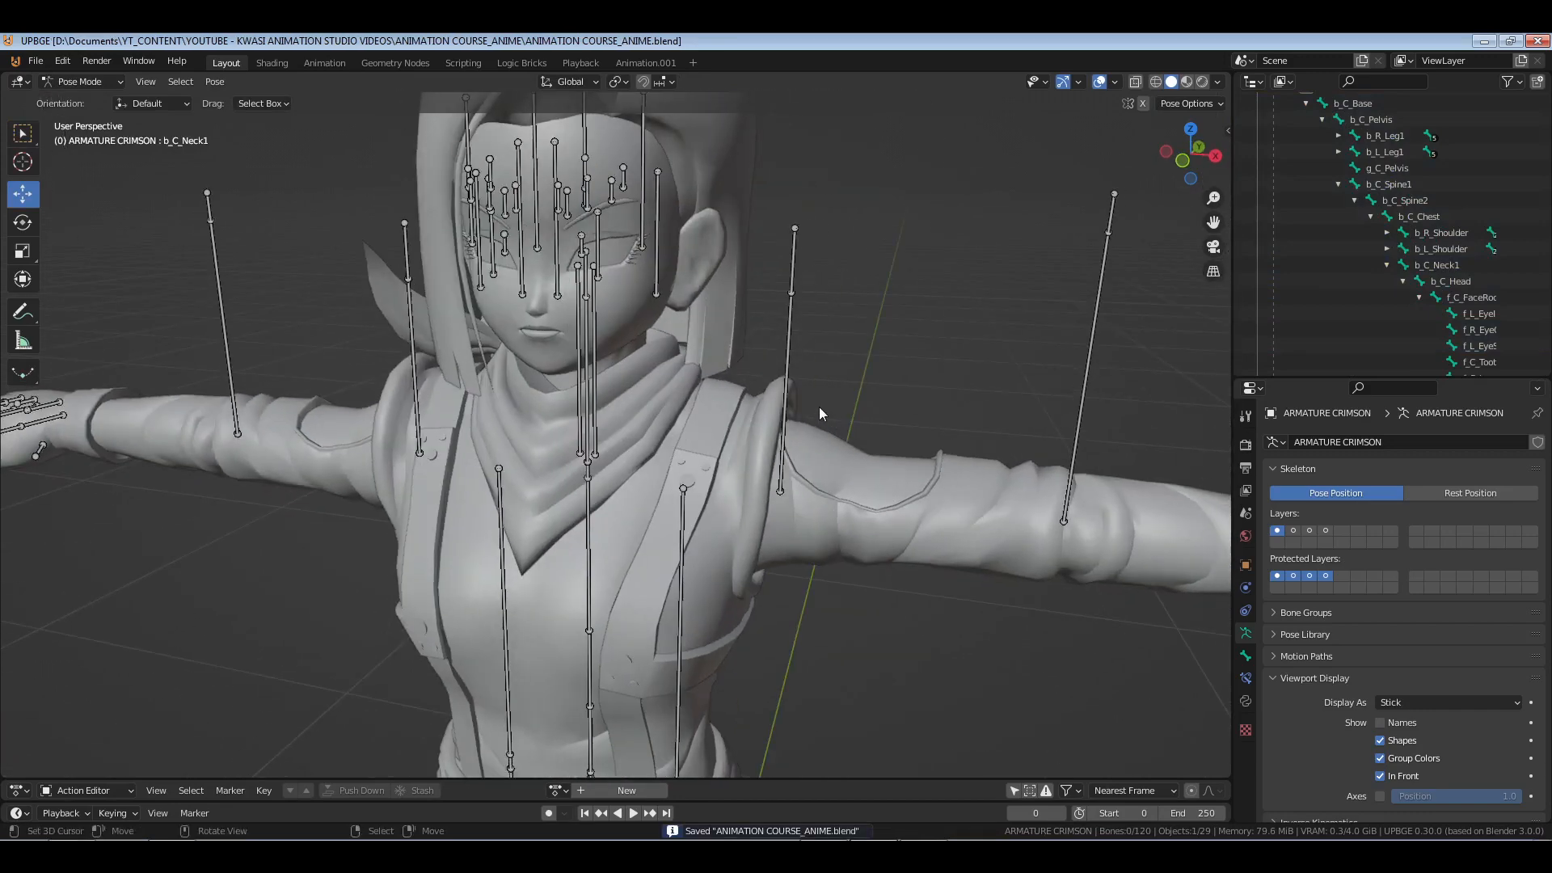
{"action": "scroll", "coordinate": [818, 405], "scroll_direction": "down", "scroll_amount": 3}
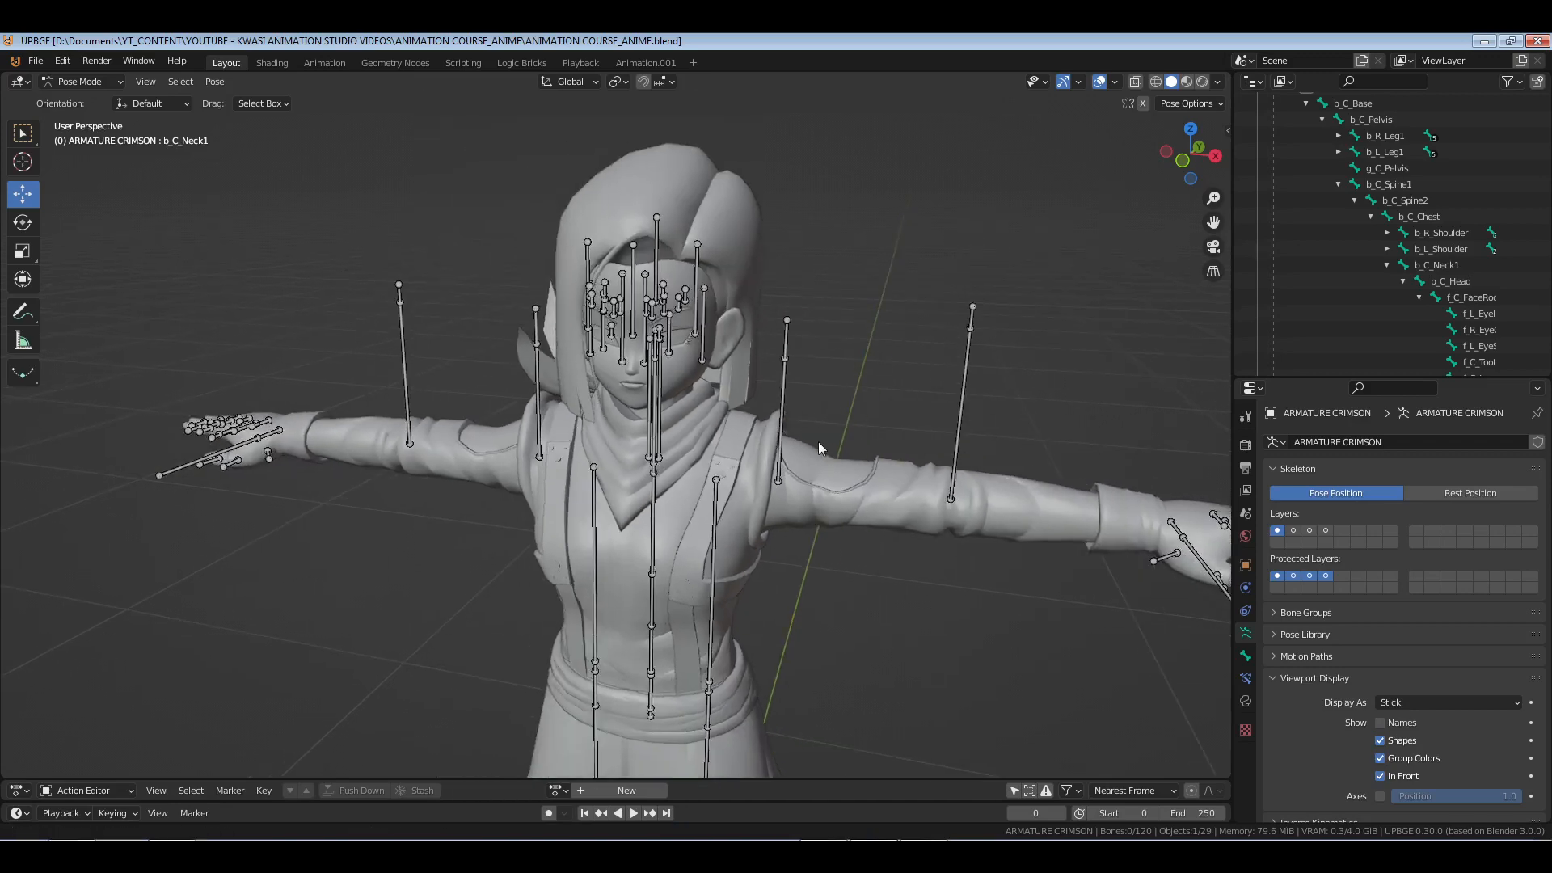
{"action": "middle_click_drag", "start_coordinate": [781, 379], "coordinate": [784, 371], "text": "shift"}
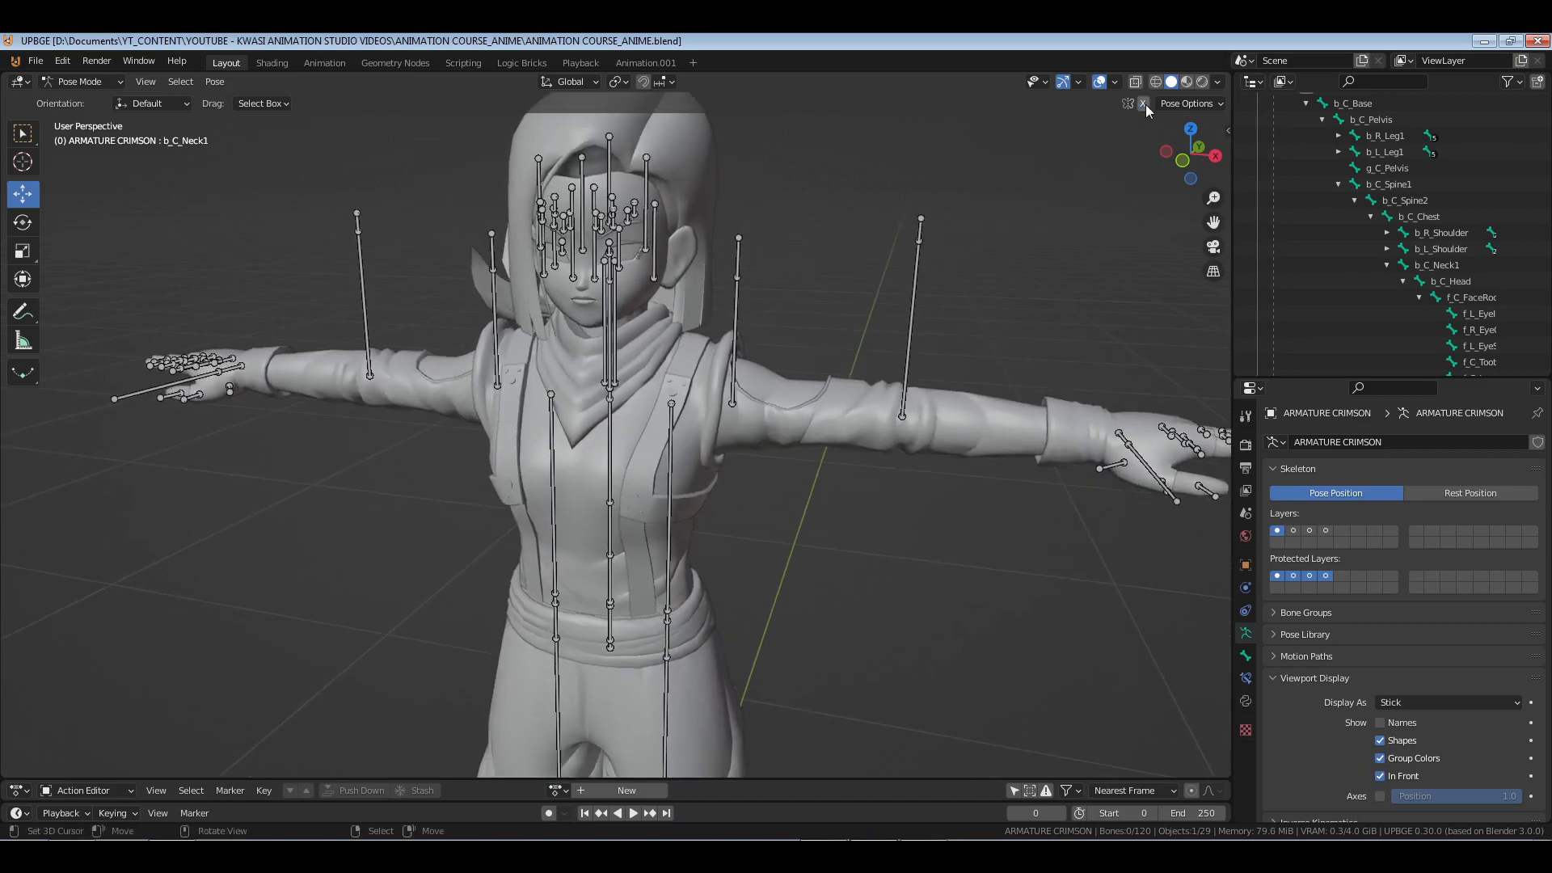
{"action": "left_click", "coordinate": [1143, 103]}
{"action": "middle_click_drag", "start_coordinate": [637, 420], "coordinate": [745, 370]}
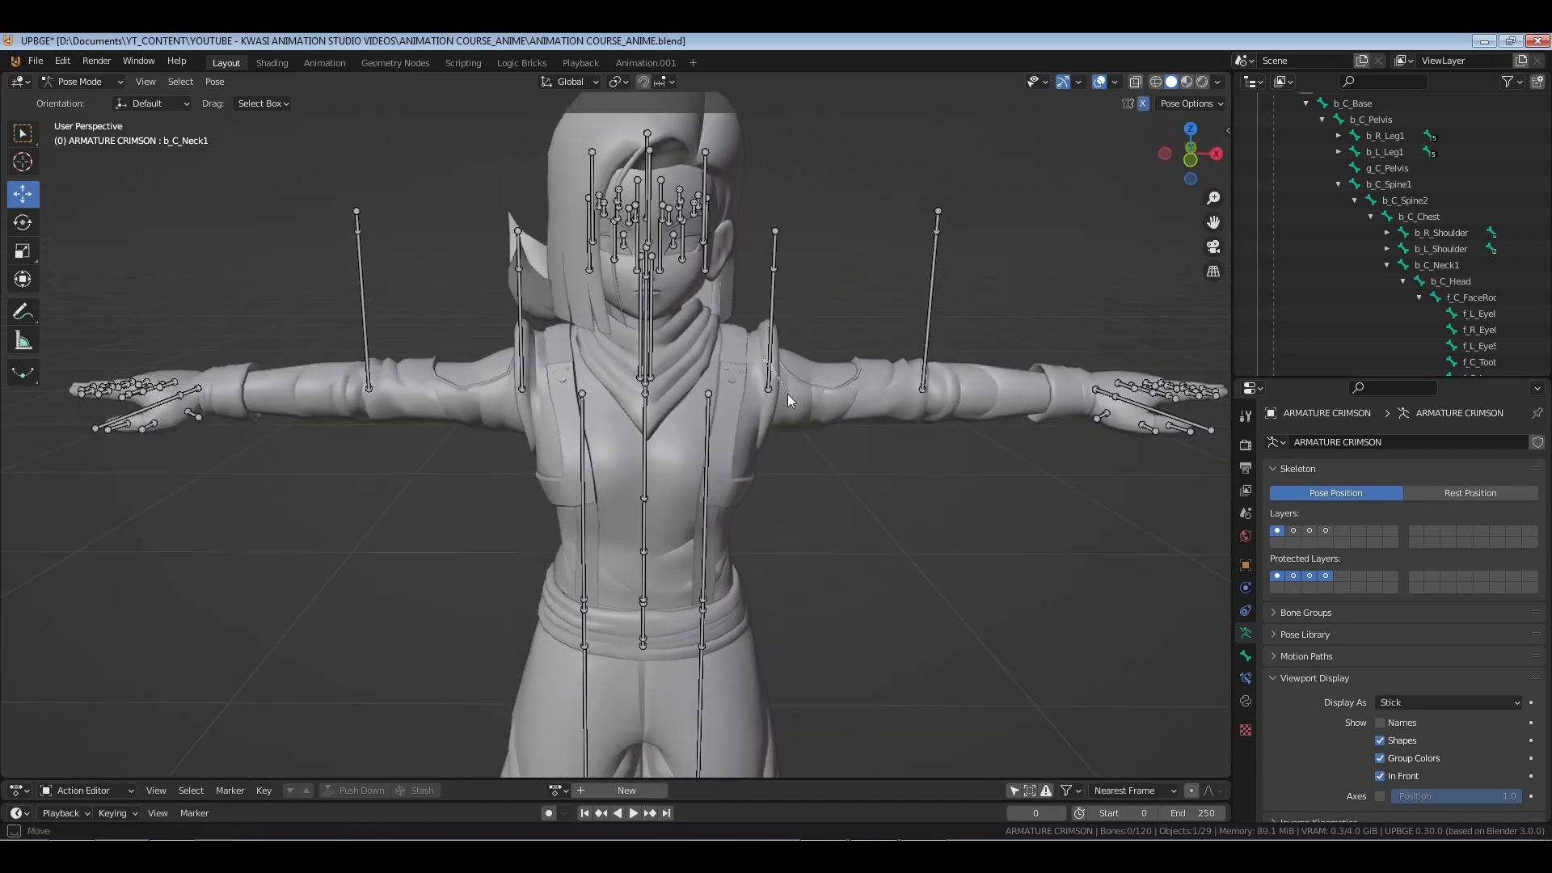
- Try rotating the b_R_Shoulder branch's upper arm bones down with the Rotate tool and undo the rotation
{"action": "left_click", "coordinate": [771, 379]}
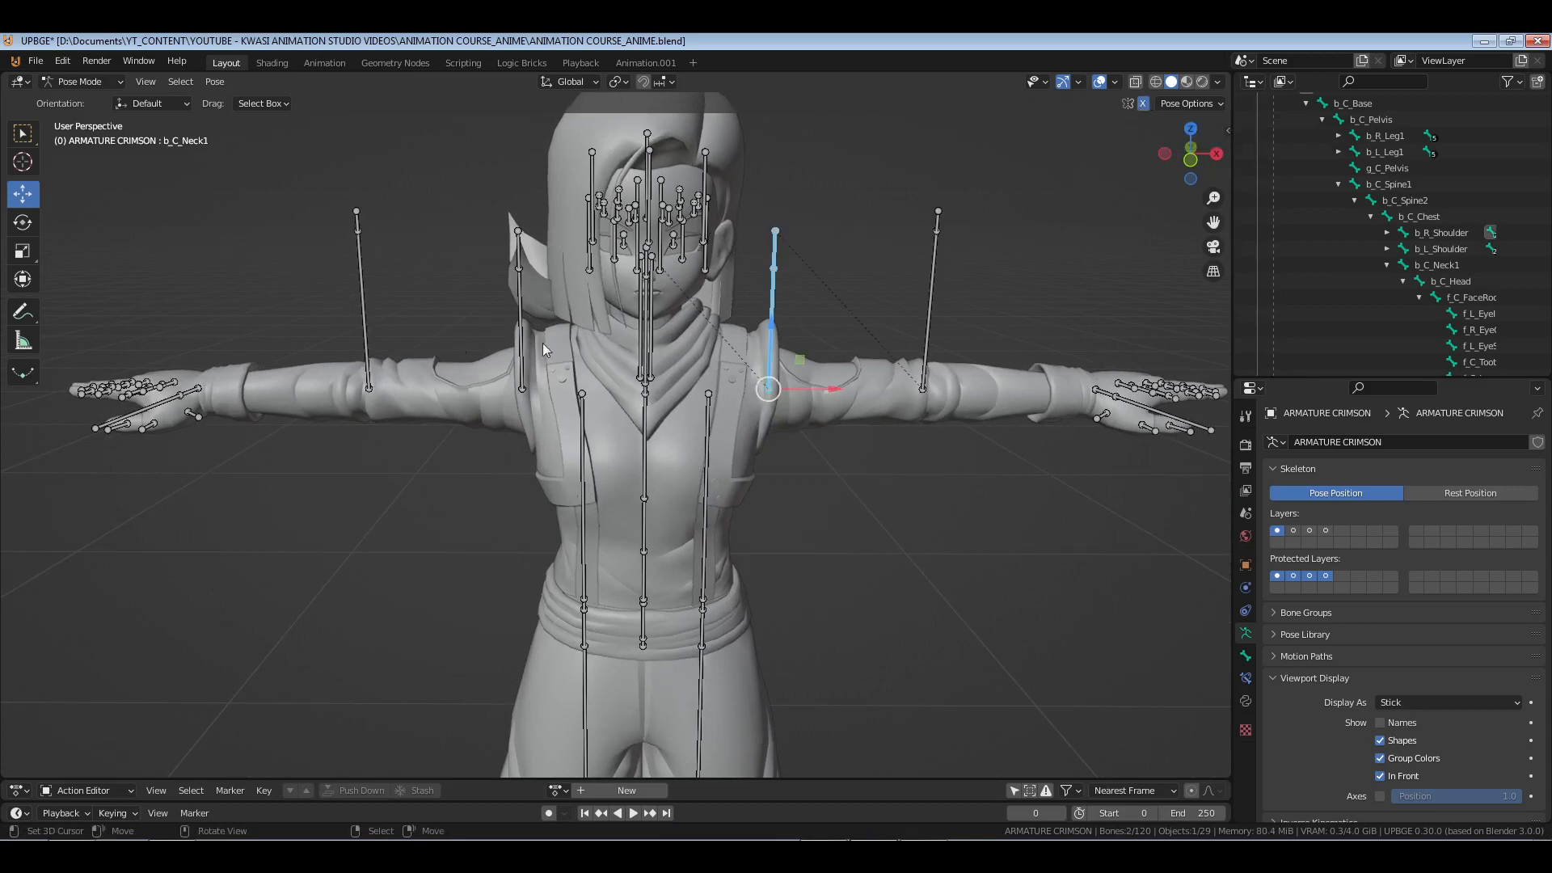
{"action": "left_click", "coordinate": [26, 223]}
{"action": "left_click_drag", "start_coordinate": [801, 338], "coordinate": [826, 355]}
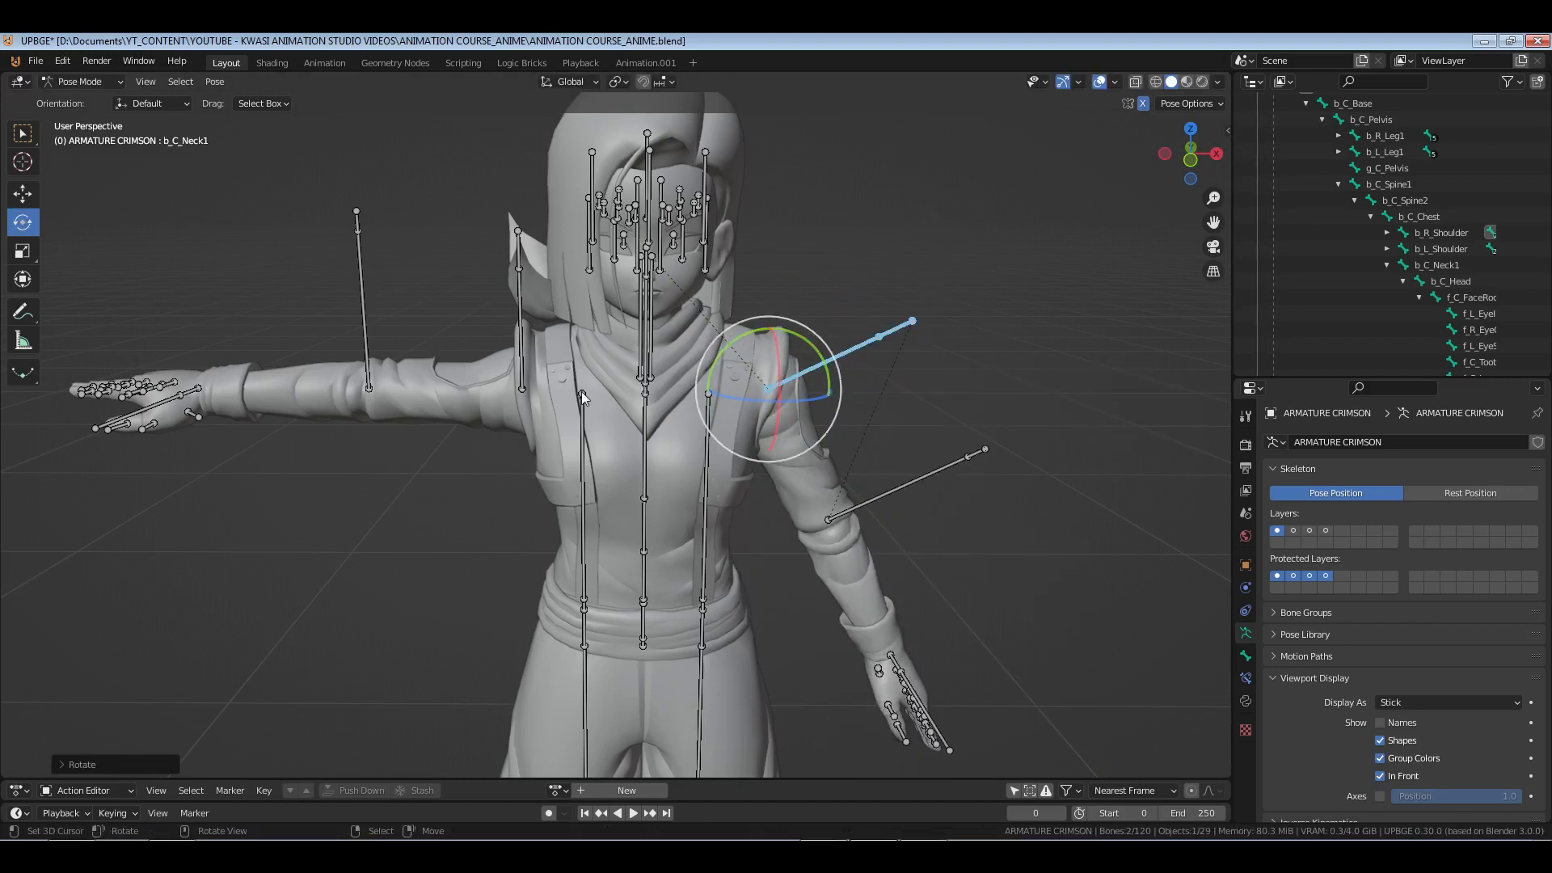
{"action": "key", "text": "ctrl+z"}
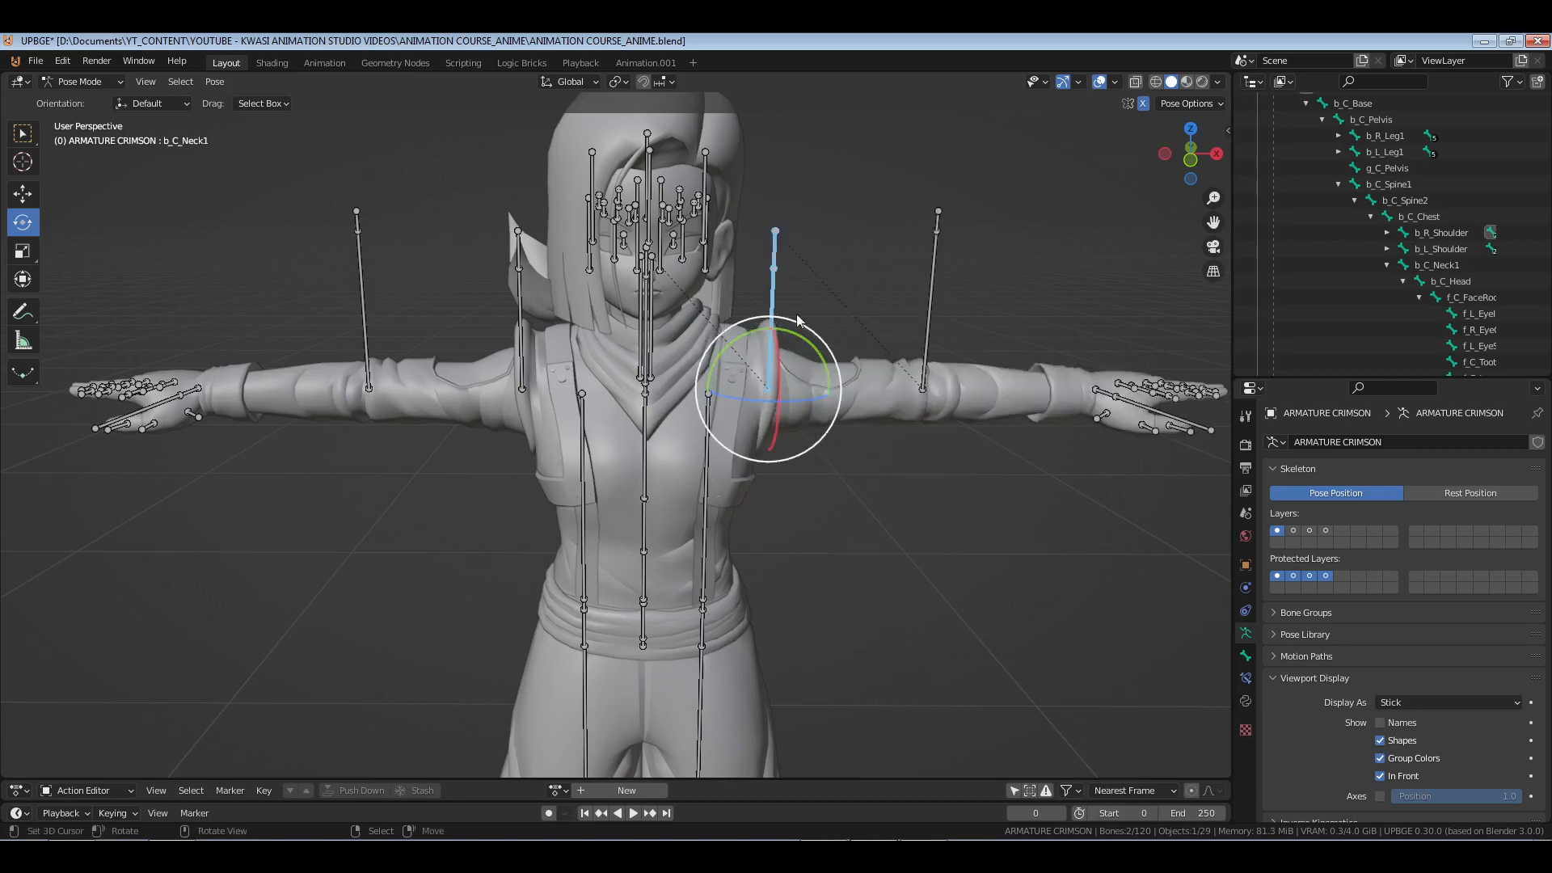
- Deselect all the bones and activate the Move tool
{"action": "left_click", "coordinate": [797, 312]}
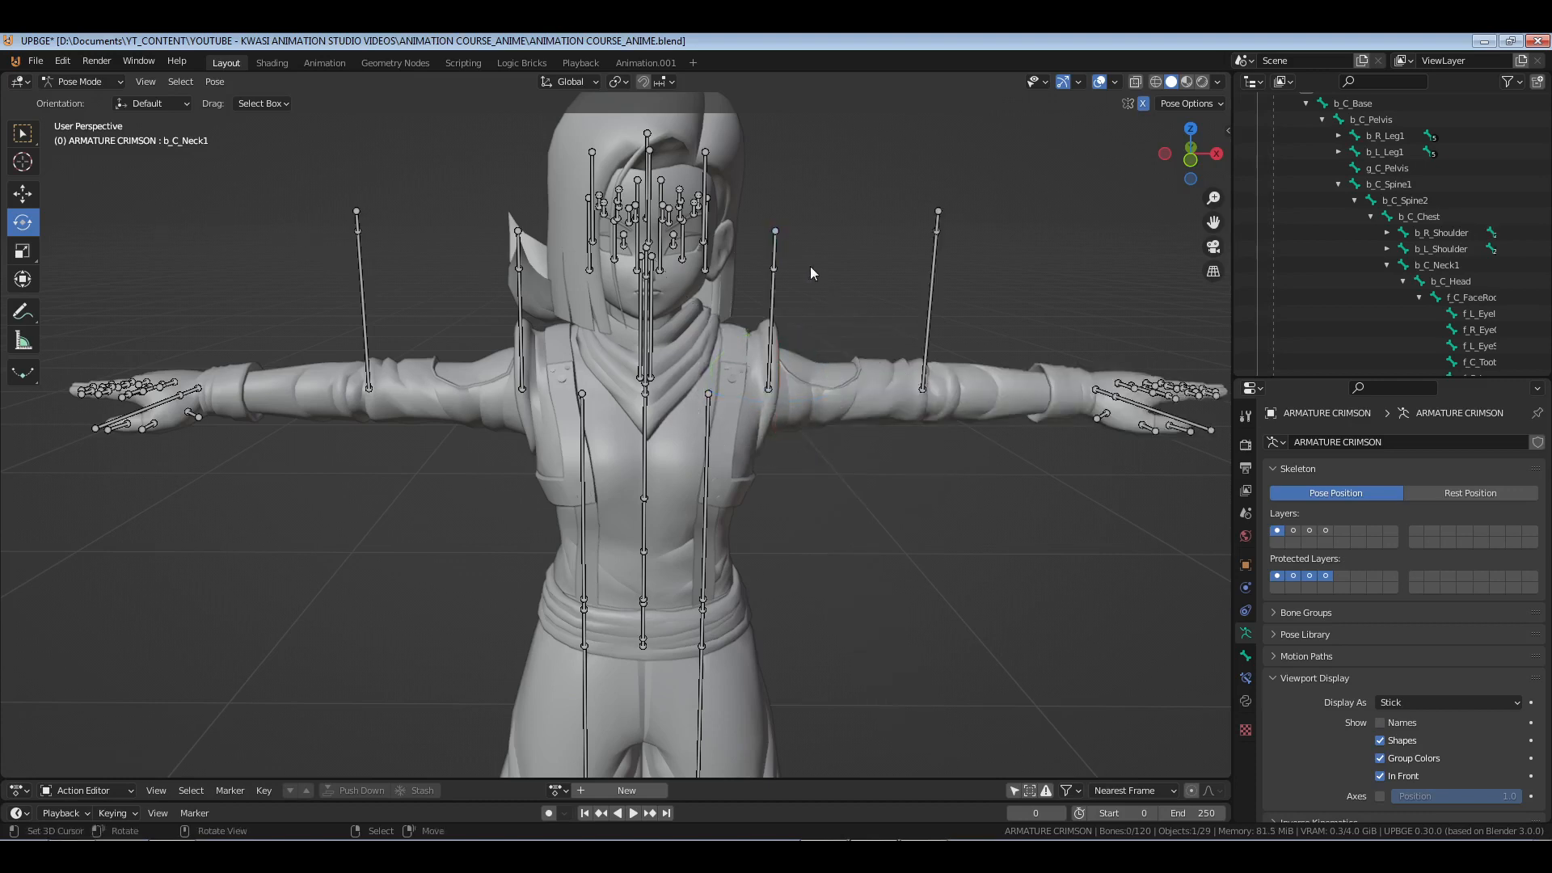
{"action": "left_click", "coordinate": [32, 195]}
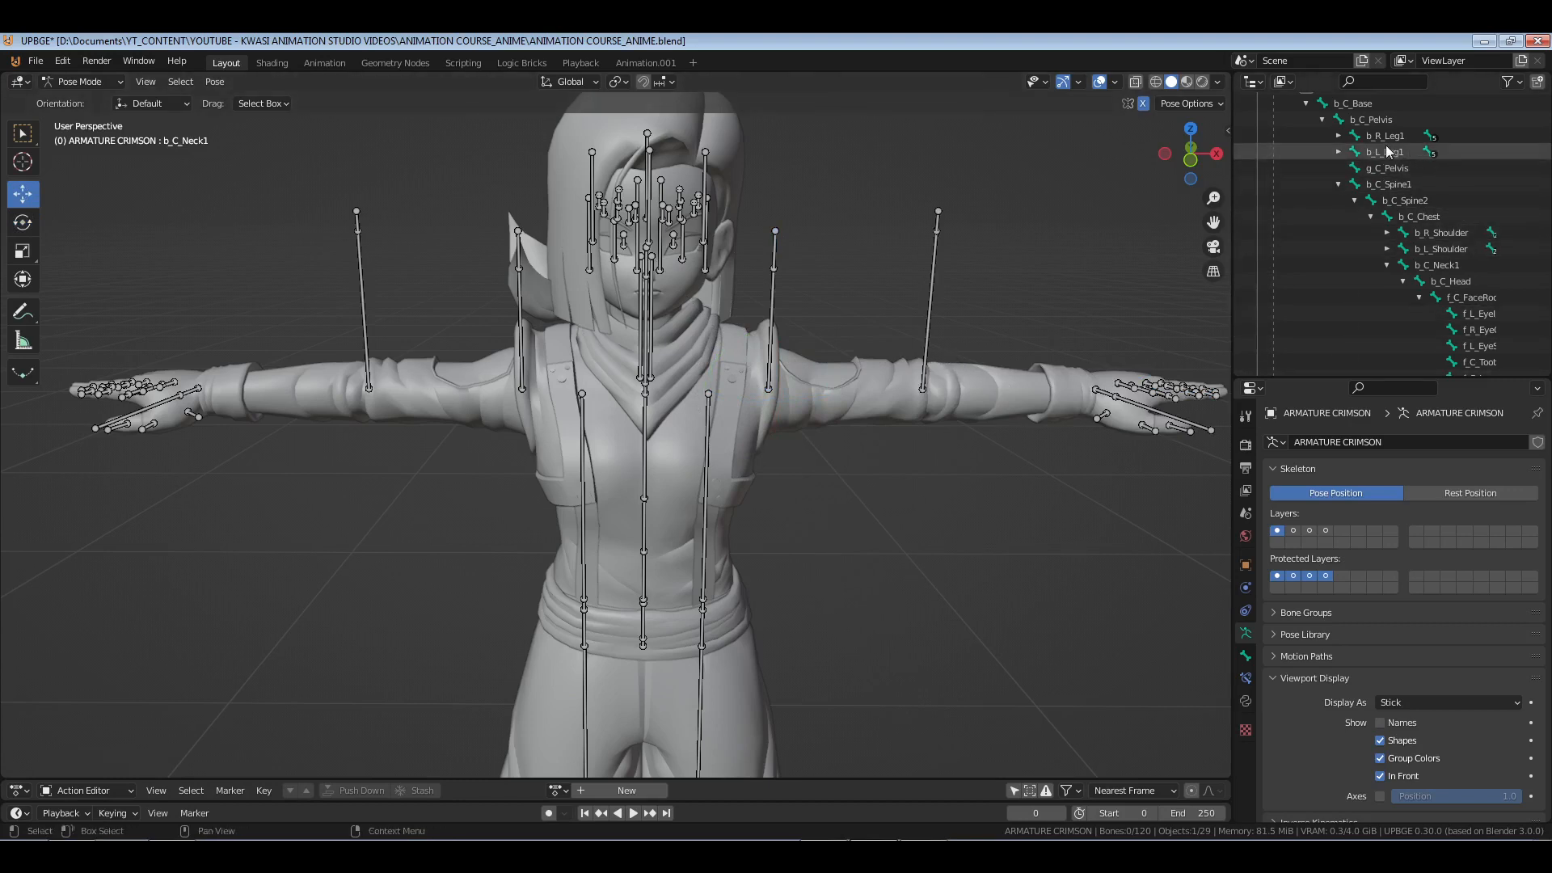
- Rename the b_R_Leg1 bone to b_R_Leg_1
{"action": "scroll", "coordinate": [1405, 151], "scroll_direction": "up", "scroll_amount": 3}
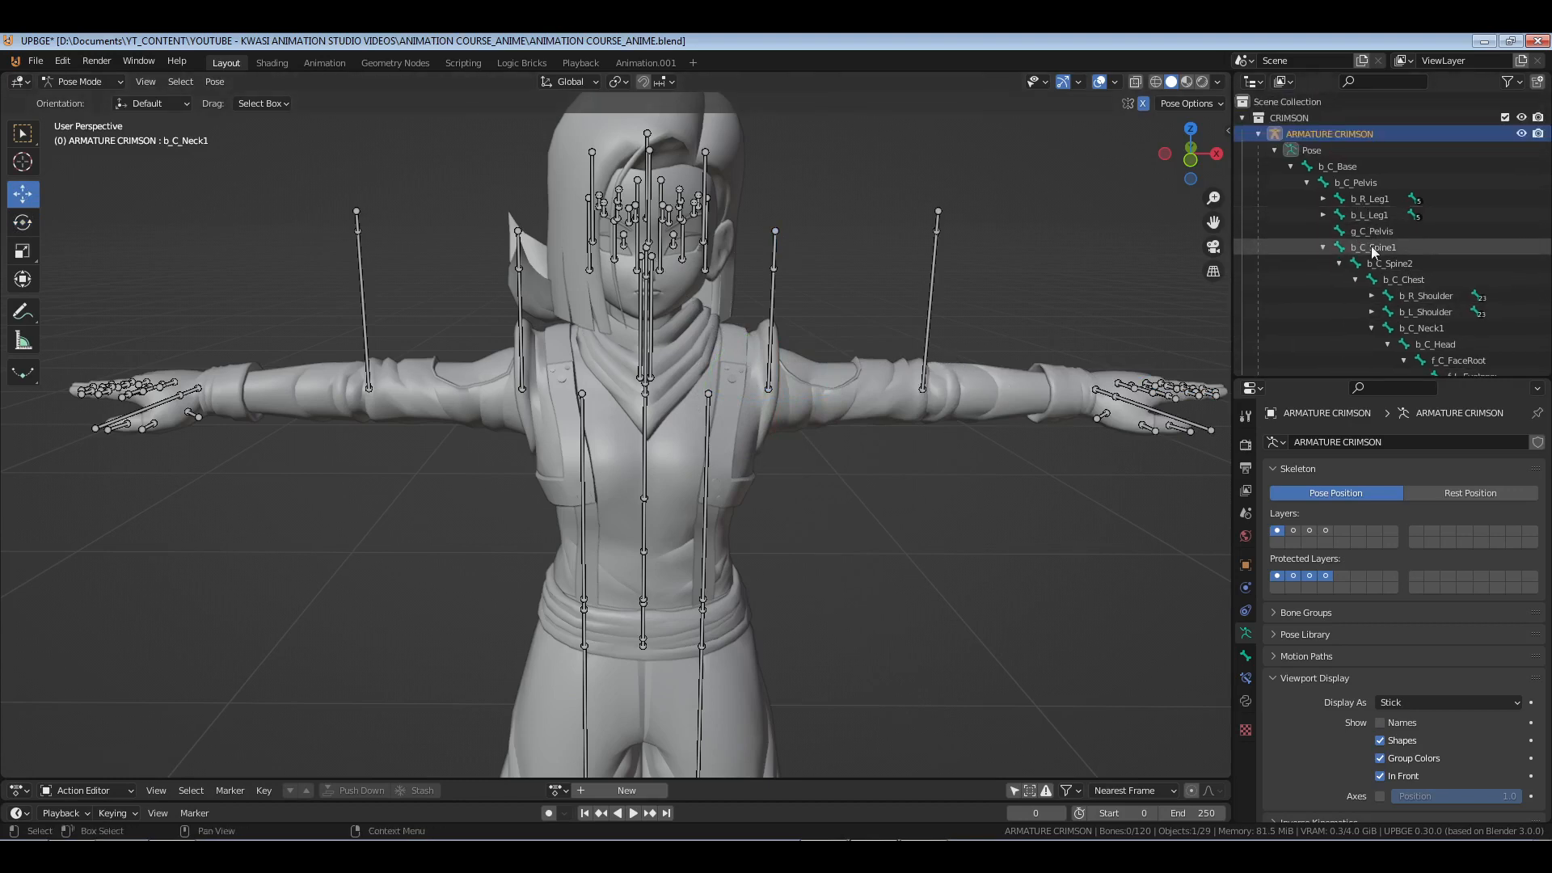
{"action": "left_click", "coordinate": [1386, 199]}
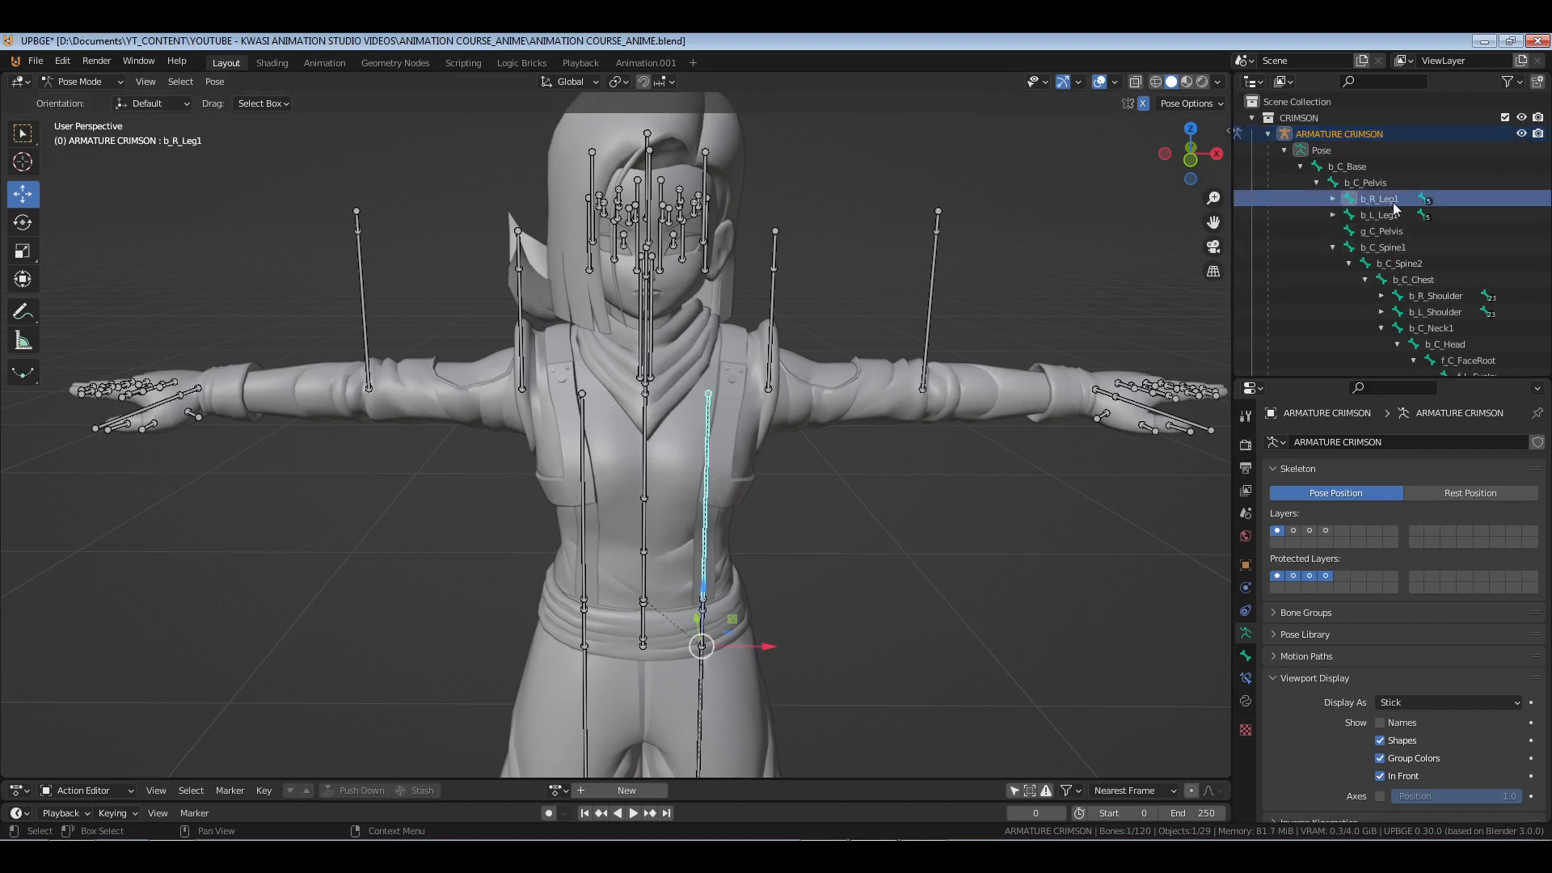
{"action": "double_click", "coordinate": [1394, 202]}
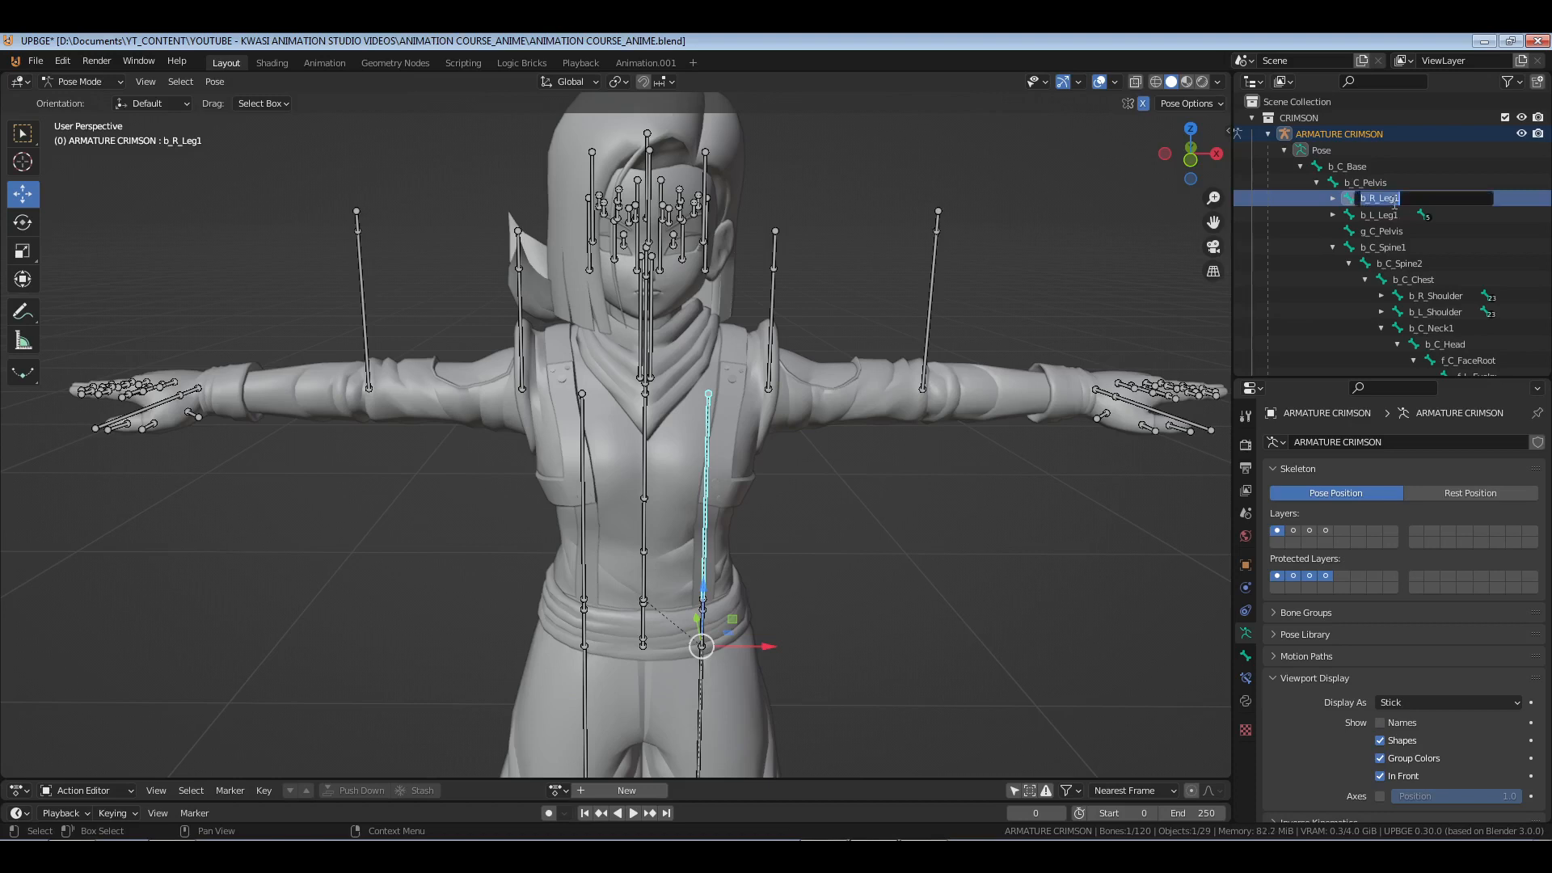
{"action": "left_click", "coordinate": [1394, 203]}
{"action": "type", "text": "_1"}
{"action": "key", "text": "Return"}
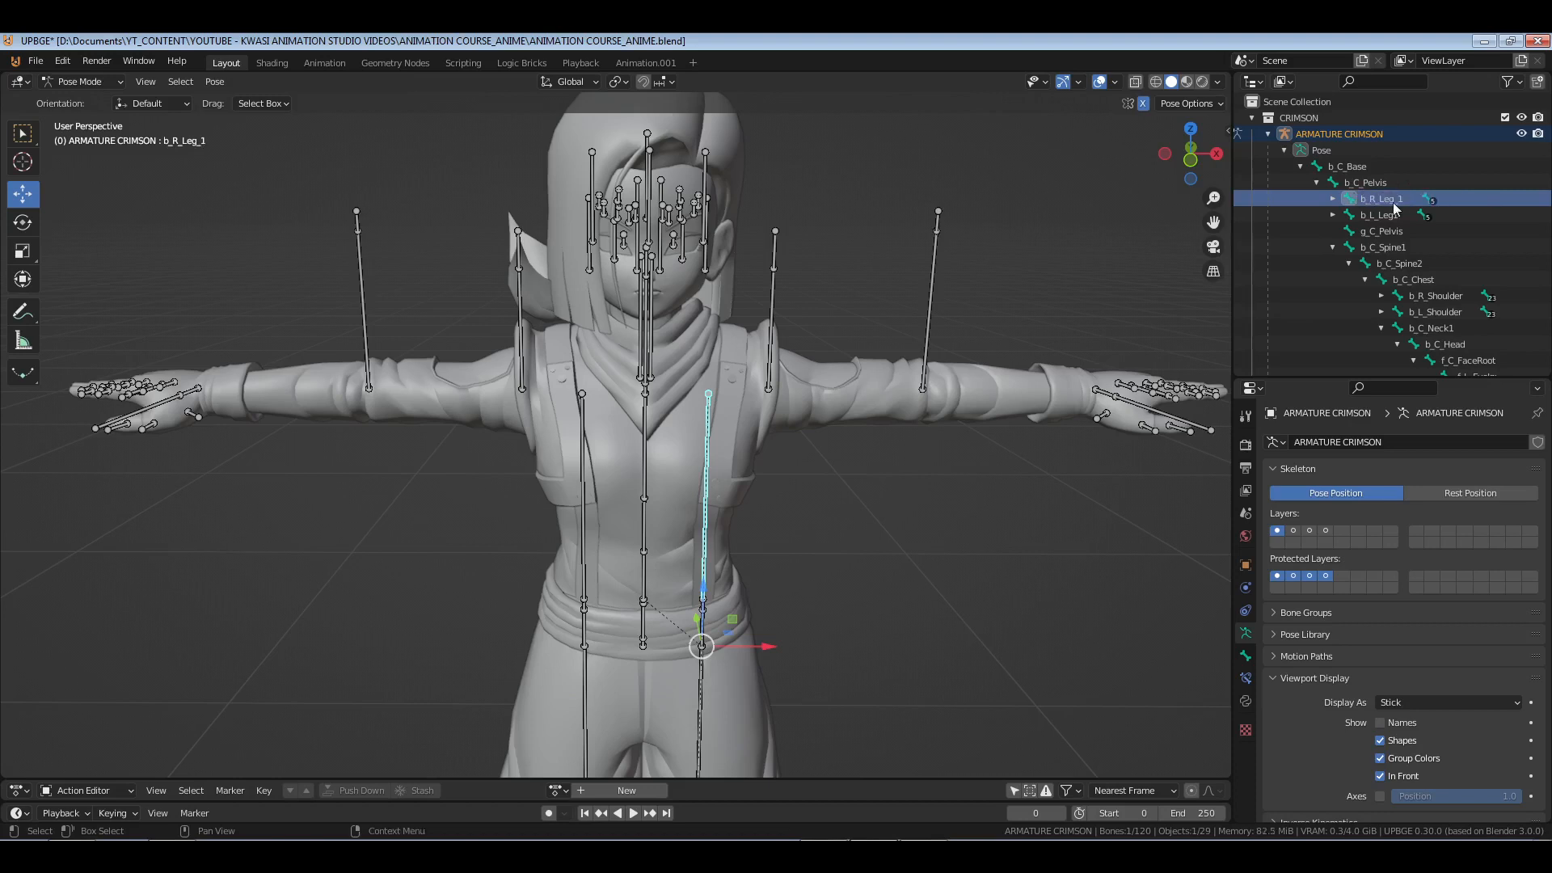
- Rename the b_L_Leg1 bone to b_L_Leg_1 to match the opposite leg
{"action": "left_click", "coordinate": [1387, 216]}
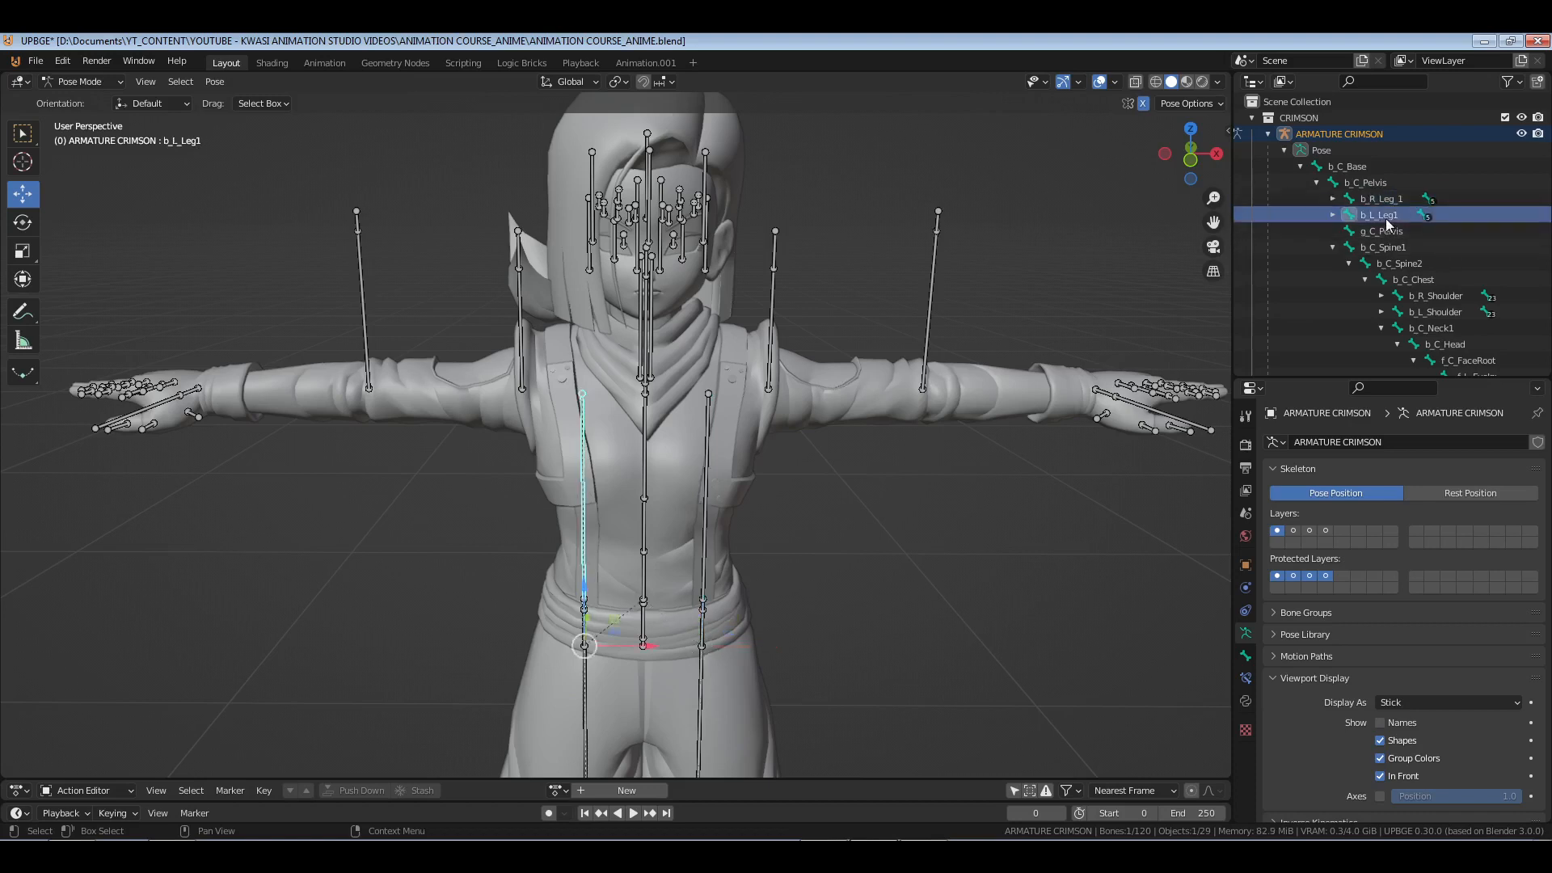
{"action": "double_click", "coordinate": [1387, 218]}
{"action": "key", "text": "Right"}
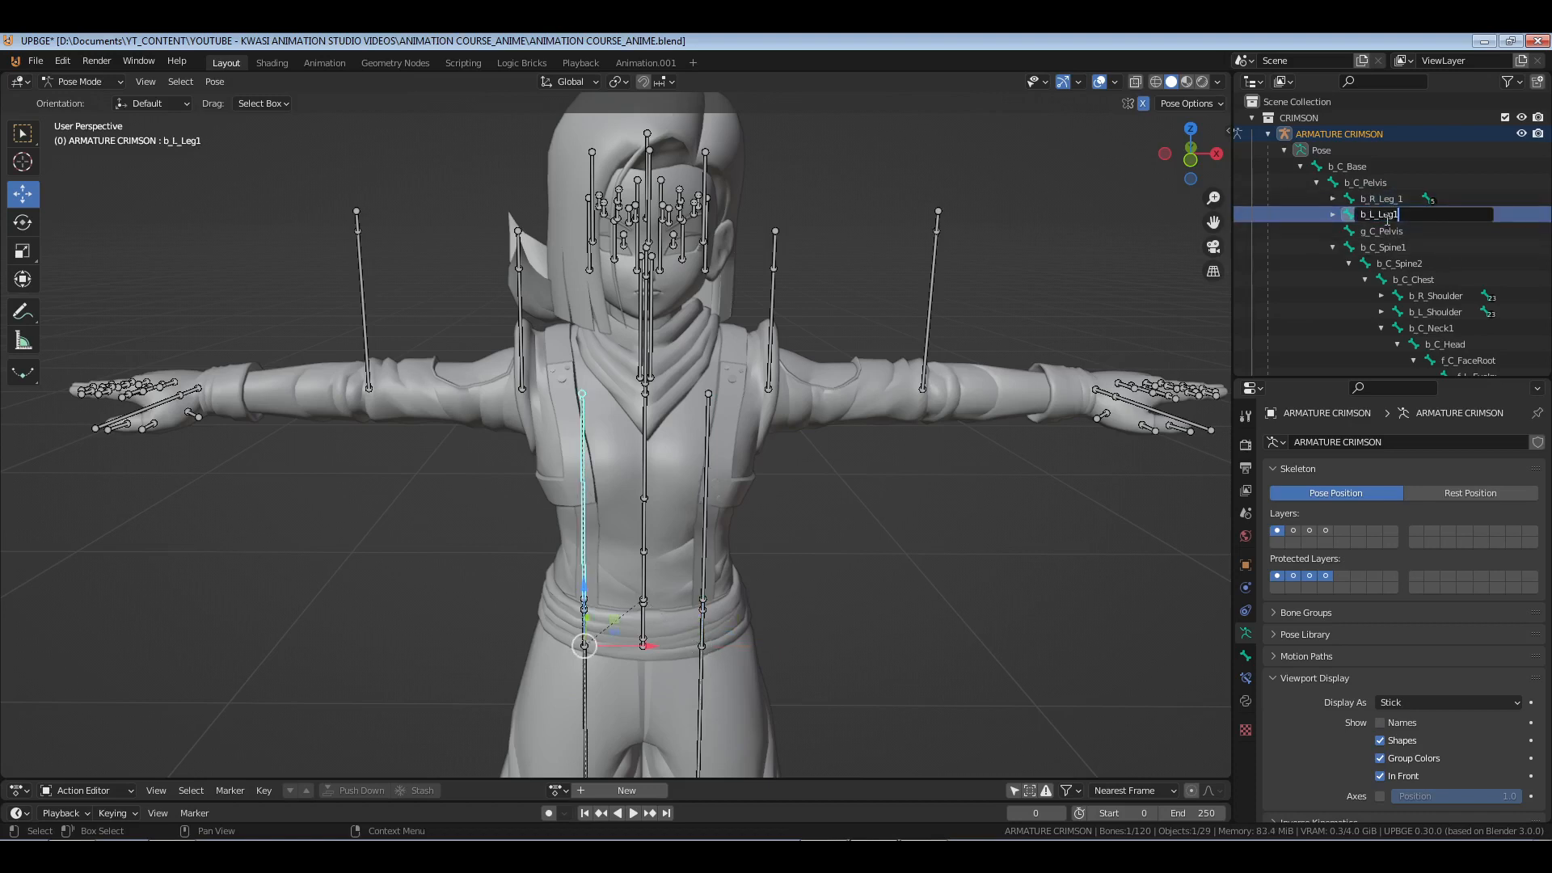
{"action": "type", "text": "_1"}
{"action": "key", "text": "Return"}
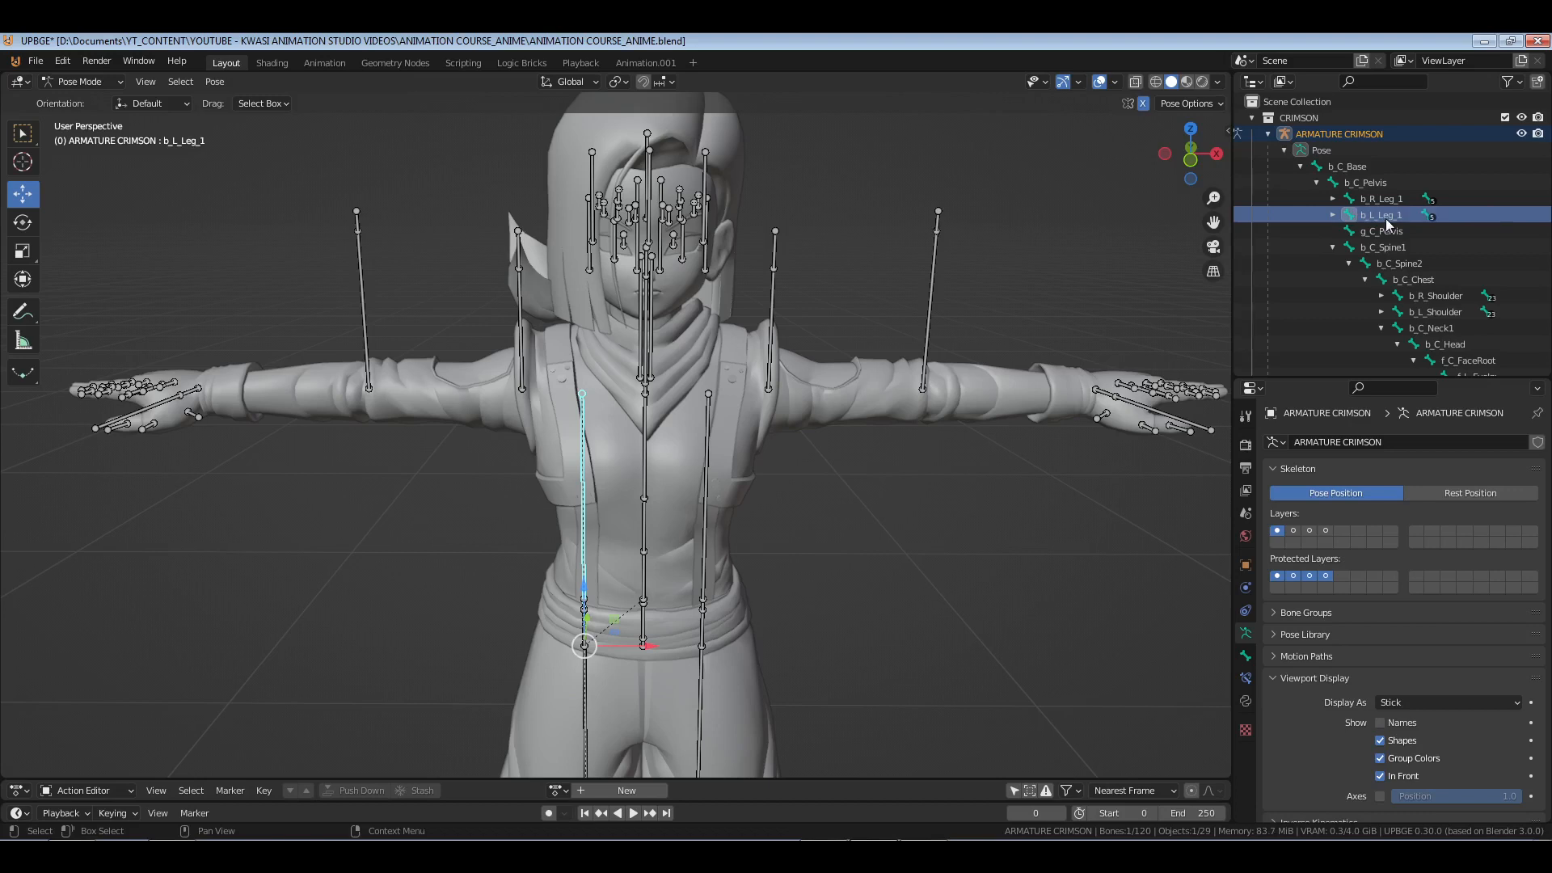
- Try rotating the b_R_Leg_1 bone to test X-axis mirroring on the legs, cancelling each rotation
{"action": "left_click", "coordinate": [1383, 199]}
{"action": "middle_click_drag", "start_coordinate": [774, 647], "coordinate": [741, 429], "text": "shift"}
{"action": "key", "text": "r"}
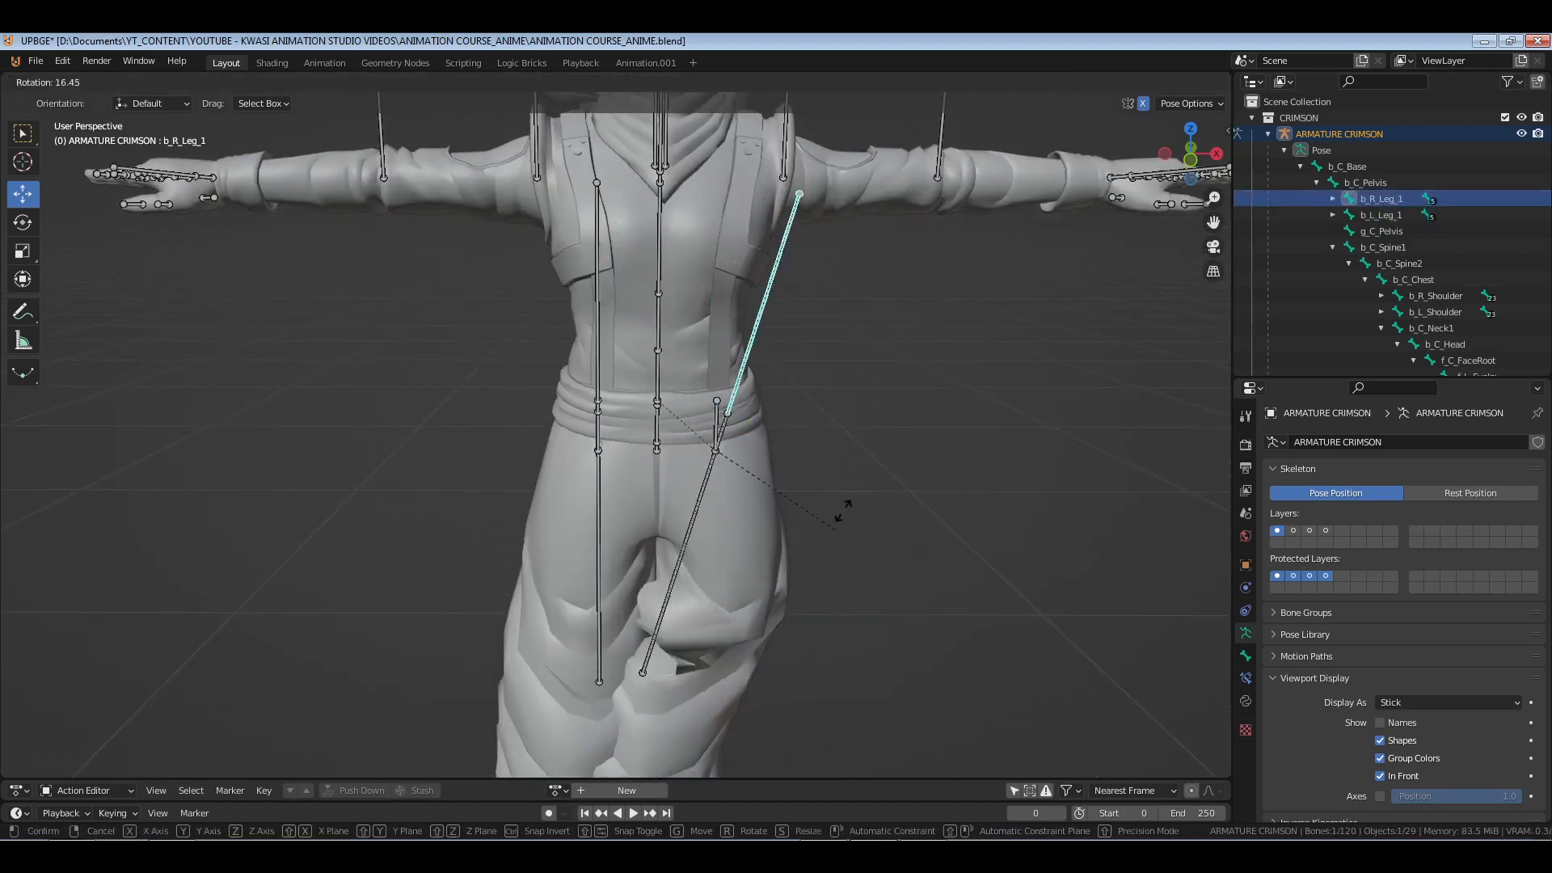
{"action": "right_click", "coordinate": [865, 472]}
{"action": "scroll", "coordinate": [834, 472], "scroll_direction": "down", "scroll_amount": 5}
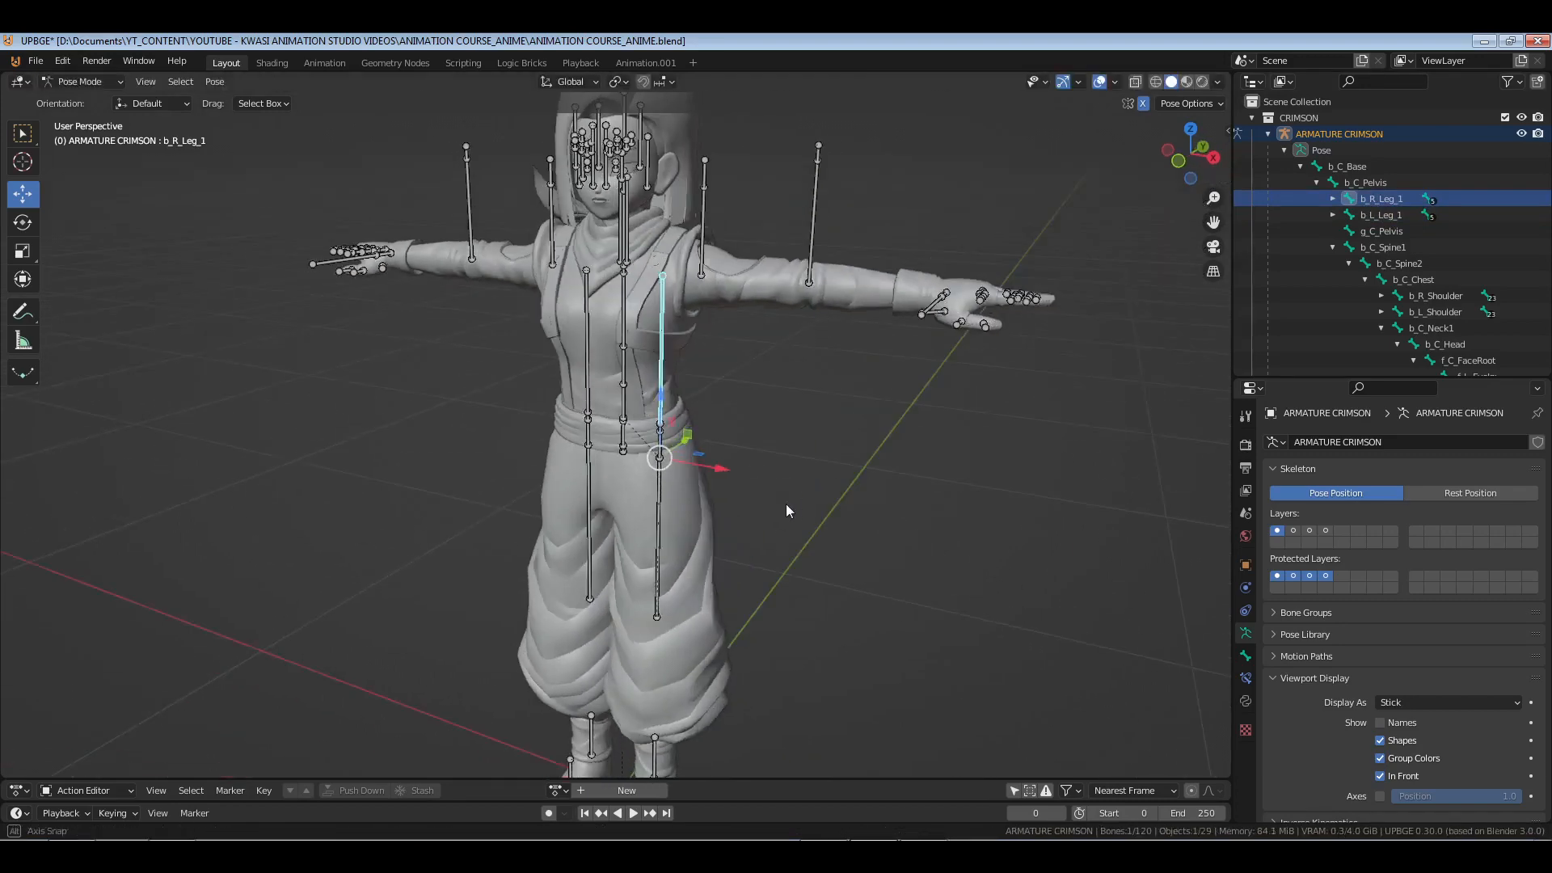
{"action": "middle_click_drag", "start_coordinate": [758, 501], "coordinate": [927, 414]}
{"action": "key", "text": "r"}
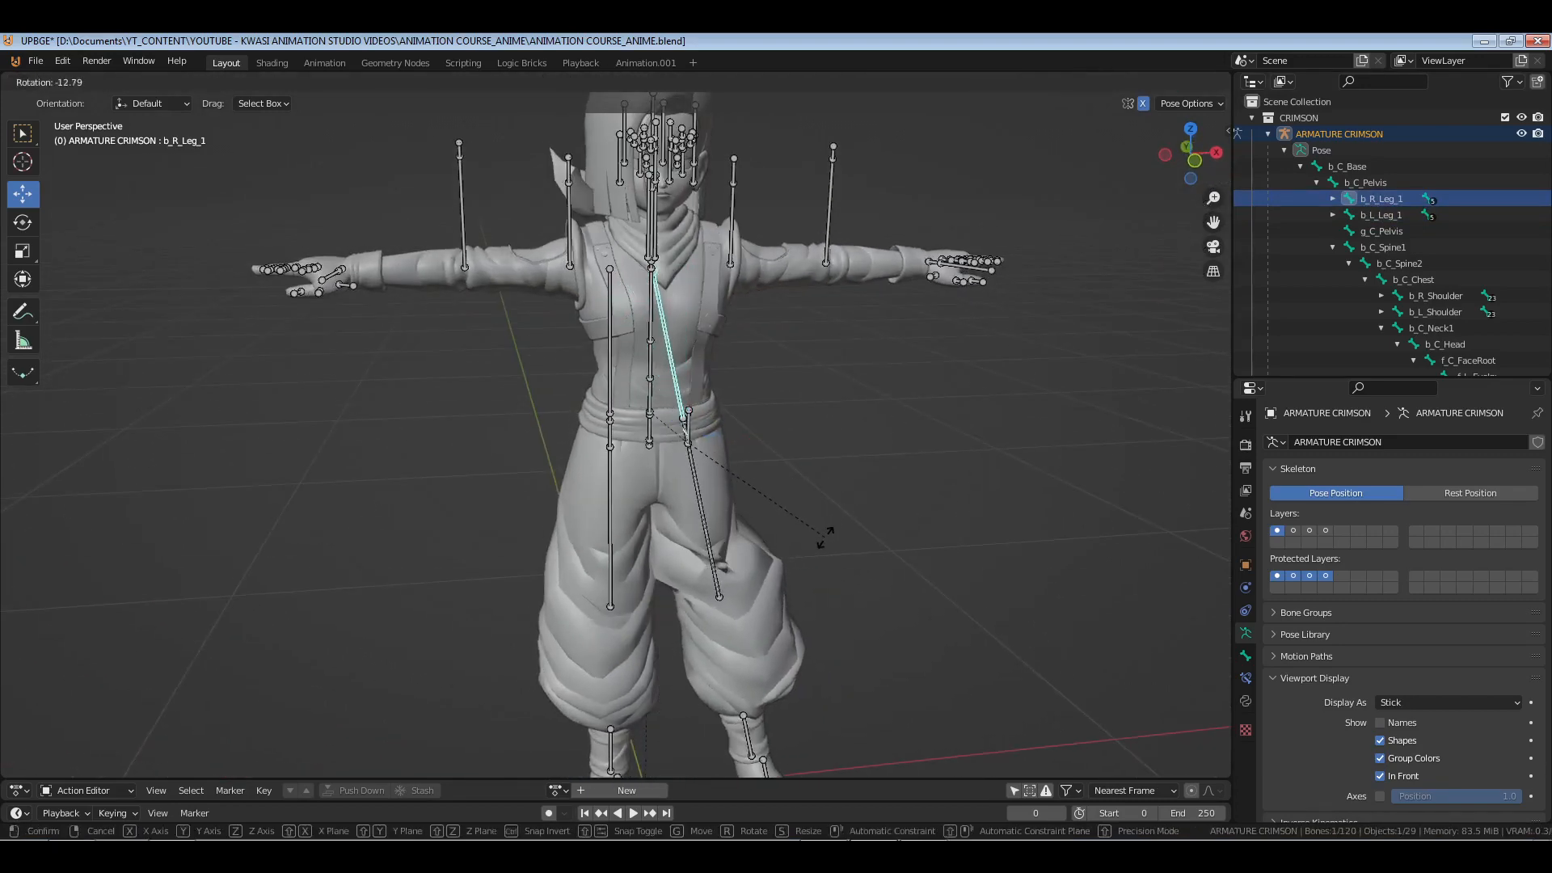
{"action": "right_click", "coordinate": [824, 540]}
- Undo the renaming of both leg bones
{"action": "key", "text": "ctrl+z"}
{"action": "key", "text": "ctrl+z"}
{"action": "key", "text": "ctrl+z"}
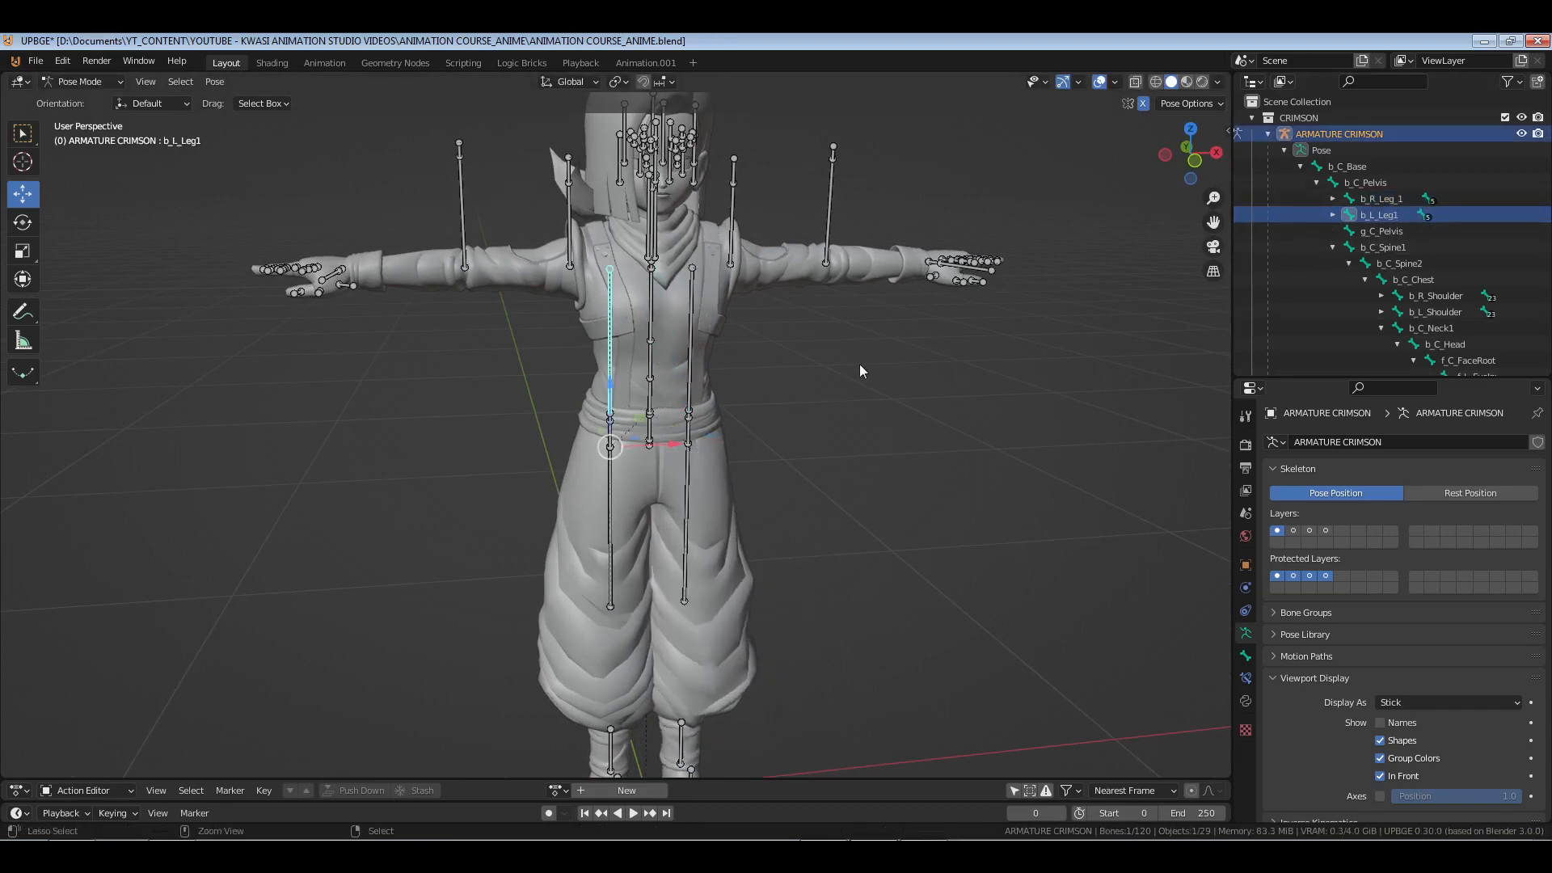
- Deselect all bones and save the ANIMATION COURSE_ANIME.blend file
{"action": "key", "text": "alt+a"}
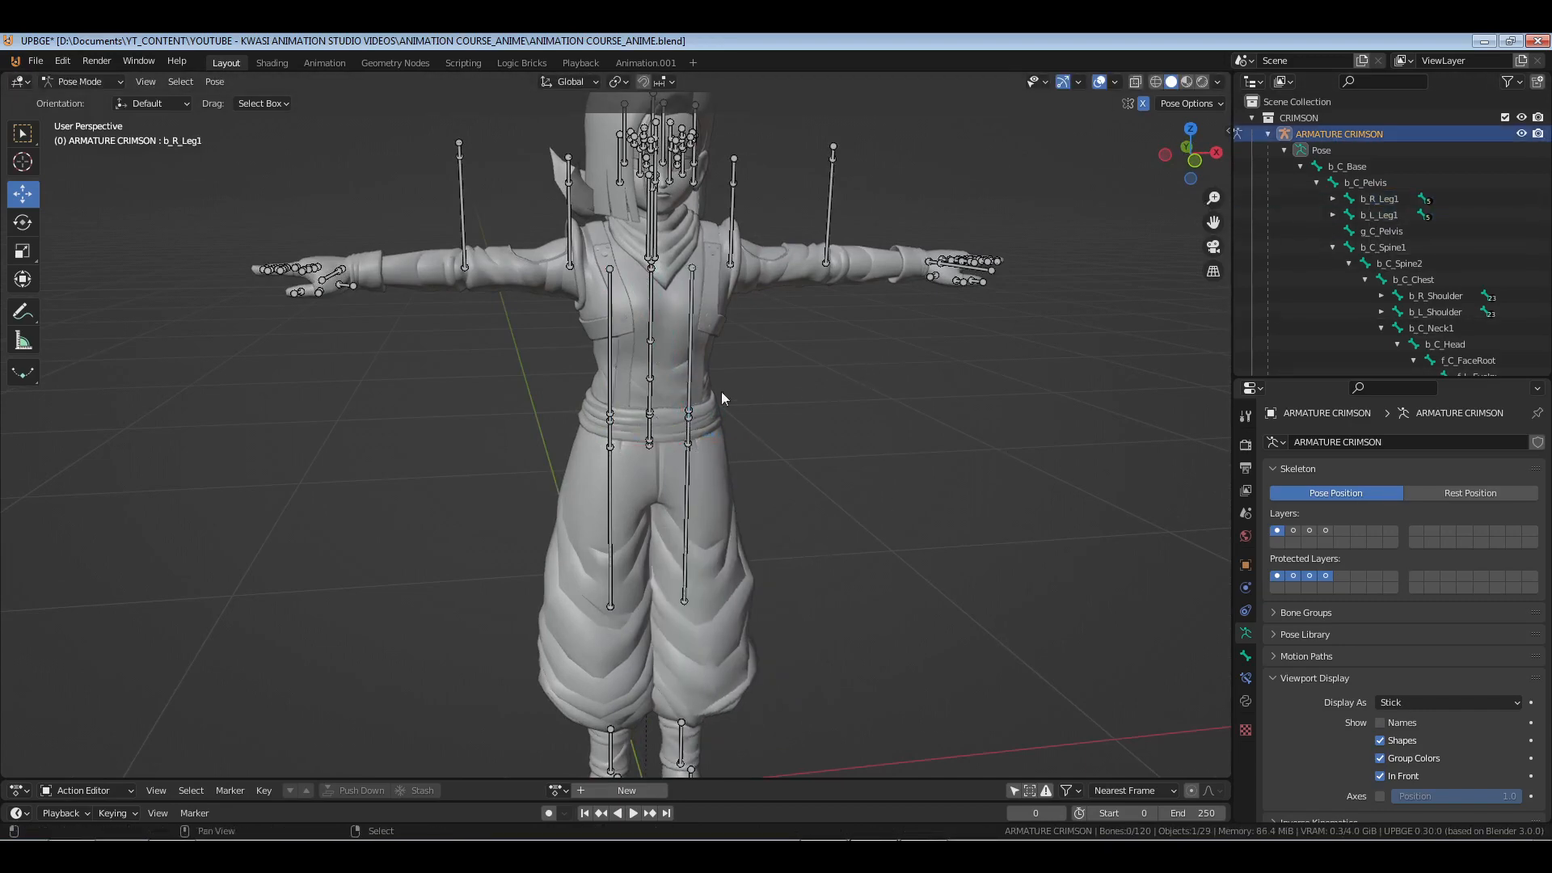
{"action": "scroll", "coordinate": [721, 392], "scroll_direction": "up", "scroll_amount": 5}
{"action": "middle_click_drag", "start_coordinate": [749, 428], "coordinate": [741, 487], "text": "shift"}
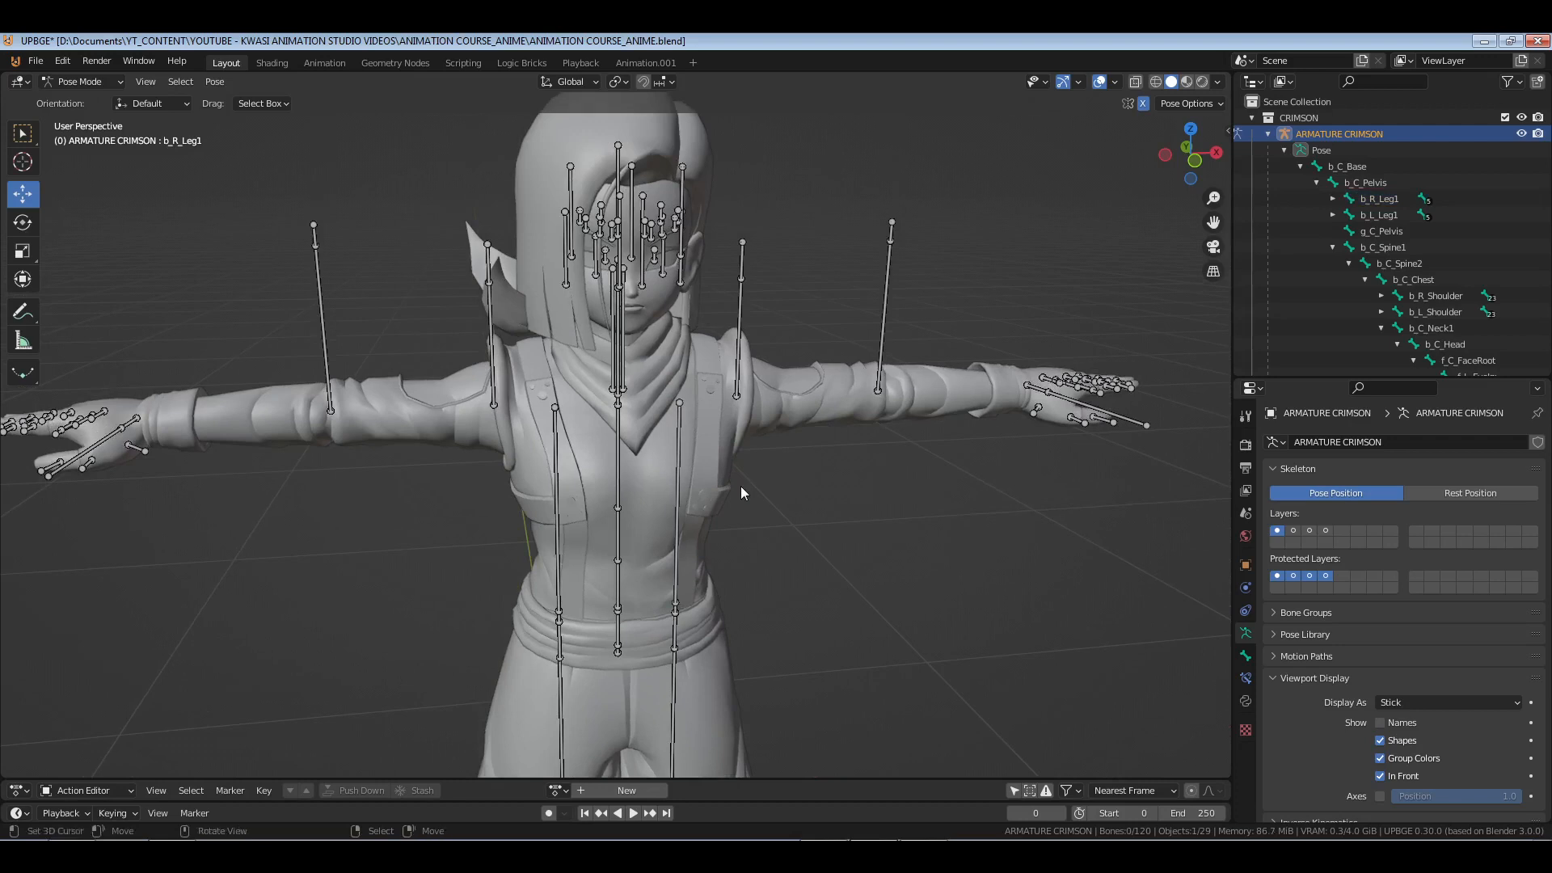
{"action": "key", "text": "ctrl+s"}
- Show the bone properties, try renaming the b_R_Leg1 bone to b_R_Leg_1, and undo the rename
{"action": "left_click", "coordinate": [1246, 657]}
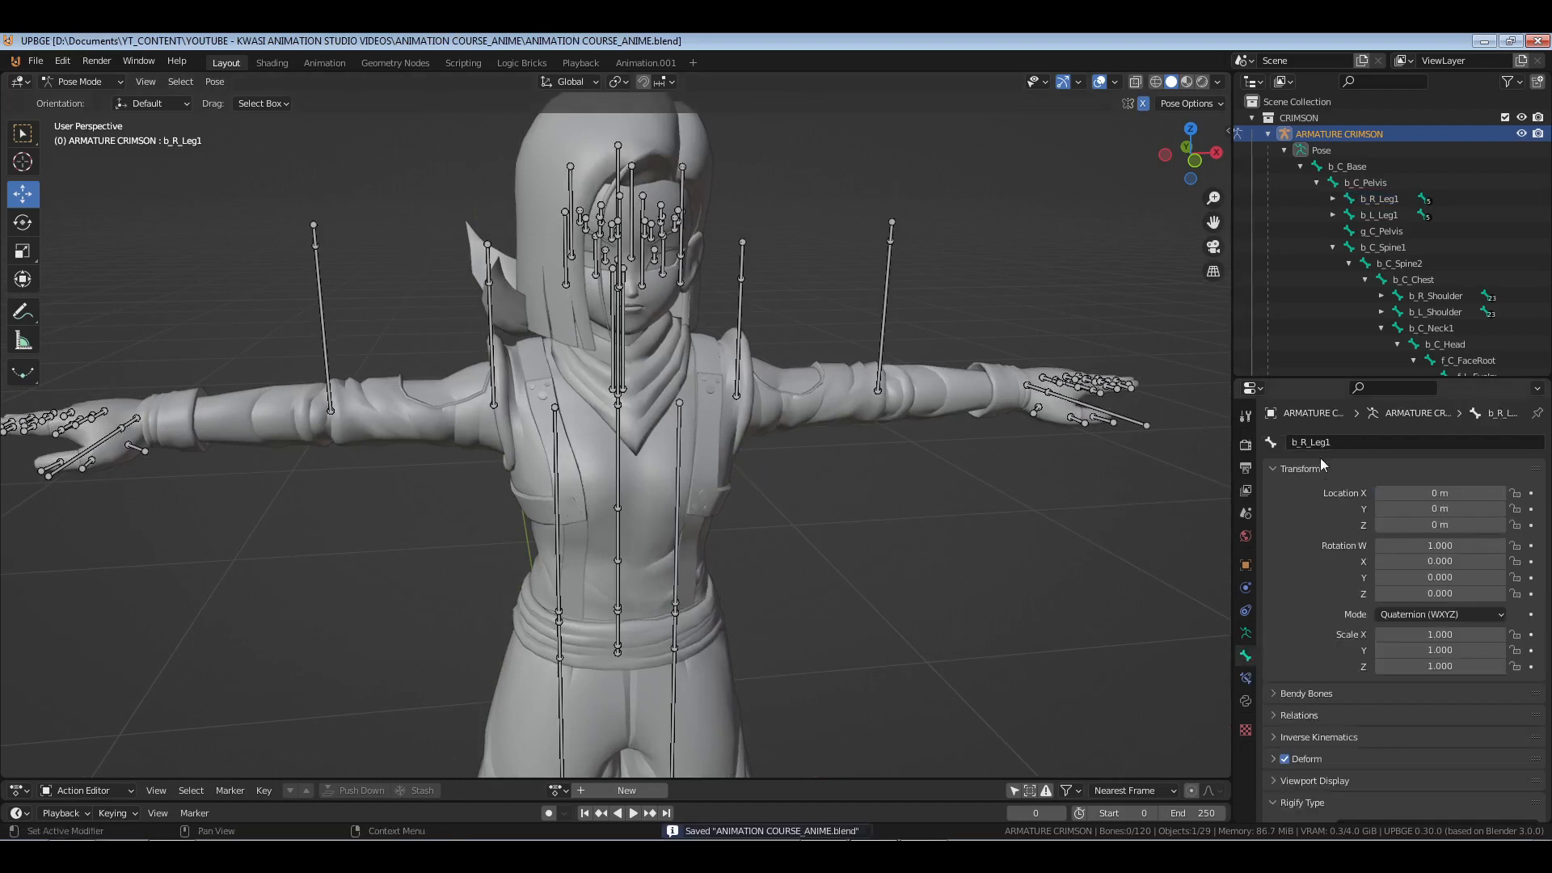
{"action": "left_click", "coordinate": [1371, 198]}
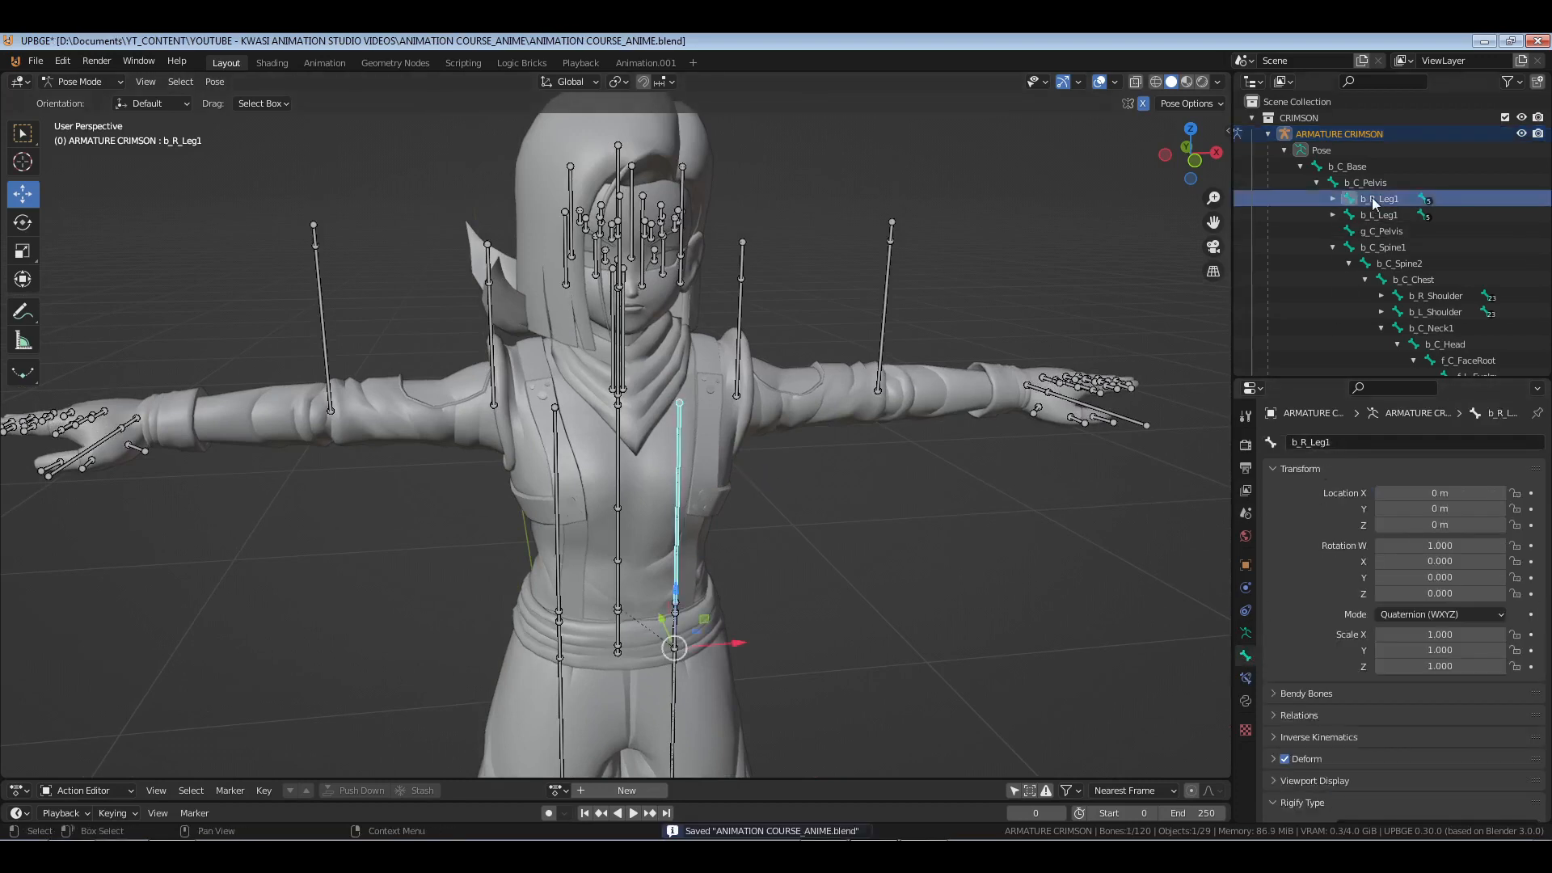
{"action": "double_click", "coordinate": [1371, 197]}
{"action": "key", "text": "Left"}
{"action": "type", "text": "_"}
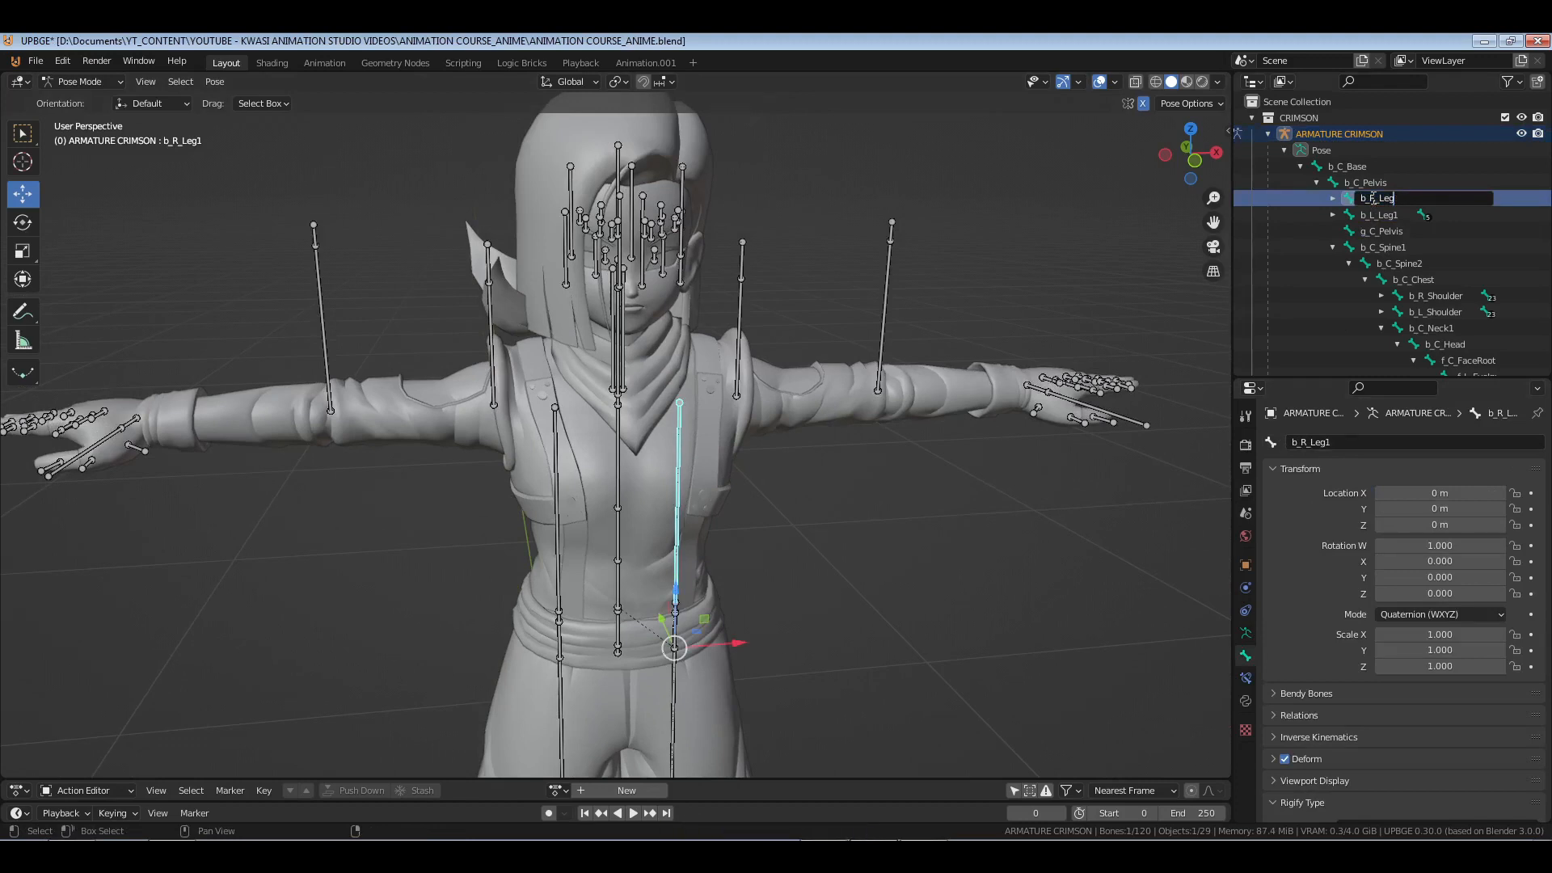
{"action": "key", "text": "Return"}
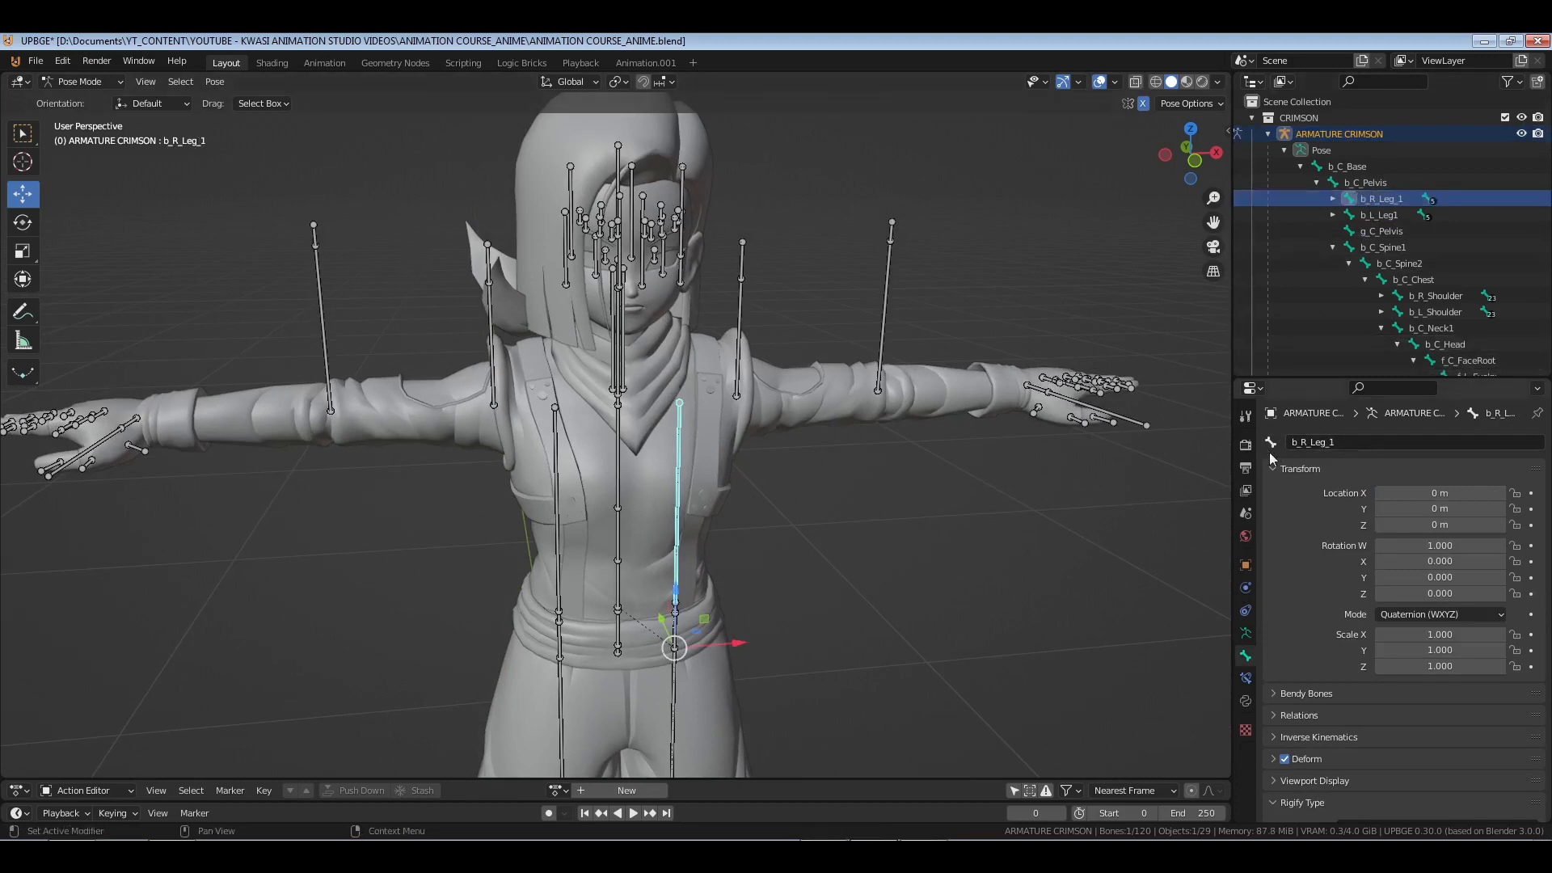
{"action": "key", "text": "ctrl+z"}
- Clear the bone selection and save the ANIMATION COURSE_ANIME.blend file again
{"action": "left_click", "coordinate": [889, 498]}
{"action": "middle_click_drag", "start_coordinate": [771, 612], "coordinate": [826, 511], "text": "shift"}
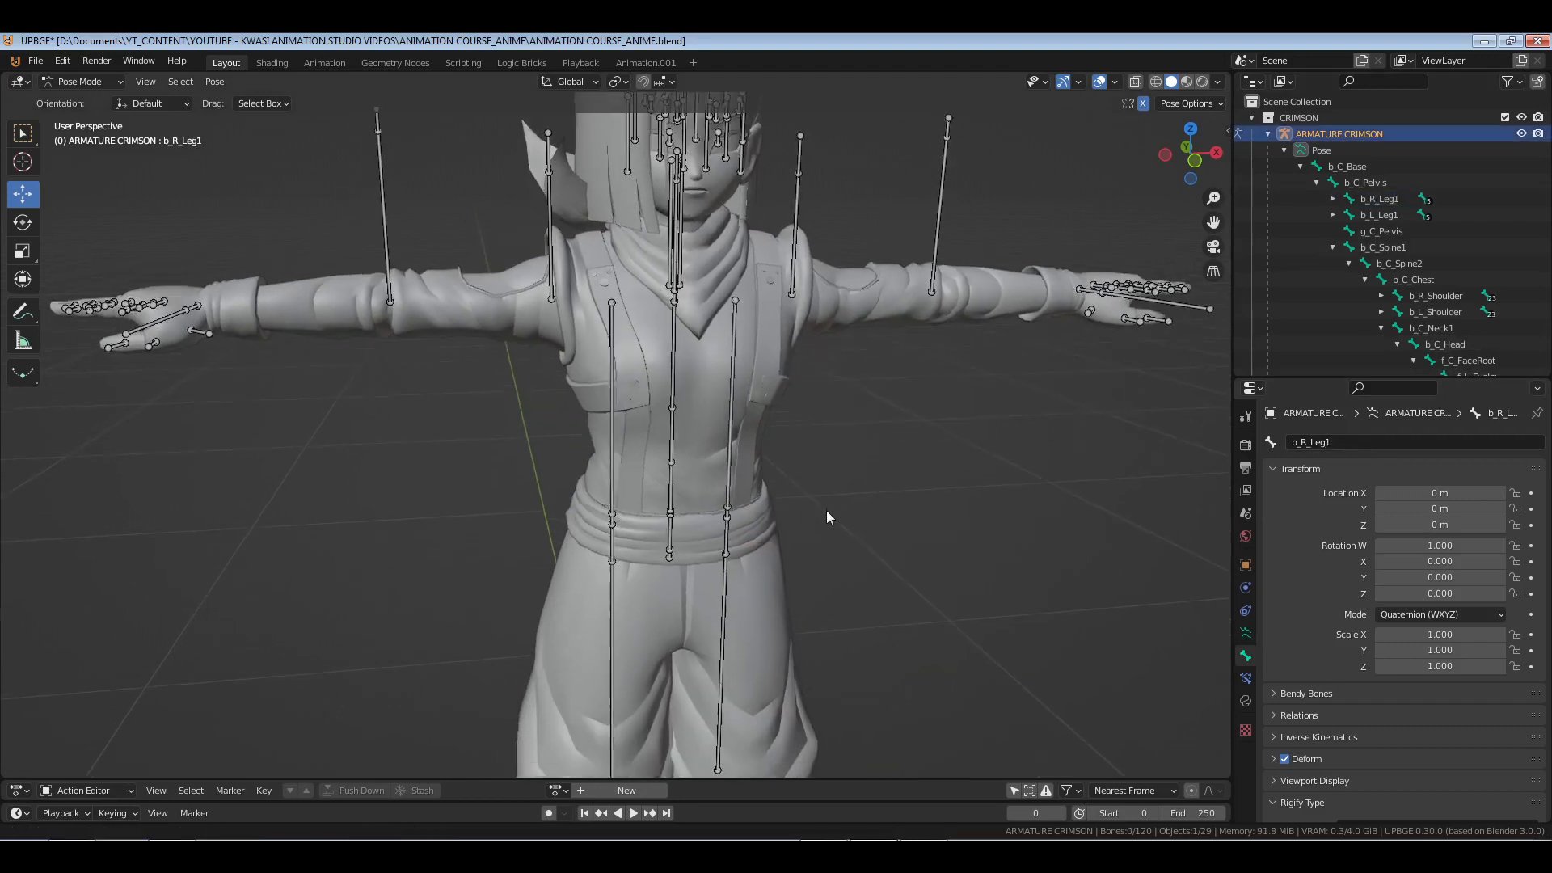
{"action": "scroll", "coordinate": [826, 511], "scroll_direction": "down", "scroll_amount": 3}
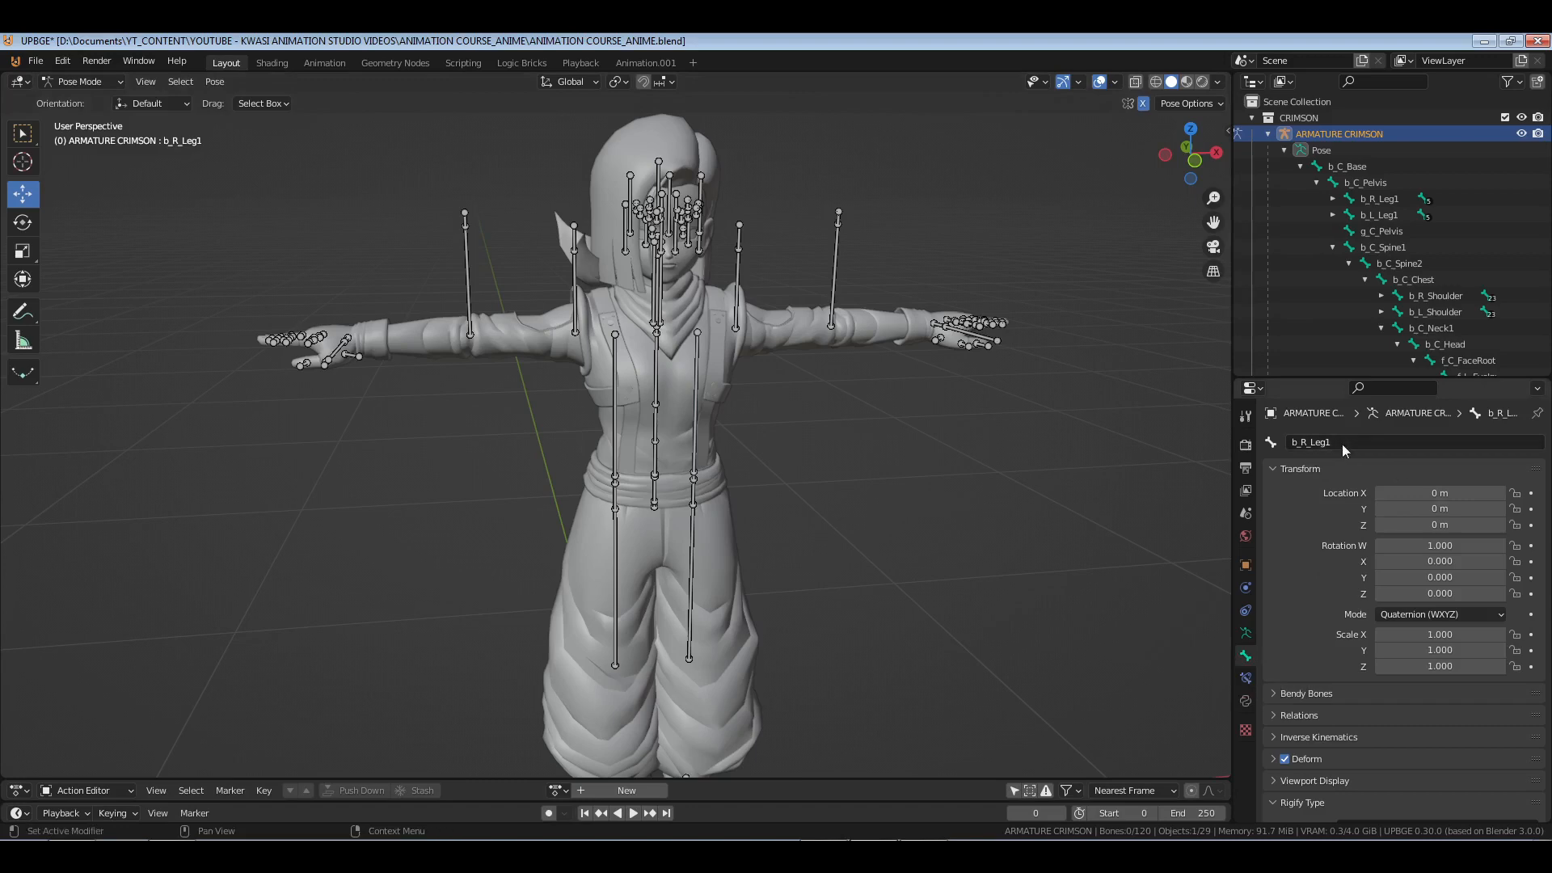
{"action": "middle_click_drag", "start_coordinate": [884, 671], "coordinate": [850, 658]}
{"action": "scroll", "coordinate": [850, 658], "scroll_direction": "up", "scroll_amount": 4}
{"action": "middle_click_drag", "start_coordinate": [790, 498], "coordinate": [816, 538]}
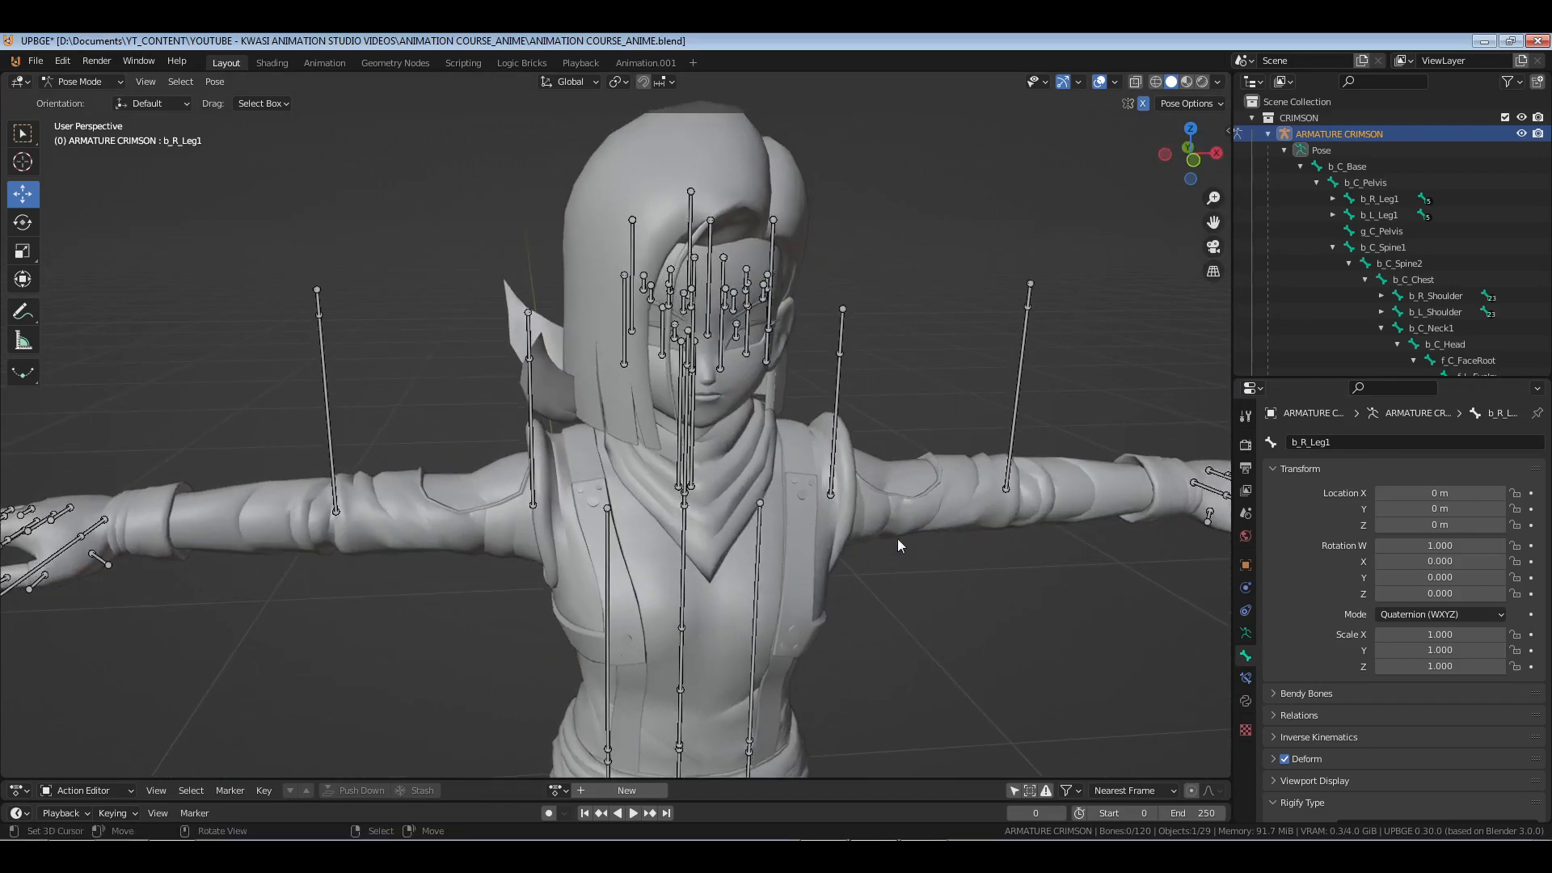
{"action": "key", "text": "ctrl+s"}
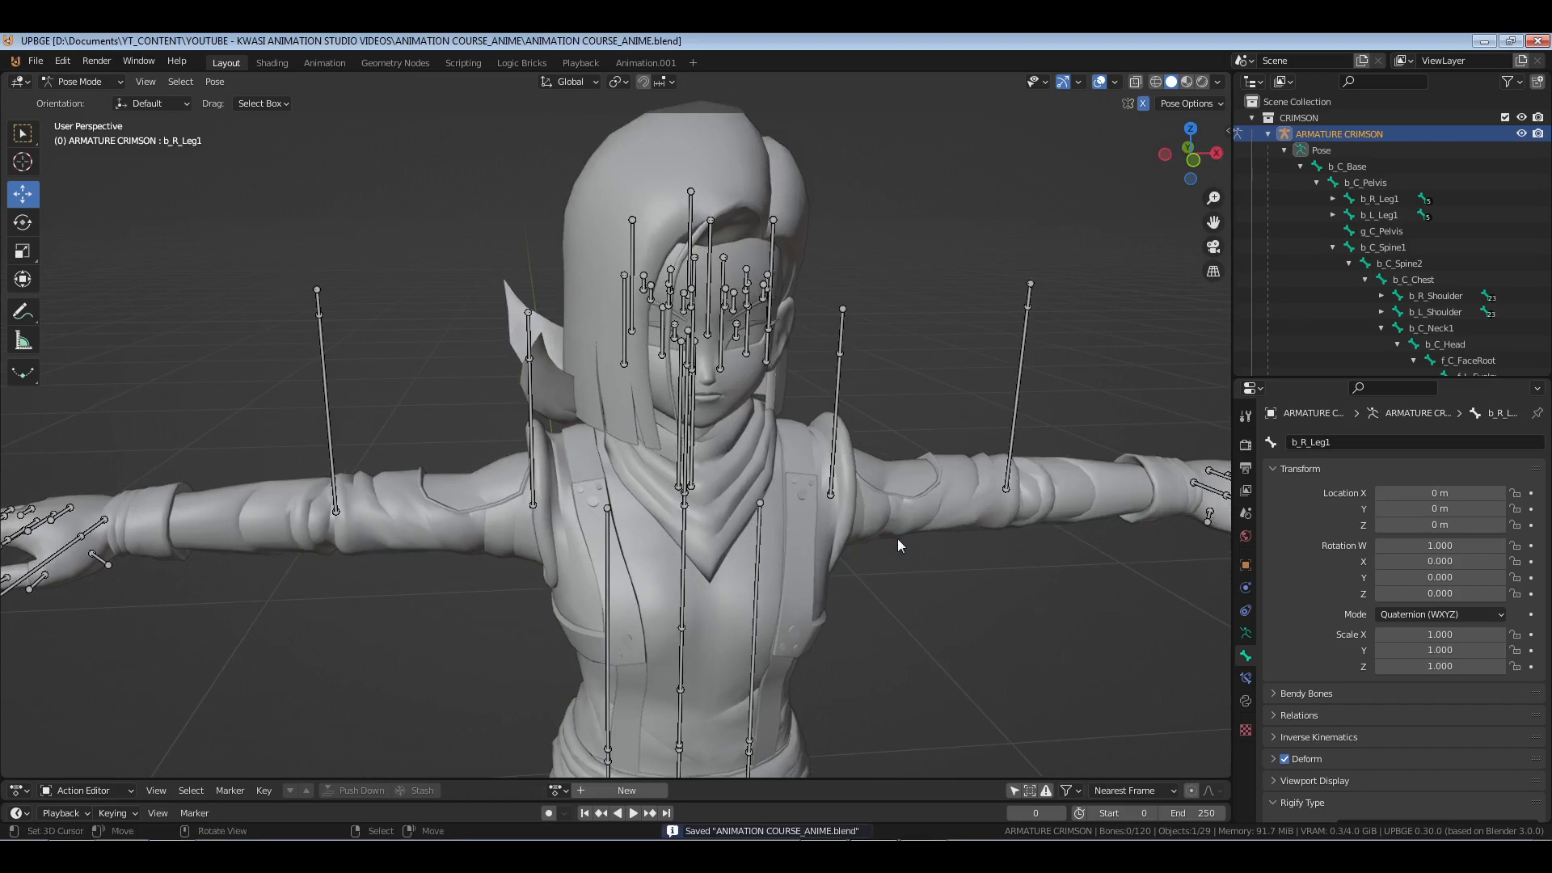
- Switch the armature to Object Mode, collapse the CRIMSON collection, and save the file
{"action": "key", "text": "ctrl+Tab"}
{"action": "left_click", "coordinate": [1254, 118]}
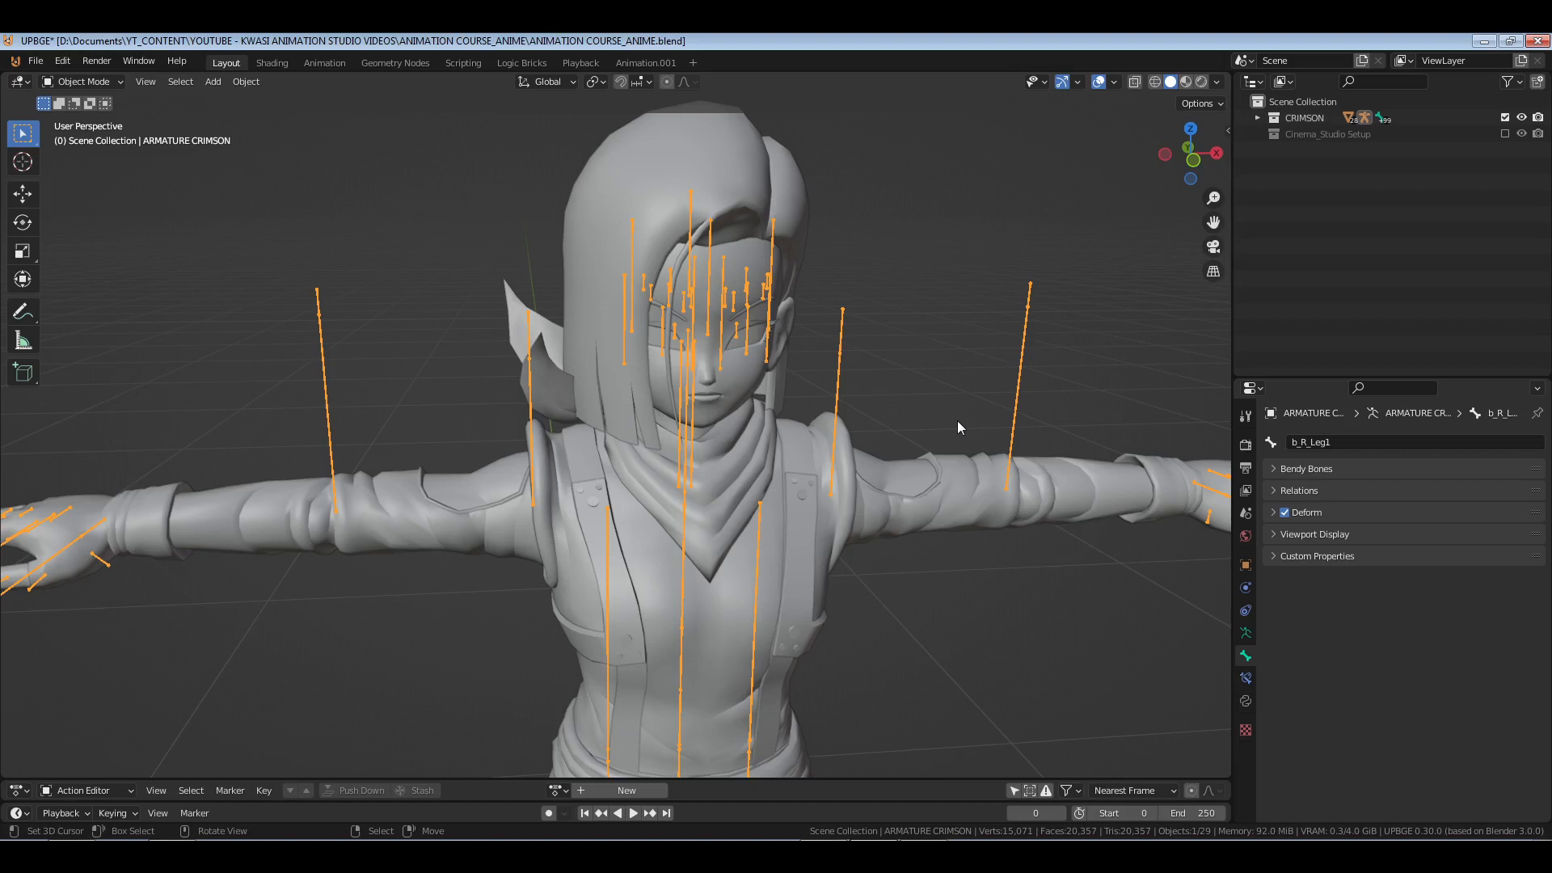
{"action": "key", "text": "ctrl+s"}
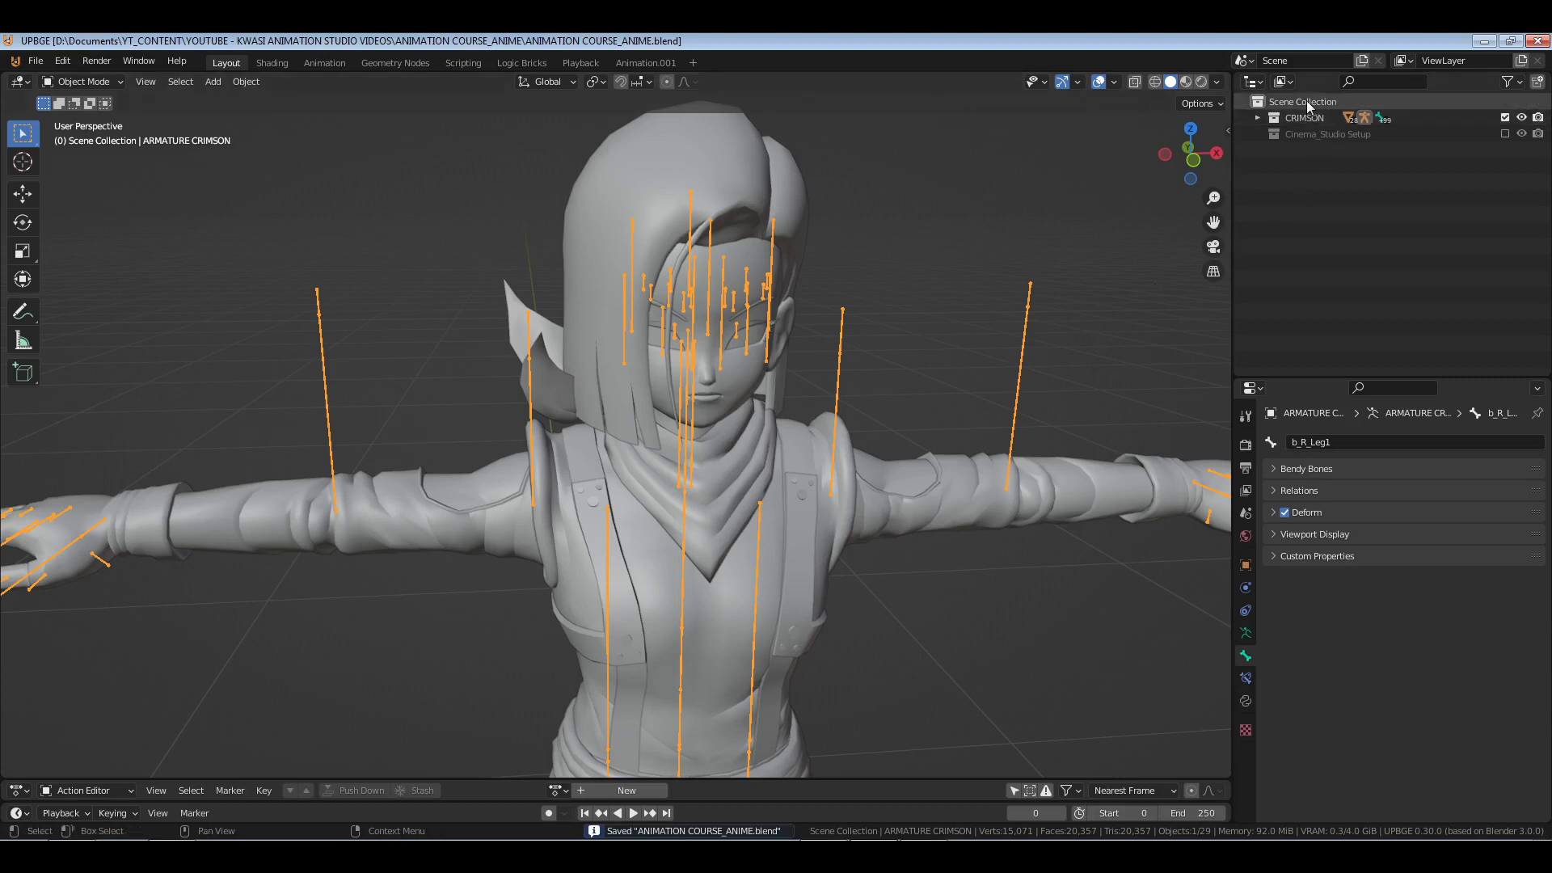
- Create a new empty scene in the file and select its Scene Collection
{"action": "left_click", "coordinate": [1245, 60]}
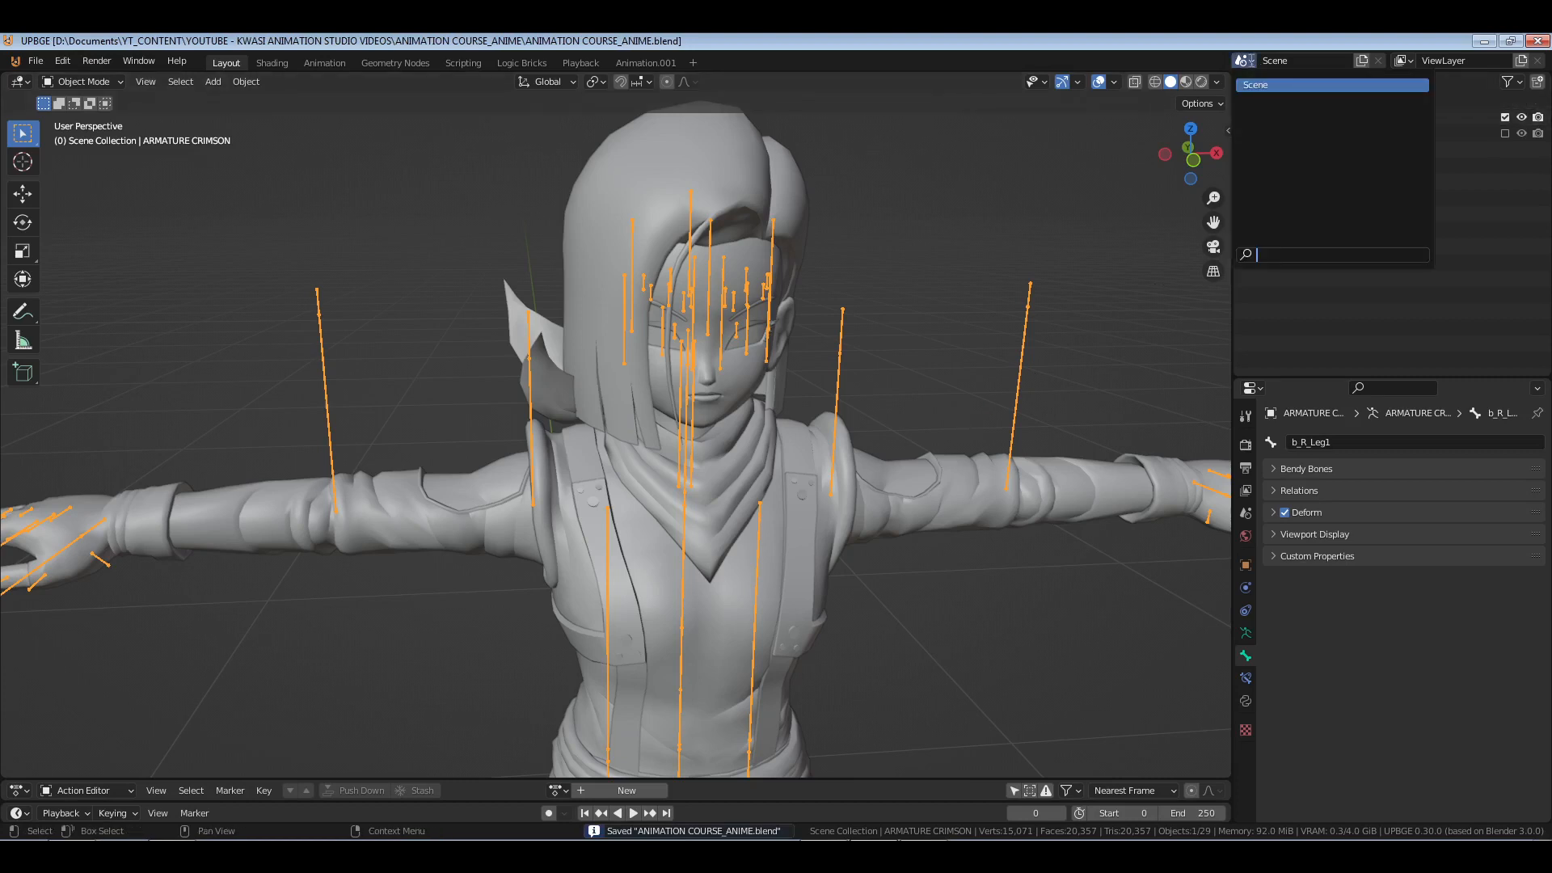
{"action": "left_click", "coordinate": [1257, 84]}
{"action": "left_click", "coordinate": [1360, 63]}
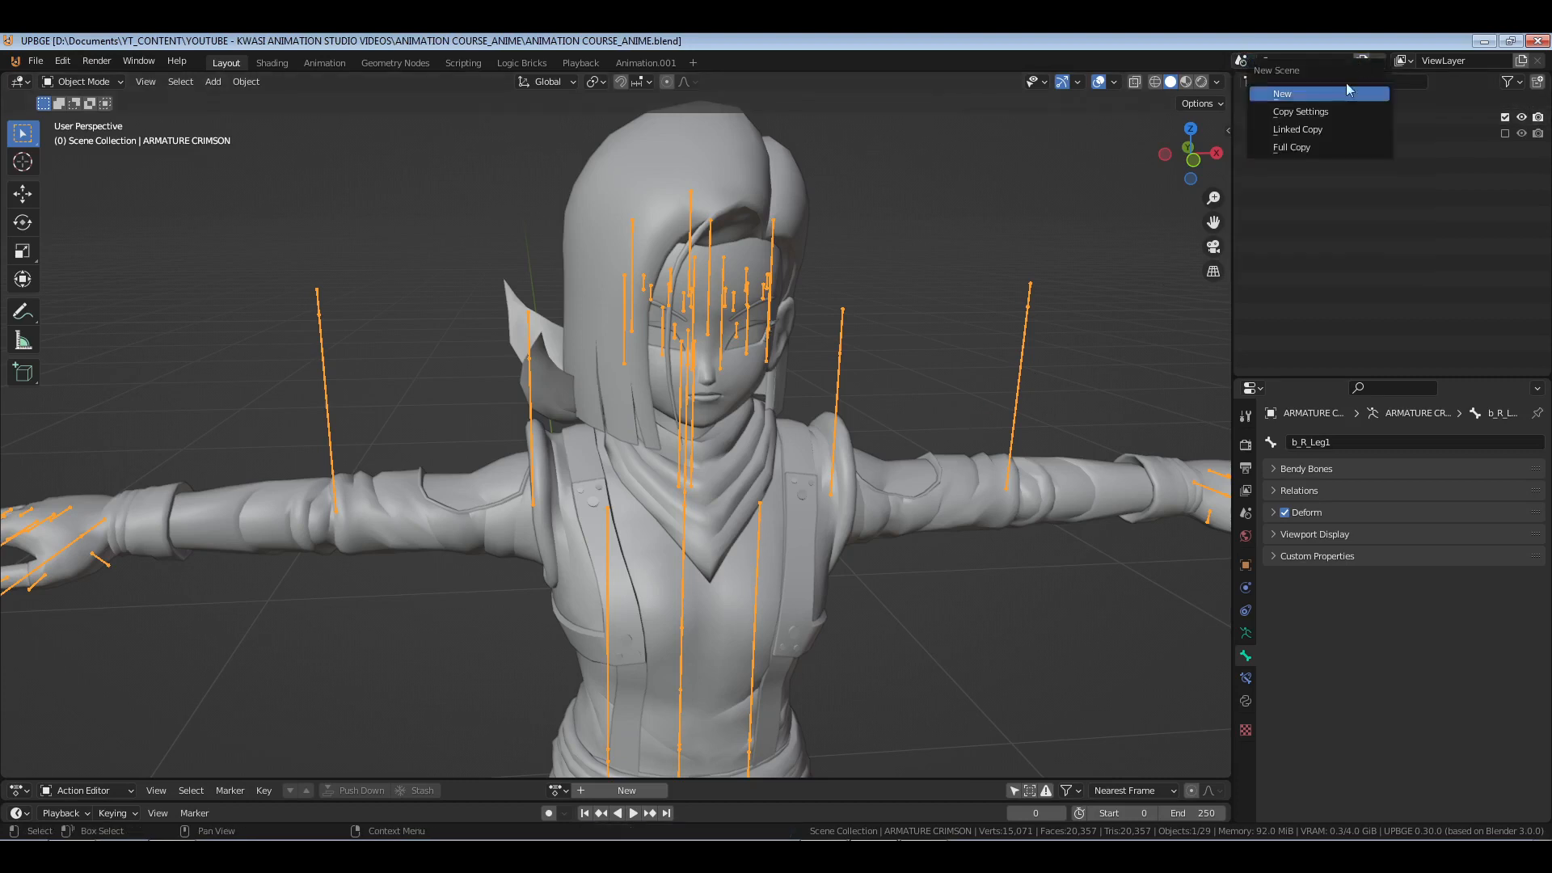
{"action": "left_click", "coordinate": [1297, 94]}
{"action": "left_click", "coordinate": [1308, 102]}
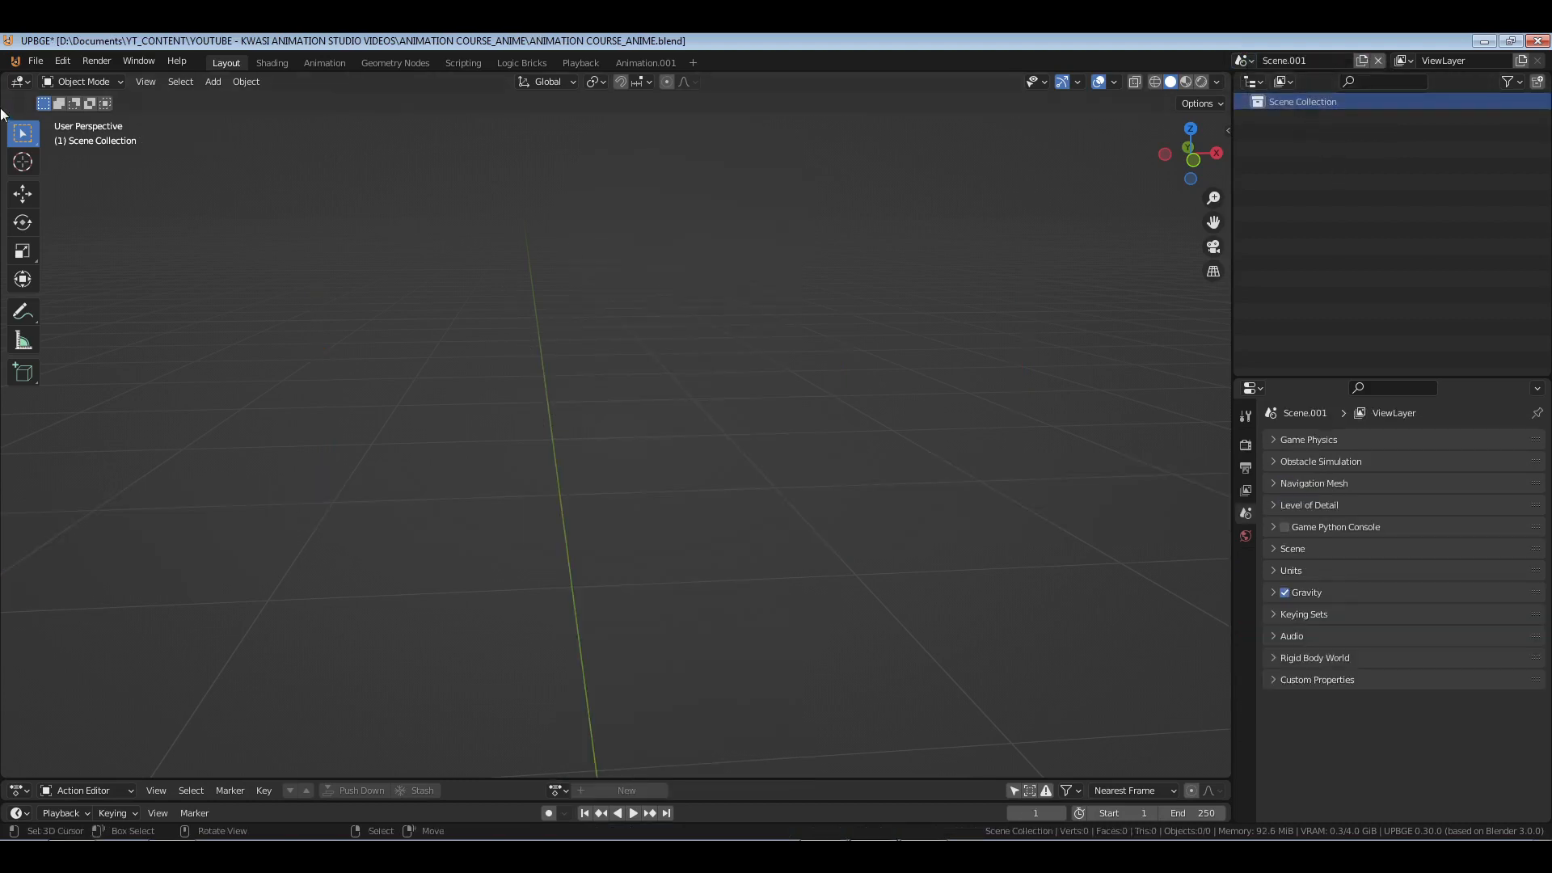
{"action": "left_click", "coordinate": [35, 61]}
{"action": "mouse_move", "coordinate": [111, 279]}
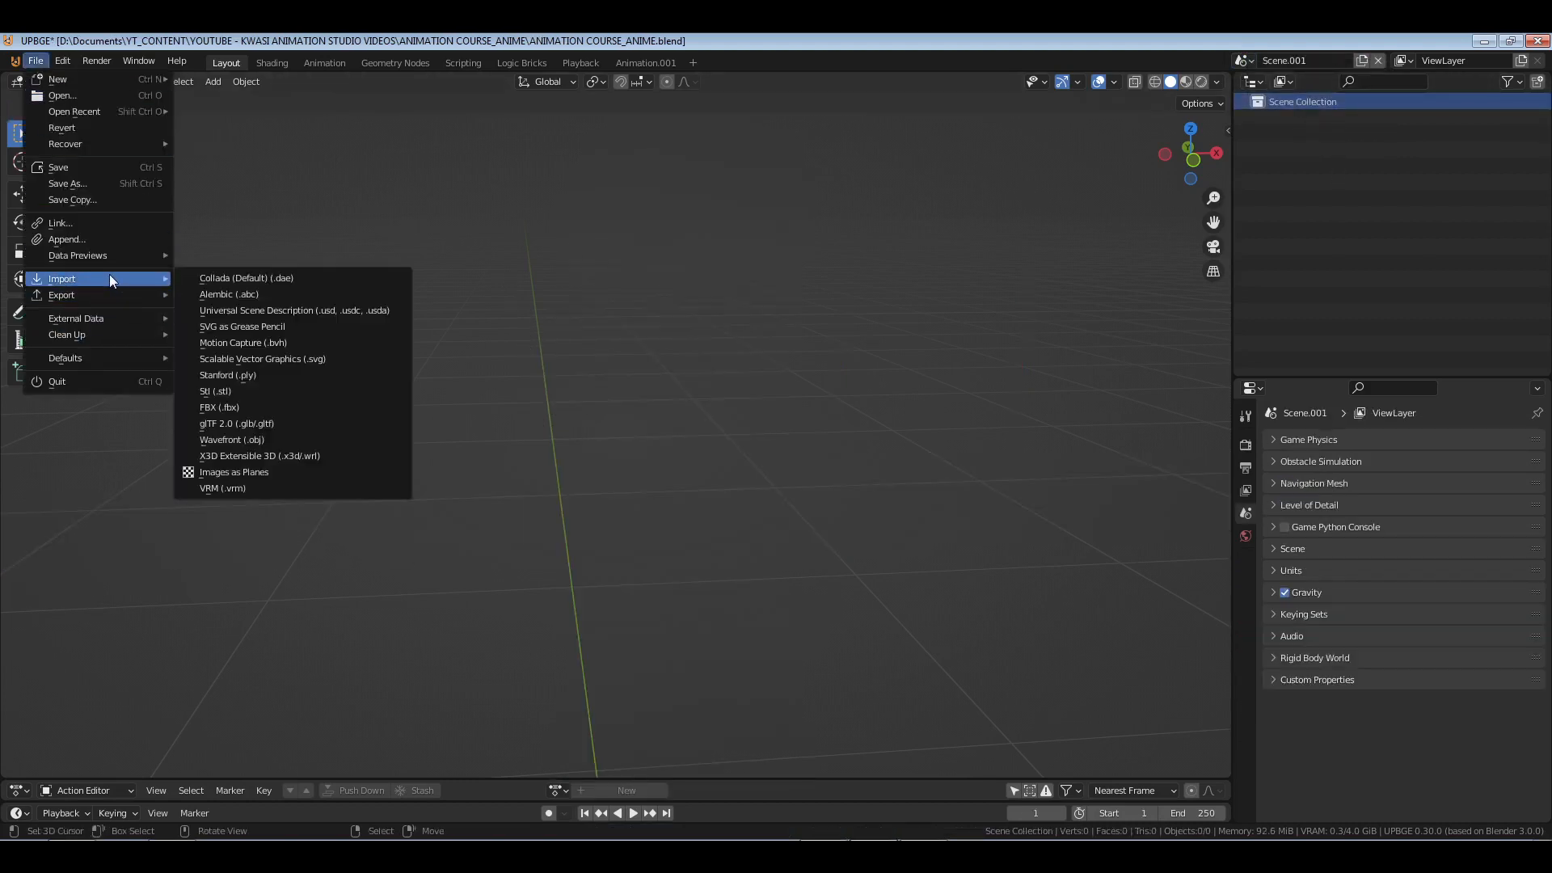
{"action": "left_click", "coordinate": [220, 488]}
{"action": "left_click", "coordinate": [422, 574]}
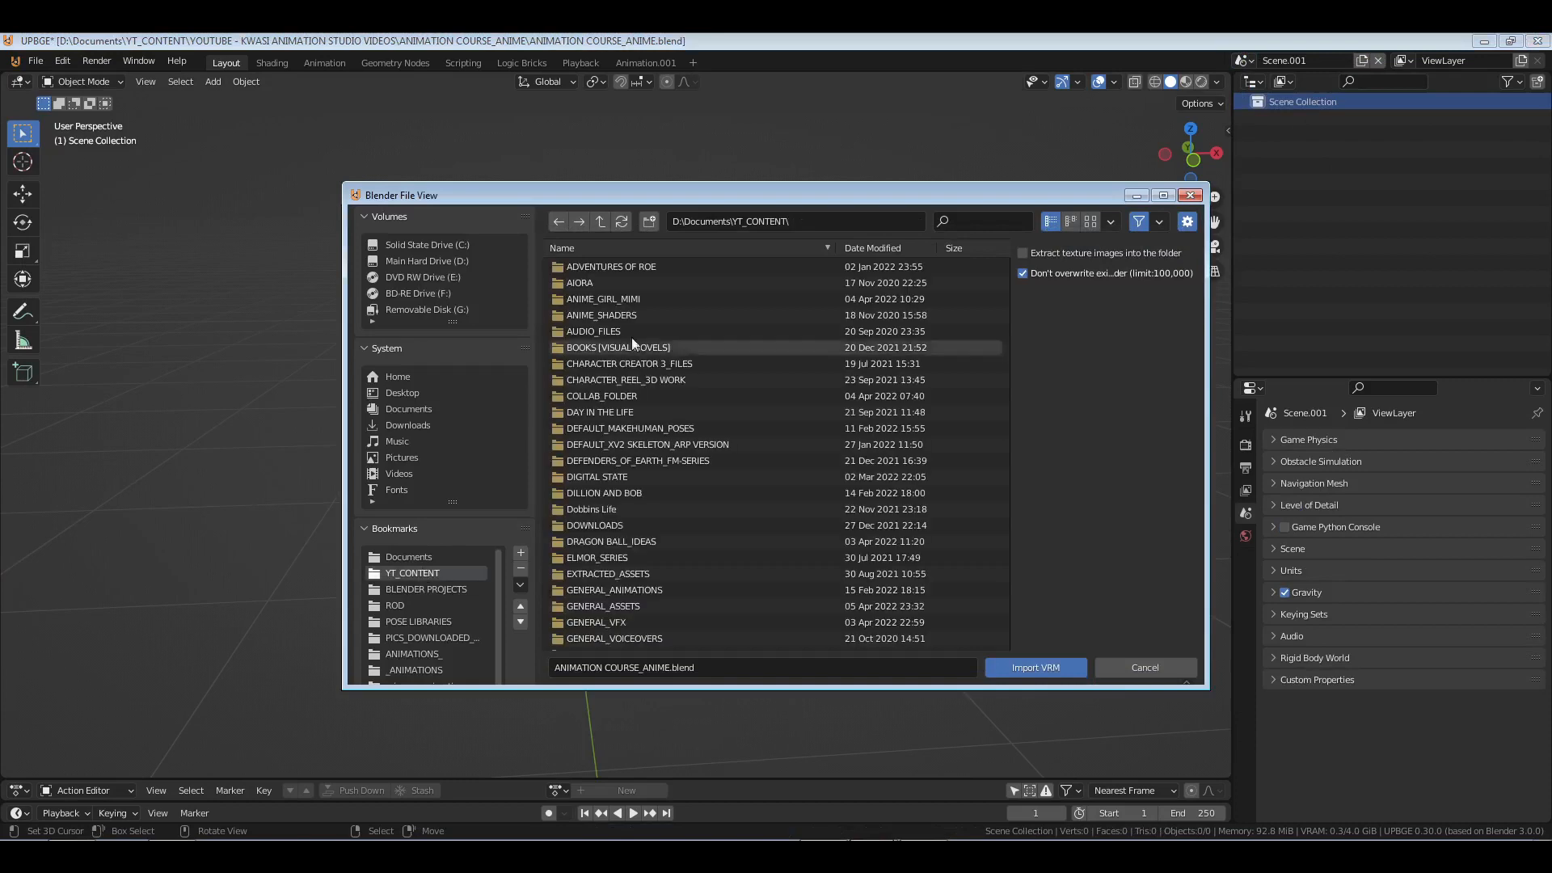
{"action": "double_click", "coordinate": [609, 266]}
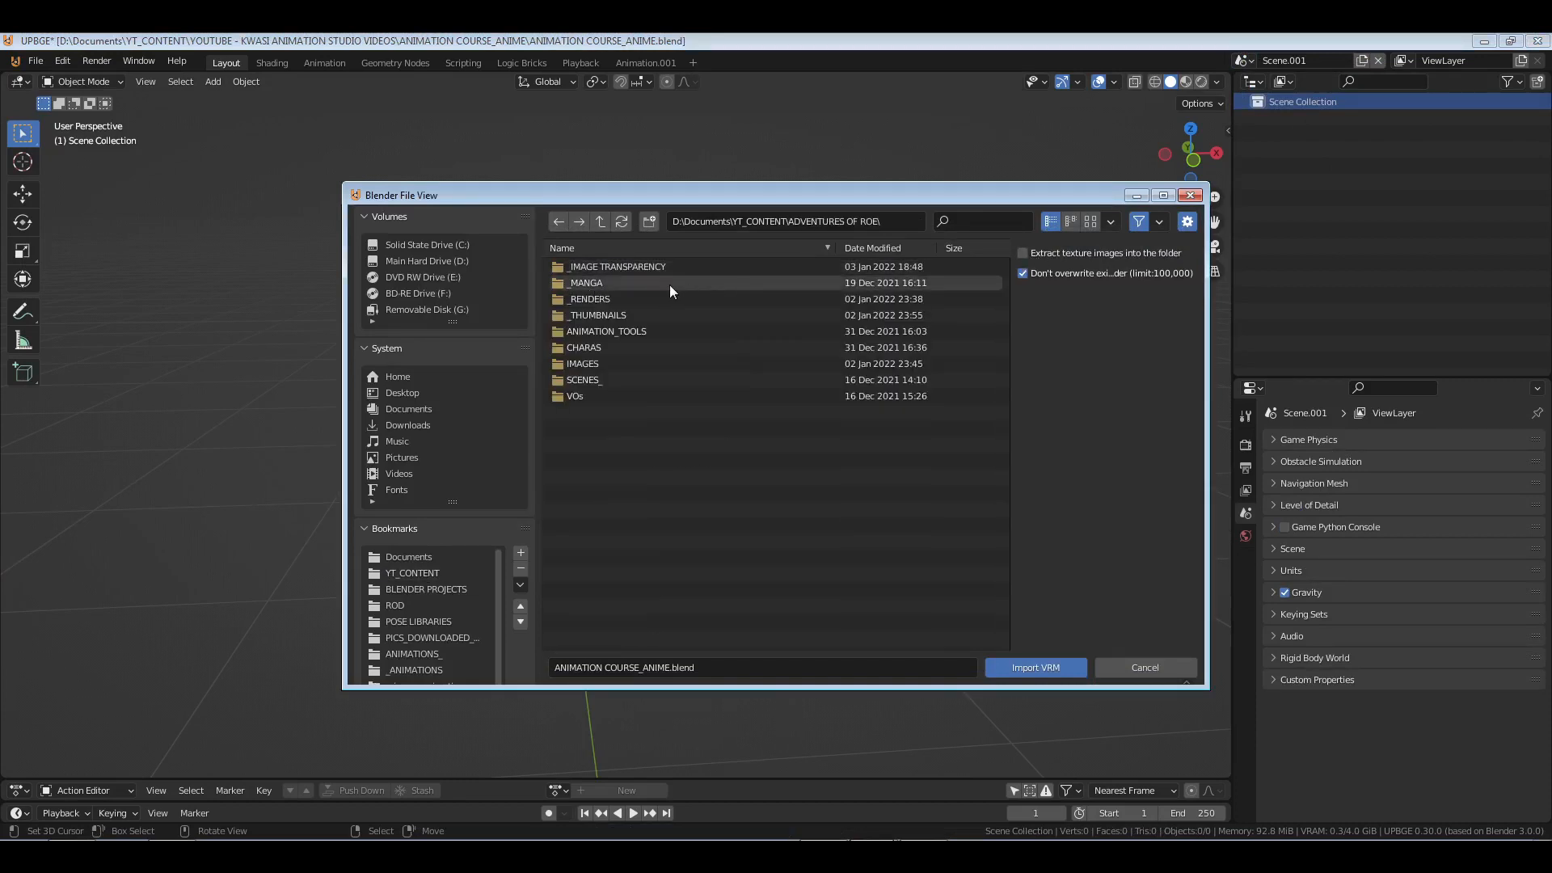
{"action": "left_click", "coordinate": [1148, 666]}
- Start appending from another blend file and browse to YT_CONTENT\ADVENTURES OF ROE\CHARAS
{"action": "left_click", "coordinate": [35, 61]}
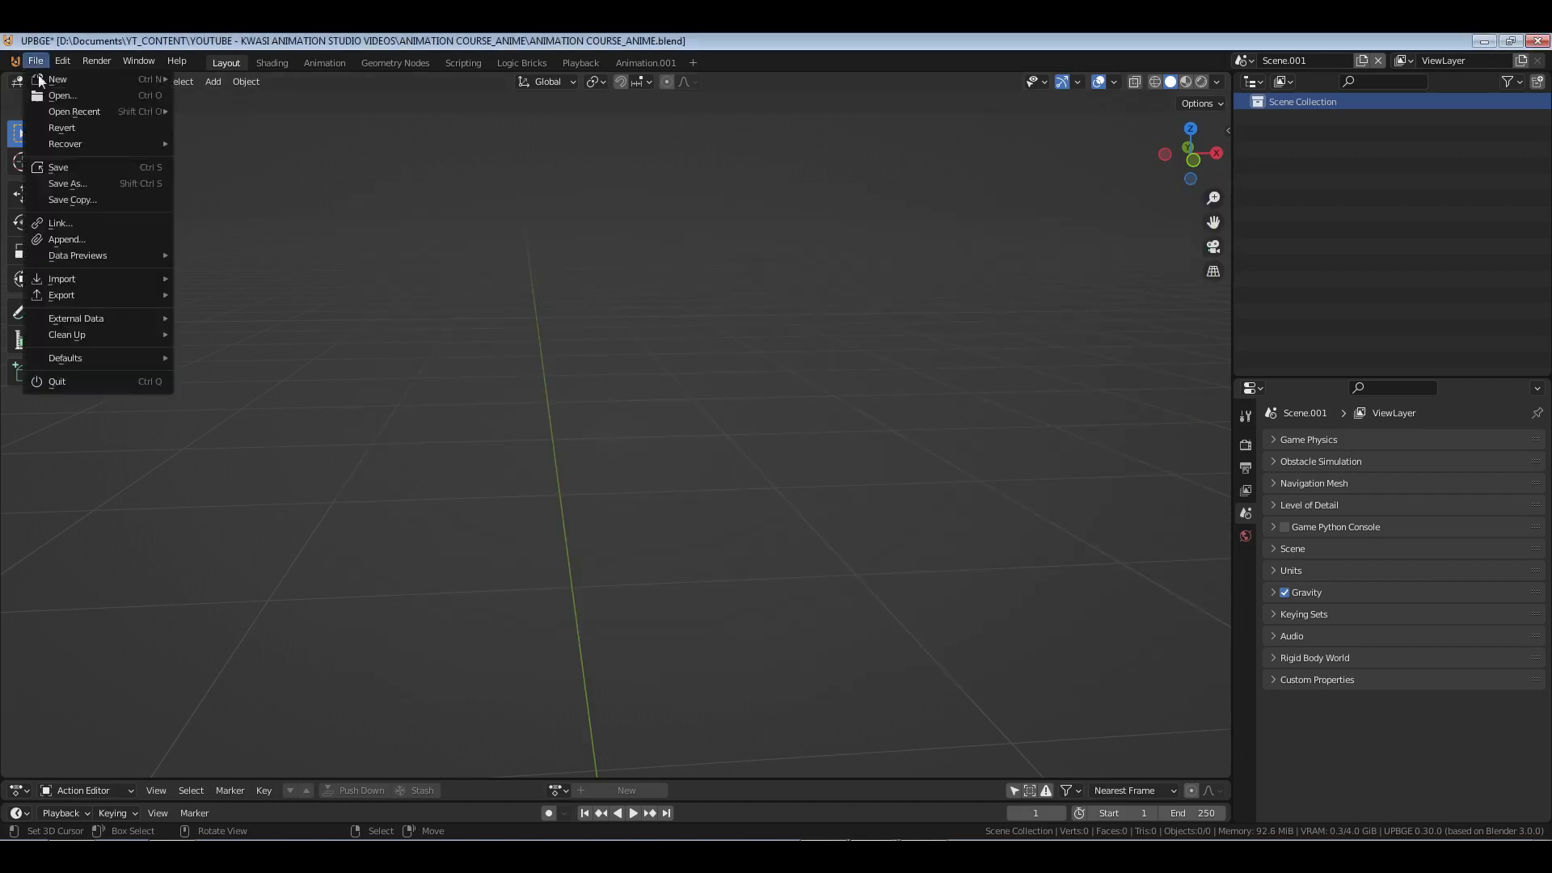
{"action": "left_click", "coordinate": [85, 239]}
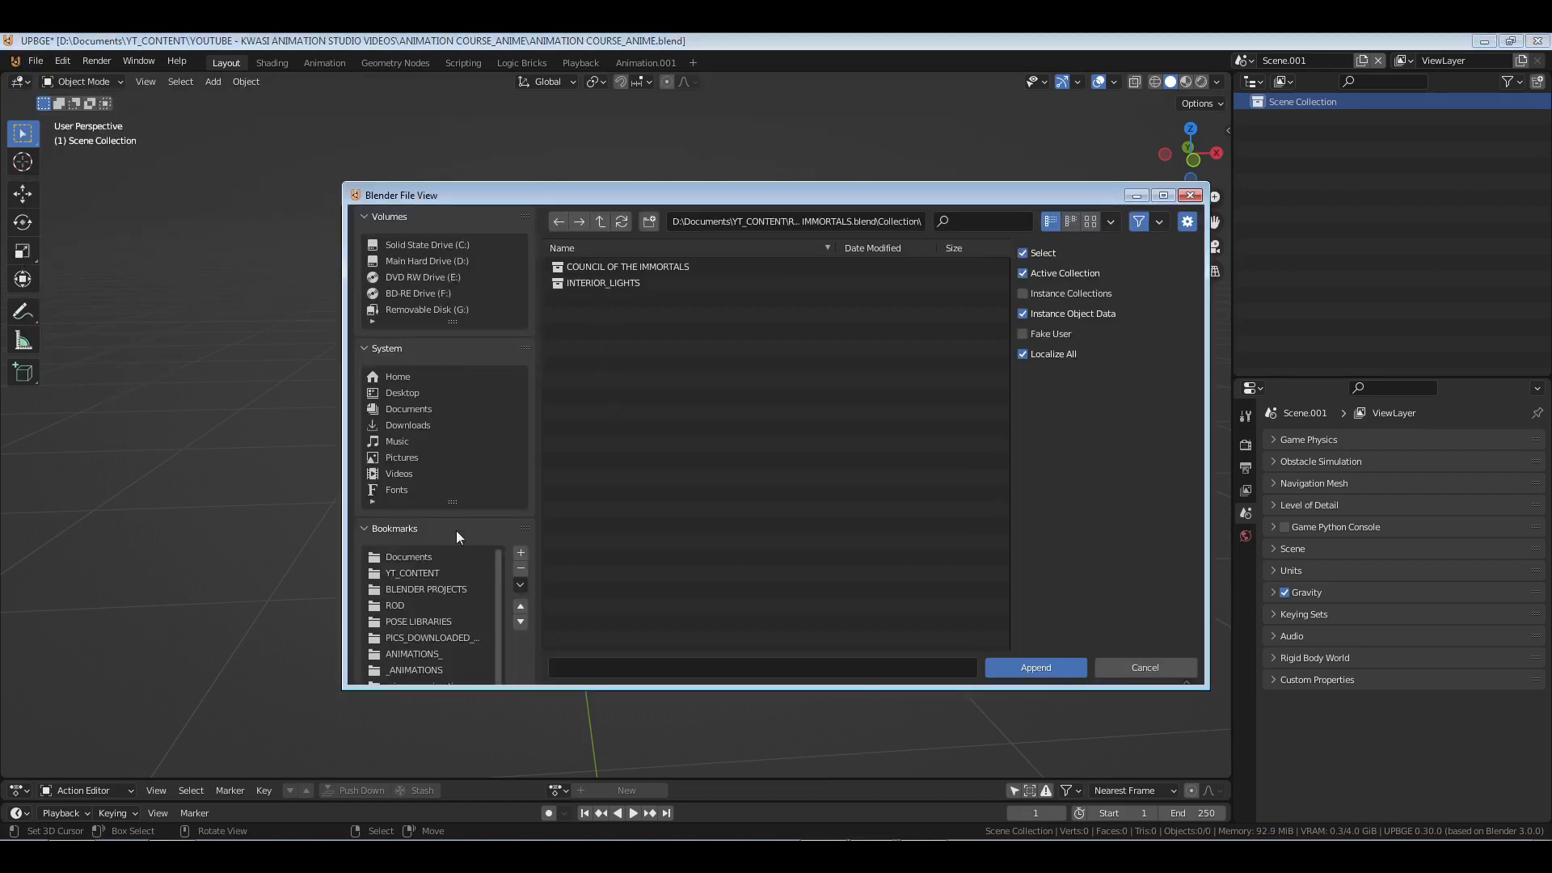
{"action": "left_click", "coordinate": [430, 572]}
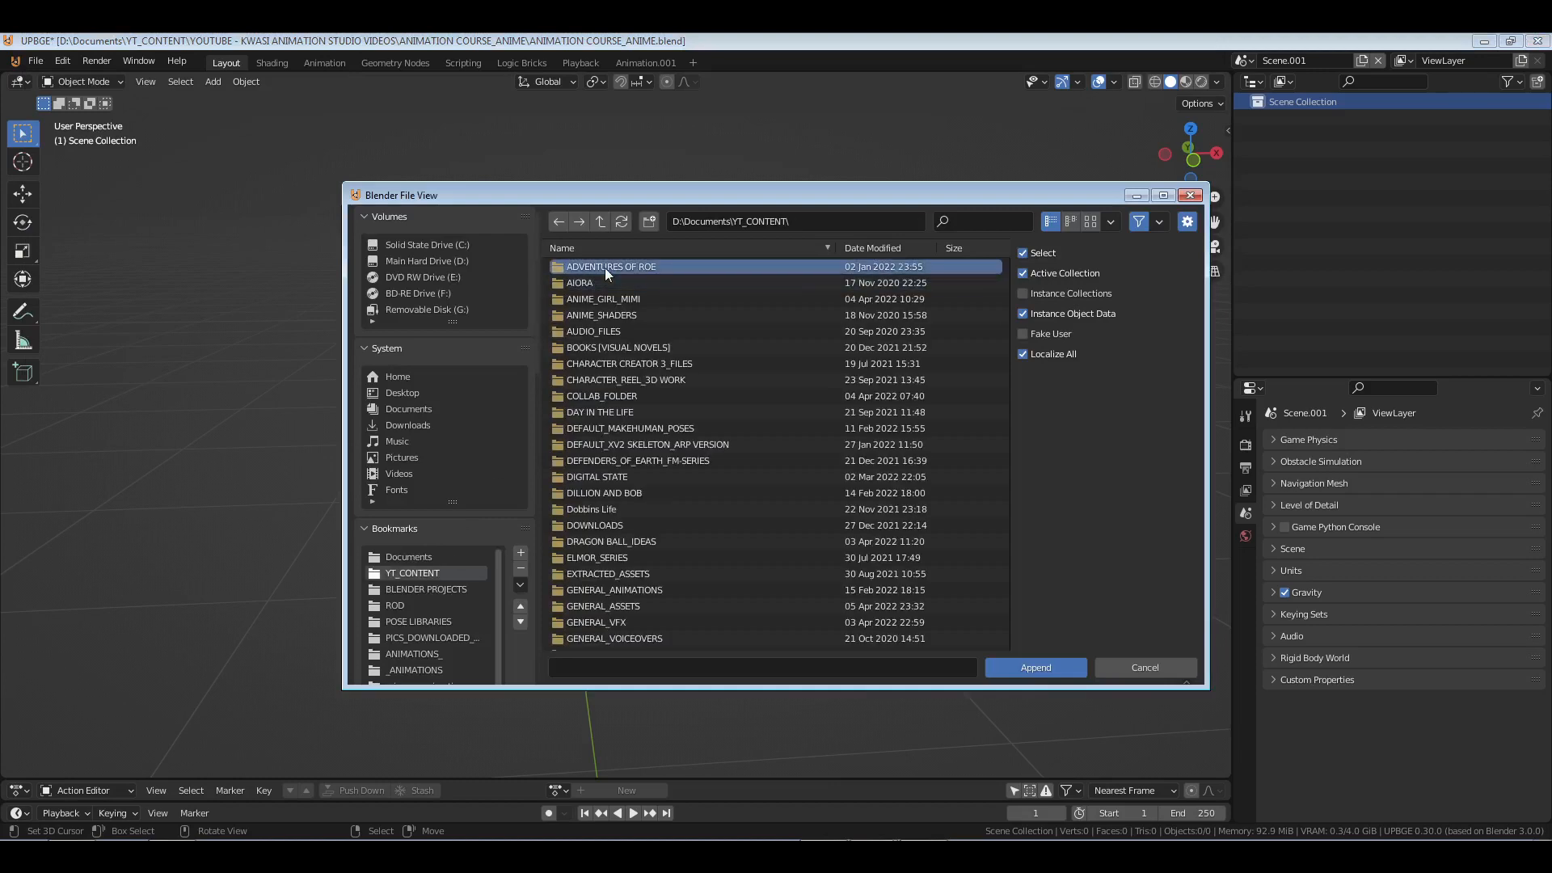
{"action": "left_click", "coordinate": [605, 269]}
{"action": "left_click", "coordinate": [595, 347]}
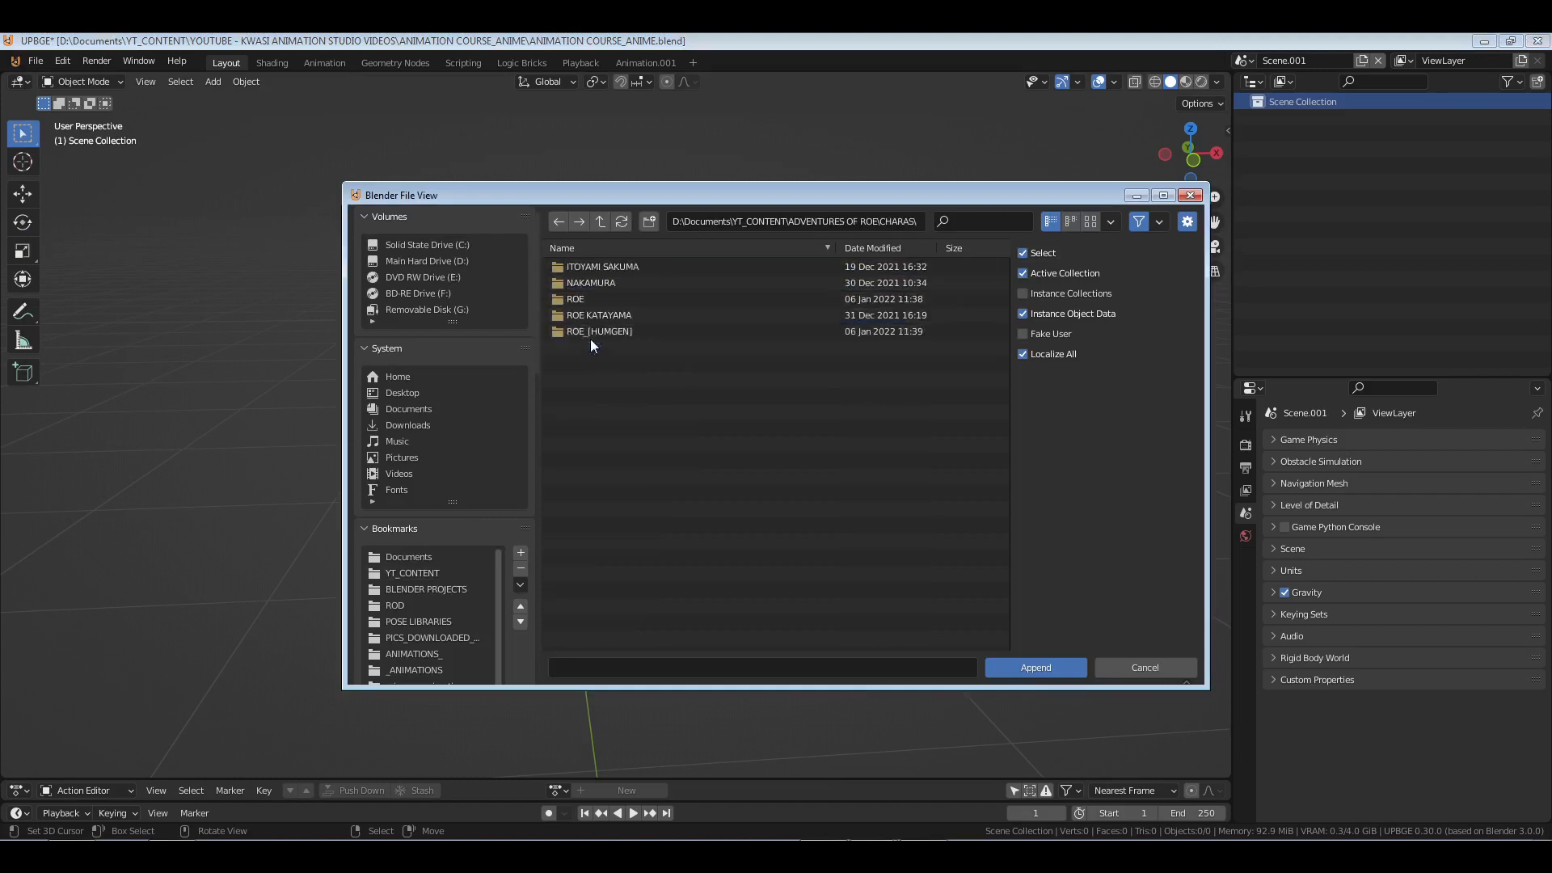
{"action": "left_click", "coordinate": [590, 284]}
{"action": "left_click", "coordinate": [590, 284]}
{"action": "left_click", "coordinate": [600, 222]}
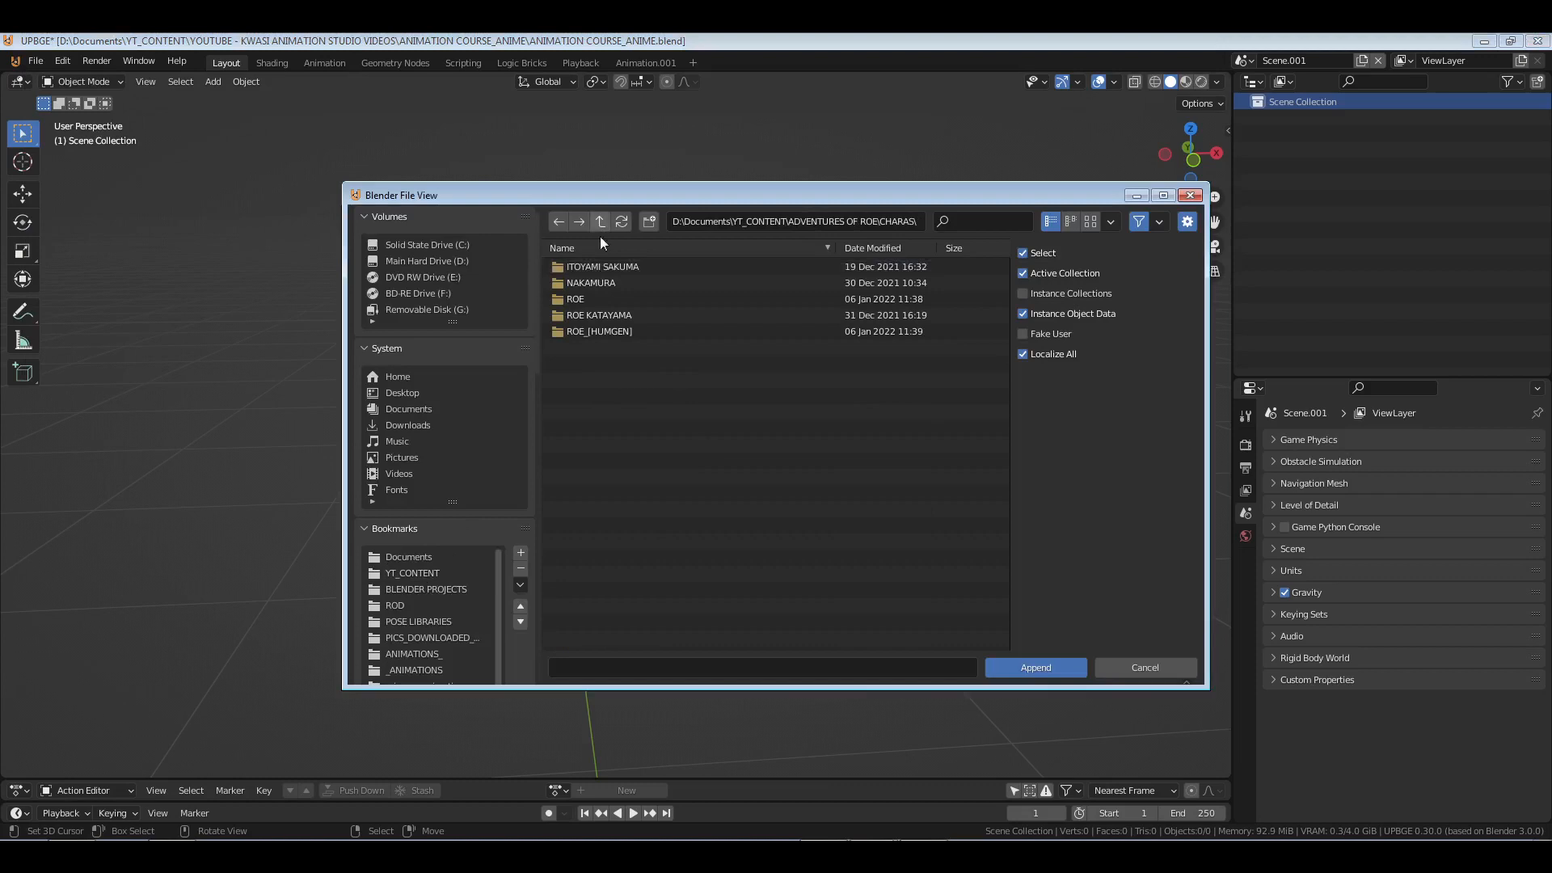
- Append the ROE collection from ROE.1.blend in the ROE folder
{"action": "left_click", "coordinate": [589, 296]}
{"action": "left_click", "coordinate": [589, 283]}
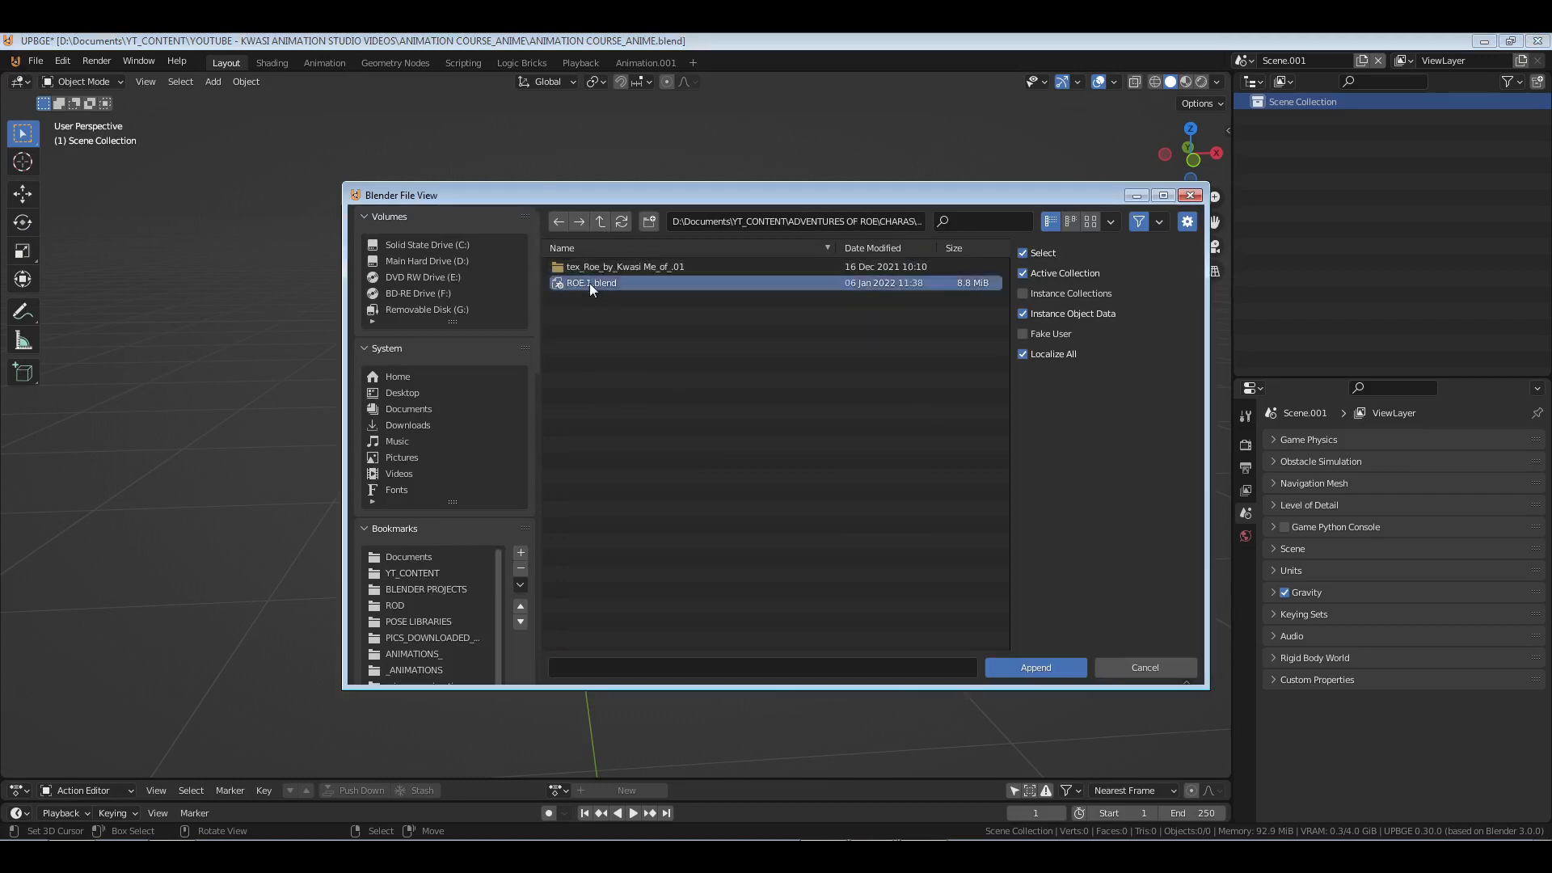
{"action": "left_click", "coordinate": [585, 297]}
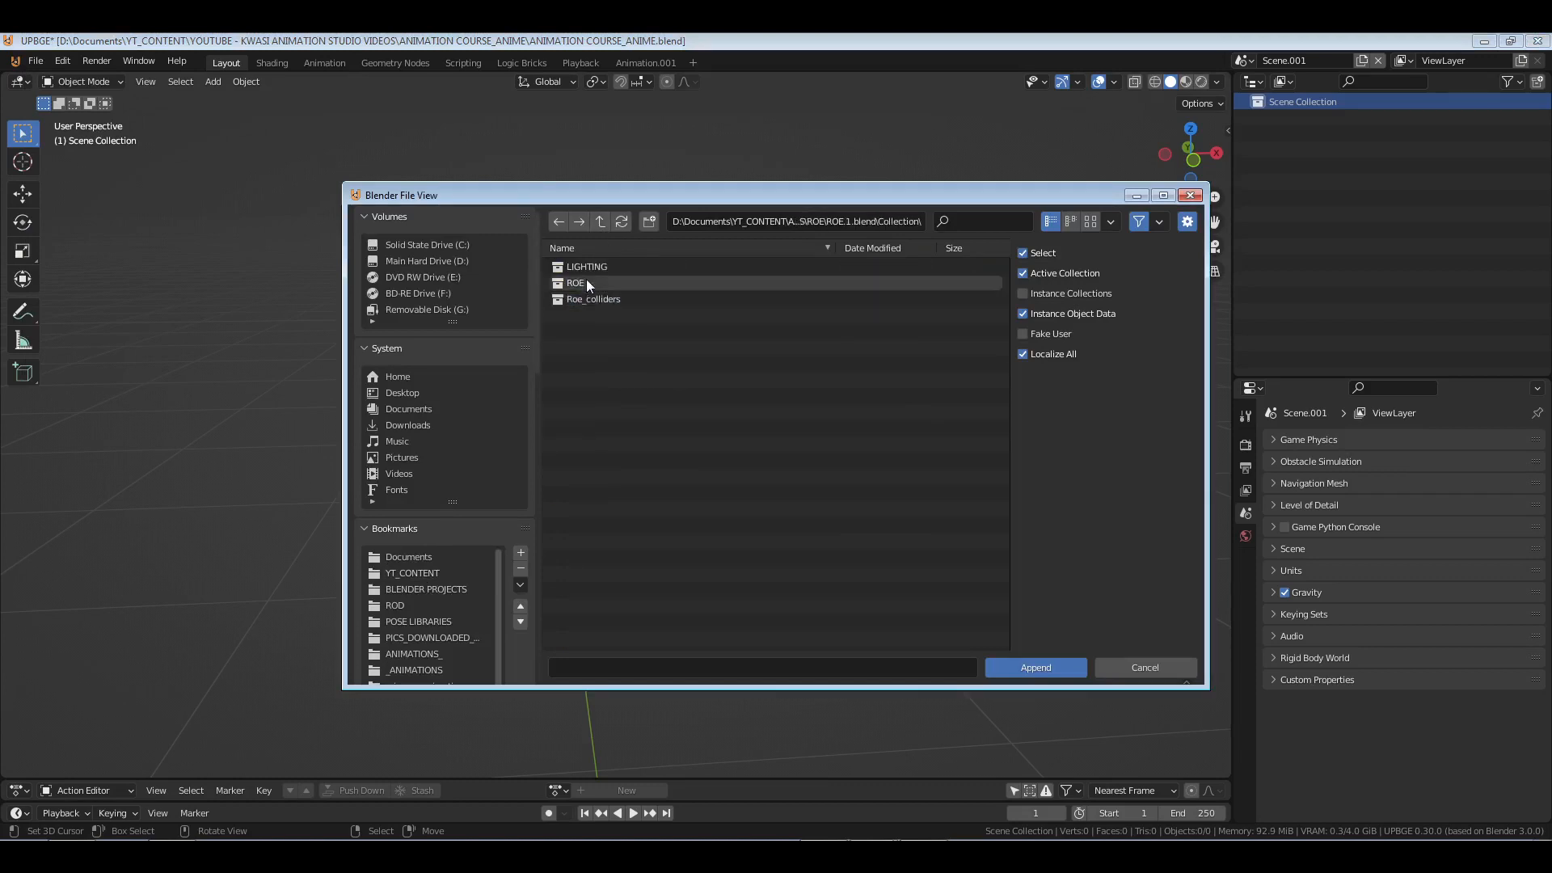
{"action": "left_click", "coordinate": [586, 282]}
{"action": "left_click", "coordinate": [1038, 666]}
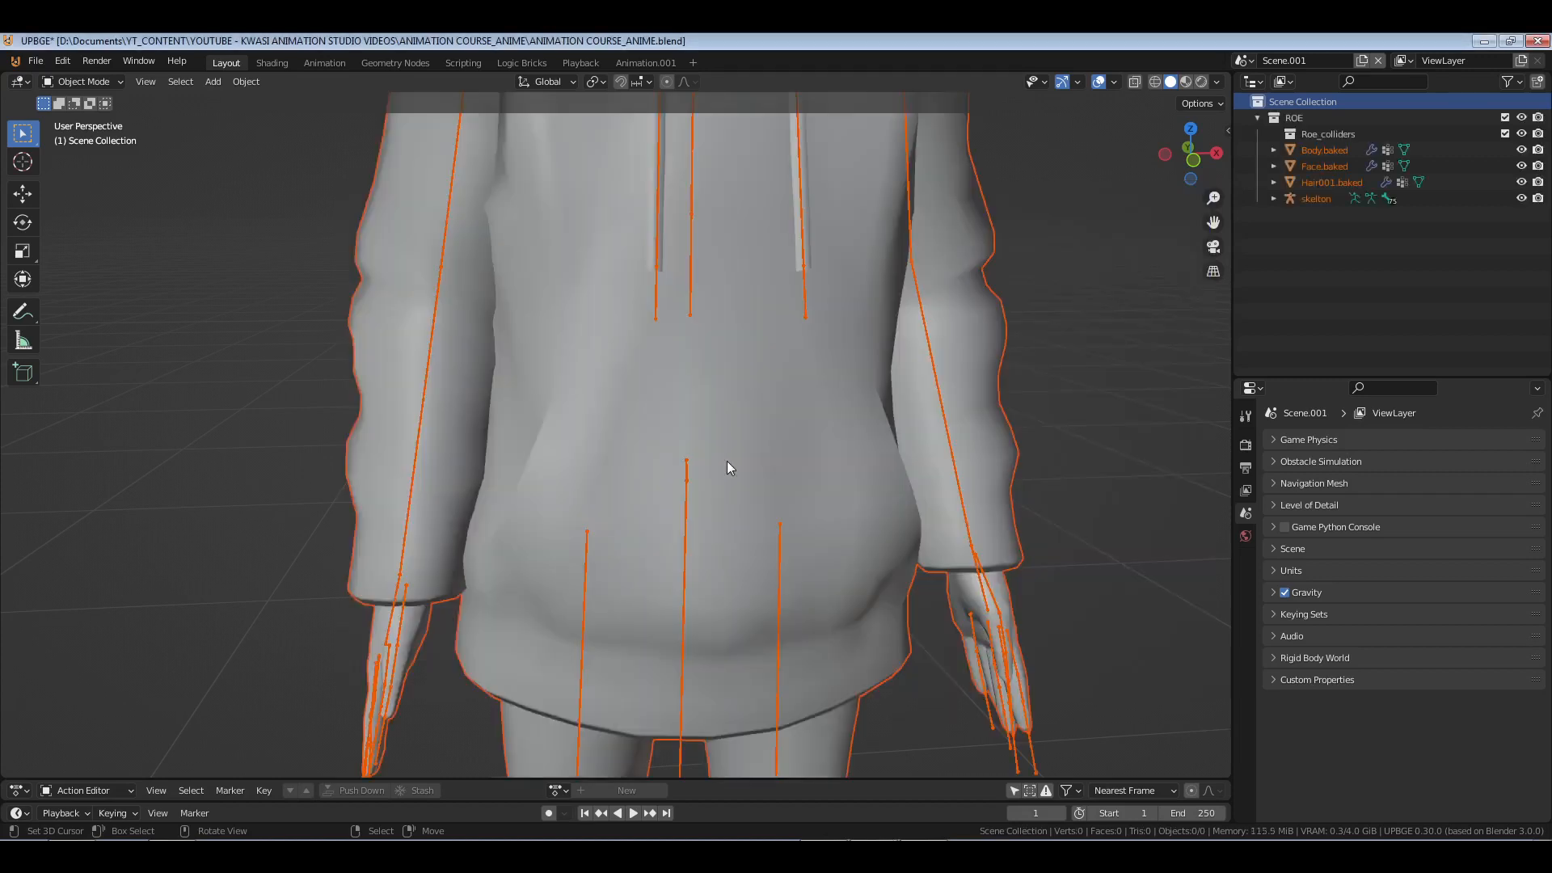
- Select the appended character's skelton armature, inspect it on the whole figure, and clear the selection
{"action": "scroll", "coordinate": [726, 461], "scroll_direction": "down", "scroll_amount": 6}
{"action": "scroll", "coordinate": [649, 349], "scroll_direction": "down", "scroll_amount": 2}
{"action": "right_click", "coordinate": [695, 319]}
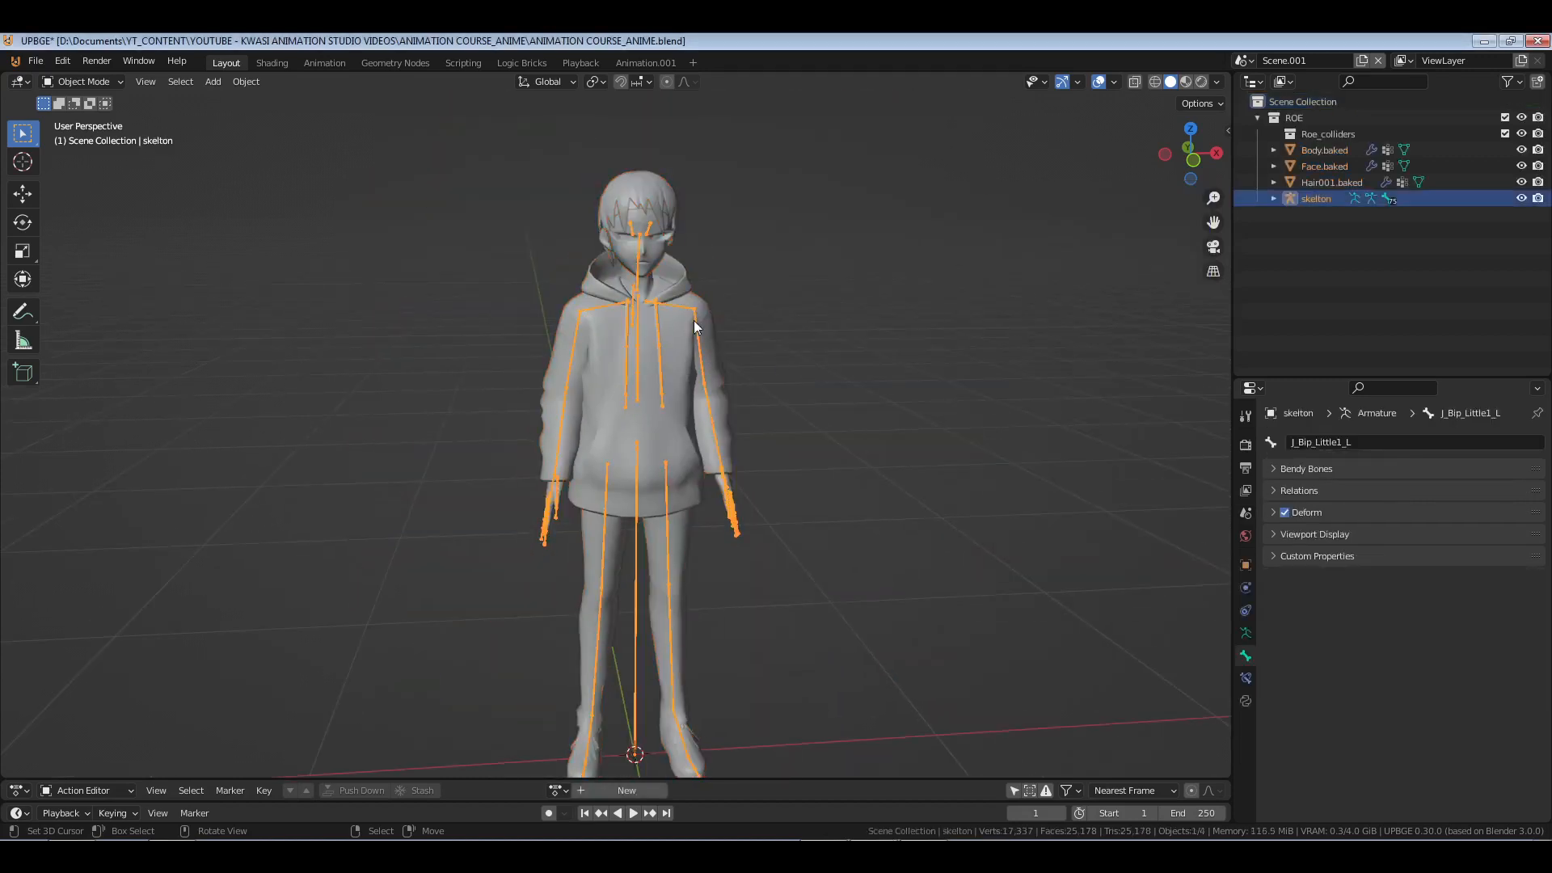
{"action": "scroll", "coordinate": [779, 391], "scroll_direction": "up", "scroll_amount": 2}
{"action": "middle_click_drag", "start_coordinate": [779, 391], "coordinate": [759, 474]}
{"action": "scroll", "coordinate": [708, 394], "scroll_direction": "down", "scroll_amount": 2}
{"action": "scroll", "coordinate": [778, 453], "scroll_direction": "up", "scroll_amount": 2}
{"action": "key", "text": "alt+a"}
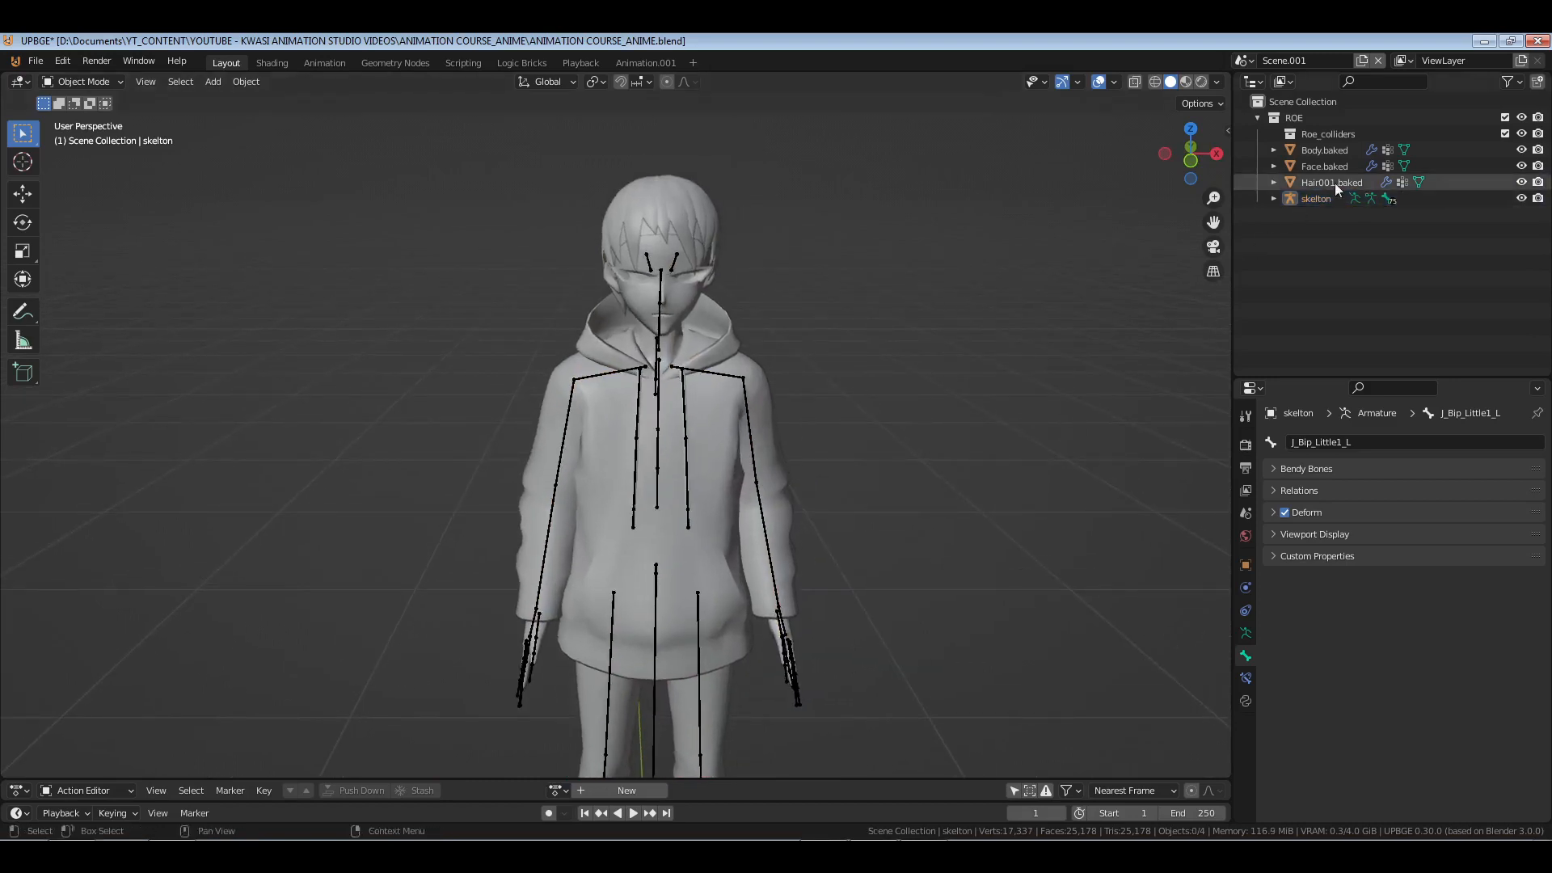
- Select the skelton armature, reset its bone rotations in Pose Mode, and return to Object Mode
{"action": "left_click", "coordinate": [1318, 198]}
{"action": "middle_click_drag", "start_coordinate": [620, 527], "coordinate": [702, 537]}
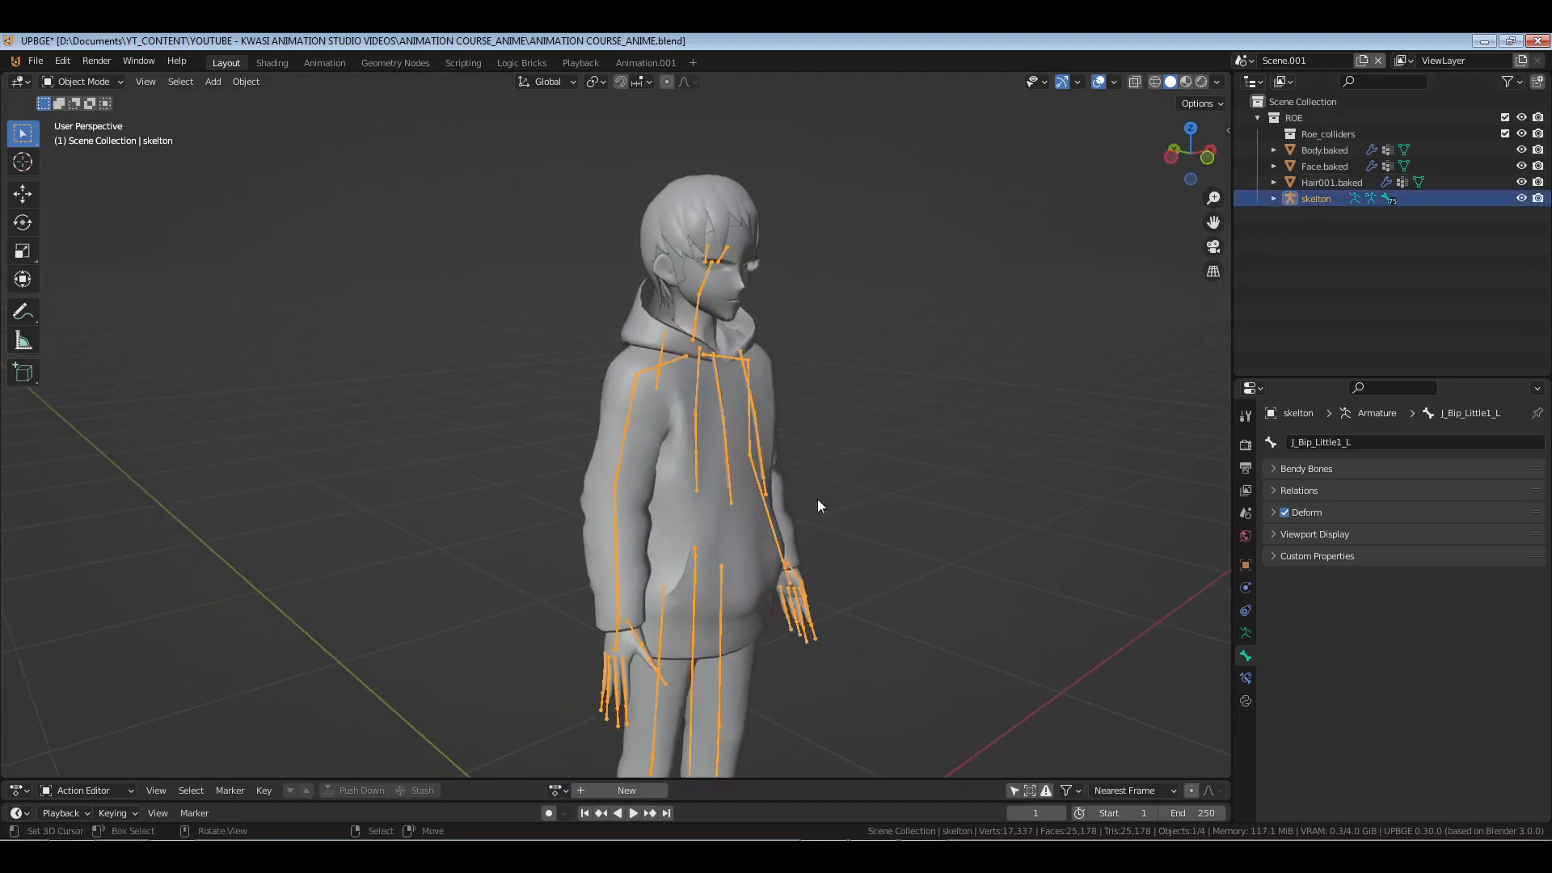
{"action": "key", "text": "ctrl+Tab"}
{"action": "key", "text": "alt+r"}
{"action": "key", "text": "ctrl+Tab"}
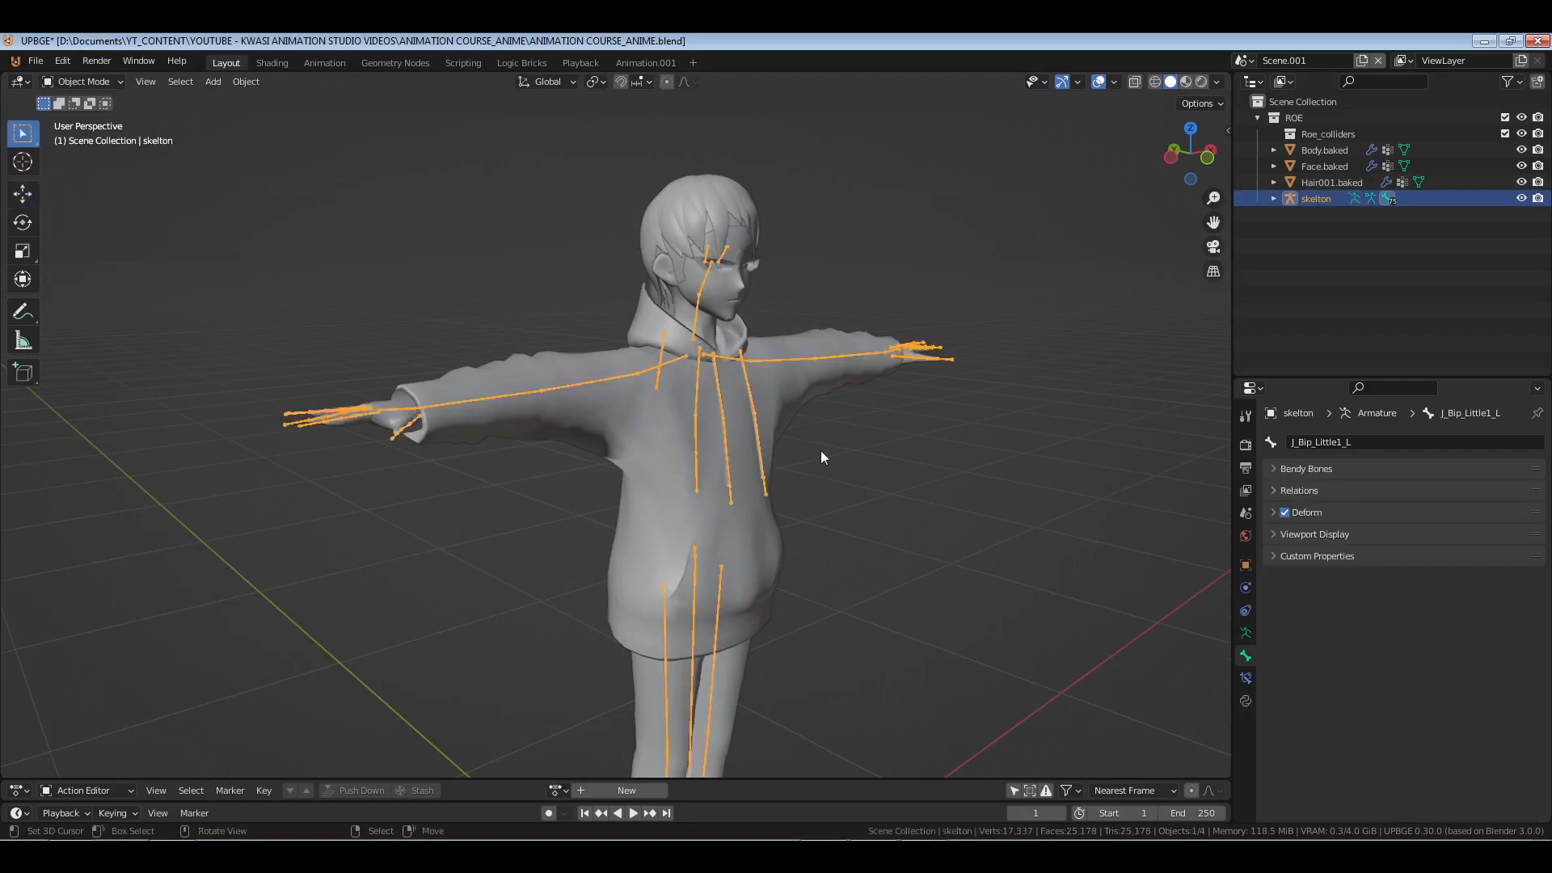
- Select the Face.baked mesh and show its vertex groups and shape keys
{"action": "middle_click_drag", "start_coordinate": [822, 450], "coordinate": [681, 534]}
{"action": "scroll", "coordinate": [681, 514], "scroll_direction": "up", "scroll_amount": 5}
{"action": "scroll", "coordinate": [650, 430], "scroll_direction": "up", "scroll_amount": 3}
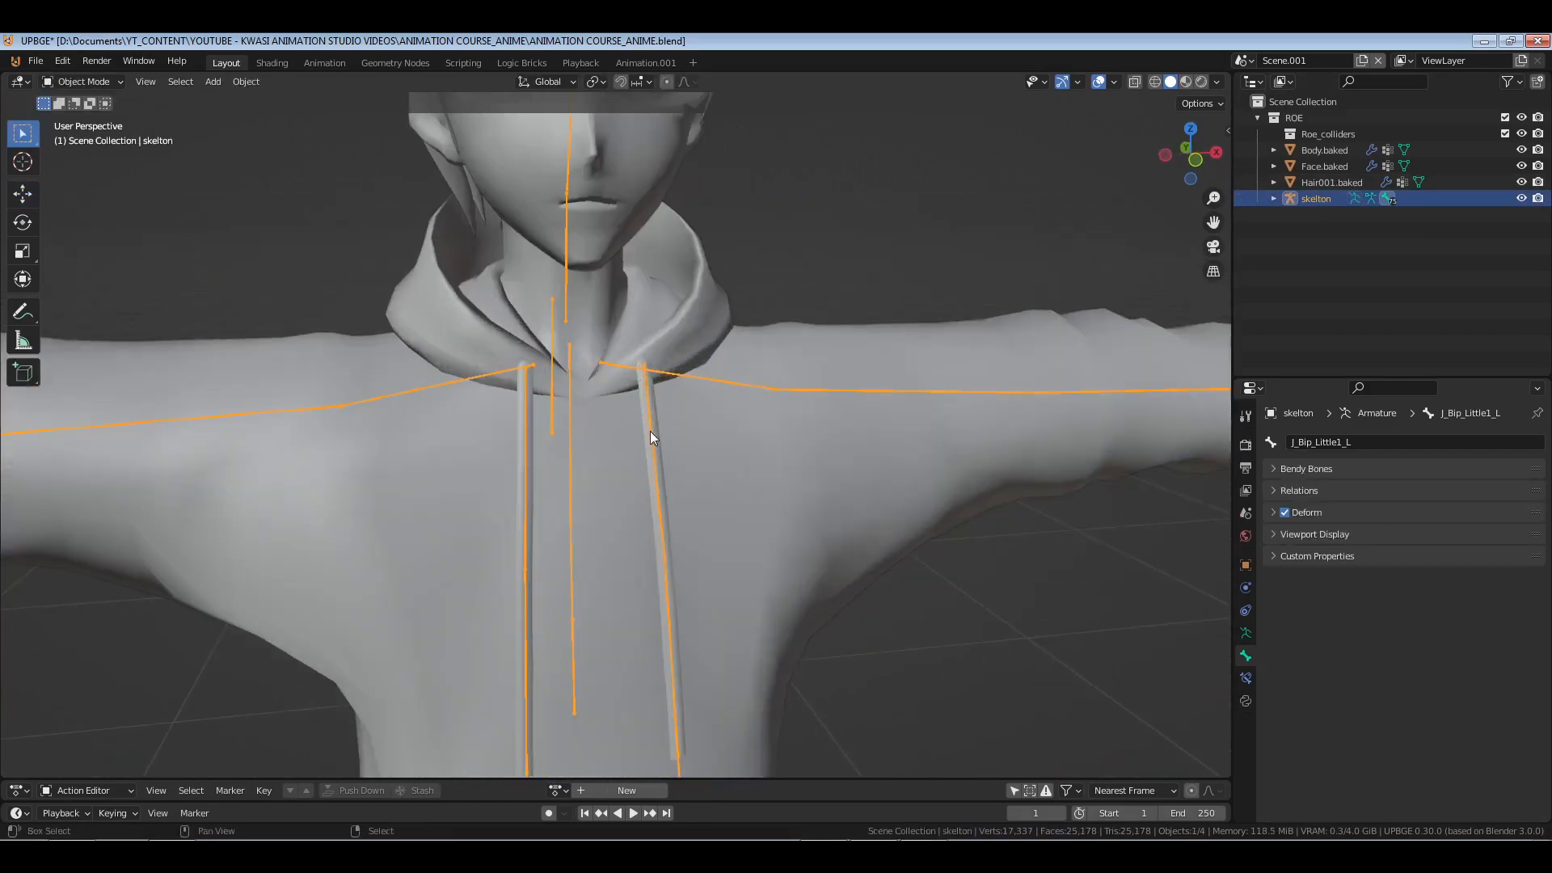
{"action": "middle_click_drag", "start_coordinate": [650, 430], "coordinate": [723, 662], "text": "shift"}
{"action": "left_click", "coordinate": [731, 357]}
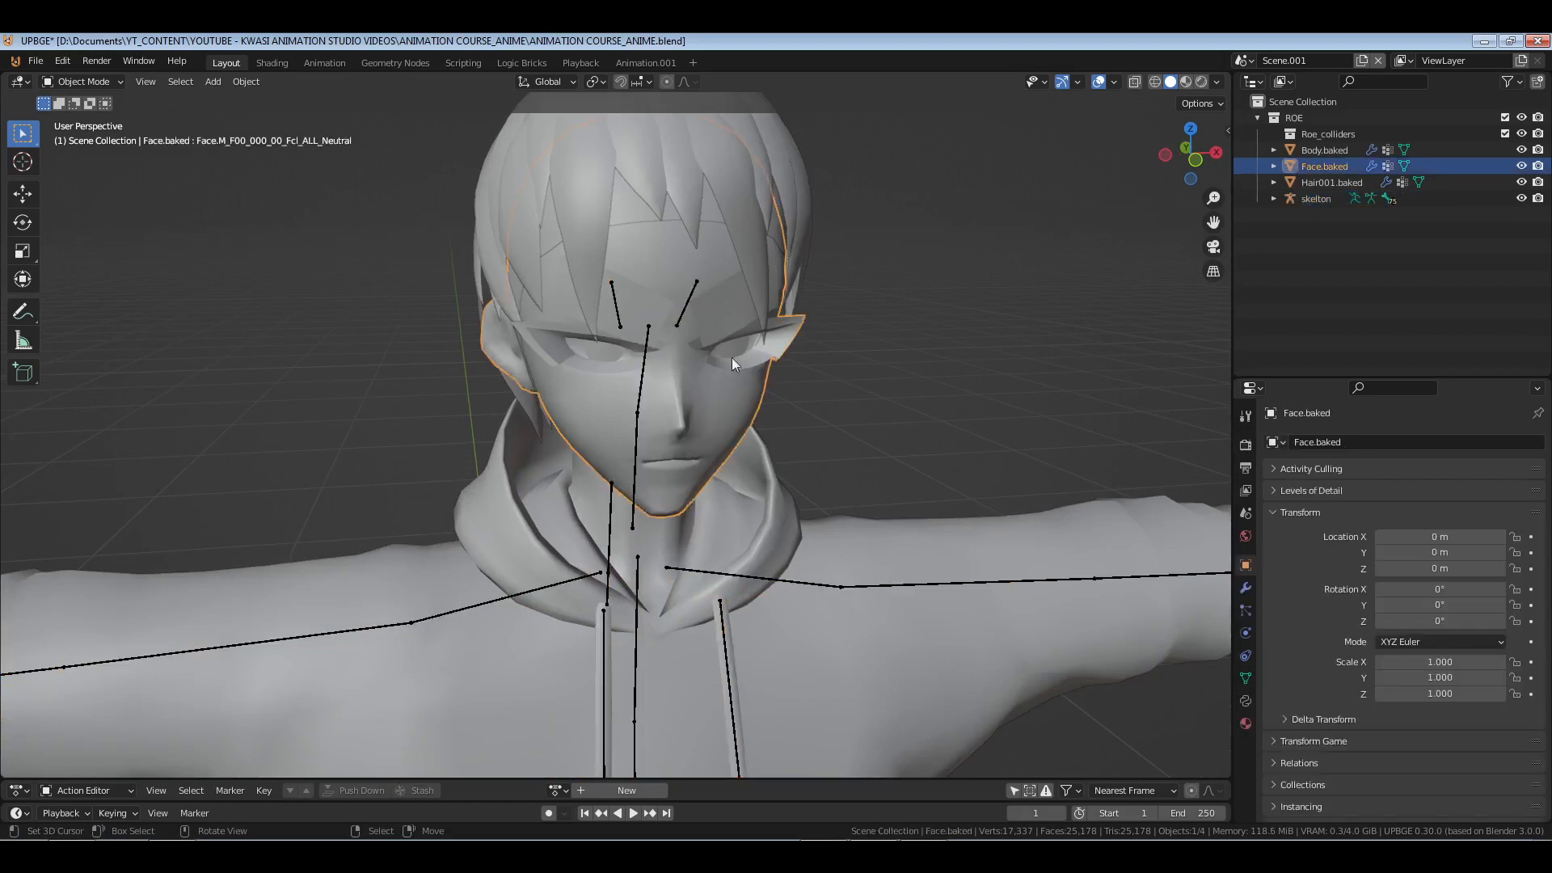
{"action": "left_click", "coordinate": [1246, 678]}
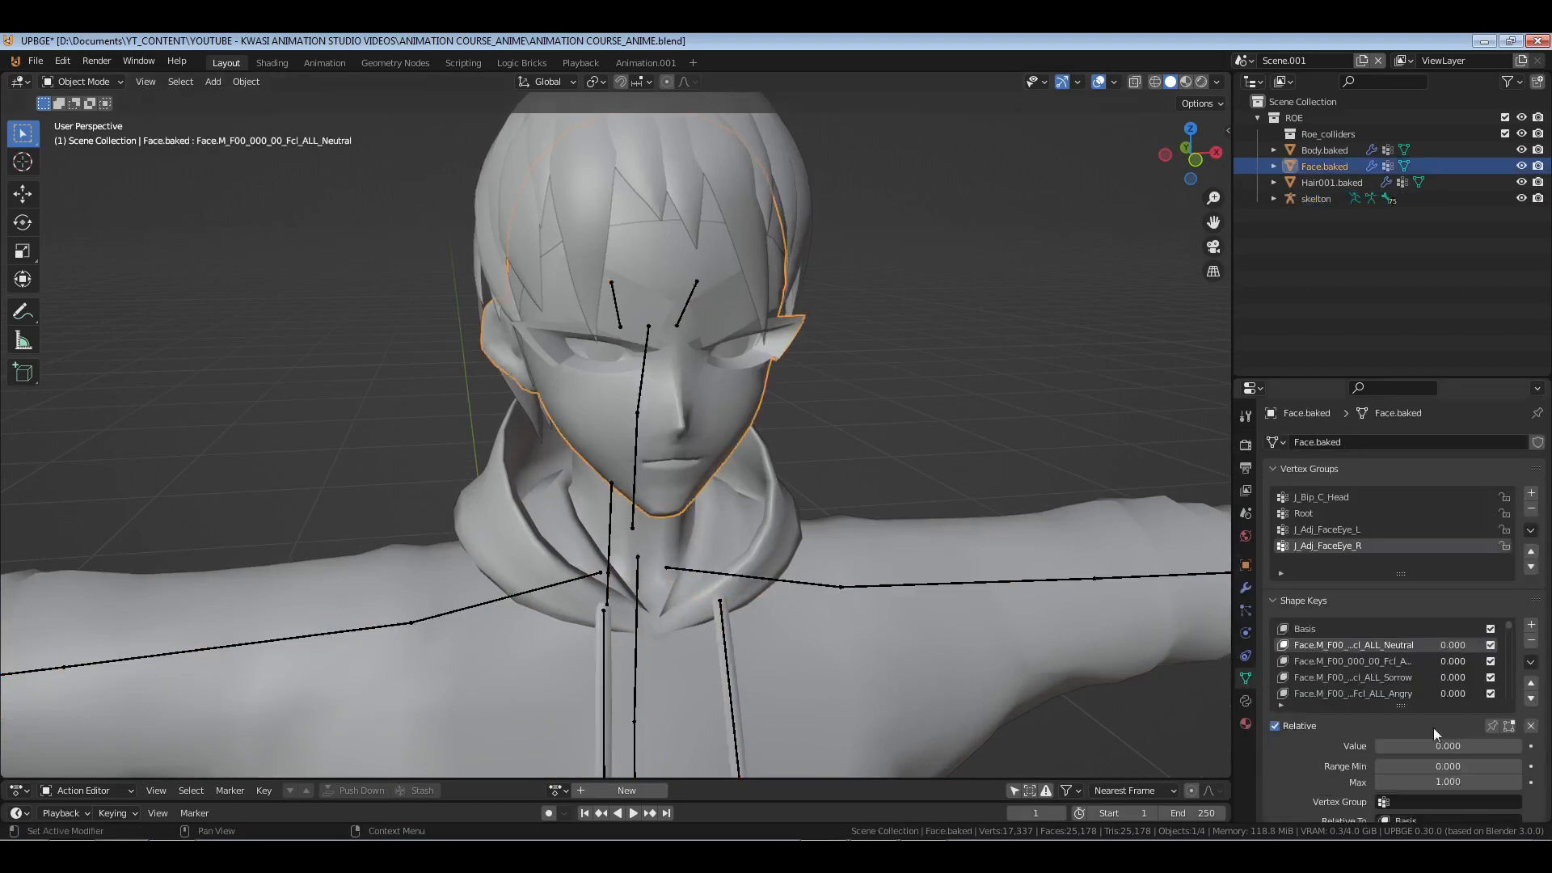
- Look through the full shape key list of the Face.baked mesh for its facial expressions
{"action": "scroll", "coordinate": [1324, 664], "scroll_direction": "down", "scroll_amount": 8}
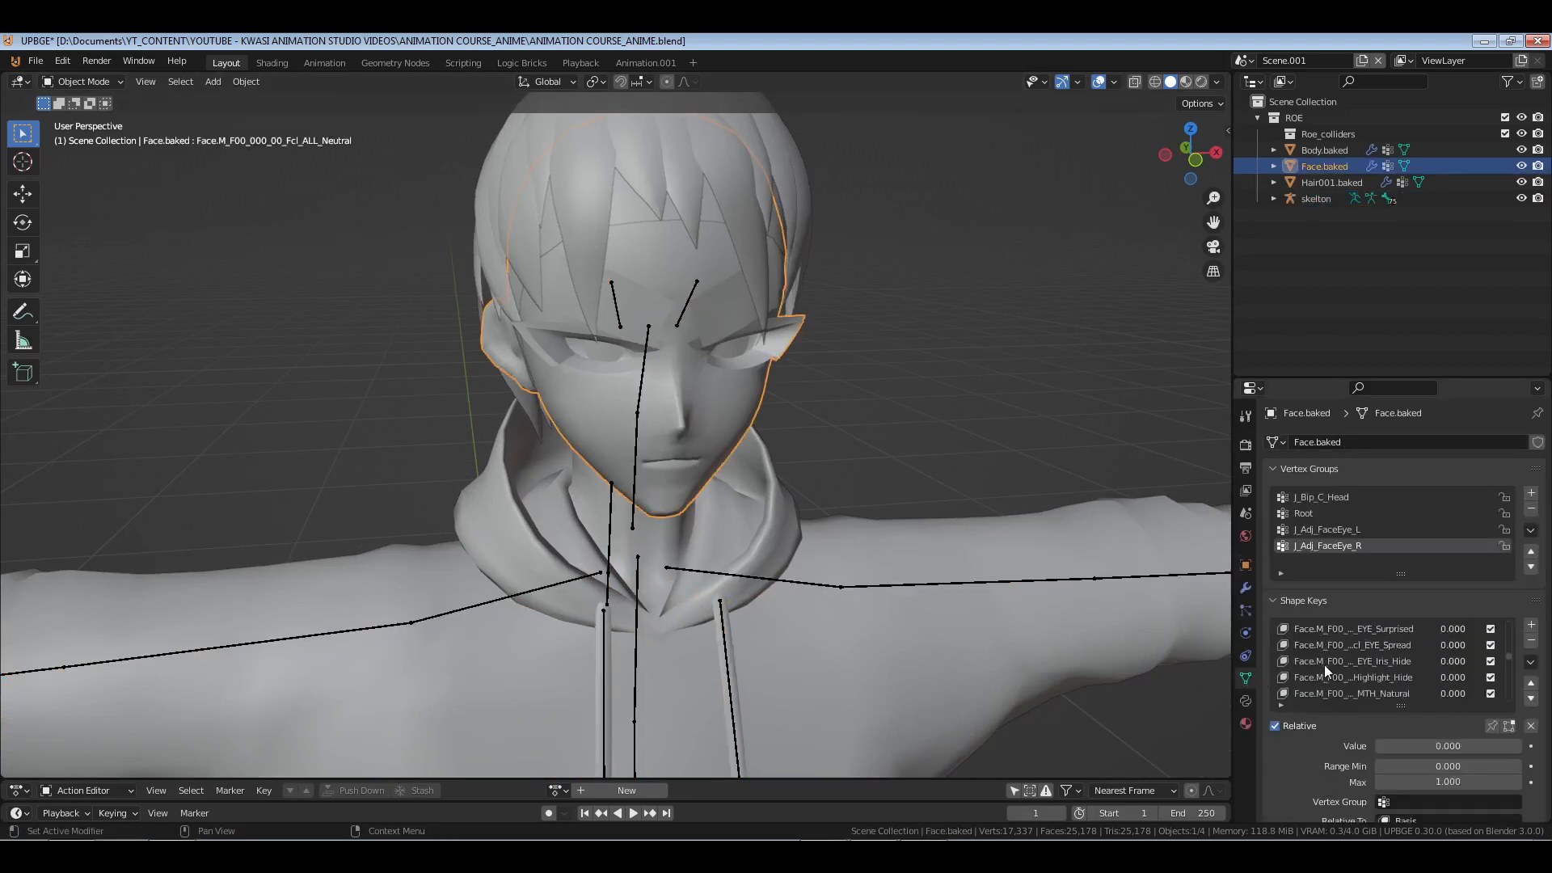
{"action": "scroll", "coordinate": [1324, 665], "scroll_direction": "down", "scroll_amount": 2}
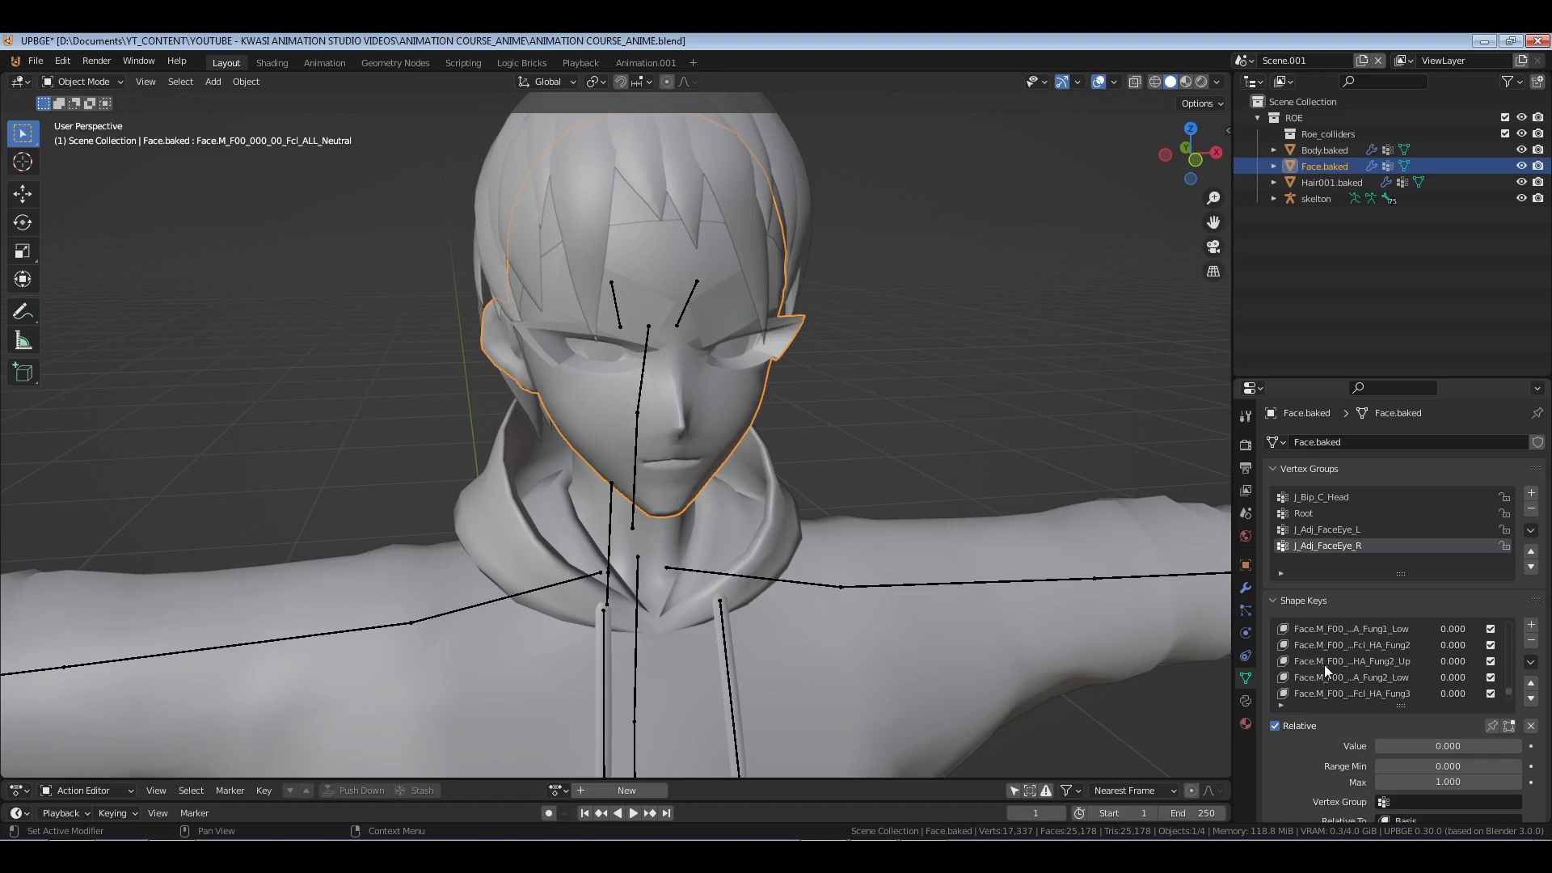
{"action": "scroll", "coordinate": [1324, 665], "scroll_direction": "up", "scroll_amount": 15}
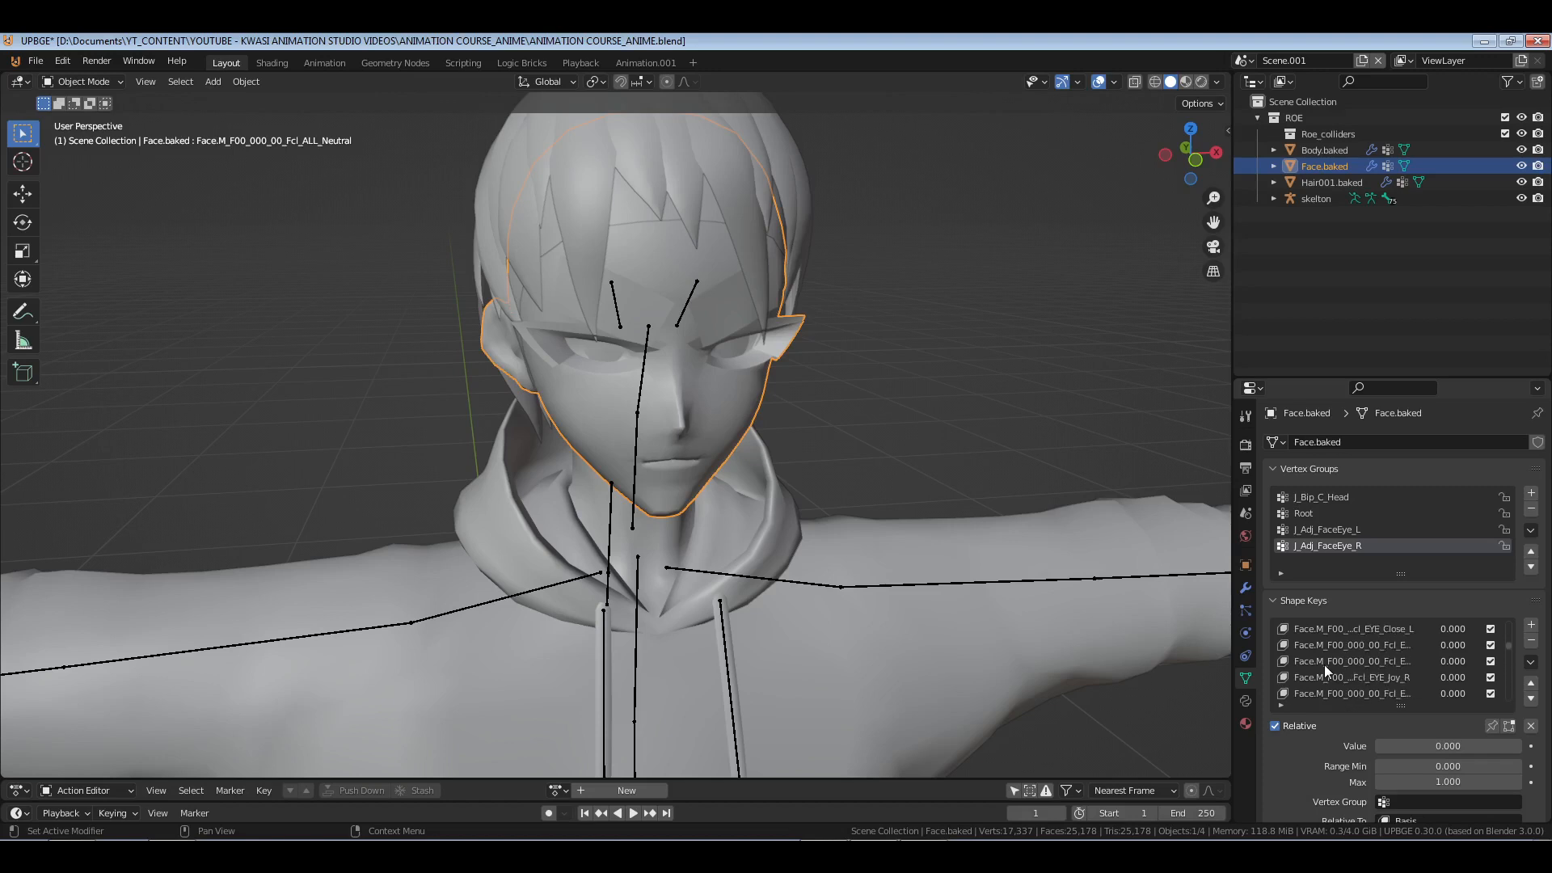
{"action": "scroll", "coordinate": [1324, 664], "scroll_direction": "up", "scroll_amount": 5}
{"action": "scroll", "coordinate": [1324, 664], "scroll_direction": "down", "scroll_amount": 10}
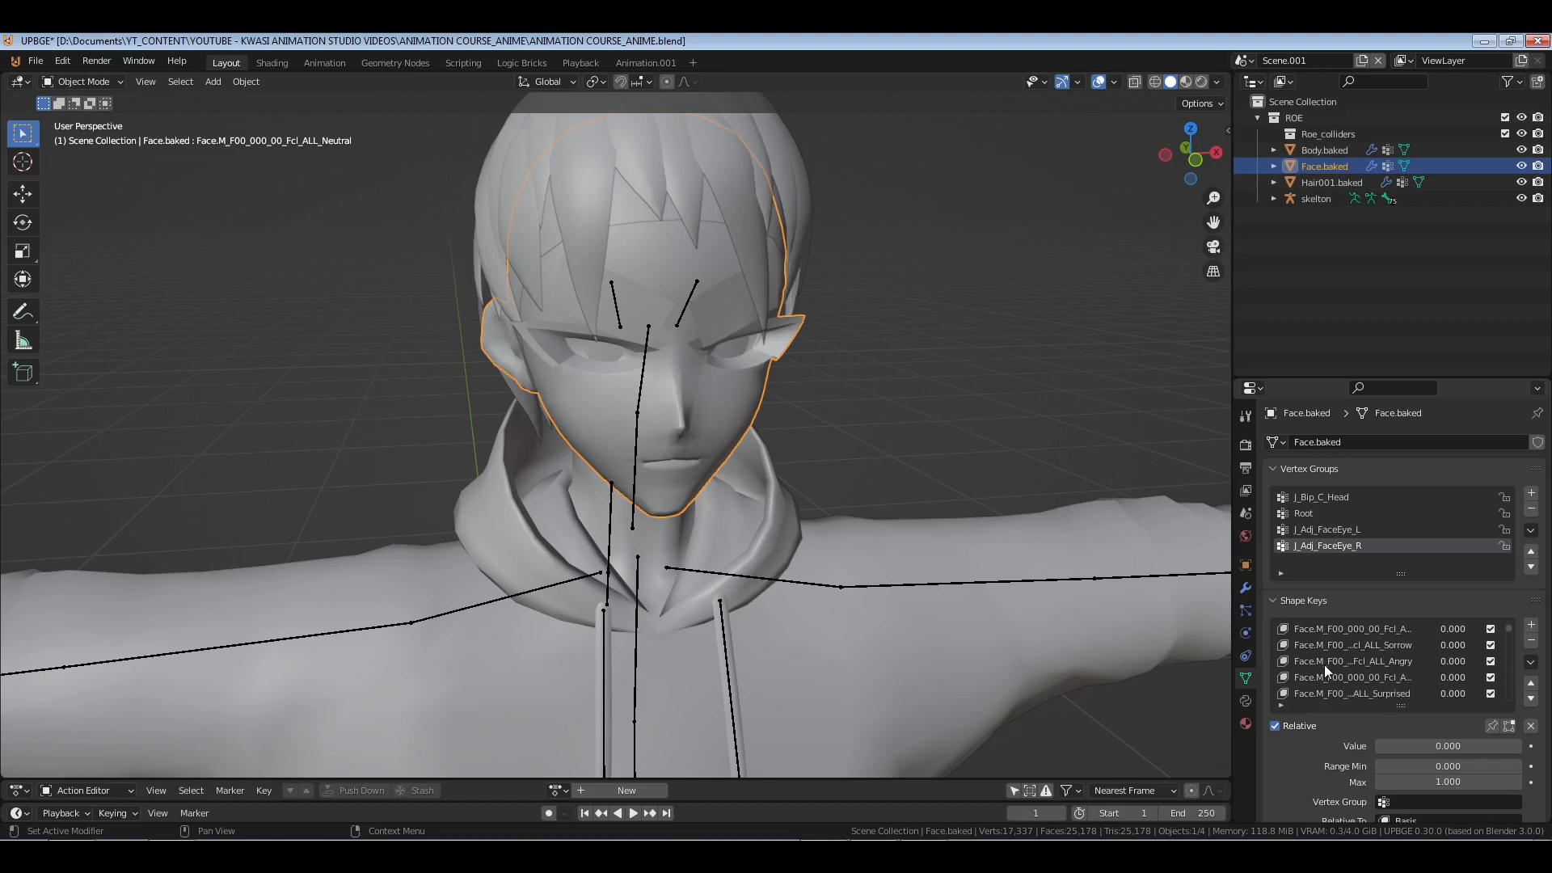
{"action": "scroll", "coordinate": [1325, 665], "scroll_direction": "down", "scroll_amount": 10}
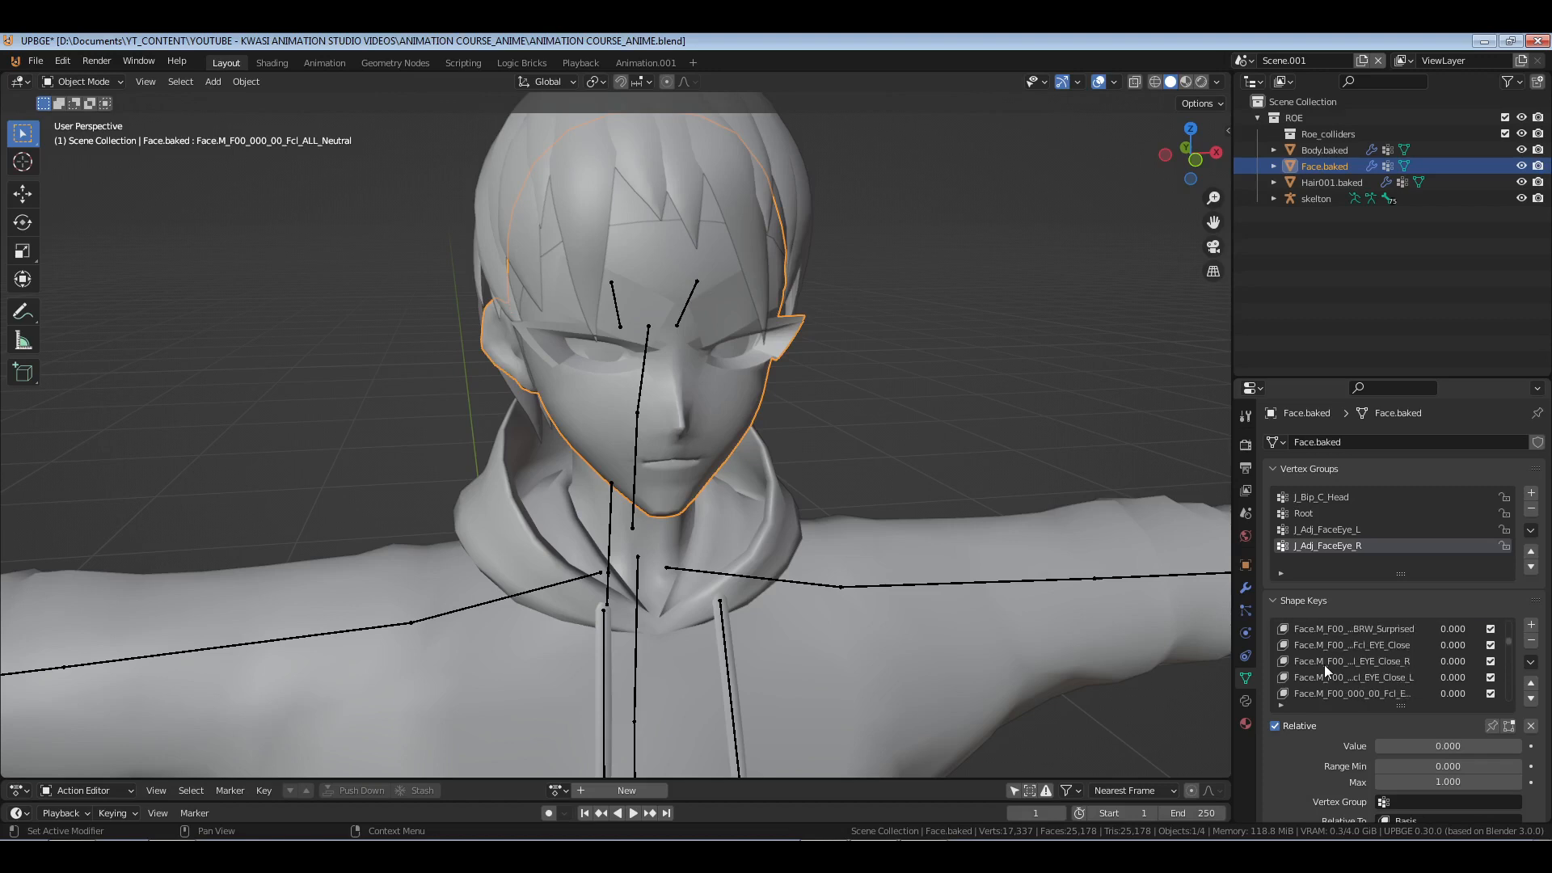
{"action": "scroll", "coordinate": [1324, 665], "scroll_direction": "down", "scroll_amount": 10}
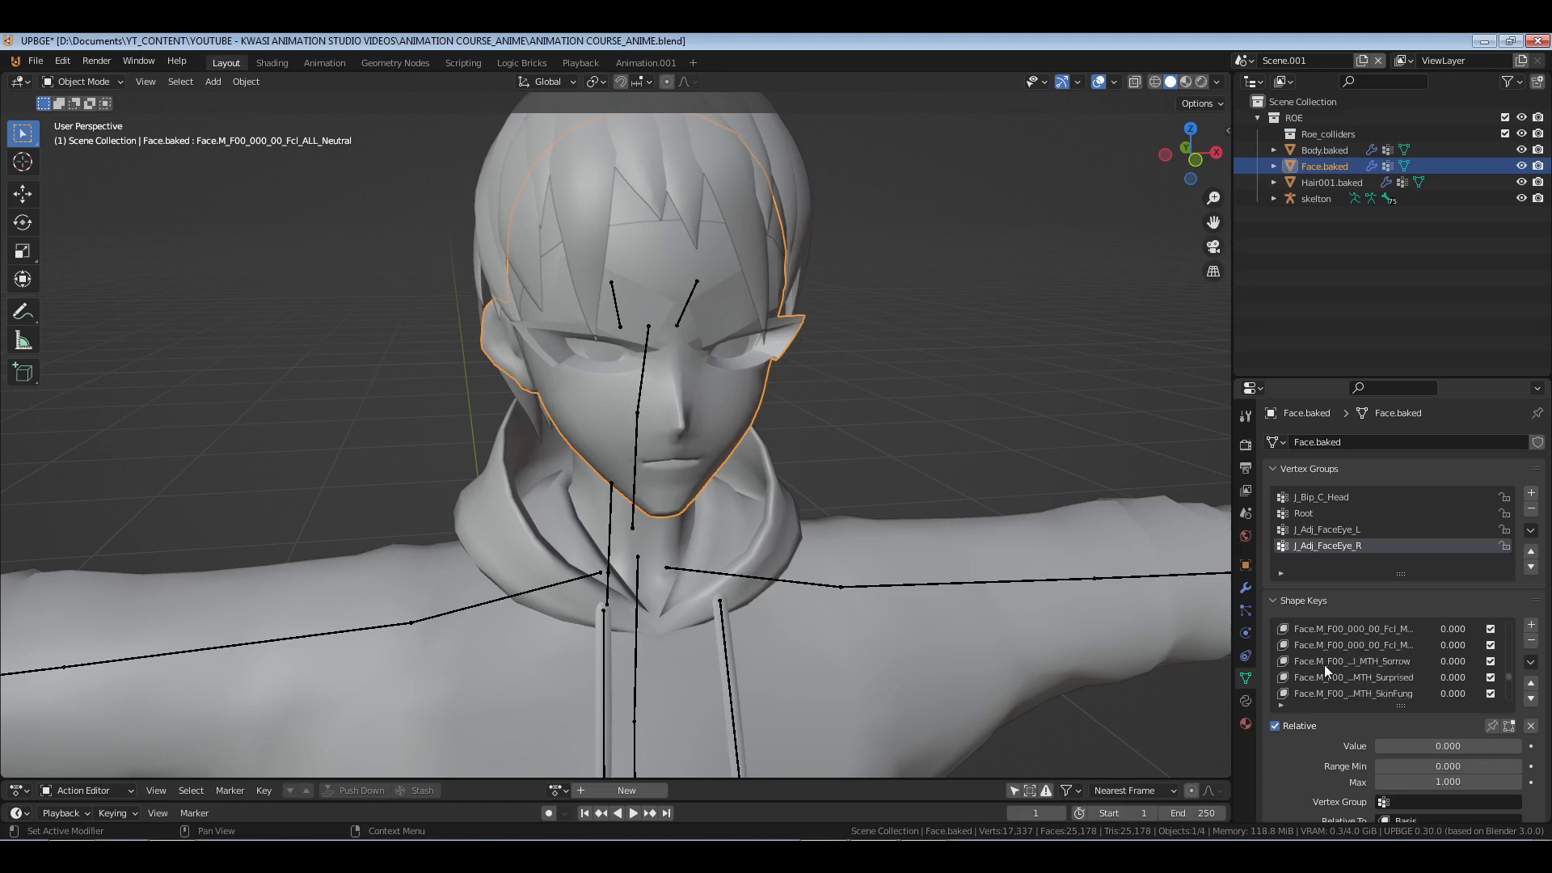
{"action": "scroll", "coordinate": [1325, 665], "scroll_direction": "up", "scroll_amount": 20}
{"action": "scroll", "coordinate": [1324, 665], "scroll_direction": "up", "scroll_amount": 2}
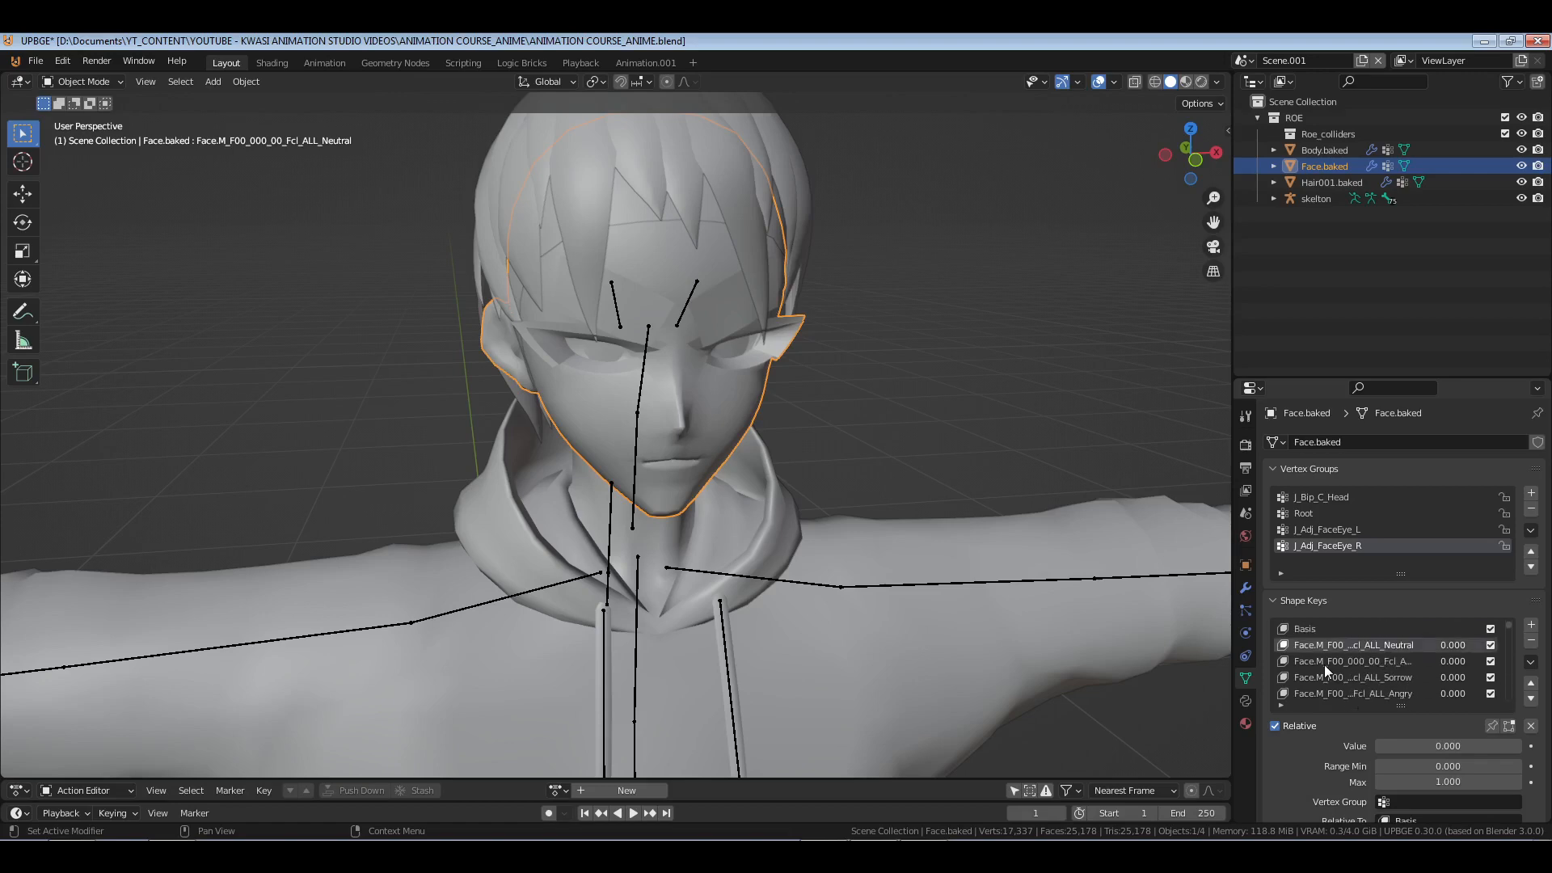
- Clear the selection and examine the T-posed character's body, arms and head with its bones
{"action": "key", "text": "alt+a"}
{"action": "scroll", "coordinate": [798, 527], "scroll_direction": "down", "scroll_amount": 5}
{"action": "middle_click_drag", "start_coordinate": [755, 569], "coordinate": [768, 500], "text": "shift"}
{"action": "middle_click_drag", "start_coordinate": [796, 501], "coordinate": [765, 414]}
{"action": "scroll", "coordinate": [729, 564], "scroll_direction": "up", "scroll_amount": 4}
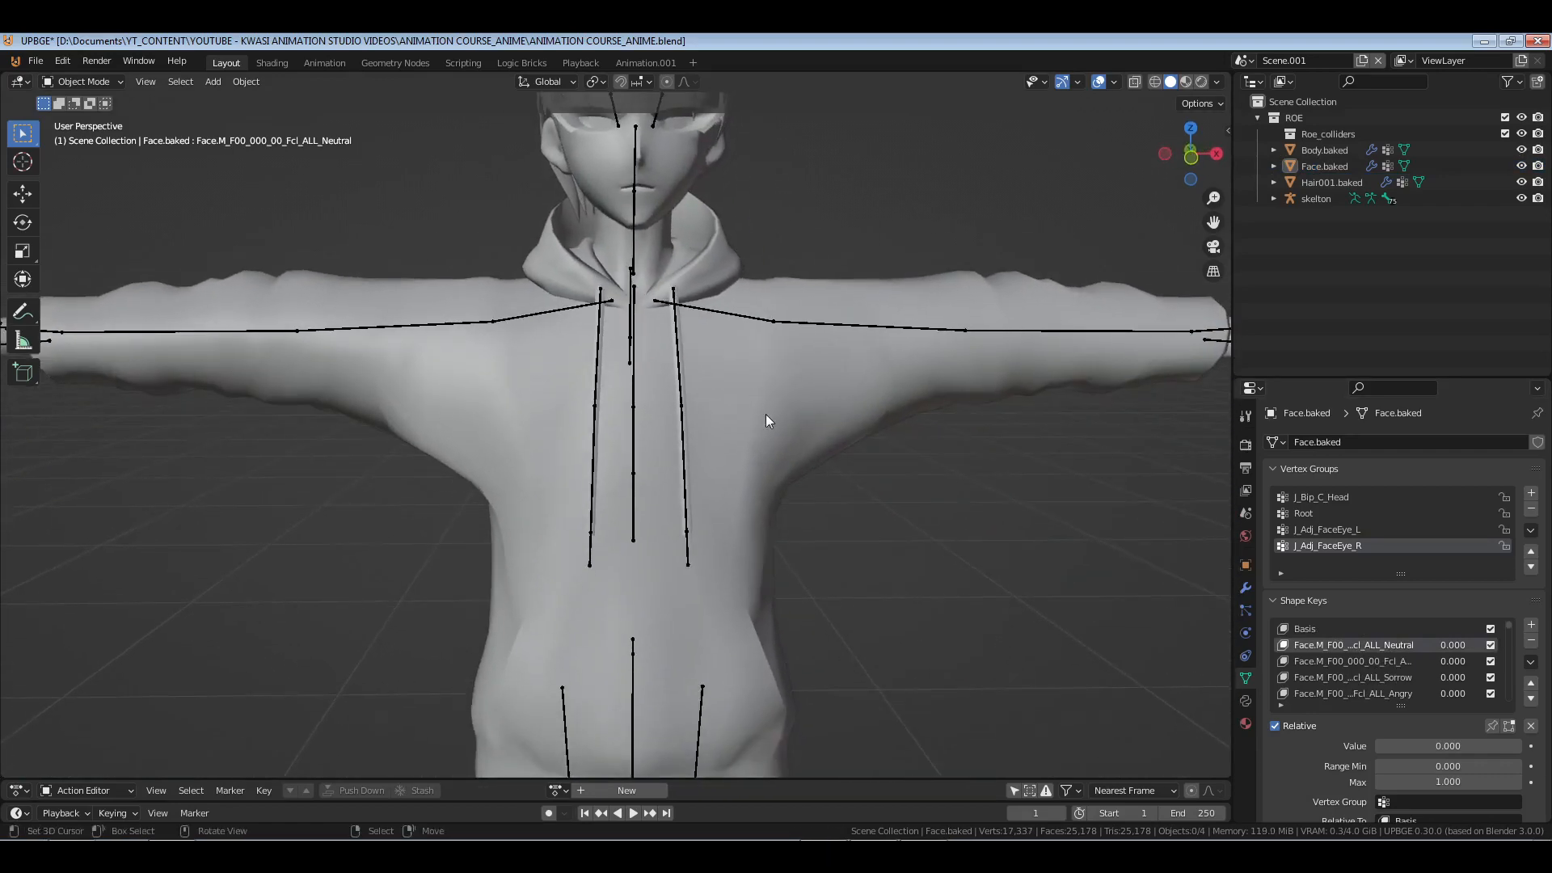
{"action": "scroll", "coordinate": [773, 461], "scroll_direction": "down", "scroll_amount": 4}
{"action": "middle_click_drag", "start_coordinate": [780, 503], "coordinate": [609, 560]}
{"action": "middle_click_drag", "start_coordinate": [710, 489], "coordinate": [682, 419]}
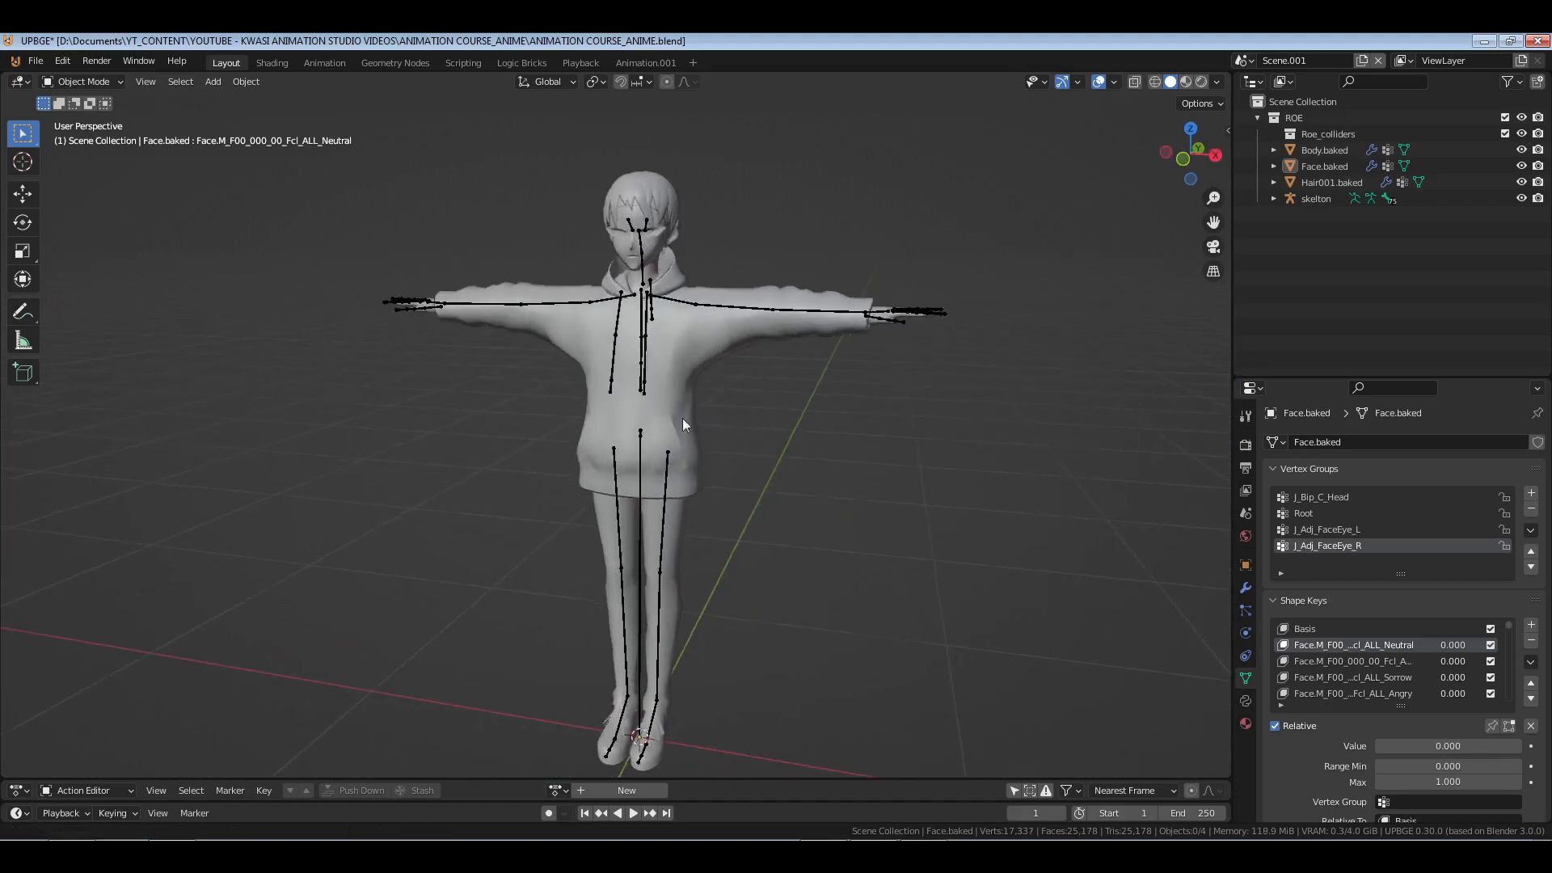
{"action": "scroll", "coordinate": [651, 556], "scroll_direction": "up", "scroll_amount": 8}
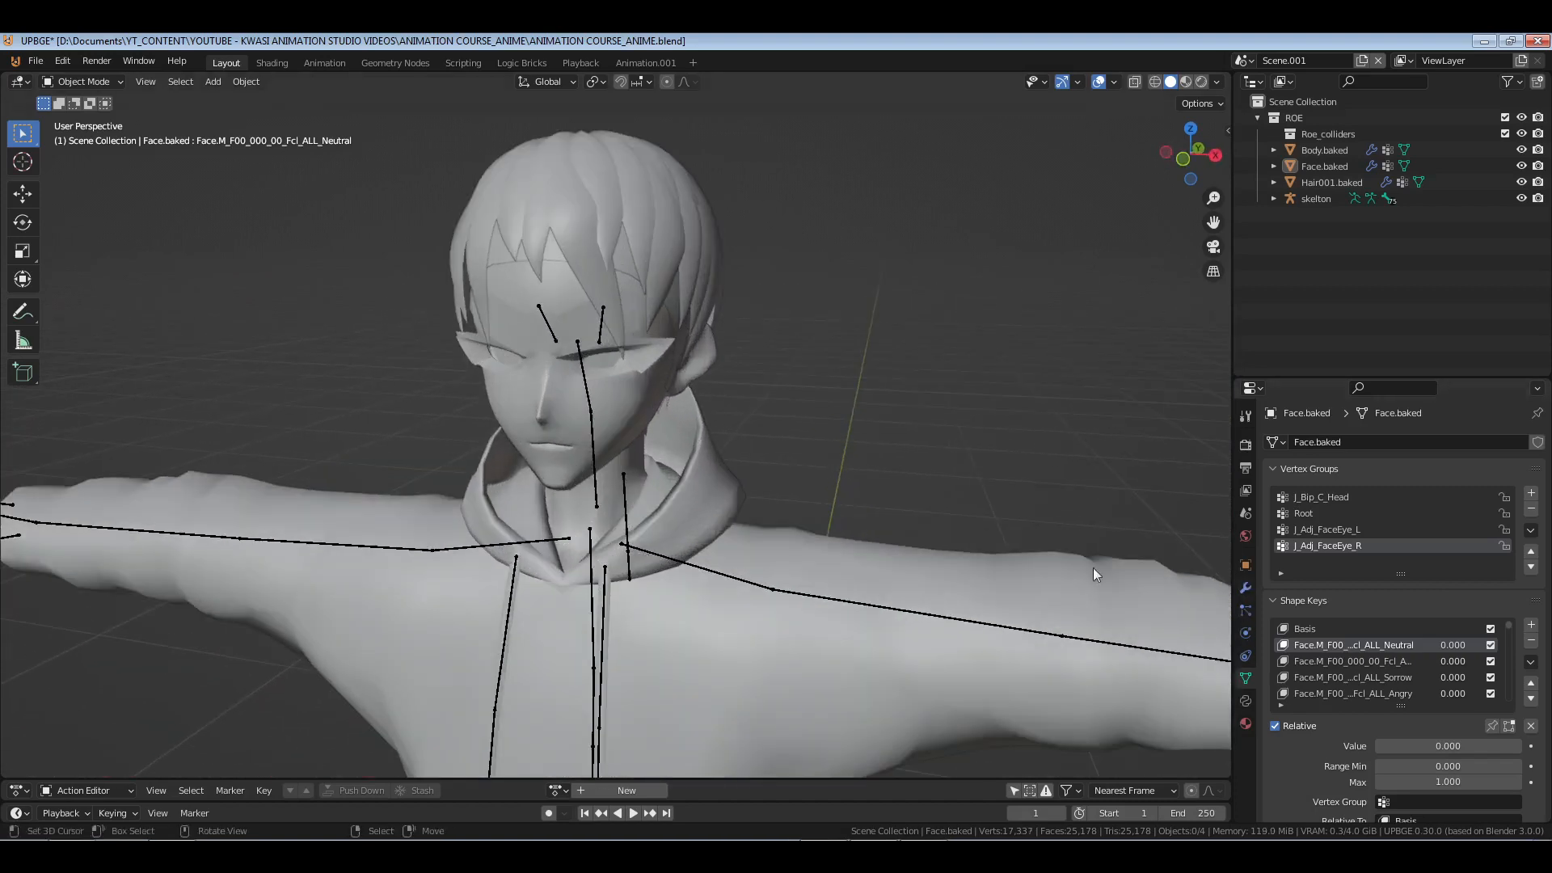
- Select the skelton armature and collapse its Viewport Display settings to examine the bone layers
{"action": "left_click", "coordinate": [738, 580]}
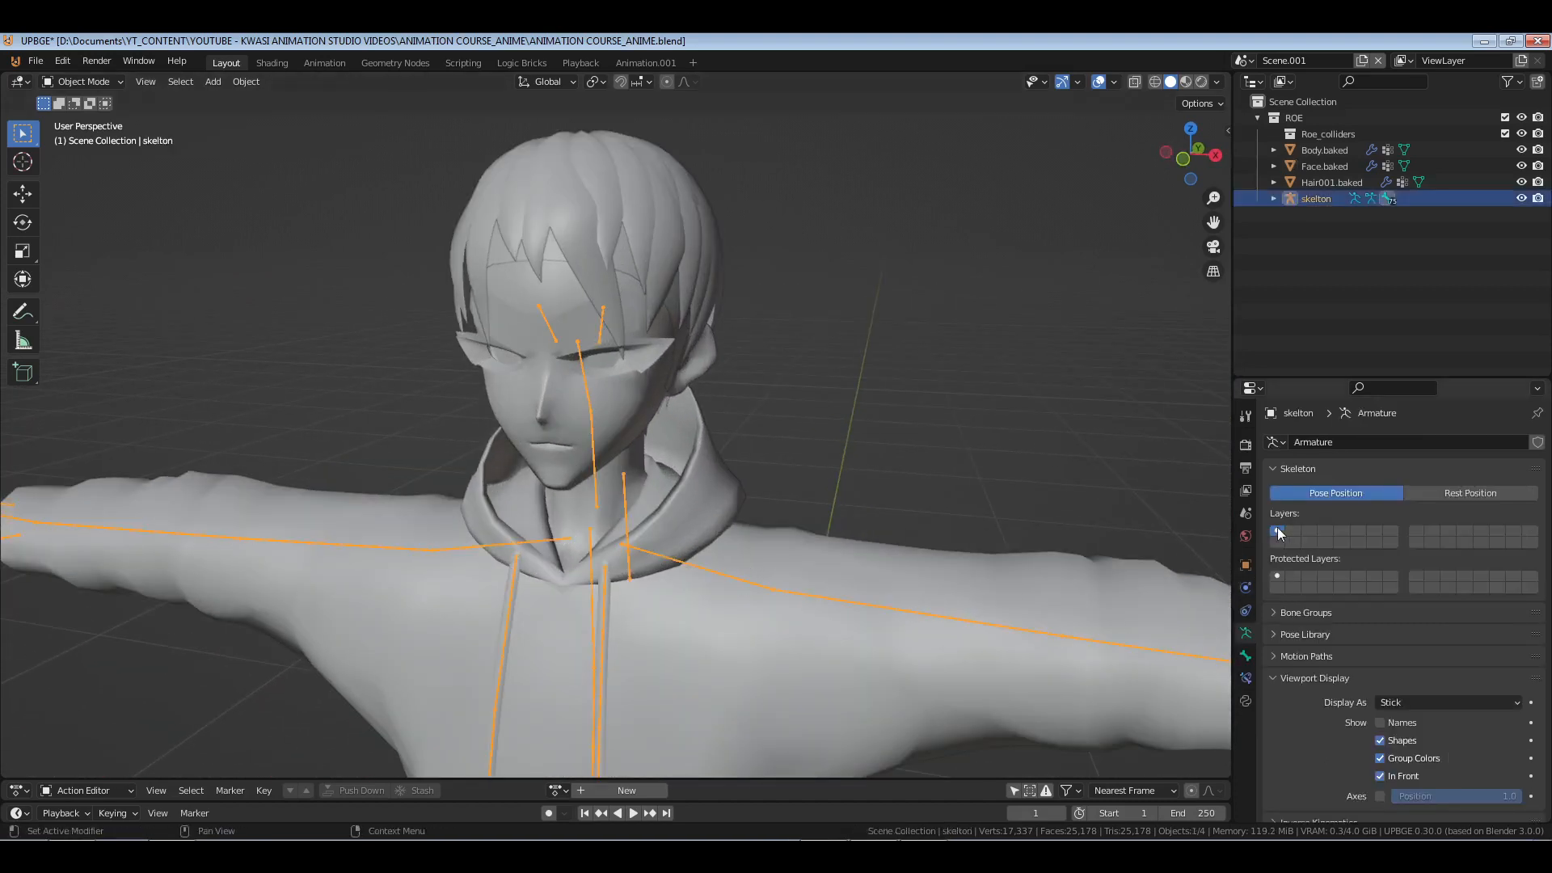
{"action": "left_click", "coordinate": [1316, 680]}
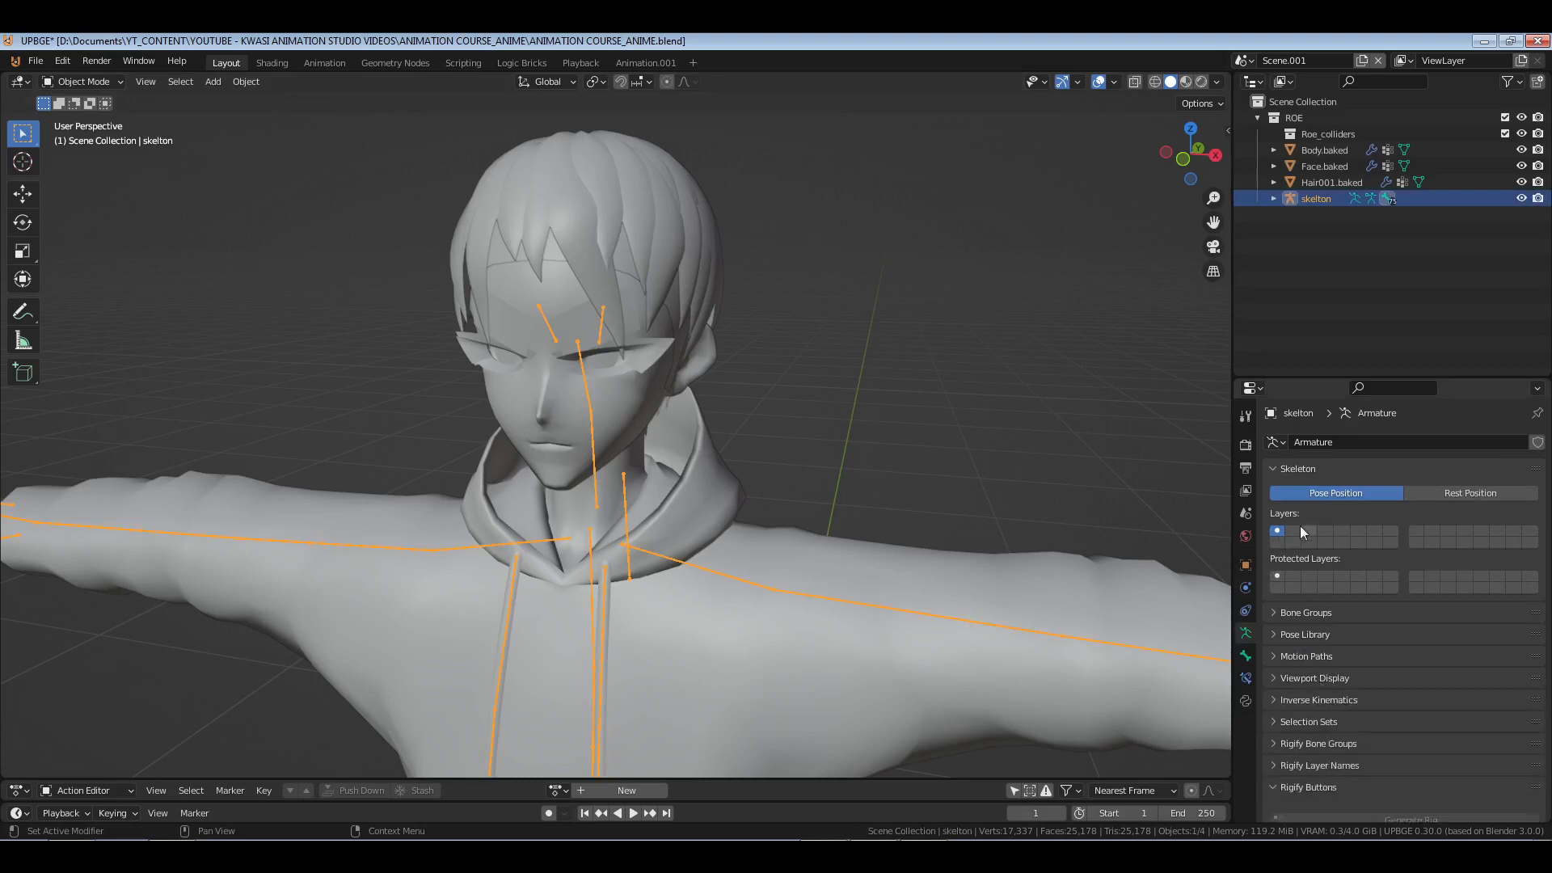
{"action": "middle_click_drag", "start_coordinate": [679, 507], "coordinate": [705, 424]}
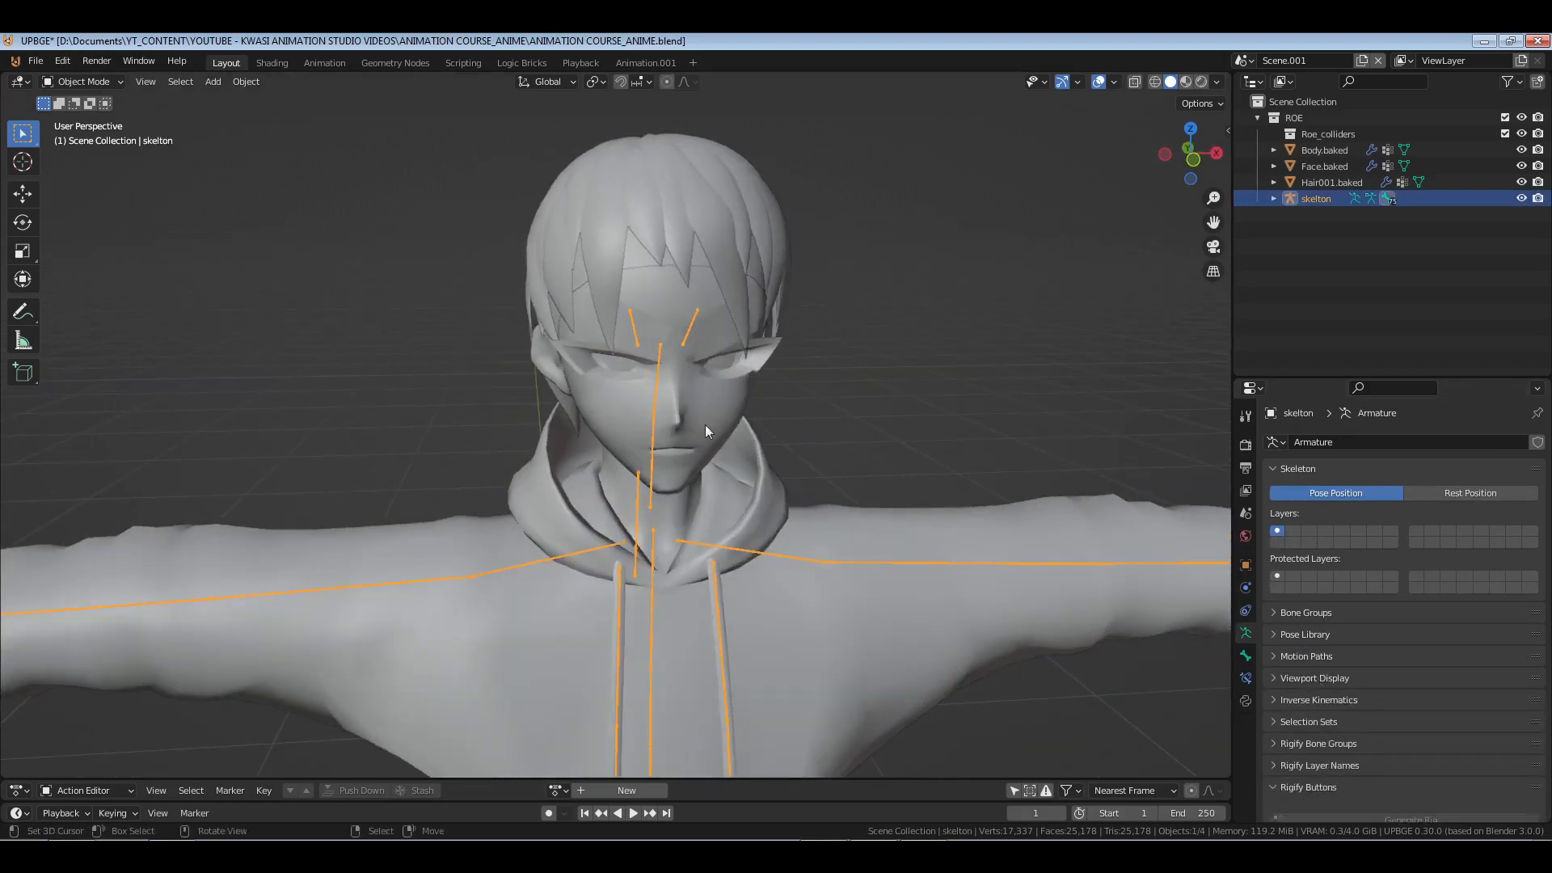
- Show the Face.baked mesh's shape keys again, and reselect the skelton armature to compare
{"action": "left_click", "coordinate": [704, 424]}
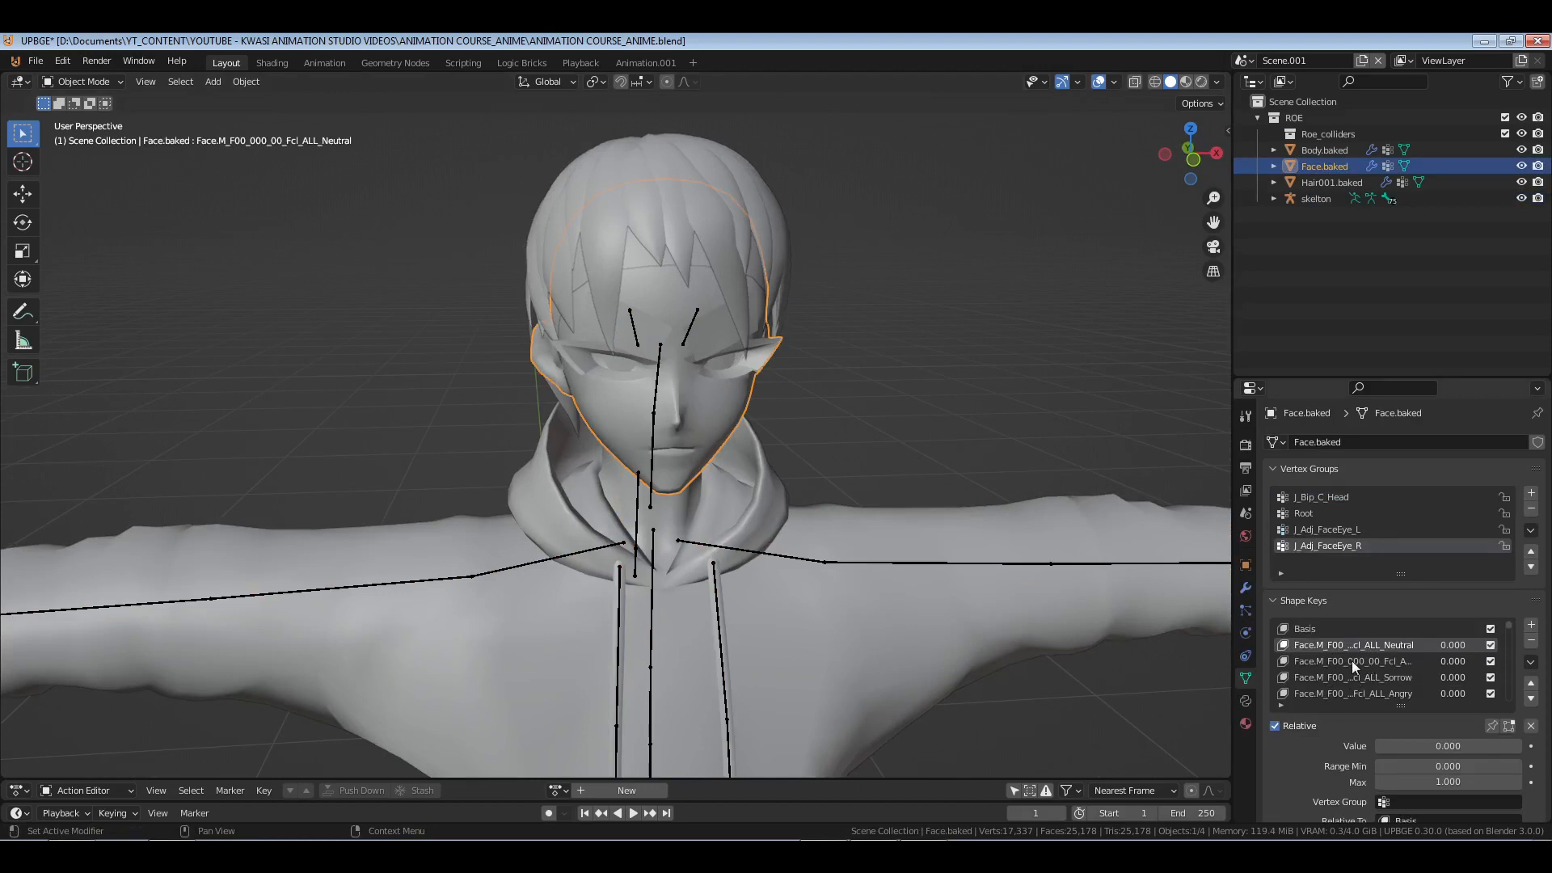
{"action": "left_click", "coordinate": [823, 560]}
{"action": "scroll", "coordinate": [823, 560], "scroll_direction": "down", "scroll_amount": 3}
{"action": "middle_click_drag", "start_coordinate": [823, 559], "coordinate": [534, 536]}
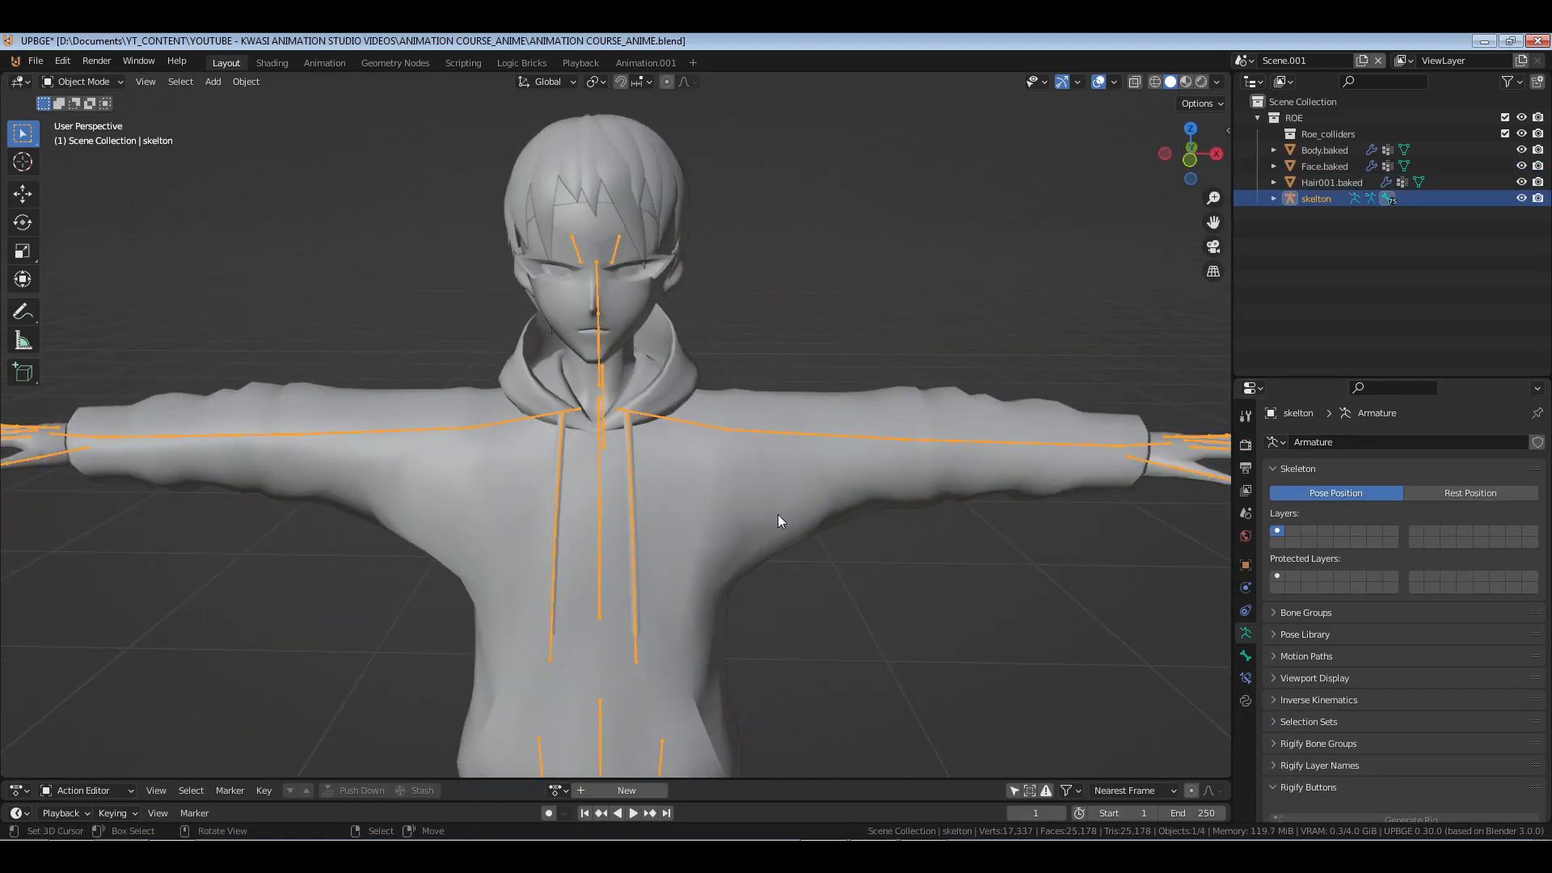
- Delete Scene.001 to return to the CRIMSON character's scene, frame her upper body, and clear the selection
{"action": "left_click", "coordinate": [1379, 60]}
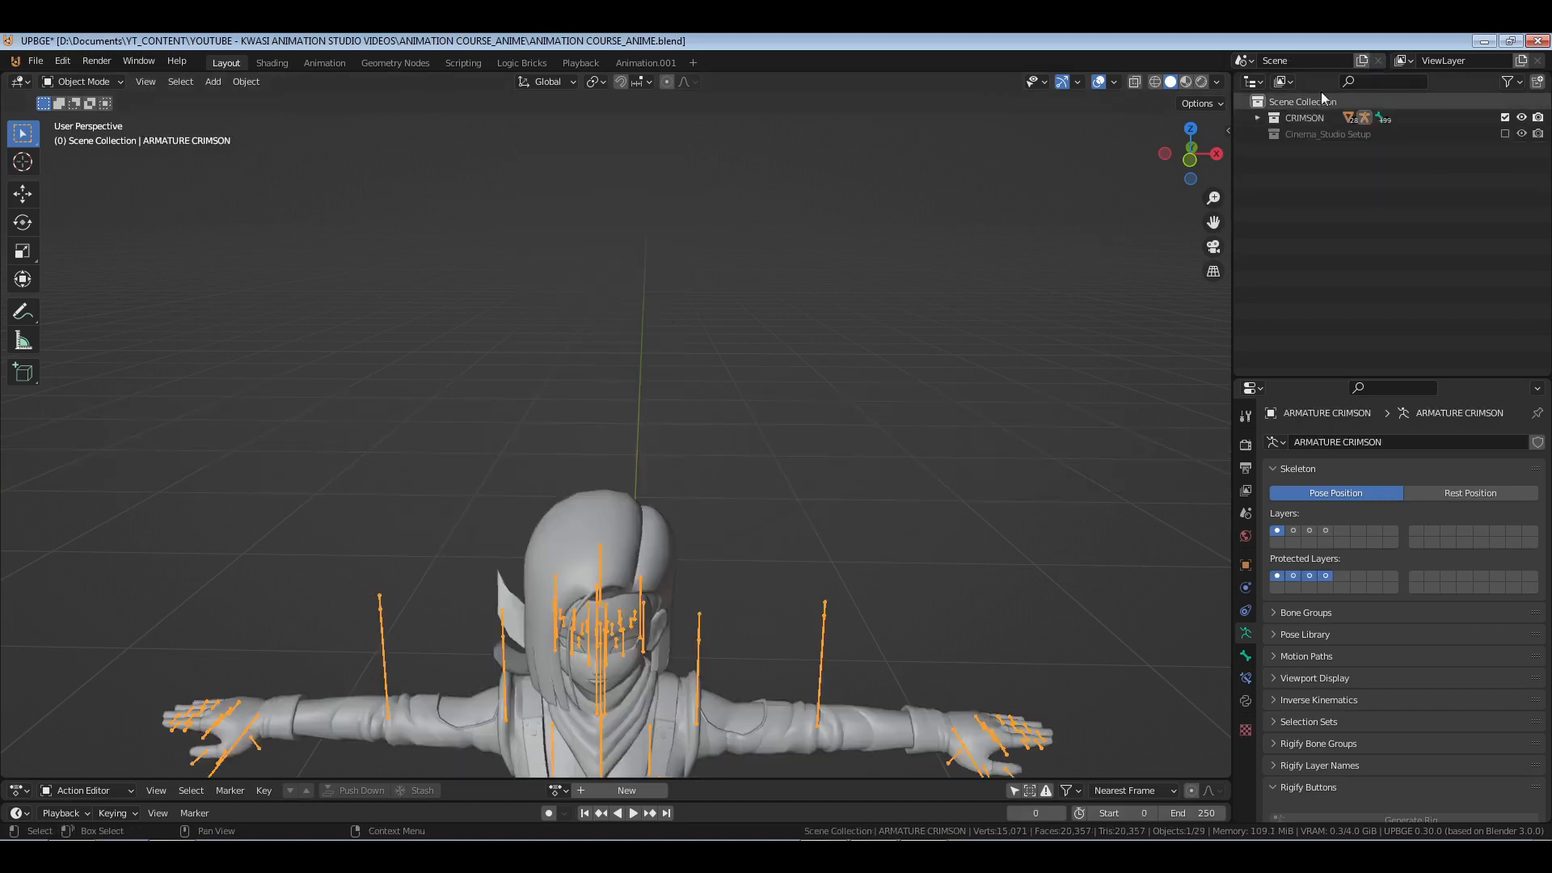
{"action": "middle_click_drag", "start_coordinate": [737, 423], "coordinate": [705, 400], "text": "shift"}
{"action": "key", "text": "KP_Decimal"}
{"action": "left_click", "coordinate": [682, 344]}
{"action": "scroll", "coordinate": [705, 399], "scroll_direction": "up", "scroll_amount": 3}
{"action": "middle_click_drag", "start_coordinate": [653, 342], "coordinate": [716, 472], "text": "shift"}
{"action": "scroll", "coordinate": [639, 474], "scroll_direction": "up", "scroll_amount": 4}
{"action": "key", "text": "KP_1"}
{"action": "scroll", "coordinate": [663, 540], "scroll_direction": "down", "scroll_amount": 1}
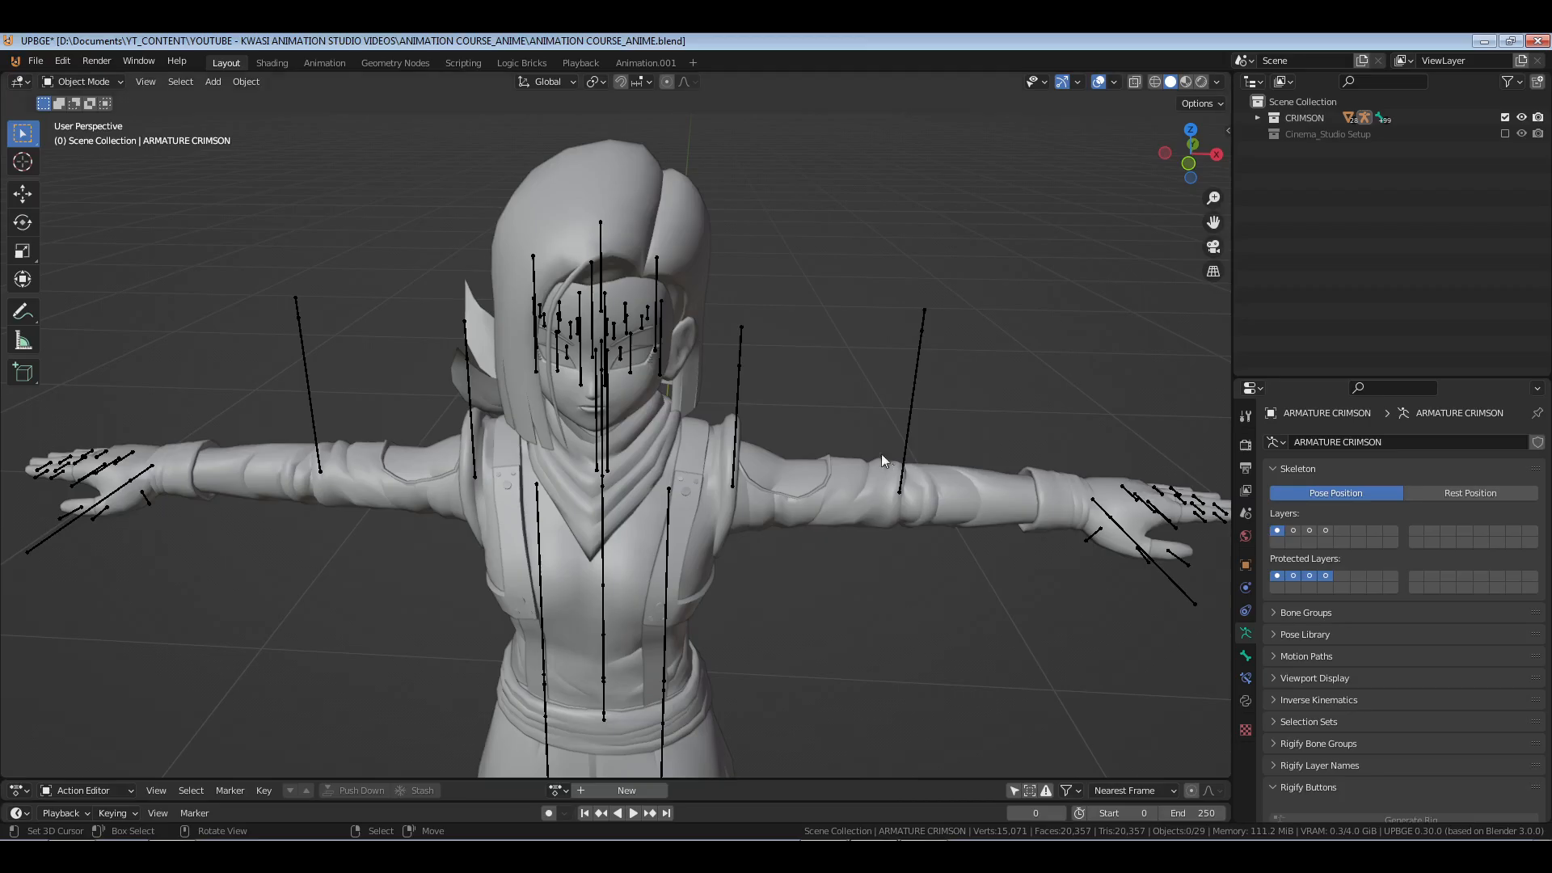
{"action": "middle_click_drag", "start_coordinate": [883, 461], "coordinate": [719, 476]}
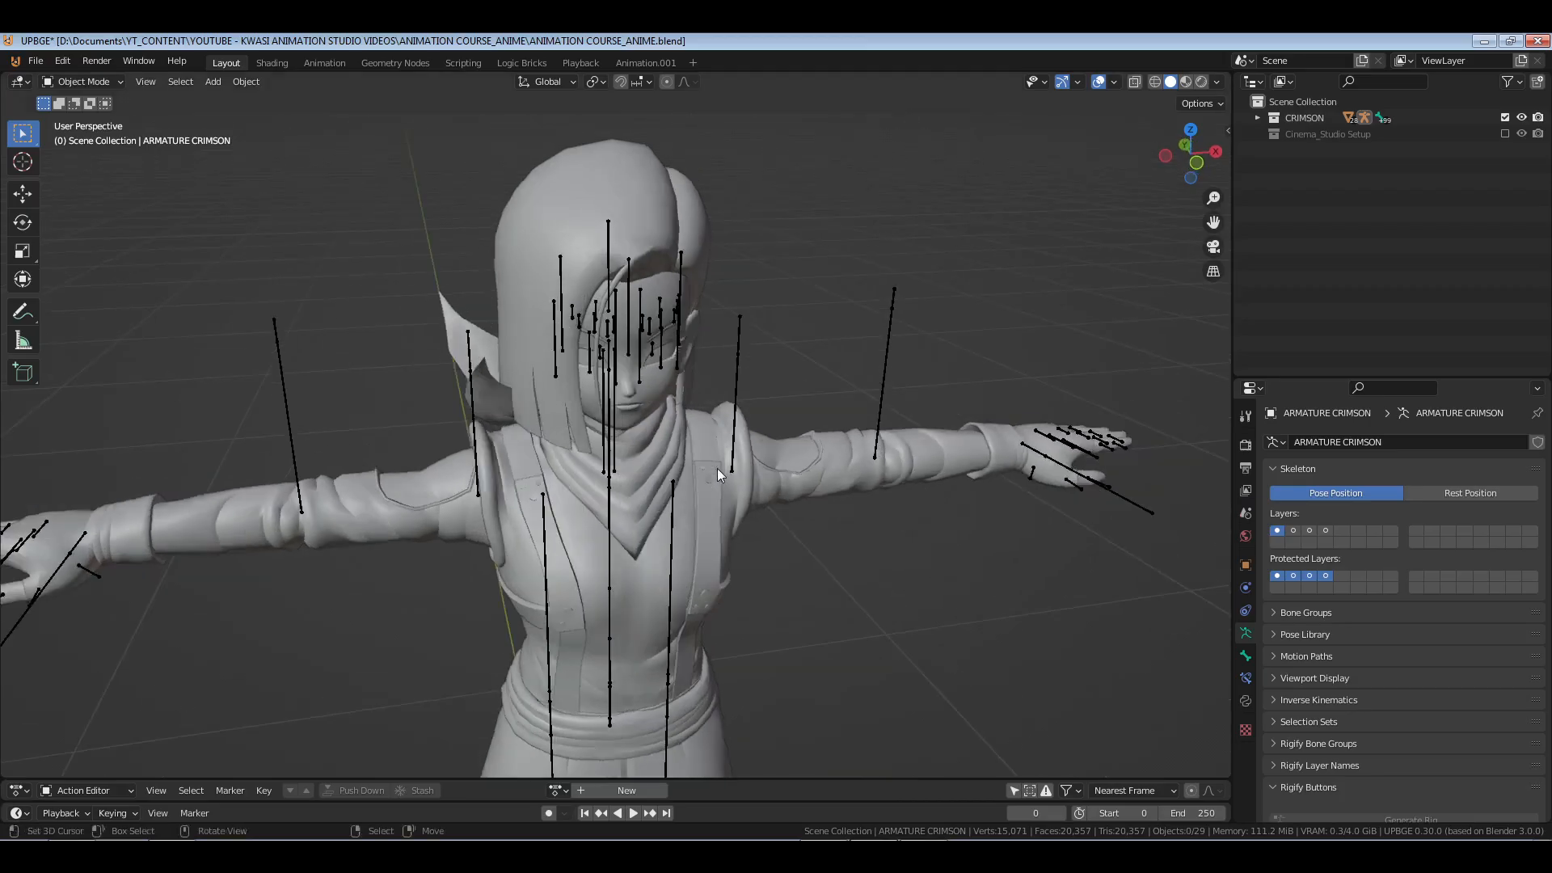
- Select ARMATURE CRIMSON, bring the whole character into view, and show the viewport sidebar
{"action": "left_click", "coordinate": [646, 317]}
{"action": "scroll", "coordinate": [667, 322], "scroll_direction": "down", "scroll_amount": 3}
{"action": "middle_click_drag", "start_coordinate": [686, 327], "coordinate": [725, 391]}
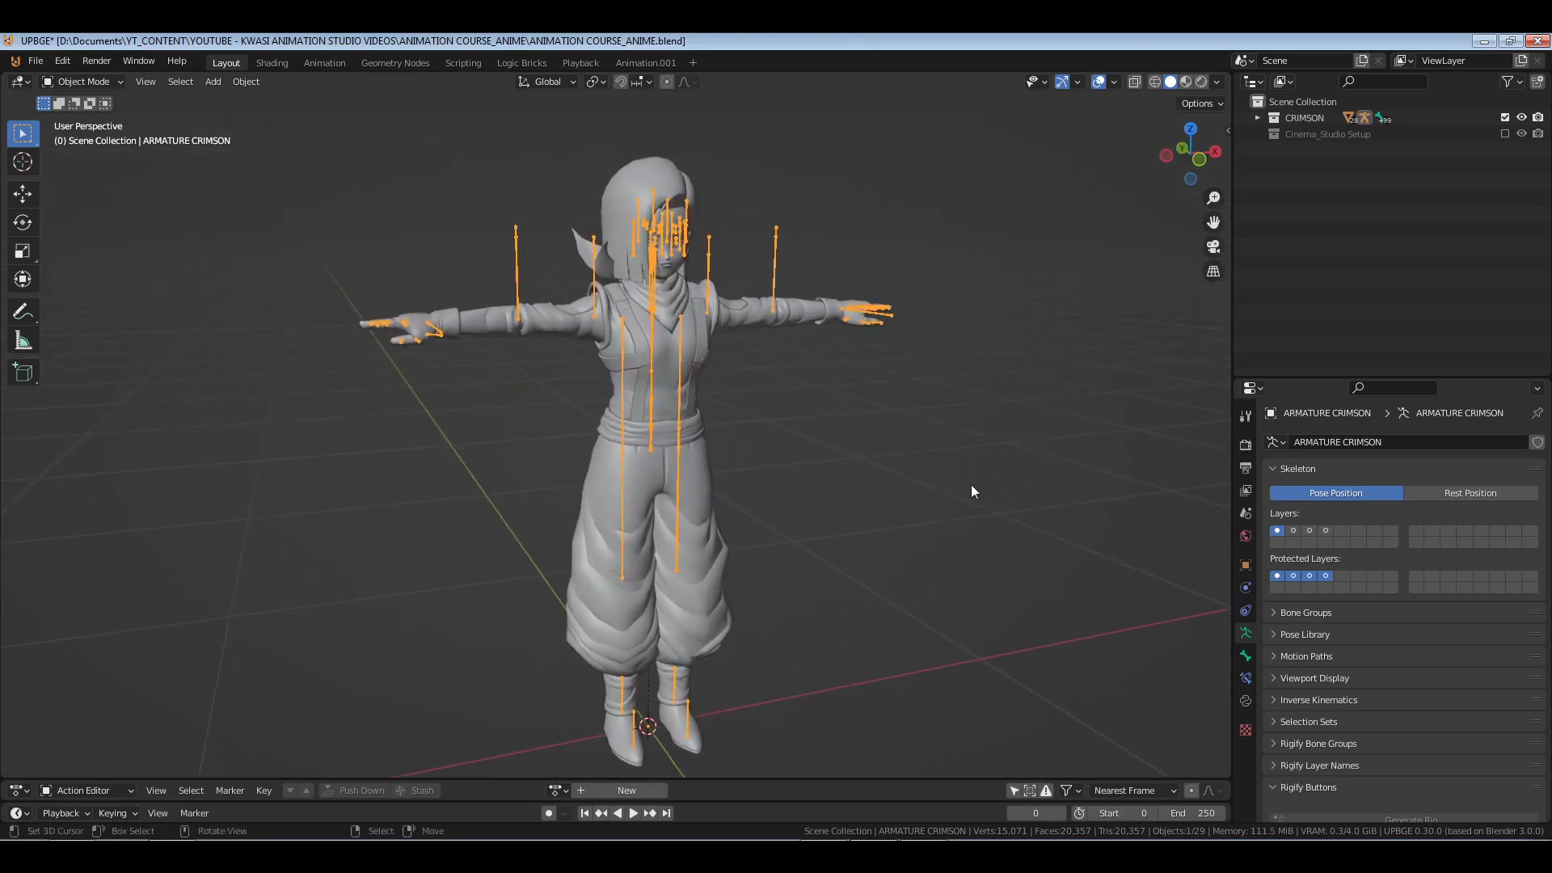
{"action": "key", "text": "n"}
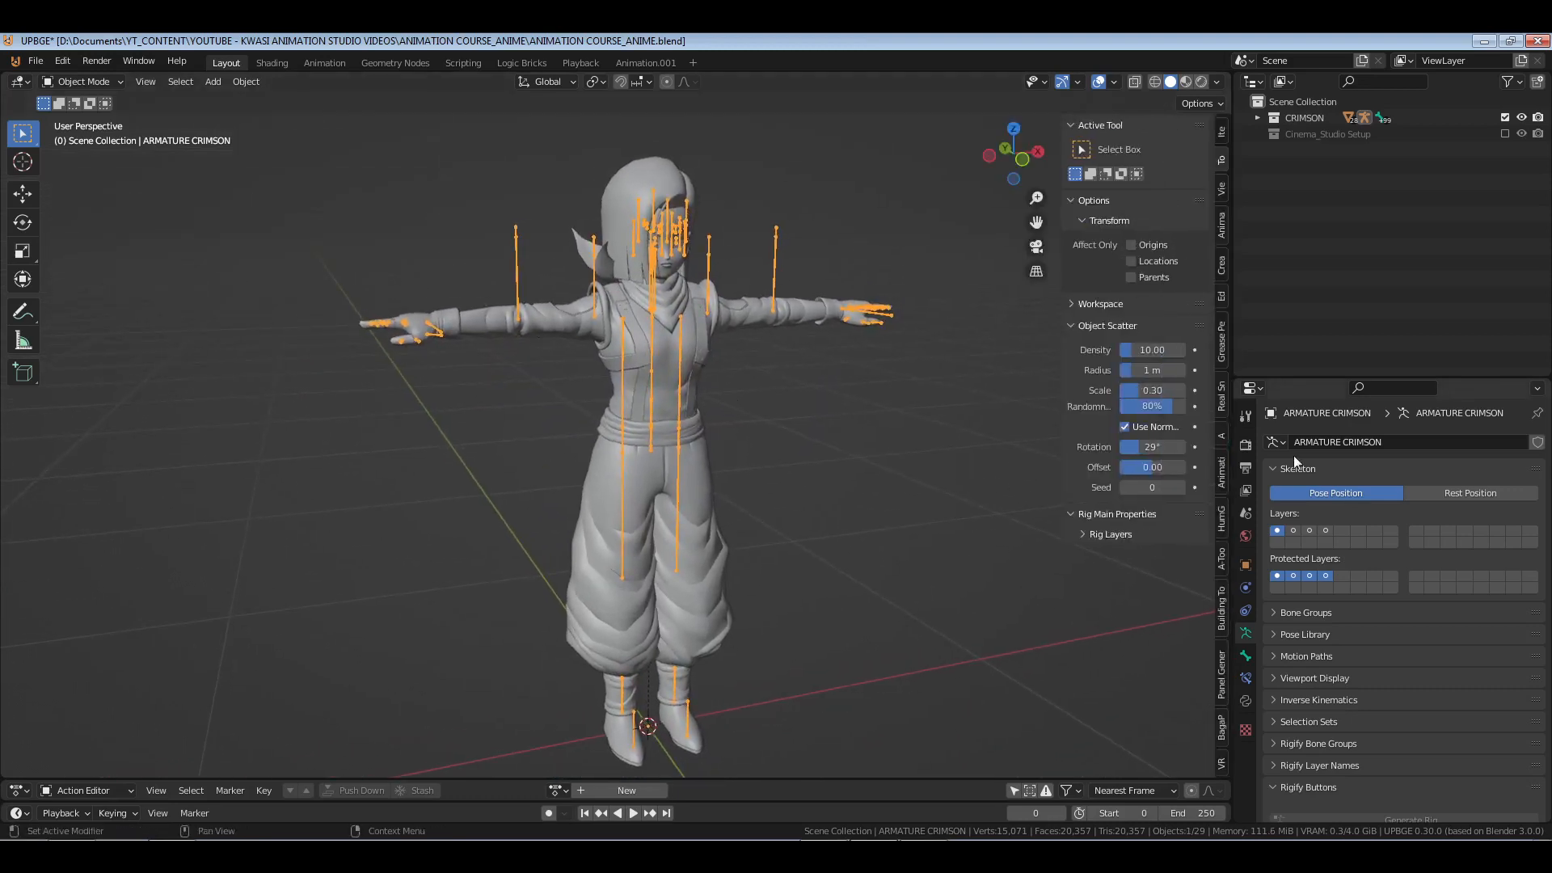
- Show the Auto-Rig Pro tools and expand the Quick Rig settings
{"action": "left_click", "coordinate": [1220, 435]}
{"action": "left_click", "coordinate": [1119, 124]}
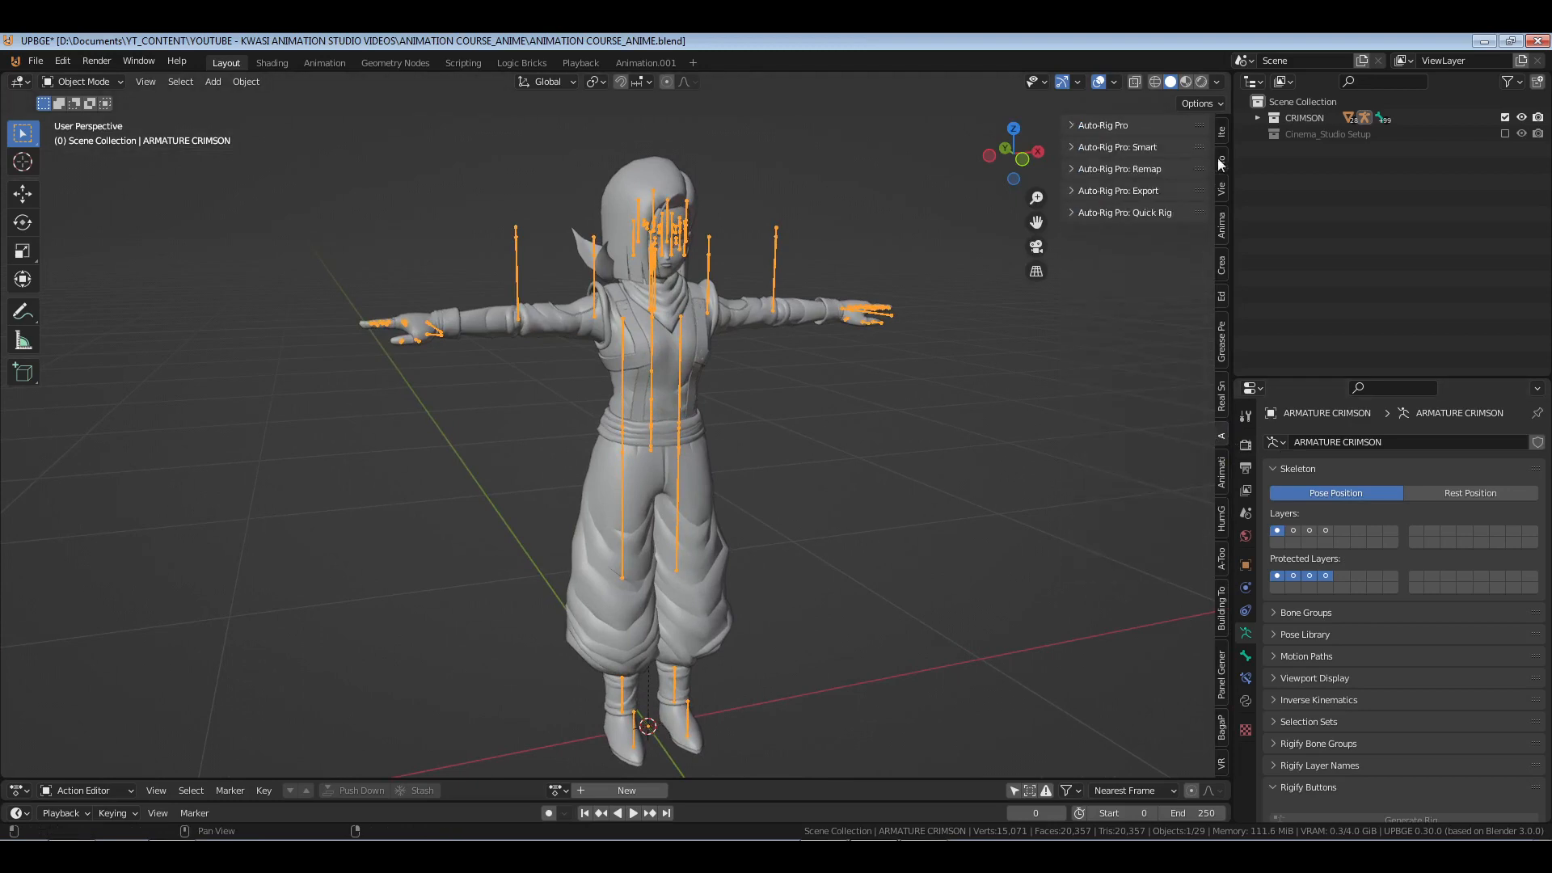
{"action": "mouse_move", "coordinate": [702, 435]}
{"action": "middle_mouse_down"}
{"action": "mouse_move", "coordinate": [670, 434]}
{"action": "mouse_move", "coordinate": [710, 454]}
{"action": "mouse_move", "coordinate": [724, 440]}
{"action": "middle_mouse_up"}
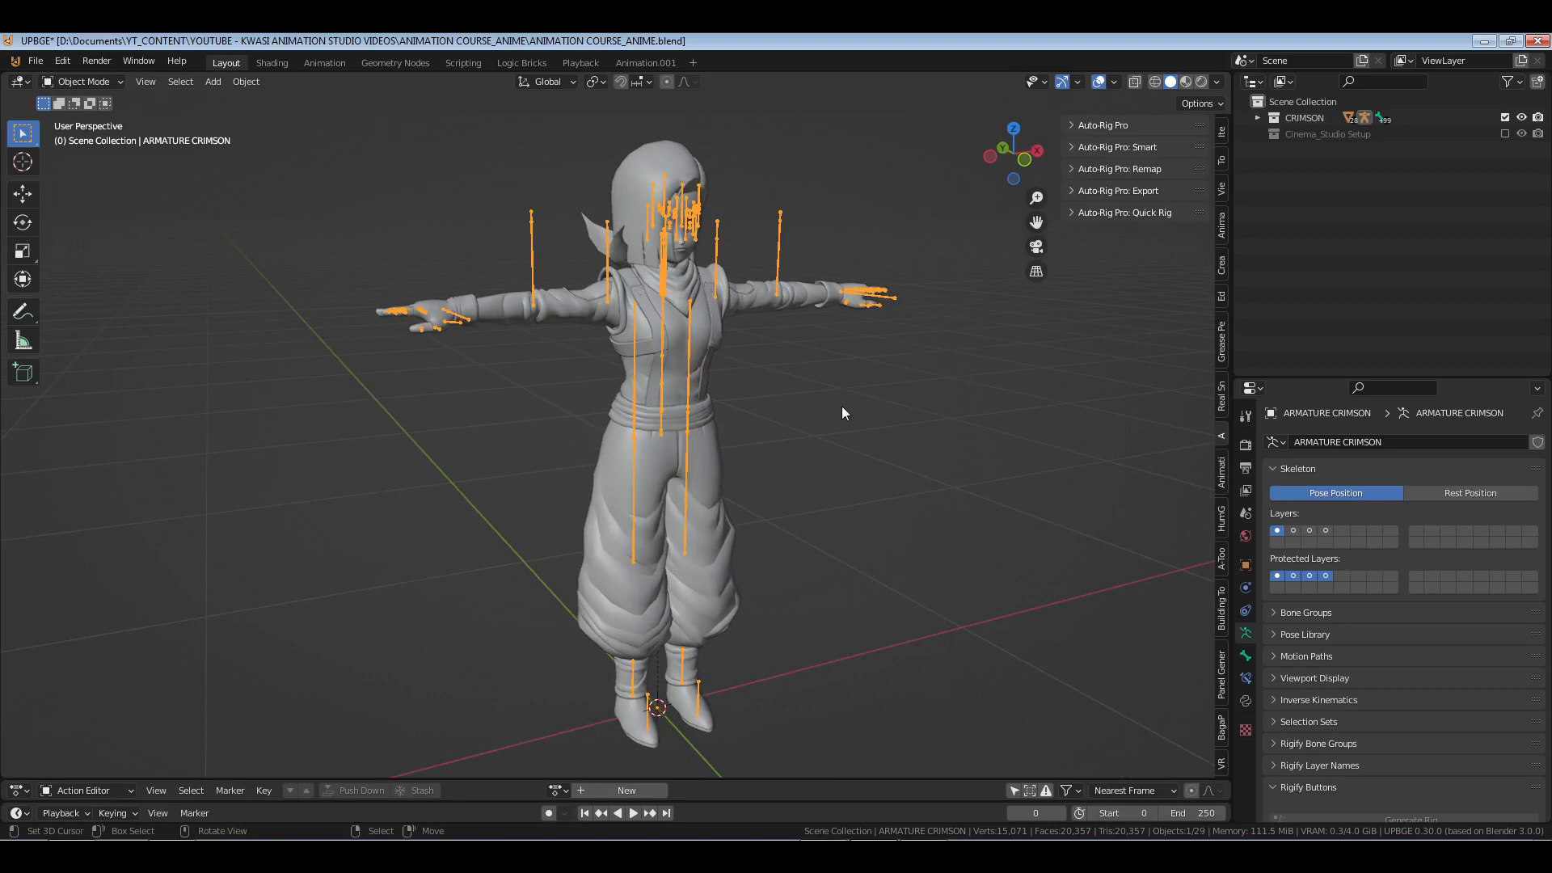
{"action": "left_click", "coordinate": [1104, 212]}
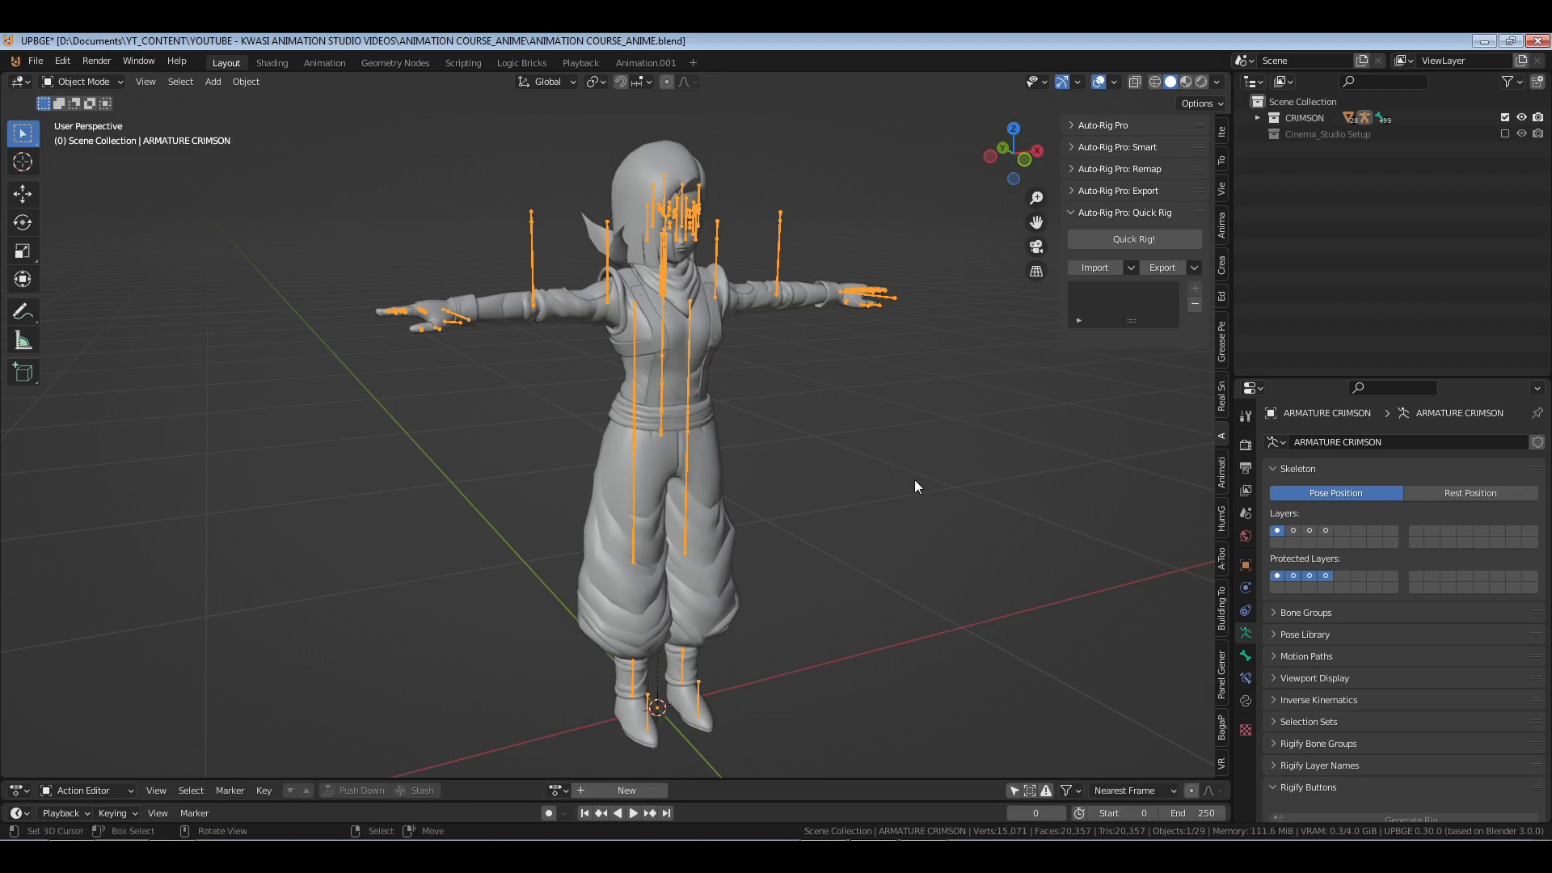
{"action": "middle_click_drag", "start_coordinate": [914, 479], "coordinate": [813, 472]}
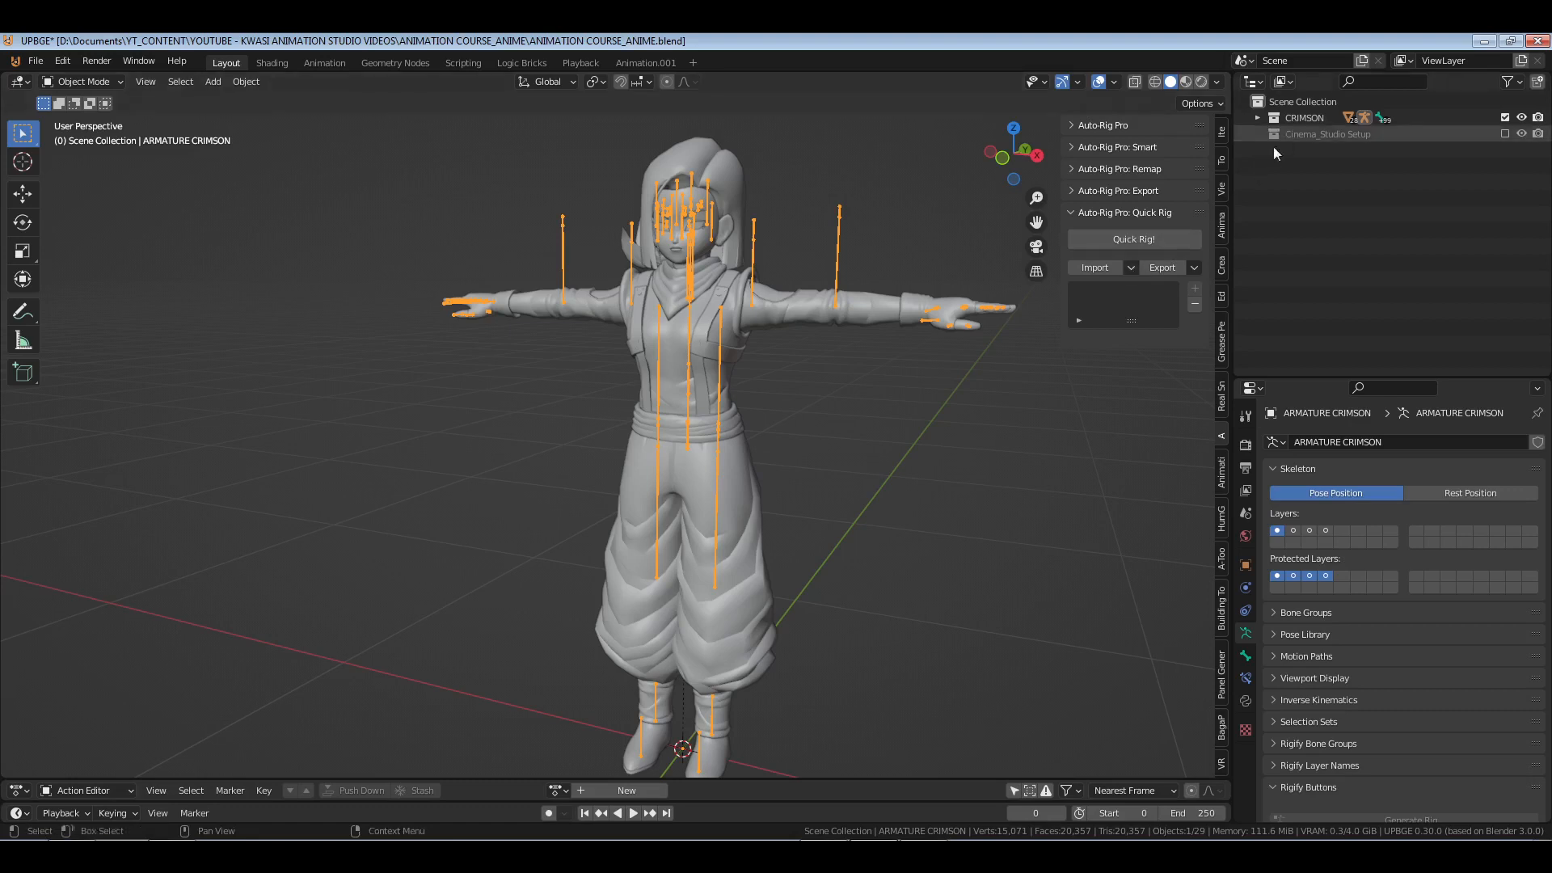
- Select the CRIMSON collection, try the Xv2_V2 Quick Rig preset with Clear Current Limbs on, and check the Leg.l limb
{"action": "left_click", "coordinate": [1298, 120]}
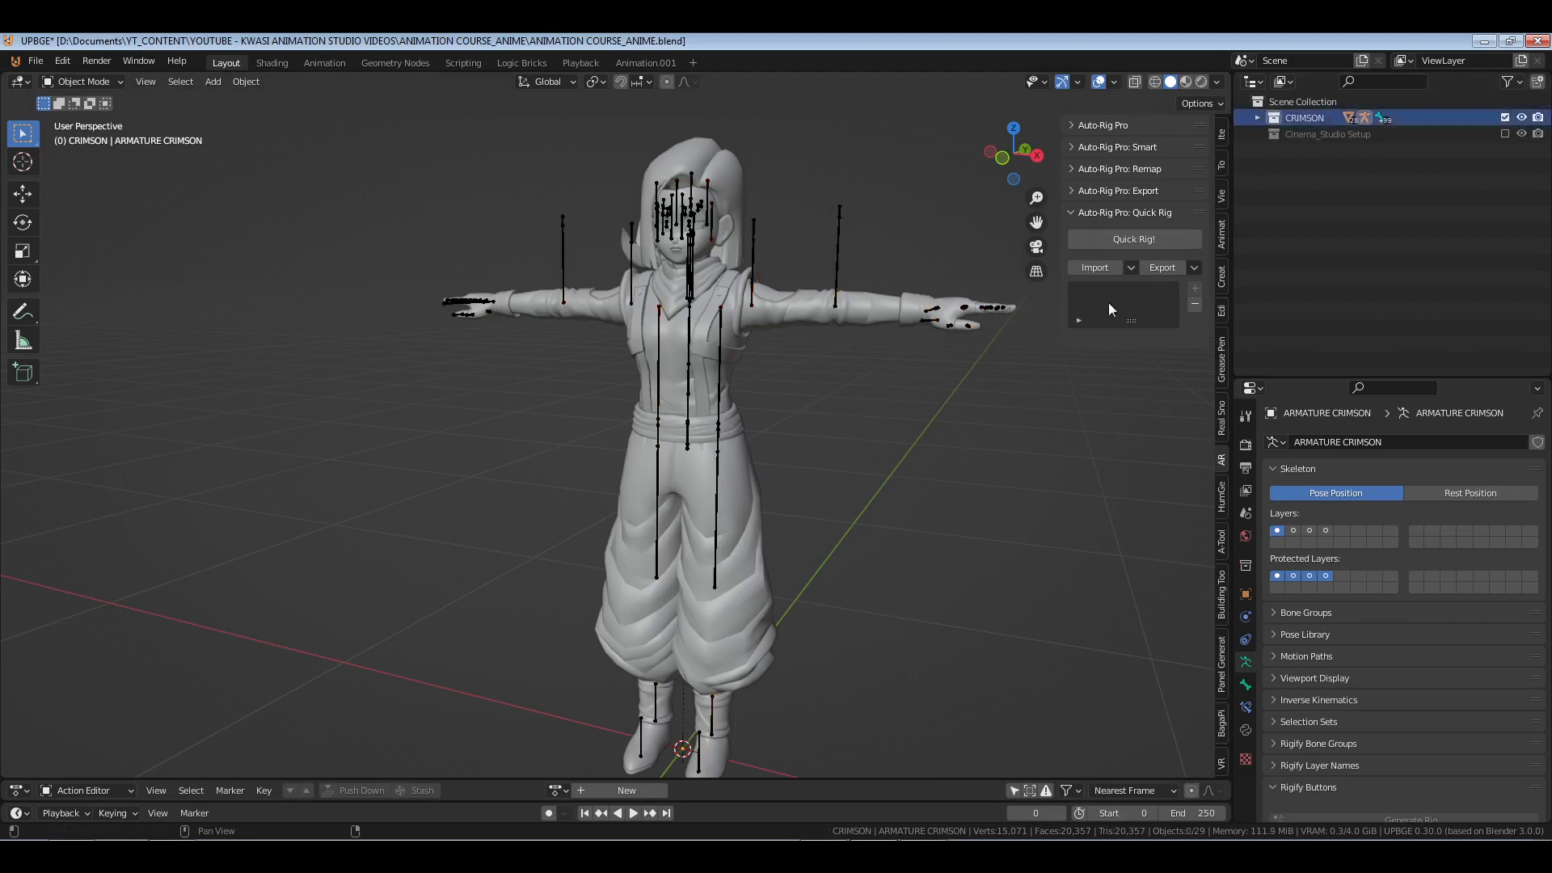
{"action": "left_click", "coordinate": [1132, 269]}
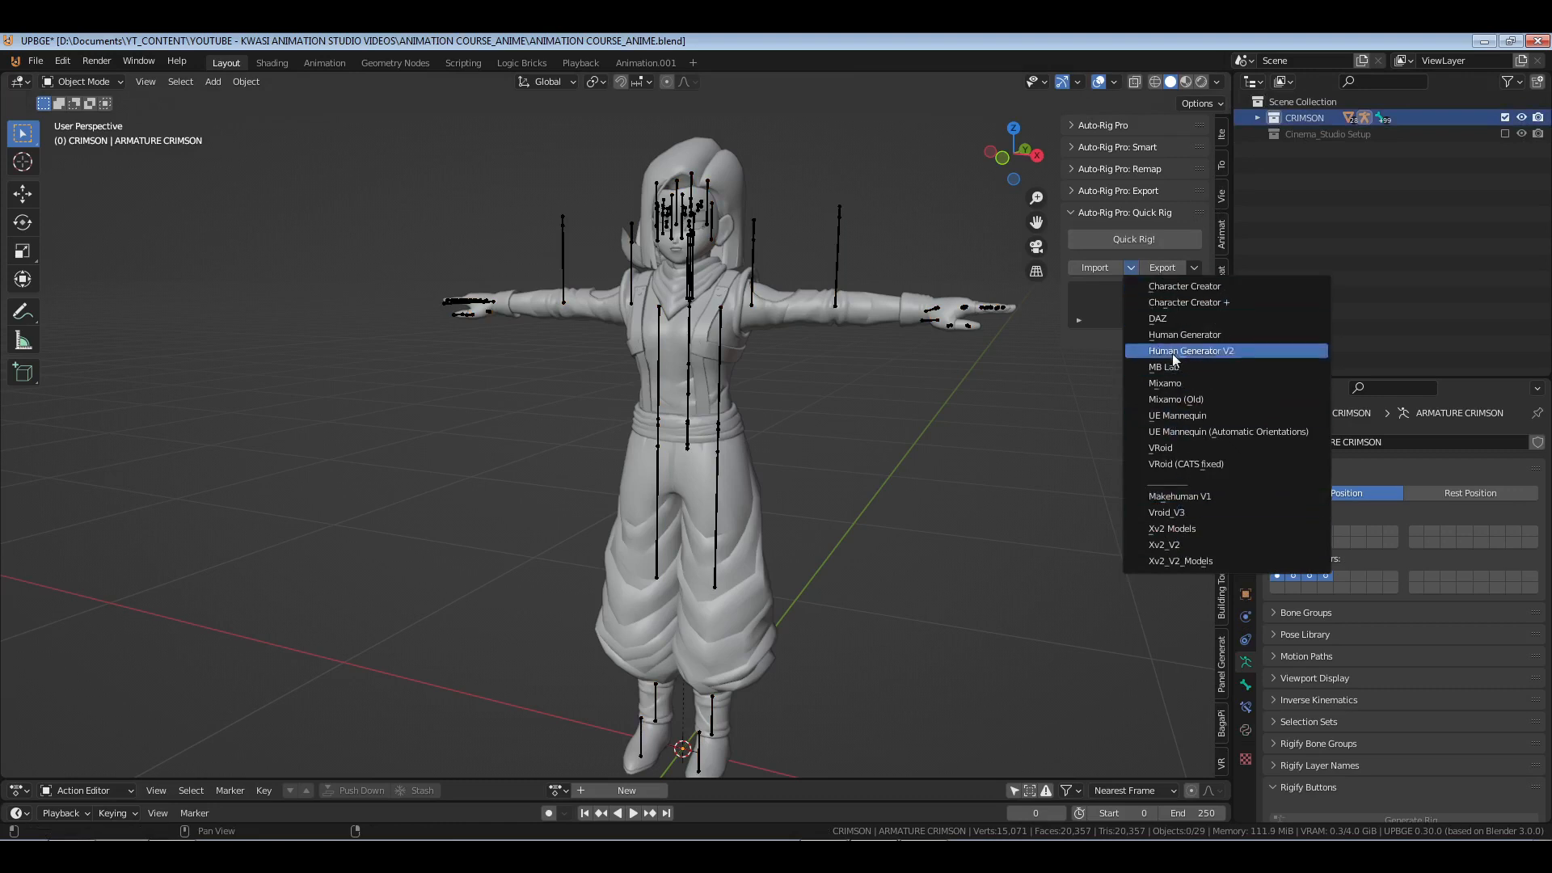
{"action": "left_click", "coordinate": [1182, 545]}
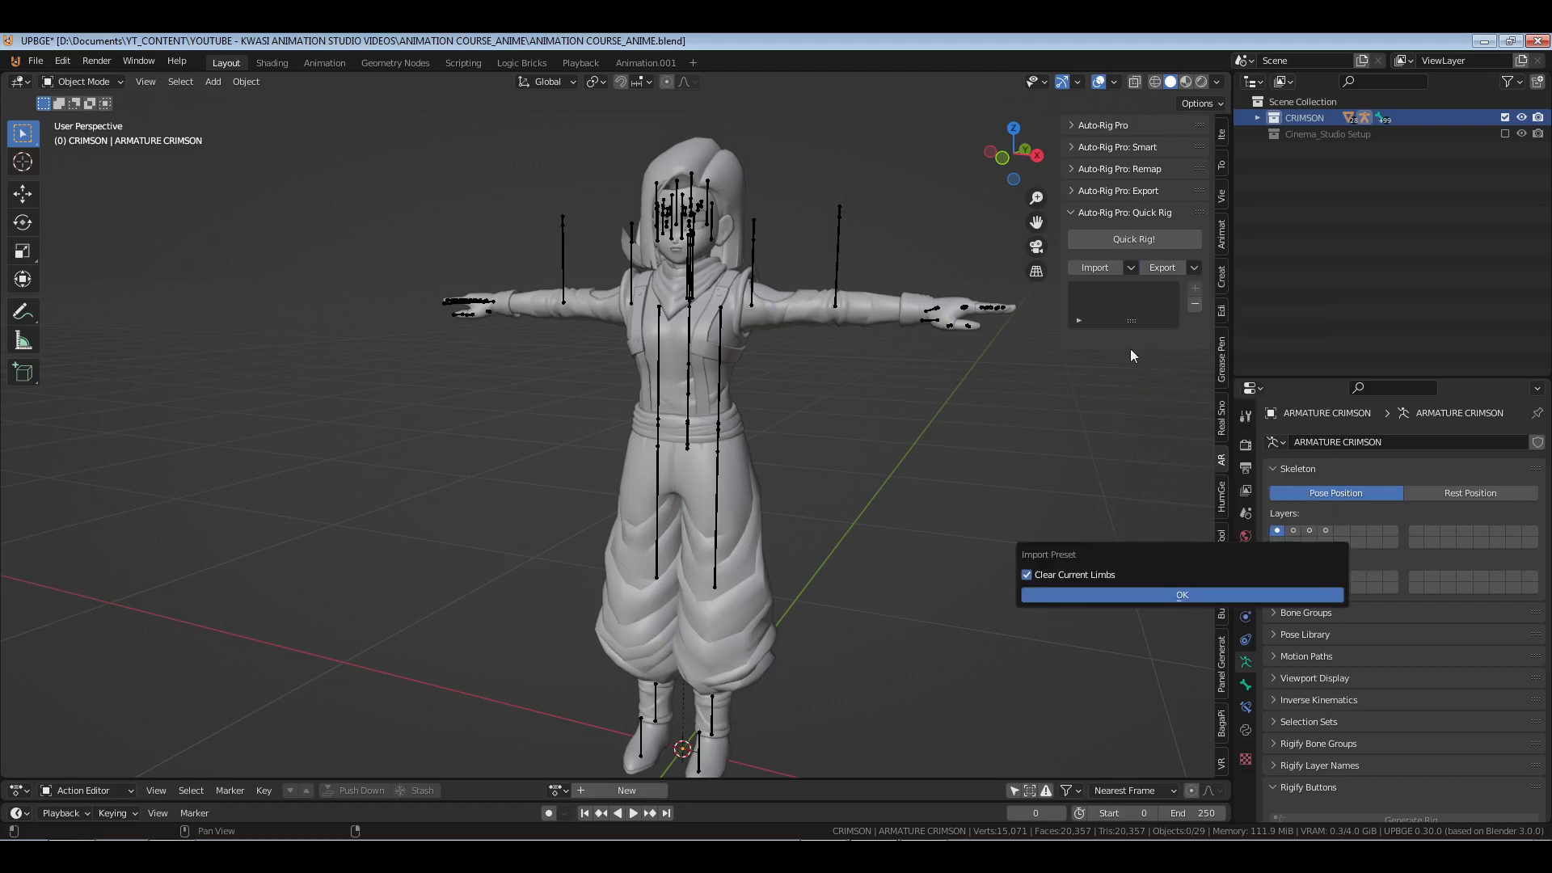
{"action": "left_click", "coordinate": [1203, 593]}
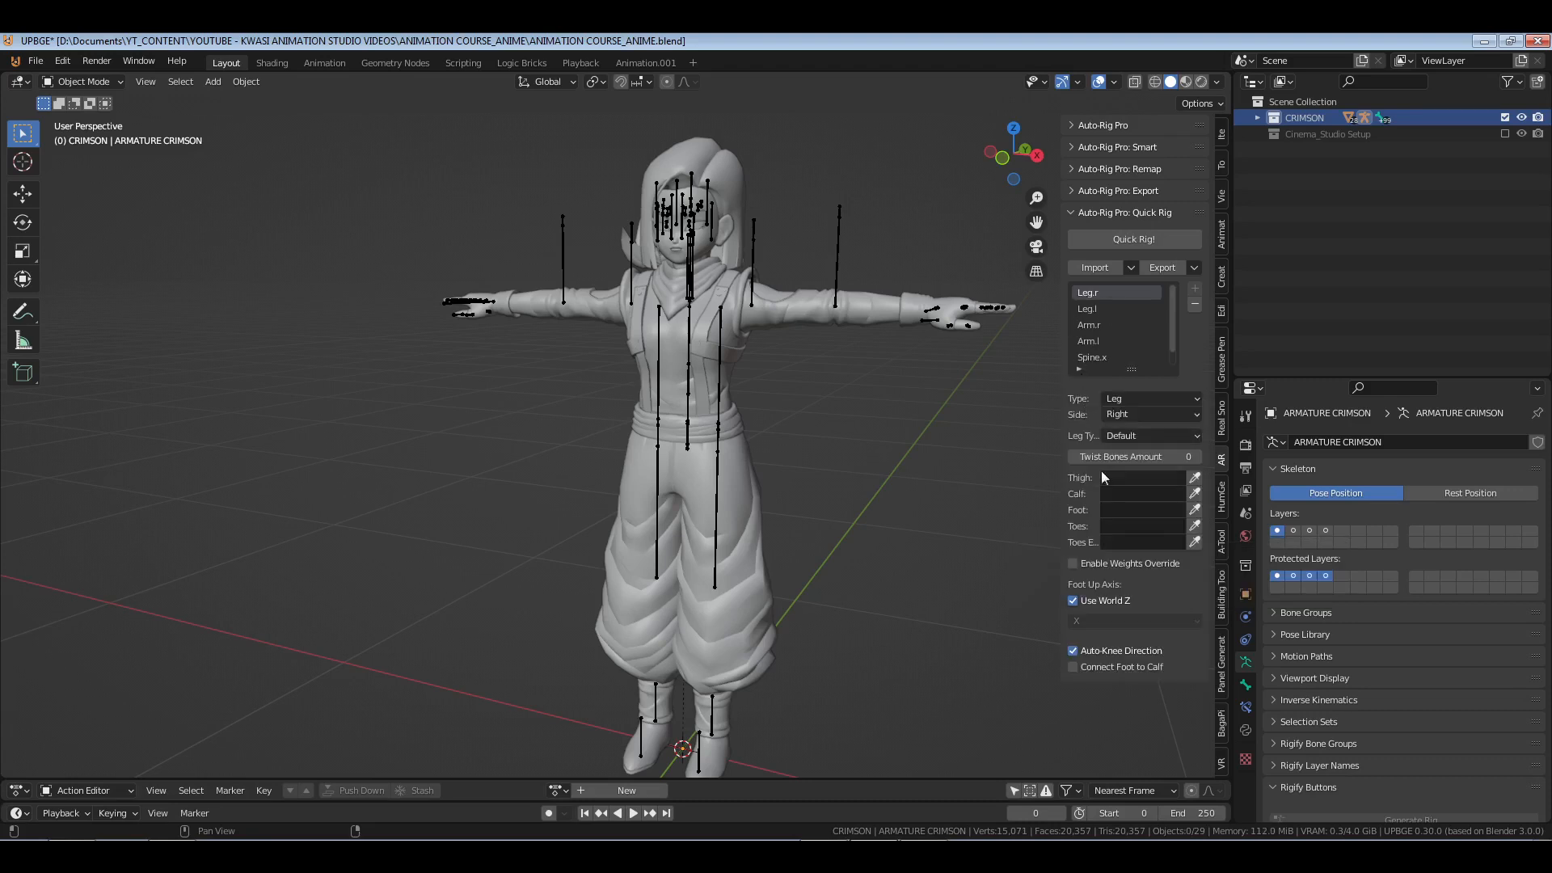
{"action": "left_click", "coordinate": [1085, 310]}
- Import the Xv2 Models Quick Rig preset, clearing current limbs, and check the bones assigned to the left leg, arms and spine
{"action": "left_click", "coordinate": [1130, 267]}
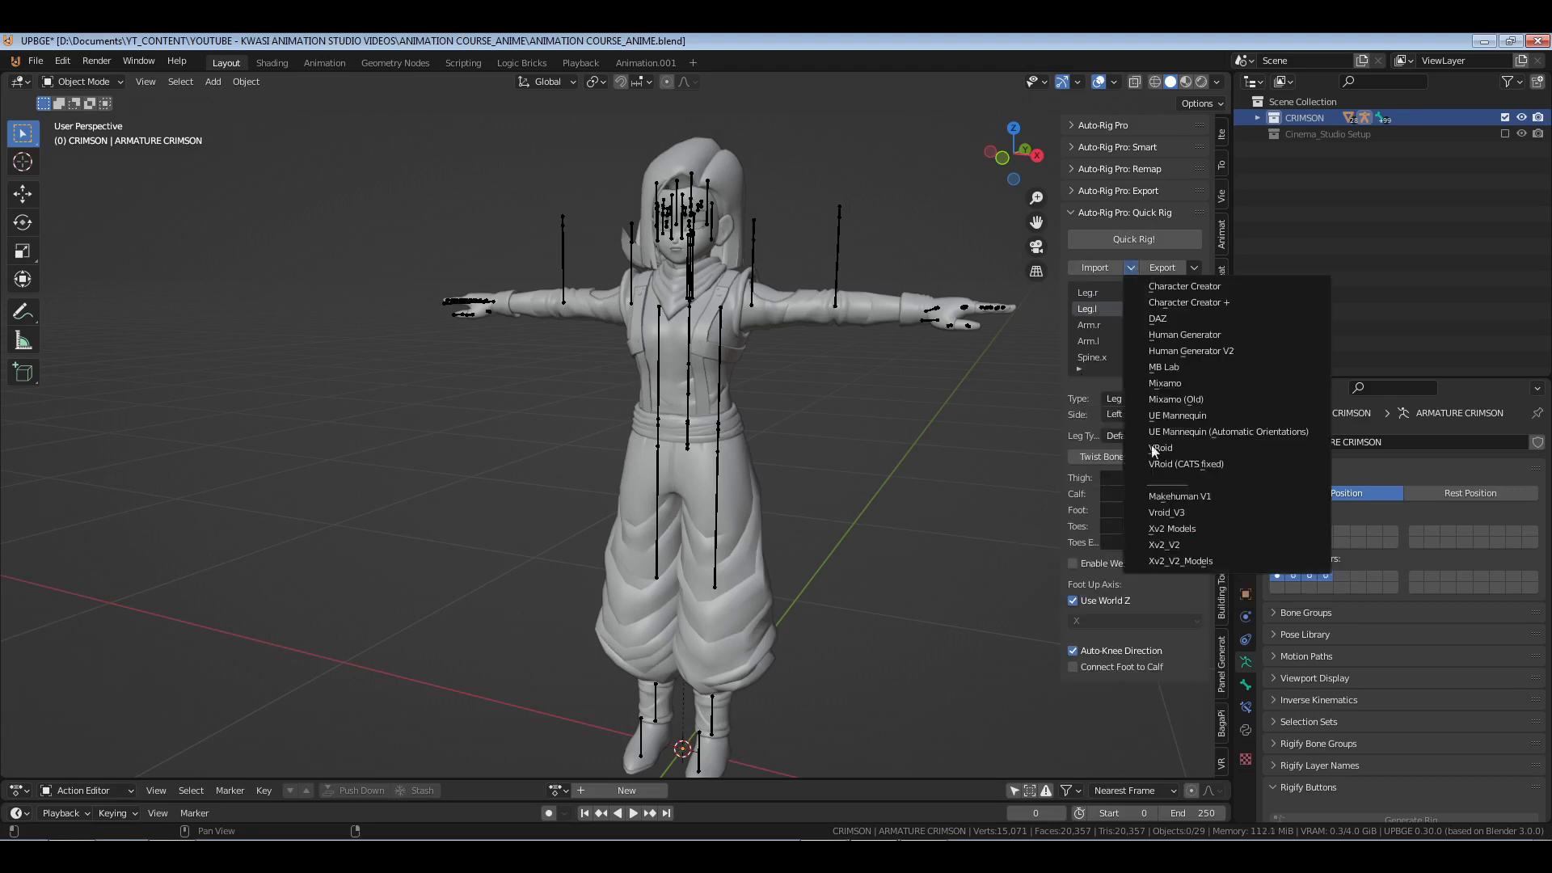
{"action": "left_click", "coordinate": [1164, 534]}
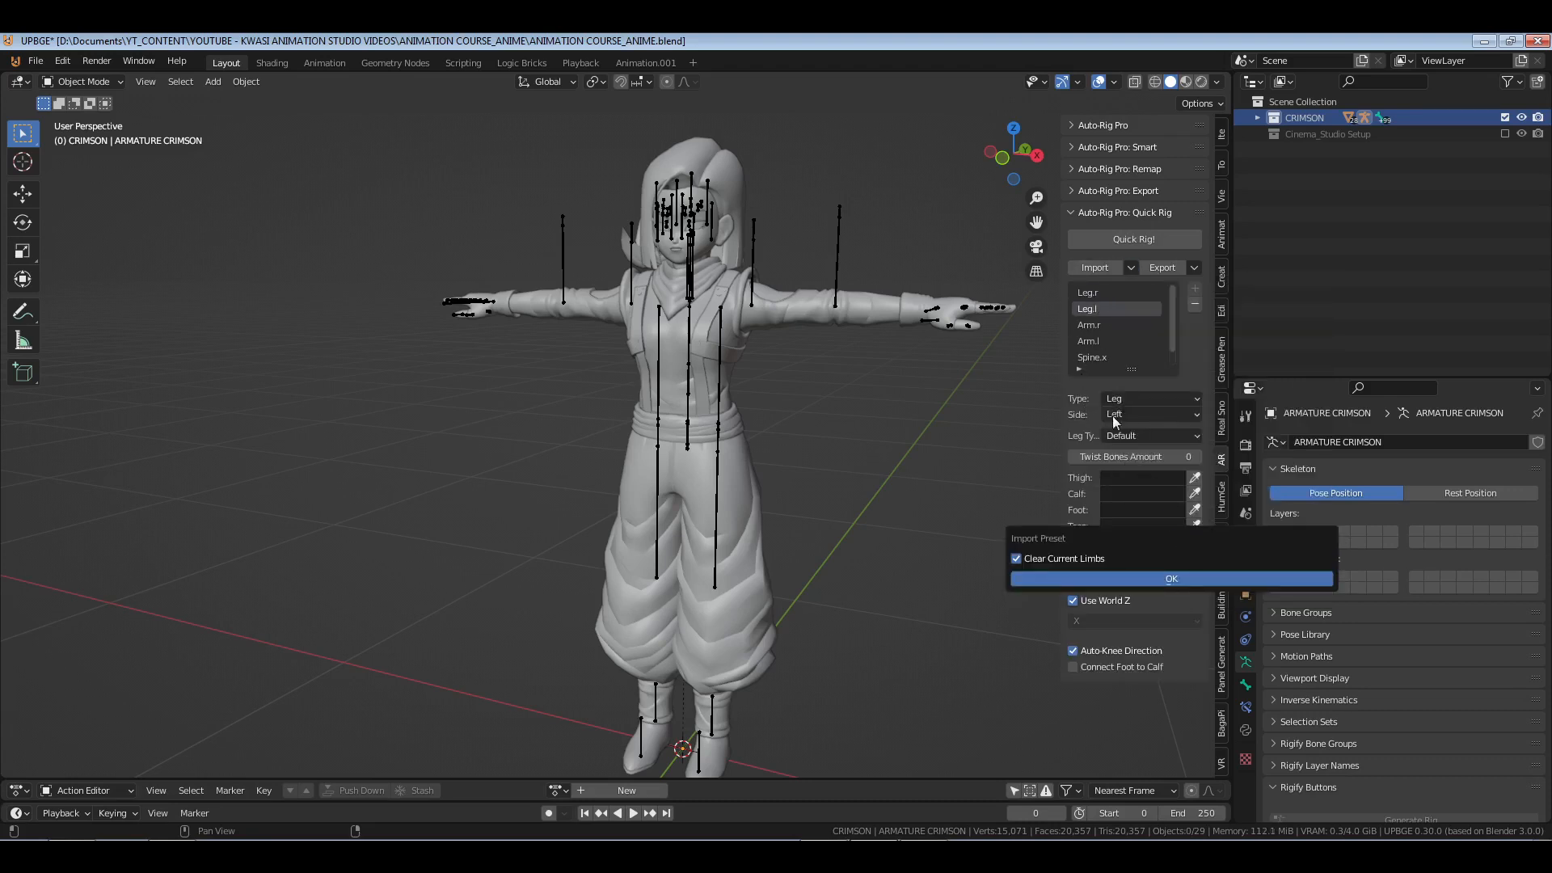
{"action": "left_click", "coordinate": [1148, 579]}
{"action": "left_click", "coordinate": [1094, 308]}
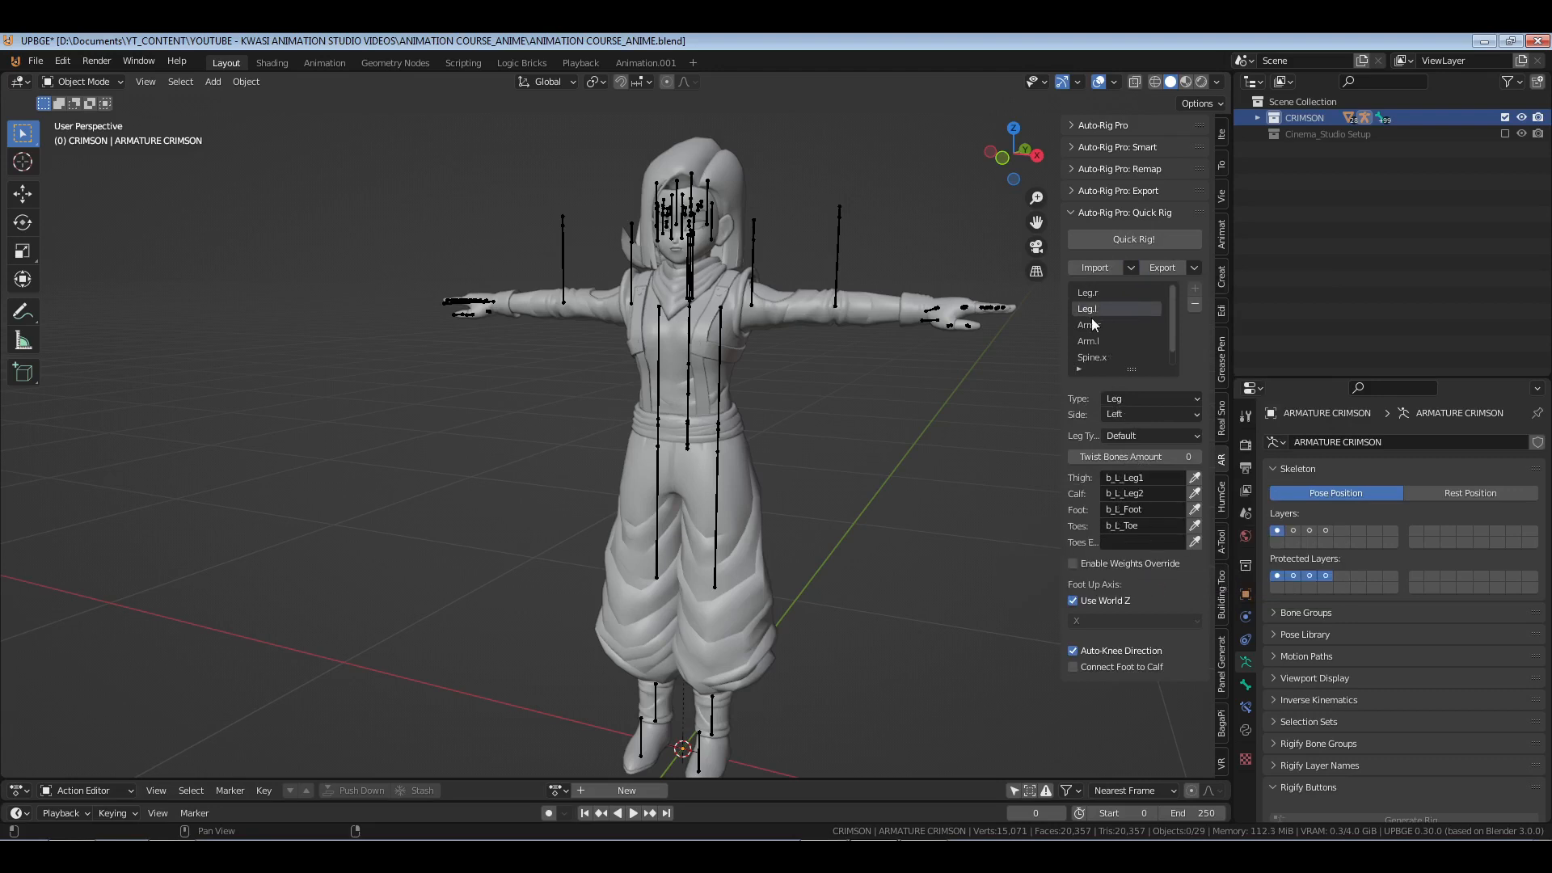
{"action": "left_click", "coordinate": [1092, 324]}
{"action": "left_click", "coordinate": [1090, 341]}
{"action": "left_click", "coordinate": [1090, 357]}
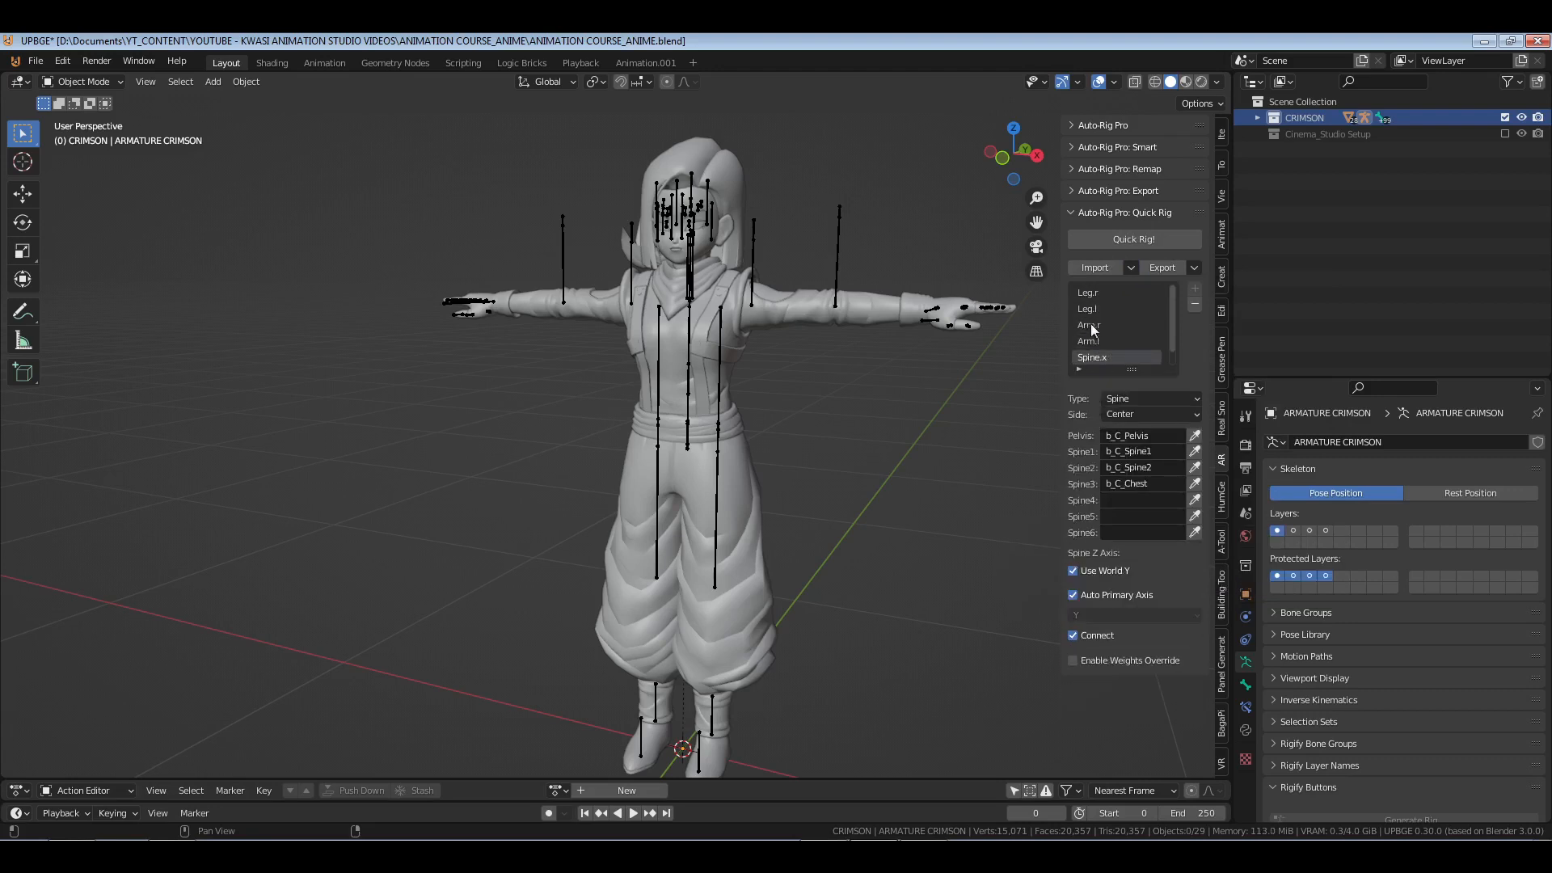
- Try the Xv2_V2_Models Quick Rig preset with Clear Current Limbs on
{"action": "left_click", "coordinate": [1130, 268]}
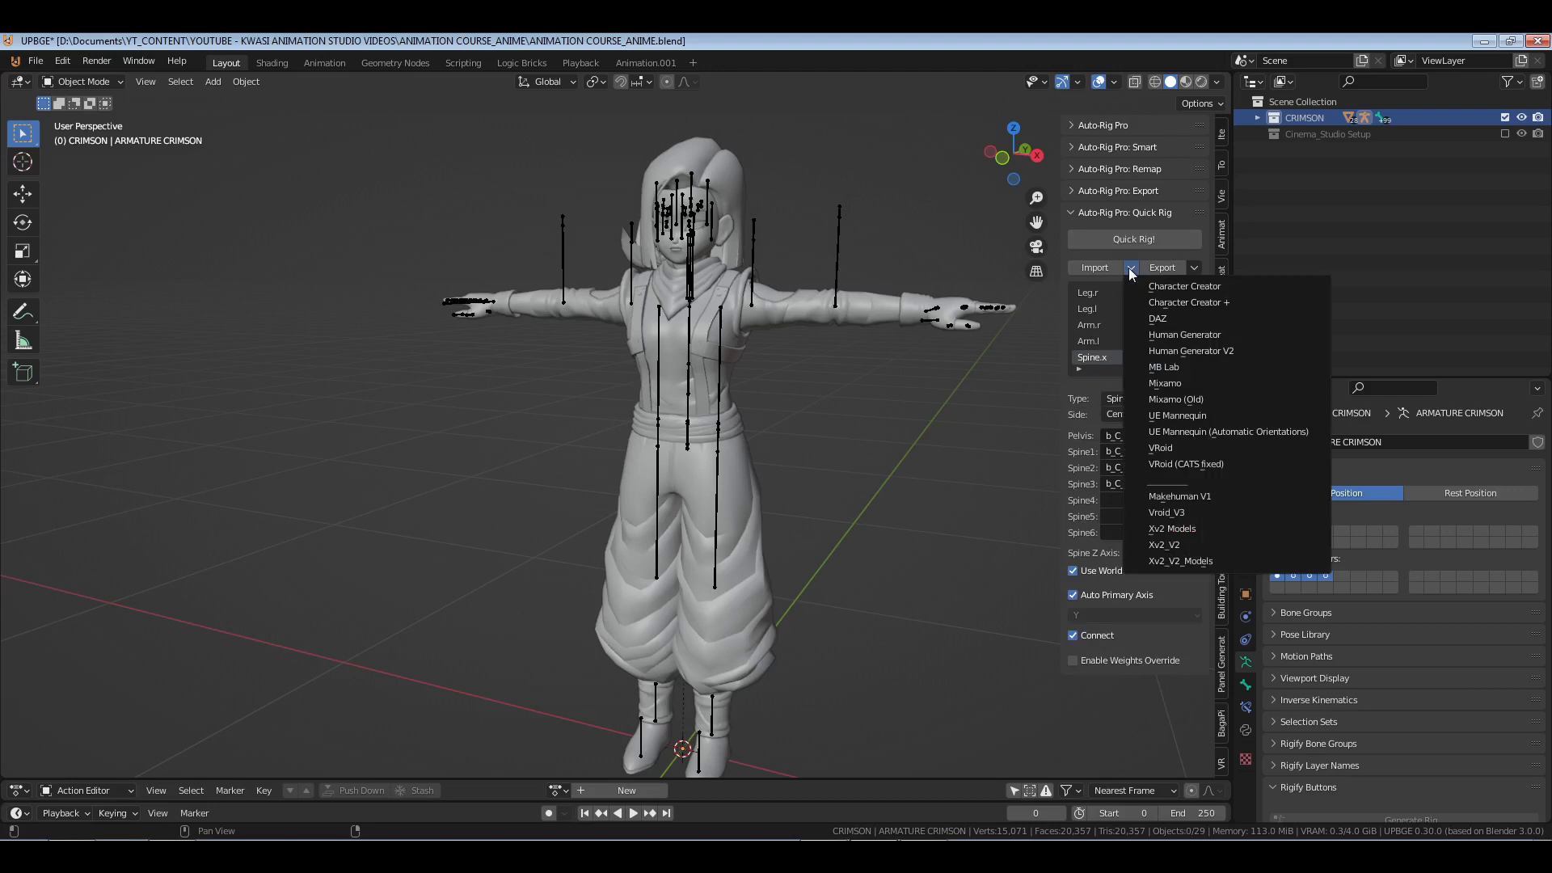
{"action": "left_click", "coordinate": [1208, 563]}
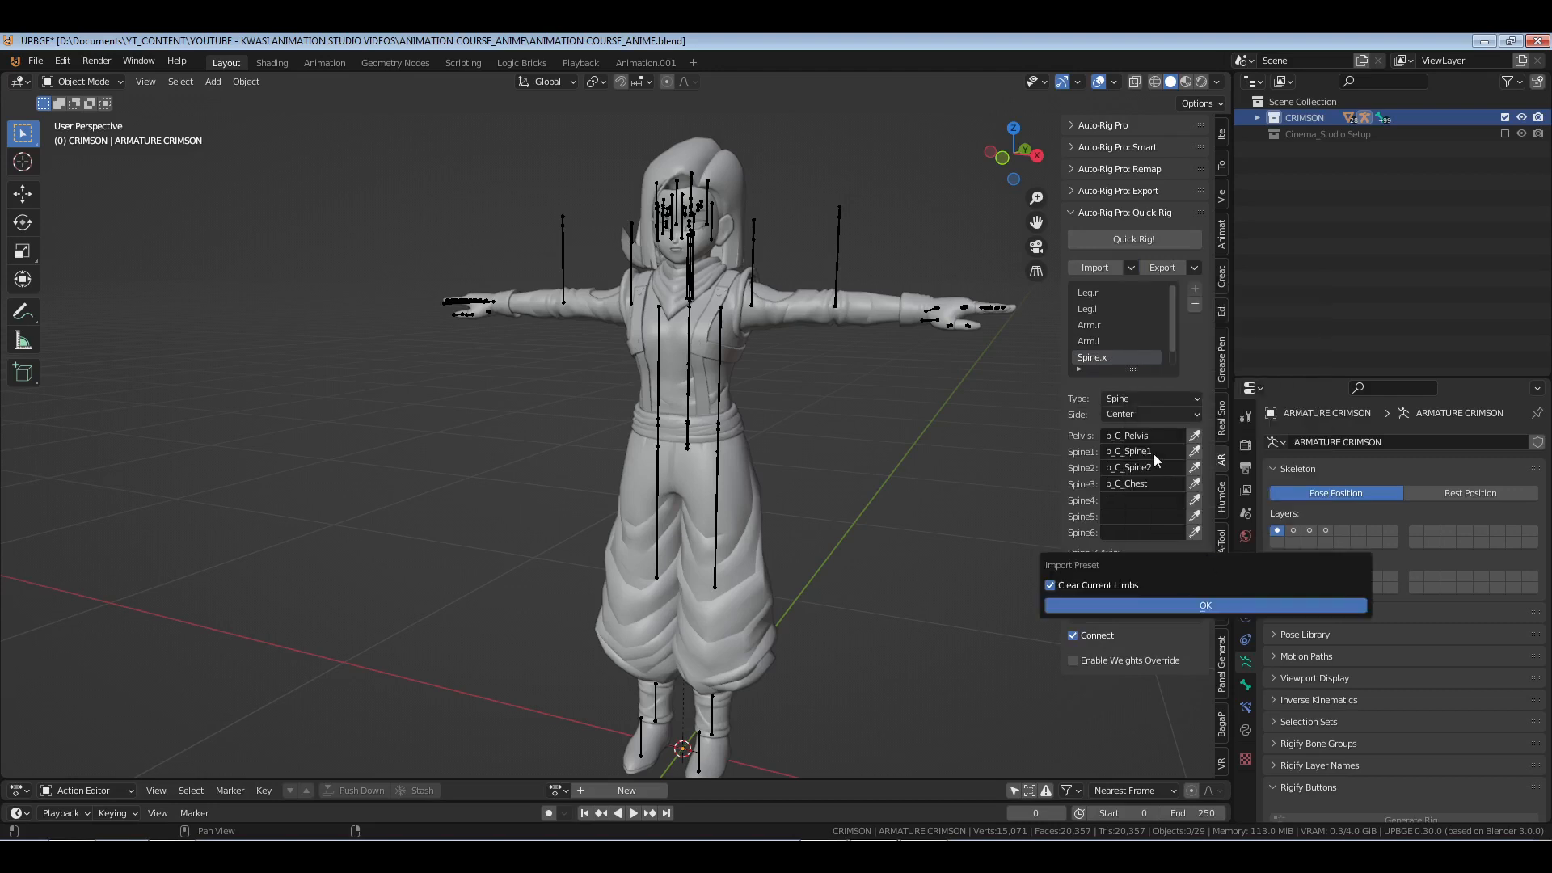
{"action": "left_click", "coordinate": [1205, 607]}
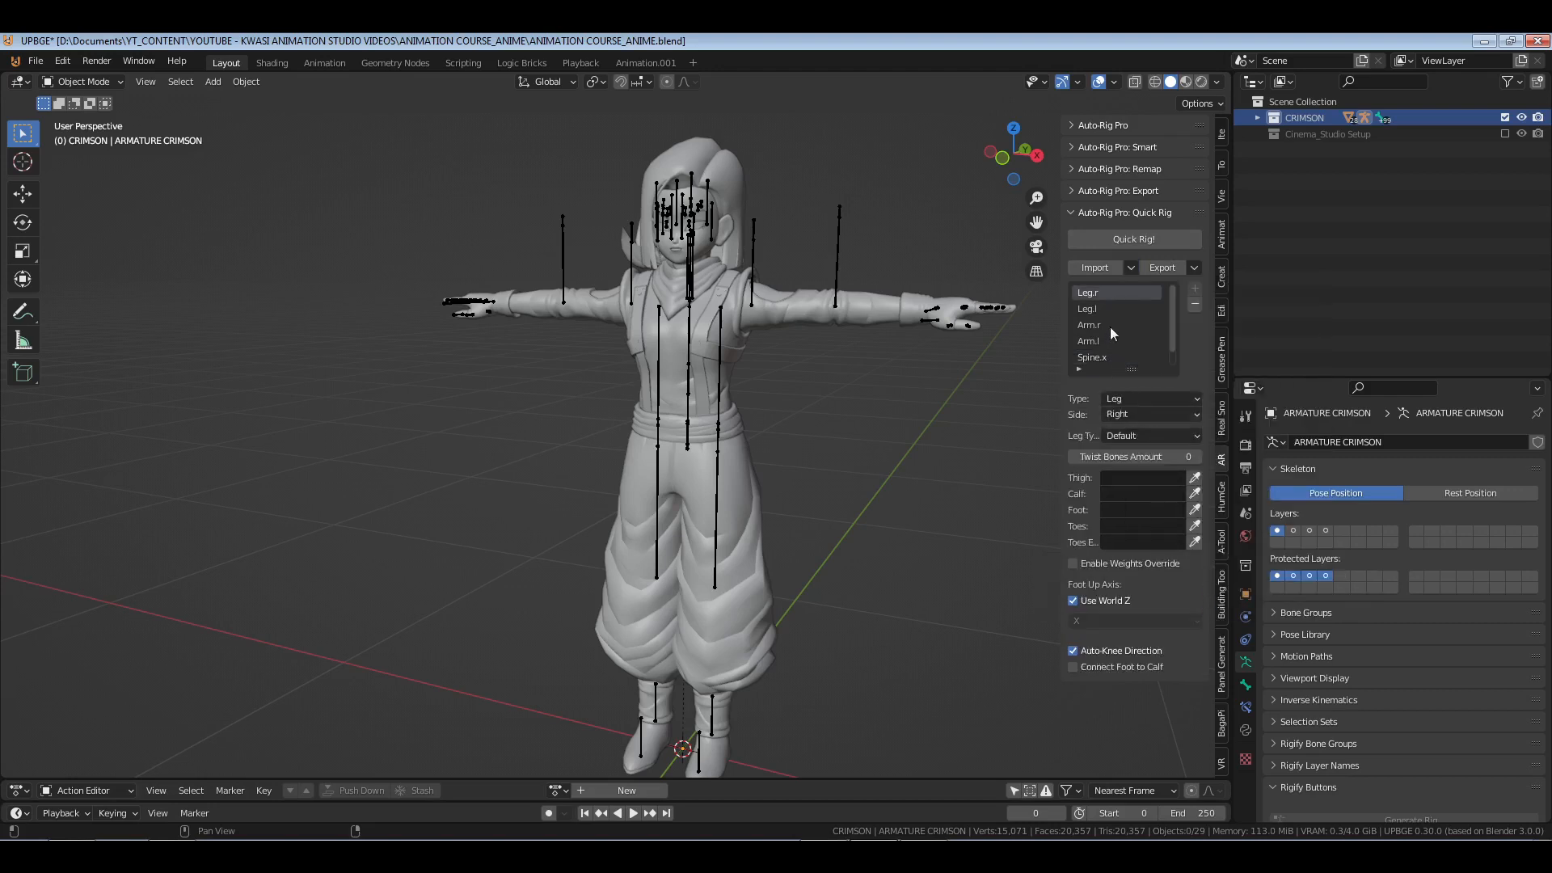
- Reimport the Xv2 Models Quick Rig preset, clearing the current limbs
{"action": "left_click", "coordinate": [1130, 268]}
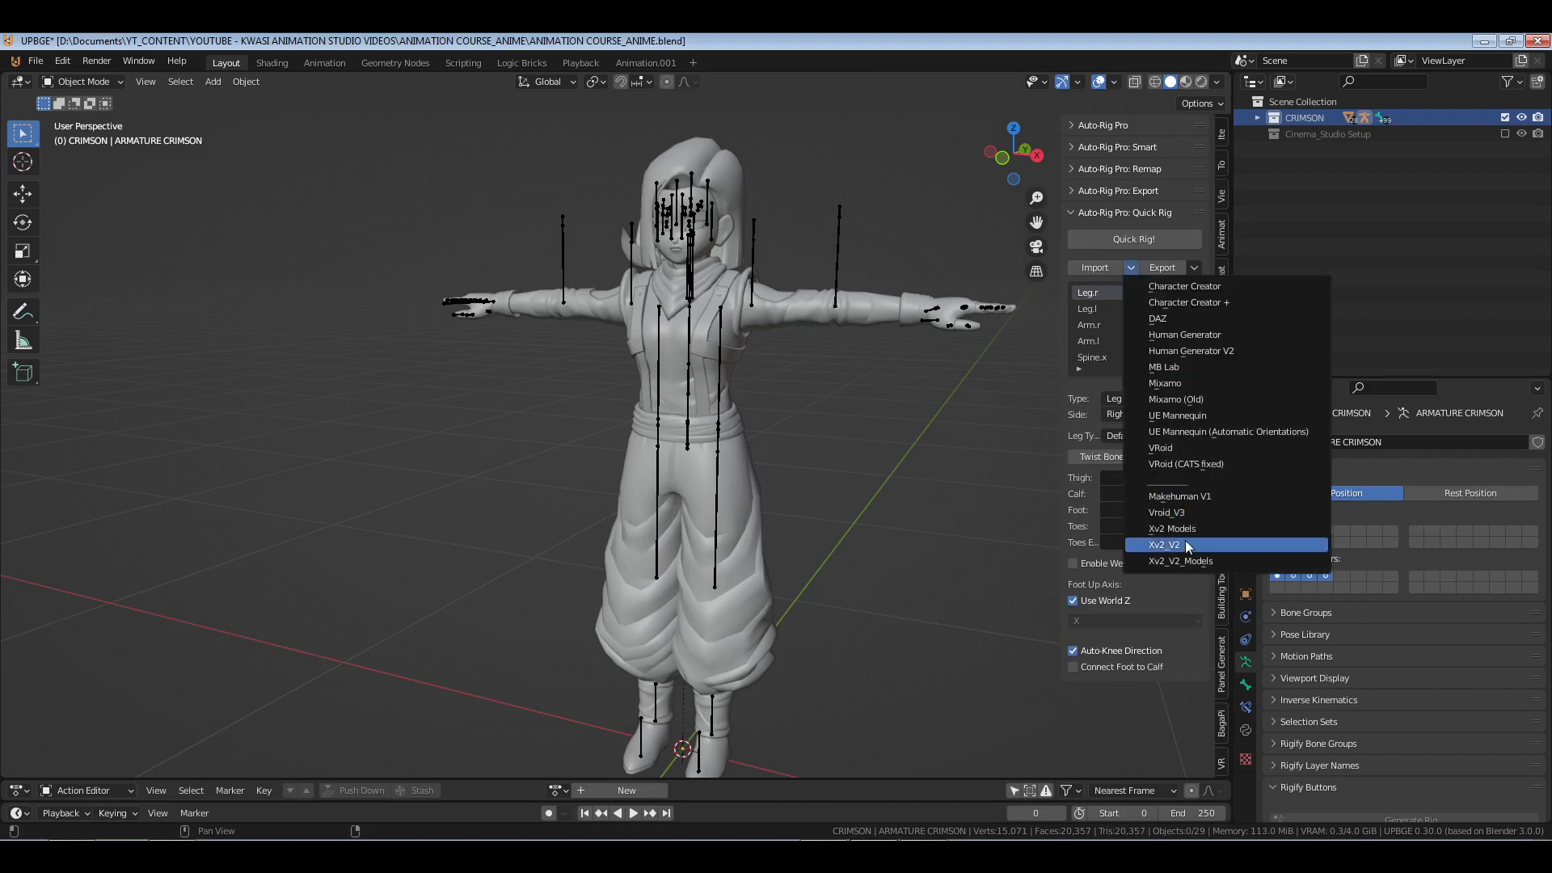
{"action": "left_click", "coordinate": [1158, 540]}
{"action": "left_click", "coordinate": [1170, 582]}
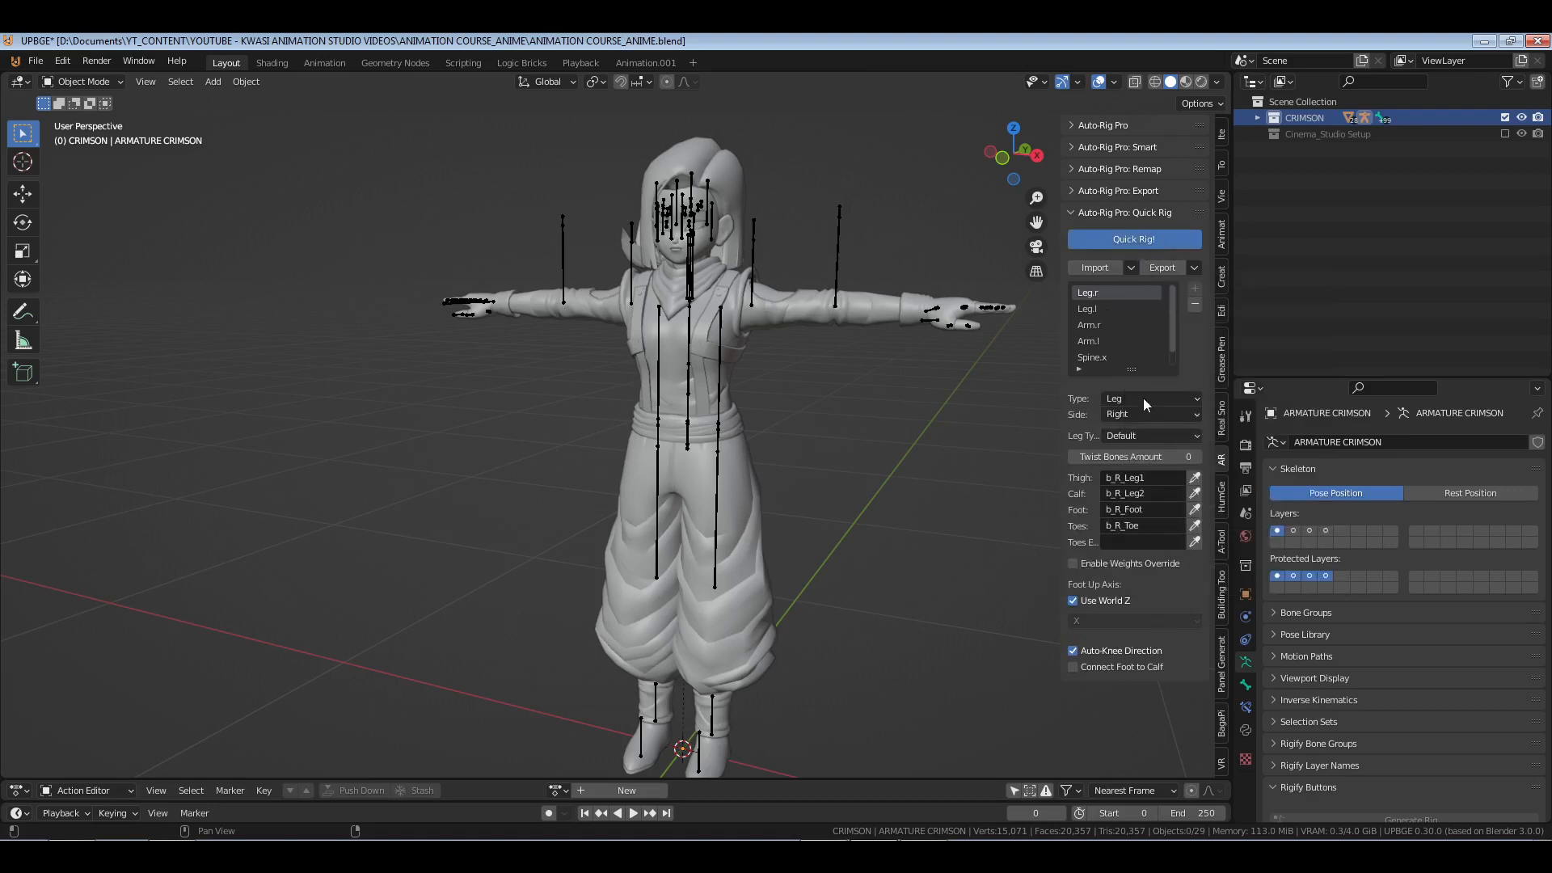
- Start a Quick Rig conversion with Copy Constraints, Retarget Shape Keys Drivers and Preserve Volume enabled
{"action": "left_click", "coordinate": [1099, 240]}
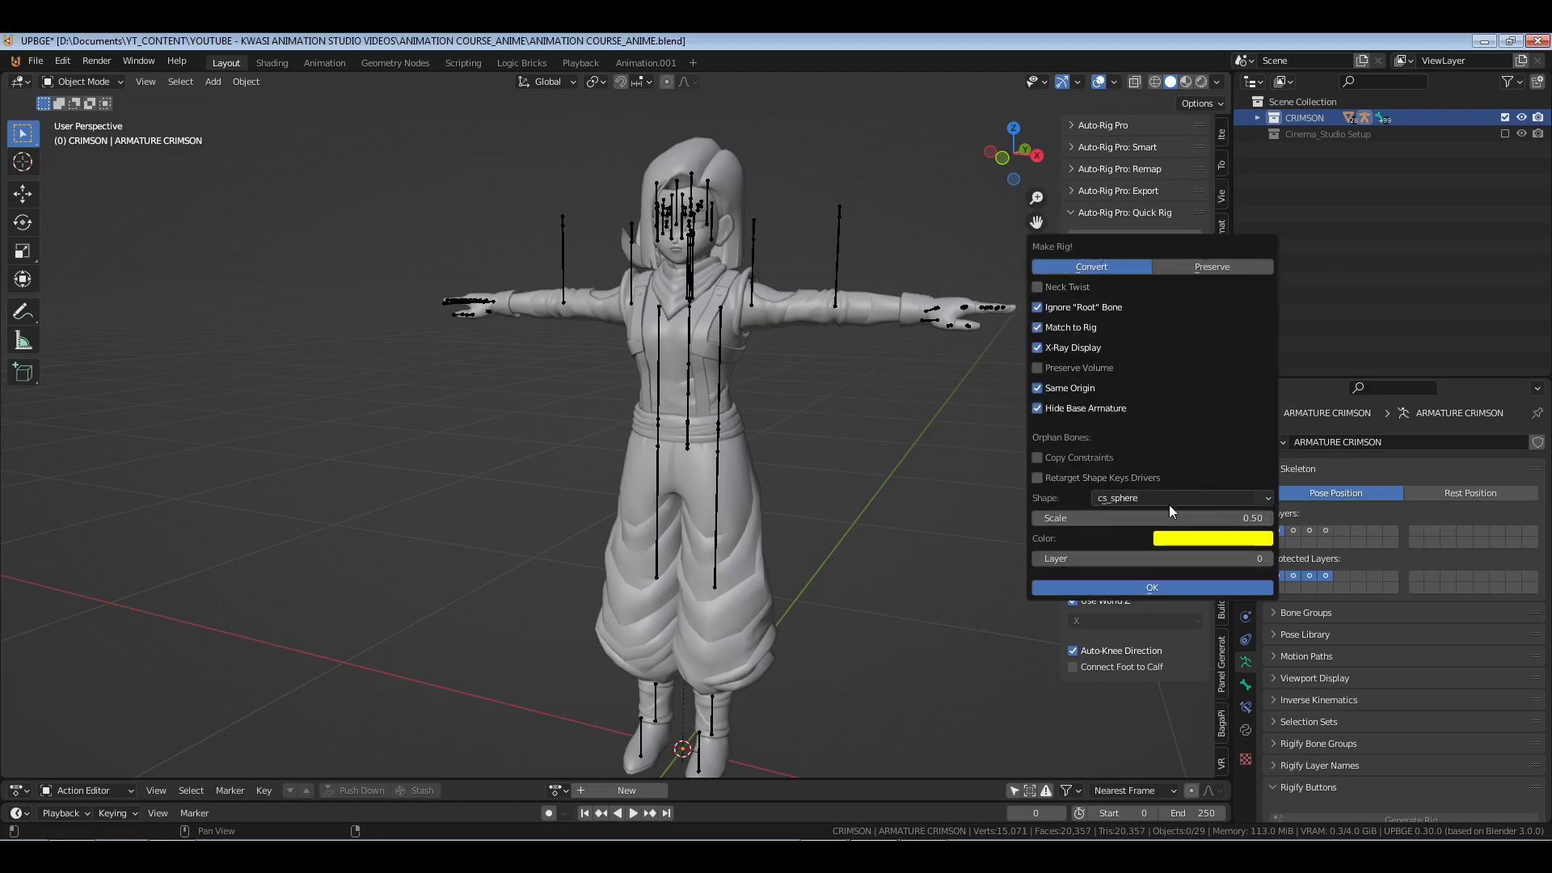
{"action": "left_click", "coordinate": [1037, 457]}
{"action": "left_click", "coordinate": [1036, 478]}
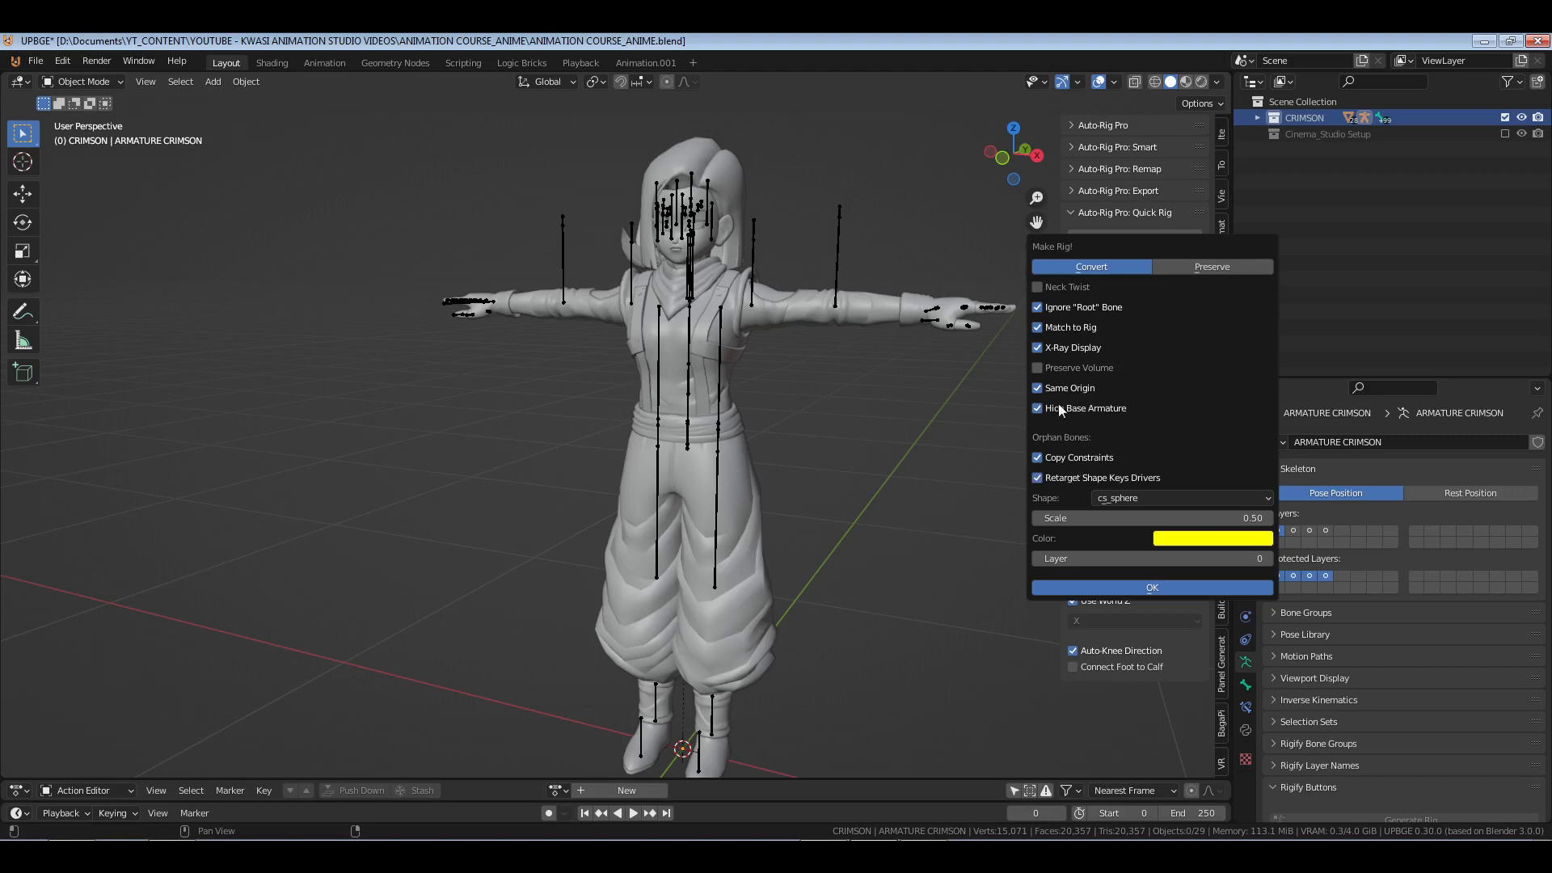
{"action": "left_click", "coordinate": [1038, 368]}
- Set the orphan bones' scale to 0.30 and their color to red, and generate the rig
{"action": "left_click", "coordinate": [1257, 519]}
{"action": "type", "text": ".2"}
{"action": "key", "text": "Return"}
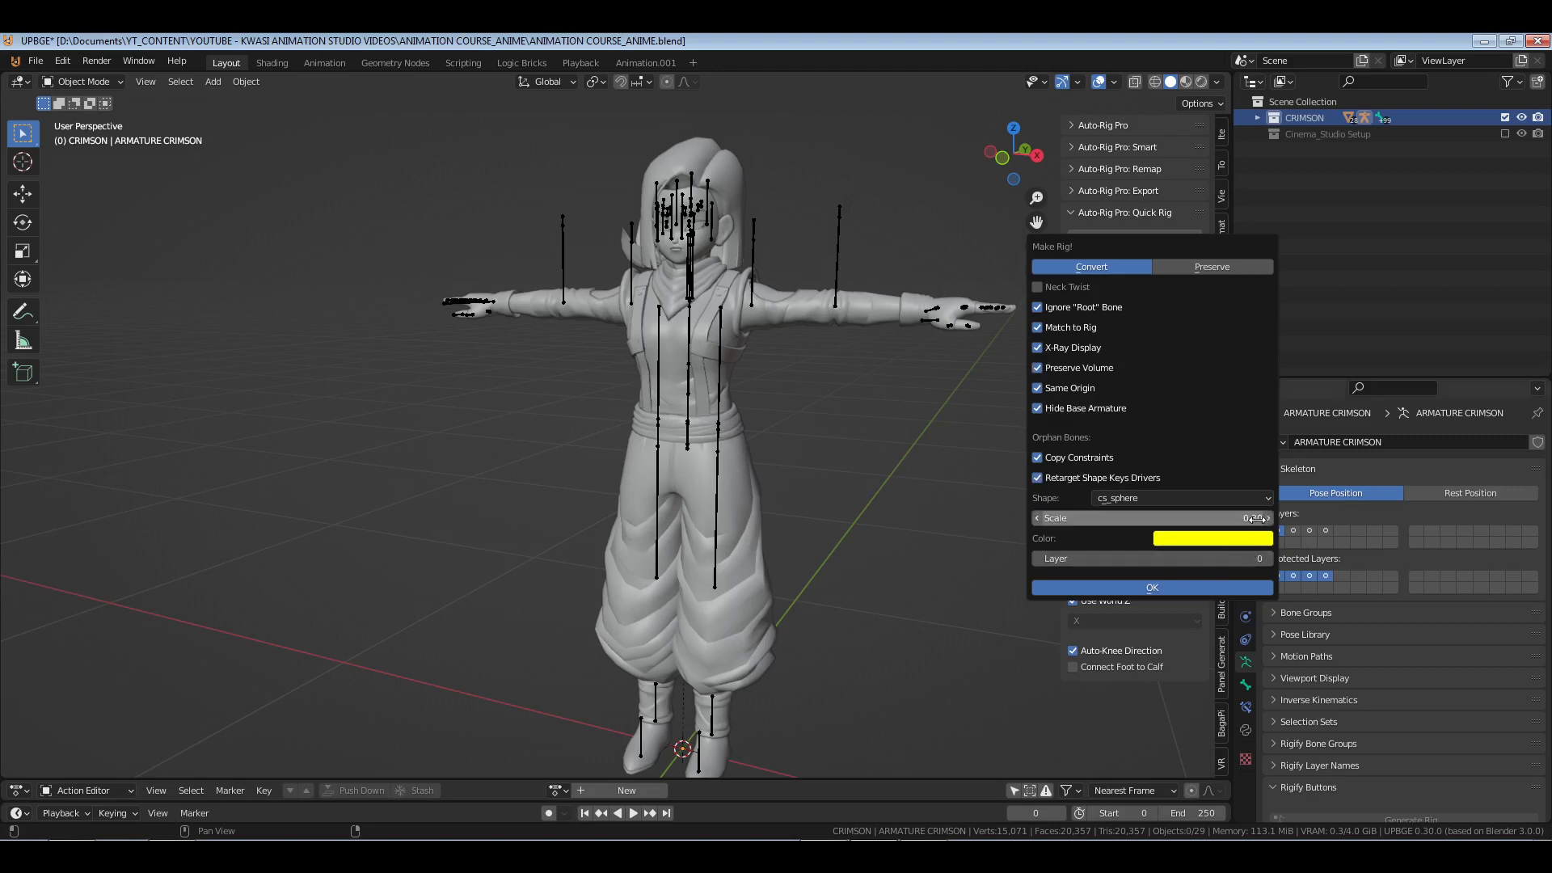
{"action": "left_click", "coordinate": [1225, 539]}
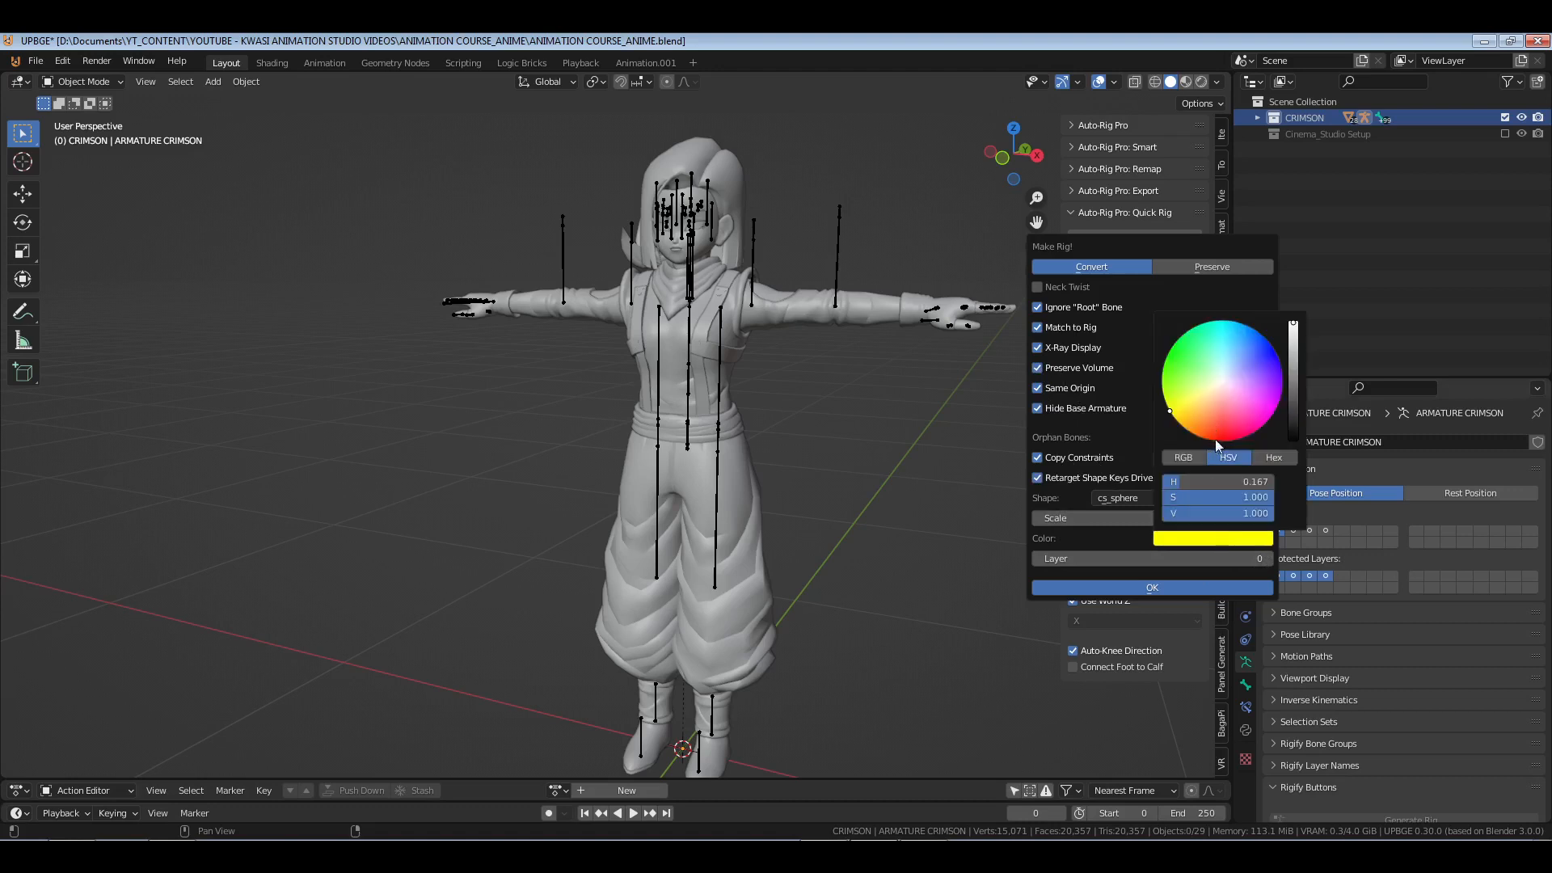
{"action": "left_click_drag", "start_coordinate": [1215, 439], "coordinate": [1217, 448]}
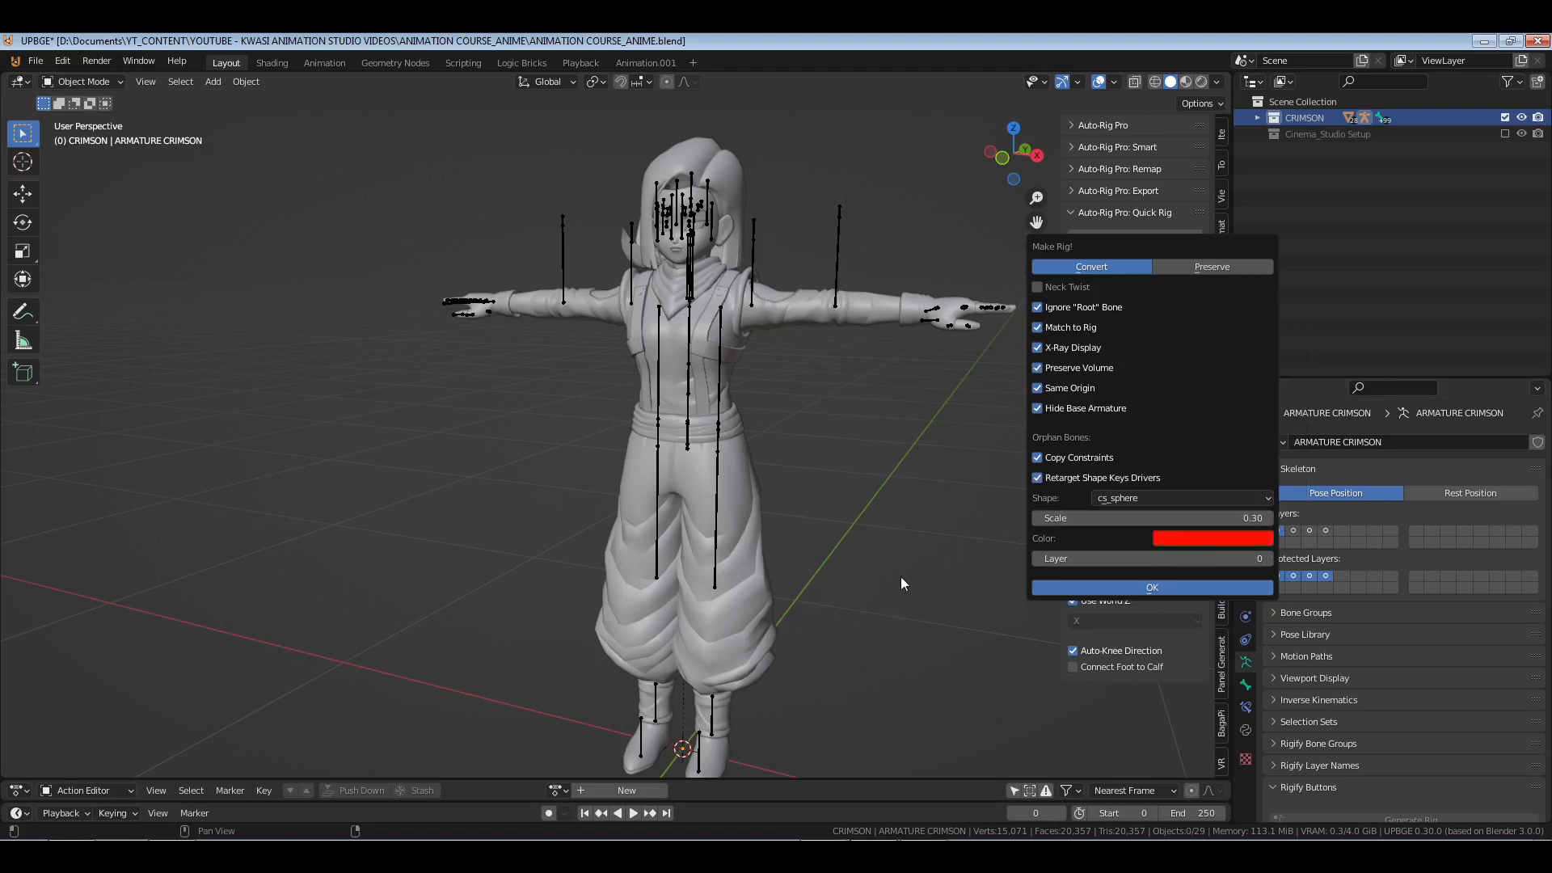
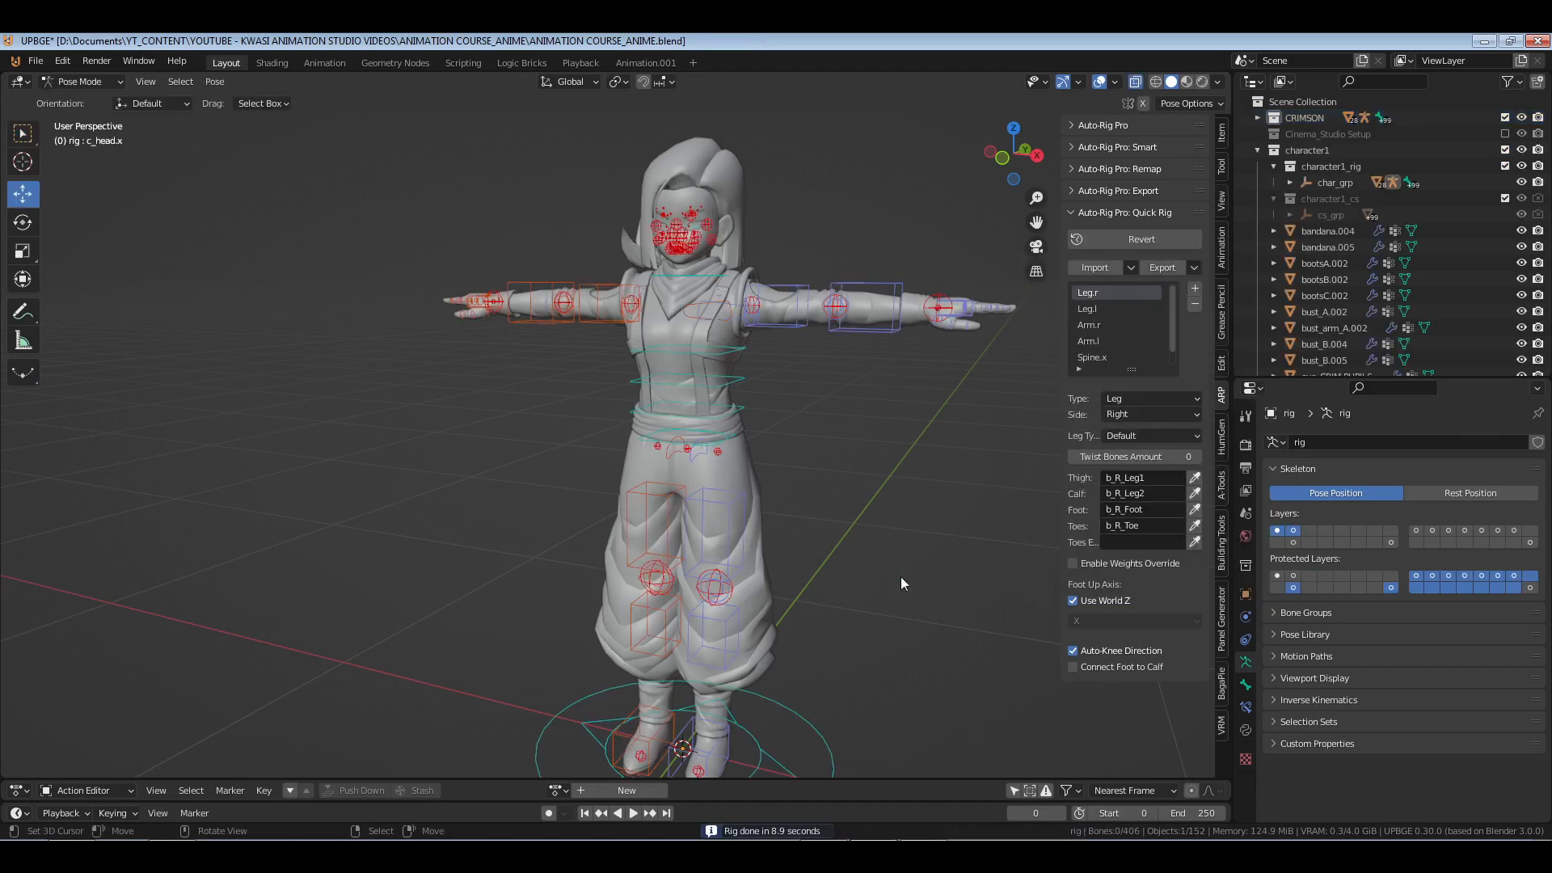
- Set the generated rig to display In Front while in Object Mode, and return to Pose Mode
{"action": "middle_click_drag", "start_coordinate": [814, 537], "coordinate": [784, 457]}
{"action": "key", "text": "ctrl+Tab"}
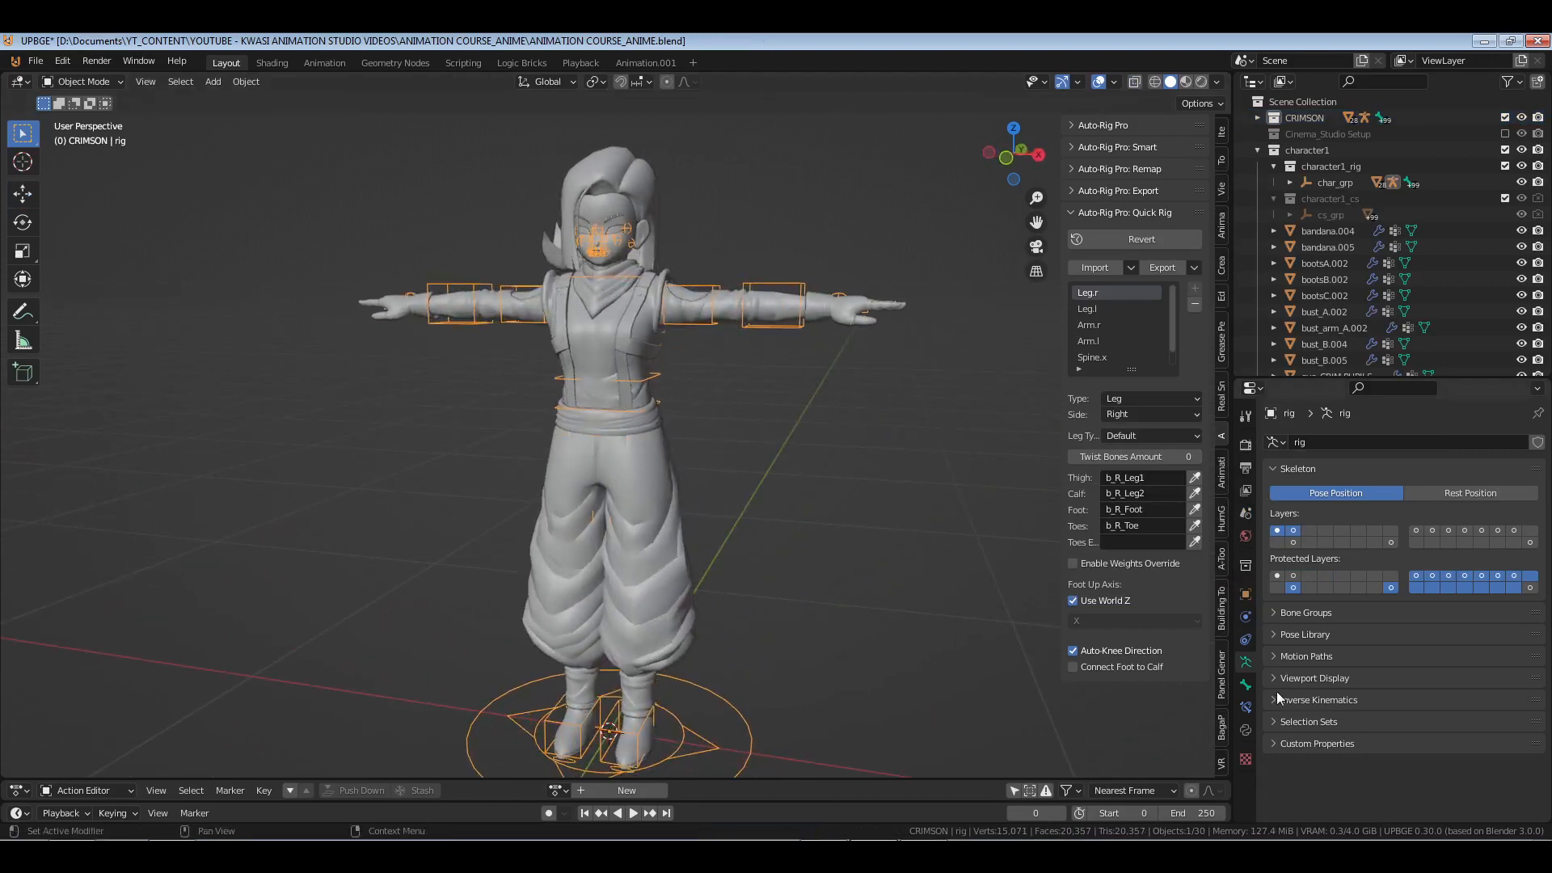
{"action": "left_click", "coordinate": [1304, 678]}
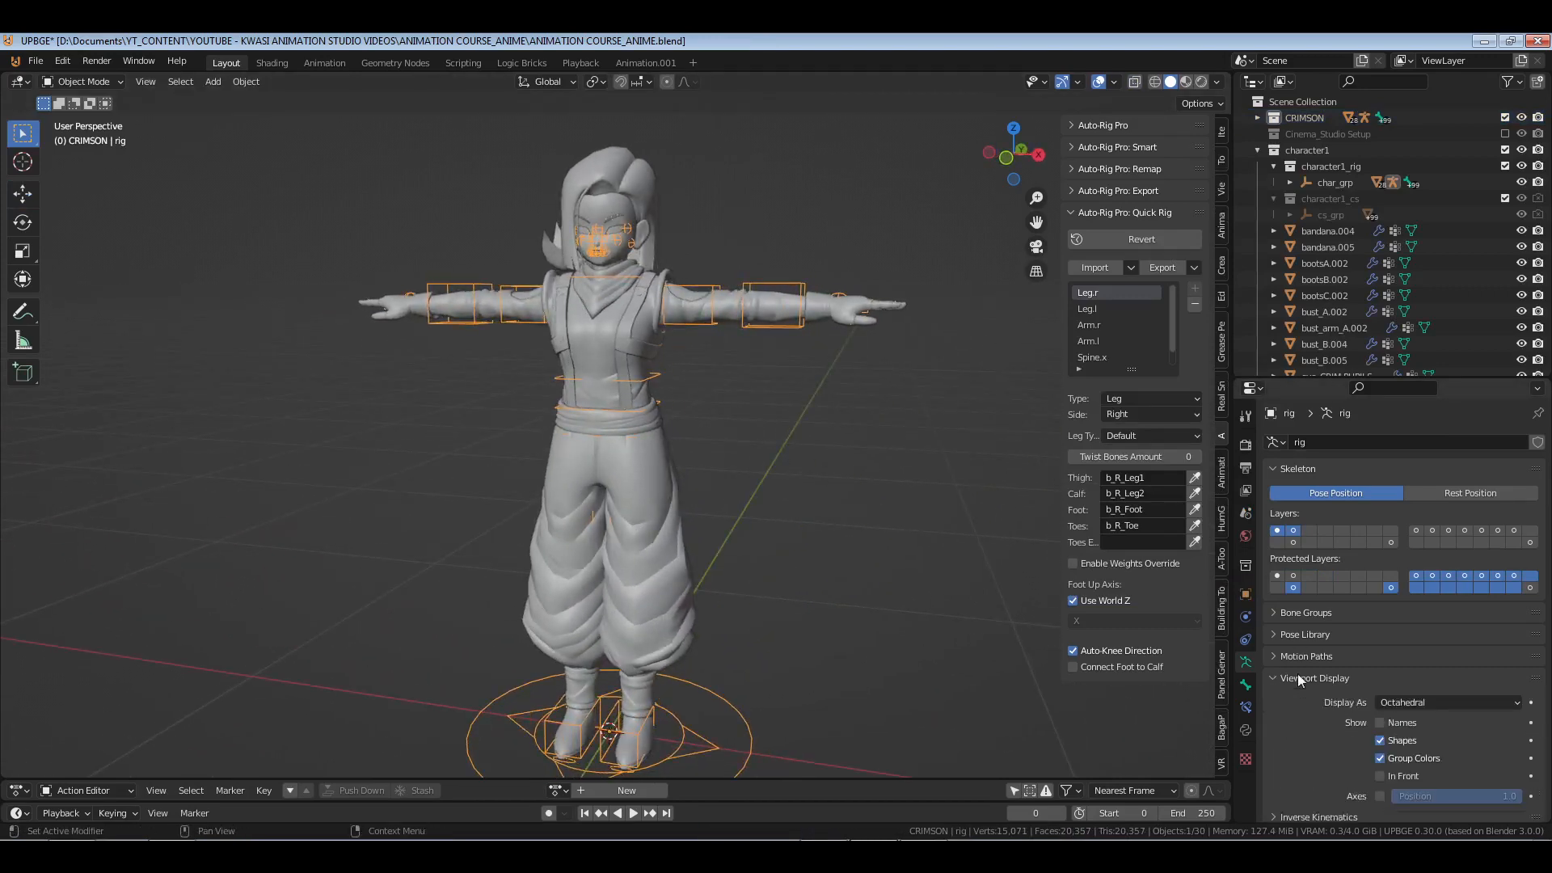
{"action": "left_click", "coordinate": [1380, 776]}
{"action": "key", "text": "ctrl+Tab"}
{"action": "scroll", "coordinate": [696, 502], "scroll_direction": "up", "scroll_amount": 4}
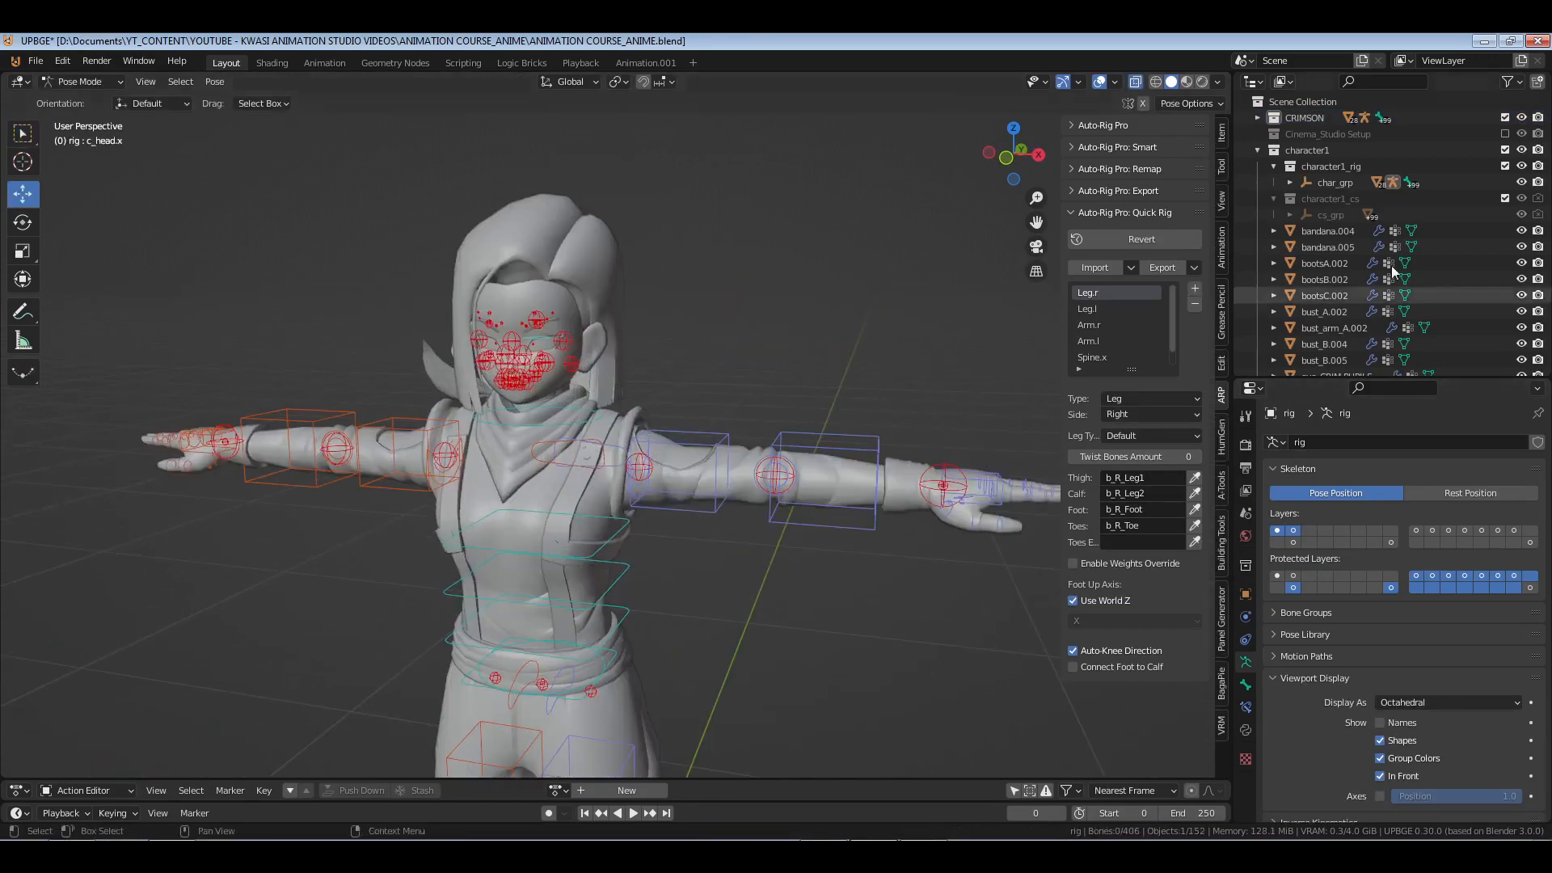
- Delete the character1_rig and character1 collections, and expand char_grp to show the rig
{"action": "left_click", "coordinate": [1340, 168]}
{"action": "key", "text": "x"}
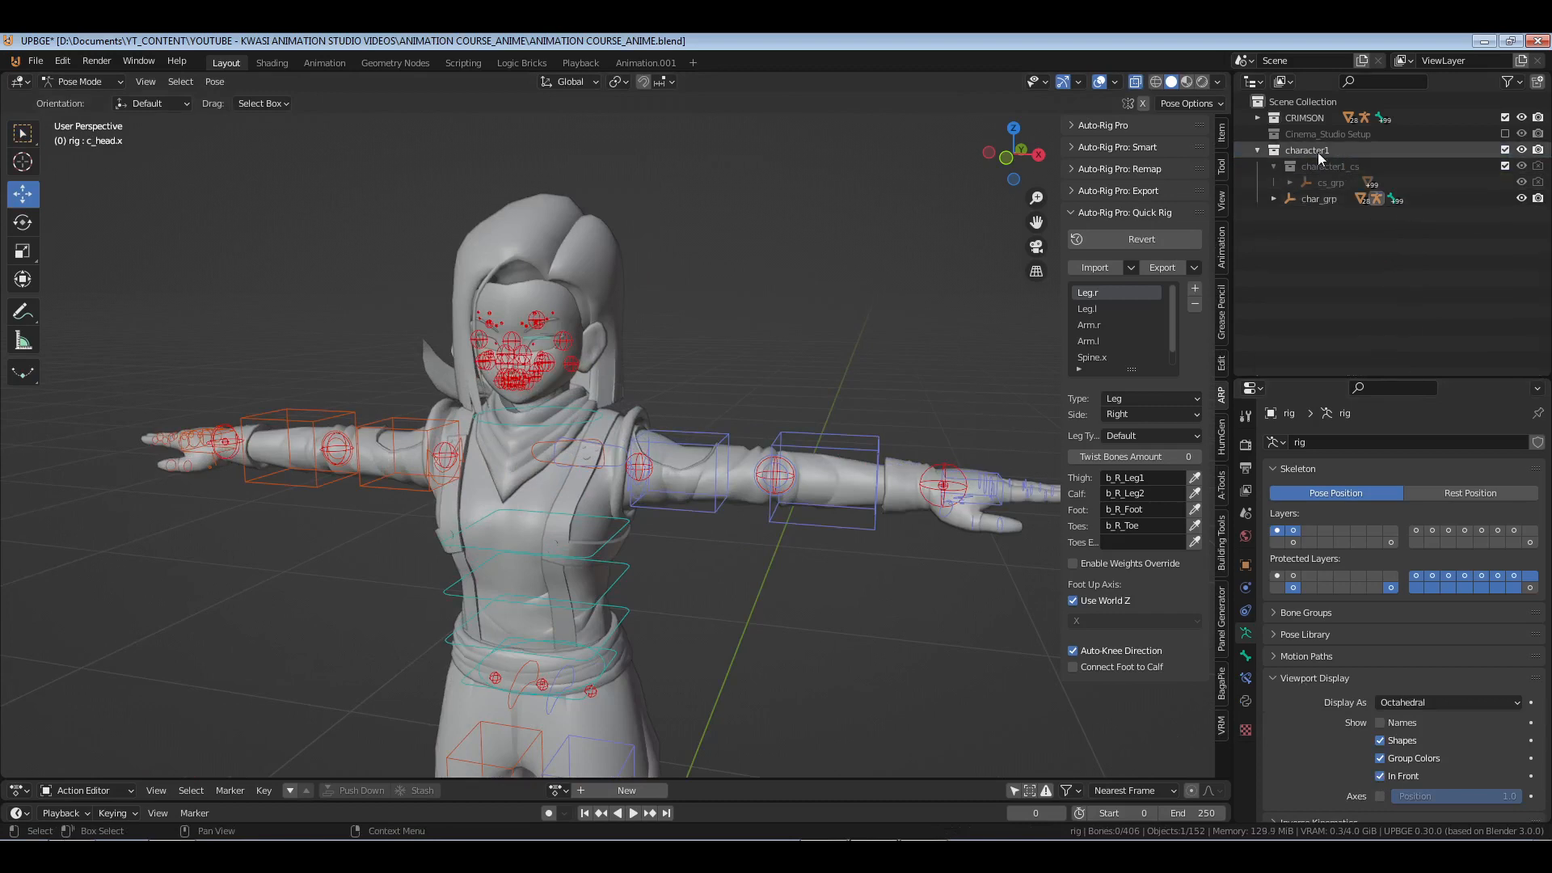
{"action": "left_click", "coordinate": [1317, 152]}
{"action": "key", "text": "x"}
{"action": "left_click", "coordinate": [1269, 182]}
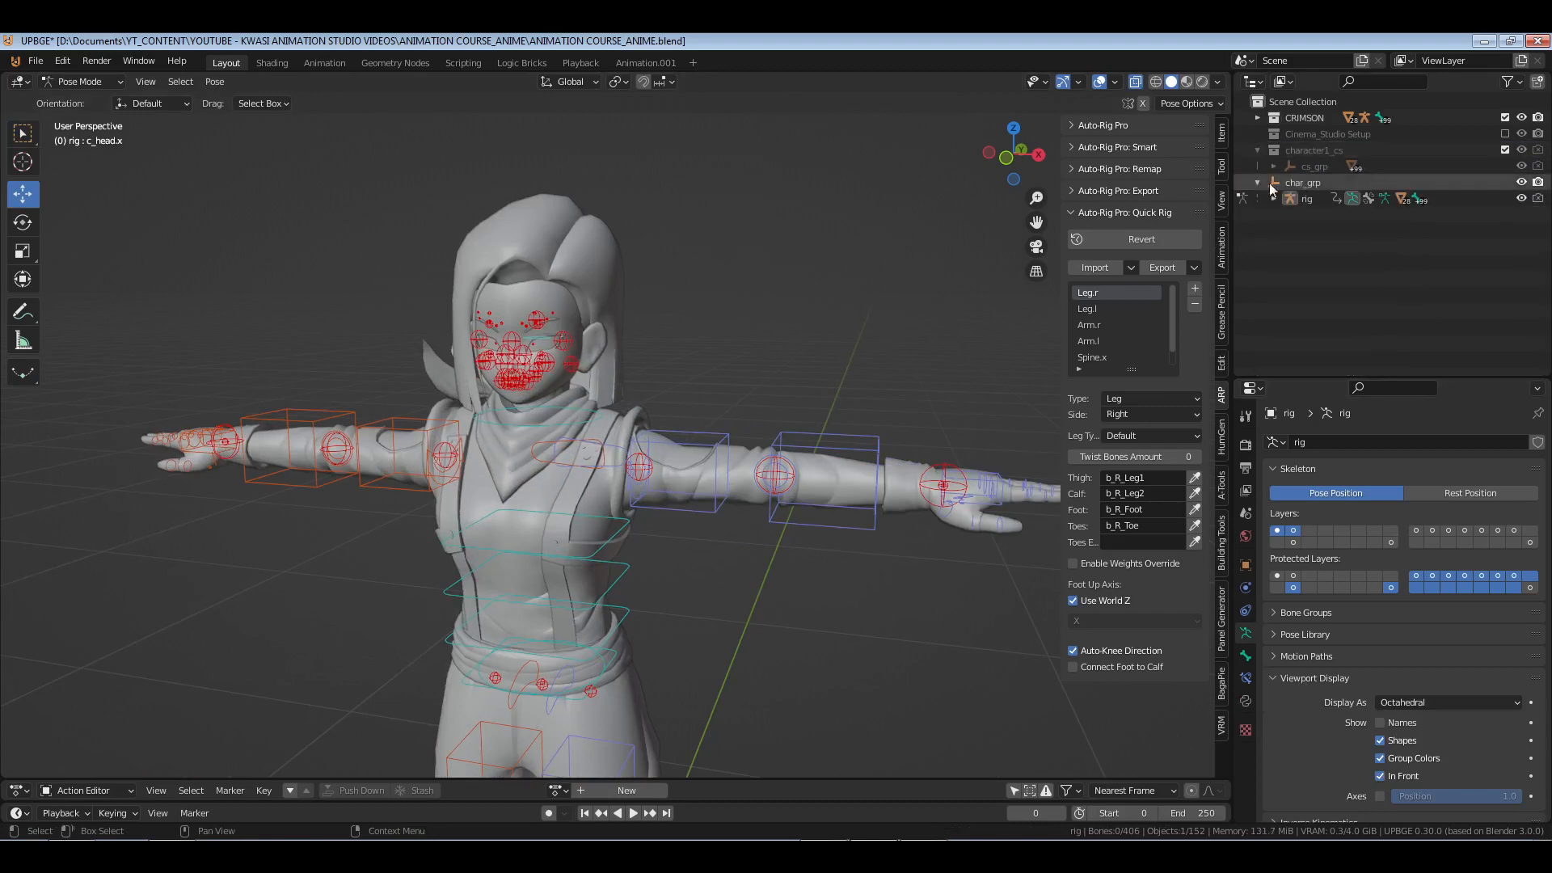
- Move the character1_cs collection and the character's loose meshes into the CRIMSON collection
{"action": "left_click_drag", "start_coordinate": [1269, 229], "coordinate": [1313, 112]}
{"action": "scroll", "coordinate": [1321, 243], "scroll_direction": "down", "scroll_amount": 6}
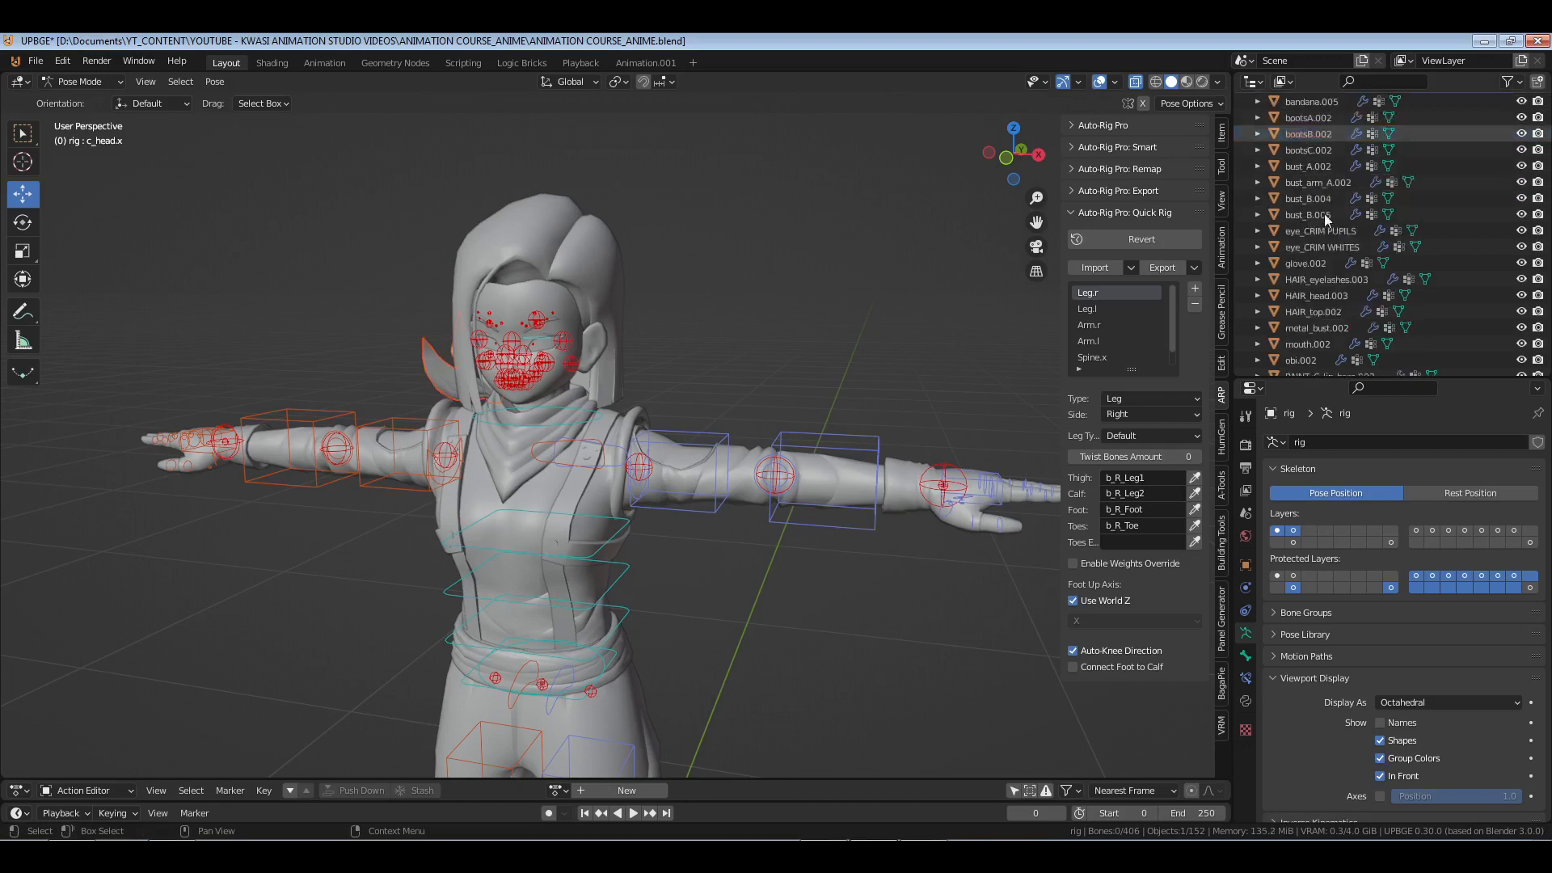
{"action": "left_click", "coordinate": [1318, 267], "text": "shift"}
{"action": "left_click_drag", "start_coordinate": [1318, 267], "coordinate": [1313, 115]}
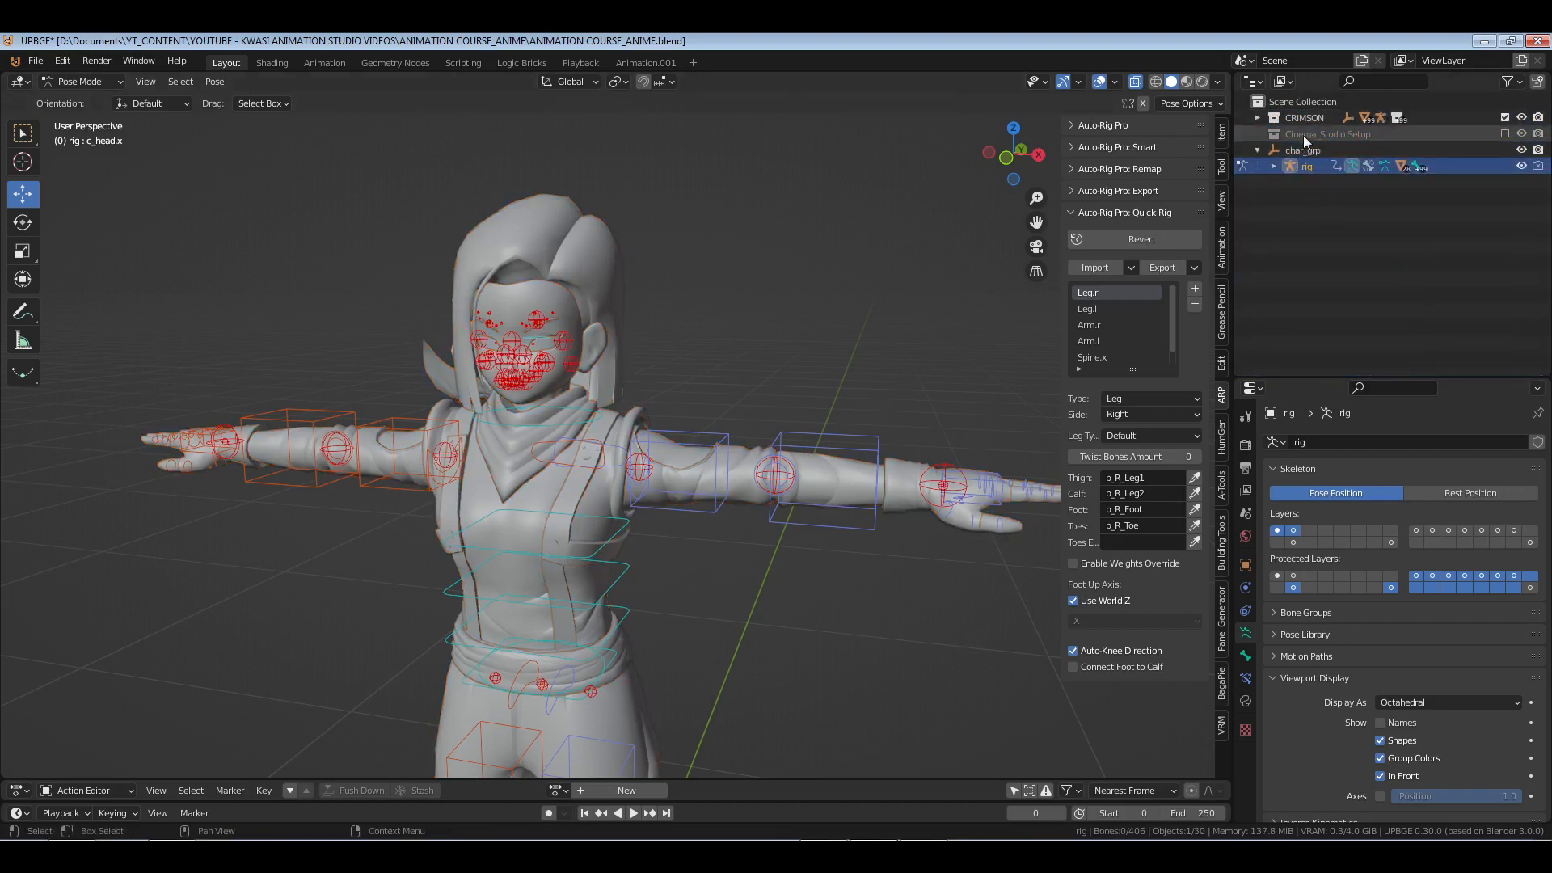
- Switch to Object Mode and move char_grp into the CRIMSON collection
{"action": "left_click", "coordinate": [1260, 149]}
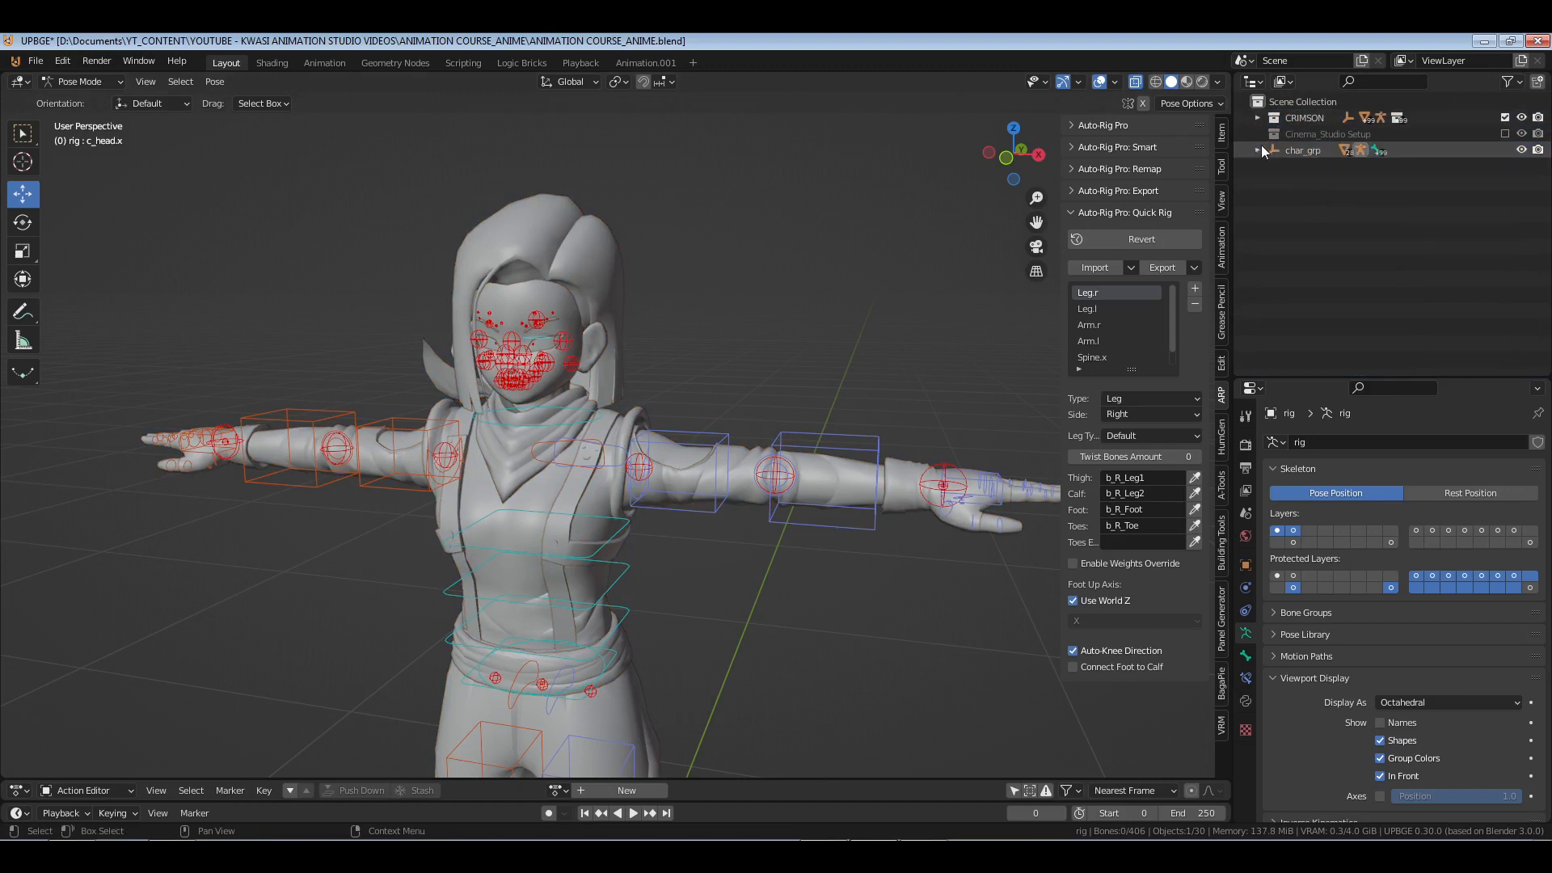
{"action": "right_click", "coordinate": [1297, 157]}
{"action": "left_click", "coordinate": [1272, 249]}
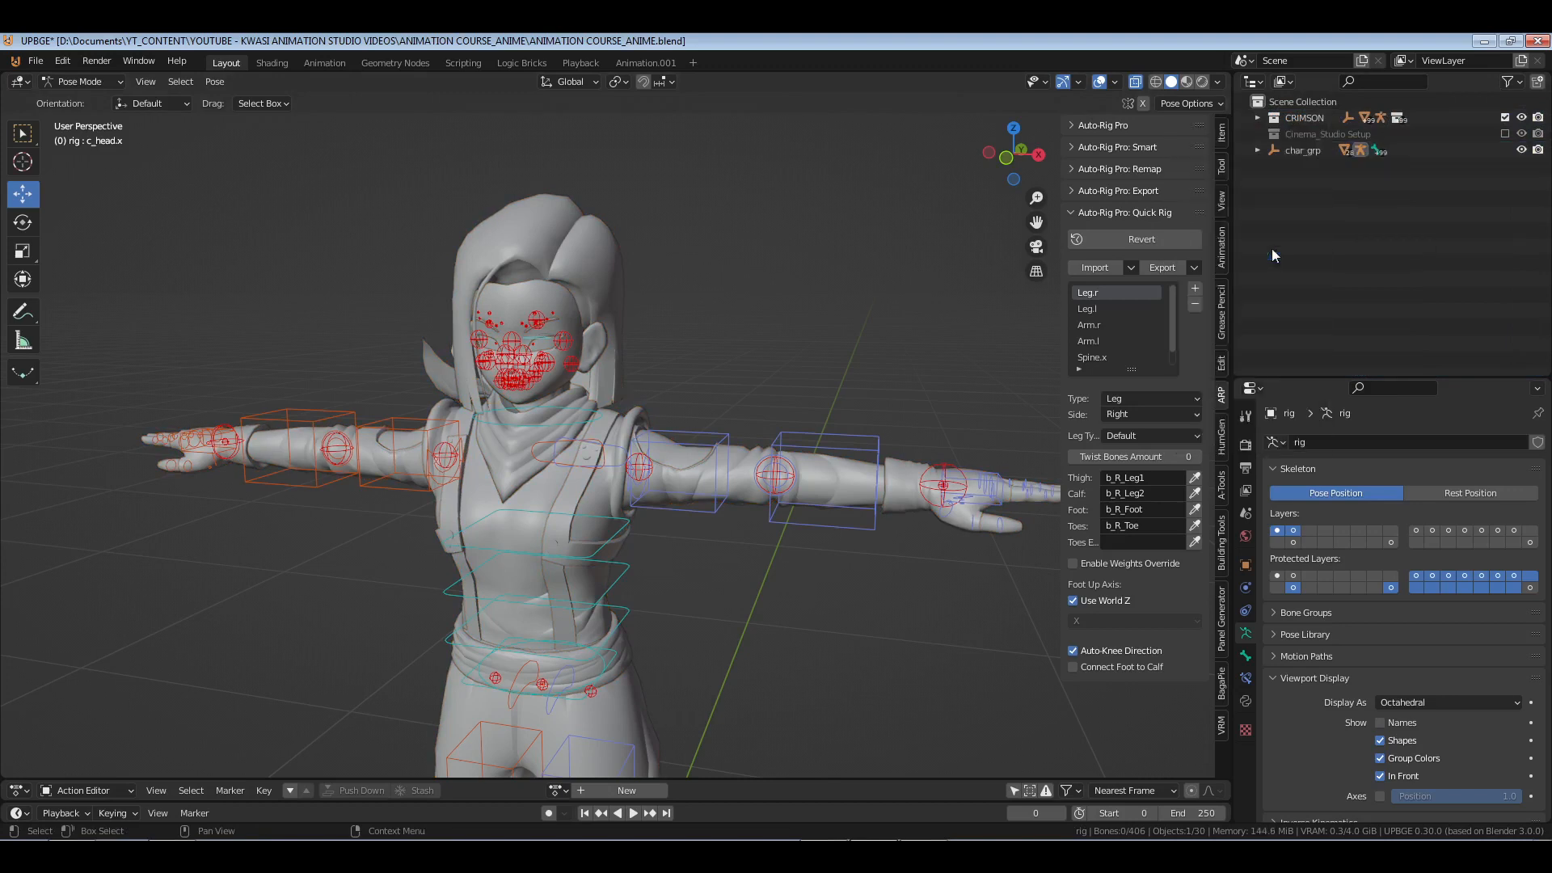
{"action": "key", "text": "ctrl+Tab"}
{"action": "left_click", "coordinate": [1315, 153]}
{"action": "right_click", "coordinate": [1315, 153]}
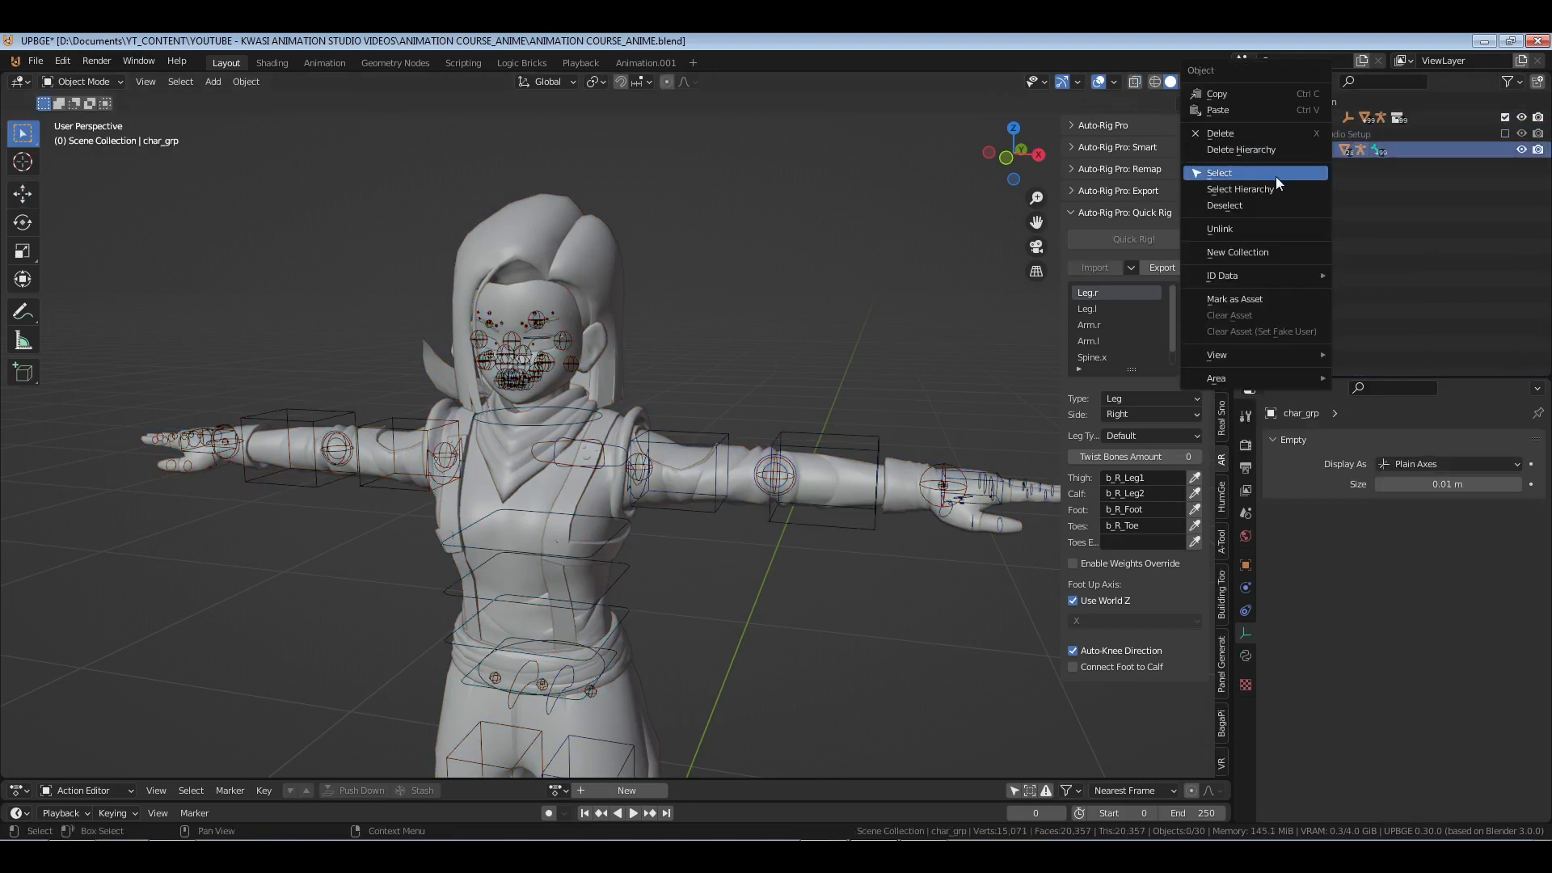
{"action": "left_click", "coordinate": [1271, 204]}
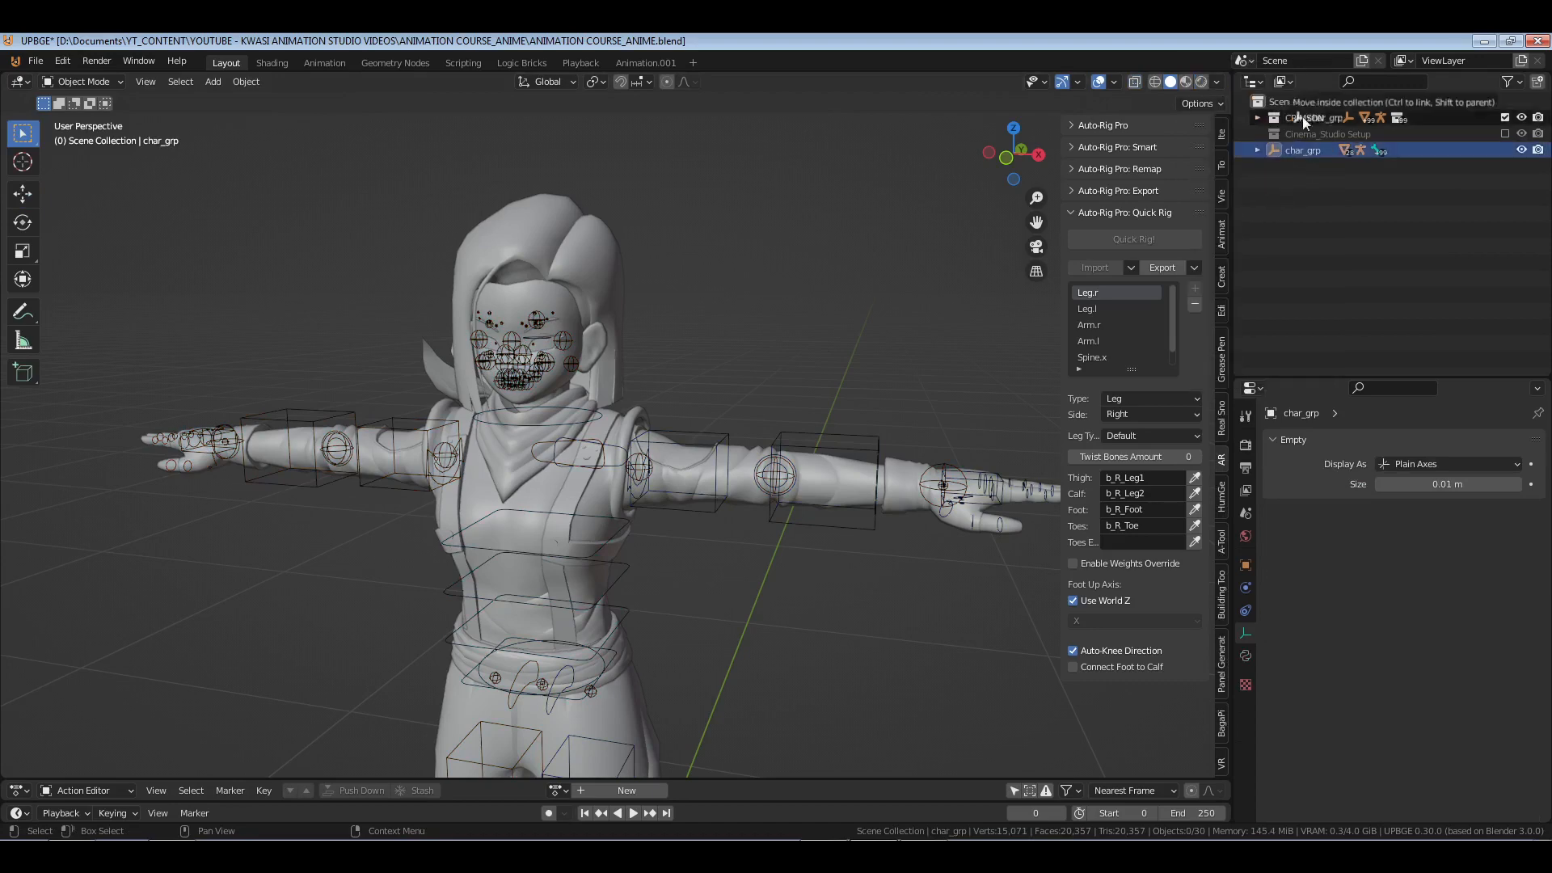
- Select the rig with its whole hierarchy and move the rig under char_grp in the CRIMSON collection
{"action": "right_click", "coordinate": [1294, 152]}
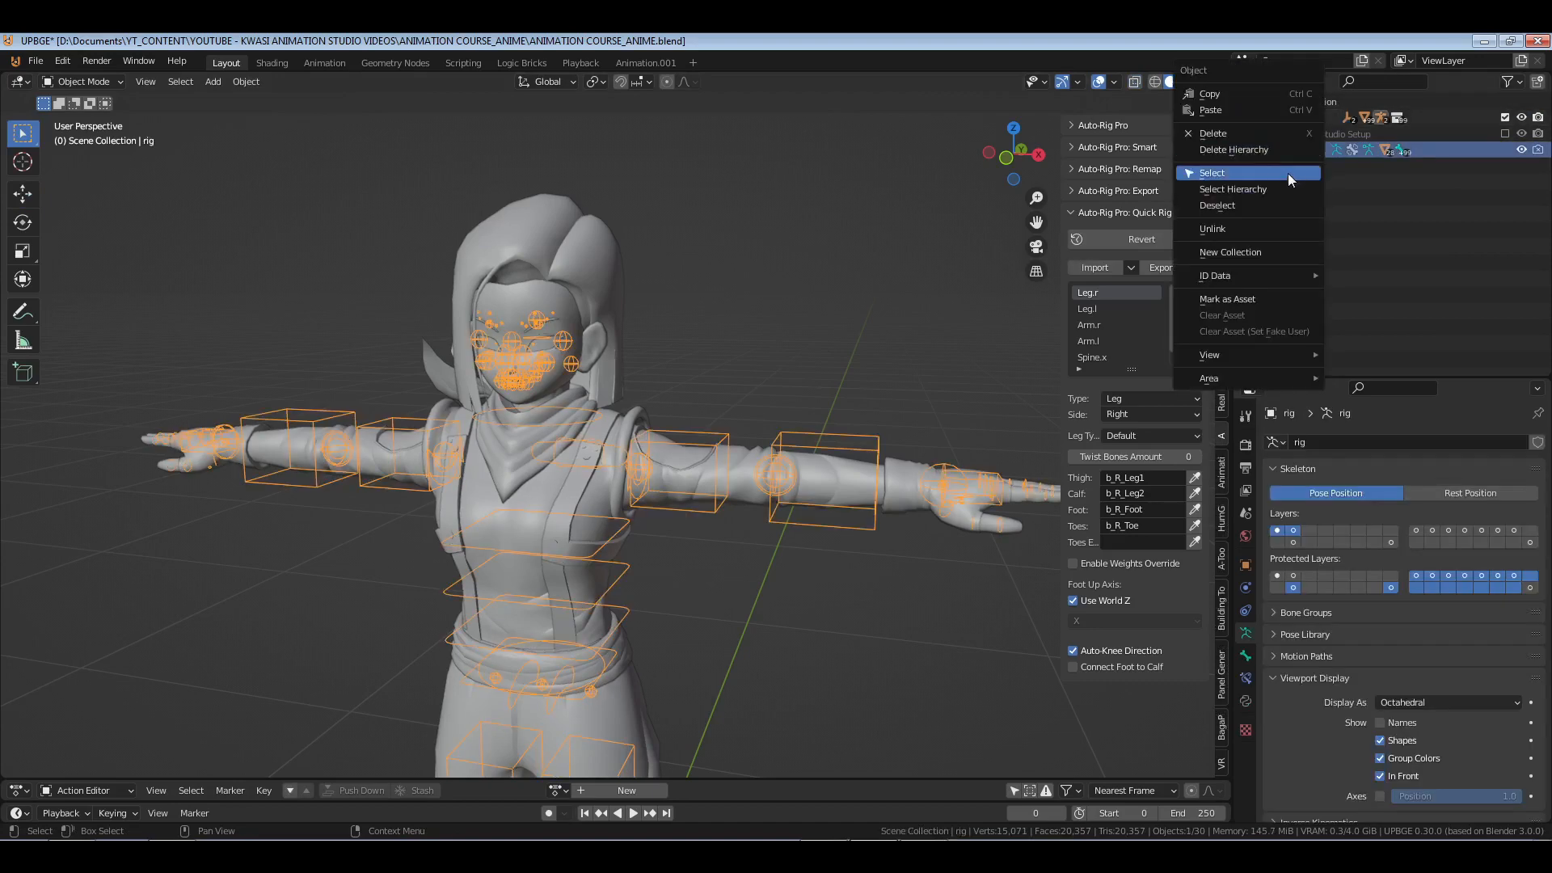
{"action": "left_click", "coordinate": [1288, 192]}
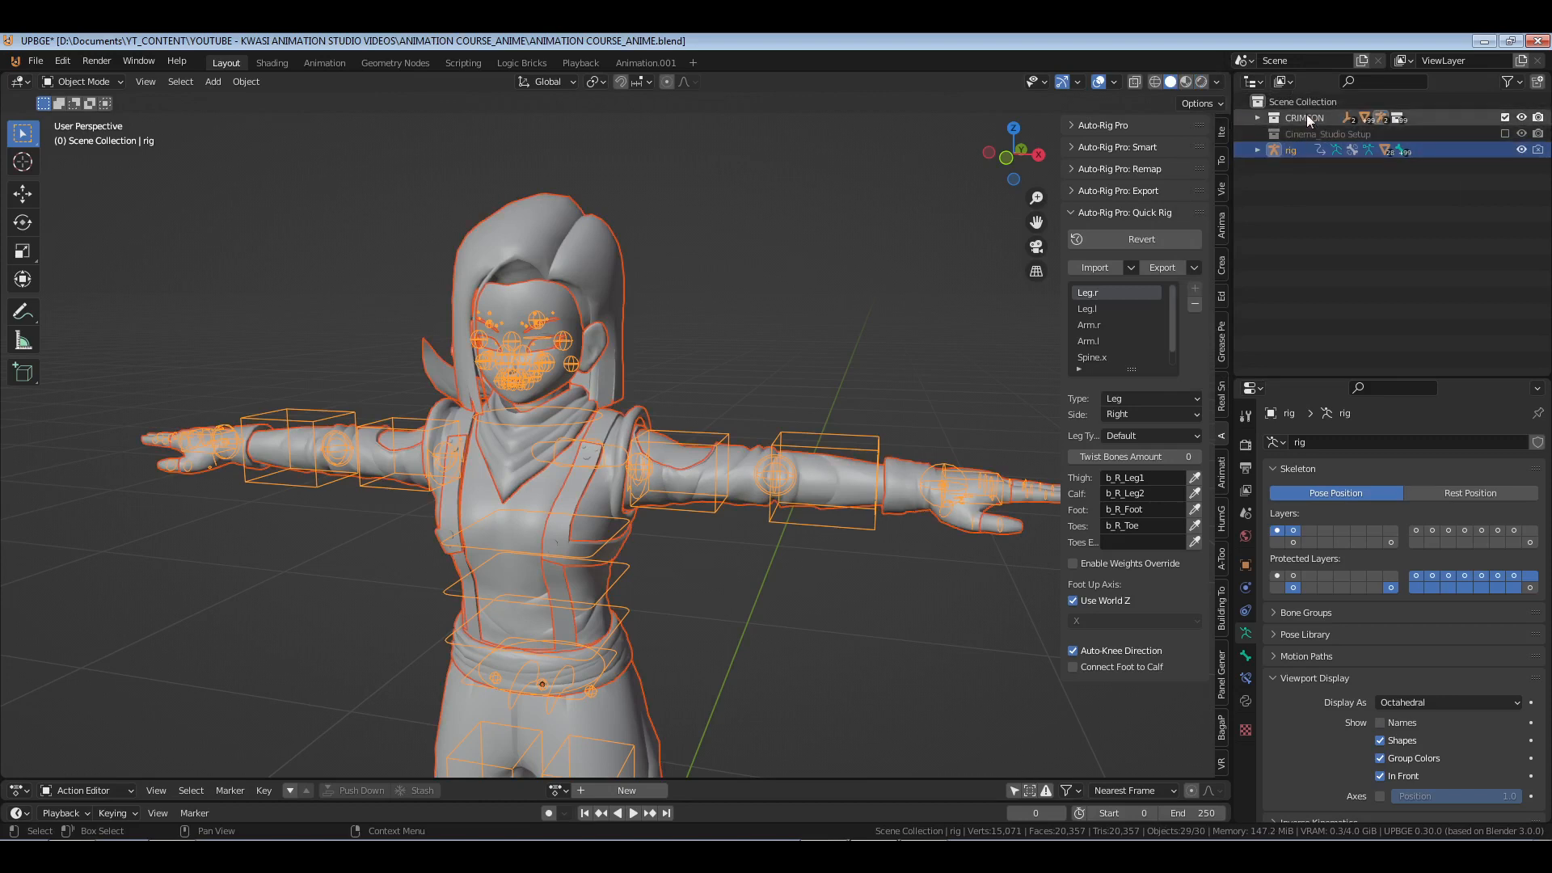
{"action": "left_click", "coordinate": [1258, 117]}
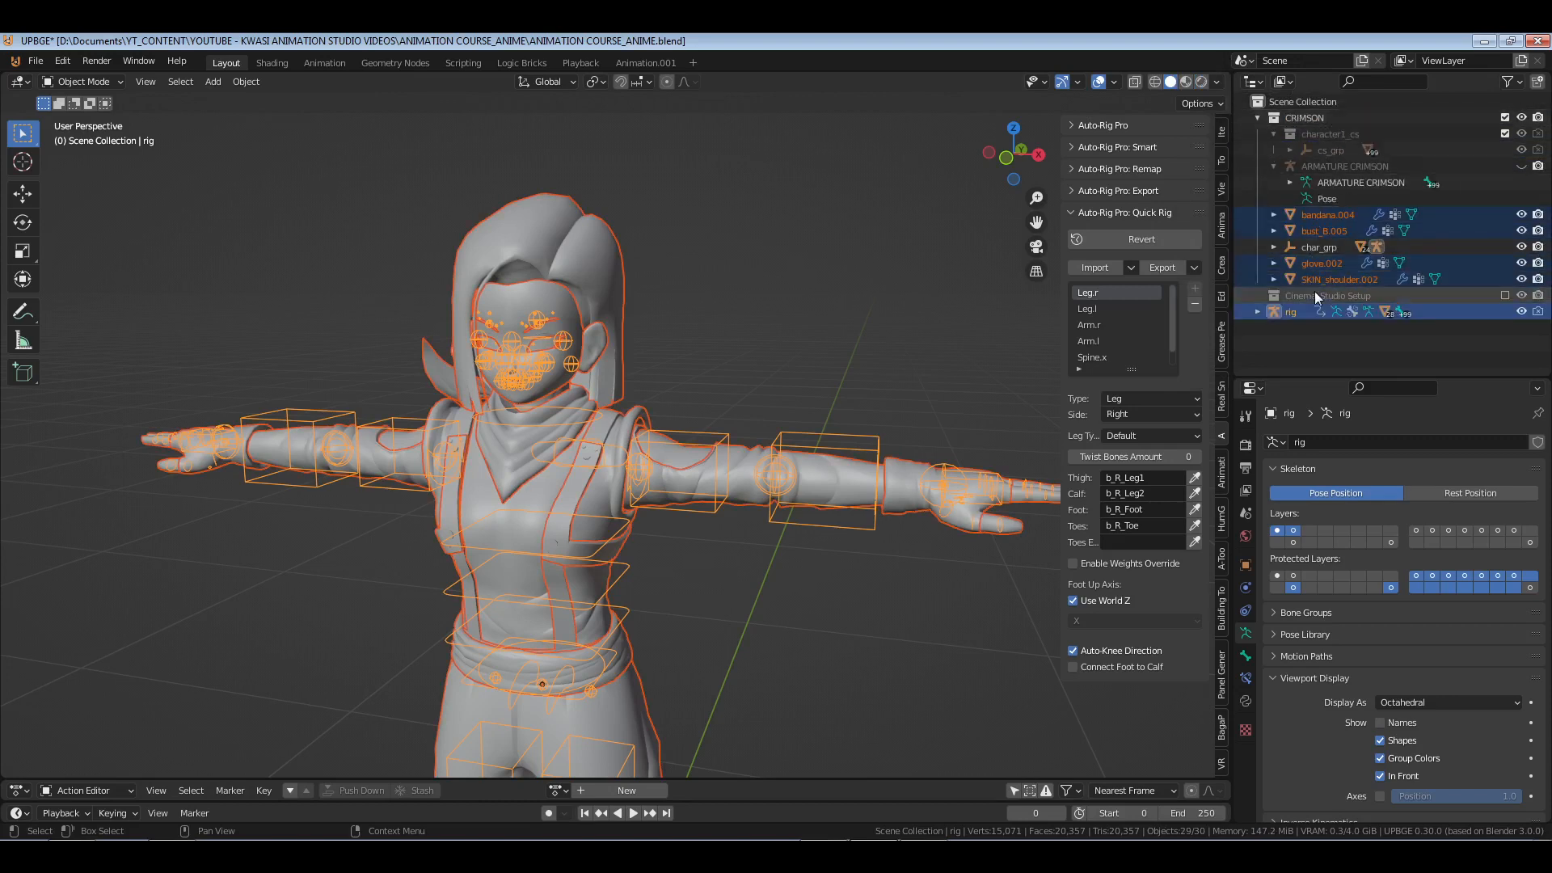
{"action": "right_click", "coordinate": [1303, 337]}
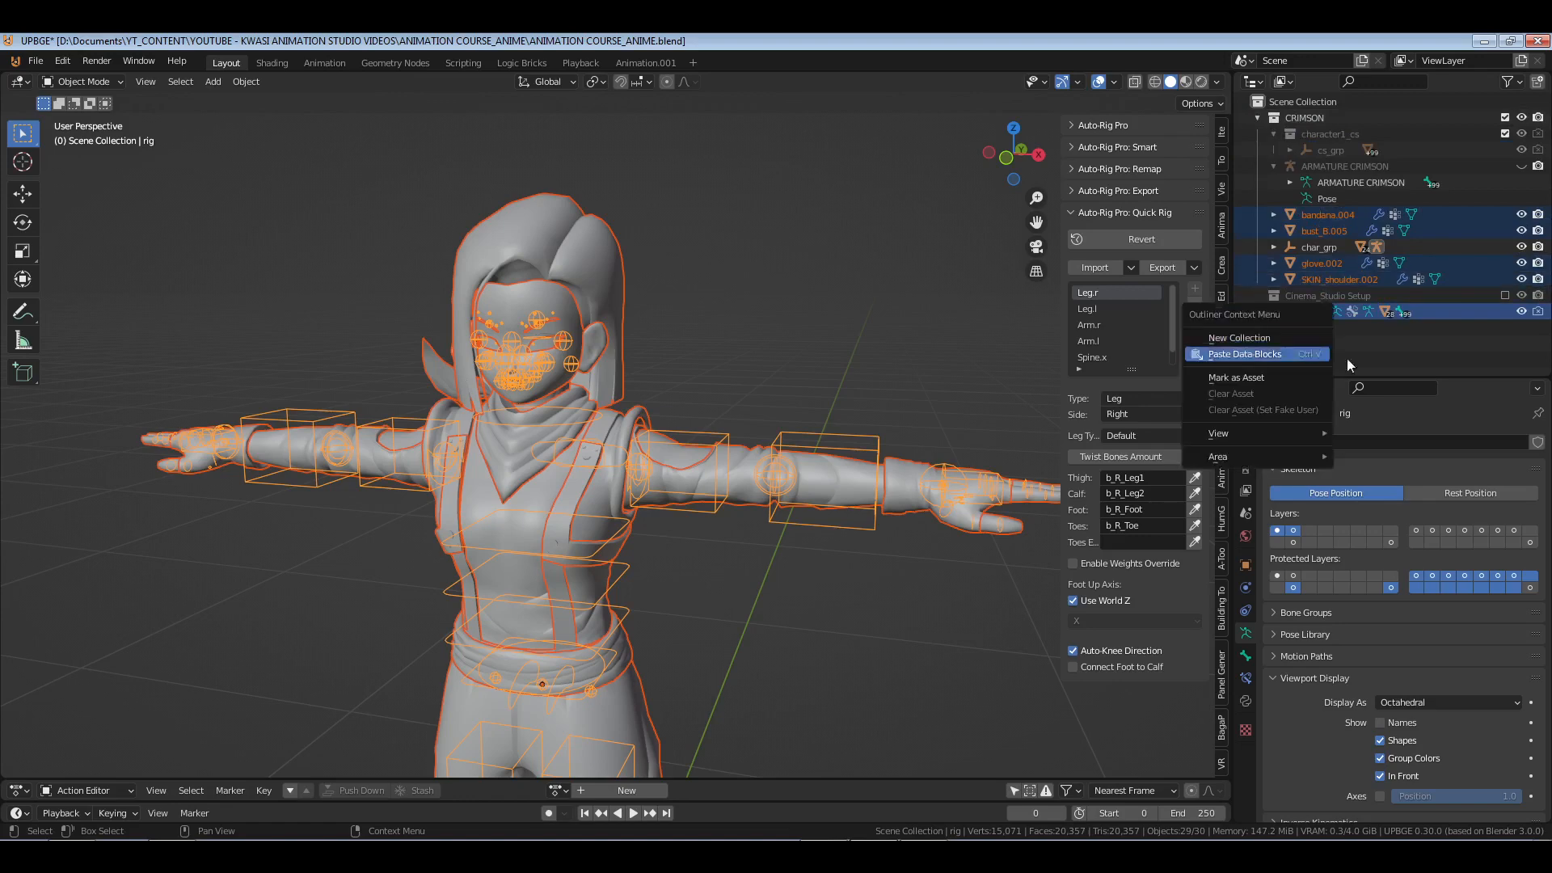
{"action": "left_click", "coordinate": [1318, 348]}
{"action": "left_click_drag", "start_coordinate": [1292, 313], "coordinate": [1327, 209]}
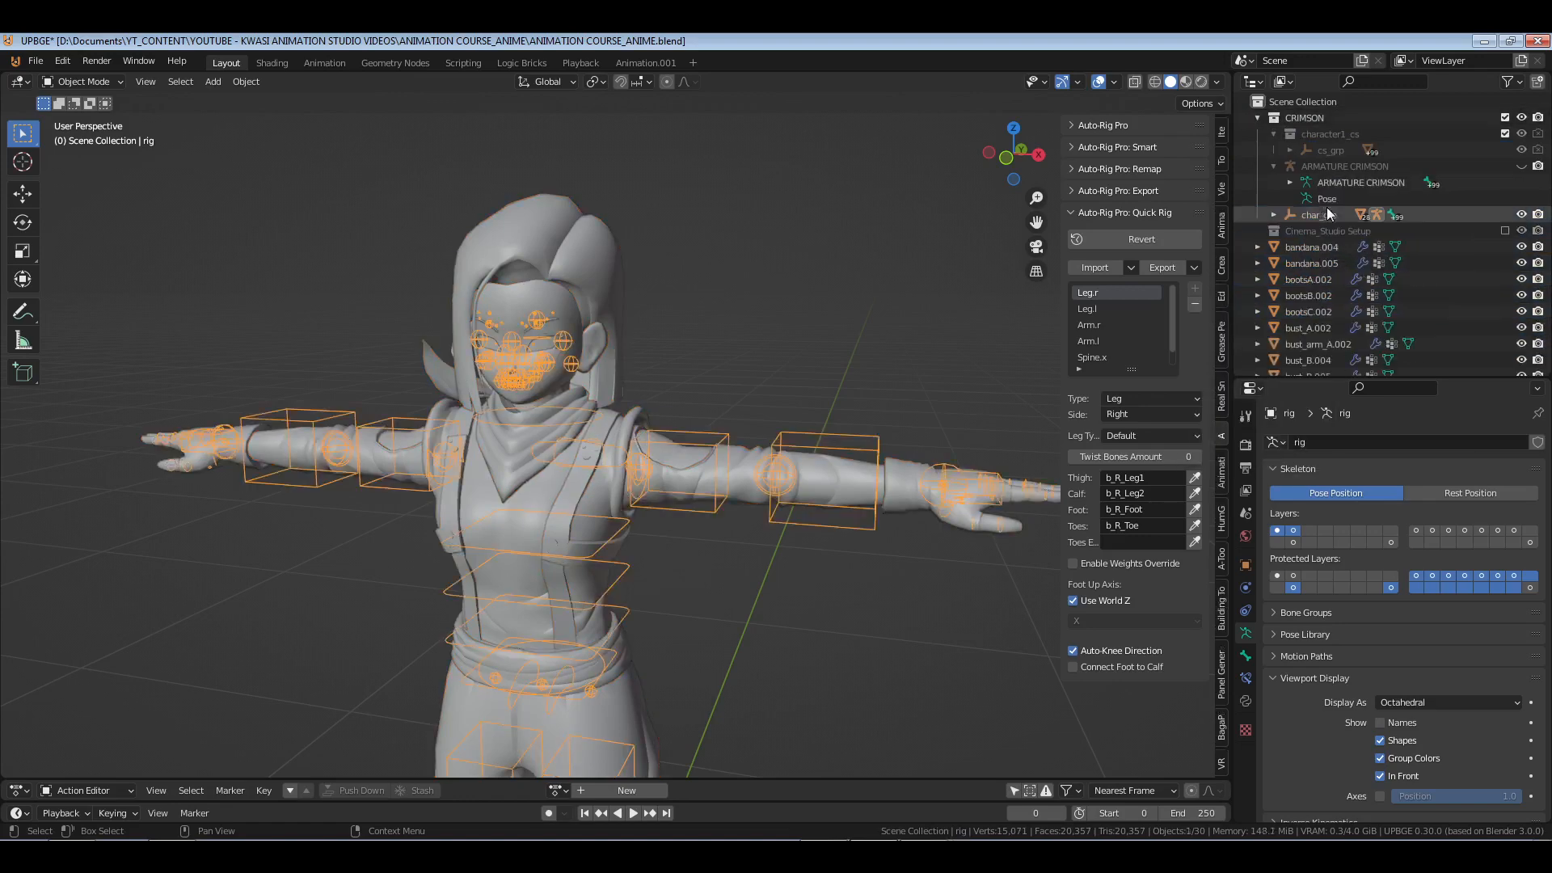
- Try to move the loose meshes from bandana.004 through tooth.007 into the CRIMSON collection
{"action": "left_click", "coordinate": [1314, 248]}
{"action": "scroll", "coordinate": [1322, 273], "scroll_direction": "down", "scroll_amount": 10}
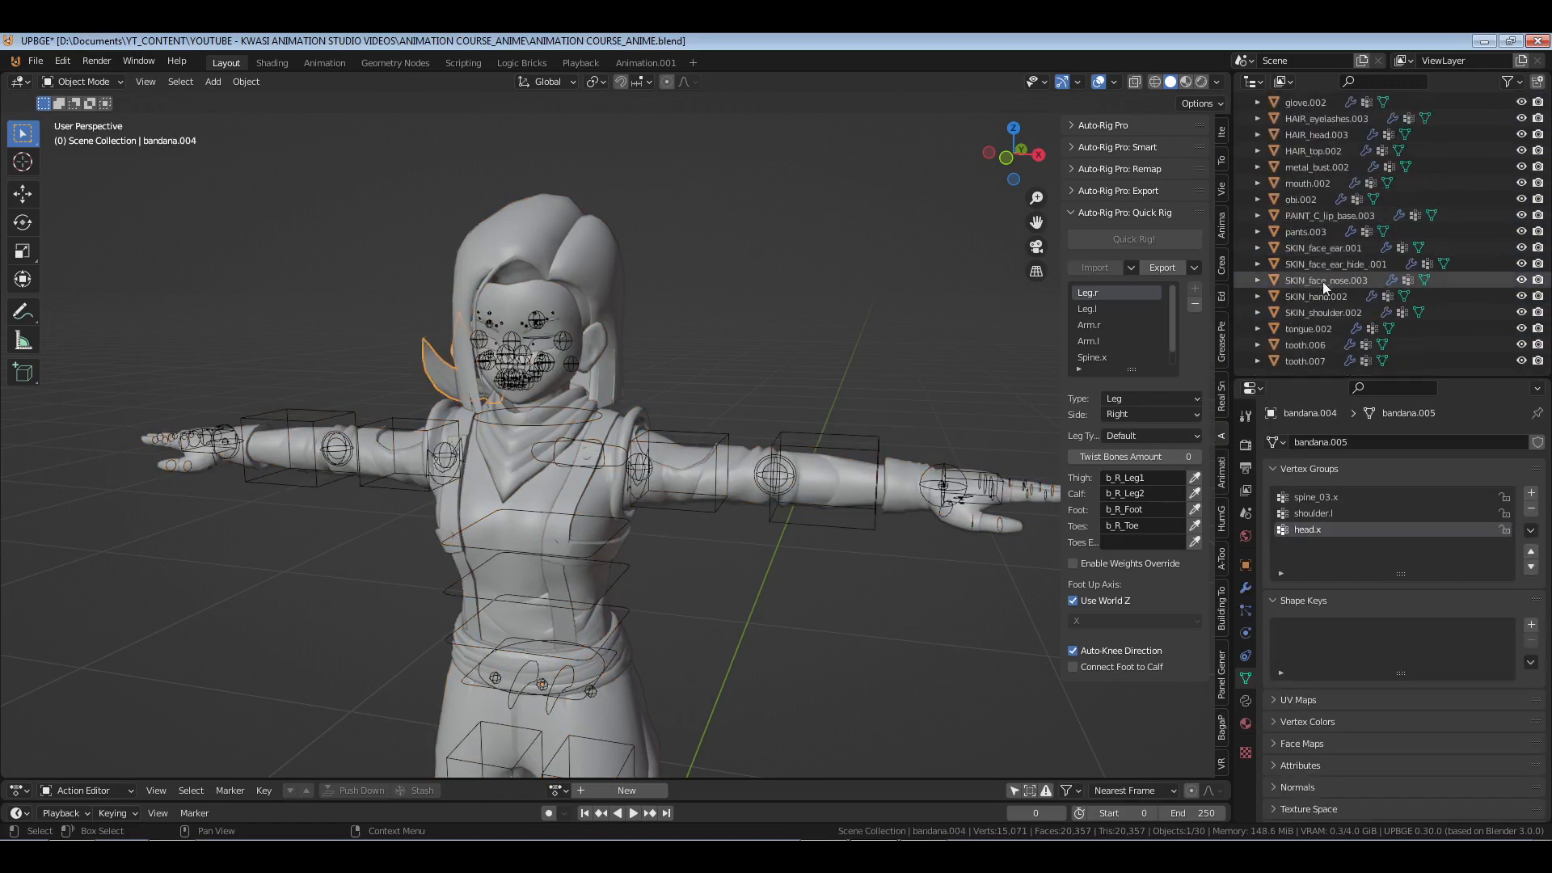
{"action": "left_click", "coordinate": [1306, 359], "text": "shift"}
{"action": "scroll", "coordinate": [1307, 283], "scroll_direction": "up", "scroll_amount": 9}
{"action": "left_click_drag", "start_coordinate": [1306, 280], "coordinate": [1313, 120]}
- Create a new collection under the Scene Collection and move it into the CRIMSON collection
{"action": "right_click", "coordinate": [1313, 106]}
{"action": "left_click", "coordinate": [1313, 108]}
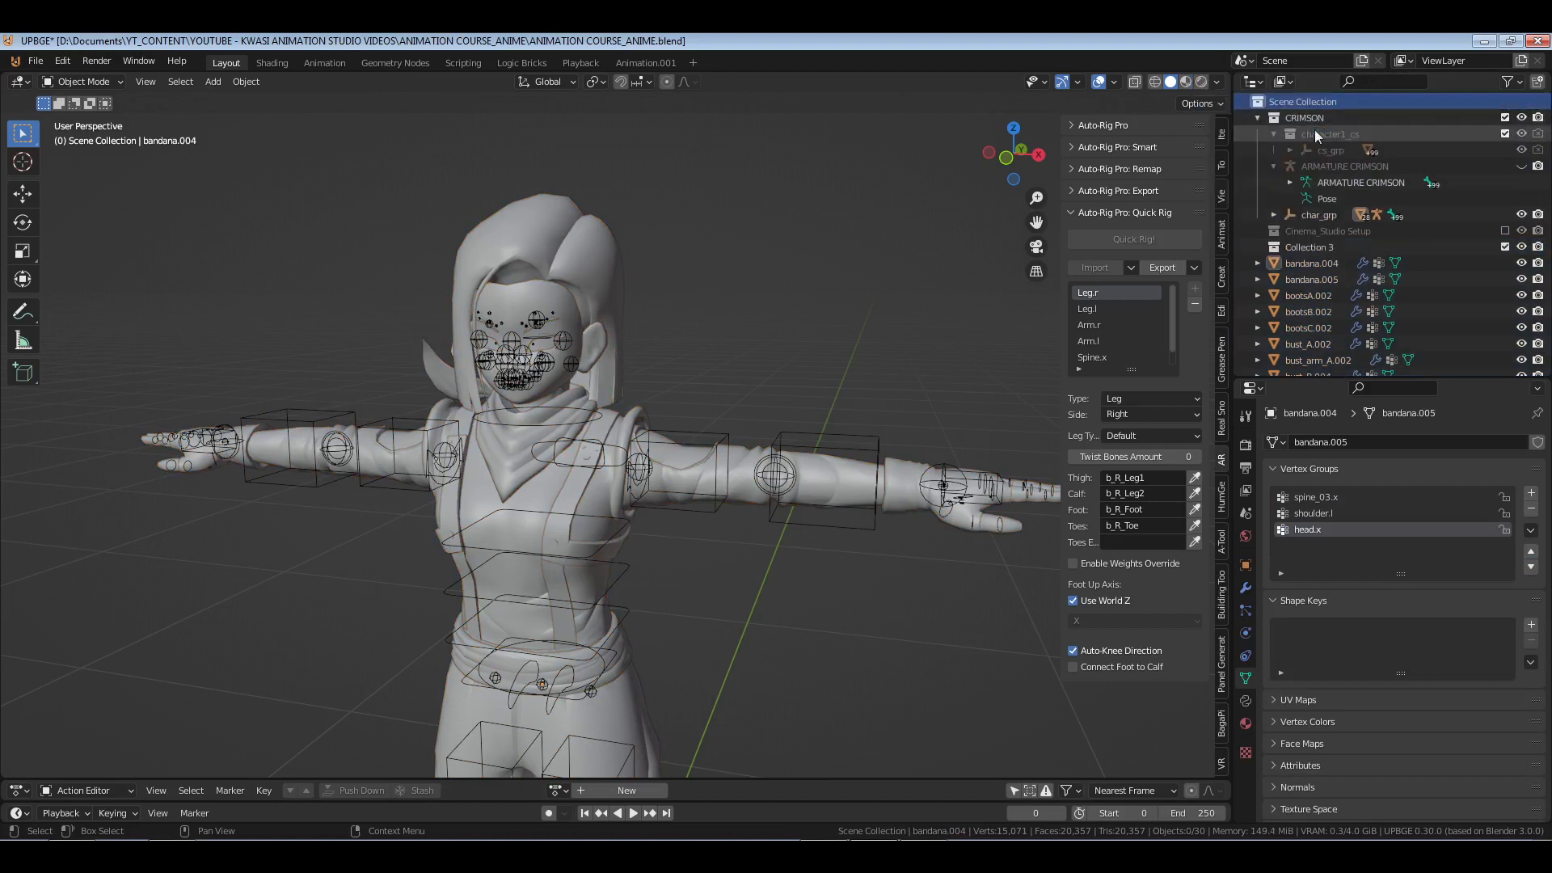
{"action": "left_click", "coordinate": [1326, 249]}
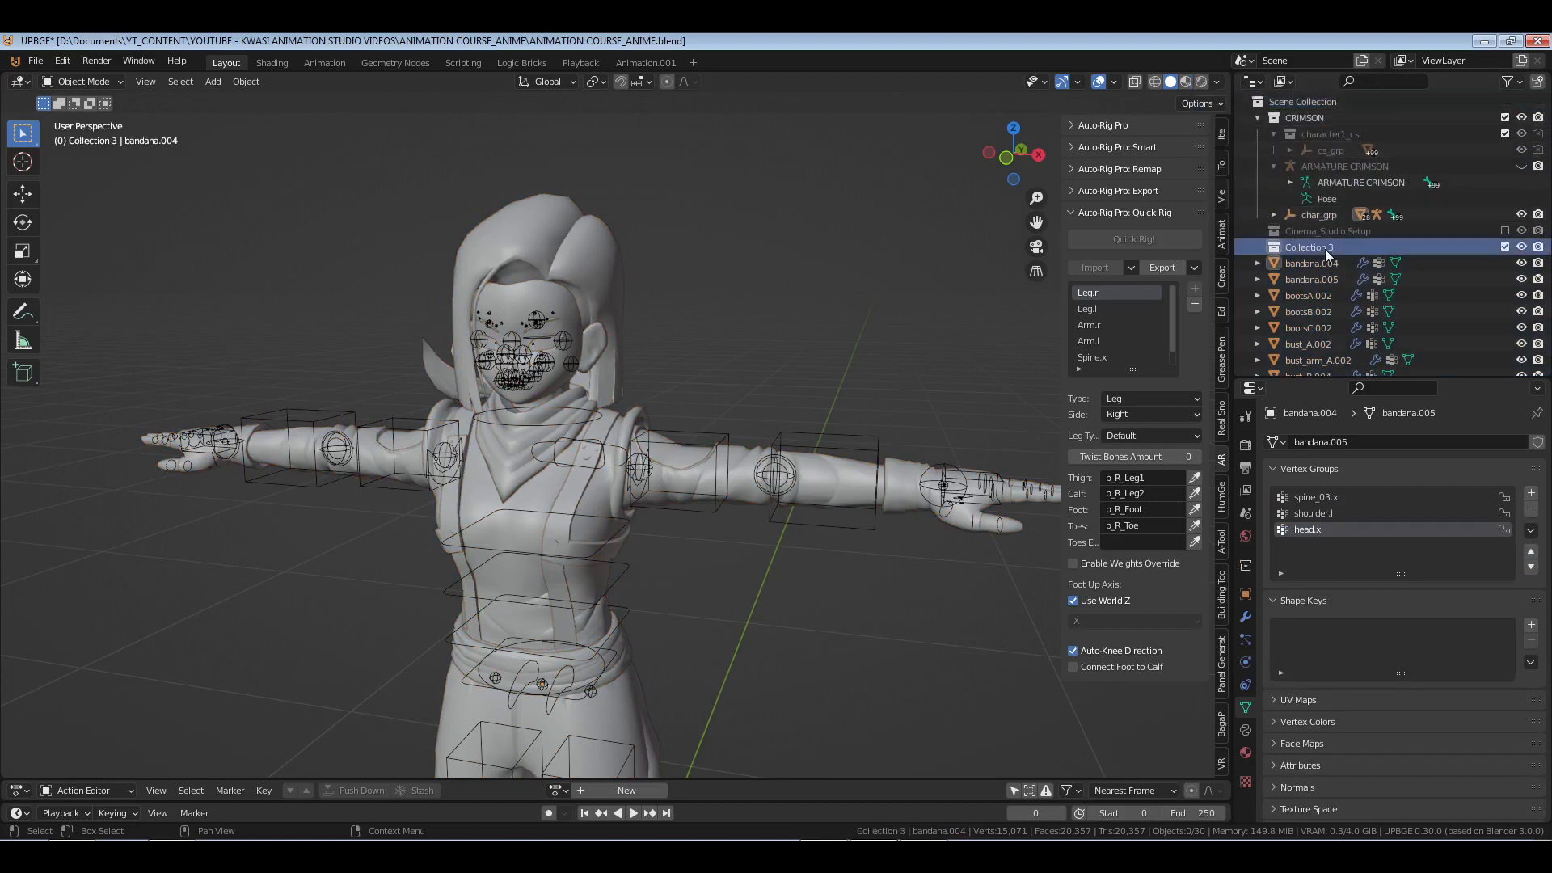
{"action": "left_click_drag", "start_coordinate": [1313, 249], "coordinate": [1330, 121]}
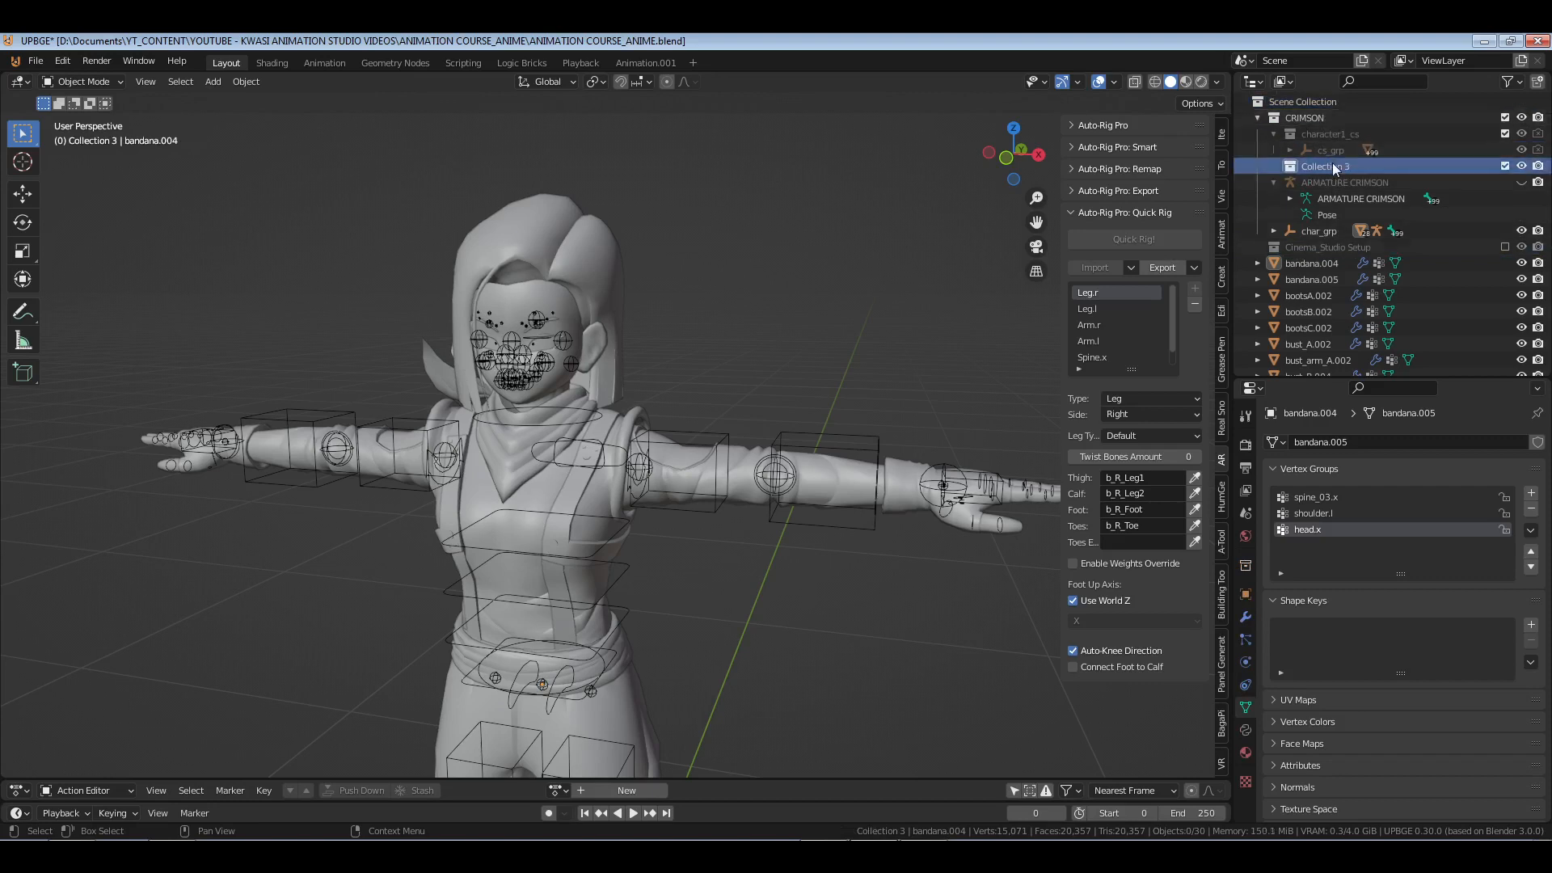
- Move all loose meshes from bandana.004 through tooth.007 into Collection 3 and collapse that collection
{"action": "scroll", "coordinate": [1330, 288], "scroll_direction": "down", "scroll_amount": 7}
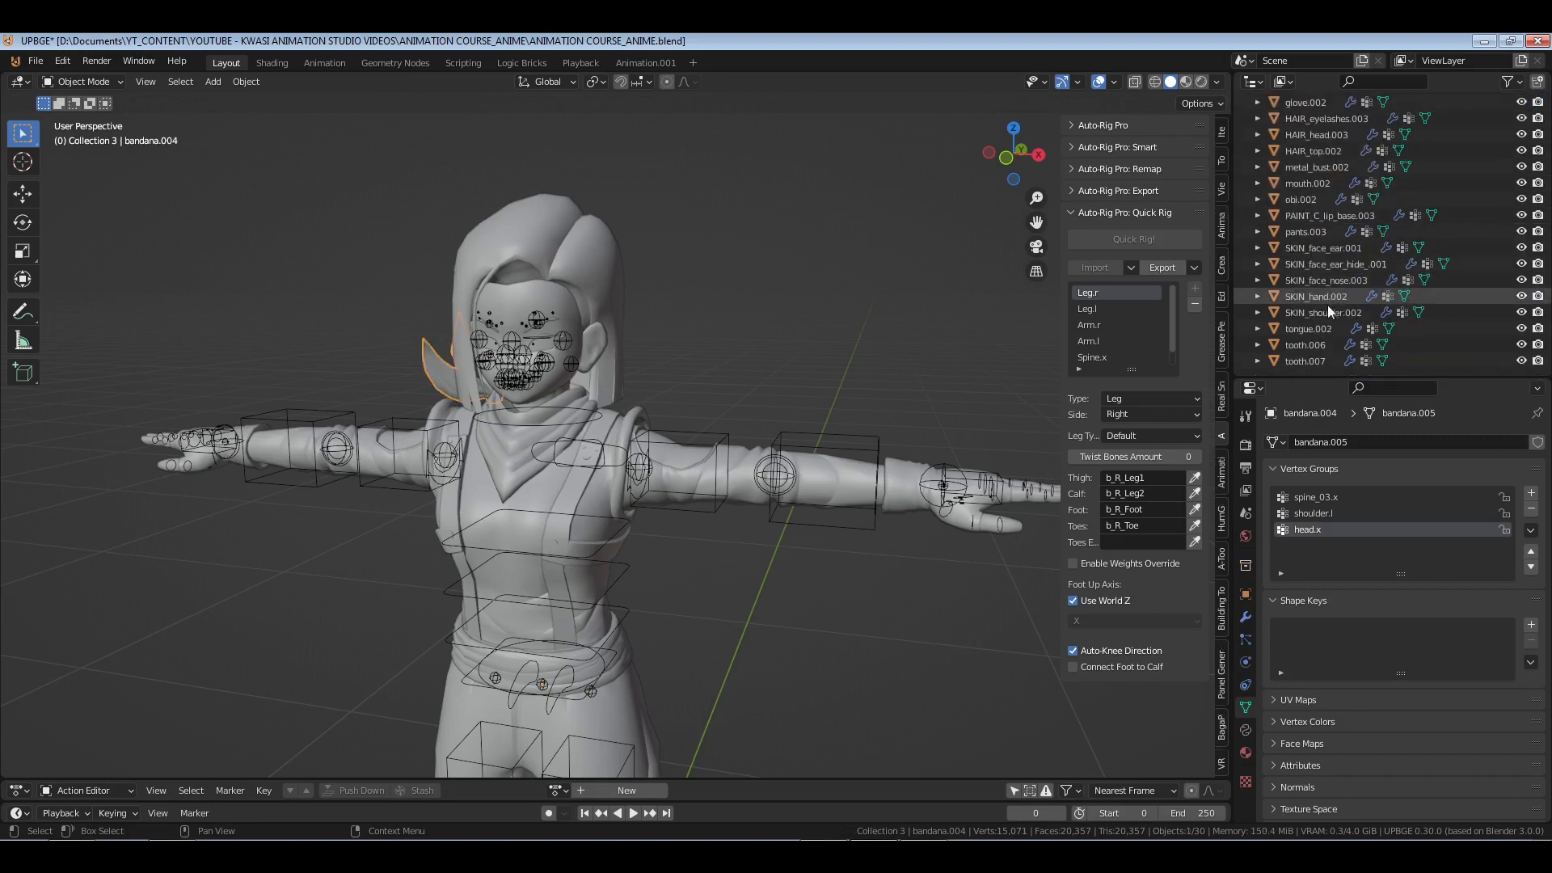
{"action": "left_click", "coordinate": [1300, 360], "text": "shift"}
{"action": "scroll", "coordinate": [1315, 278], "scroll_direction": "up", "scroll_amount": 8}
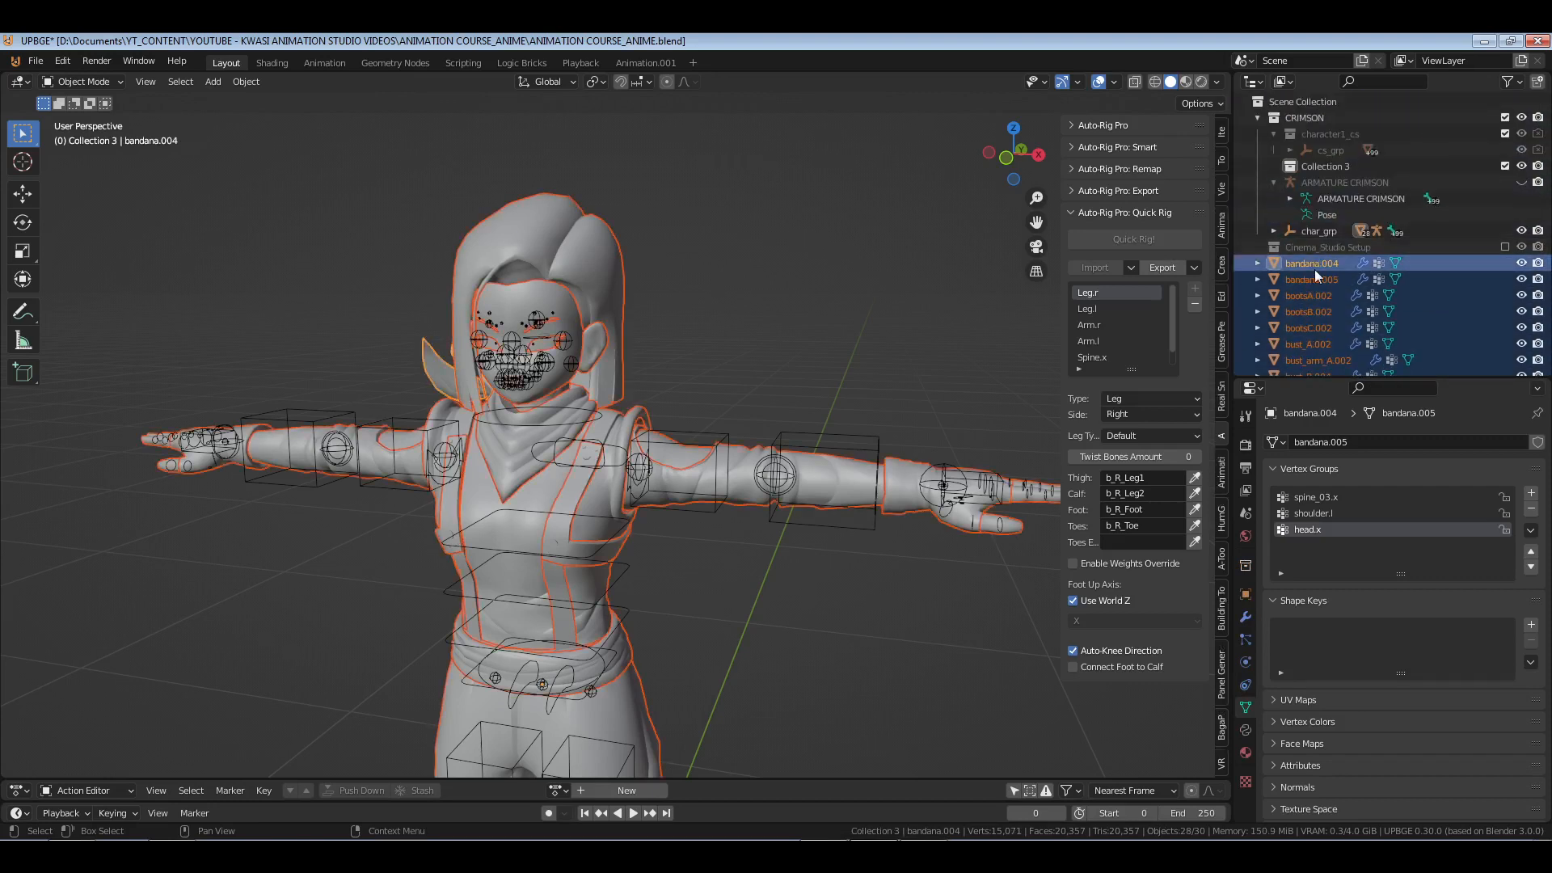
{"action": "left_click_drag", "start_coordinate": [1314, 269], "coordinate": [1332, 168]}
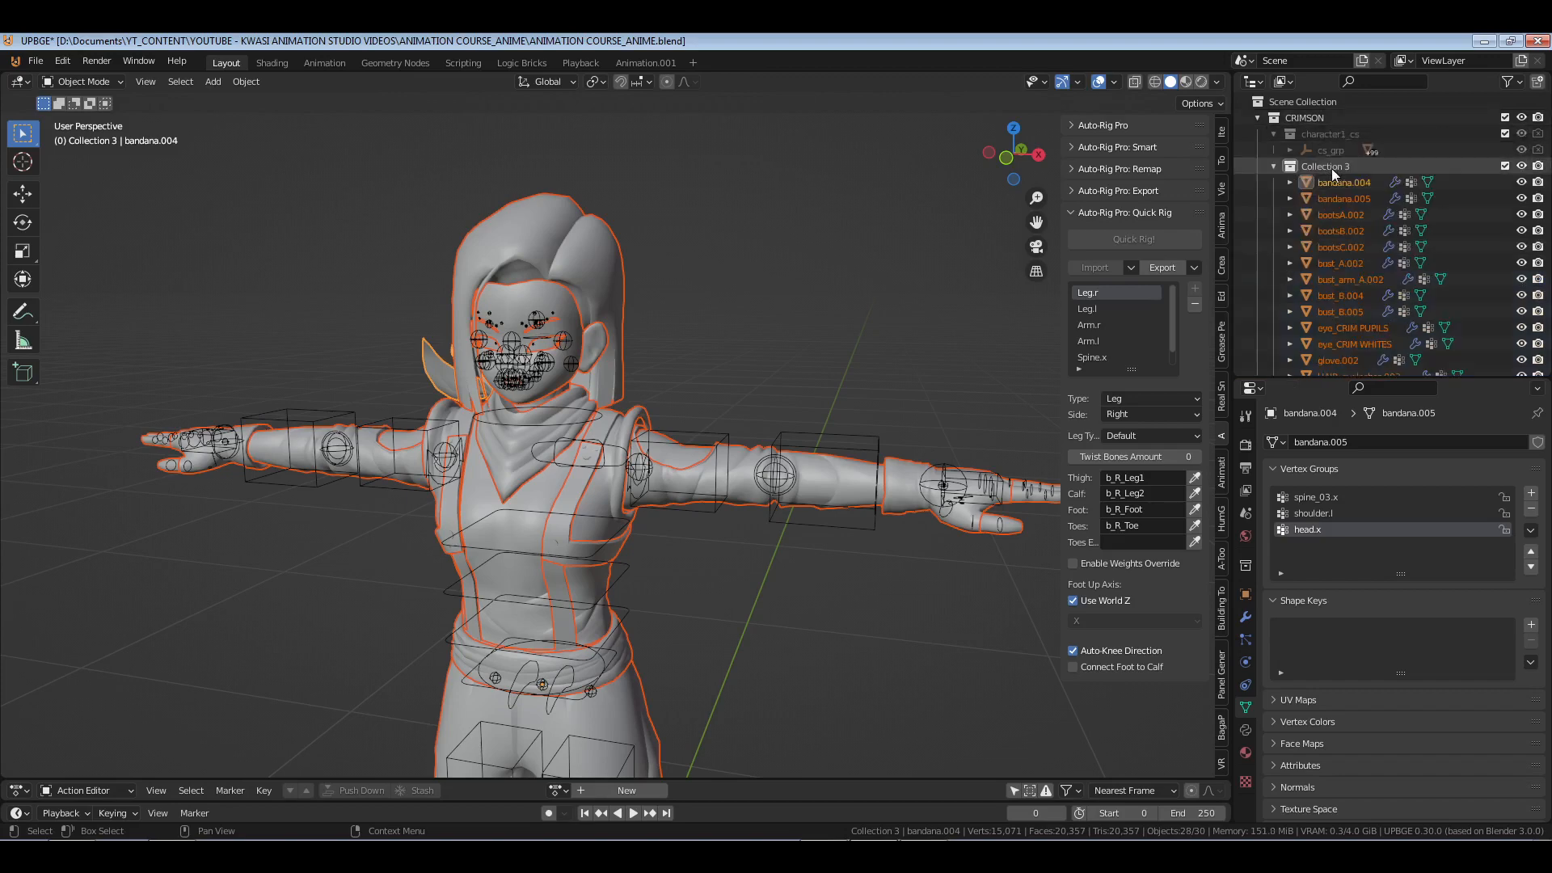
{"action": "left_click", "coordinate": [1273, 166]}
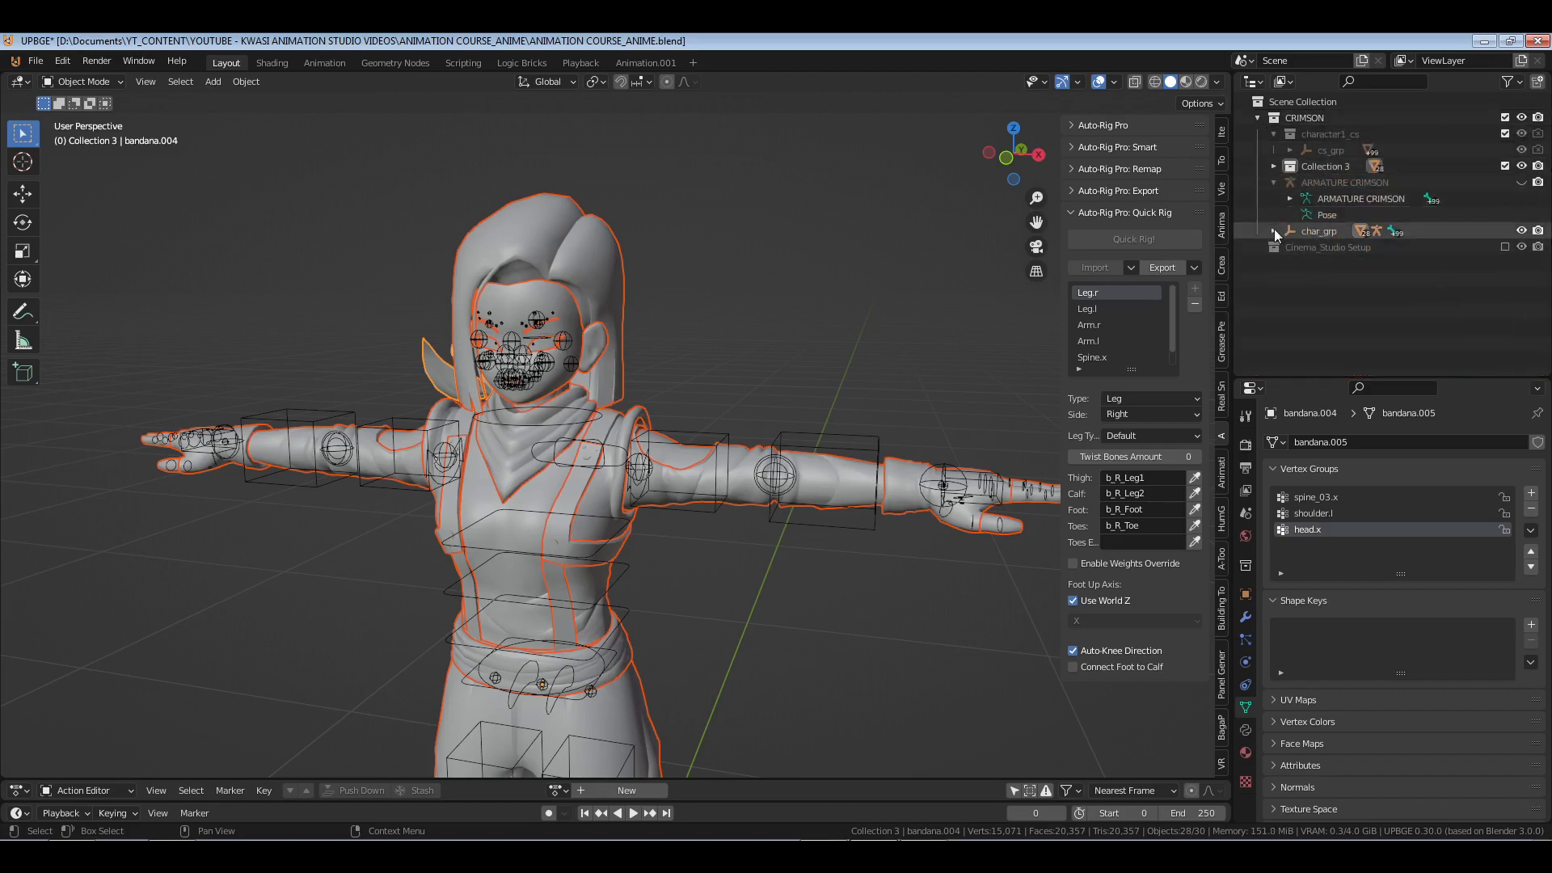
- Select the rig inside char_grp, collapse ARMATURE CRIMSON, and exclude the character1_cs collection from the view layer
{"action": "left_click", "coordinate": [1274, 231]}
{"action": "left_click", "coordinate": [1324, 244]}
{"action": "left_click", "coordinate": [1269, 179]}
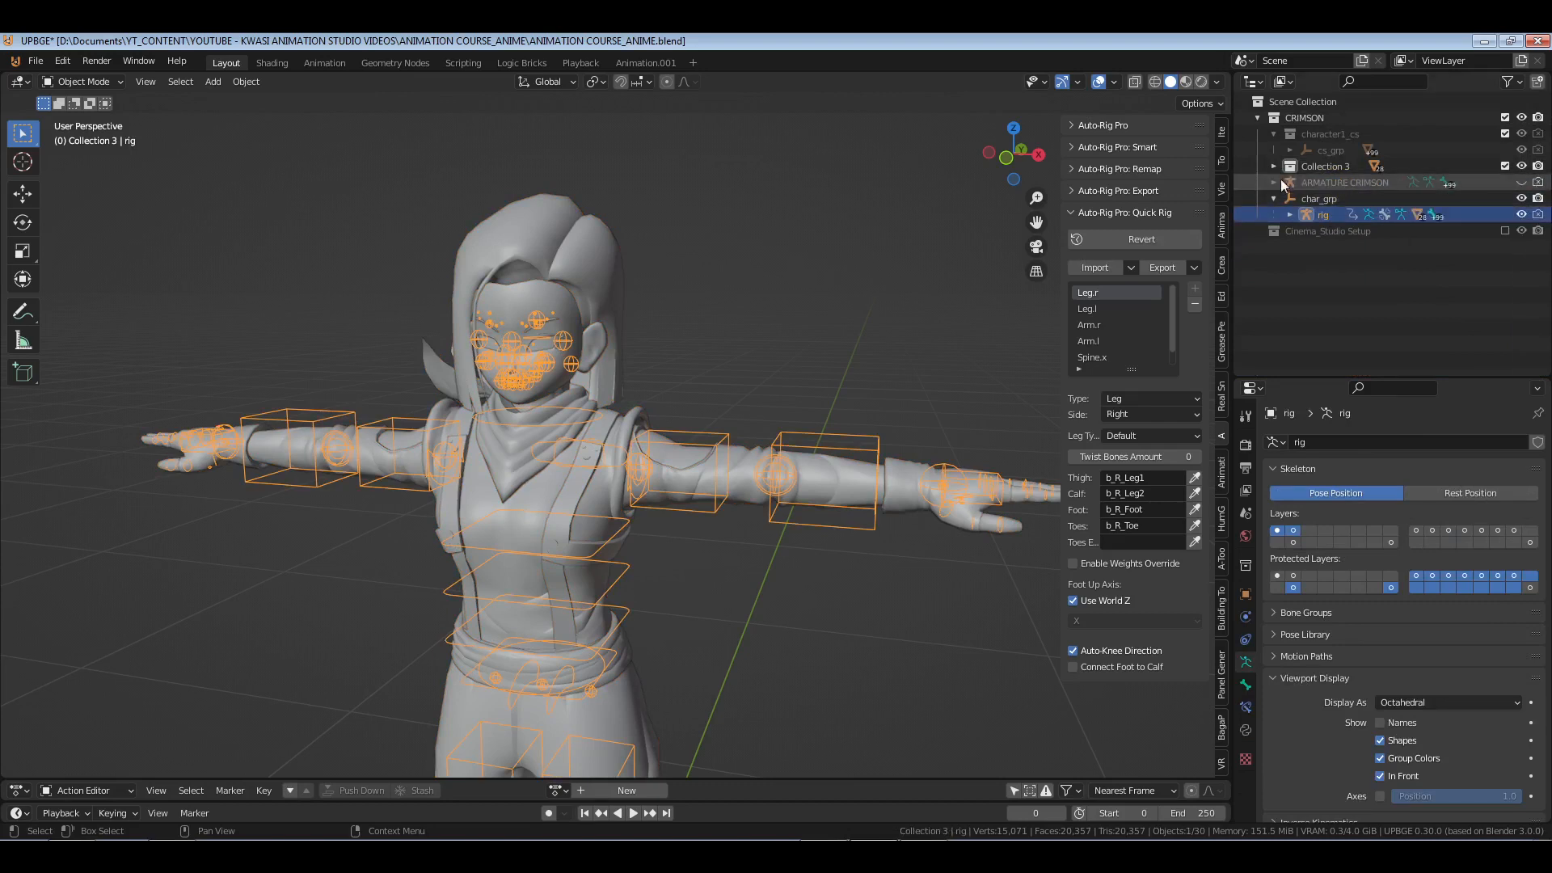
{"action": "left_click", "coordinate": [1507, 135]}
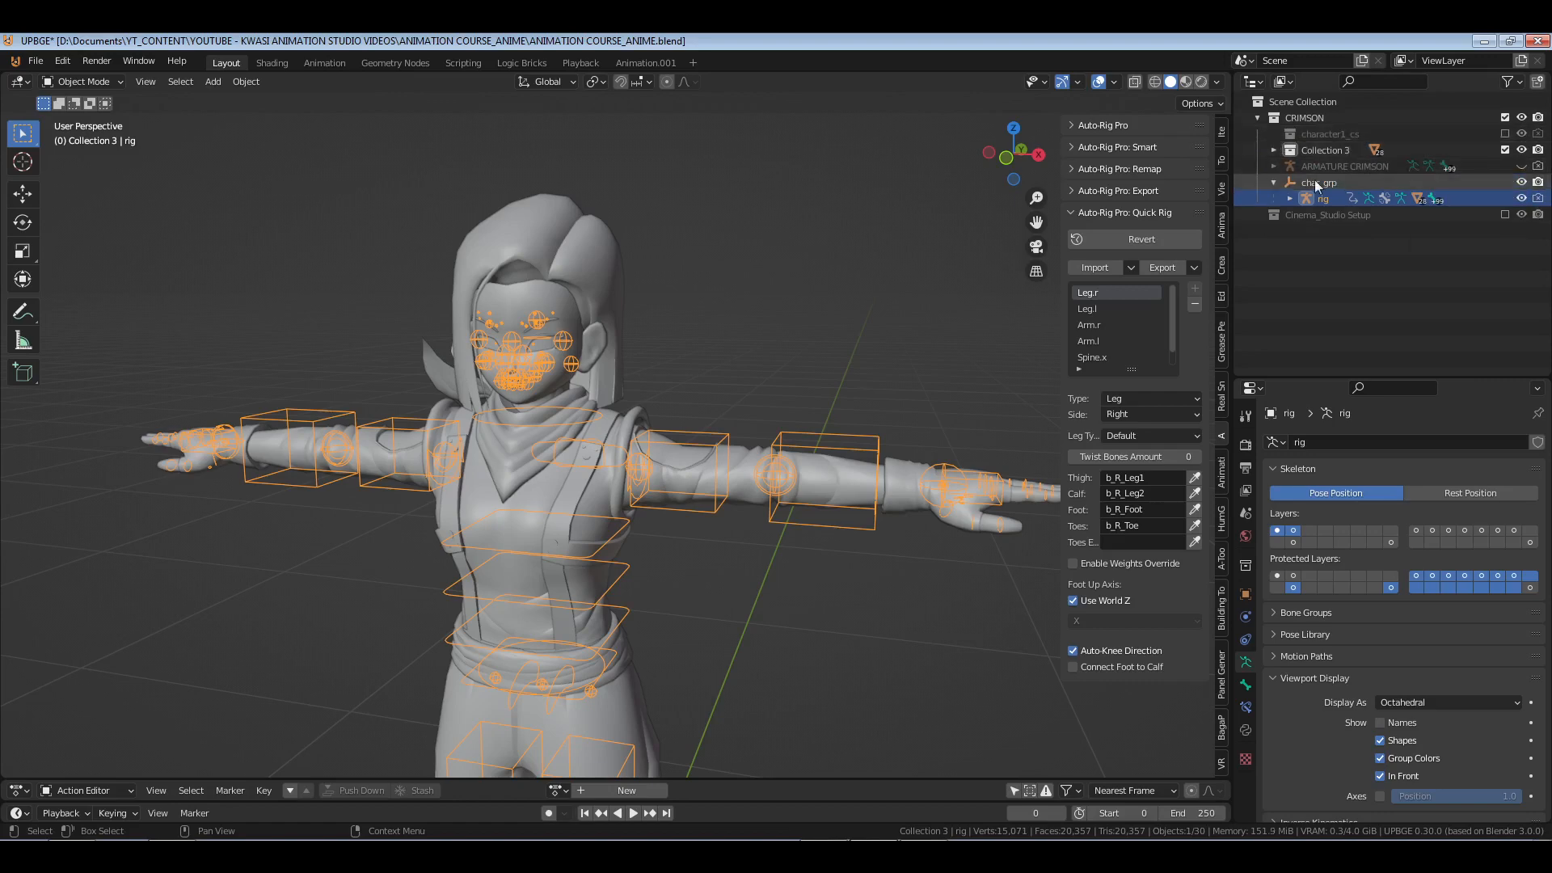
- Enter Pose Mode on the rig and rotate the upper arm control c_arm_fk.r down by about 82°
{"action": "scroll", "coordinate": [610, 506], "scroll_direction": "down", "scroll_amount": 3}
{"action": "middle_click_drag", "start_coordinate": [609, 506], "coordinate": [687, 388], "text": "shift"}
{"action": "key", "text": "ctrl+Tab"}
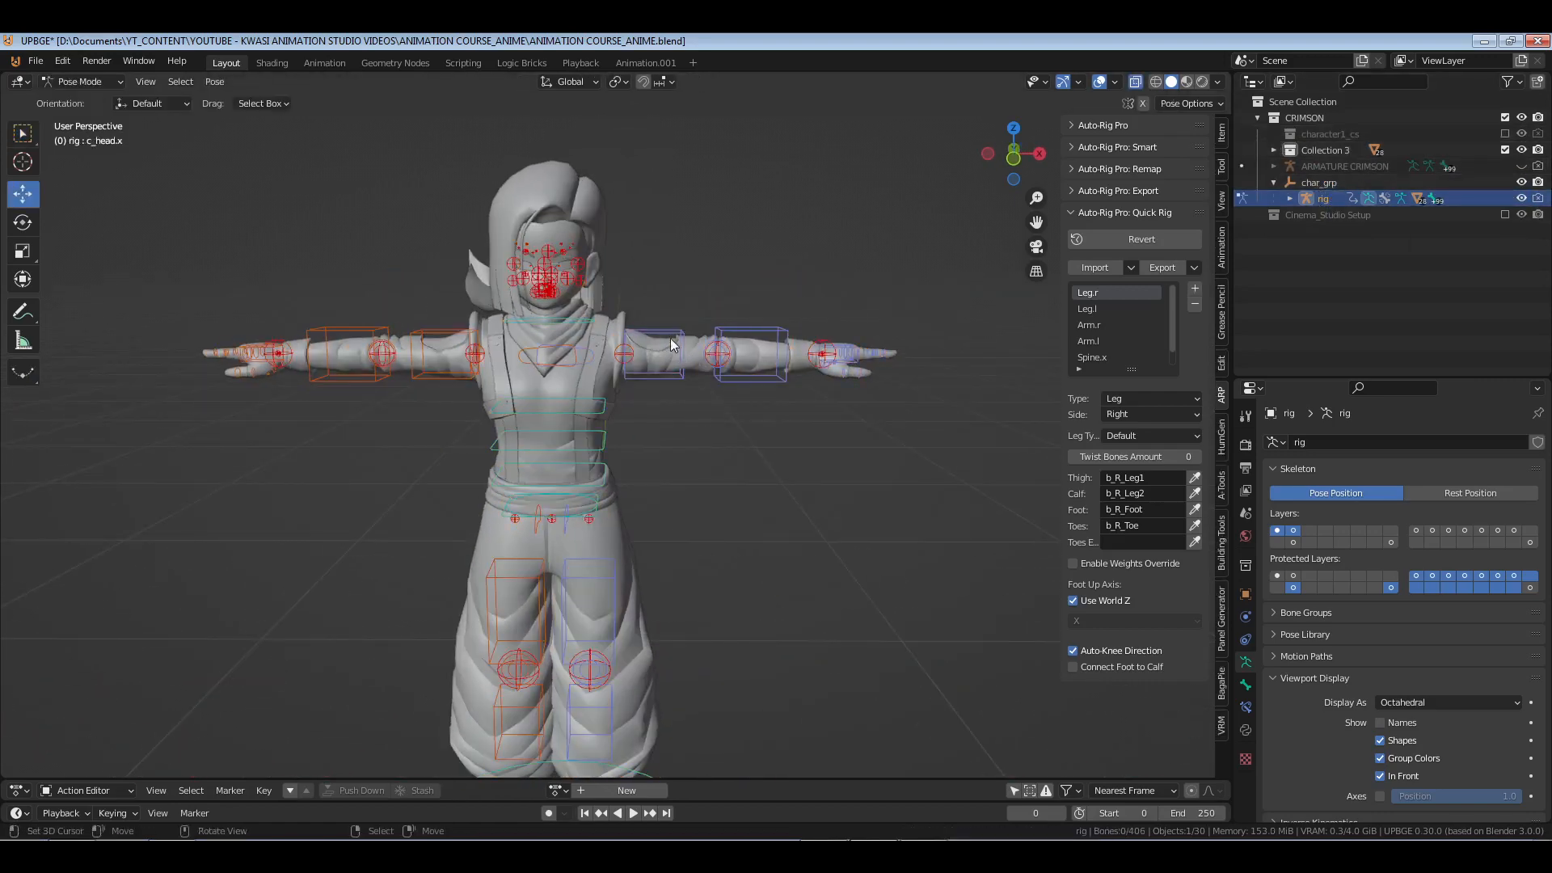
{"action": "left_click", "coordinate": [679, 350]}
{"action": "key", "text": "r"}
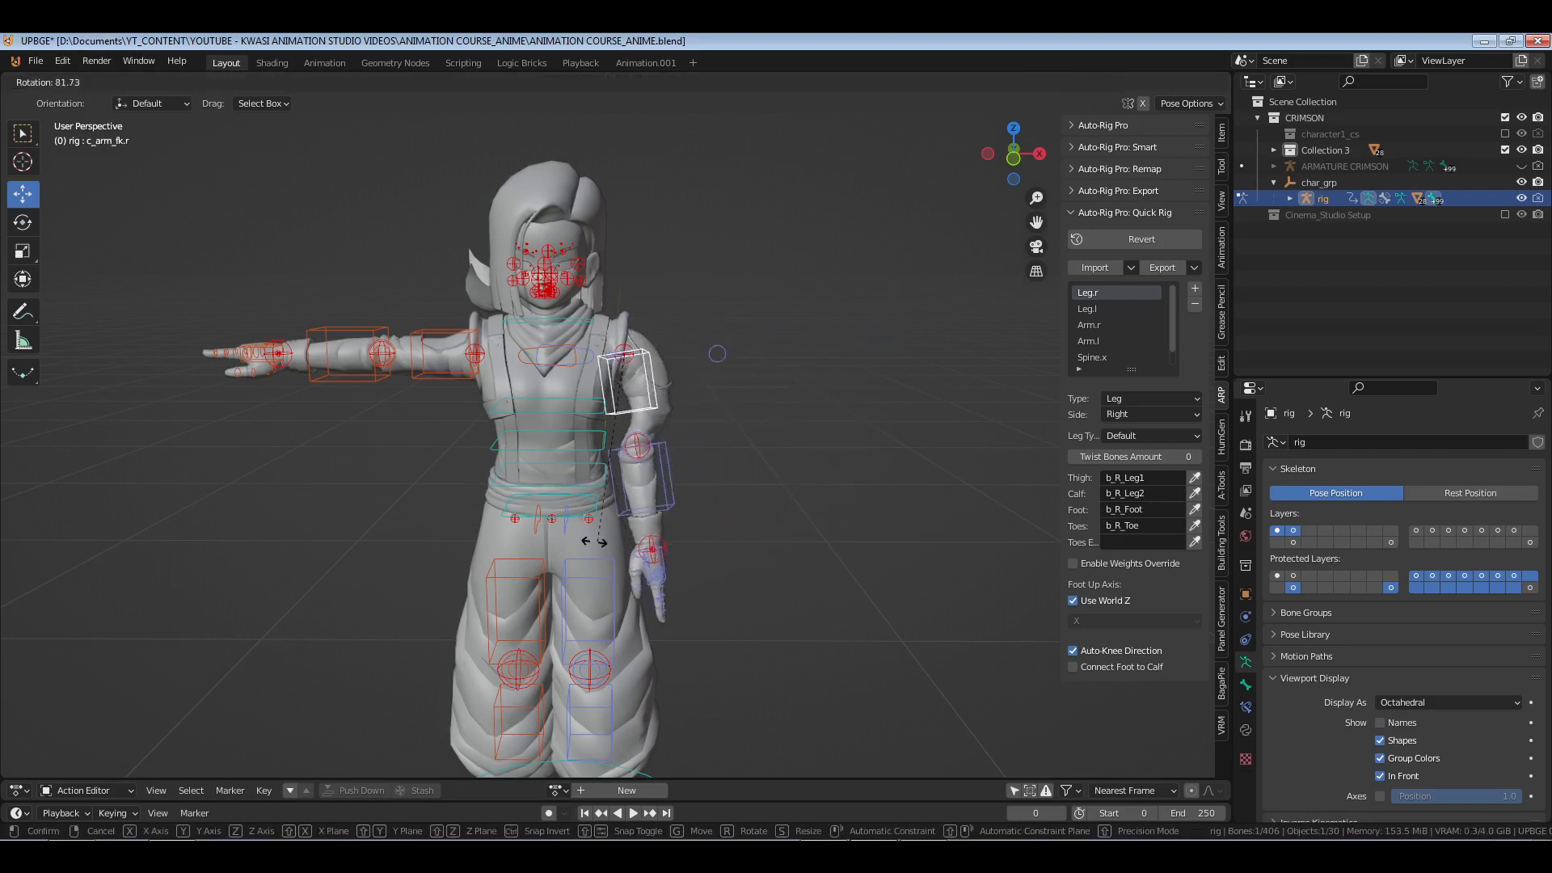
{"action": "left_click", "coordinate": [651, 477]}
- Hide the b_R_ArmorParts bone at the lowered arm's shoulder
{"action": "scroll", "coordinate": [650, 479], "scroll_direction": "up", "scroll_amount": 2}
{"action": "scroll", "coordinate": [648, 473], "scroll_direction": "up", "scroll_amount": 2}
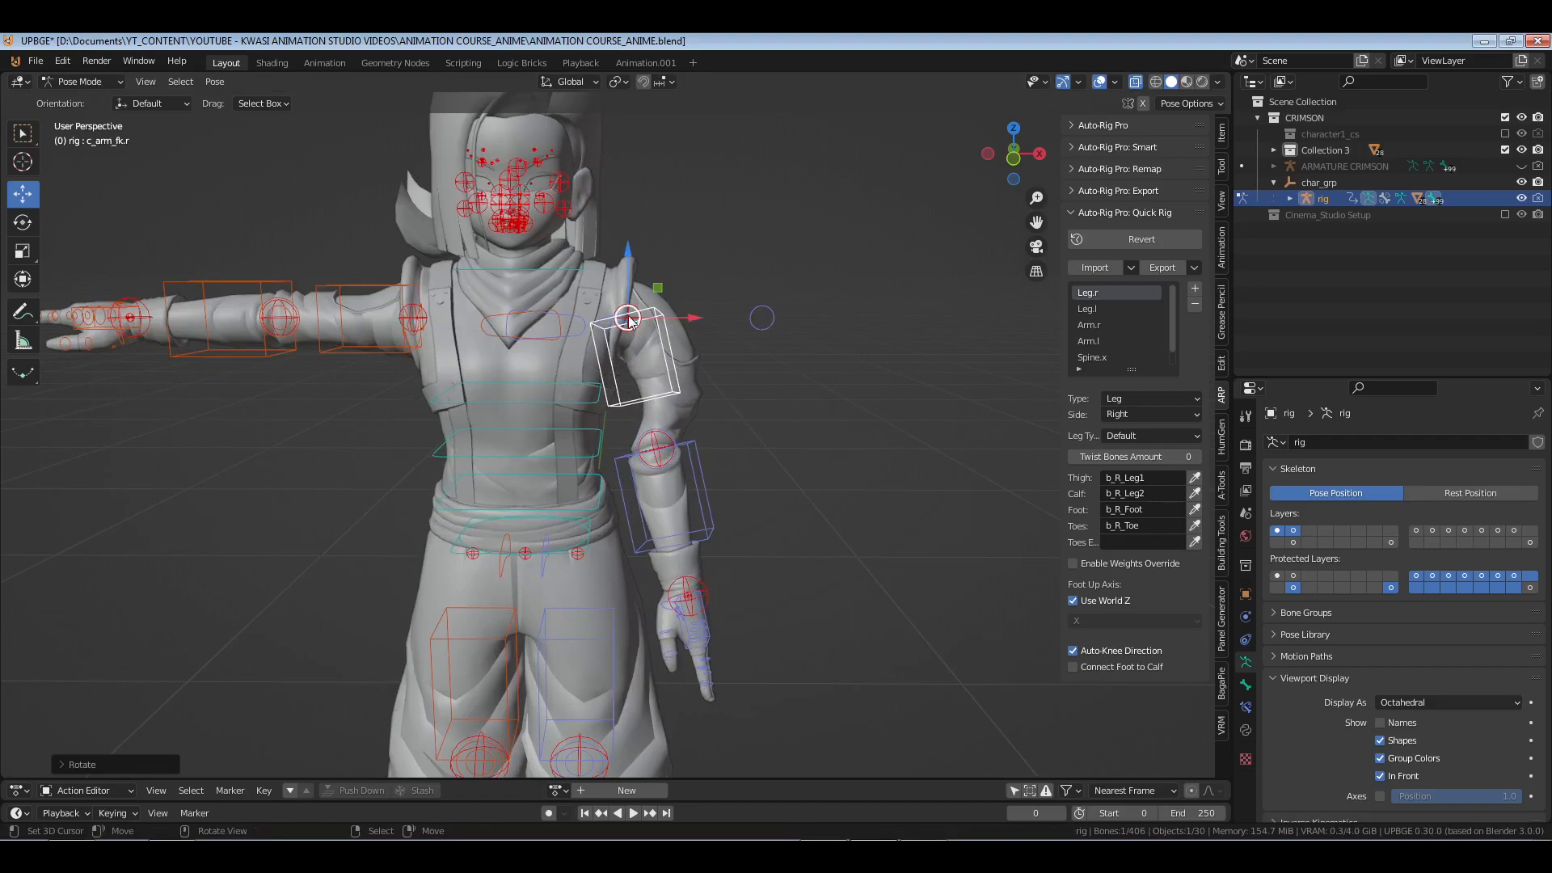
{"action": "scroll", "coordinate": [623, 333], "scroll_direction": "up", "scroll_amount": 2}
{"action": "middle_click_drag", "start_coordinate": [624, 333], "coordinate": [744, 425]}
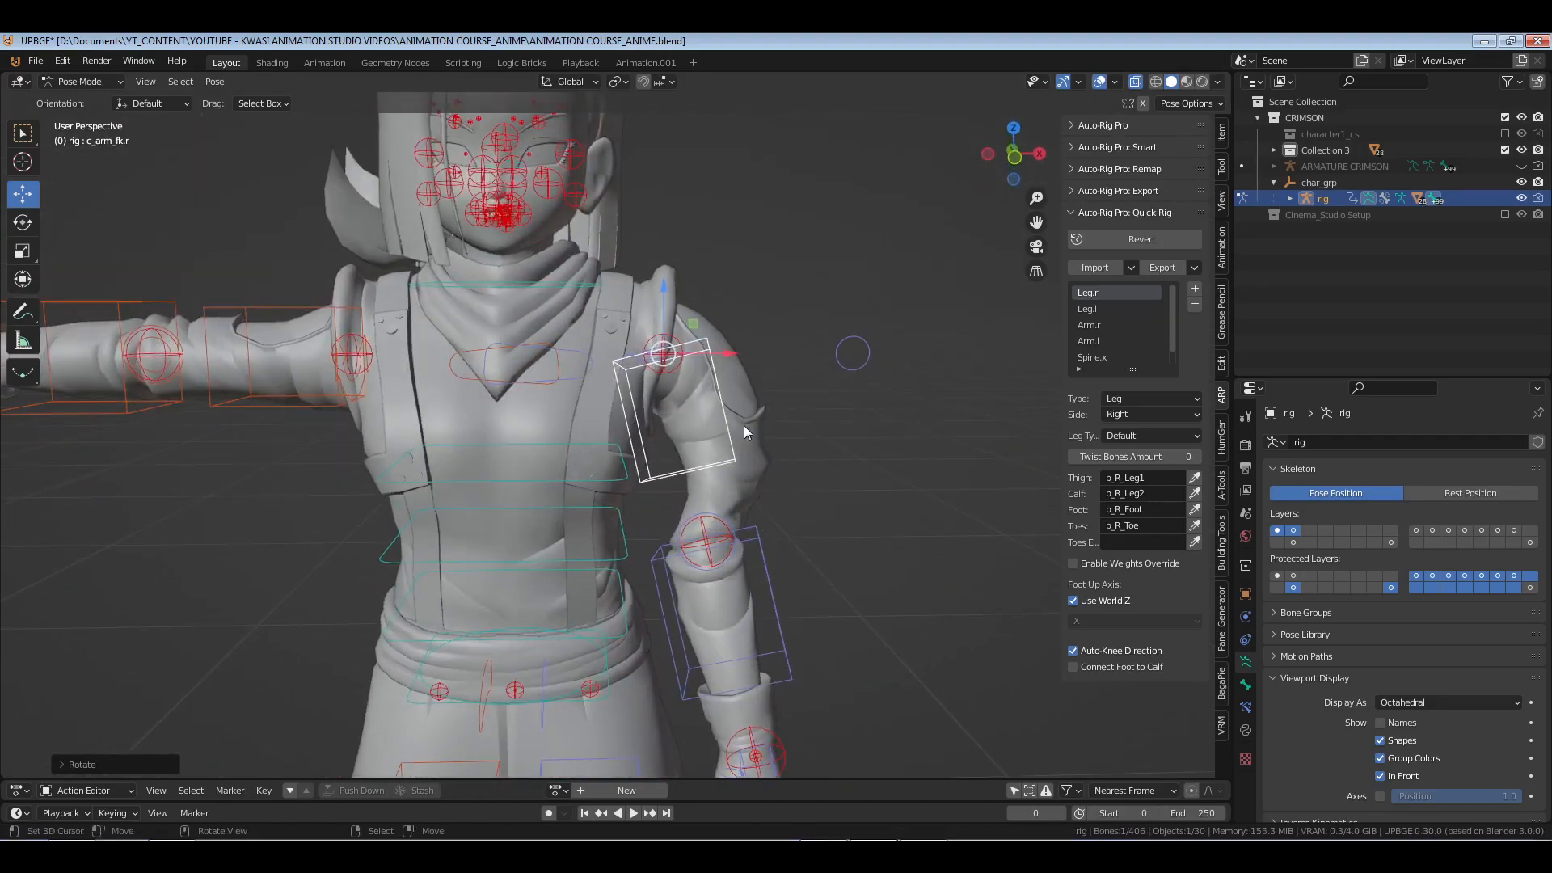
{"action": "scroll", "coordinate": [744, 425], "scroll_direction": "up", "scroll_amount": 3}
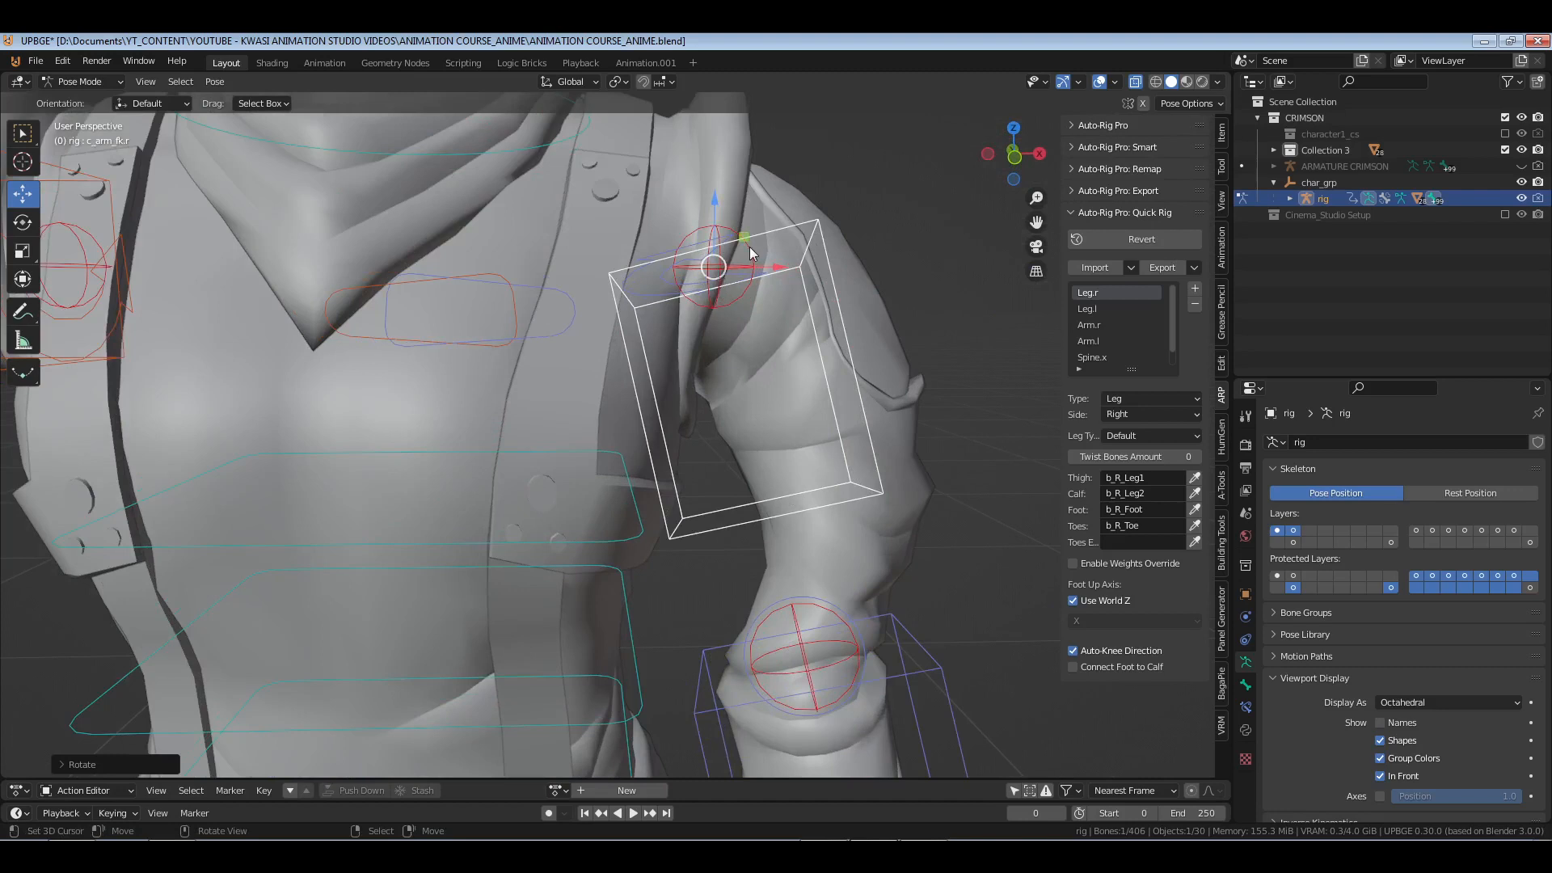
{"action": "left_click", "coordinate": [656, 226]}
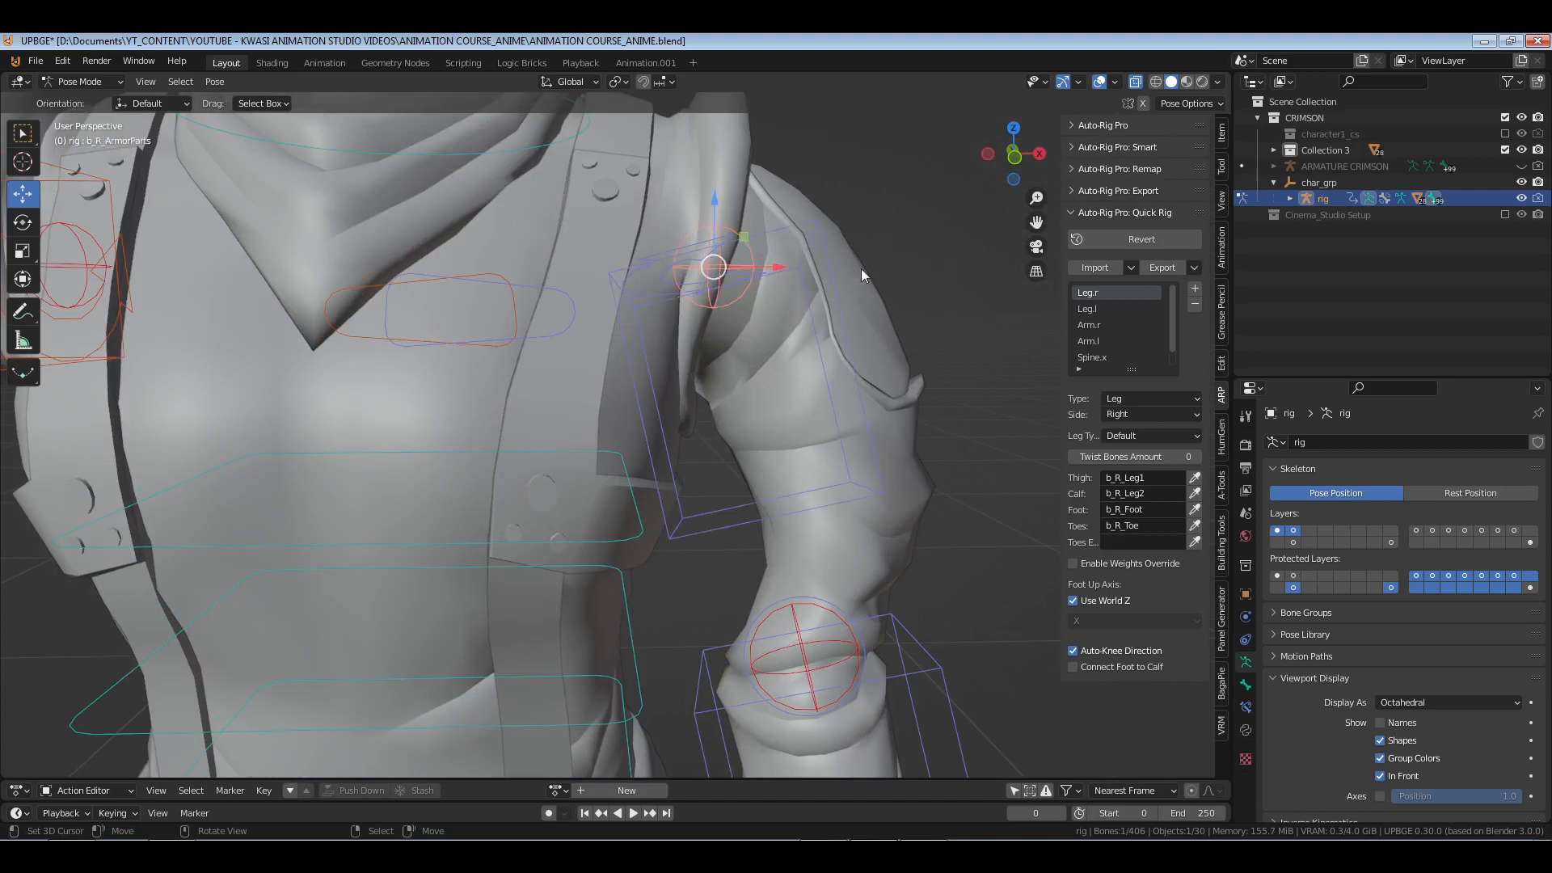
{"action": "key", "text": "h"}
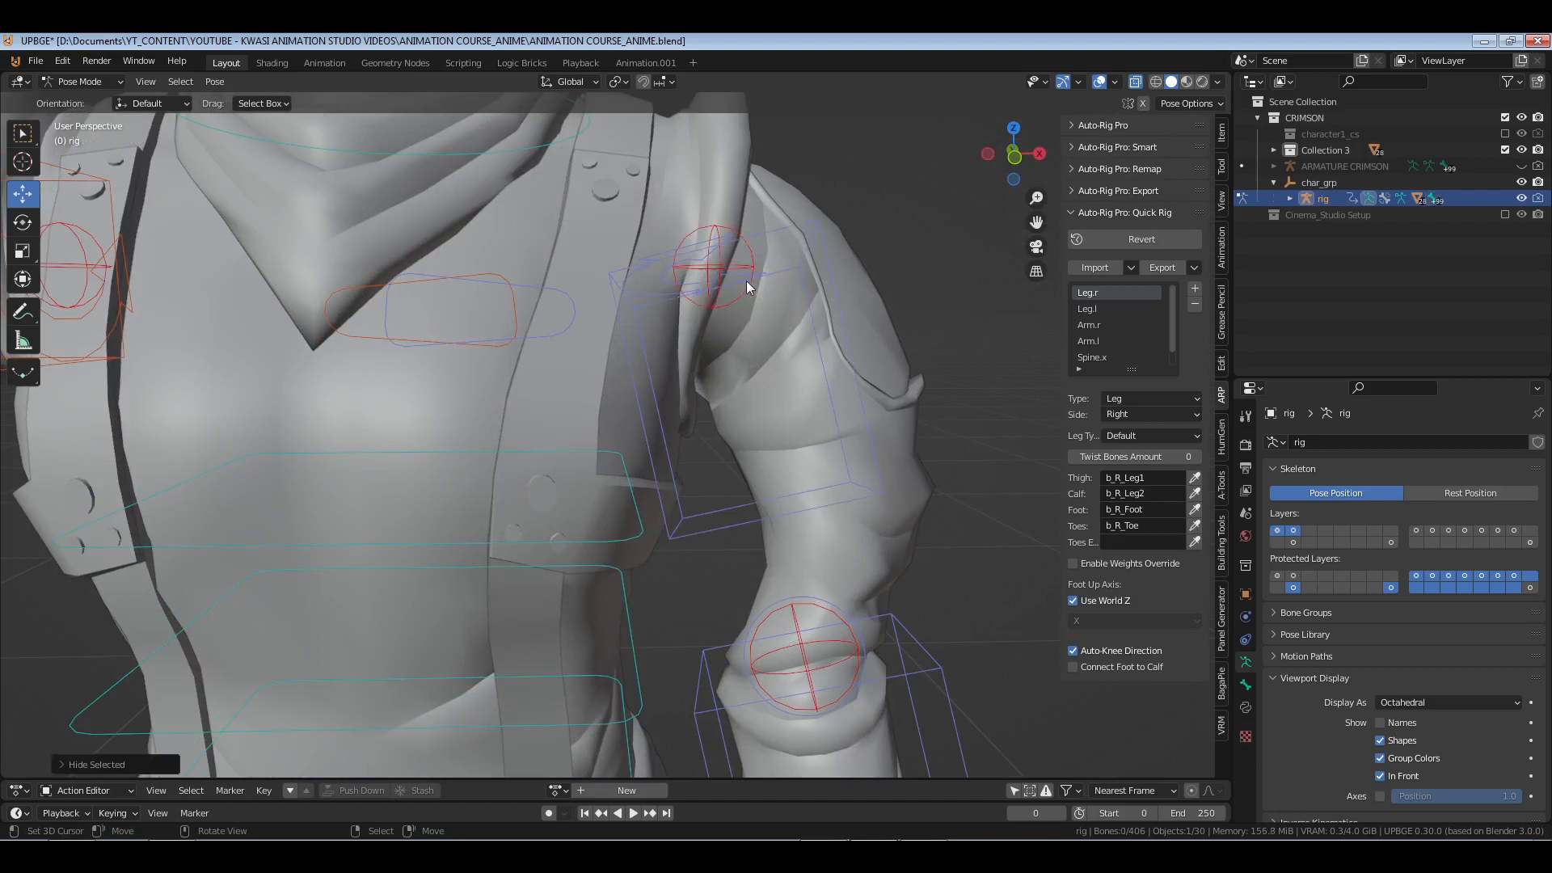
- Rotate the b_R_ArmHelper bone by about 72° to test how it deforms the upper arm
{"action": "left_click", "coordinate": [779, 263]}
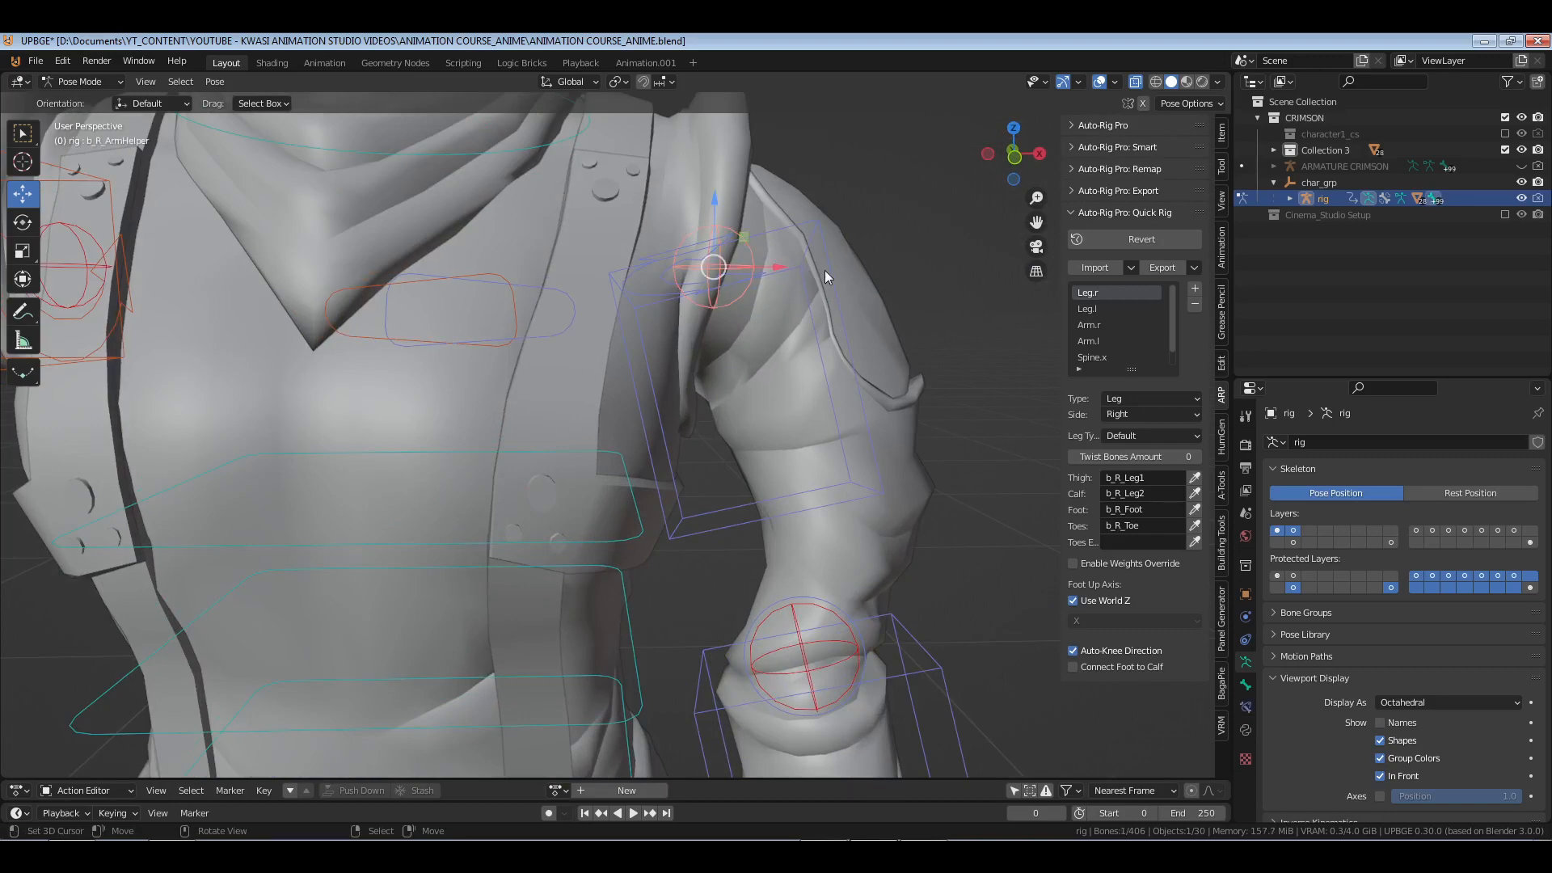
{"action": "key", "text": "r"}
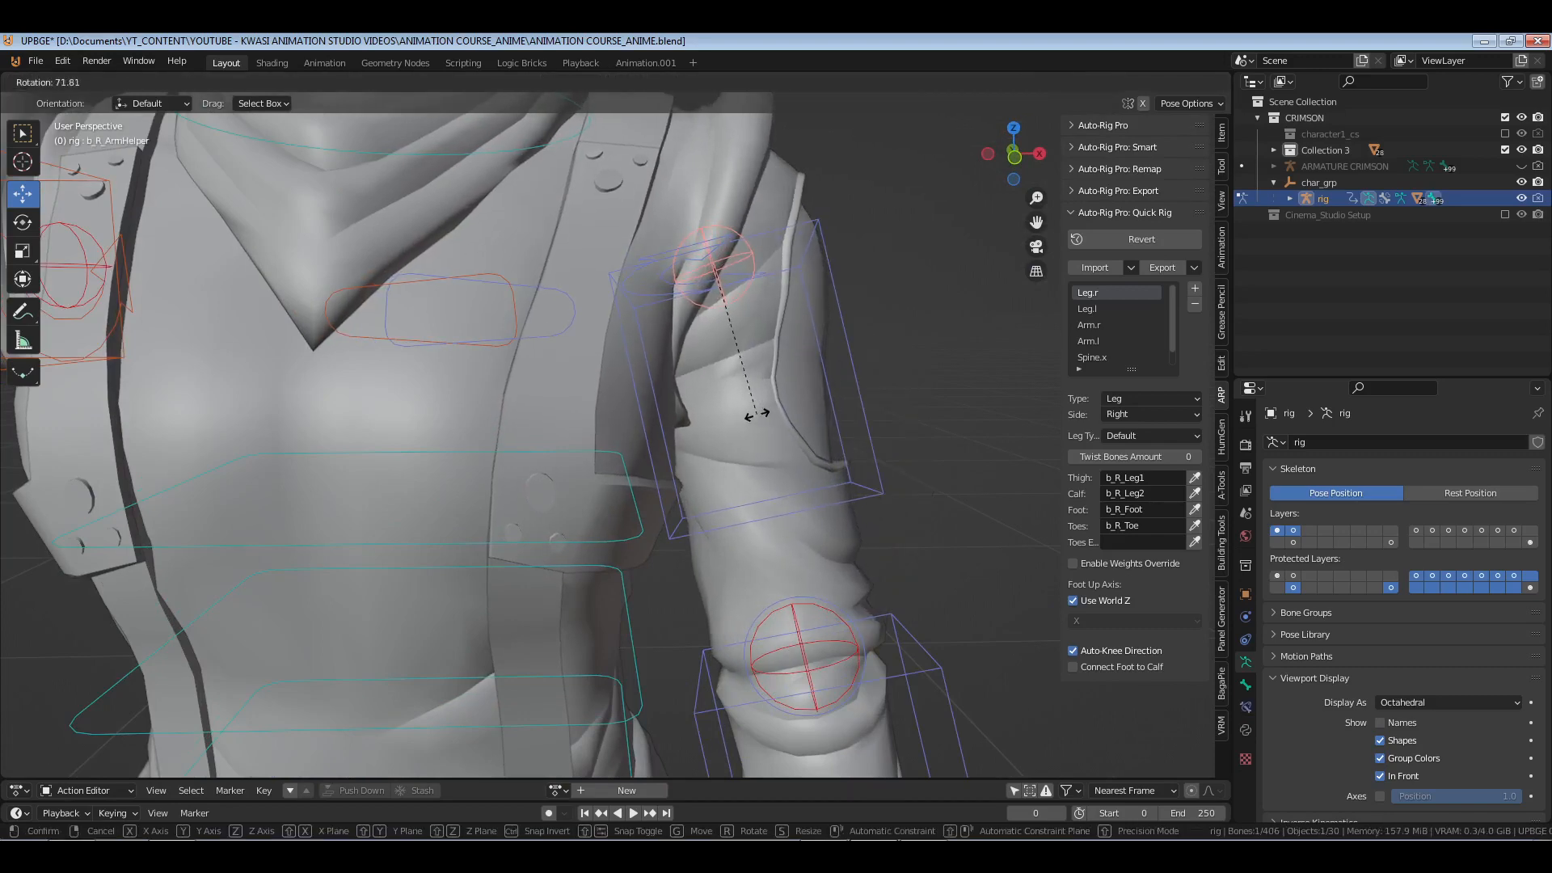
{"action": "left_click", "coordinate": [759, 411]}
{"action": "scroll", "coordinate": [763, 404], "scroll_direction": "down", "scroll_amount": 5}
{"action": "scroll", "coordinate": [749, 498], "scroll_direction": "up", "scroll_amount": 2}
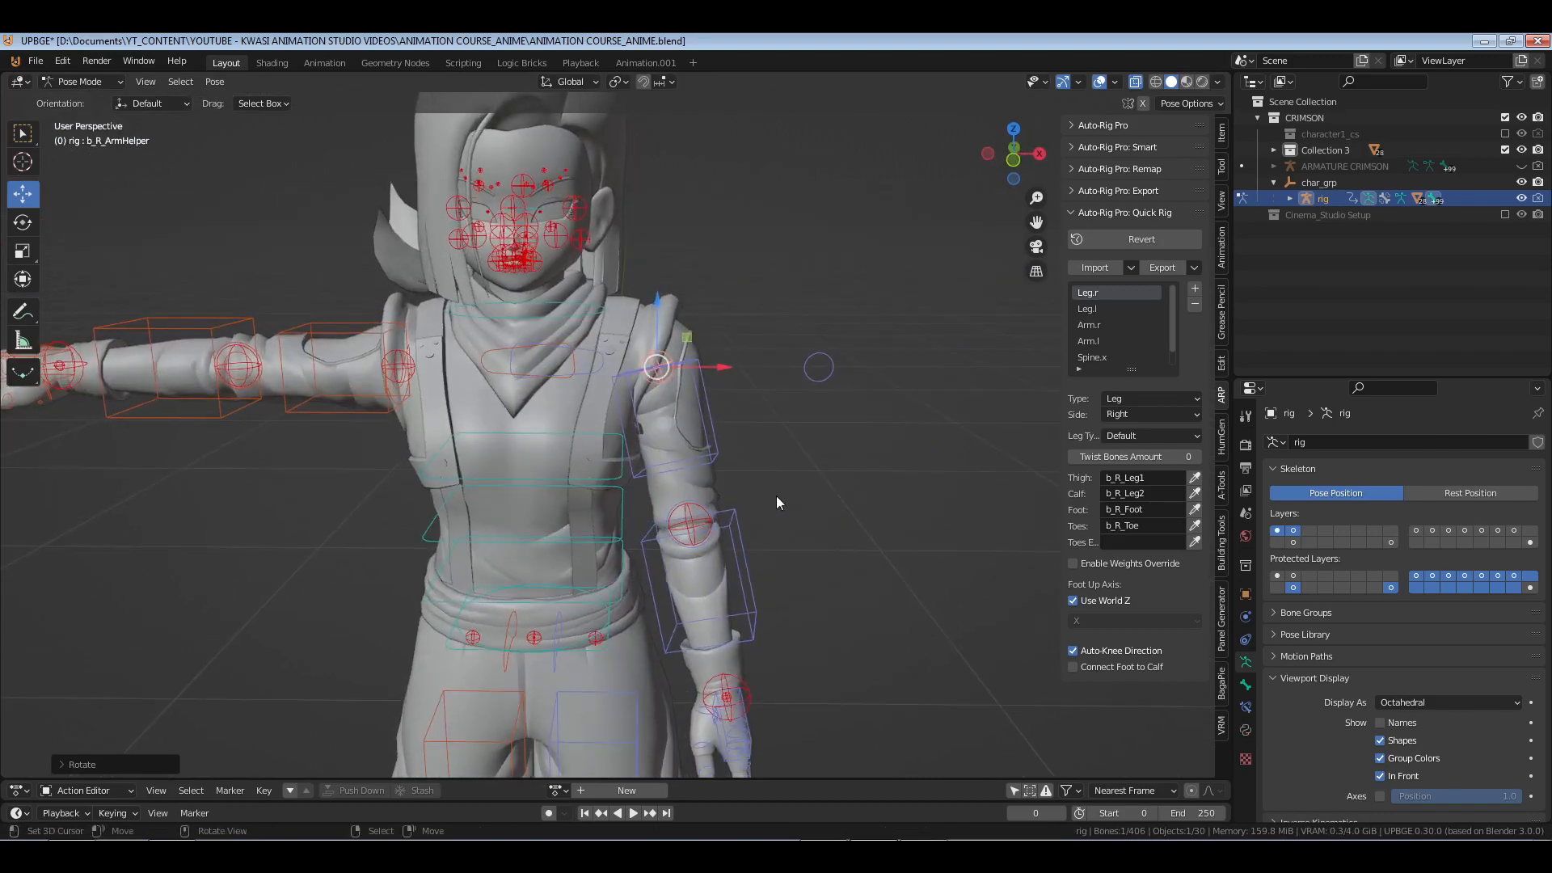
- Select all visible bones and clear their rotation
{"action": "key", "text": "a"}
{"action": "key", "text": "alt+r"}
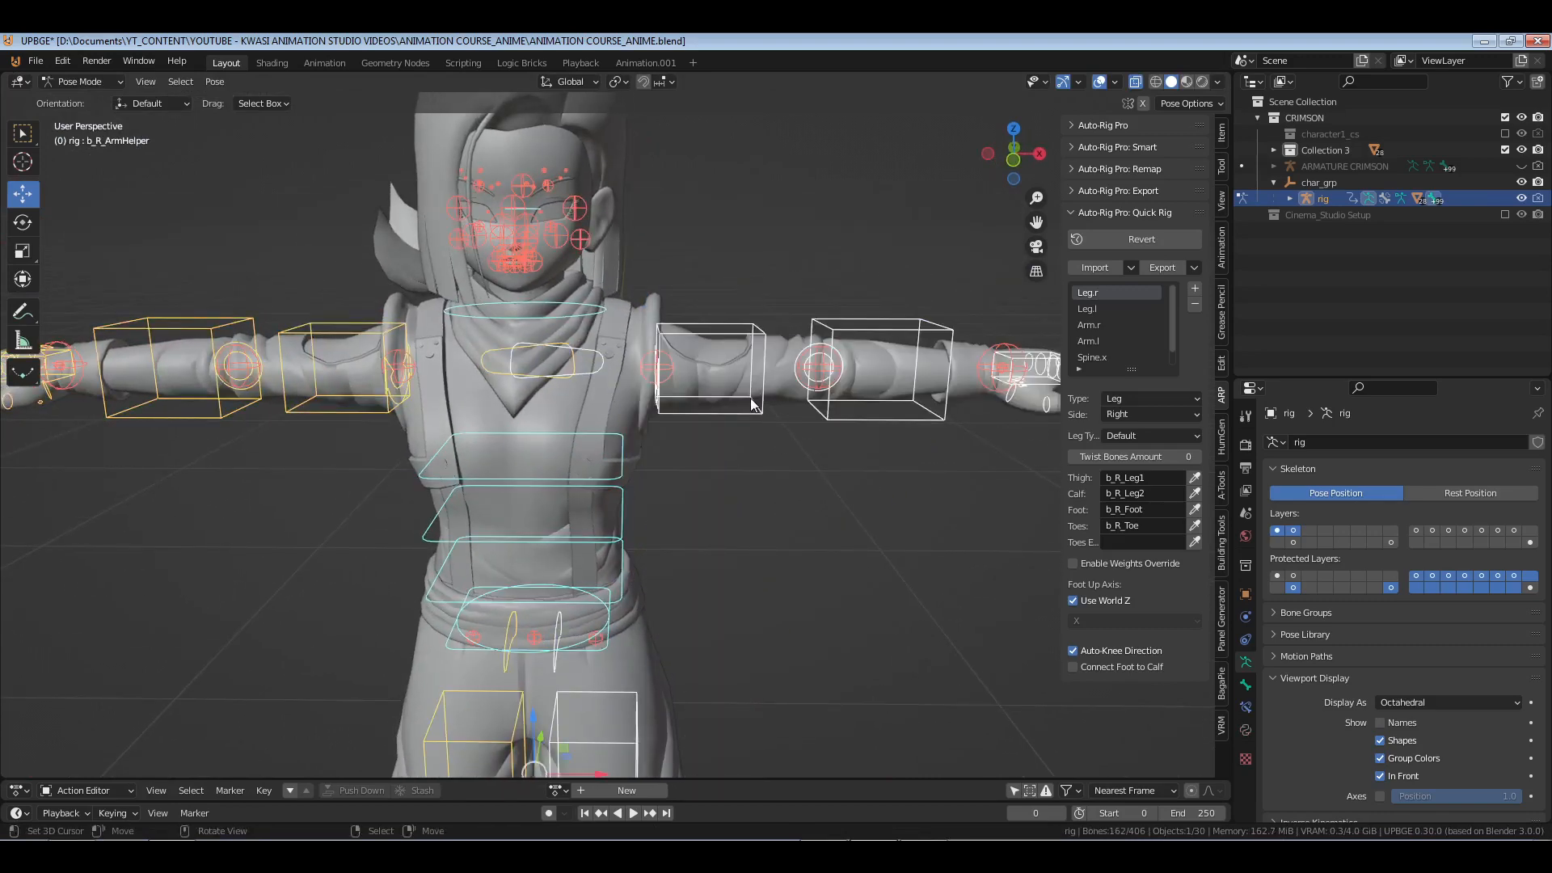
- Deselect all bones and inspect the character rig's controls from the face and arms down to the legs
{"action": "key", "text": "alt+a"}
{"action": "scroll", "coordinate": [750, 398], "scroll_direction": "down", "scroll_amount": 3}
{"action": "middle_click_drag", "start_coordinate": [720, 390], "coordinate": [601, 414]}
{"action": "scroll", "coordinate": [599, 388], "scroll_direction": "up", "scroll_amount": 7}
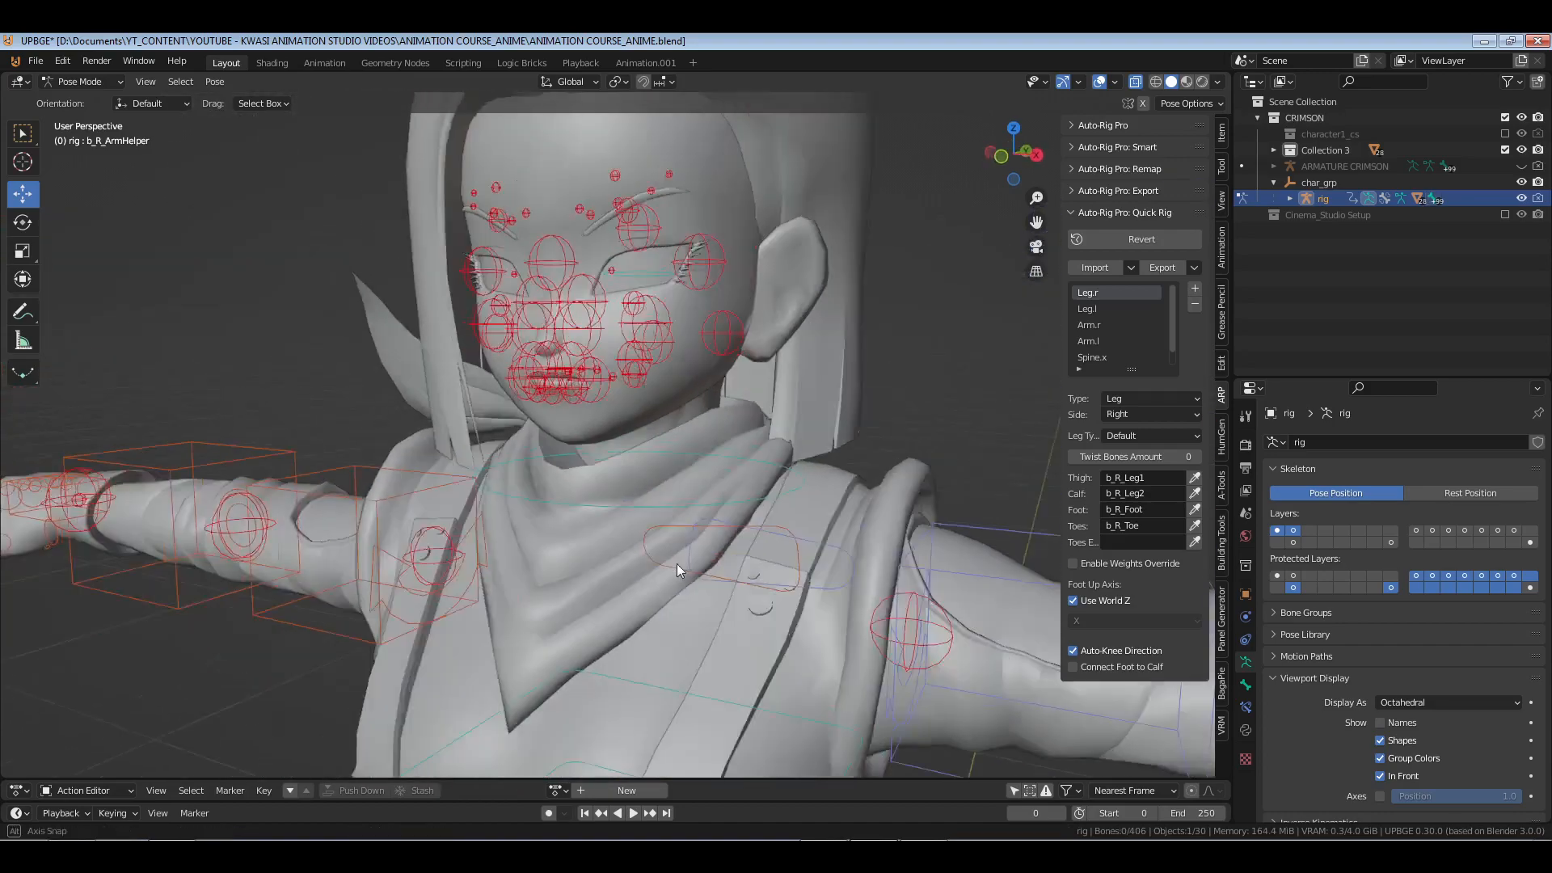
{"action": "middle_click_drag", "start_coordinate": [676, 565], "coordinate": [705, 476]}
{"action": "scroll", "coordinate": [700, 473], "scroll_direction": "down", "scroll_amount": 5}
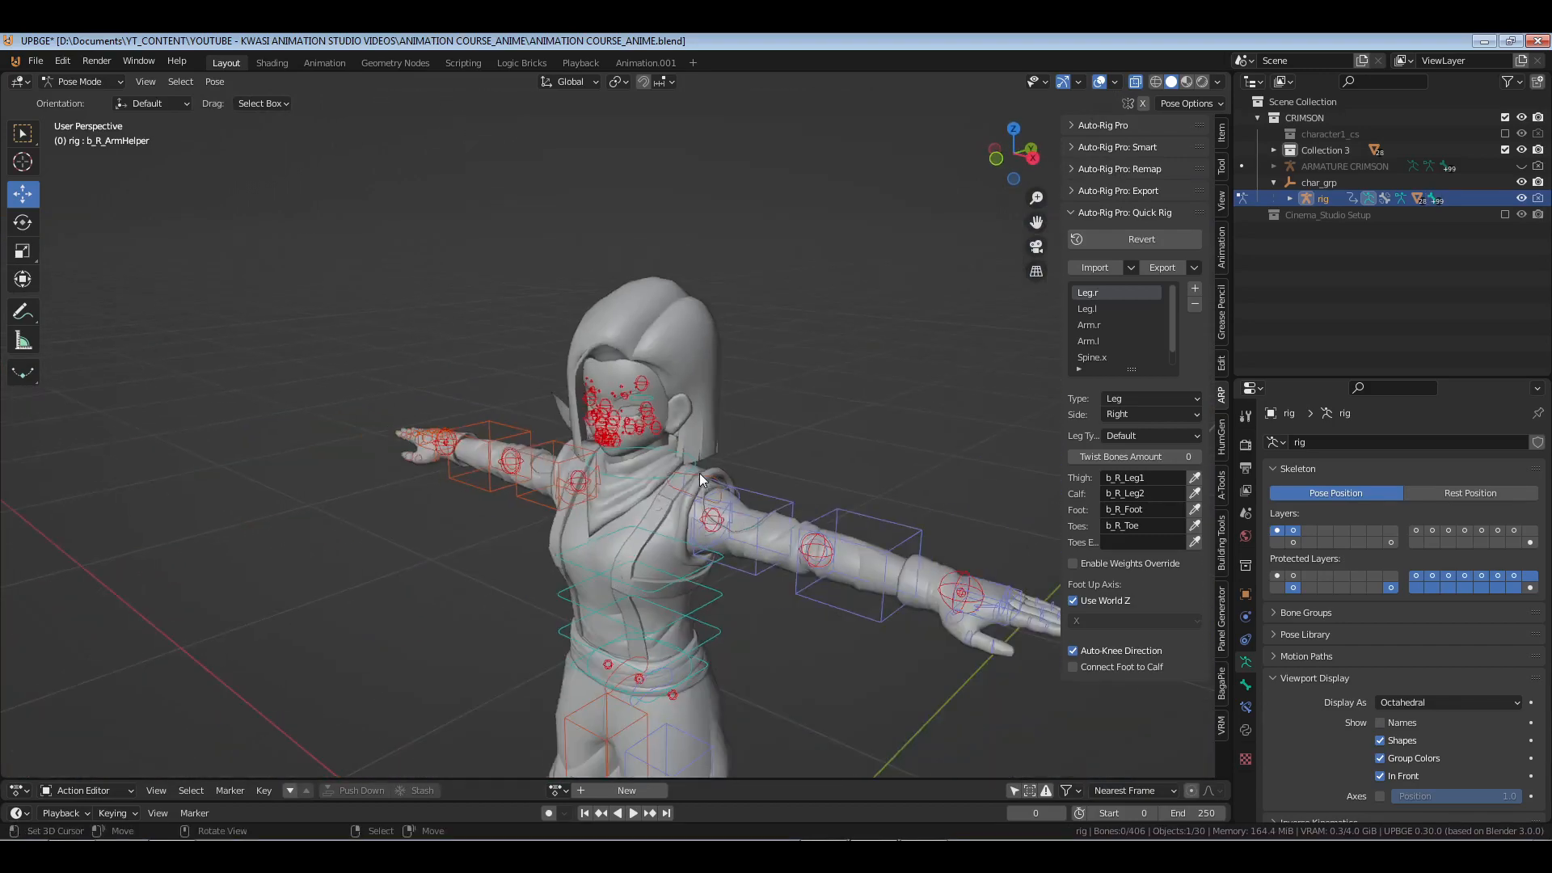
{"action": "scroll", "coordinate": [700, 473], "scroll_direction": "down", "scroll_amount": 4}
{"action": "middle_click_drag", "start_coordinate": [693, 619], "coordinate": [665, 502], "text": "shift"}
{"action": "scroll", "coordinate": [648, 433], "scroll_direction": "up", "scroll_amount": 3}
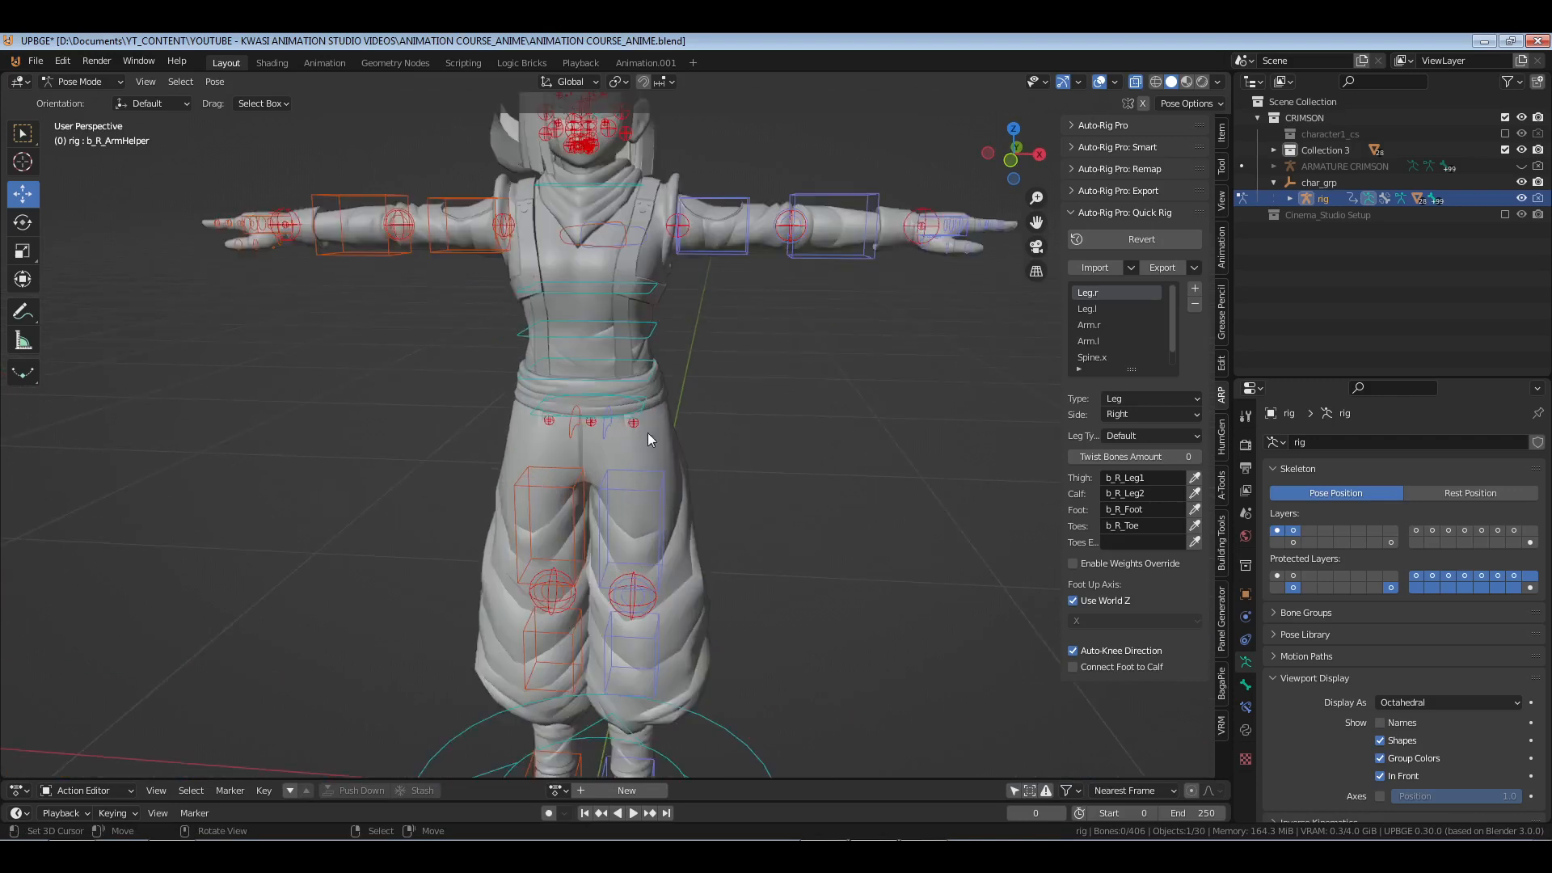
- Select the root master control at the hips and show its Rig Main Properties, collapsing the Active Tool, Pose Options and Object Scatter sections
{"action": "left_click", "coordinate": [642, 414]}
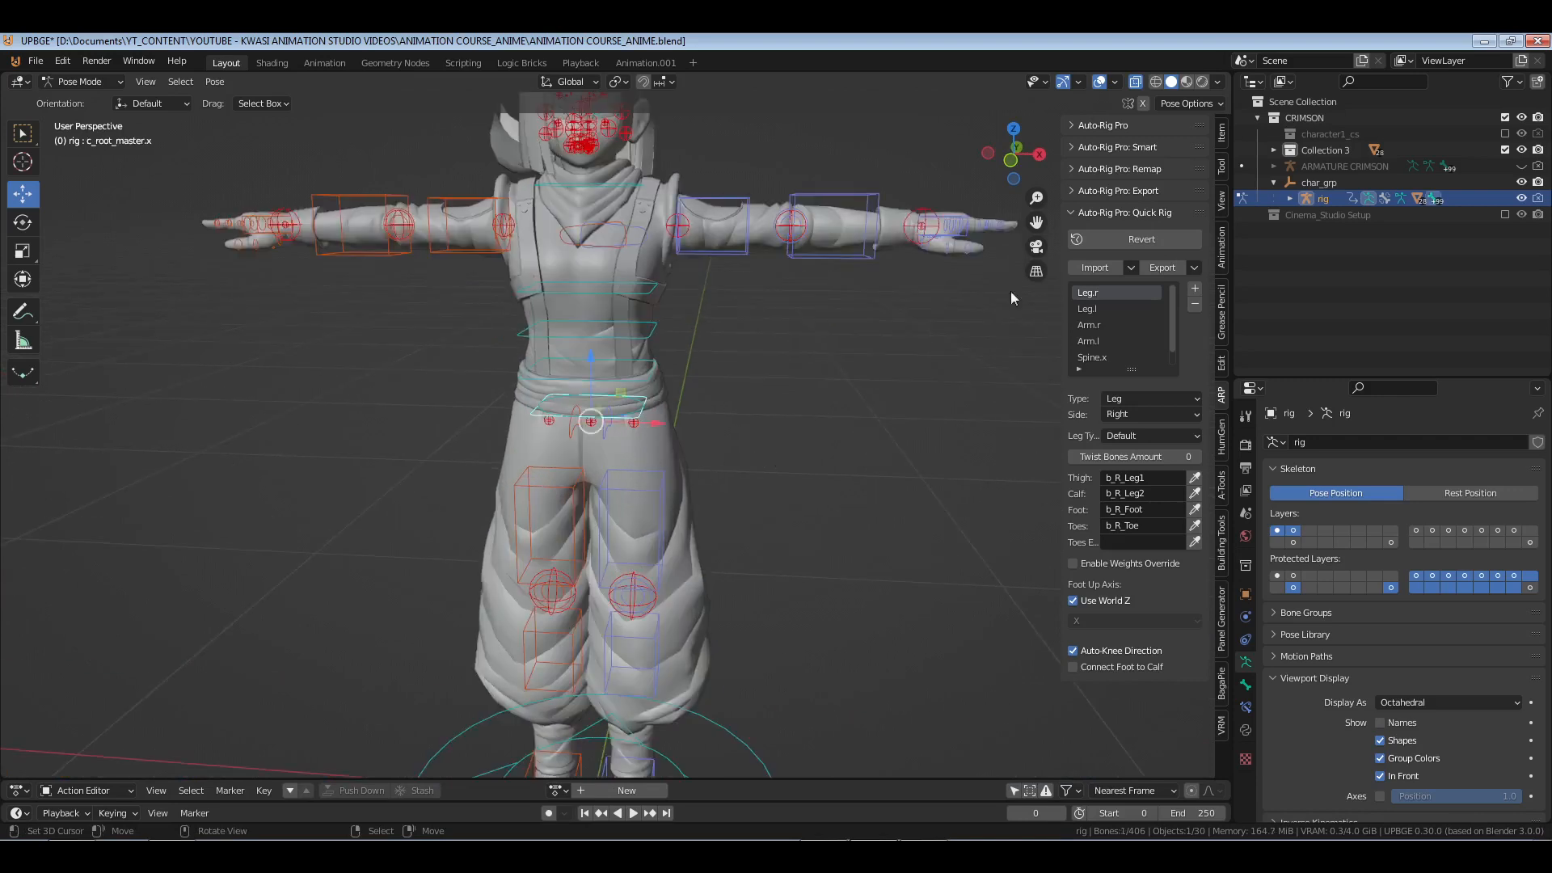
{"action": "left_click", "coordinate": [1222, 168]}
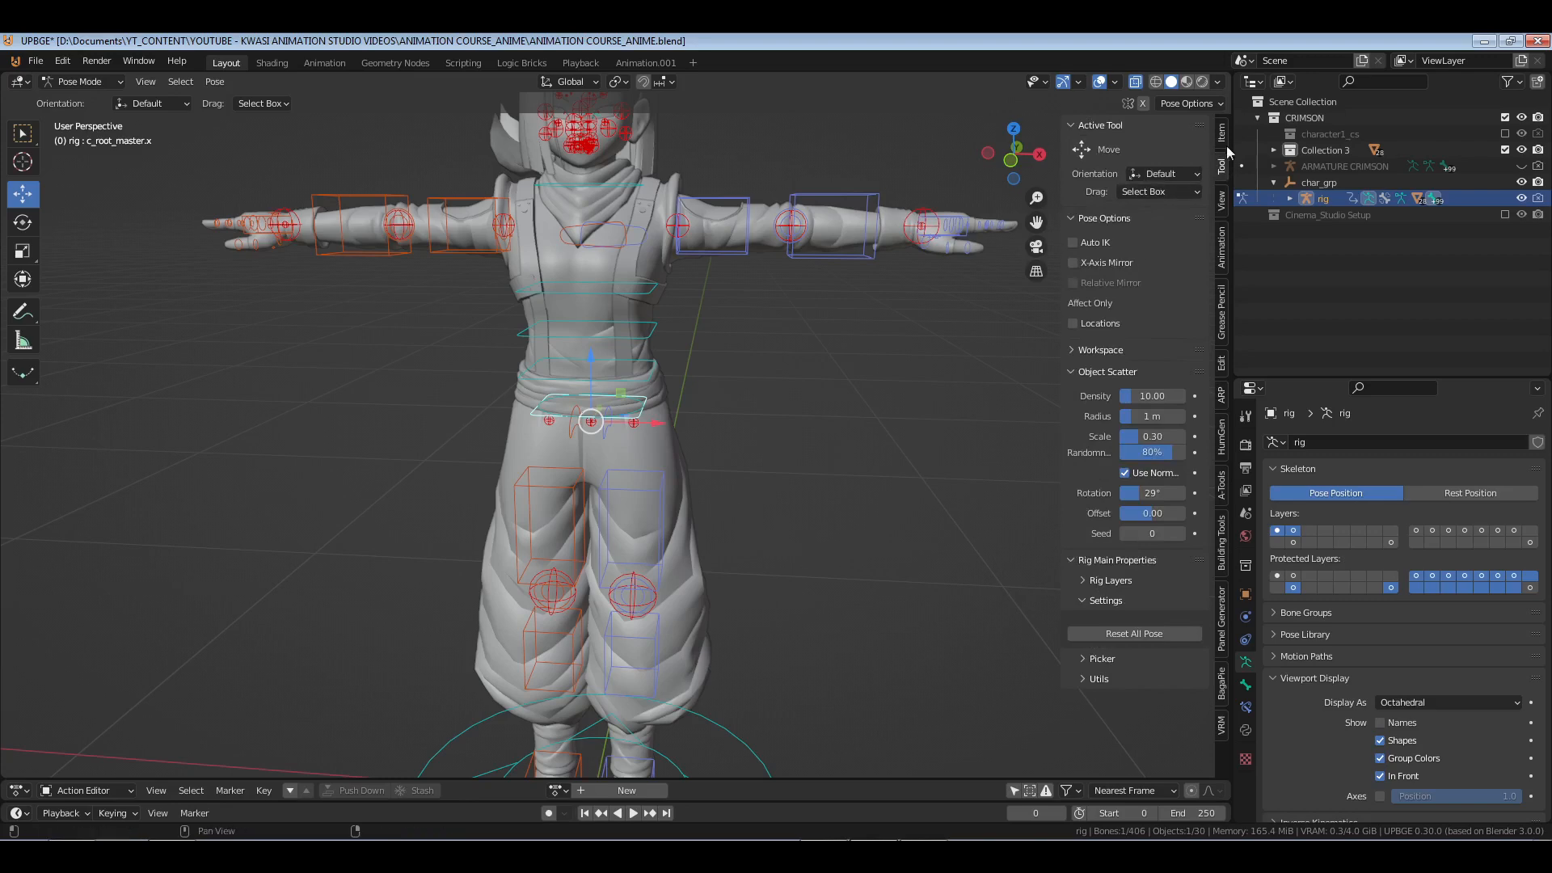
{"action": "left_click", "coordinate": [1225, 136]}
{"action": "left_click", "coordinate": [1223, 171]}
{"action": "middle_click_drag", "start_coordinate": [687, 443], "coordinate": [656, 469]}
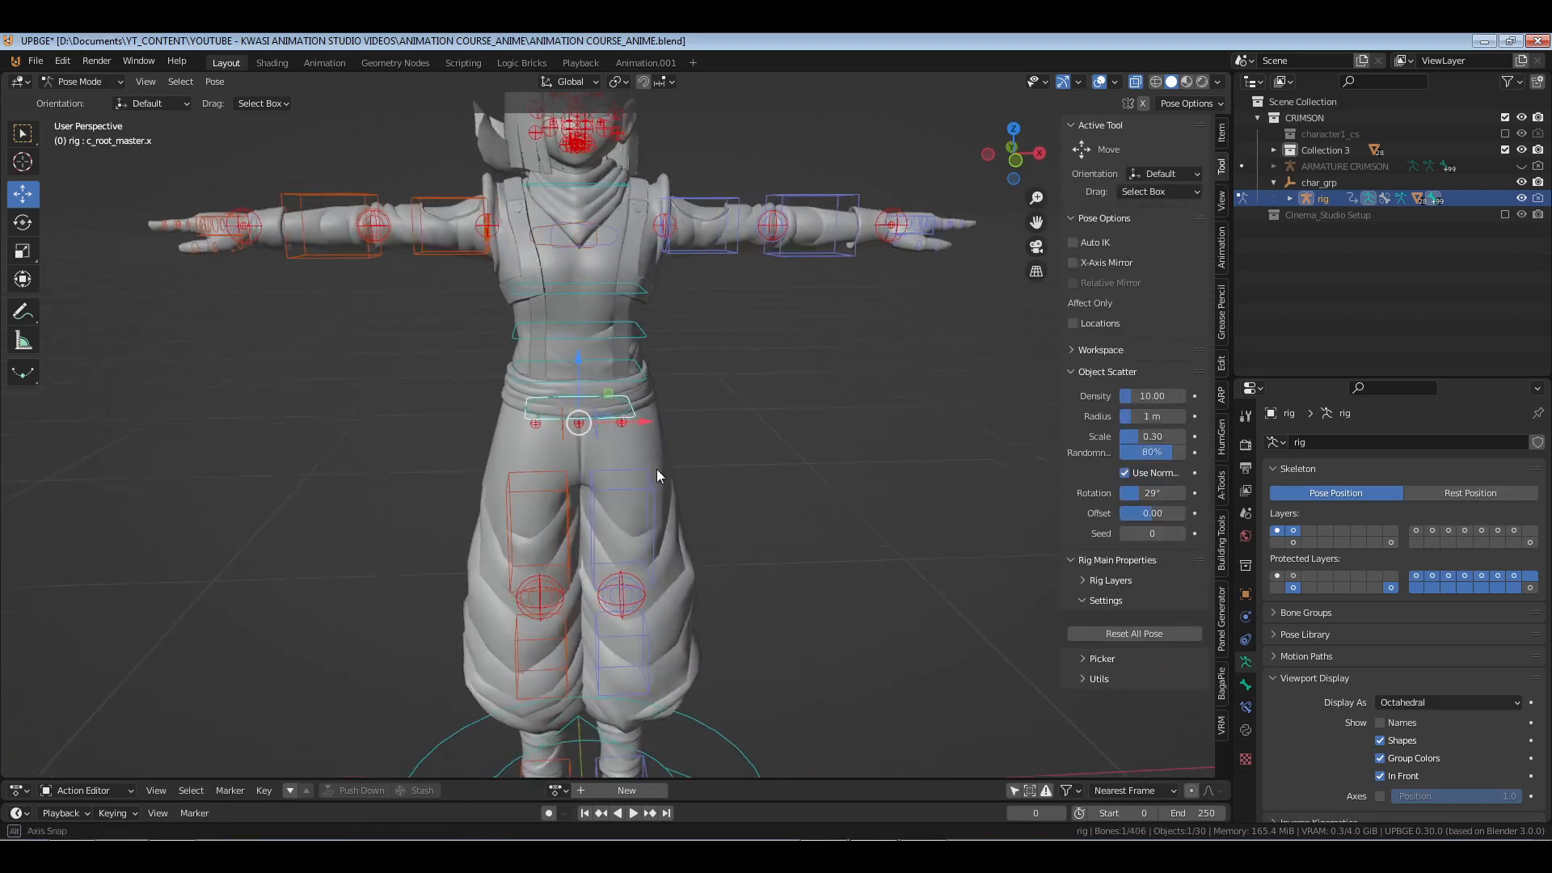
{"action": "left_click", "coordinate": [1120, 372]}
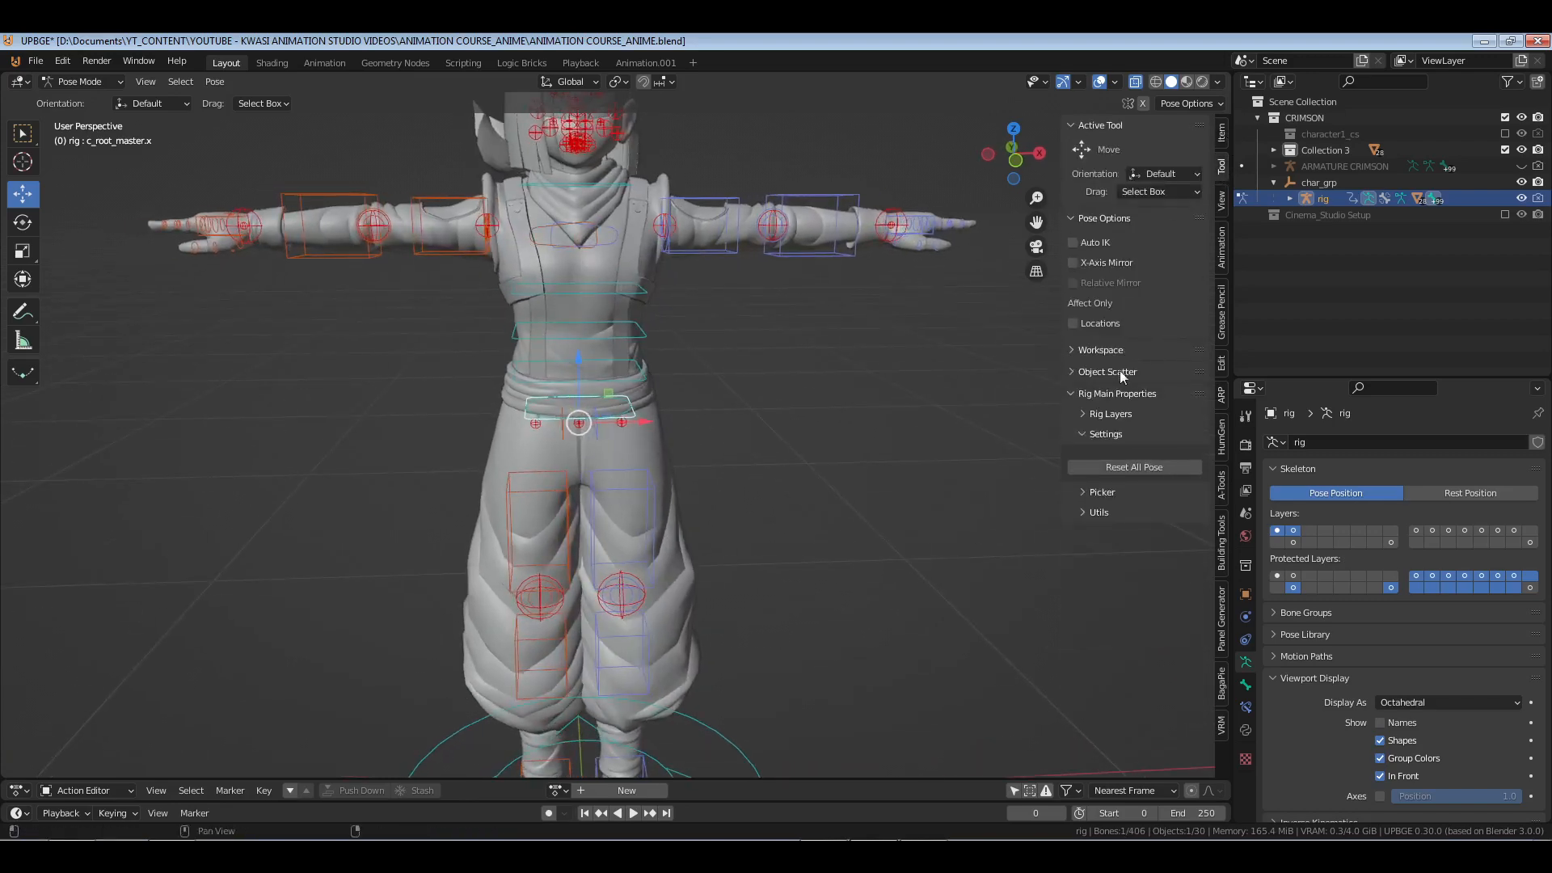
{"action": "left_click", "coordinate": [1104, 126]}
{"action": "left_click", "coordinate": [1103, 147]}
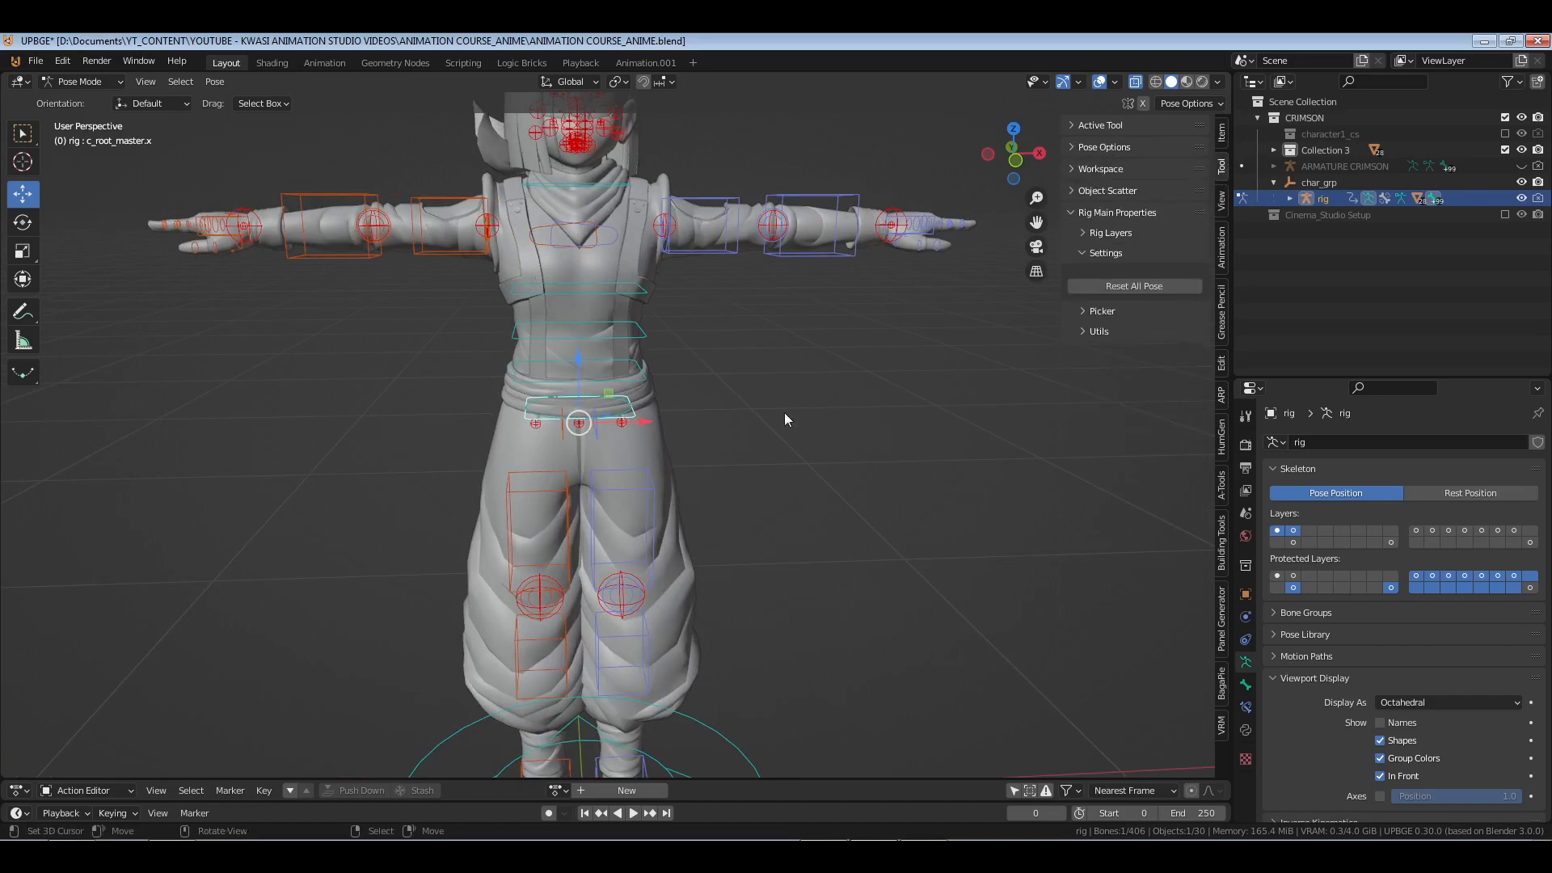
- Test how the body follows by moving the root master control at the hips, and cancel the move
{"action": "scroll", "coordinate": [767, 418], "scroll_direction": "up", "scroll_amount": 5}
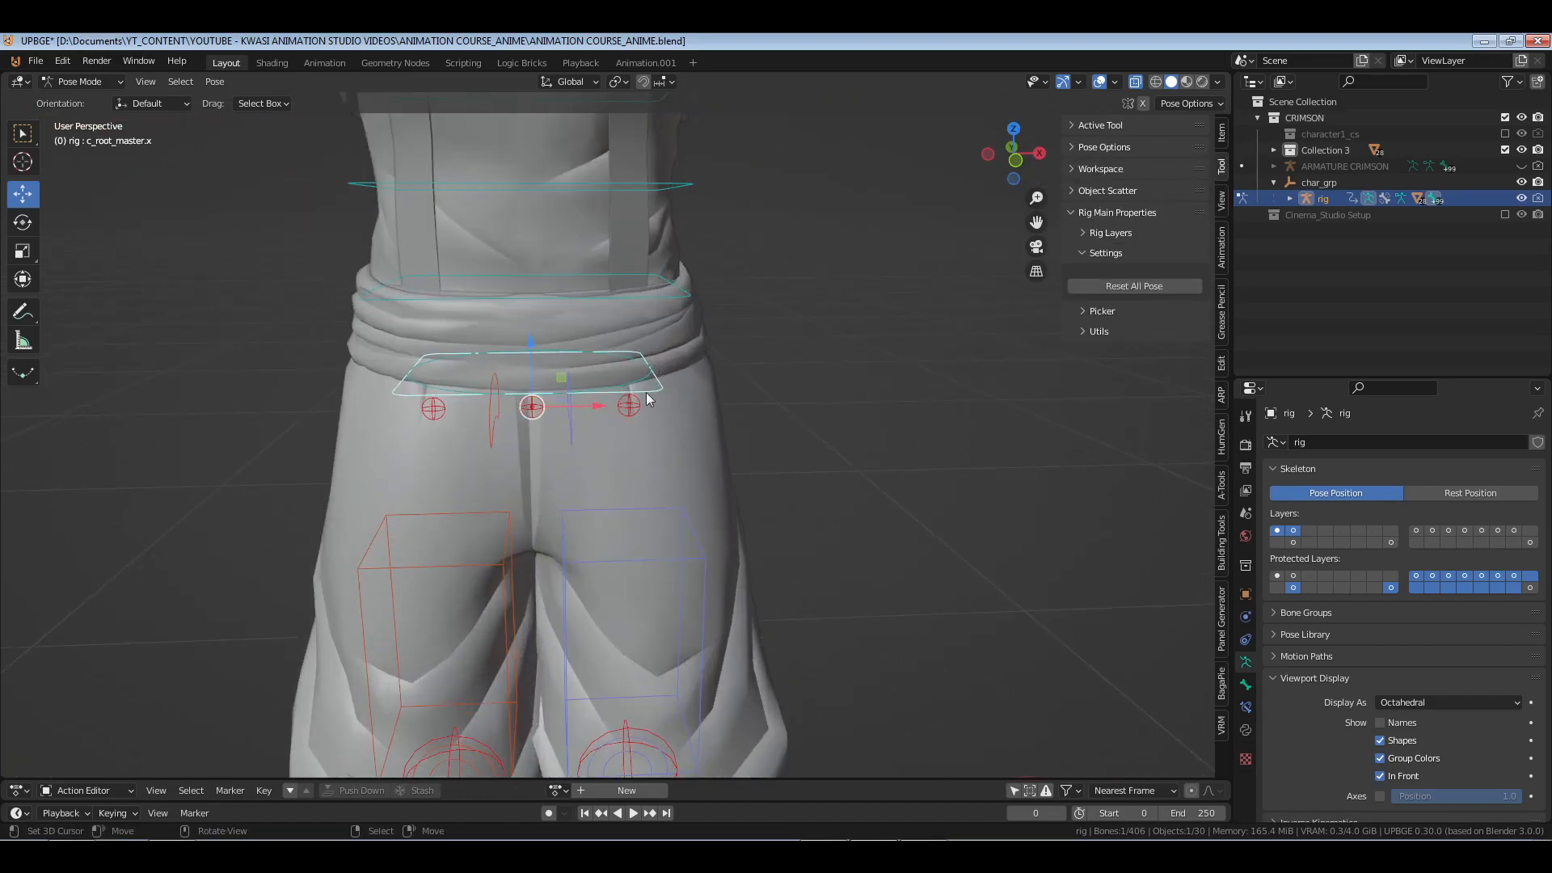
{"action": "scroll", "coordinate": [678, 393], "scroll_direction": "down", "scroll_amount": 6}
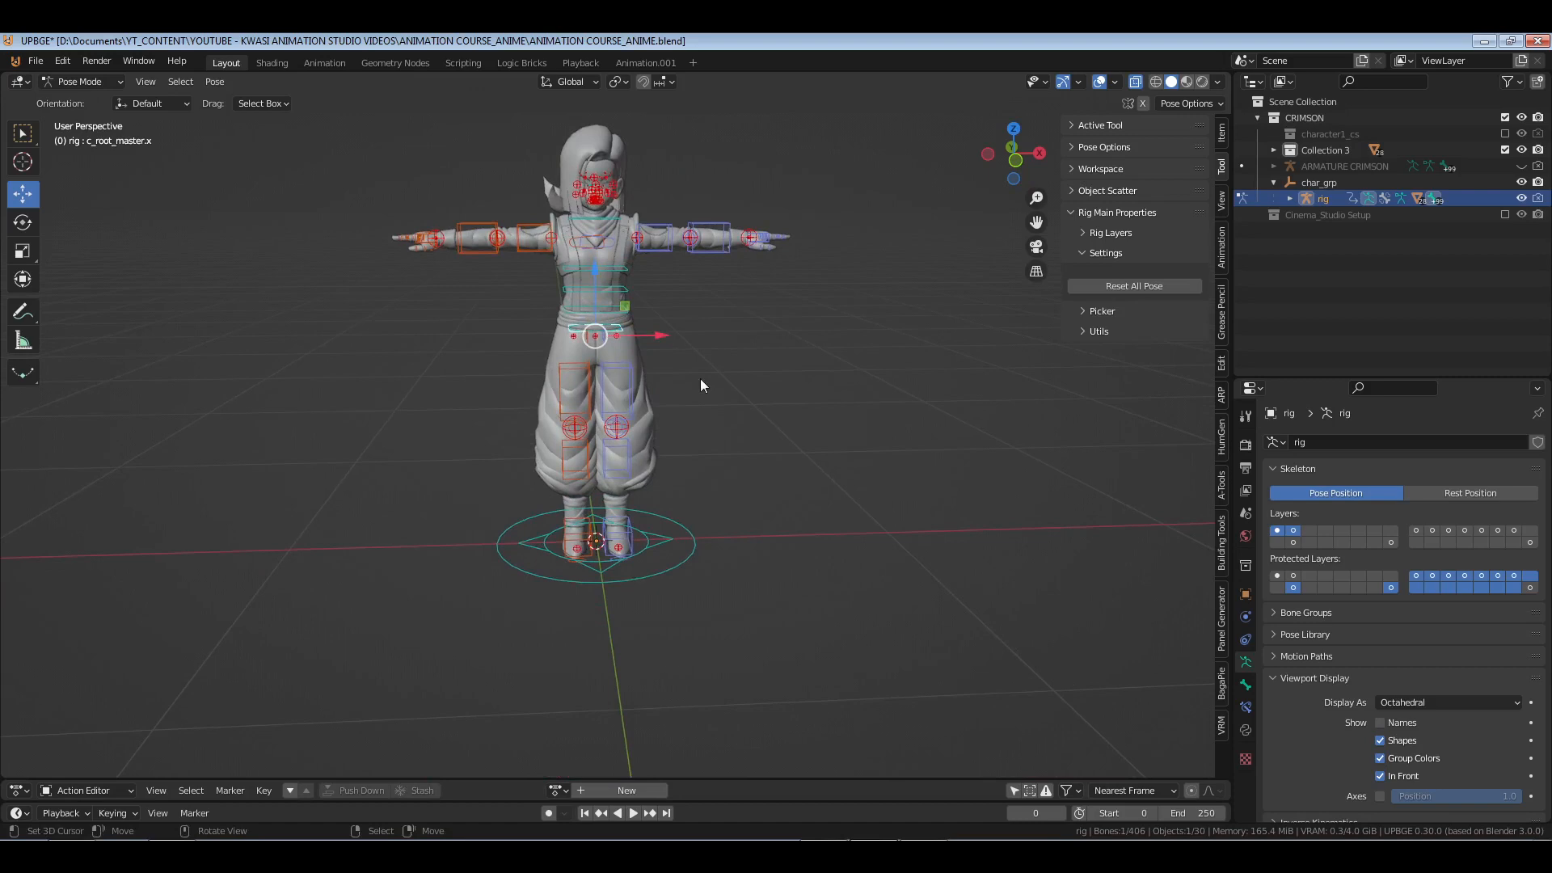
{"action": "key", "text": "g"}
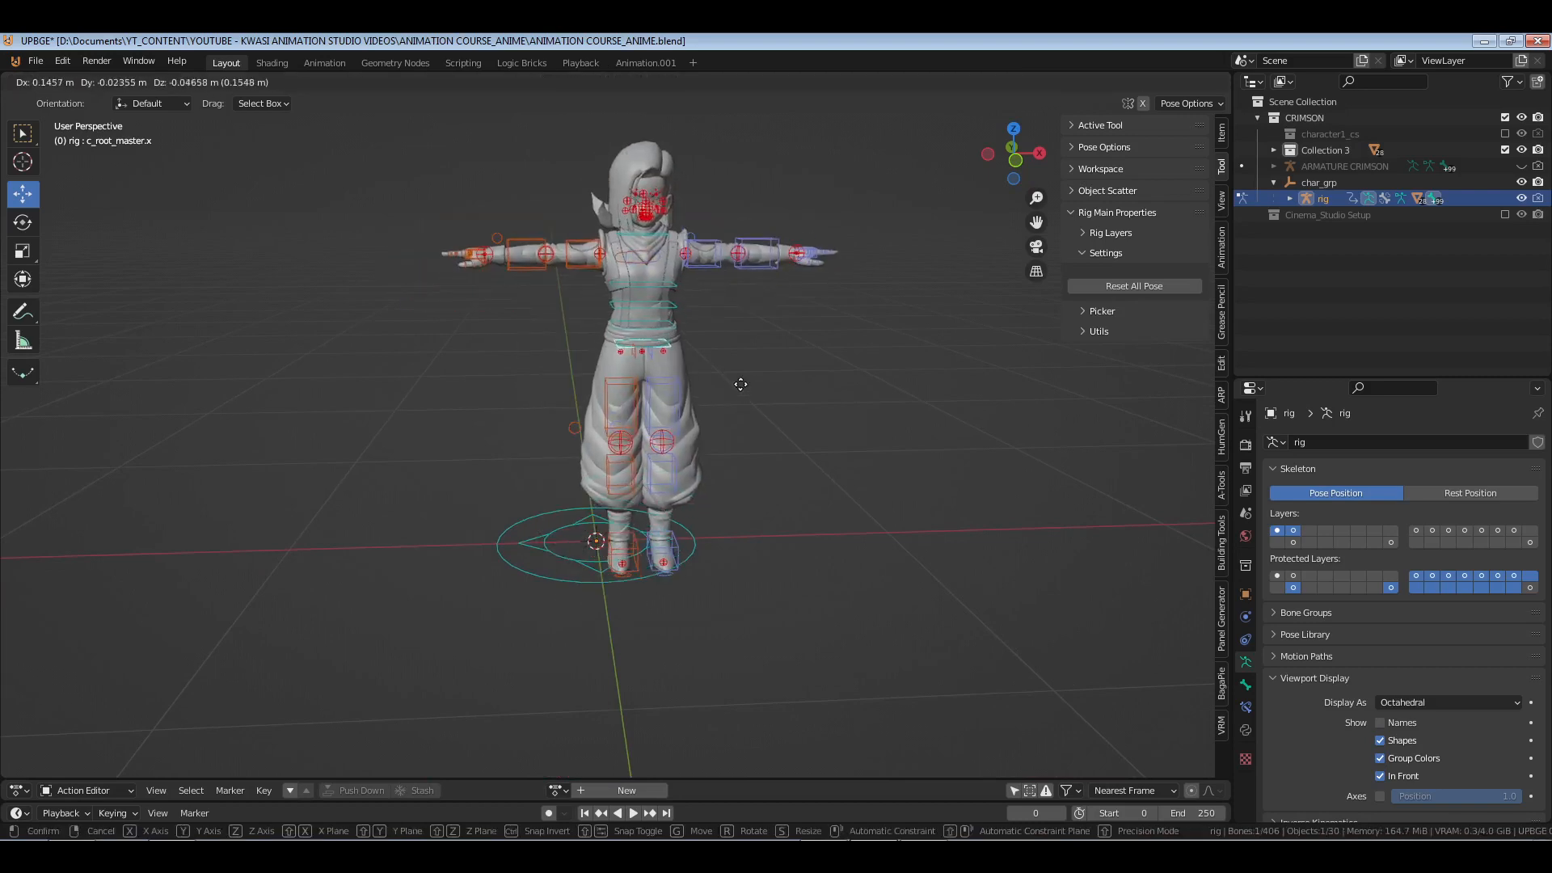
{"action": "right_click", "coordinate": [740, 384]}
{"action": "left_click", "coordinate": [1118, 233]}
{"action": "left_click", "coordinate": [1118, 233]}
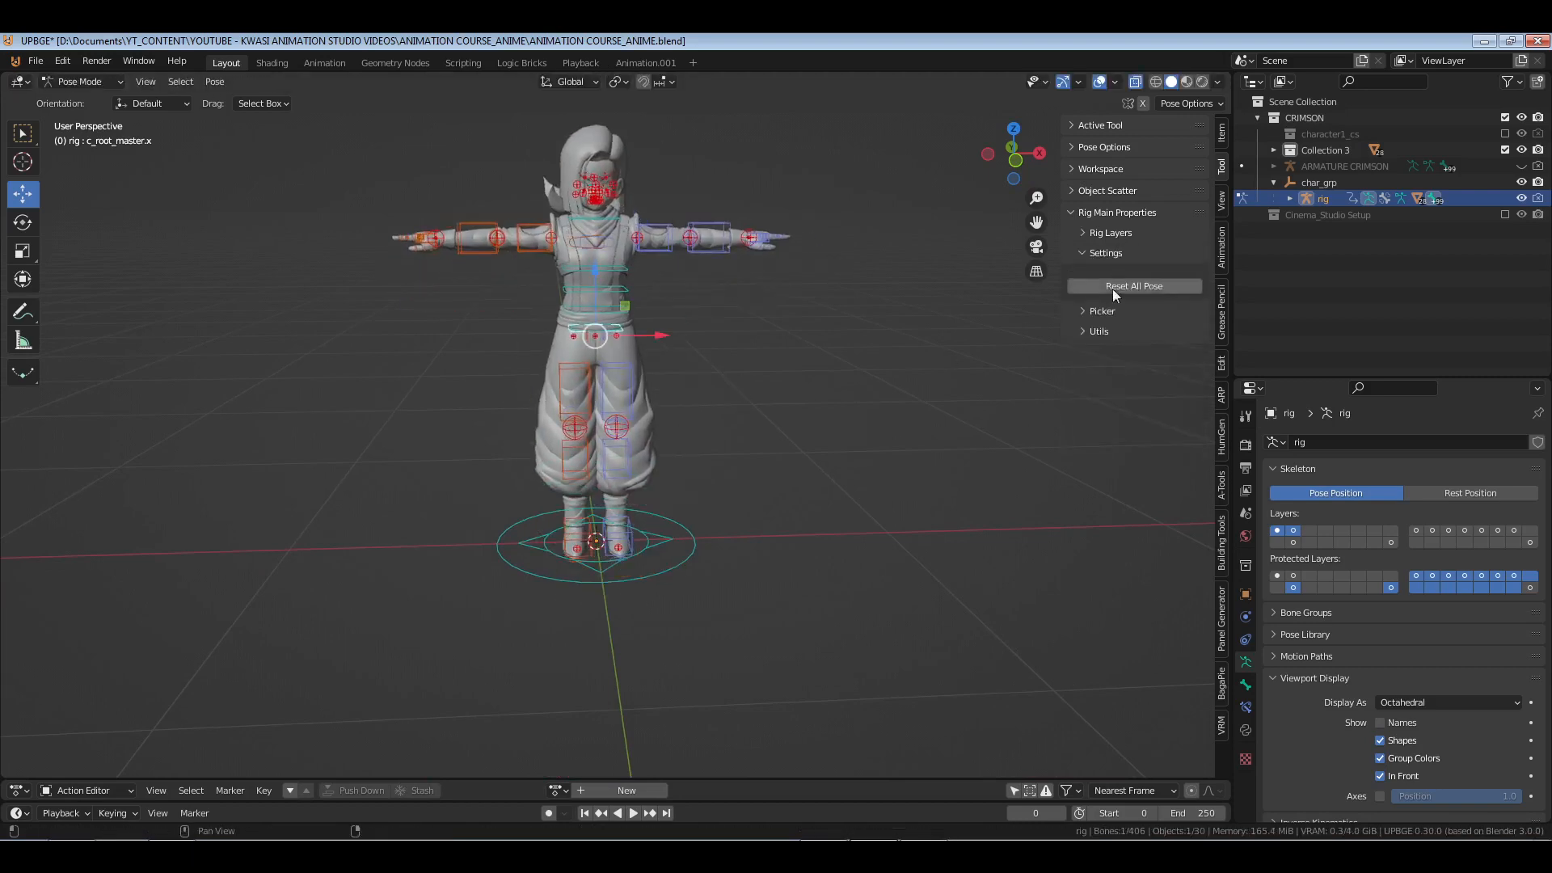
{"action": "left_click", "coordinate": [1222, 394]}
{"action": "left_click", "coordinate": [1132, 211]}
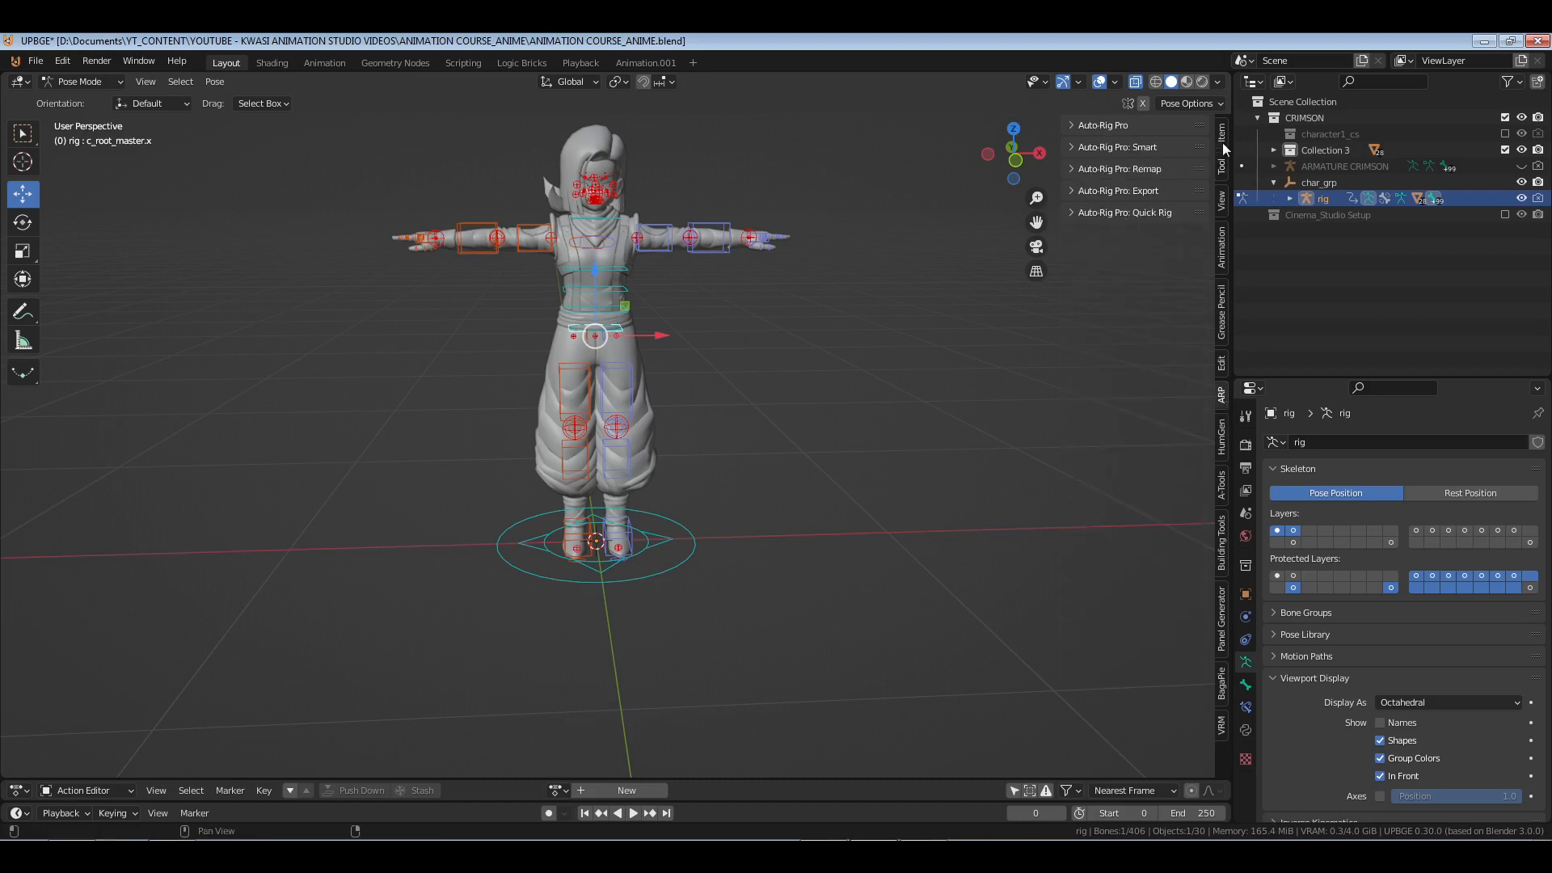
{"action": "left_click", "coordinate": [1222, 165]}
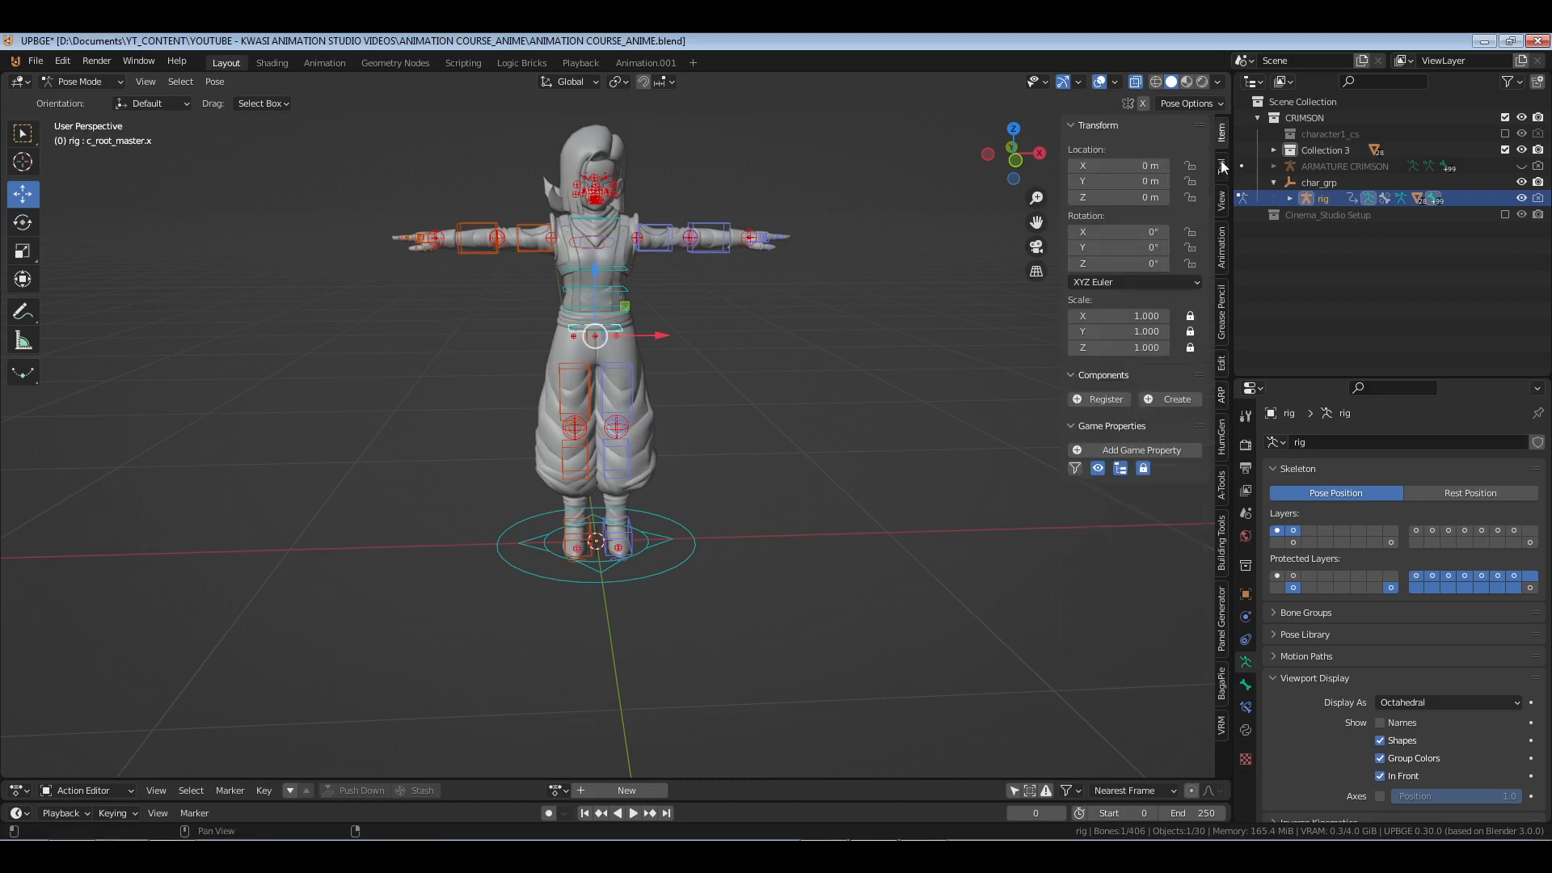
{"action": "left_click", "coordinate": [1222, 167]}
- Select the character's c_arm_fk.r upper arm control, expand its IK-FK snapping options, and set IK-FK Switch to 1
{"action": "scroll", "coordinate": [710, 283], "scroll_direction": "up", "scroll_amount": 2}
{"action": "middle_click_drag", "start_coordinate": [718, 303], "coordinate": [668, 322]}
{"action": "scroll", "coordinate": [671, 322], "scroll_direction": "up", "scroll_amount": 2}
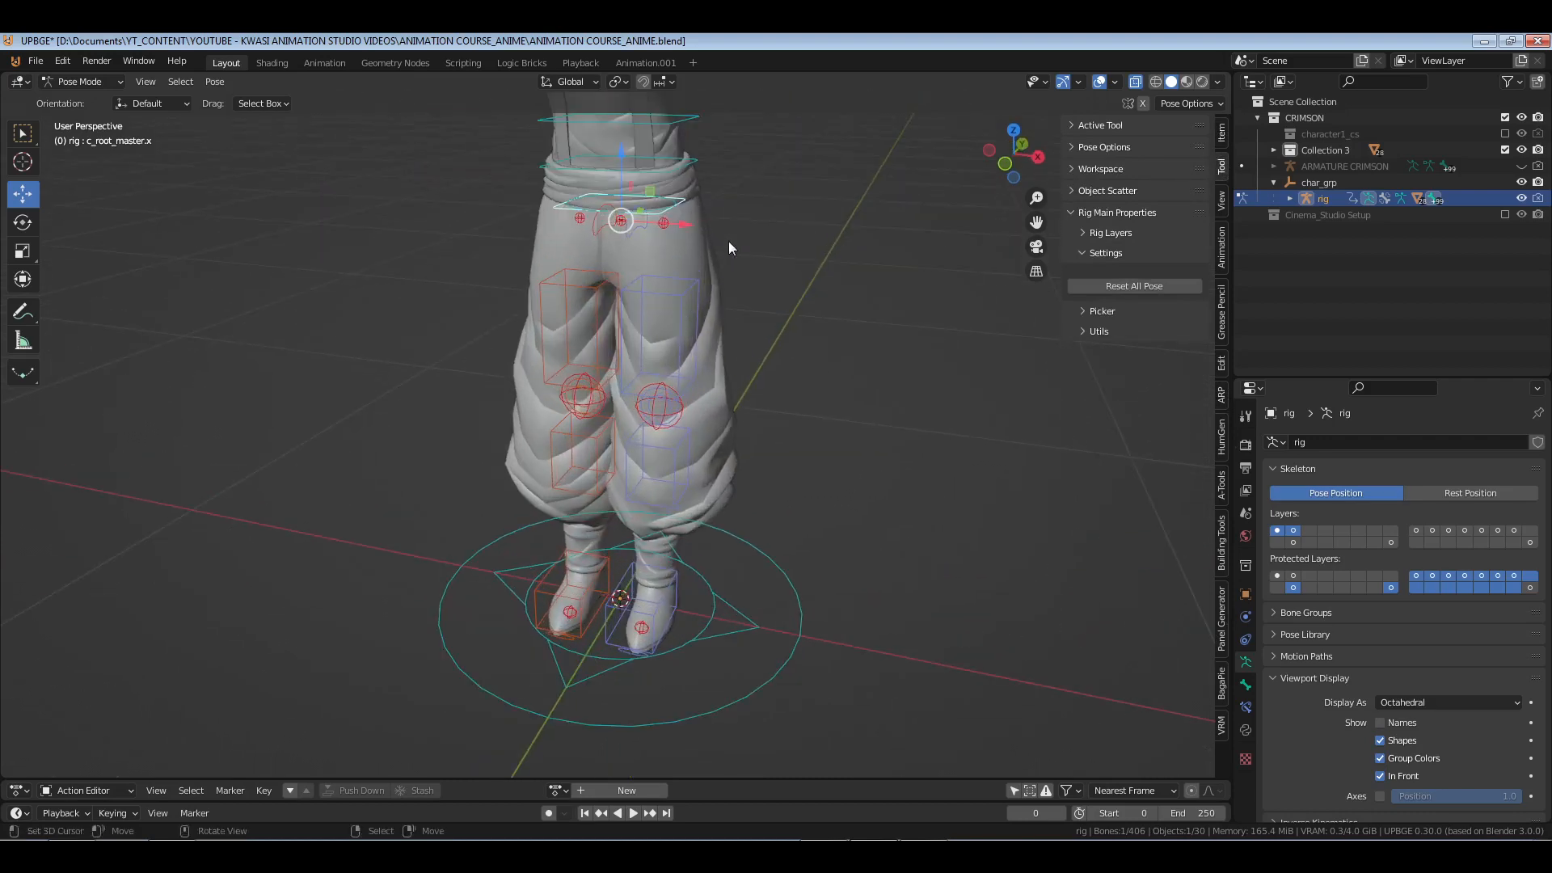
{"action": "middle_click_drag", "start_coordinate": [730, 243], "coordinate": [715, 308], "text": "shift"}
{"action": "left_click", "coordinate": [710, 225]}
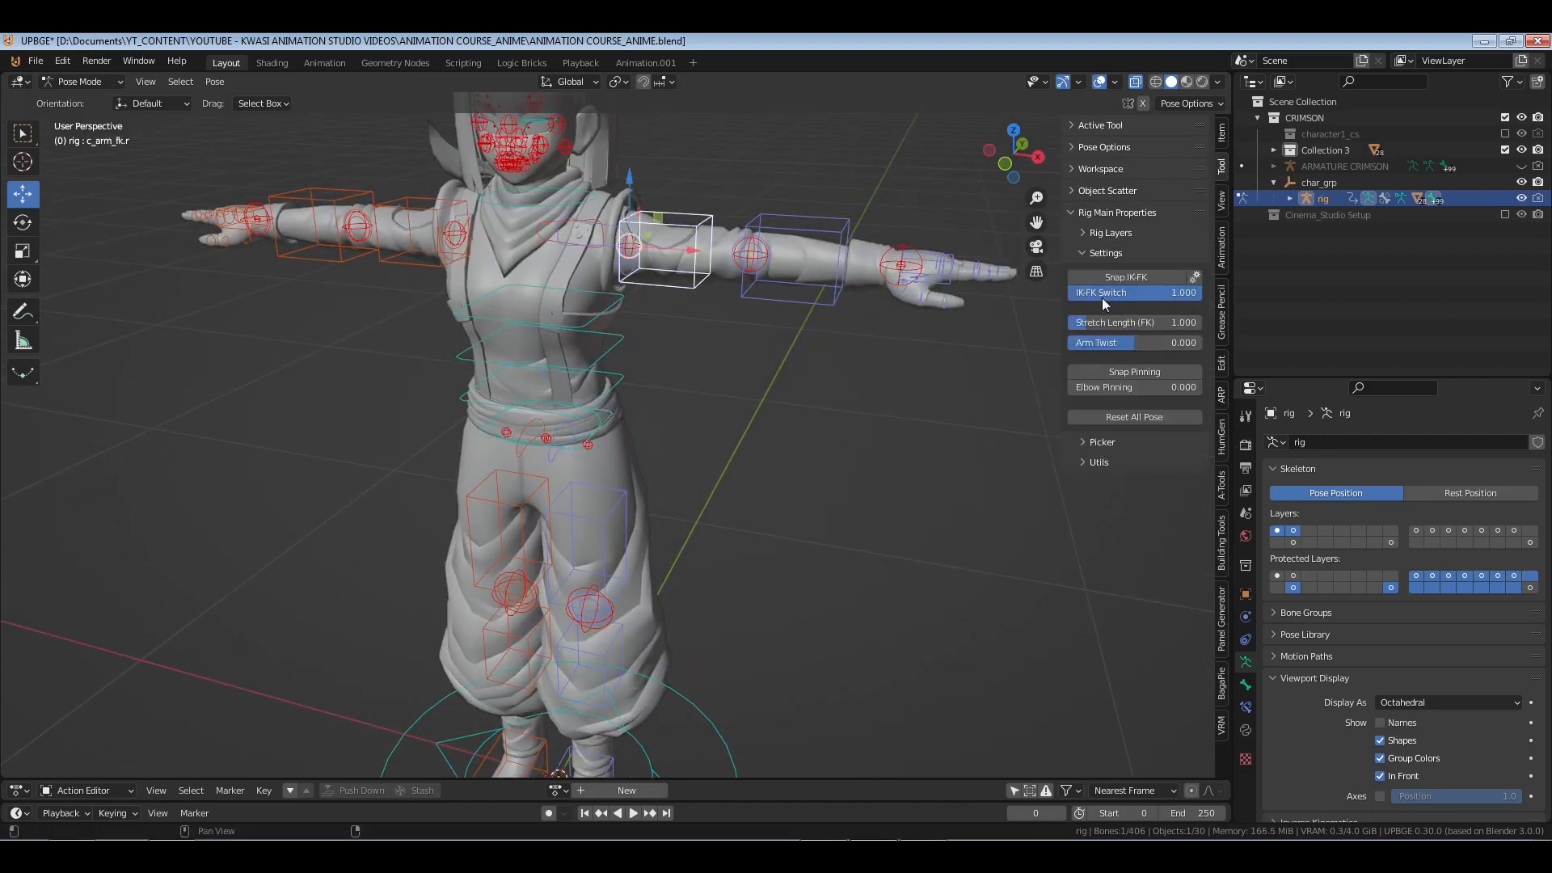
{"action": "left_click", "coordinate": [1195, 276]}
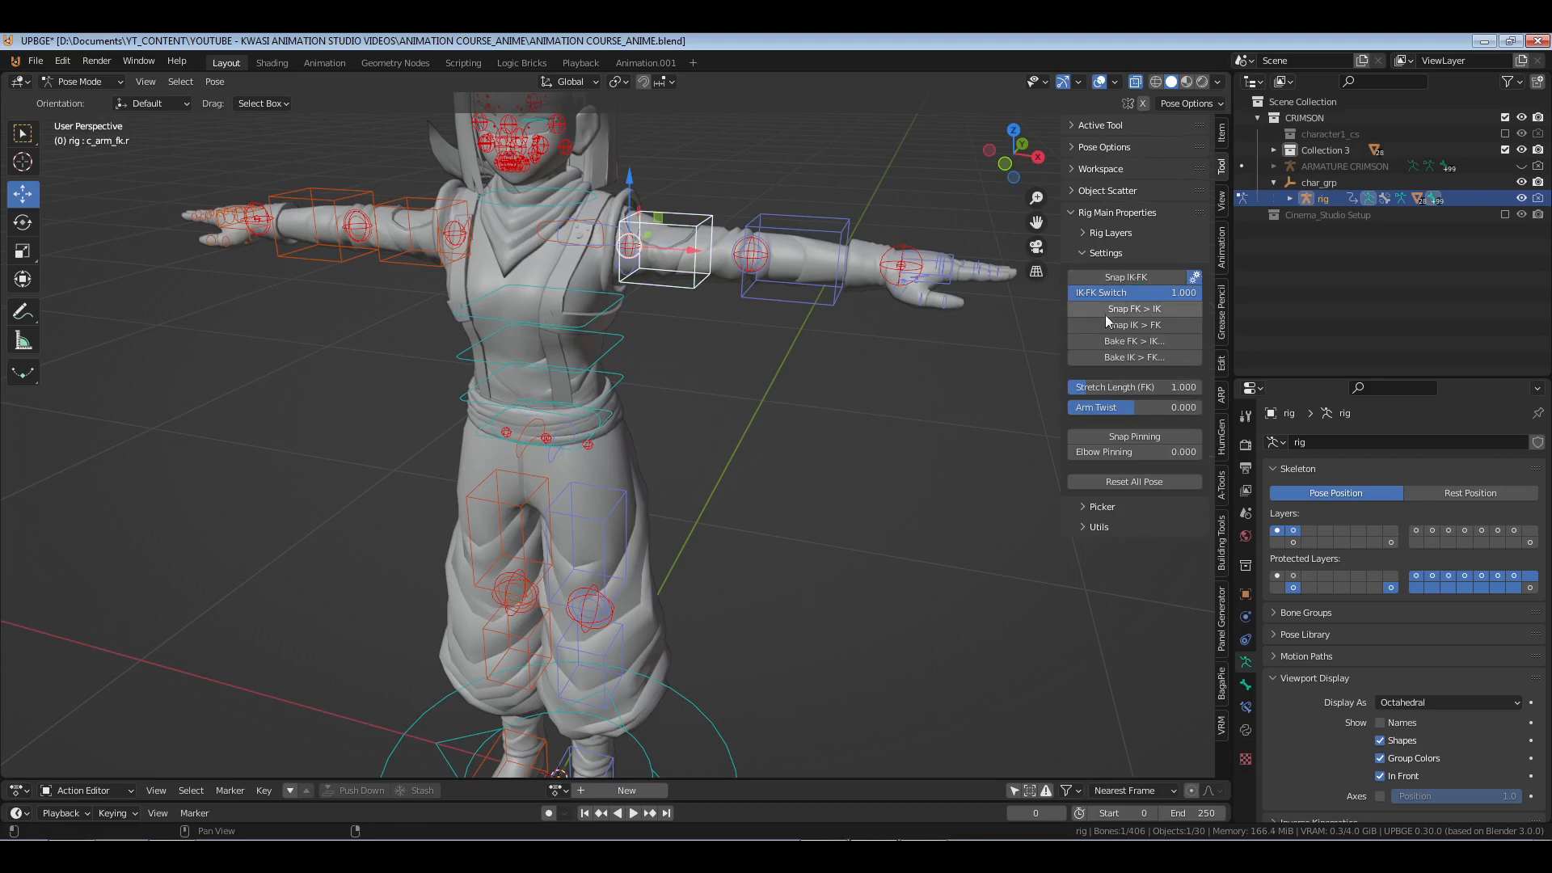
{"action": "left_click", "coordinate": [1148, 311]}
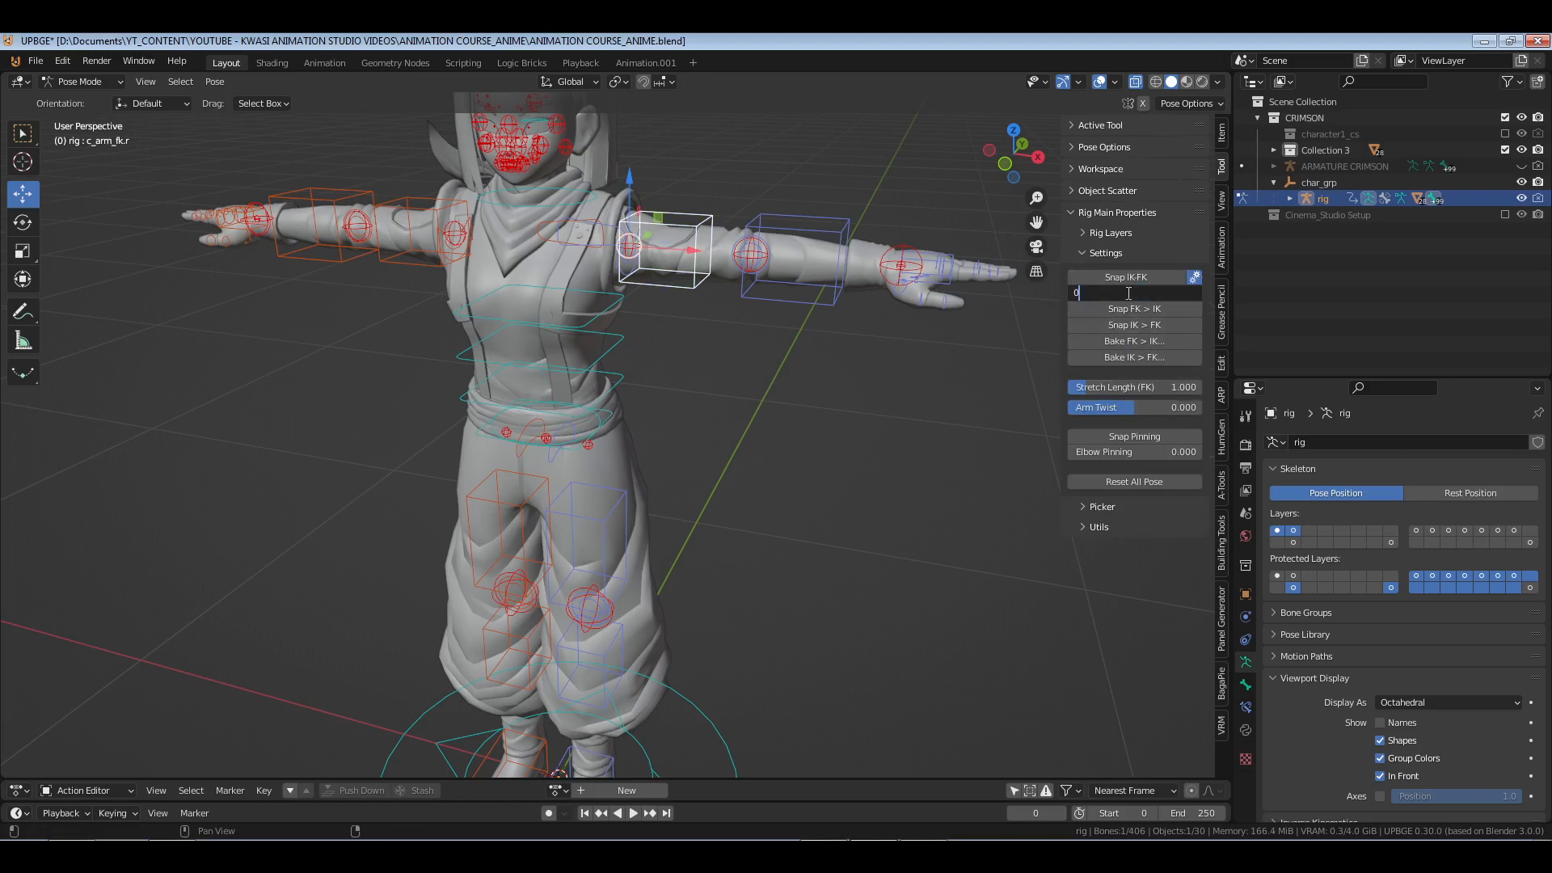
{"action": "left_click", "coordinate": [1127, 292]}
{"action": "type", "text": "1"}
{"action": "key", "text": "Return"}
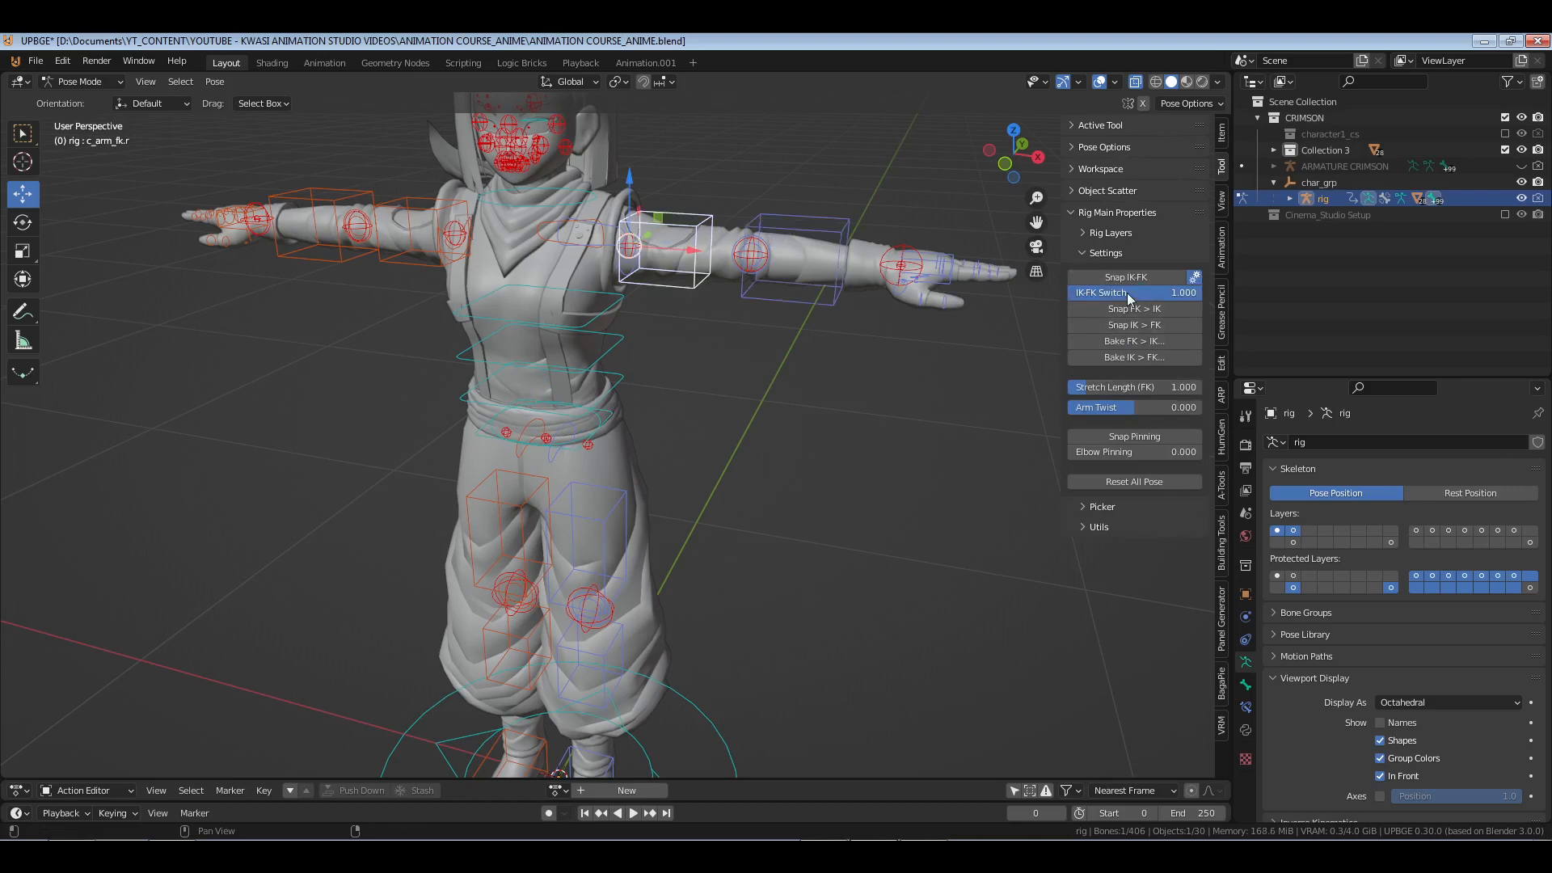
- Set the IK-FK Switch to 0 for both thigh controls, c_thigh_fk.r and c_thigh_fk.l
{"action": "left_click", "coordinate": [604, 531]}
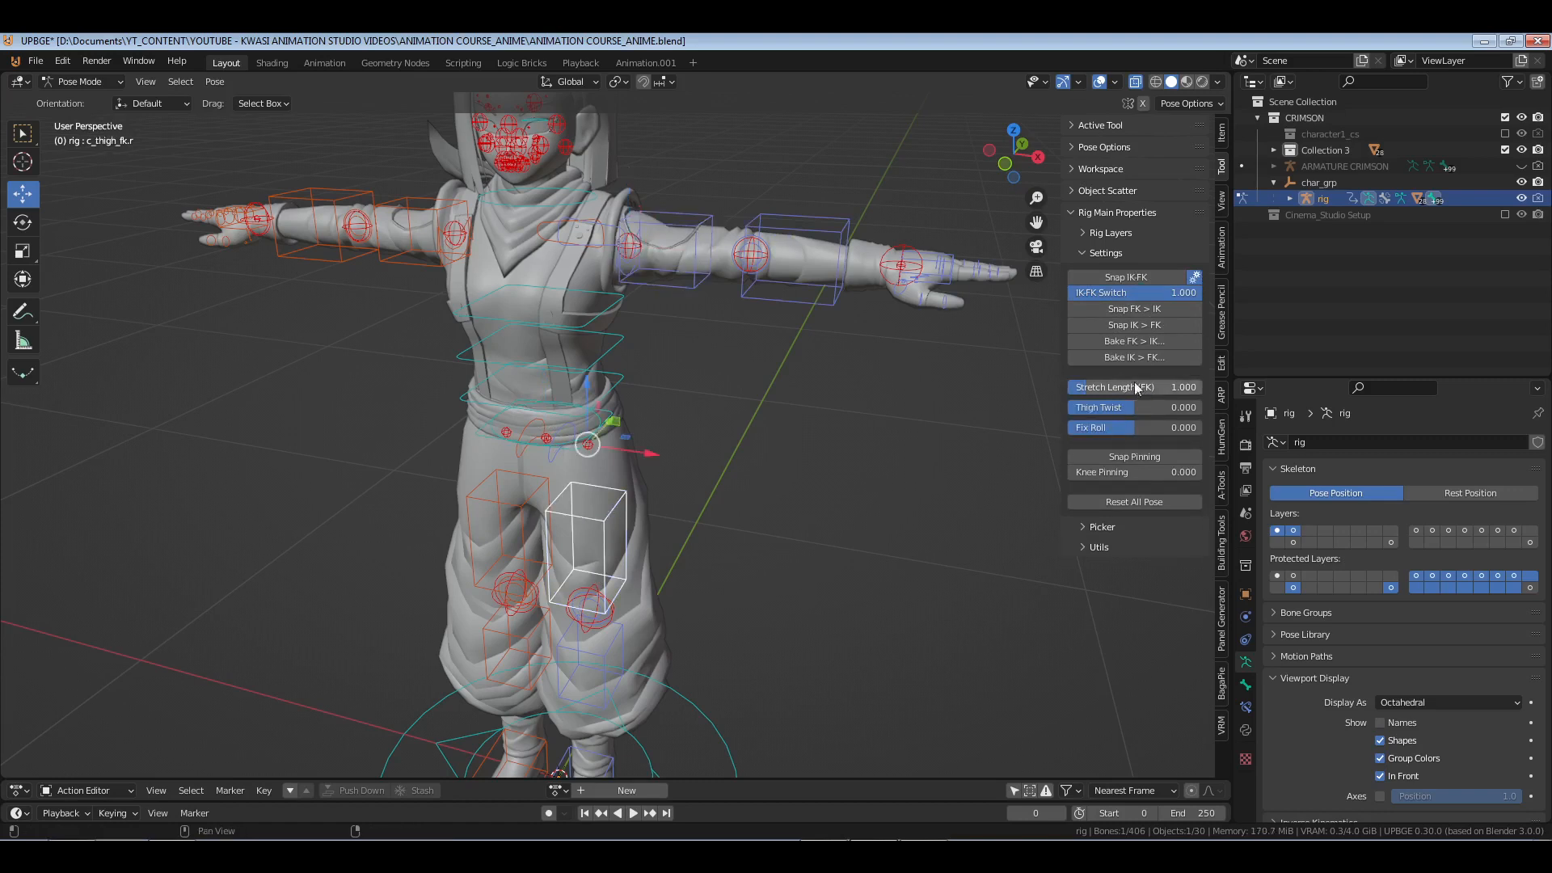
{"action": "left_click", "coordinate": [1131, 291]}
{"action": "type", "text": "0"}
{"action": "key", "text": "Return"}
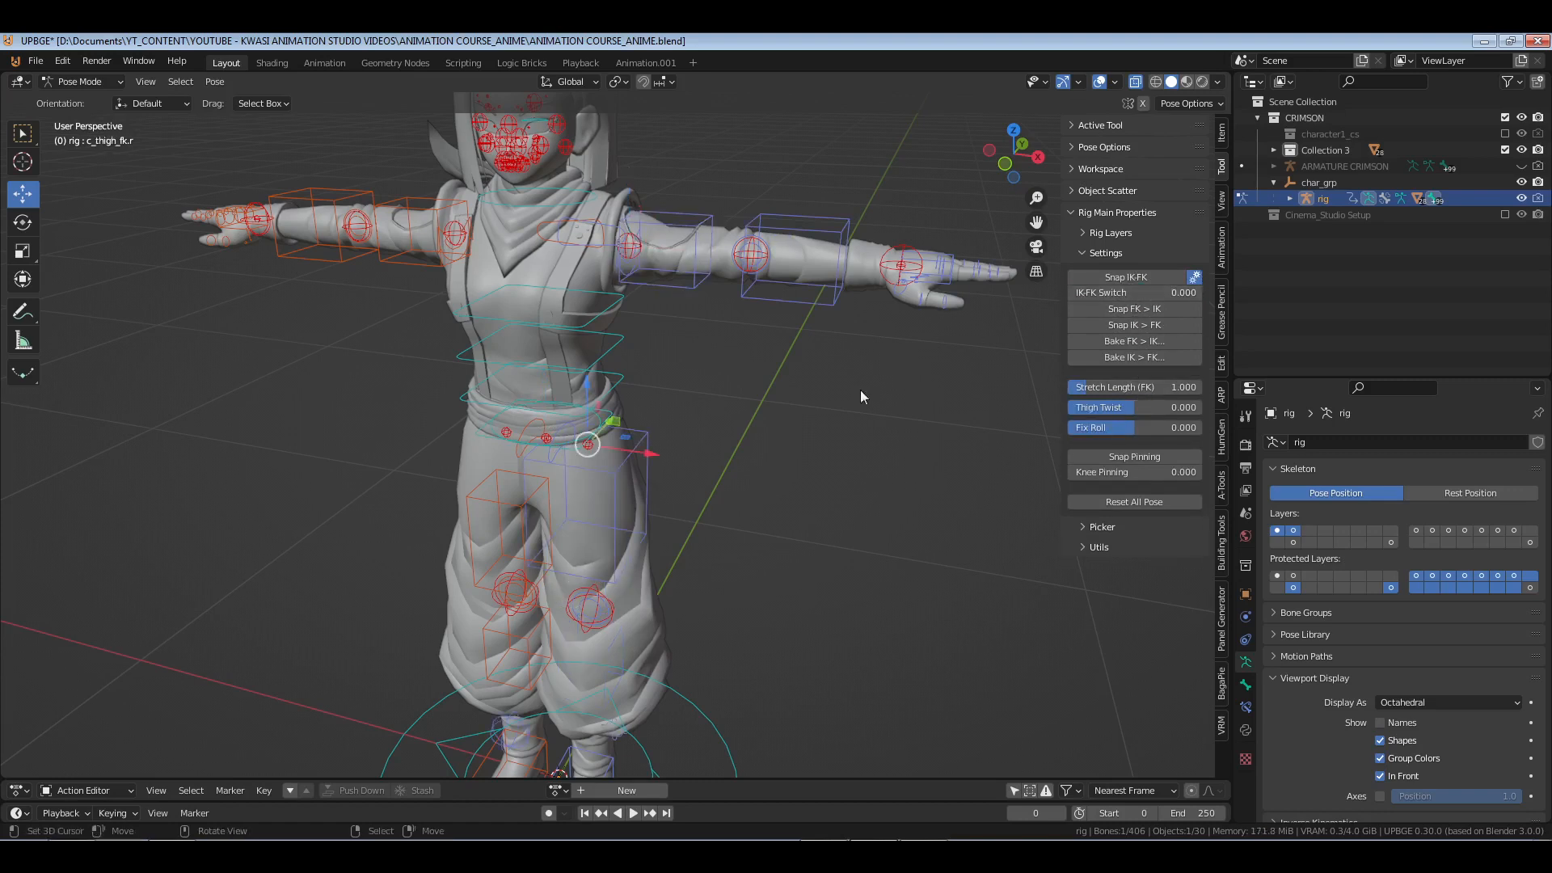
{"action": "left_click", "coordinate": [507, 494]}
{"action": "left_click", "coordinate": [1078, 293]}
{"action": "type", "text": "0"}
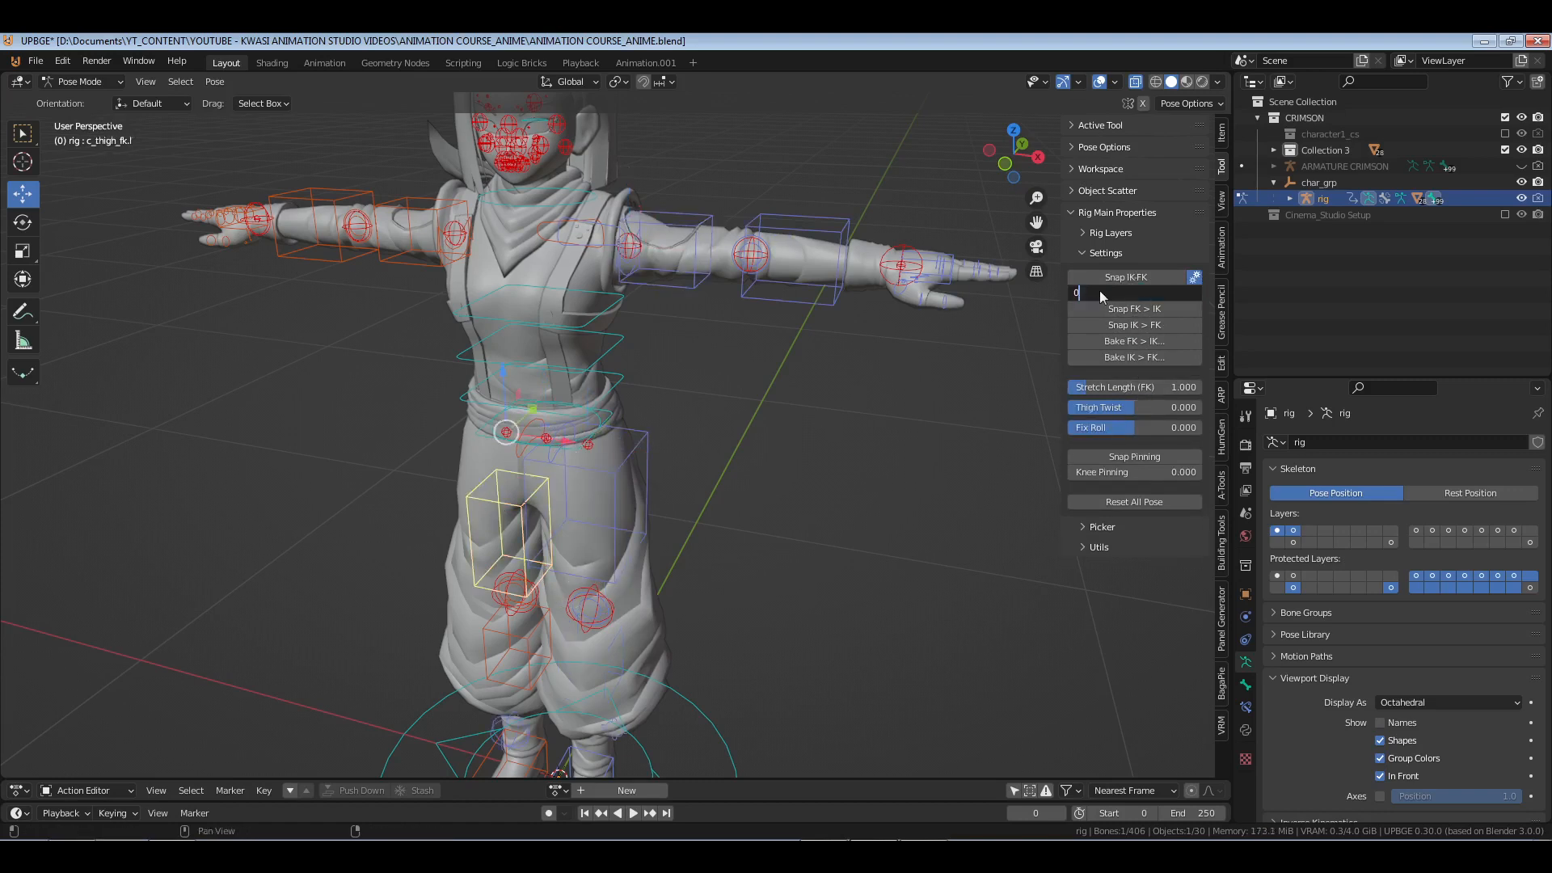
{"action": "key", "text": "Return"}
- Test the IK legs by moving the hips' root master control, including a squat in the right side view, and cancel each move
{"action": "middle_click_drag", "start_coordinate": [485, 469], "coordinate": [550, 485]}
{"action": "middle_click_drag", "start_coordinate": [615, 603], "coordinate": [645, 524], "text": "shift"}
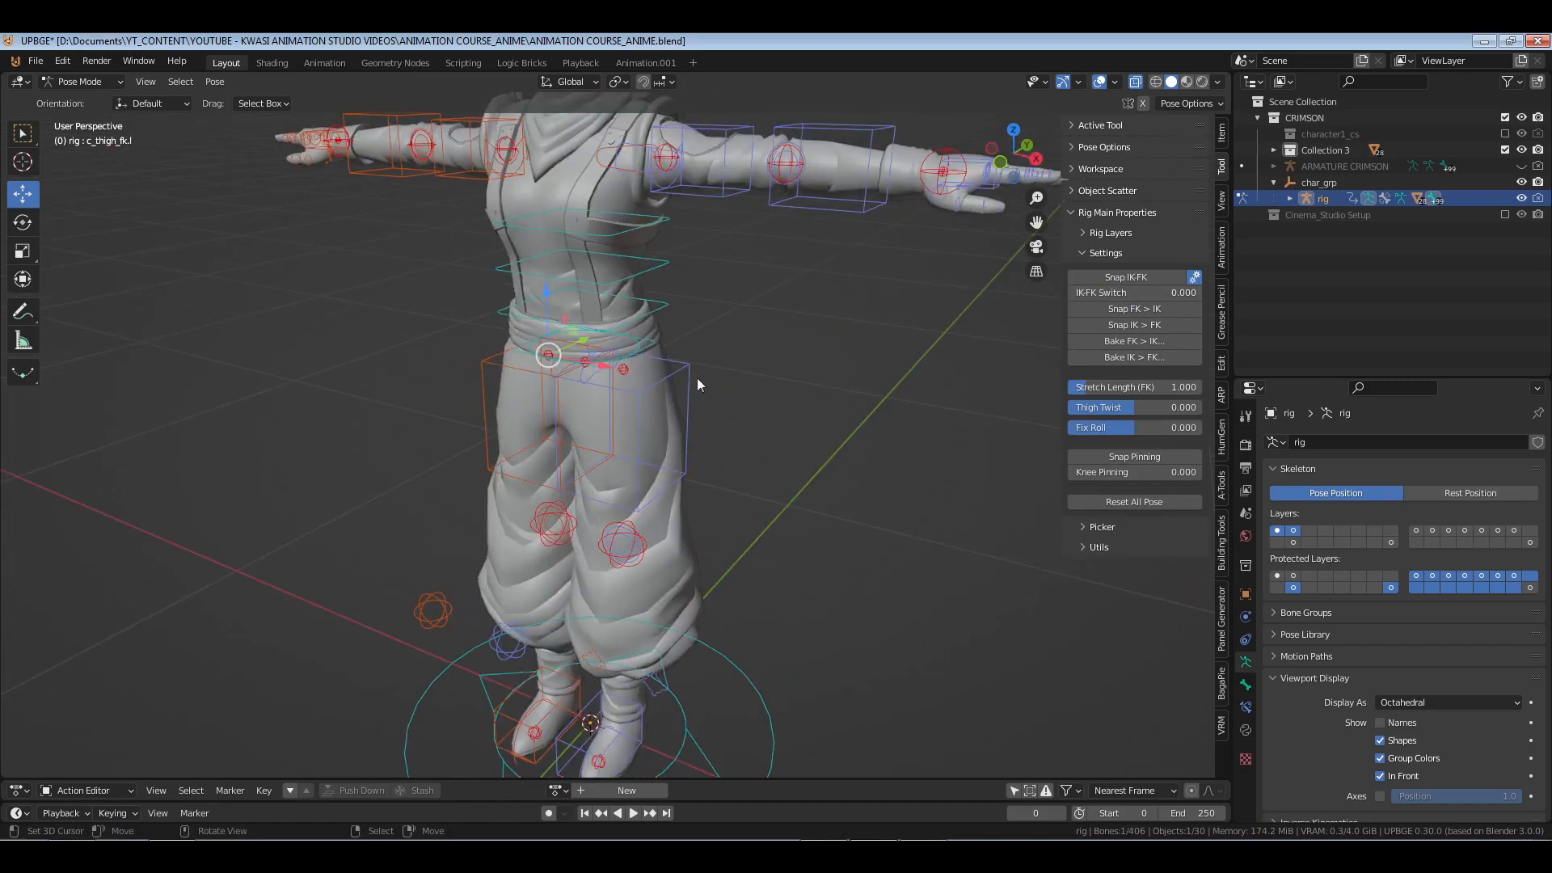
{"action": "right_click", "coordinate": [652, 346]}
{"action": "middle_click_drag", "start_coordinate": [713, 451], "coordinate": [746, 497]}
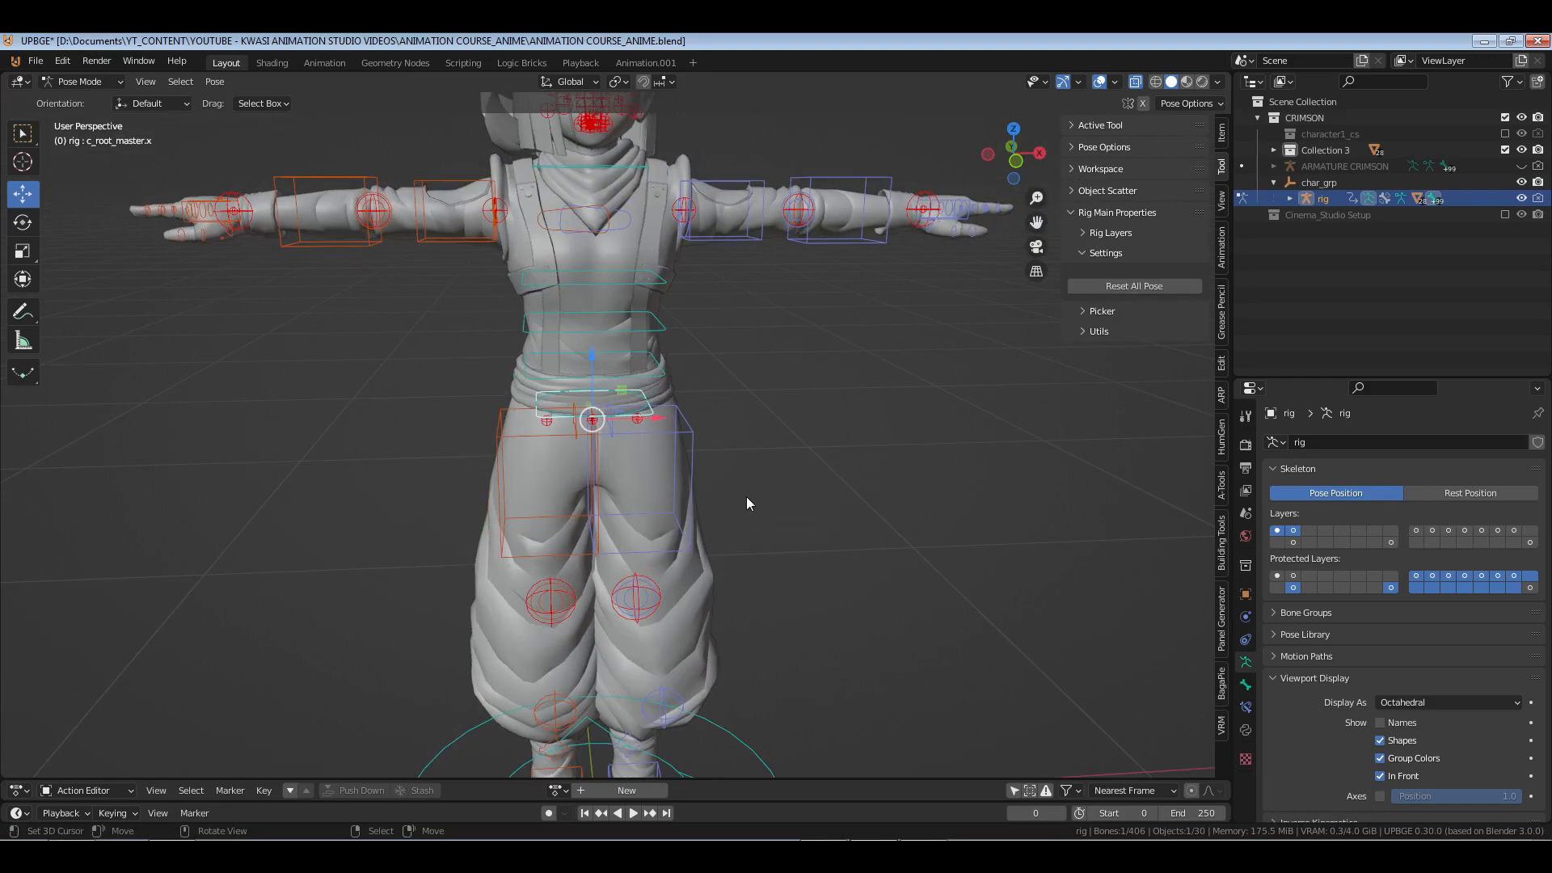
{"action": "middle_click_drag", "start_coordinate": [745, 497], "coordinate": [764, 456], "text": "shift"}
{"action": "key", "text": "g"}
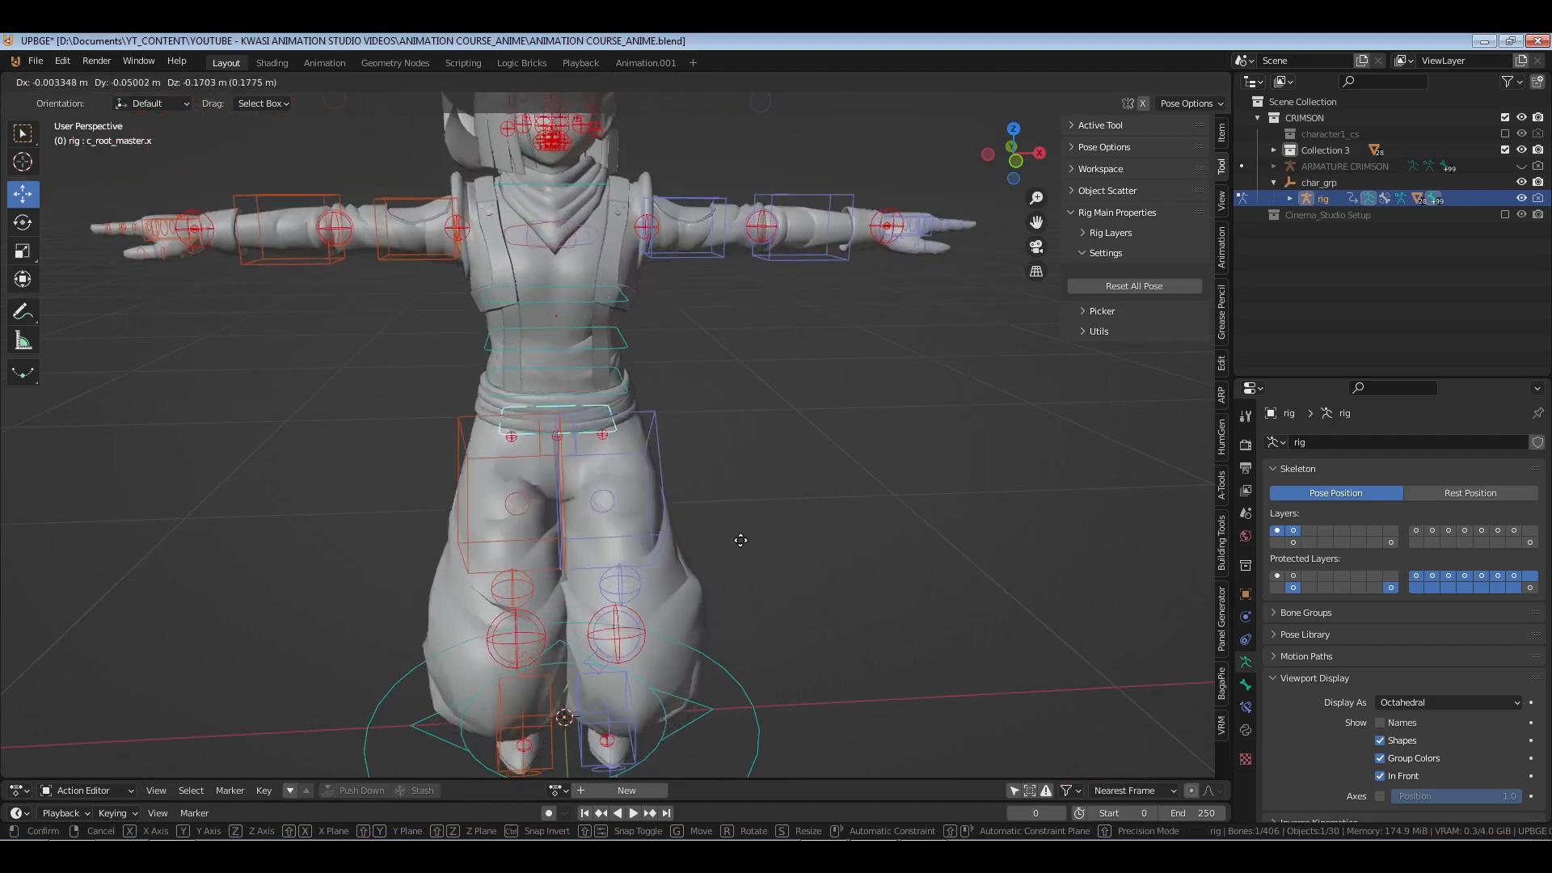
{"action": "right_click", "coordinate": [739, 539]}
{"action": "scroll", "coordinate": [740, 537], "scroll_direction": "down", "scroll_amount": 3}
{"action": "key", "text": "g"}
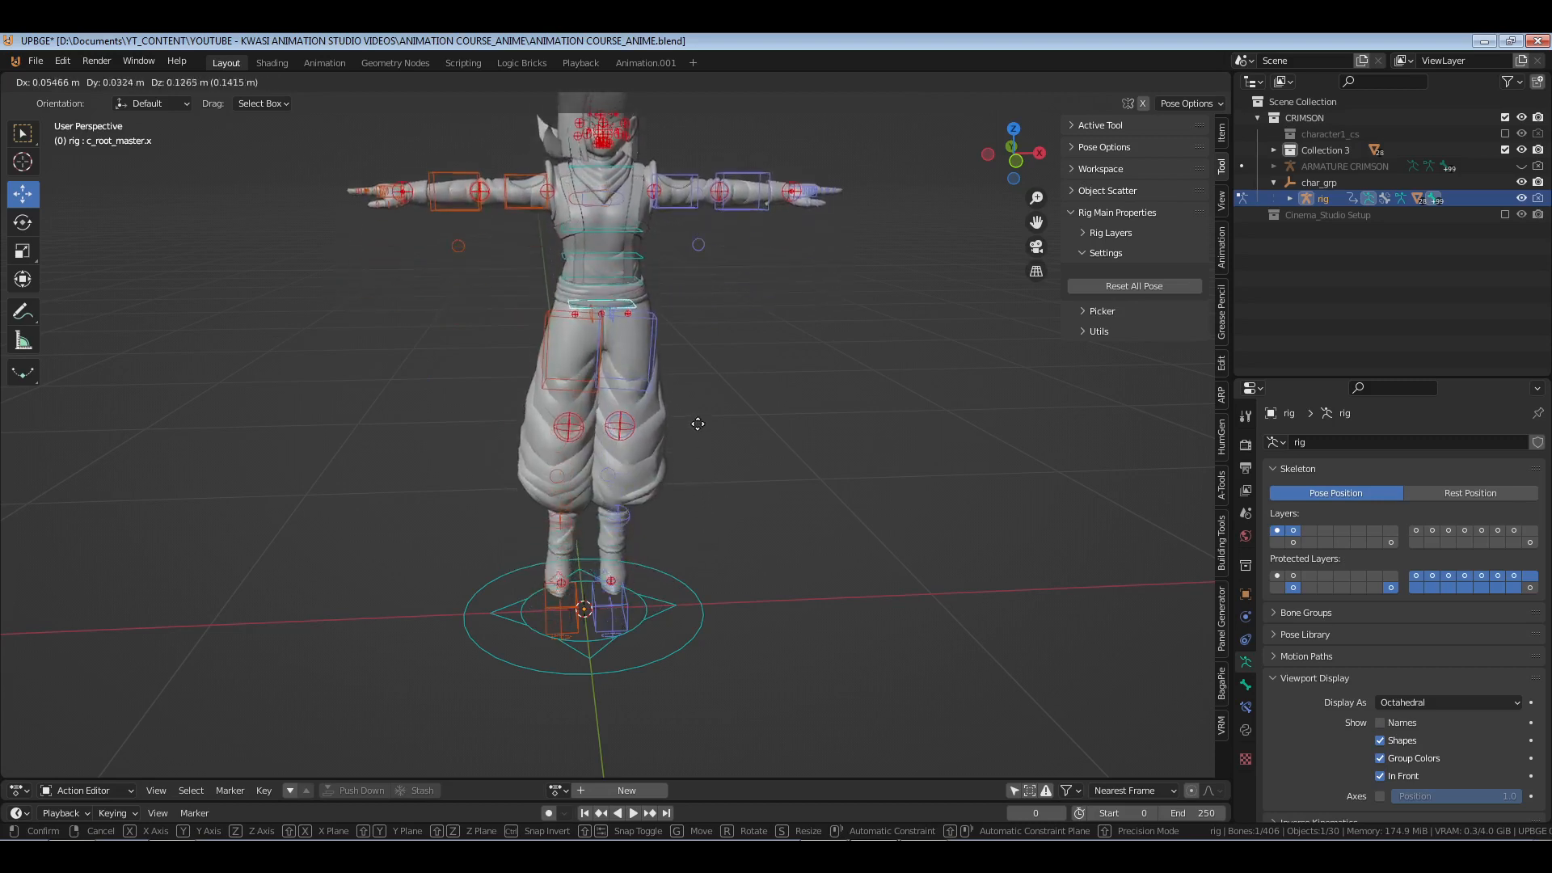
{"action": "key", "text": "KP_3"}
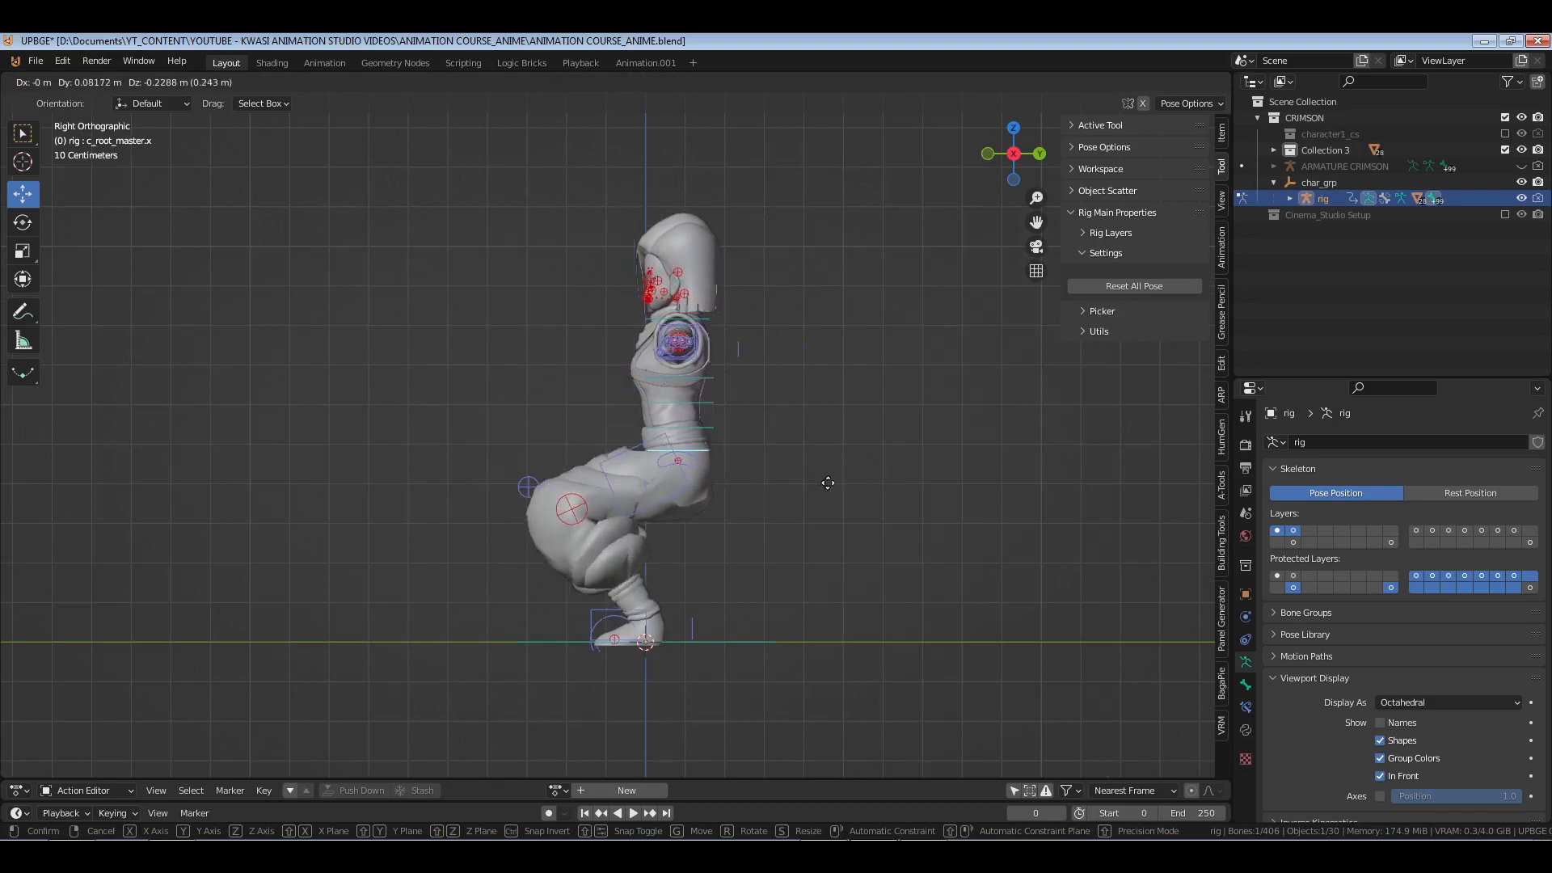
{"action": "key", "text": "Escape"}
{"action": "middle_click_drag", "start_coordinate": [735, 486], "coordinate": [700, 515]}
{"action": "scroll", "coordinate": [695, 582], "scroll_direction": "up", "scroll_amount": 8}
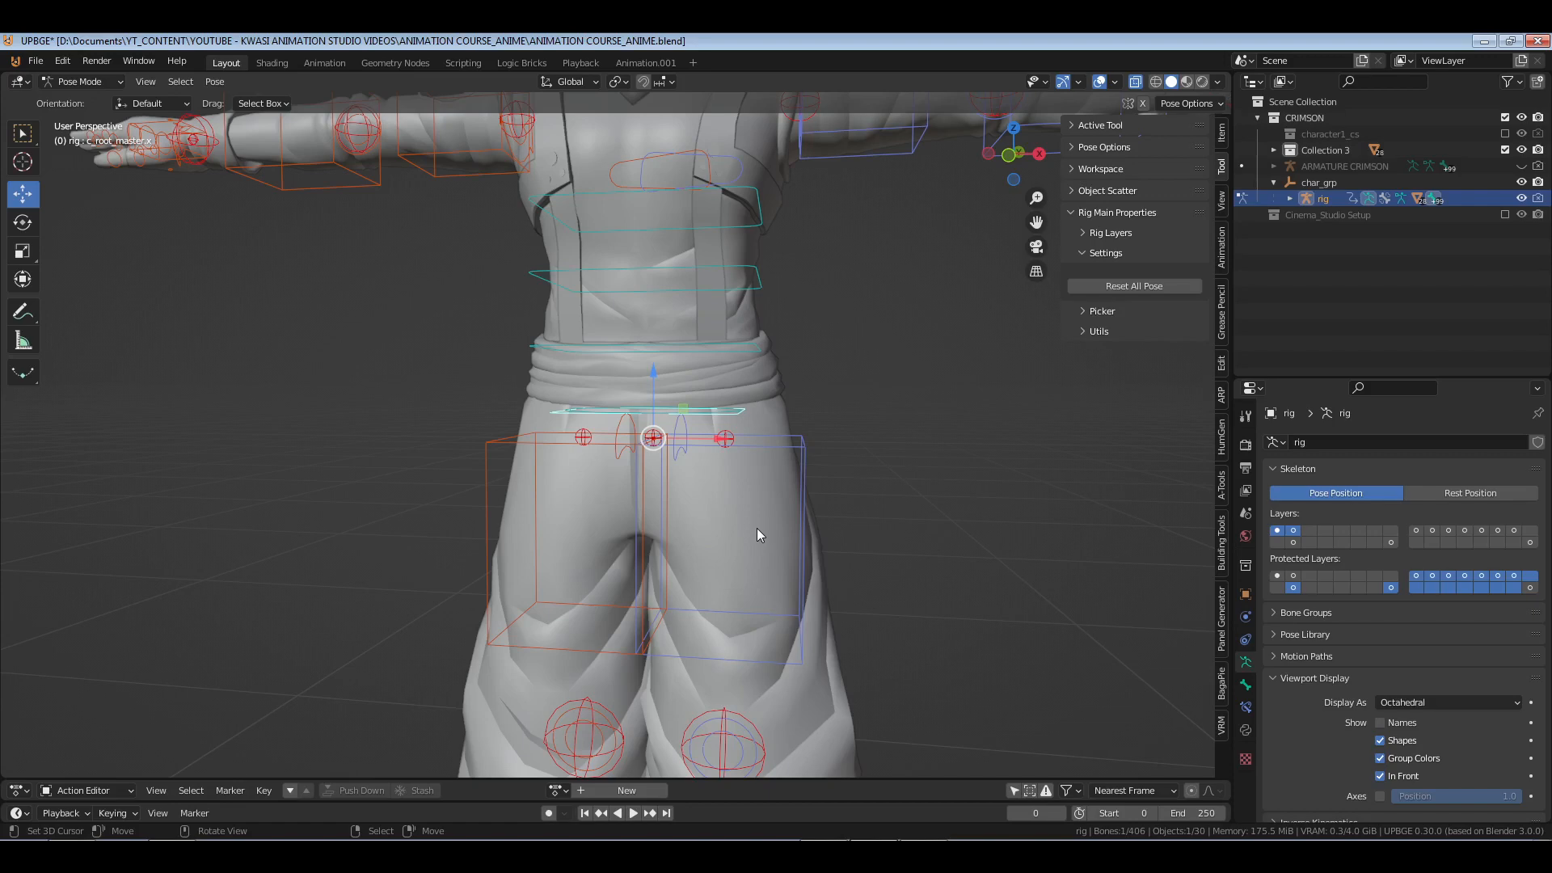
{"action": "scroll", "coordinate": [743, 517], "scroll_direction": "down", "scroll_amount": 8}
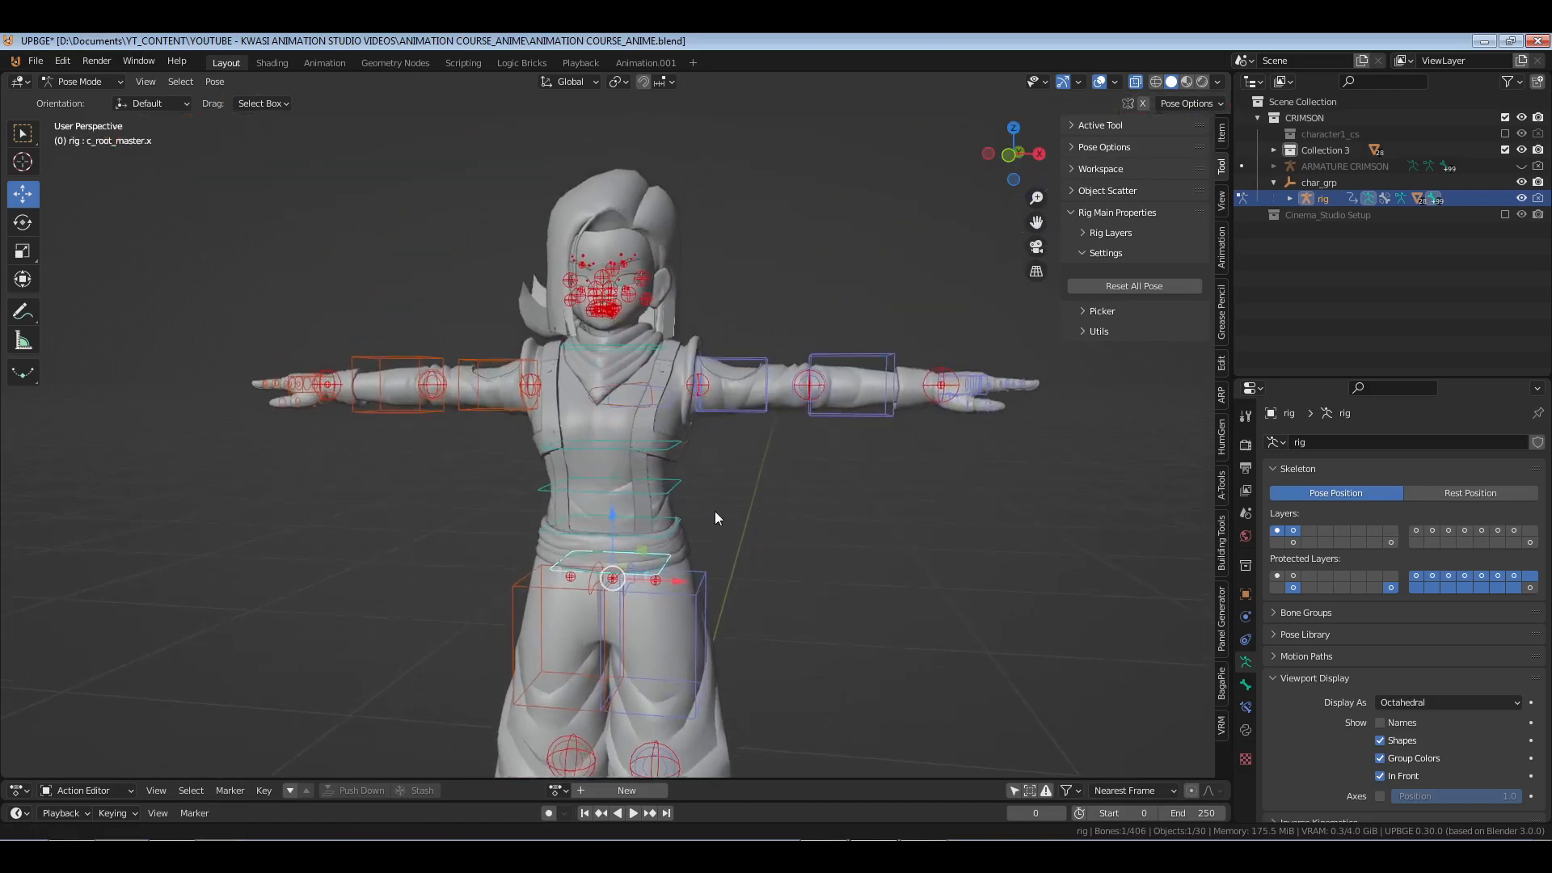
{"action": "middle_click_drag", "start_coordinate": [706, 538], "coordinate": [668, 569]}
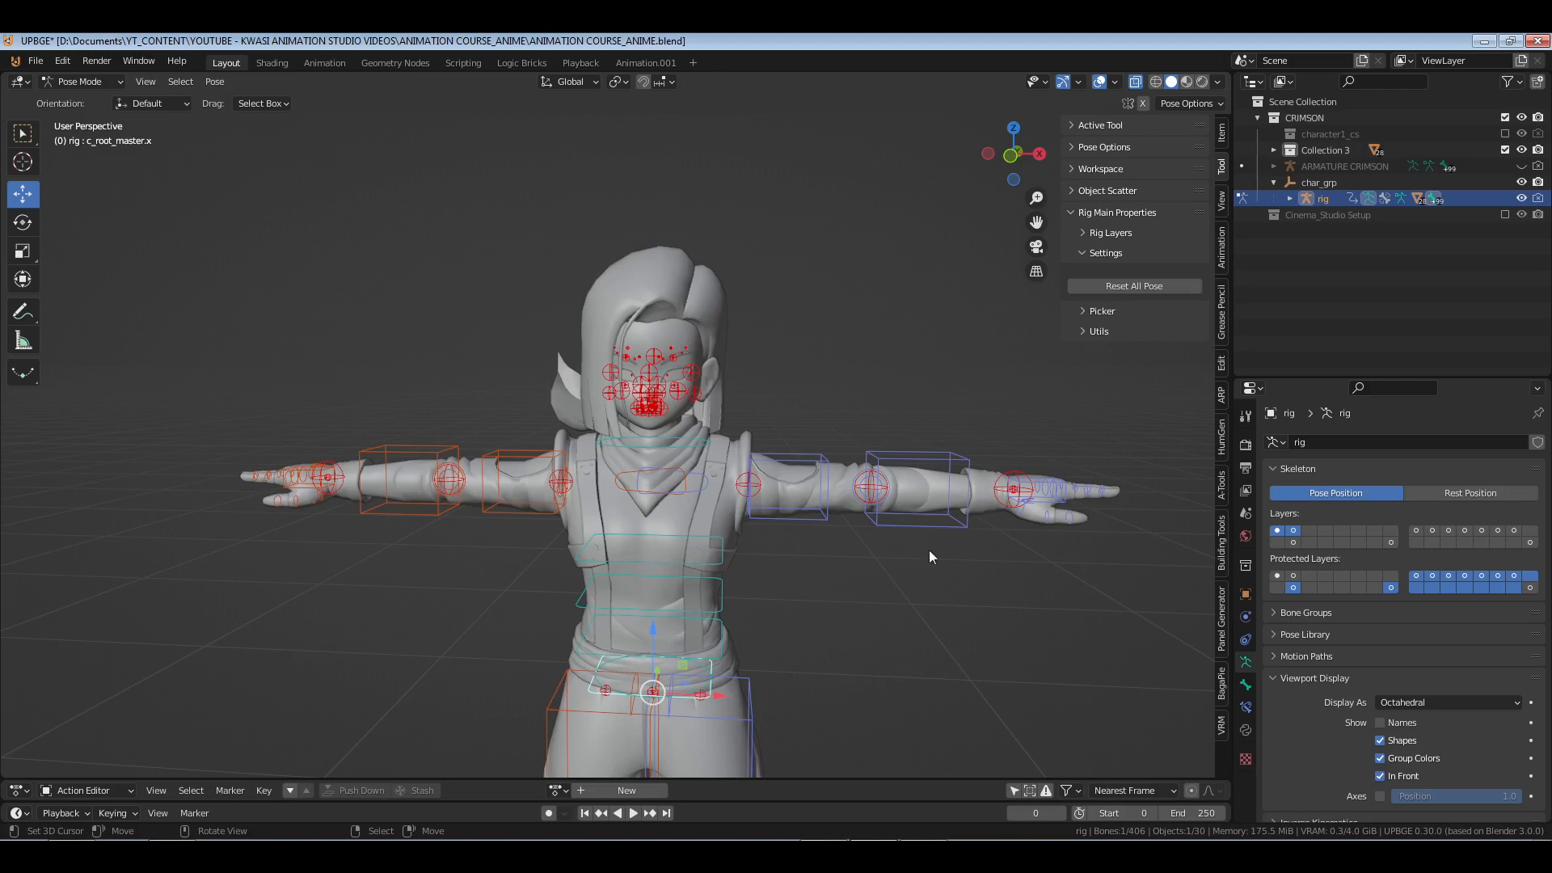
- Try reverting the Auto-Rig Pro Quick Rig to the original armature, and undo the revert
{"action": "left_click", "coordinate": [1222, 396]}
{"action": "left_click", "coordinate": [1134, 214]}
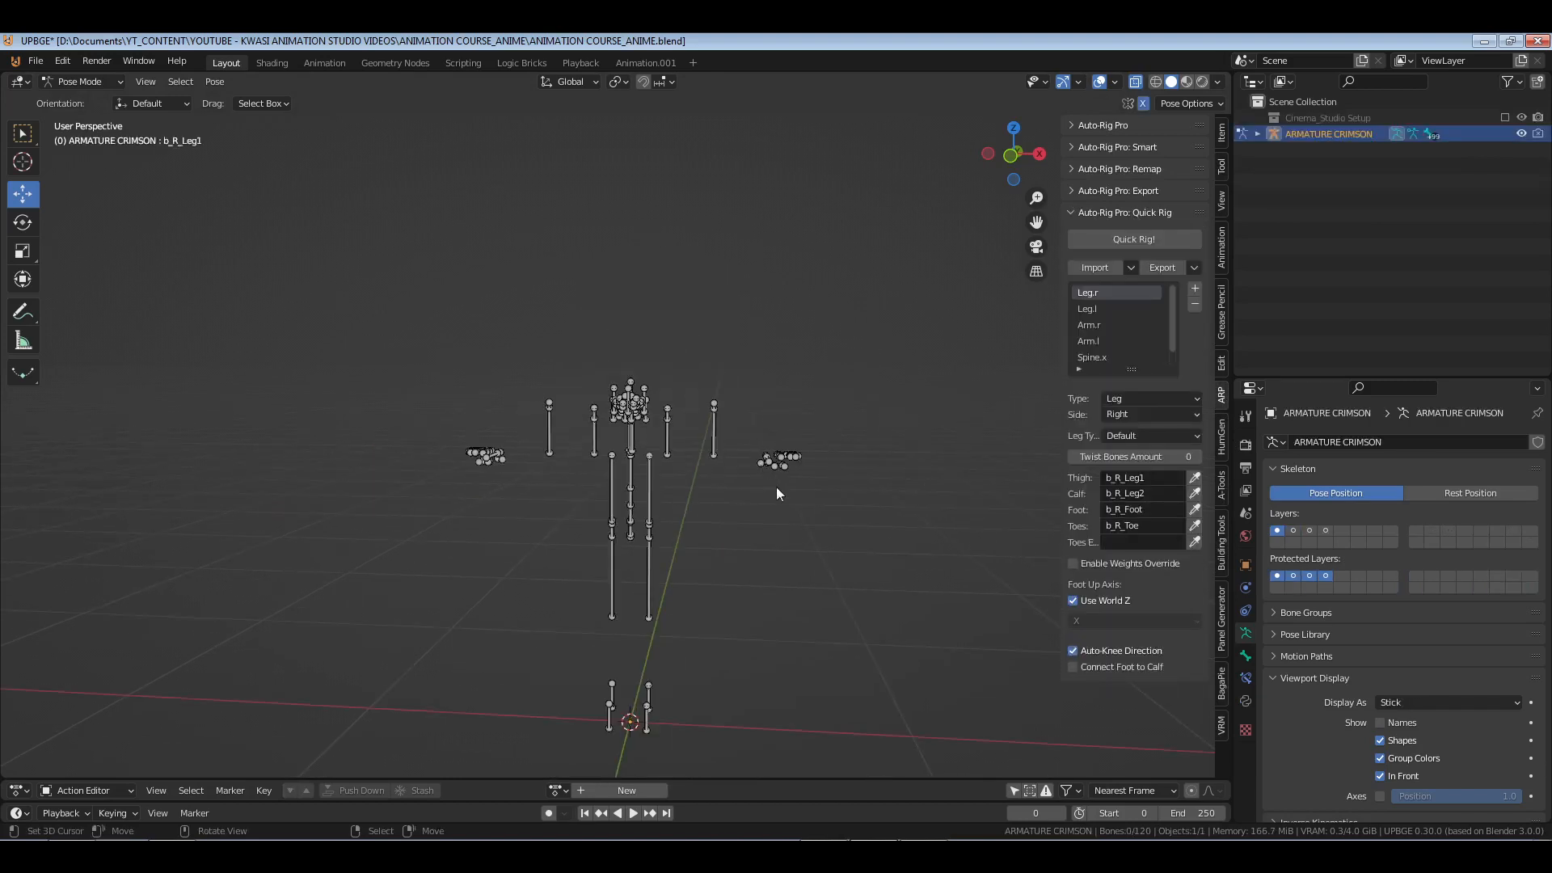
{"action": "middle_click_drag", "start_coordinate": [824, 487], "coordinate": [786, 453]}
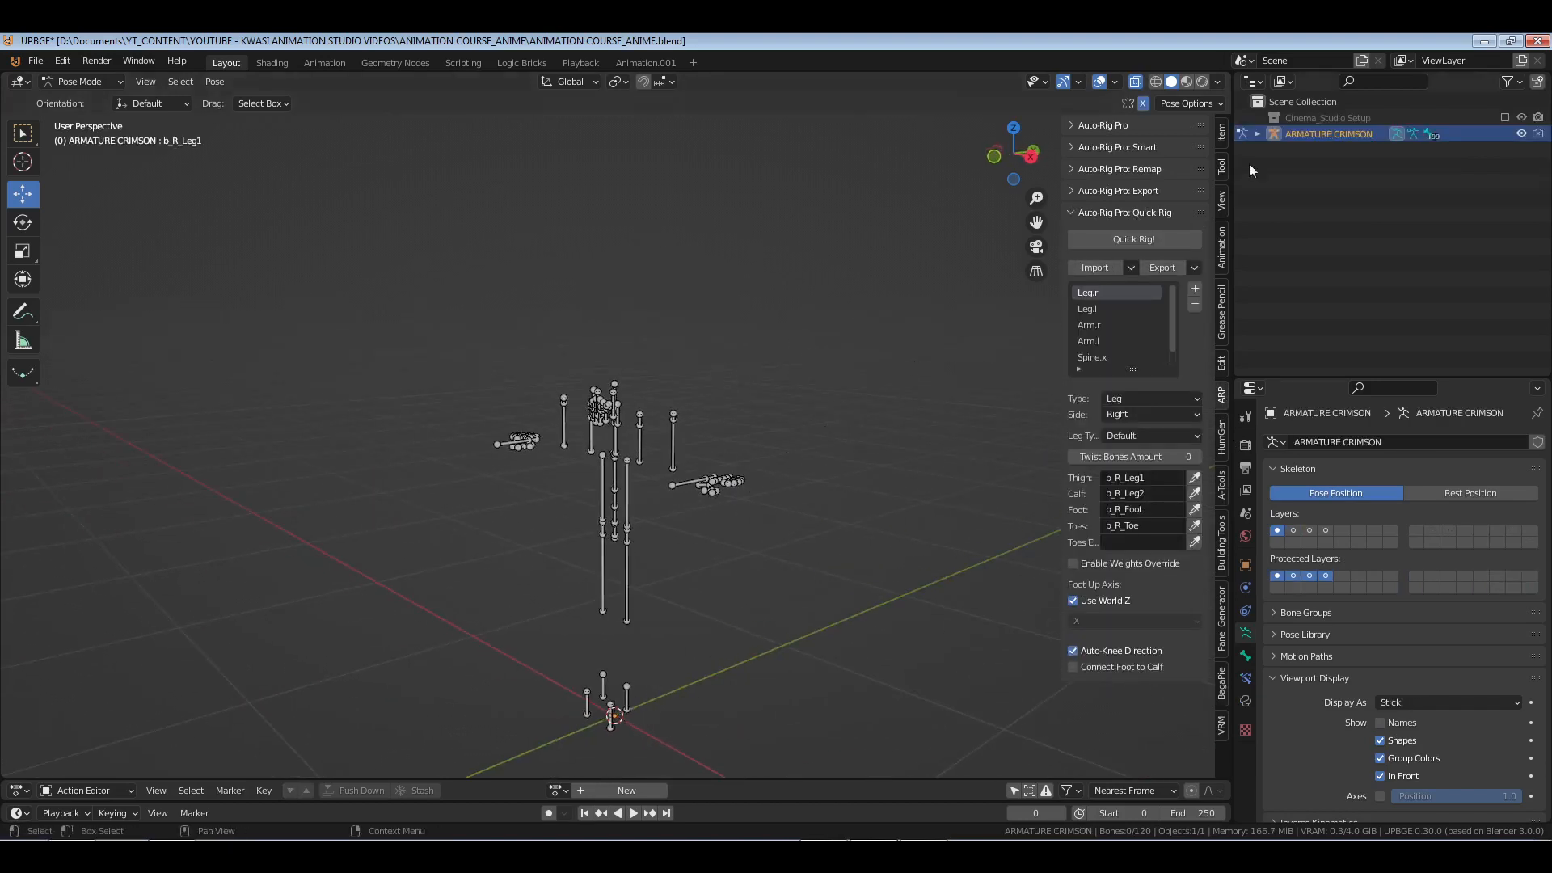
{"action": "left_click", "coordinate": [1264, 139]}
{"action": "left_click", "coordinate": [1264, 139]}
{"action": "key", "text": "ctrl+z"}
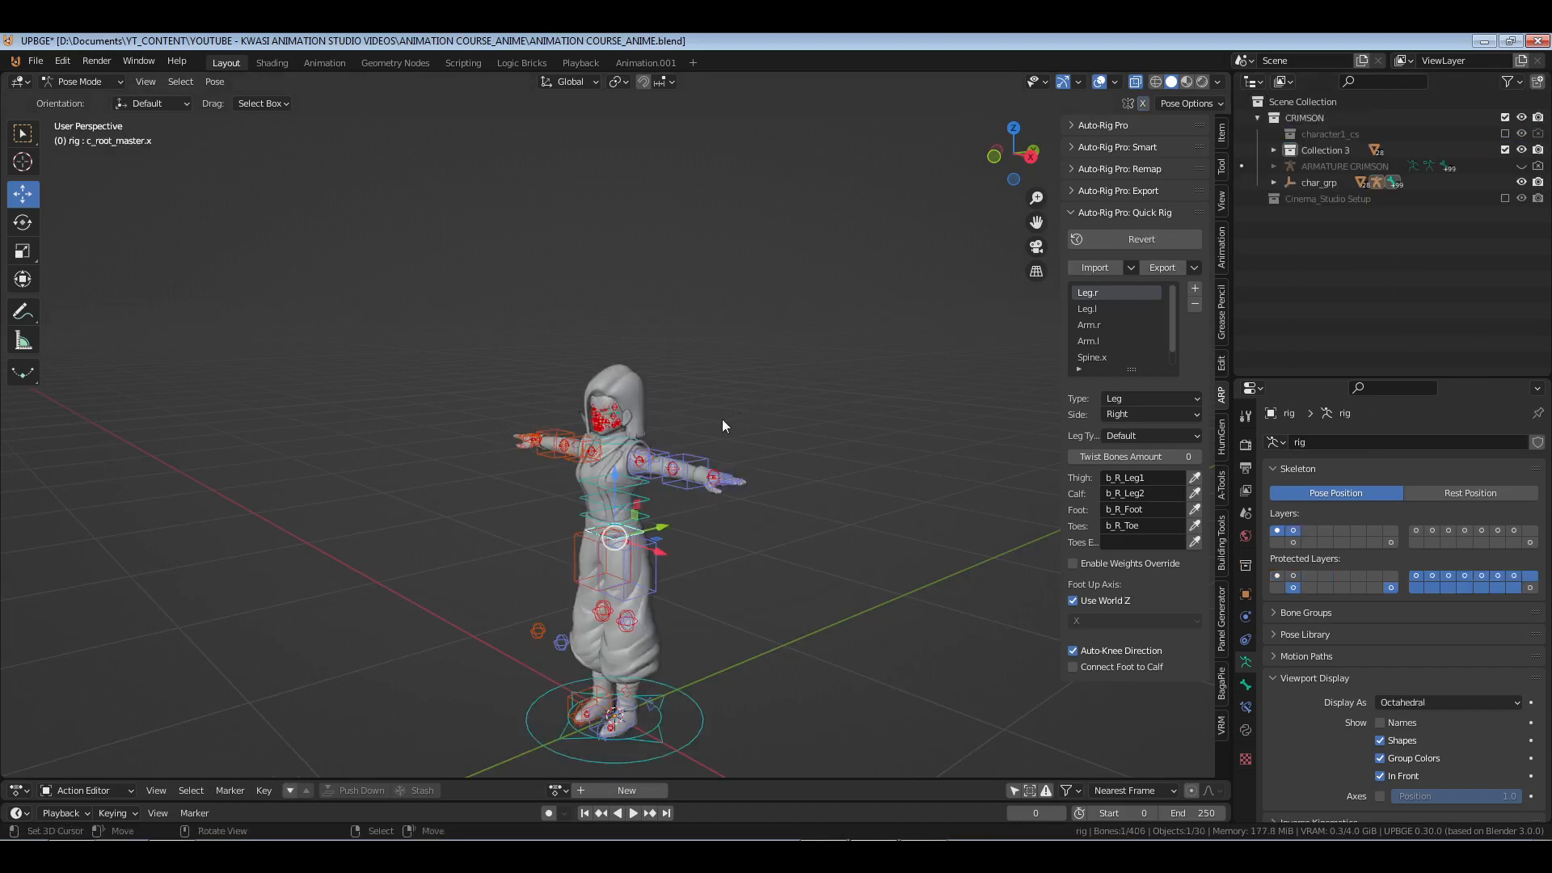
- Delete the CRIMSON collection with its whole hierarchy and make the Scene Collection active
{"action": "mouse_move", "coordinate": [673, 499]}
{"action": "middle_mouse_down"}
{"action": "mouse_move", "coordinate": [754, 506]}
{"action": "mouse_move", "coordinate": [679, 475]}
{"action": "middle_mouse_up"}
{"action": "scroll", "coordinate": [746, 504], "scroll_direction": "up", "scroll_amount": 2}
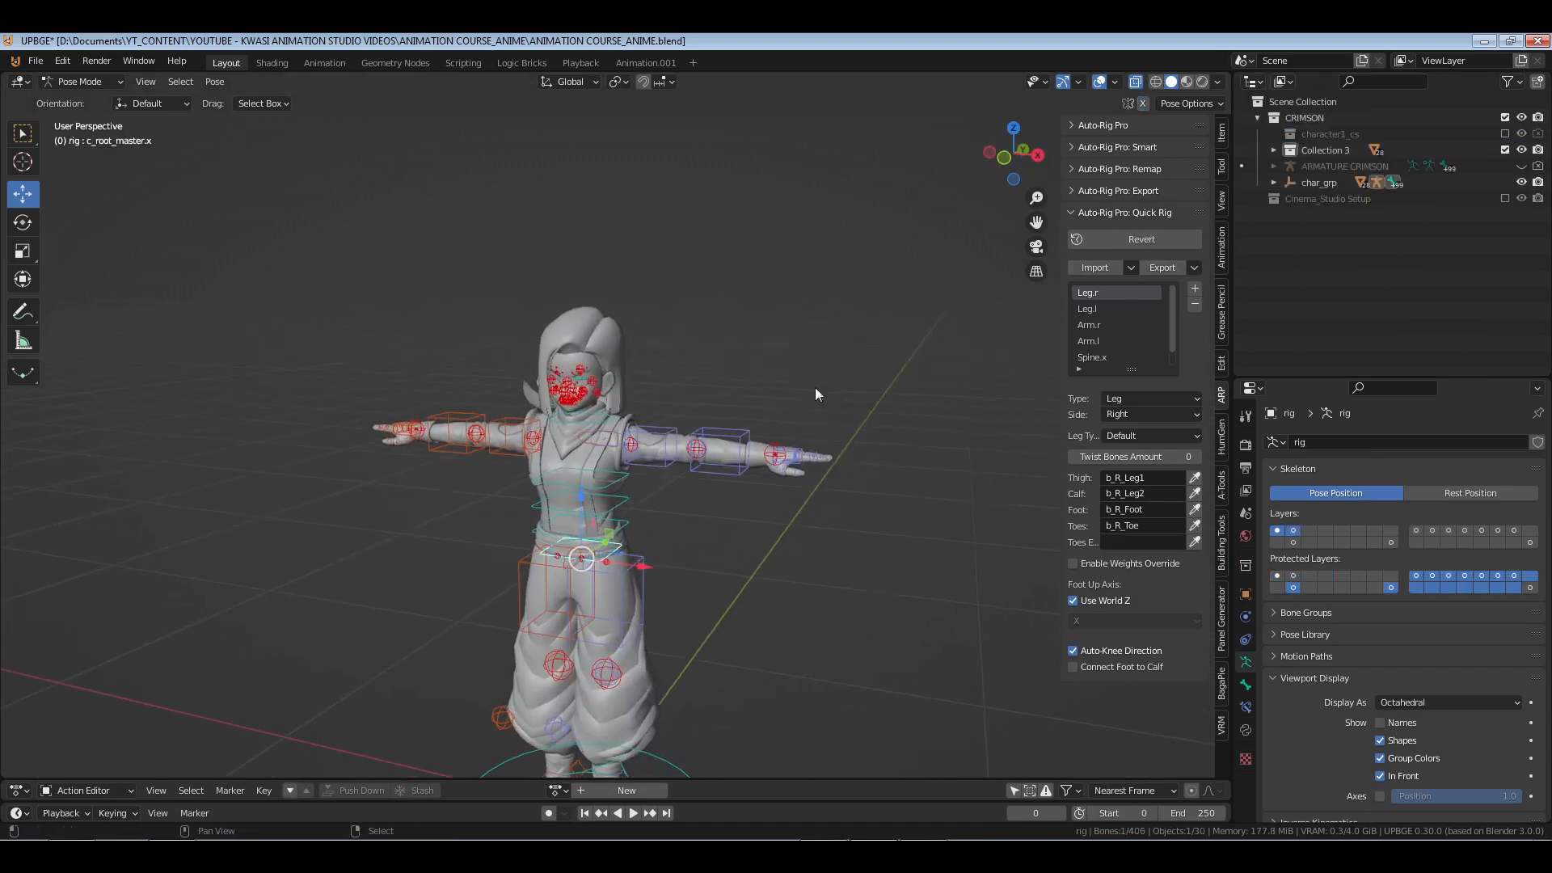
{"action": "right_click", "coordinate": [1308, 123]}
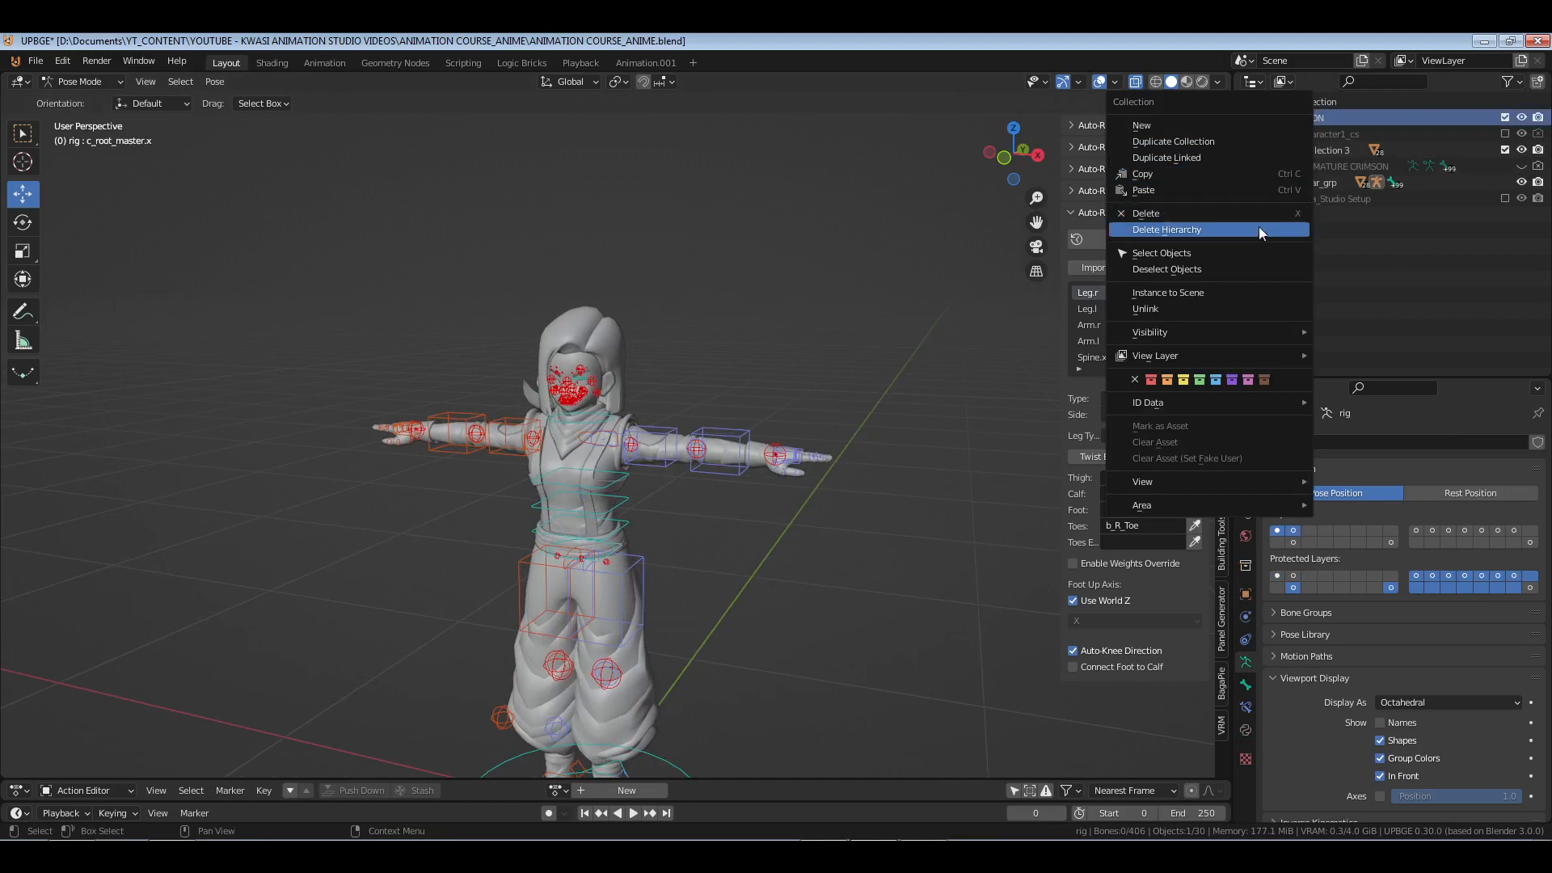
{"action": "left_click", "coordinate": [1259, 227]}
{"action": "left_click", "coordinate": [1297, 102]}
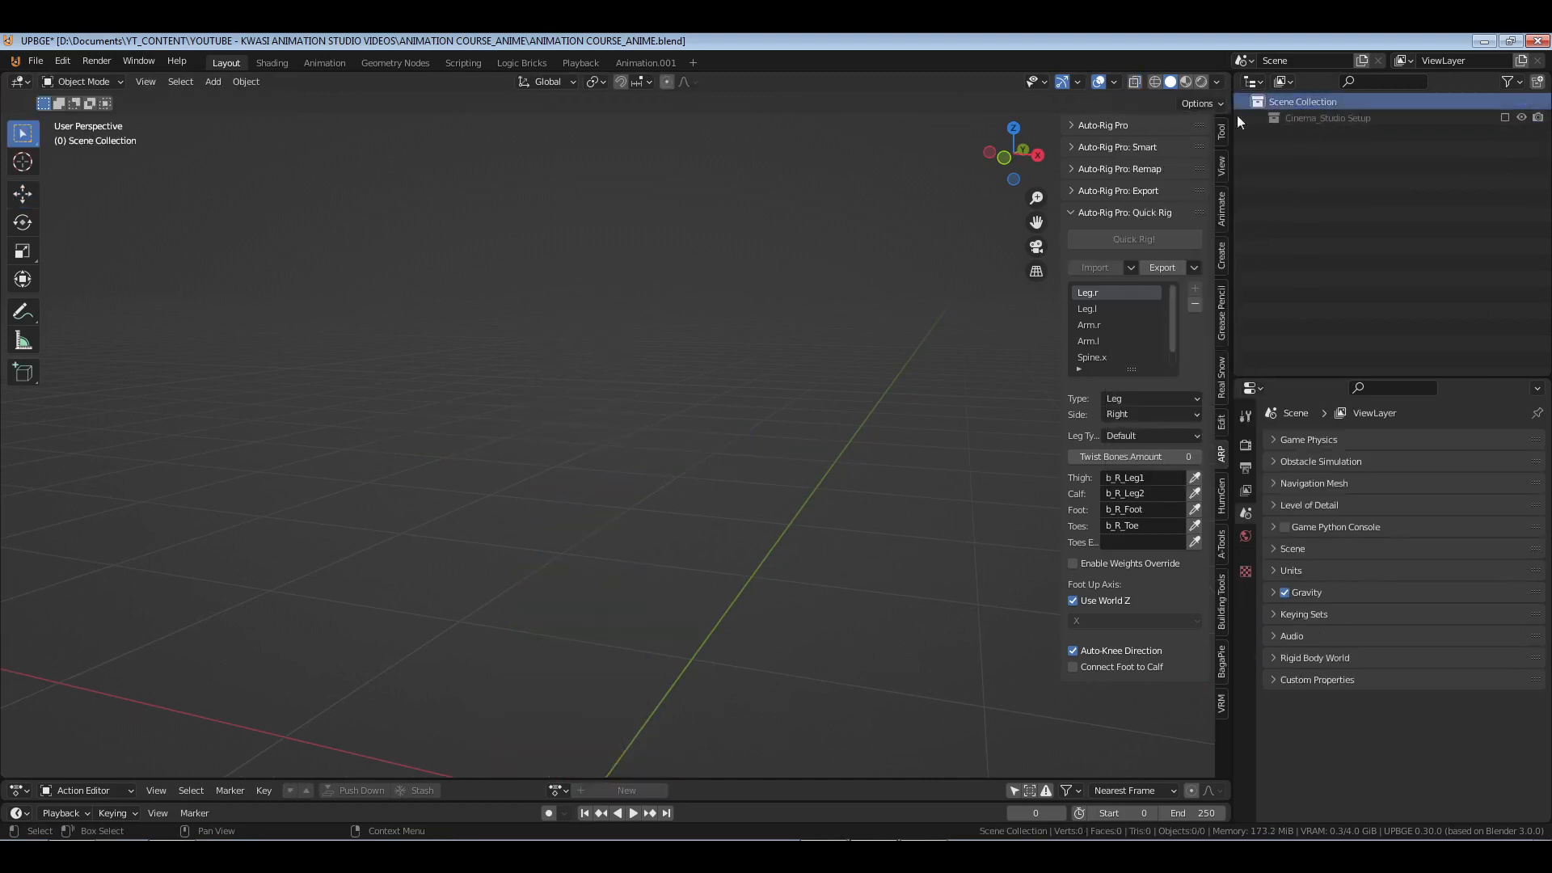
- Append the CRIMSON_RED_2 collection from CRIMSON_REAL ANIME STYLE.blend in ROD\CHARACTER FILES\Crimson_[Tallusian] and select ARMATURE CRIMSON
{"action": "left_click", "coordinate": [39, 61]}
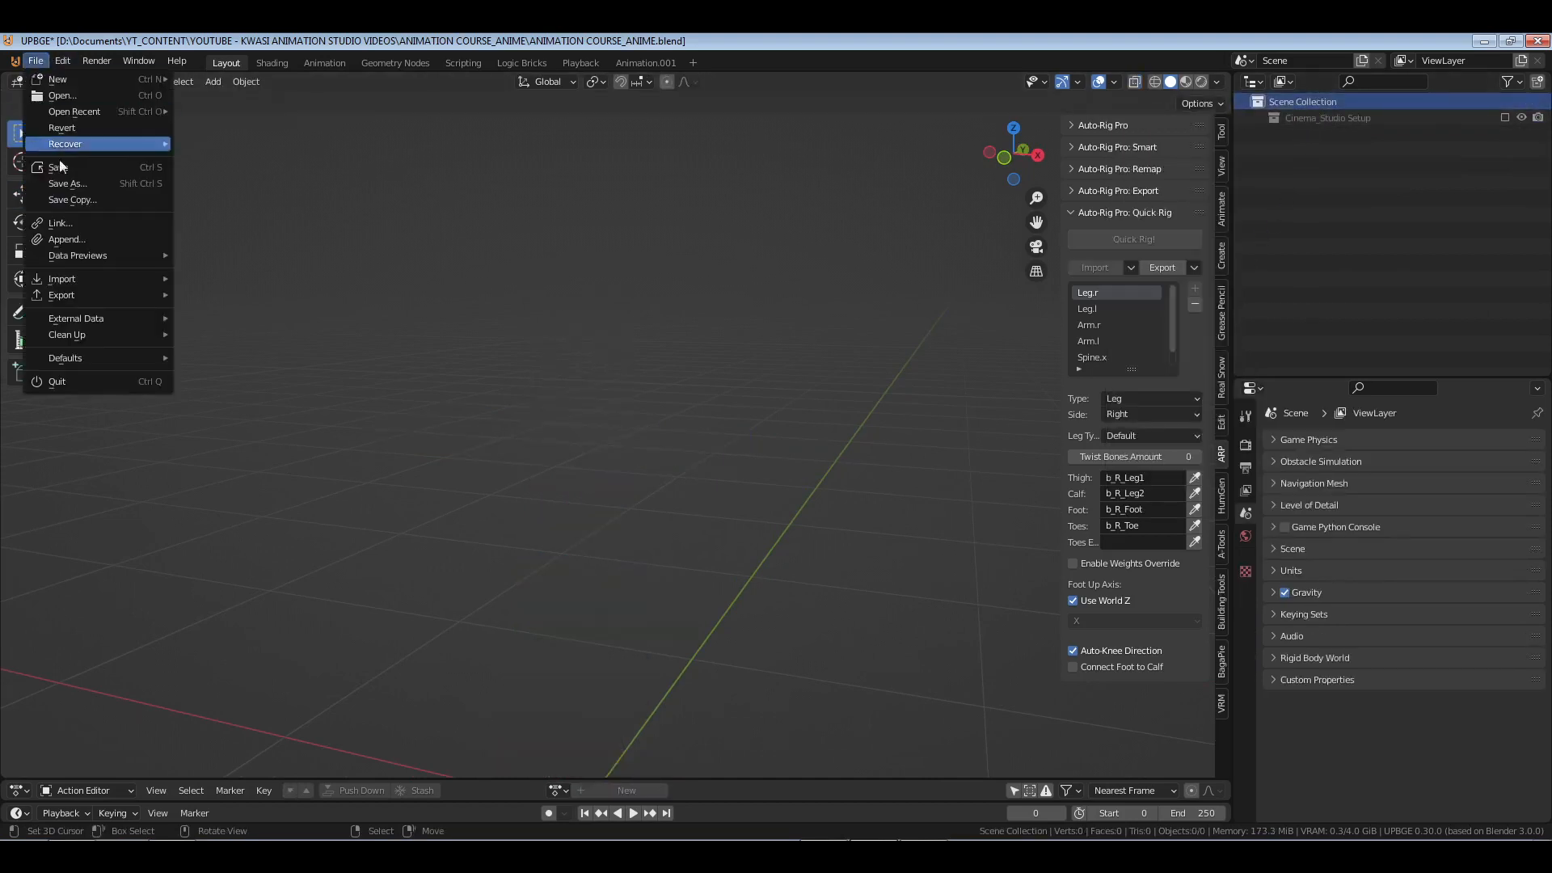
{"action": "left_click", "coordinate": [72, 256]}
{"action": "left_click", "coordinate": [399, 603]}
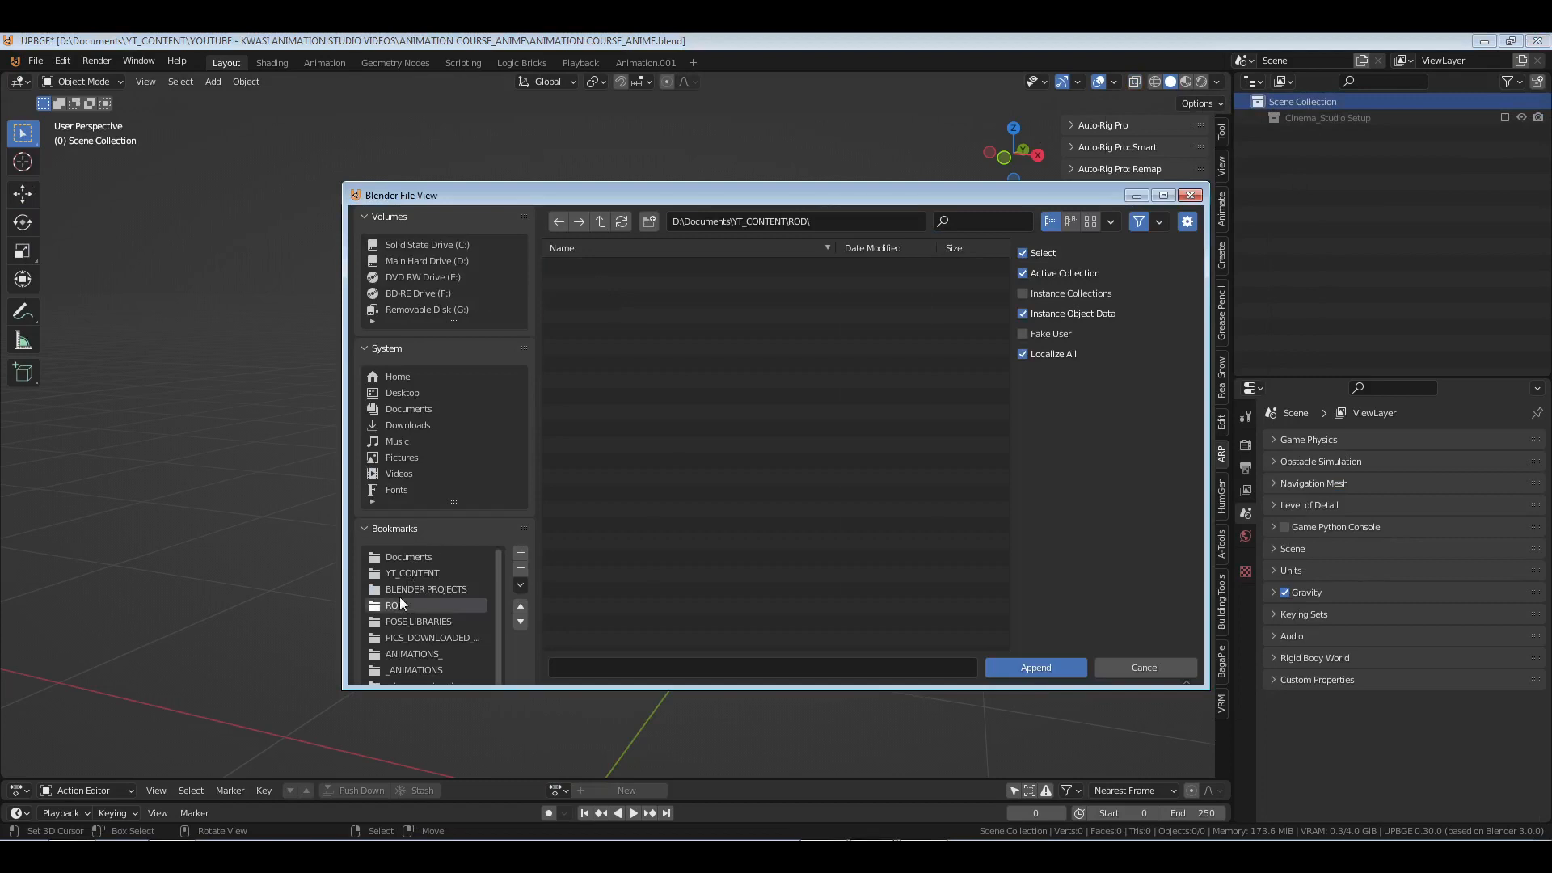
{"action": "left_click", "coordinate": [612, 349]}
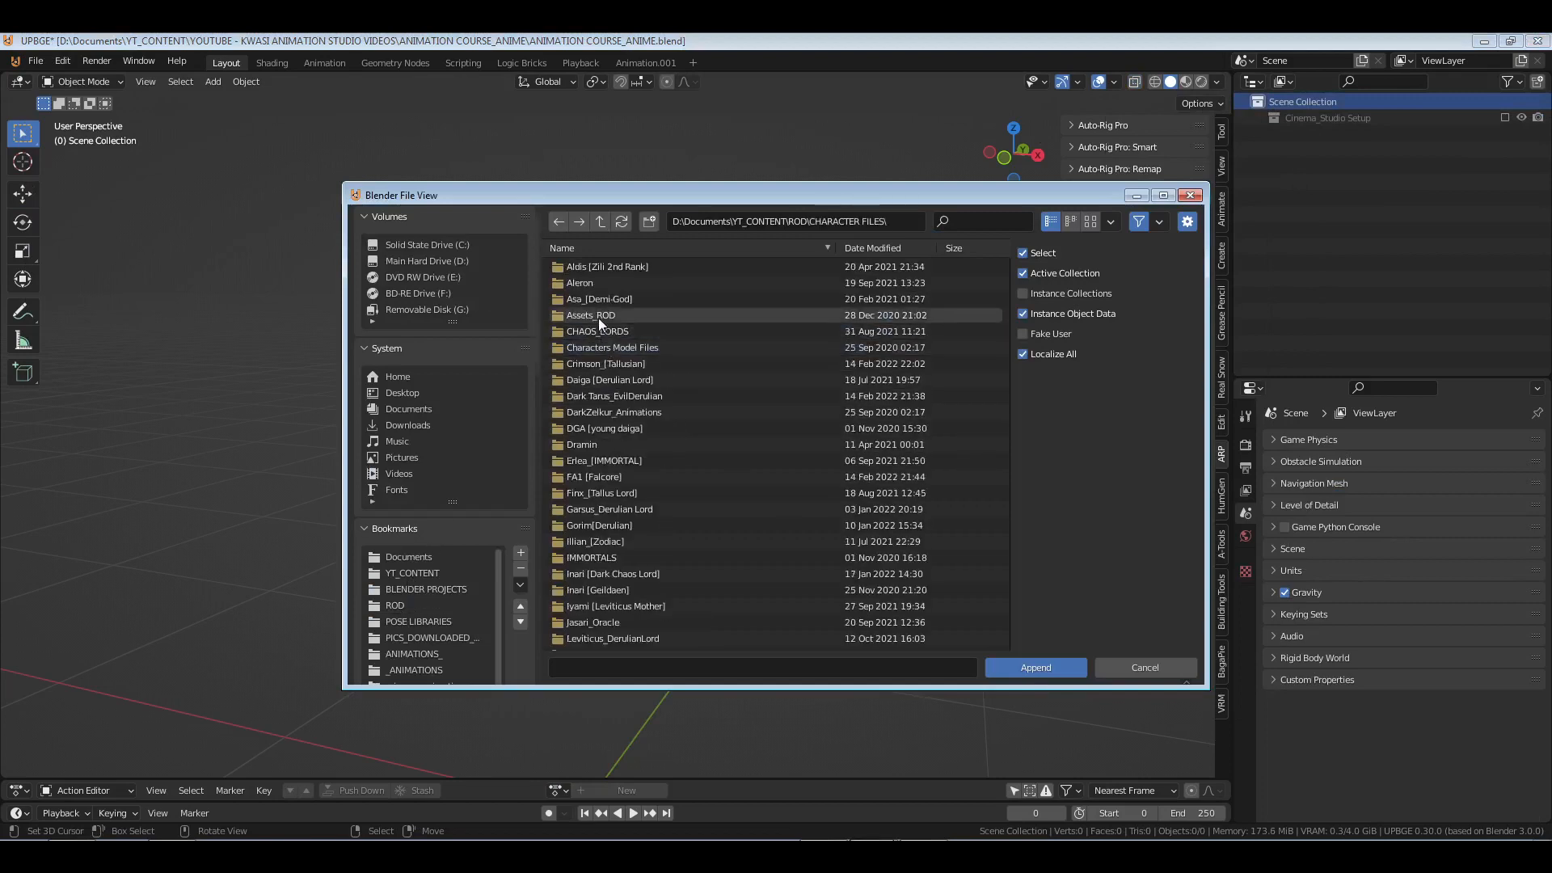
{"action": "left_click", "coordinate": [599, 365]}
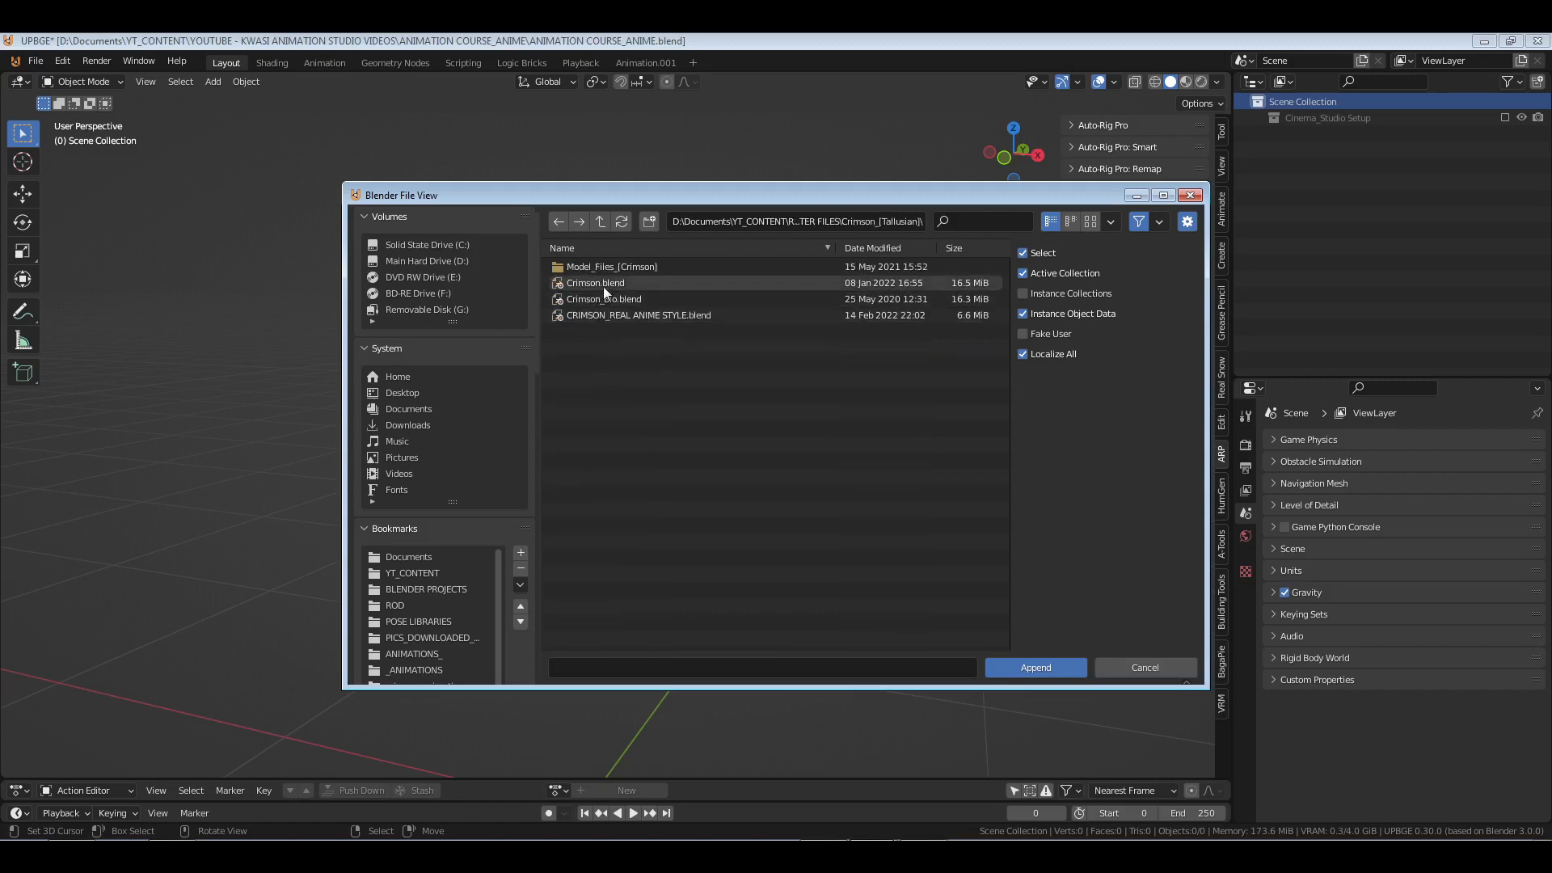
{"action": "left_click", "coordinate": [609, 320]}
{"action": "double_click", "coordinate": [609, 320]}
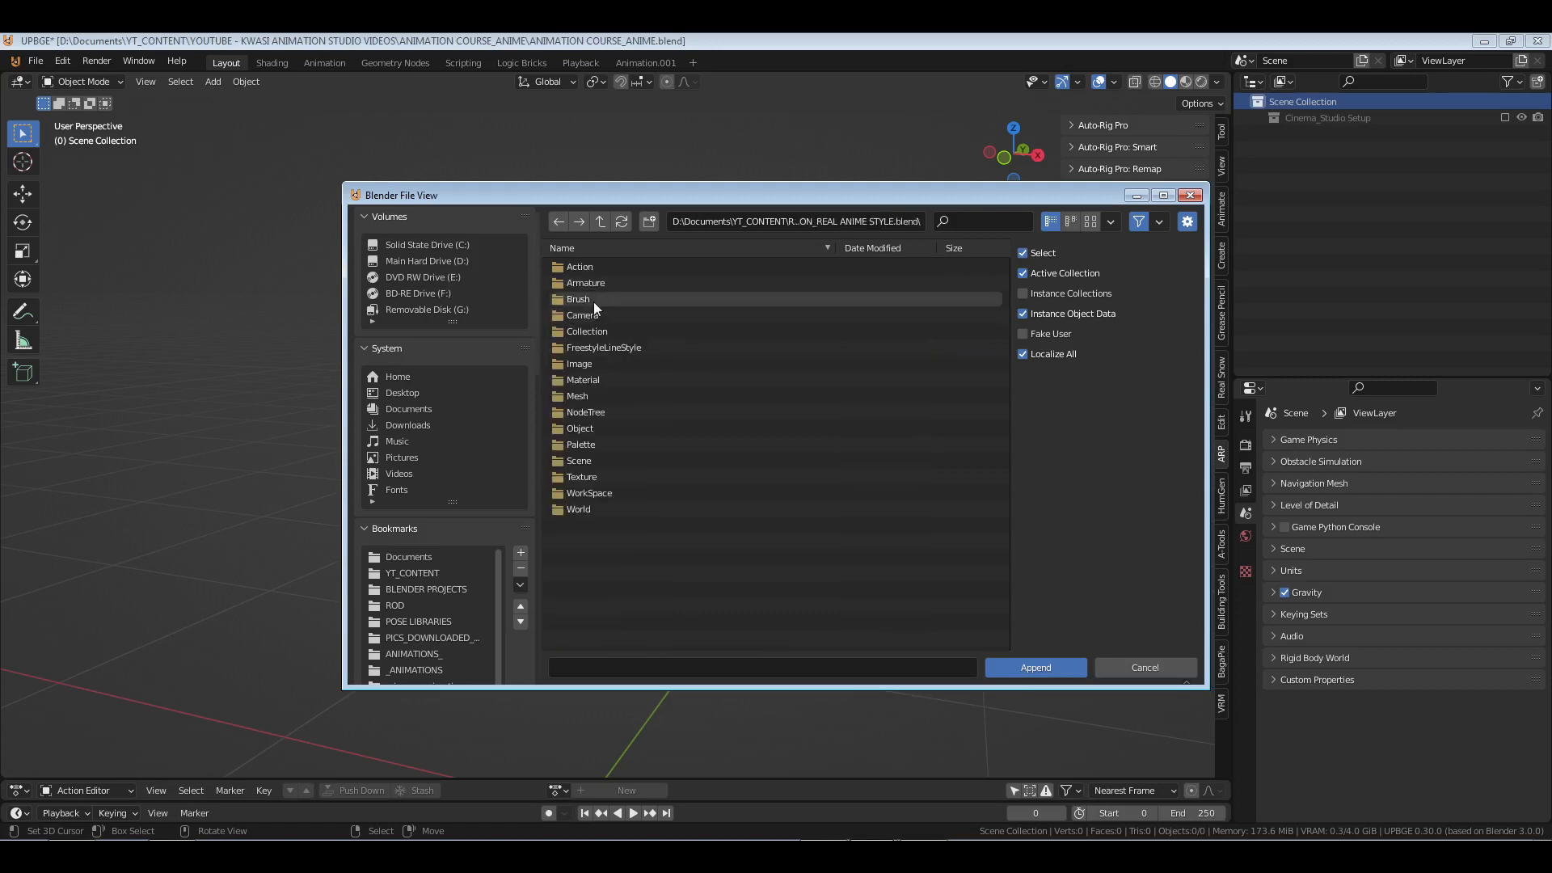
{"action": "double_click", "coordinate": [595, 329]}
{"action": "left_click", "coordinate": [600, 285]}
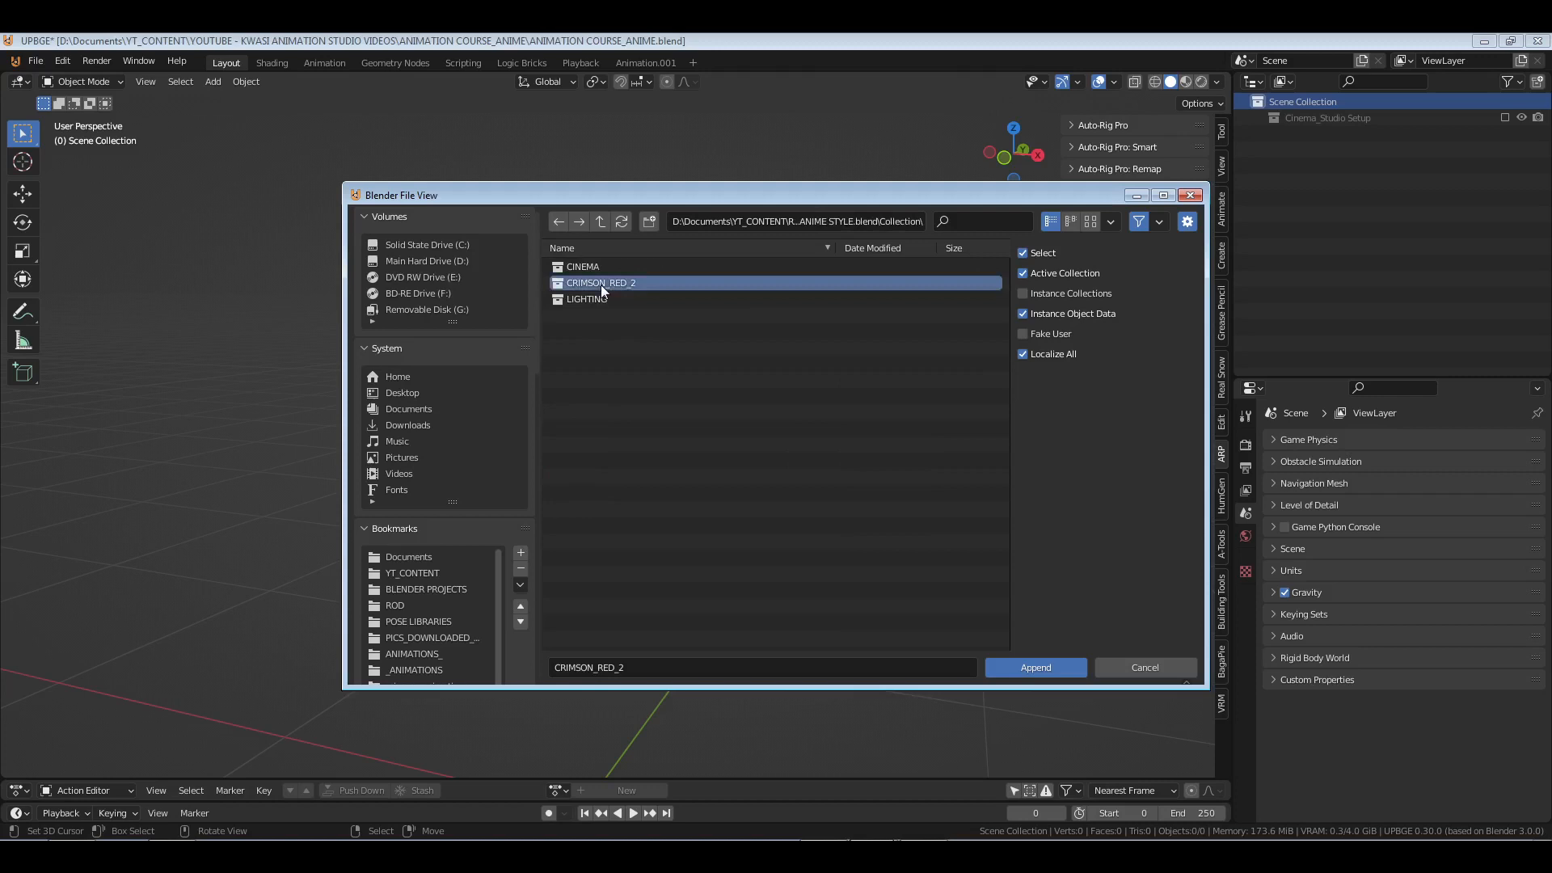
{"action": "left_click", "coordinate": [1025, 662]}
{"action": "left_click", "coordinate": [1323, 148]}
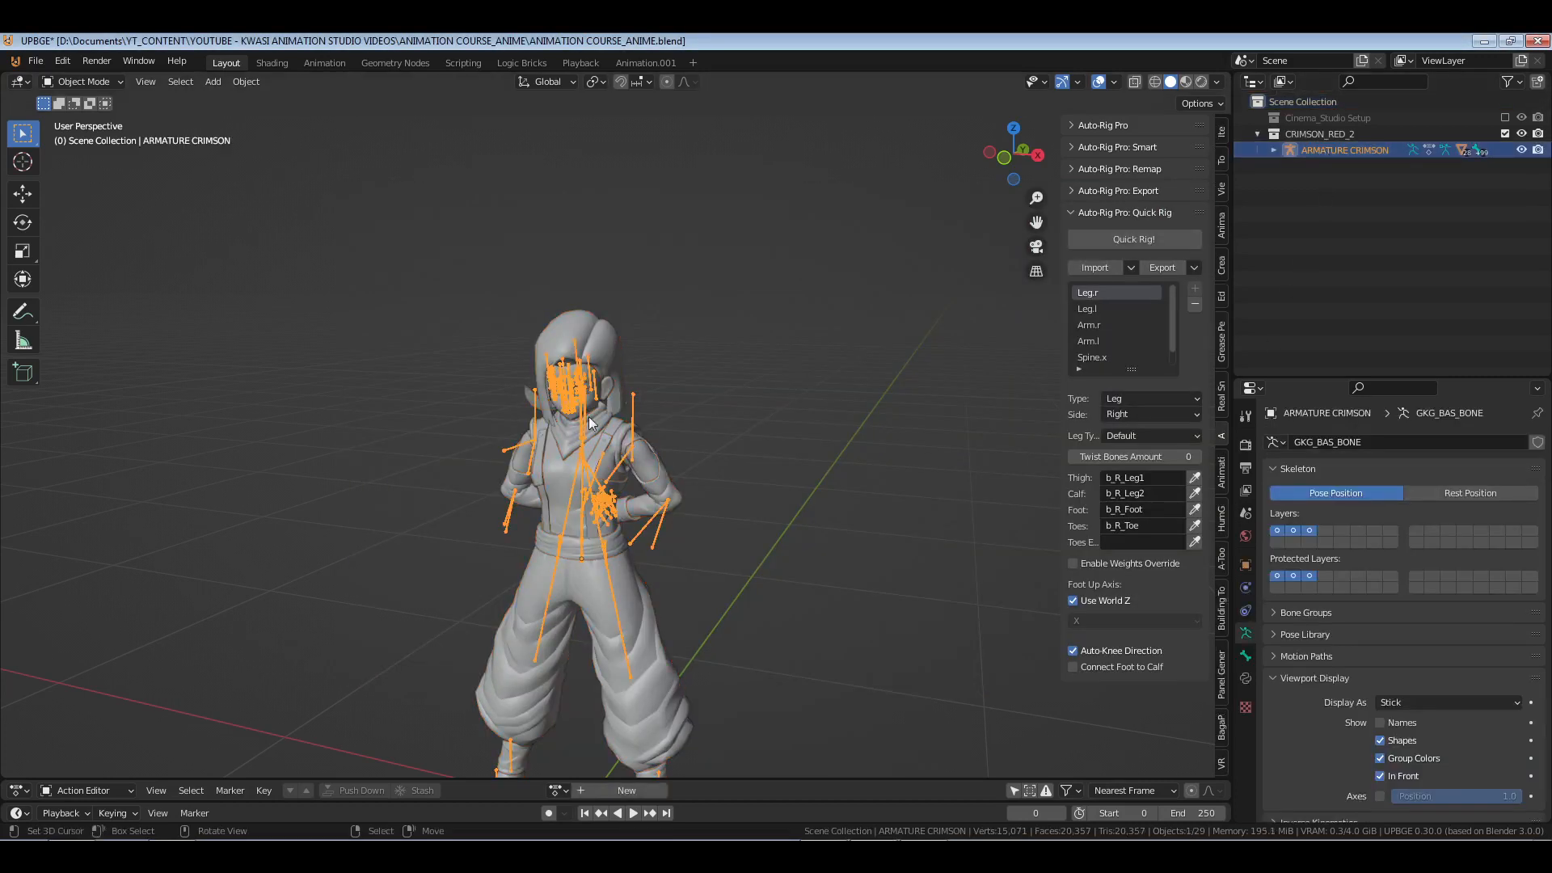
- Rotate the left and right lower leg bones outward about the global Z axis in Pose Mode
{"action": "middle_click_drag", "start_coordinate": [566, 501], "coordinate": [583, 510]}
{"action": "middle_click_drag", "start_coordinate": [677, 643], "coordinate": [691, 503]}
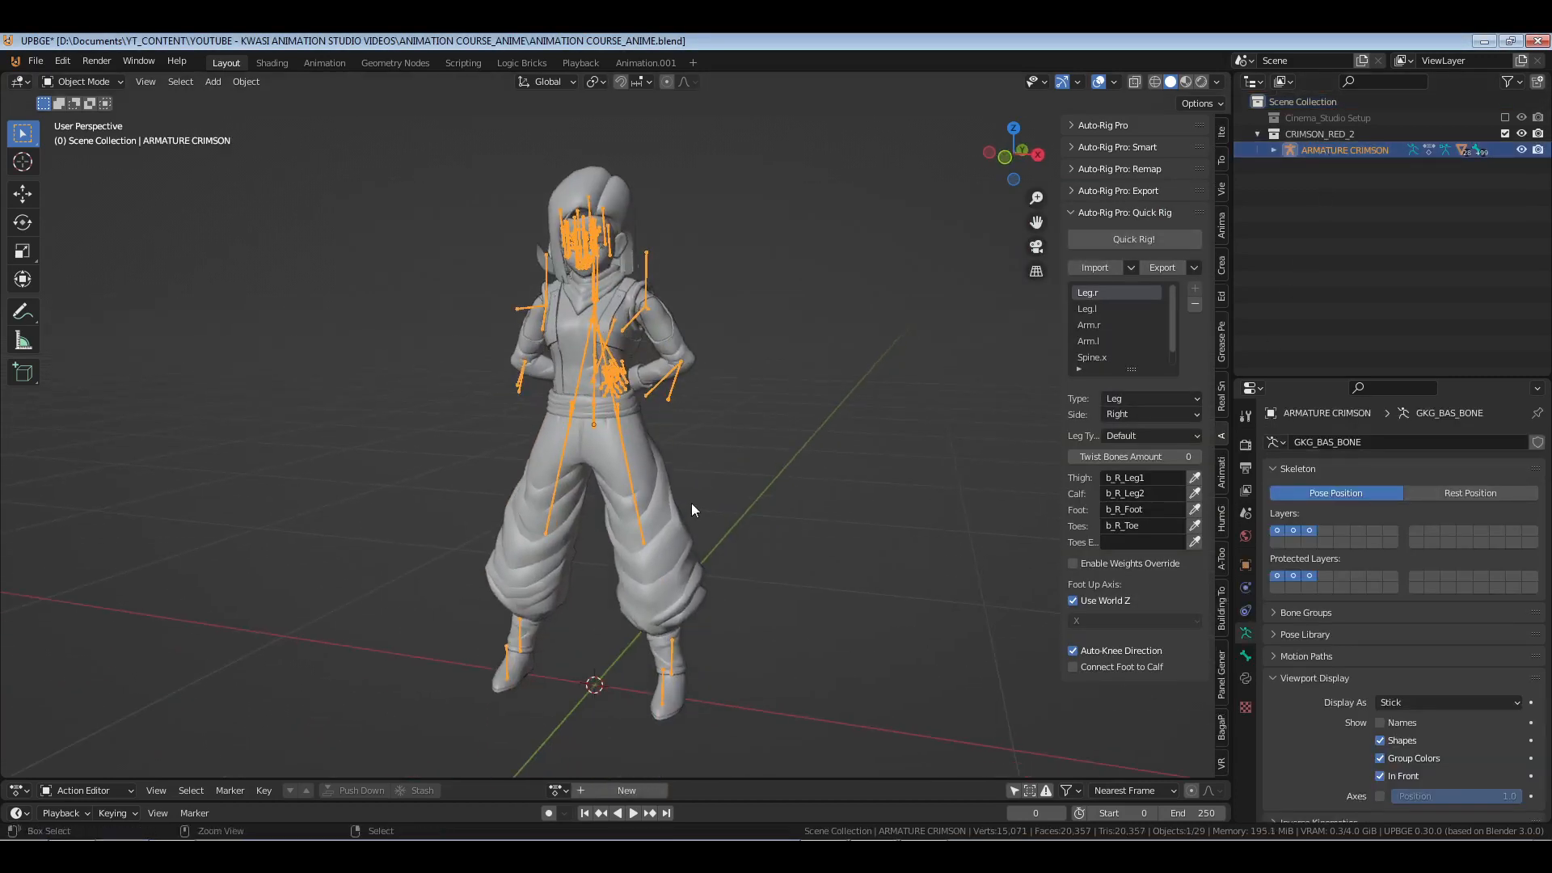
{"action": "key", "text": "ctrl+Tab"}
{"action": "left_click", "coordinate": [664, 620]}
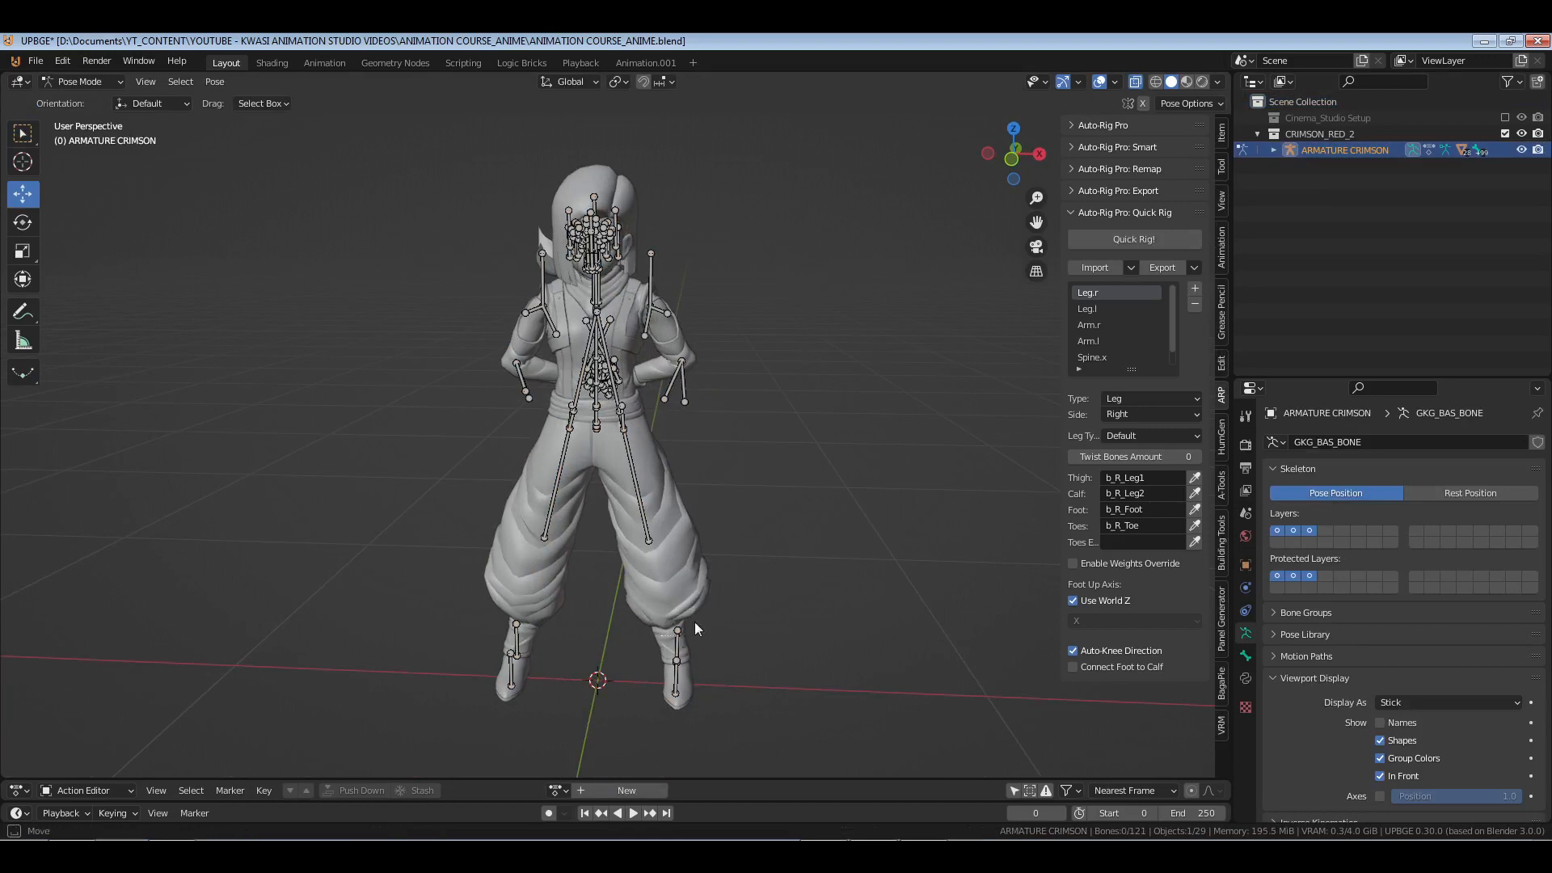
{"action": "key", "text": "r"}
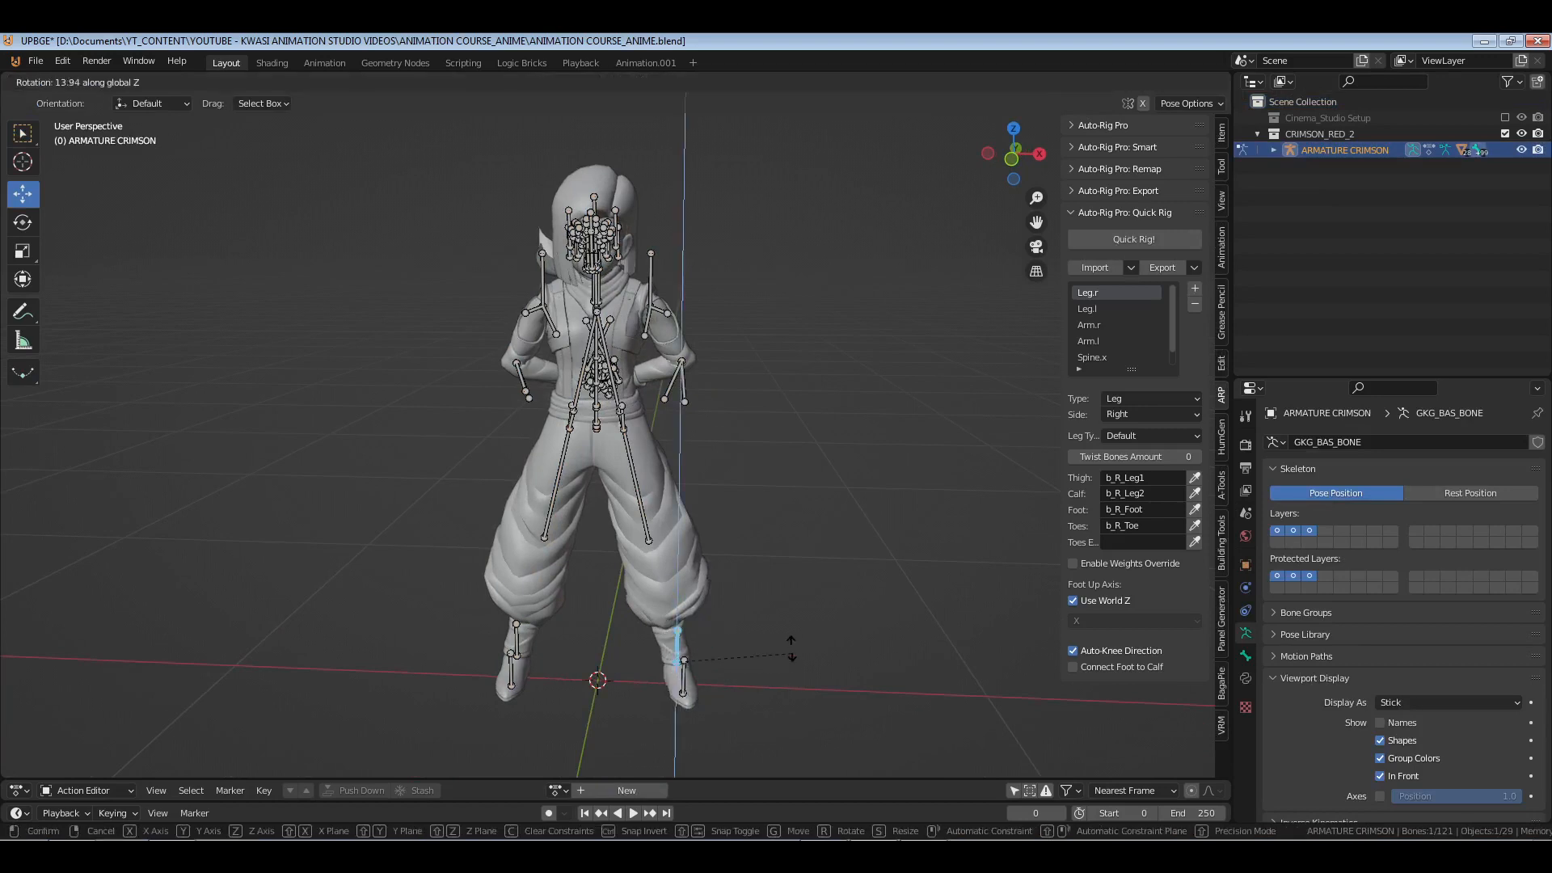
{"action": "left_click", "coordinate": [479, 645]}
{"action": "left_click", "coordinate": [502, 642]}
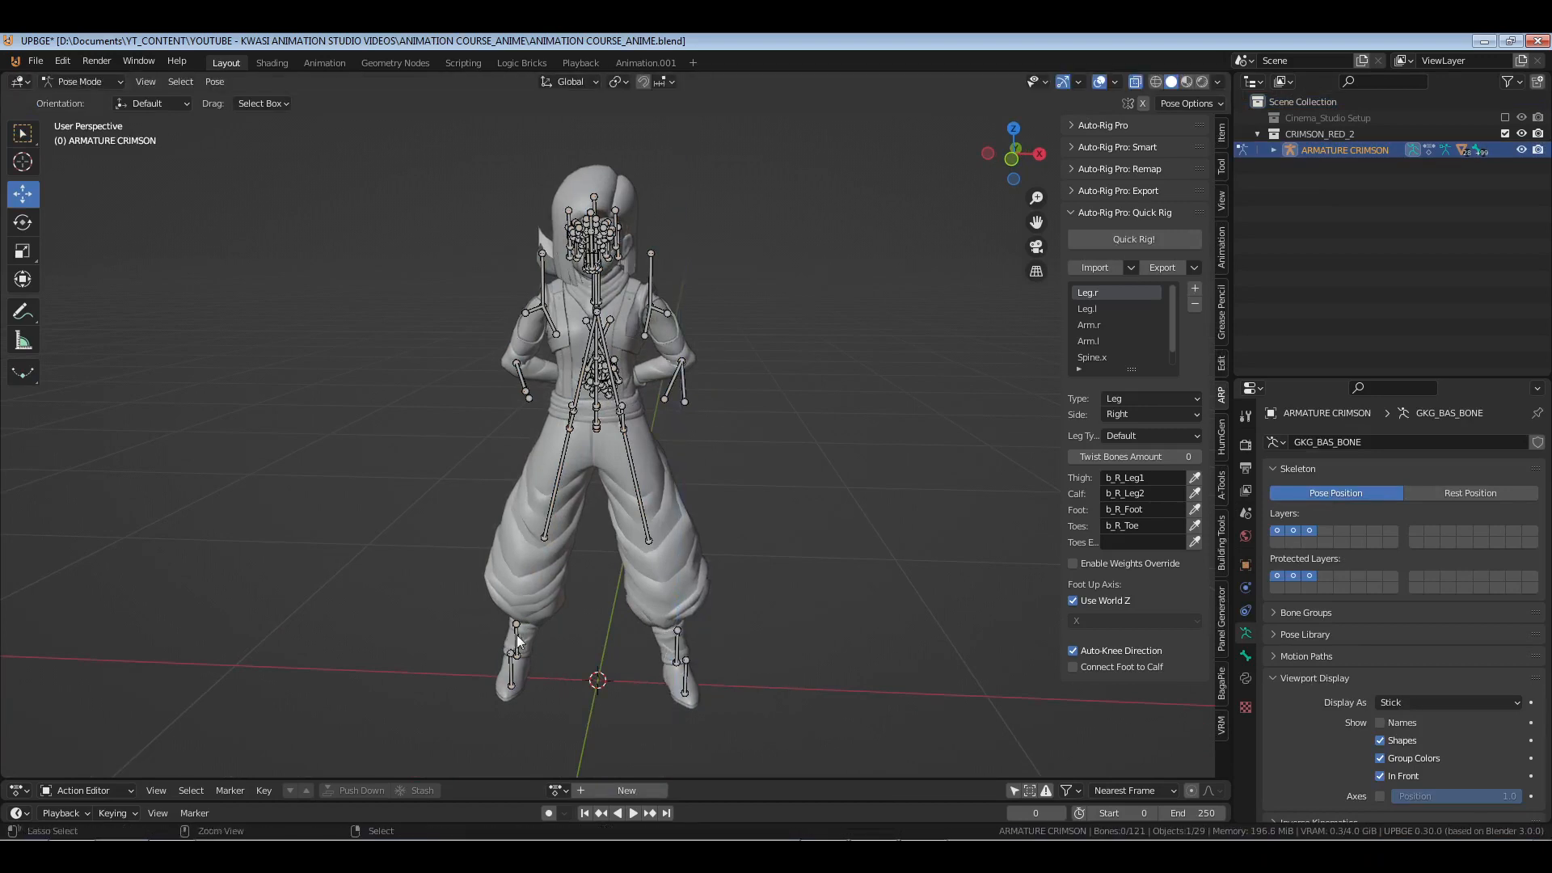
{"action": "key", "text": "ctrl+Tab"}
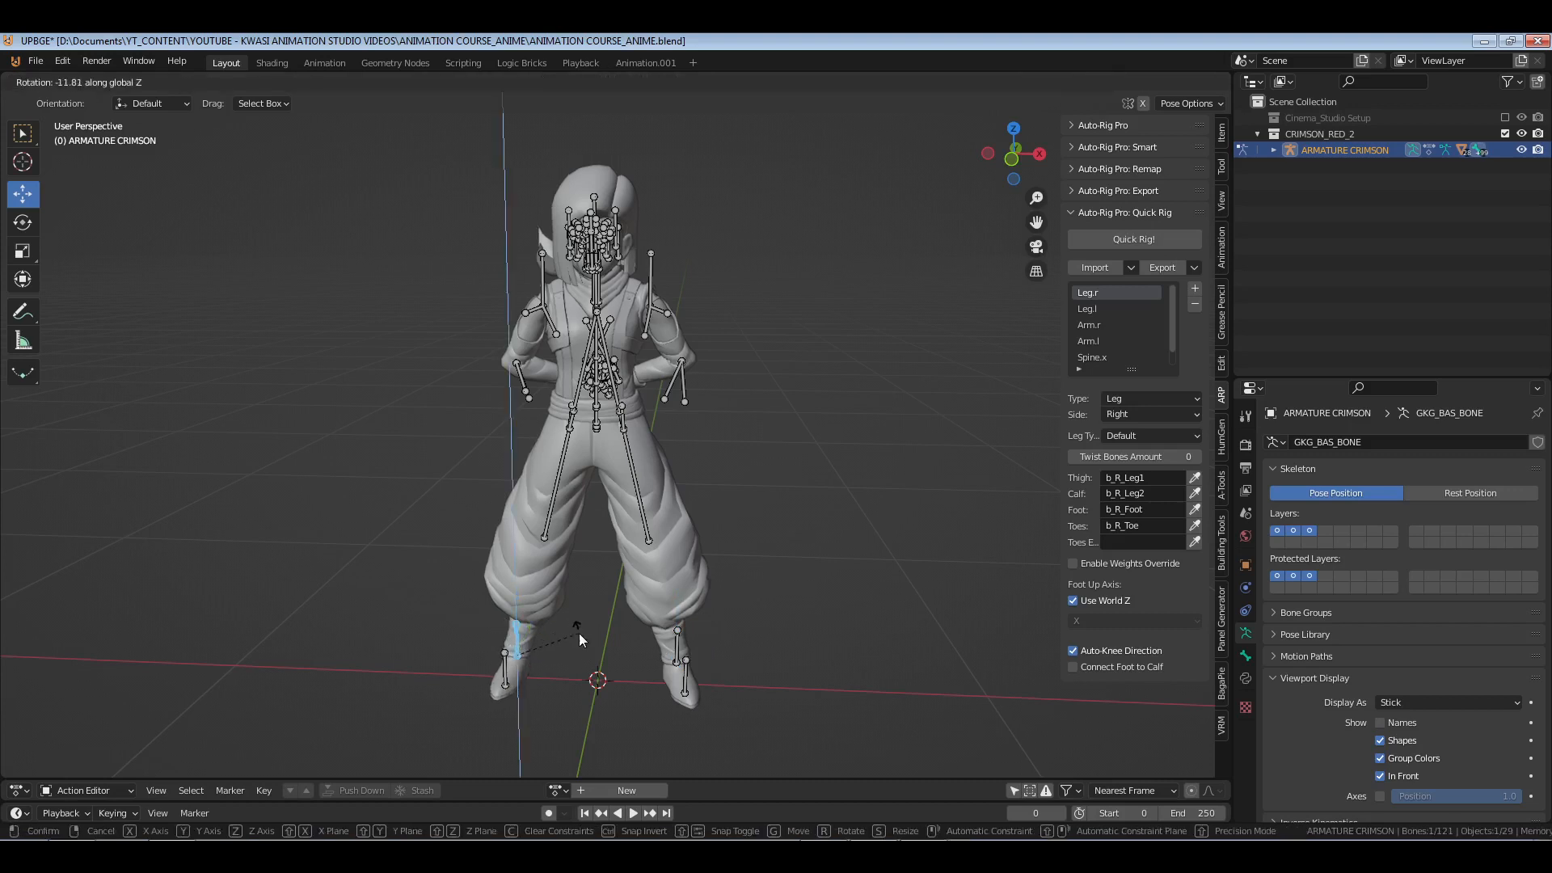
- Collapse the Auto-Rig Pro Quick Rig settings and move the CRIMSON_RED_2 collection above Cinema_Studio Setup
{"action": "scroll", "coordinate": [796, 478], "scroll_direction": "up", "scroll_amount": 3, "text": "shift"}
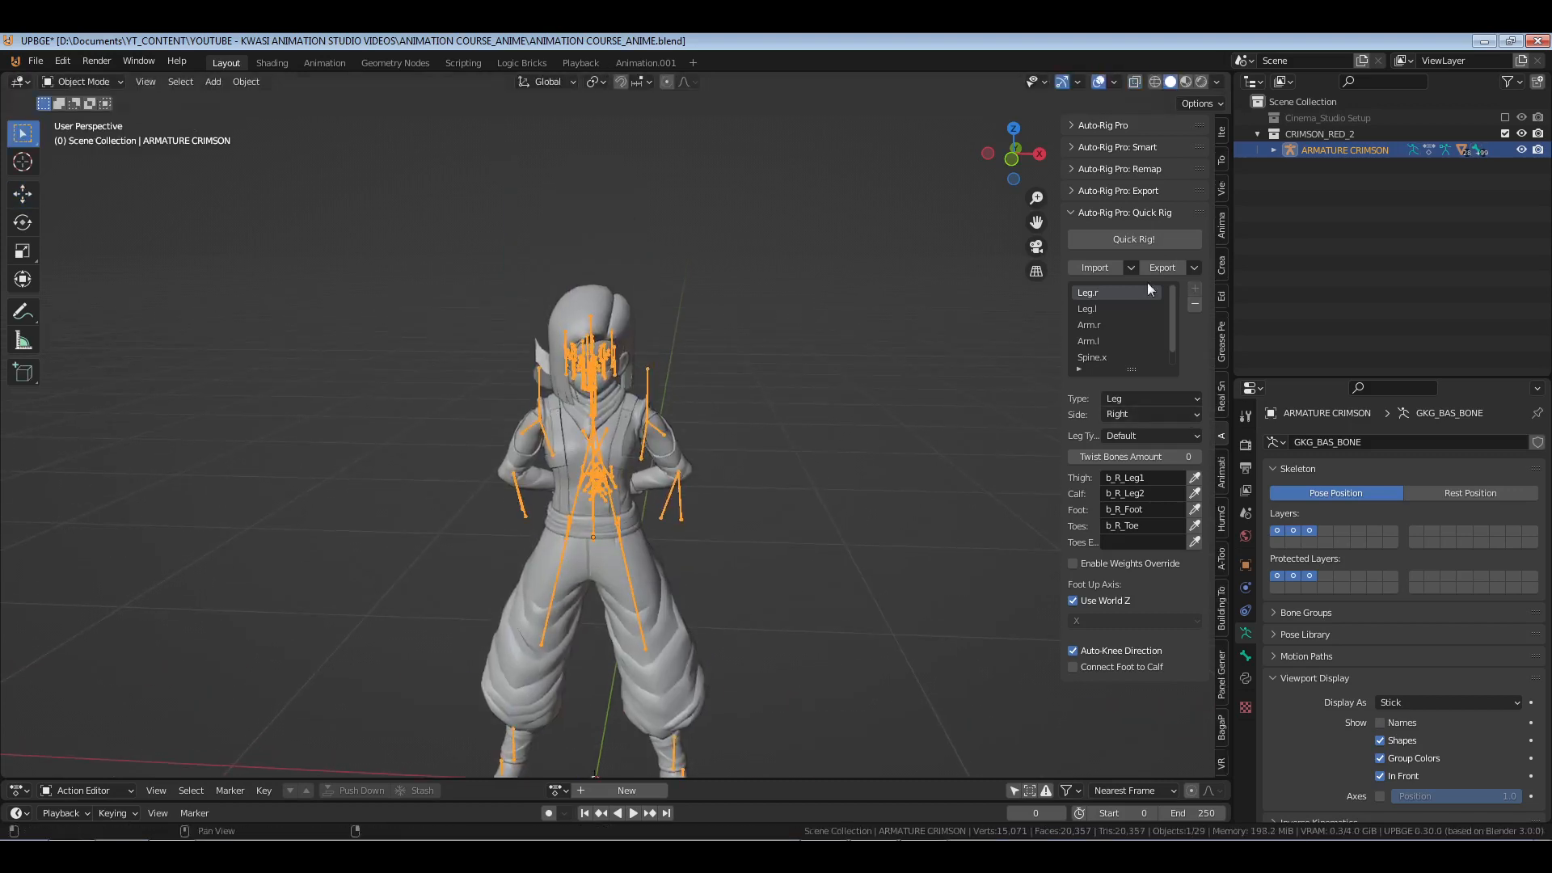
{"action": "left_click", "coordinate": [1106, 212]}
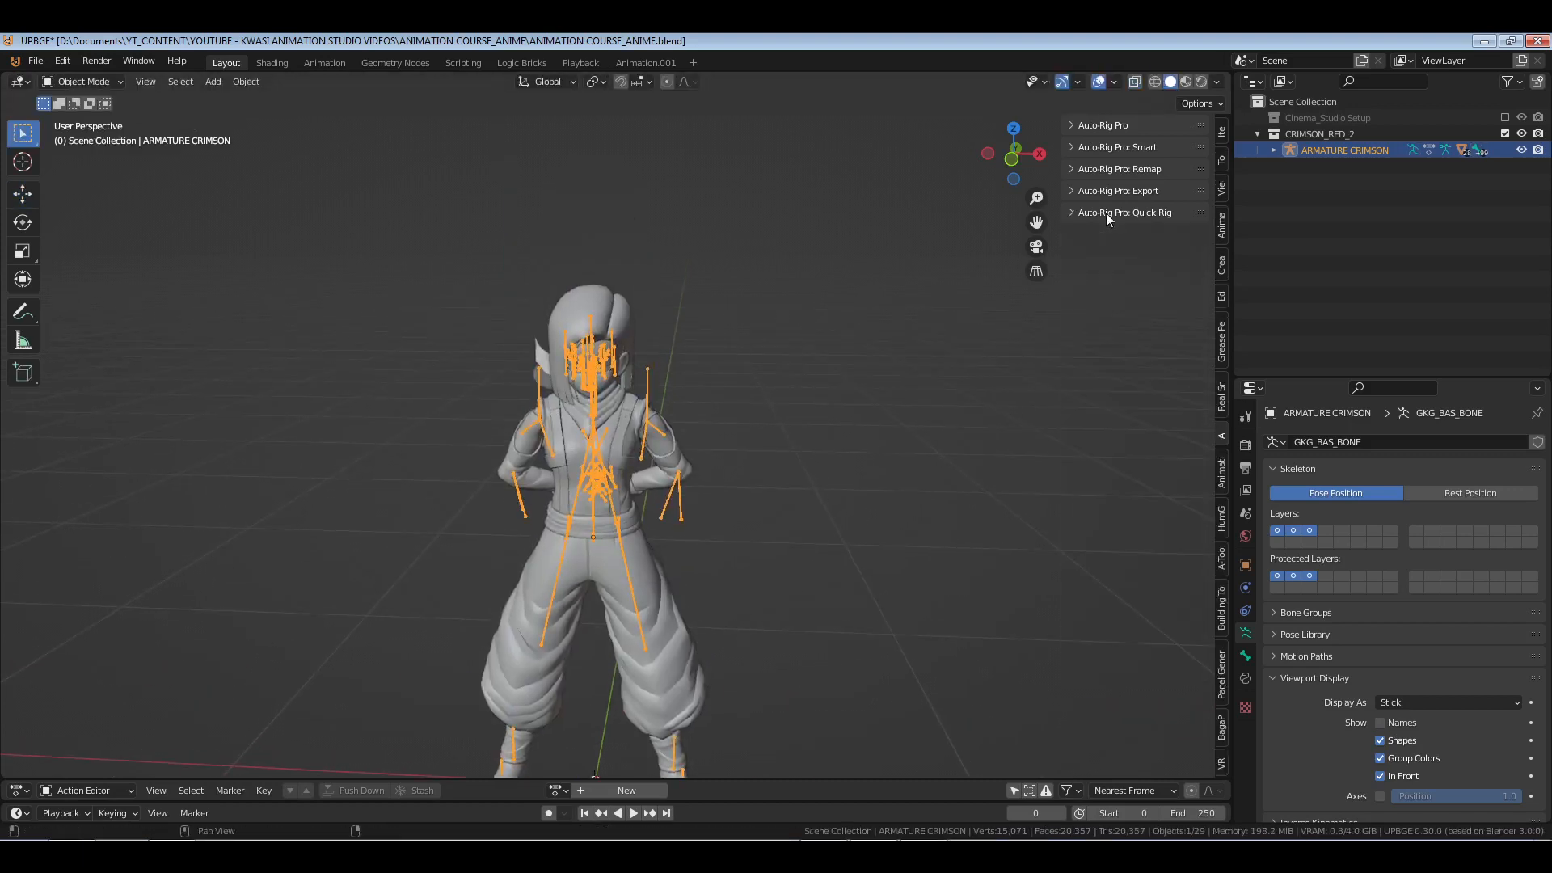
{"action": "left_click", "coordinate": [1258, 136]}
{"action": "left_click_drag", "start_coordinate": [1317, 139], "coordinate": [1319, 110]}
- Rename the CRIMSON_RED_2 collection to CRIMSON
{"action": "double_click", "coordinate": [1317, 118]}
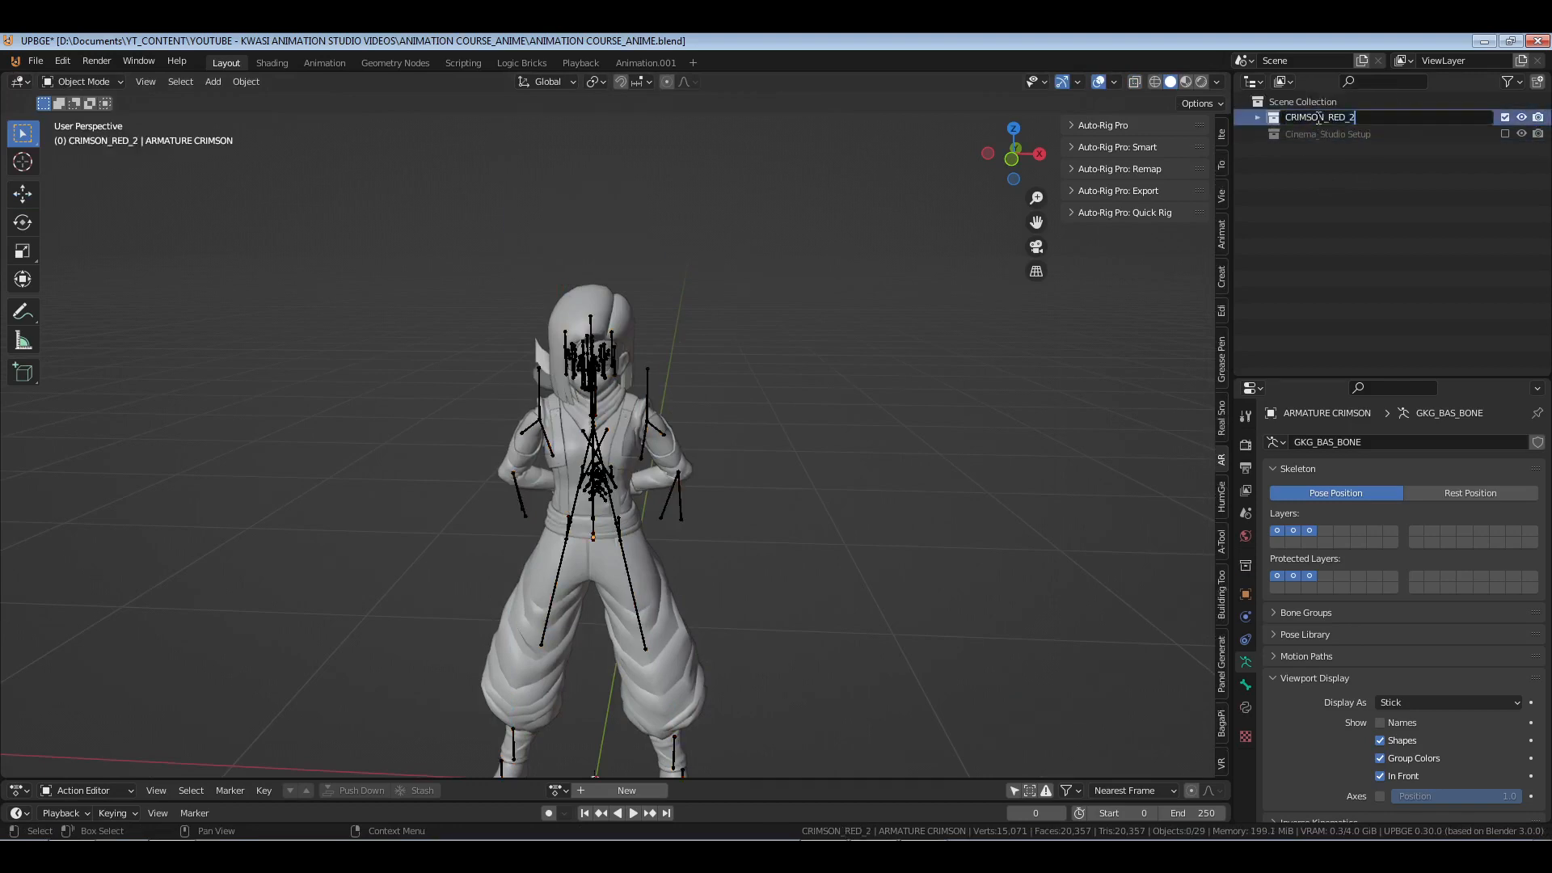
{"action": "key", "text": "End"}
{"action": "key", "text": "BackSpace"}
{"action": "key", "text": "BackSpace"}
{"action": "key", "text": "BackSpace"}
{"action": "key", "text": "BackSpace"}
{"action": "key", "text": "BackSpace"}
{"action": "key", "text": "BackSpace"}
{"action": "key", "text": "BackSpace"}
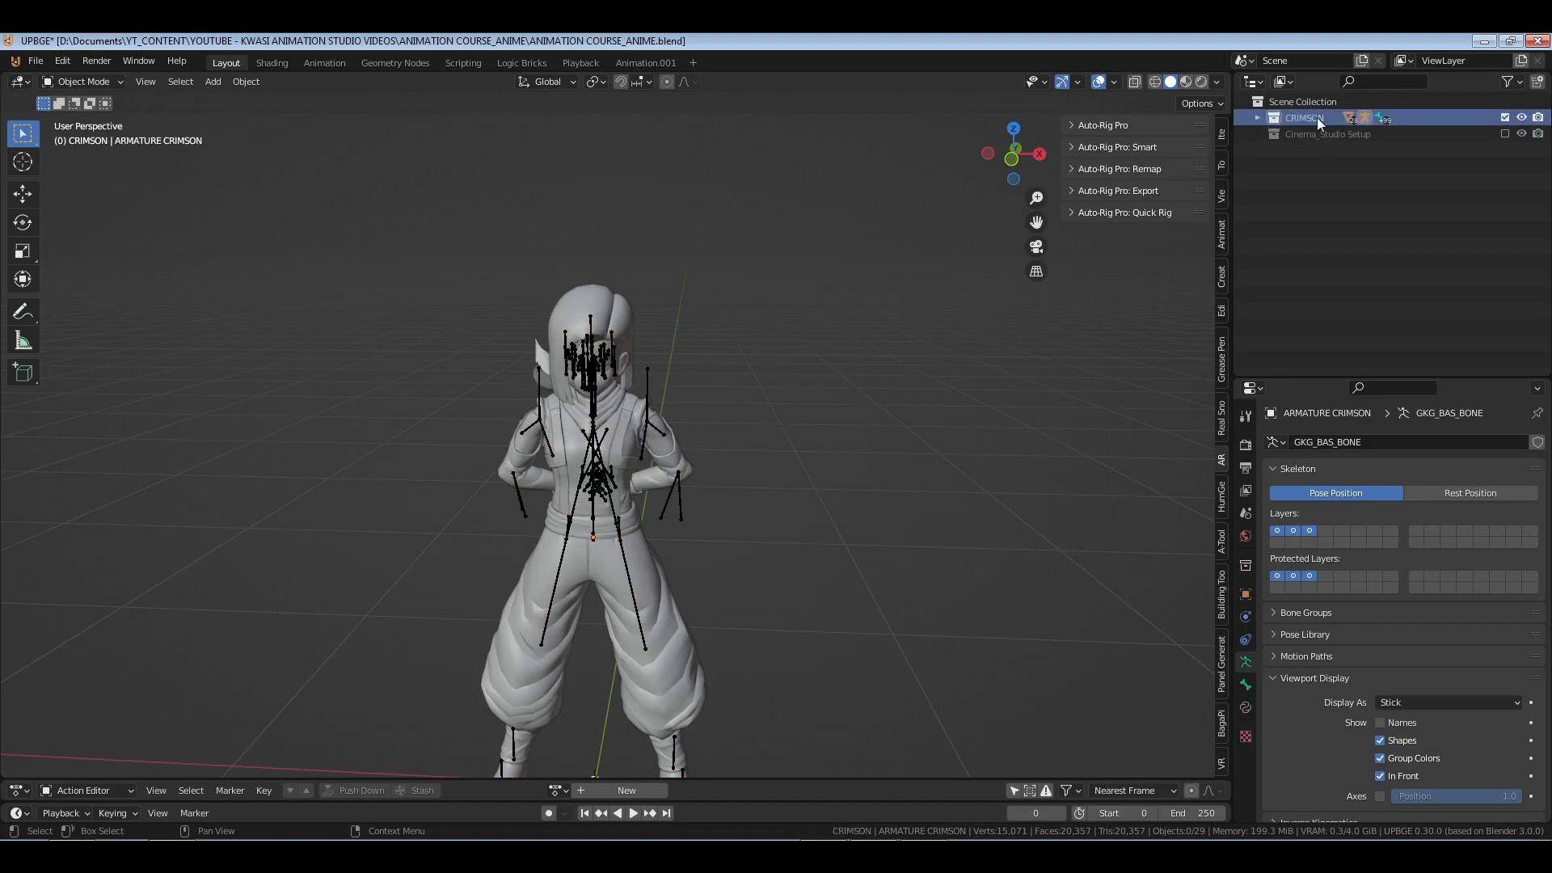
{"action": "type", "text": "N"}
{"action": "key", "text": "Return"}
- Clear the rotation and location of all bones in ARMATURE CRIMSON, return to Object Mode, and save the file
{"action": "scroll", "coordinate": [576, 353], "scroll_direction": "up", "scroll_amount": 3}
{"action": "left_click", "coordinate": [577, 354]}
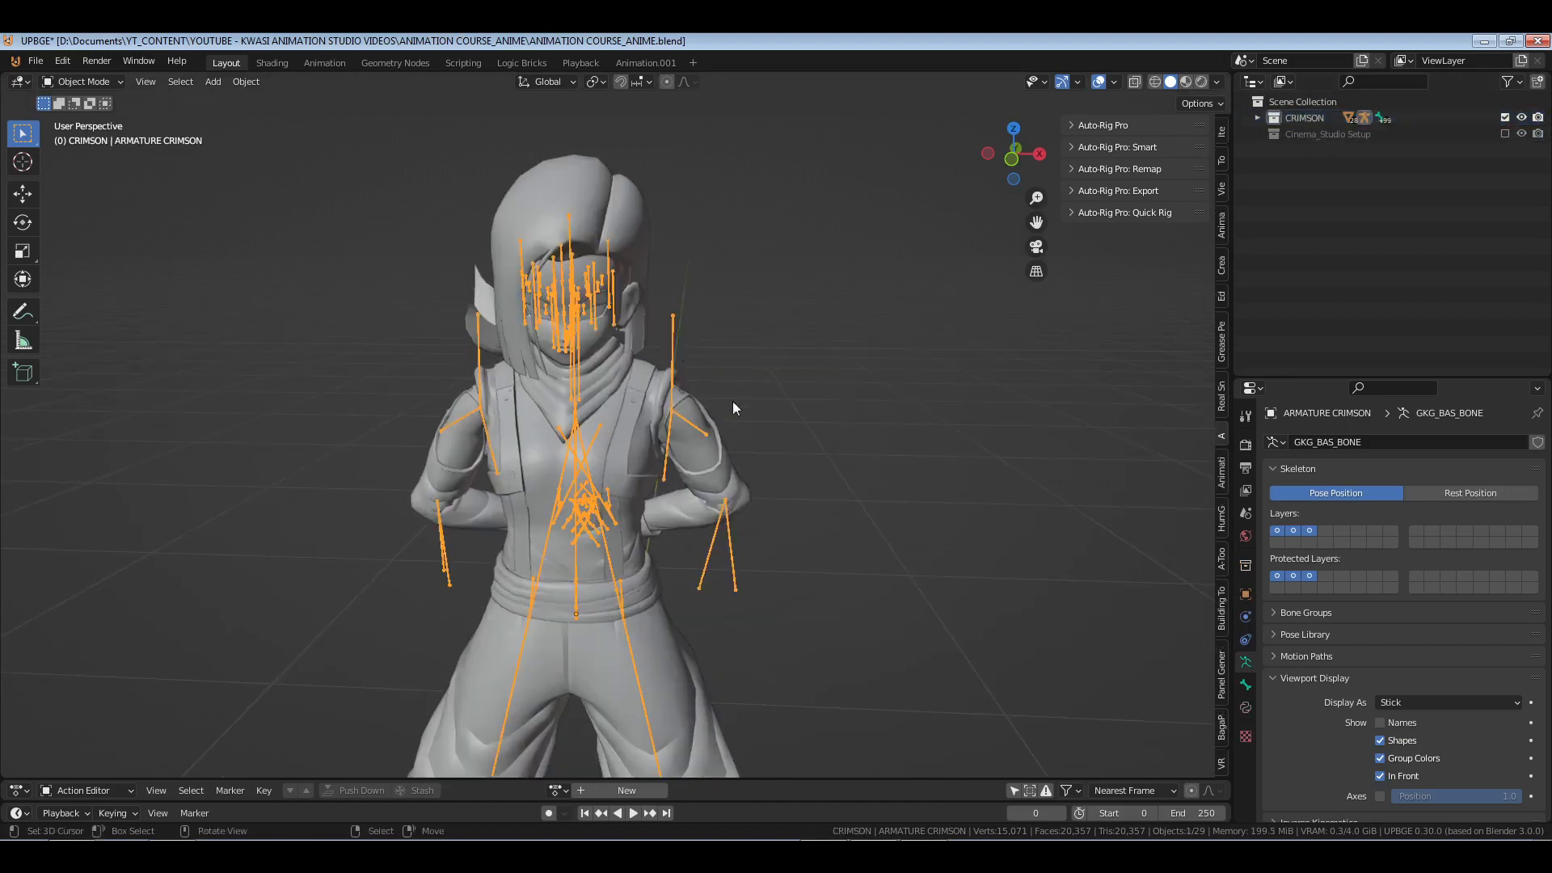
{"action": "key", "text": "ctrl+Tab"}
{"action": "key", "text": "alt+r"}
{"action": "key", "text": "alt+g"}
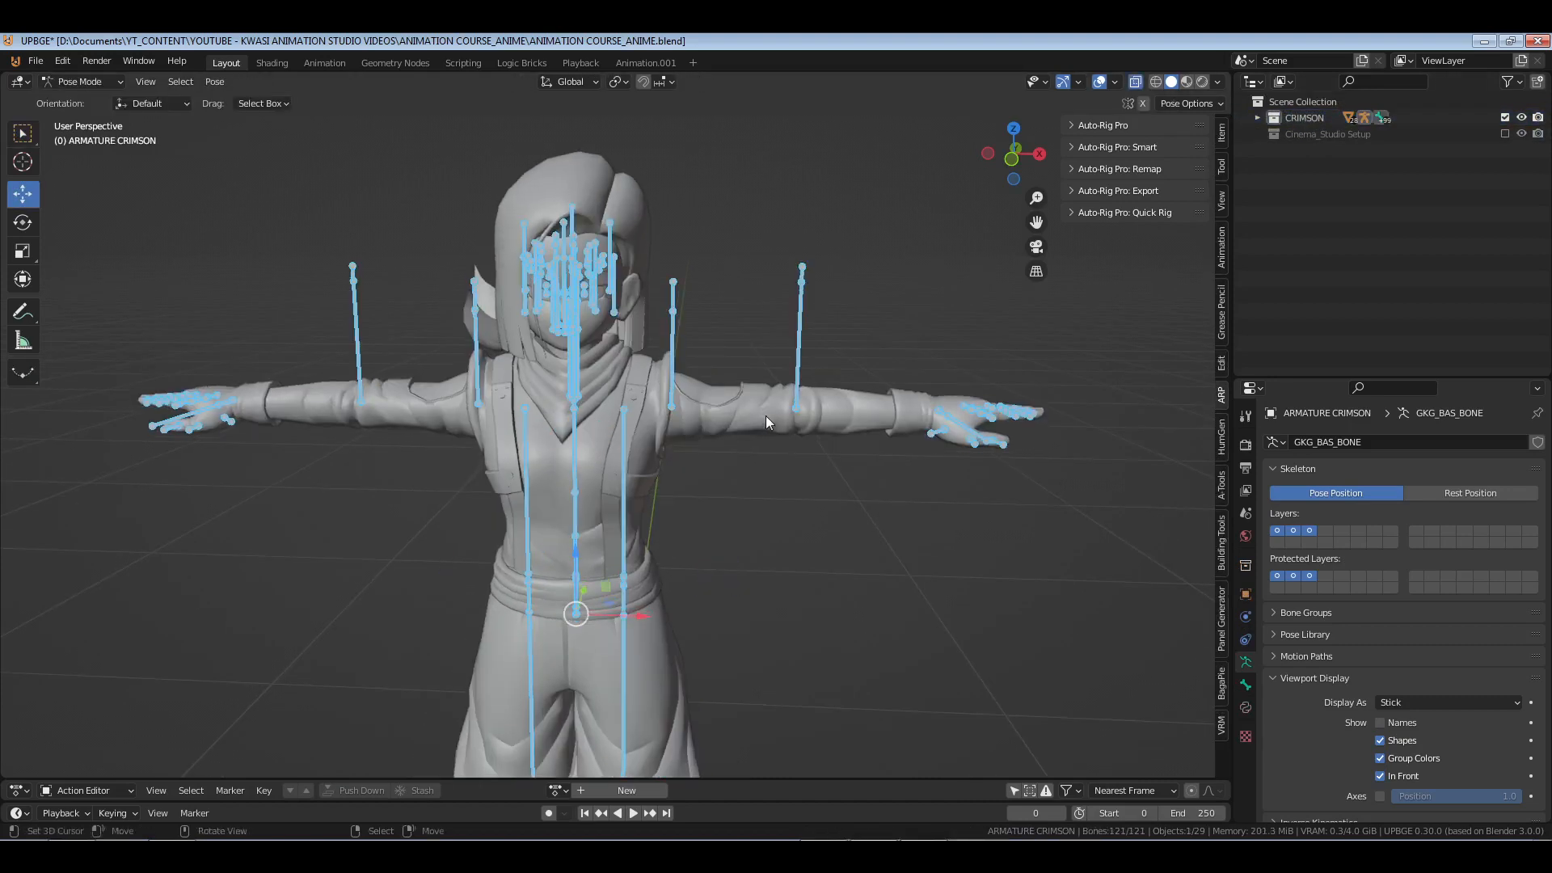
{"action": "key", "text": "ctrl+Tab"}
{"action": "scroll", "coordinate": [761, 416], "scroll_direction": "down", "scroll_amount": 5}
{"action": "left_click", "coordinate": [725, 460]}
{"action": "scroll", "coordinate": [724, 484], "scroll_direction": "up", "scroll_amount": 3}
{"action": "key", "text": "ctrl+s"}
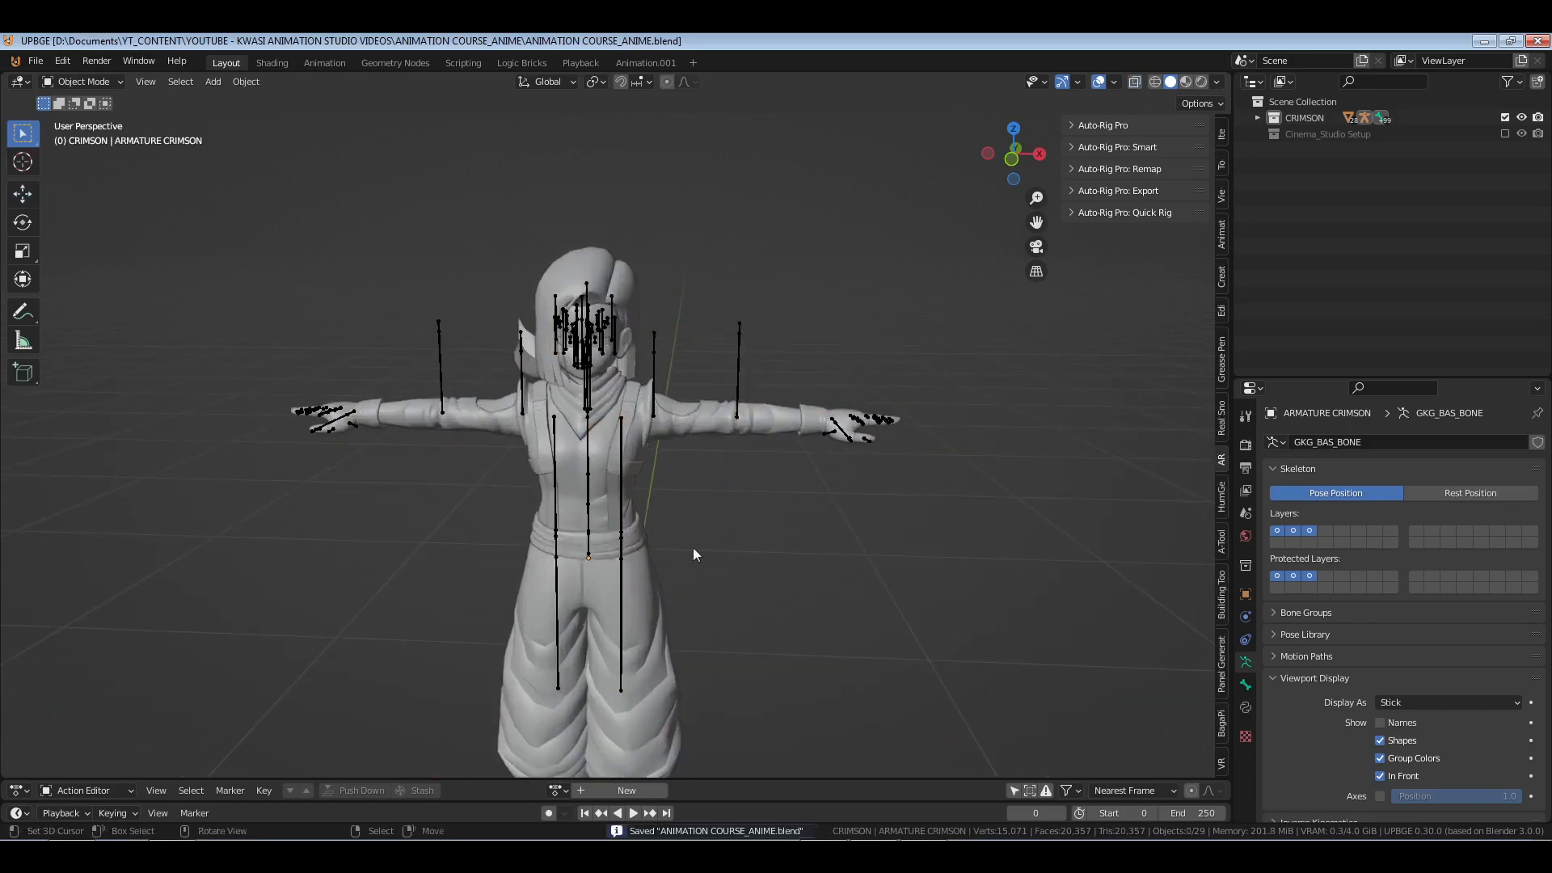
- Limit the armature's visible bones to the first layer and save the file
{"action": "middle_click_drag", "start_coordinate": [692, 547], "coordinate": [758, 523], "text": "shift"}
{"action": "left_click", "coordinate": [1279, 531]}
{"action": "key", "text": "ctrl+s"}
{"action": "middle_click_drag", "start_coordinate": [657, 498], "coordinate": [728, 416]}
{"action": "scroll", "coordinate": [815, 453], "scroll_direction": "down", "scroll_amount": 2}
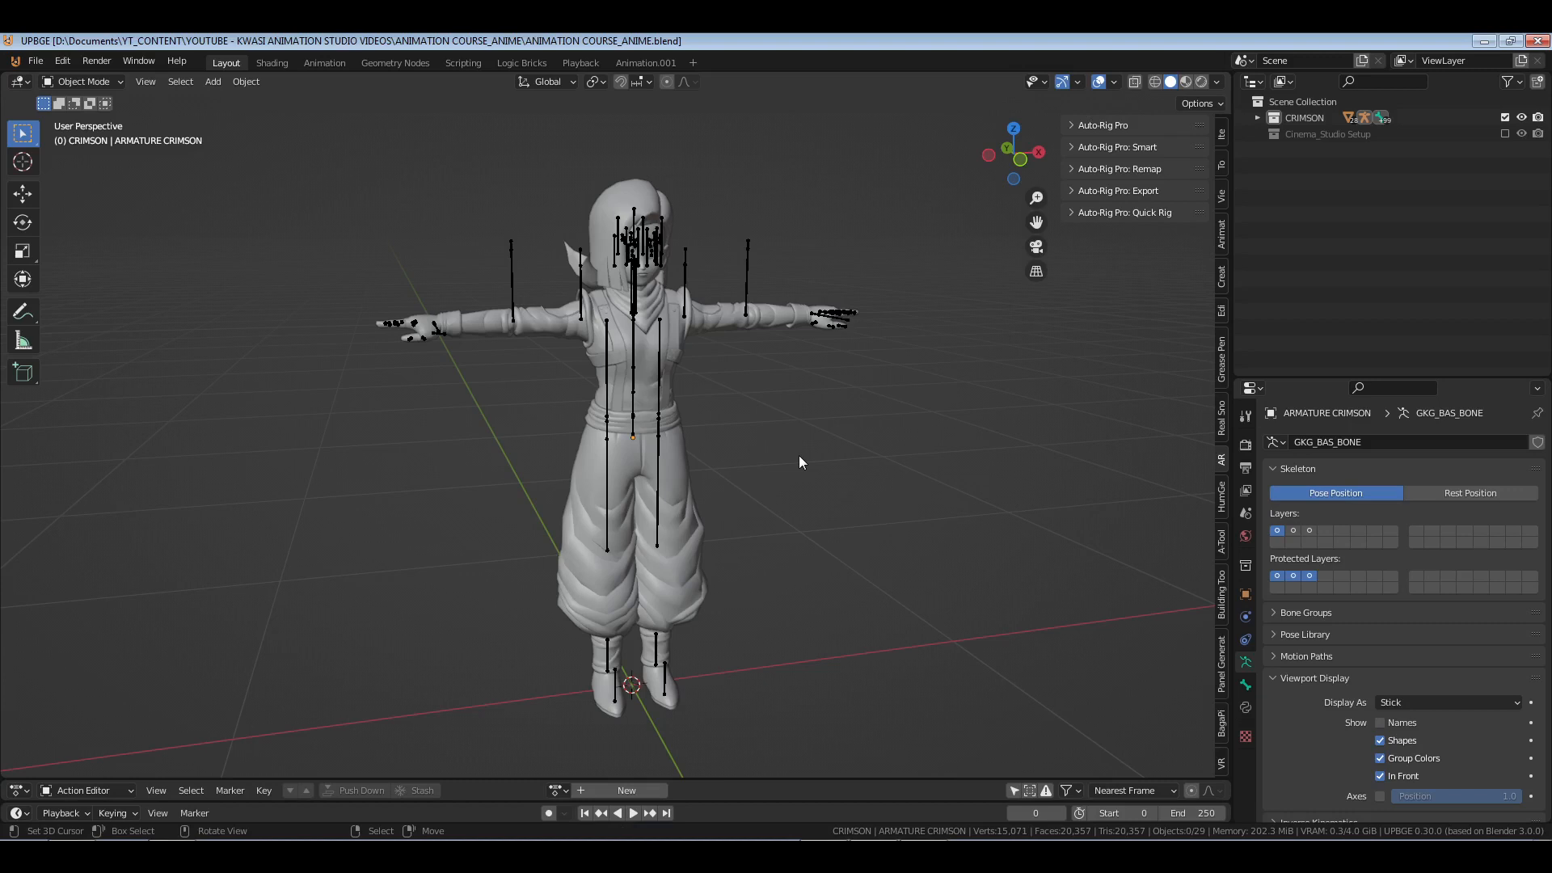
- Search for the Auto Rigger operator, review its bone assignment options, and close them without applying
{"action": "key", "text": "F3"}
{"action": "type", "text": "auto rigger"}
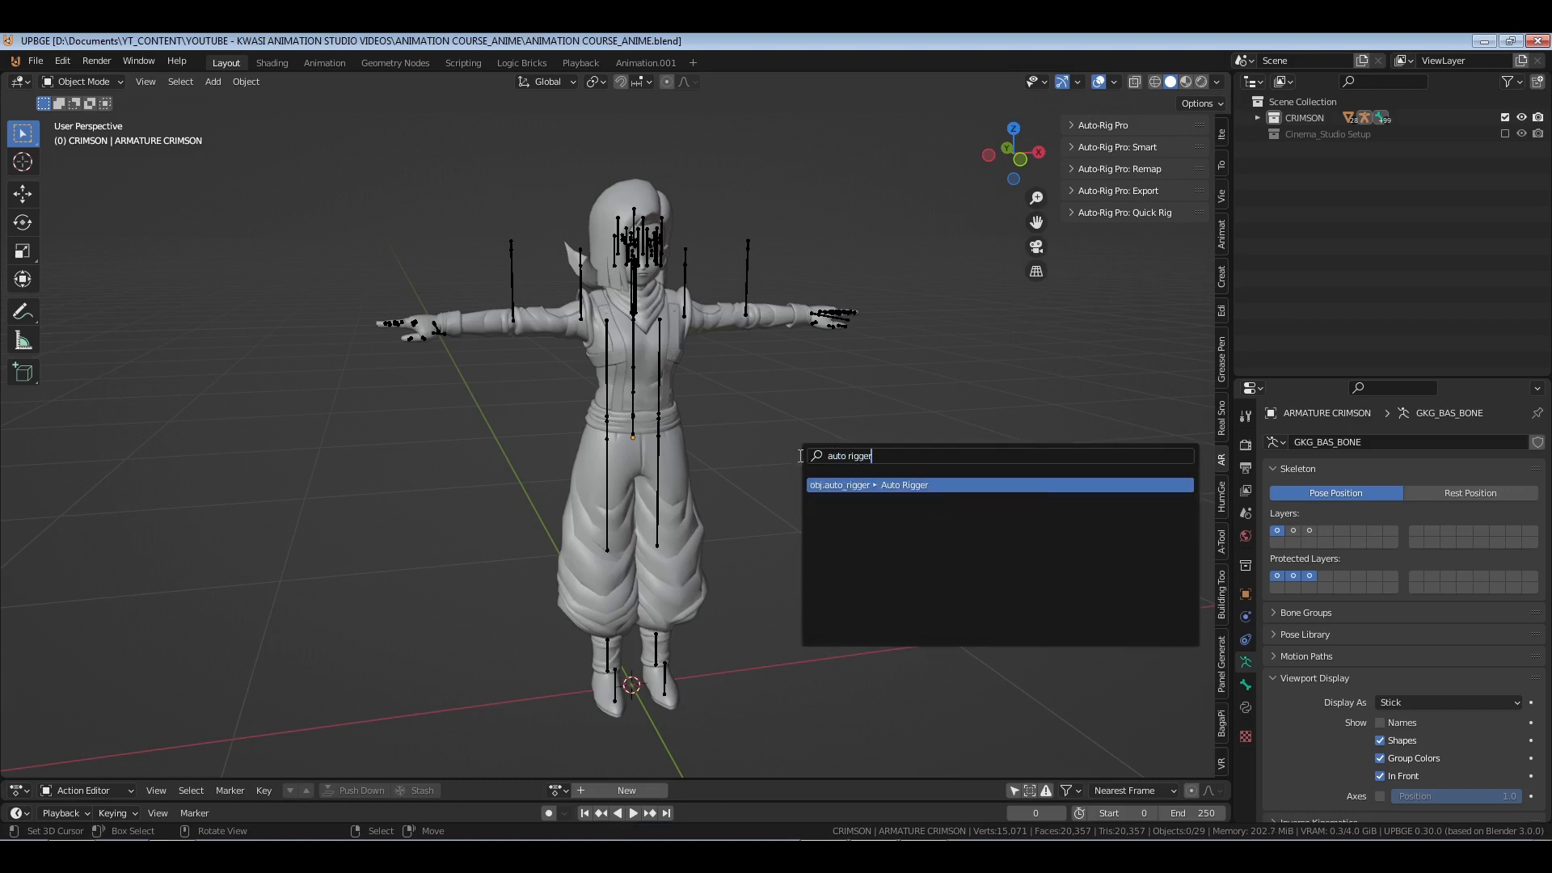
{"action": "key", "text": "Return"}
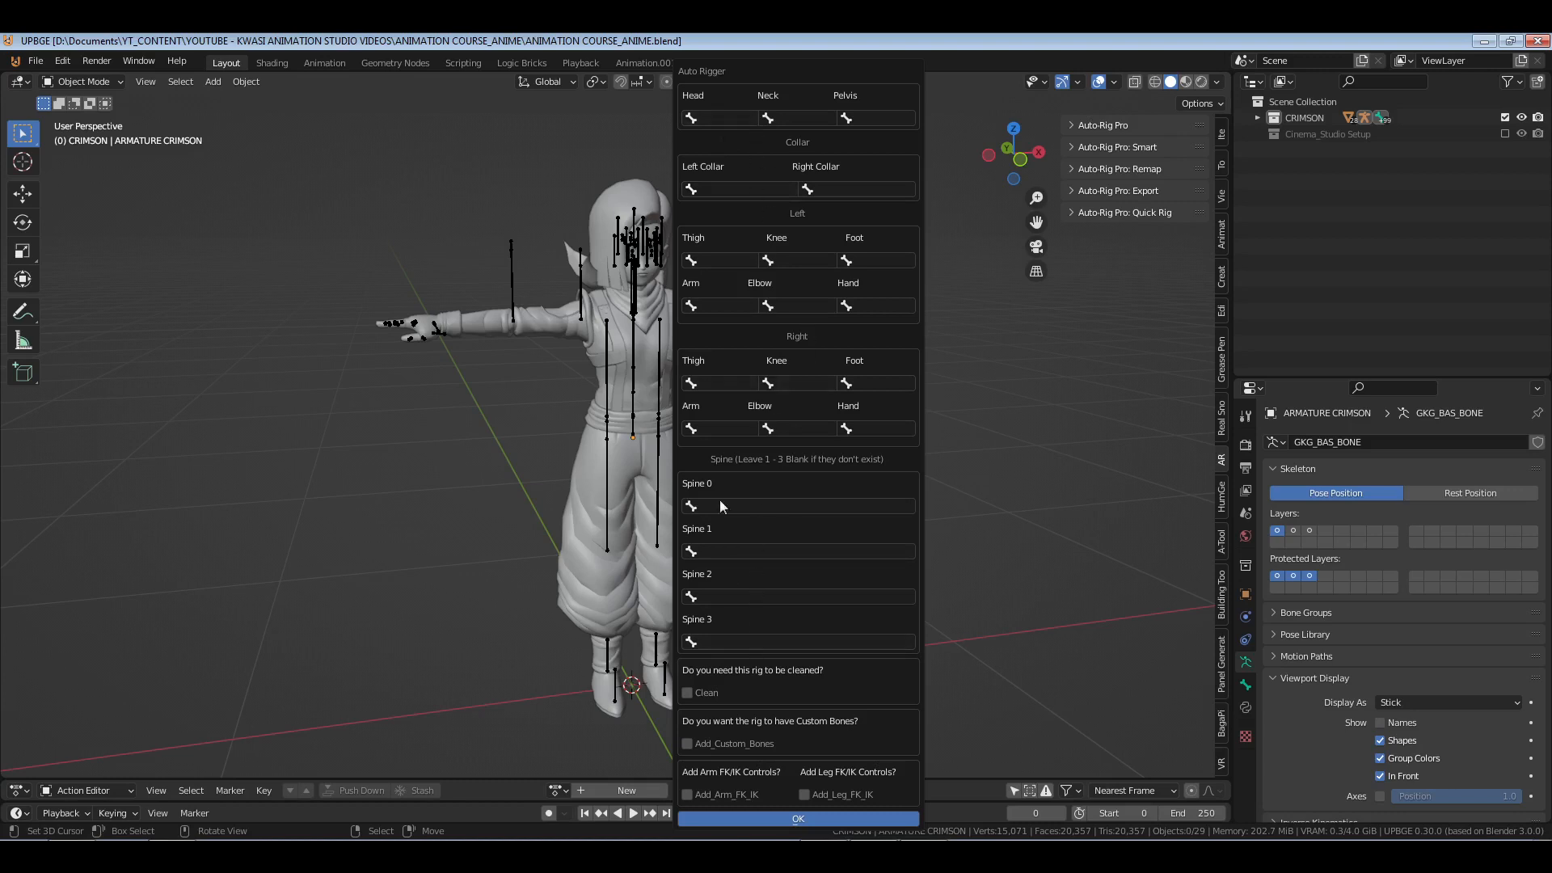
{"action": "key", "text": "Escape"}
- Select the armature and all character meshes in the front view and apply their object transforms
{"action": "key", "text": "KP_1"}
{"action": "left_click", "coordinate": [666, 314]}
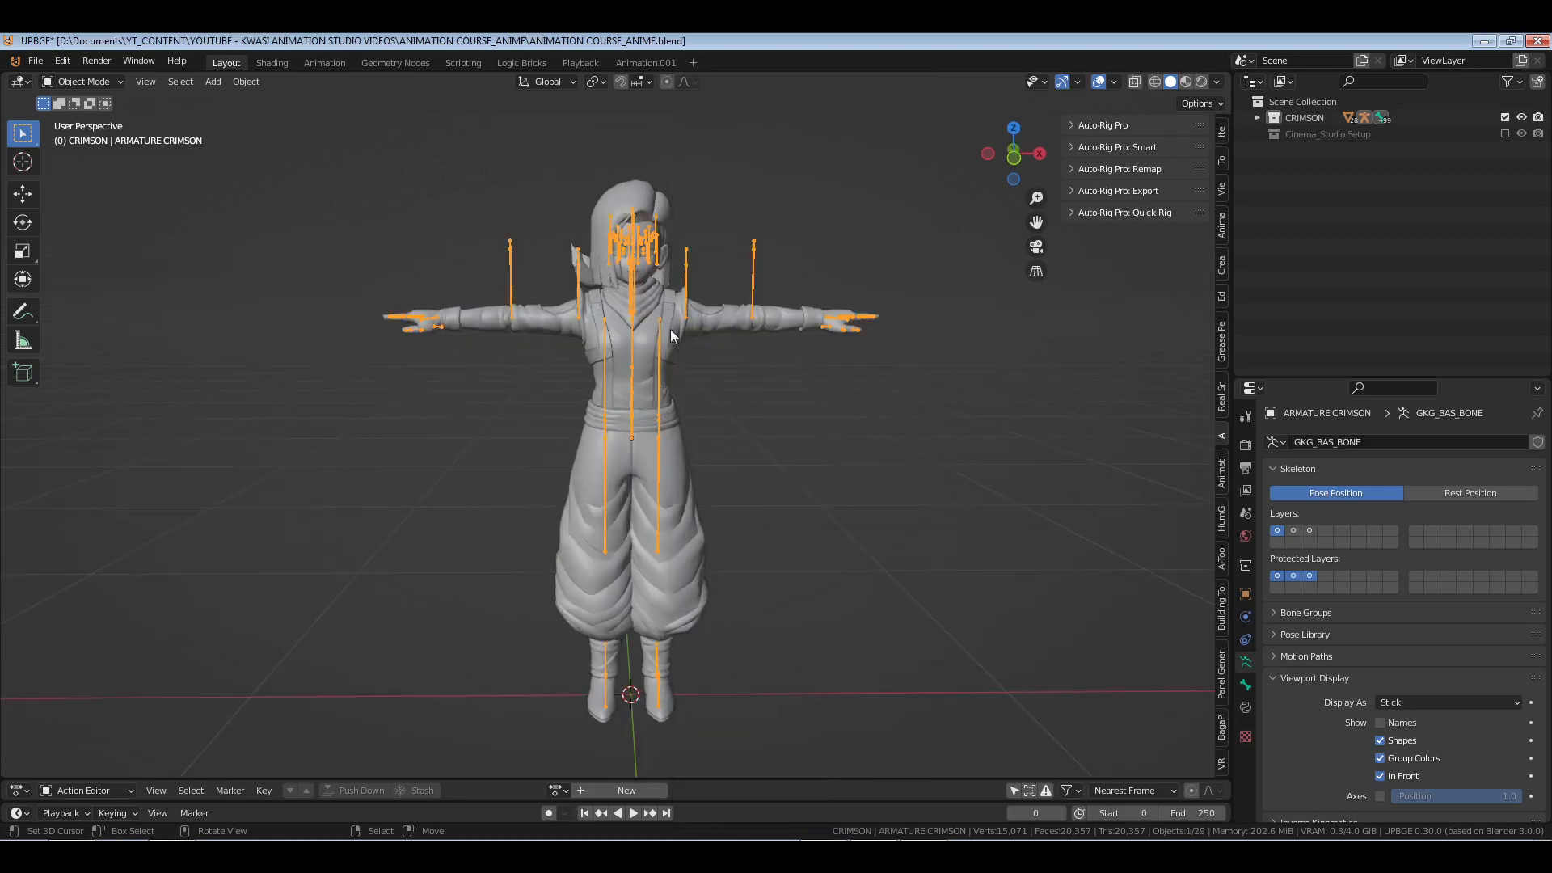
{"action": "key", "text": "KP_Decimal"}
{"action": "middle_click_drag", "start_coordinate": [687, 309], "coordinate": [706, 386], "text": "shift"}
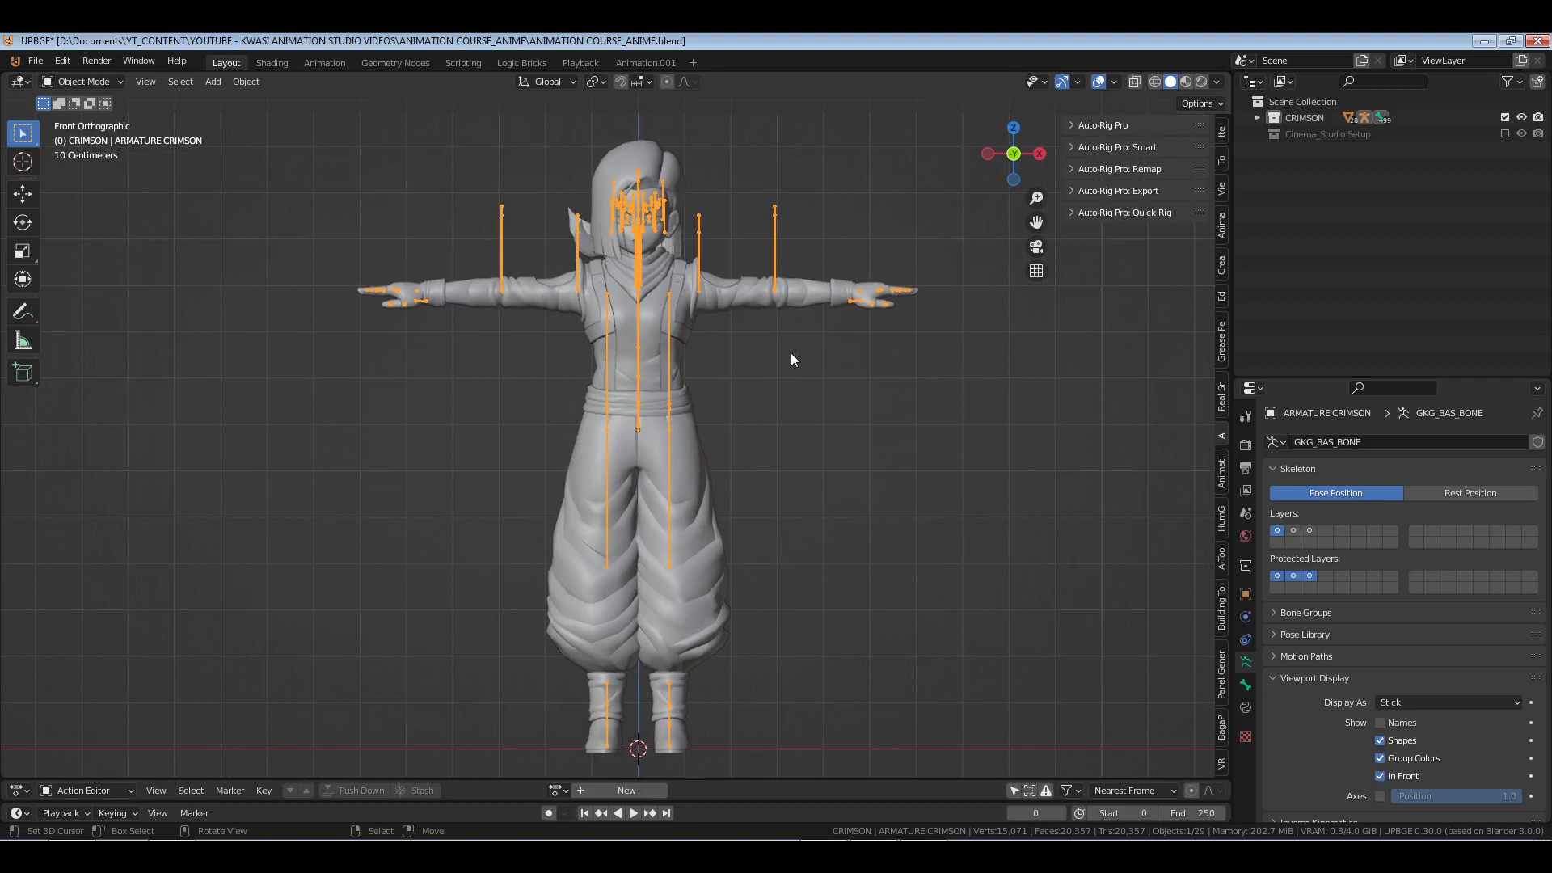
{"action": "key", "text": "a"}
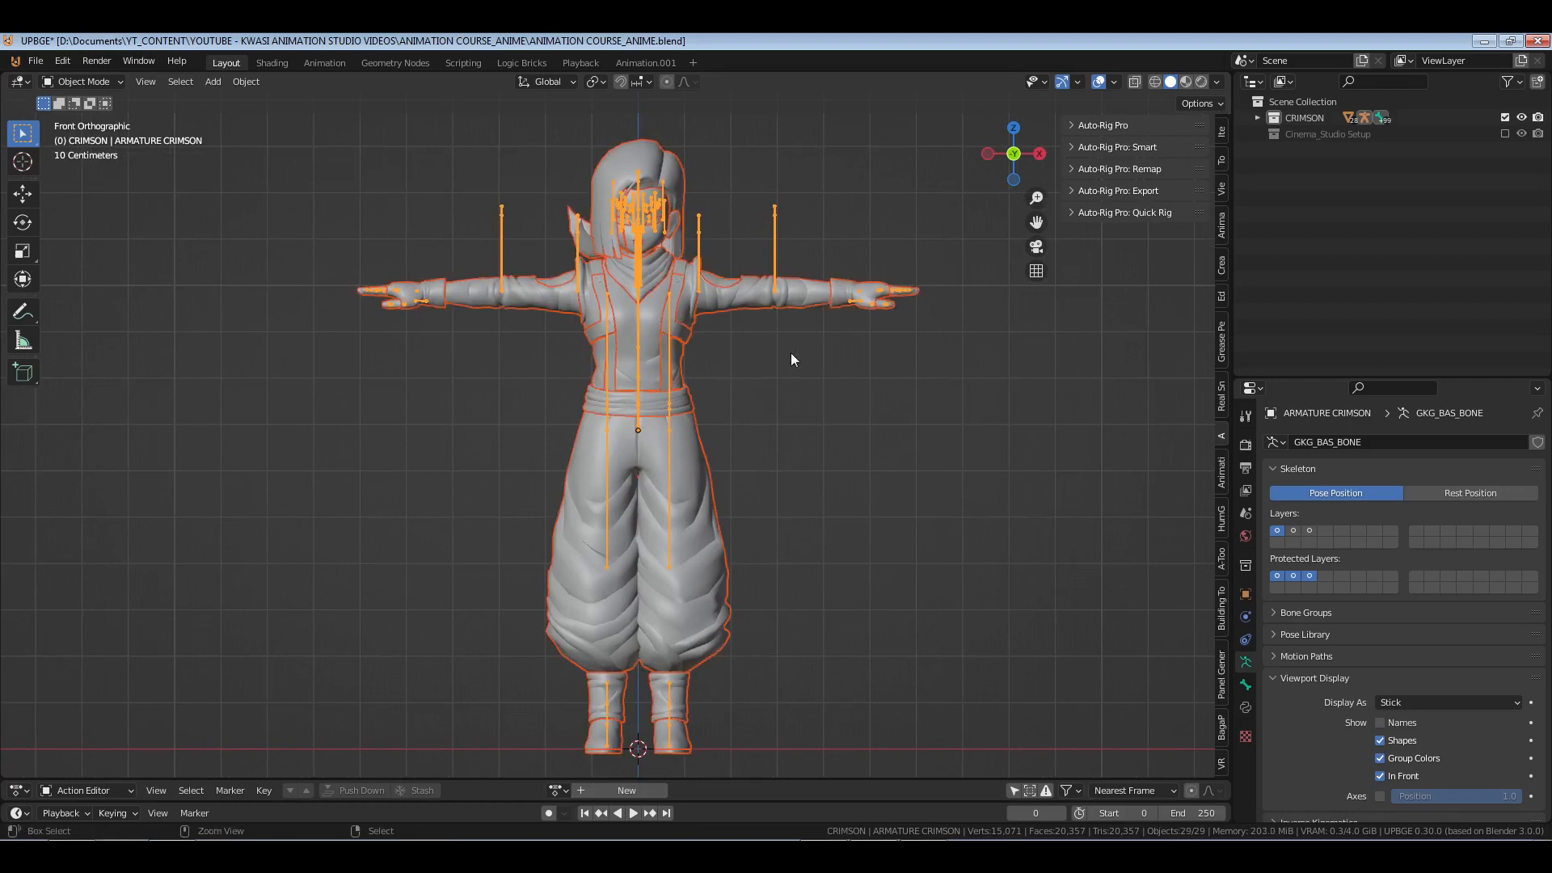
{"action": "key", "text": "ctrl+a"}
{"action": "key", "text": "Escape"}
{"action": "key", "text": "ctrl+a"}
{"action": "left_click", "coordinate": [791, 356]}
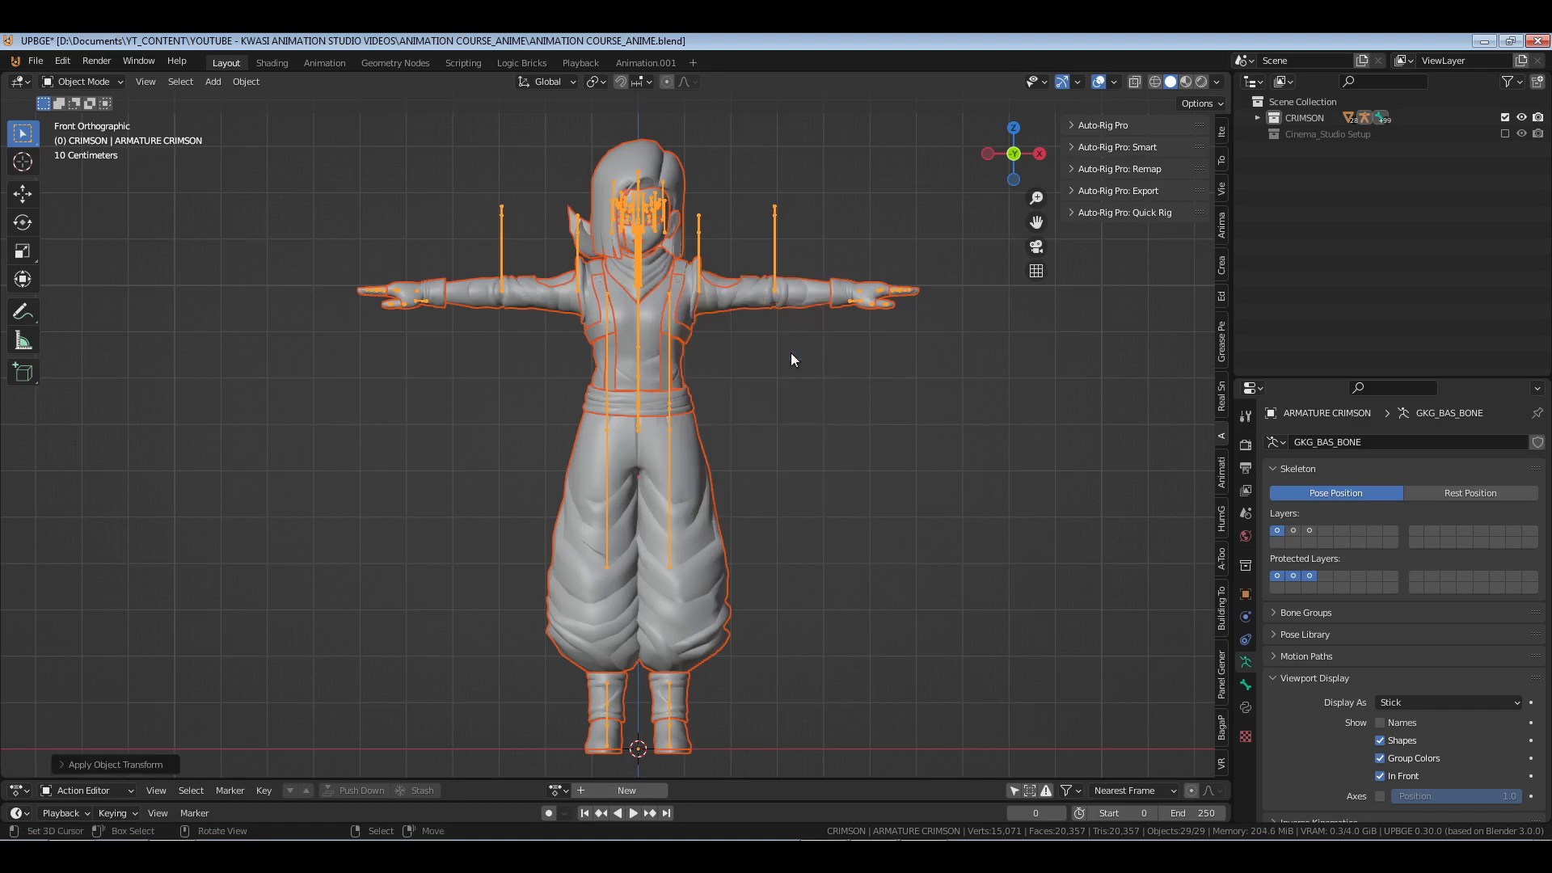
- Put ARMATURE CRIMSON in Pose Mode, deselect all bones, and open the Auto Rigger options
{"action": "key", "text": "ctrl+Tab"}
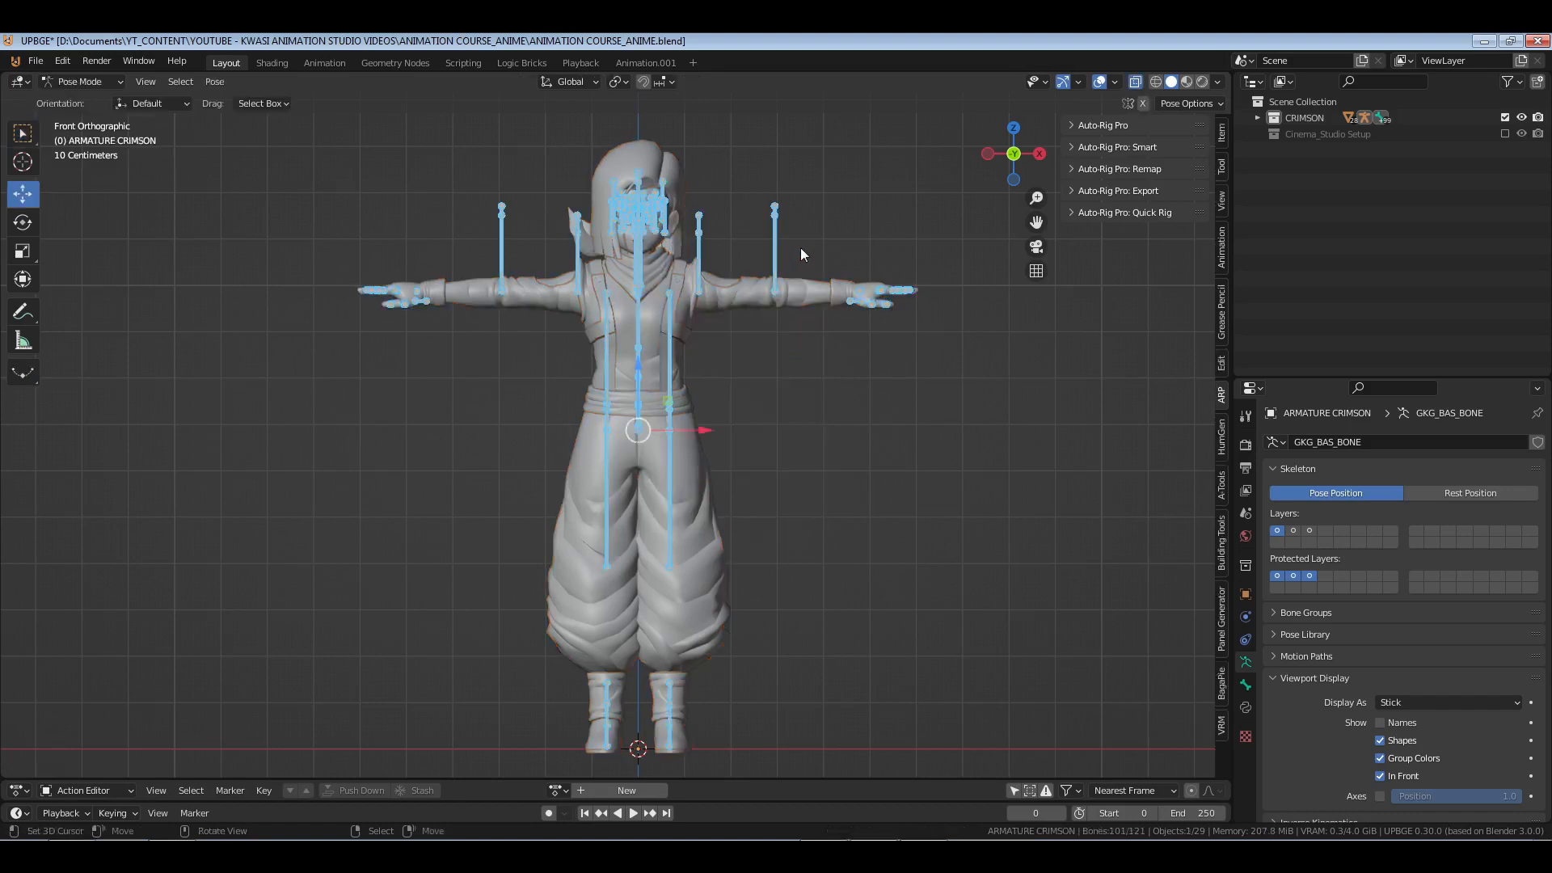
{"action": "key", "text": "alt+a"}
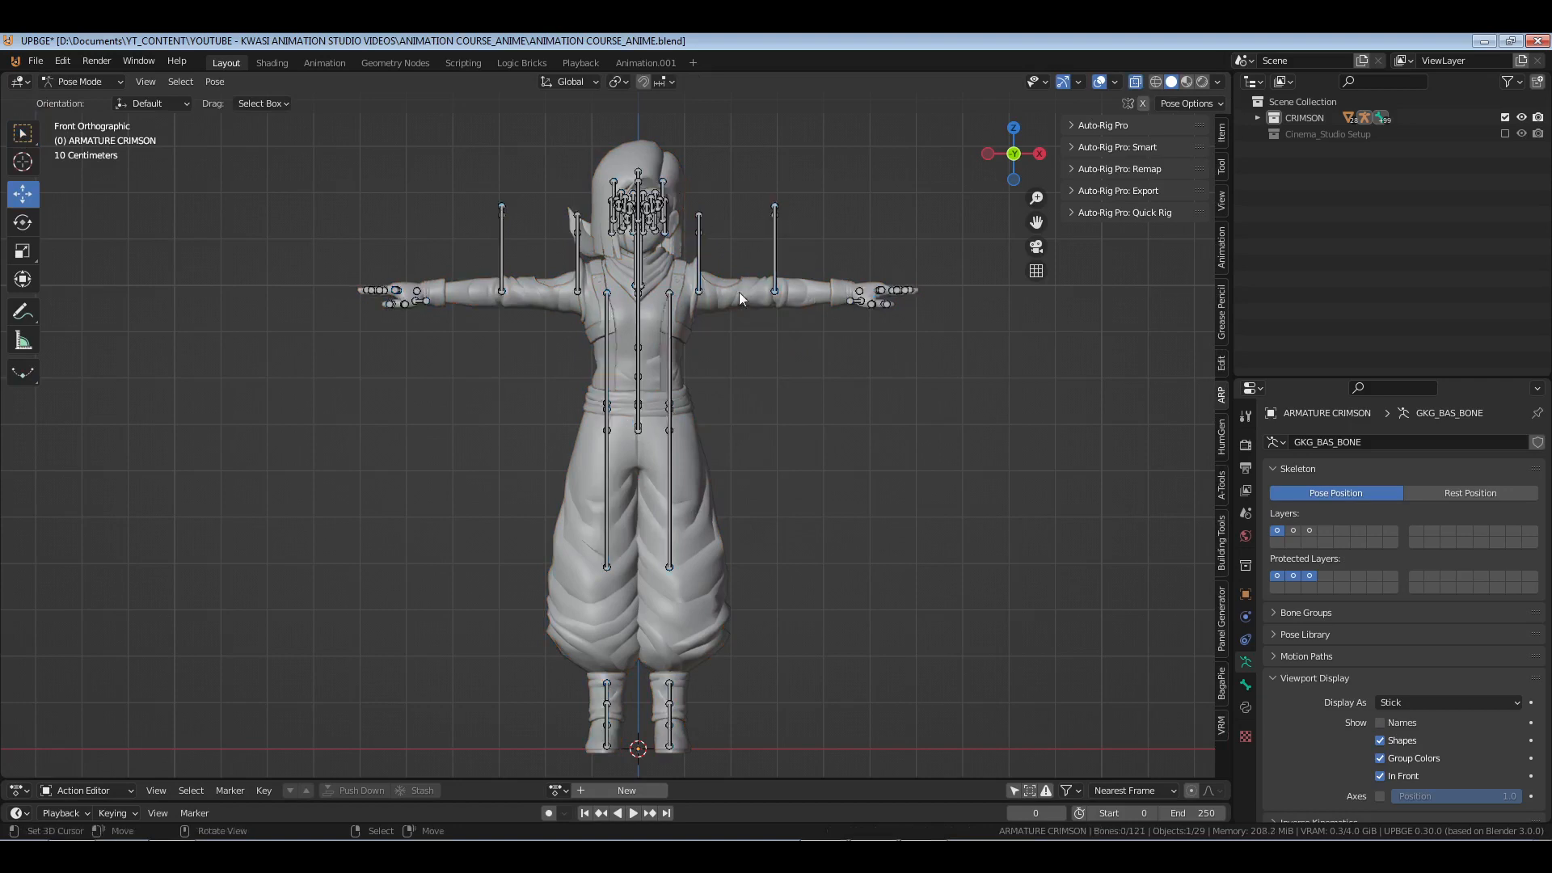
{"action": "middle_click_drag", "start_coordinate": [776, 332], "coordinate": [610, 329], "text": "shift"}
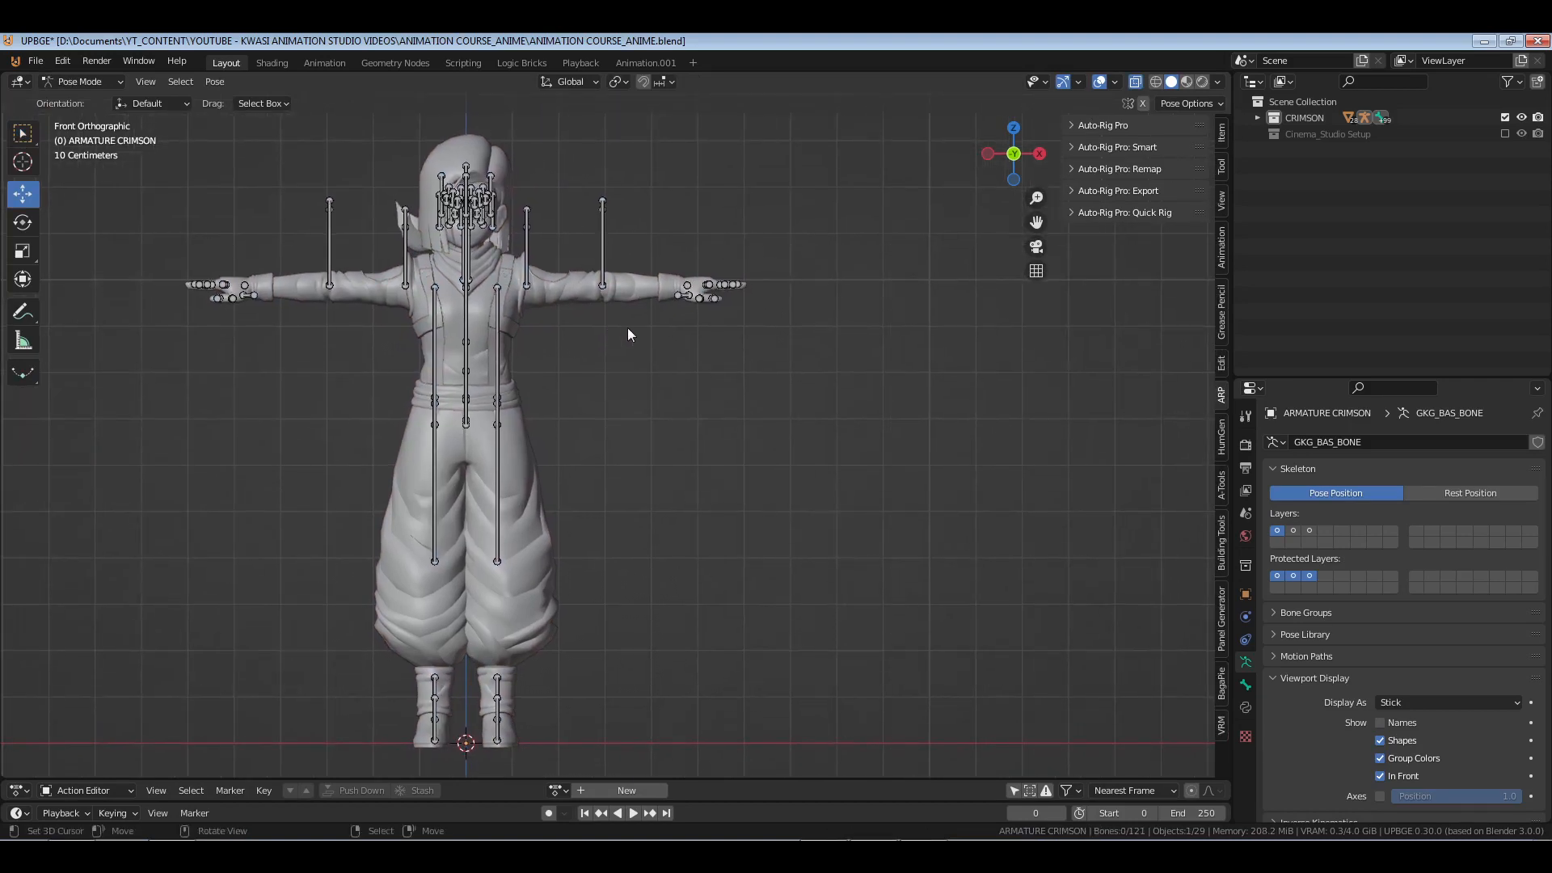
{"action": "key", "text": "F3"}
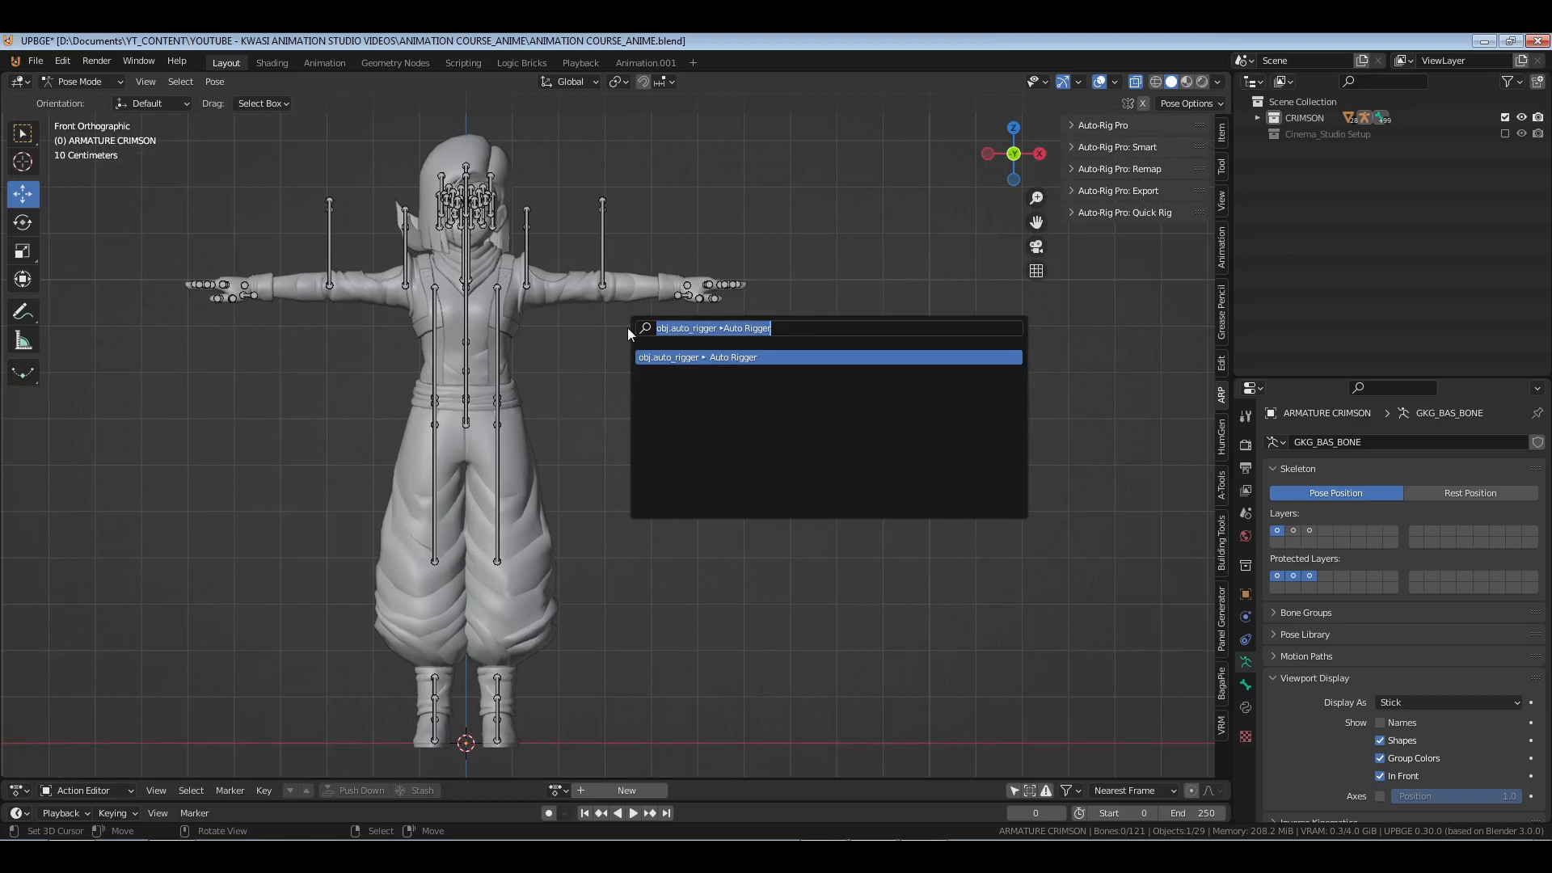
{"action": "key", "text": "Return"}
- Assign the b_C_Head bone to the Head slot of the Auto Rigger options
{"action": "left_click", "coordinate": [541, 113]}
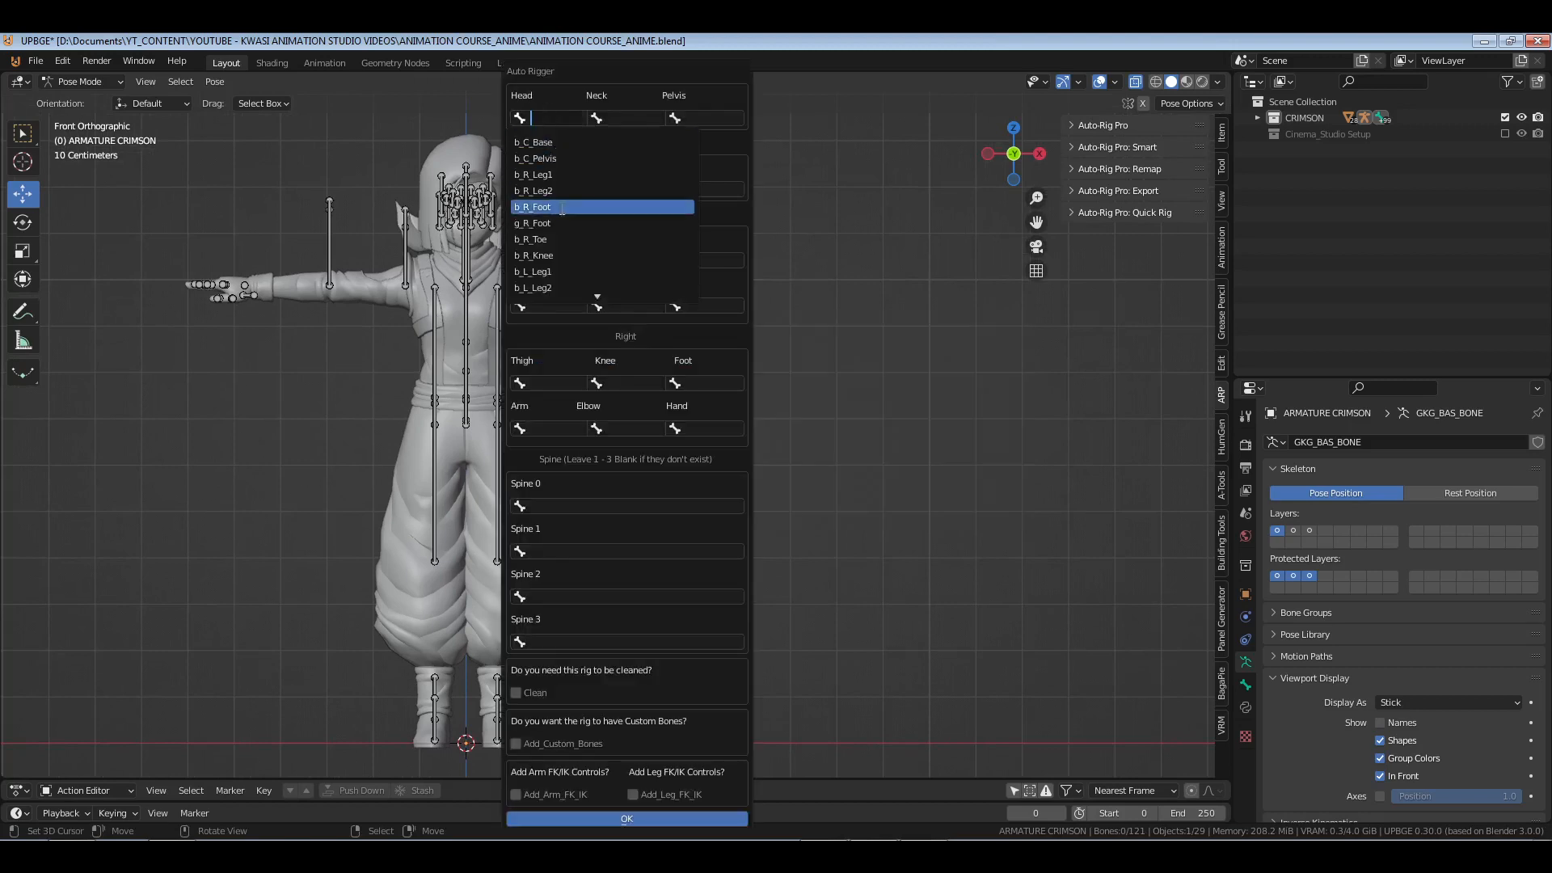
{"action": "left_click", "coordinate": [558, 128]}
{"action": "left_click", "coordinate": [556, 119]}
{"action": "type", "text": "hhea"}
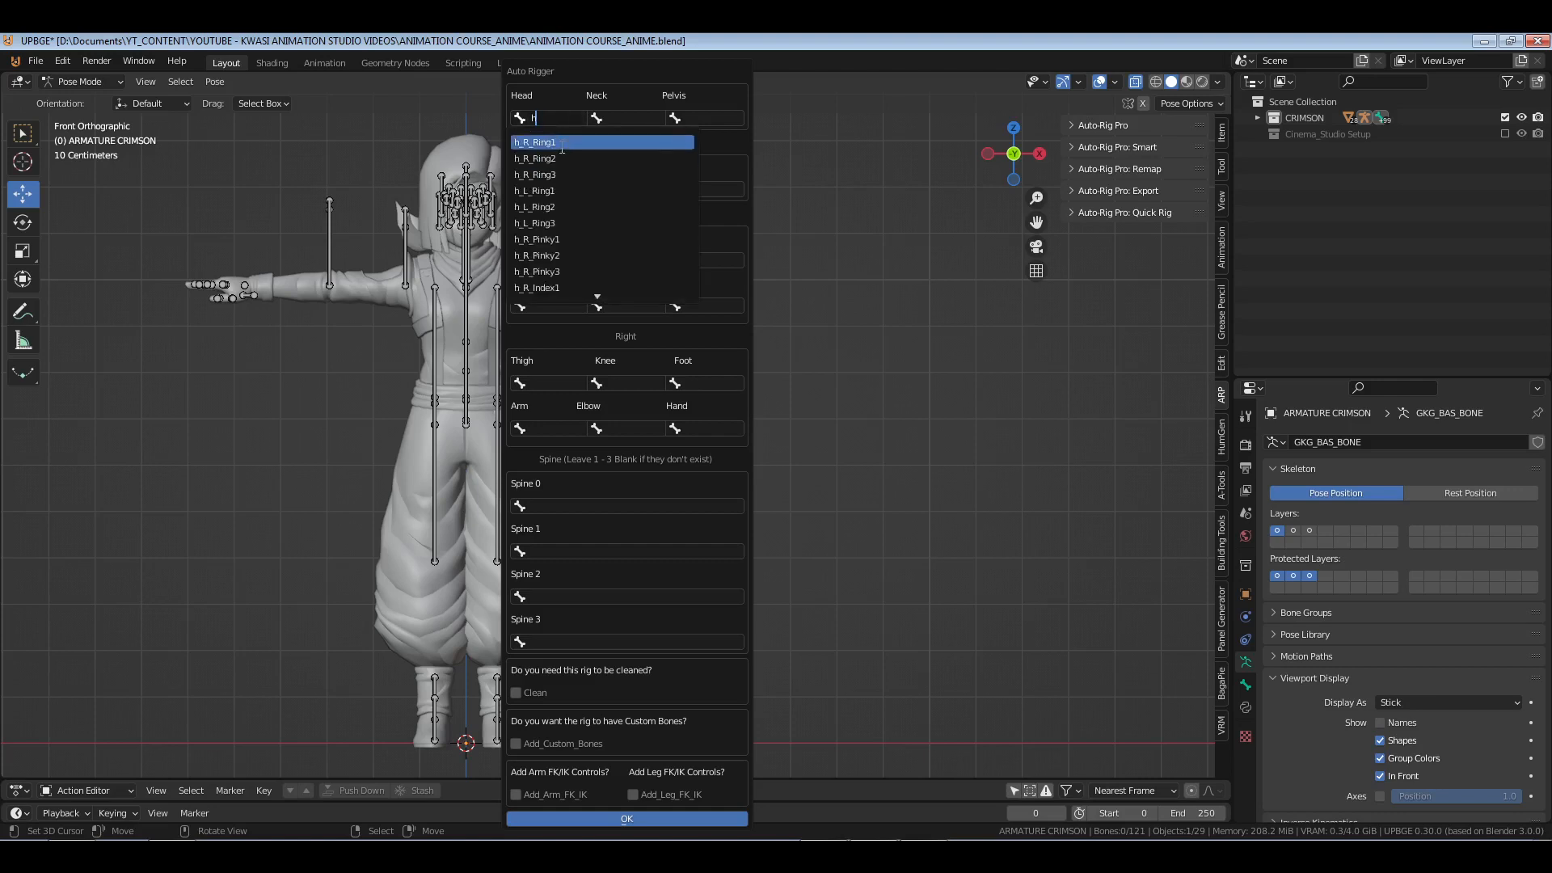
{"action": "key", "text": "BackSpace"}
{"action": "key", "text": "BackSpace"}
{"action": "key", "text": "BackSpace"}
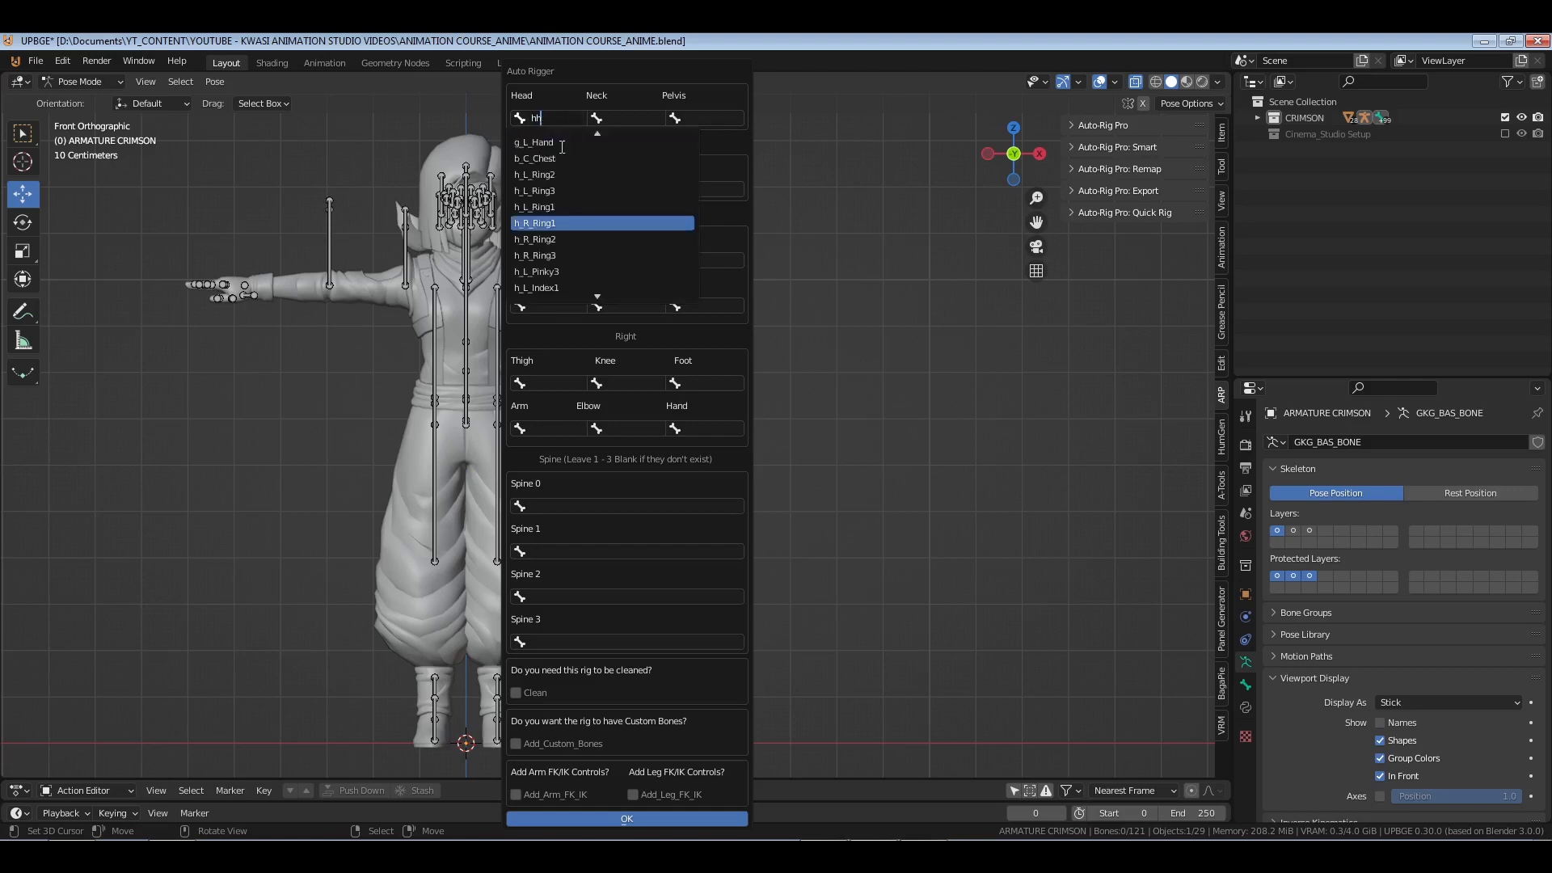
{"action": "type", "text": "aea"}
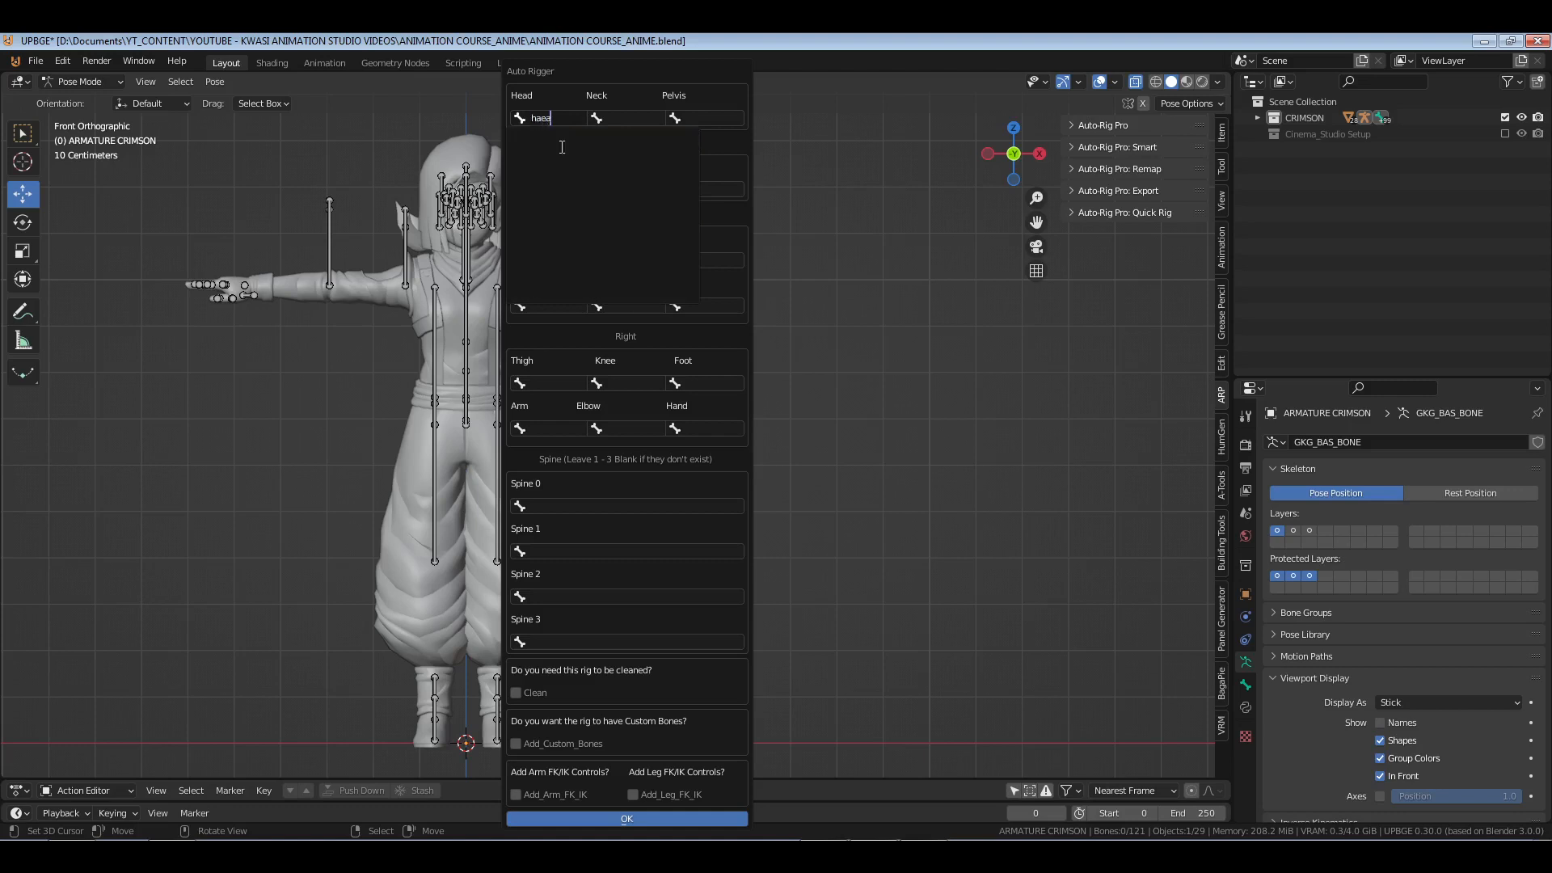
{"action": "key", "text": "BackSpace"}
{"action": "key", "text": "BackSpace"}
{"action": "key", "text": "BackSpace"}
{"action": "type", "text": "ea"}
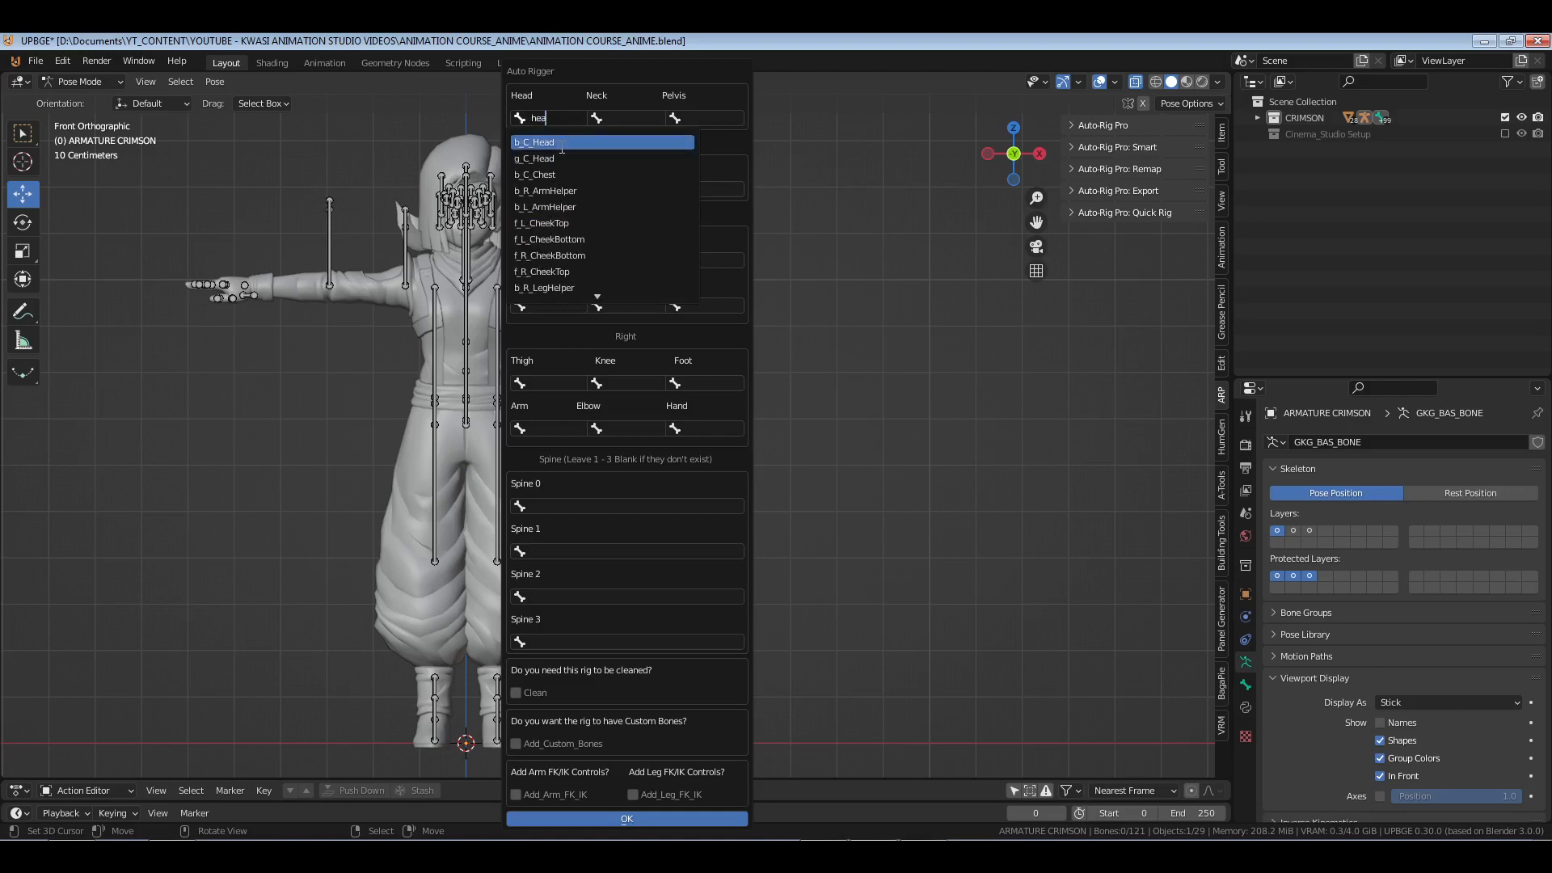
{"action": "left_click", "coordinate": [561, 142]}
- Assign b_C_Neck1 as the Neck bone and b_C_Pelvis as the Pelvis bone
{"action": "left_click", "coordinate": [617, 119]}
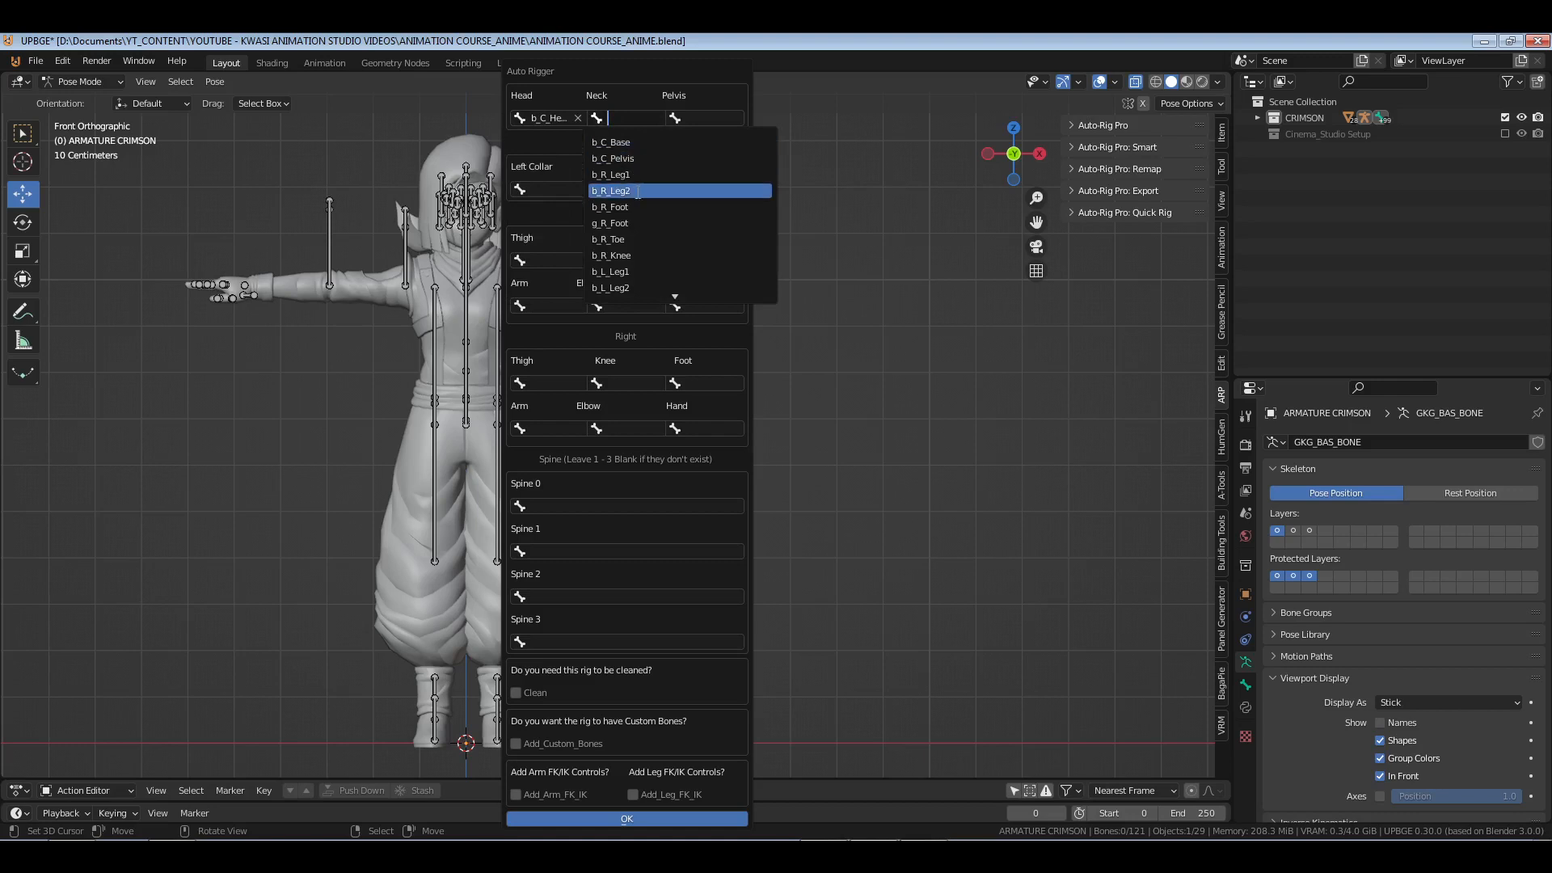
{"action": "type", "text": "neck"}
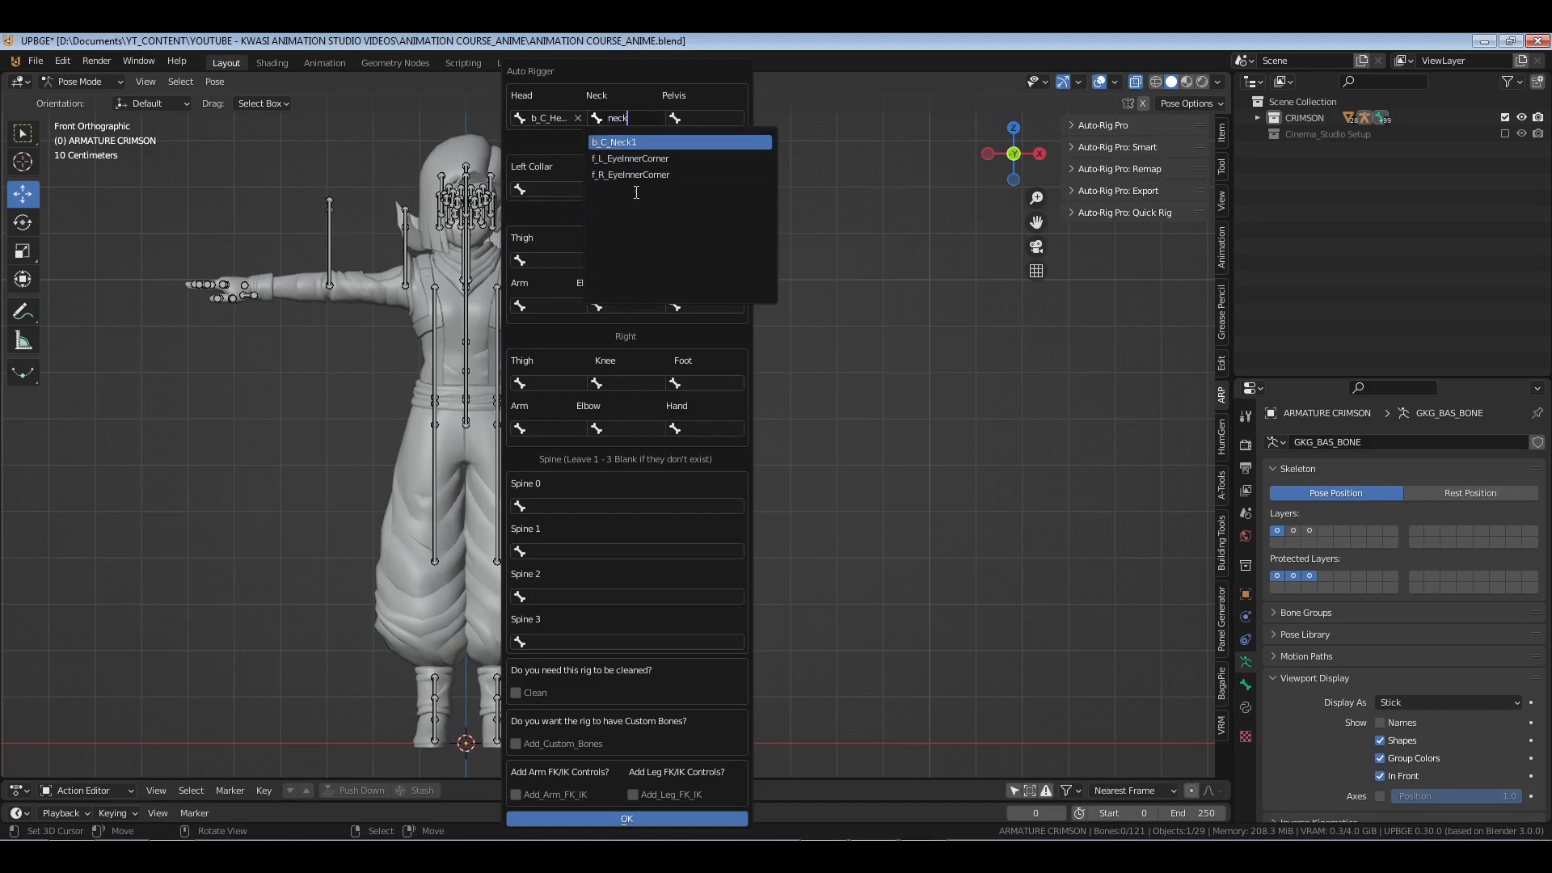
{"action": "left_click", "coordinate": [642, 144]}
{"action": "left_click", "coordinate": [699, 118]}
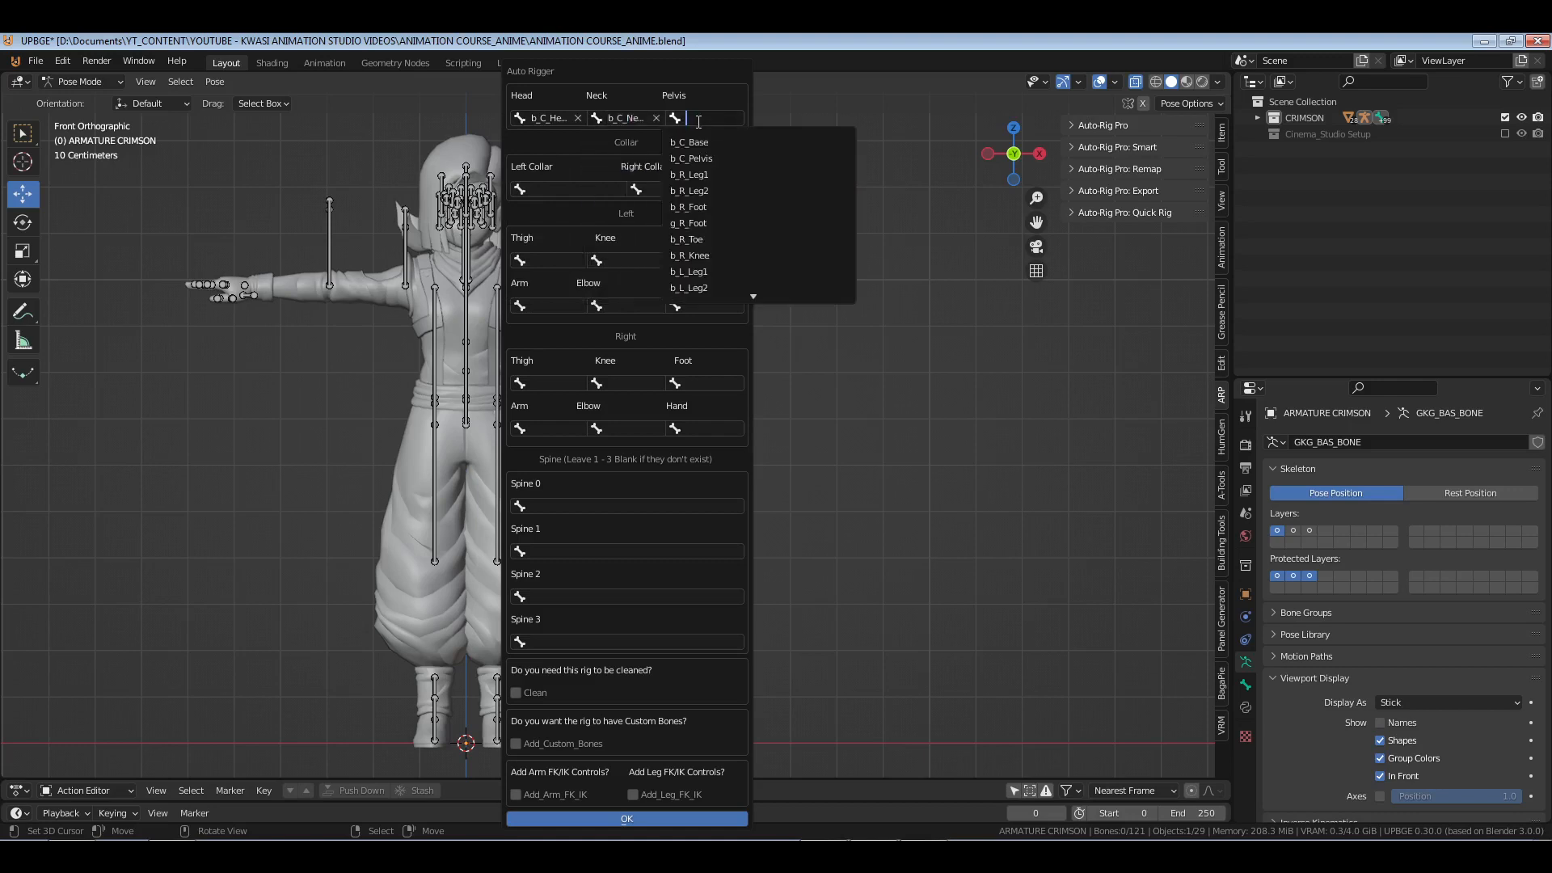
{"action": "left_click", "coordinate": [691, 159]}
- Assign b_L_Shoulder as the Left Collar bone and b_R_Shoulder as the Right Collar bone
{"action": "left_click", "coordinate": [570, 189]}
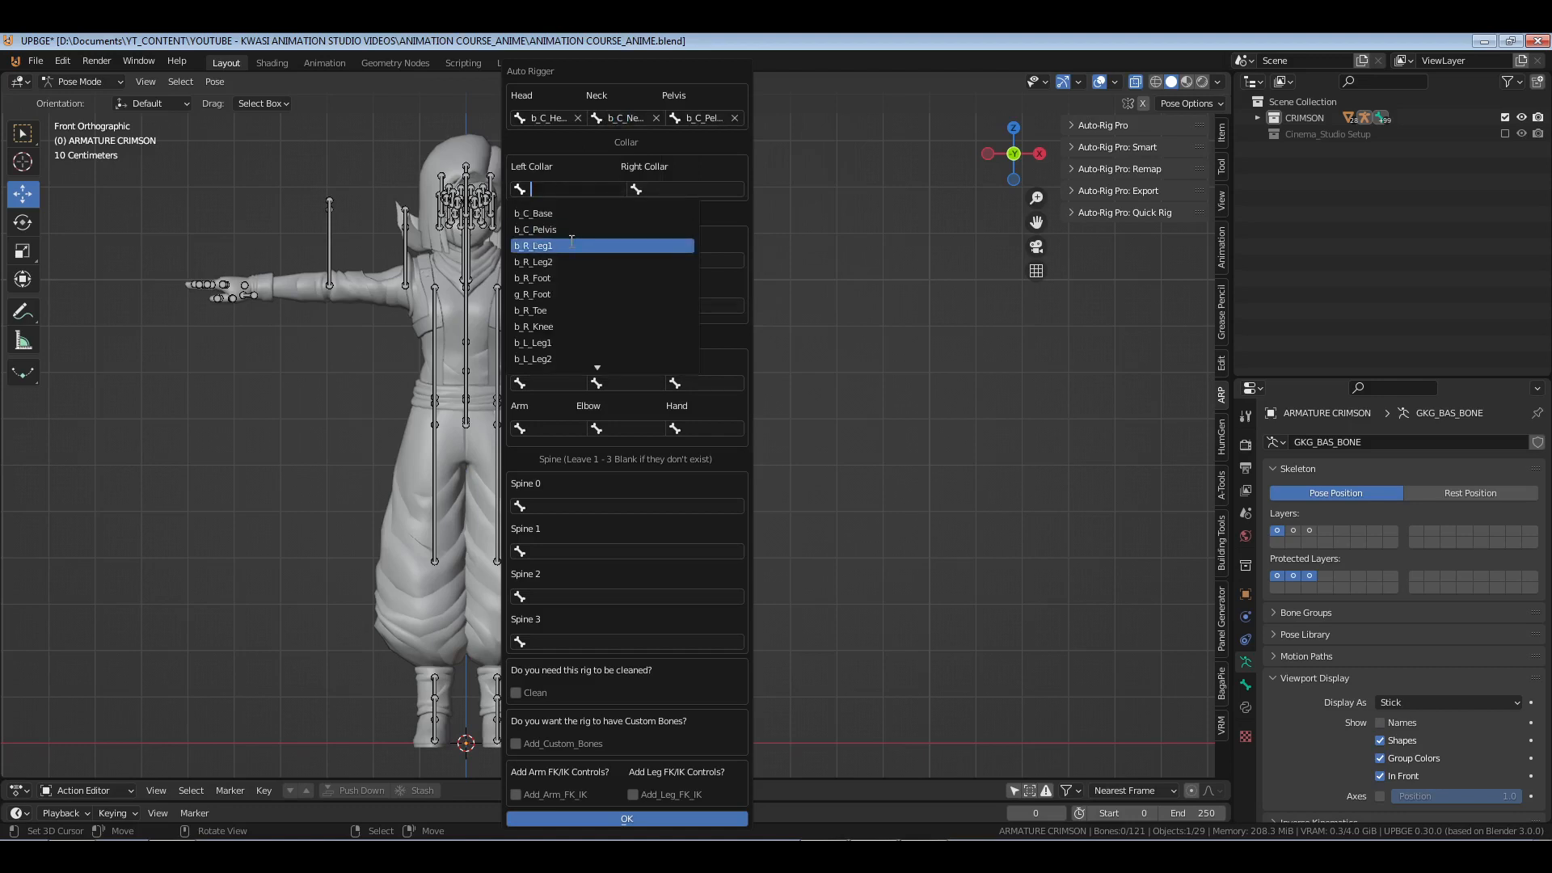
{"action": "type", "text": "sh"}
{"action": "left_click", "coordinate": [576, 214]}
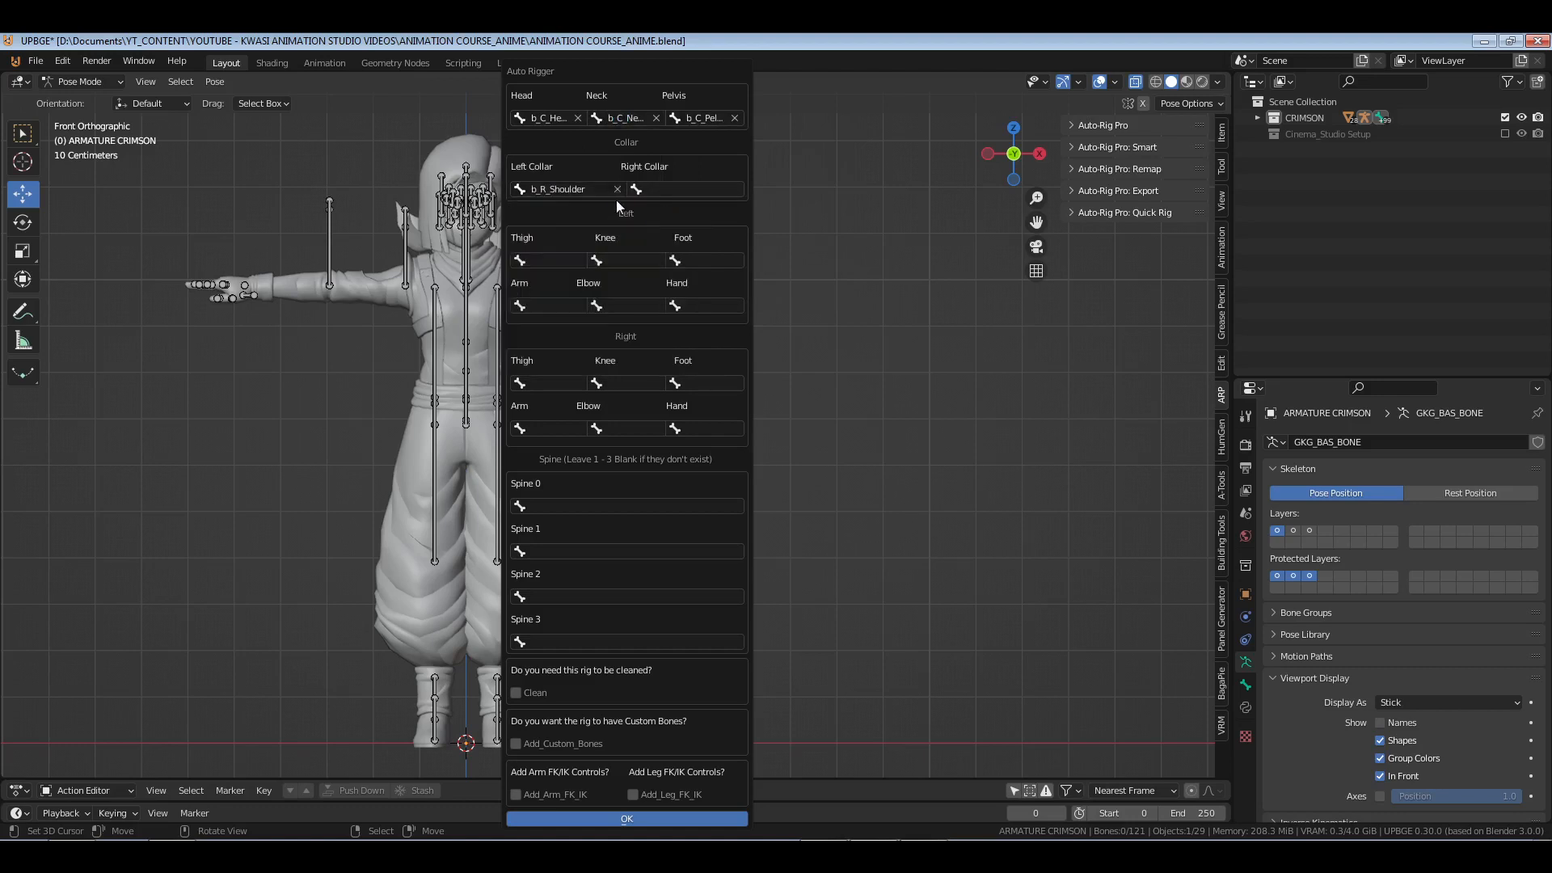
{"action": "left_click", "coordinate": [579, 188]}
{"action": "left_click", "coordinate": [575, 231]}
{"action": "left_click", "coordinate": [679, 189]}
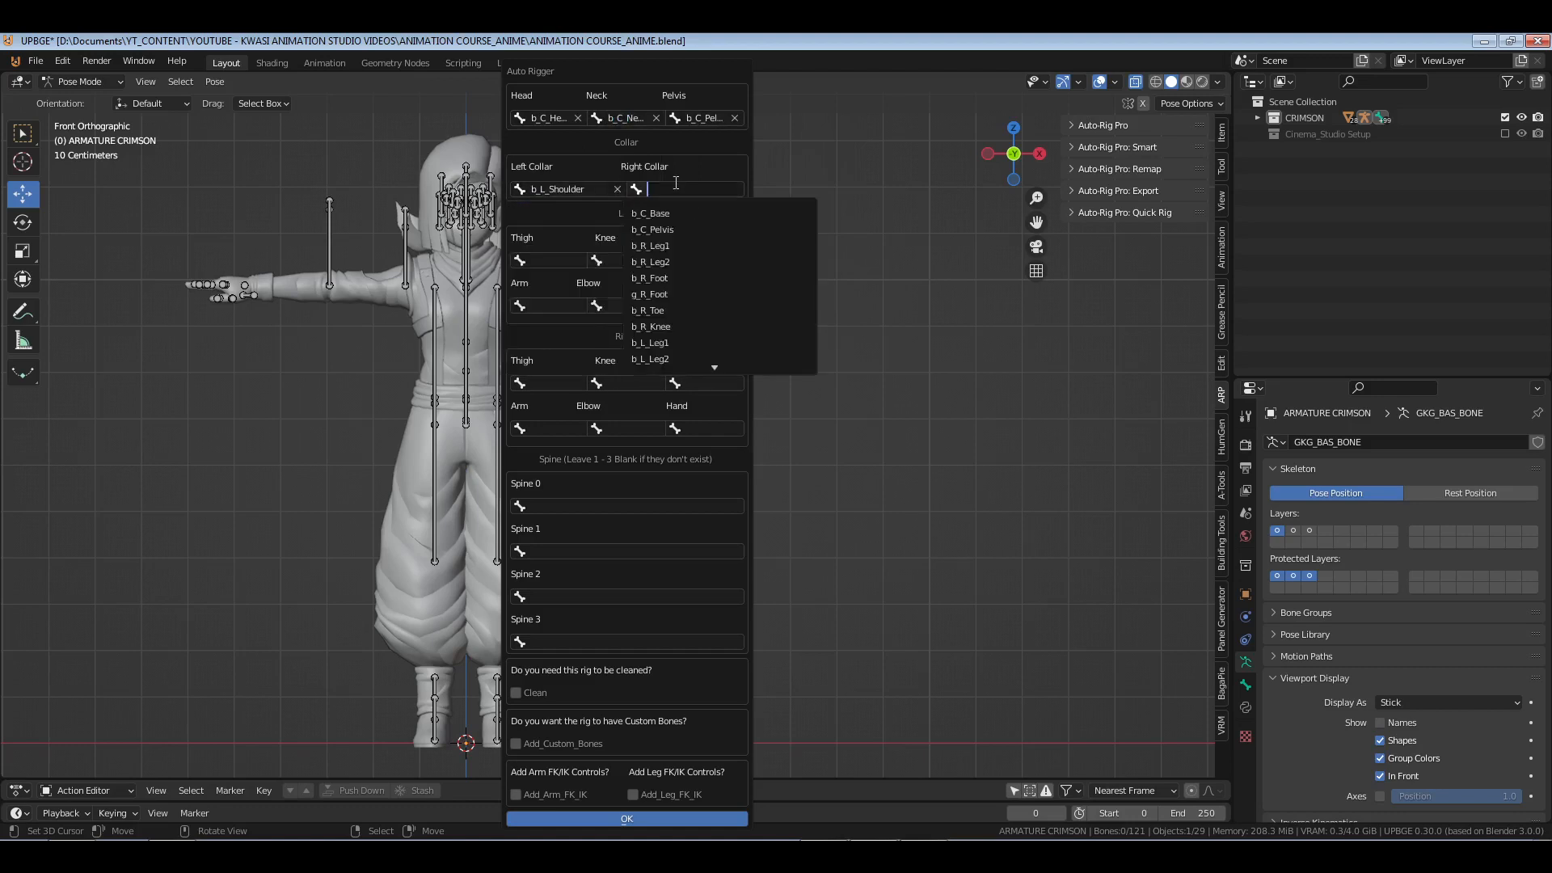
{"action": "type", "text": "sh"}
{"action": "left_click", "coordinate": [676, 213]}
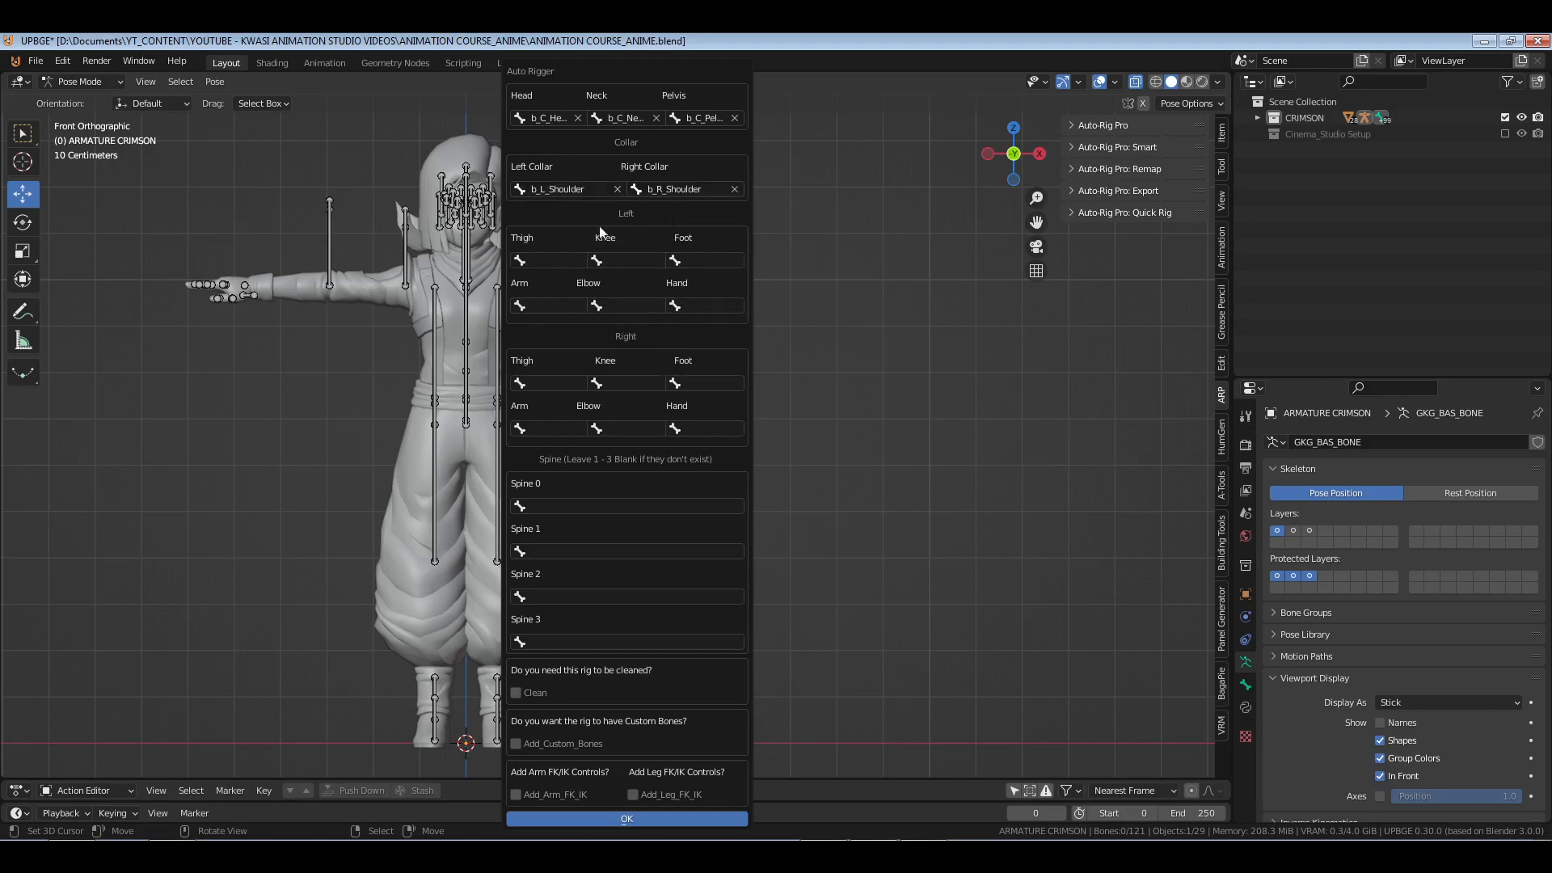
- Assign the left leg bones: b_L_Leg1 for Thigh, b_L_Leg2 for Knee and b_L_Foot for Foot
{"action": "left_click", "coordinate": [556, 259]}
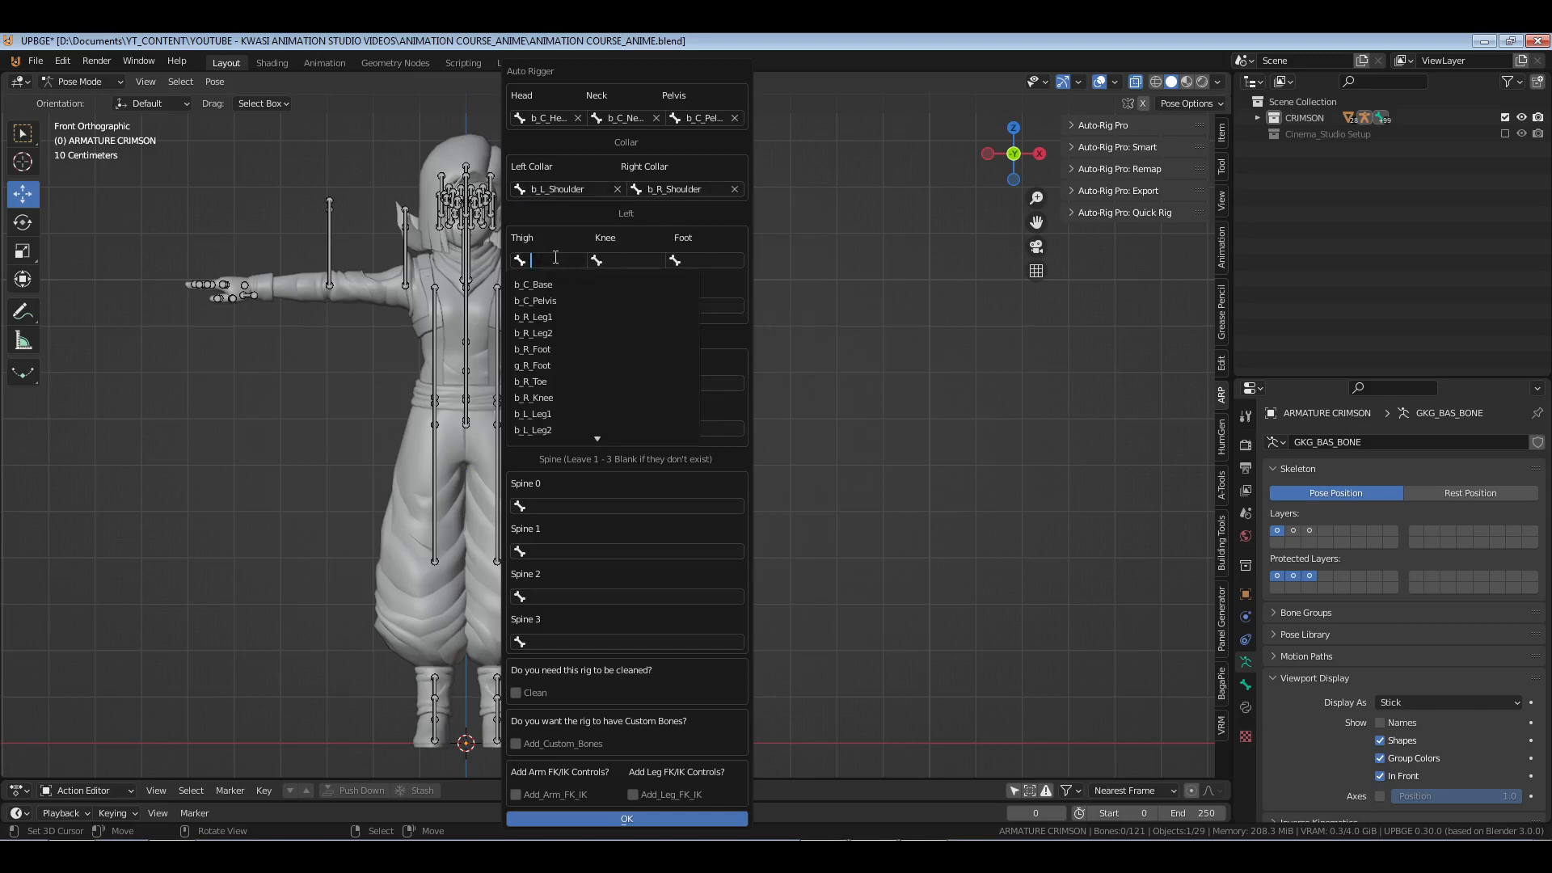
{"action": "type", "text": "le"}
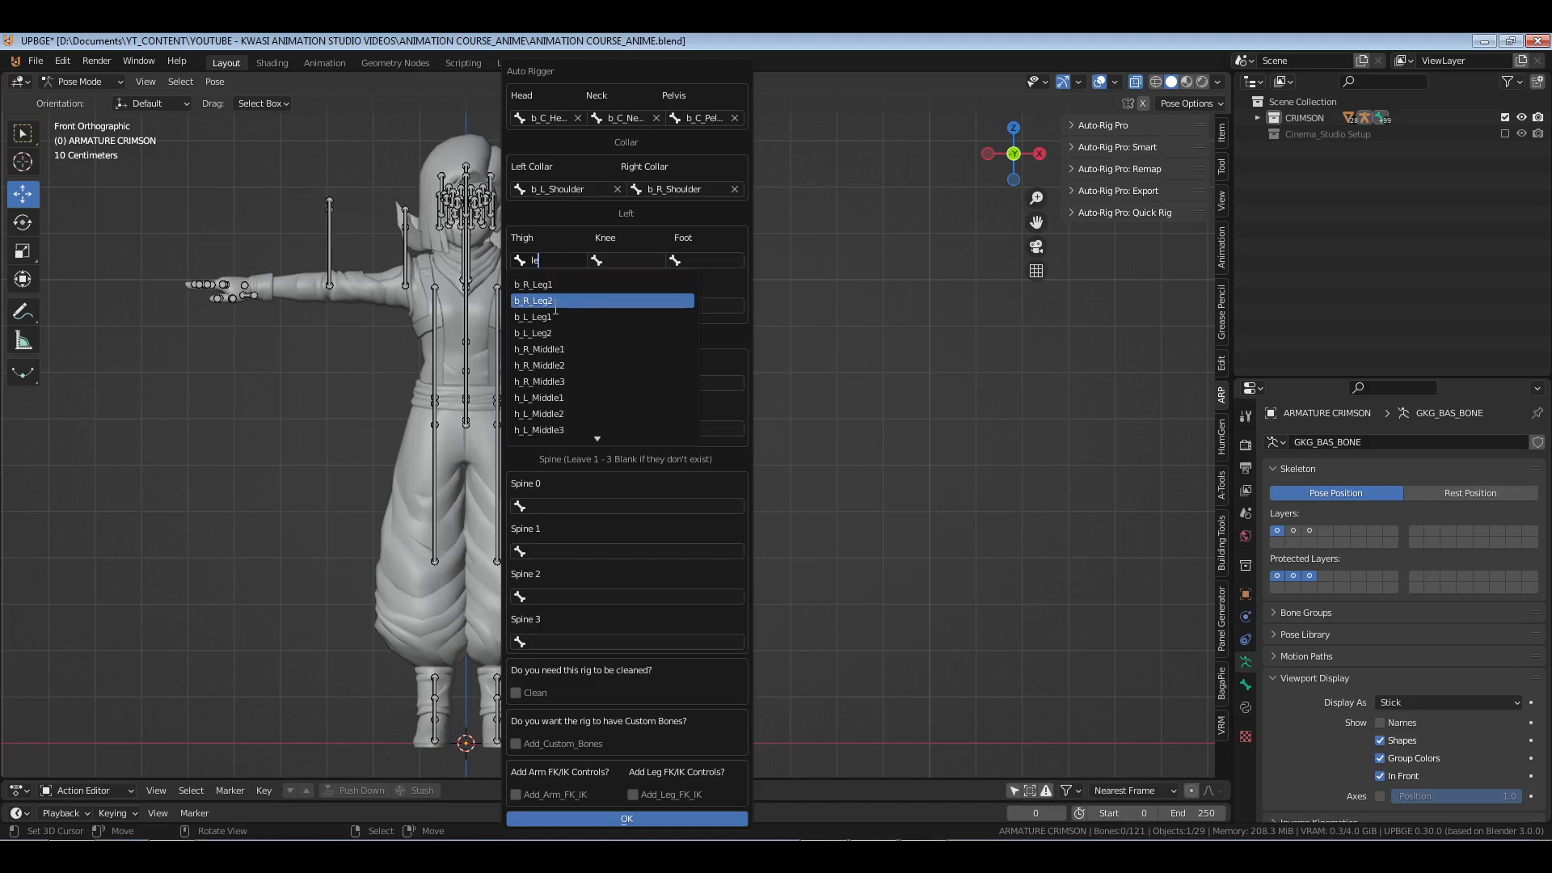
{"action": "left_click", "coordinate": [558, 316]}
{"action": "left_click", "coordinate": [626, 259]}
{"action": "type", "text": "le"}
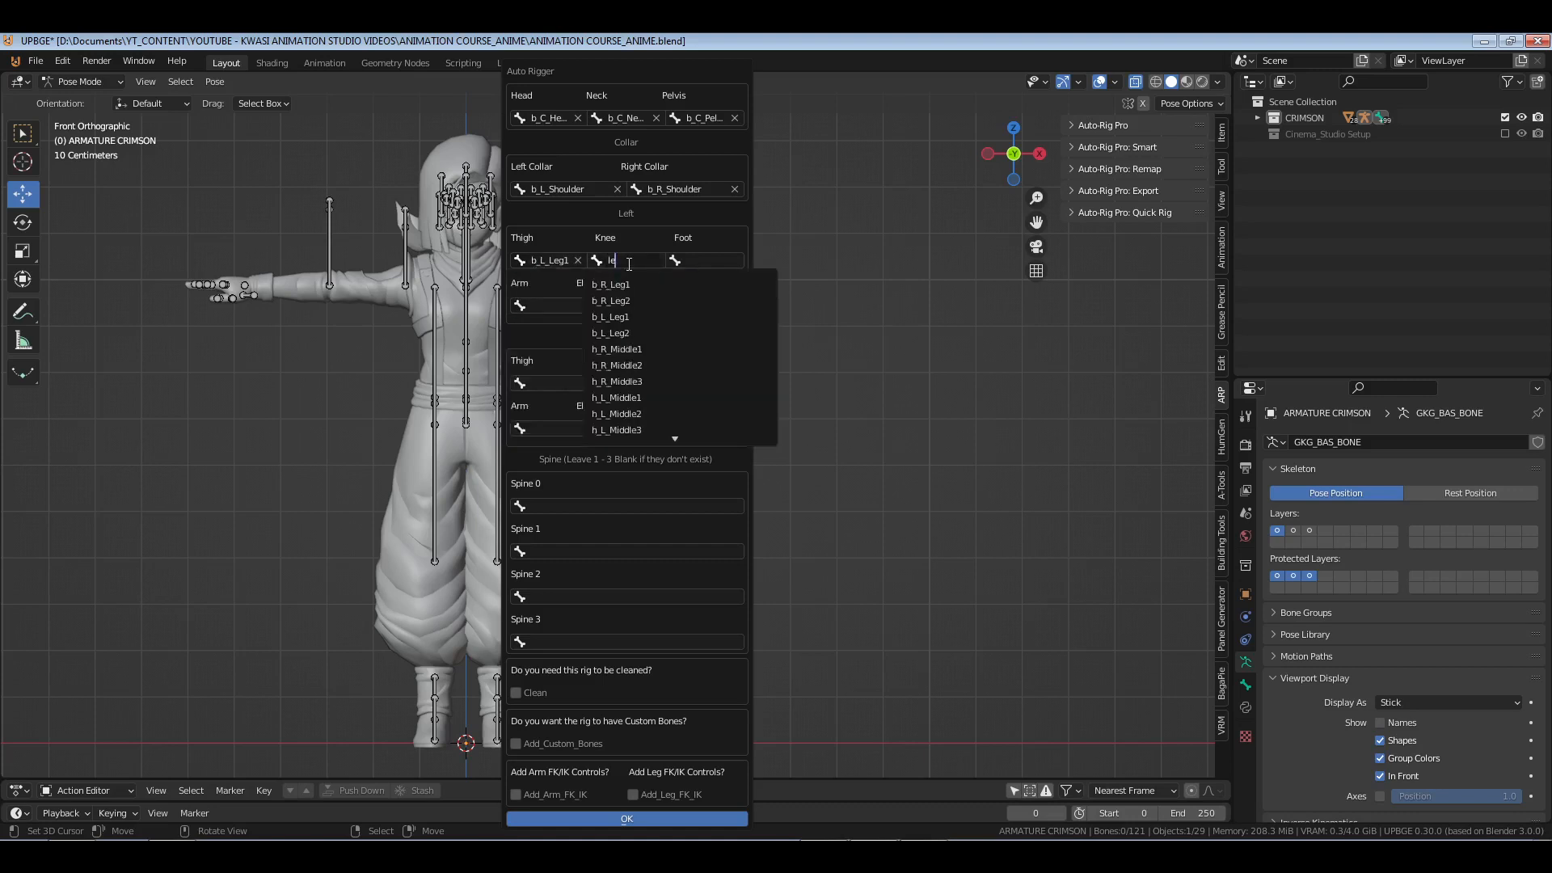
{"action": "left_click", "coordinate": [628, 333]}
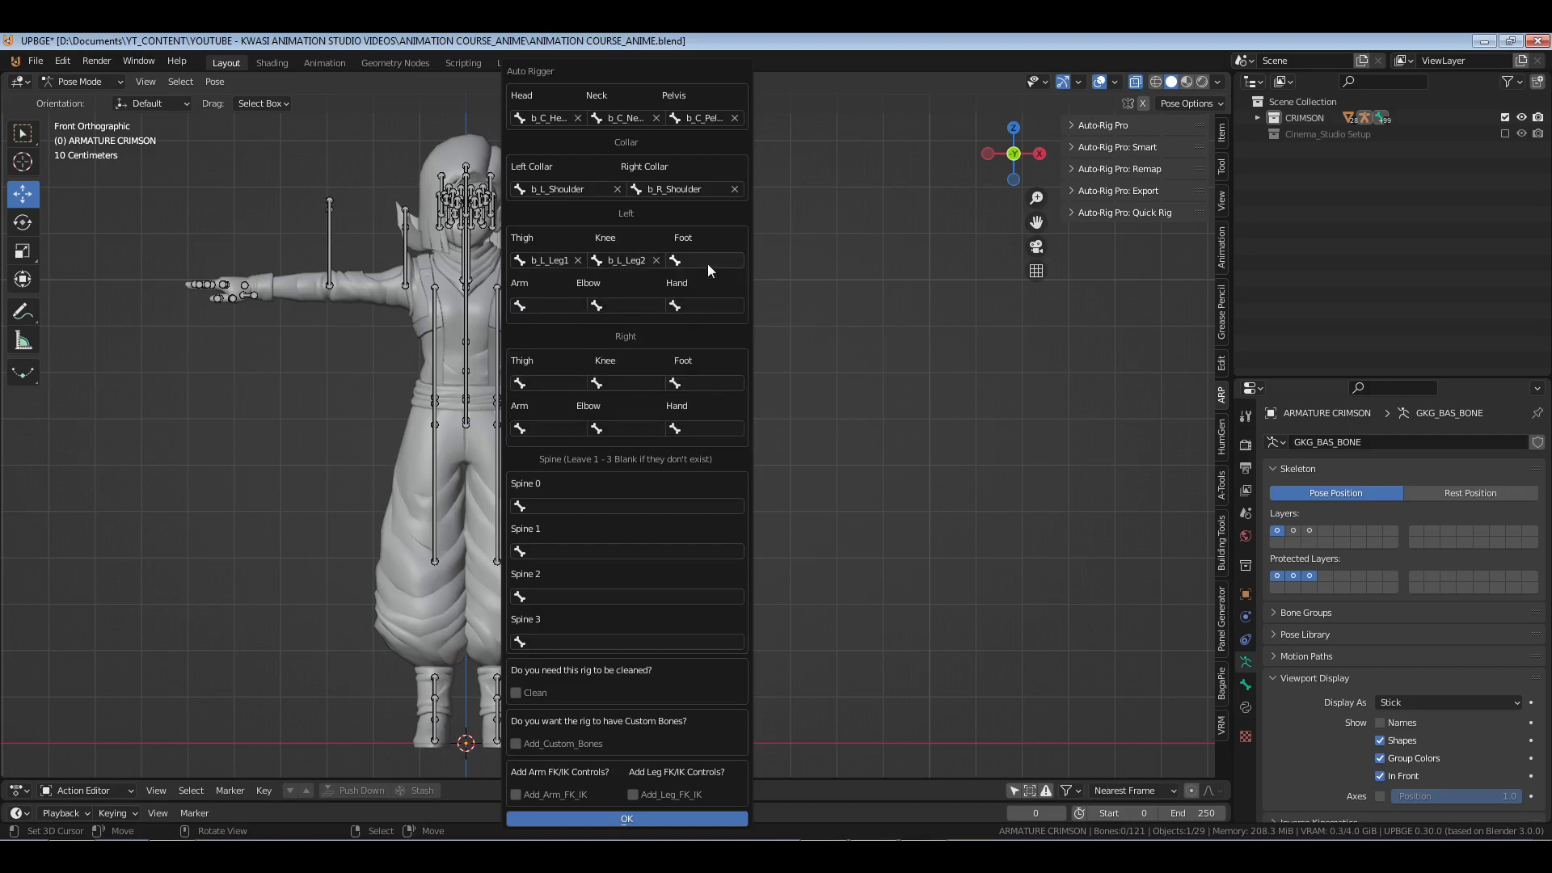
{"action": "left_click", "coordinate": [706, 261]}
{"action": "type", "text": "fo"}
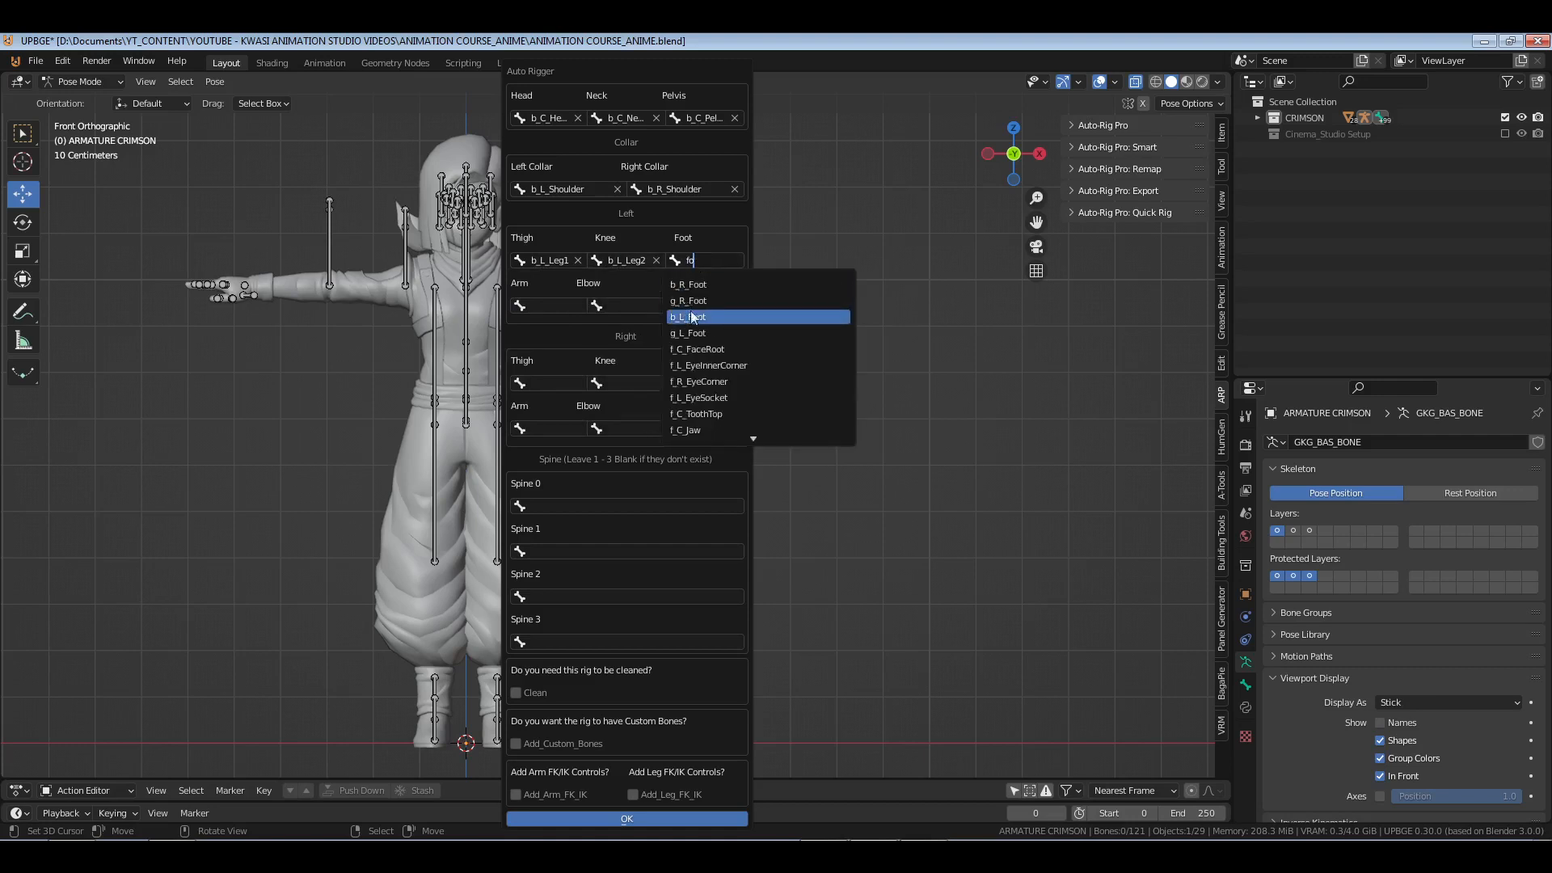
{"action": "left_click", "coordinate": [692, 316]}
- Assign the left arm bones: the left arm bone for Arm, b_L_Arm2 for Elbow and b_L_Hand for Hand
{"action": "left_click", "coordinate": [551, 307]}
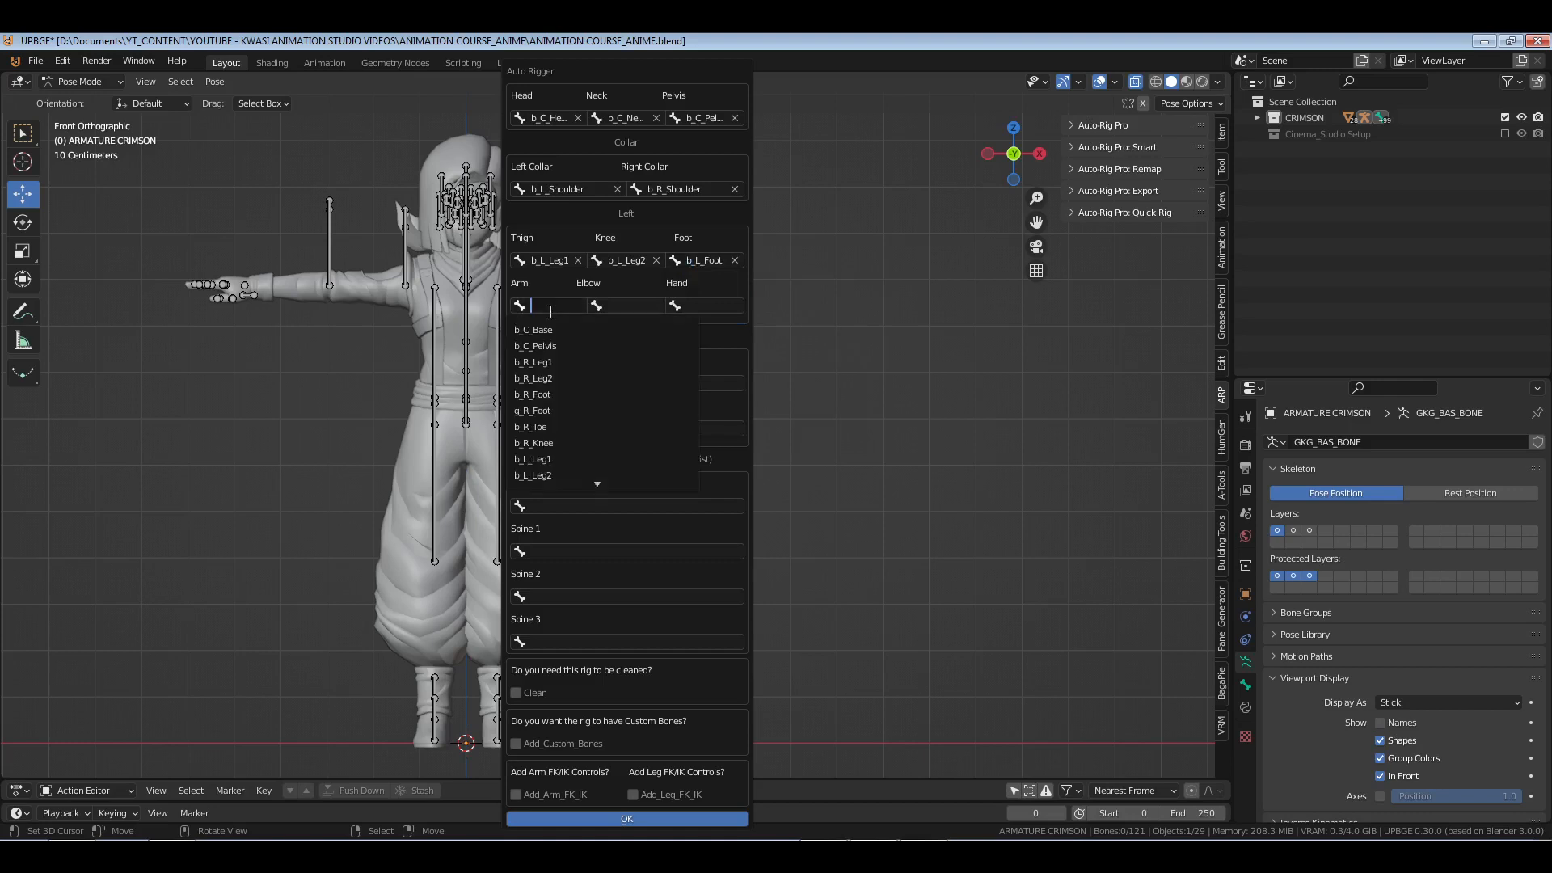
{"action": "type", "text": "ar"}
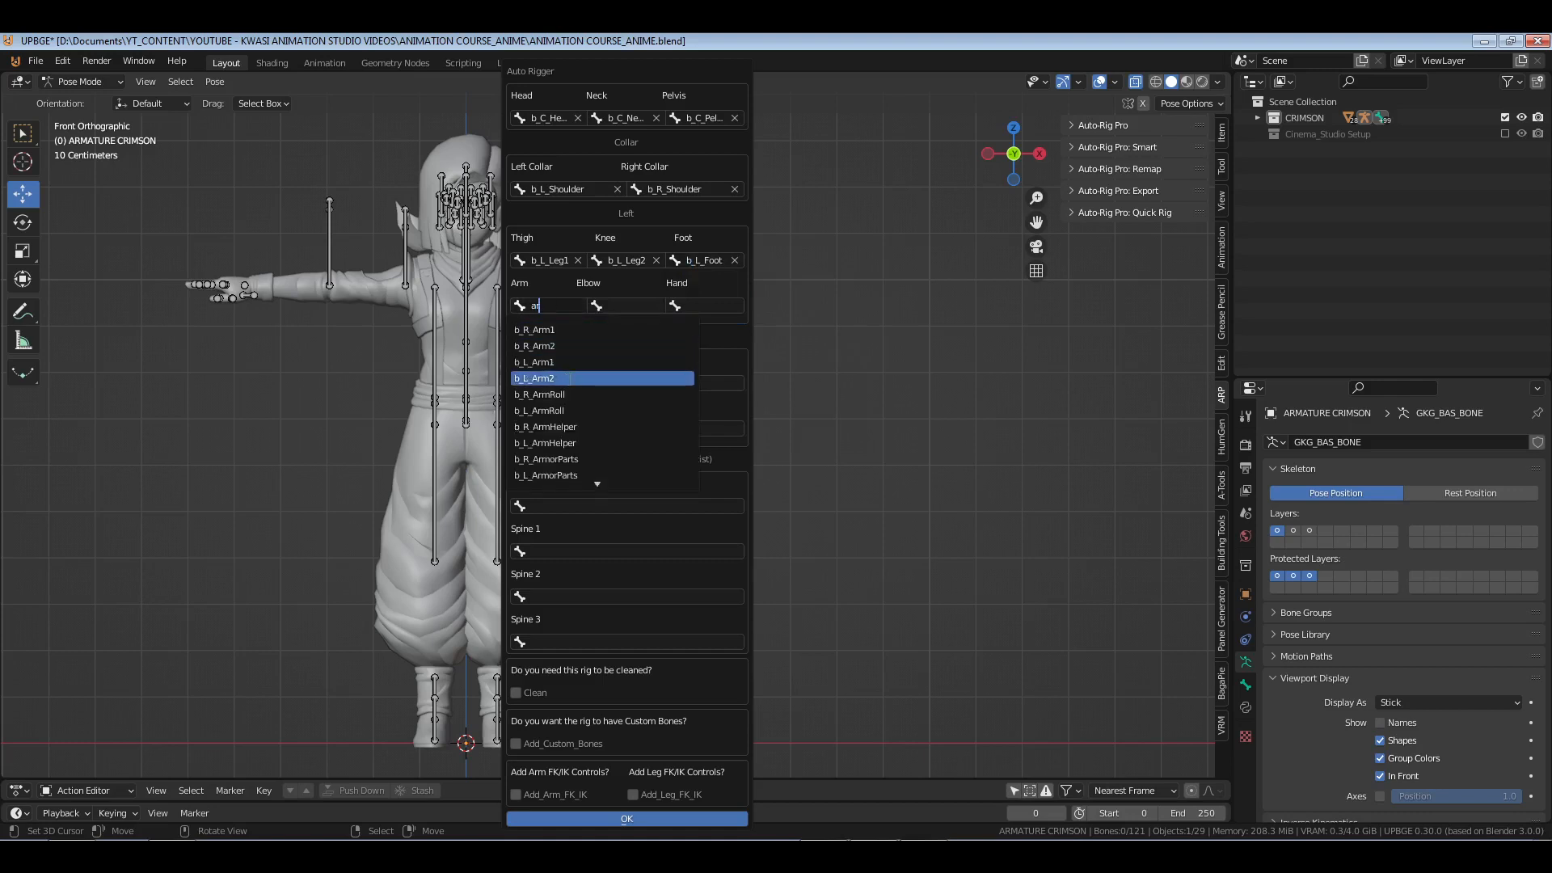
{"action": "left_click", "coordinate": [570, 379]}
{"action": "left_click", "coordinate": [630, 307]}
{"action": "type", "text": "ar"}
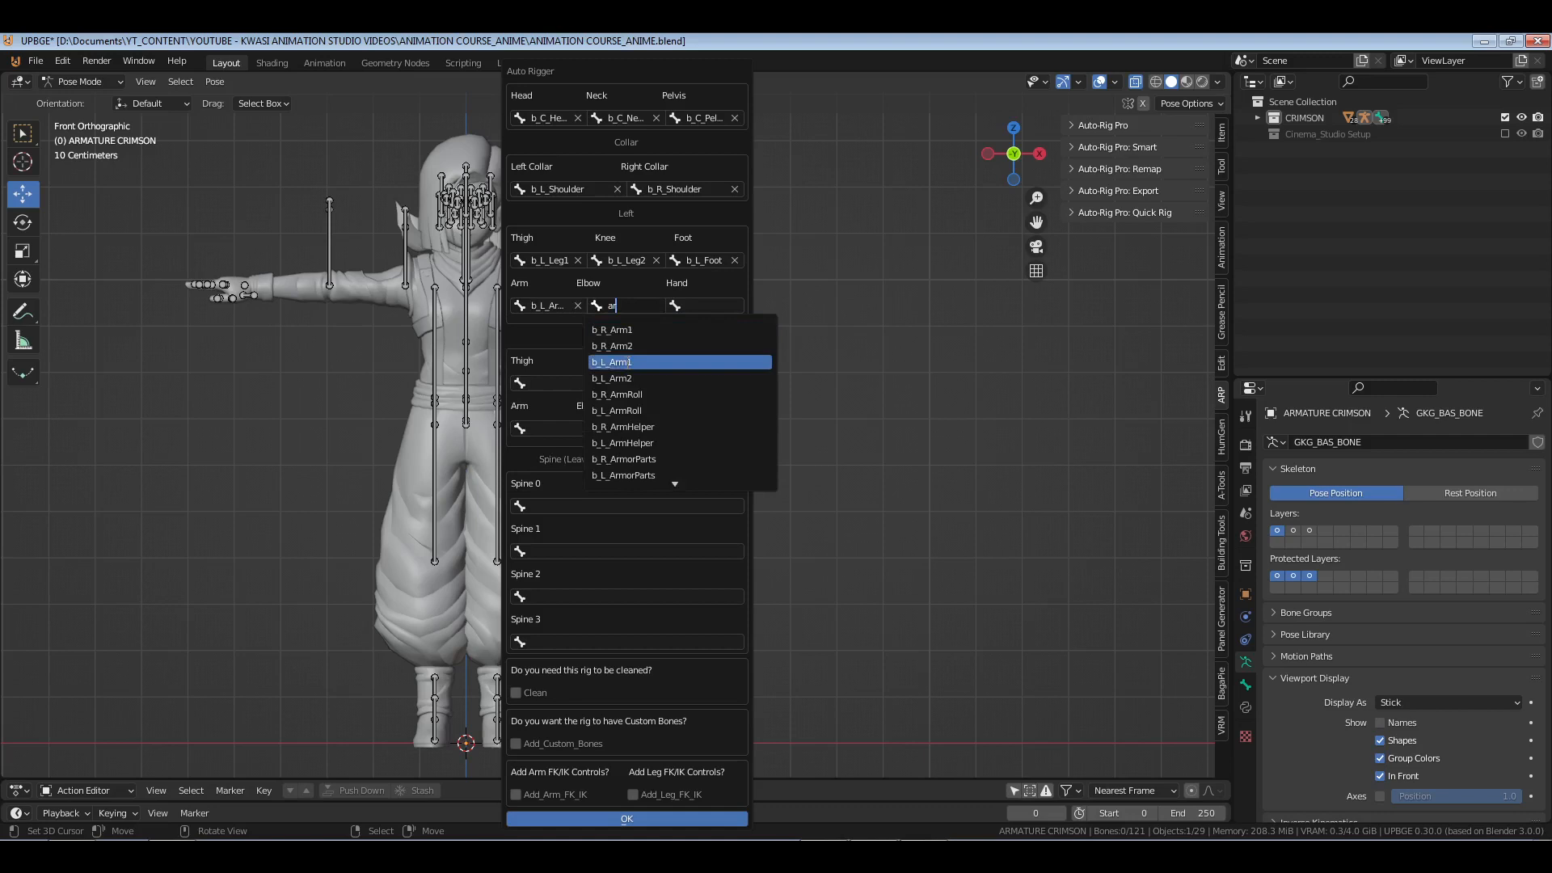
{"action": "left_click", "coordinate": [633, 378]}
{"action": "left_click", "coordinate": [705, 306]}
{"action": "type", "text": "ha"}
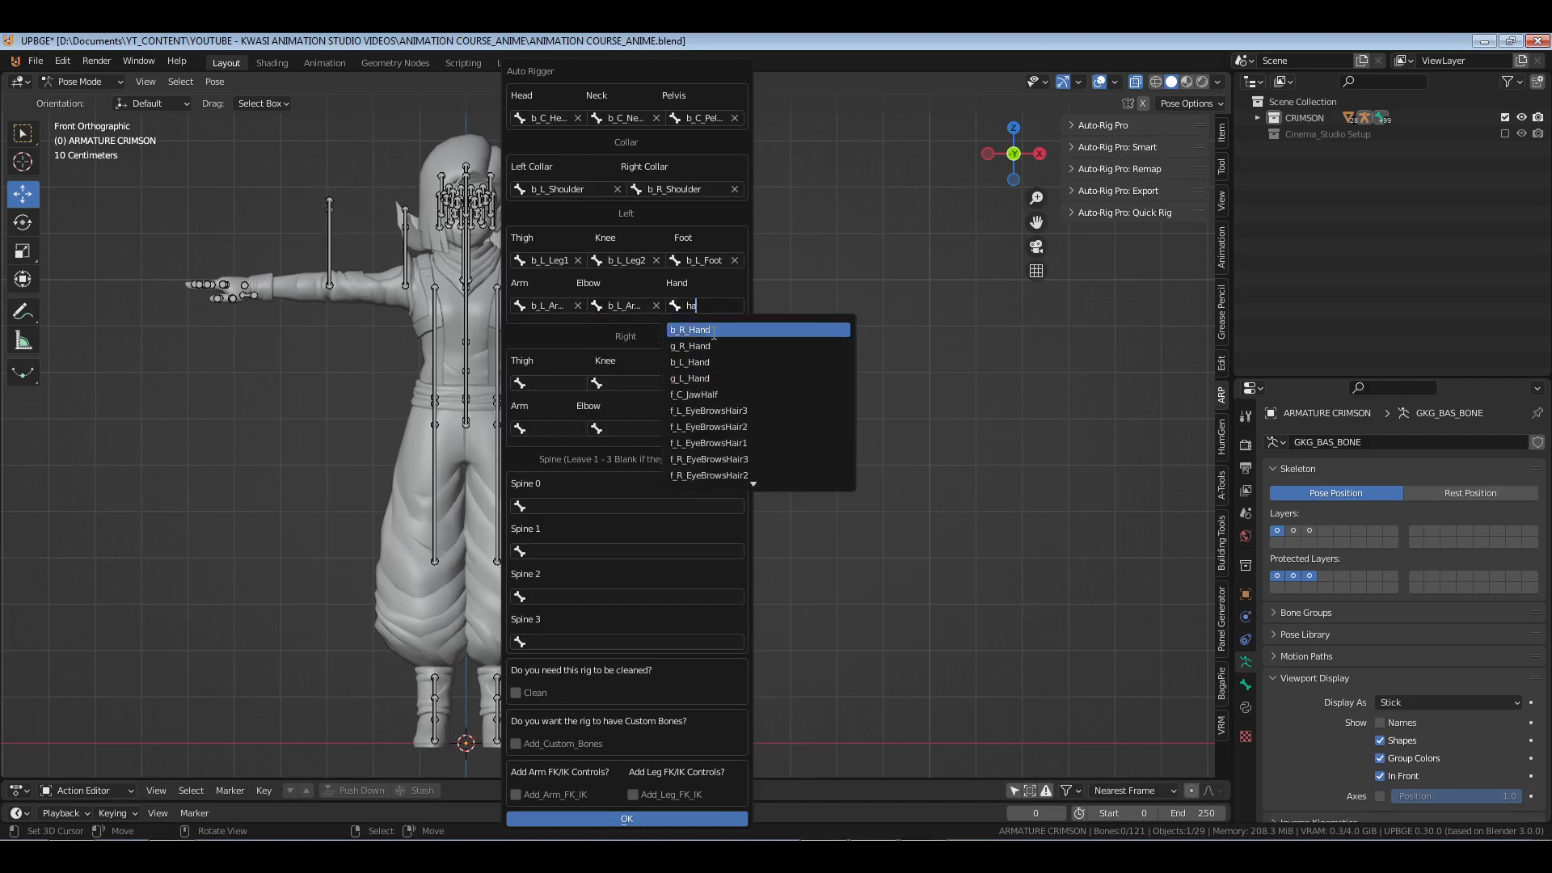
{"action": "left_click", "coordinate": [711, 362]}
- Assign the right leg bones: b_R_Leg1 for Thigh, b_R_Leg2 for Knee and b_R_Foot for Foot
{"action": "left_click", "coordinate": [558, 386]}
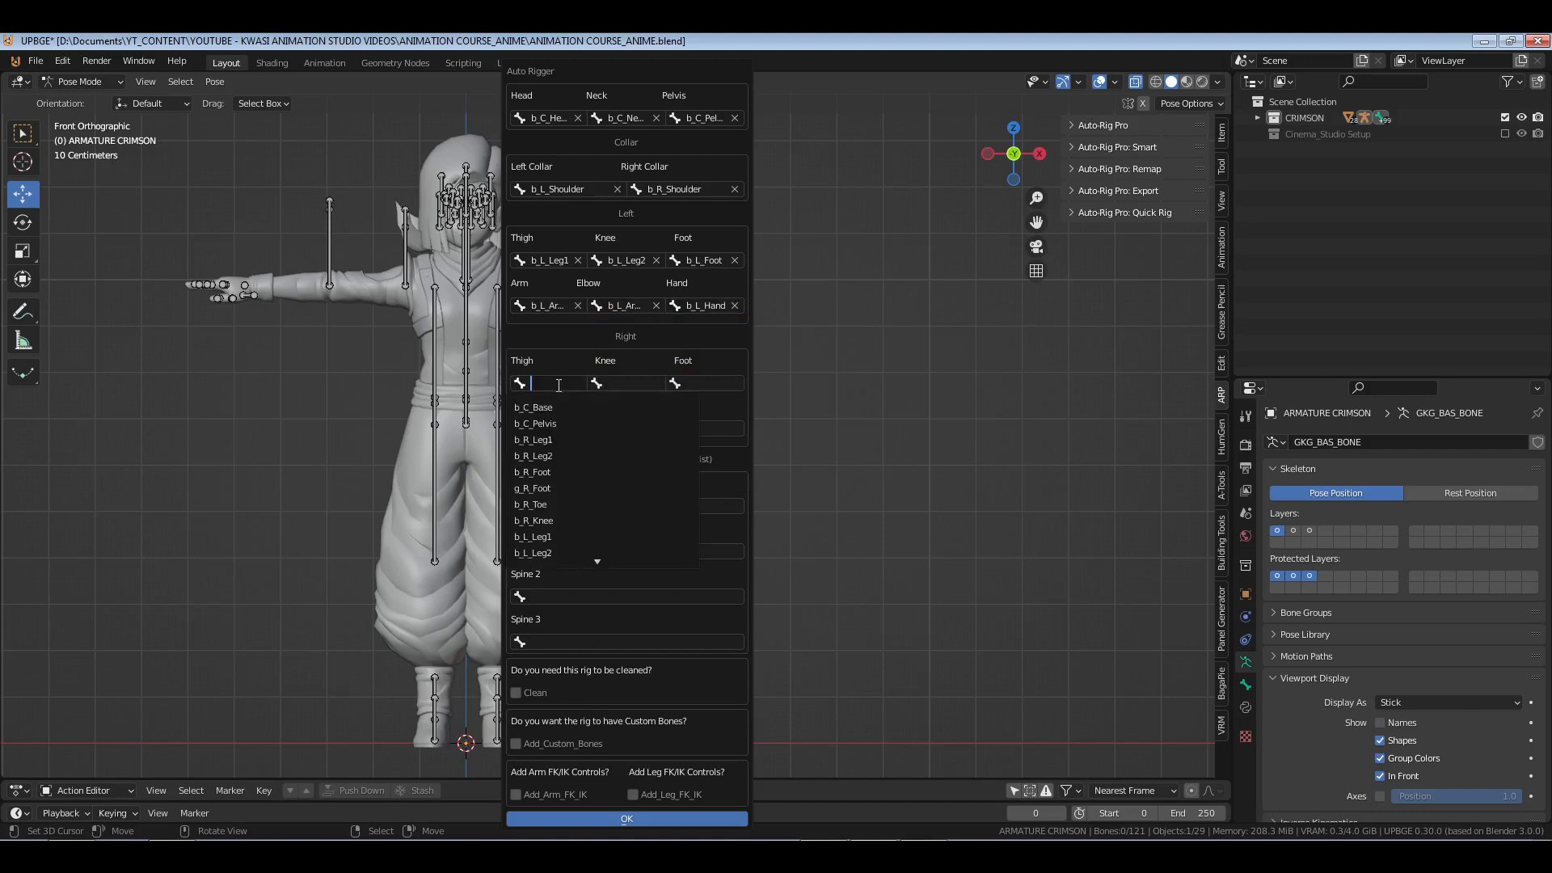
{"action": "type", "text": "le"}
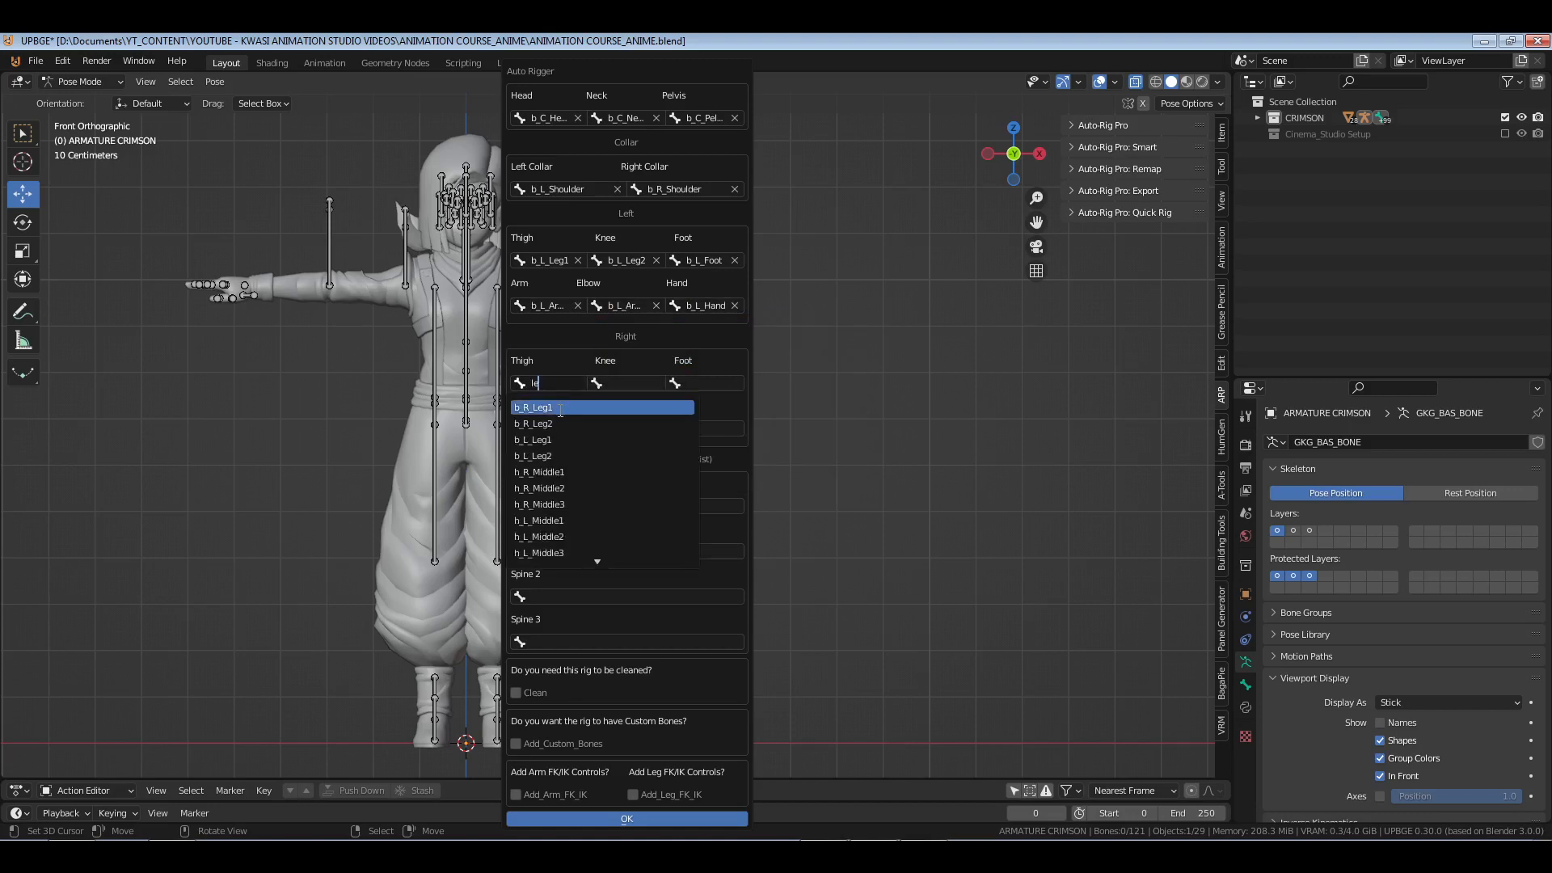
{"action": "left_click", "coordinate": [550, 406]}
{"action": "left_click", "coordinate": [627, 383]}
{"action": "type", "text": "le"}
{"action": "left_click", "coordinate": [635, 424]}
{"action": "left_click", "coordinate": [688, 383]}
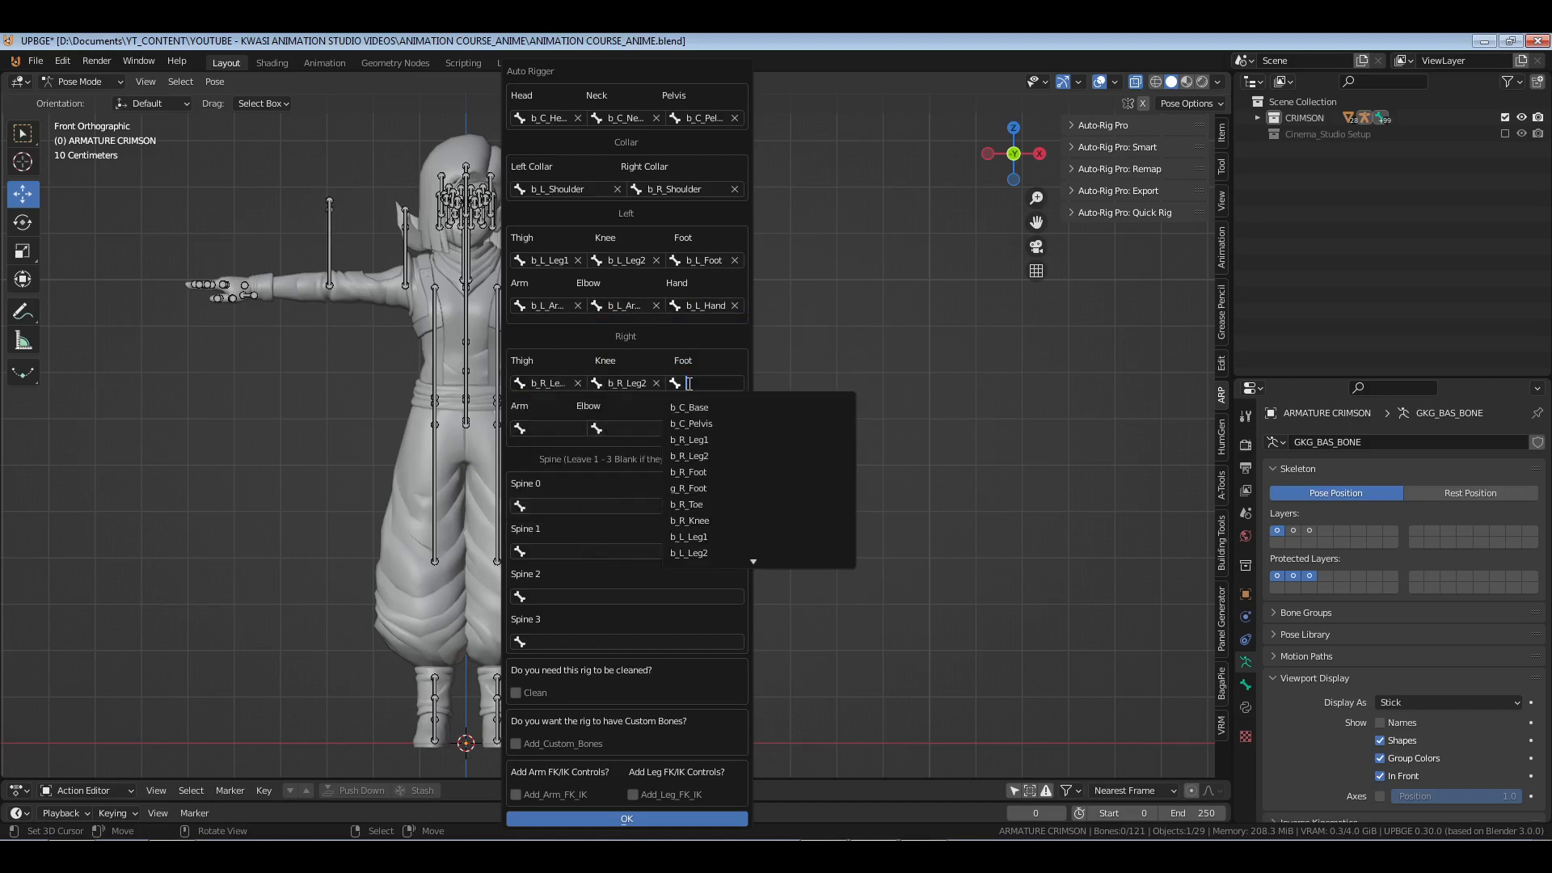
{"action": "type", "text": "fo"}
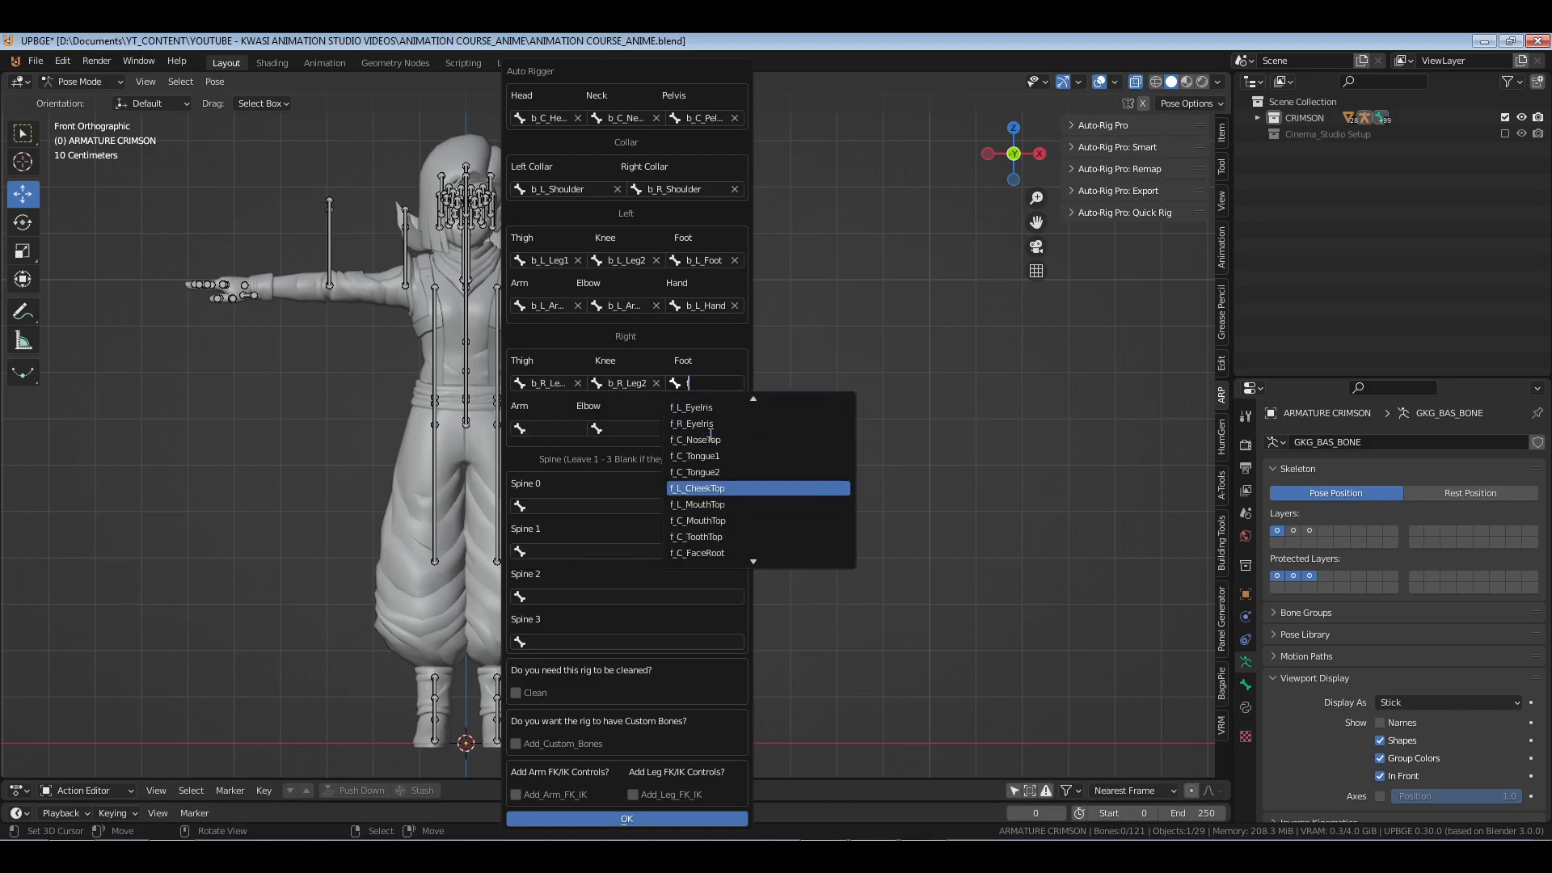
{"action": "scroll", "coordinate": [711, 441], "scroll_direction": "up", "scroll_amount": 6}
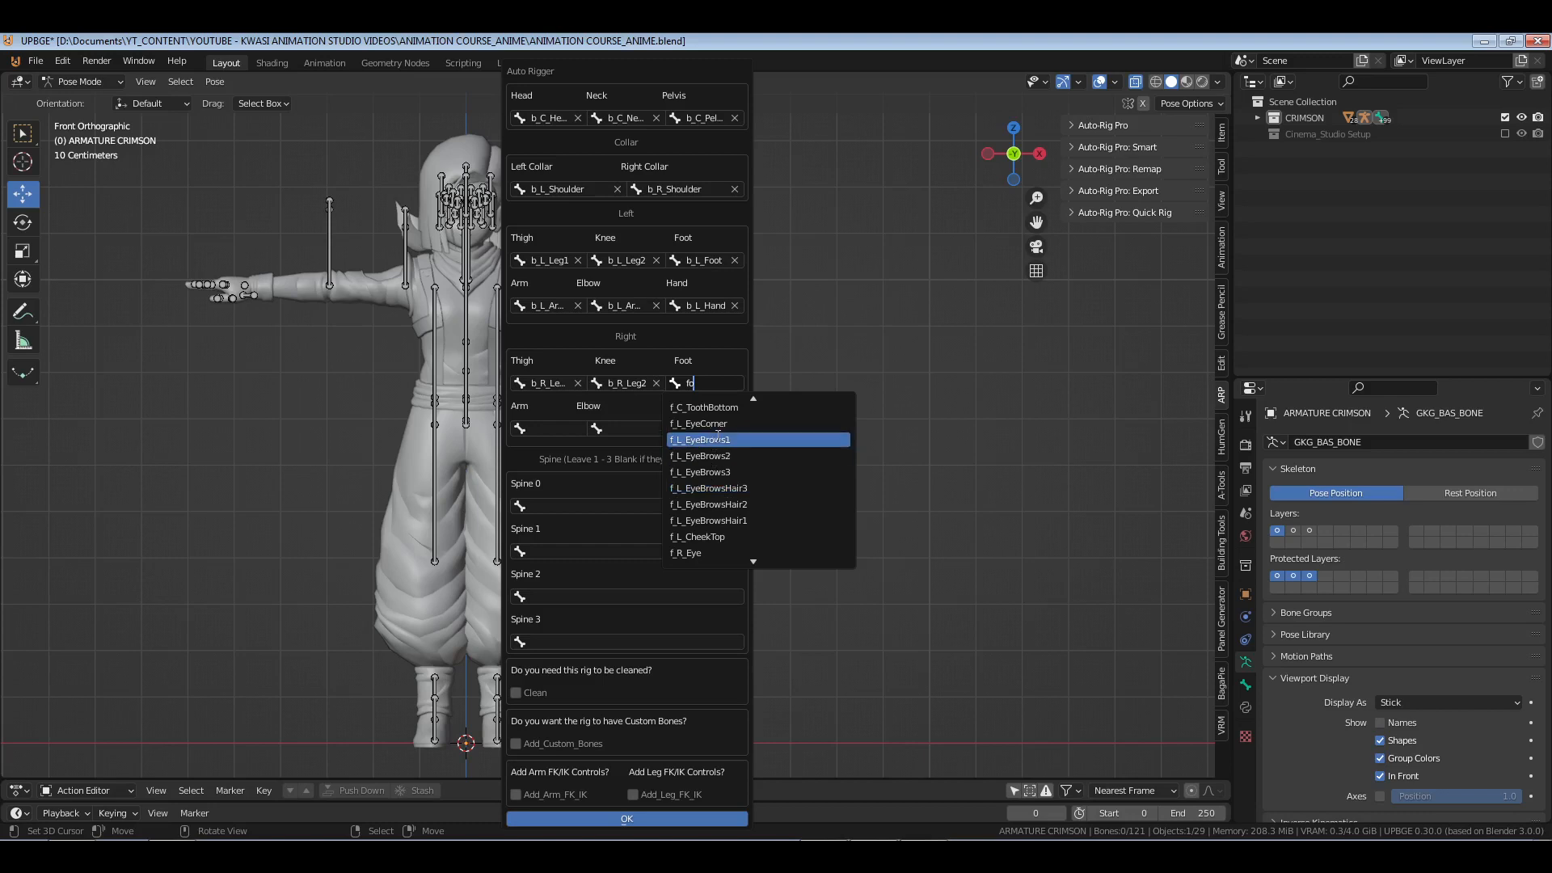
{"action": "scroll", "coordinate": [718, 435], "scroll_direction": "up", "scroll_amount": 3}
{"action": "type", "text": "foot"}
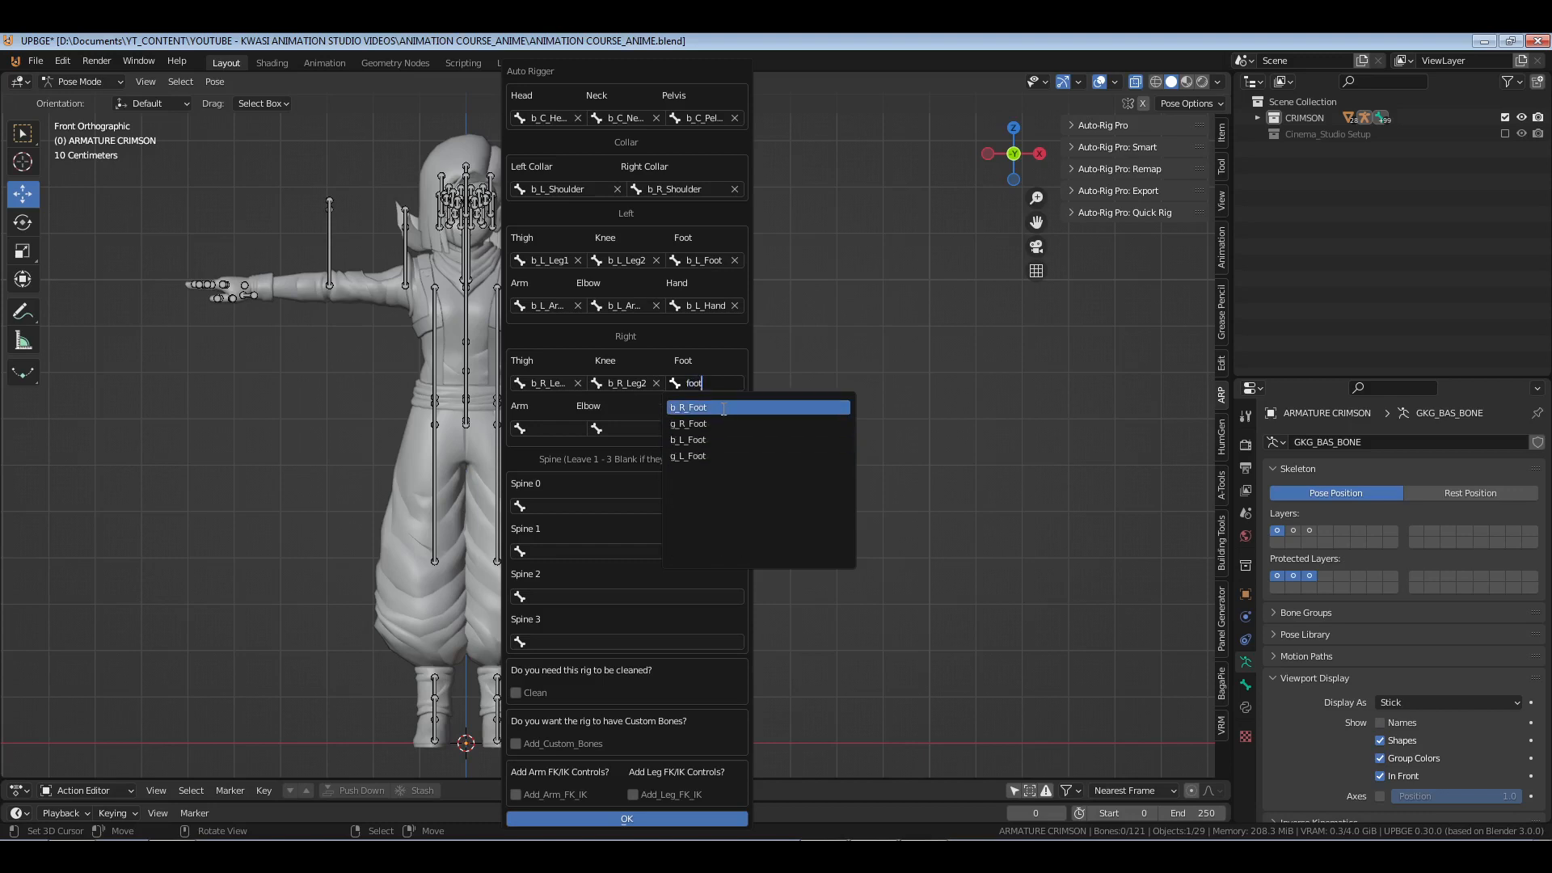
{"action": "left_click", "coordinate": [723, 407]}
- Assign the right arm bones: b_R_Arm1 for Arm, b_R_Arm2 for Elbow and b_R_Hand for Hand
{"action": "left_click", "coordinate": [554, 422]}
{"action": "type", "text": "ar"}
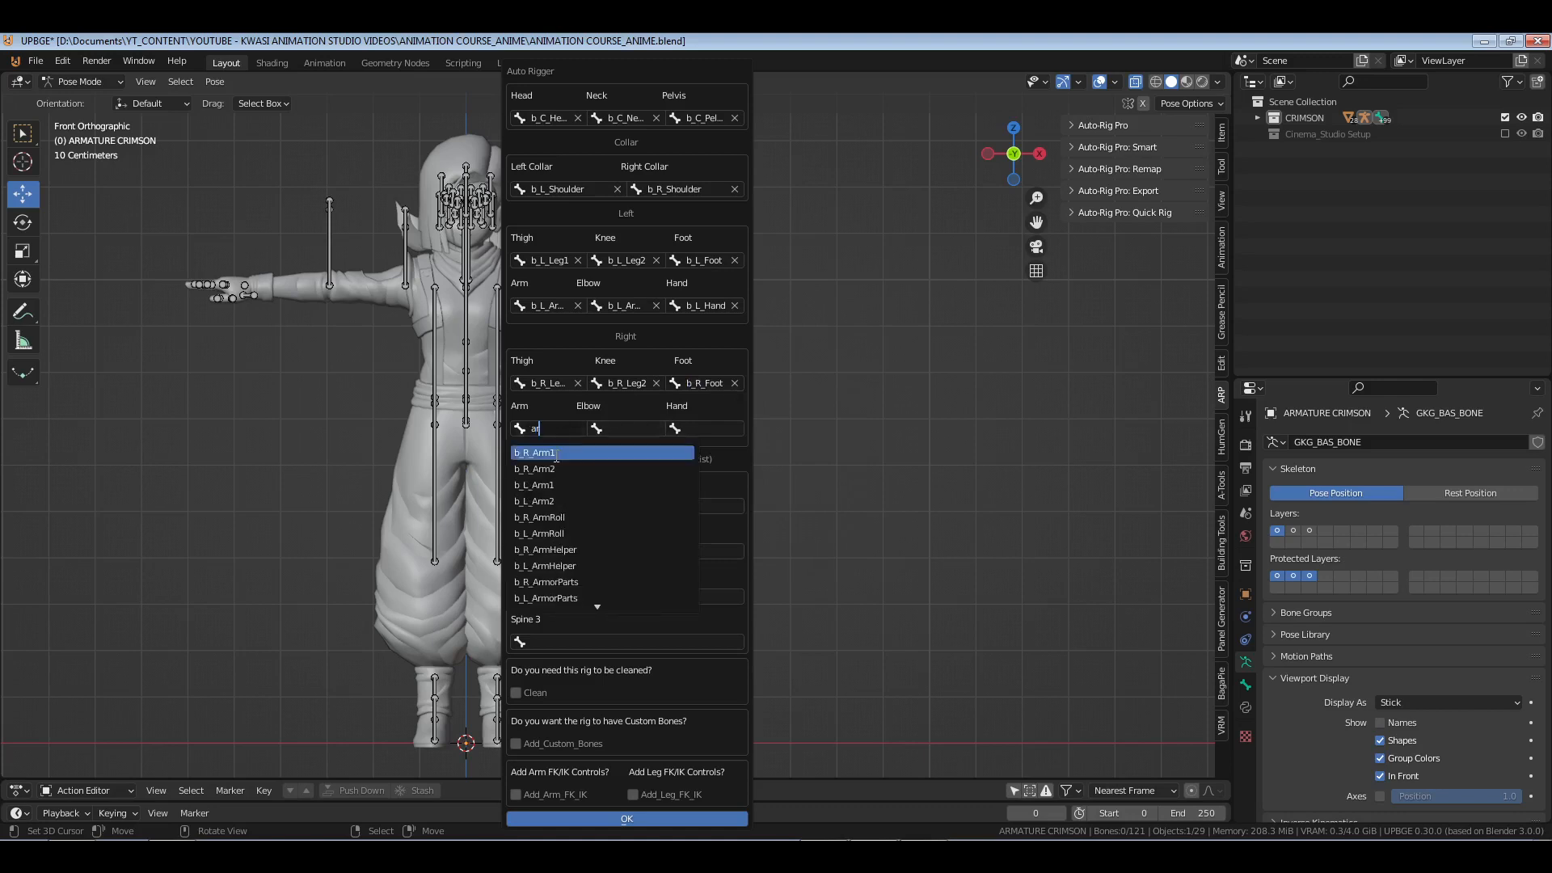
{"action": "left_click", "coordinate": [603, 452]}
{"action": "left_click", "coordinate": [623, 429]}
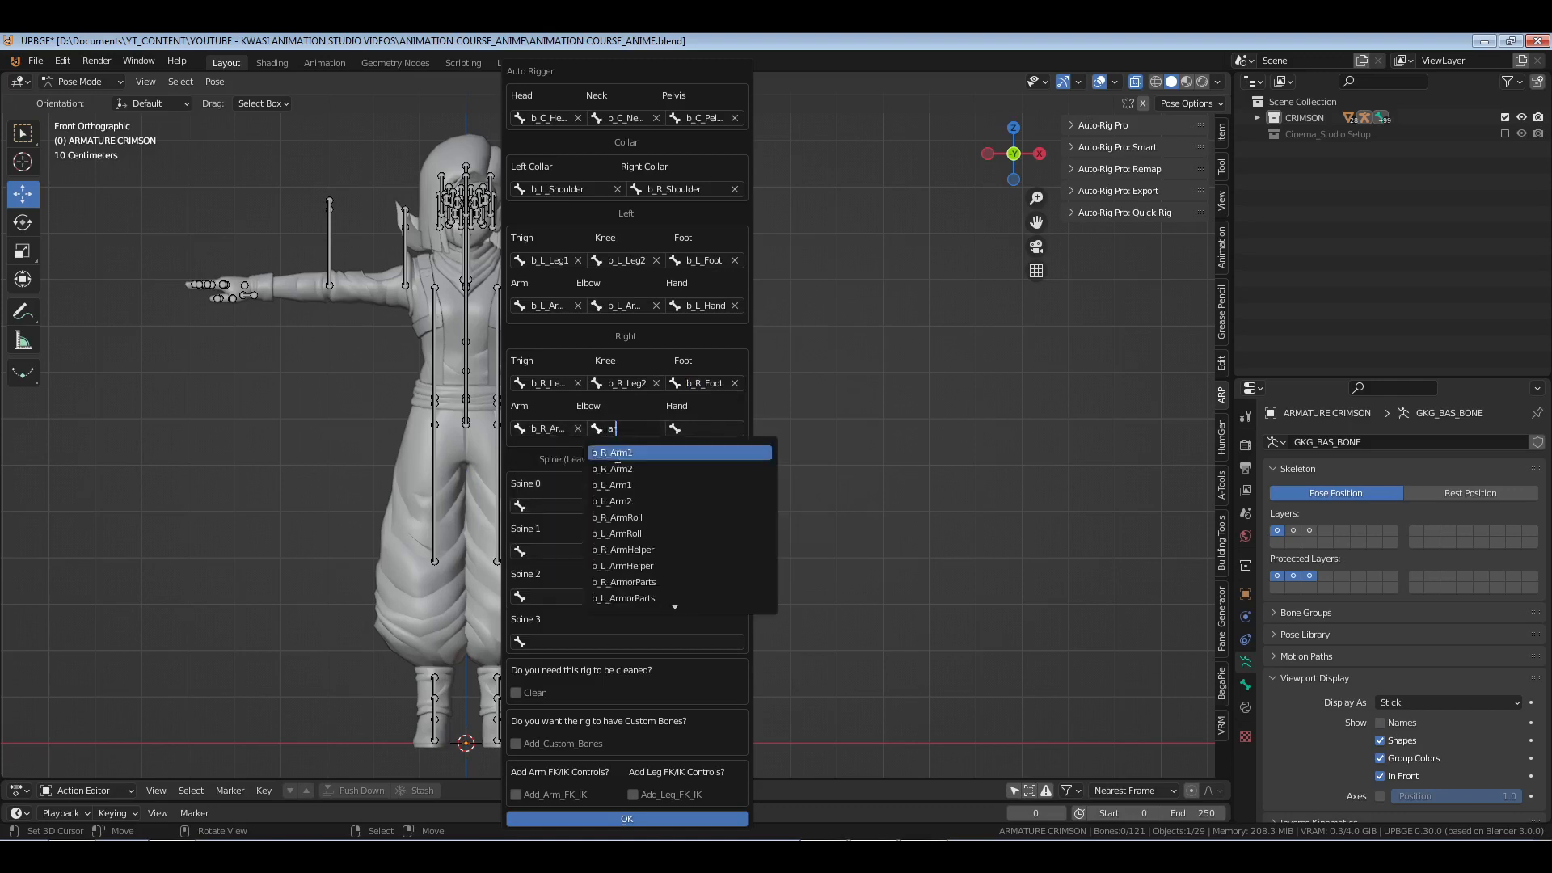
{"action": "left_click", "coordinate": [627, 469]}
{"action": "left_click", "coordinate": [691, 428]}
{"action": "type", "text": "ha"}
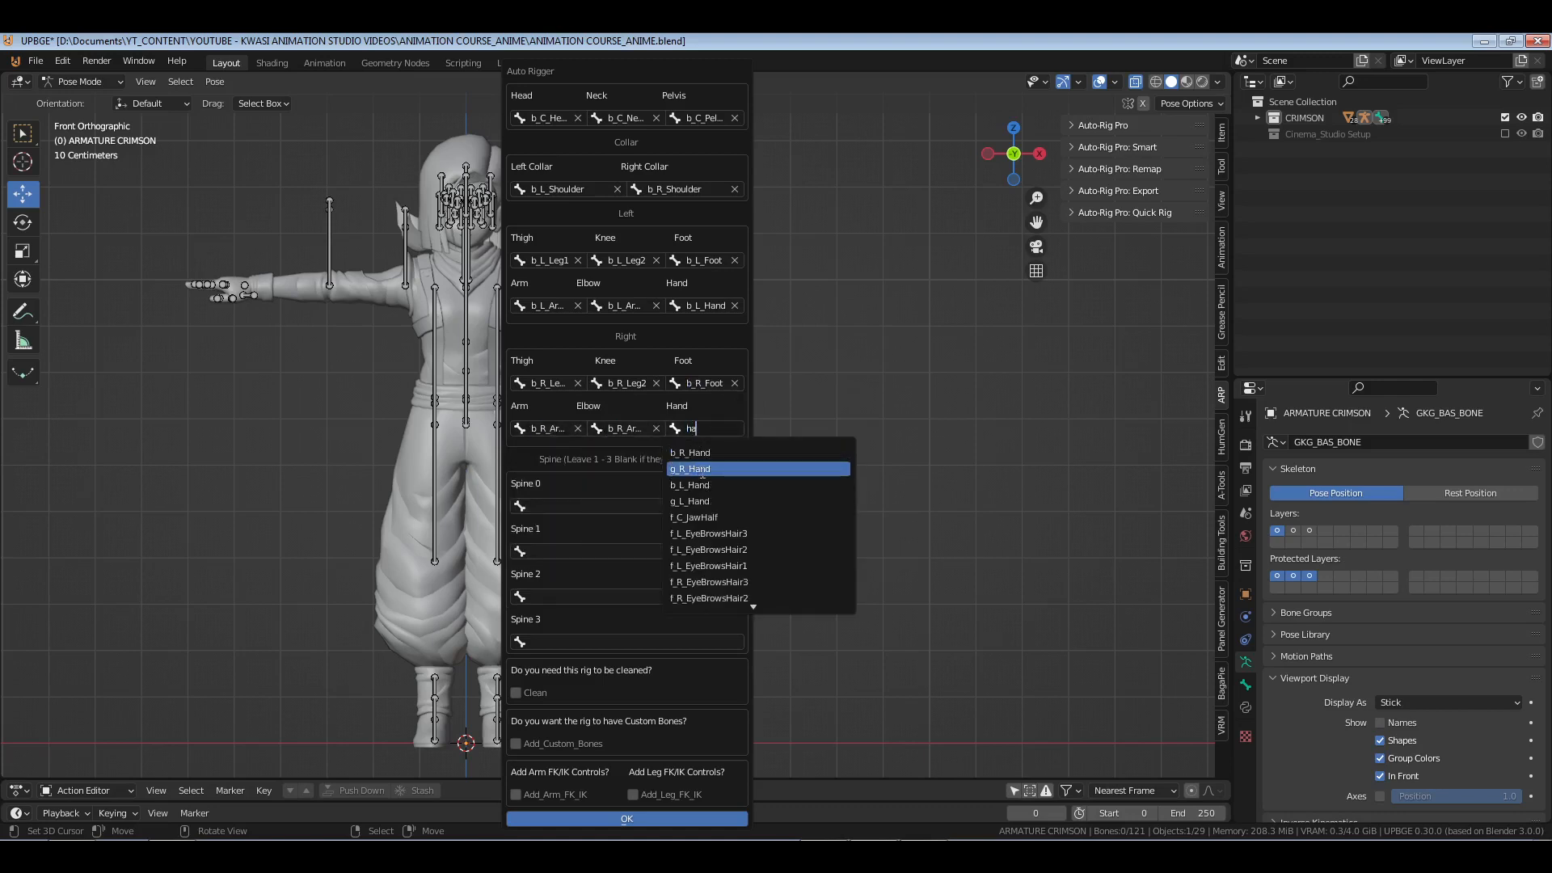
{"action": "left_click", "coordinate": [705, 453]}
- Assign b_C_Spine1 as the Spine 0 bone and b_C_Spine2 as the Spine 1 bone
{"action": "left_click", "coordinate": [572, 503]}
{"action": "type", "text": "sp"}
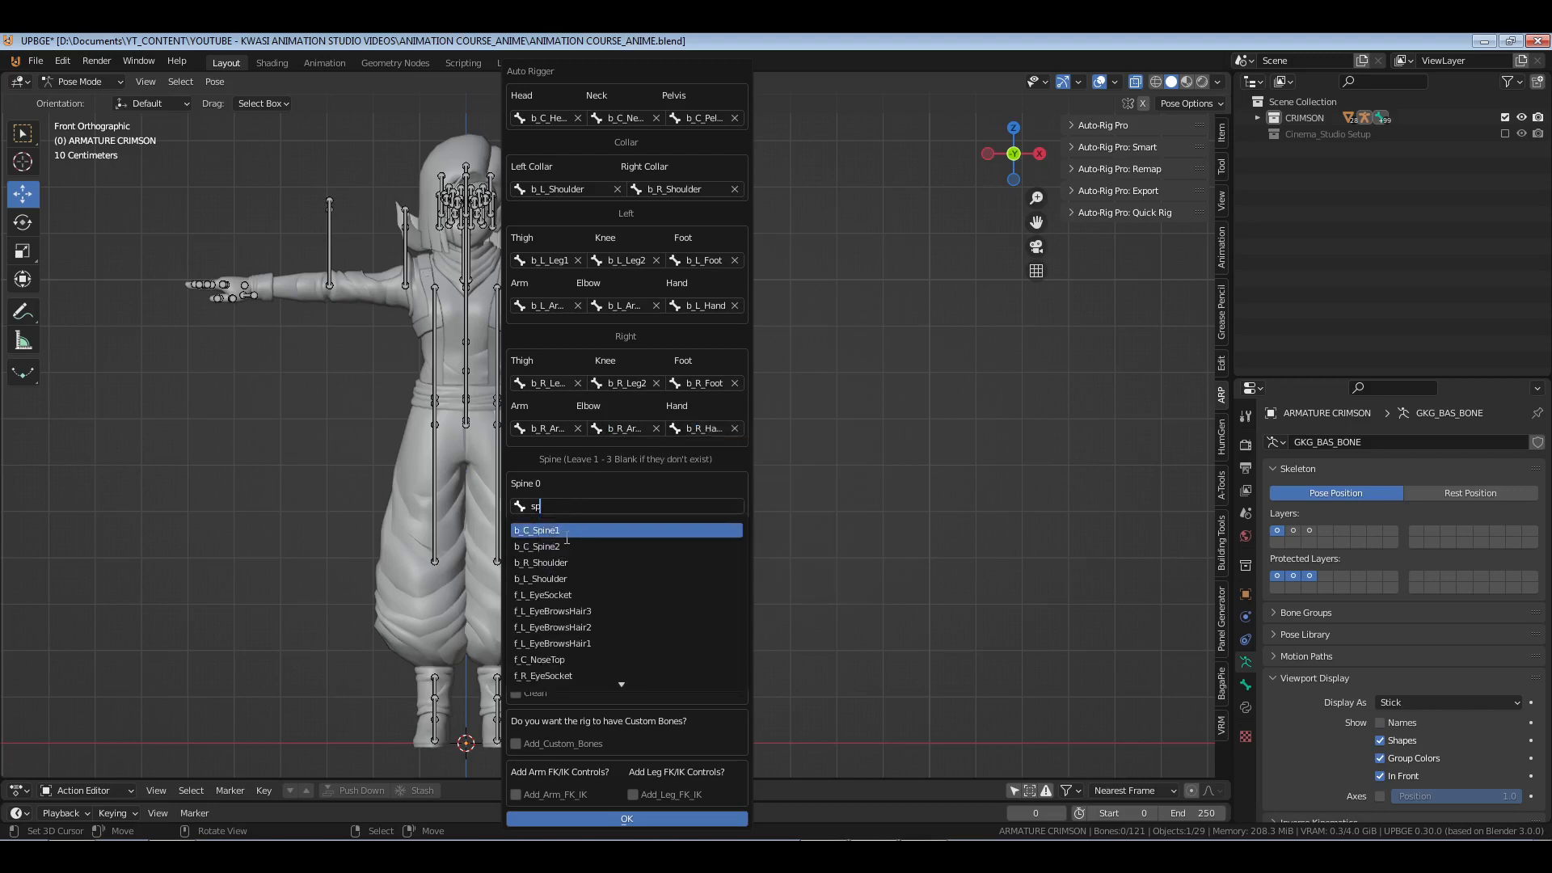
{"action": "left_click", "coordinate": [566, 530]}
{"action": "left_click", "coordinate": [567, 550]}
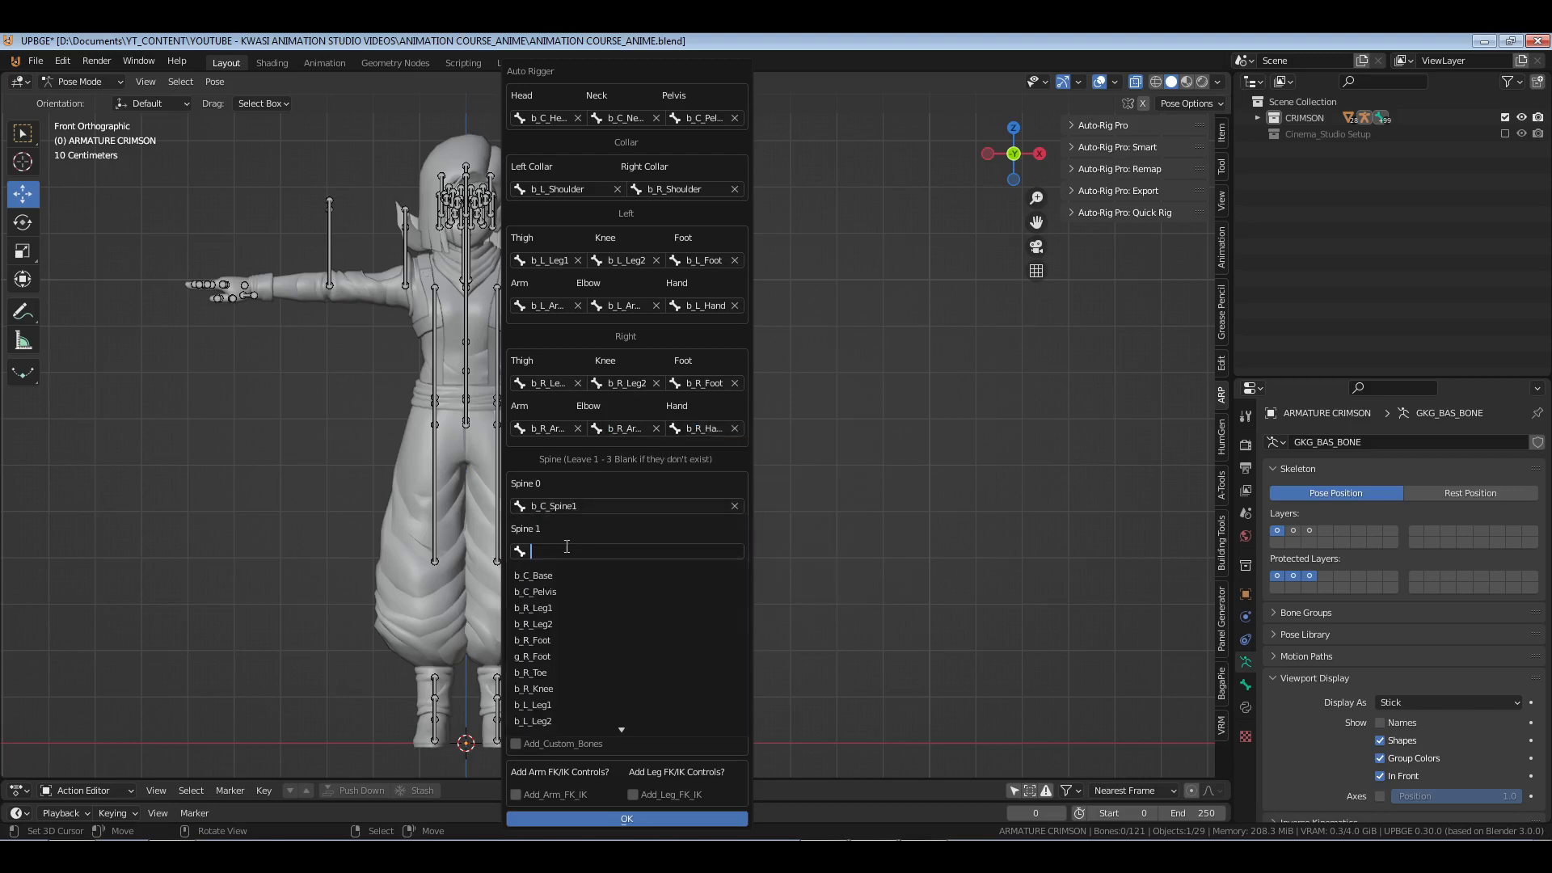
{"action": "type", "text": "sp"}
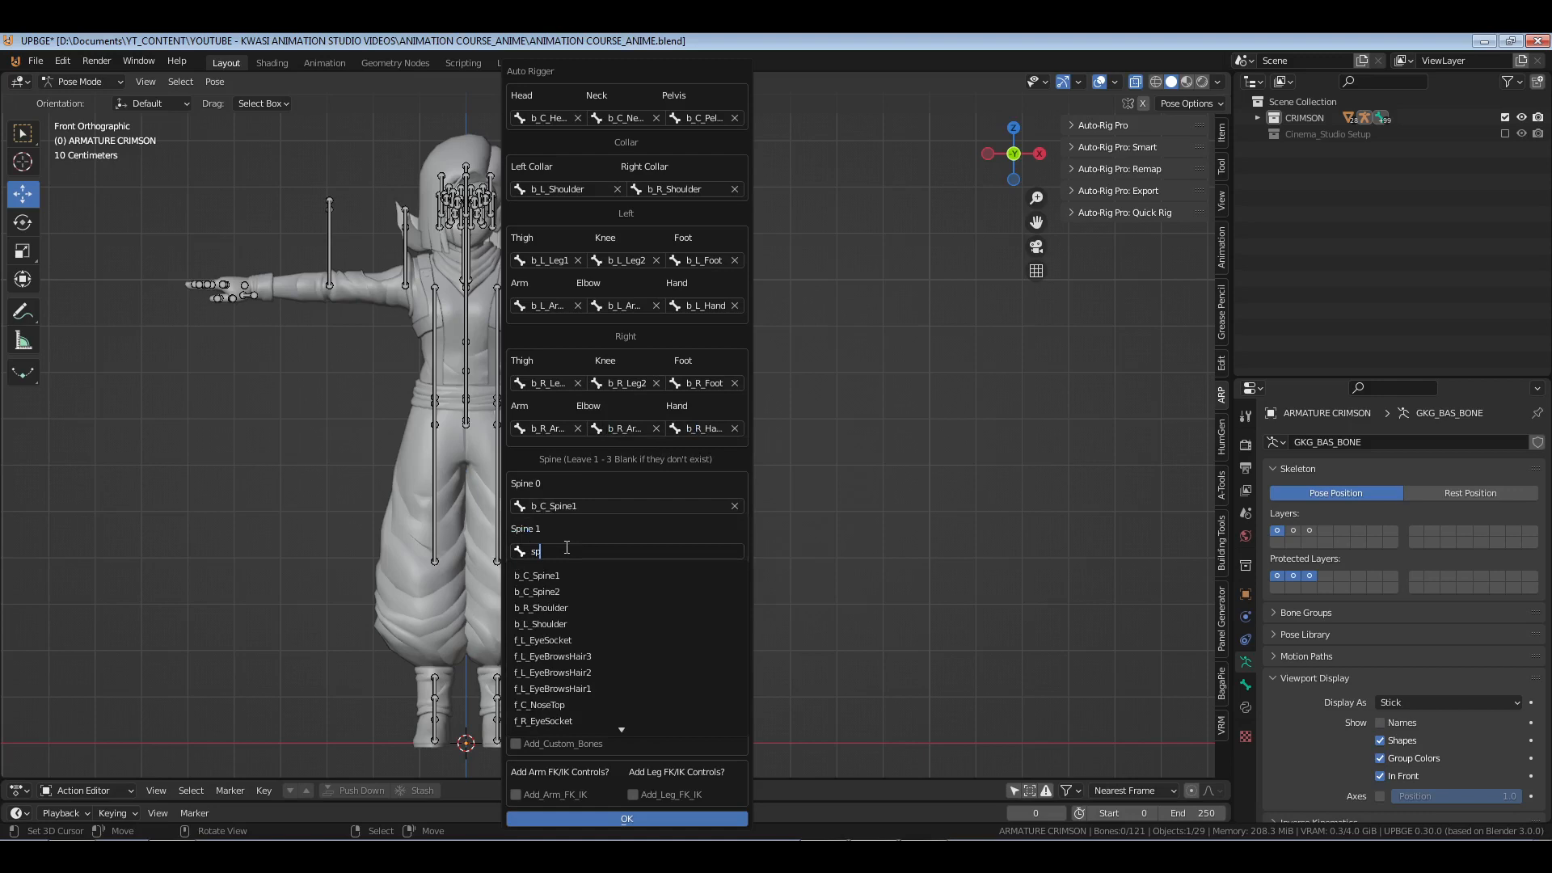
{"action": "left_click", "coordinate": [570, 591]}
- Assign b_C_Chest as the Spine 2 bone in the Auto Rigger settings
{"action": "left_click", "coordinate": [572, 595]}
{"action": "type", "text": "chew"}
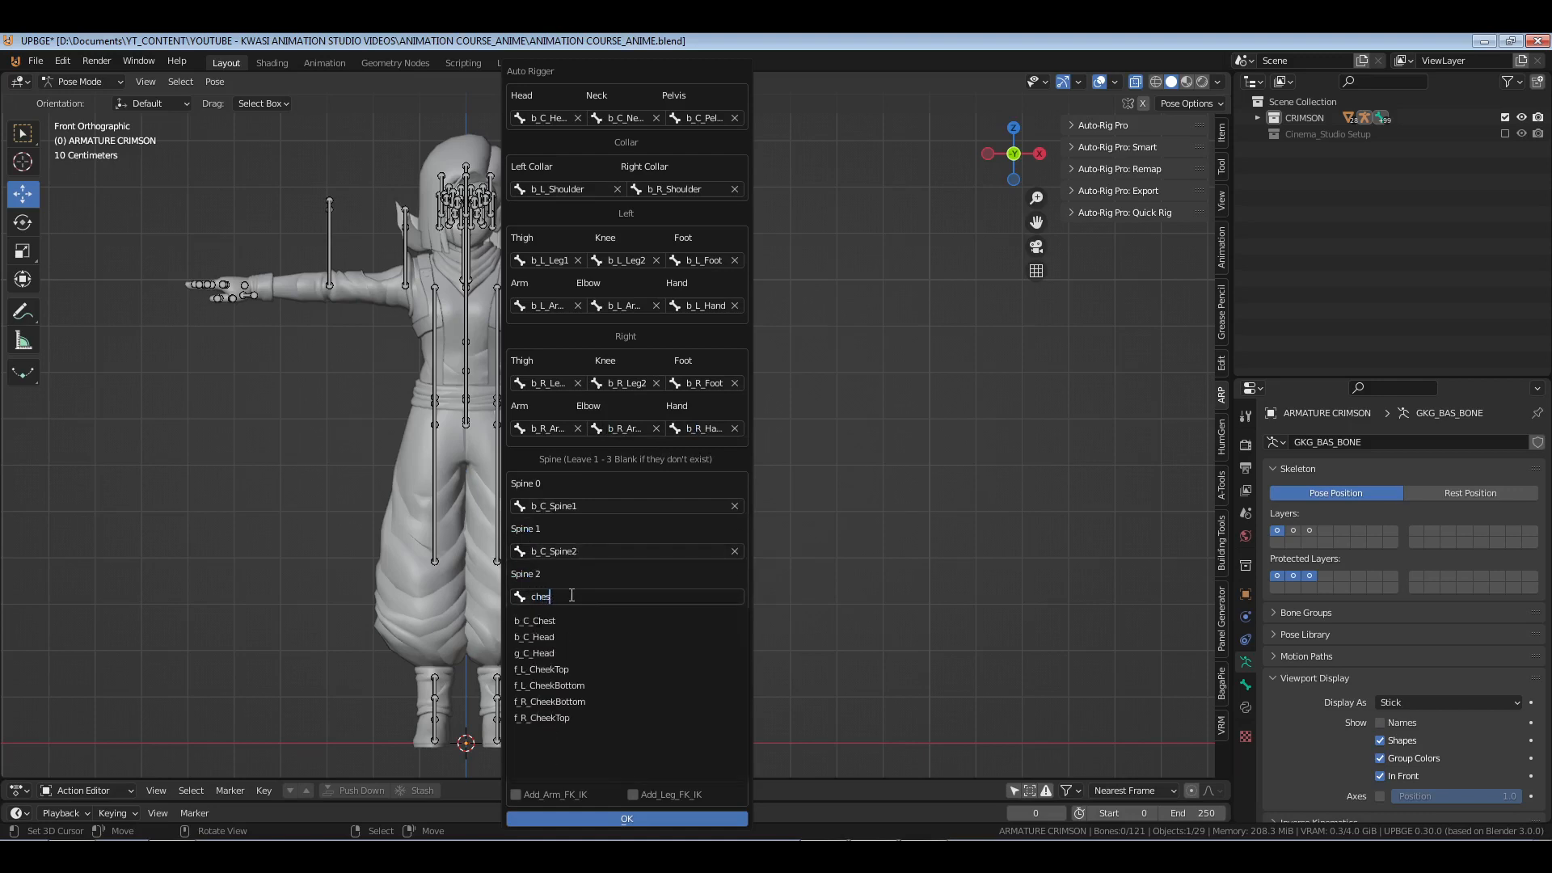
{"action": "key", "text": "Escape"}
{"action": "left_click", "coordinate": [571, 597]}
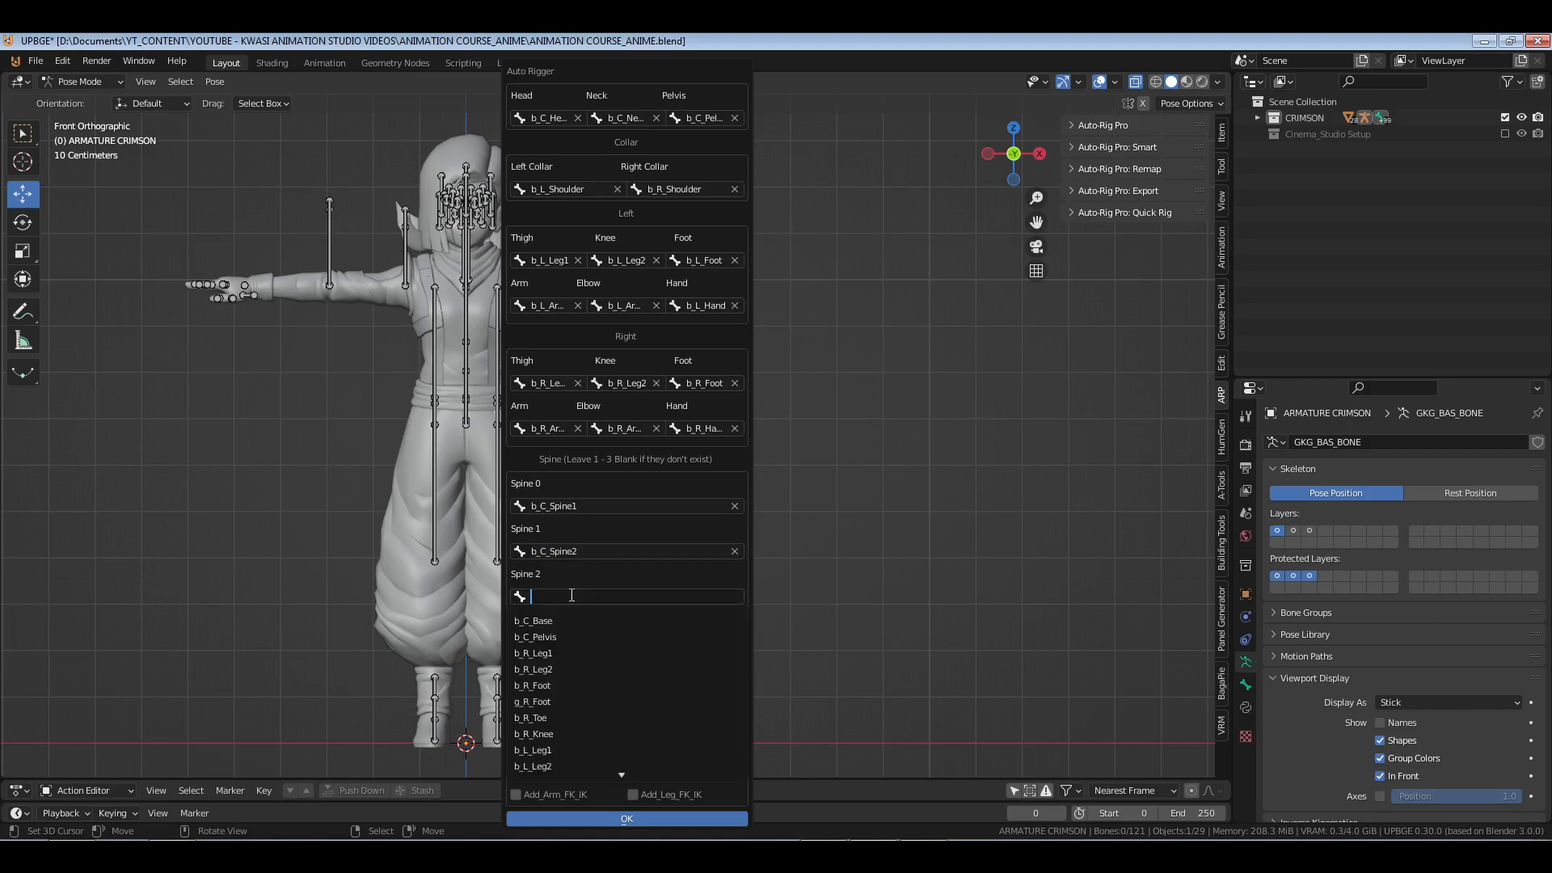
{"action": "type", "text": "chest"}
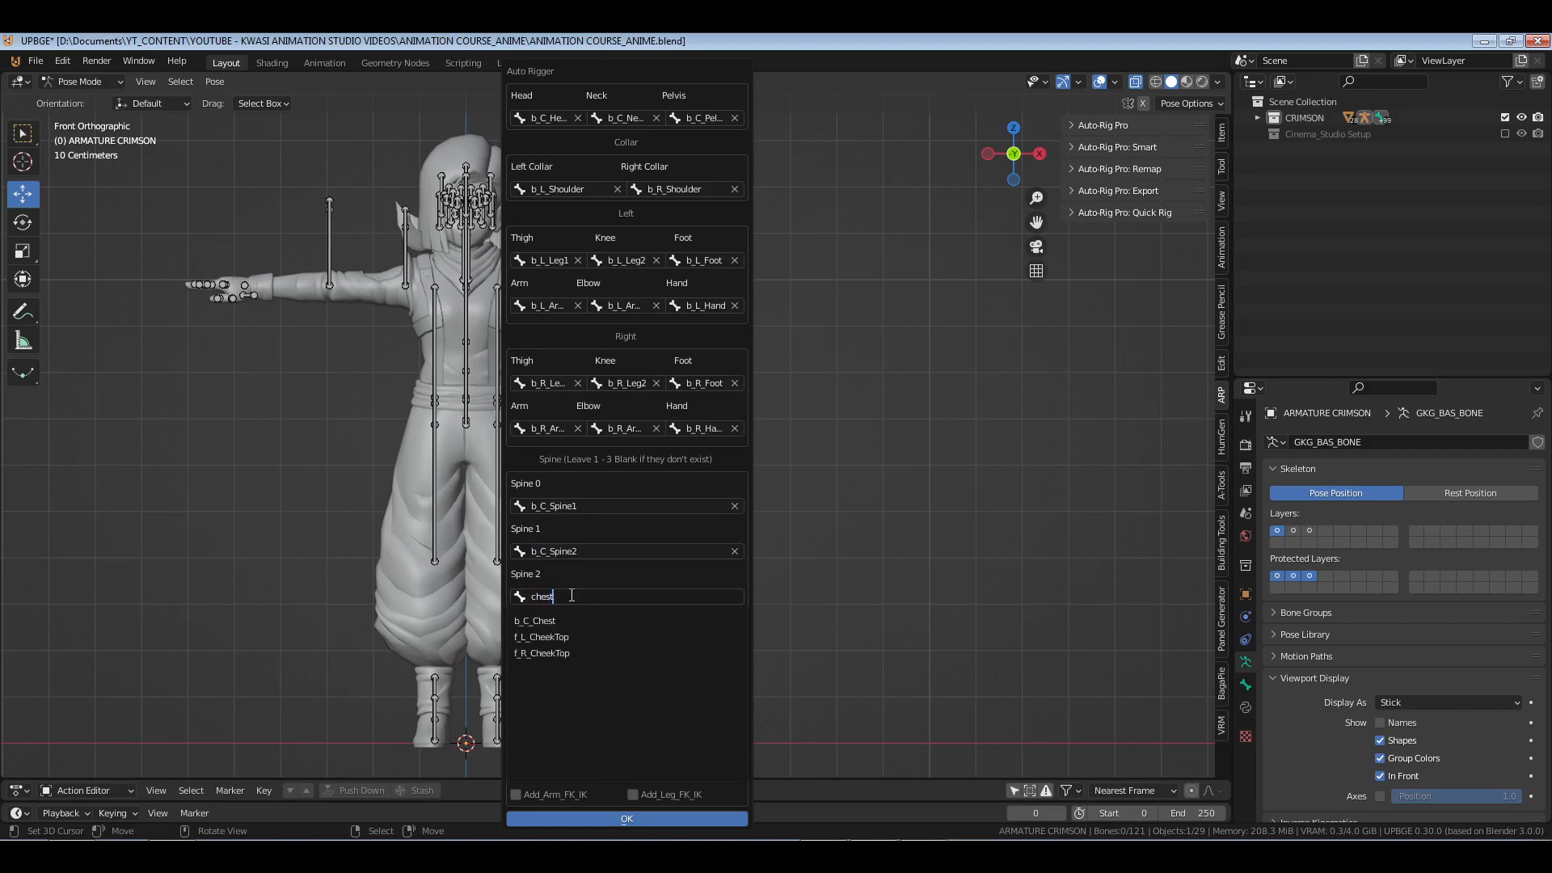
{"action": "left_click", "coordinate": [567, 619]}
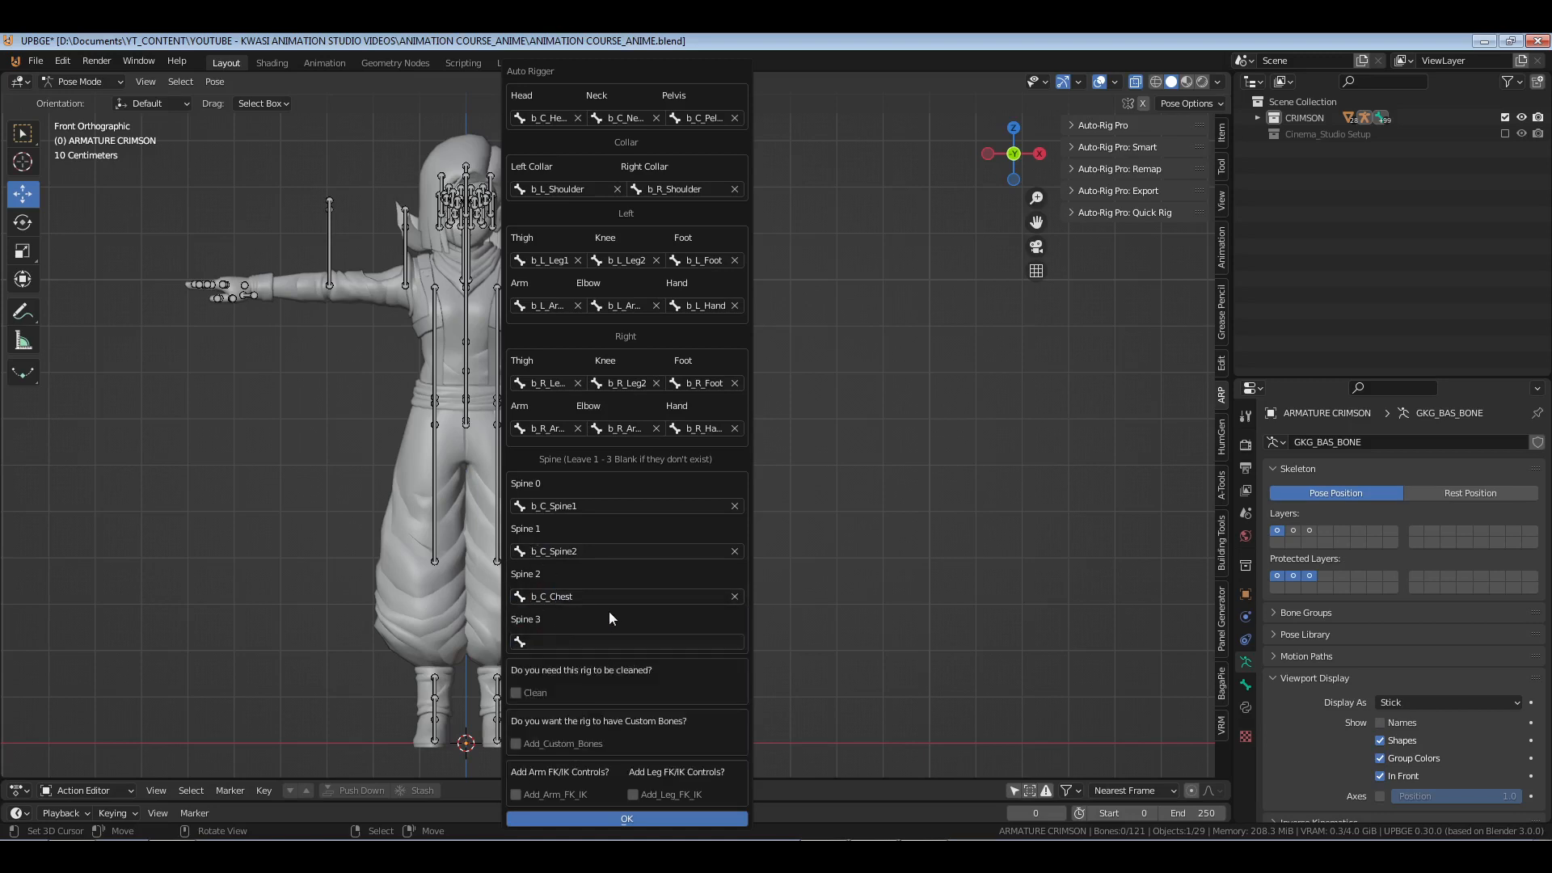
- Enable Clean, Add_Custom_Bones, Add_Arm_FK_IK and Add_Leg_FK_IK, and run the Auto Rigger to generate the rig
{"action": "left_click", "coordinate": [516, 693]}
{"action": "left_click", "coordinate": [516, 744]}
{"action": "left_click", "coordinate": [633, 795]}
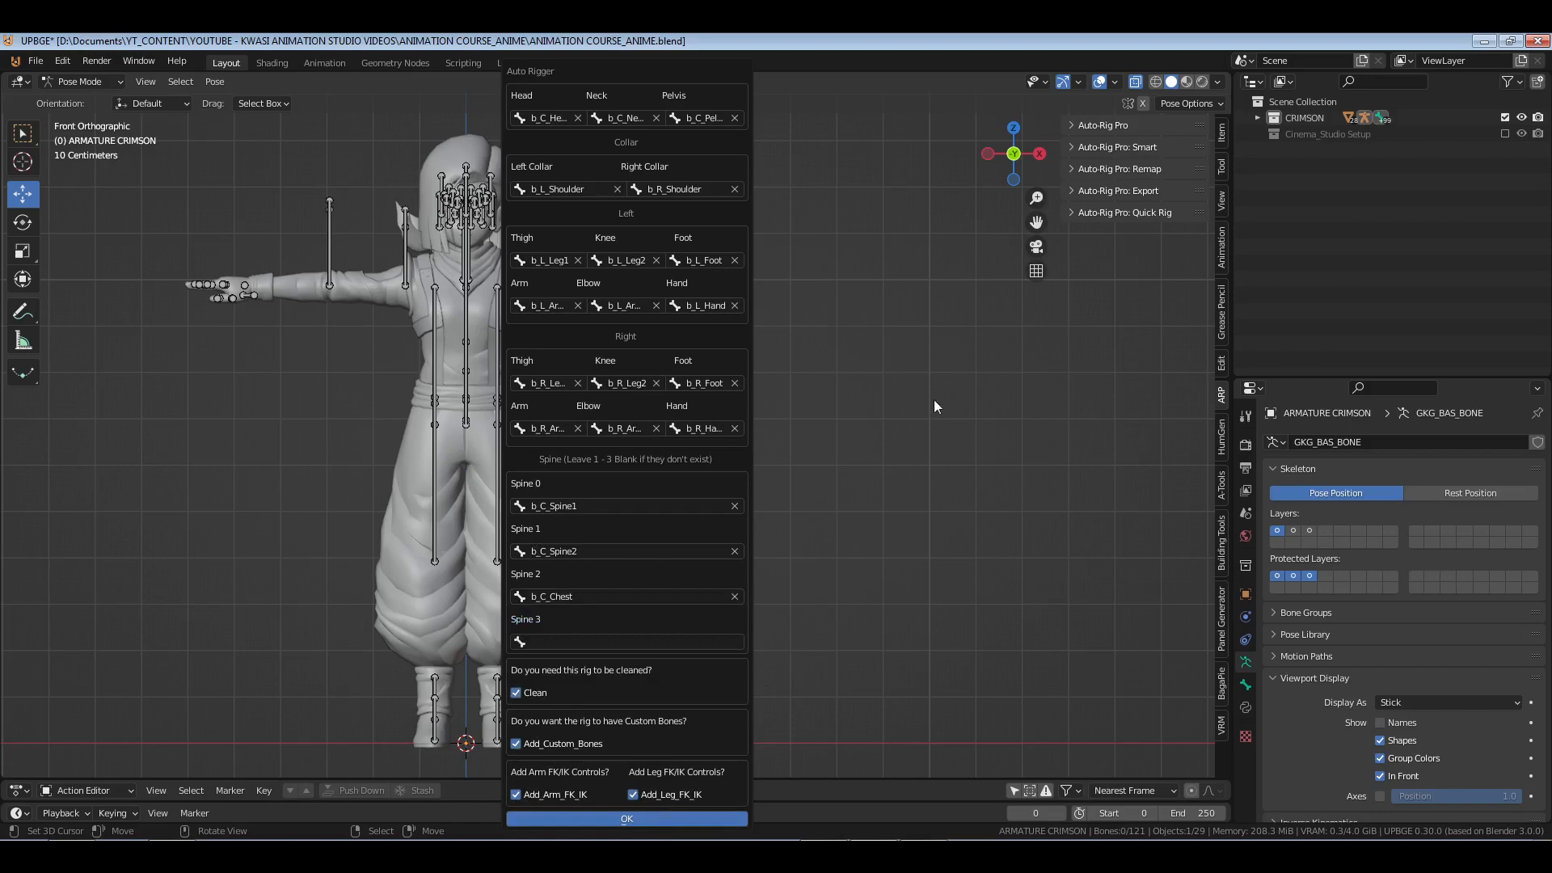
{"action": "middle_click_drag", "start_coordinate": [902, 391], "coordinate": [792, 560]}
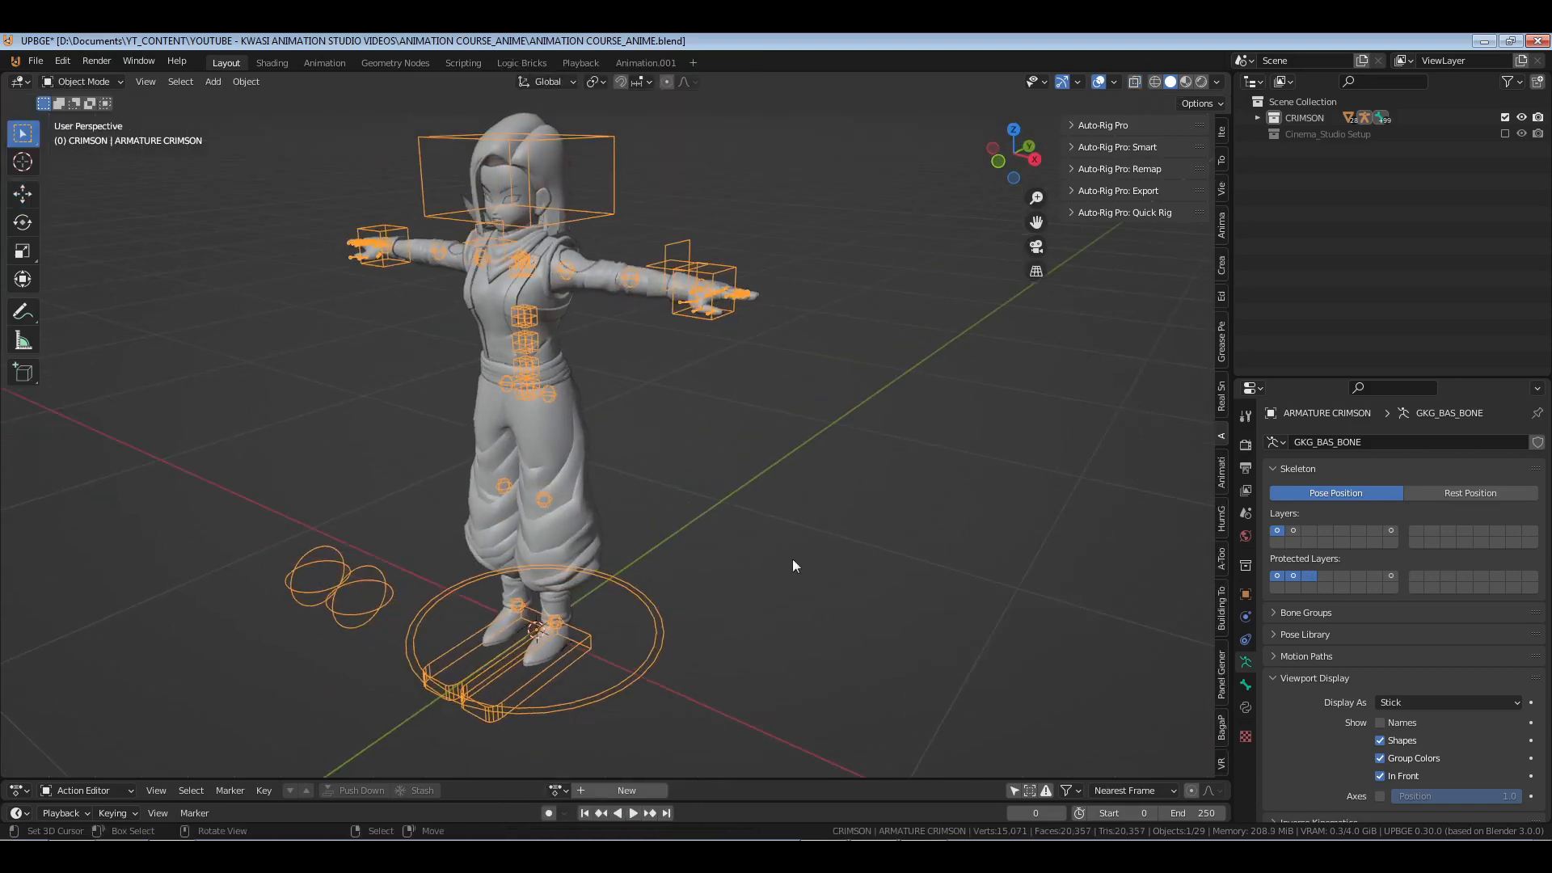
- Show only the second bone layer and, in Pose Mode, slide both leg FK/IK controllers outward to FK
{"action": "left_click", "coordinate": [1293, 531]}
{"action": "middle_click_drag", "start_coordinate": [588, 521], "coordinate": [653, 535]}
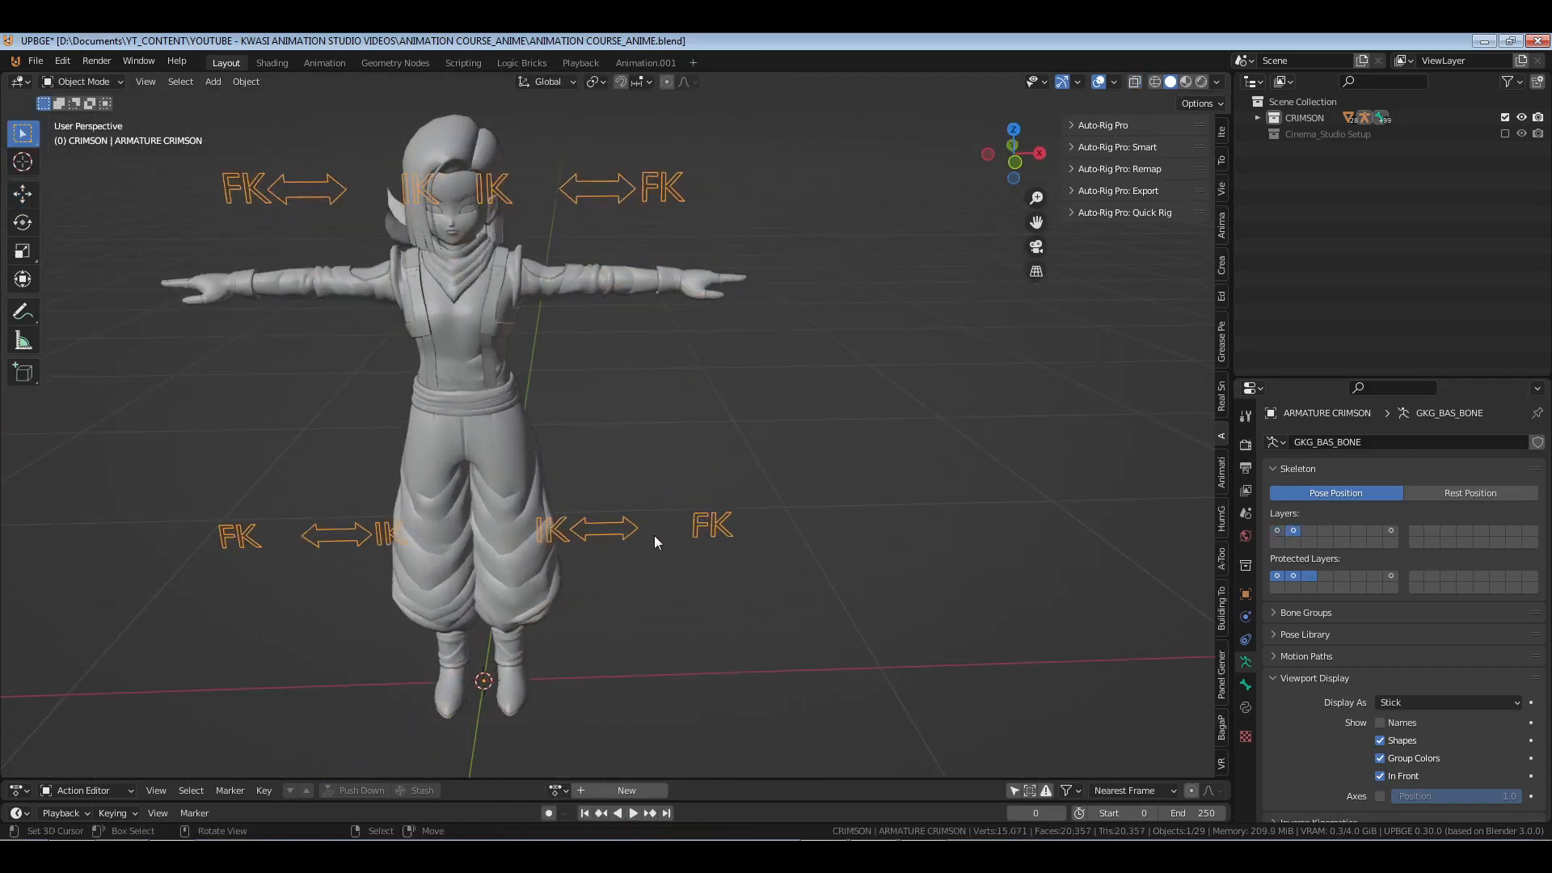
{"action": "key", "text": "ctrl+Tab"}
{"action": "right_click", "coordinate": [614, 529]}
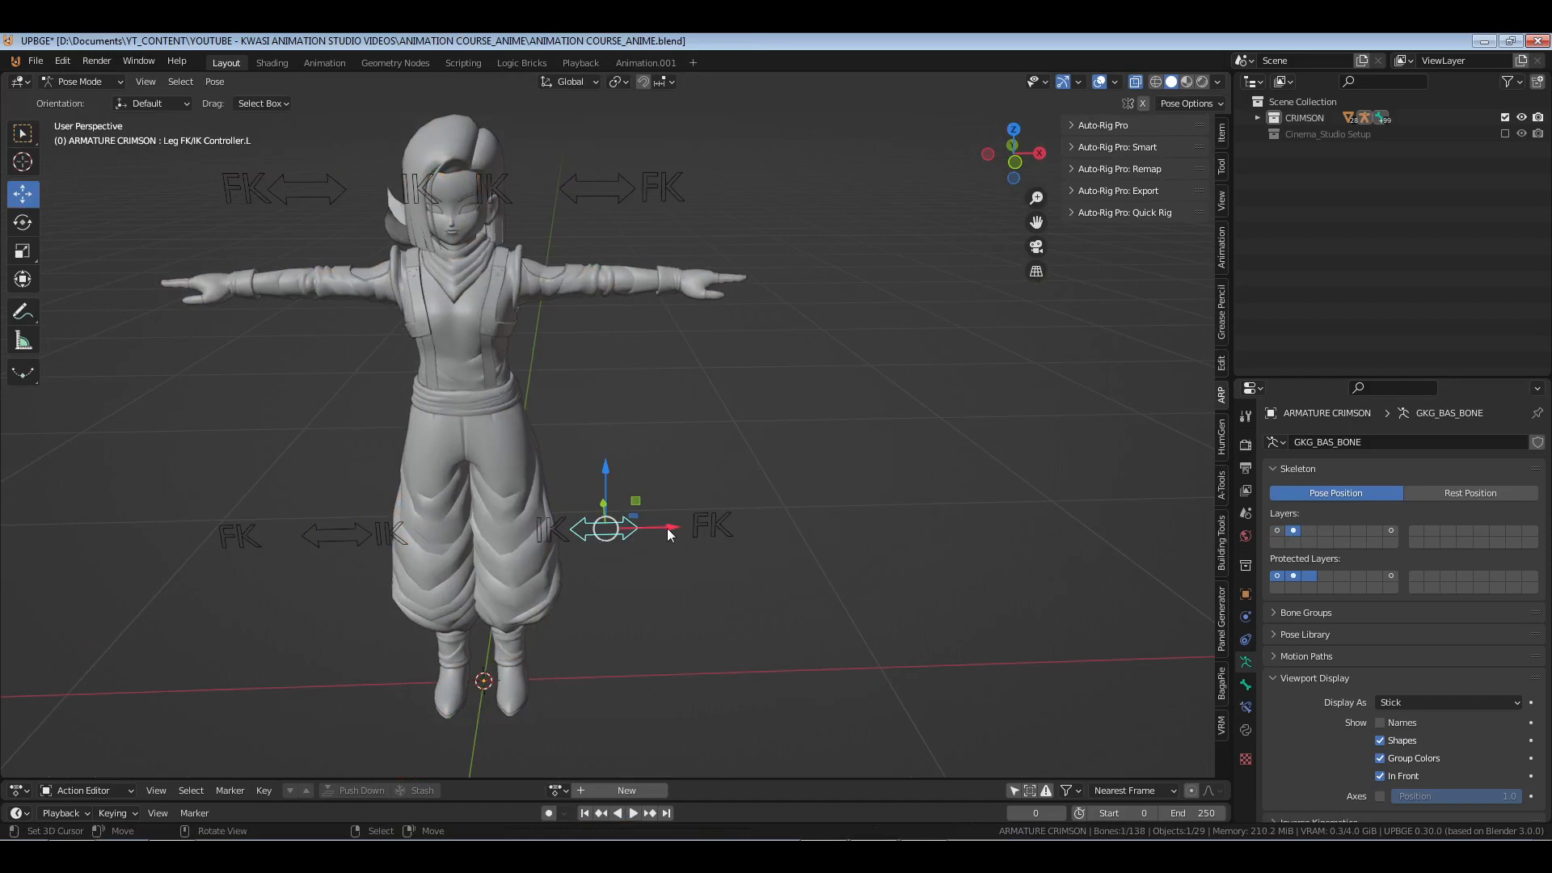
{"action": "left_click_drag", "start_coordinate": [667, 527], "coordinate": [740, 527]}
{"action": "right_click", "coordinate": [367, 549]}
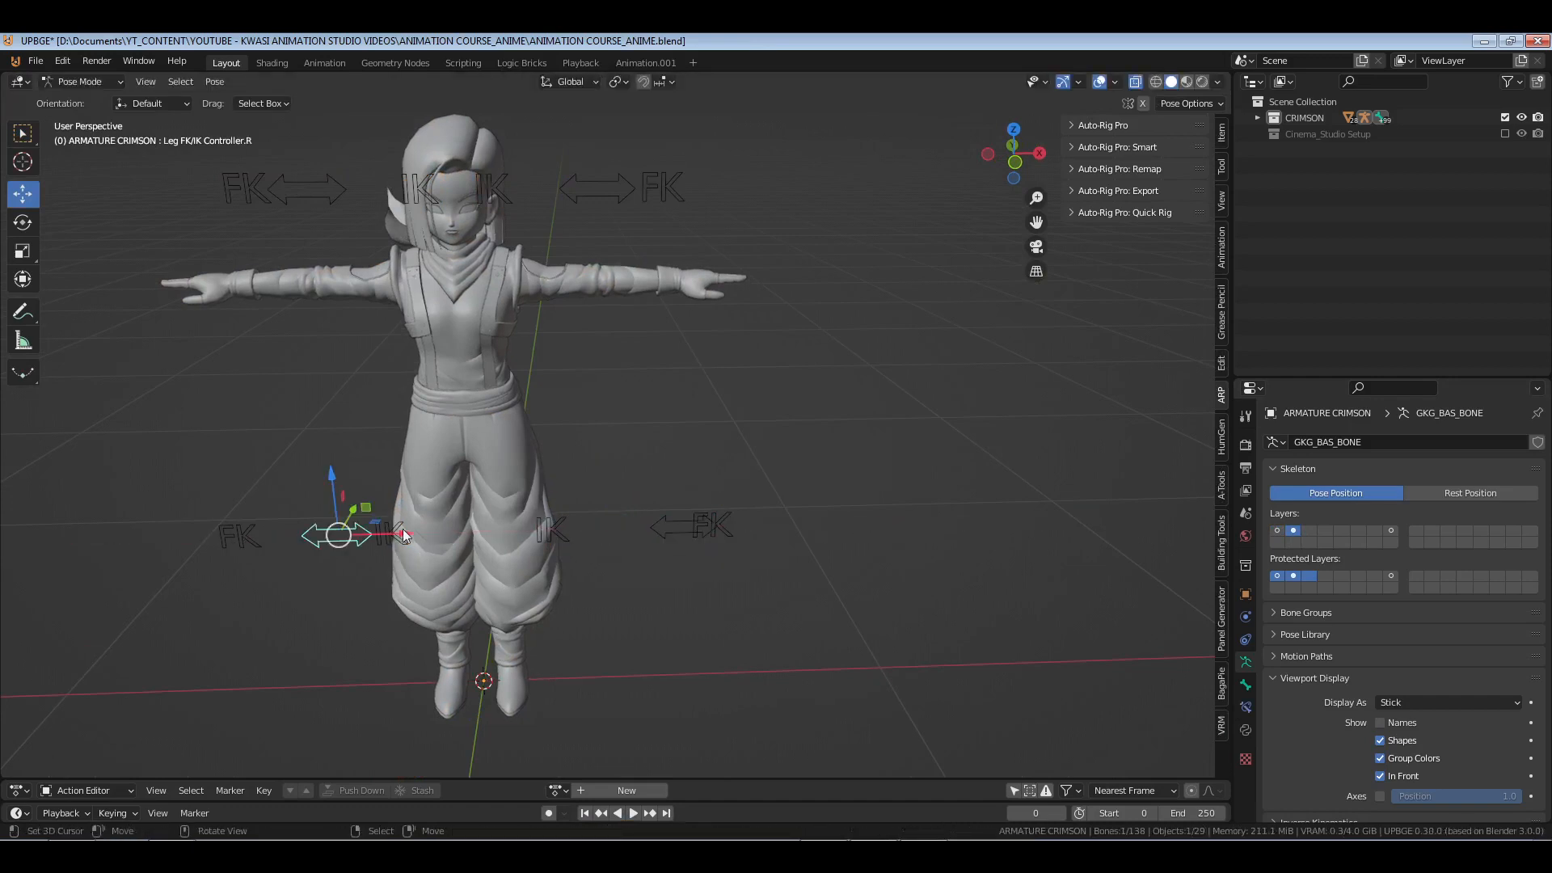
{"action": "left_click_drag", "start_coordinate": [402, 529], "coordinate": [320, 530]}
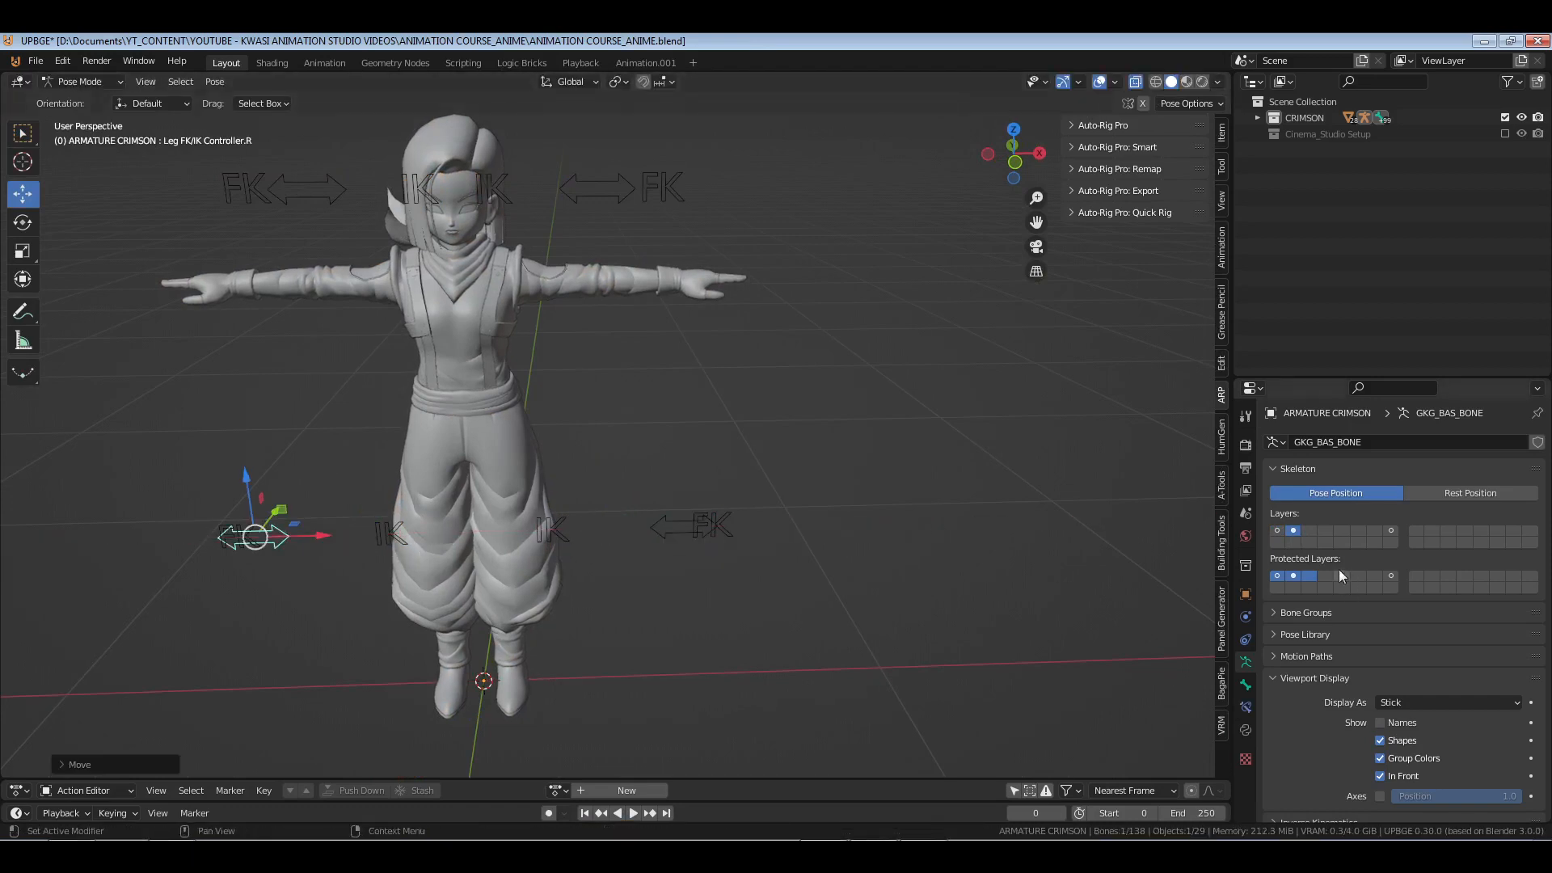
- Show the eighth bone layer and move the six helper bones on both arms and hands to the first bone layer
{"action": "left_click", "coordinate": [1391, 530]}
{"action": "mouse_move", "coordinate": [614, 419]}
{"action": "middle_mouse_down"}
{"action": "mouse_move", "coordinate": [580, 400]}
{"action": "mouse_move", "coordinate": [585, 439]}
{"action": "mouse_move", "coordinate": [622, 448]}
{"action": "mouse_move", "coordinate": [600, 443]}
{"action": "middle_mouse_up"}
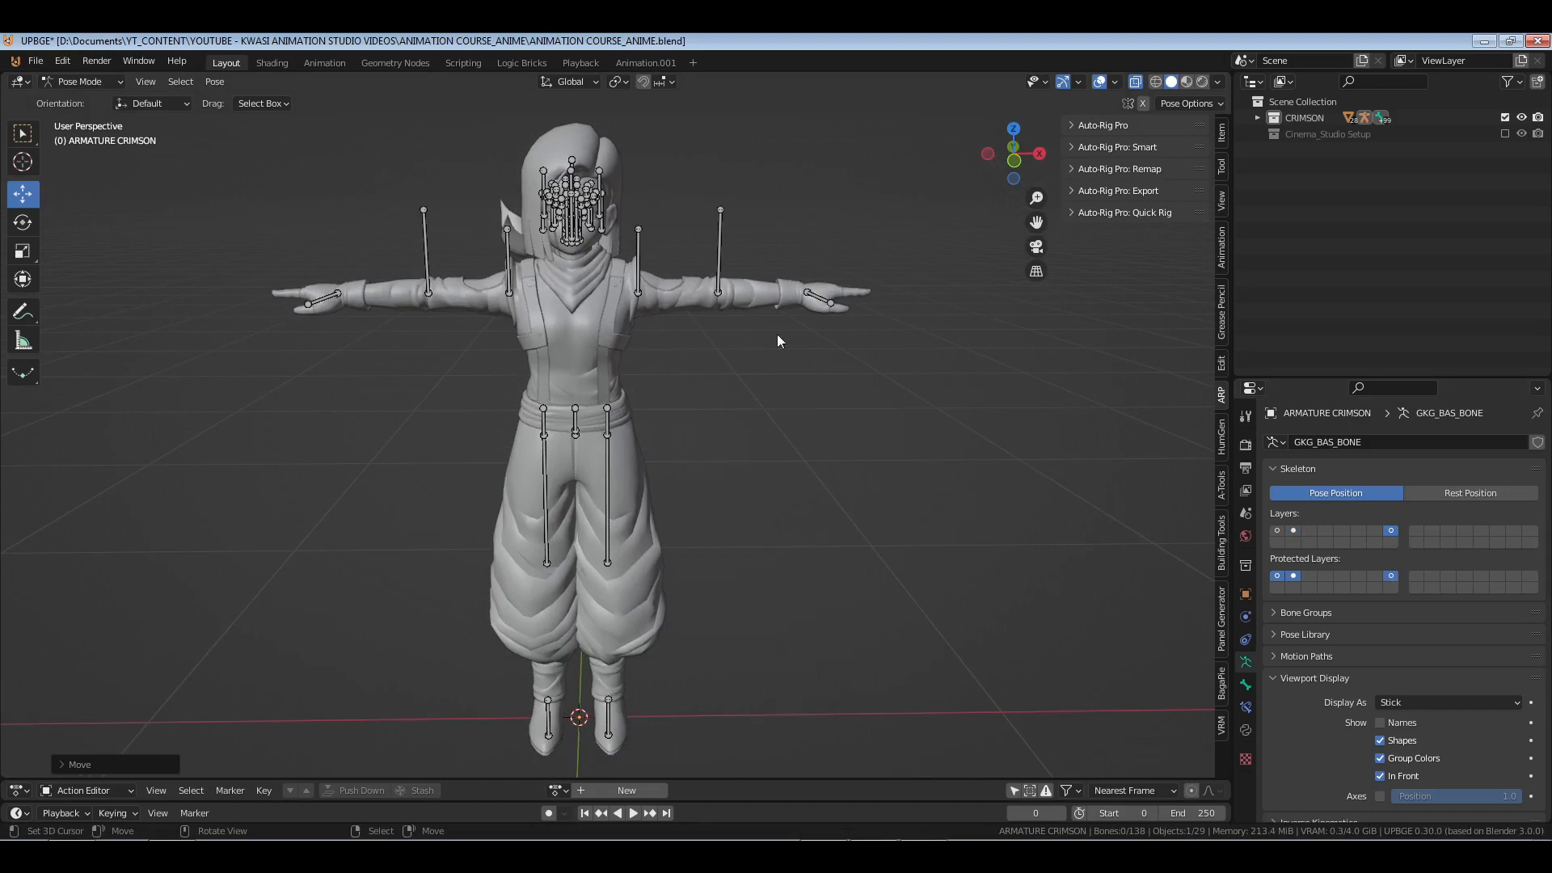
{"action": "key", "text": "ctrl+Tab"}
{"action": "key", "text": "ctrl+Tab"}
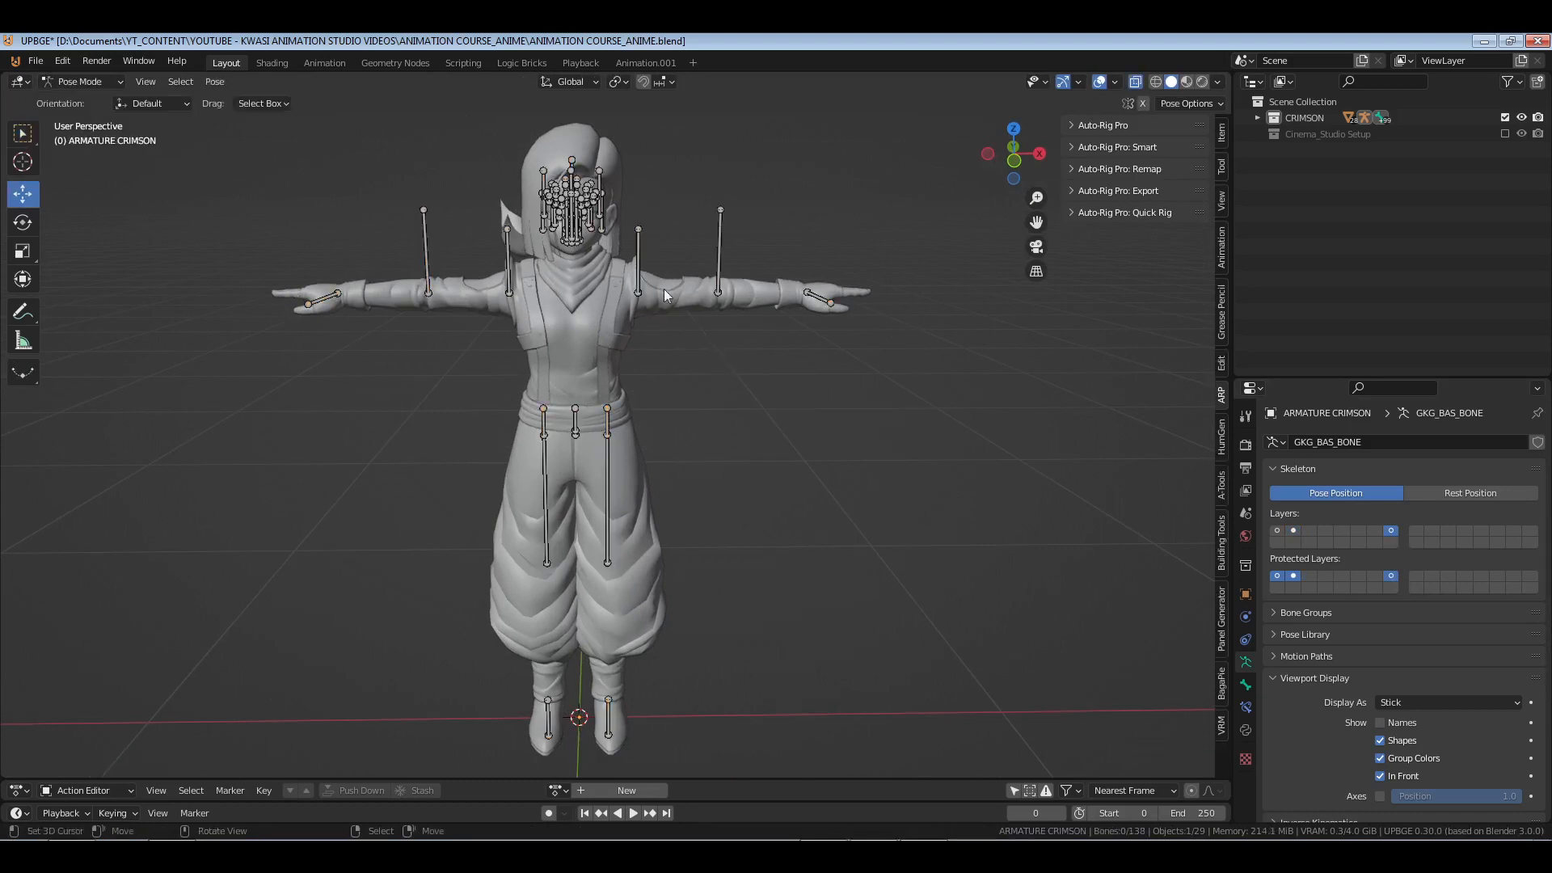
{"action": "left_click", "coordinate": [637, 258]}
{"action": "scroll", "coordinate": [657, 311], "scroll_direction": "up", "scroll_amount": 2}
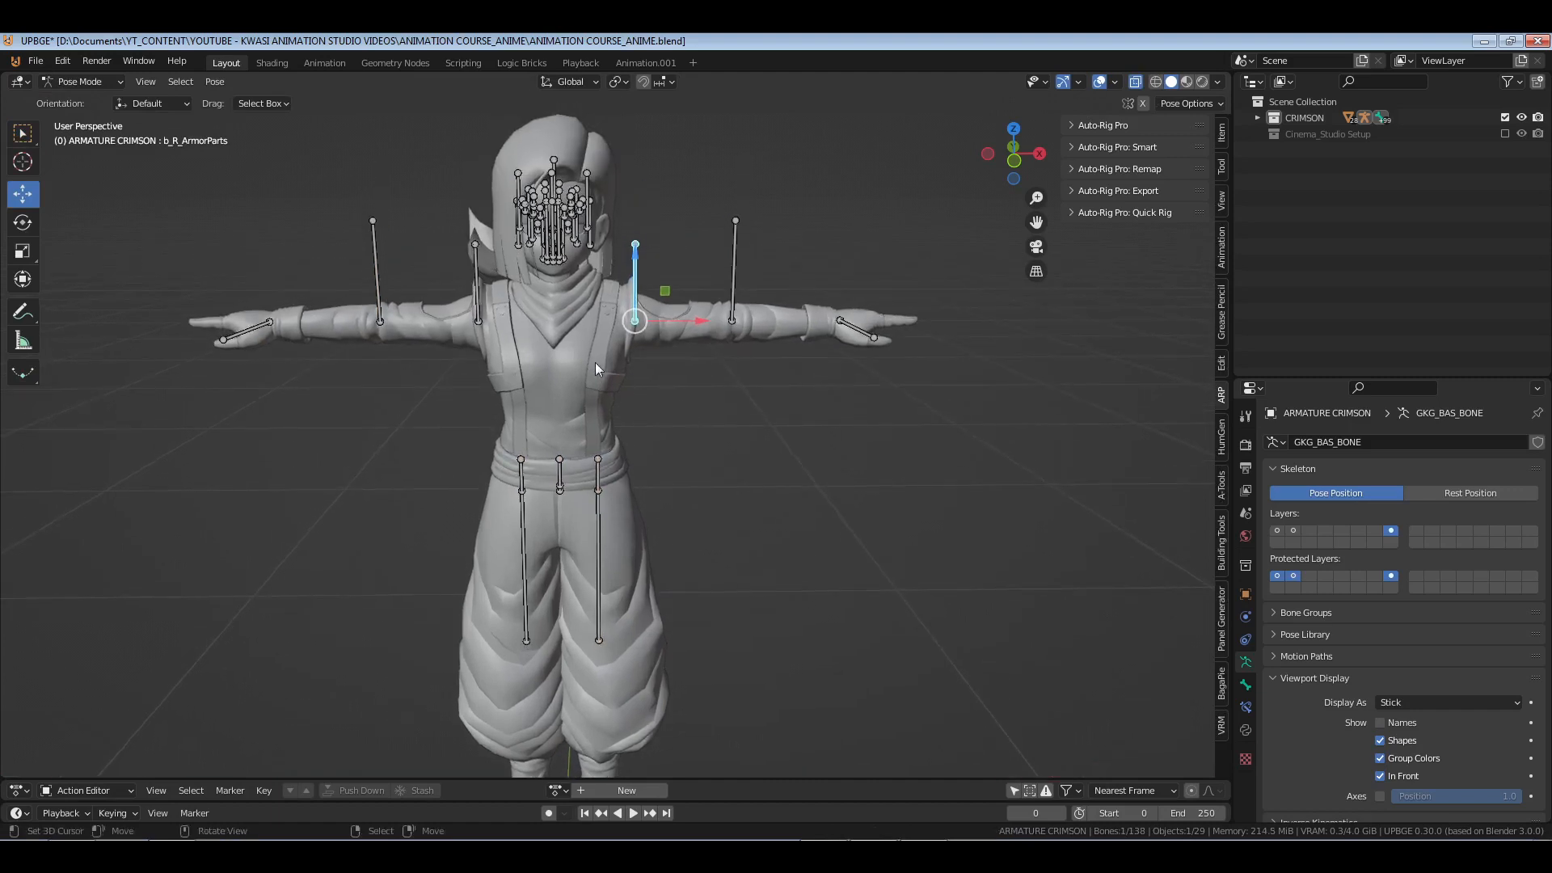
{"action": "left_click", "coordinate": [479, 303]}
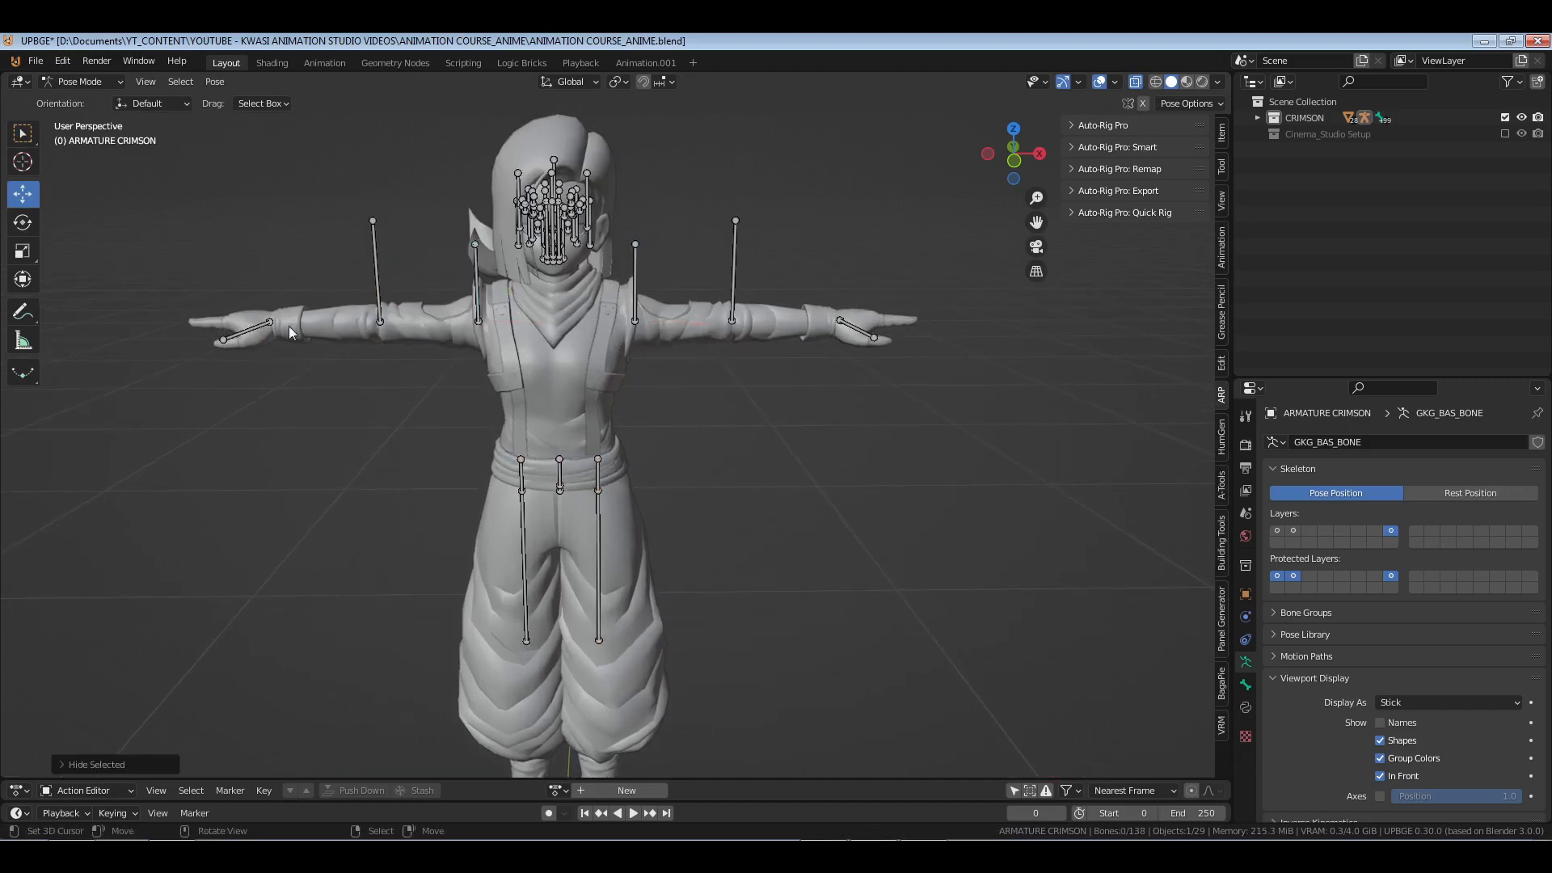
{"action": "left_click_drag", "start_coordinate": [257, 346], "coordinate": [889, 291]}
{"action": "key", "text": "m"}
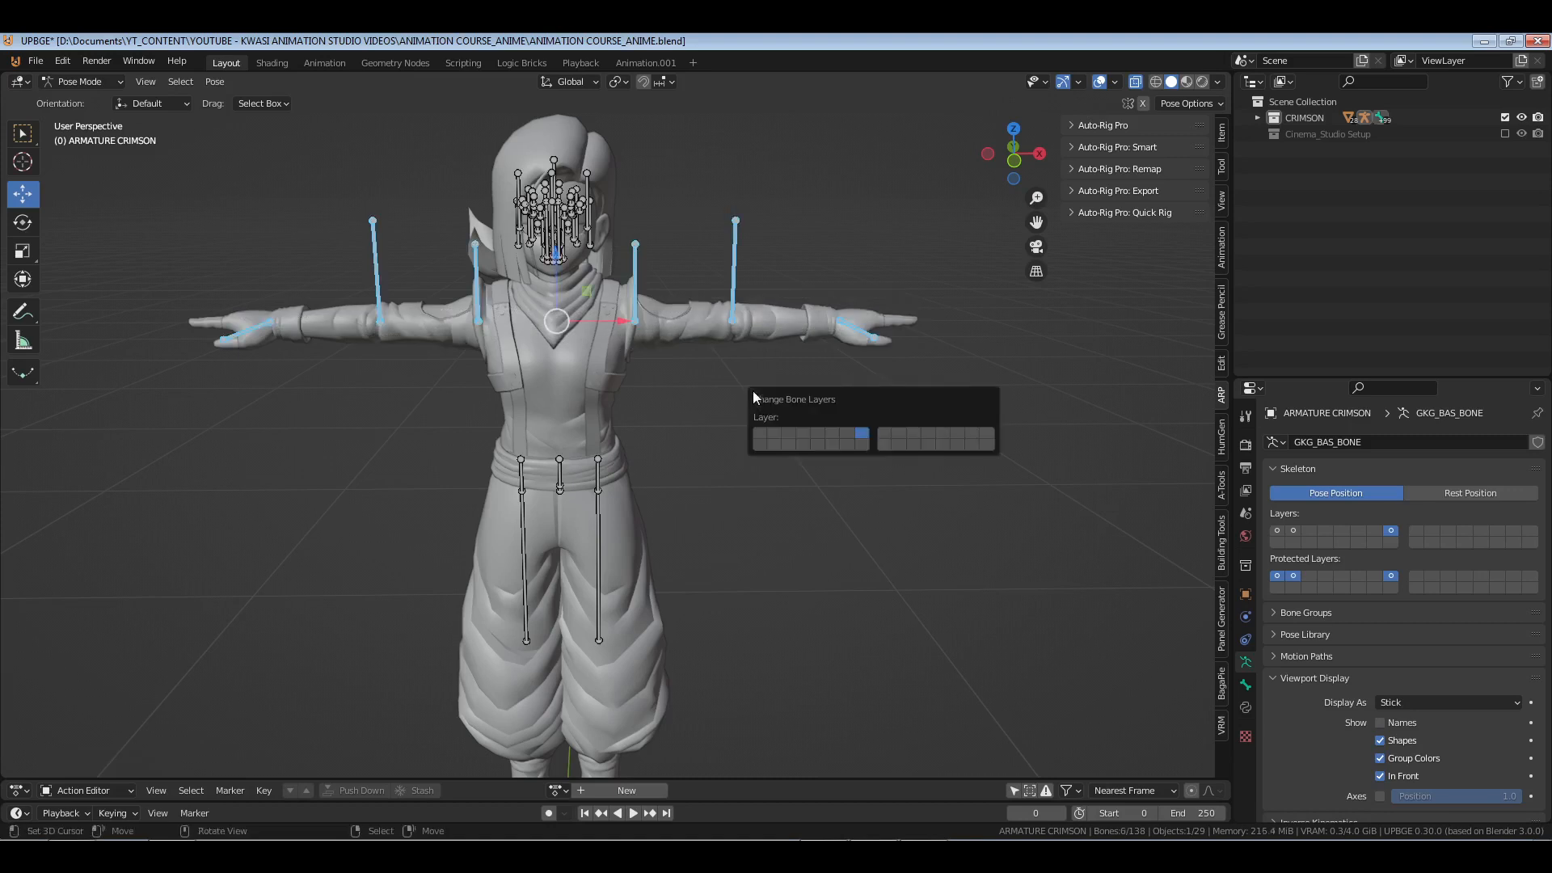
{"action": "left_click", "coordinate": [758, 433]}
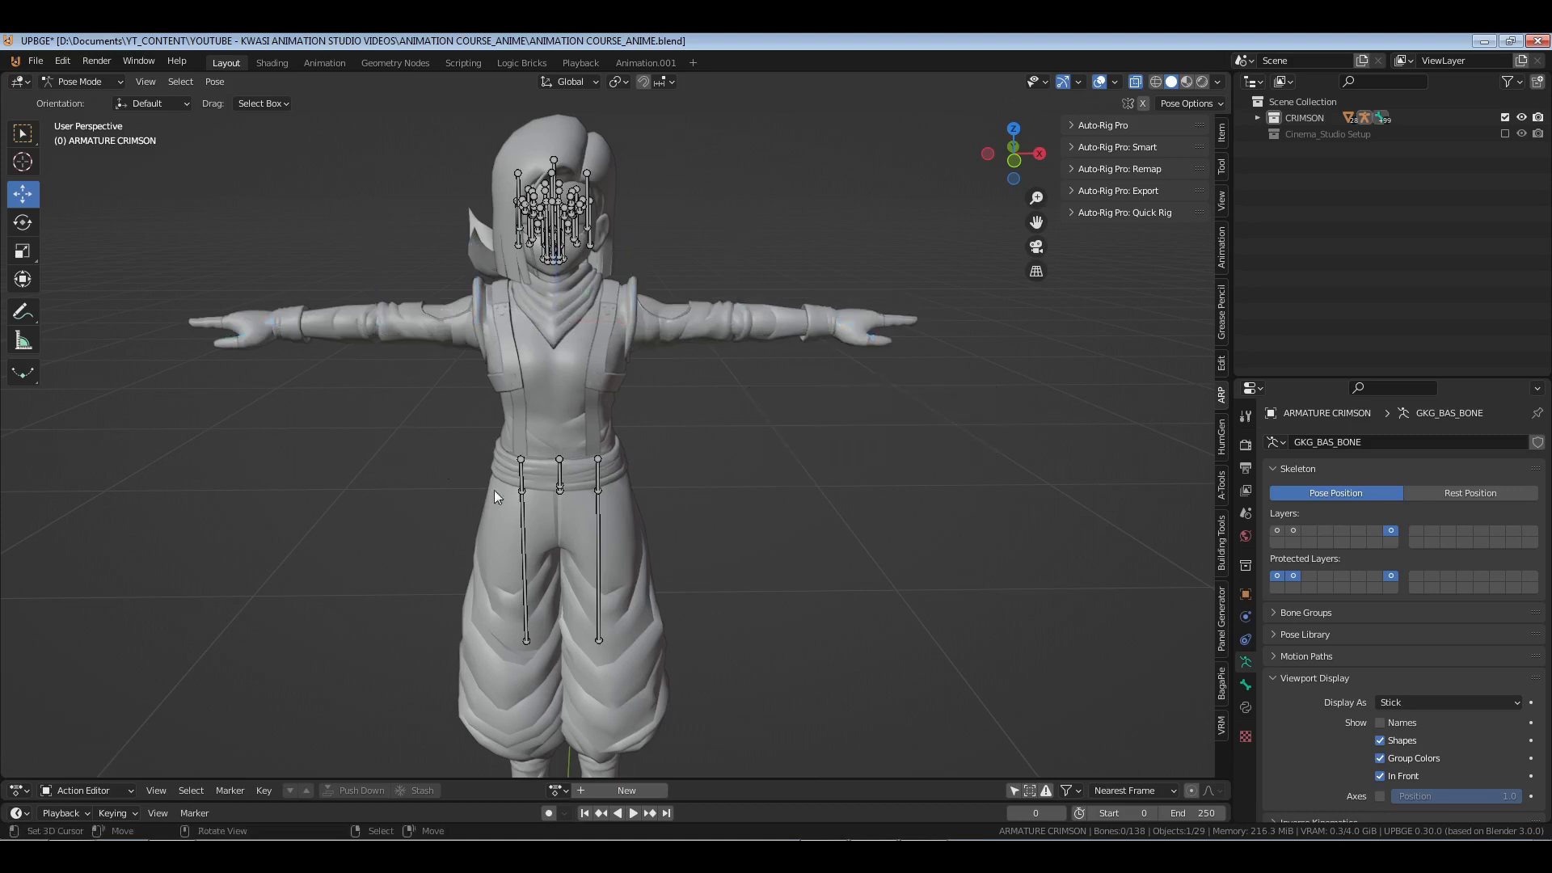
- Move the helper bones of both thighs and lower legs to the first bone layer
{"action": "middle_click_drag", "start_coordinate": [493, 489], "coordinate": [672, 413]}
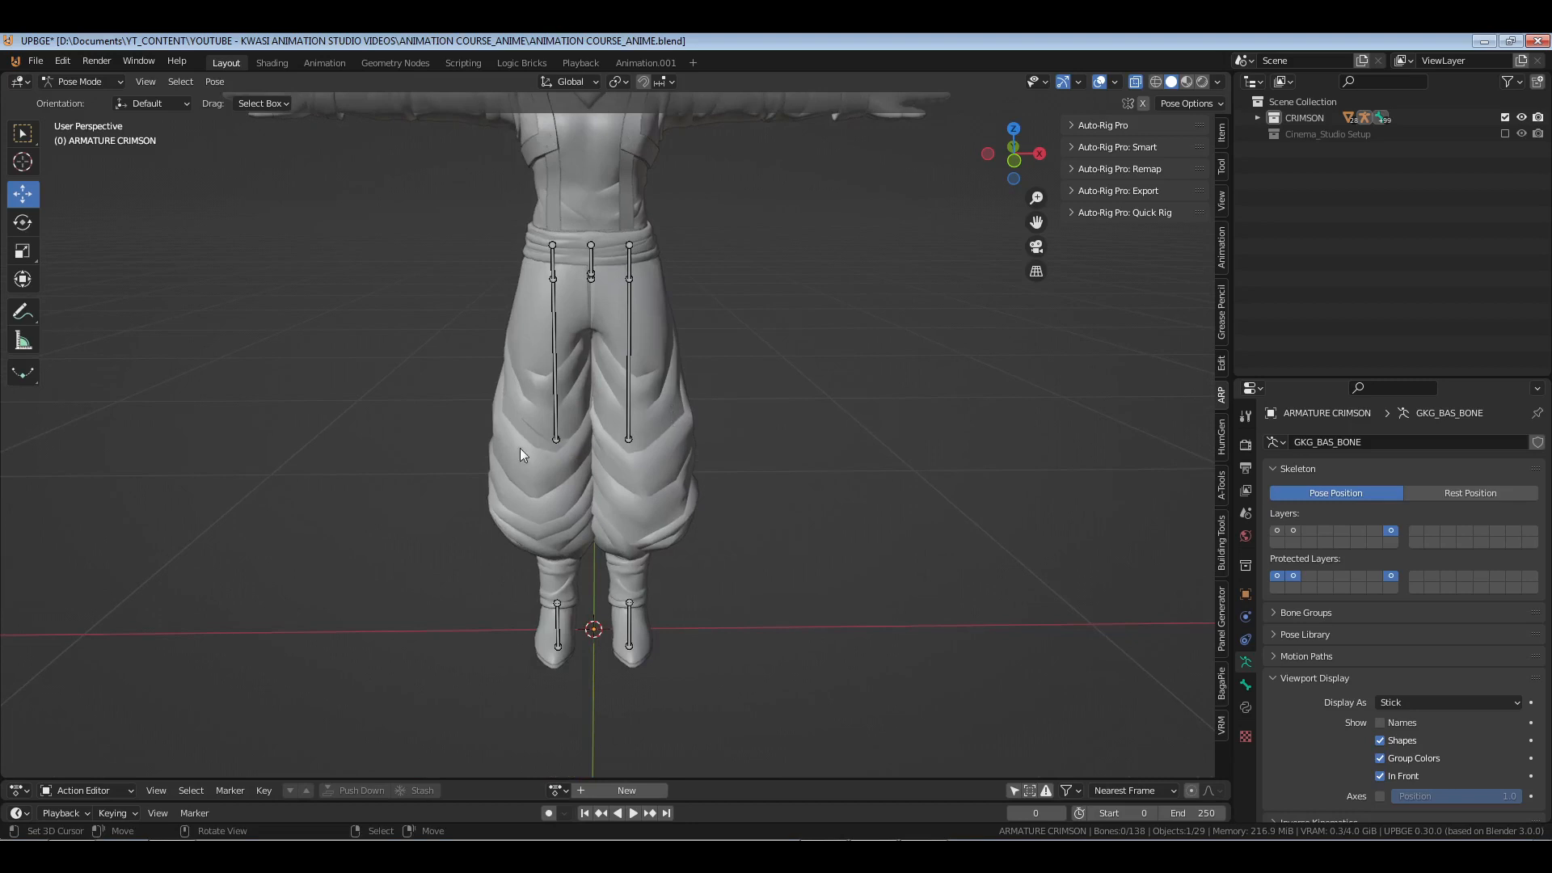
{"action": "mouse_move", "coordinate": [521, 406]}
{"action": "right_mouse_down", "text": "ctrl"}
{"action": "mouse_move", "coordinate": [729, 565]}
{"action": "mouse_move", "coordinate": [464, 599]}
{"action": "mouse_move", "coordinate": [605, 422]}
{"action": "mouse_move", "coordinate": [478, 396]}
{"action": "right_mouse_up", "text": "ctrl"}
{"action": "mouse_move", "coordinate": [477, 396]}
{"action": "left_mouse_down", "text": "ctrl"}
{"action": "mouse_move", "coordinate": [627, 648]}
{"action": "mouse_move", "coordinate": [485, 396]}
{"action": "left_mouse_up", "text": "ctrl"}
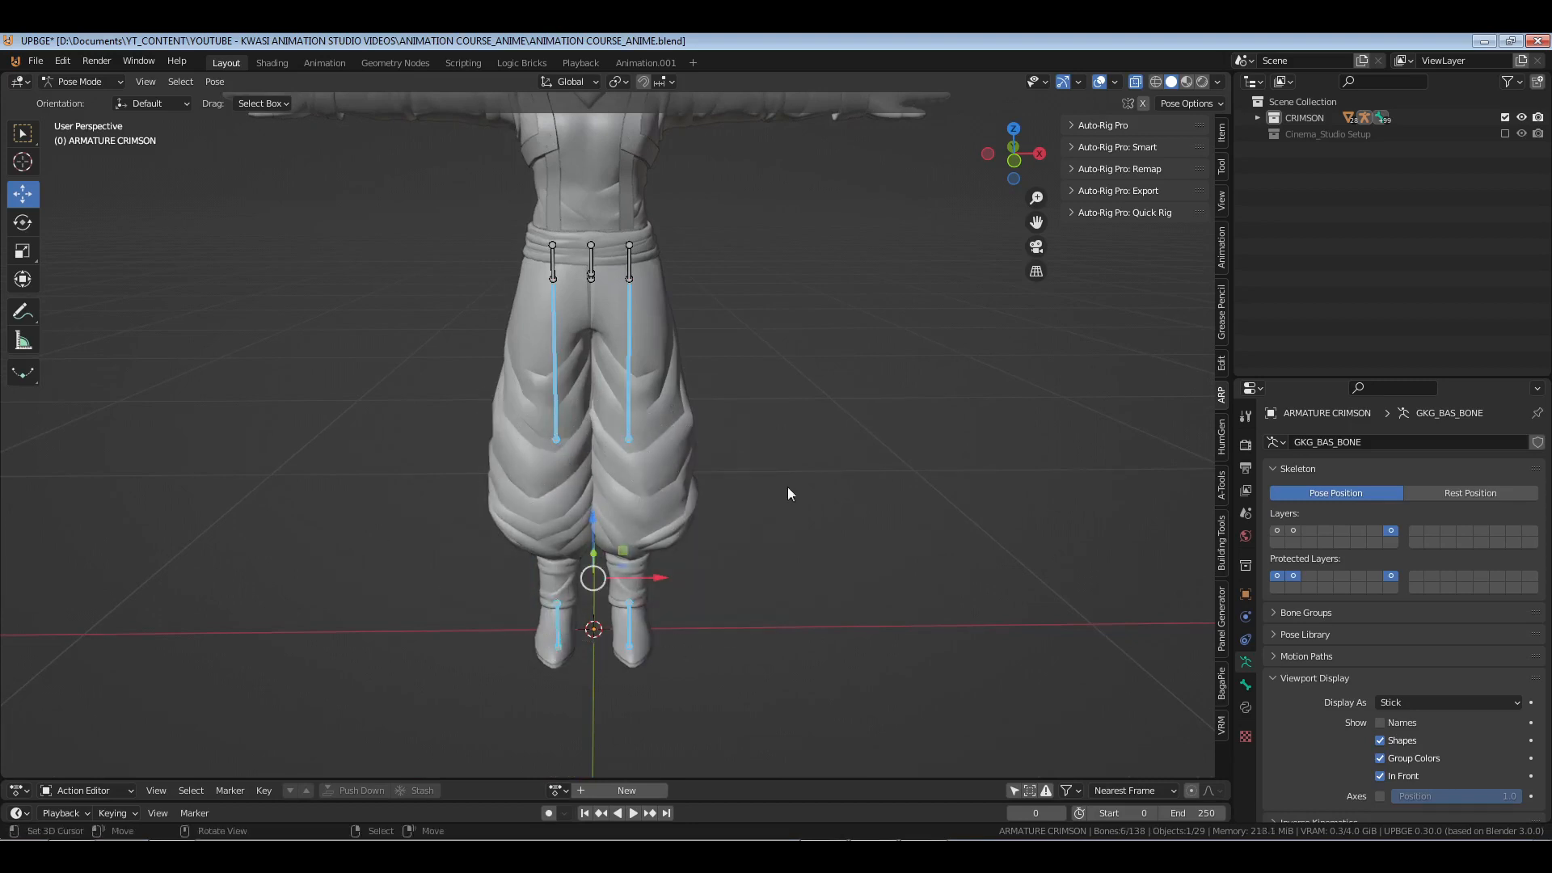
{"action": "key", "text": "m"}
{"action": "left_click", "coordinate": [792, 530]}
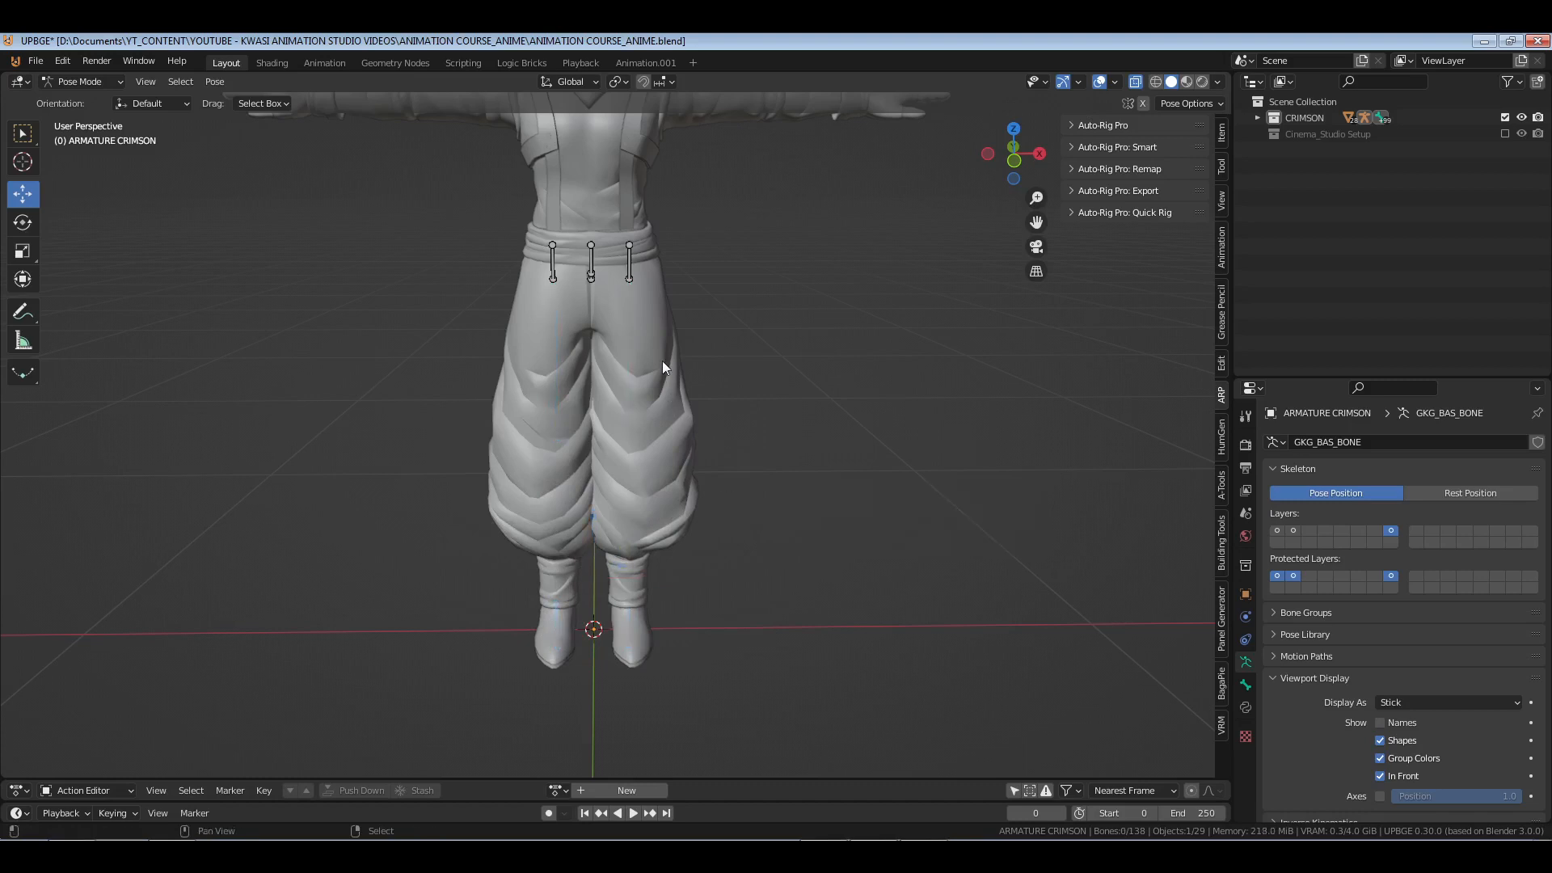
- Display only the first bone layer and deselect all bones
{"action": "middle_click_drag", "start_coordinate": [662, 361], "coordinate": [809, 534], "text": "shift"}
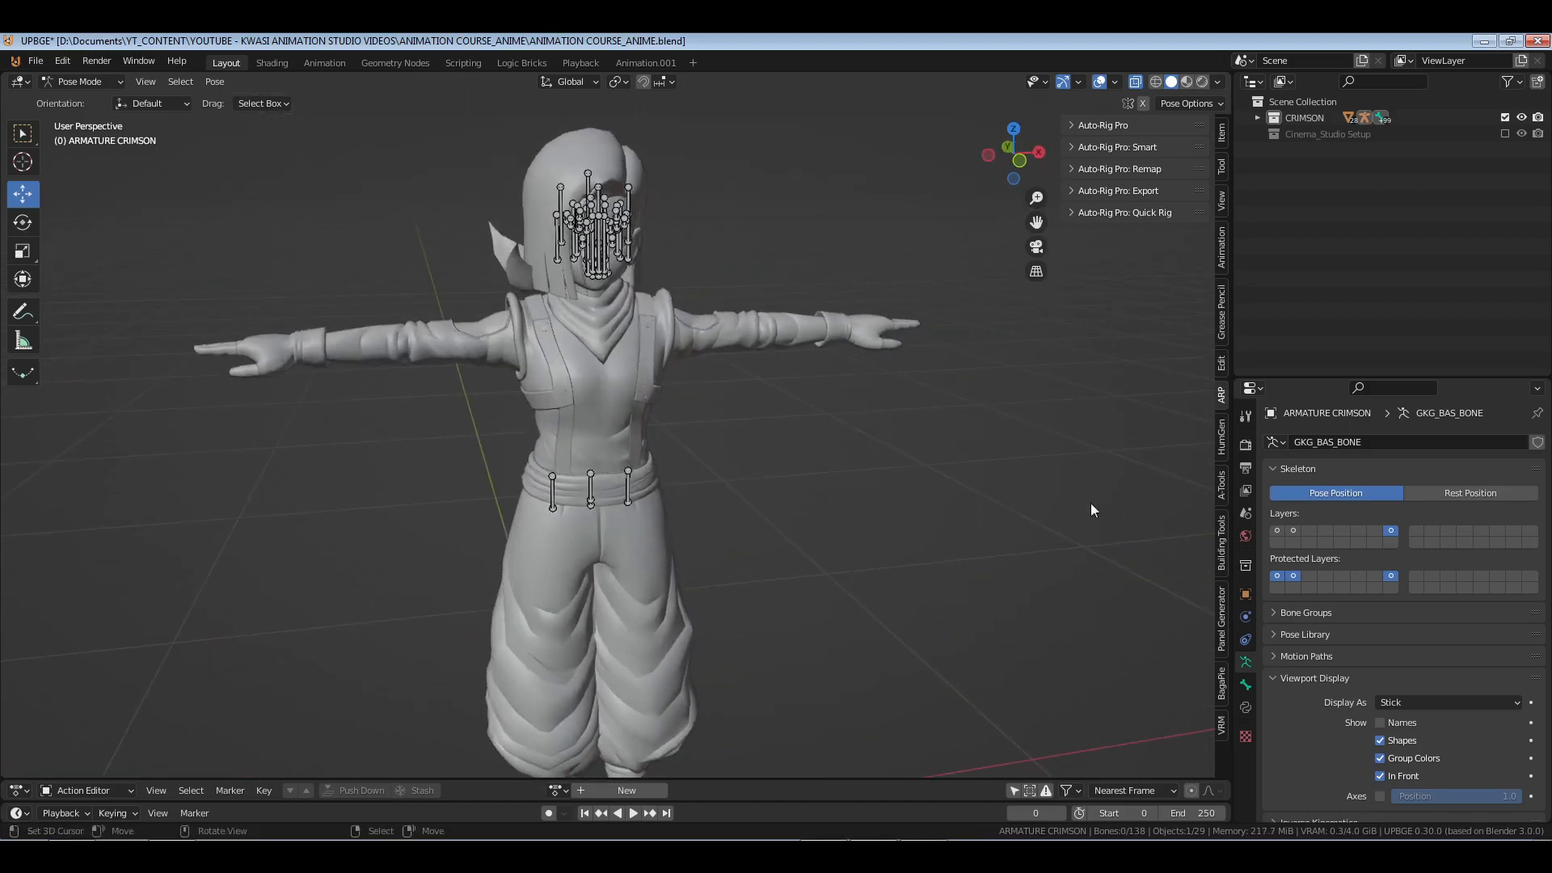
{"action": "left_click", "coordinate": [1278, 530]}
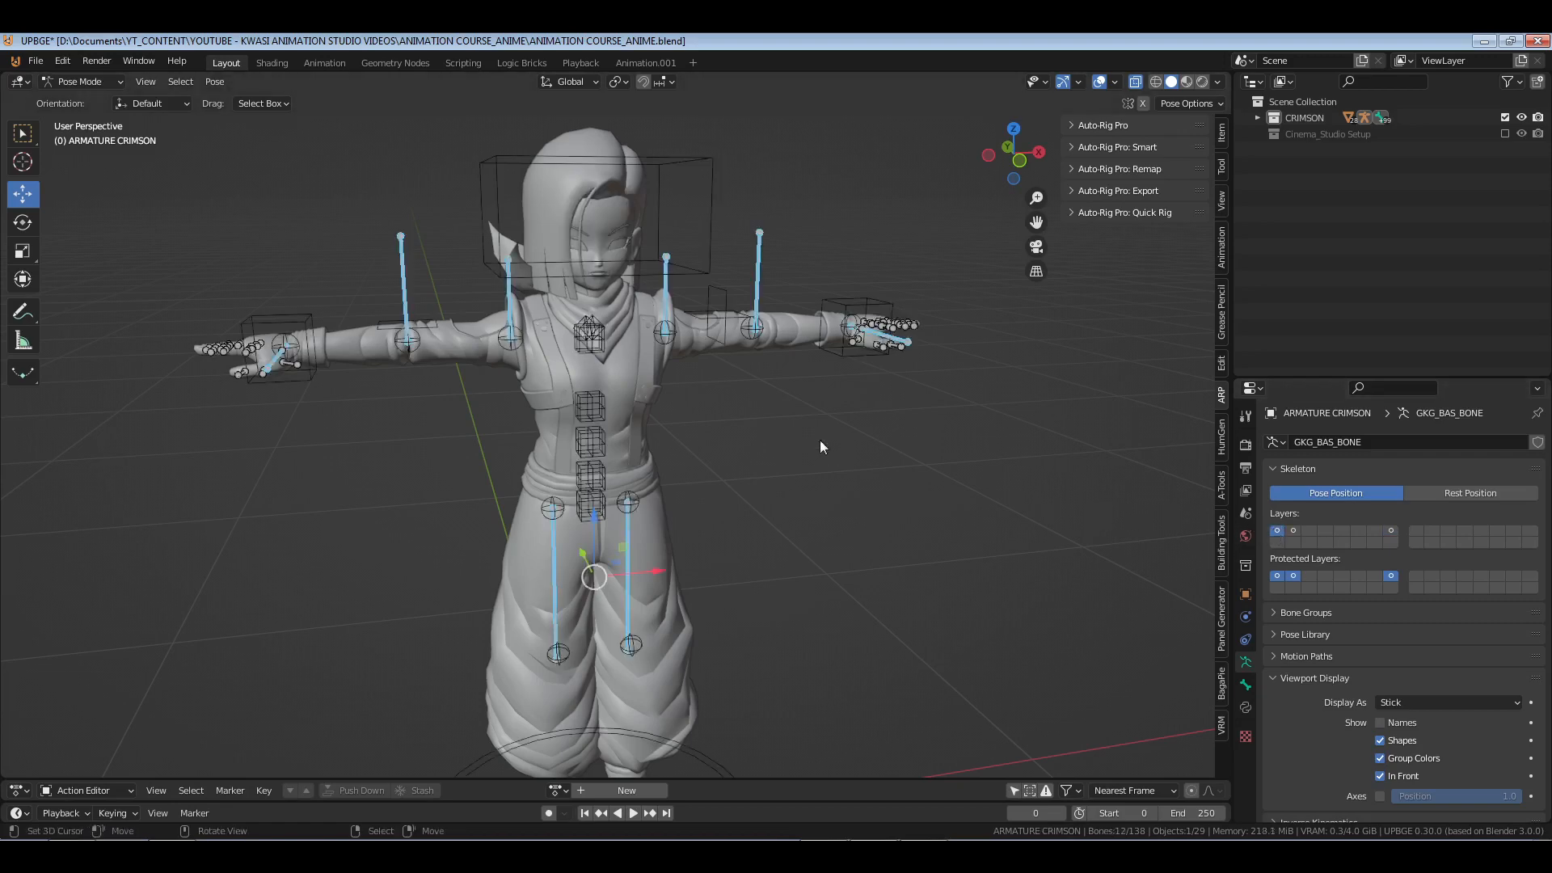
{"action": "left_click", "coordinate": [809, 437]}
{"action": "middle_click_drag", "start_coordinate": [809, 437], "coordinate": [724, 525]}
{"action": "scroll", "coordinate": [724, 522], "scroll_direction": "up", "scroll_amount": 3}
{"action": "middle_click_drag", "start_coordinate": [741, 434], "coordinate": [821, 531], "text": "shift"}
{"action": "middle_click_drag", "start_coordinate": [779, 477], "coordinate": [706, 464]}
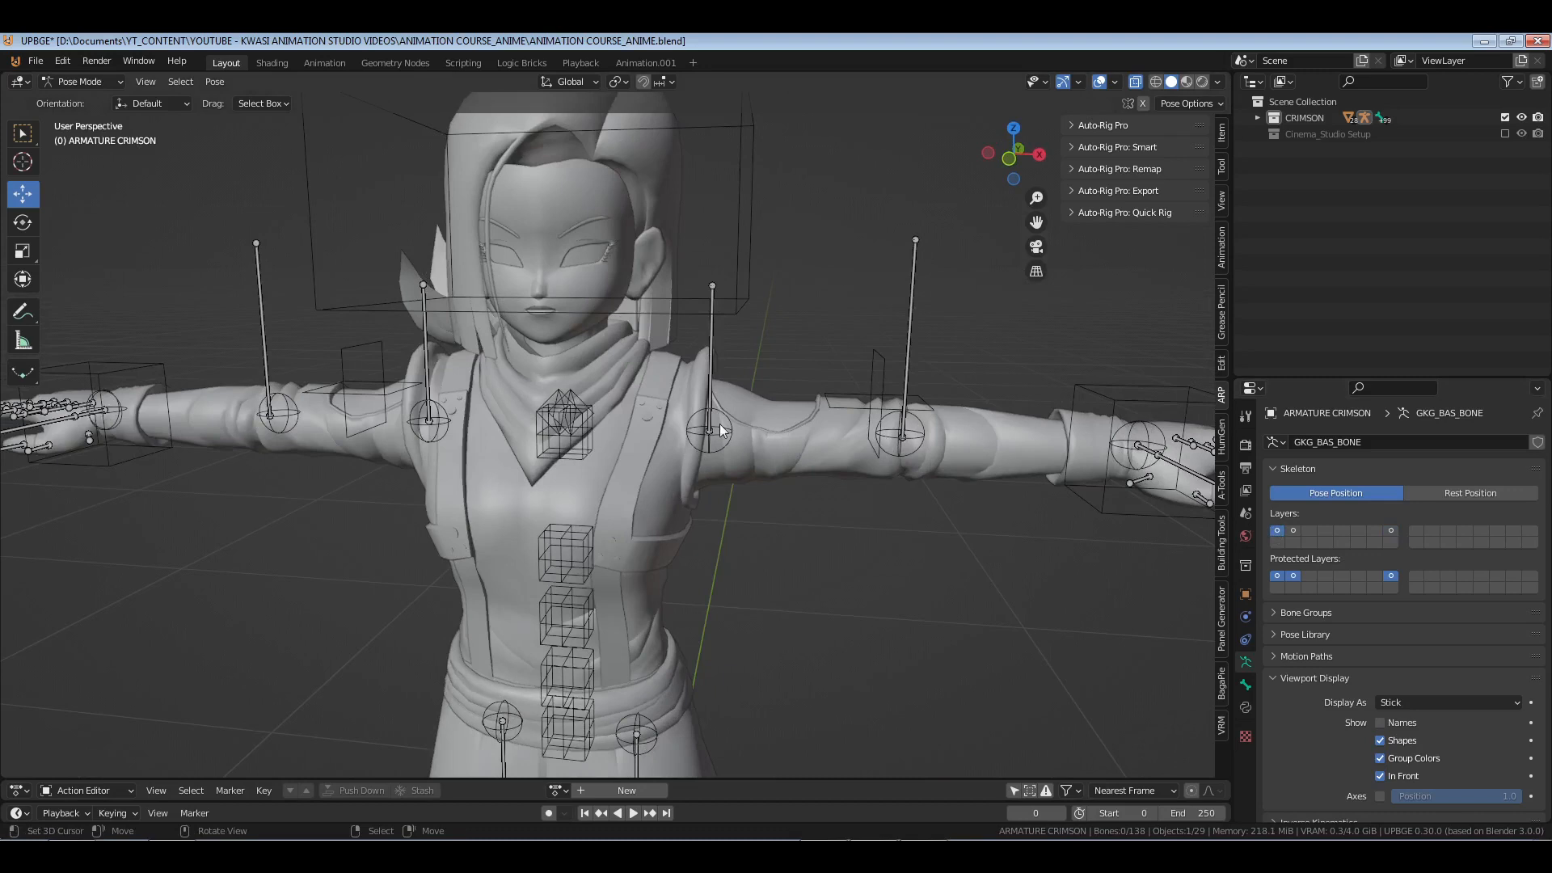
- Test the arm by rotating b_R_Arm1 down to the body's side and rotating b_R_ArmHelper to follow it
{"action": "left_click", "coordinate": [718, 429]}
{"action": "left_click", "coordinate": [23, 222]}
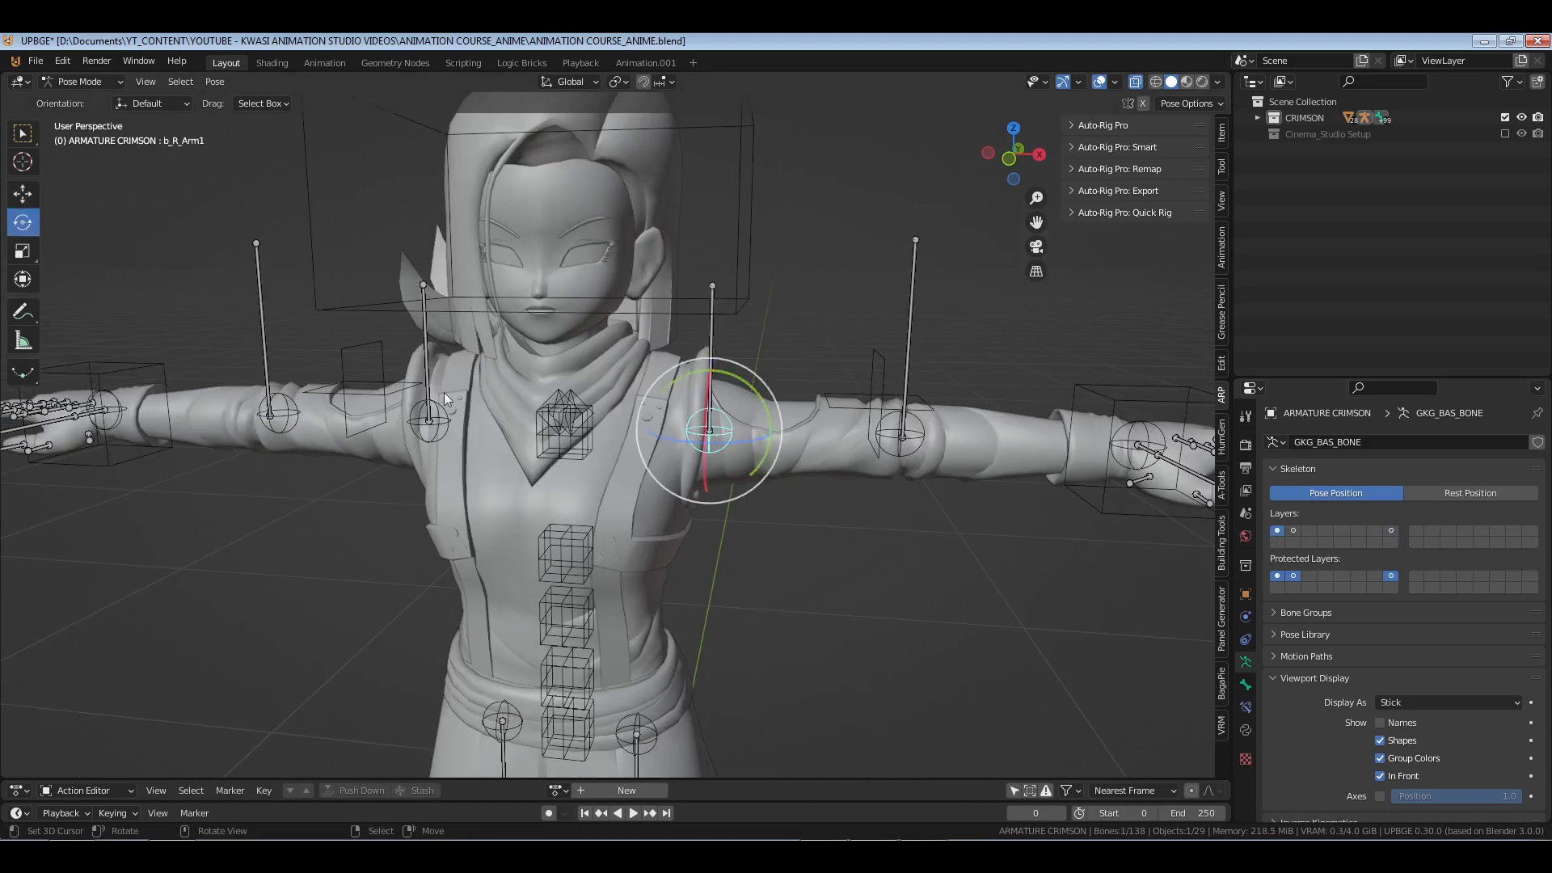
{"action": "left_click_drag", "start_coordinate": [754, 390], "coordinate": [748, 510]}
{"action": "middle_click_drag", "start_coordinate": [749, 509], "coordinate": [721, 454]}
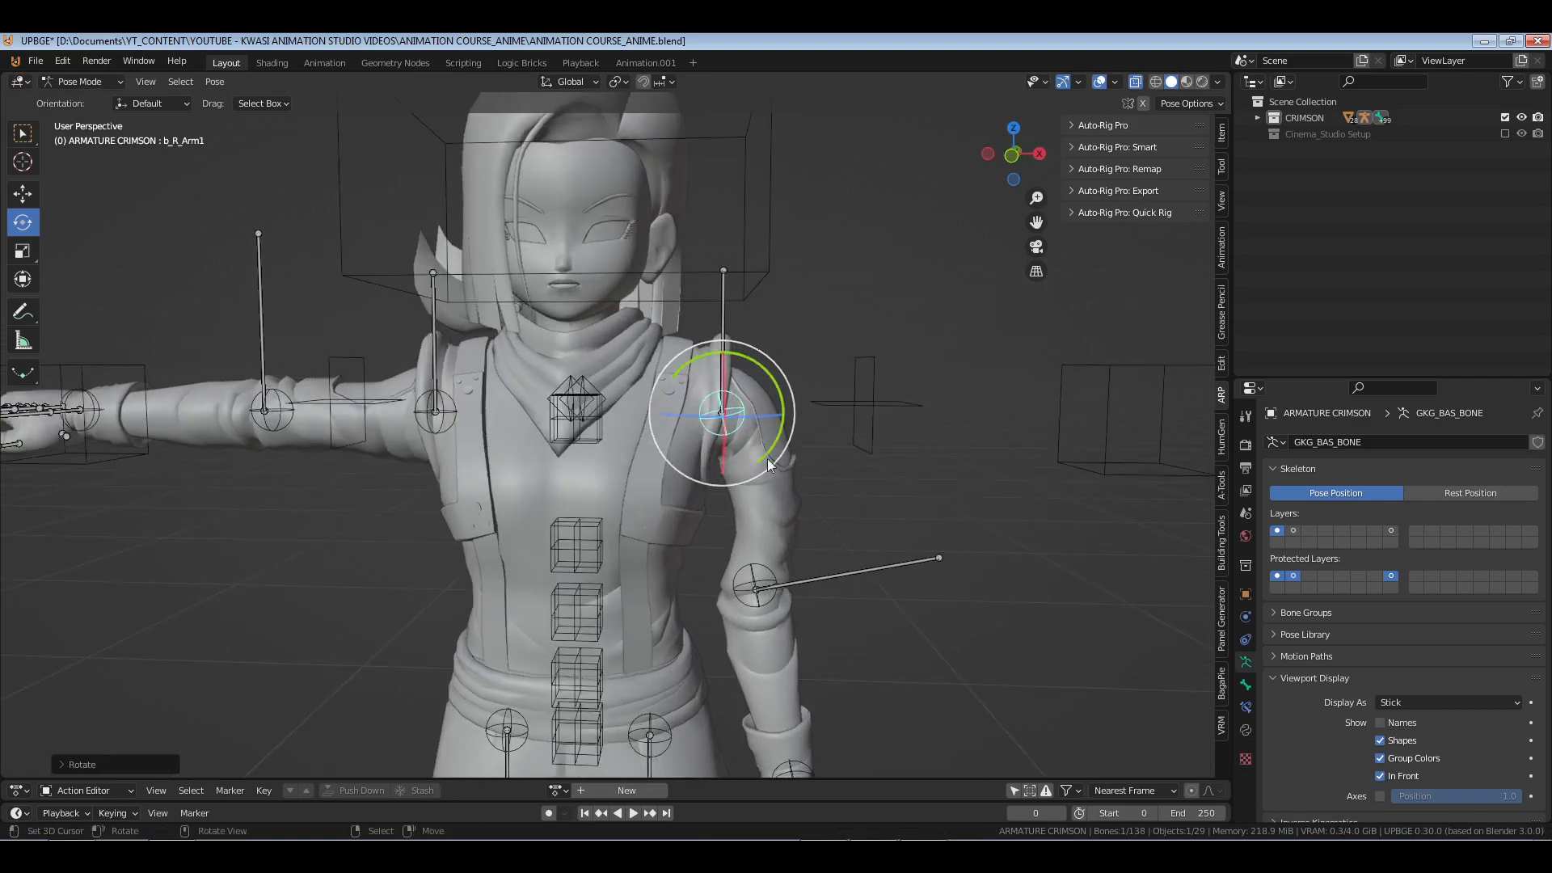
{"action": "left_click", "coordinate": [725, 319]}
{"action": "left_click_drag", "start_coordinate": [761, 365], "coordinate": [807, 495]}
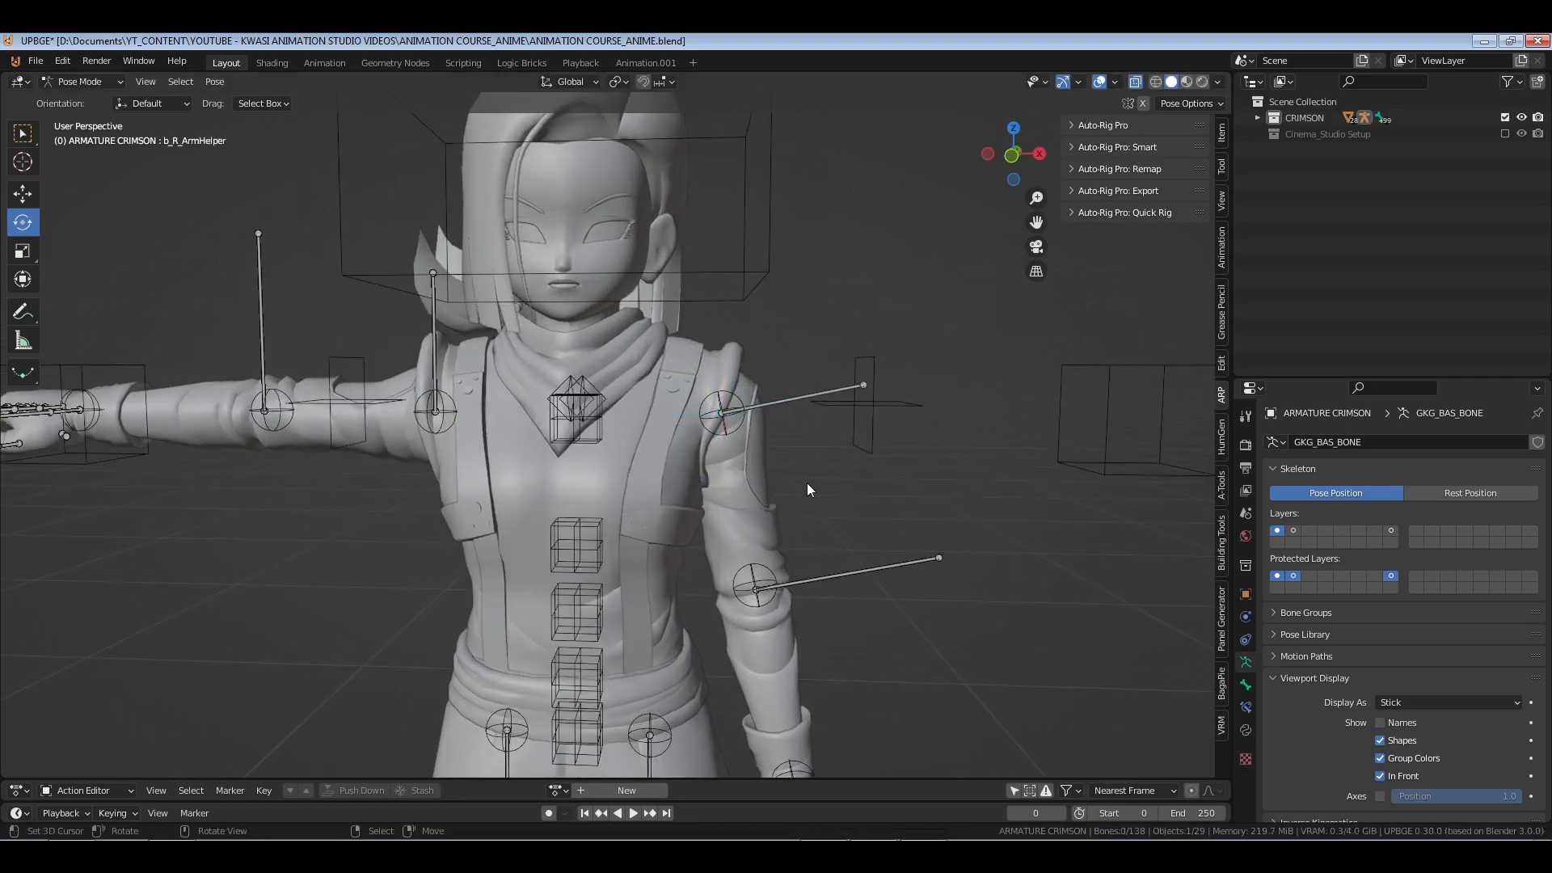
- Clear the rotation of all bones to restore the T-pose, then deselect them
{"action": "key", "text": "a"}
{"action": "key", "text": "alt+r"}
{"action": "key", "text": "ctrl+Tab"}
{"action": "scroll", "coordinate": [757, 478], "scroll_direction": "down", "scroll_amount": 5}
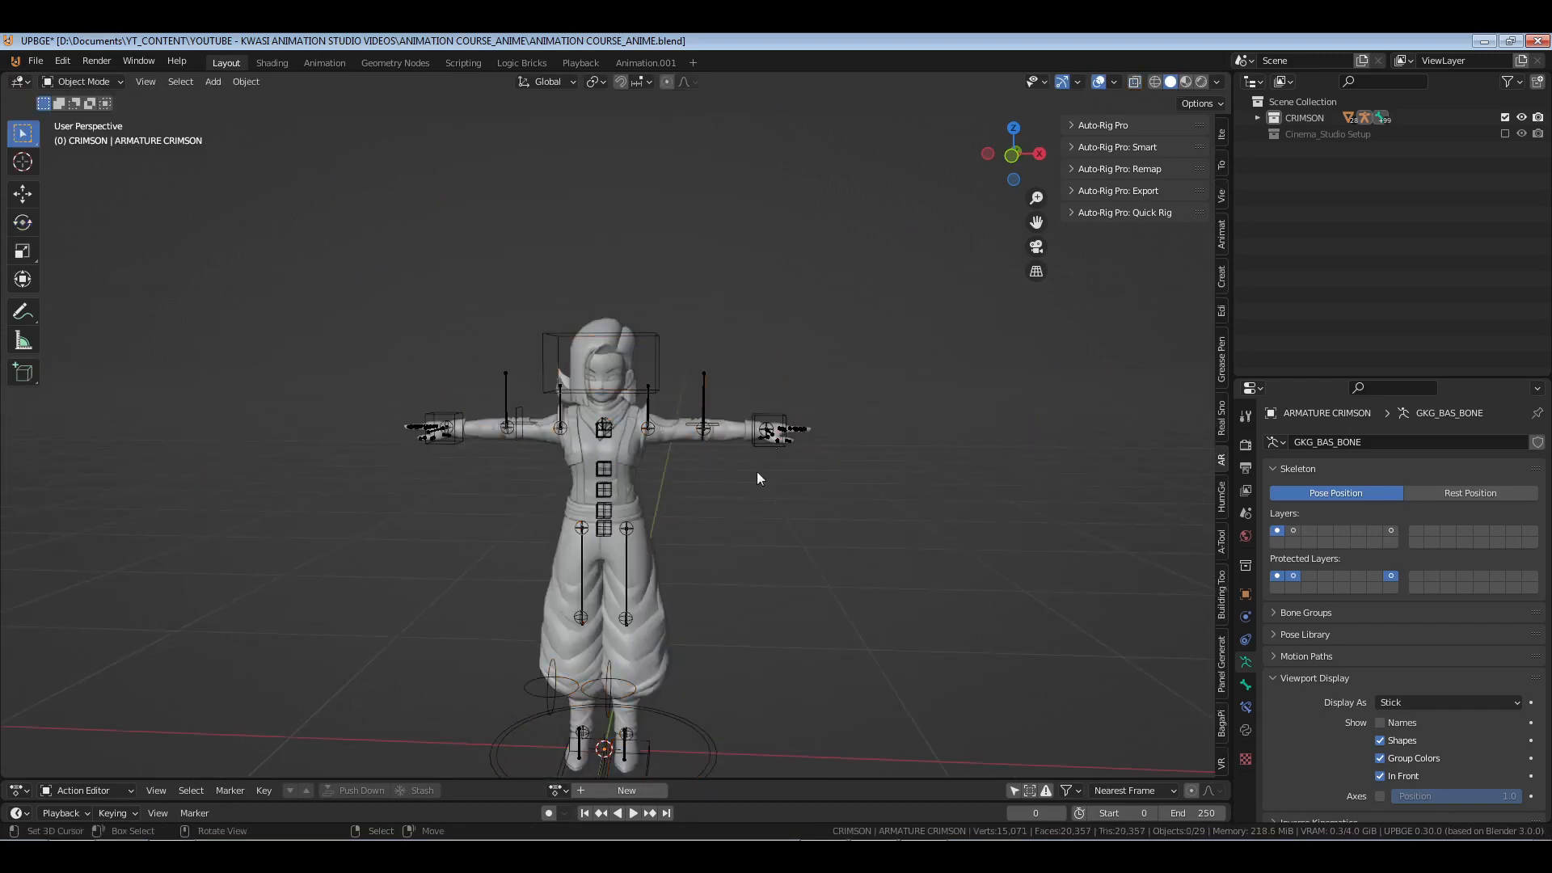
{"action": "middle_click_drag", "start_coordinate": [757, 478], "coordinate": [686, 350], "text": "shift"}
{"action": "key", "text": "ctrl+Tab"}
{"action": "scroll", "coordinate": [668, 458], "scroll_direction": "up", "scroll_amount": 2}
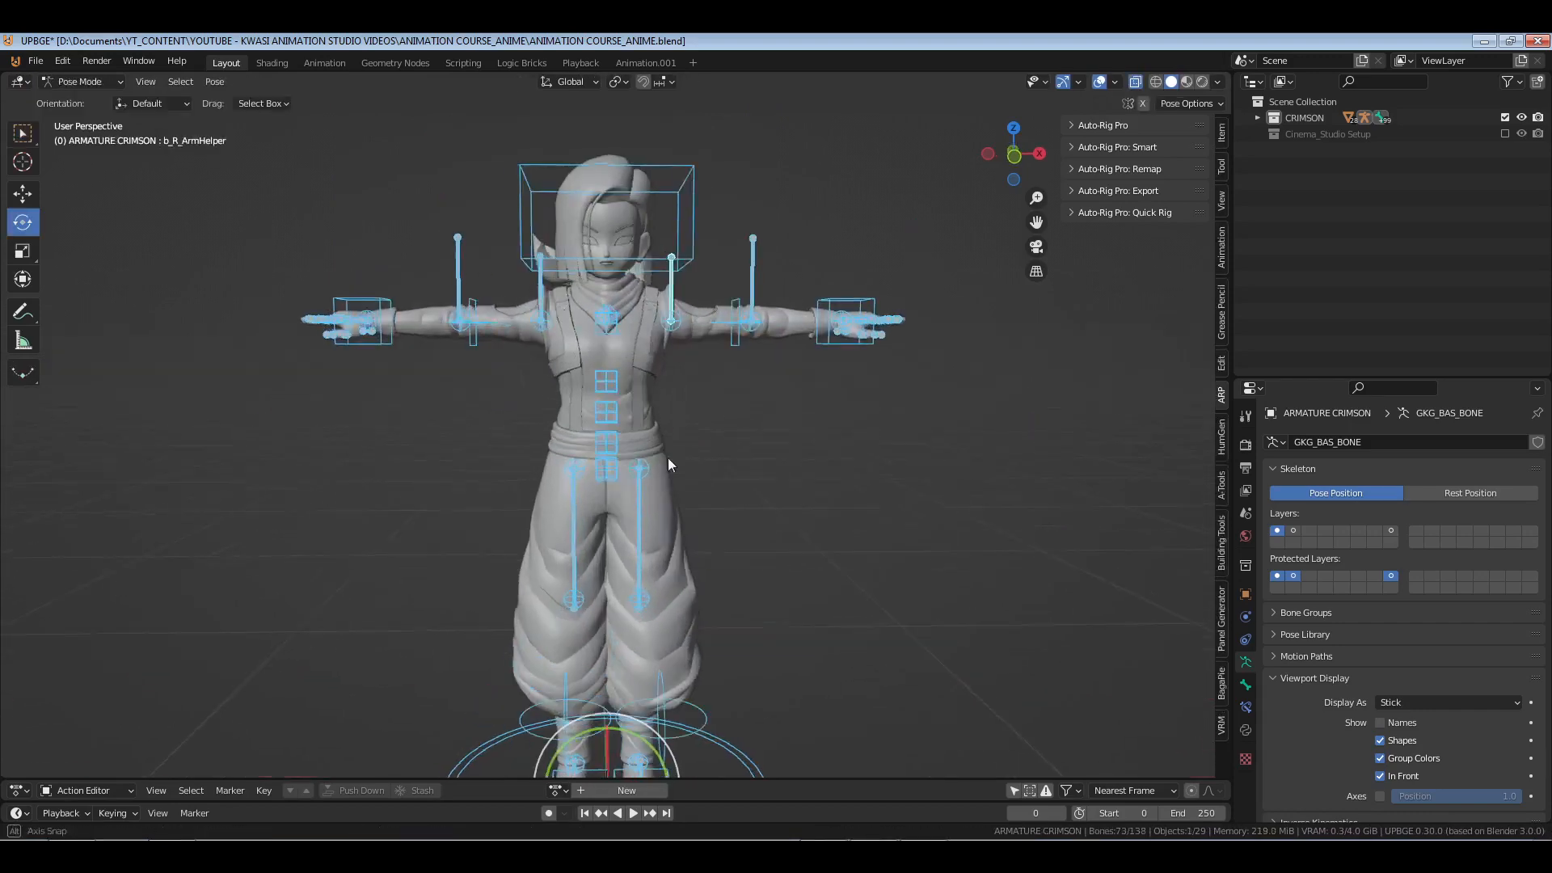
{"action": "left_click", "coordinate": [724, 438]}
- Try X-axis mirrored posing by rotating b_R_Arm1, undo the rotation and turn the mirror option back off
{"action": "middle_click_drag", "start_coordinate": [667, 458], "coordinate": [720, 469]}
{"action": "scroll", "coordinate": [724, 438], "scroll_direction": "down", "scroll_amount": 2}
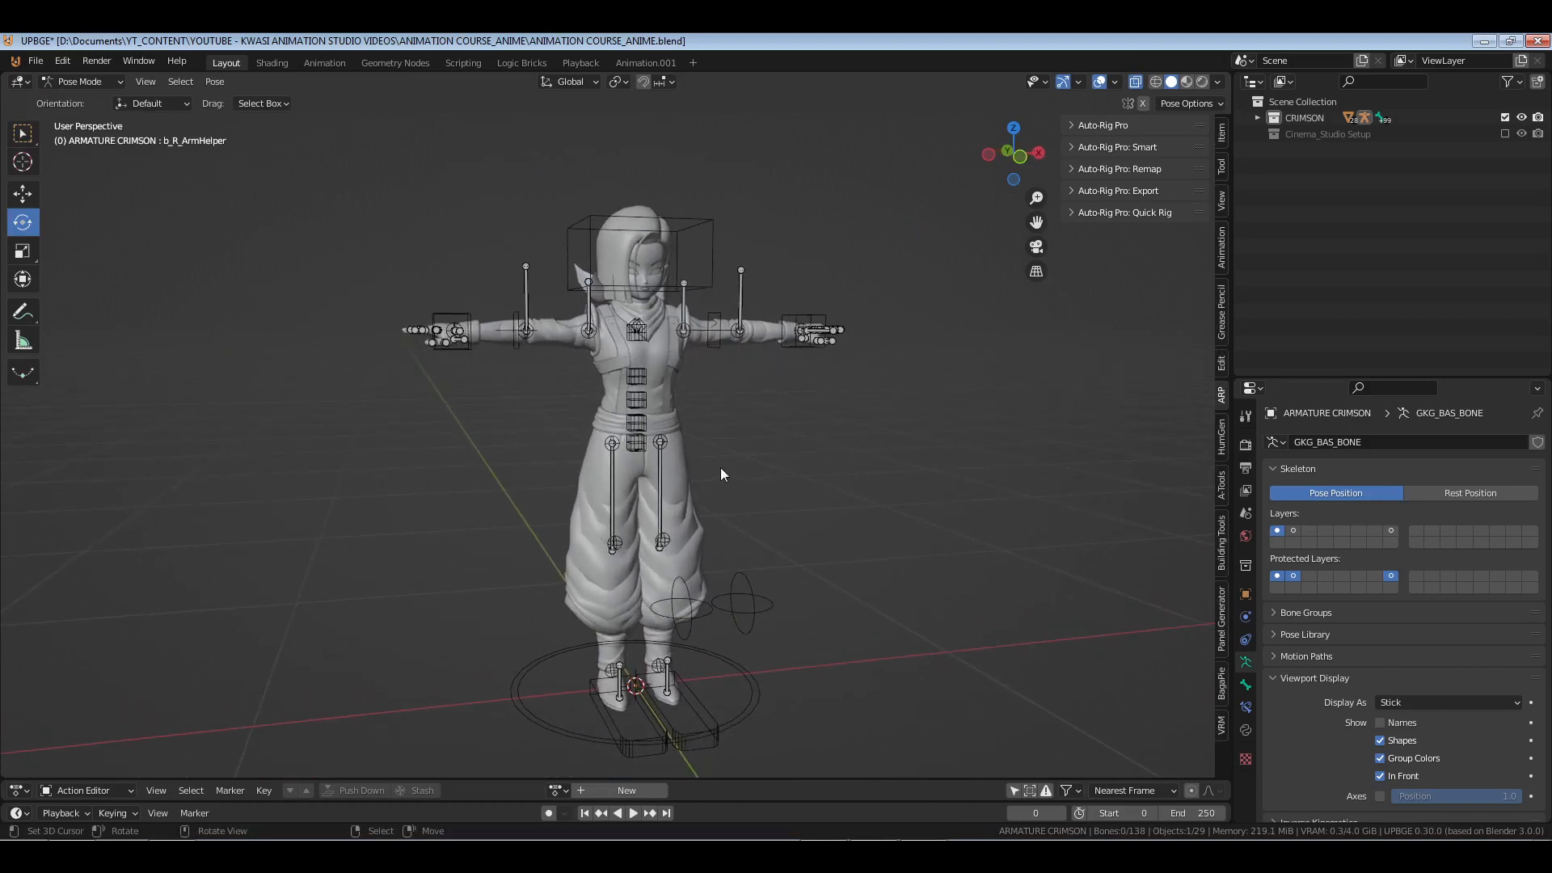
{"action": "middle_click_drag", "start_coordinate": [721, 467], "coordinate": [752, 470]}
{"action": "mouse_move", "coordinate": [881, 472]}
{"action": "middle_mouse_down"}
{"action": "mouse_move", "coordinate": [815, 473]}
{"action": "mouse_move", "coordinate": [879, 474]}
{"action": "middle_mouse_up"}
{"action": "left_click", "coordinate": [1143, 103]}
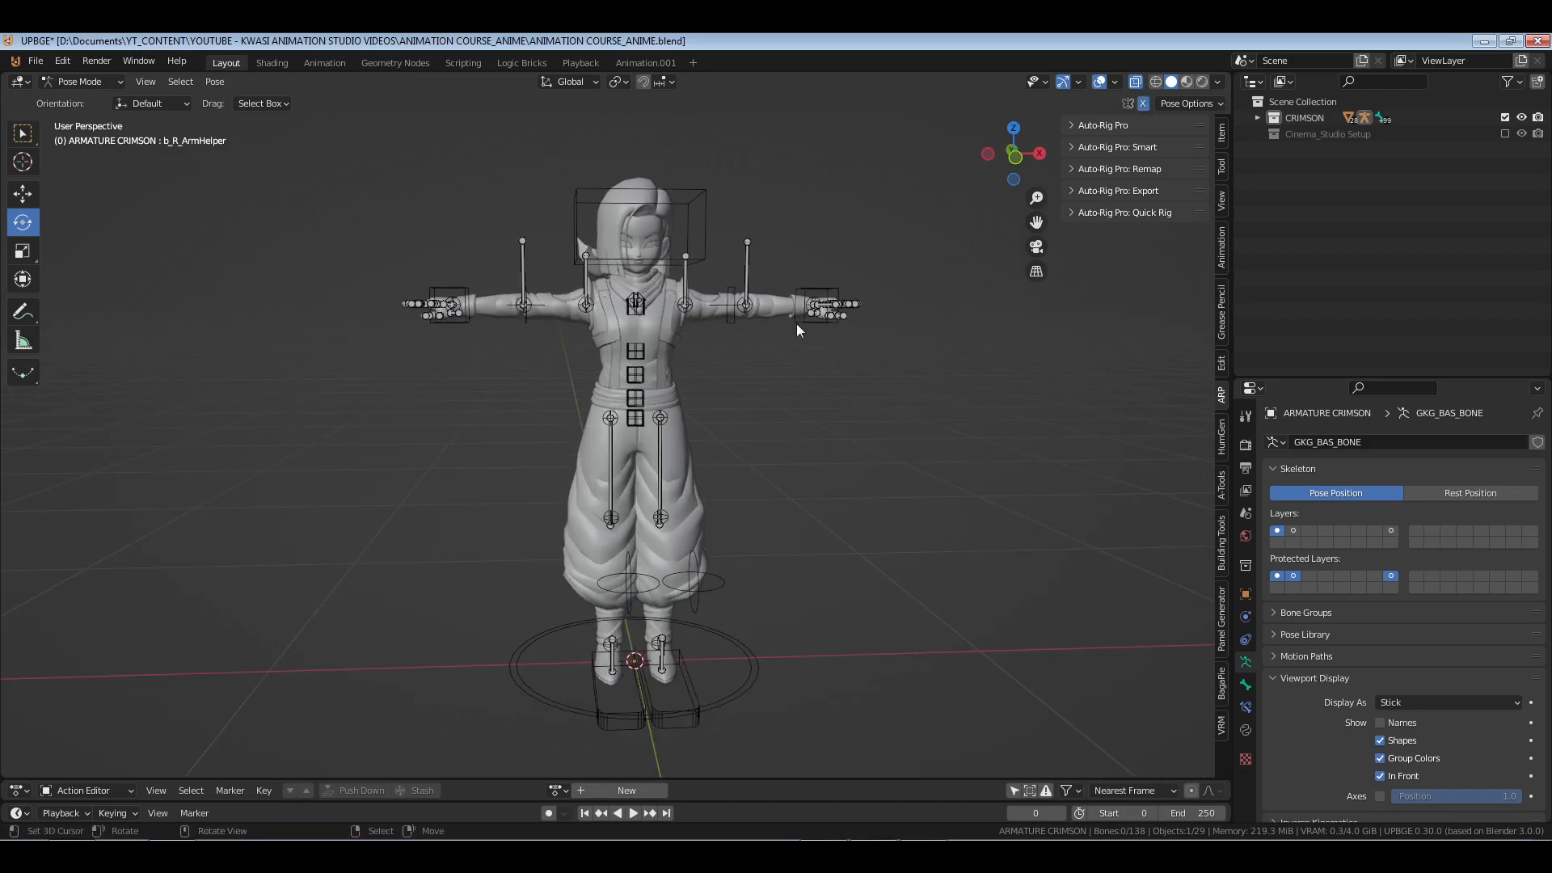
{"action": "scroll", "coordinate": [797, 324], "scroll_direction": "up", "scroll_amount": 3}
{"action": "left_click", "coordinate": [725, 254]}
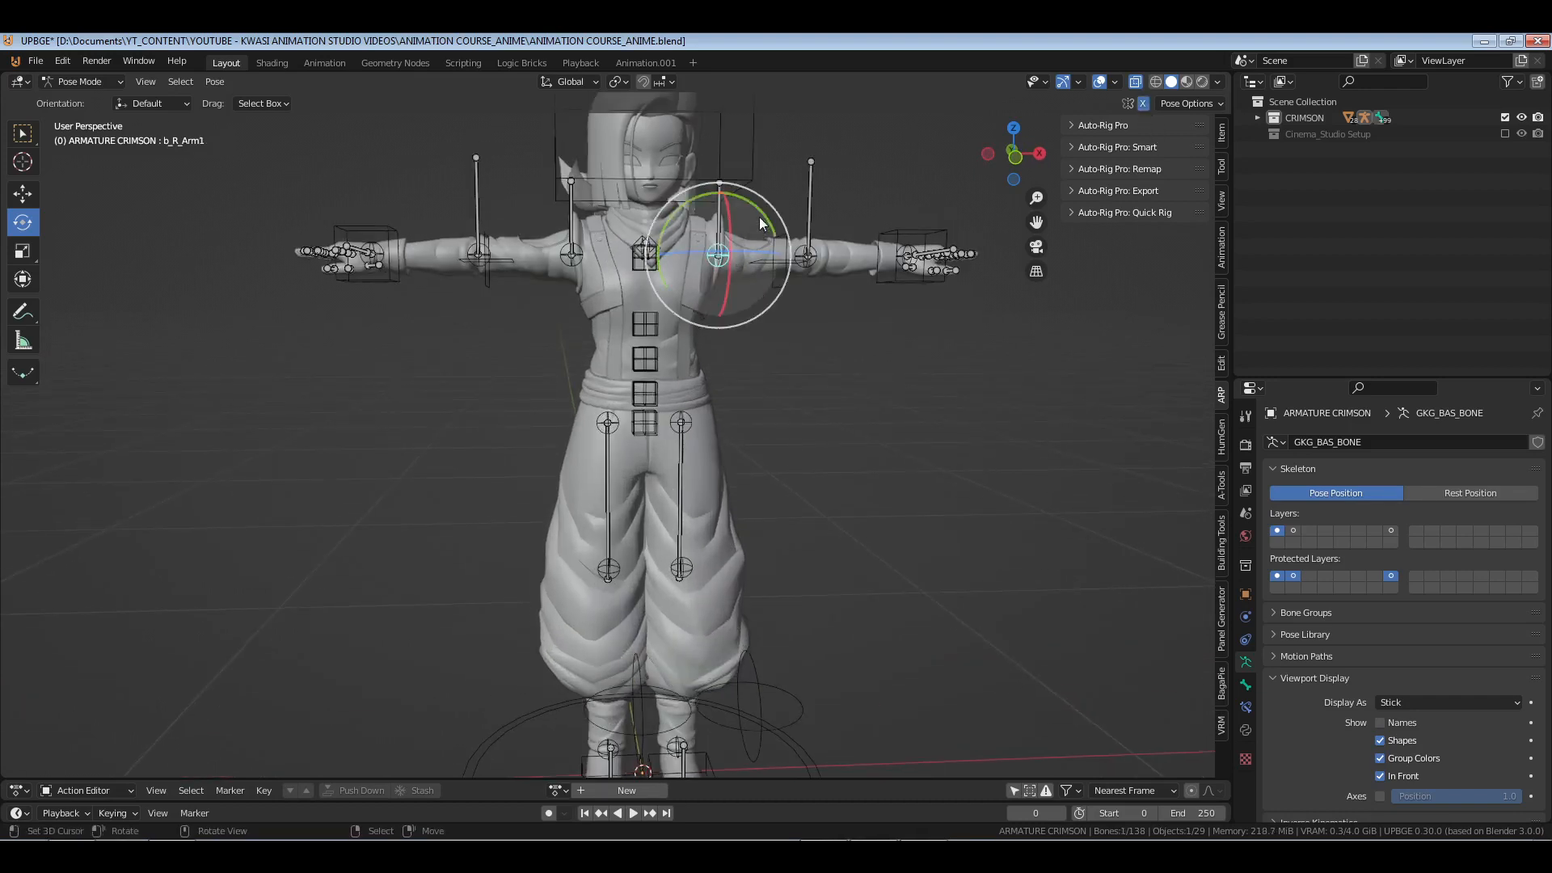
{"action": "left_click_drag", "start_coordinate": [744, 198], "coordinate": [775, 264]}
{"action": "key", "text": "ctrl+z"}
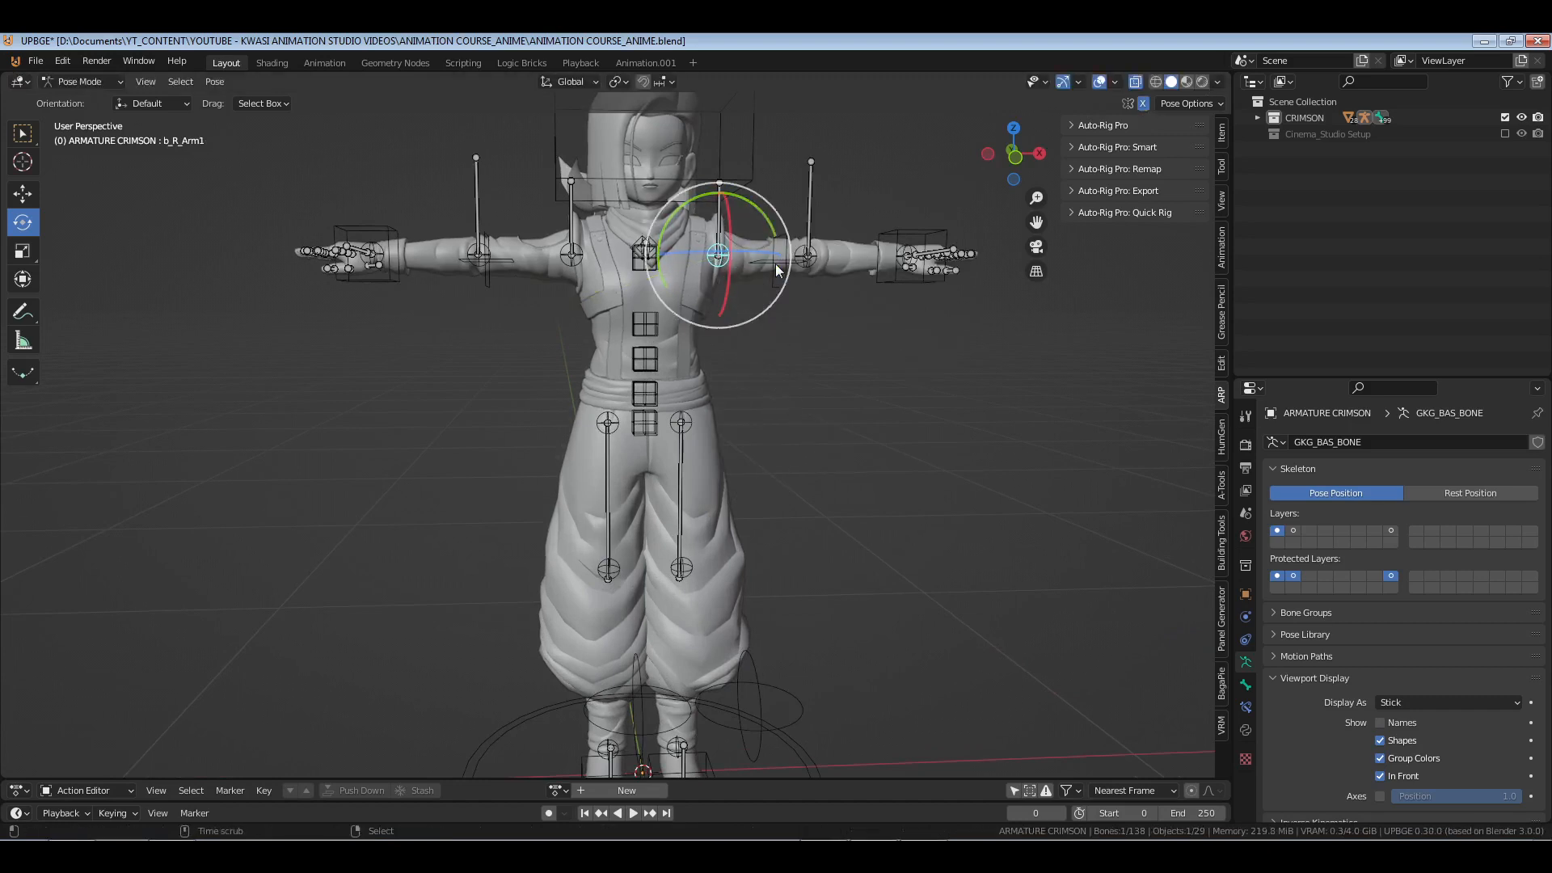
{"action": "left_click", "coordinate": [783, 284]}
{"action": "left_click", "coordinate": [1143, 104]}
{"action": "scroll", "coordinate": [835, 325], "scroll_direction": "down", "scroll_amount": 3}
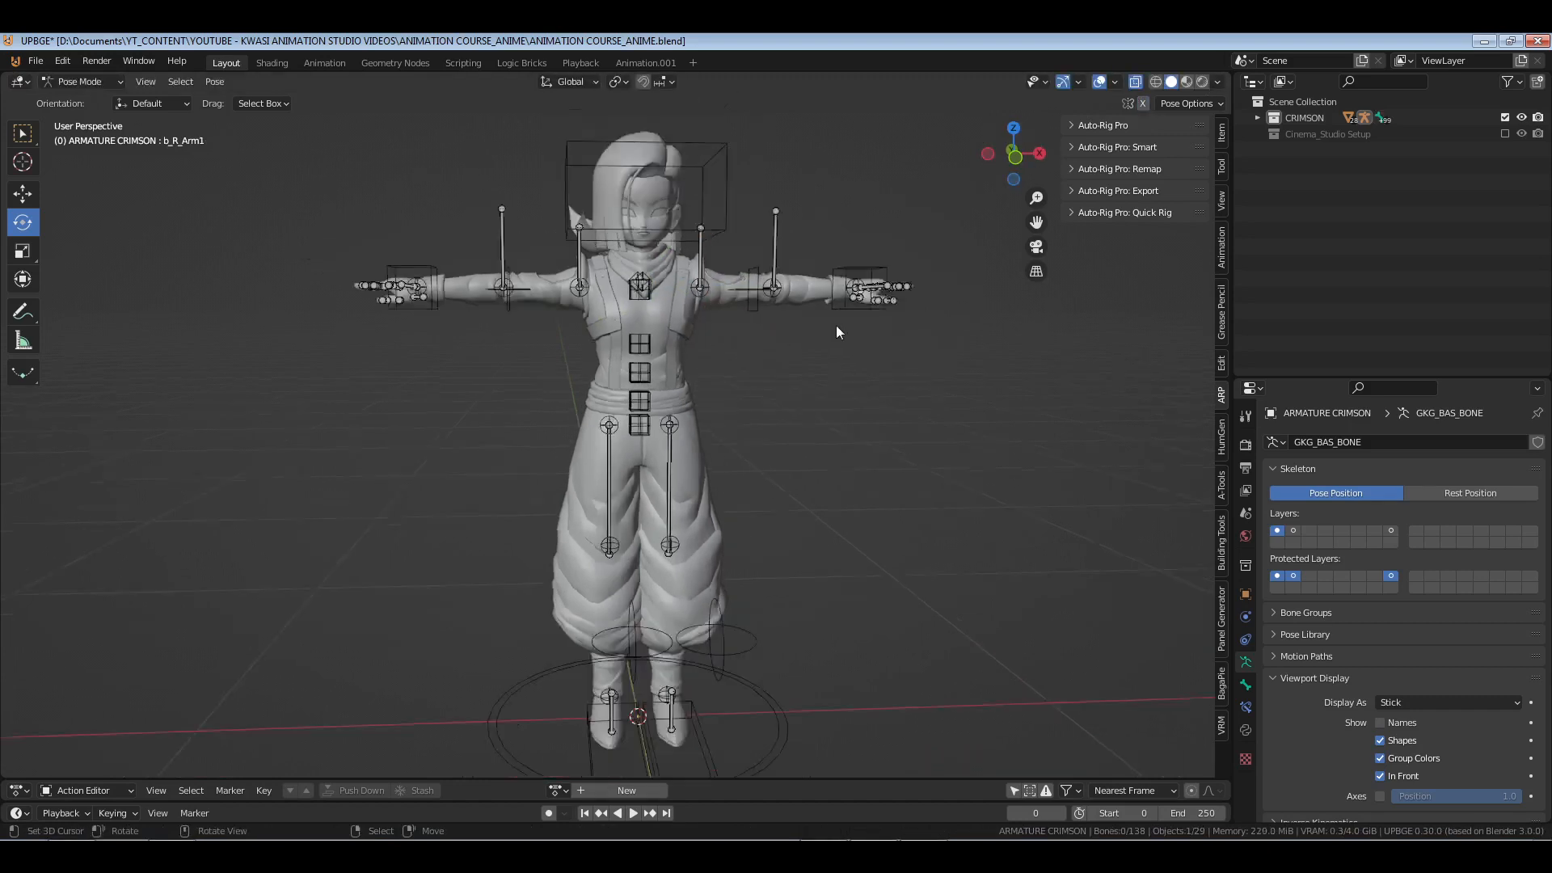
{"action": "middle_click_drag", "start_coordinate": [865, 361], "coordinate": [735, 428]}
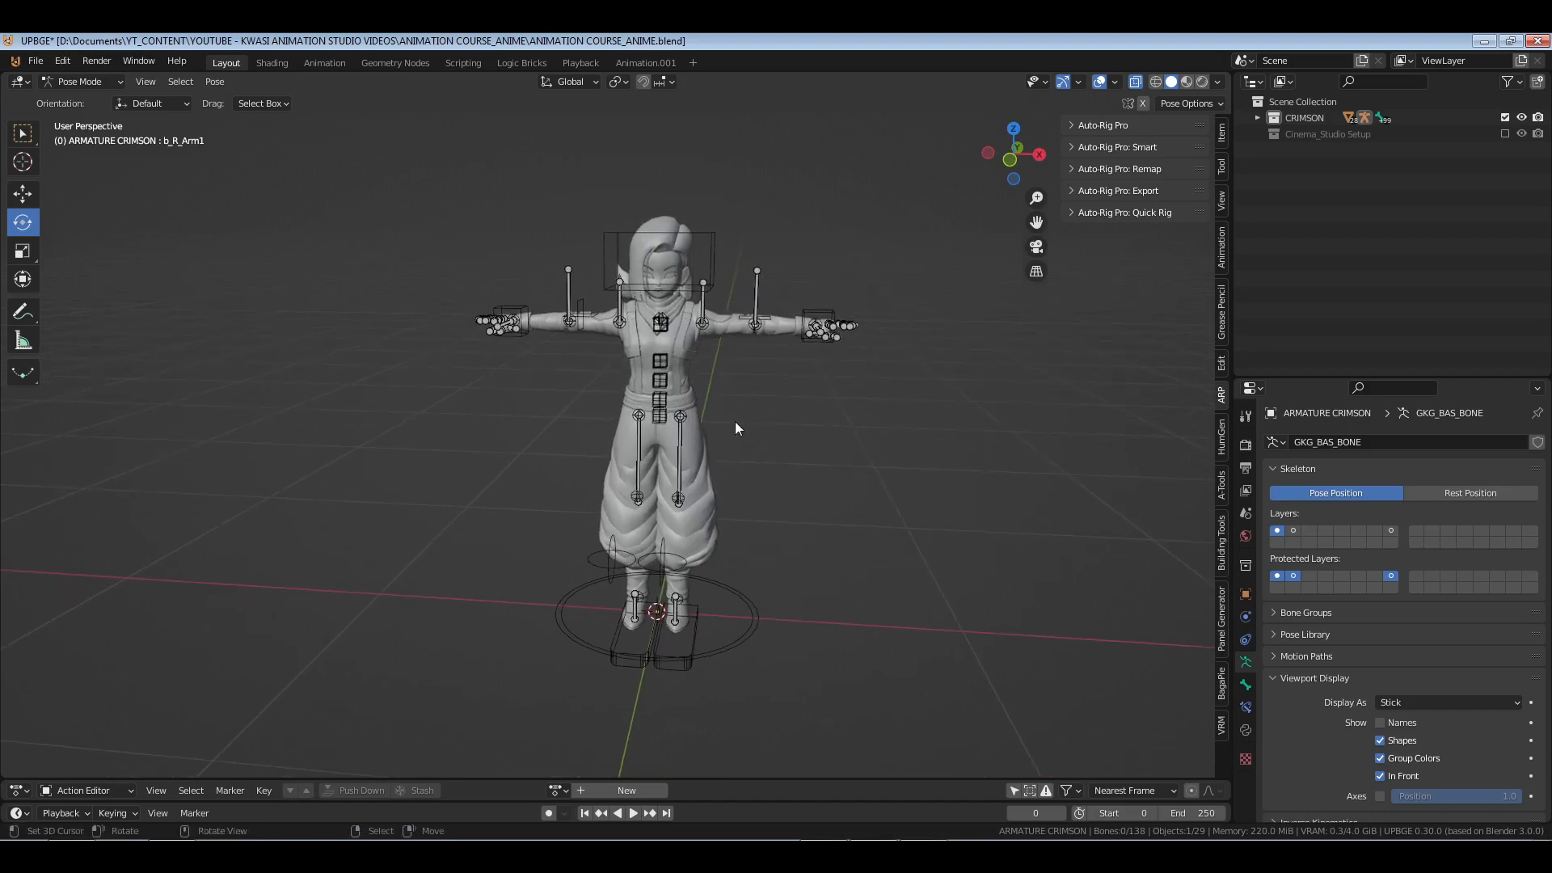
{"action": "scroll", "coordinate": [735, 421], "scroll_direction": "up", "scroll_amount": 1}
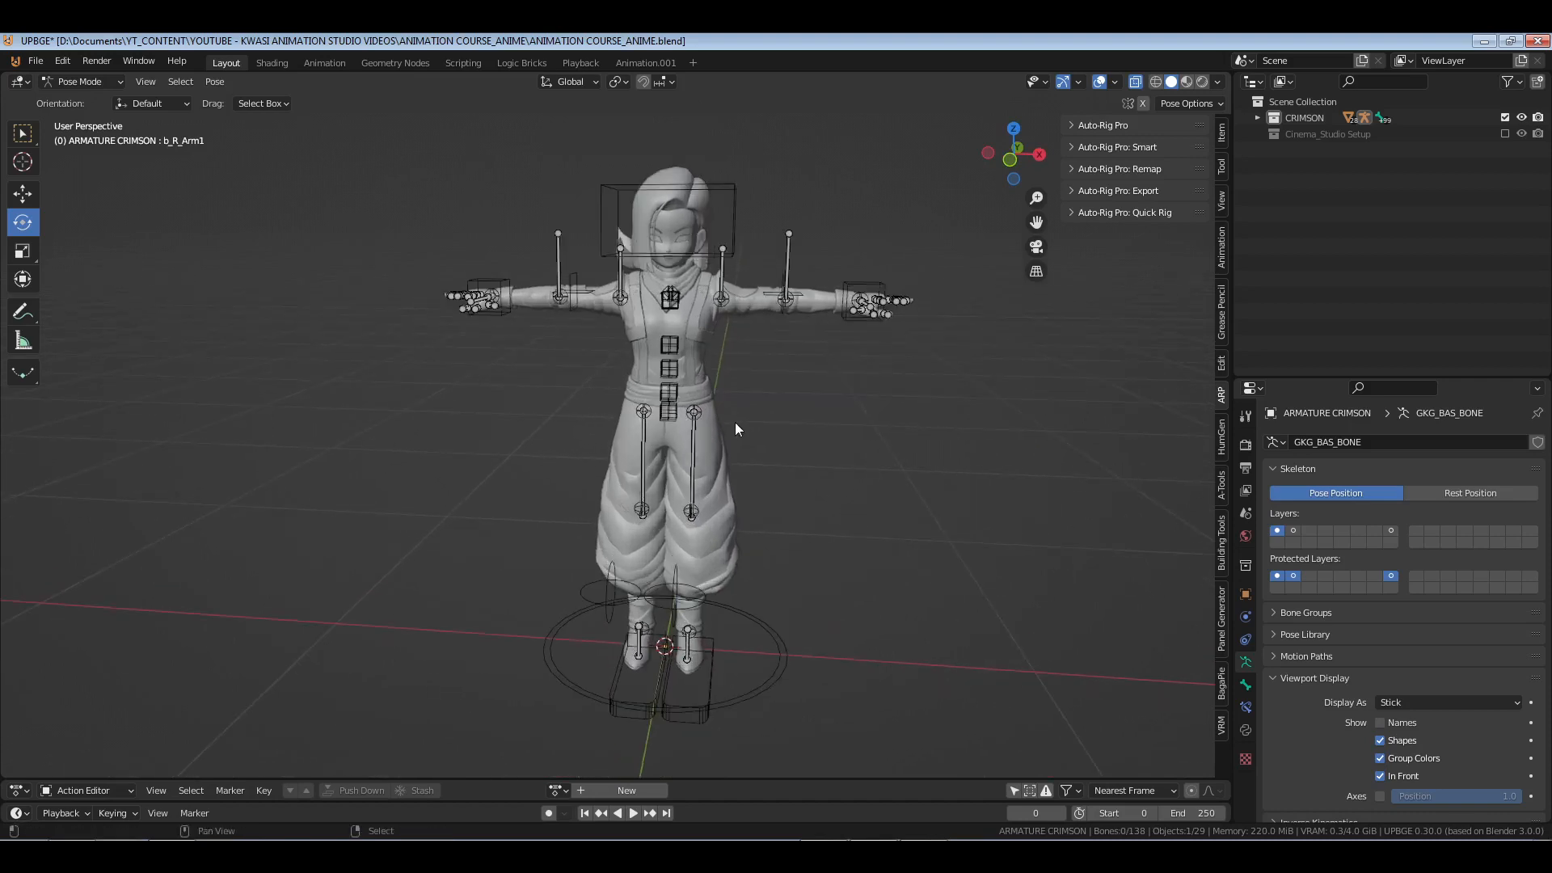
{"action": "middle_click_drag", "start_coordinate": [735, 422], "coordinate": [764, 461], "text": "shift"}
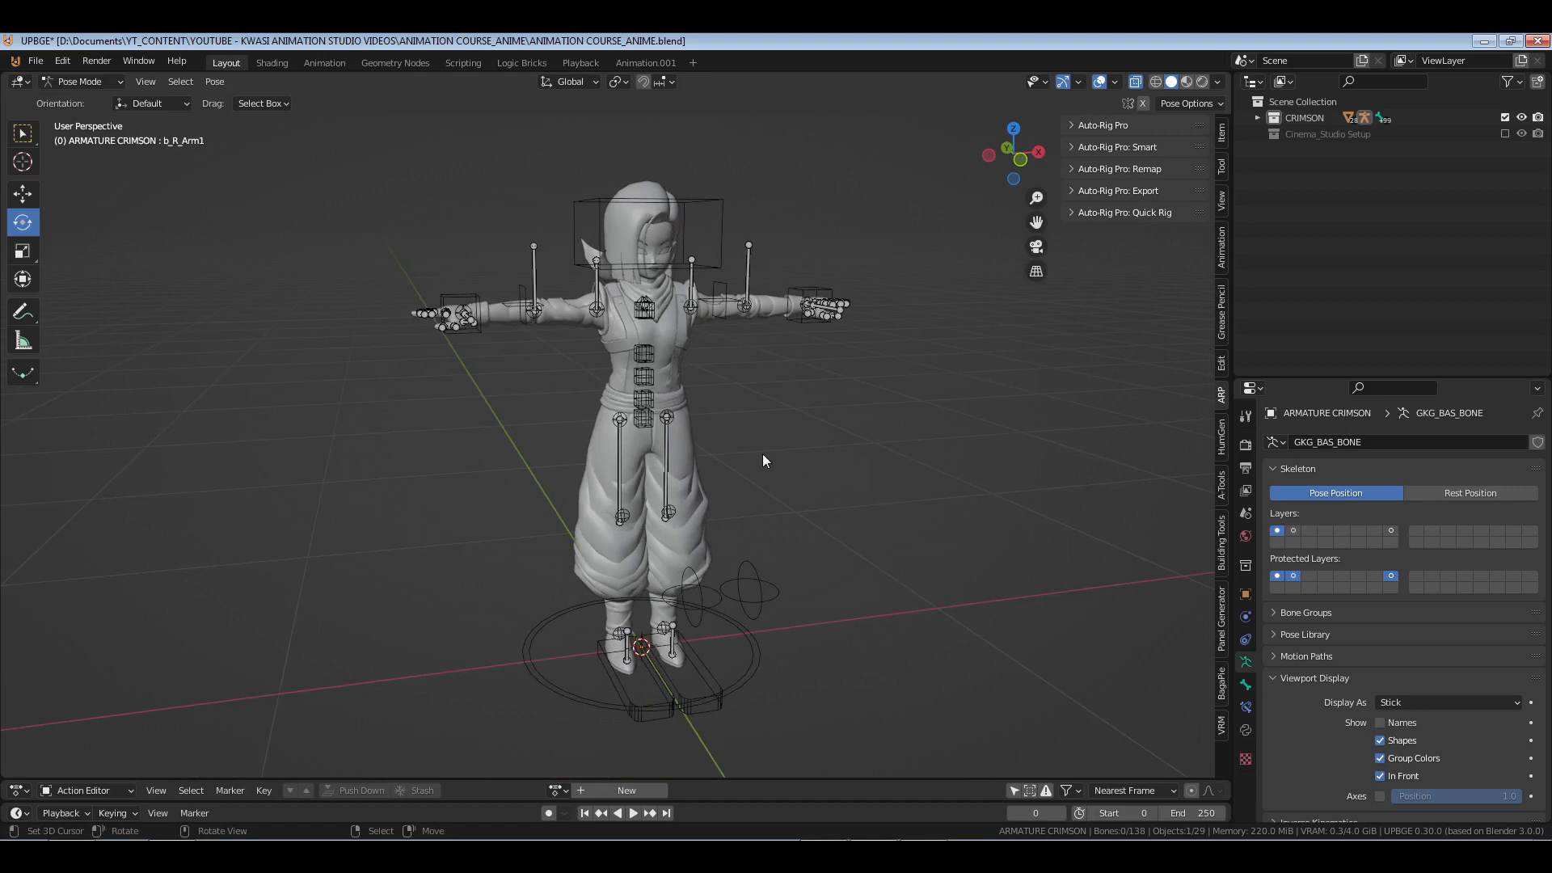
- Save the file and clean up its unused data-blocks
{"action": "key", "text": "ctrl+s"}
{"action": "mouse_move", "coordinate": [763, 461]}
{"action": "middle_mouse_down"}
{"action": "mouse_move", "coordinate": [779, 442]}
{"action": "mouse_move", "coordinate": [783, 468]}
{"action": "mouse_move", "coordinate": [763, 454]}
{"action": "middle_mouse_up"}
{"action": "left_click", "coordinate": [35, 60]}
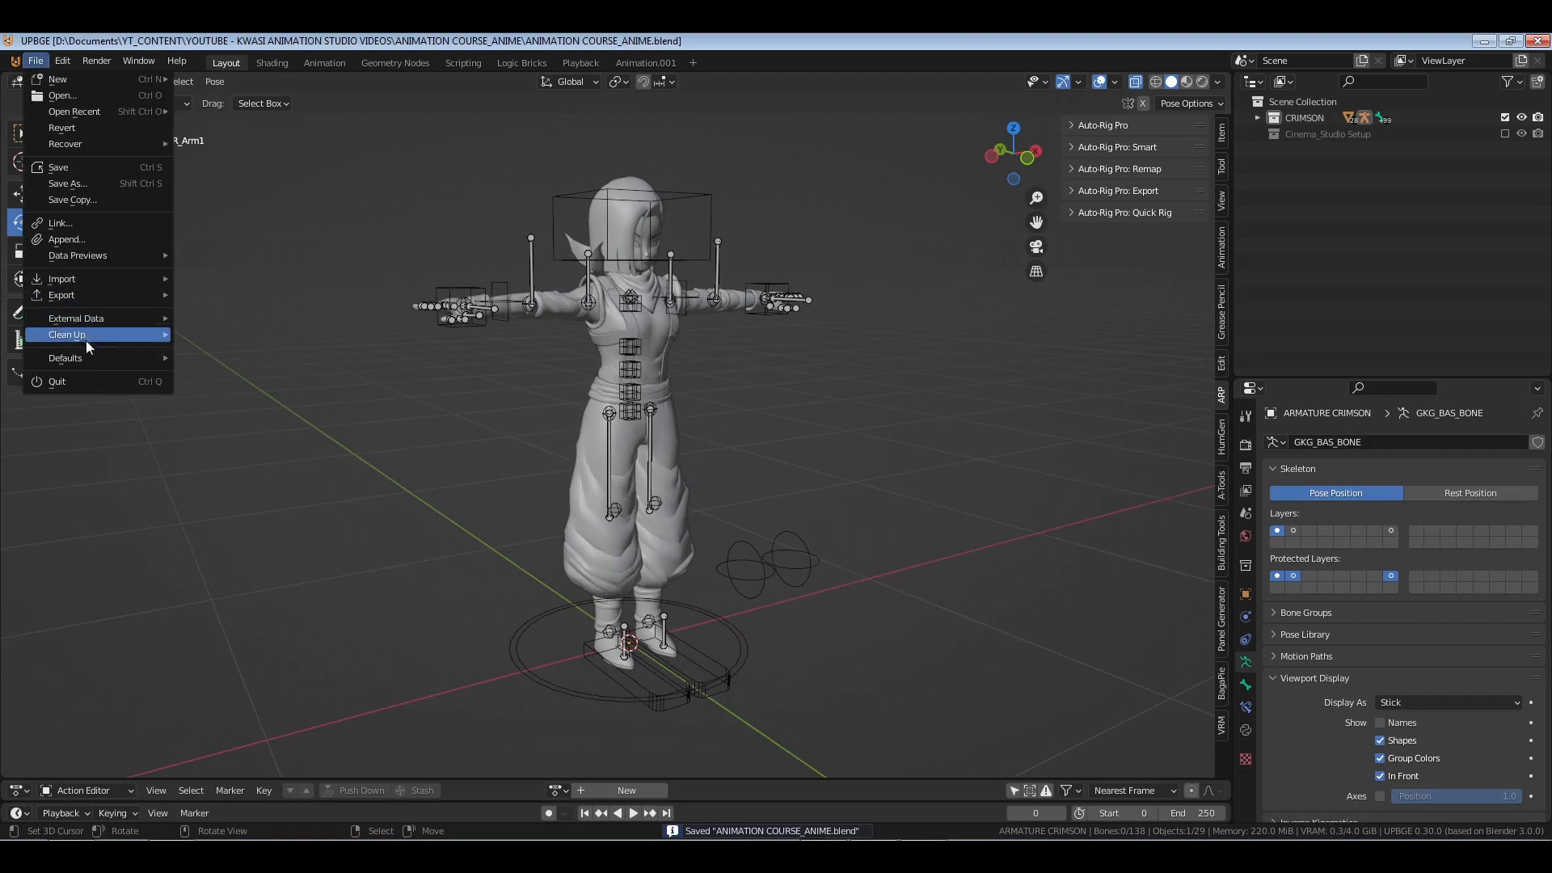
{"action": "mouse_move", "coordinate": [86, 339]}
{"action": "left_click", "coordinate": [245, 330]}
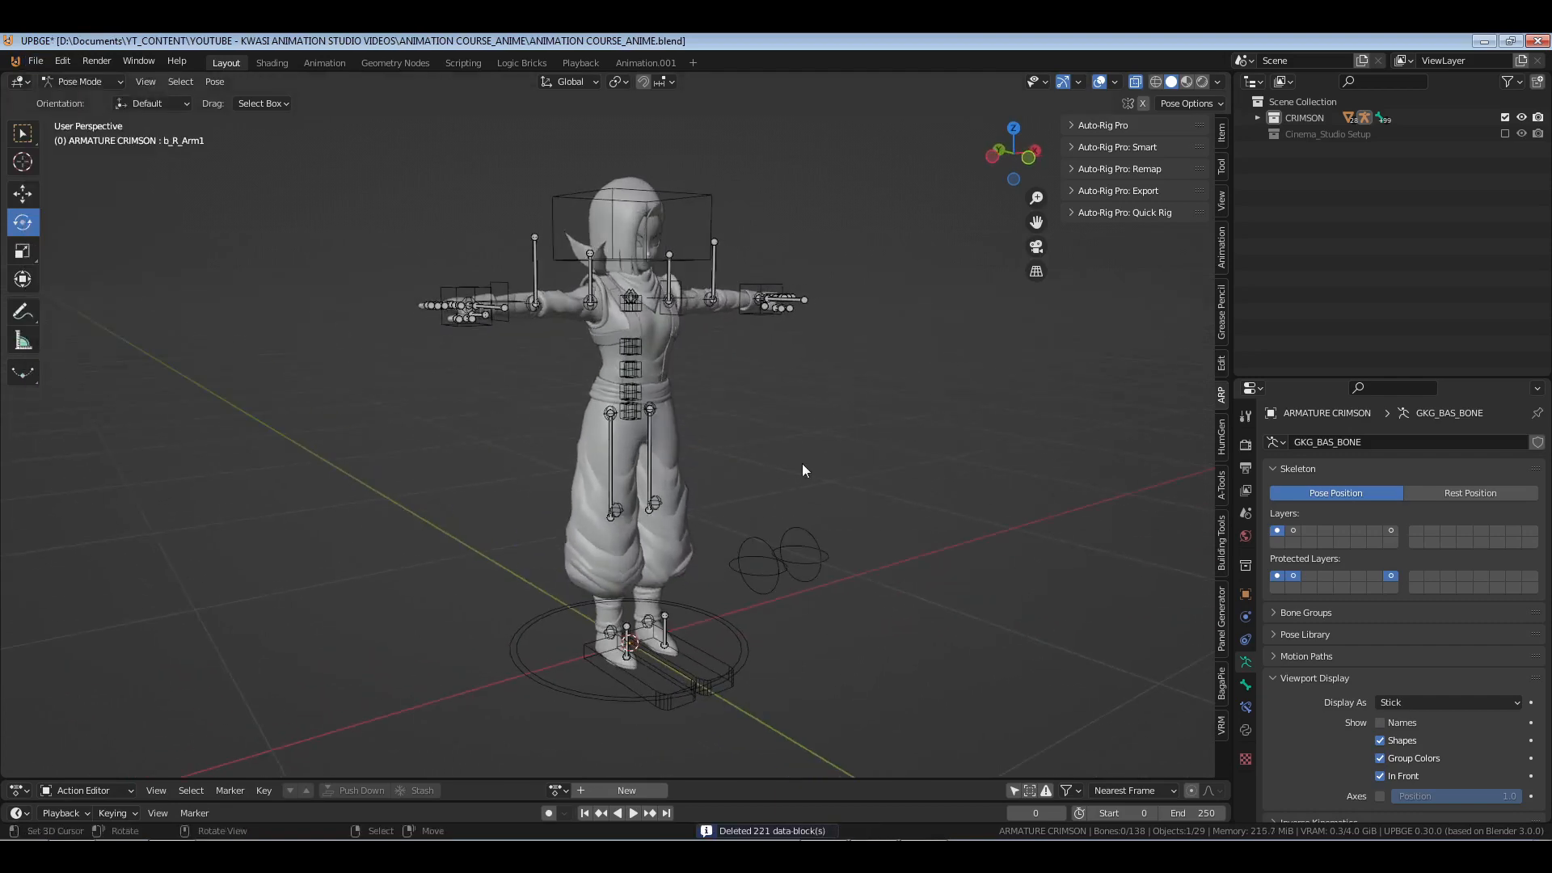
{"action": "mouse_move", "coordinate": [803, 470]}
{"action": "middle_mouse_down"}
{"action": "mouse_move", "coordinate": [694, 468]}
{"action": "mouse_move", "coordinate": [895, 474]}
{"action": "mouse_move", "coordinate": [731, 477]}
{"action": "mouse_move", "coordinate": [784, 484]}
{"action": "middle_mouse_up"}
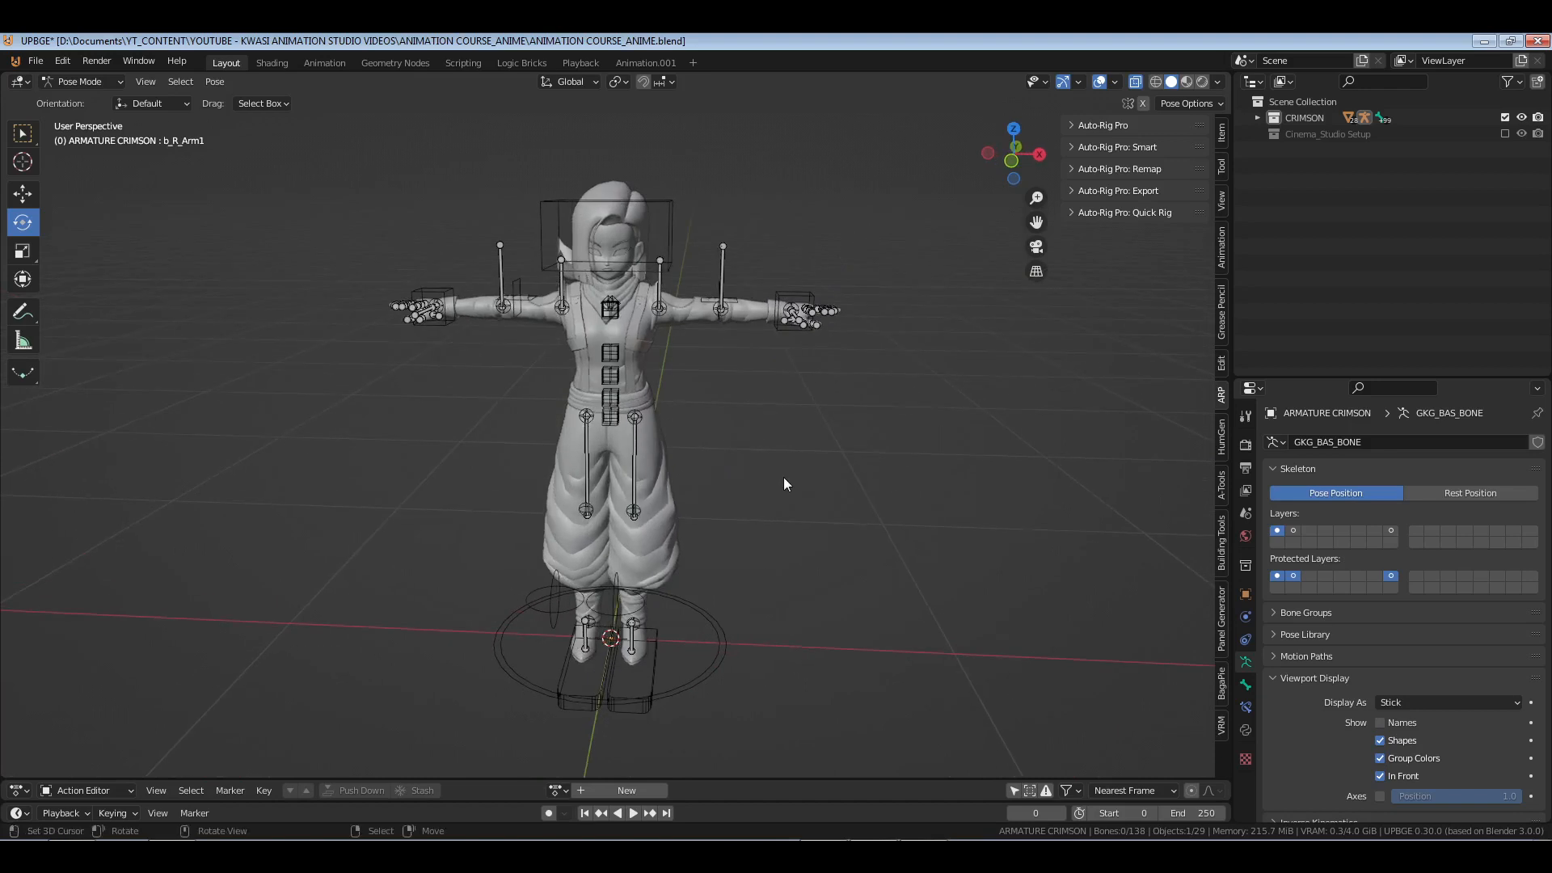
{"action": "middle_click_drag", "start_coordinate": [784, 477], "coordinate": [774, 527]}
{"action": "key", "text": "KP_1"}
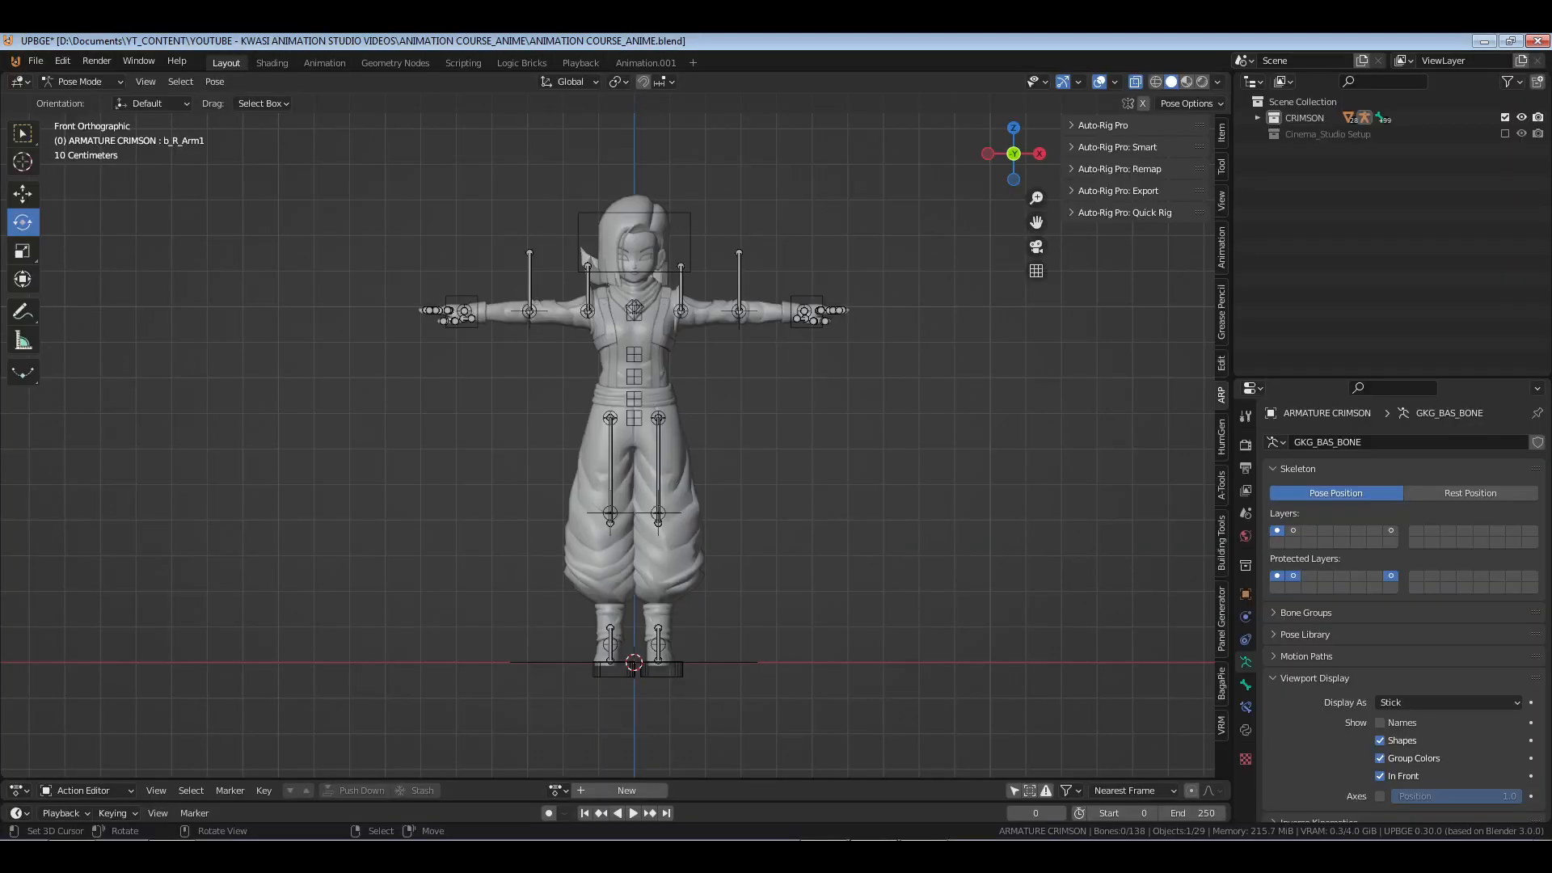
{"action": "key", "text": "alt+Tab"}
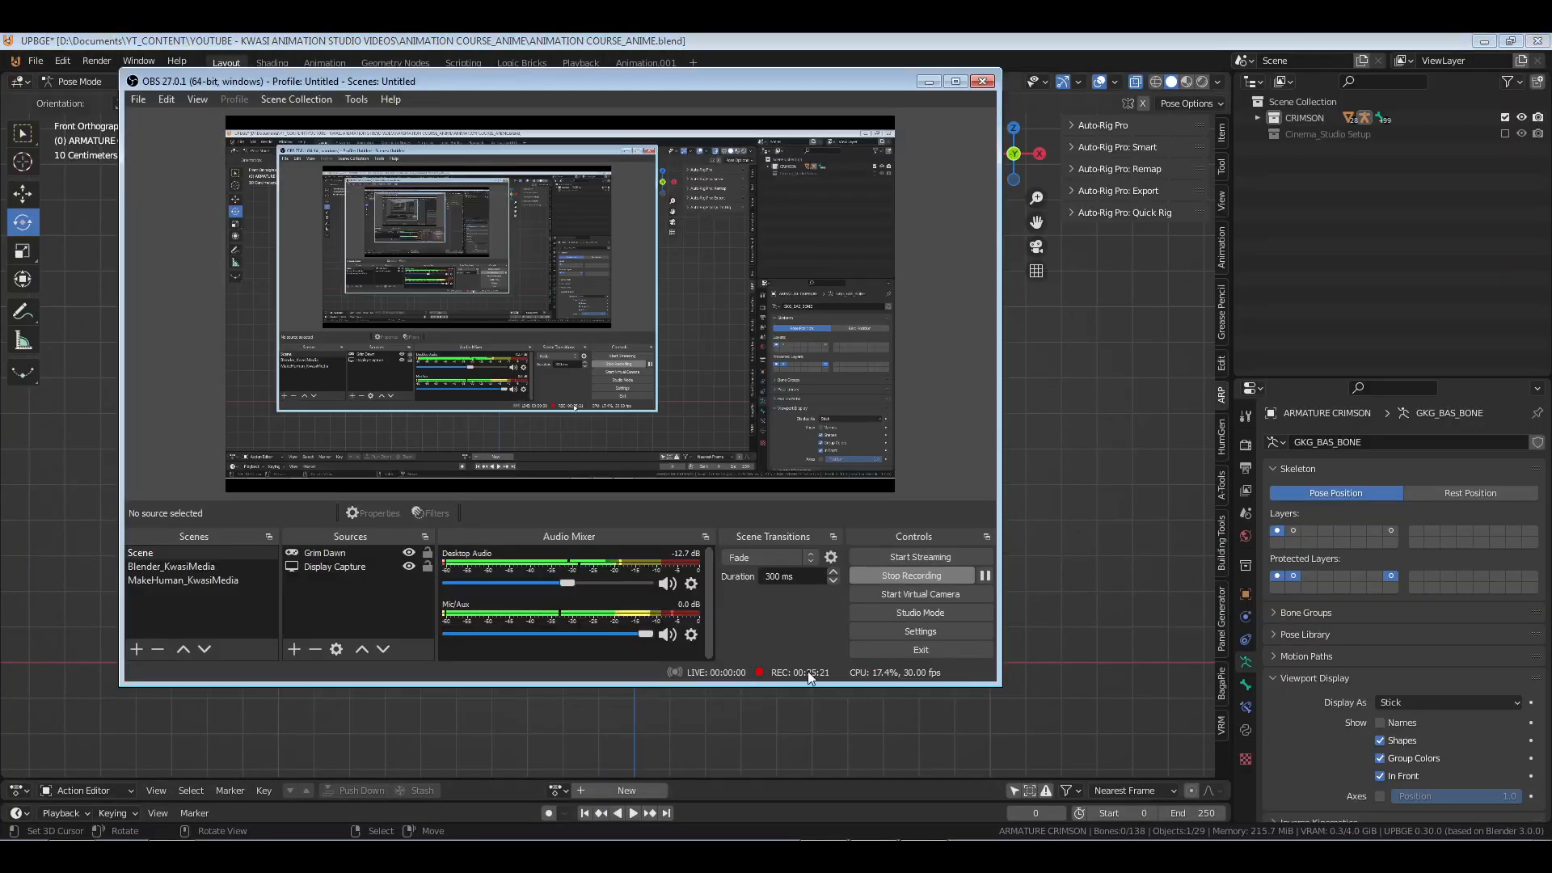
{"action": "key", "text": "alt+Tab"}
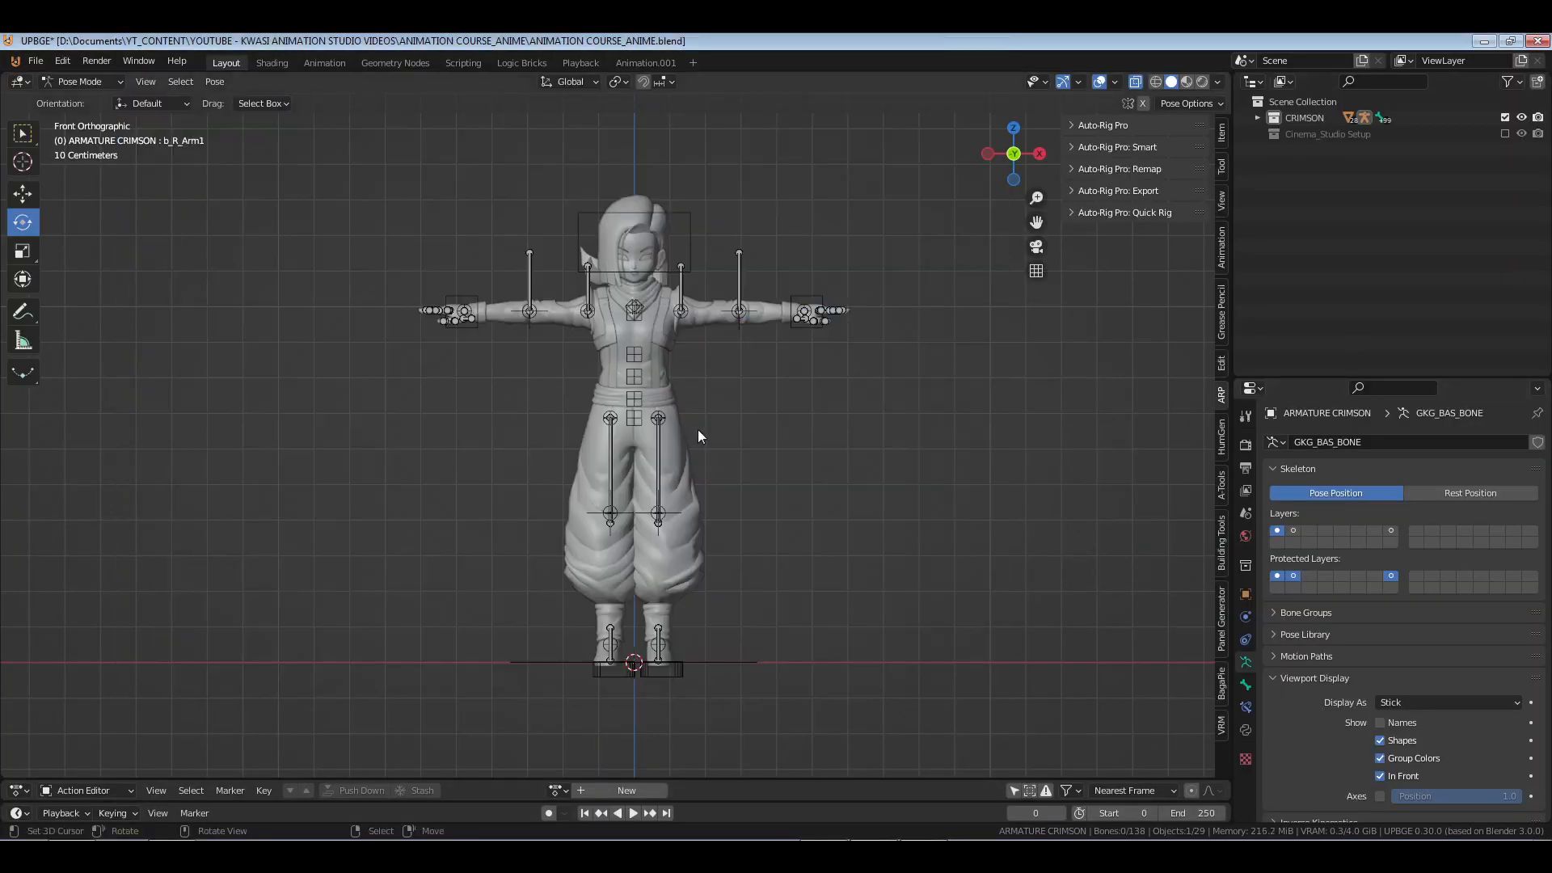
{"action": "scroll", "coordinate": [697, 429], "scroll_direction": "up", "scroll_amount": 2}
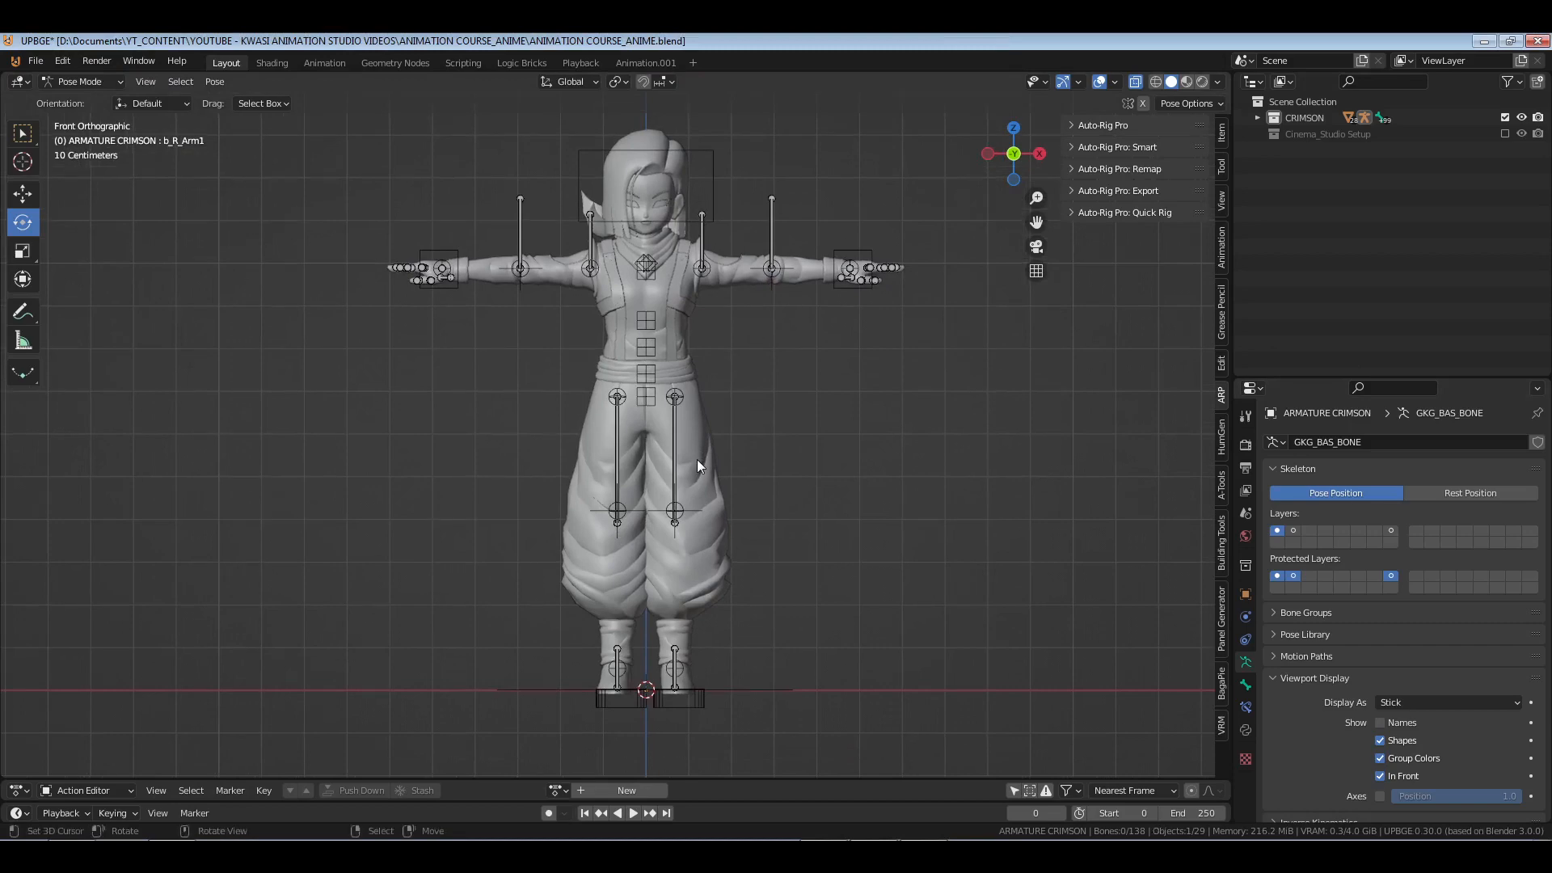
{"action": "mouse_move", "coordinate": [697, 459]}
{"action": "middle_mouse_down"}
{"action": "mouse_move", "coordinate": [881, 412]}
{"action": "mouse_move", "coordinate": [675, 450]}
{"action": "middle_mouse_up"}
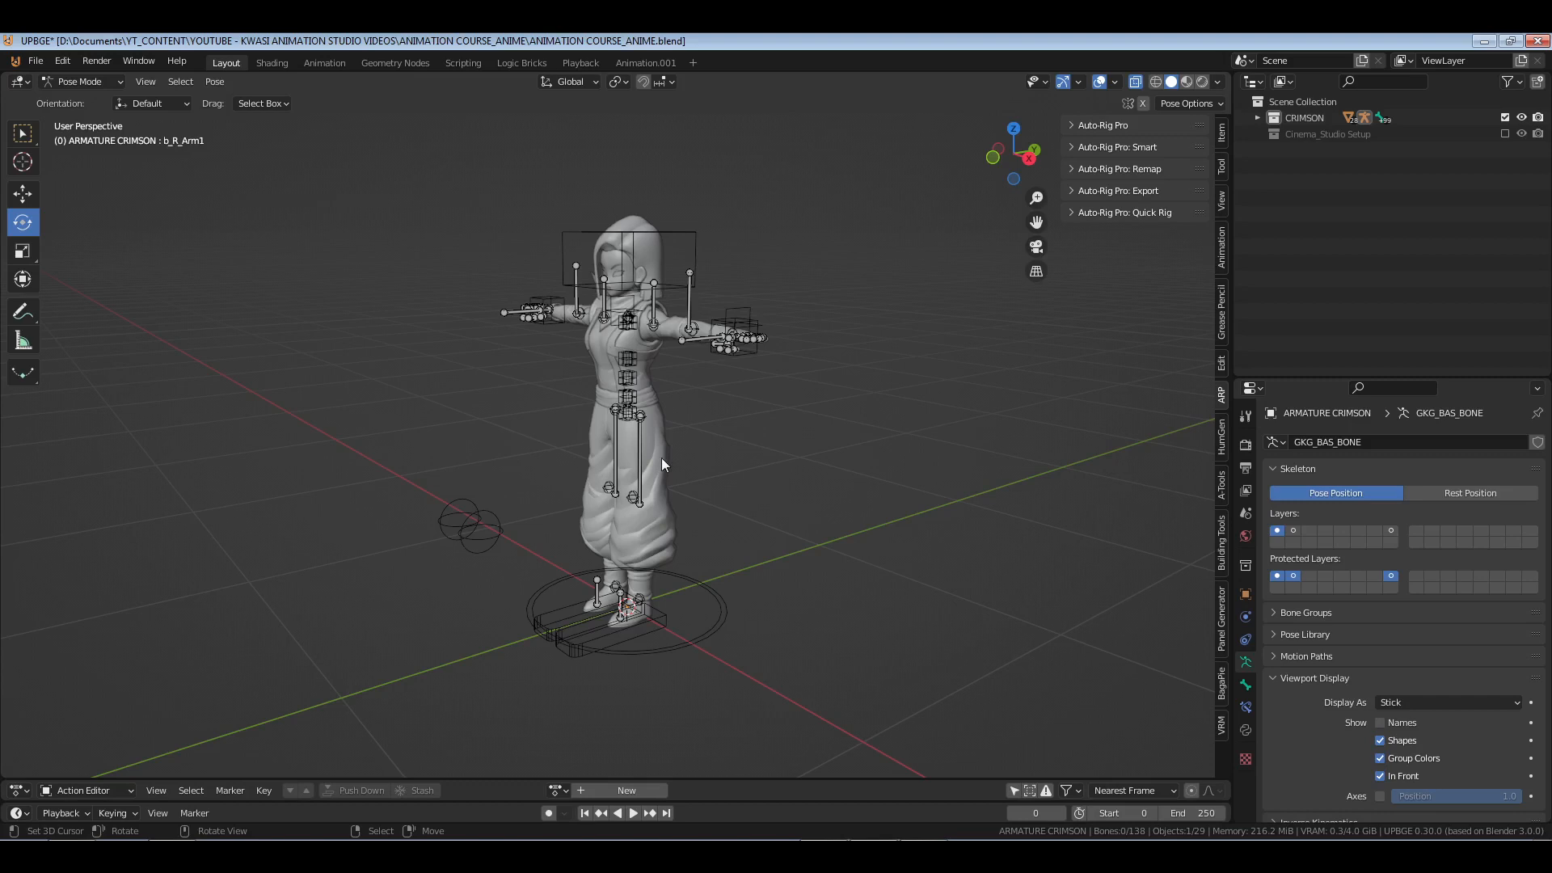
- Unlink the PoseLib_ pose library from the armature and clean up the unused data-blocks
{"action": "left_click", "coordinate": [1288, 635]}
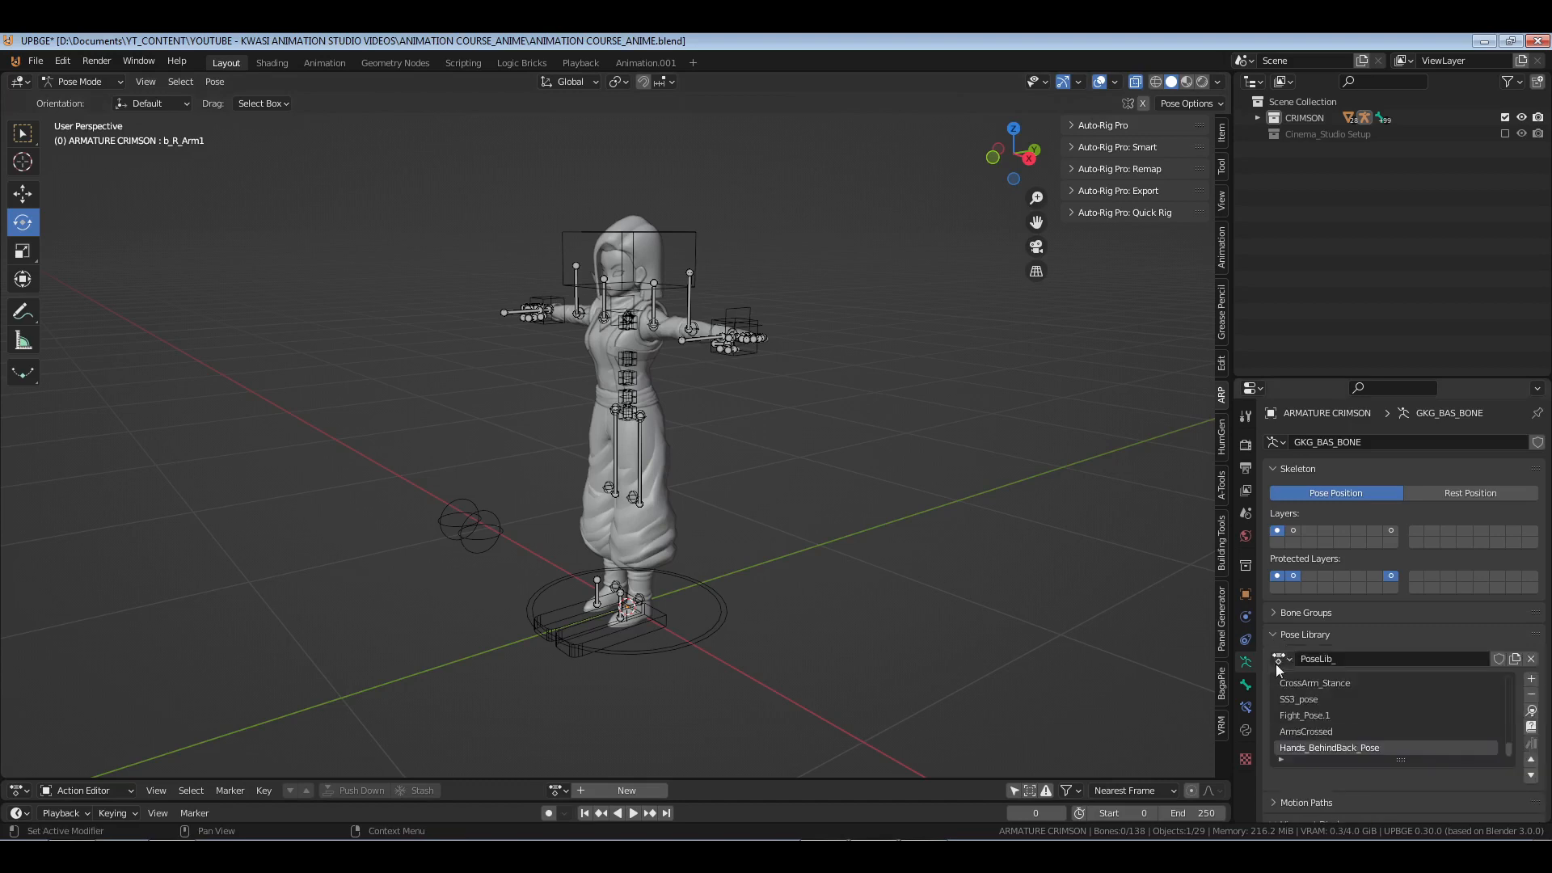
{"action": "left_click", "coordinate": [1531, 659]}
{"action": "left_click", "coordinate": [35, 62]}
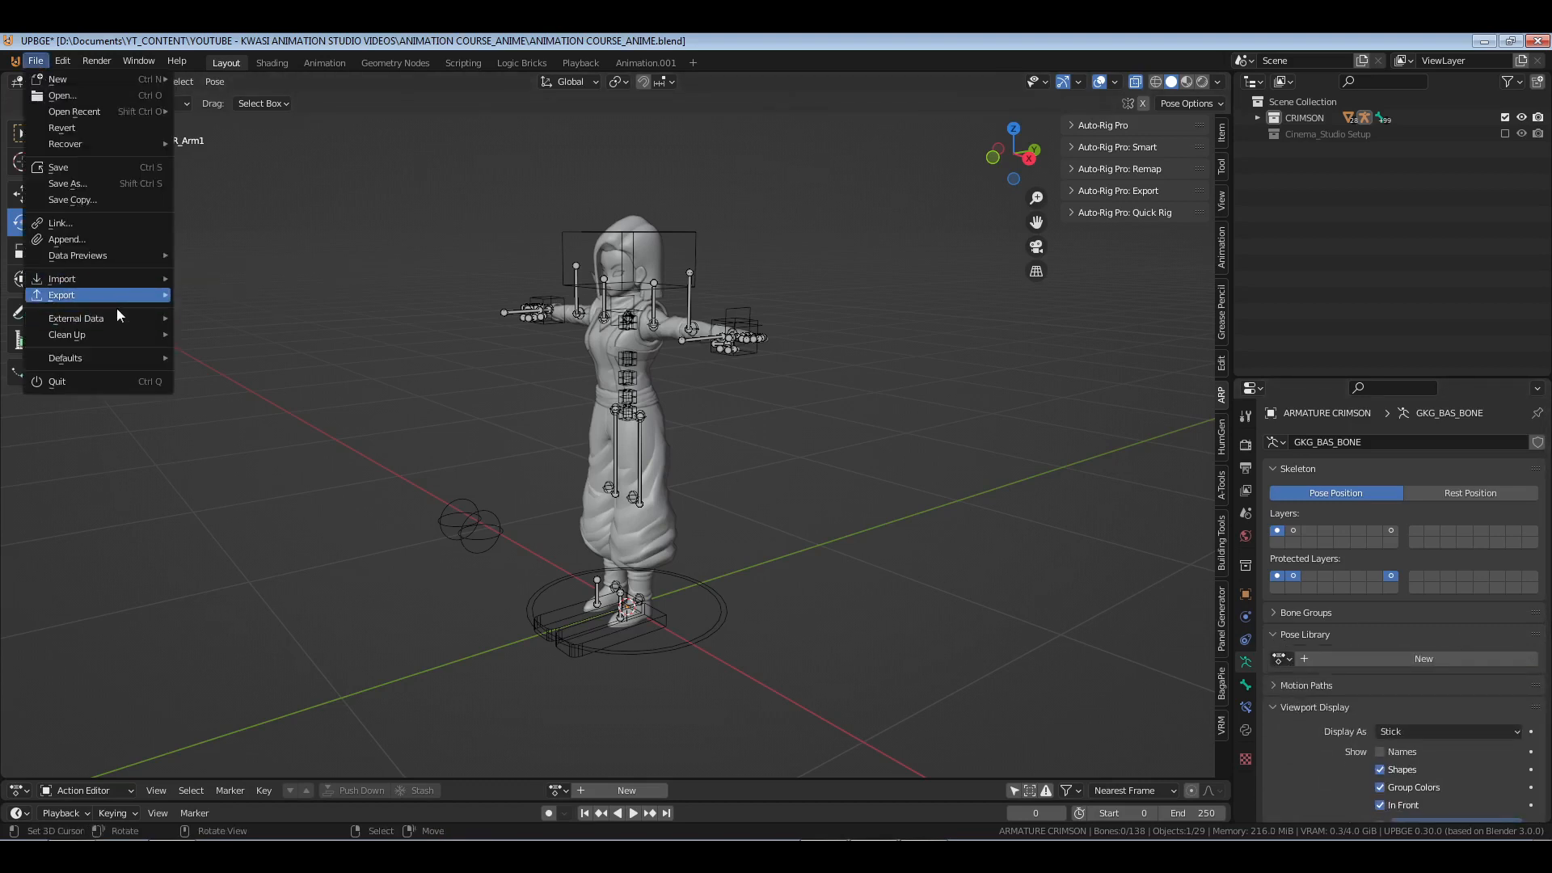
{"action": "mouse_move", "coordinate": [117, 340]}
{"action": "left_click", "coordinate": [240, 337]}
{"action": "left_click", "coordinate": [239, 337]}
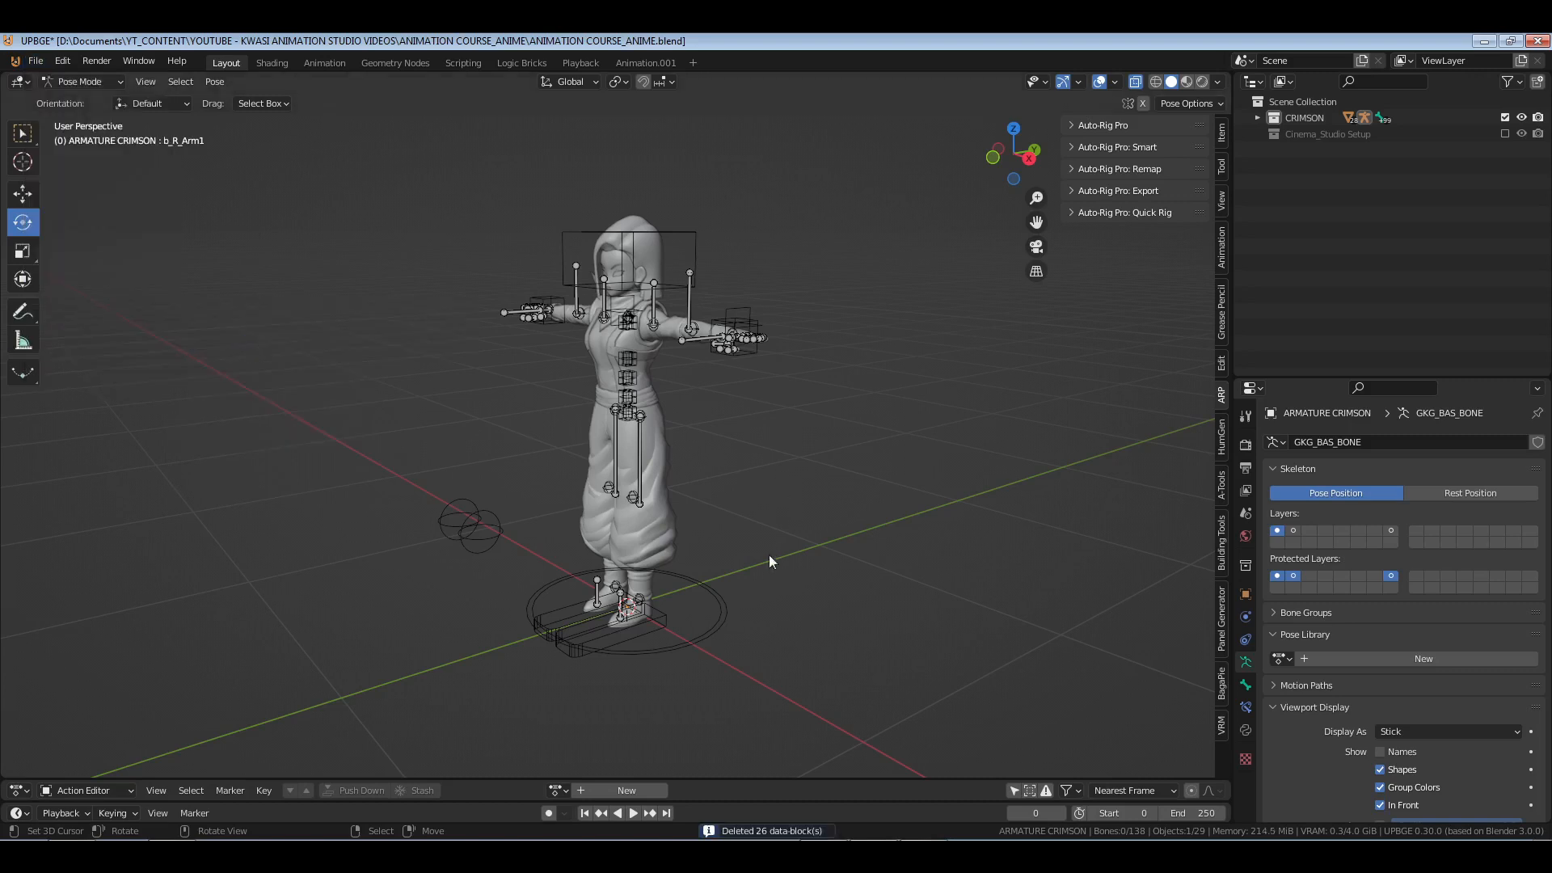
- Collapse the armature's Pose Library and Viewport Display settings and save the file
{"action": "middle_click_drag", "start_coordinate": [769, 554], "coordinate": [817, 565]}
{"action": "left_click", "coordinate": [1303, 635]}
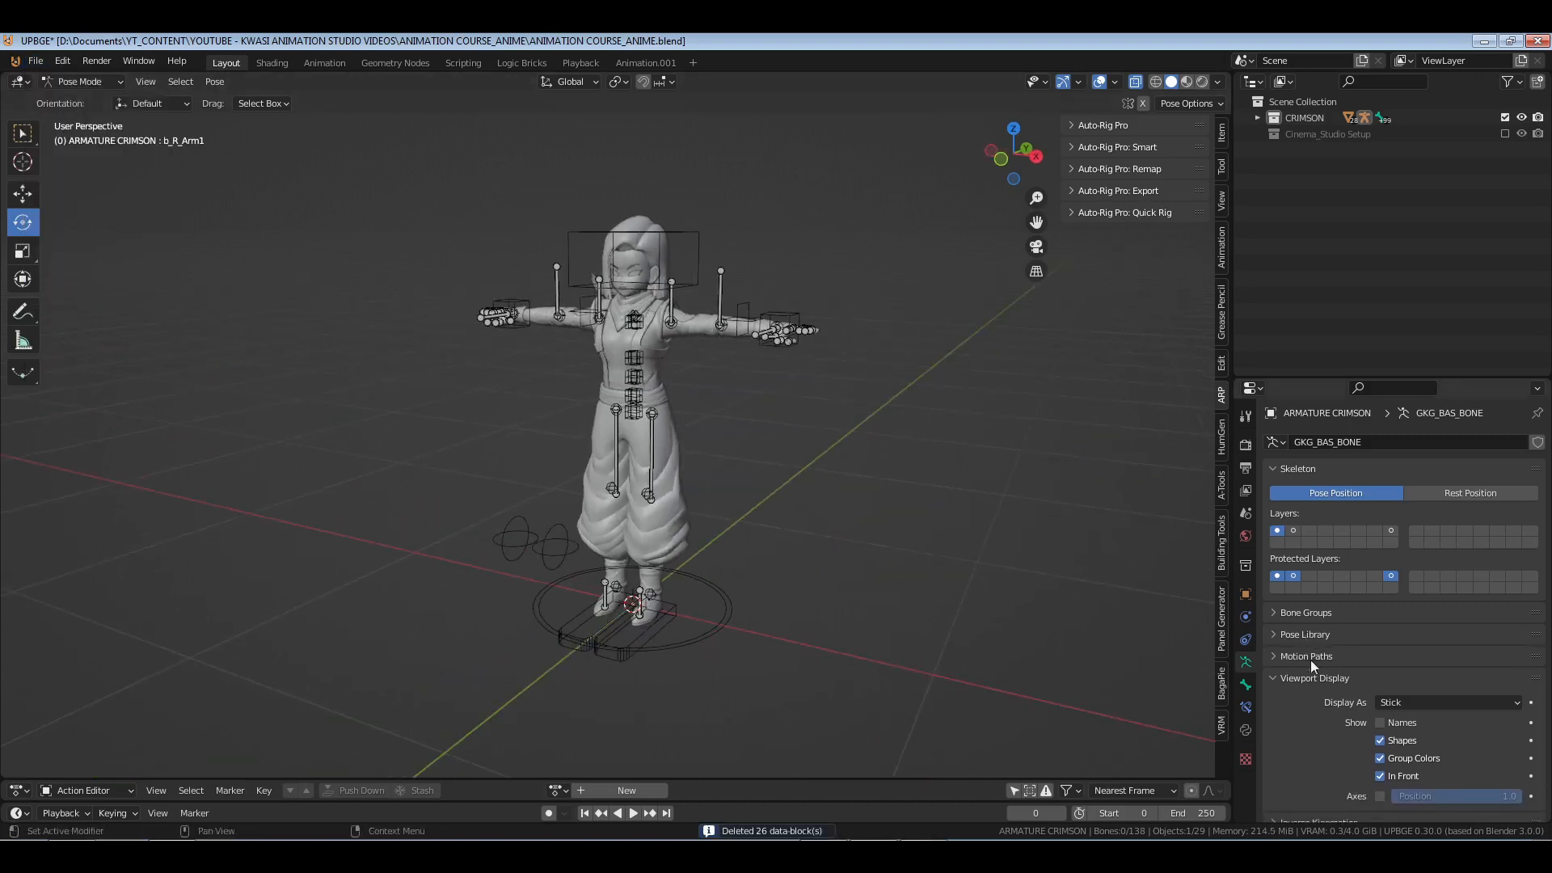
{"action": "left_click", "coordinate": [1317, 677]}
{"action": "scroll", "coordinate": [684, 589], "scroll_direction": "up", "scroll_amount": 6}
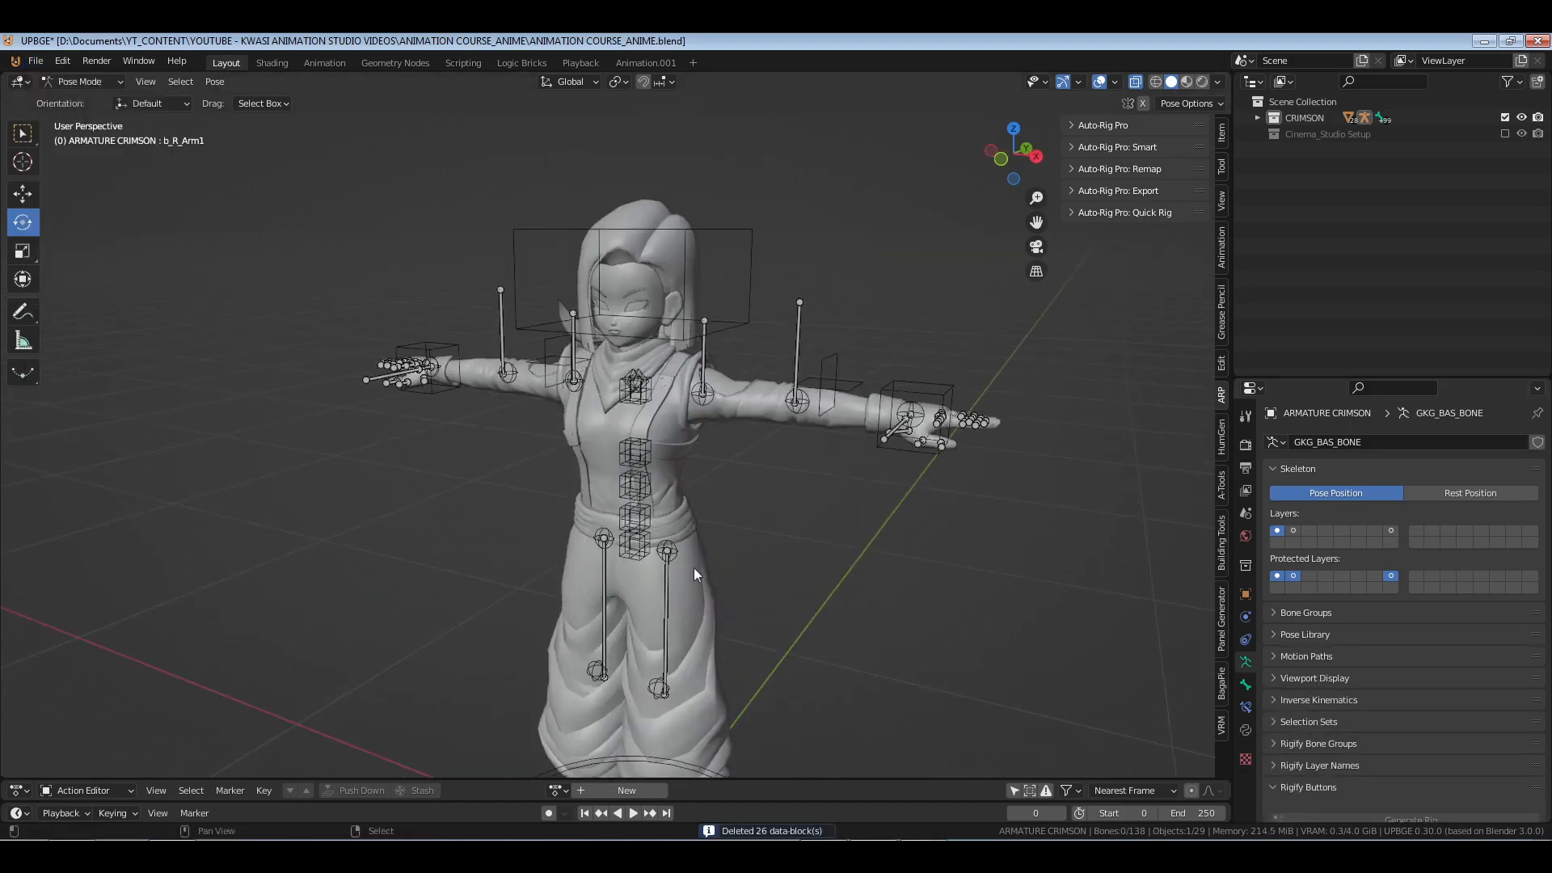
{"action": "middle_click_drag", "start_coordinate": [682, 487], "coordinate": [680, 581], "text": "shift"}
{"action": "key", "text": "ctrl+s"}
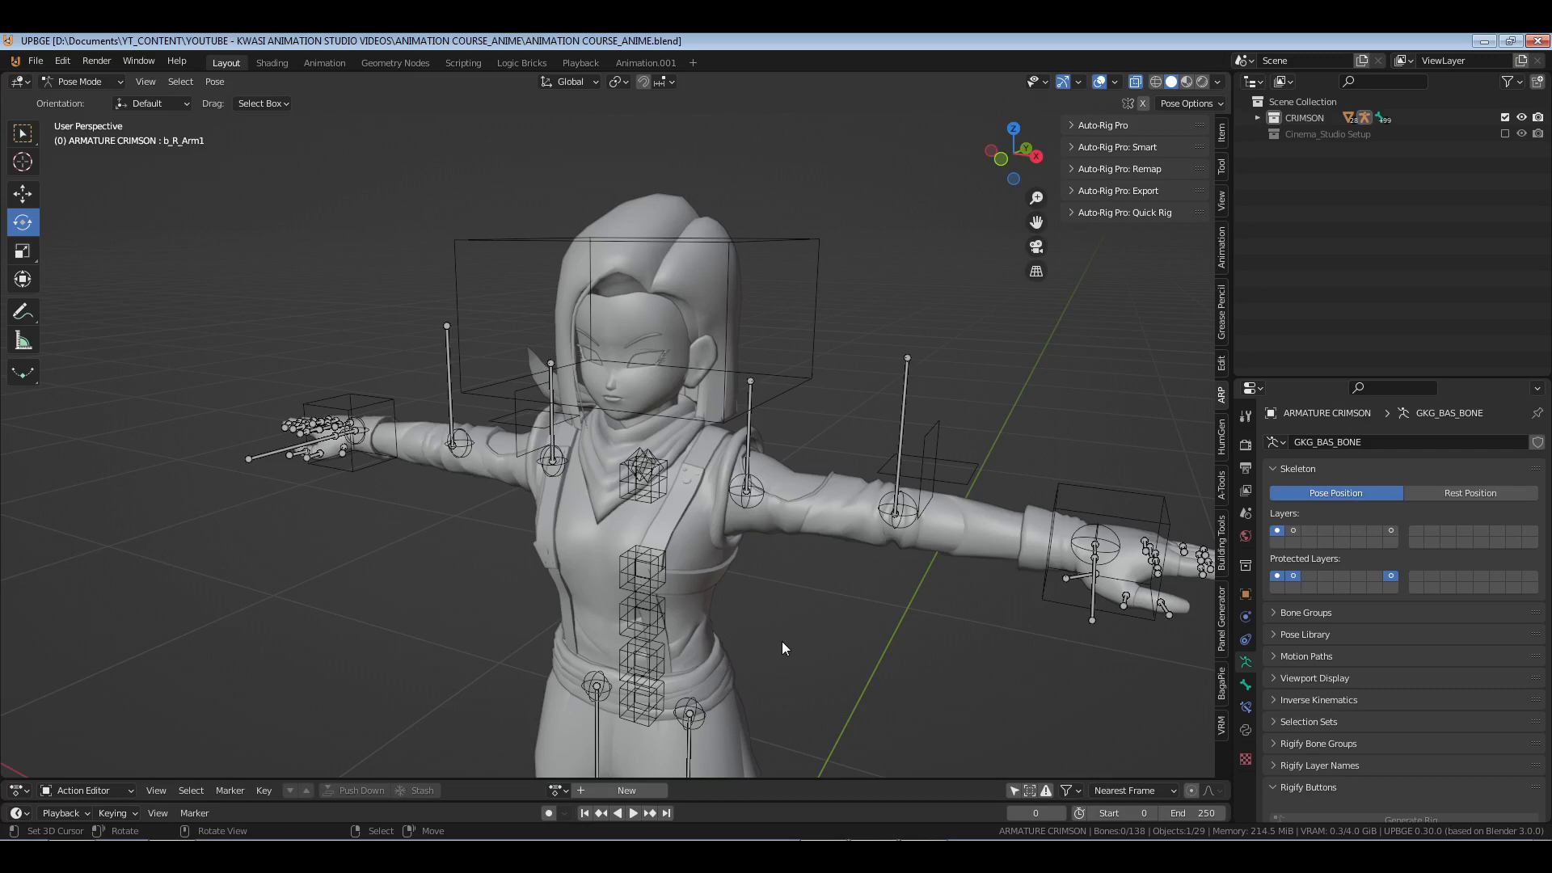
{"action": "scroll", "coordinate": [783, 642], "scroll_direction": "up", "scroll_amount": 4}
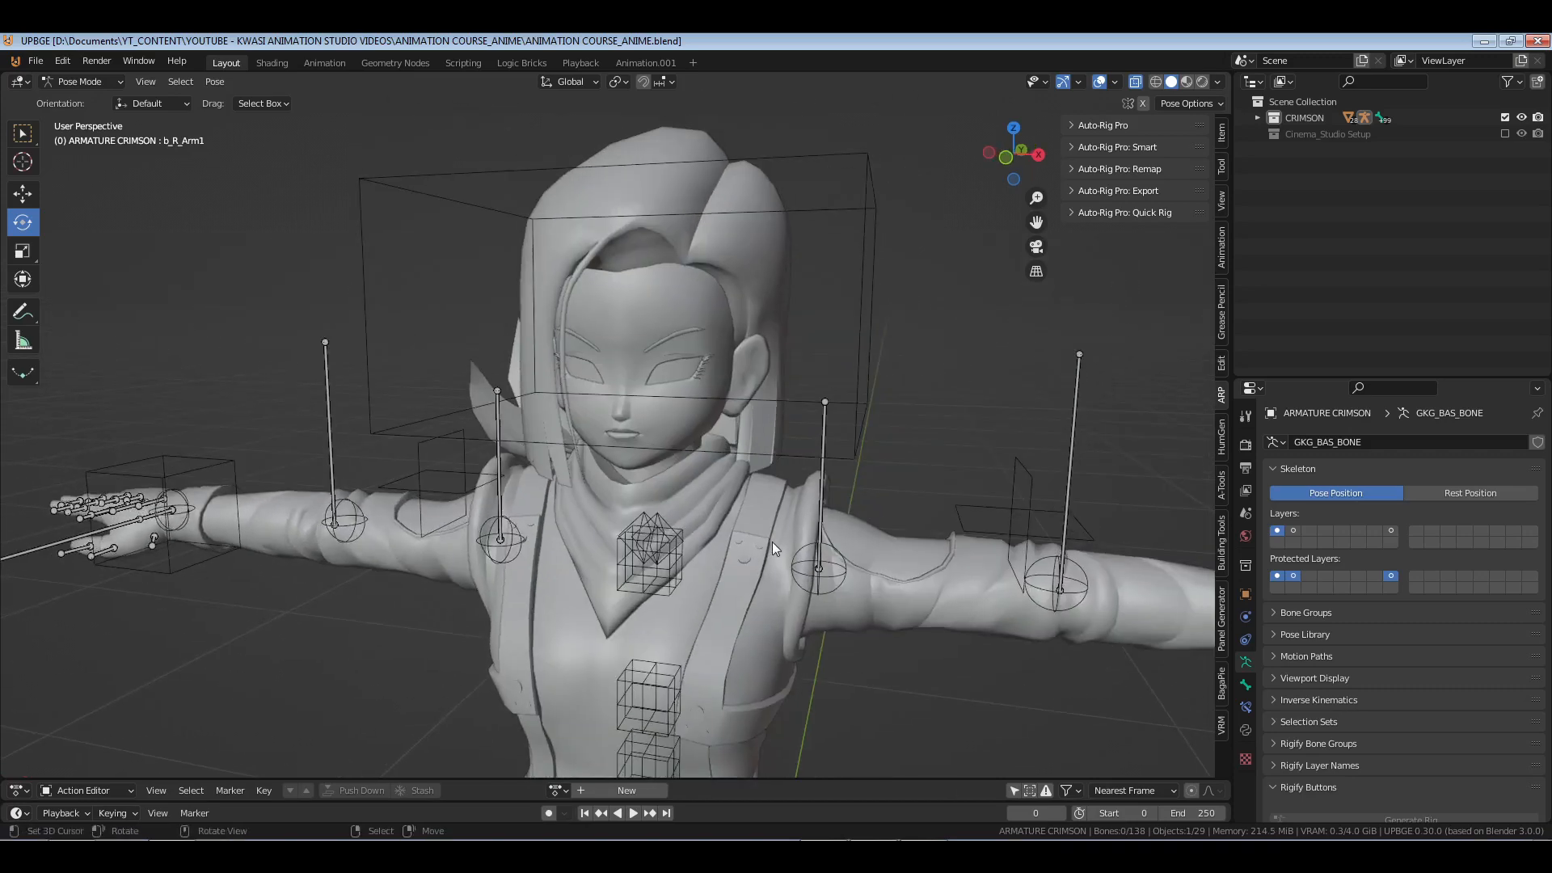
{"action": "middle_click_drag", "start_coordinate": [811, 555], "coordinate": [748, 557], "text": "shift"}
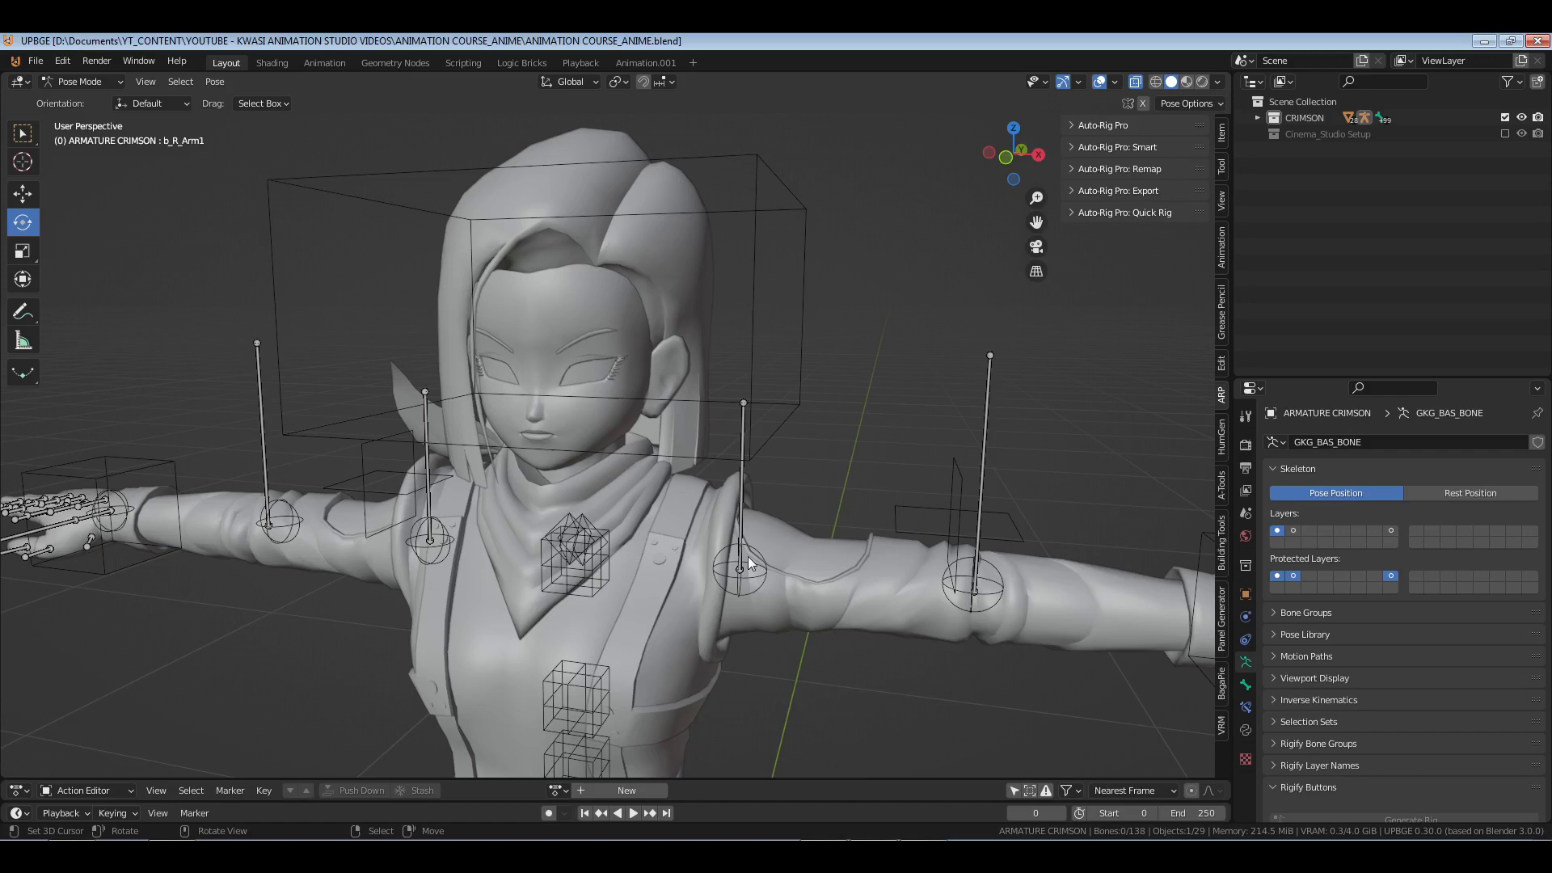
{"action": "middle_click_drag", "start_coordinate": [749, 557], "coordinate": [687, 473], "text": "ctrl"}
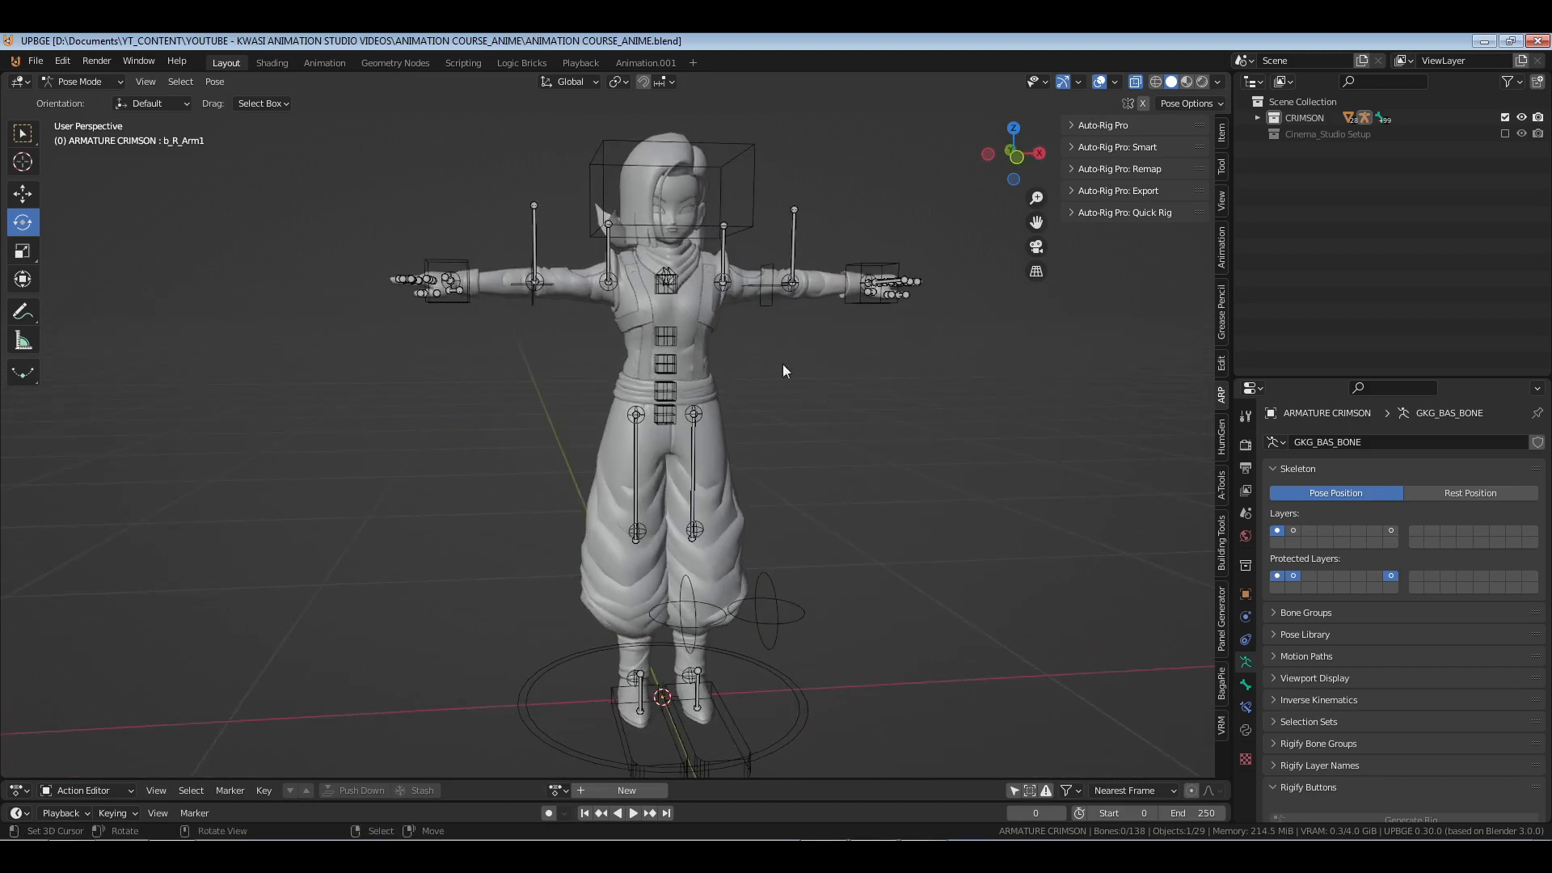
{"action": "middle_click_drag", "start_coordinate": [827, 333], "coordinate": [765, 468]}
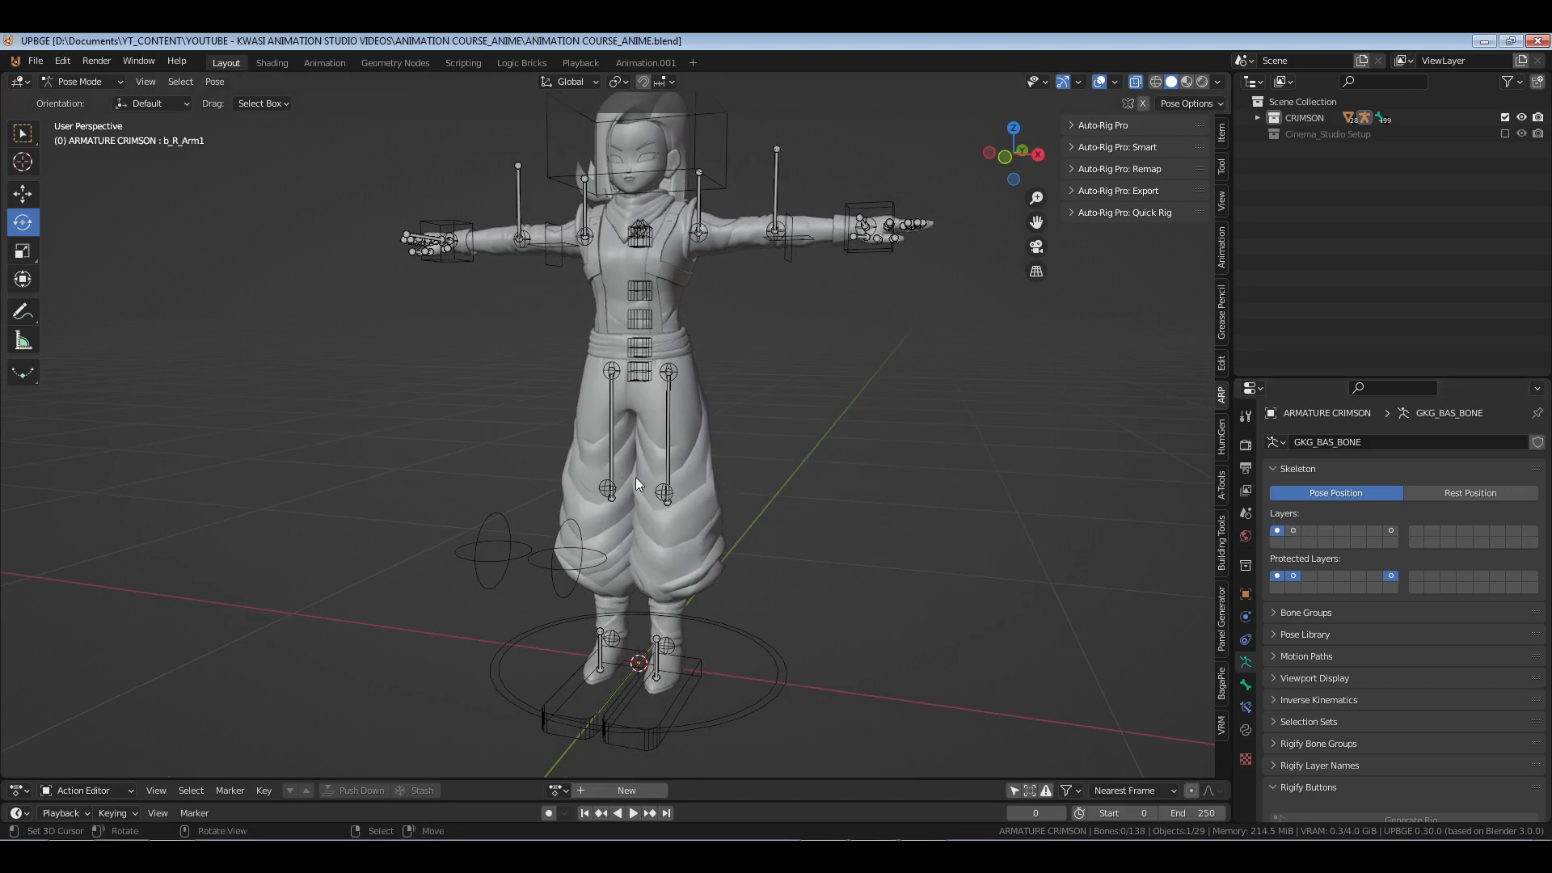
{"action": "middle_click_drag", "start_coordinate": [636, 477], "coordinate": [627, 454]}
- Select the b_C_Pelvis bone, activate the Move tool and view the legs from the front
{"action": "left_click", "coordinate": [638, 380]}
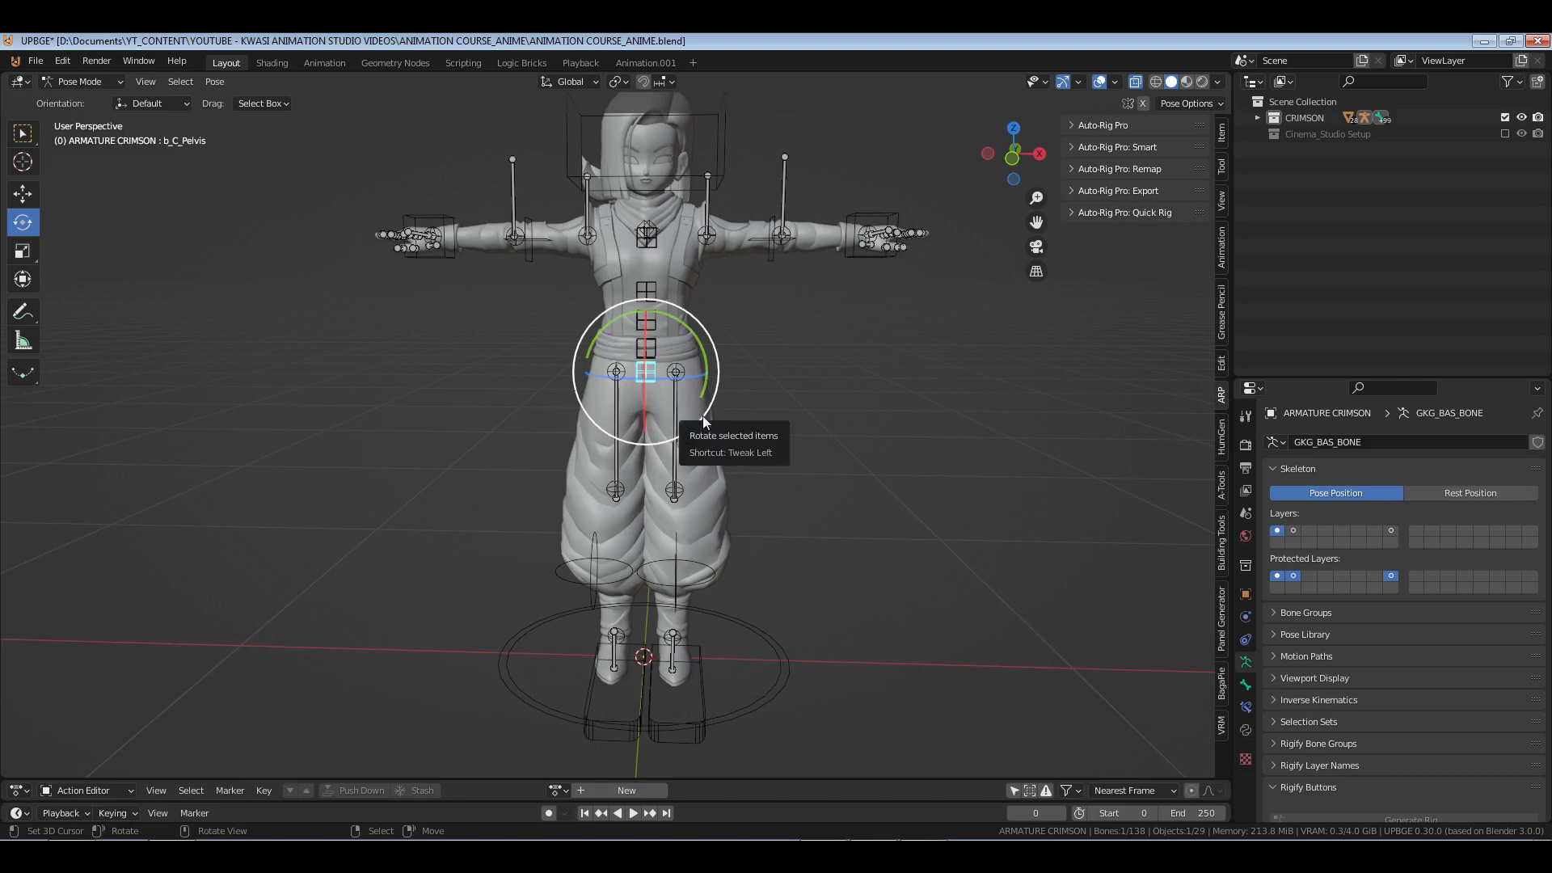
{"action": "scroll", "coordinate": [702, 416], "scroll_direction": "up", "scroll_amount": 2}
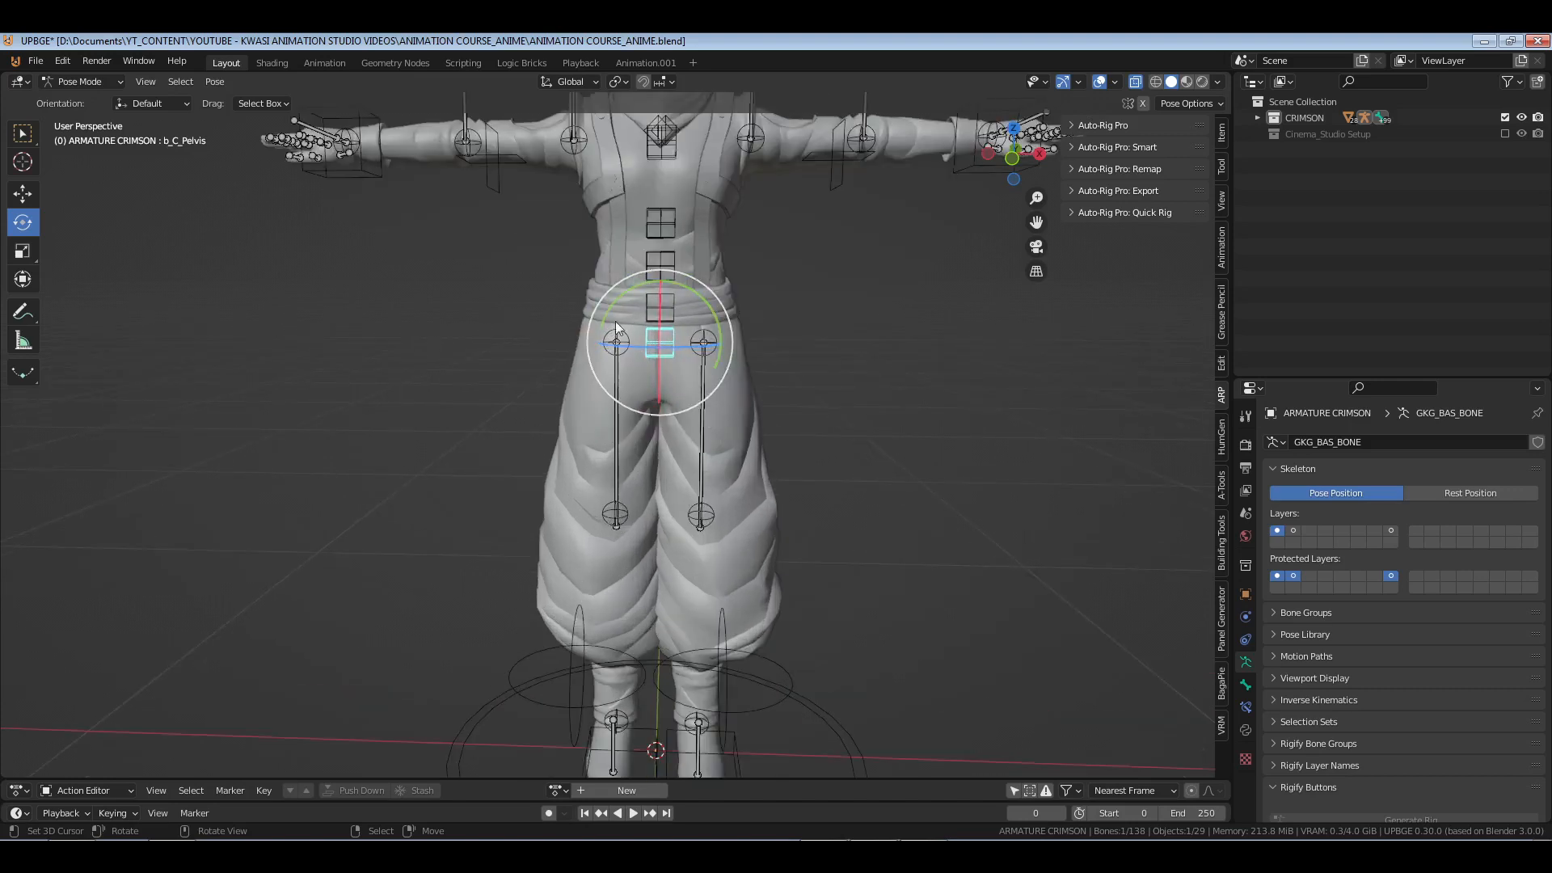
{"action": "left_click", "coordinate": [22, 194]}
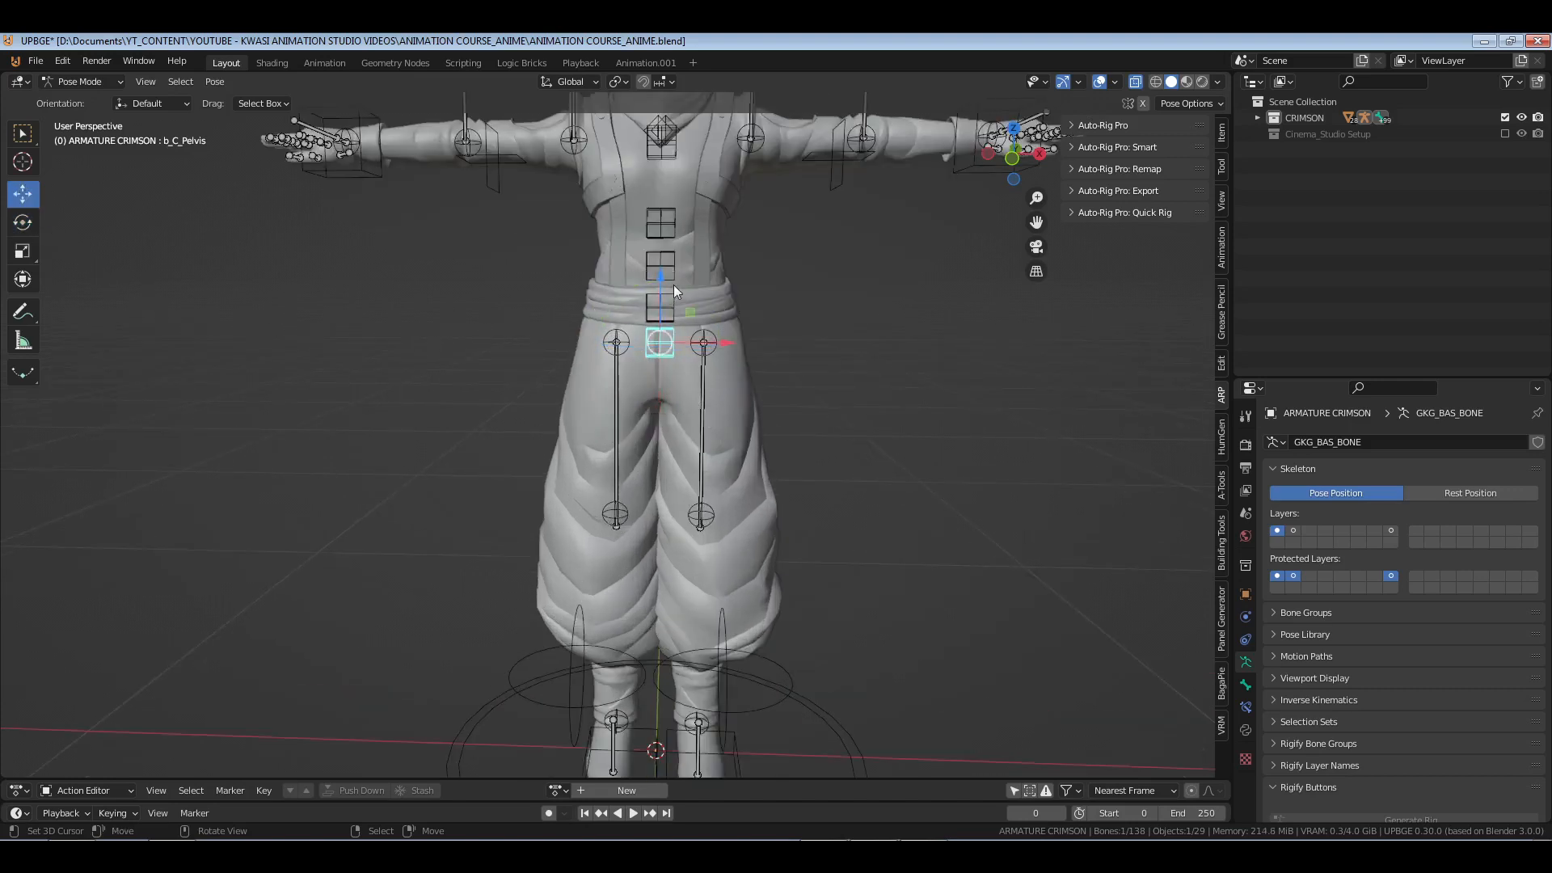
{"action": "key", "text": "KP_1"}
{"action": "middle_click_drag", "start_coordinate": [783, 543], "coordinate": [806, 445], "text": "shift"}
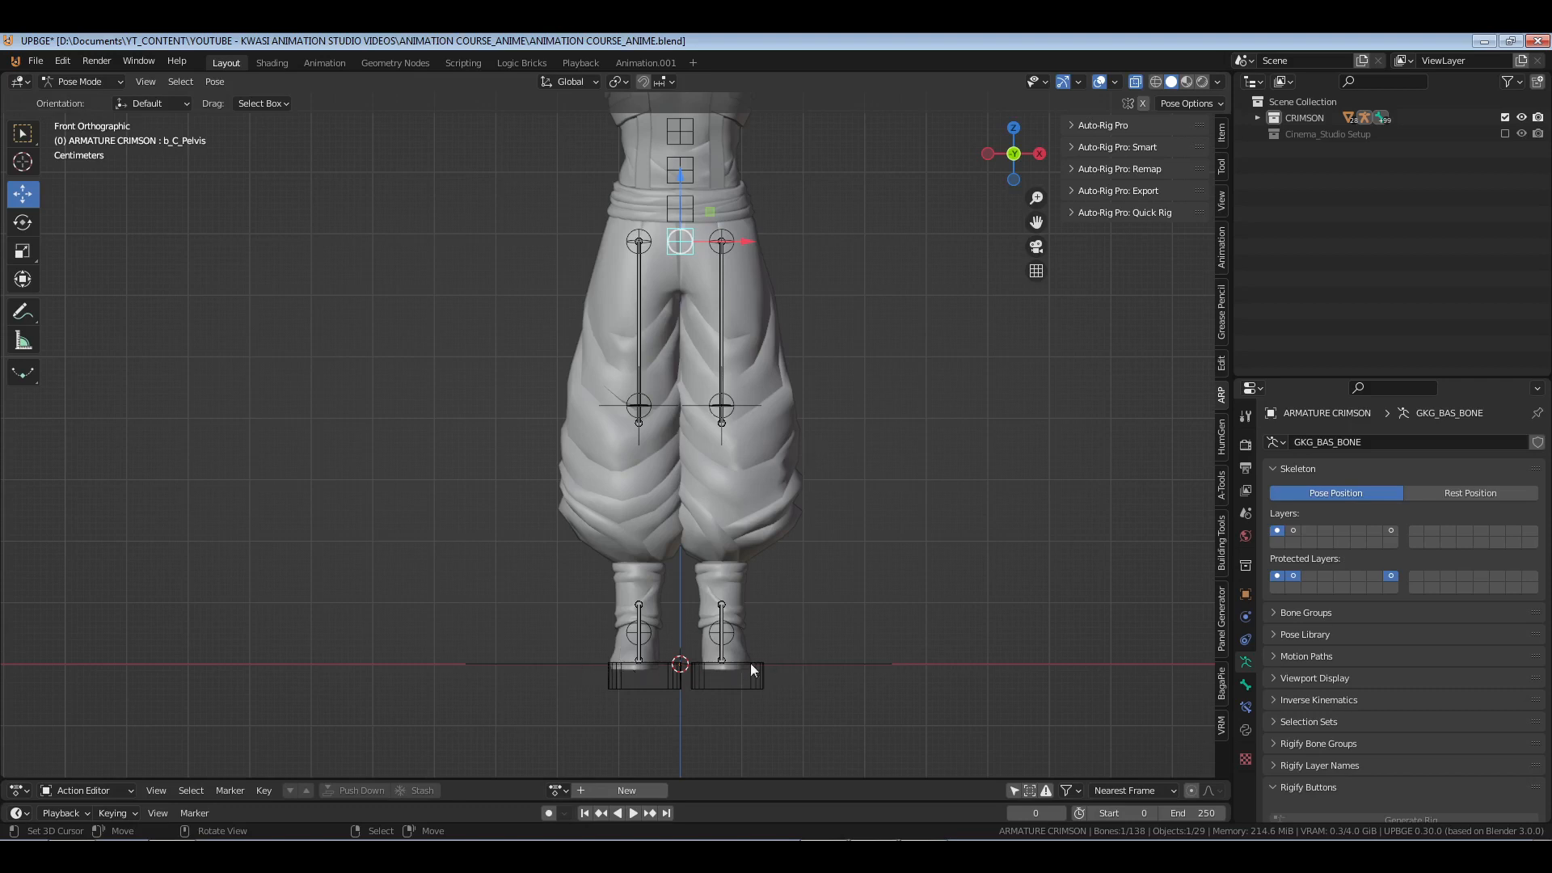
- In Object Mode, raise the CRIMSON armature about 0.009 m along the Z axis so the feet rest on the ground line
{"action": "key", "text": "ctrl+Tab"}
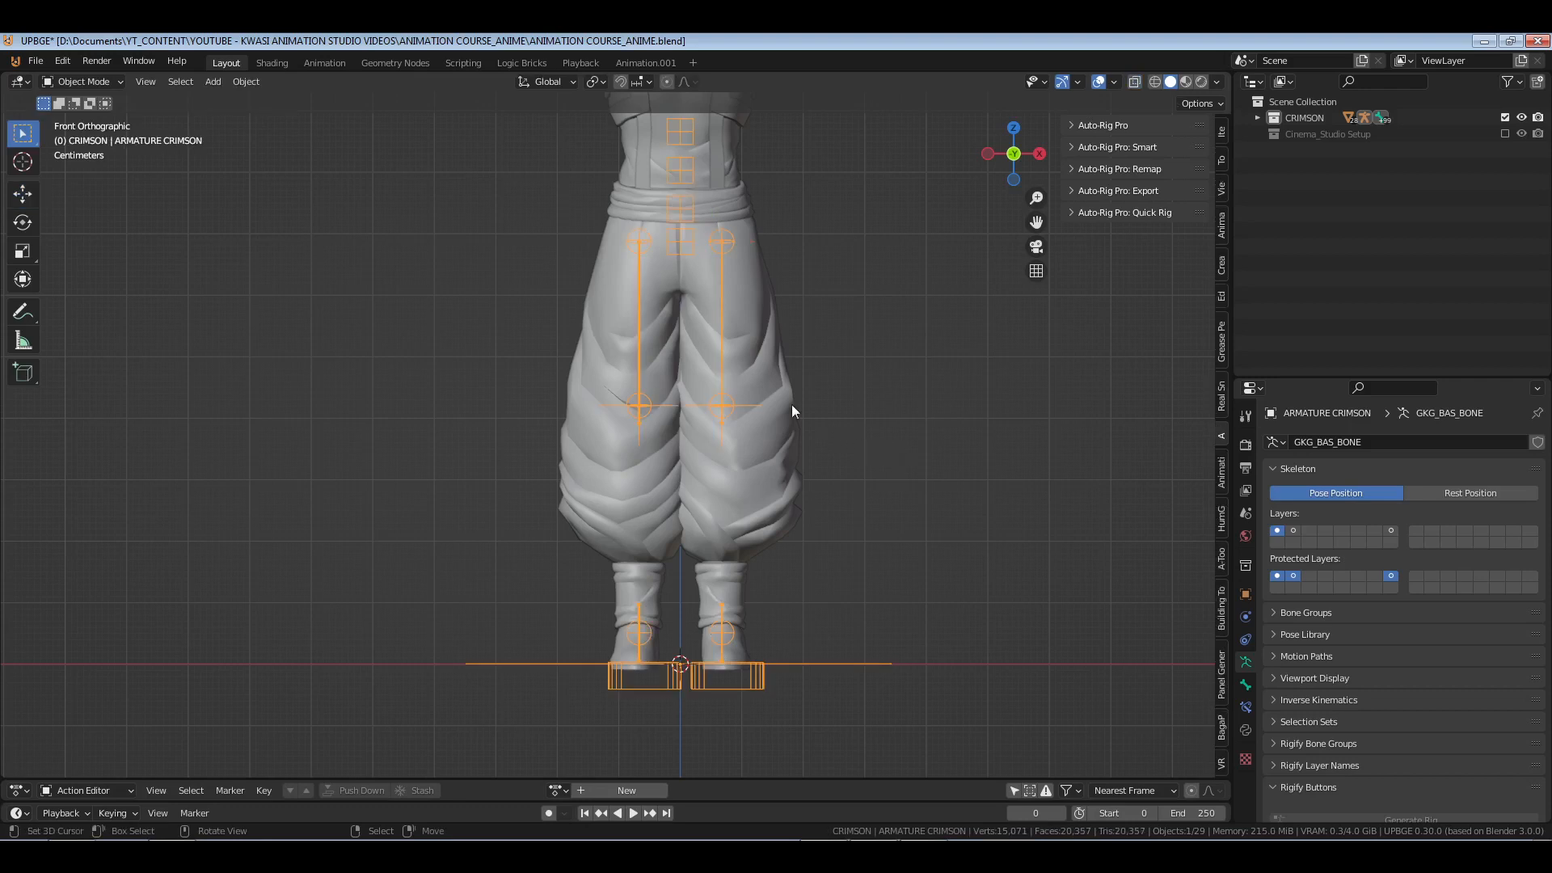
{"action": "key", "text": "ctrl+Tab"}
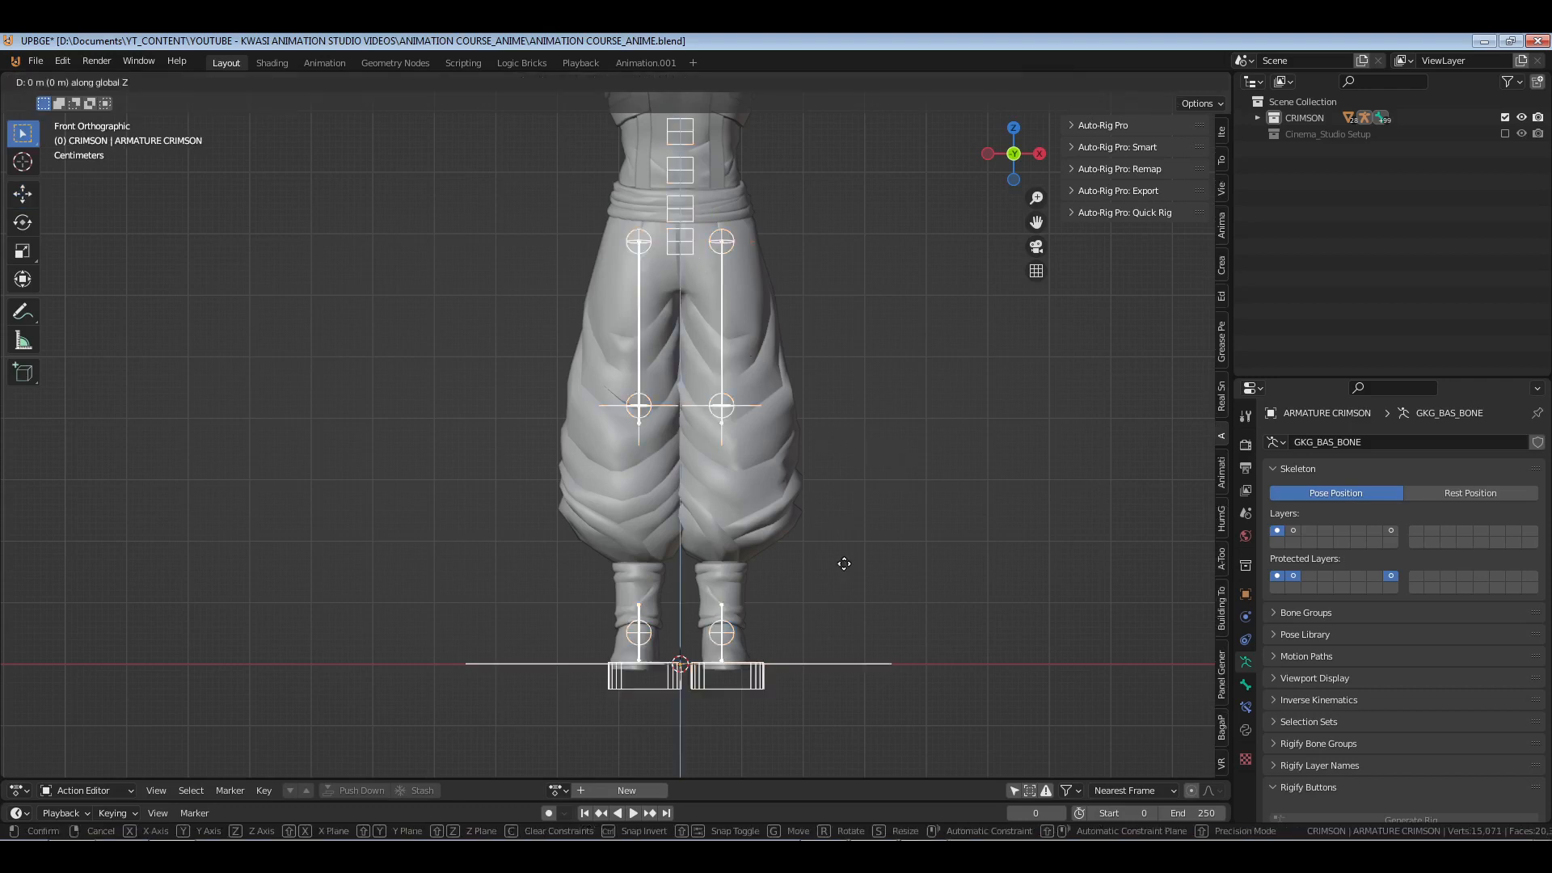
{"action": "key", "text": "g"}
{"action": "key", "text": "z"}
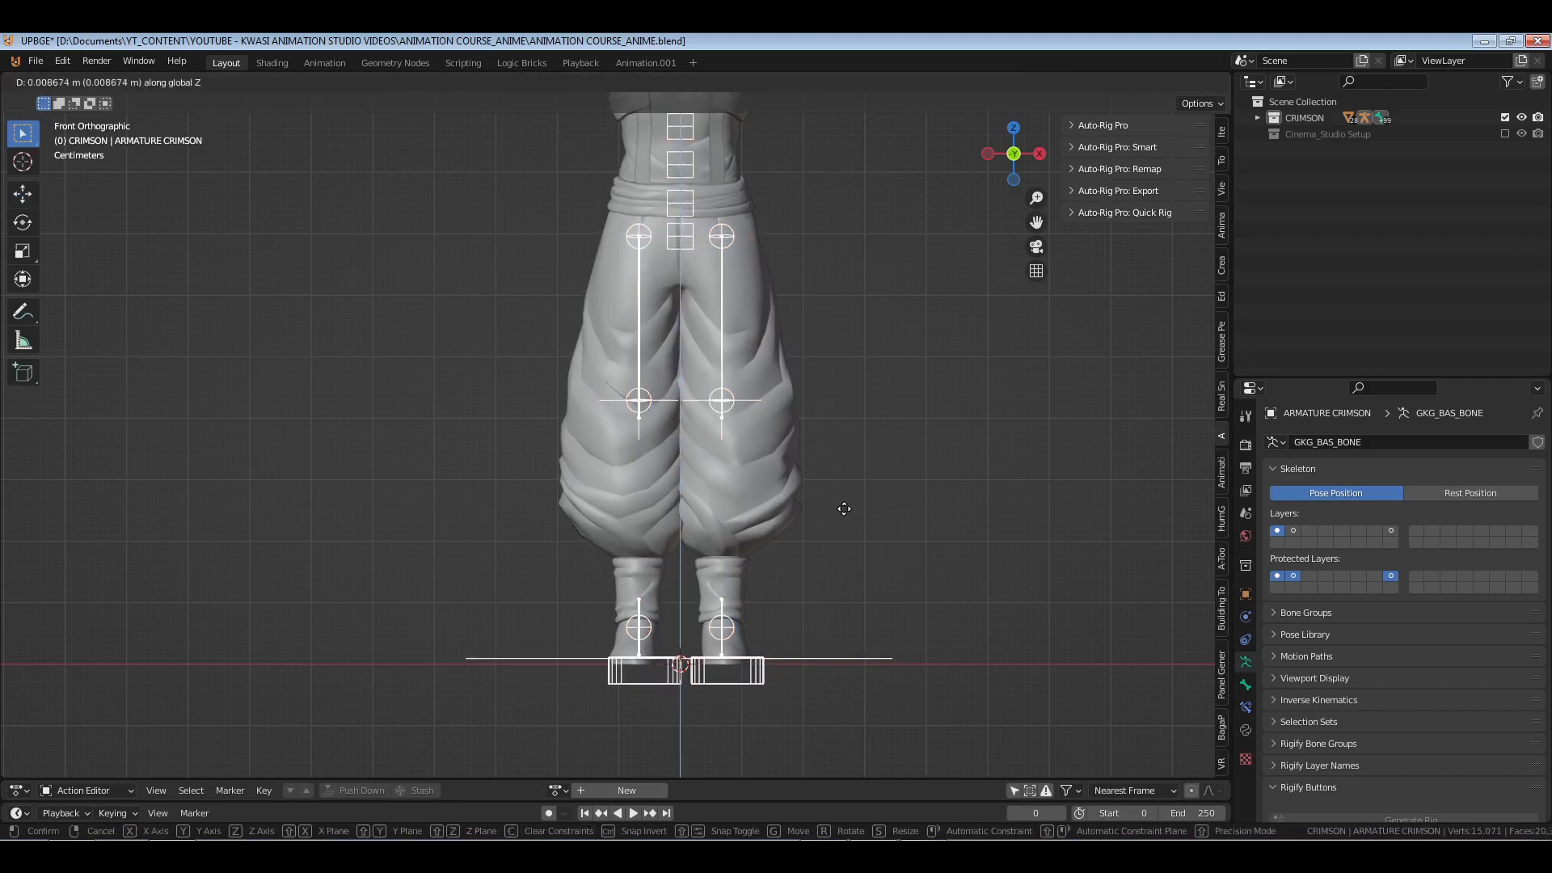
{"action": "left_click", "coordinate": [846, 505]}
- Apply all transforms to the armature and display its object transform values
{"action": "key", "text": "ctrl+a"}
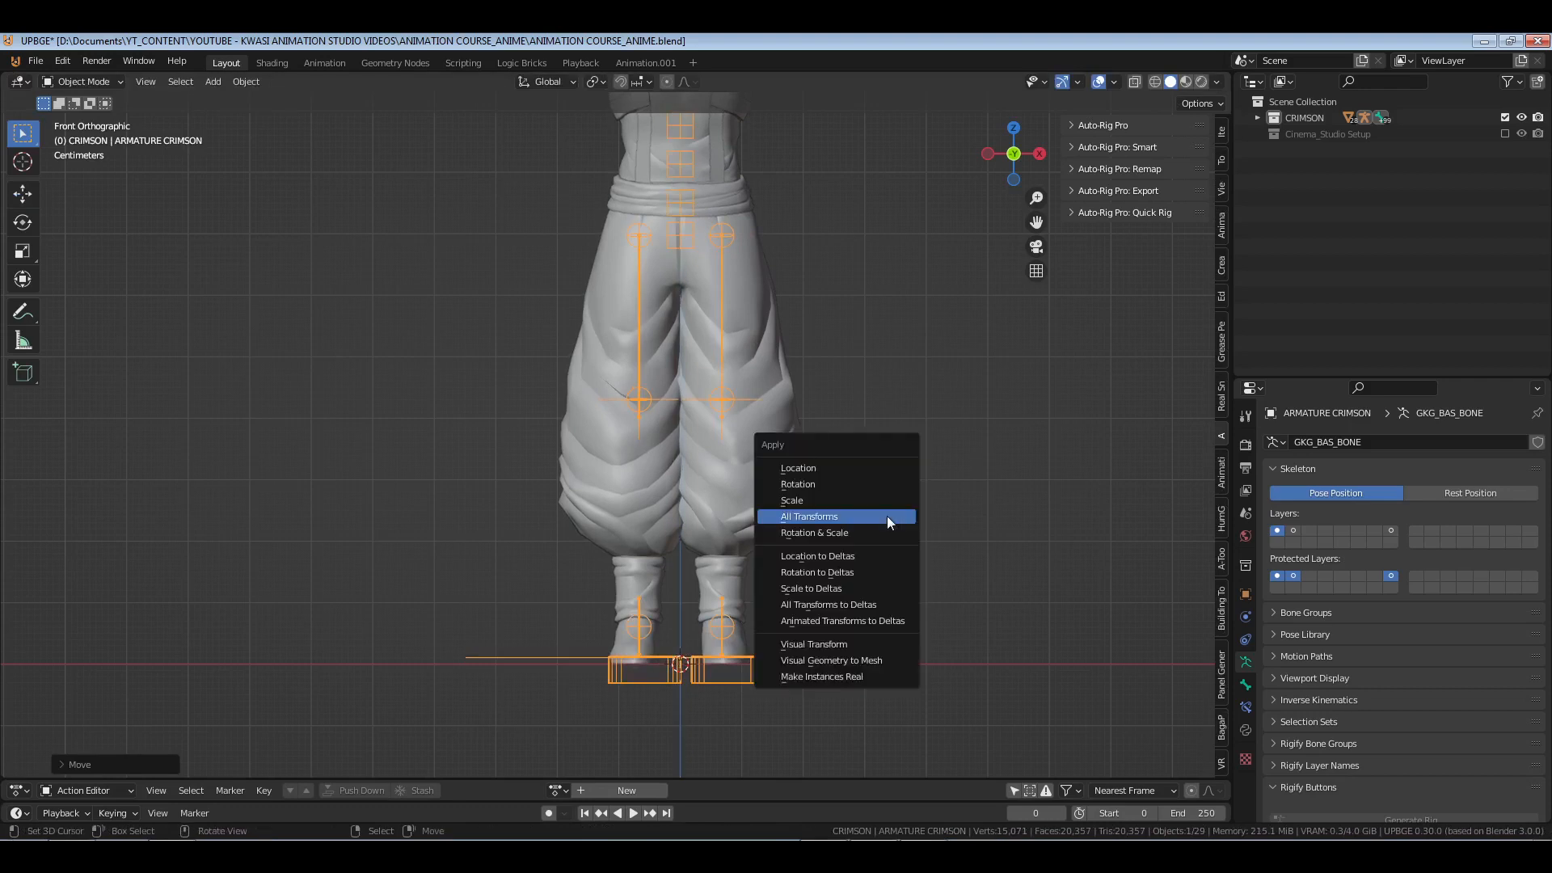
{"action": "left_click", "coordinate": [886, 516]}
{"action": "left_click", "coordinate": [1246, 594]}
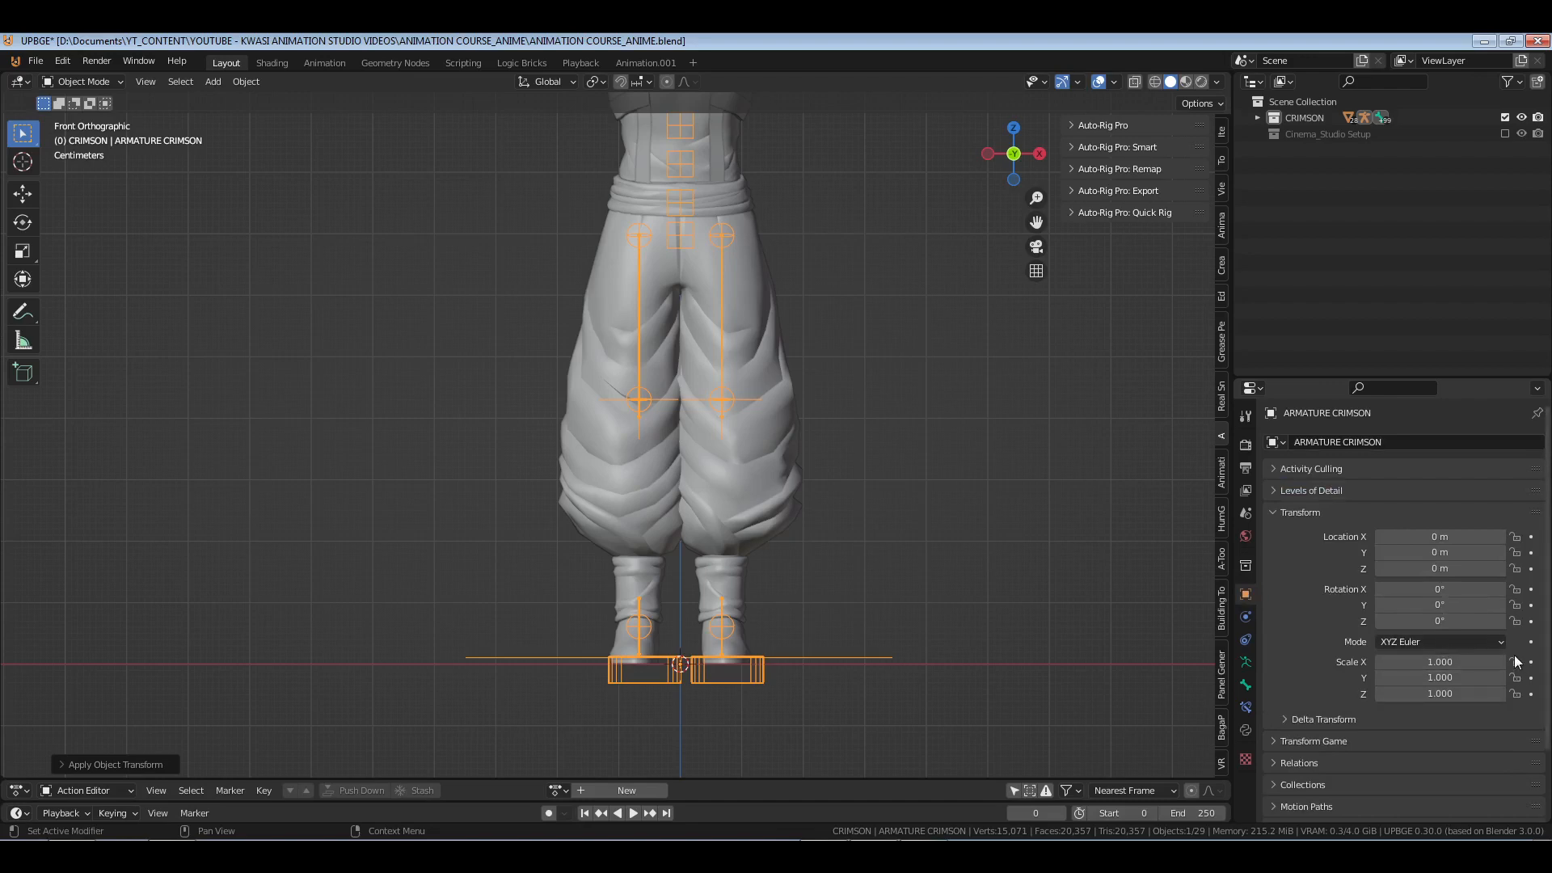
{"action": "middle_click_drag", "start_coordinate": [944, 512], "coordinate": [891, 528]}
{"action": "key", "text": "ctrl+Tab"}
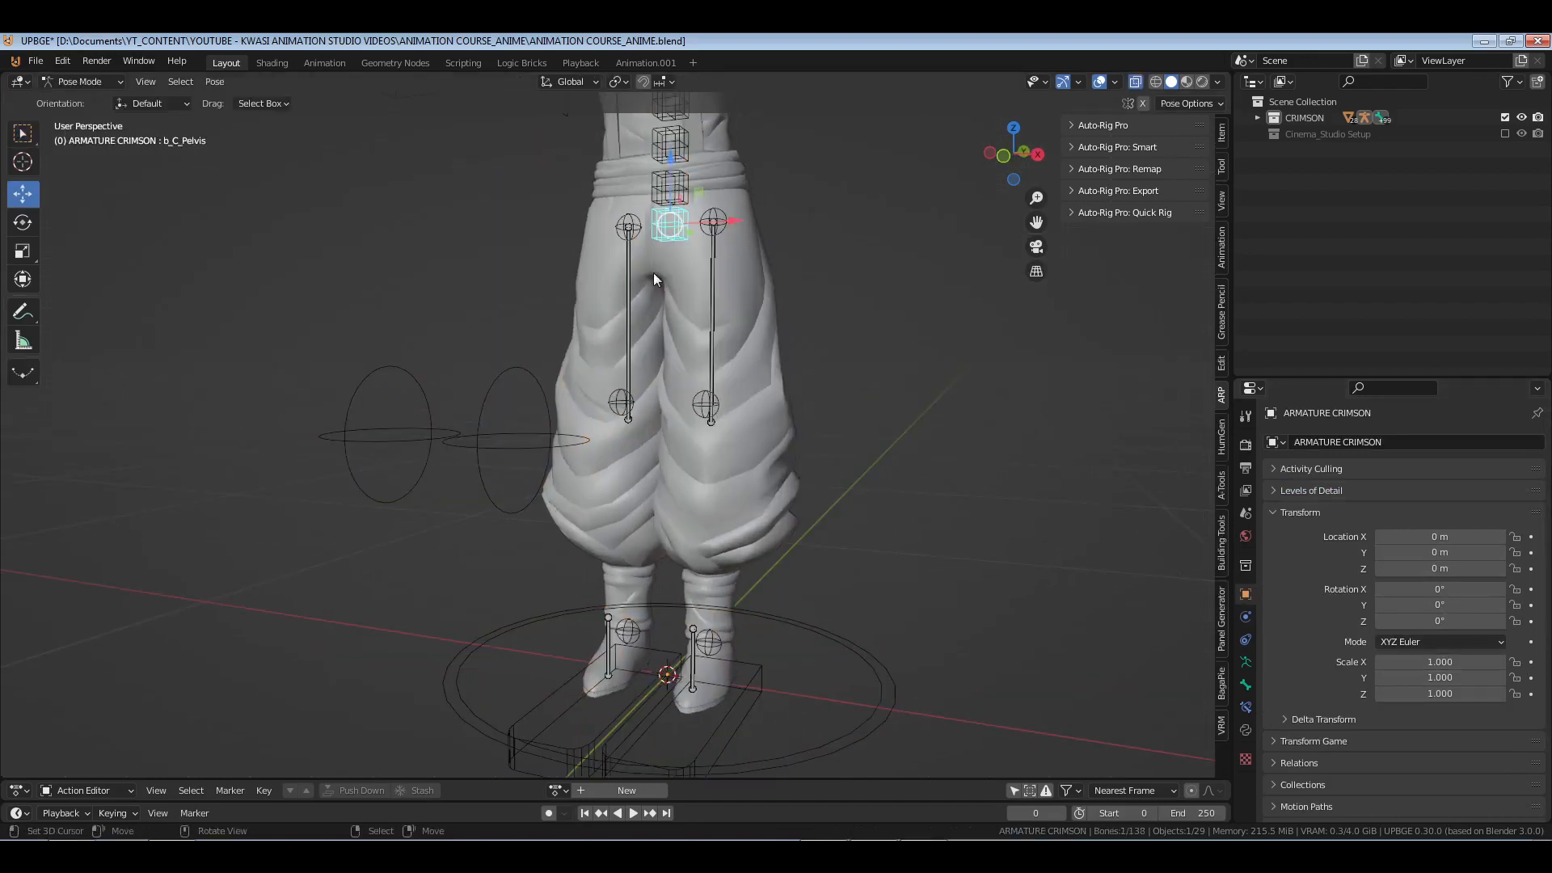
{"action": "middle_click_drag", "start_coordinate": [651, 339], "coordinate": [721, 340]}
{"action": "key", "text": "KP_1"}
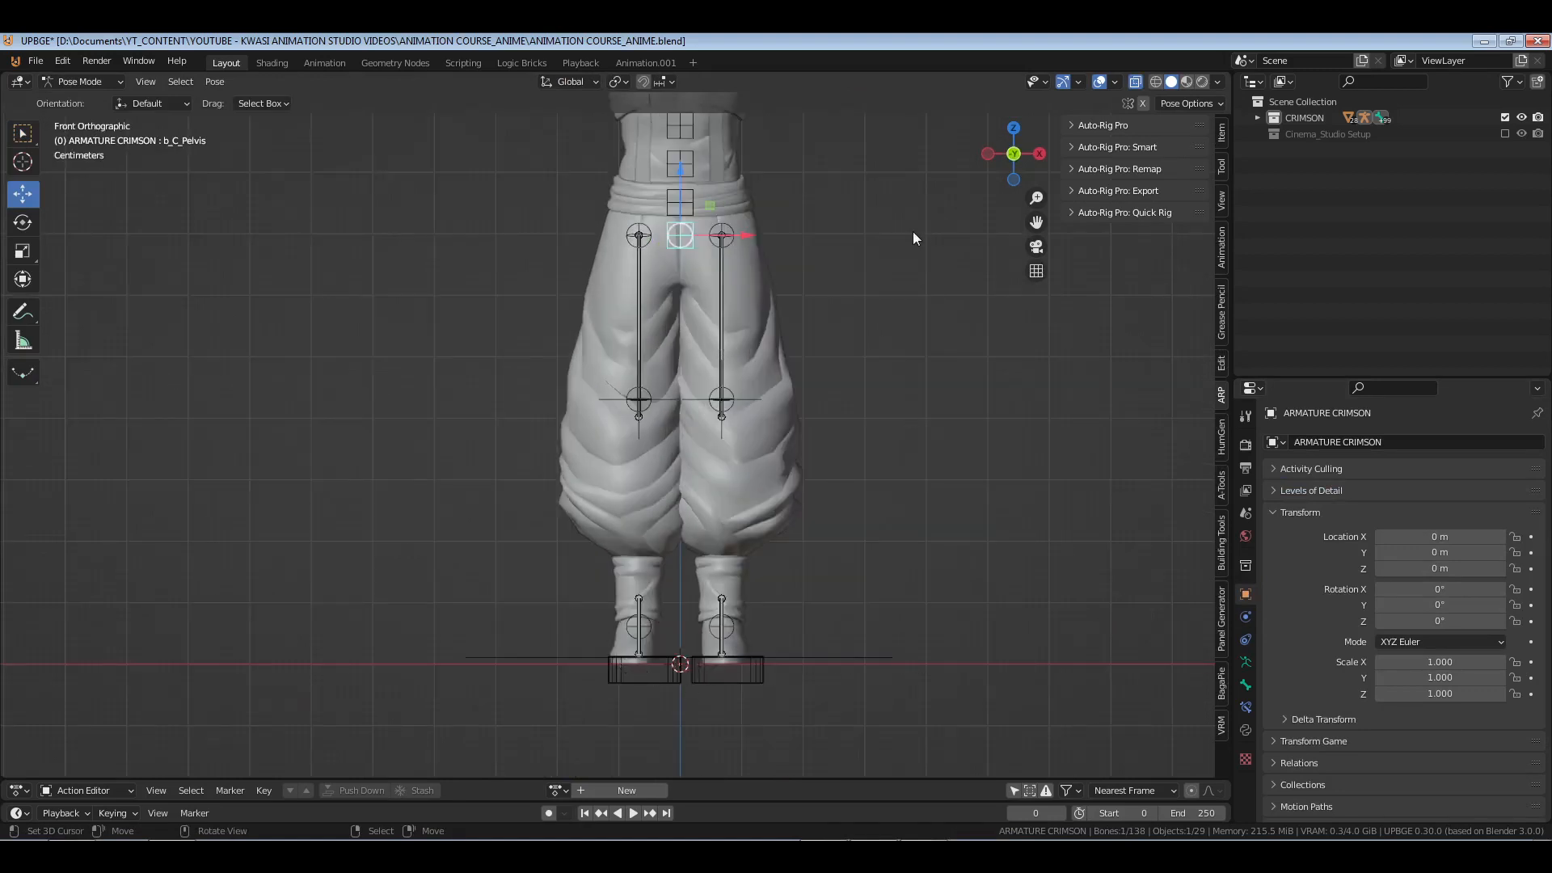
{"action": "scroll", "coordinate": [914, 231], "scroll_direction": "down", "scroll_amount": 3}
{"action": "middle_click_drag", "start_coordinate": [844, 329], "coordinate": [755, 364]}
{"action": "key", "text": "ctrl+Tab"}
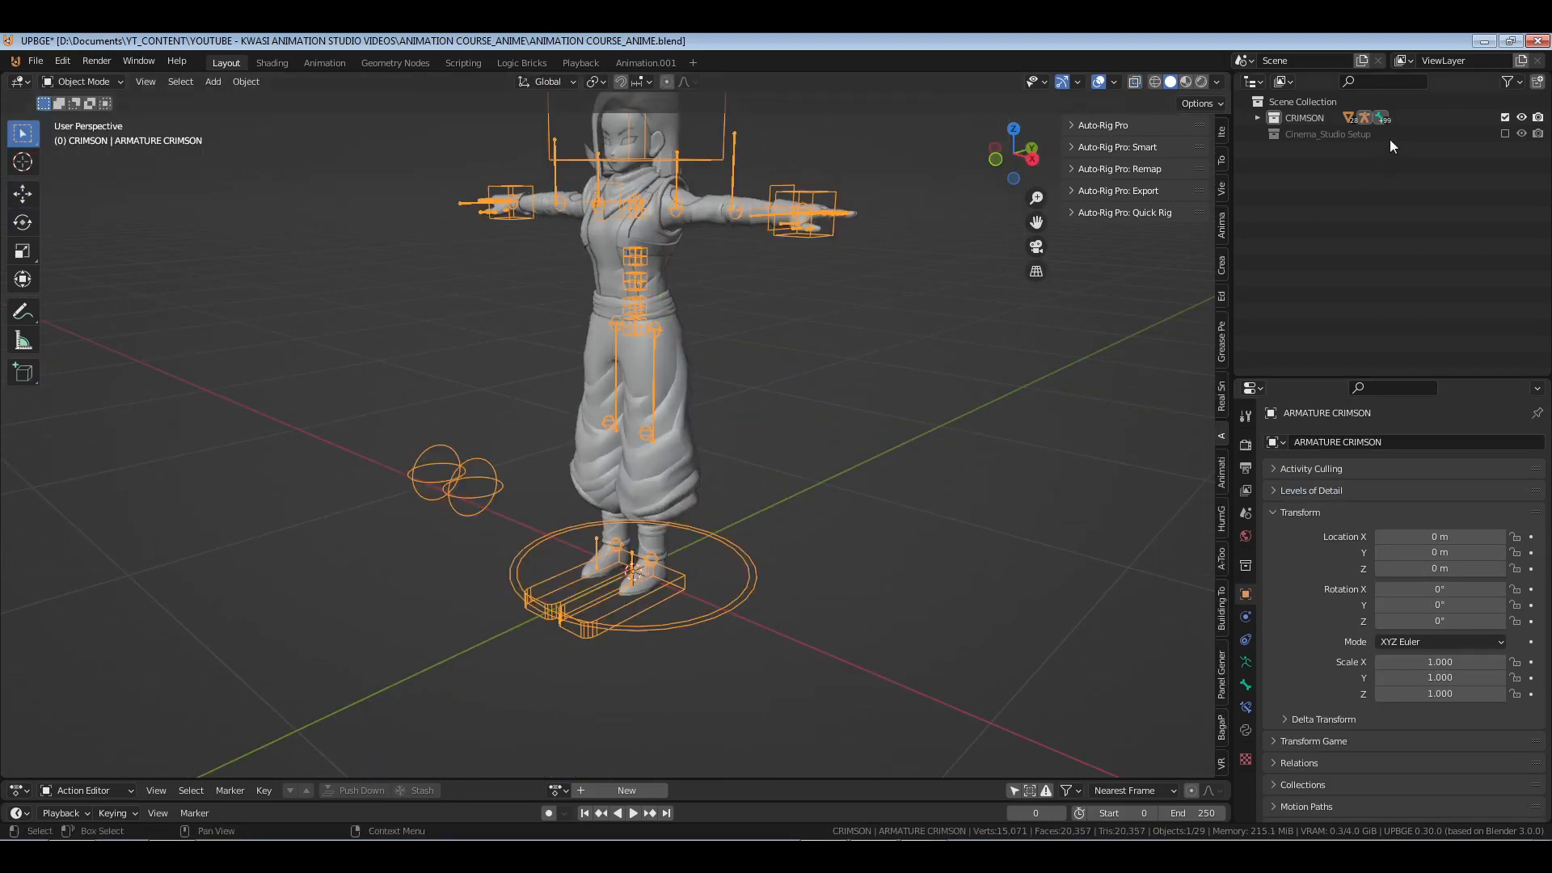
- Create a new collection in the Scene Collection and name it set
{"action": "right_click", "coordinate": [1303, 103]}
{"action": "left_click", "coordinate": [1293, 107]}
{"action": "double_click", "coordinate": [1326, 153]}
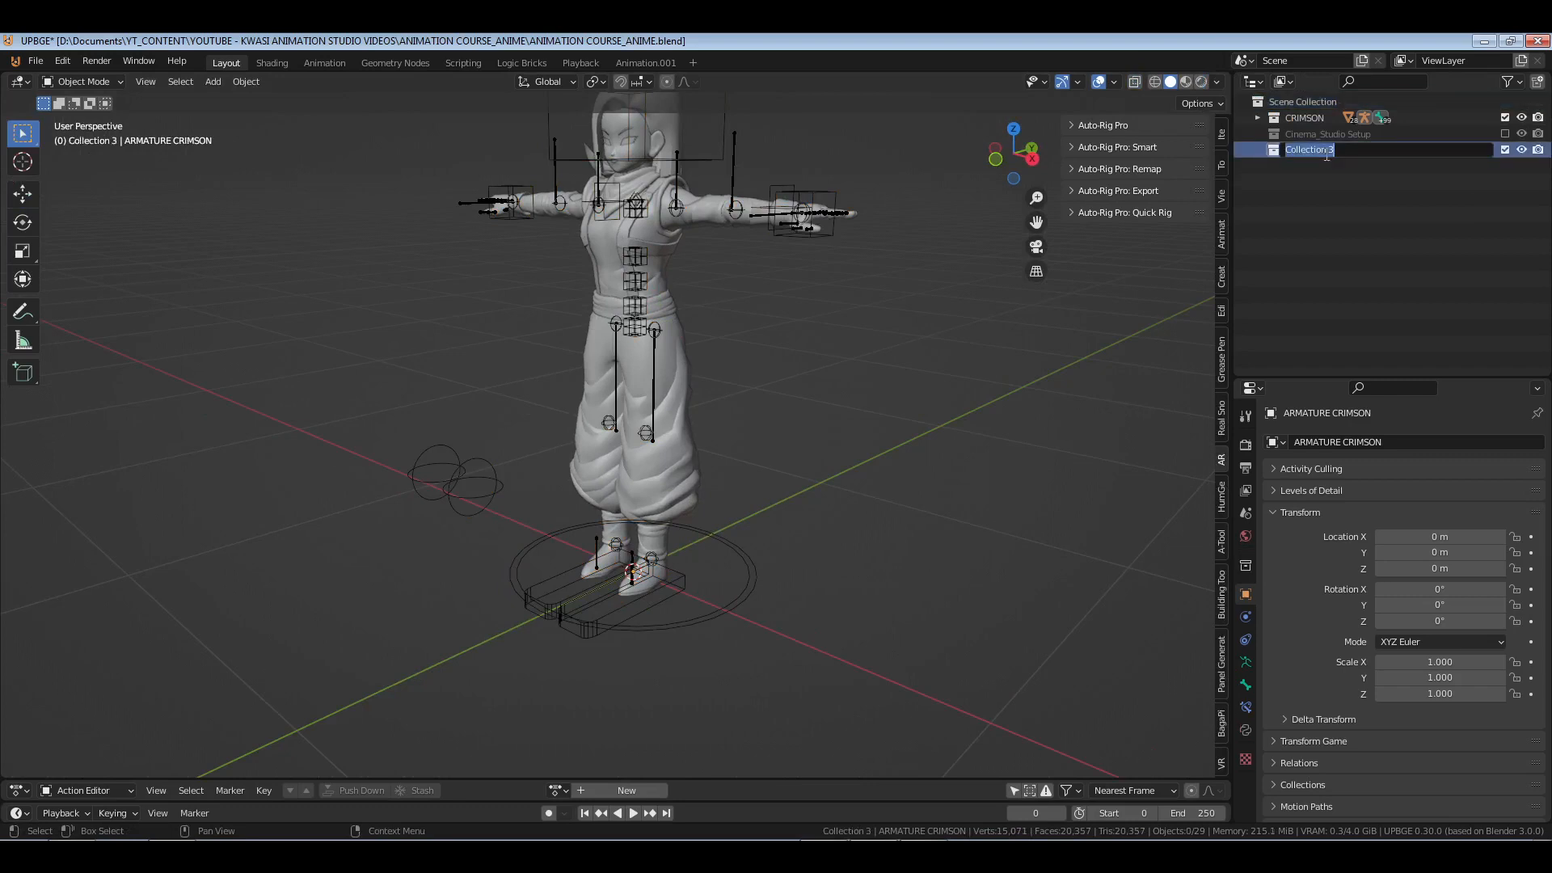
{"action": "type", "text": "set"}
{"action": "key", "text": "Return"}
- Add a plane to the set collection as a floor under the character and scale it by 3
{"action": "key", "text": "shift+a"}
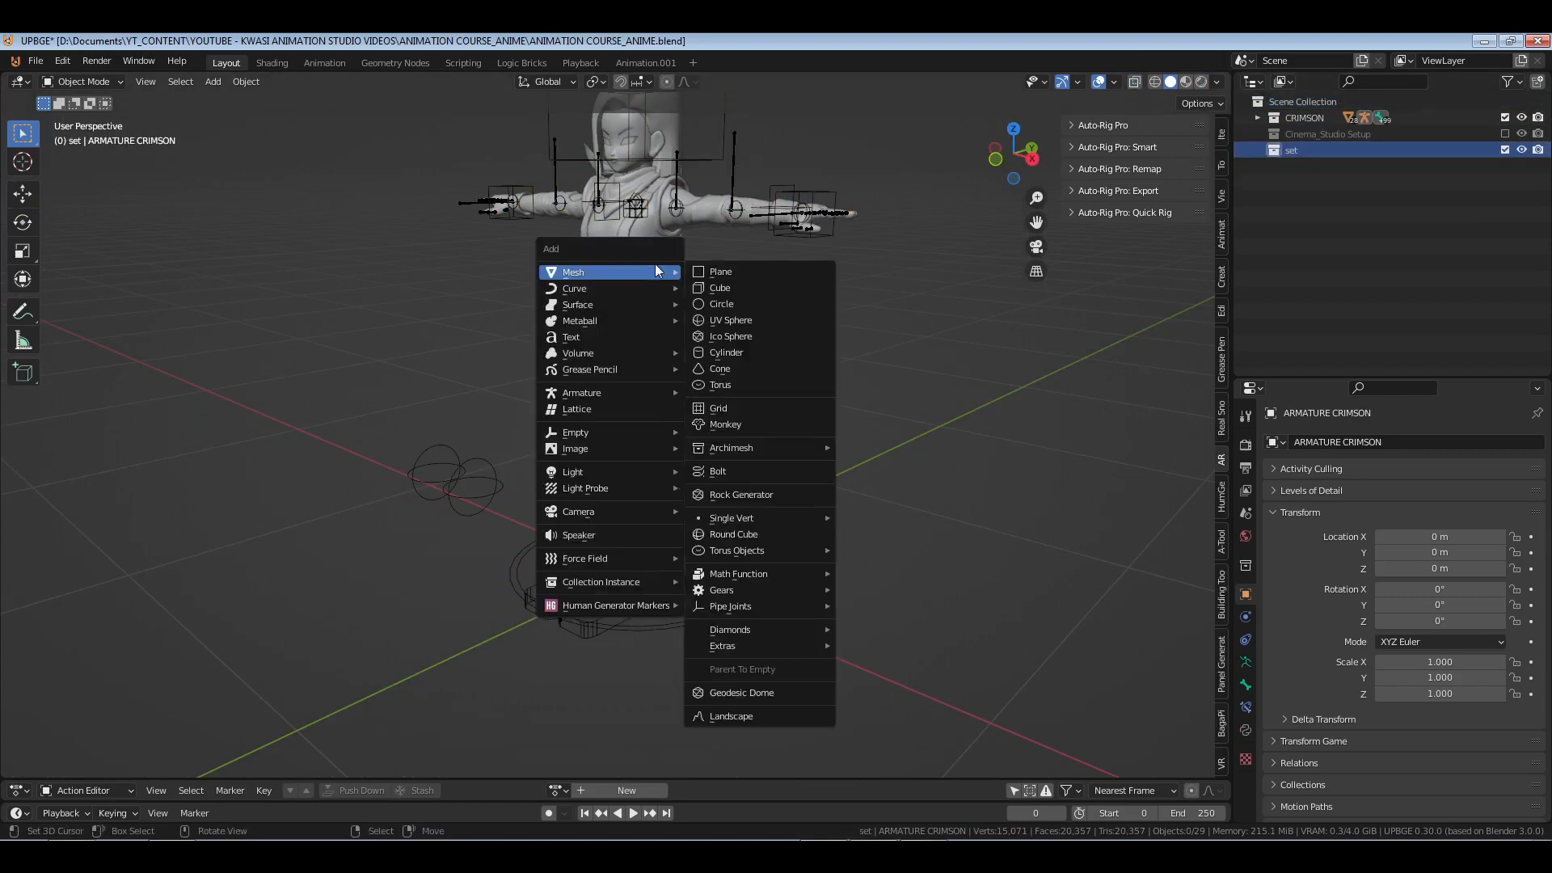
{"action": "left_click", "coordinate": [755, 270]}
{"action": "type", "text": "s"}
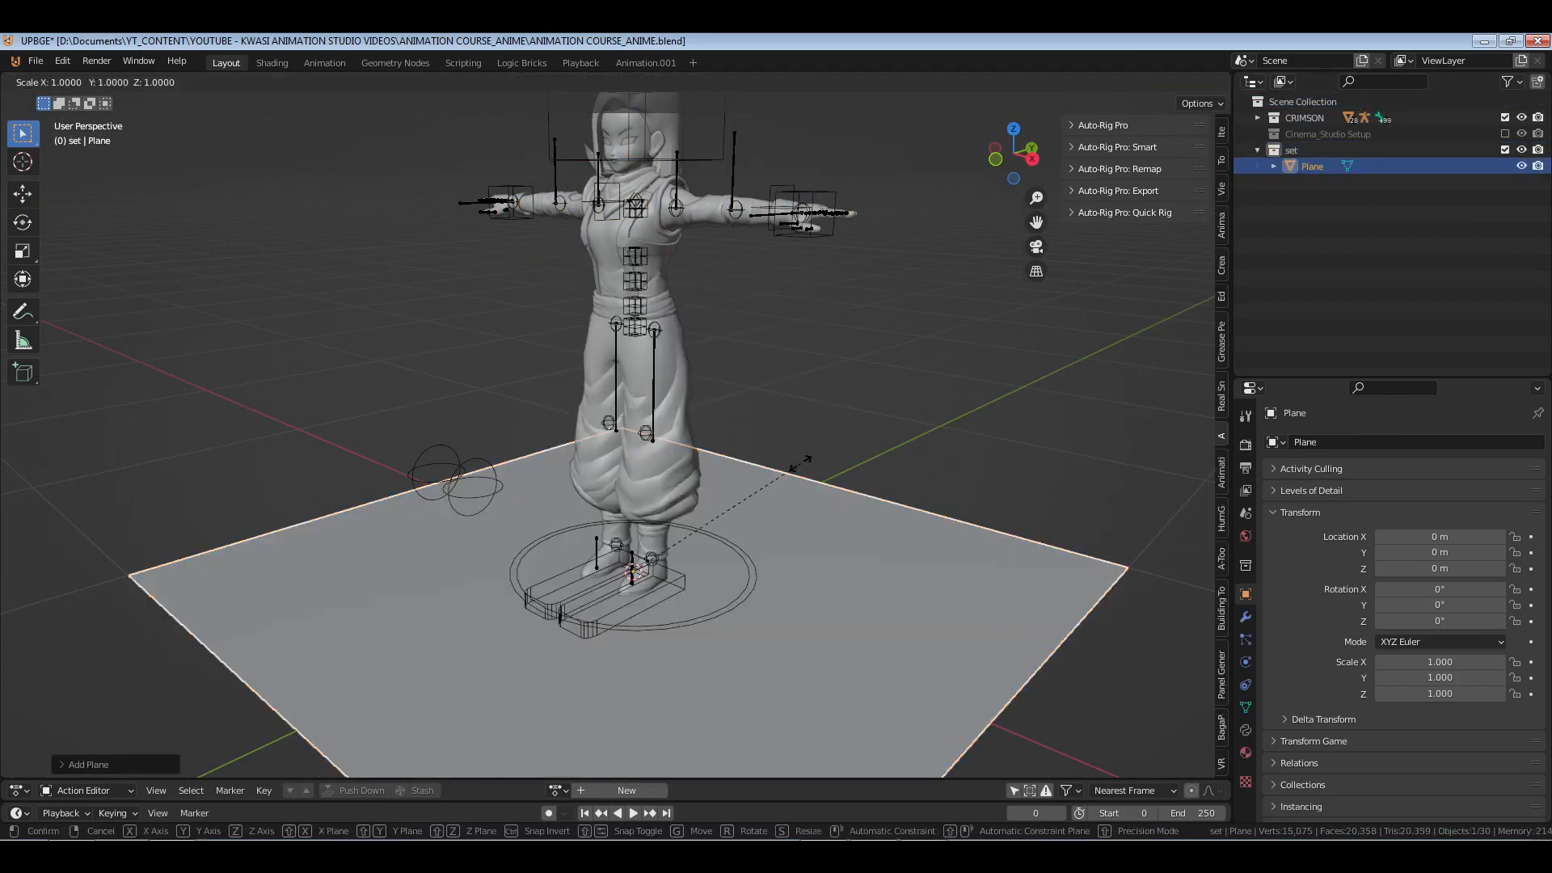
{"action": "type", "text": "3"}
{"action": "key", "text": "Return"}
- Apply the floor plane's transforms and deselect everything
{"action": "key", "text": "ctrl+a"}
{"action": "left_click", "coordinate": [800, 463]}
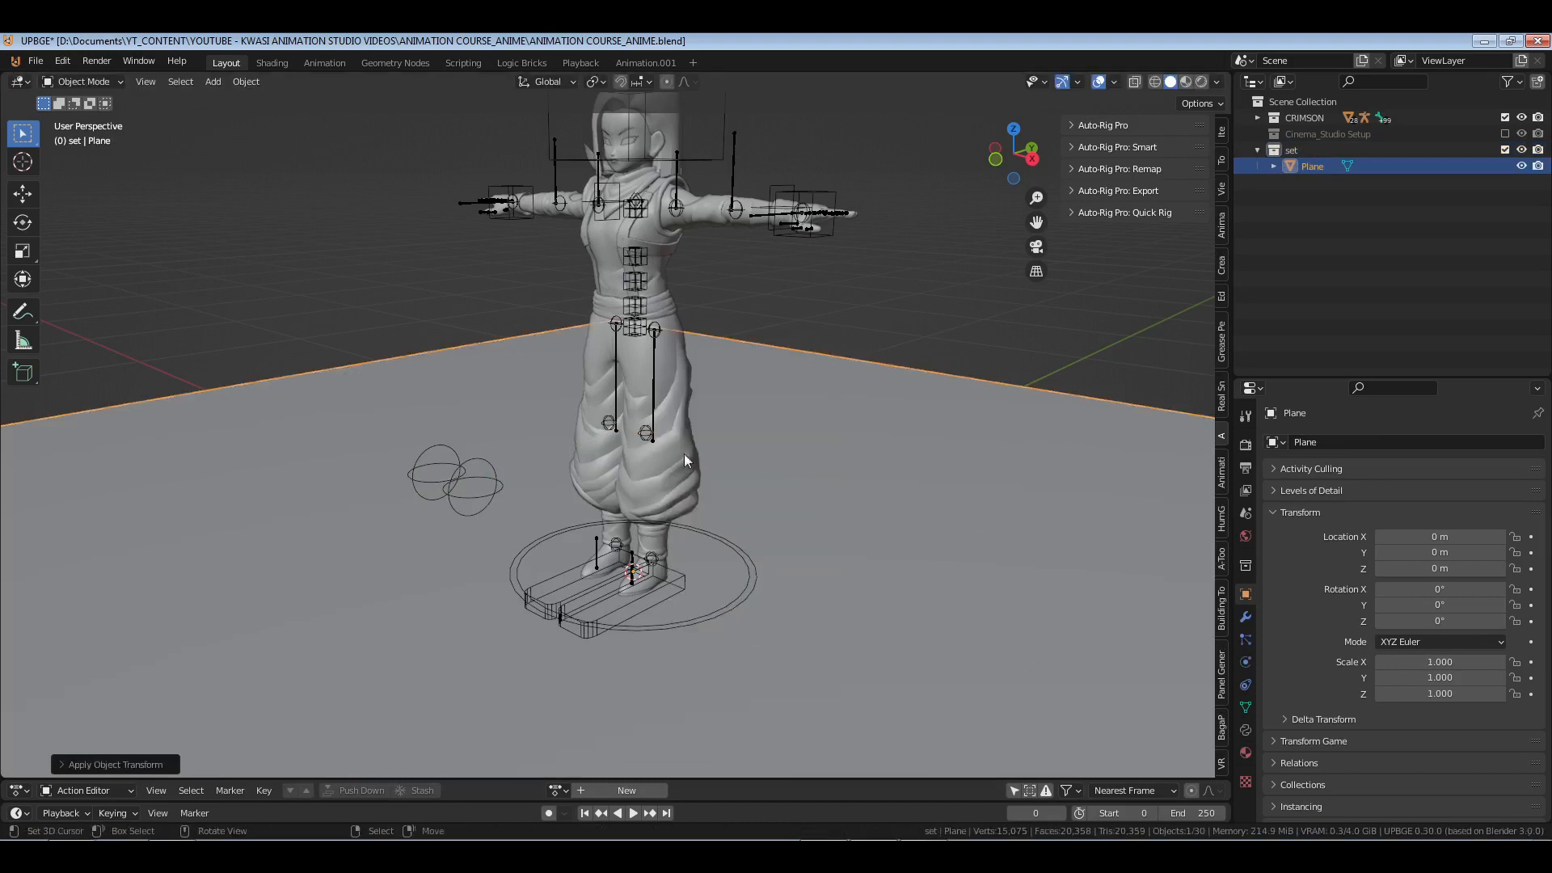
{"action": "scroll", "coordinate": [685, 454], "scroll_direction": "down", "scroll_amount": 2}
{"action": "key", "text": "alt+a"}
{"action": "middle_click_drag", "start_coordinate": [688, 504], "coordinate": [765, 488]}
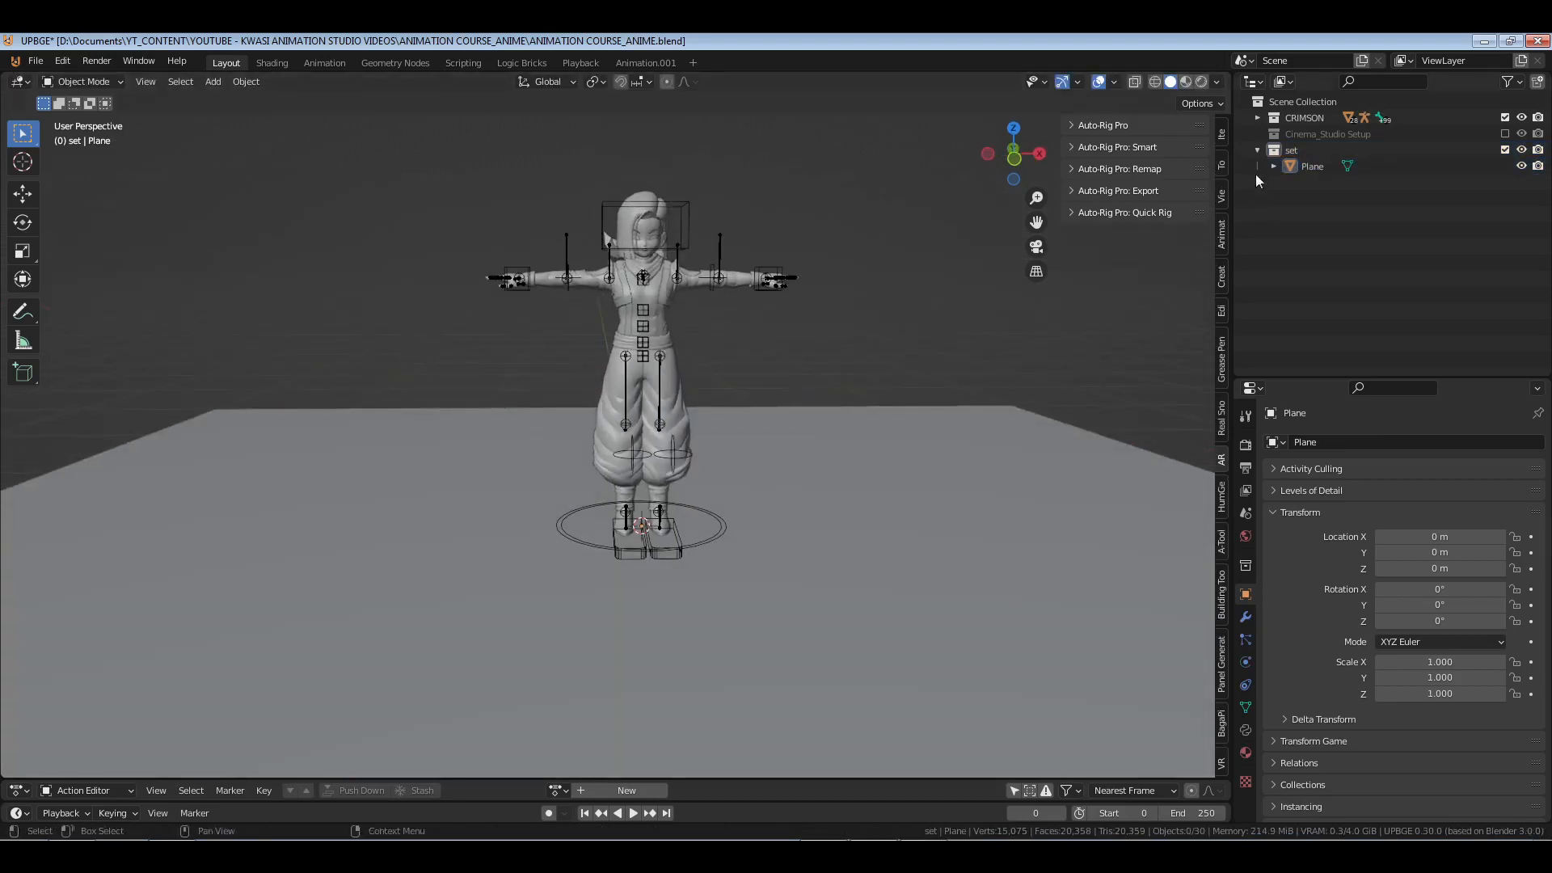
- Collapse the set collection, select ARMATURE CRIMSON in the CRIMSON collection and switch it to Pose Mode
{"action": "left_click", "coordinate": [1258, 151]}
{"action": "left_click", "coordinate": [1259, 117]}
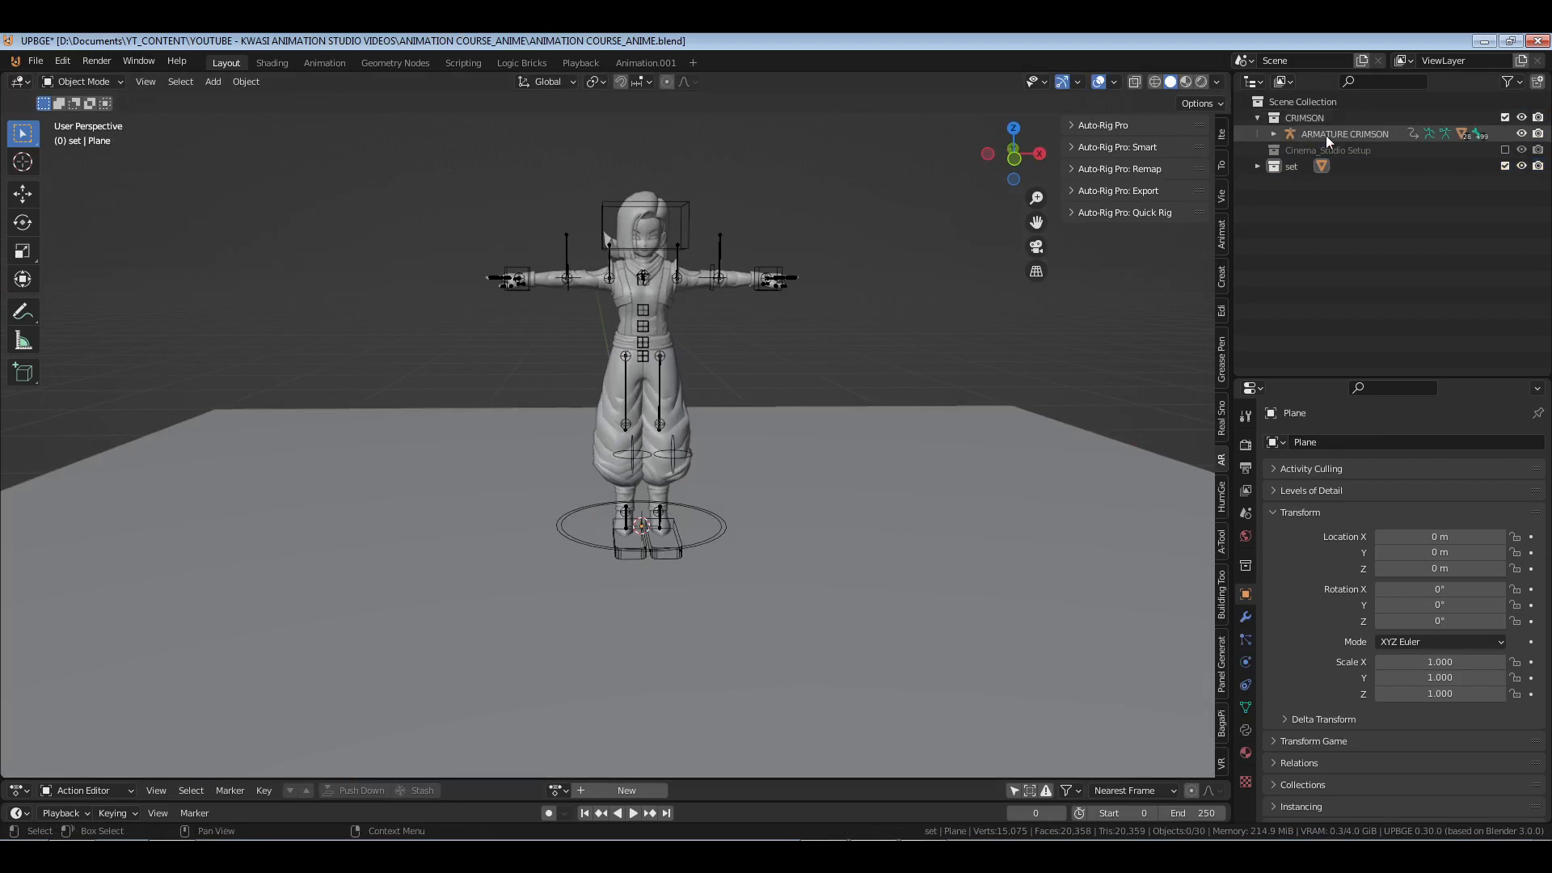
{"action": "left_click", "coordinate": [1326, 134]}
{"action": "left_click", "coordinate": [1272, 134]}
{"action": "left_click", "coordinate": [1272, 135]}
{"action": "scroll", "coordinate": [768, 360], "scroll_direction": "up", "scroll_amount": 3}
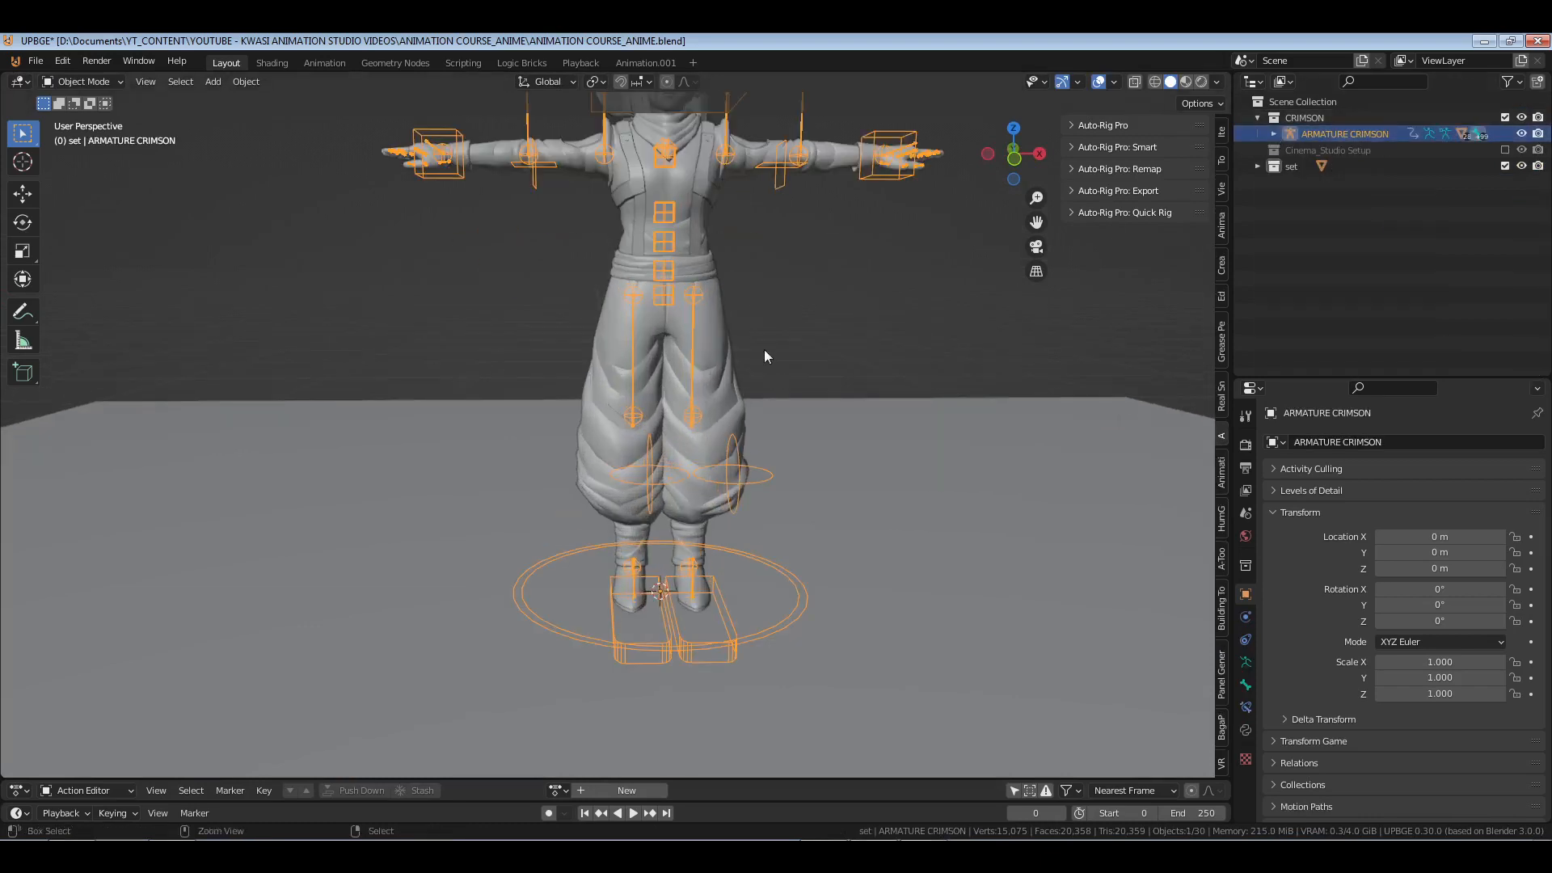
{"action": "key", "text": "ctrl+Tab"}
{"action": "scroll", "coordinate": [708, 294], "scroll_direction": "down", "scroll_amount": 1}
{"action": "middle_click_drag", "start_coordinate": [656, 336], "coordinate": [690, 264]}
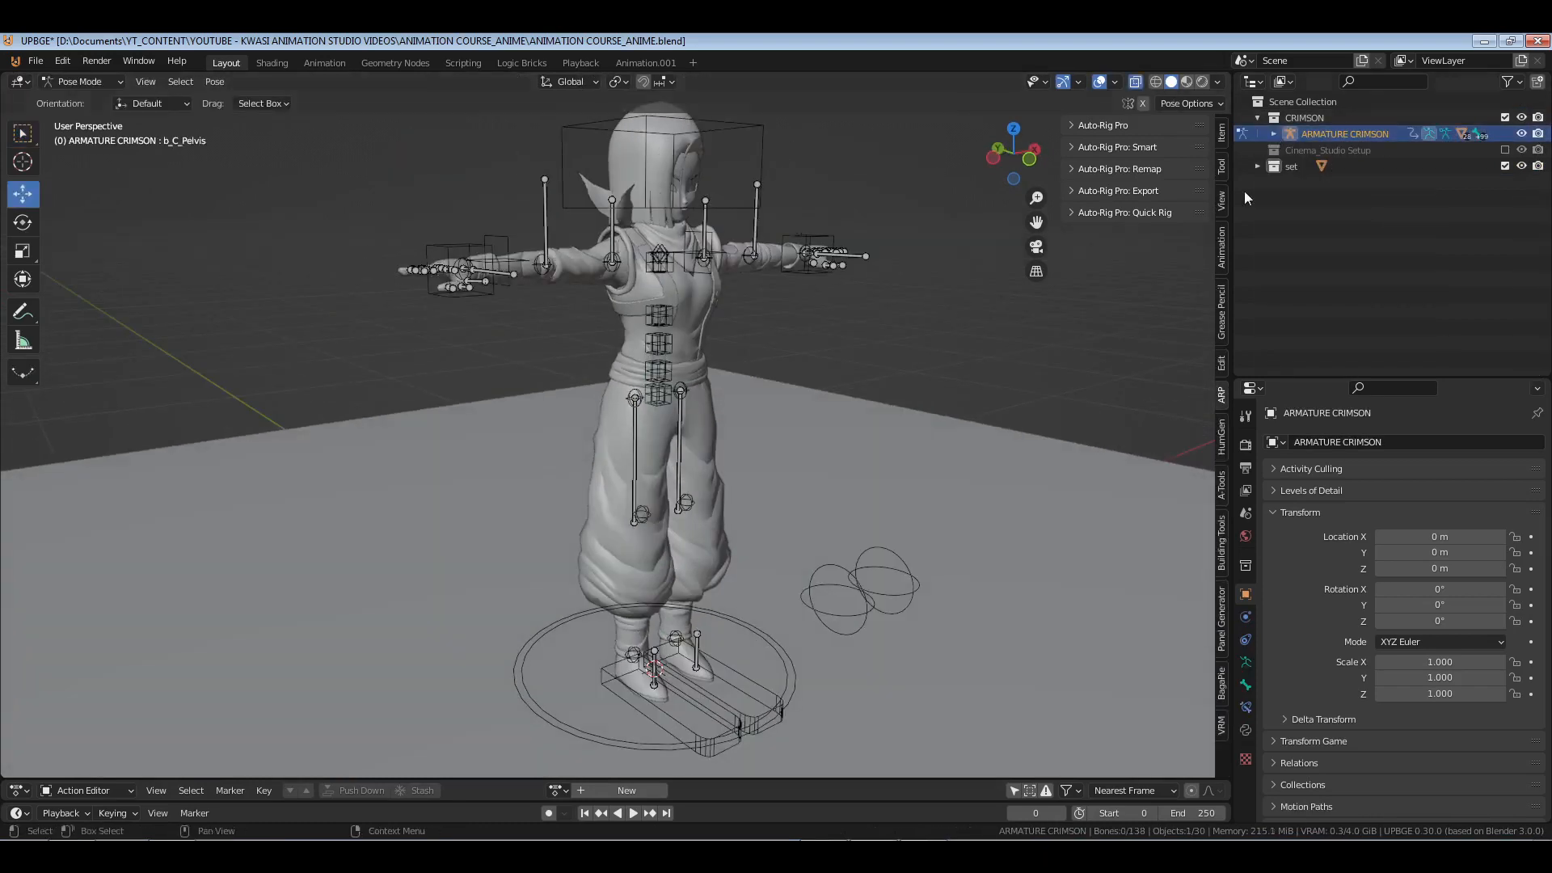
- Check the armature's child objects in the outliner and collapse the CRIMSON collection
{"action": "left_click", "coordinate": [1273, 135]}
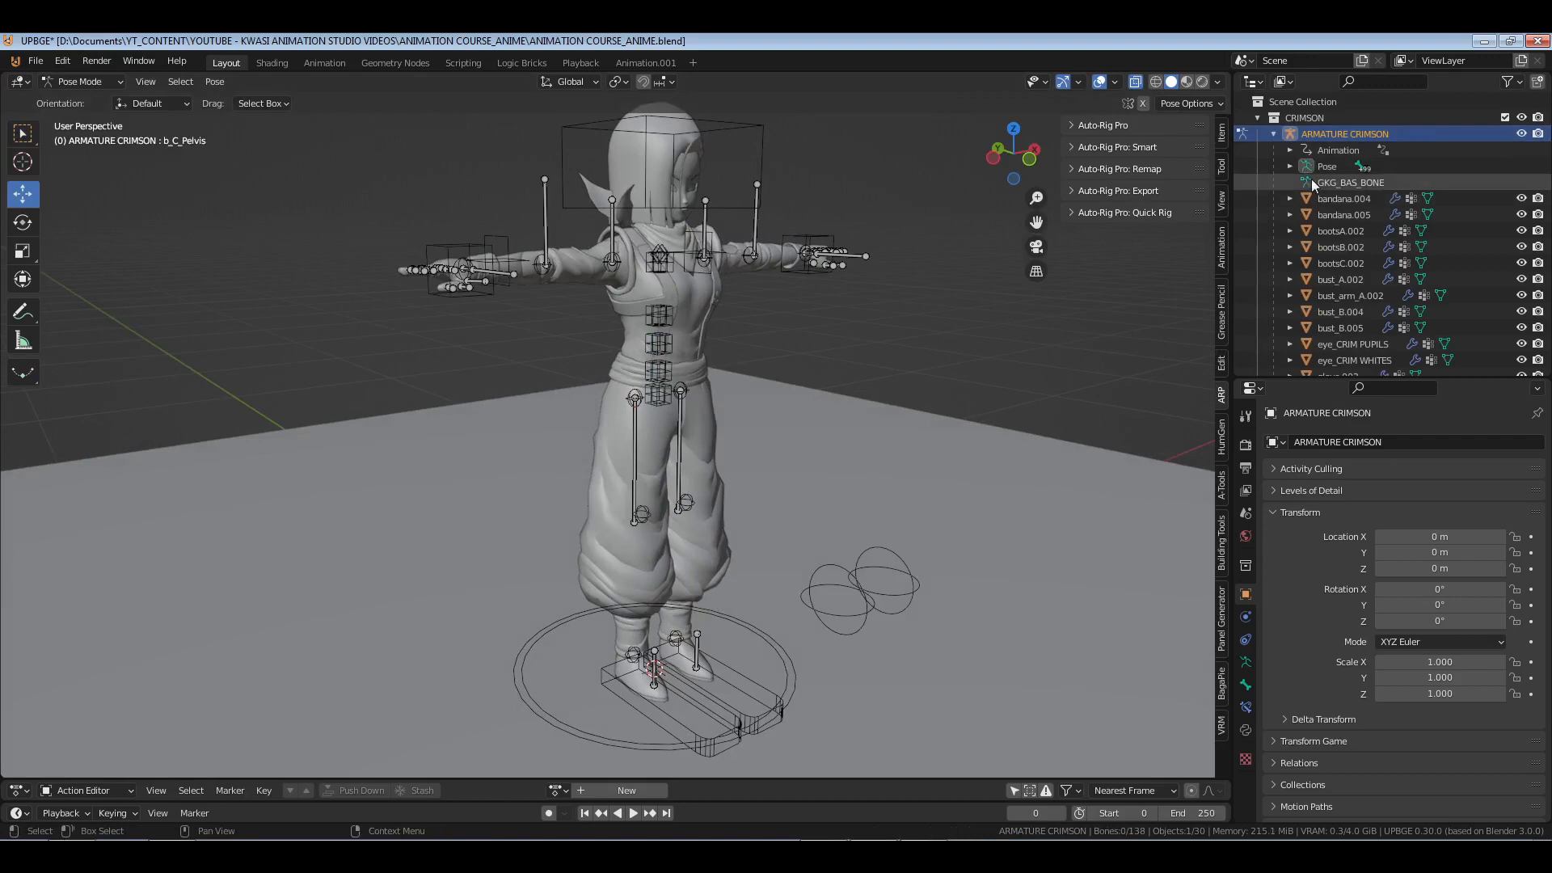
{"action": "left_click", "coordinate": [1273, 135]}
{"action": "middle_click_drag", "start_coordinate": [679, 265], "coordinate": [696, 374]}
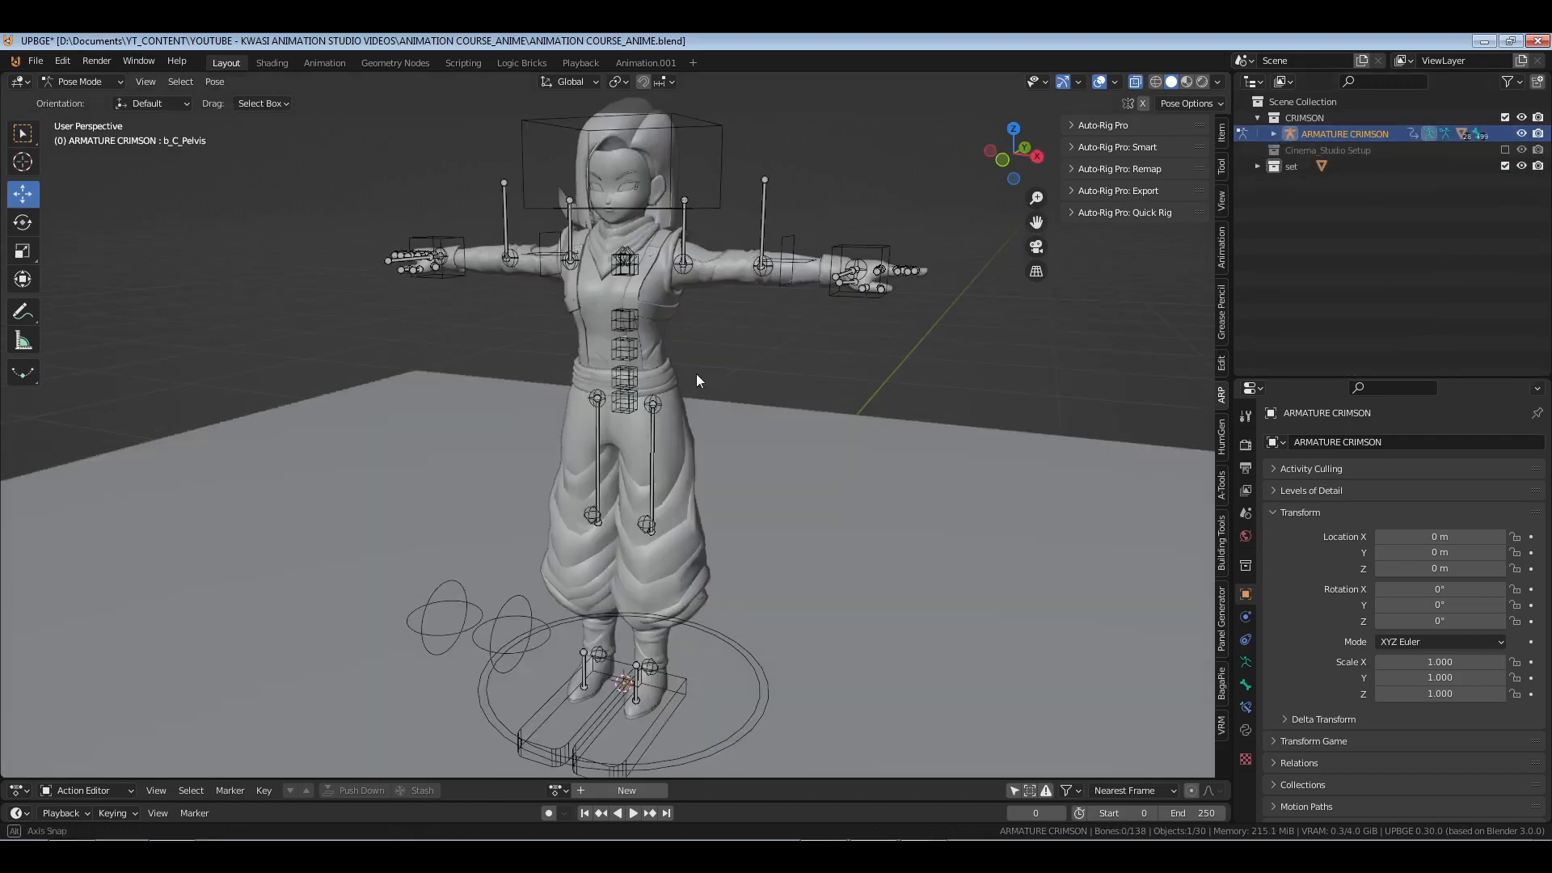
{"action": "left_click", "coordinate": [1256, 119]}
- Move the pelvis bone slightly down along Z in front view to lower the character's body
{"action": "scroll", "coordinate": [637, 366], "scroll_direction": "up", "scroll_amount": 4}
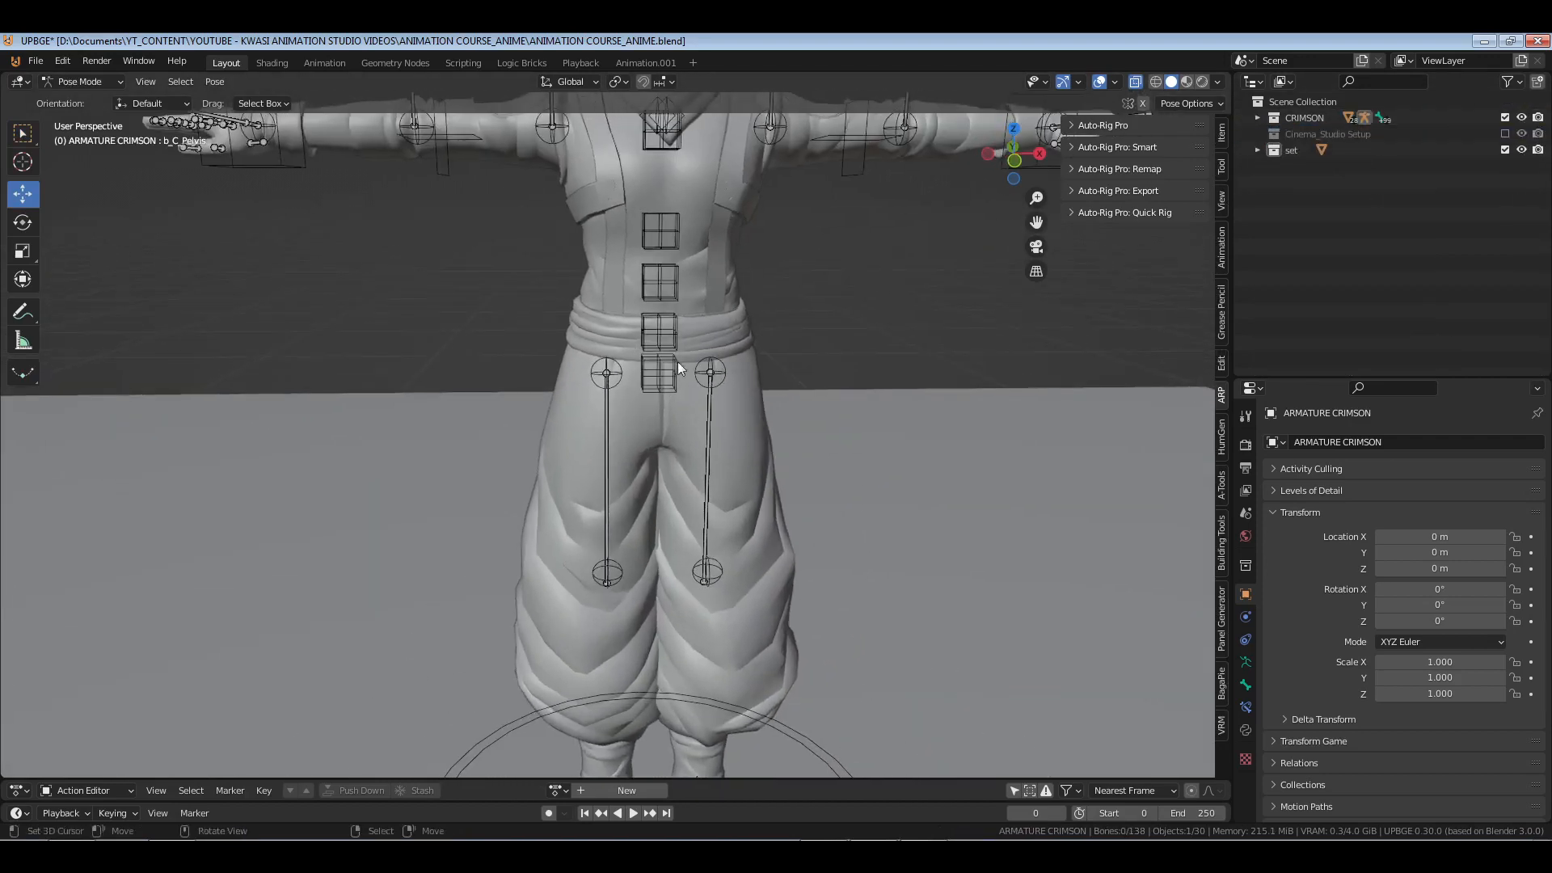
{"action": "right_click", "coordinate": [658, 374]}
{"action": "scroll", "coordinate": [780, 529], "scroll_direction": "down", "scroll_amount": 3}
{"action": "middle_click_drag", "start_coordinate": [779, 528], "coordinate": [779, 406], "text": "shift"}
{"action": "key", "text": "KP_1"}
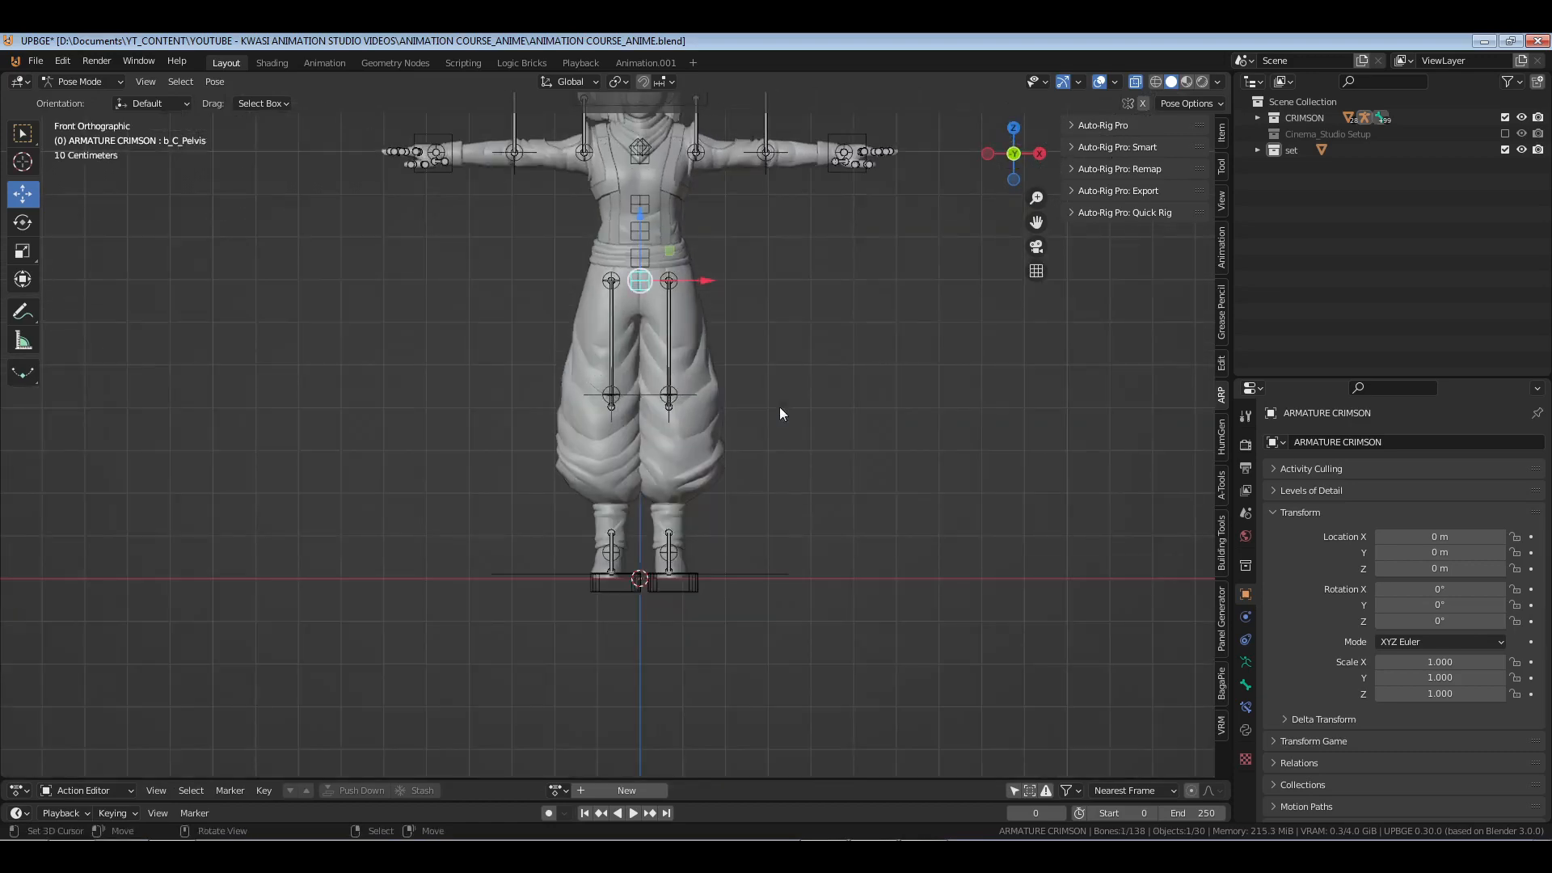
{"action": "scroll", "coordinate": [779, 406], "scroll_direction": "up", "scroll_amount": 3}
{"action": "middle_click_drag", "start_coordinate": [812, 616], "coordinate": [864, 443]}
{"action": "key", "text": "KP_1"}
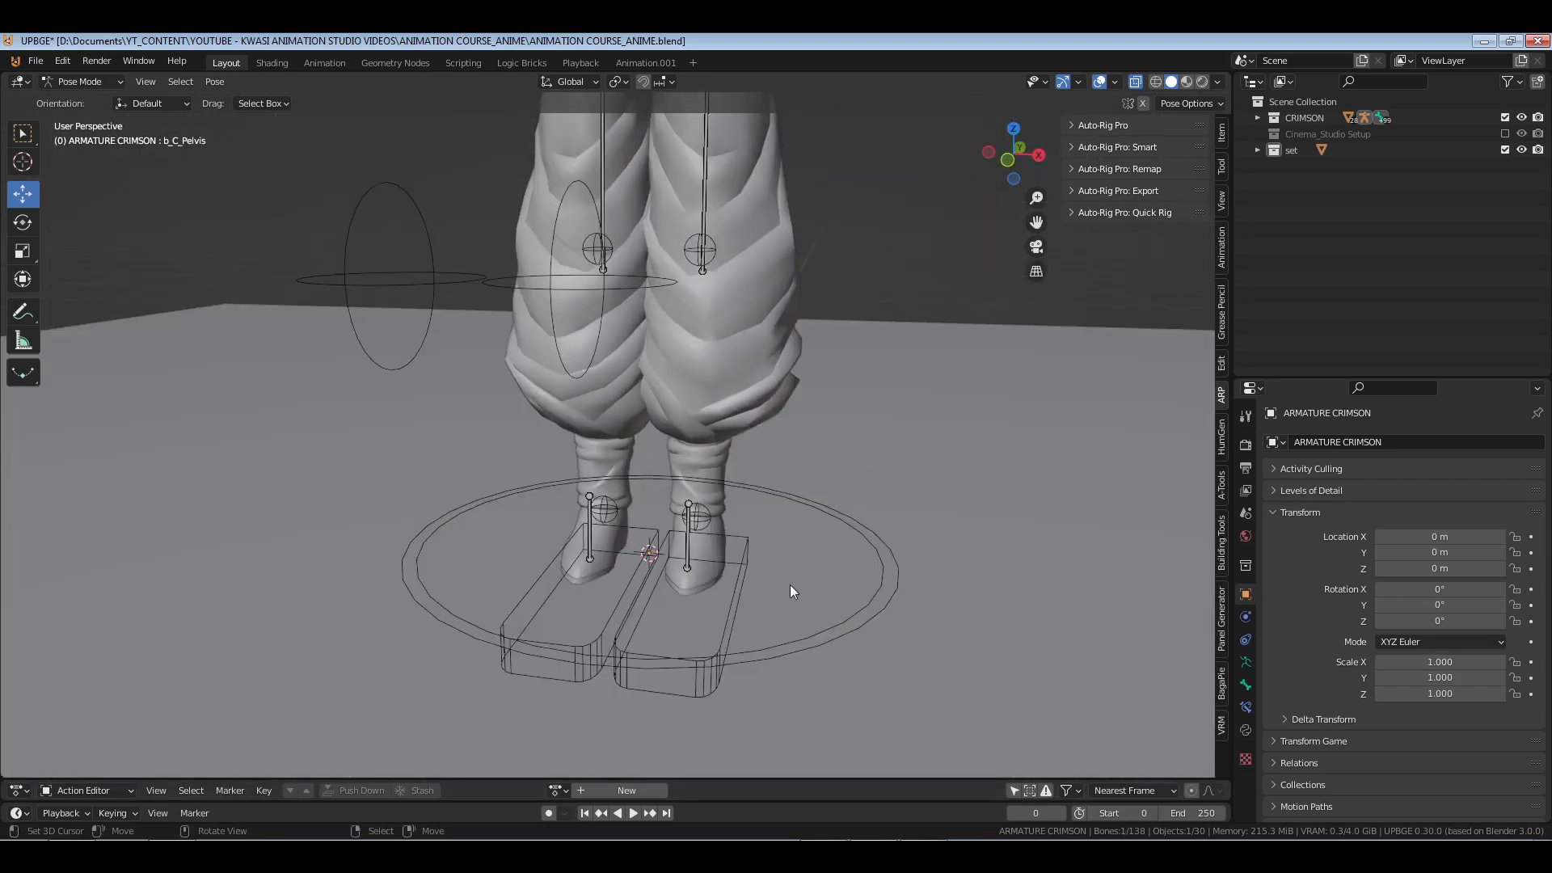
{"action": "key", "text": "KP_1"}
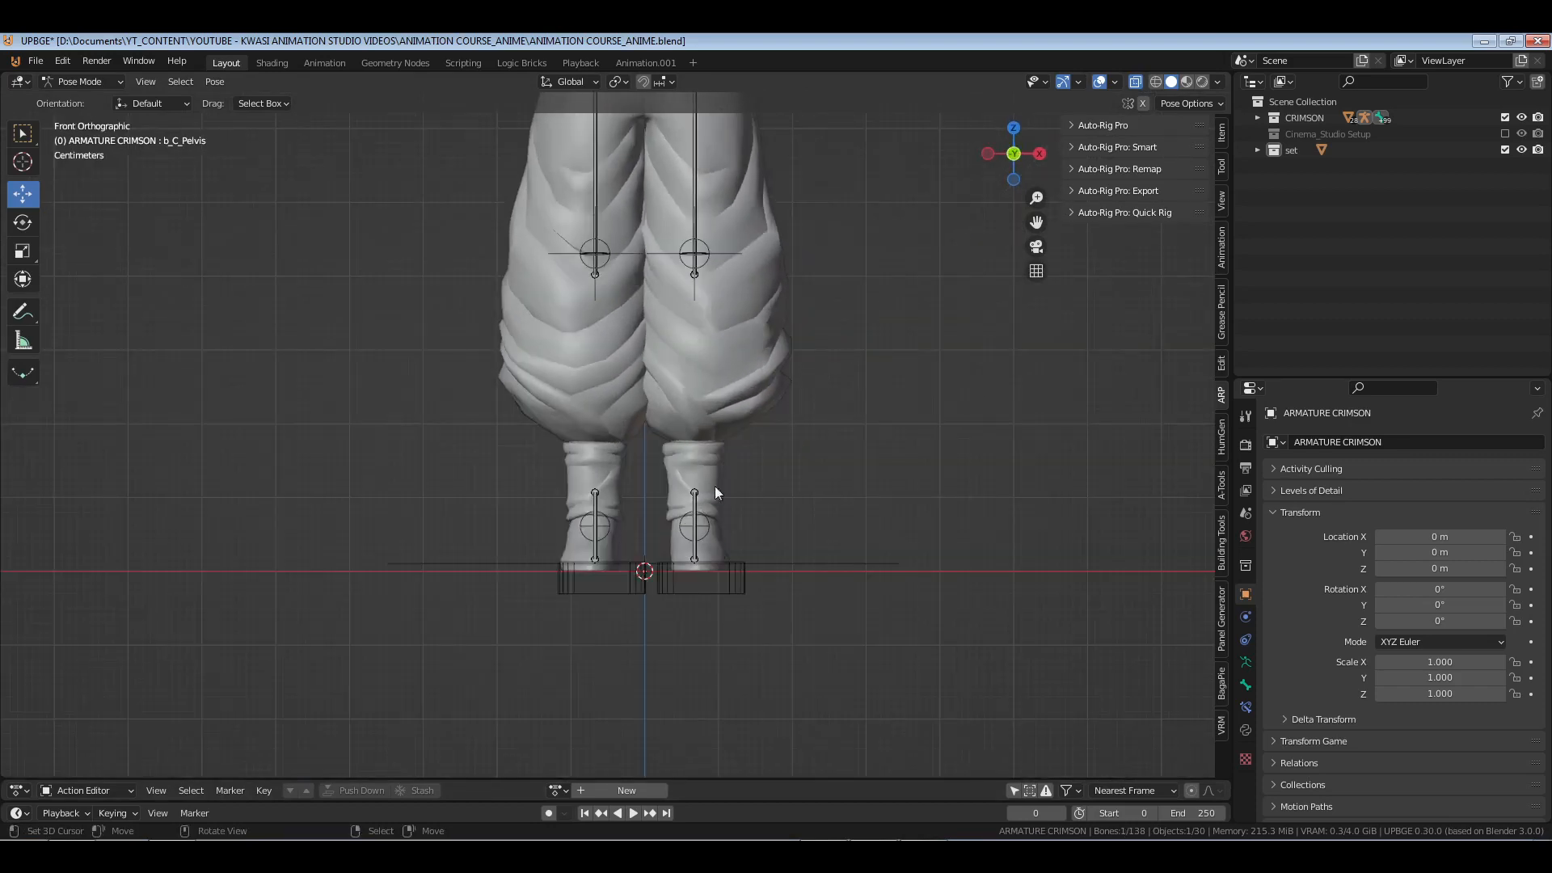
{"action": "scroll", "coordinate": [713, 346], "scroll_direction": "down", "scroll_amount": 3}
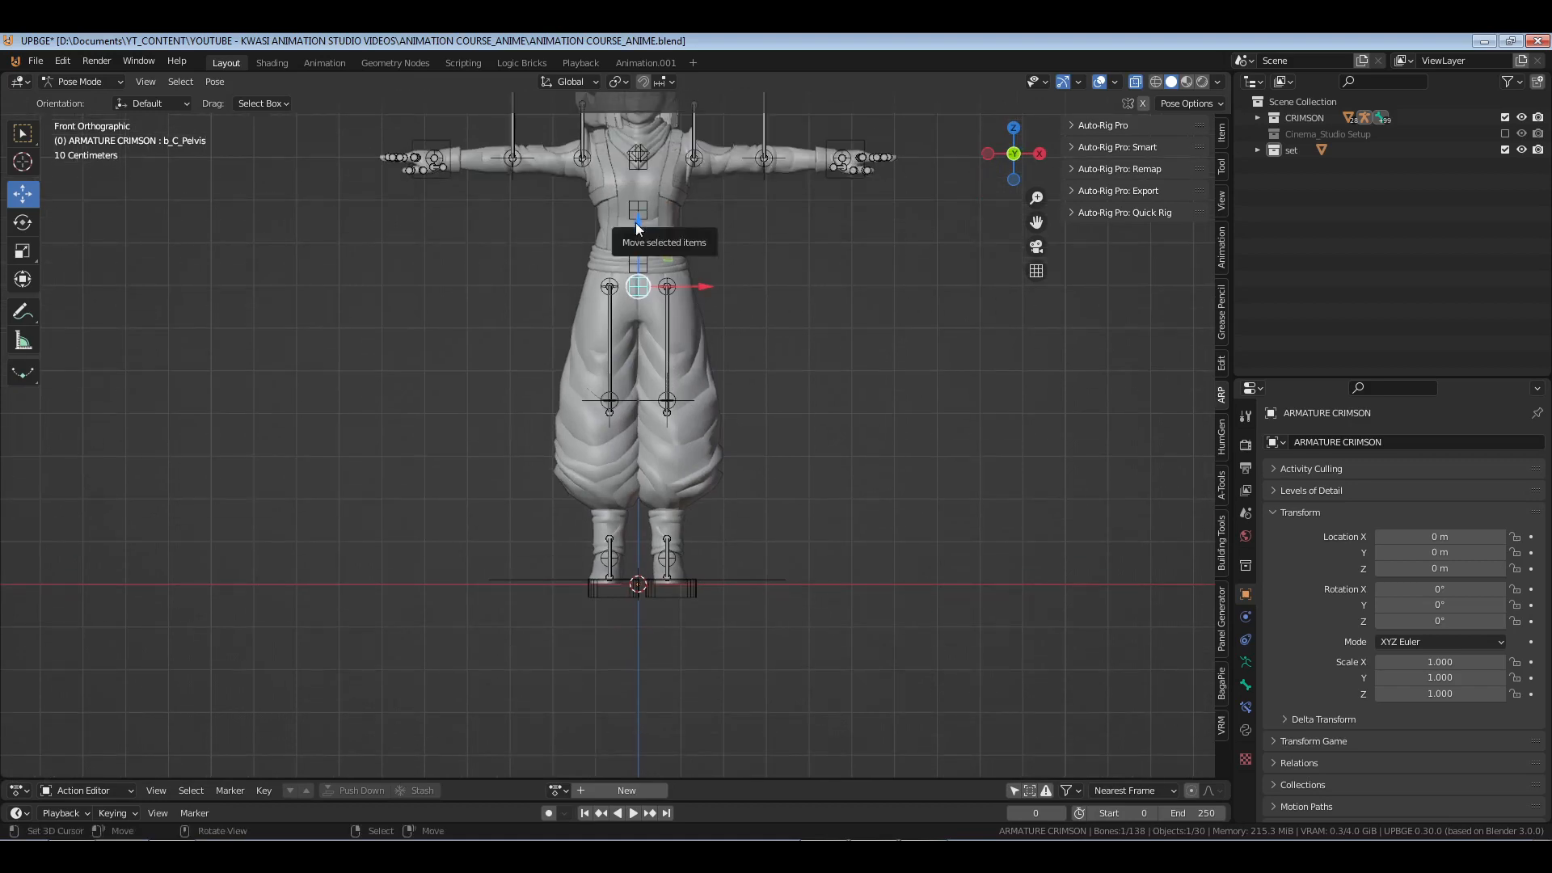
{"action": "key", "text": "g"}
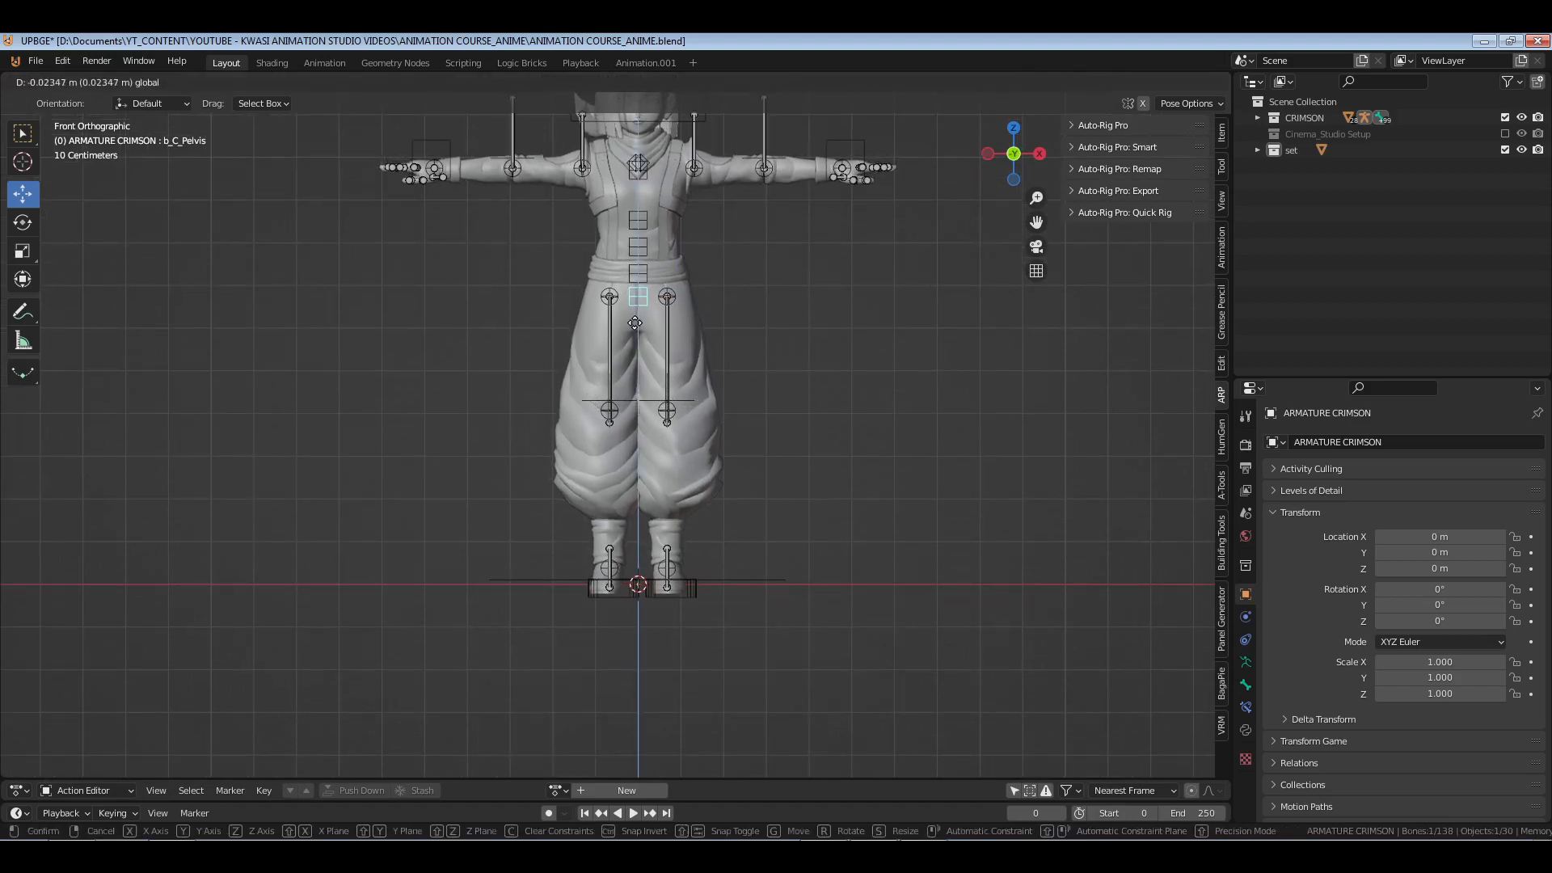
{"action": "left_click", "coordinate": [635, 363]}
- Rotate the right and left upper leg bones outward in front view to spread the character's legs
{"action": "scroll", "coordinate": [739, 582], "scroll_direction": "up", "scroll_amount": 3}
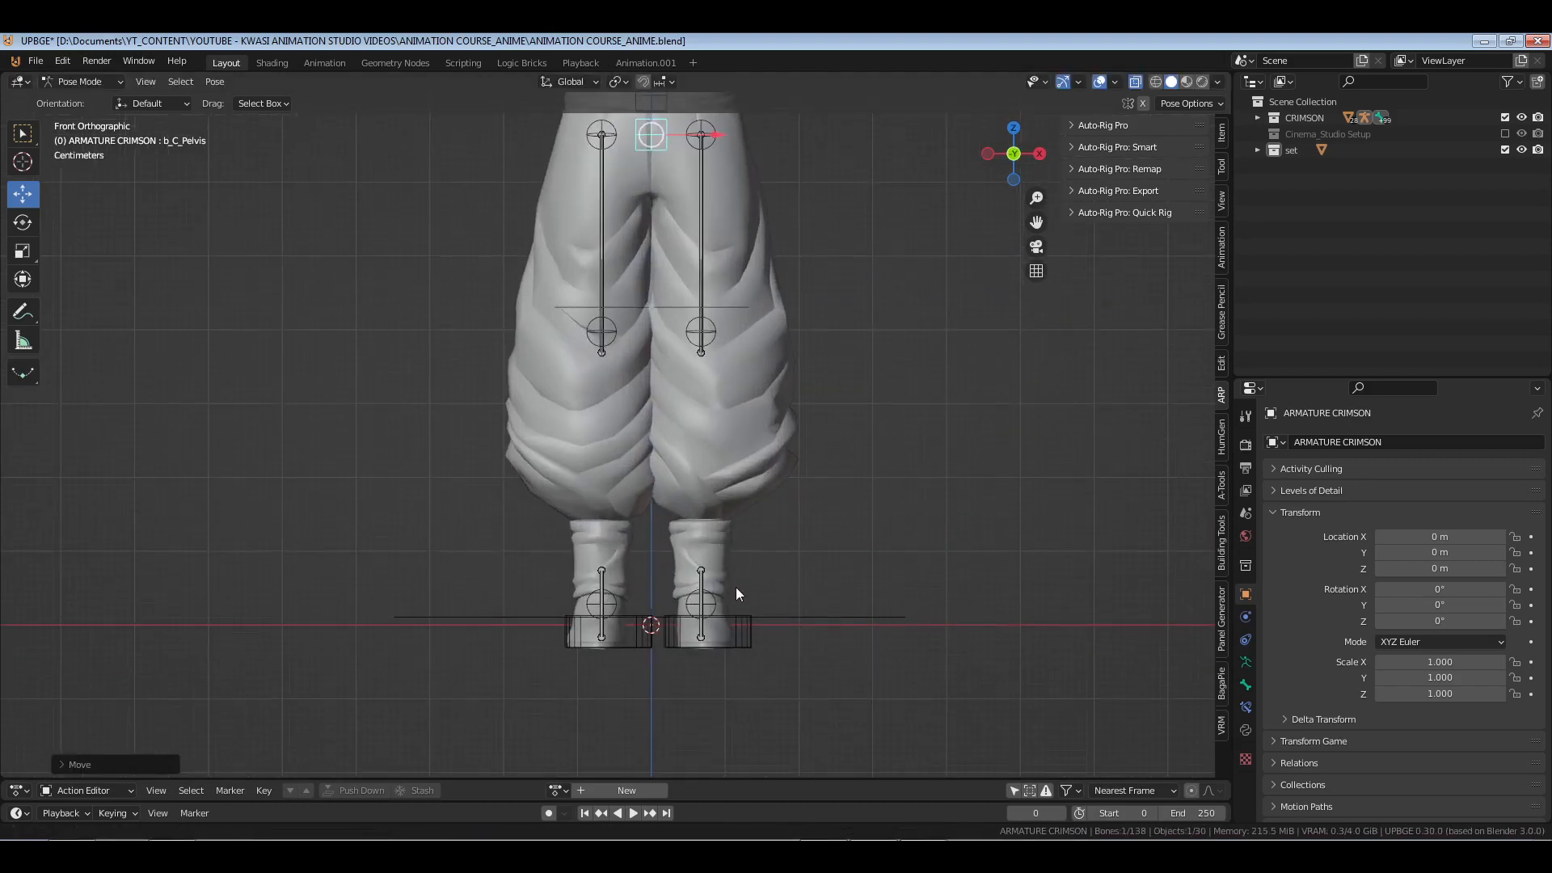
{"action": "middle_click_drag", "start_coordinate": [716, 334], "coordinate": [706, 424], "text": "shift"}
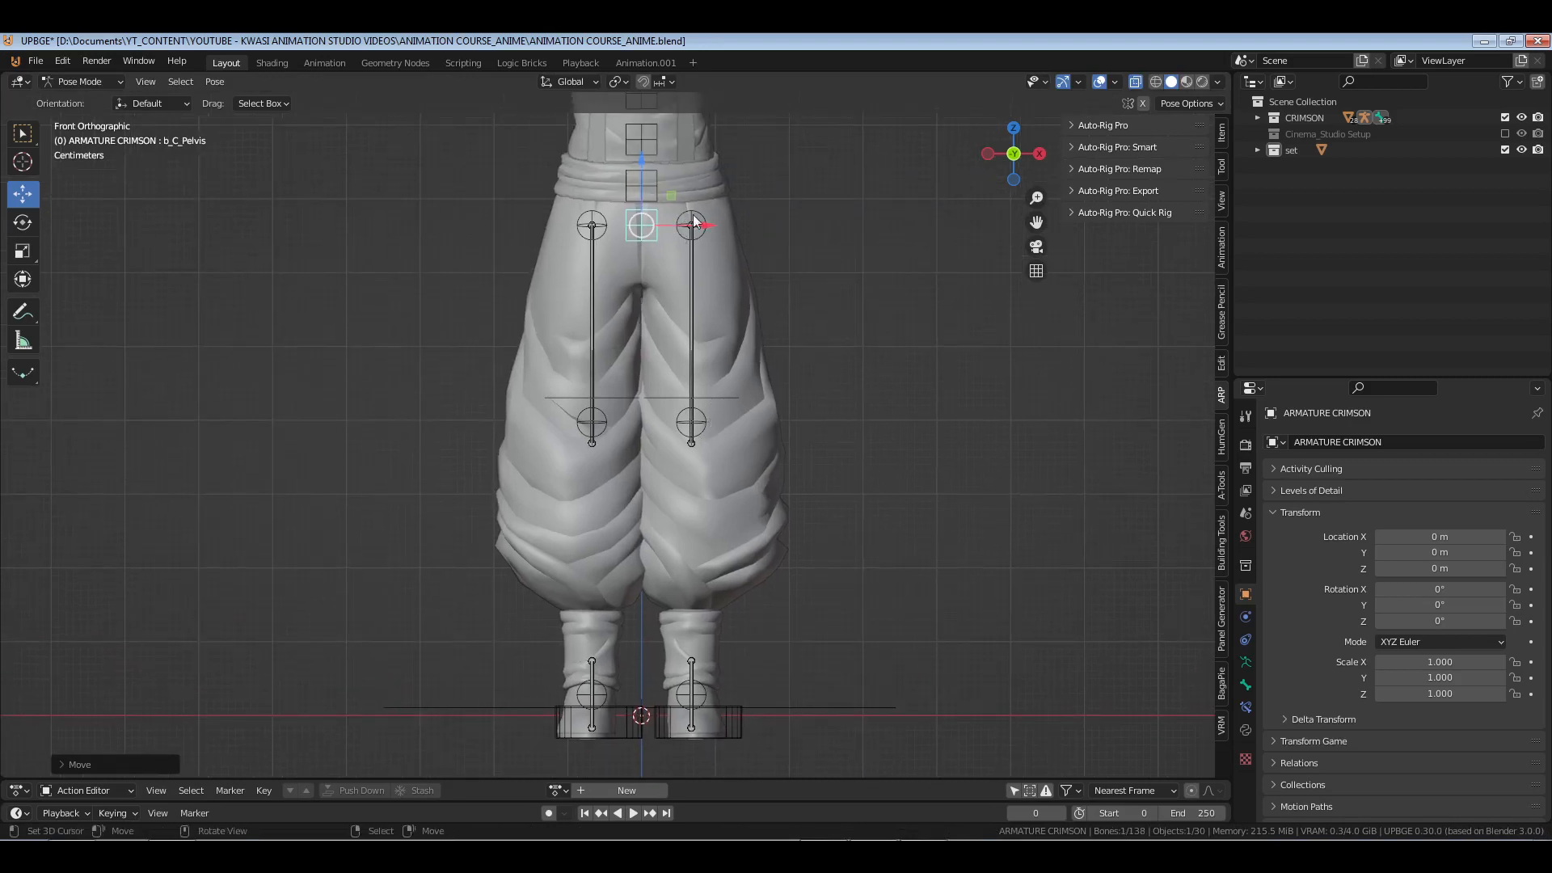
{"action": "left_click", "coordinate": [703, 241]}
{"action": "left_click", "coordinate": [23, 222]}
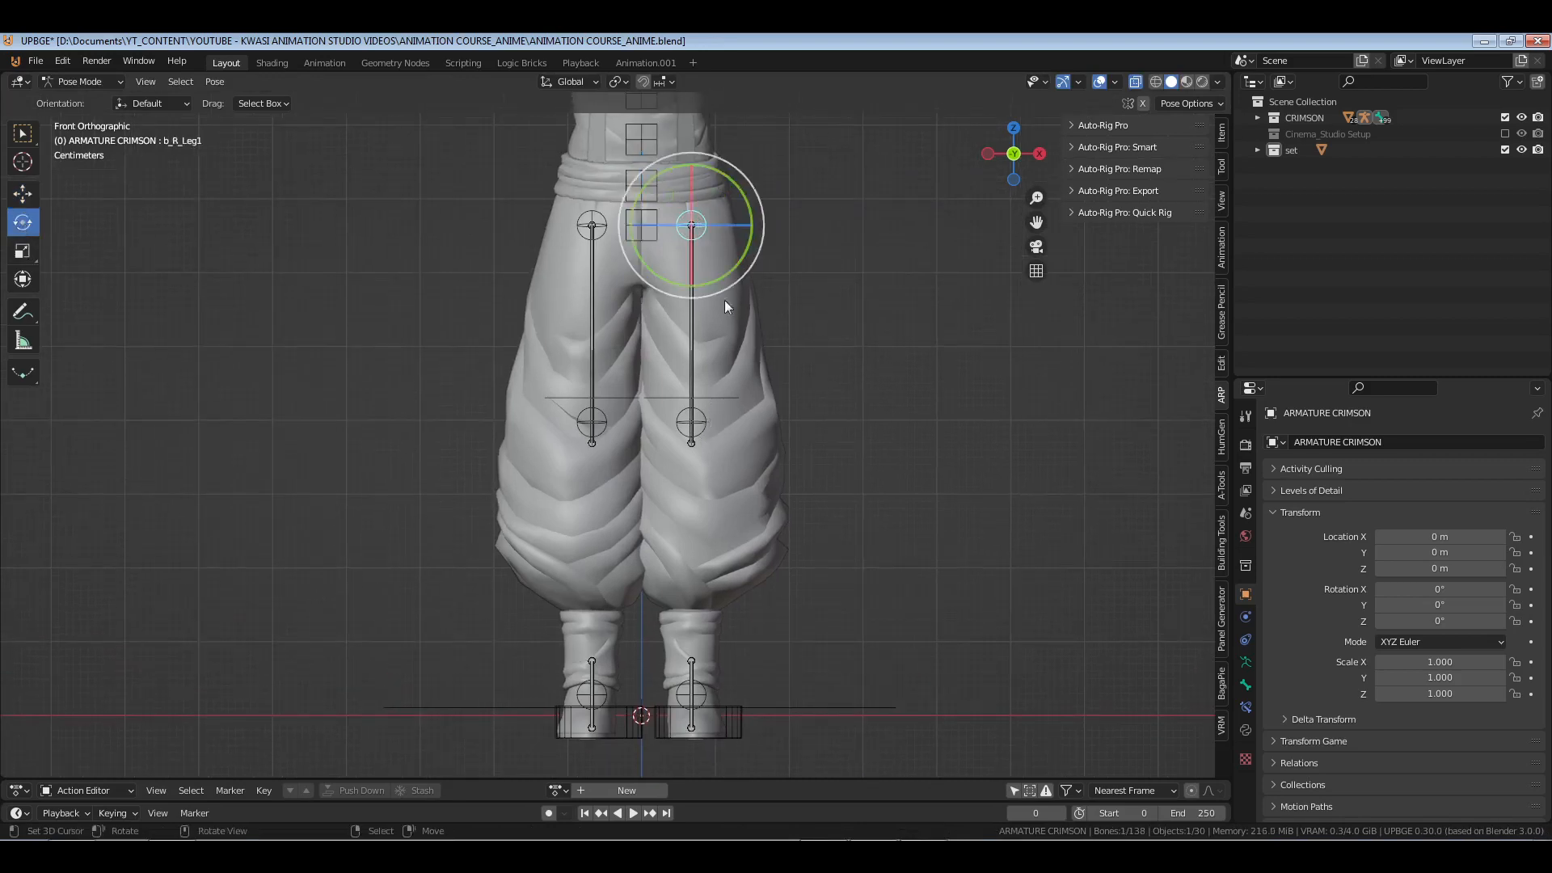
{"action": "left_click_drag", "start_coordinate": [742, 191], "coordinate": [734, 173]}
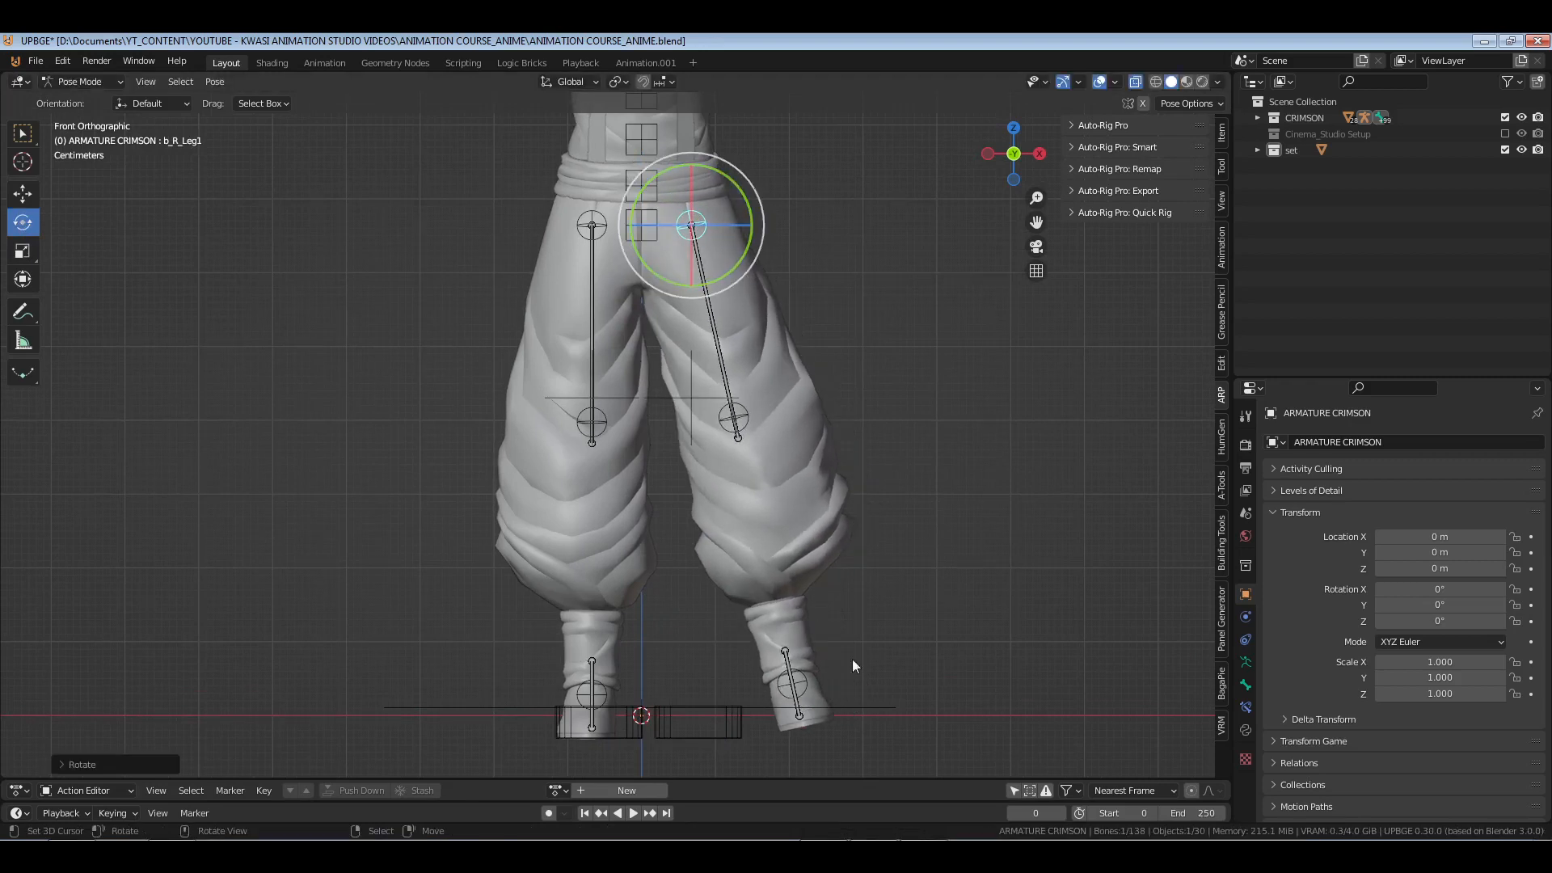
{"action": "left_click", "coordinate": [595, 224]}
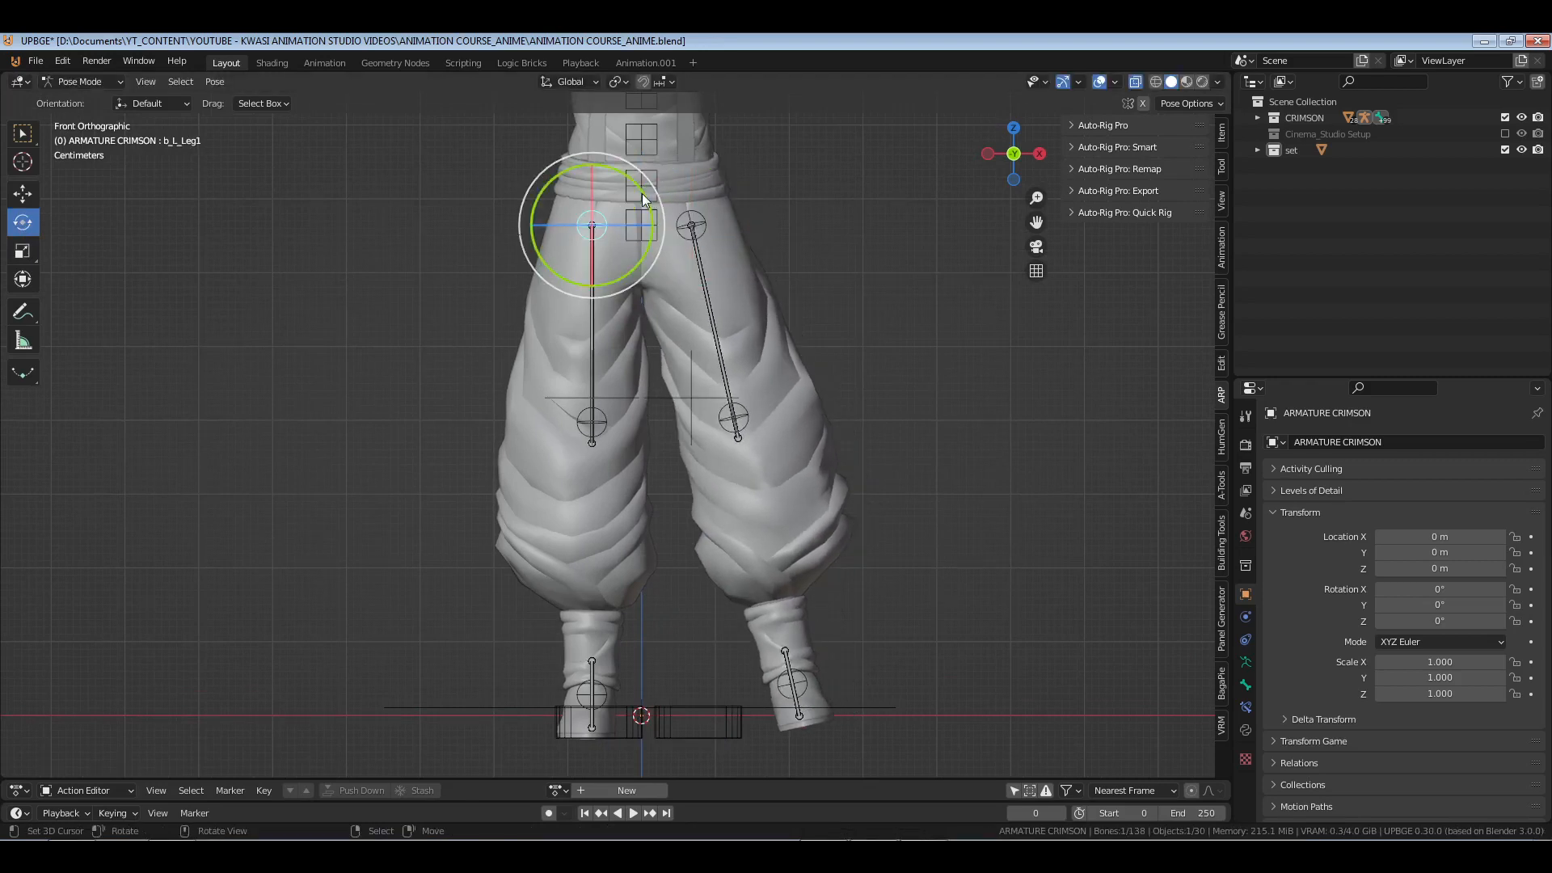
{"action": "left_click_drag", "start_coordinate": [651, 191], "coordinate": [667, 254]}
- Rotate the right and left foot bones in front view so both feet stand level with the ground
{"action": "middle_click_drag", "start_coordinate": [760, 561], "coordinate": [752, 473], "text": "shift"}
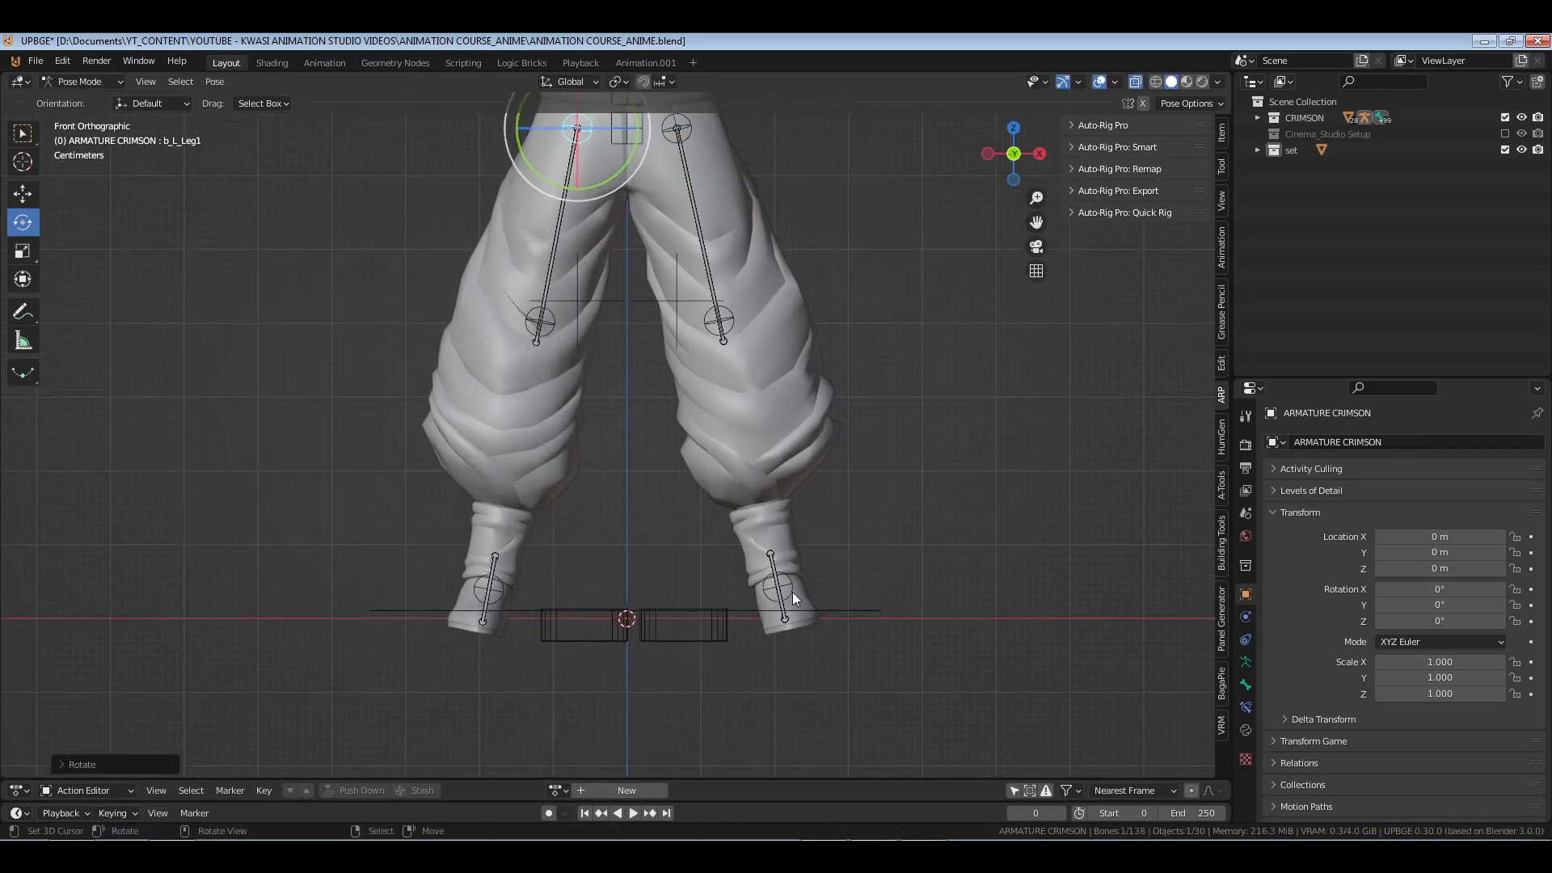
{"action": "right_click", "coordinate": [786, 588]}
{"action": "left_click_drag", "start_coordinate": [825, 547], "coordinate": [845, 538]}
{"action": "right_click", "coordinate": [501, 586]}
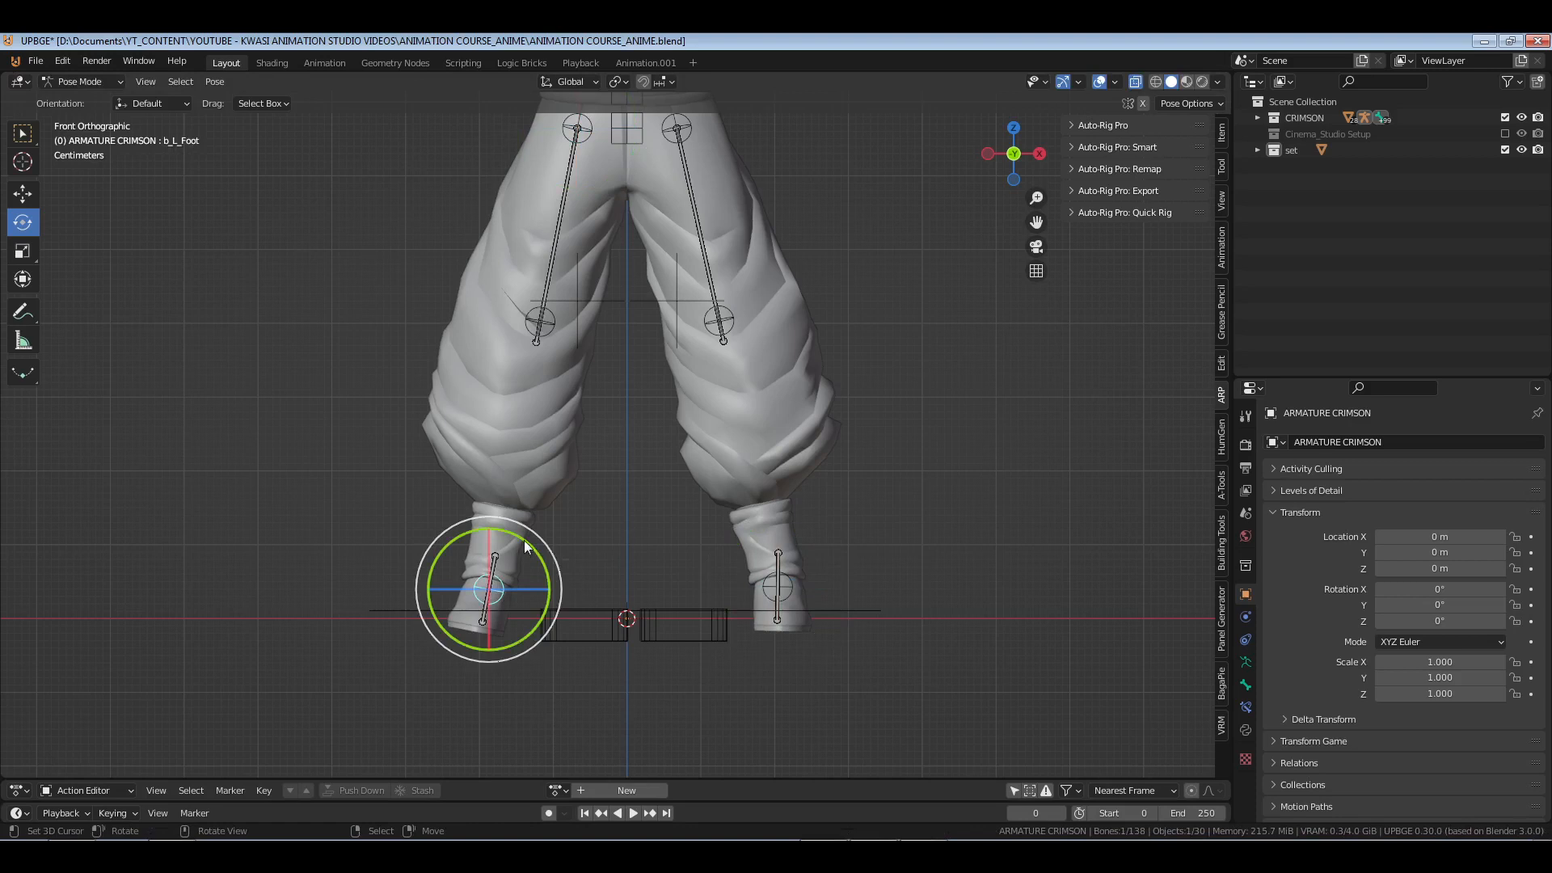
{"action": "left_click_drag", "start_coordinate": [524, 542], "coordinate": [573, 571]}
{"action": "left_click_drag", "start_coordinate": [573, 629], "coordinate": [532, 684]}
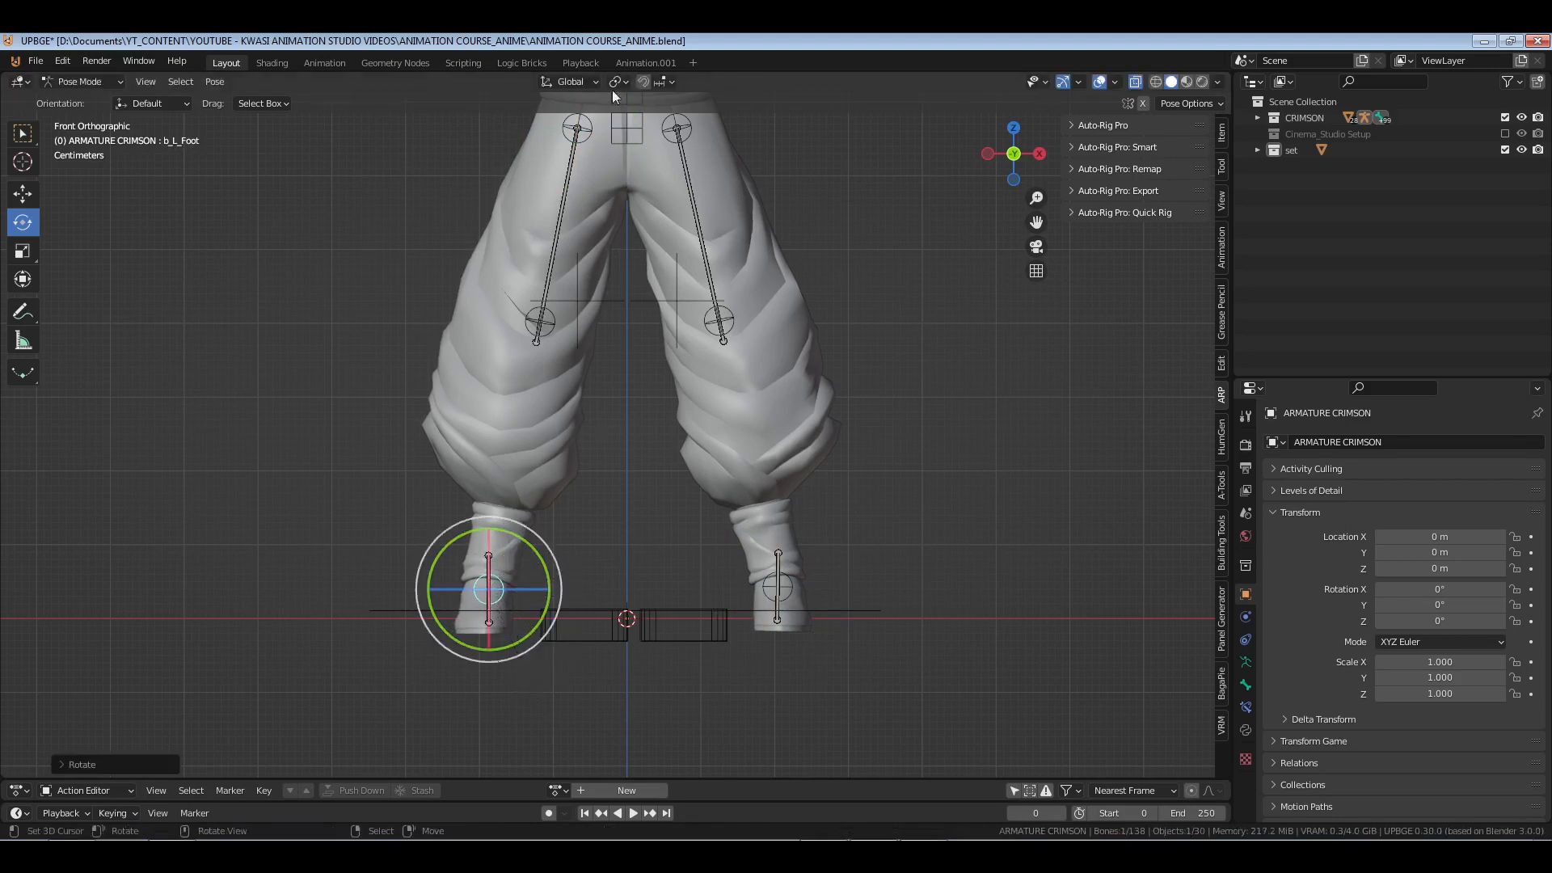
{"action": "left_click", "coordinate": [566, 82]}
{"action": "left_click_drag", "start_coordinate": [538, 555], "coordinate": [541, 557]}
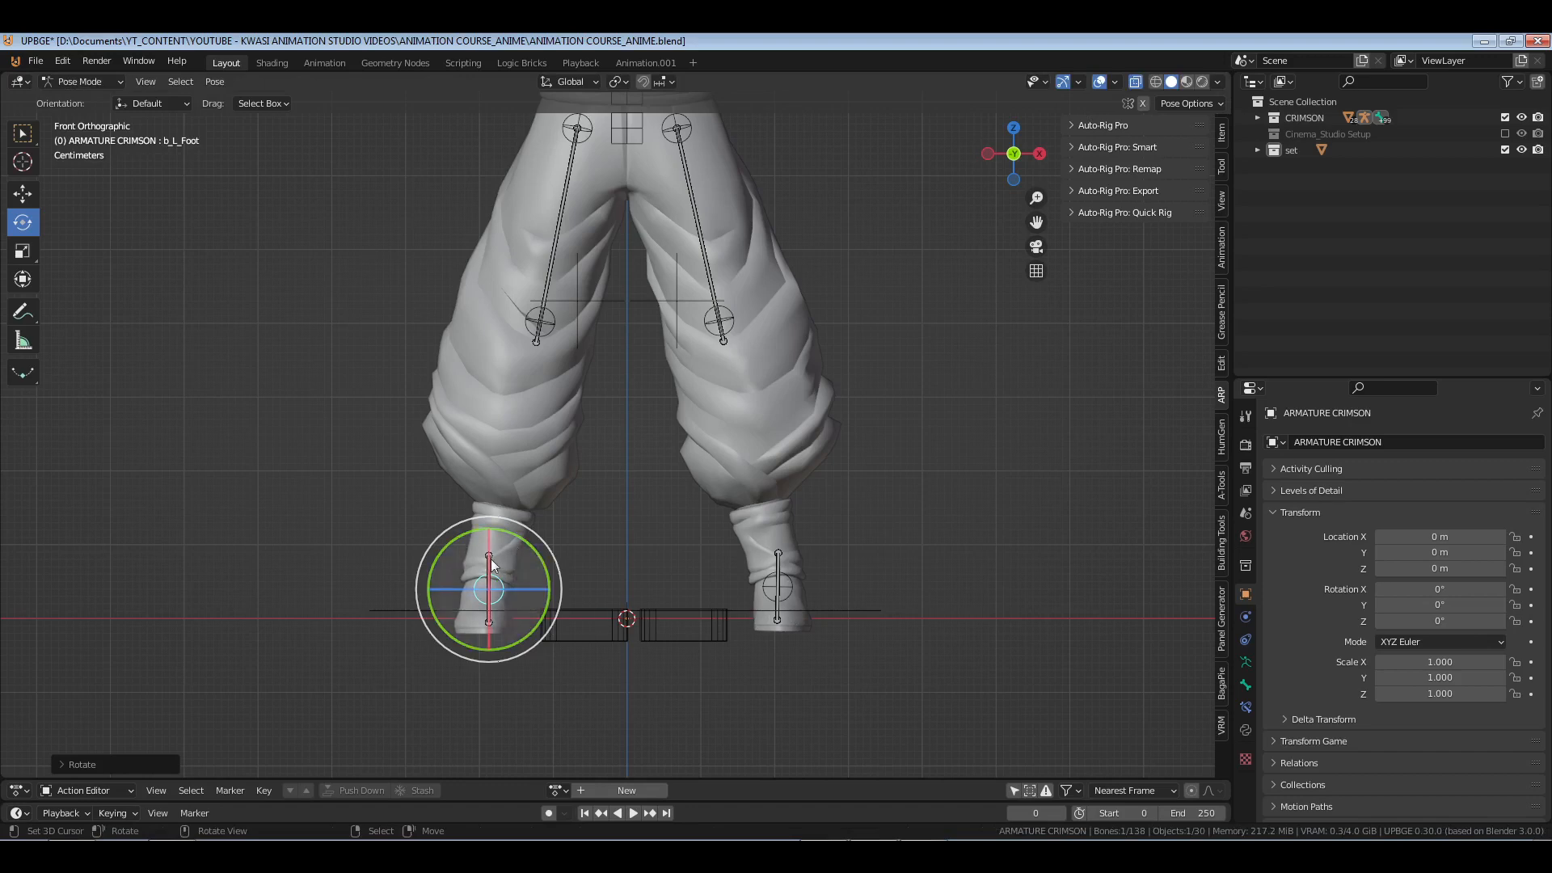
- Turn the left and right foot bones so the toes of both feet point outward
{"action": "middle_click_drag", "start_coordinate": [588, 450], "coordinate": [551, 532]}
{"action": "left_click_drag", "start_coordinate": [554, 546], "coordinate": [528, 559]}
{"action": "right_click", "coordinate": [769, 535]}
{"action": "left_click_drag", "start_coordinate": [789, 585], "coordinate": [804, 578]}
{"action": "key", "text": "KP_1"}
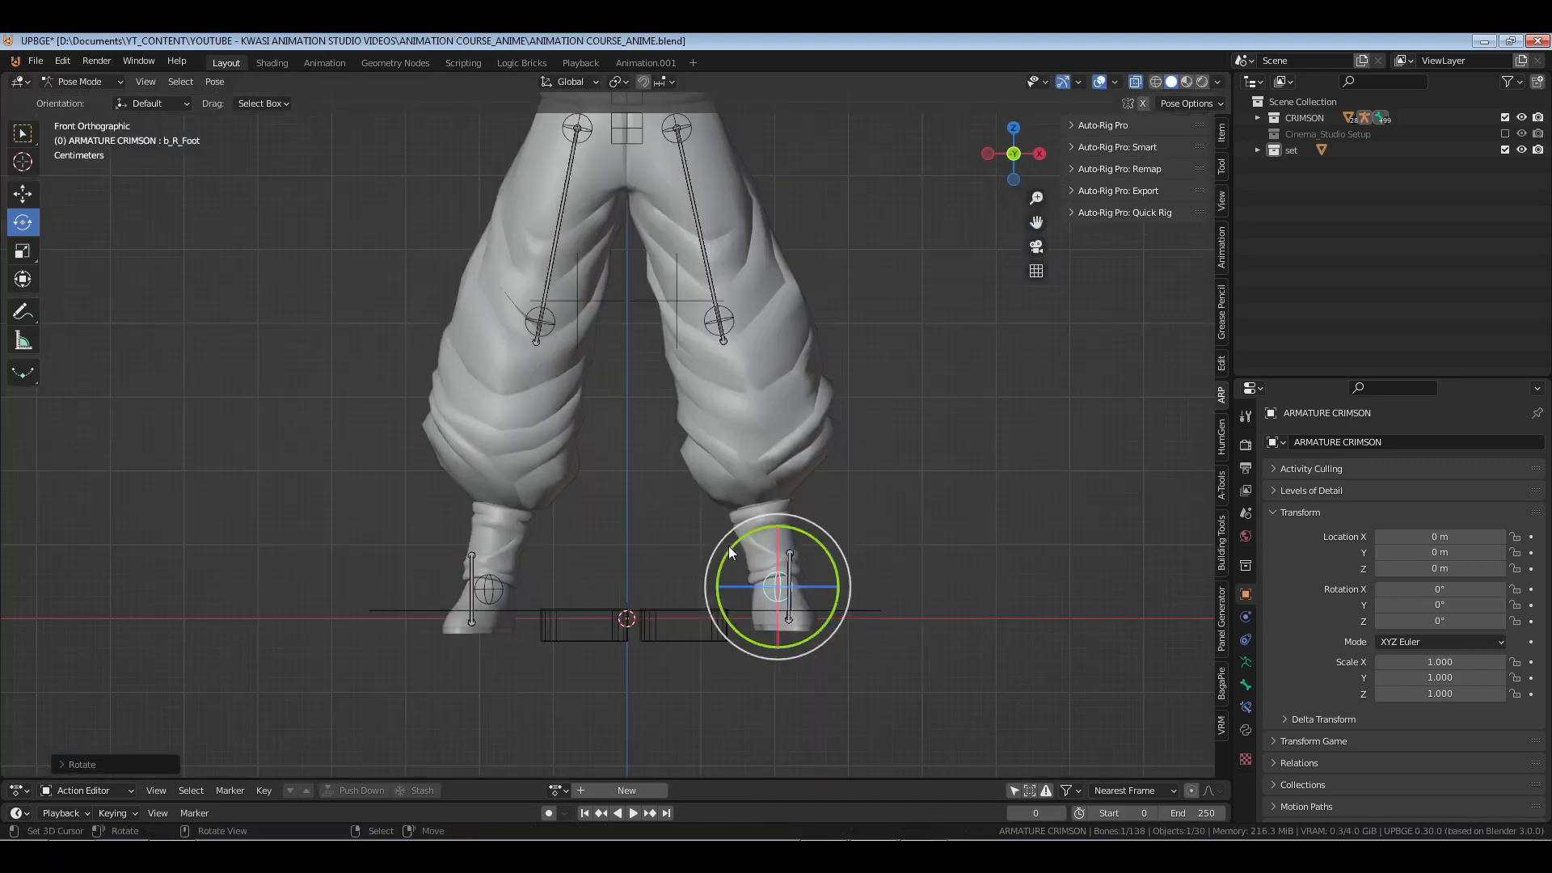
{"action": "right_click", "coordinate": [628, 151]}
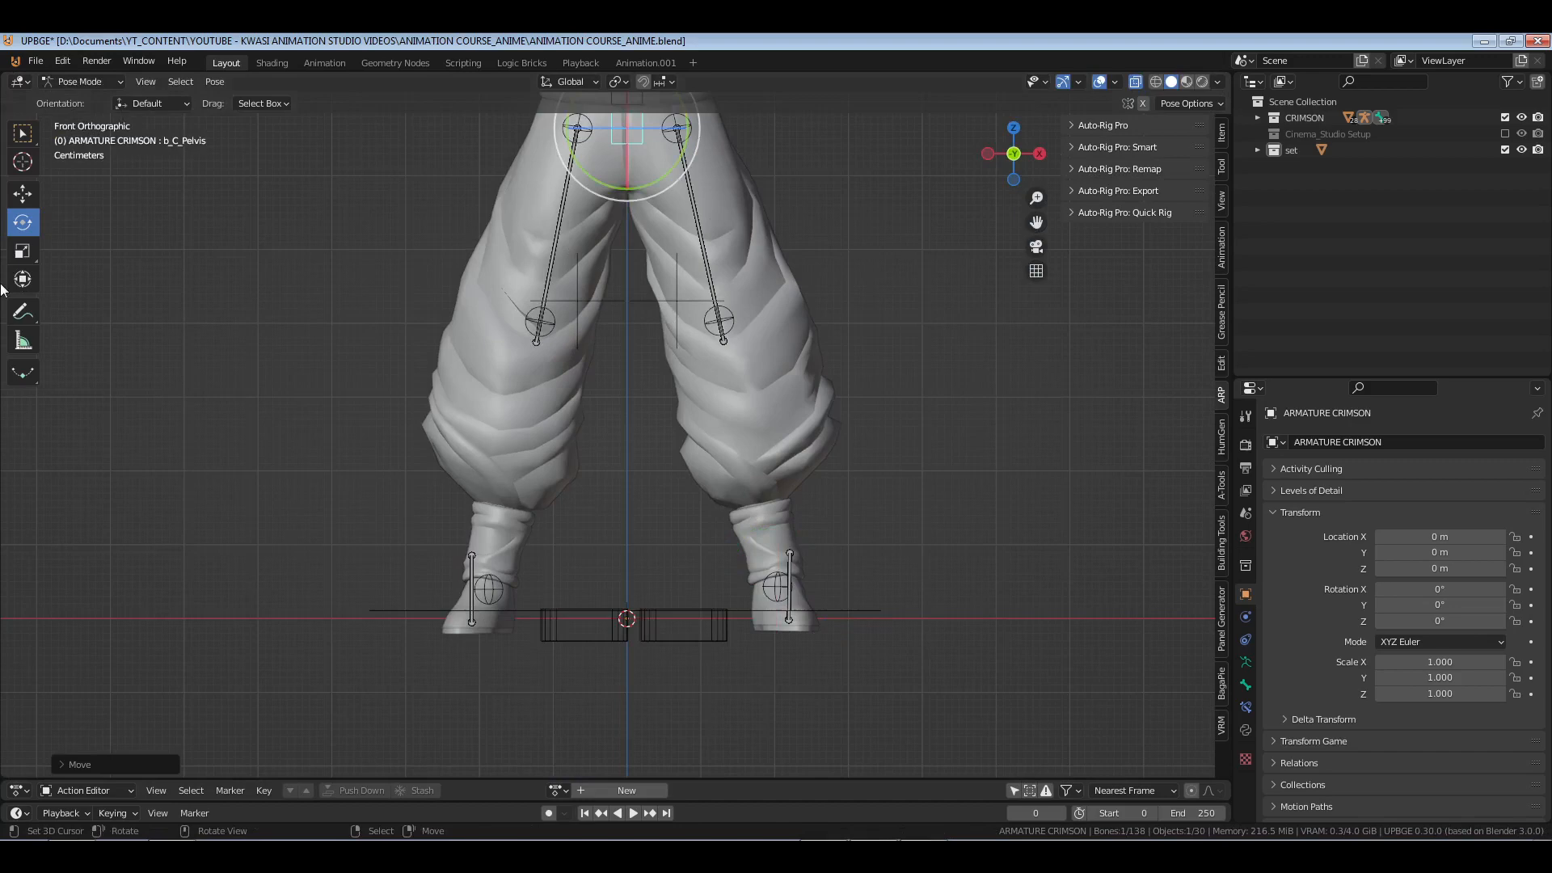
{"action": "left_click", "coordinate": [36, 191]}
{"action": "middle_click_drag", "start_coordinate": [561, 217], "coordinate": [557, 290], "text": "shift"}
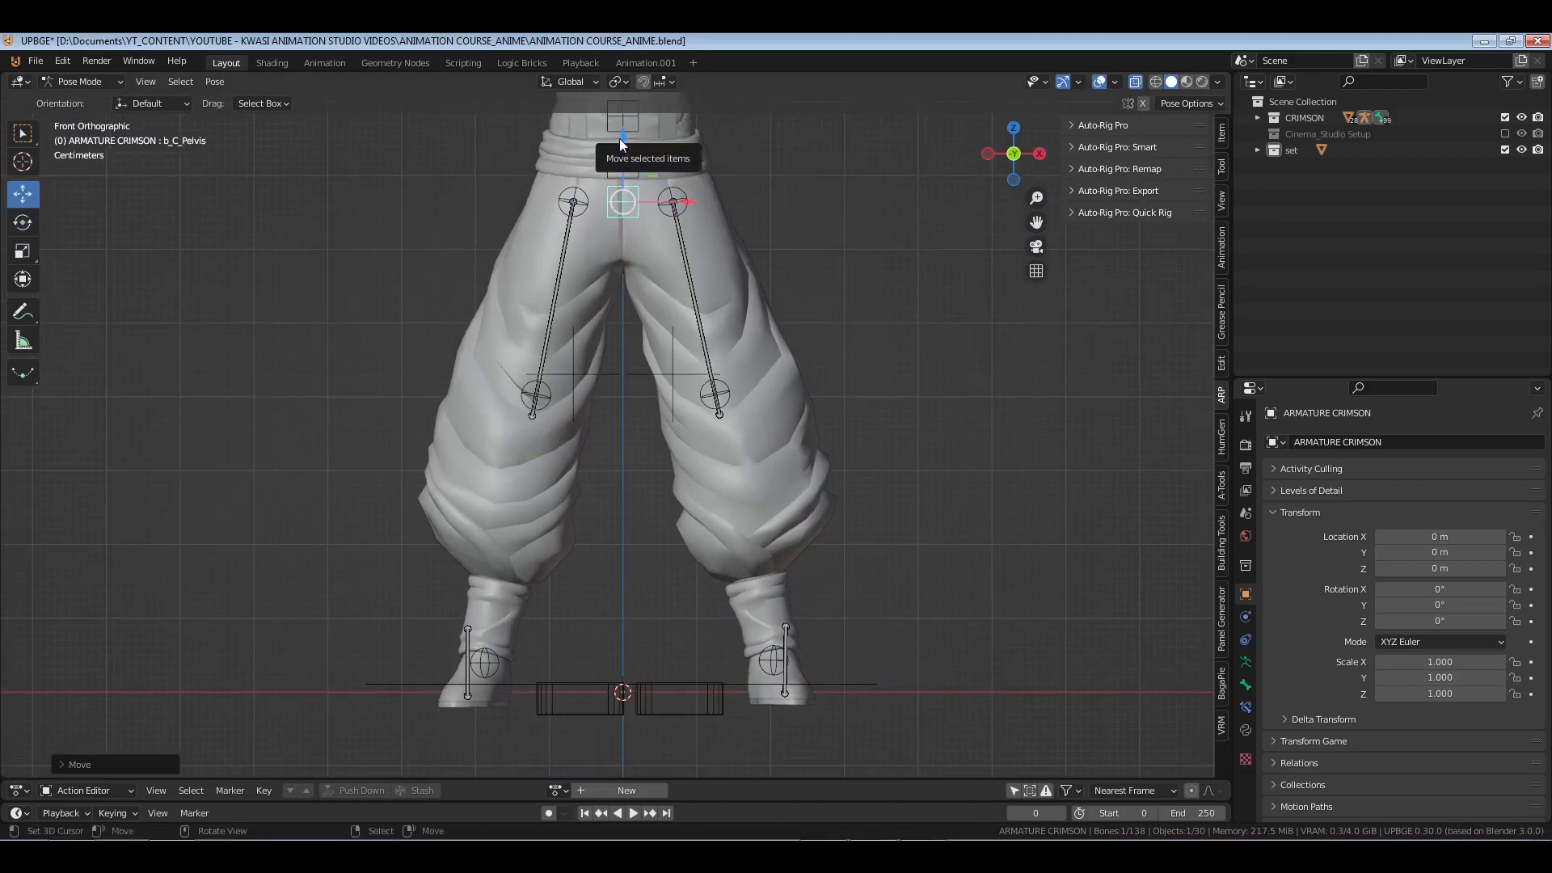
- Switch the transform orientation to Local and rotate the right upper leg bone slightly forward in side view
{"action": "middle_click_drag", "start_coordinate": [1013, 459], "coordinate": [865, 462]}
{"action": "key", "text": "KP_3"}
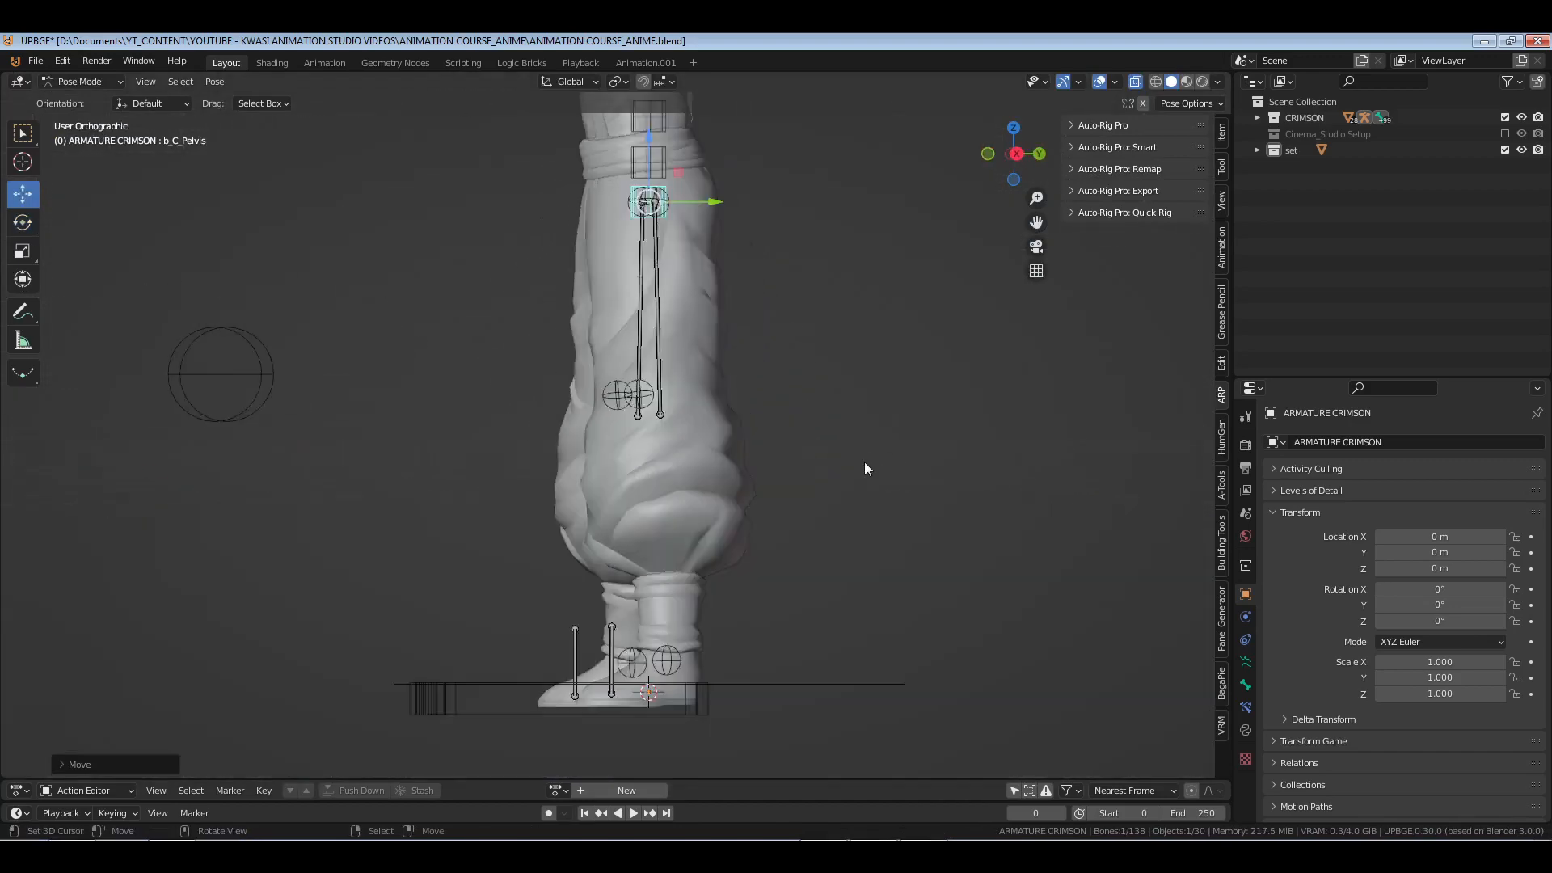
{"action": "middle_click_drag", "start_coordinate": [719, 356], "coordinate": [727, 412], "text": "shift"}
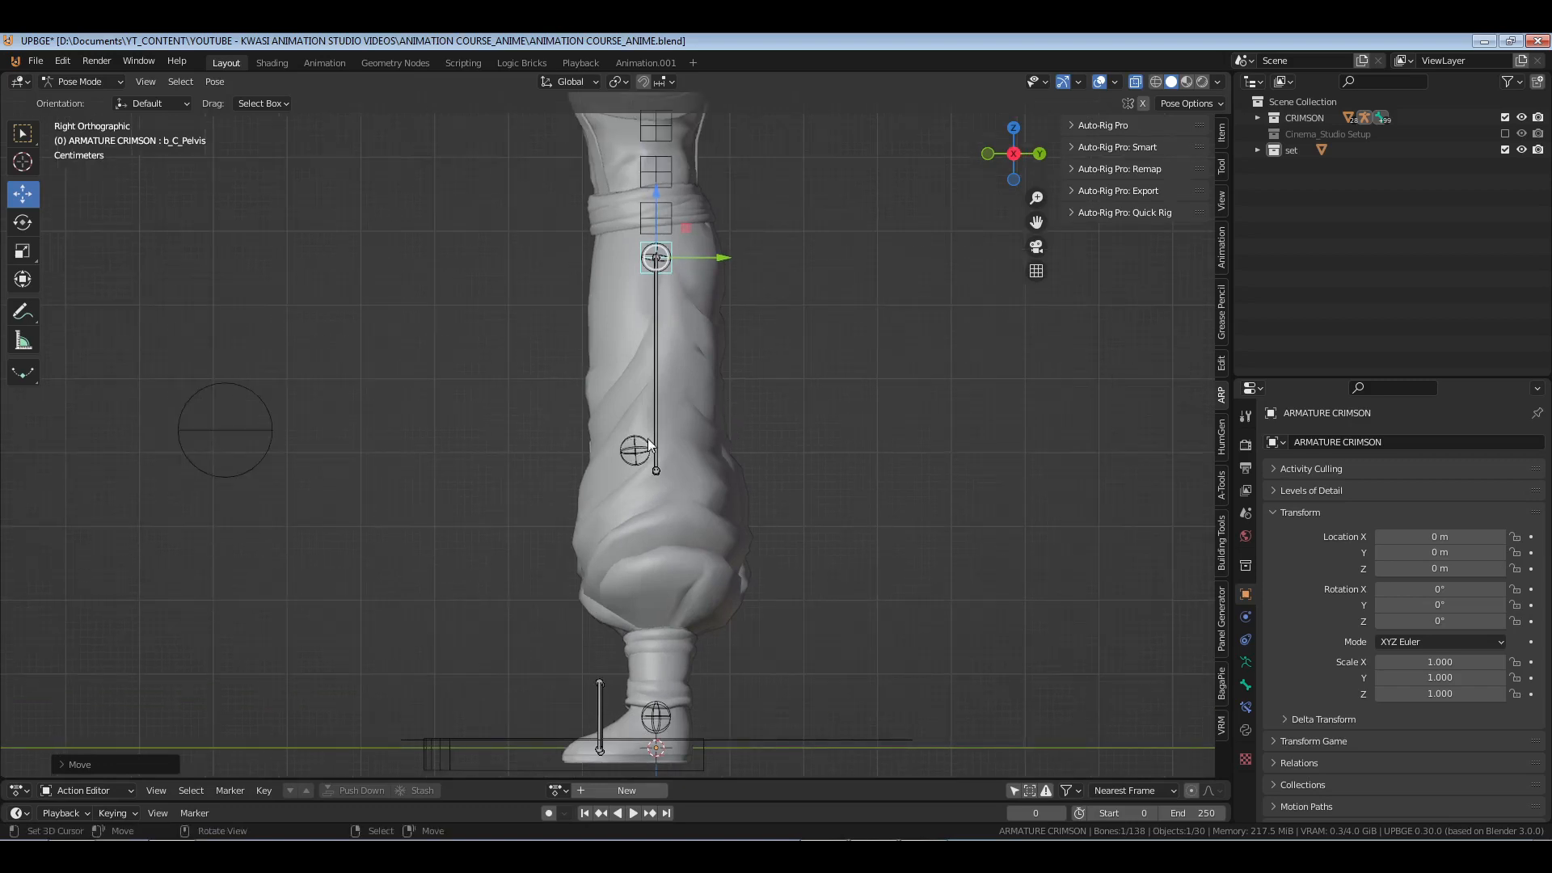
{"action": "left_click", "coordinate": [663, 259]}
{"action": "middle_click_drag", "start_coordinate": [663, 259], "coordinate": [694, 289]}
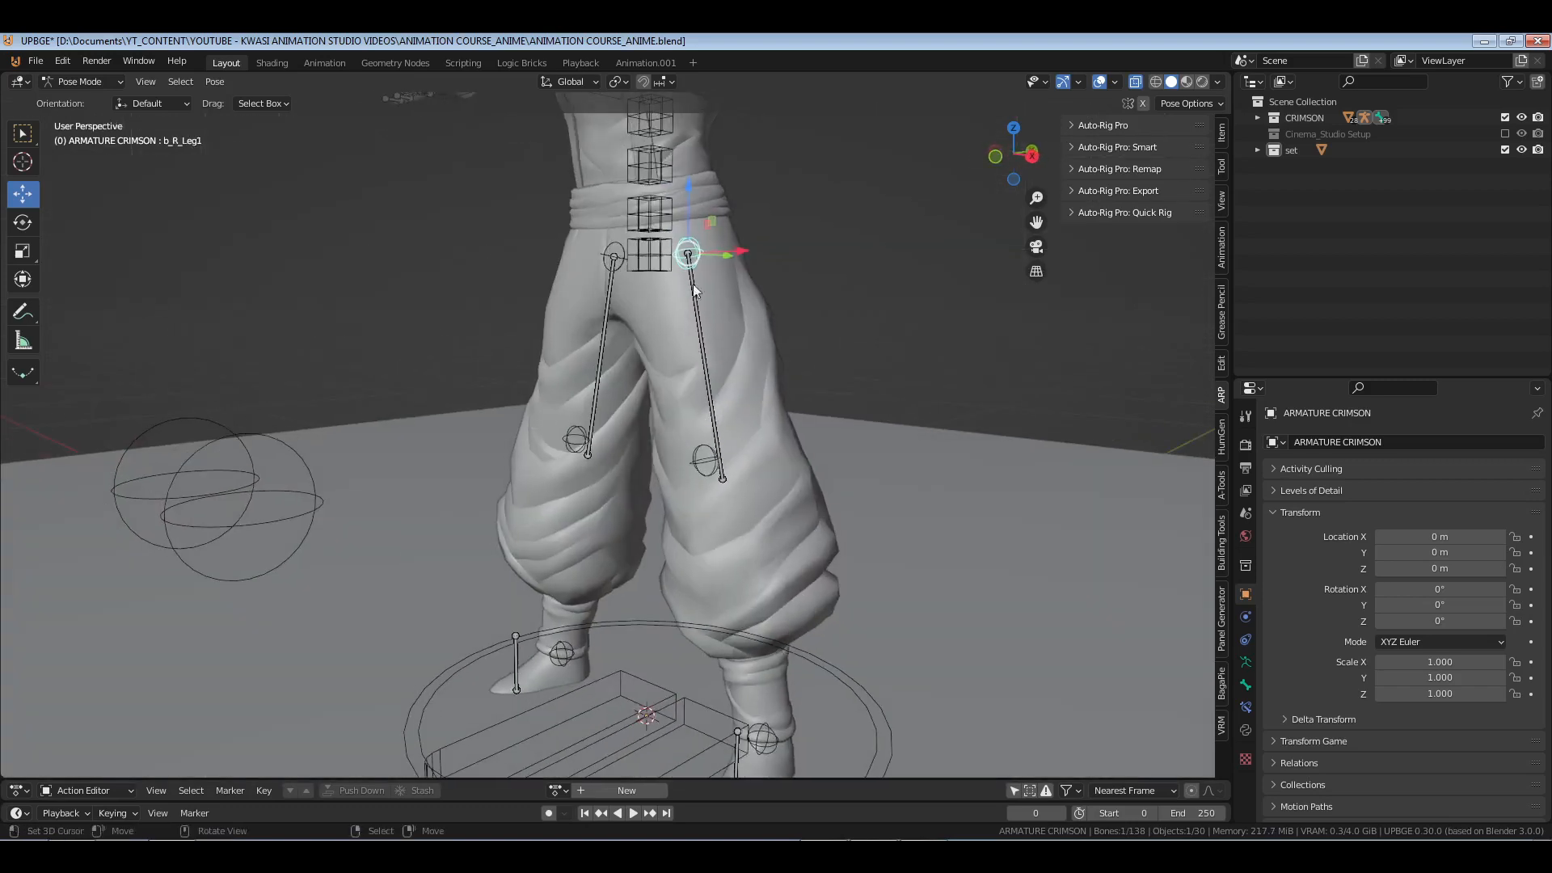
{"action": "key", "text": "shift+space"}
{"action": "key", "text": "r"}
{"action": "key", "text": "KP_3"}
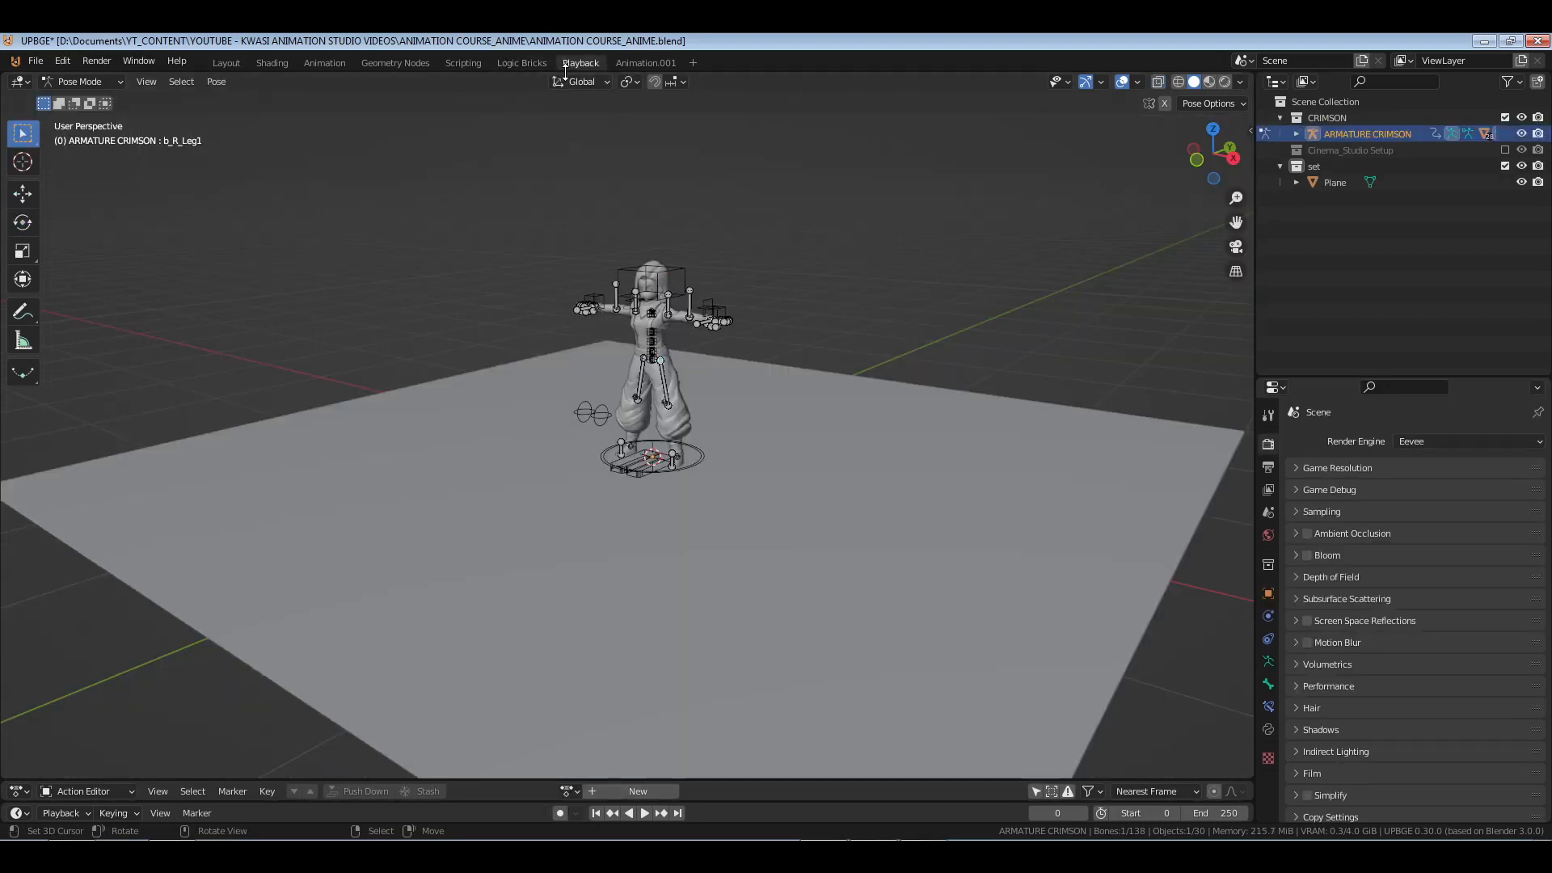
{"action": "left_click", "coordinate": [227, 63]}
{"action": "left_click", "coordinate": [592, 80]}
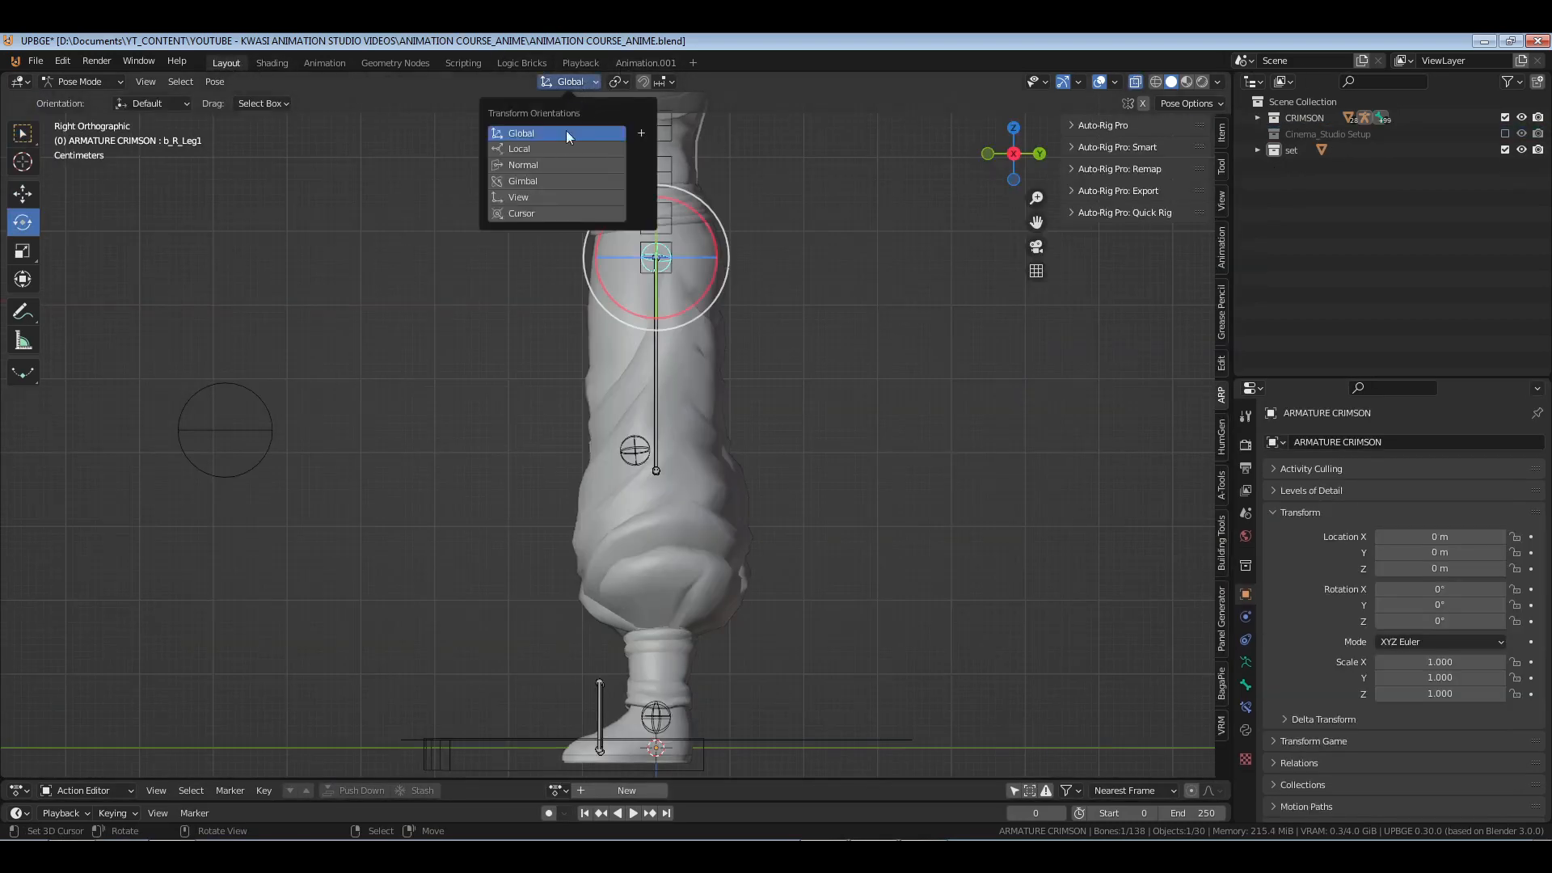
{"action": "left_click", "coordinate": [556, 148]}
{"action": "left_click_drag", "start_coordinate": [697, 304], "coordinate": [676, 314]}
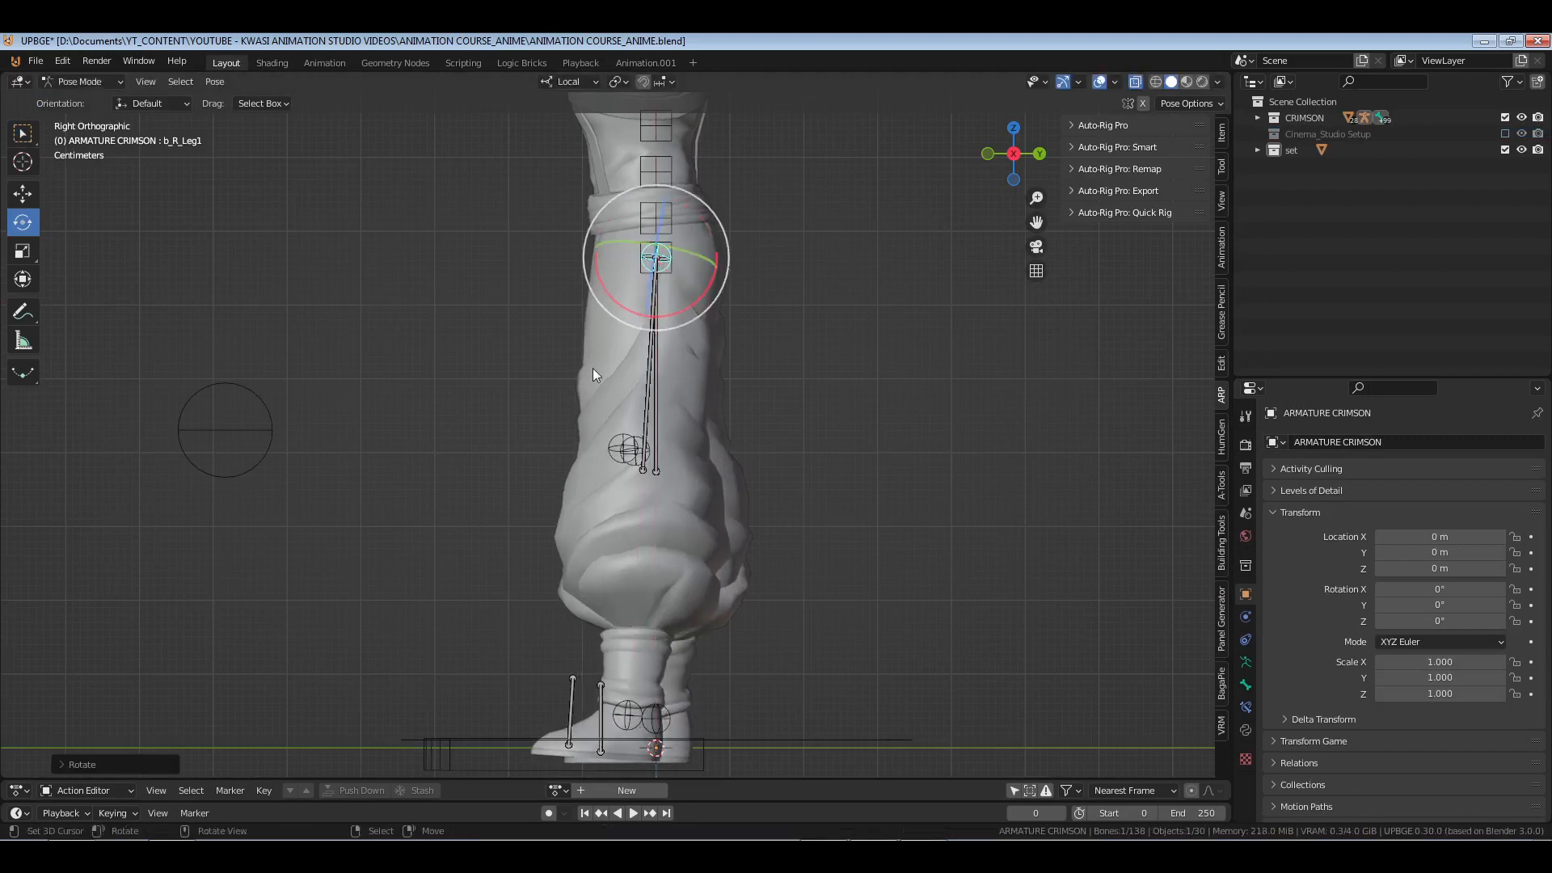
- Rotate the left upper leg bone slightly forward to match the right one, working from the left side view
{"action": "key", "text": "grave"}
{"action": "left_click", "coordinate": [478, 367]}
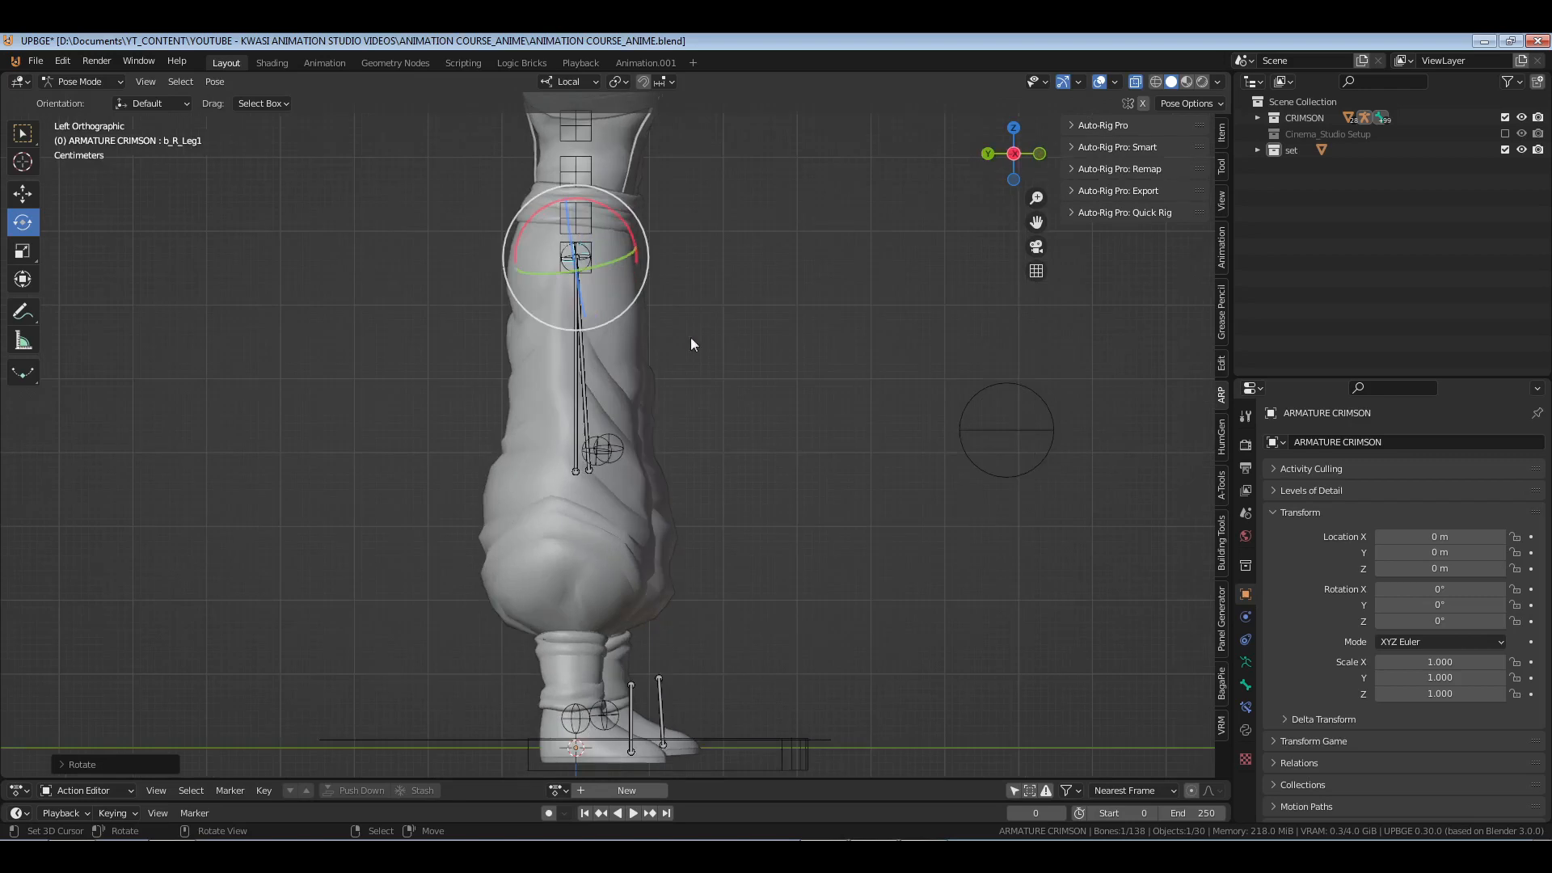
{"action": "right_click", "coordinate": [589, 256]}
{"action": "left_click_drag", "start_coordinate": [634, 287], "coordinate": [612, 136]}
- Rotate the left and right lower leg bones backward to bend both knees slightly
{"action": "right_click", "coordinate": [617, 448]}
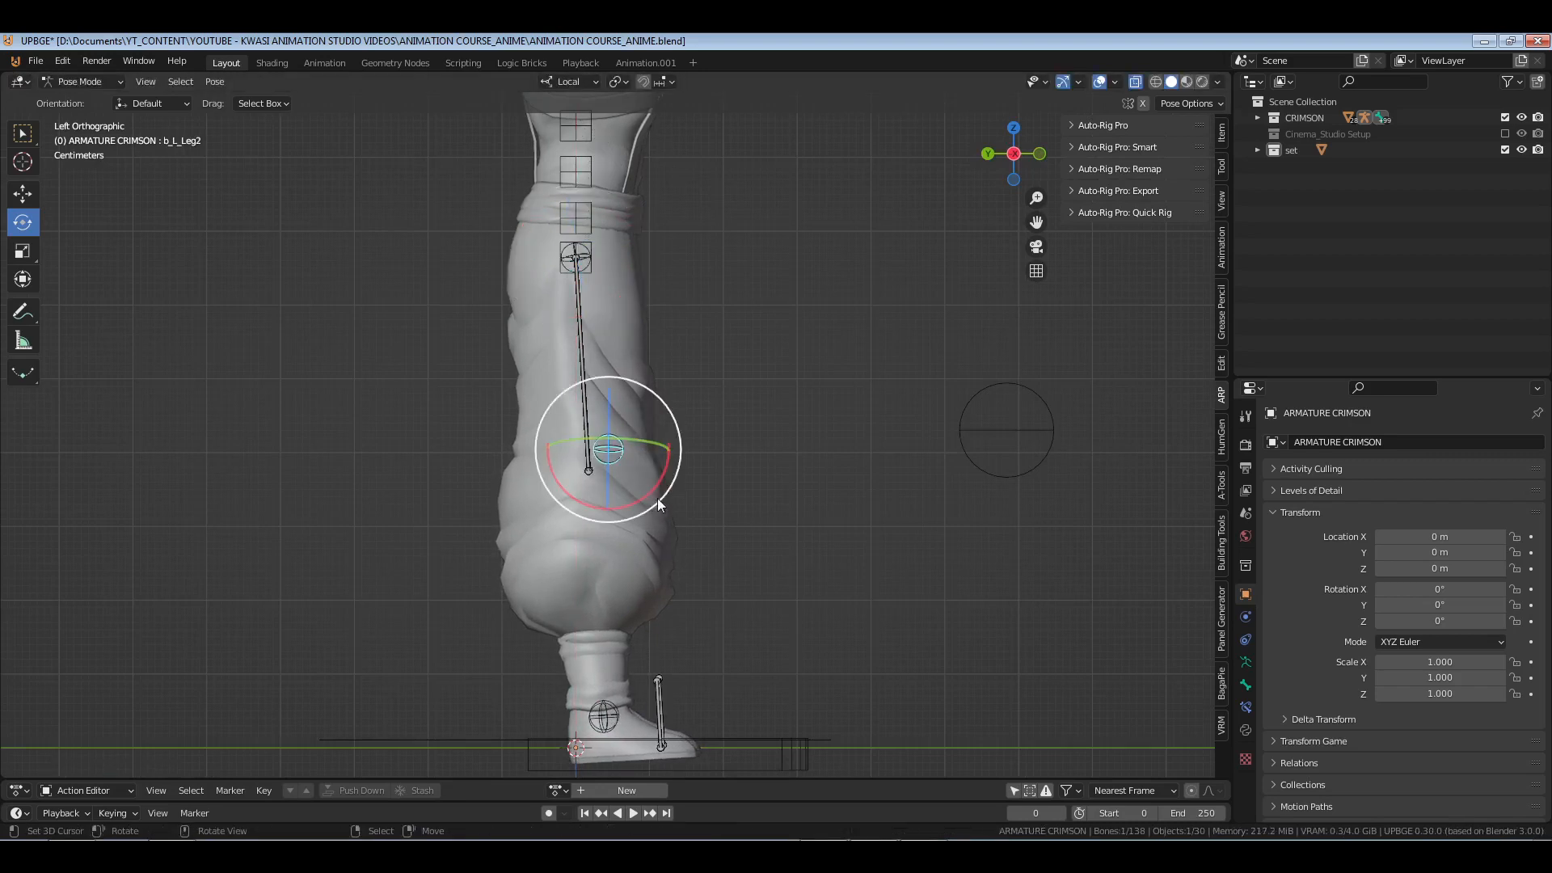
{"action": "left_click_drag", "start_coordinate": [660, 504], "coordinate": [582, 583]}
{"action": "left_click", "coordinate": [617, 441]}
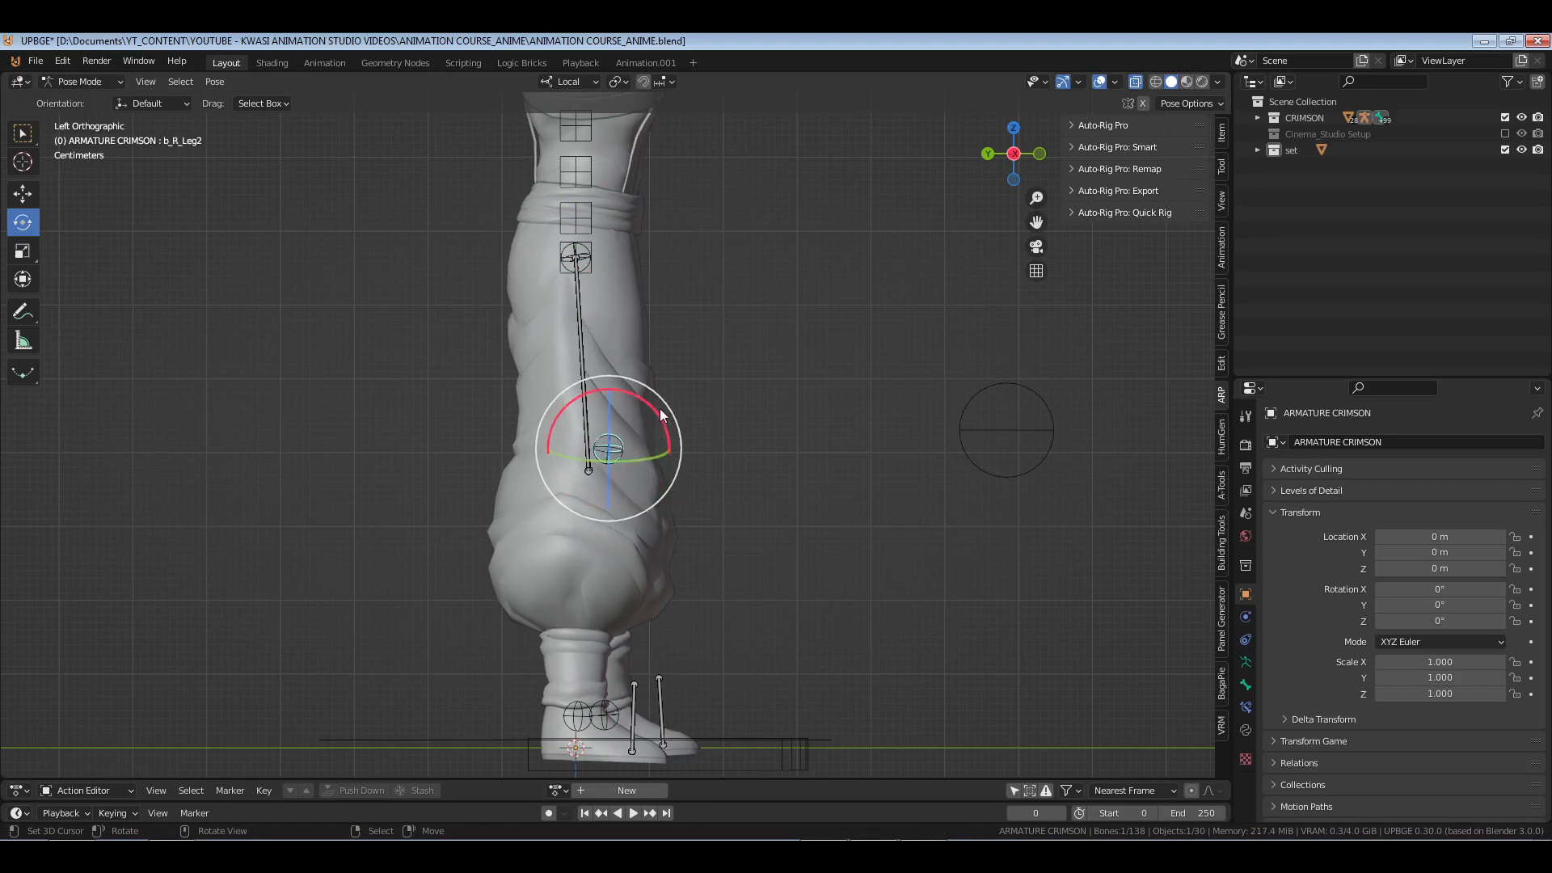
{"action": "left_click_drag", "start_coordinate": [671, 471], "coordinate": [514, 555]}
- Rotate the left and right foot bones in side view to flatten both feet against the ground
{"action": "middle_click_drag", "start_coordinate": [716, 696], "coordinate": [721, 607], "text": "shift"}
{"action": "left_click", "coordinate": [638, 657]}
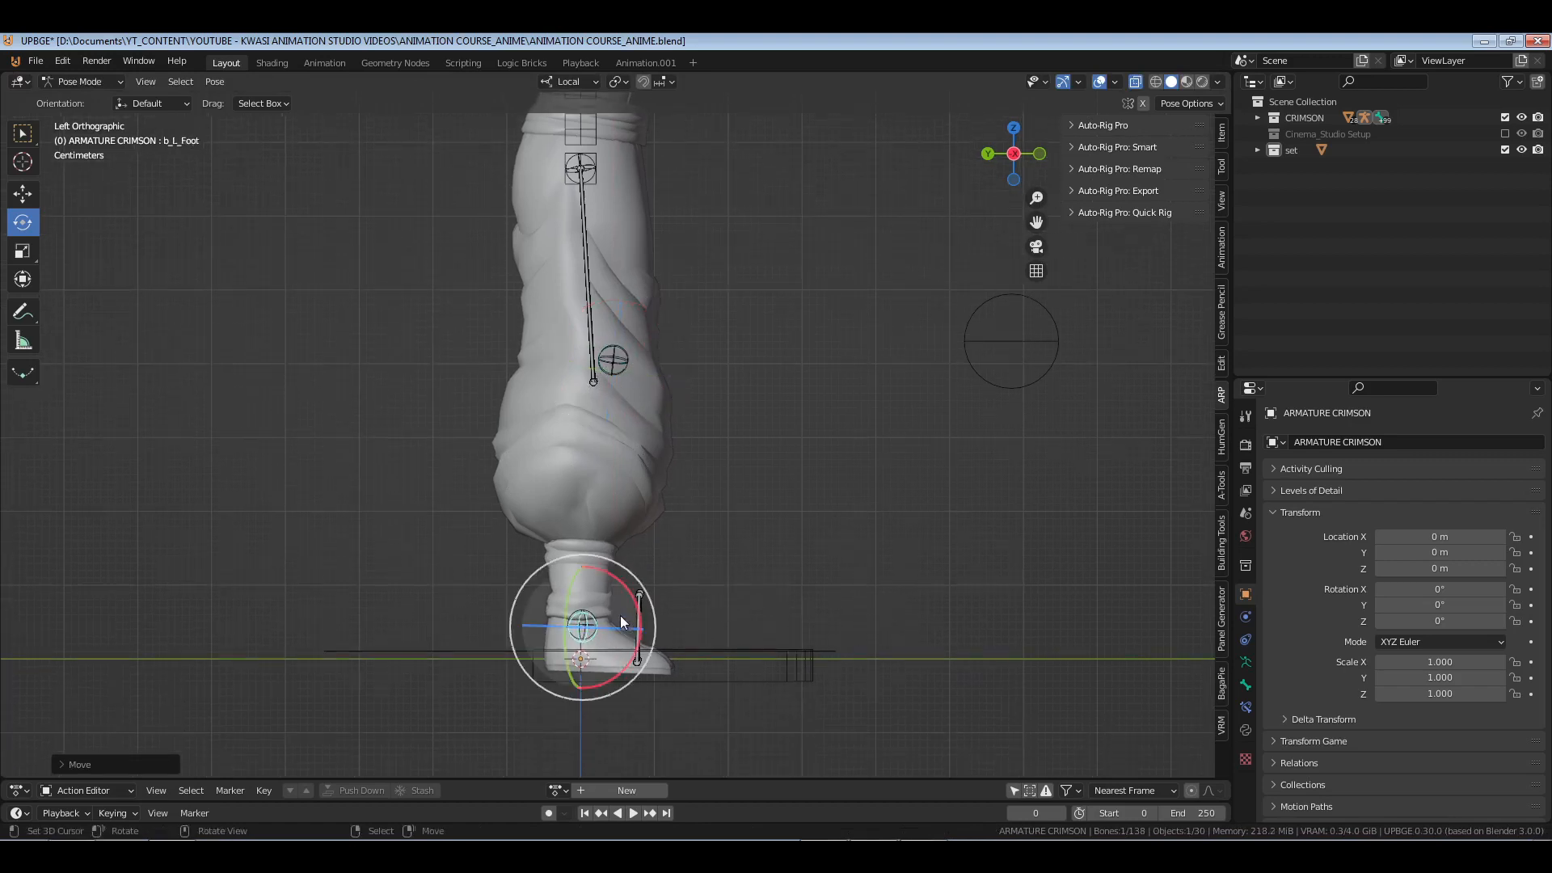
{"action": "left_click_drag", "start_coordinate": [624, 600], "coordinate": [693, 575]}
{"action": "key", "text": "KP_3"}
{"action": "right_click", "coordinate": [651, 624]}
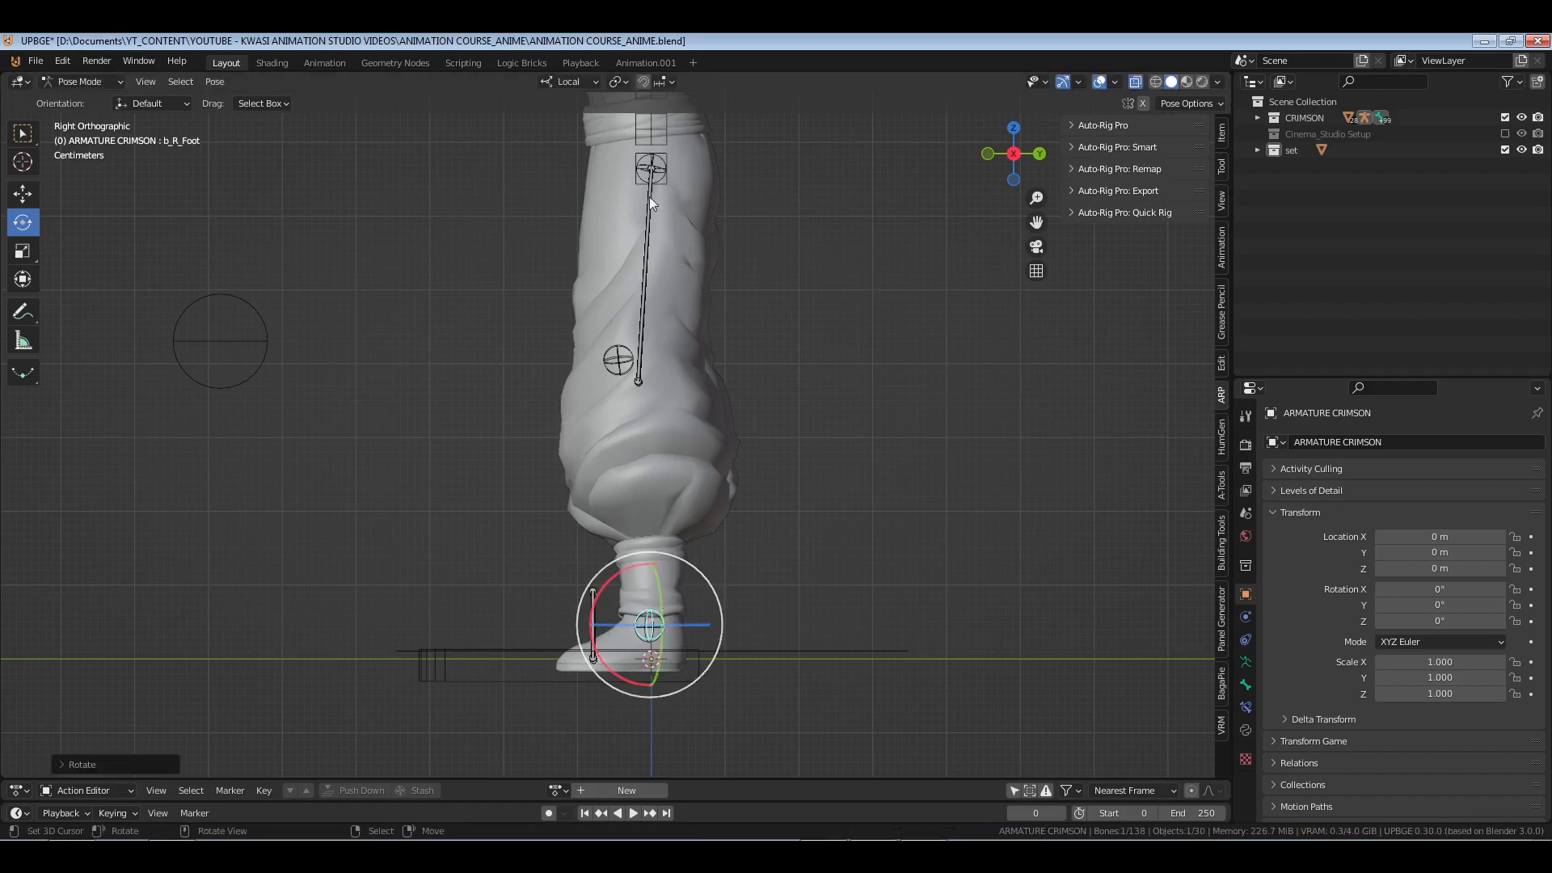
- Select the pelvis bone and raise it slightly in front view to bring the feet up to the ground line
{"action": "middle_click_drag", "start_coordinate": [648, 196], "coordinate": [683, 207]}
{"action": "left_click", "coordinate": [641, 166]}
{"action": "key", "text": "KP_1"}
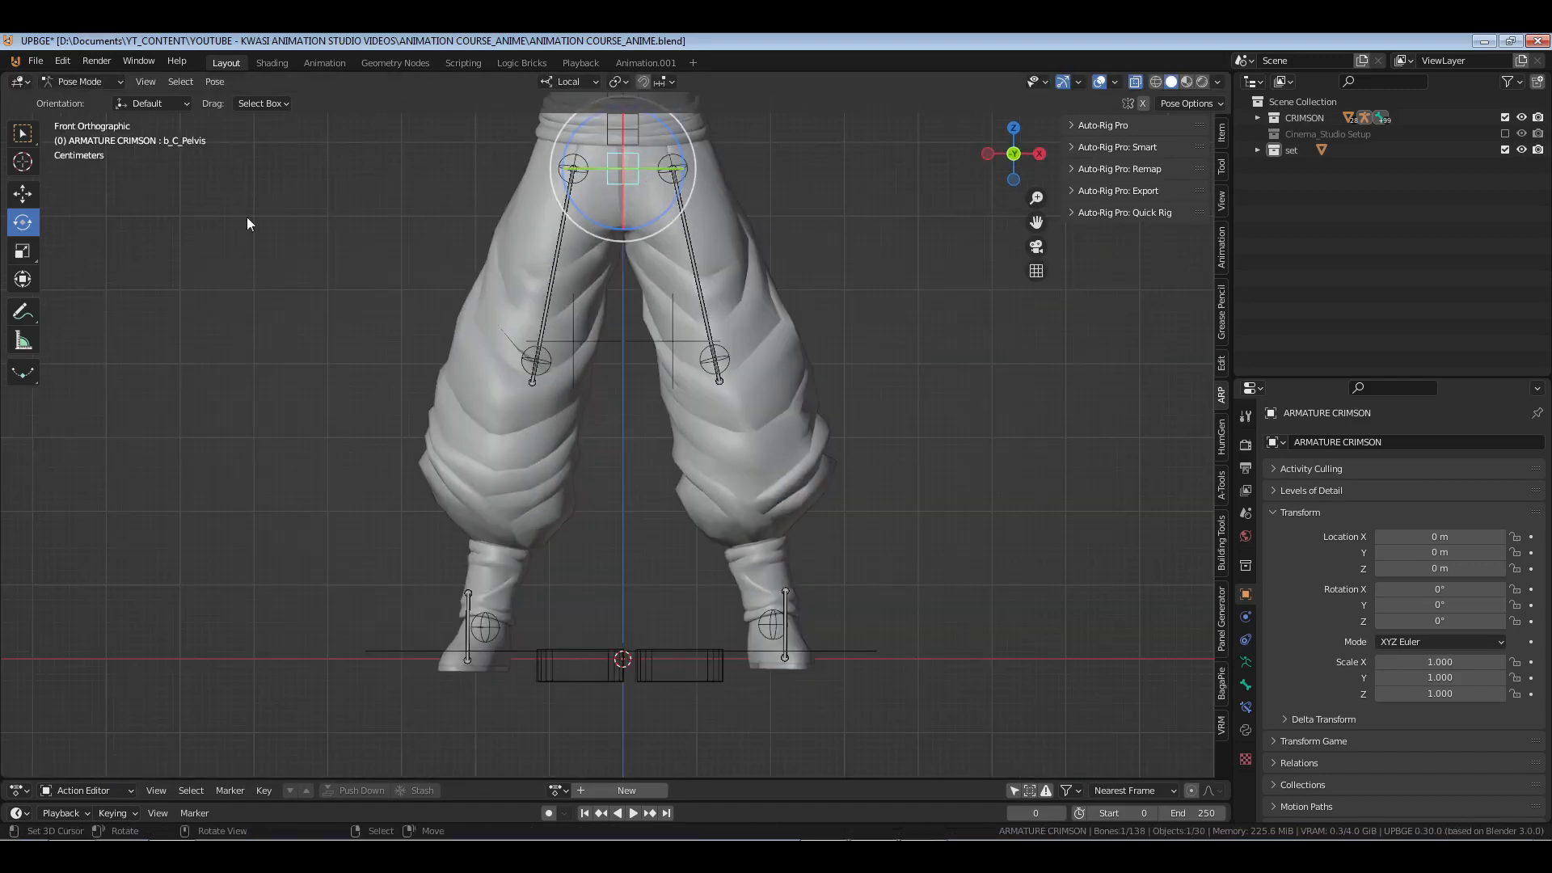
{"action": "left_click", "coordinate": [24, 197]}
{"action": "middle_click_drag", "start_coordinate": [693, 511], "coordinate": [693, 472], "text": "shift"}
{"action": "key", "text": "g"}
{"action": "key", "text": "z"}
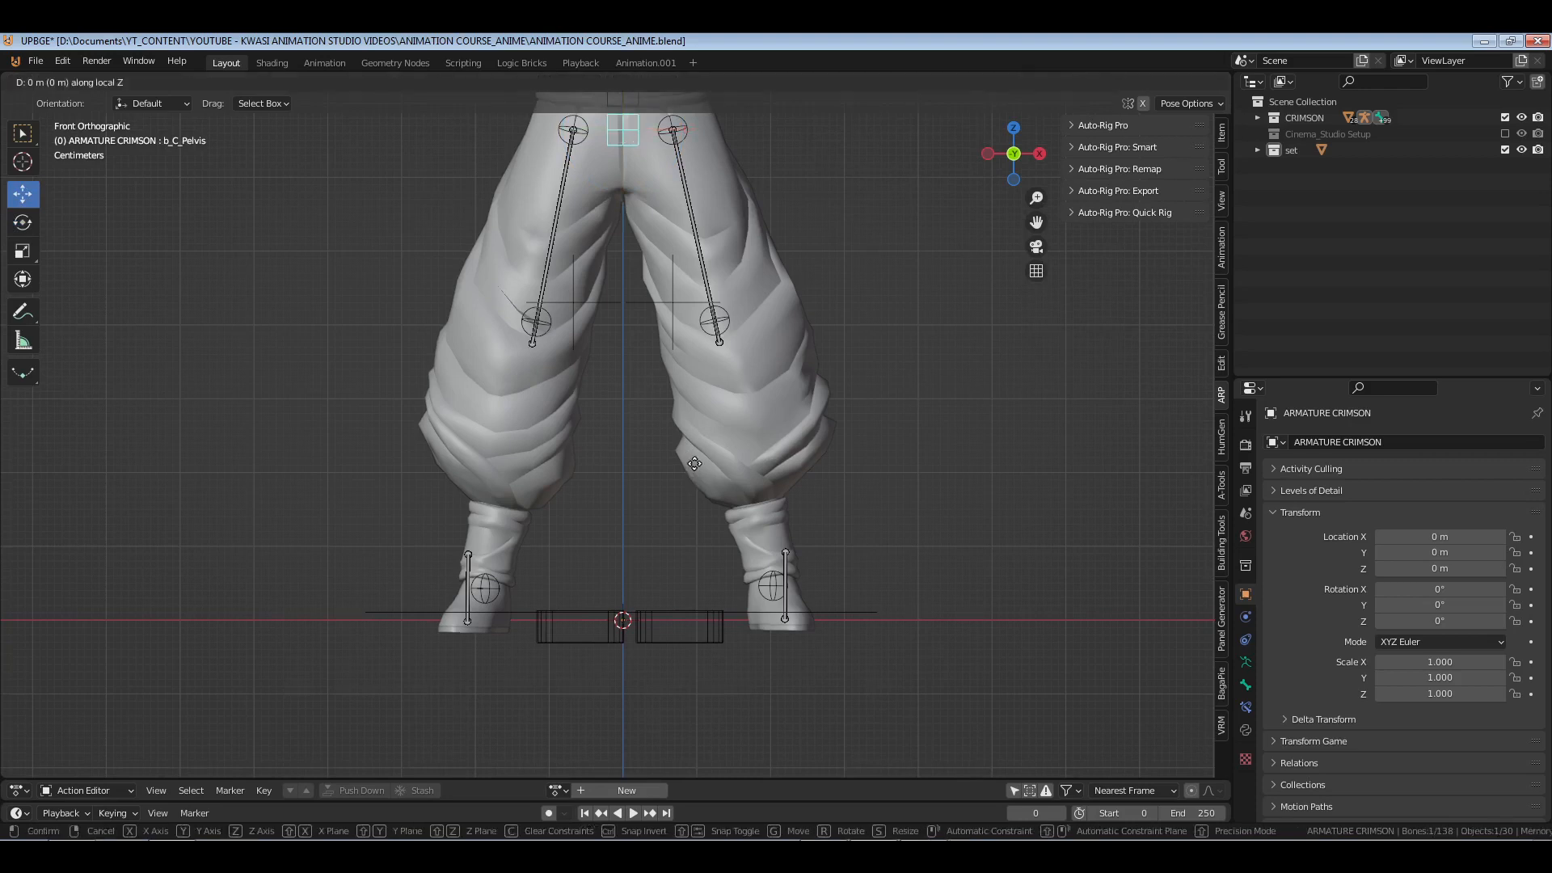
{"action": "right_click", "coordinate": [700, 439]}
{"action": "middle_click_drag", "start_coordinate": [644, 240], "coordinate": [644, 305], "text": "shift"}
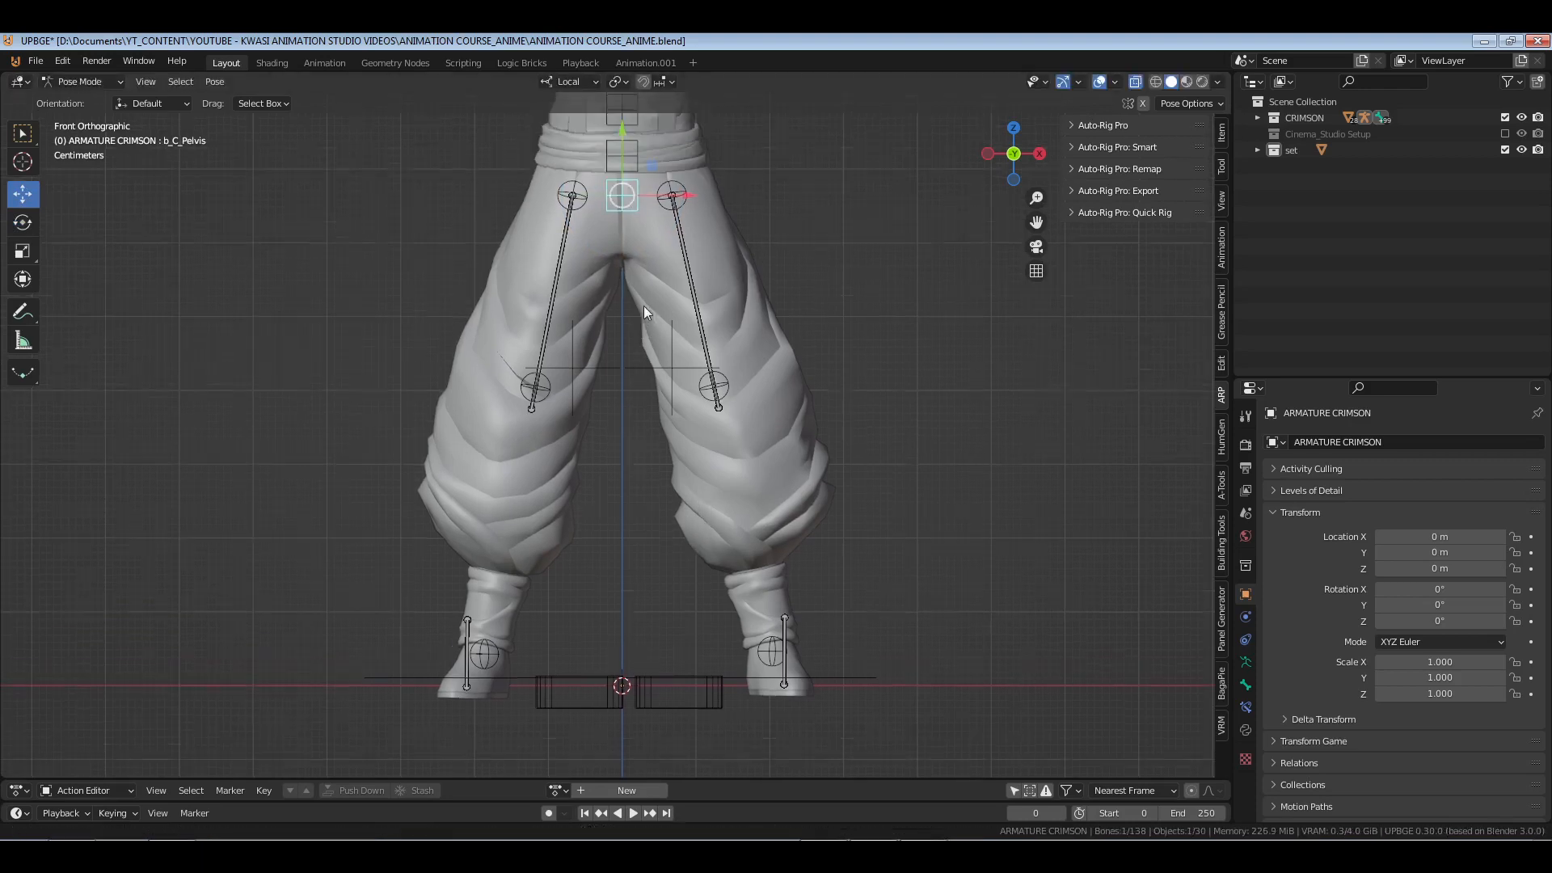
{"action": "left_click_drag", "start_coordinate": [620, 133], "coordinate": [628, 152]}
- Rotate the left foot bone slightly in front view to level the sole on the ground
{"action": "left_click", "coordinate": [506, 631]}
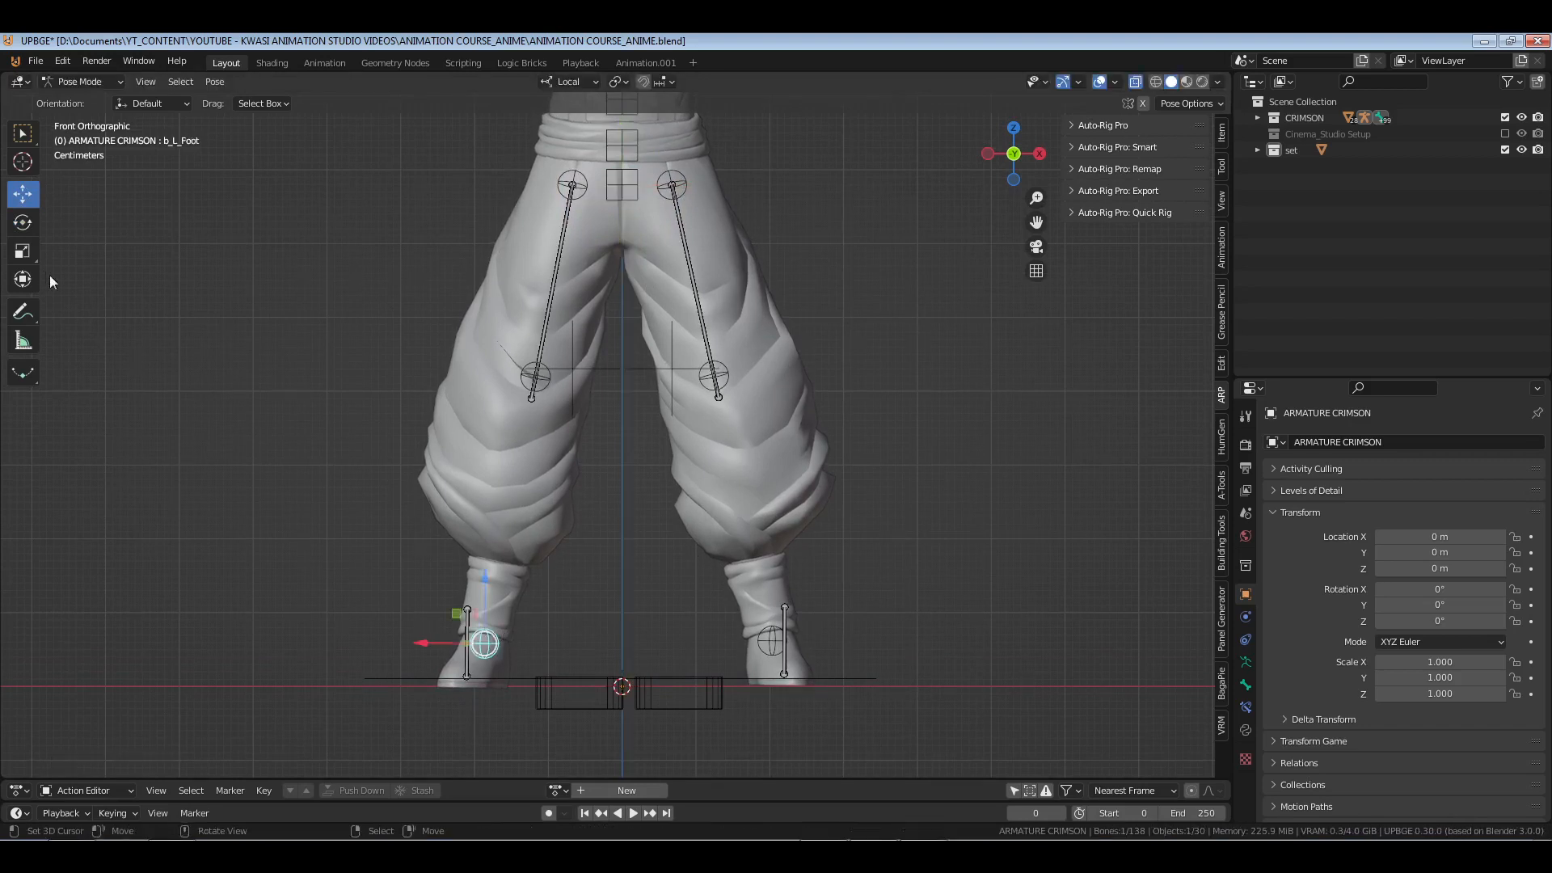
{"action": "left_click", "coordinate": [23, 222]}
{"action": "left_click_drag", "start_coordinate": [509, 604], "coordinate": [505, 565]}
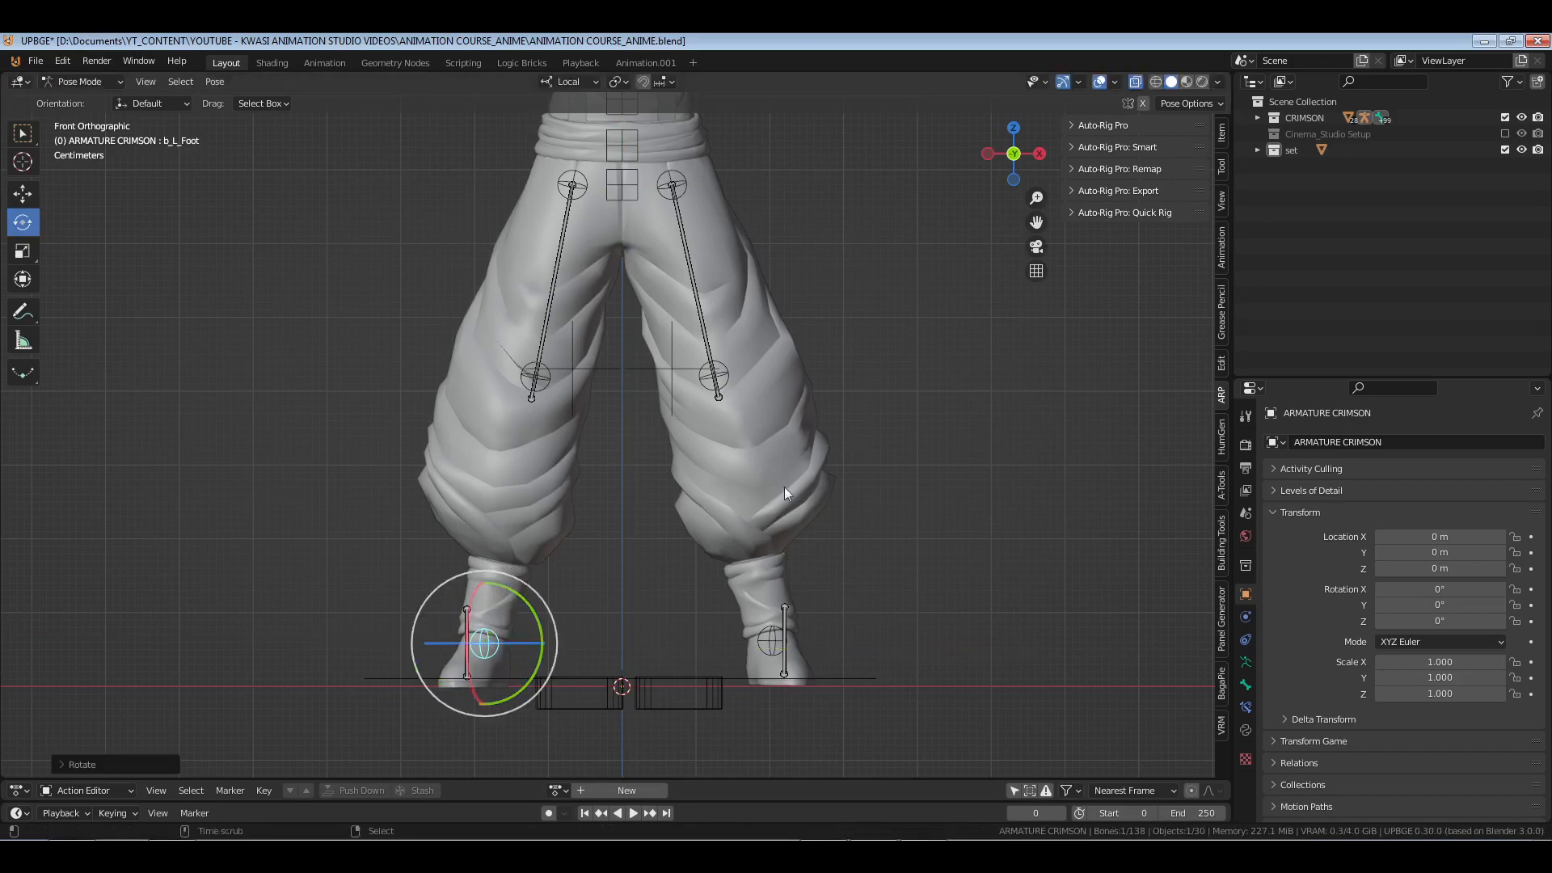
- Rotate the right upper arm bone down in front view until the arm hangs beside the body
{"action": "middle_click_drag", "start_coordinate": [784, 487], "coordinate": [652, 325]}
{"action": "left_click", "coordinate": [651, 325]}
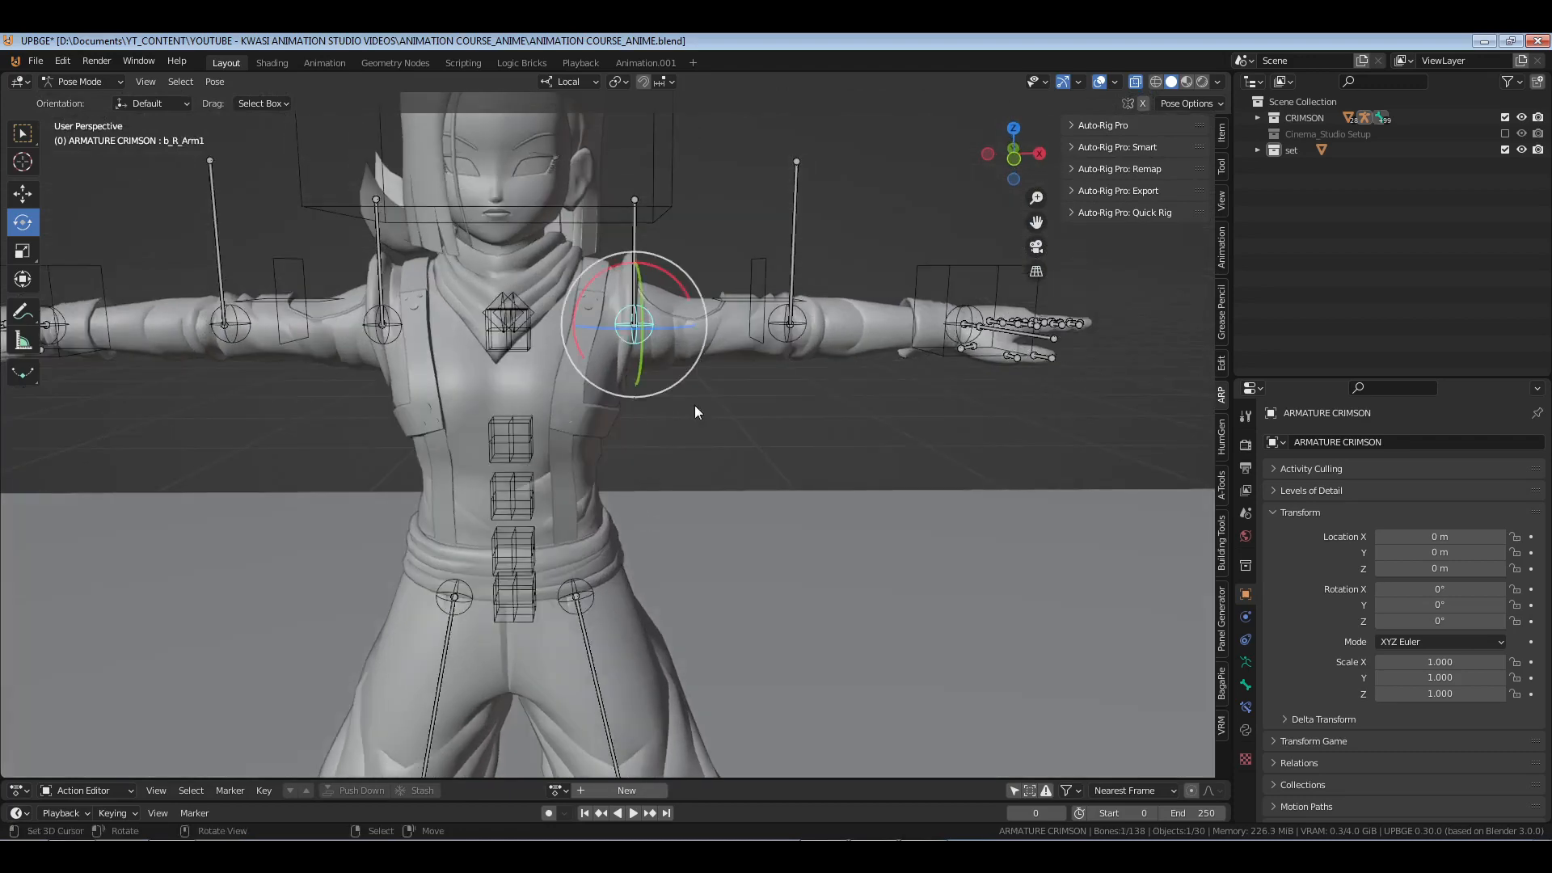
{"action": "key", "text": "KP_1"}
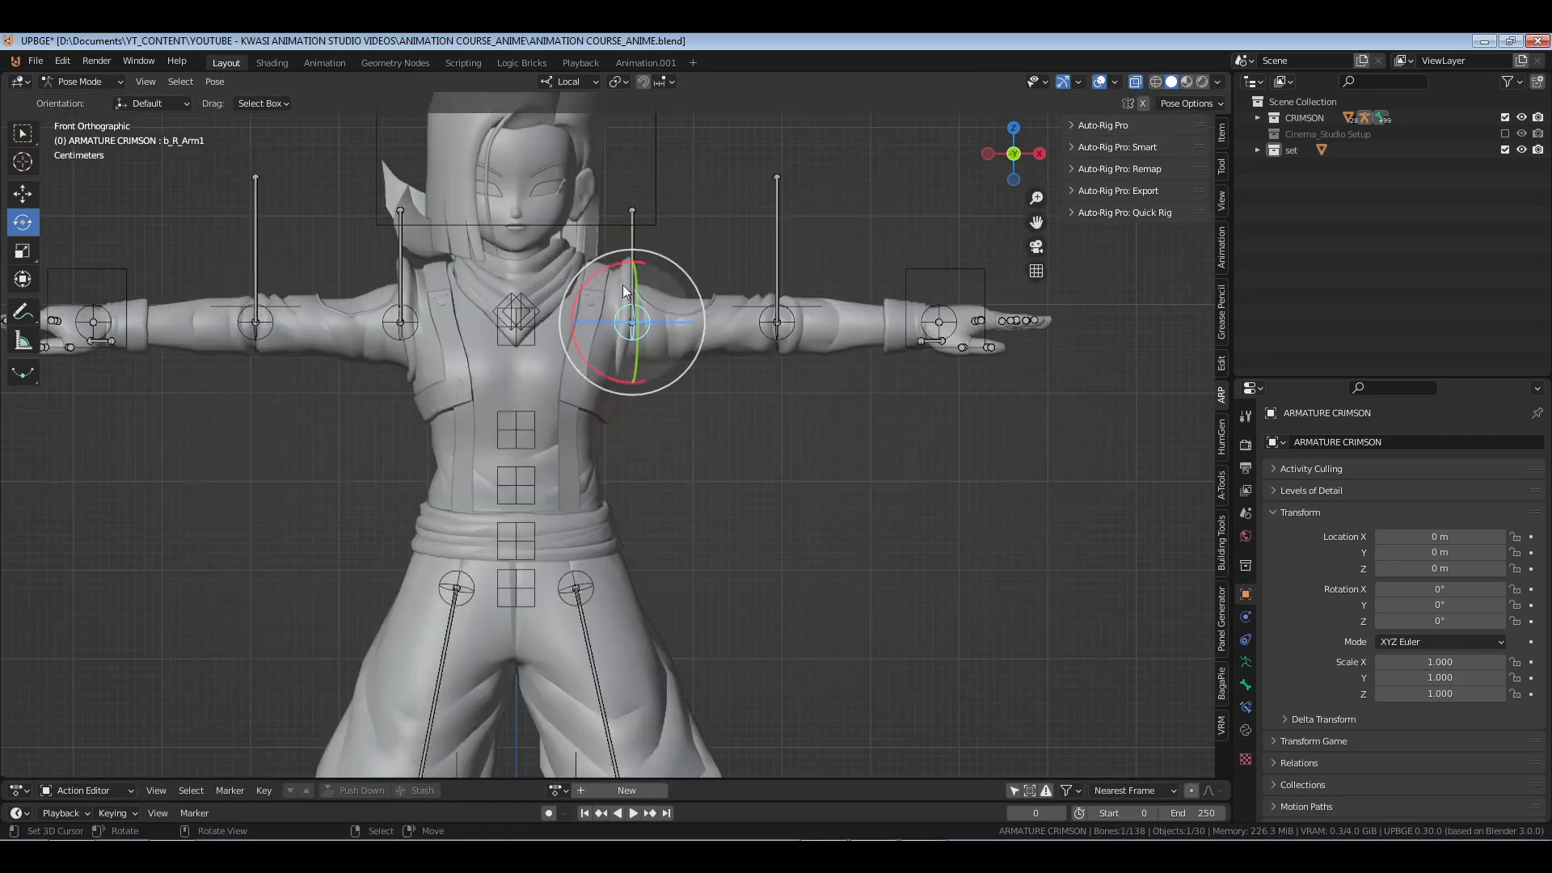
{"action": "left_click_drag", "start_coordinate": [618, 269], "coordinate": [688, 335]}
{"action": "right_click", "coordinate": [635, 246]}
{"action": "right_click", "coordinate": [646, 332]}
- Rotate the right upper arm slightly backward in side view and bend the right forearm slightly forward
{"action": "key", "text": "KP_3"}
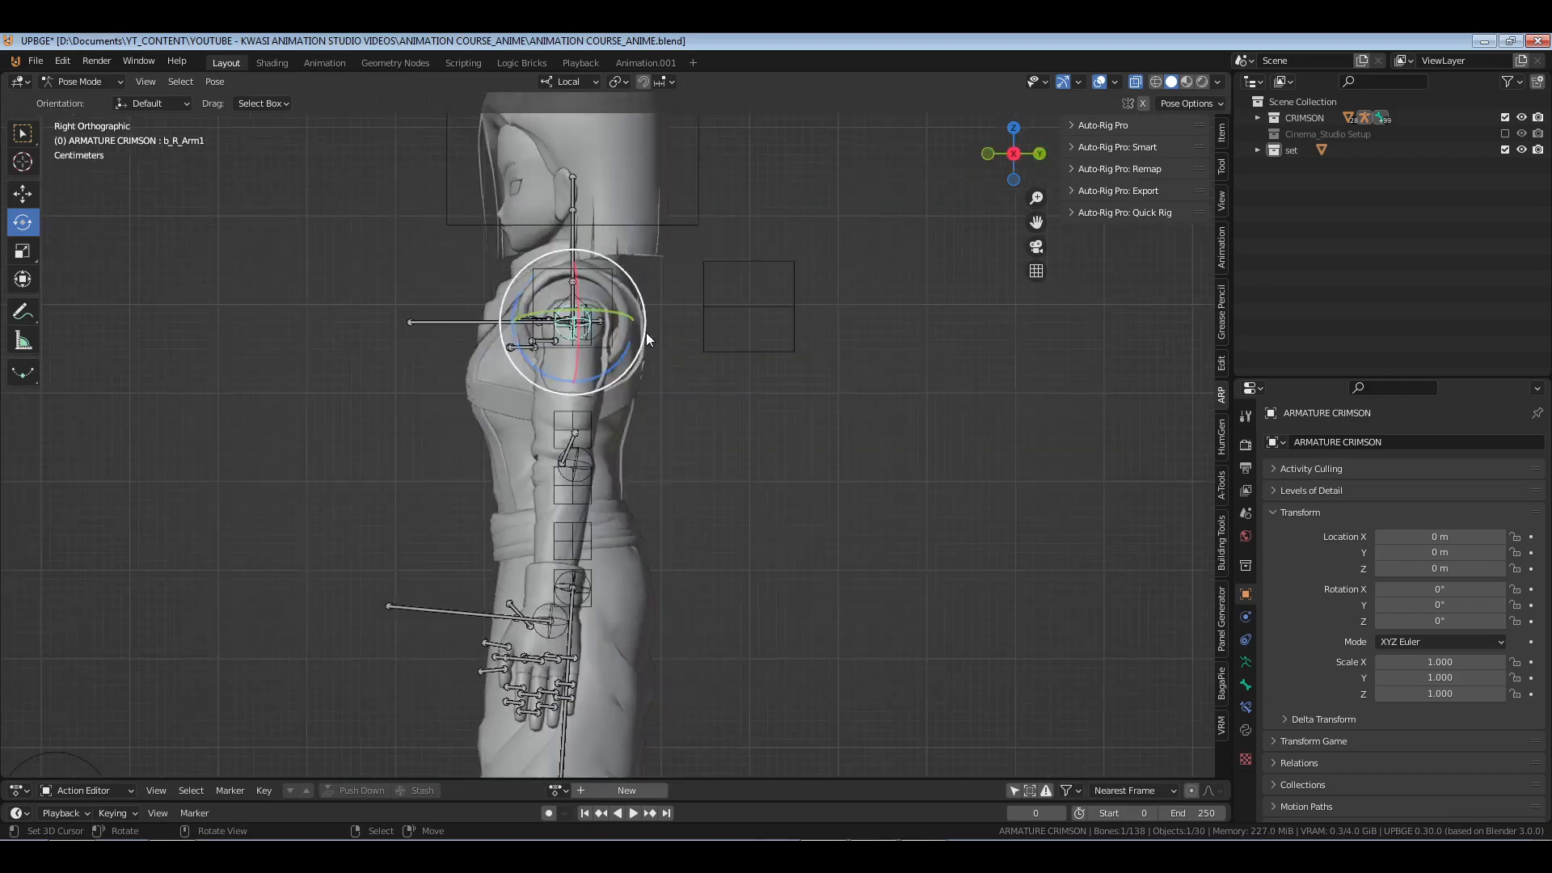
{"action": "left_click_drag", "start_coordinate": [602, 376], "coordinate": [616, 381]}
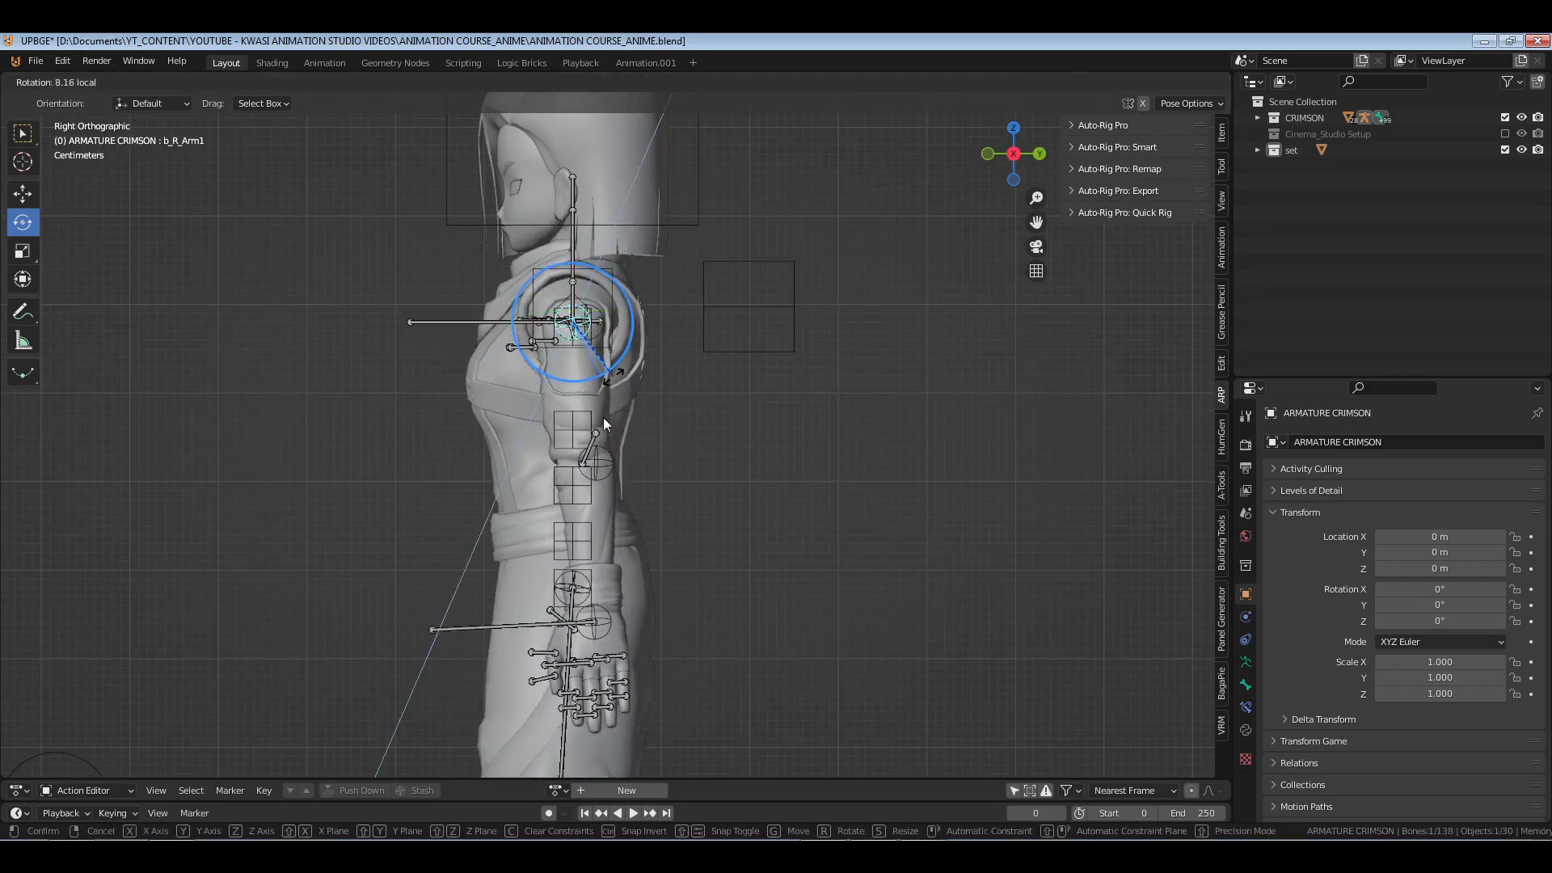
{"action": "right_click", "coordinate": [633, 466]}
{"action": "left_click_drag", "start_coordinate": [643, 511], "coordinate": [631, 495]}
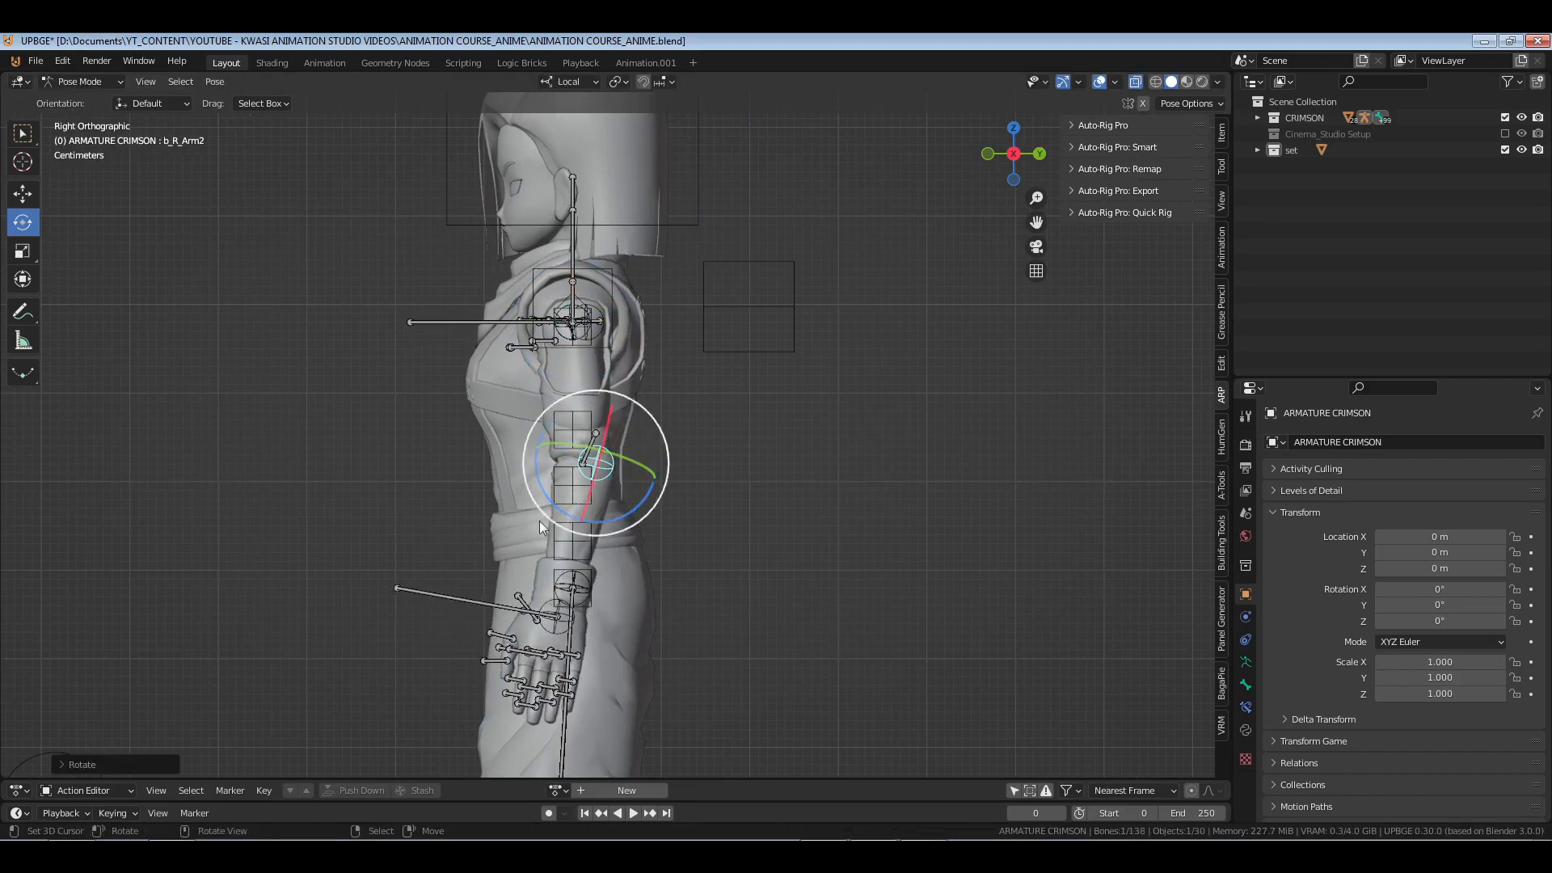
{"action": "middle_click_drag", "start_coordinate": [540, 521], "coordinate": [758, 566]}
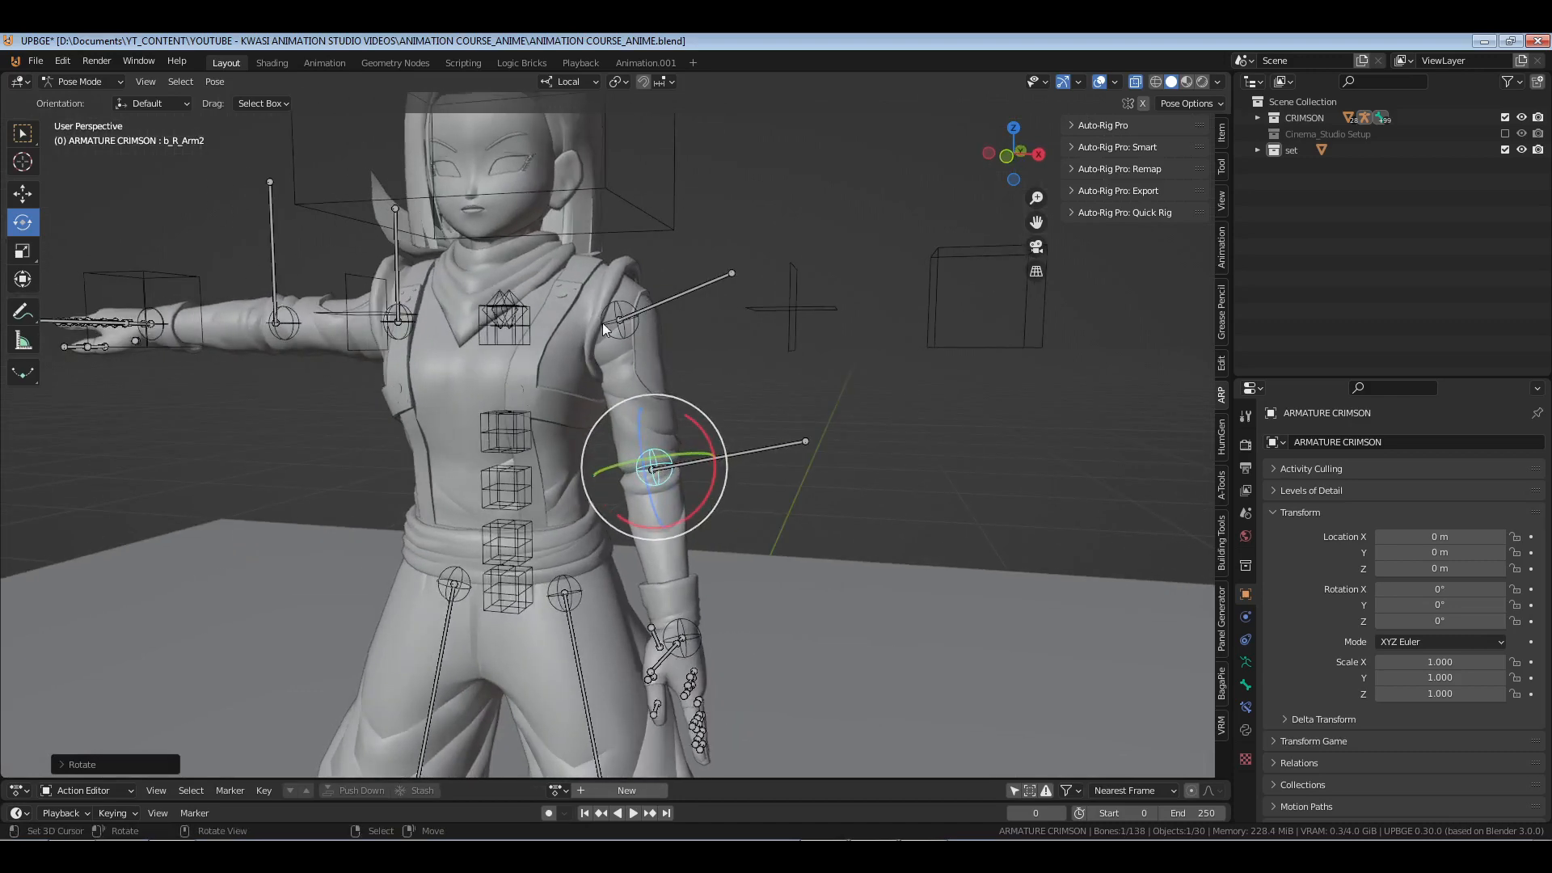
- Rotate the right arm helper bone at the shoulder to refine the shoulder deformation, adjusting it from the front and the side
{"action": "right_click", "coordinate": [603, 323]}
{"action": "middle_click_drag", "start_coordinate": [719, 460], "coordinate": [638, 464]}
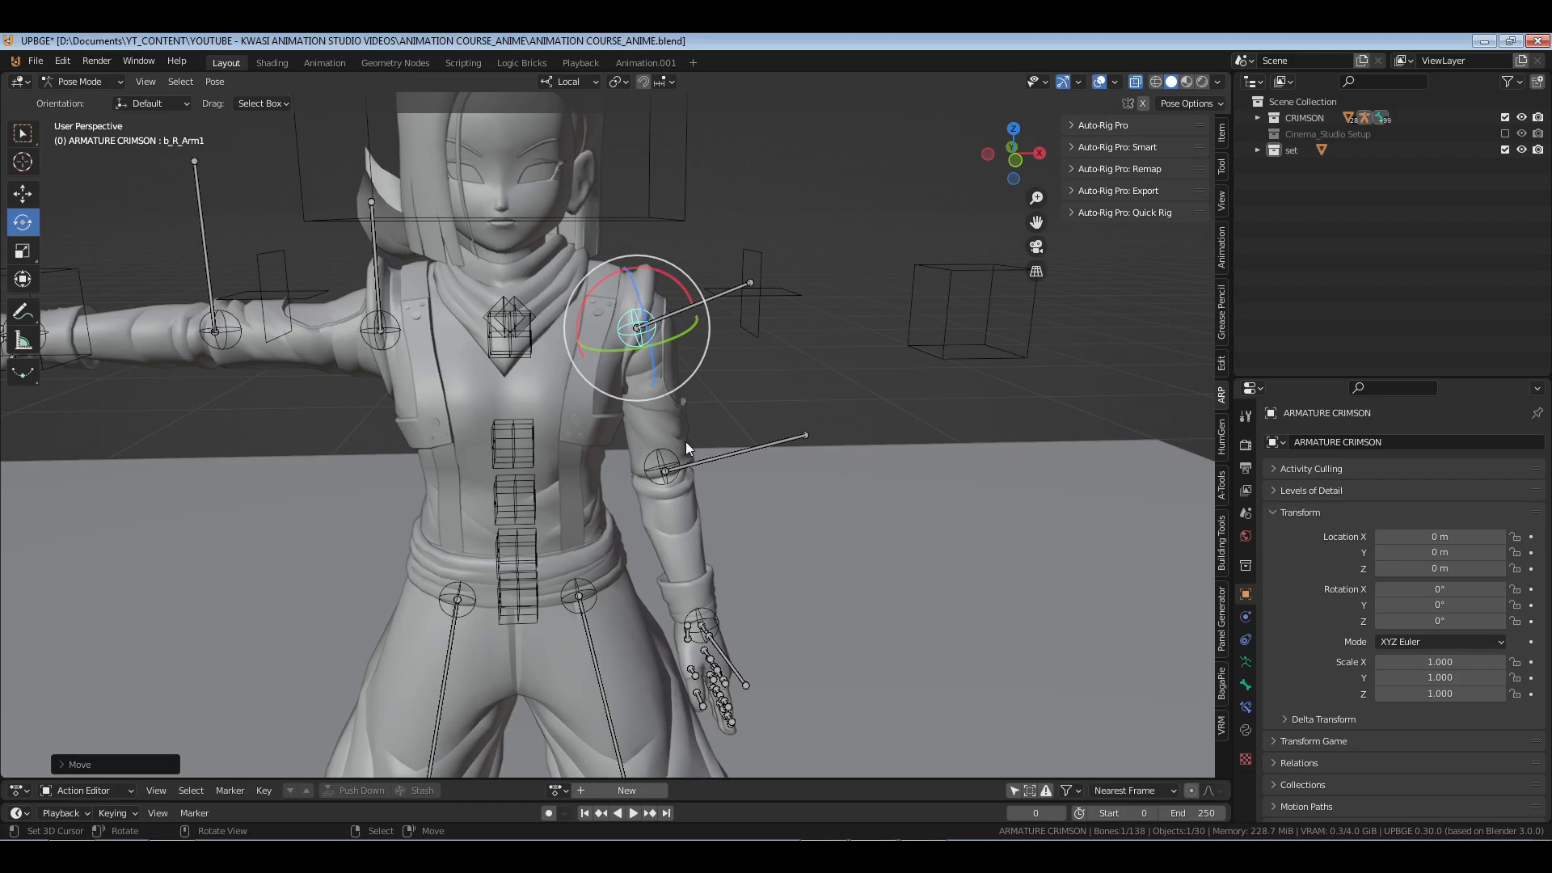
{"action": "scroll", "coordinate": [662, 409], "scroll_direction": "up", "scroll_amount": 2}
{"action": "mouse_move", "coordinate": [667, 394]}
{"action": "middle_mouse_down"}
{"action": "mouse_move", "coordinate": [682, 394]}
{"action": "mouse_move", "coordinate": [663, 391]}
{"action": "mouse_move", "coordinate": [673, 368]}
{"action": "middle_mouse_up"}
{"action": "left_click", "coordinate": [732, 235]}
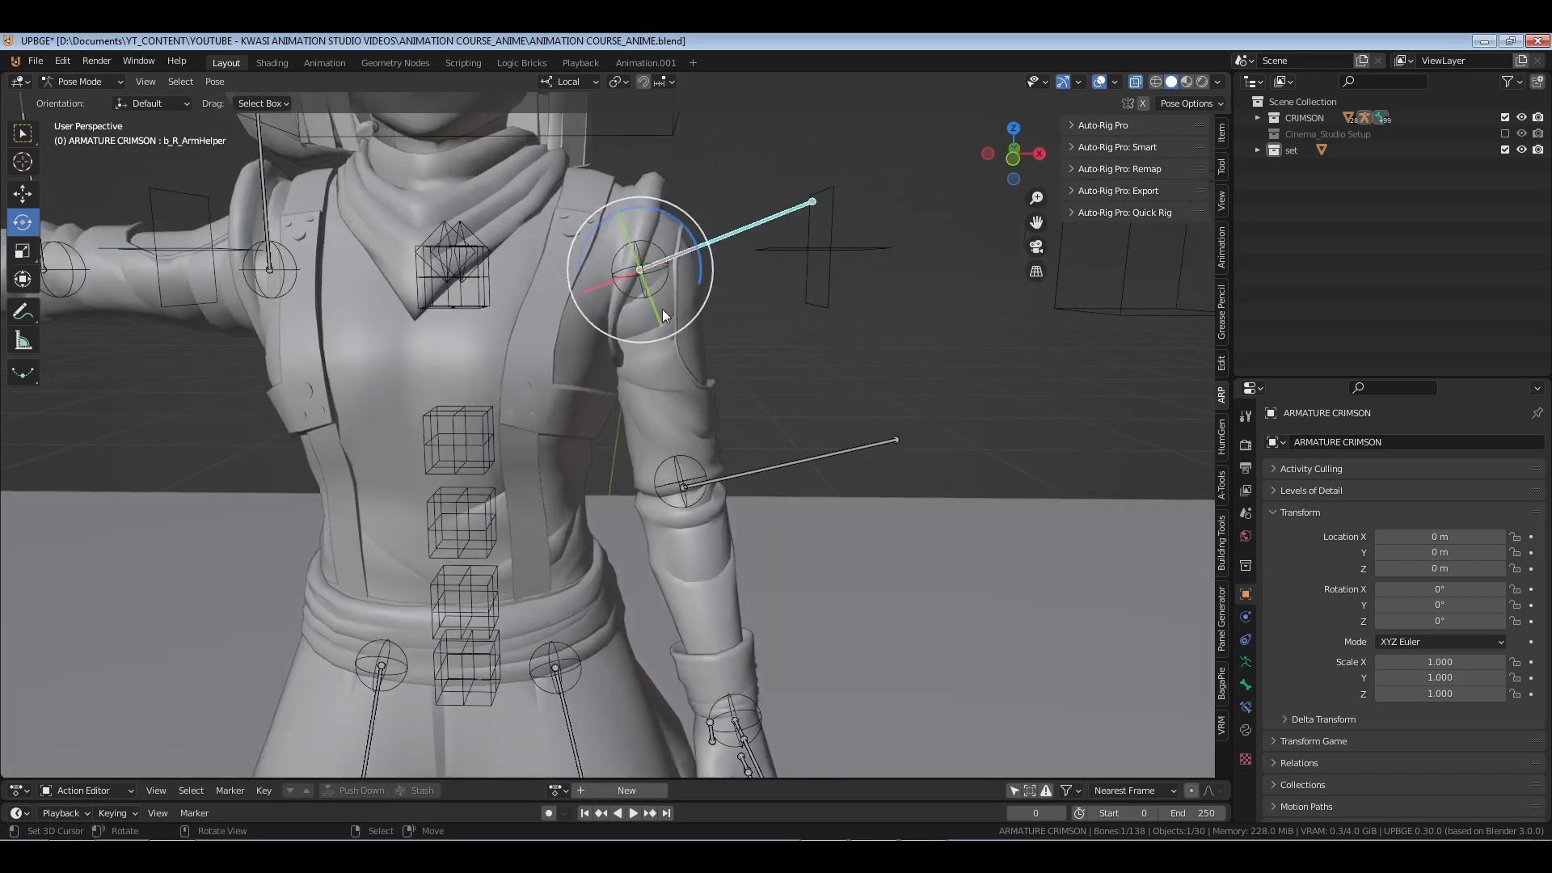
{"action": "left_click_drag", "start_coordinate": [668, 215], "coordinate": [679, 266]}
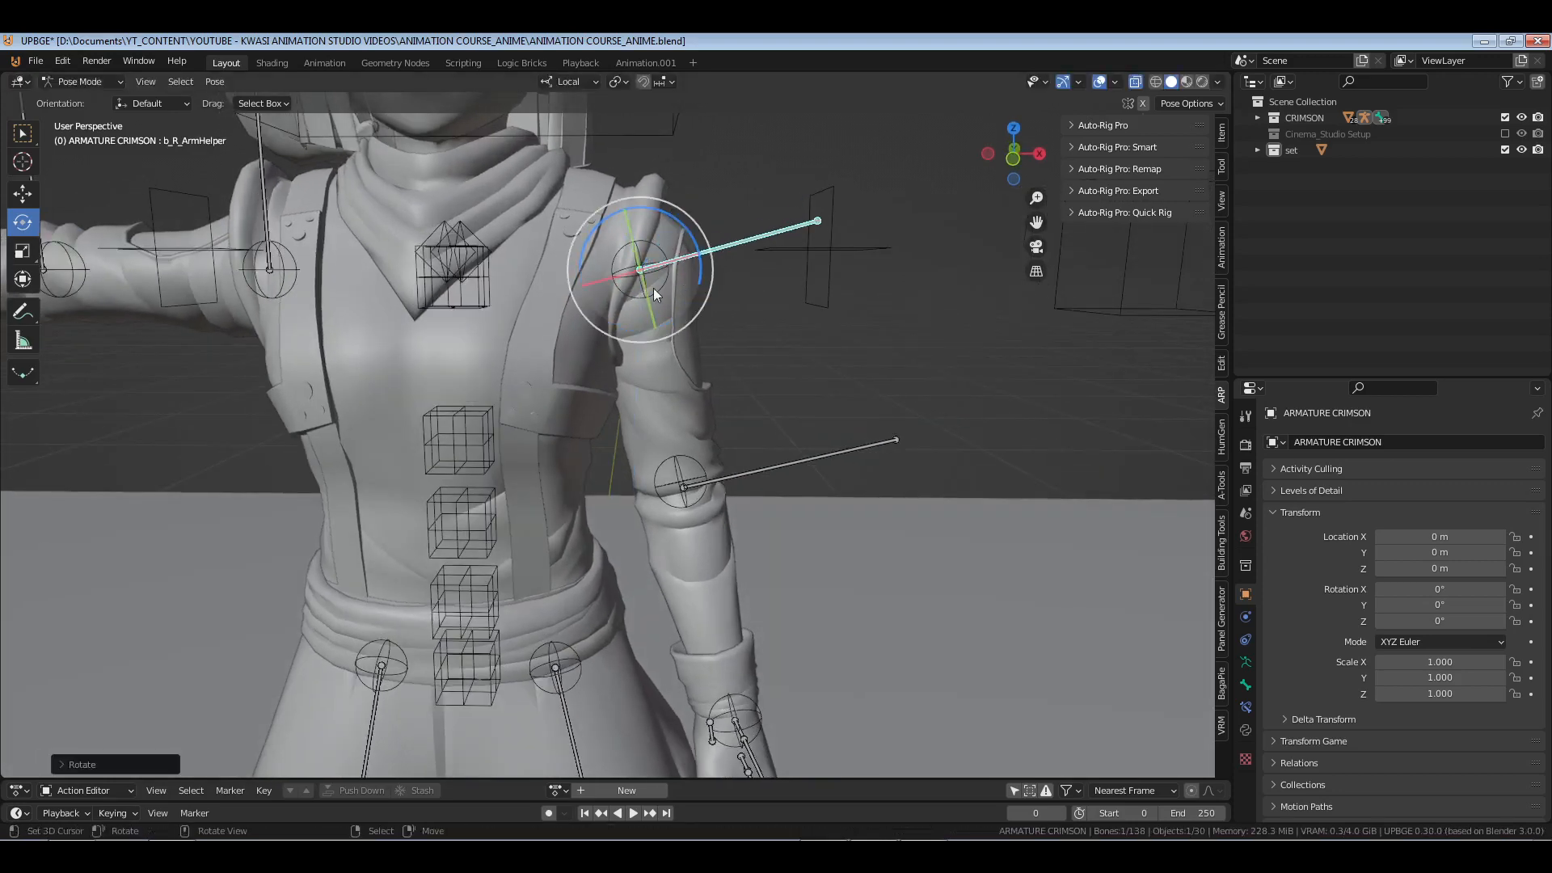
{"action": "key", "text": "KP_3"}
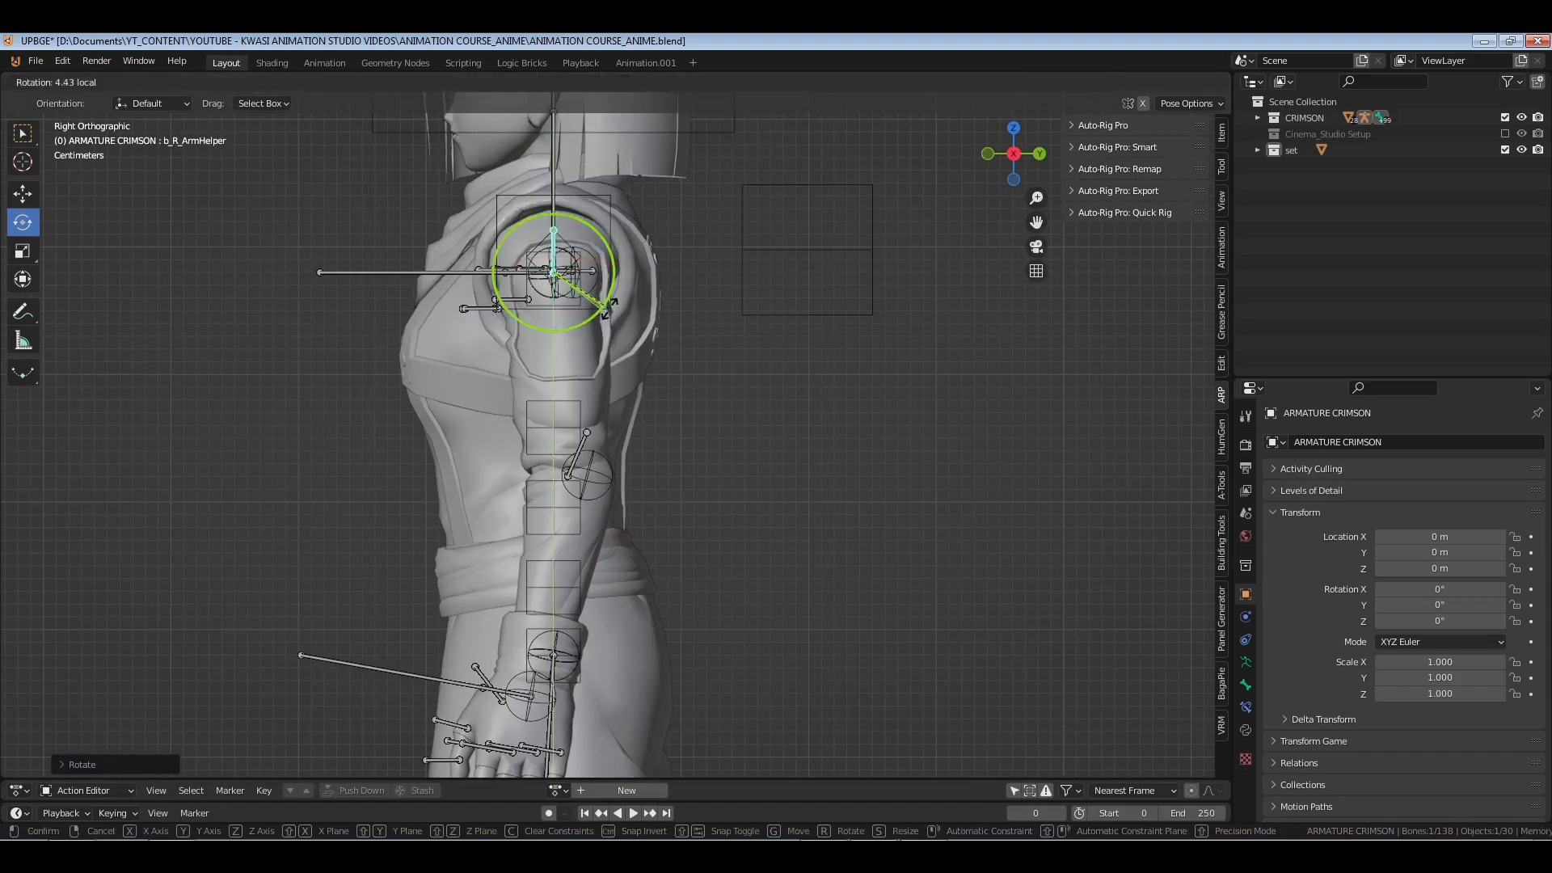
{"action": "middle_click_drag", "start_coordinate": [396, 448], "coordinate": [599, 439]}
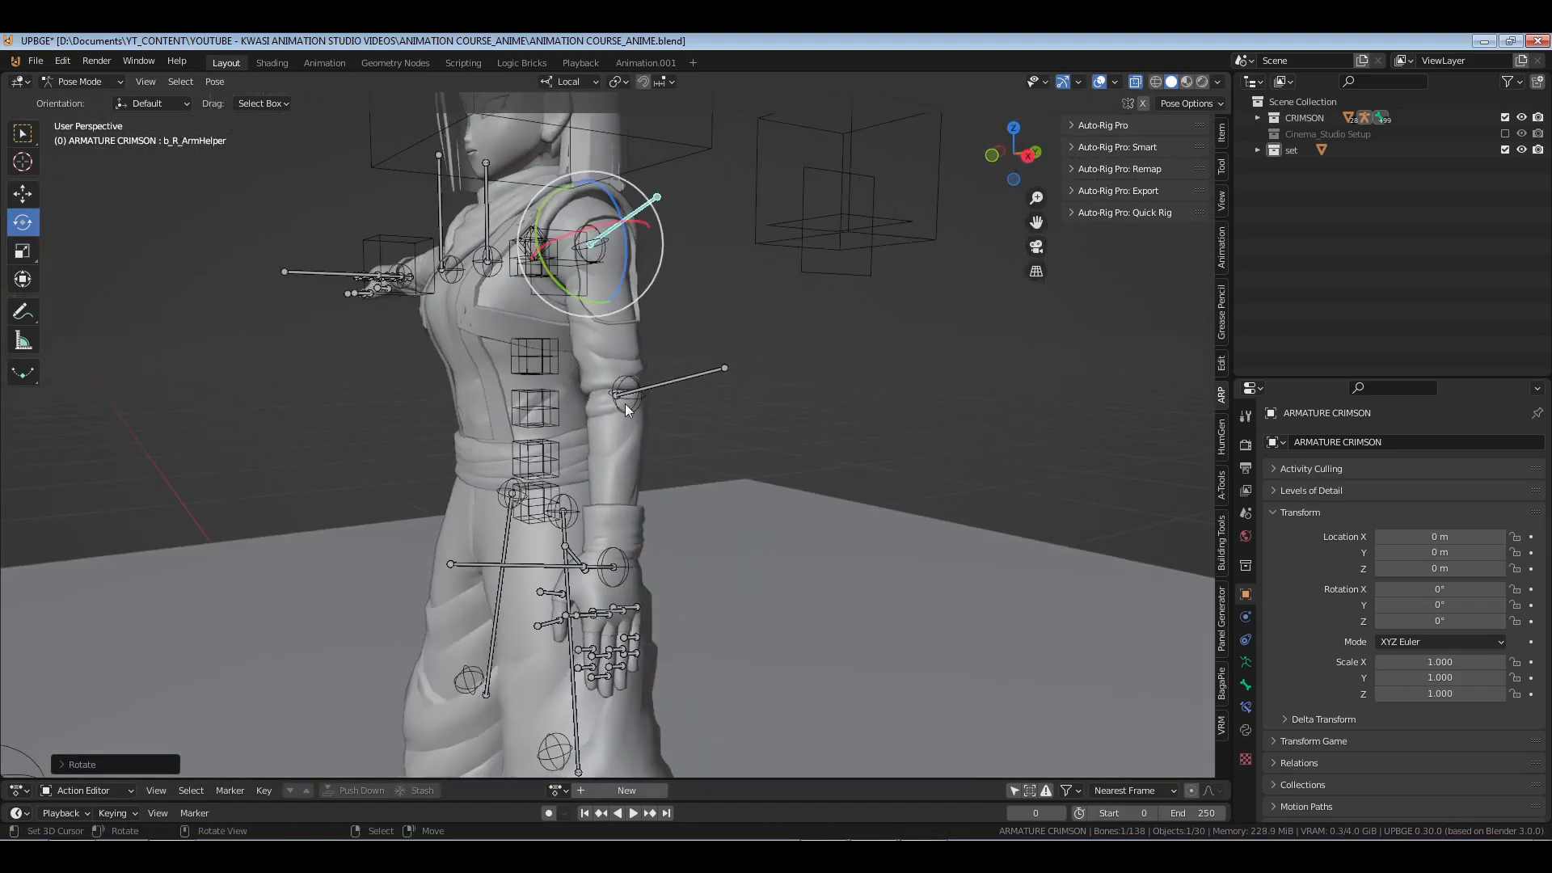
- Select the right forearm bone and fine-tune its bend in side view
{"action": "left_click", "coordinate": [625, 404]}
{"action": "key", "text": "KP_3"}
{"action": "key", "text": "KP_Decimal"}
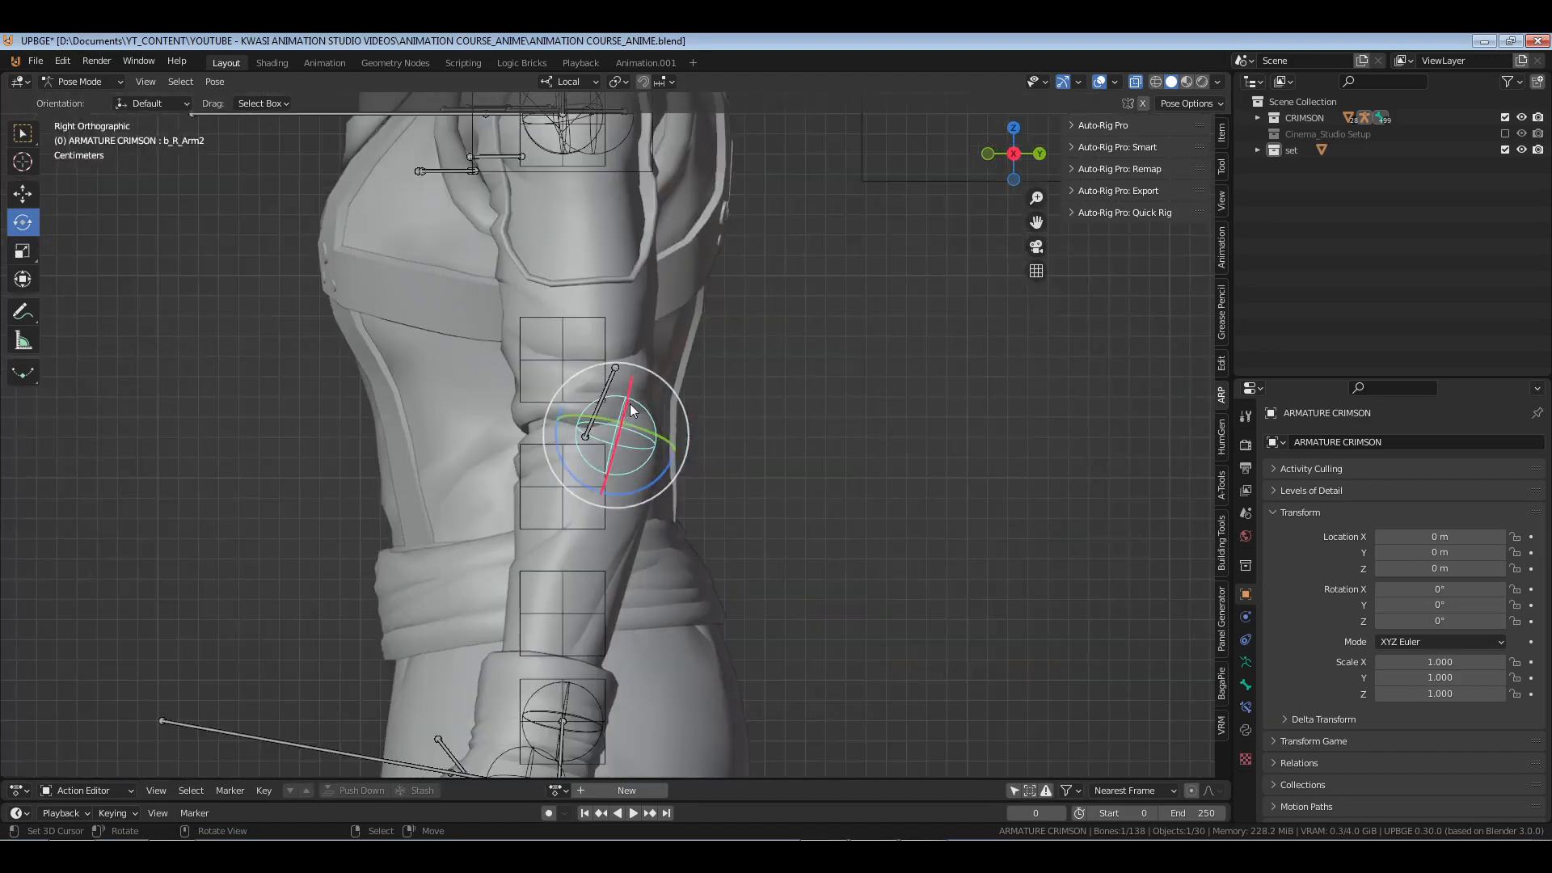
{"action": "left_click_drag", "start_coordinate": [658, 495], "coordinate": [652, 486]}
{"action": "middle_click_drag", "start_coordinate": [653, 487], "coordinate": [684, 372]}
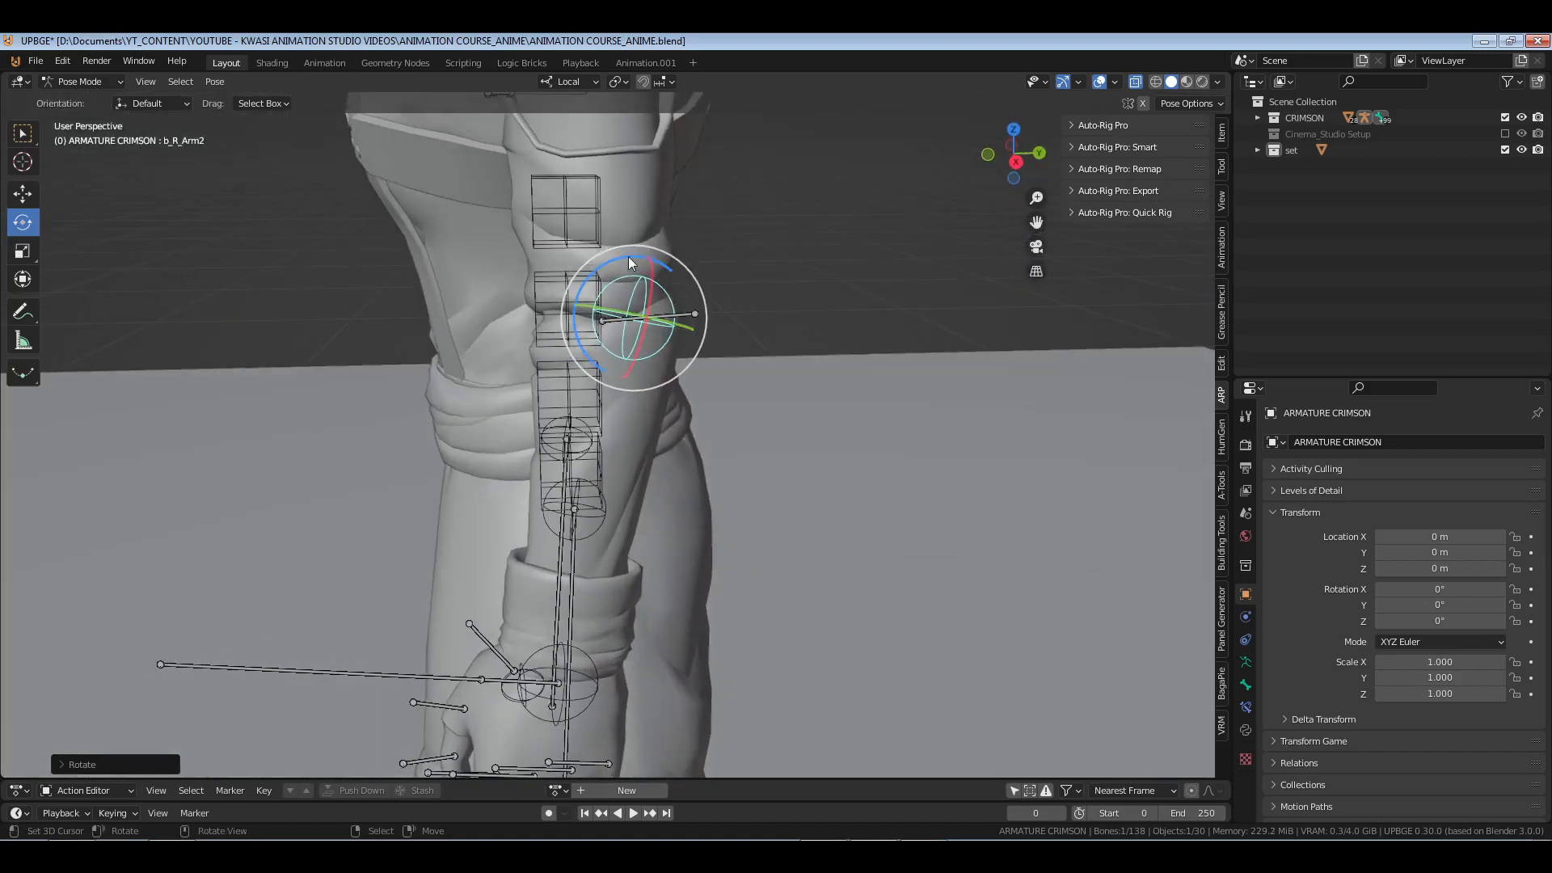
- Adjust the right upper arm bone's rotation from an angled side view and clear the bone selection
{"action": "middle_click_drag", "start_coordinate": [639, 275], "coordinate": [586, 207]}
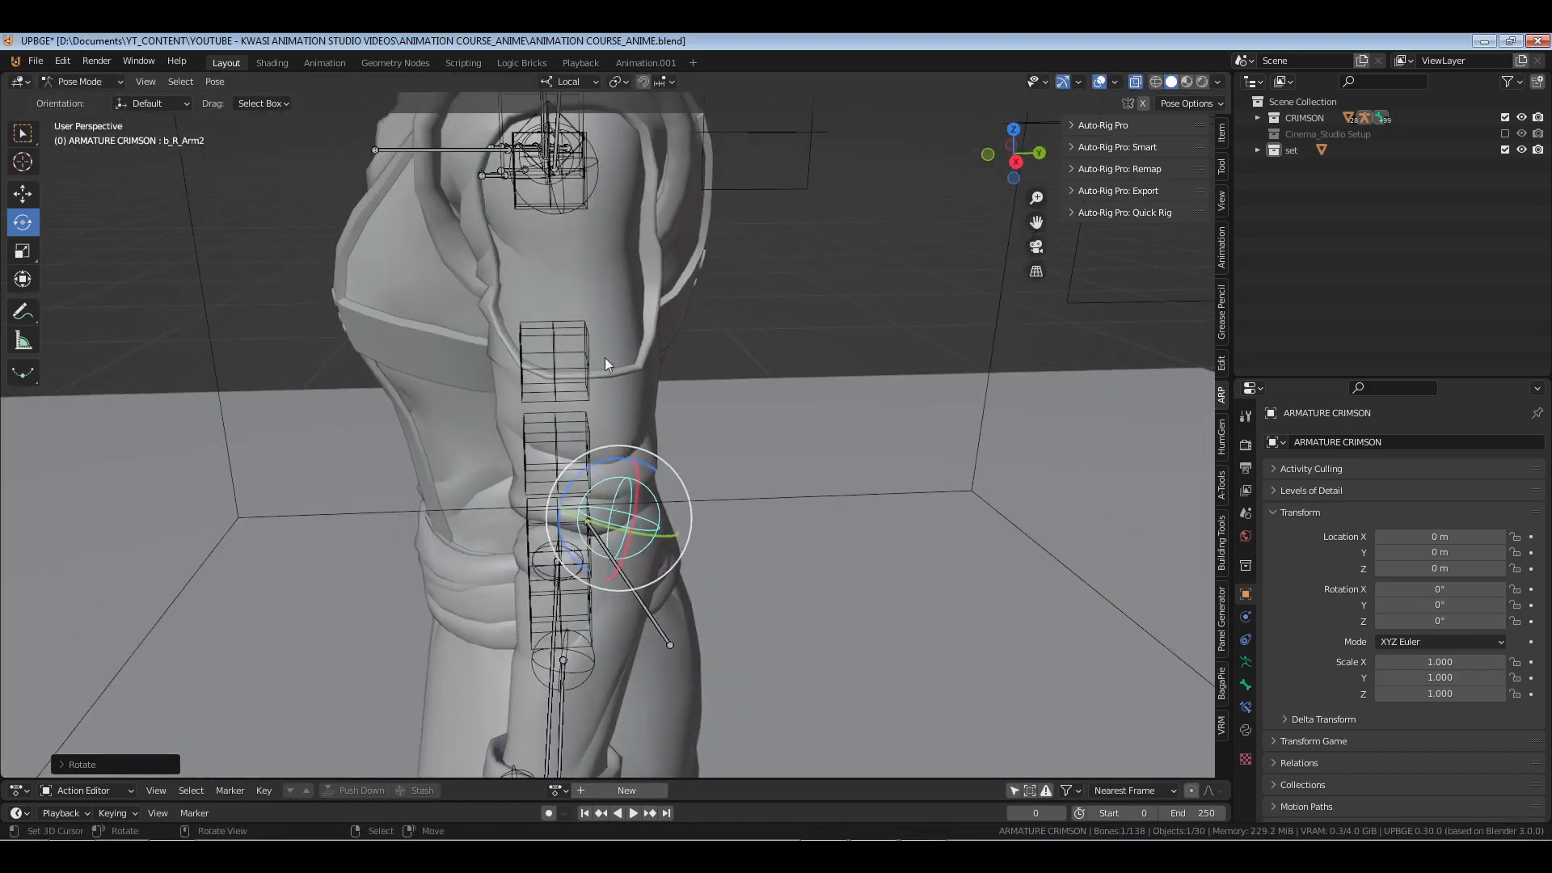
{"action": "right_click", "coordinate": [558, 168]}
{"action": "mouse_move", "coordinate": [605, 357]}
{"action": "middle_mouse_down"}
{"action": "mouse_move", "coordinate": [638, 395]}
{"action": "mouse_move", "coordinate": [615, 356]}
{"action": "middle_mouse_up"}
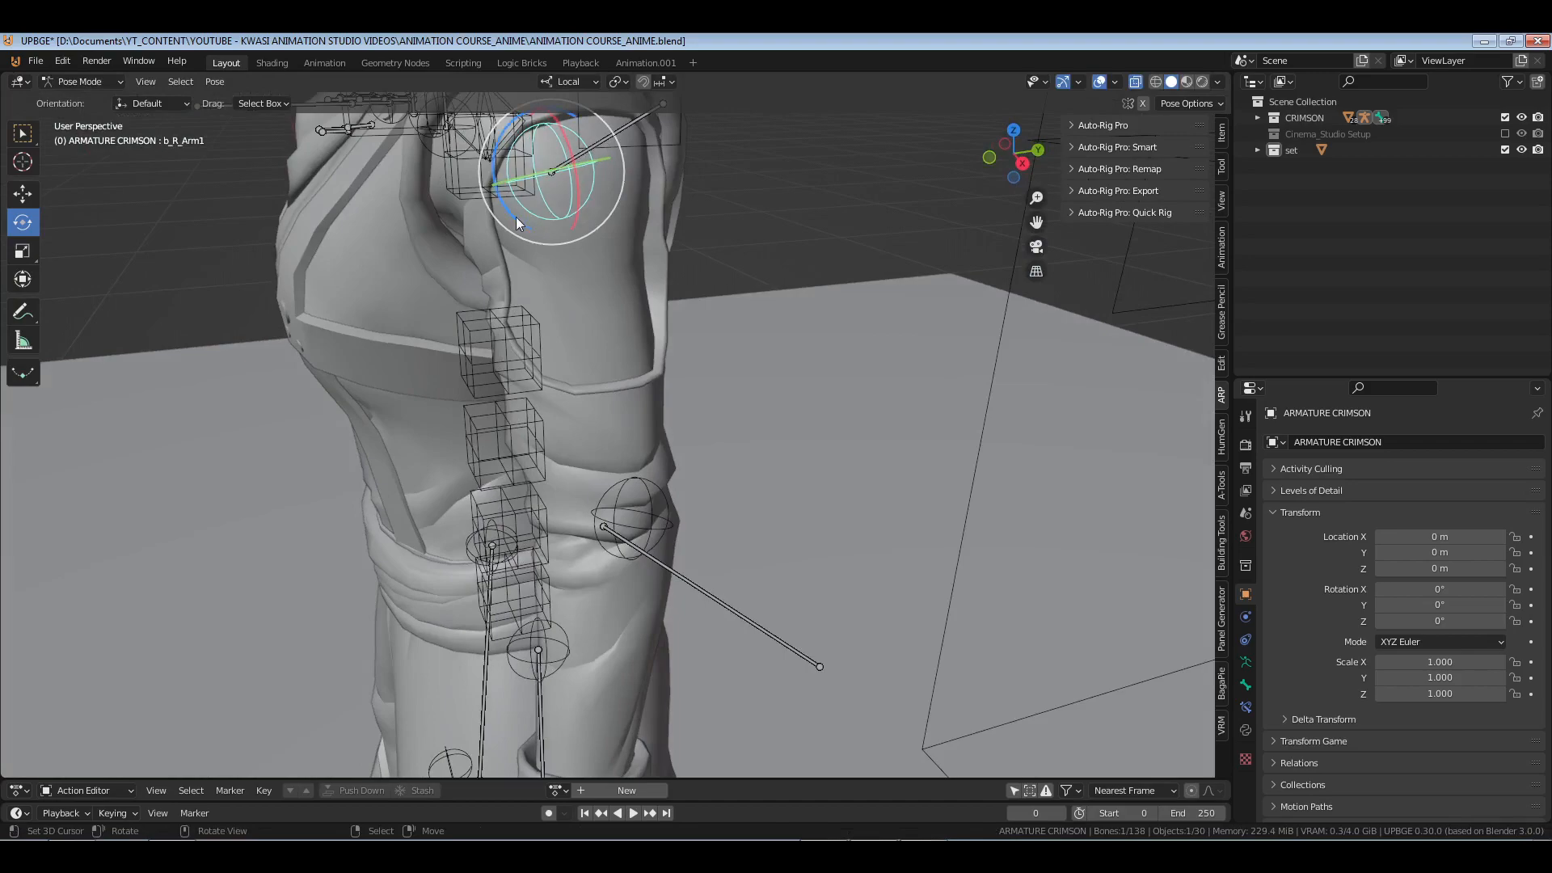
{"action": "left_click_drag", "start_coordinate": [516, 217], "coordinate": [604, 257]}
{"action": "middle_click_drag", "start_coordinate": [605, 257], "coordinate": [652, 295]}
{"action": "scroll", "coordinate": [652, 296], "scroll_direction": "down", "scroll_amount": 4}
{"action": "key", "text": "alt+a"}
- Rotate the left upper arm bone down in front view to hang beside the body like the right arm
{"action": "middle_click_drag", "start_coordinate": [507, 433], "coordinate": [566, 287], "text": "shift"}
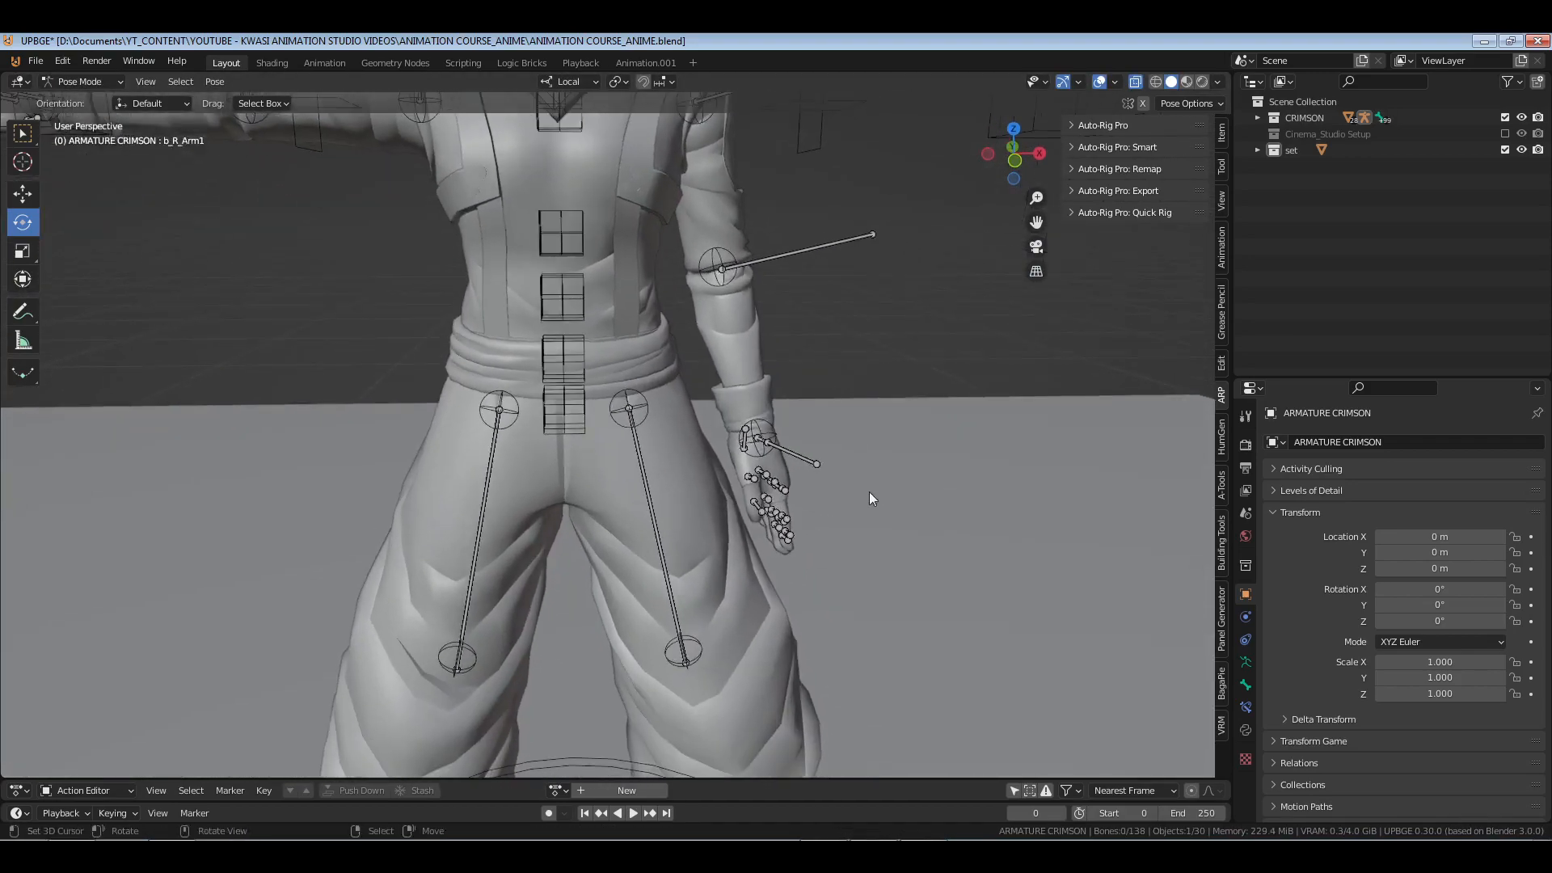
{"action": "middle_click_drag", "start_coordinate": [870, 491], "coordinate": [553, 483]}
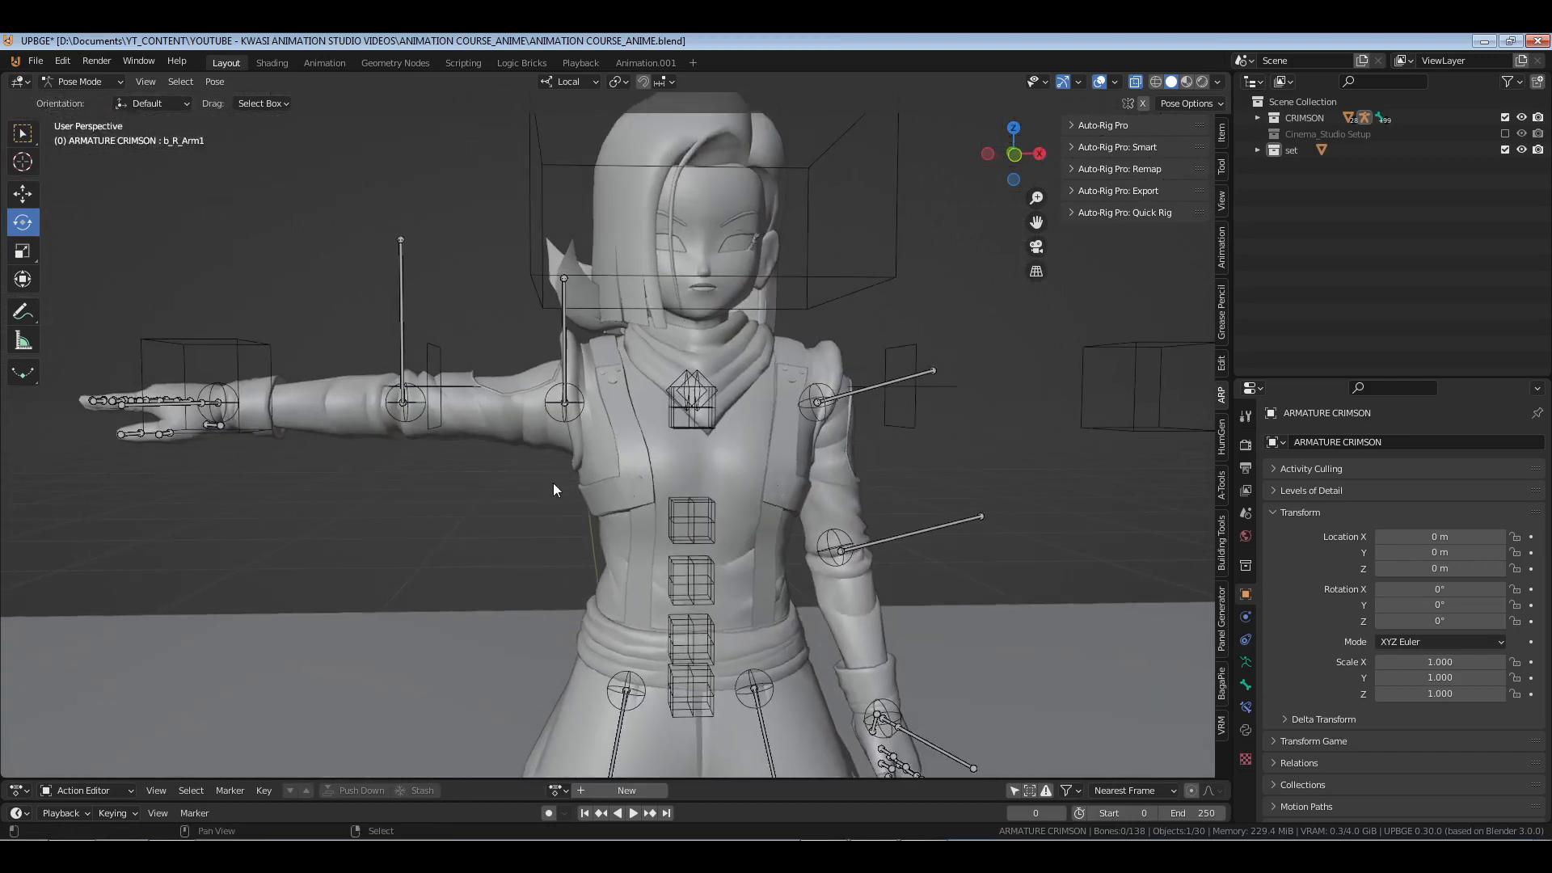
{"action": "left_click", "coordinate": [555, 406]}
{"action": "key", "text": "KP_1"}
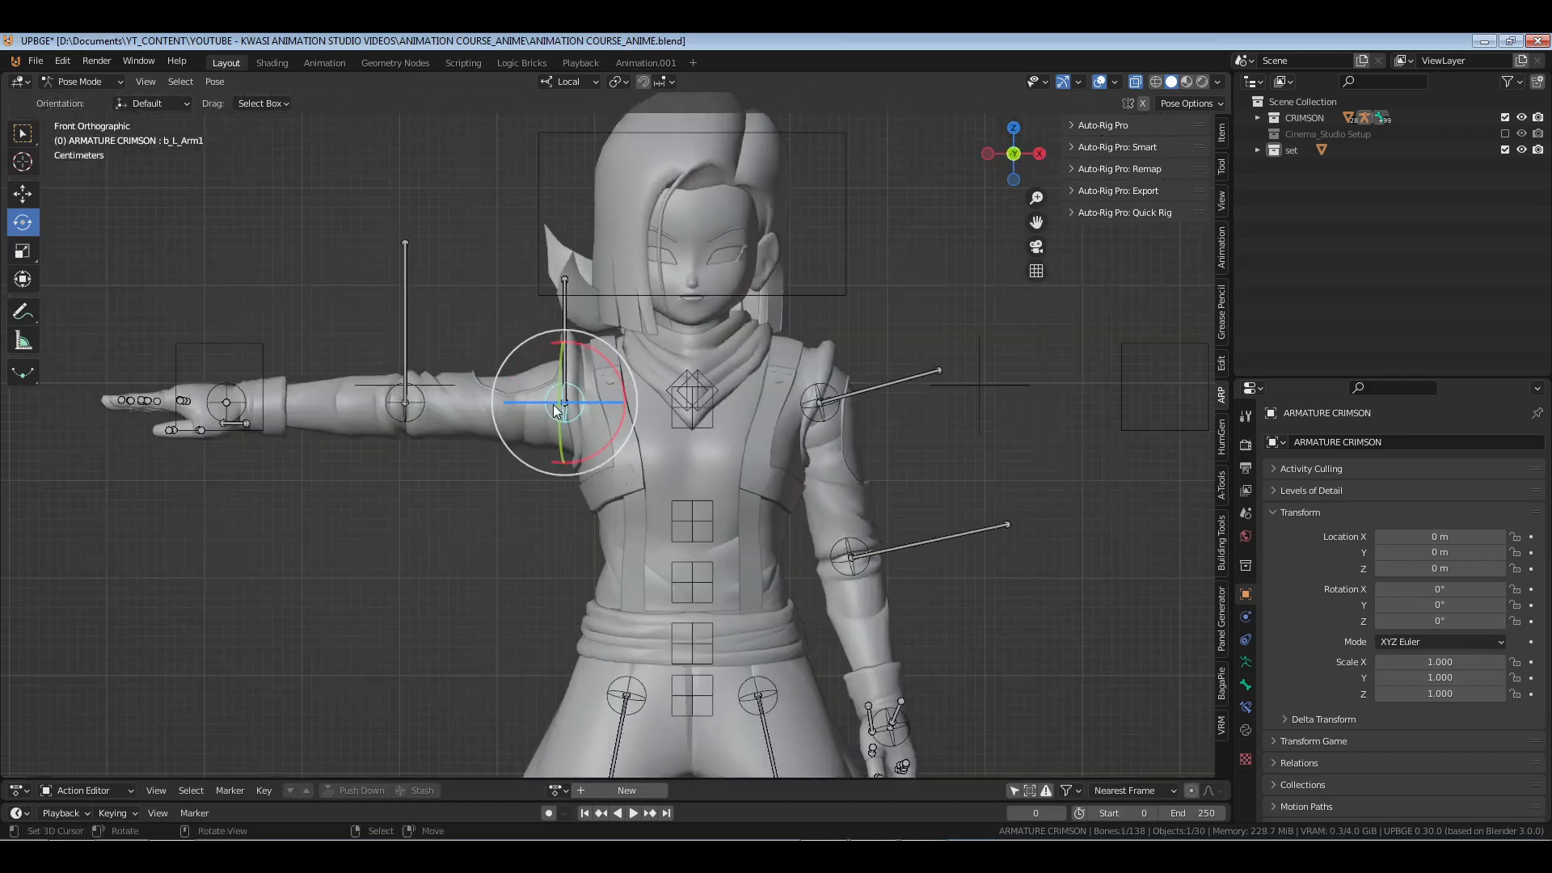
{"action": "left_click_drag", "start_coordinate": [603, 453], "coordinate": [532, 441]}
{"action": "right_click", "coordinate": [565, 347]}
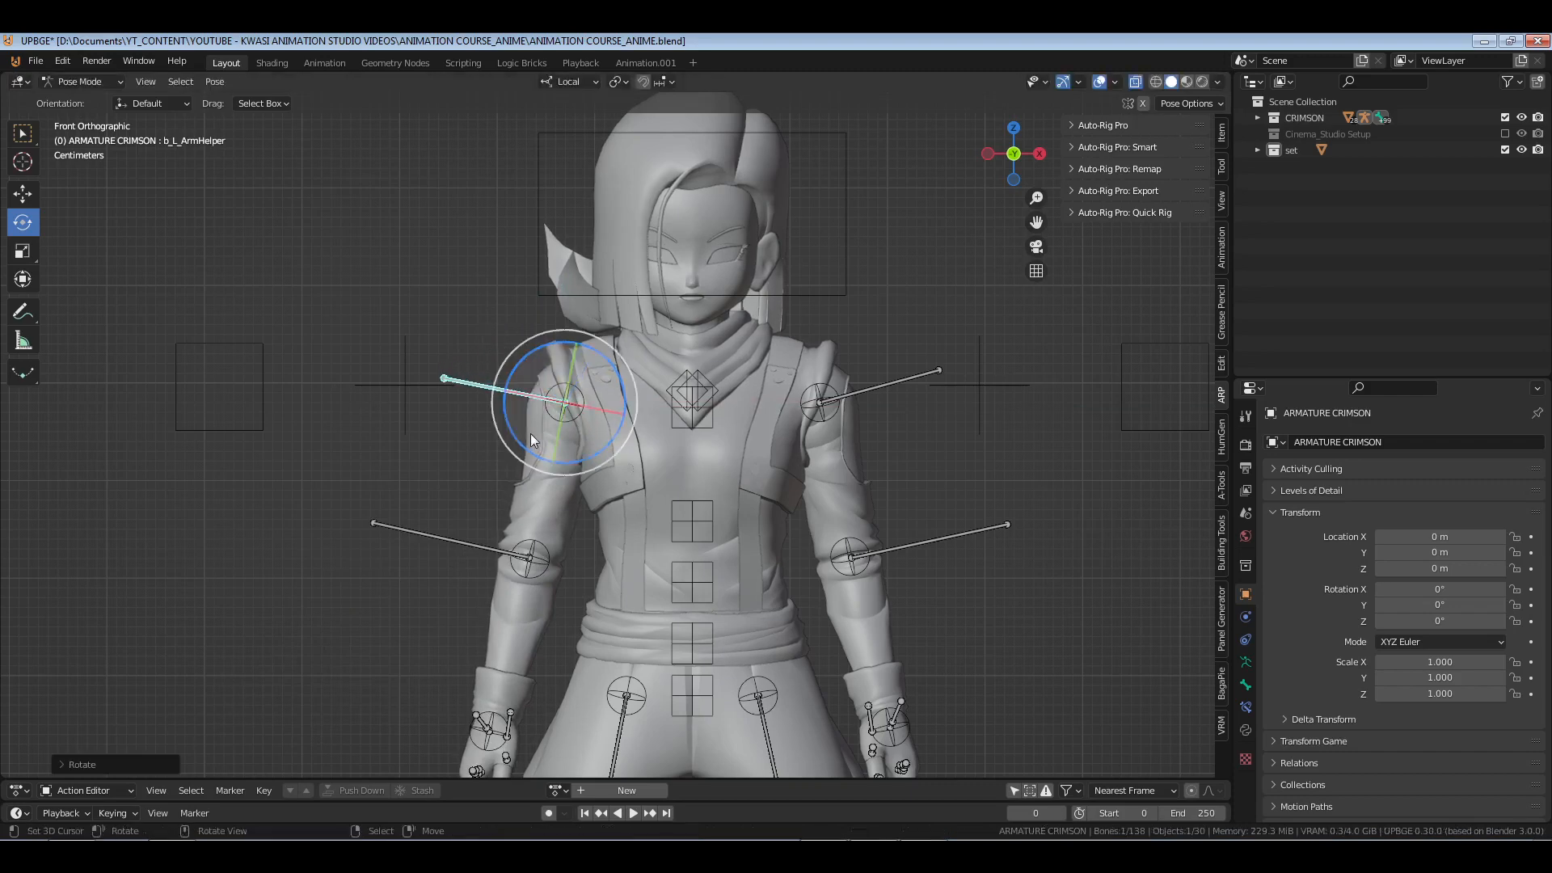
- Rotate the left upper arm slightly backward in side view and bend the left forearm forward
{"action": "left_click", "coordinate": [551, 417]}
{"action": "key", "text": "ctrl+KP_3"}
{"action": "key", "text": "KP_Decimal"}
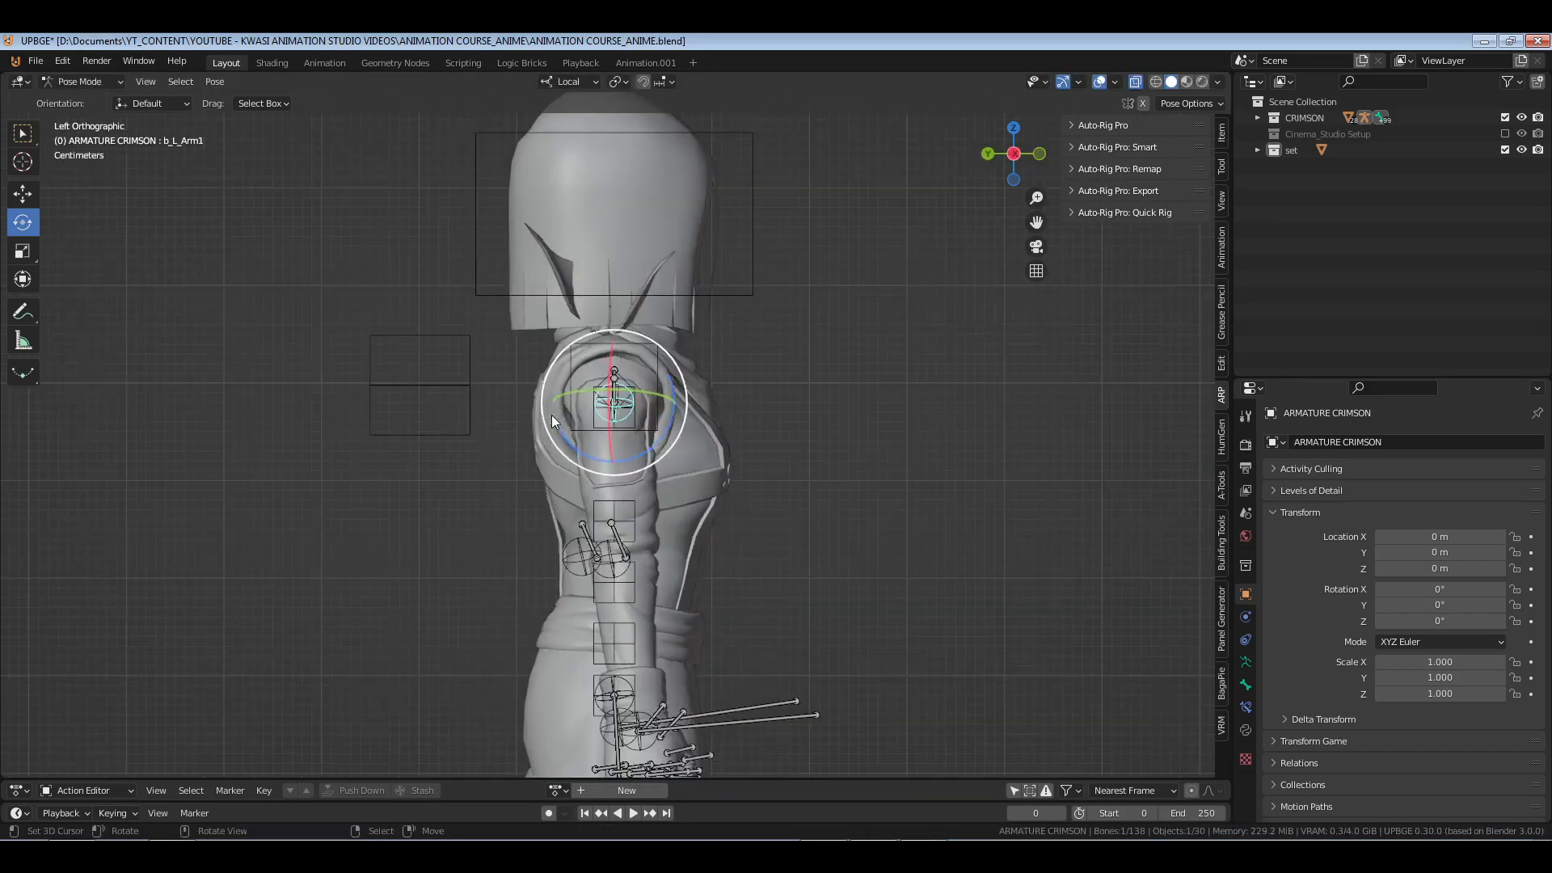
{"action": "left_click_drag", "start_coordinate": [662, 422], "coordinate": [566, 665]}
{"action": "left_click", "coordinate": [540, 644]}
{"action": "middle_click_drag", "start_coordinate": [579, 656], "coordinate": [639, 651]}
{"action": "key", "text": "KP_Decimal"}
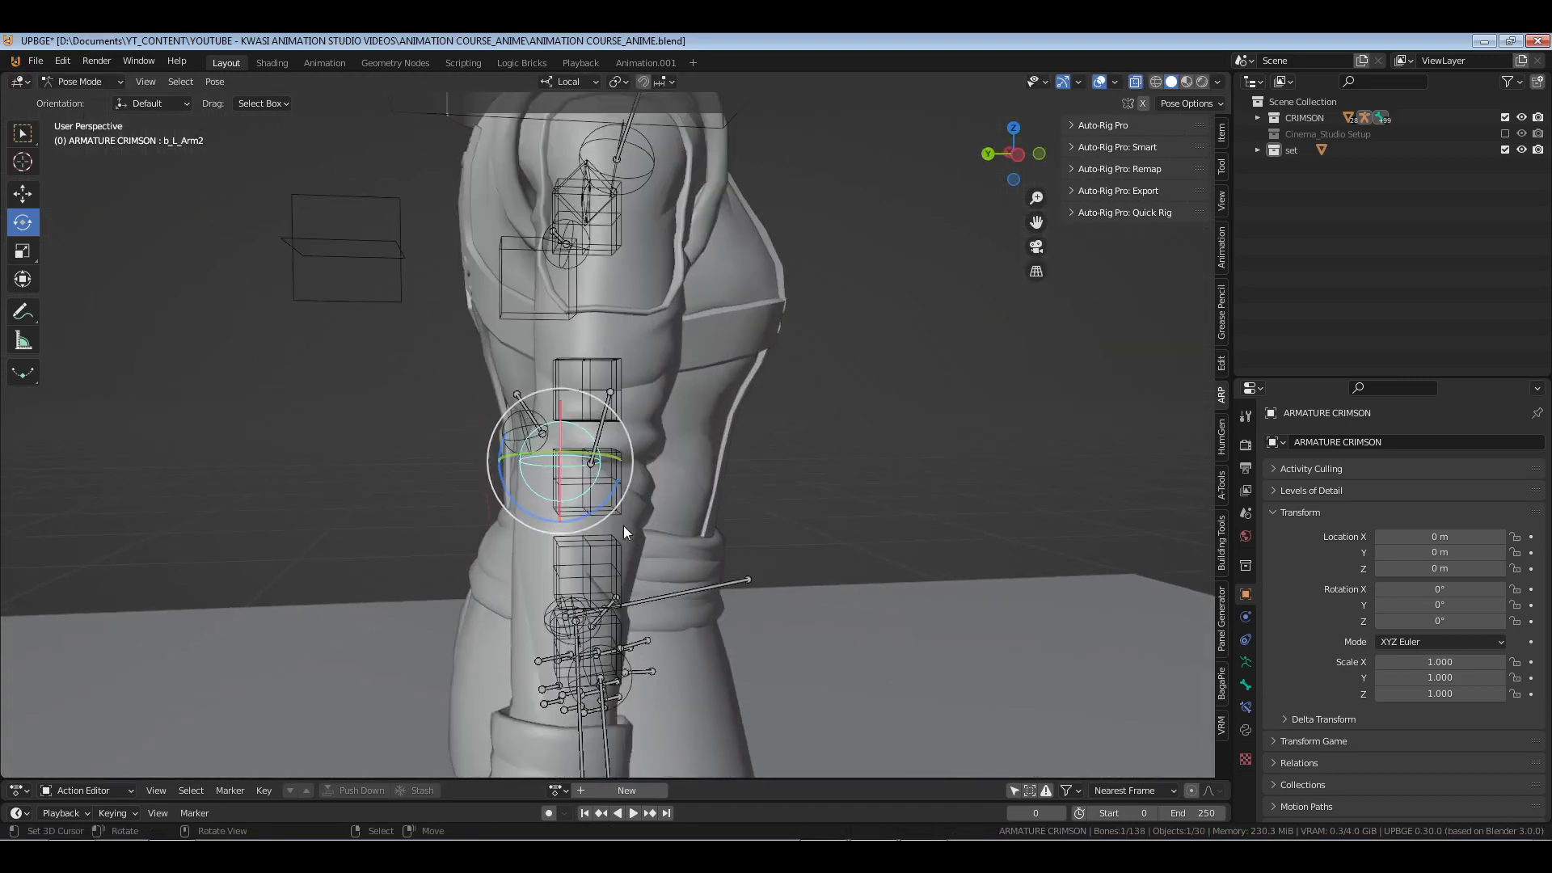
{"action": "key", "text": "r"}
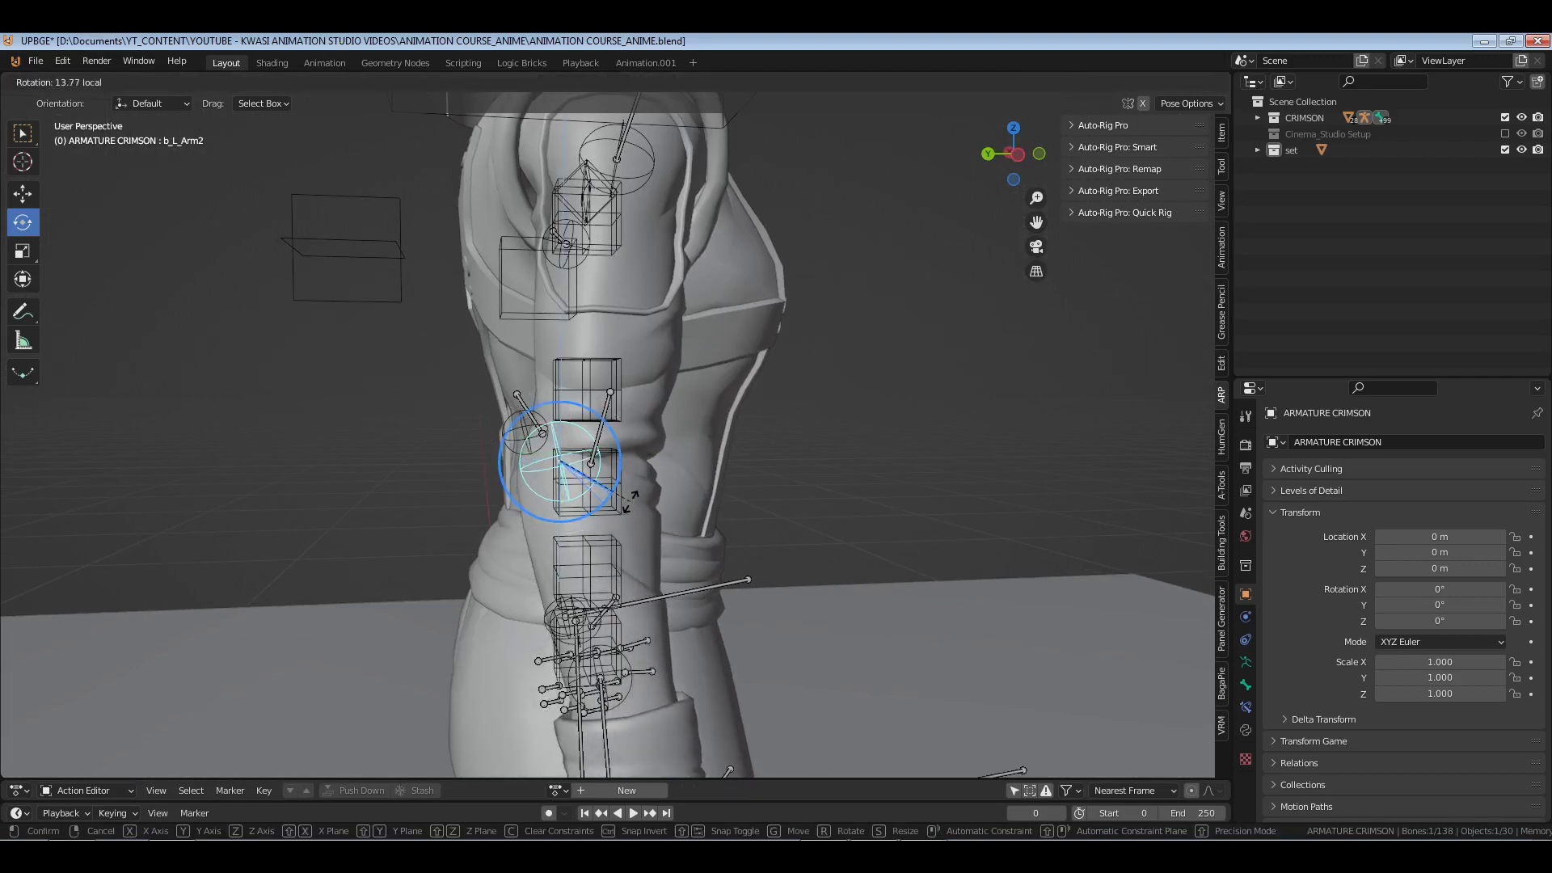
{"action": "left_click", "coordinate": [629, 501]}
- Fine-tune the rotation of the left arm bones around the elbow and shoulder, including the shoulder's arm helper, and clear the selection
{"action": "middle_click_drag", "start_coordinate": [498, 492], "coordinate": [554, 505]}
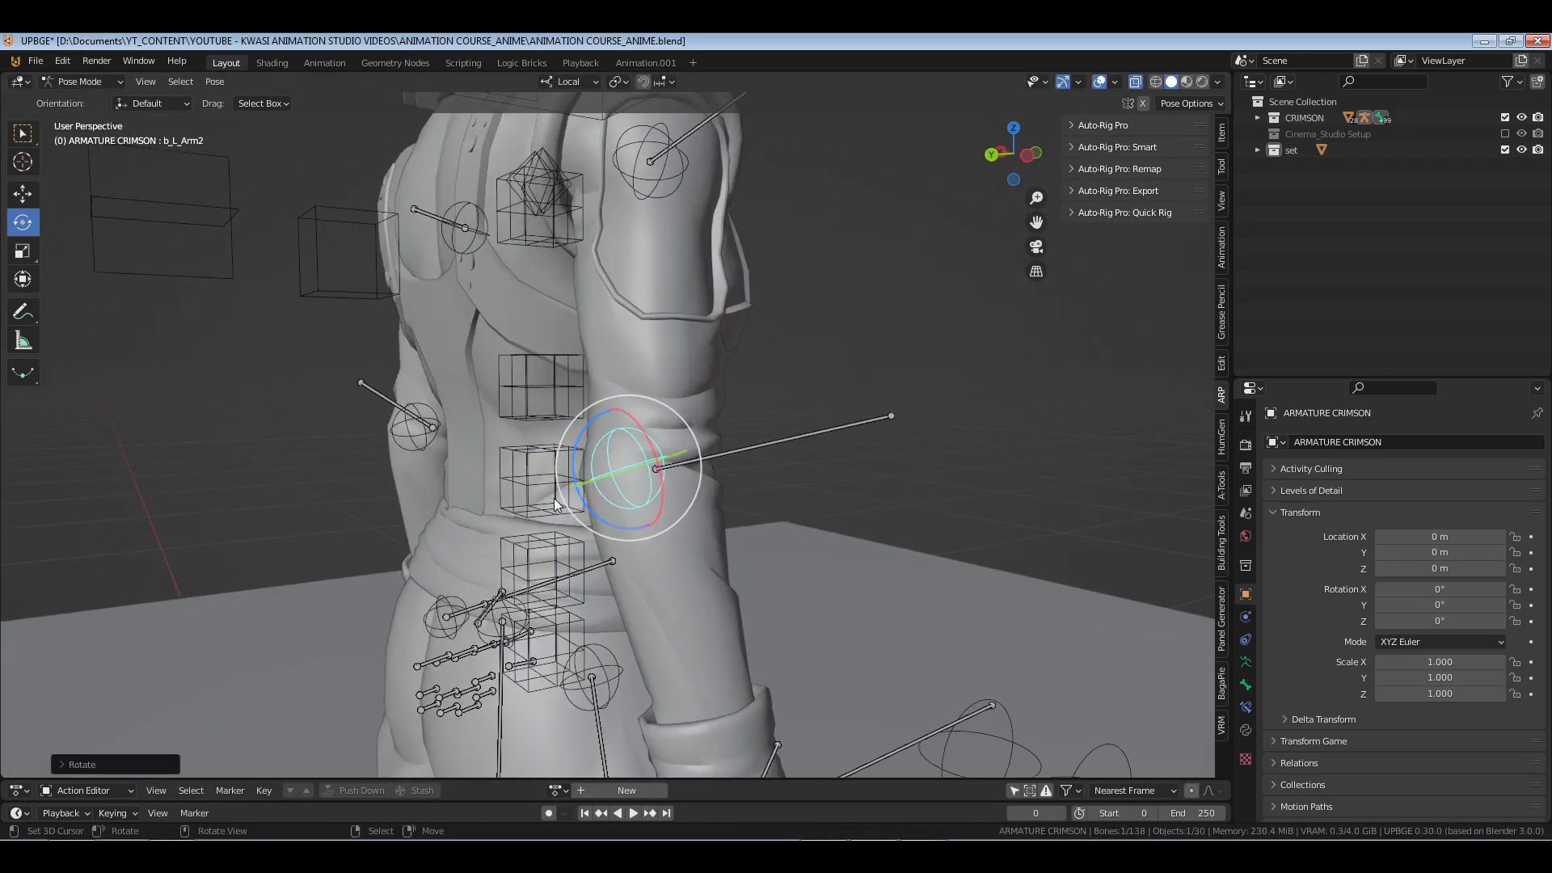
{"action": "right_click", "coordinate": [744, 453]}
{"action": "middle_click_drag", "start_coordinate": [744, 453], "coordinate": [698, 456]}
{"action": "left_click_drag", "start_coordinate": [619, 526], "coordinate": [636, 523]}
{"action": "middle_click_drag", "start_coordinate": [635, 522], "coordinate": [632, 423]}
{"action": "right_click", "coordinate": [643, 341]}
{"action": "left_click_drag", "start_coordinate": [629, 409], "coordinate": [618, 416]}
{"action": "middle_click_drag", "start_coordinate": [617, 415], "coordinate": [517, 323]}
{"action": "left_click_drag", "start_coordinate": [504, 298], "coordinate": [502, 300]}
{"action": "left_click", "coordinate": [745, 367]}
- Rotate the left forearm bone slightly further forward and clear the bone selection
{"action": "scroll", "coordinate": [746, 367], "scroll_direction": "down", "scroll_amount": 3}
{"action": "middle_click_drag", "start_coordinate": [807, 491], "coordinate": [760, 392], "text": "shift"}
{"action": "middle_click_drag", "start_coordinate": [502, 445], "coordinate": [570, 449]}
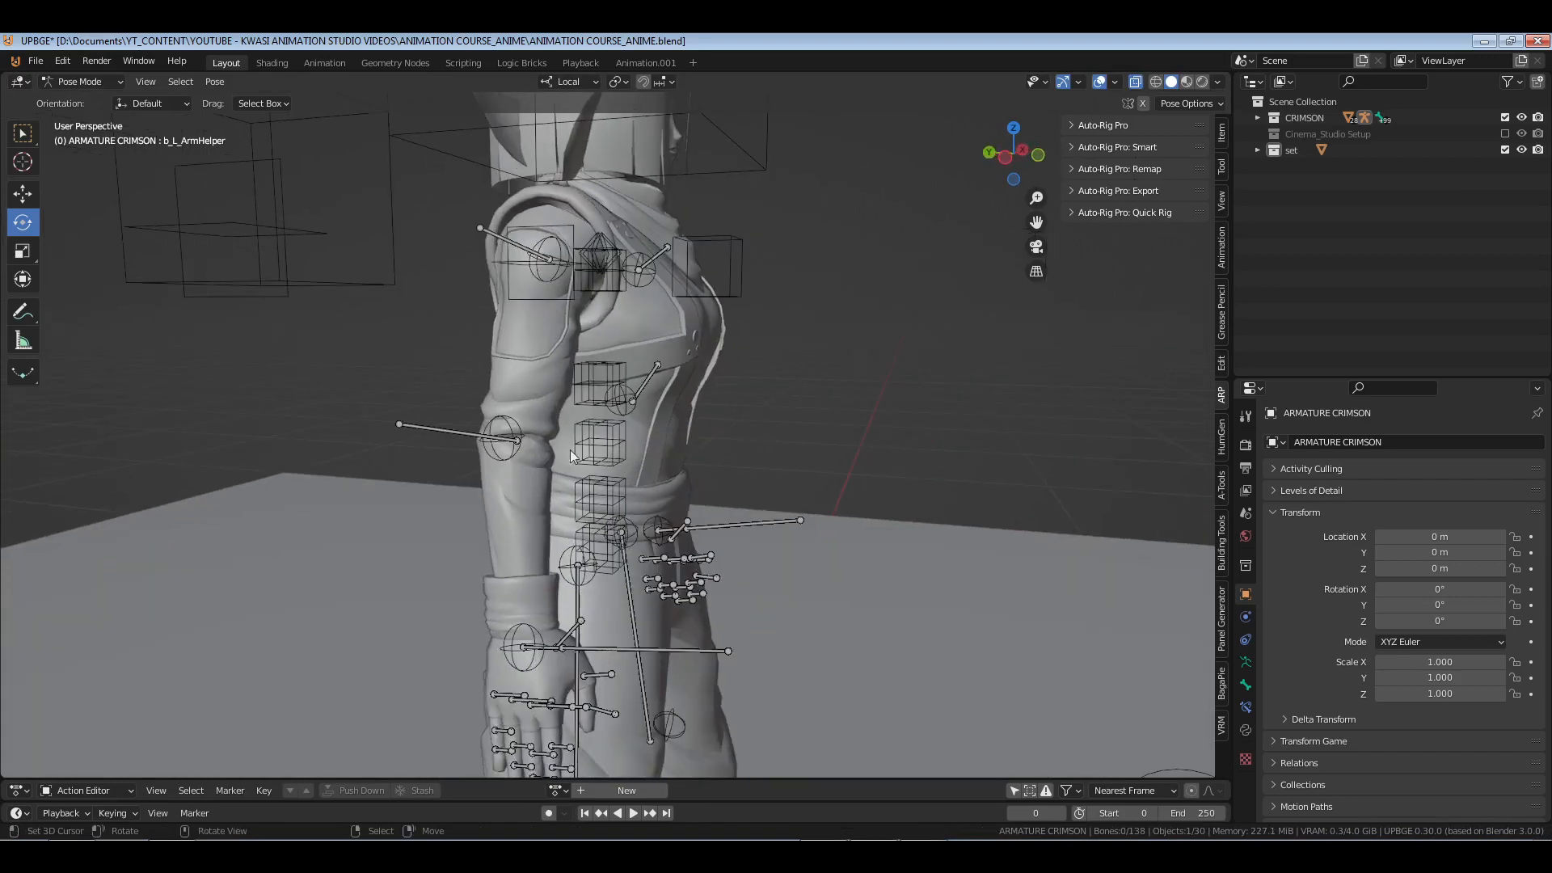
{"action": "right_click", "coordinate": [507, 437]}
{"action": "middle_click_drag", "start_coordinate": [574, 519], "coordinate": [616, 463]}
{"action": "scroll", "coordinate": [616, 463], "scroll_direction": "up", "scroll_amount": 1}
{"action": "left_click_drag", "start_coordinate": [590, 395], "coordinate": [597, 386]}
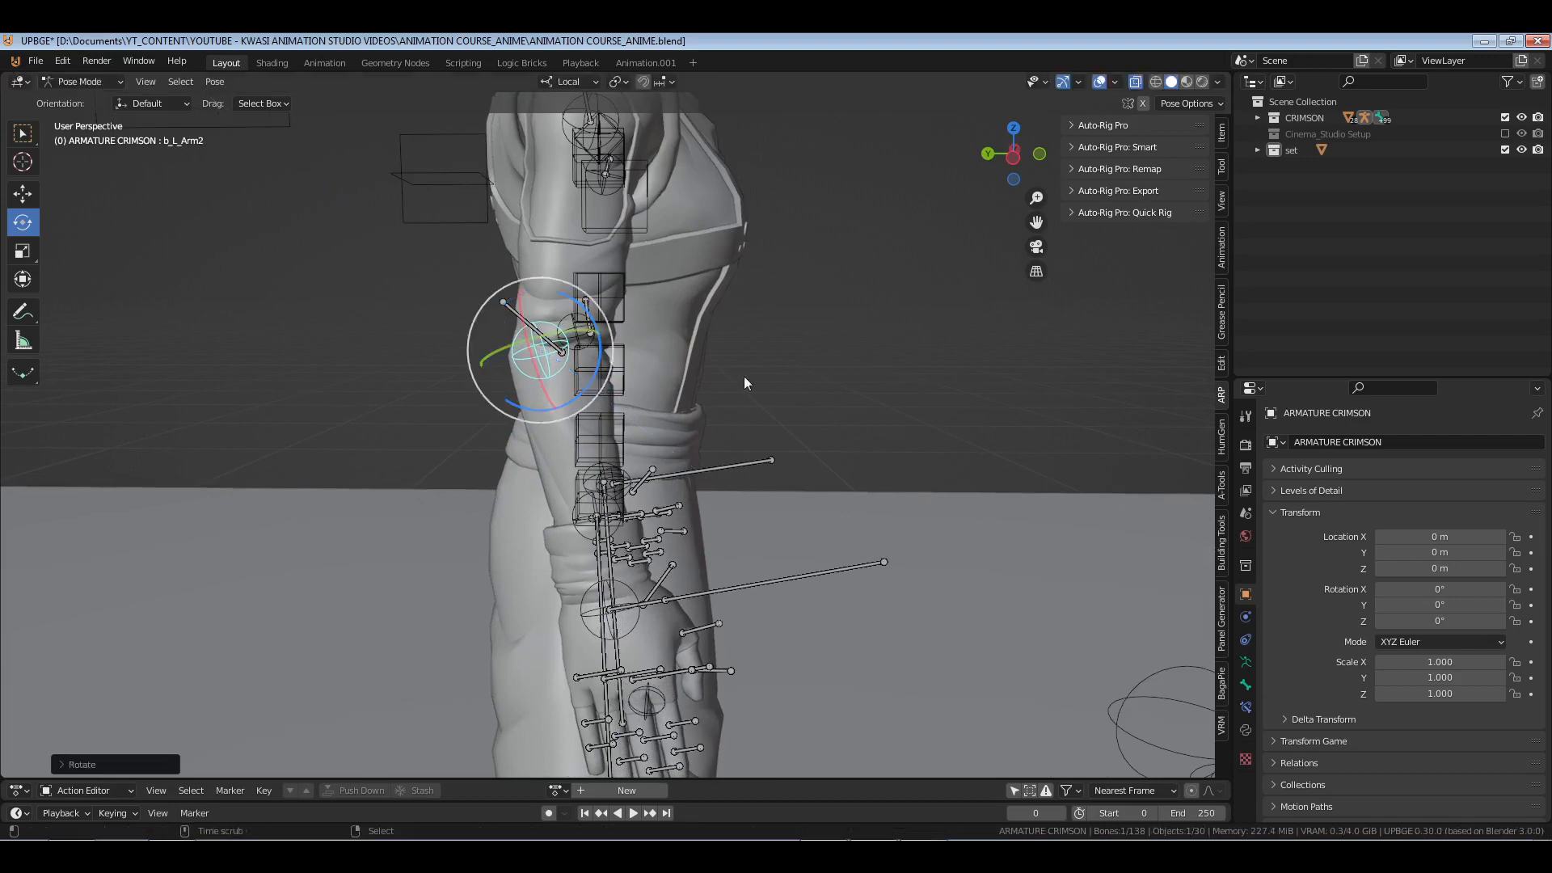
{"action": "left_click", "coordinate": [745, 377]}
- Adjust the left upper arm bone's rotation slightly from the front to balance it with the right arm
{"action": "middle_click_drag", "start_coordinate": [789, 381], "coordinate": [651, 388]}
{"action": "scroll", "coordinate": [736, 419], "scroll_direction": "down", "scroll_amount": 3}
{"action": "middle_click_drag", "start_coordinate": [722, 435], "coordinate": [685, 445], "text": "shift"}
{"action": "right_click", "coordinate": [523, 259]}
{"action": "scroll", "coordinate": [570, 367], "scroll_direction": "up", "scroll_amount": 2}
{"action": "middle_click_drag", "start_coordinate": [571, 367], "coordinate": [619, 403], "text": "shift"}
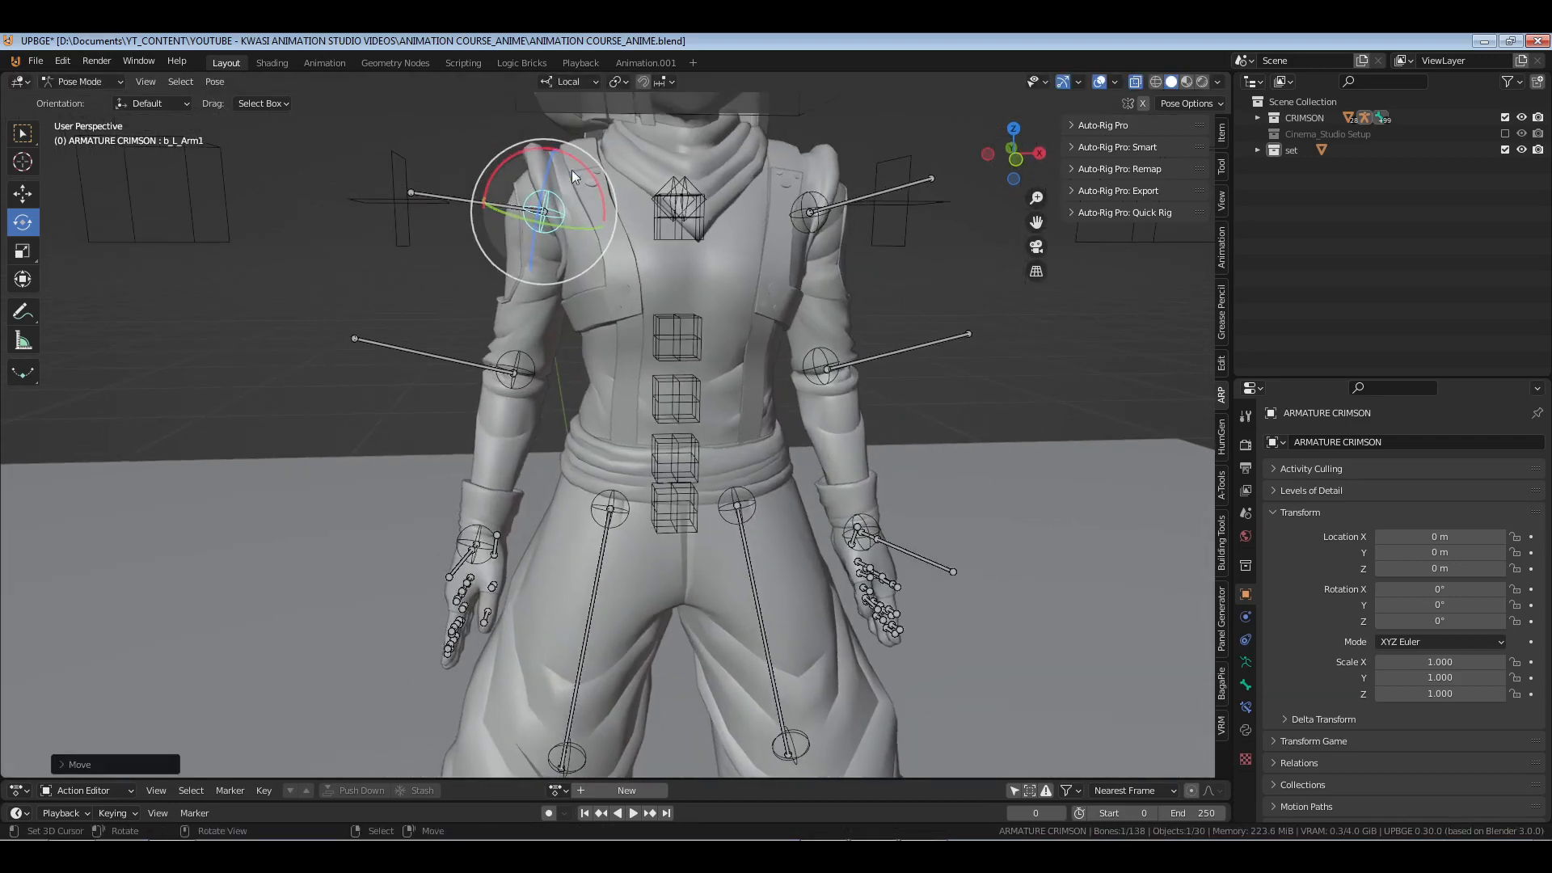
{"action": "left_click_drag", "start_coordinate": [568, 154], "coordinate": [570, 158]}
- Rotate the chest bone and the bone above it at shoulder height from the side to shape the torso's posture
{"action": "middle_click_drag", "start_coordinate": [638, 302], "coordinate": [619, 380]}
{"action": "scroll", "coordinate": [625, 439], "scroll_direction": "up", "scroll_amount": 3}
{"action": "left_click", "coordinate": [637, 410]}
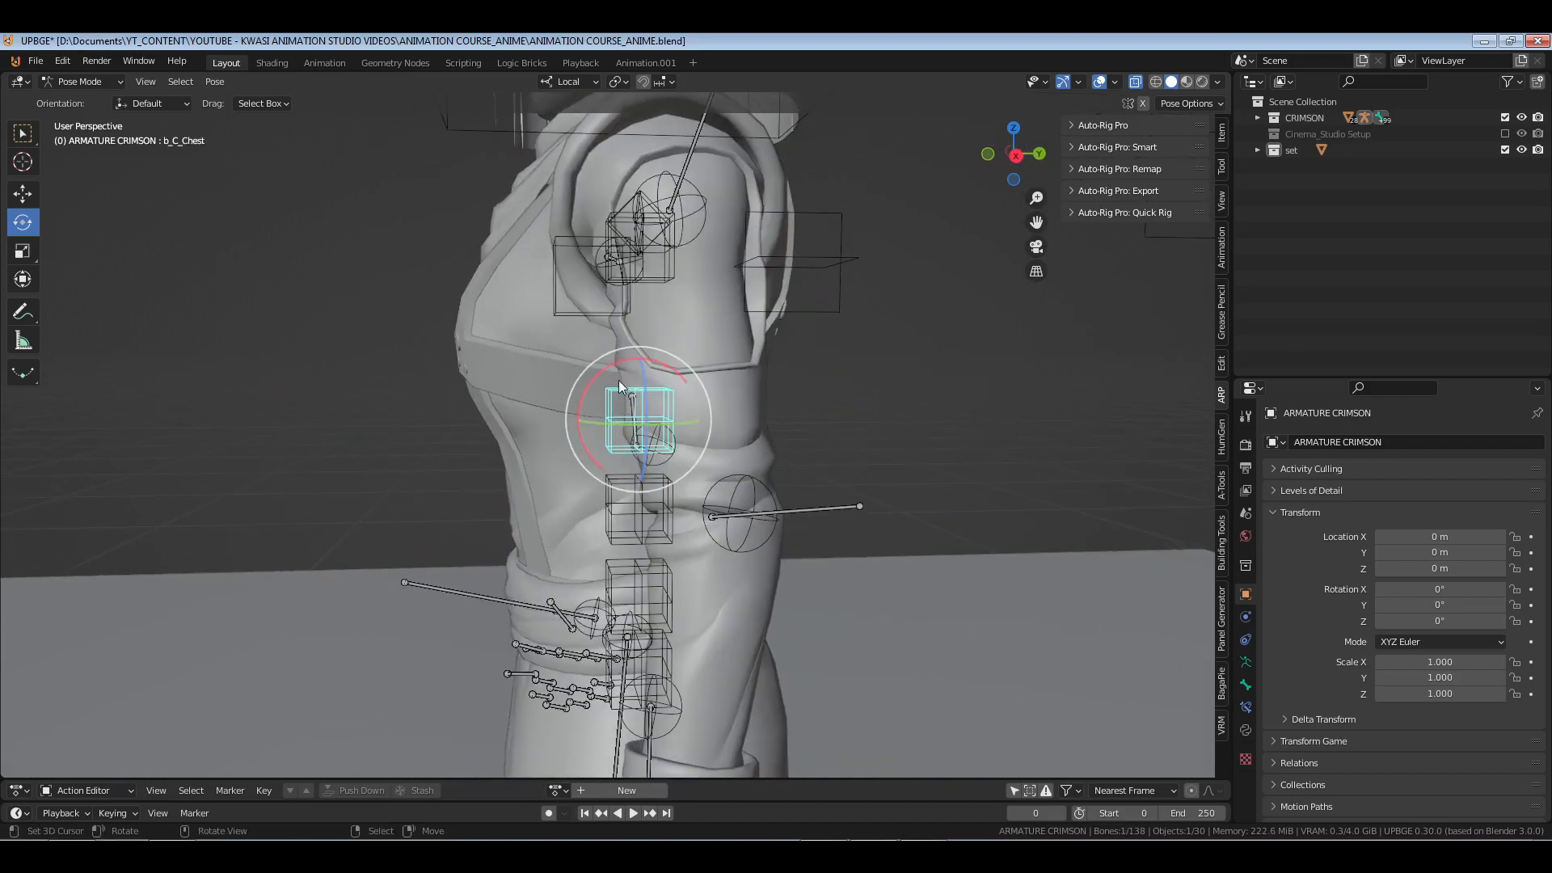
{"action": "left_click_drag", "start_coordinate": [636, 365], "coordinate": [638, 299]}
{"action": "middle_click_drag", "start_coordinate": [639, 299], "coordinate": [667, 371]}
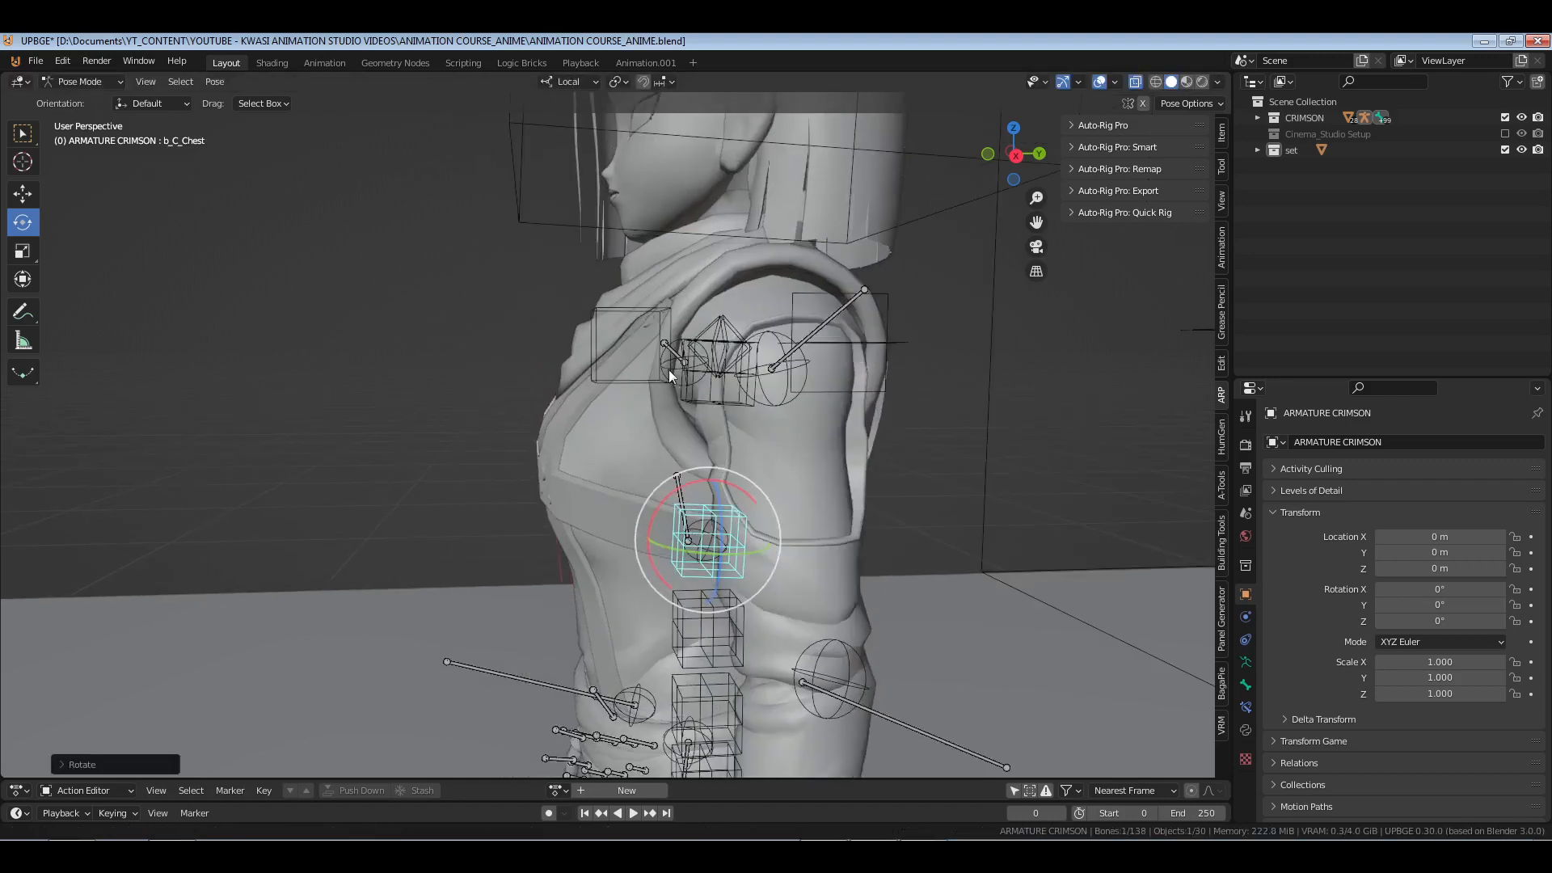
{"action": "left_click", "coordinate": [715, 388]}
{"action": "left_click_drag", "start_coordinate": [710, 308], "coordinate": [638, 381]}
- Select the head bone and tilt the head slightly forward in side view
{"action": "left_click", "coordinate": [527, 160]}
{"action": "middle_click_drag", "start_coordinate": [614, 243], "coordinate": [617, 387], "text": "shift"}
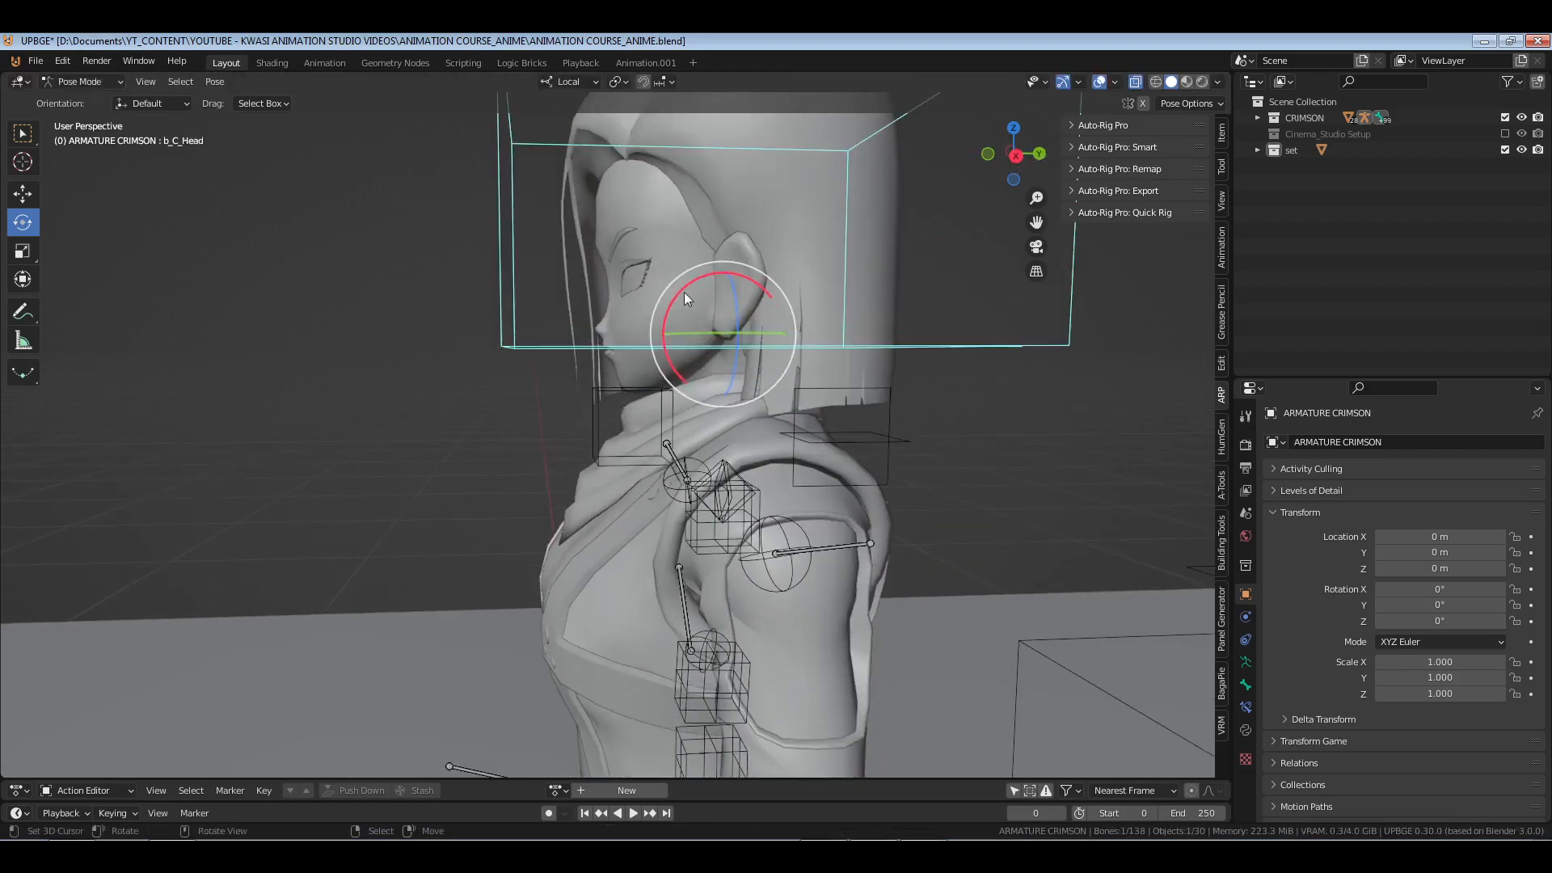
{"action": "left_click_drag", "start_coordinate": [684, 292], "coordinate": [676, 290]}
{"action": "scroll", "coordinate": [593, 512], "scroll_direction": "down", "scroll_amount": 4}
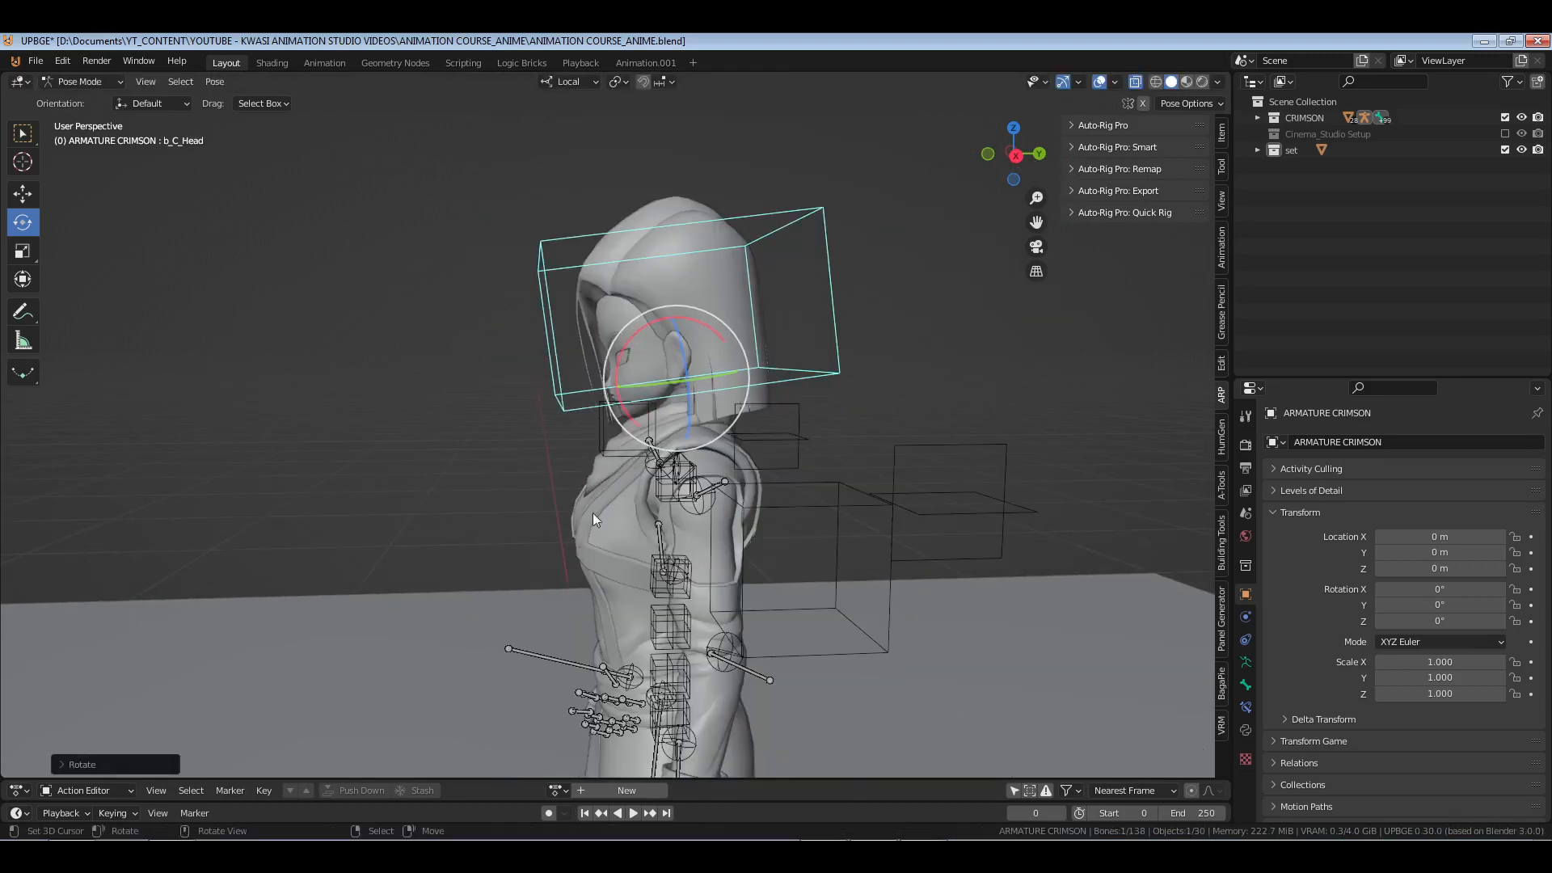
- Select both upper arm bones together and set the transform orientation to Global
{"action": "middle_click_drag", "start_coordinate": [593, 513], "coordinate": [655, 353], "text": "shift"}
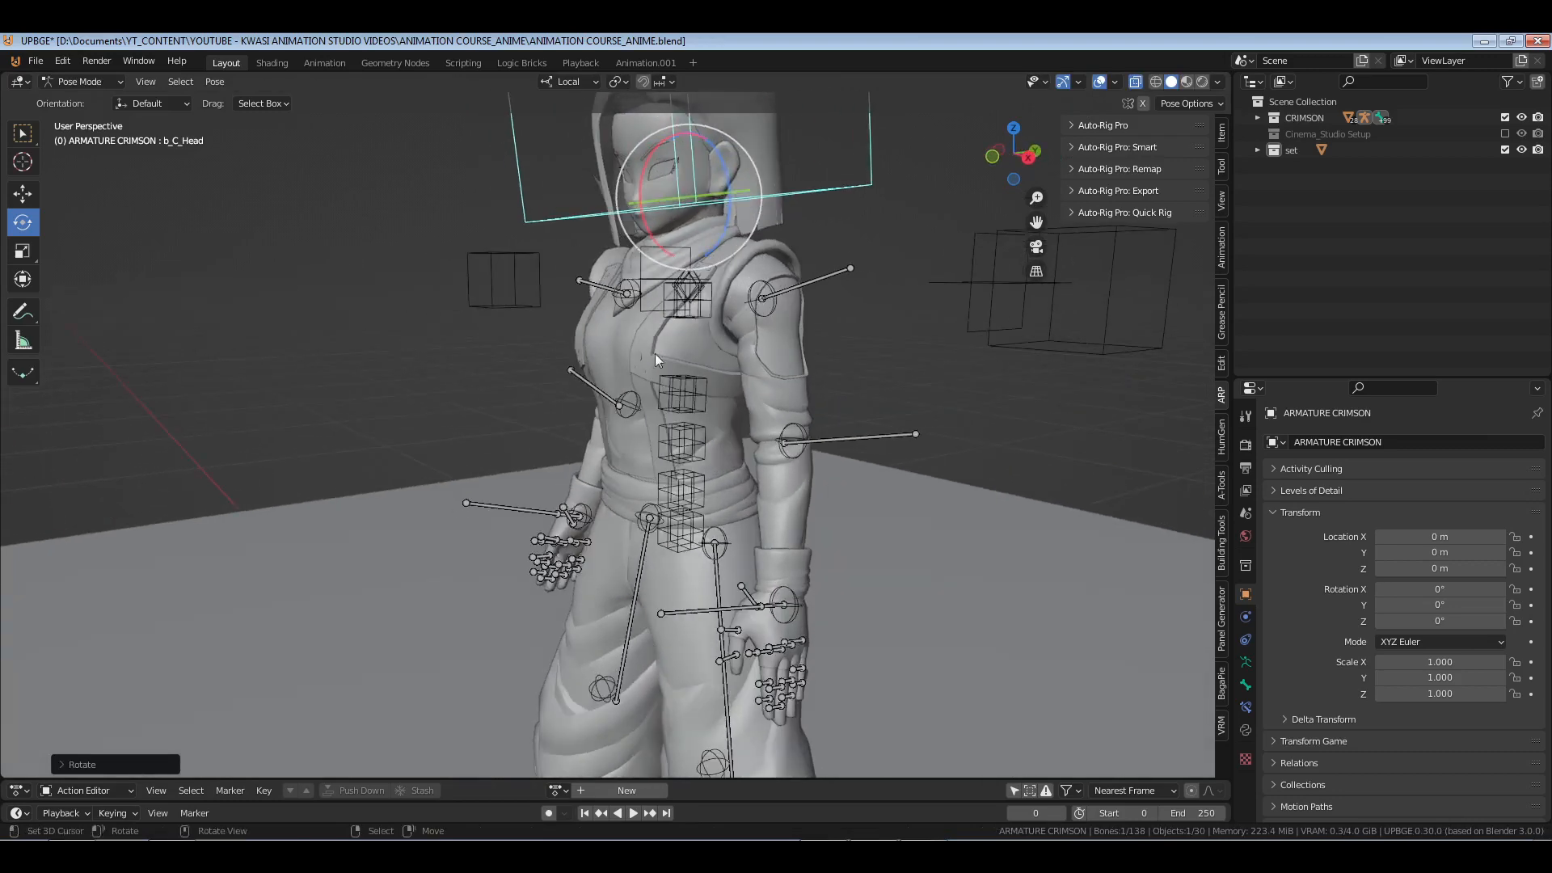
{"action": "middle_click_drag", "start_coordinate": [526, 342], "coordinate": [627, 342]}
{"action": "right_click", "coordinate": [753, 301]}
{"action": "right_click", "coordinate": [553, 289], "text": "shift"}
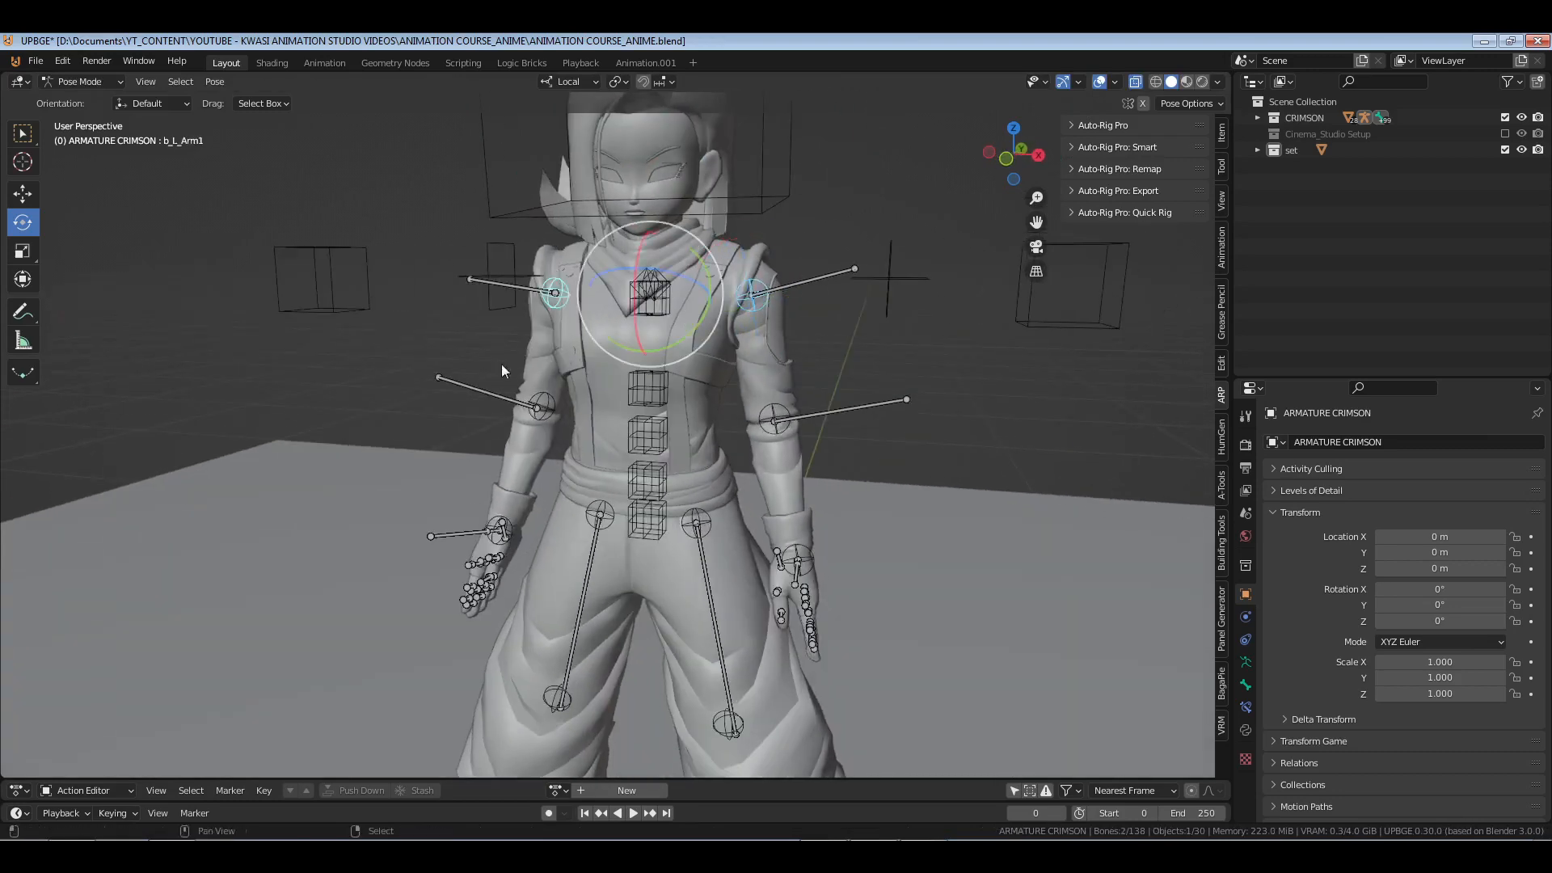
{"action": "middle_click_drag", "start_coordinate": [501, 364], "coordinate": [658, 391]}
{"action": "scroll", "coordinate": [658, 390], "scroll_direction": "up", "scroll_amount": 1}
{"action": "left_click_drag", "start_coordinate": [536, 206], "coordinate": [564, 296]}
{"action": "middle_click_drag", "start_coordinate": [564, 296], "coordinate": [512, 138]}
{"action": "left_click", "coordinate": [574, 80]}
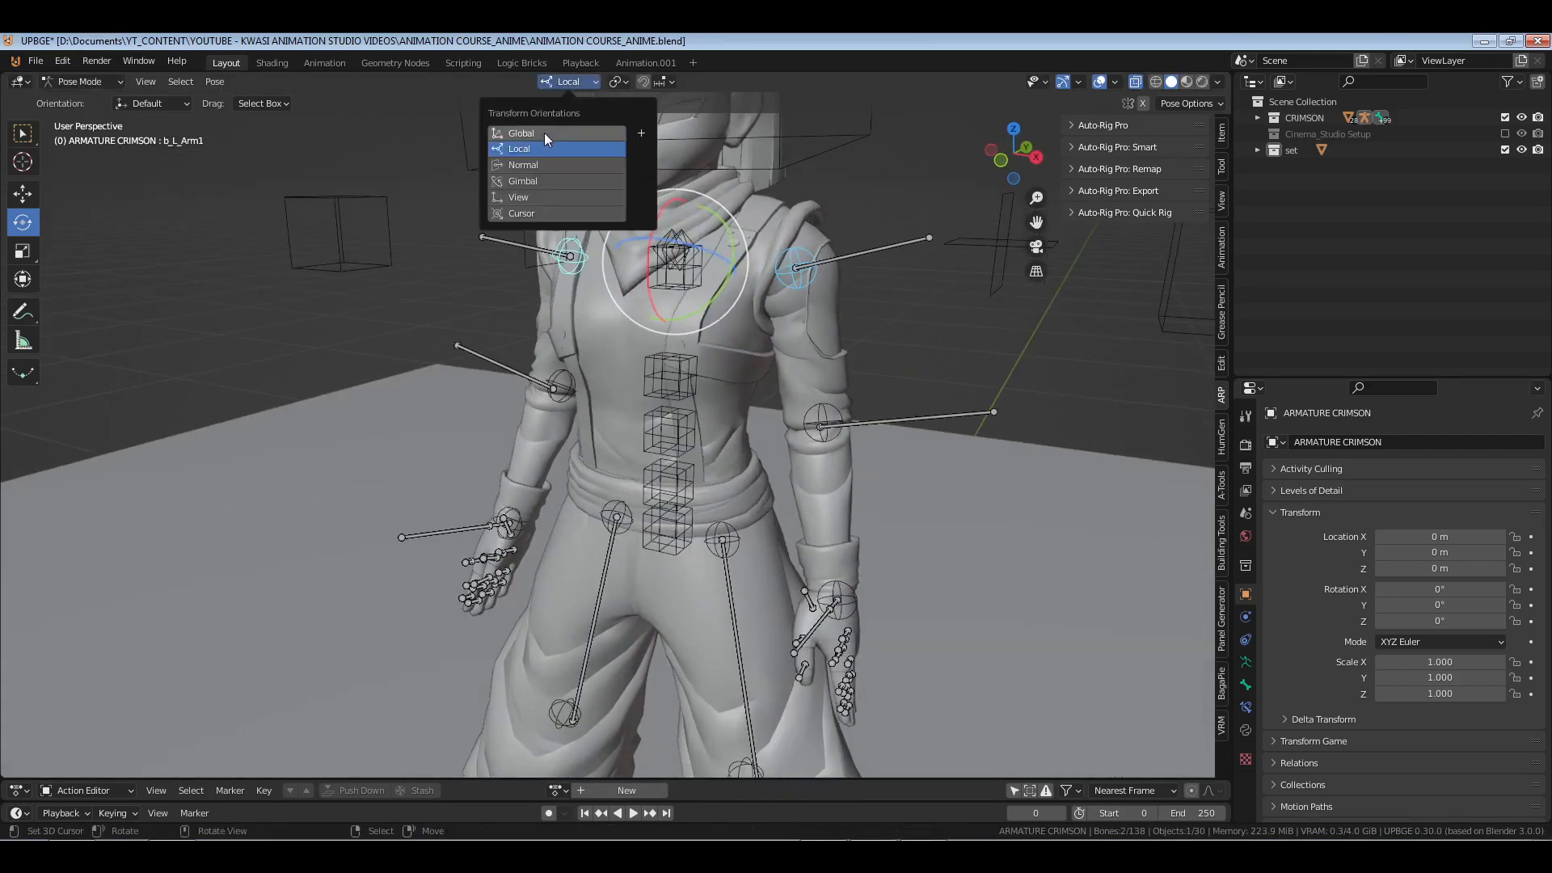
{"action": "left_click", "coordinate": [545, 133]}
- Rotate both upper arm bones slightly around the global axes, restore the Local orientation and clear the bone selection
{"action": "middle_click_drag", "start_coordinate": [963, 377], "coordinate": [724, 272]}
{"action": "left_click_drag", "start_coordinate": [722, 243], "coordinate": [714, 232]}
{"action": "middle_click_drag", "start_coordinate": [500, 416], "coordinate": [623, 401]}
{"action": "left_click_drag", "start_coordinate": [688, 221], "coordinate": [650, 232]}
{"action": "middle_click_drag", "start_coordinate": [501, 477], "coordinate": [663, 464]}
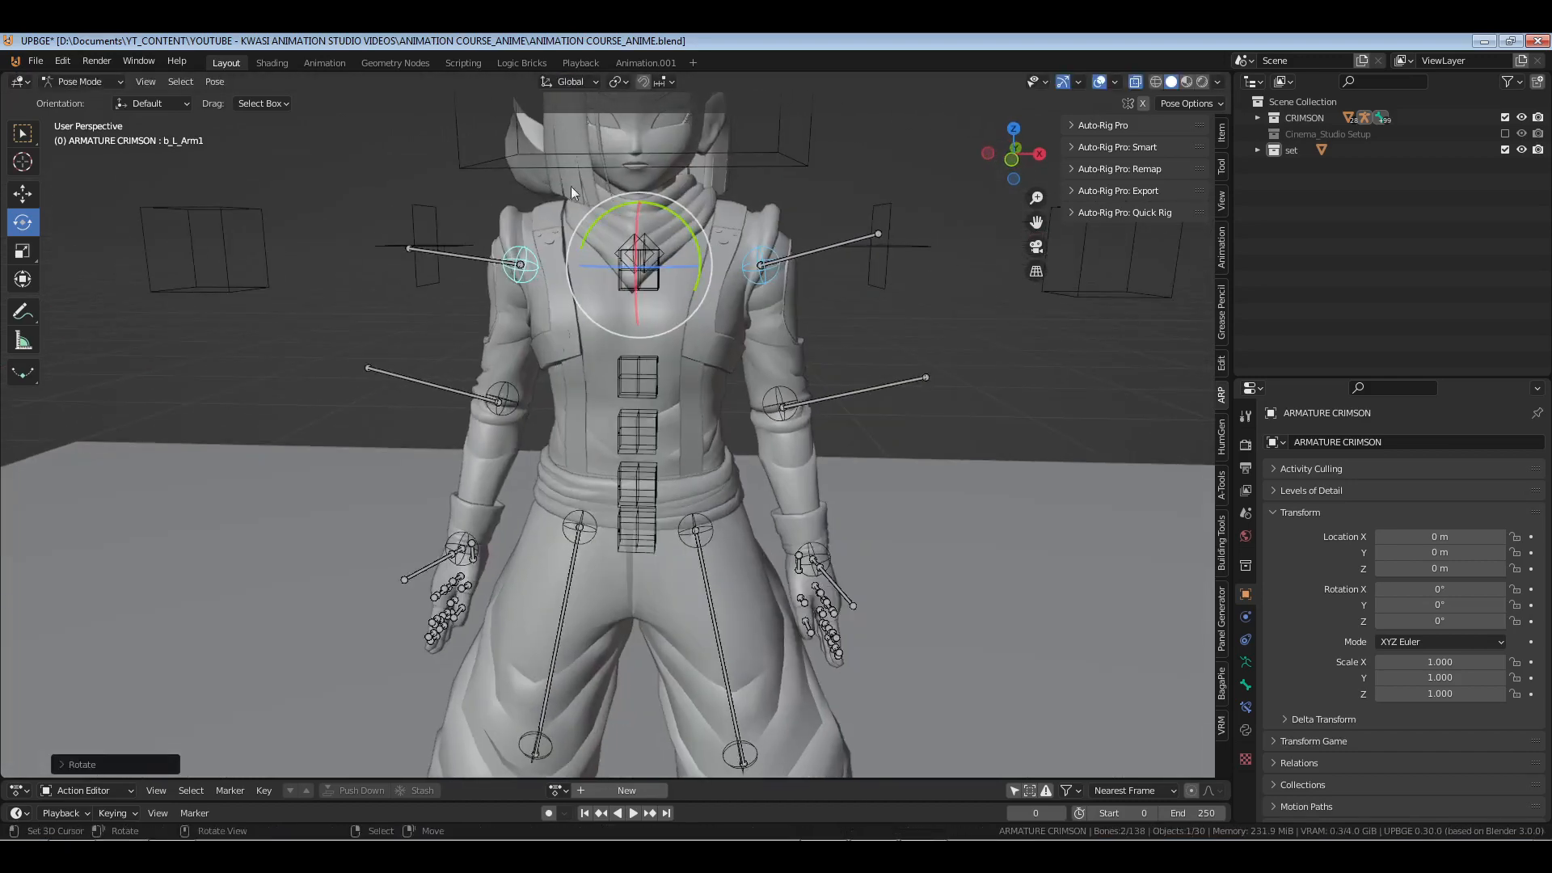
{"action": "left_click", "coordinate": [570, 79]}
{"action": "left_click", "coordinate": [568, 142]}
{"action": "key", "text": "alt+a"}
- Check the hand and finger bones up close and save the file
{"action": "middle_click_drag", "start_coordinate": [613, 381], "coordinate": [742, 429]}
{"action": "scroll", "coordinate": [838, 461], "scroll_direction": "up", "scroll_amount": 3}
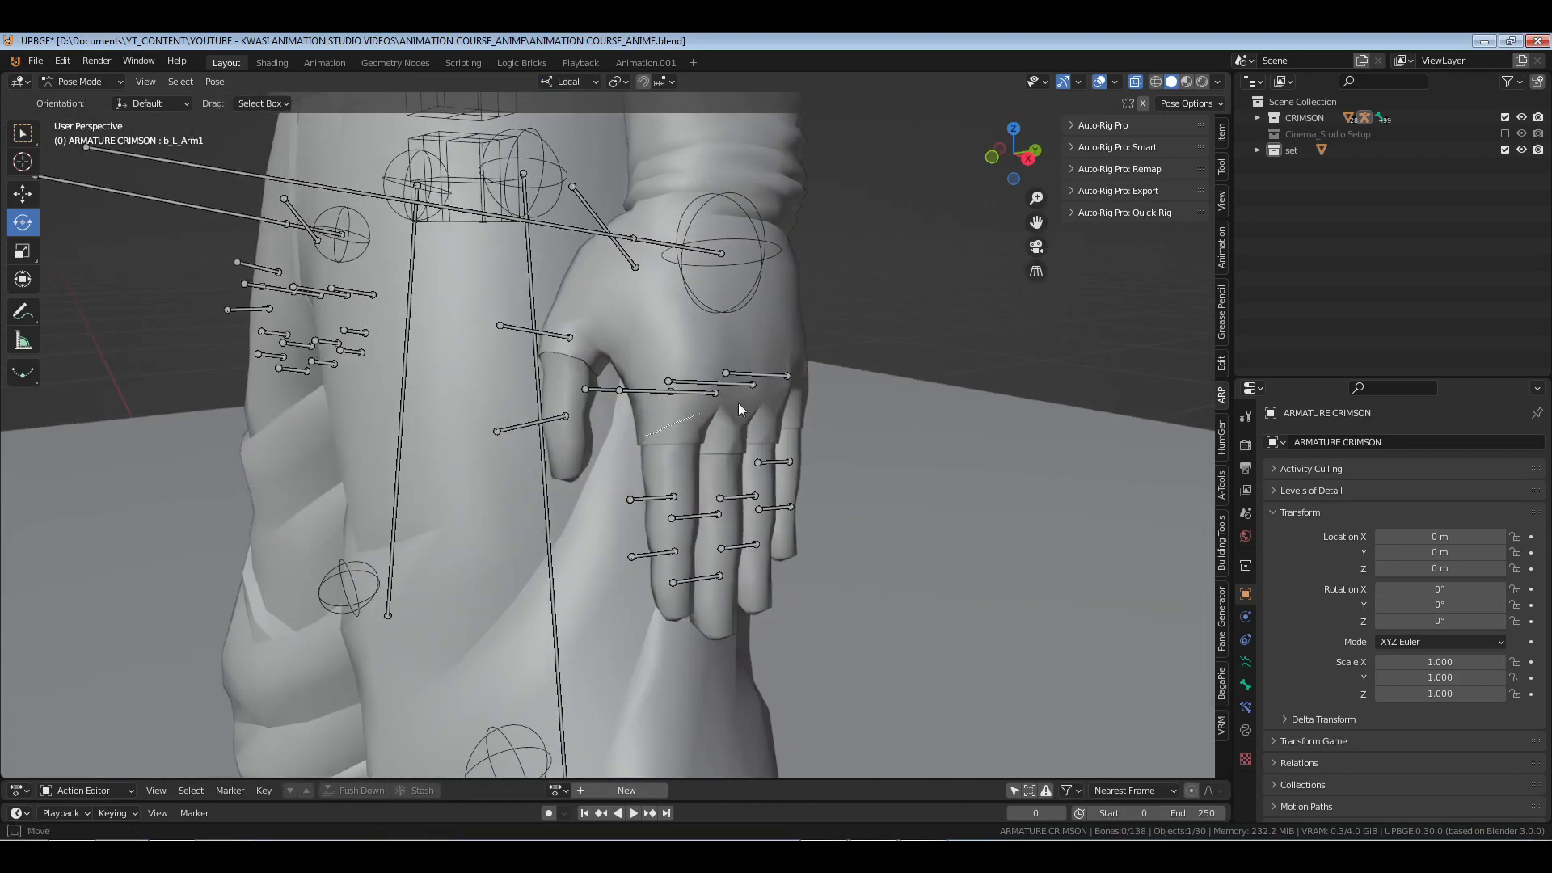
{"action": "middle_click_drag", "start_coordinate": [739, 384], "coordinate": [770, 421]}
{"action": "key", "text": "ctrl+s"}
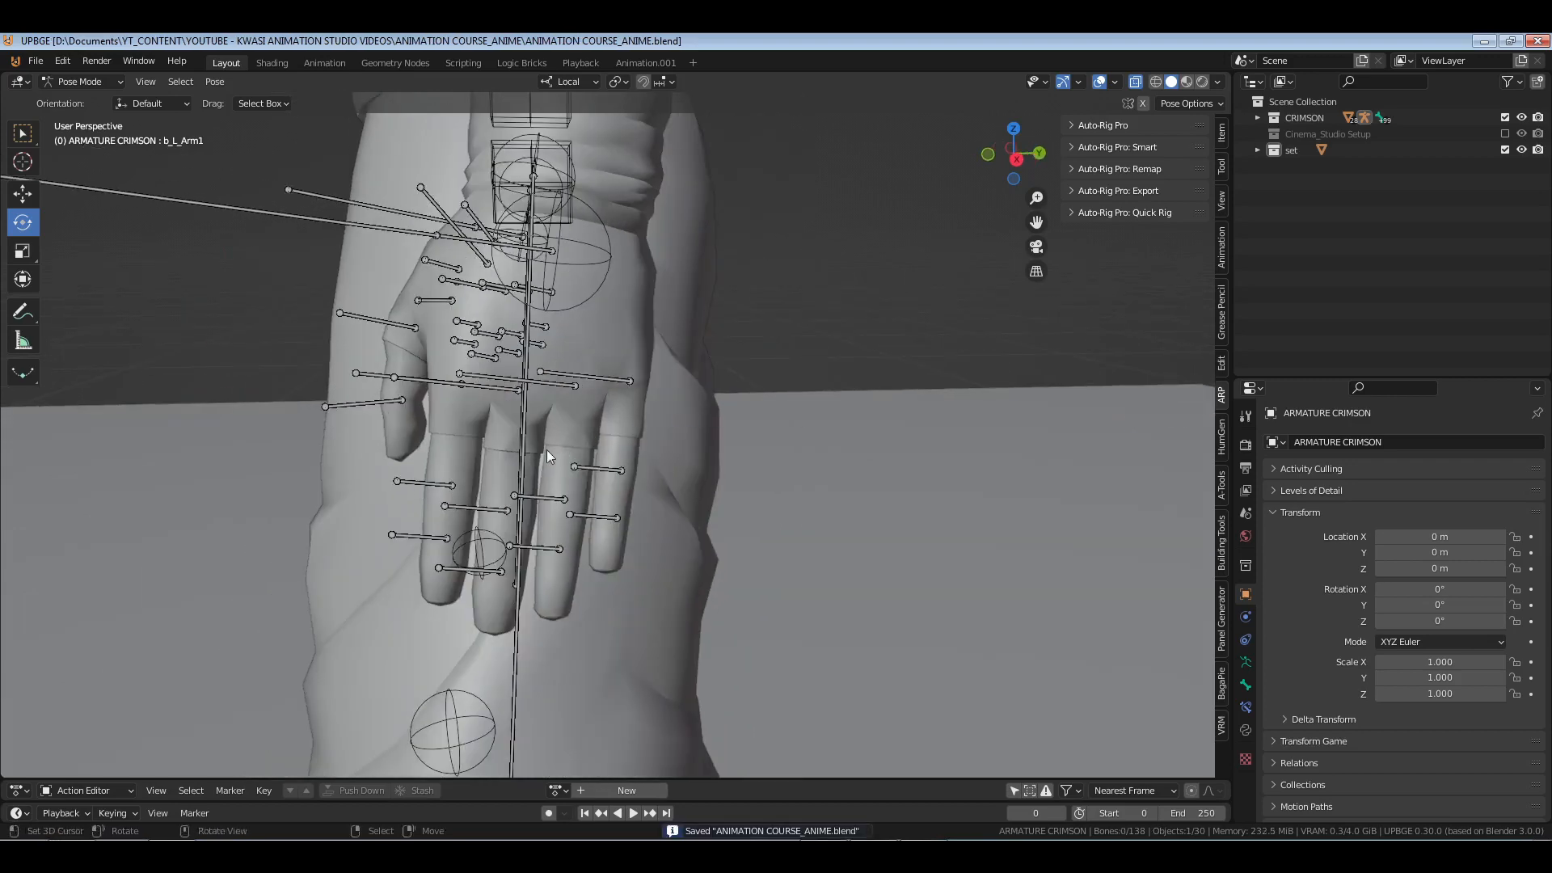
{"action": "mouse_move", "coordinate": [547, 450]}
{"action": "middle_mouse_down"}
{"action": "mouse_move", "coordinate": [758, 460]}
{"action": "mouse_move", "coordinate": [670, 454]}
{"action": "mouse_move", "coordinate": [701, 556]}
{"action": "middle_mouse_up"}
{"action": "mouse_move", "coordinate": [658, 348]}
{"action": "middle_mouse_down", "text": "shift"}
{"action": "mouse_move", "coordinate": [677, 507]}
{"action": "mouse_move", "coordinate": [535, 507]}
{"action": "mouse_move", "coordinate": [856, 492]}
{"action": "mouse_move", "coordinate": [515, 423]}
{"action": "mouse_move", "coordinate": [618, 464]}
{"action": "mouse_move", "coordinate": [716, 451]}
{"action": "mouse_move", "coordinate": [671, 490]}
{"action": "mouse_move", "coordinate": [700, 495]}
{"action": "mouse_move", "coordinate": [702, 545]}
{"action": "mouse_move", "coordinate": [787, 530]}
{"action": "mouse_move", "coordinate": [760, 550]}
{"action": "mouse_move", "coordinate": [750, 472]}
{"action": "mouse_move", "coordinate": [783, 714]}
{"action": "middle_mouse_up", "text": "shift"}
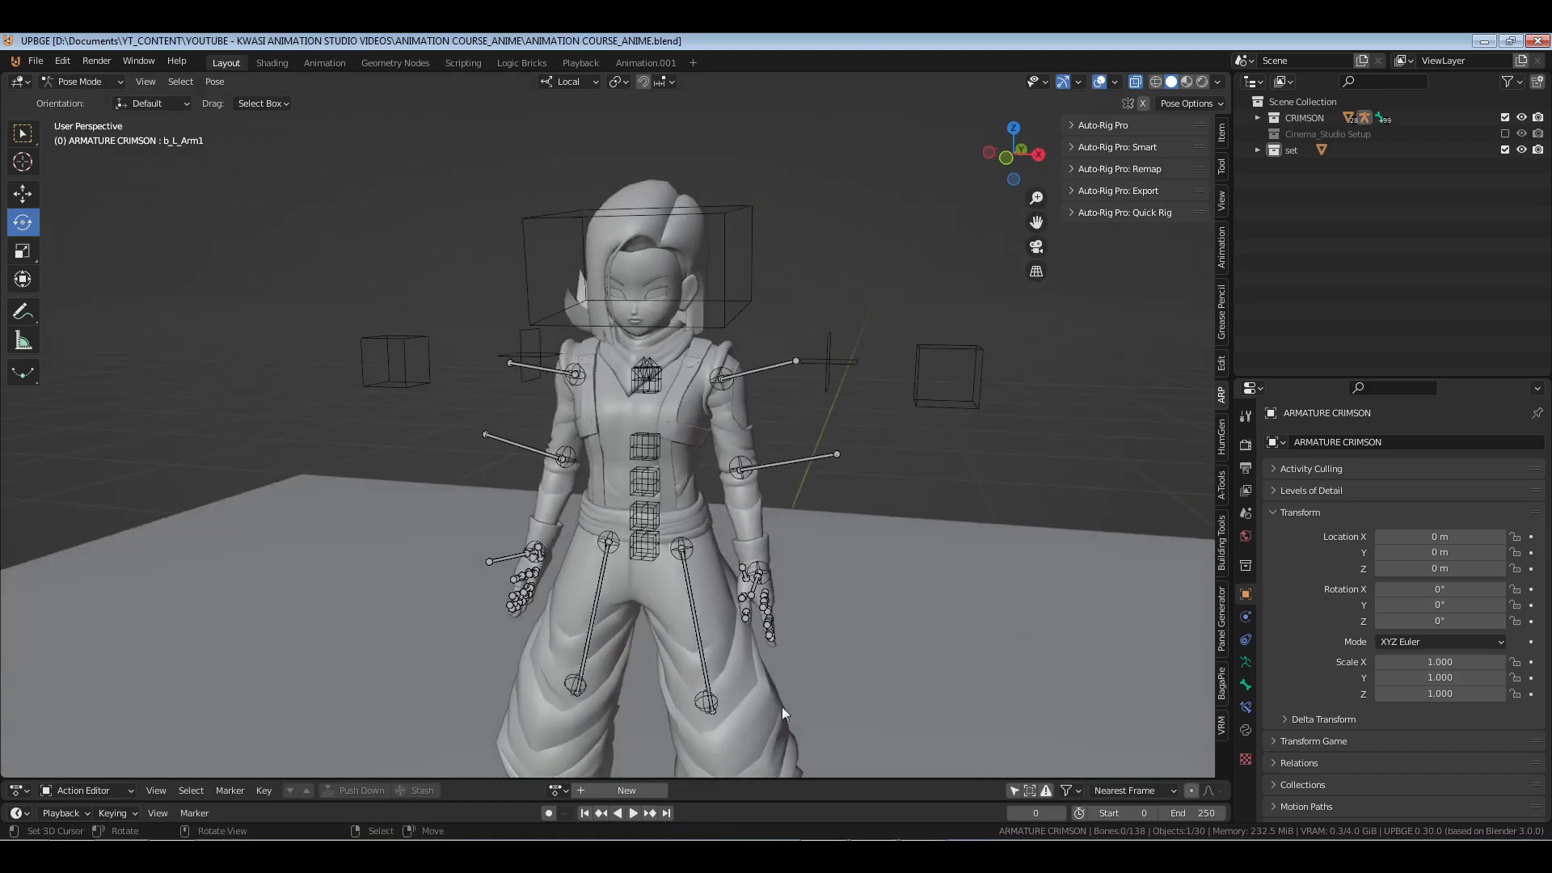
- Check the lesson outline in LibreOffice Writer, switch back to UPBGE and save the file
{"action": "key", "text": "alt+Tab"}
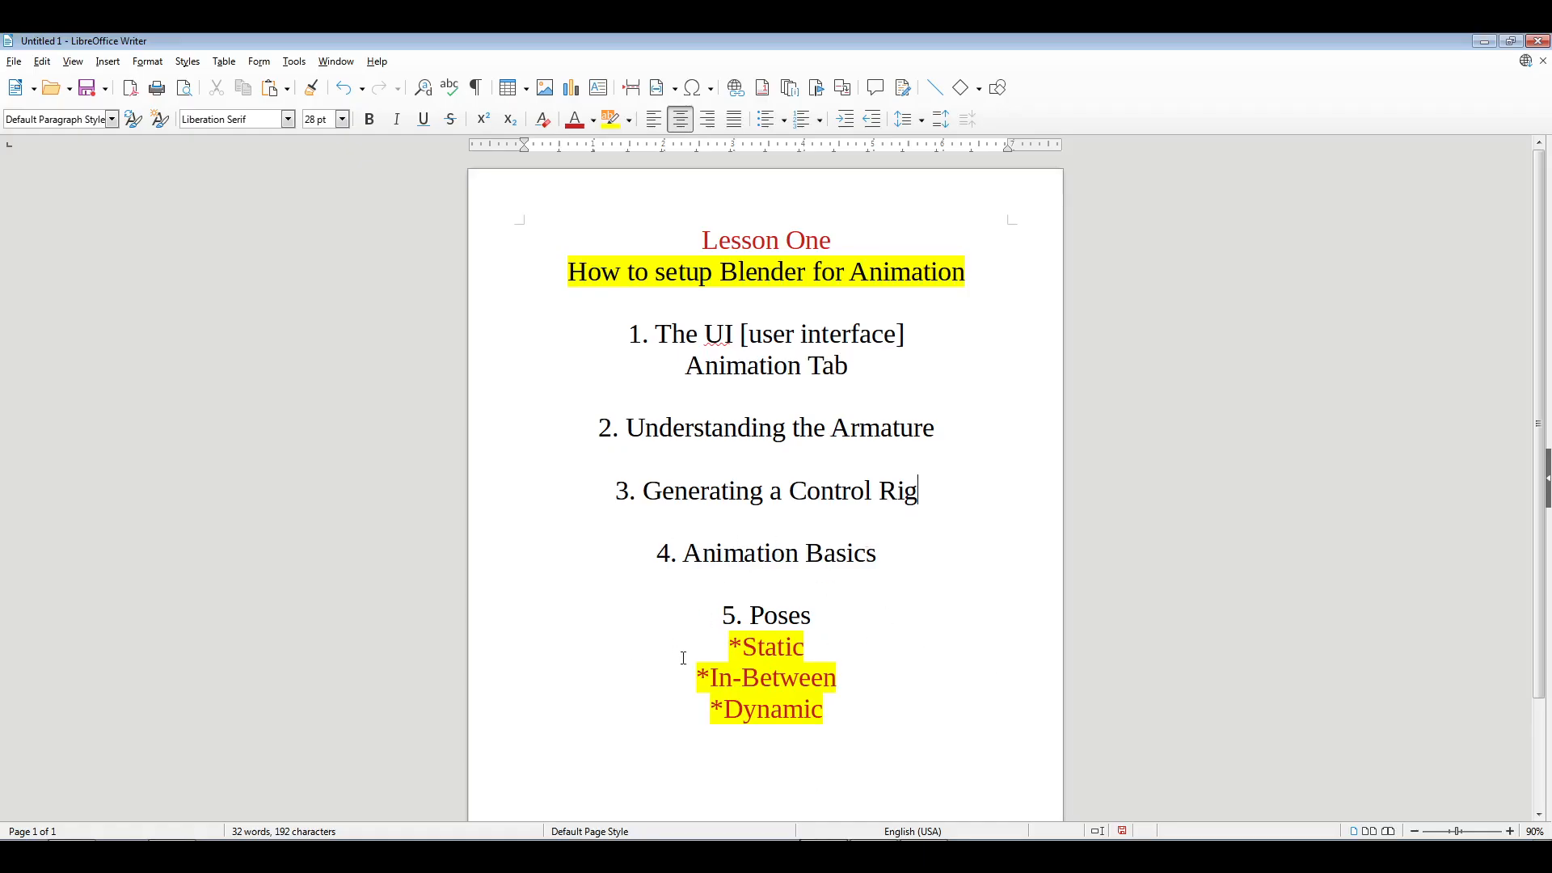
{"action": "key", "text": "alt+Tab"}
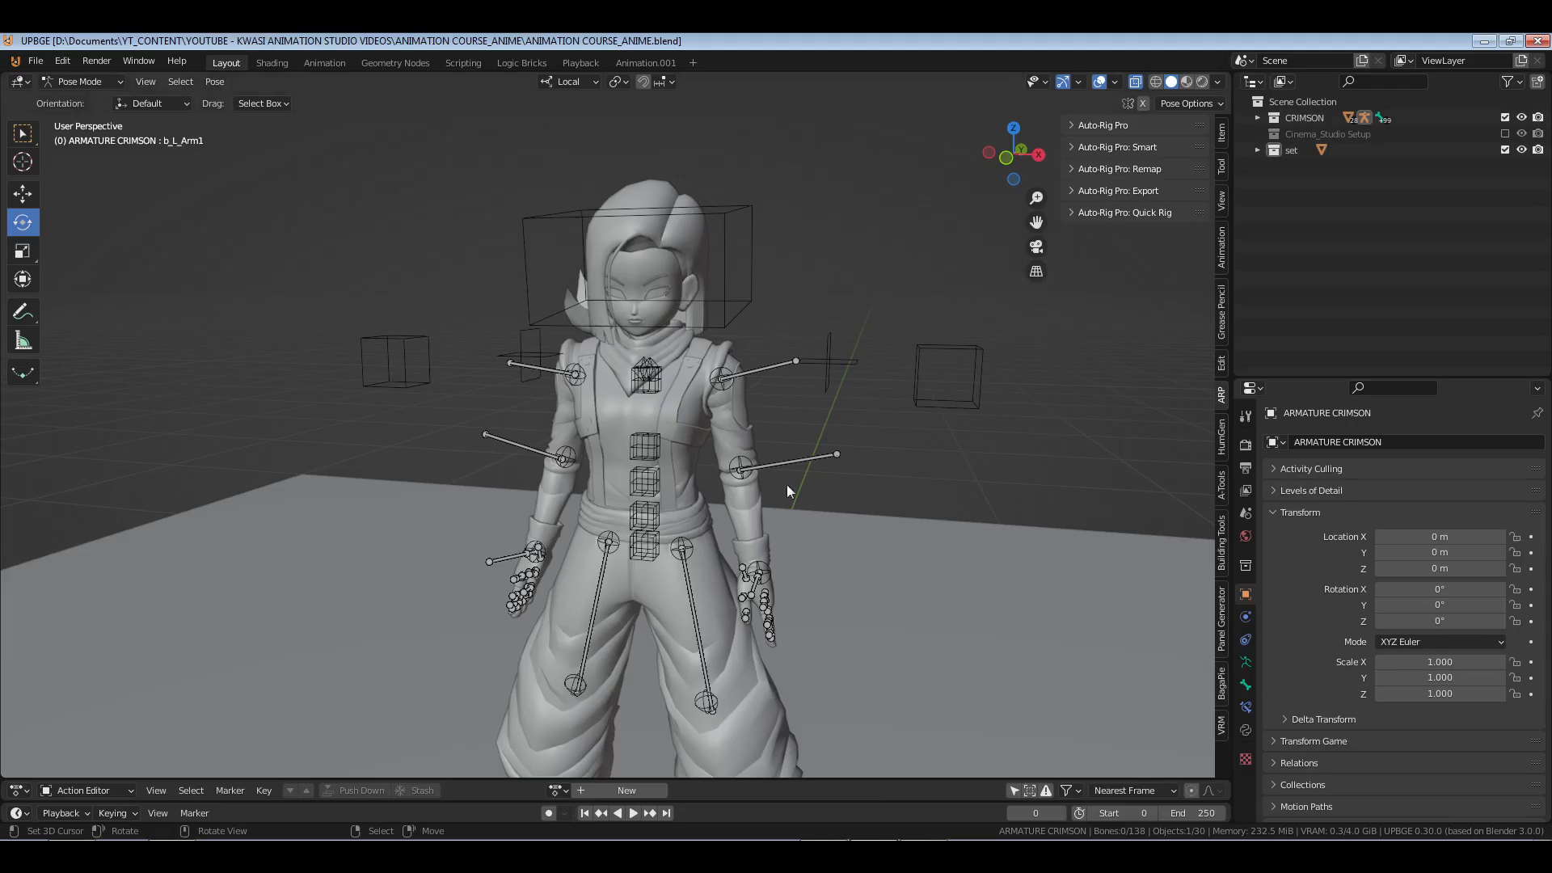
{"action": "middle_click_drag", "start_coordinate": [710, 556], "coordinate": [765, 555], "text": "shift"}
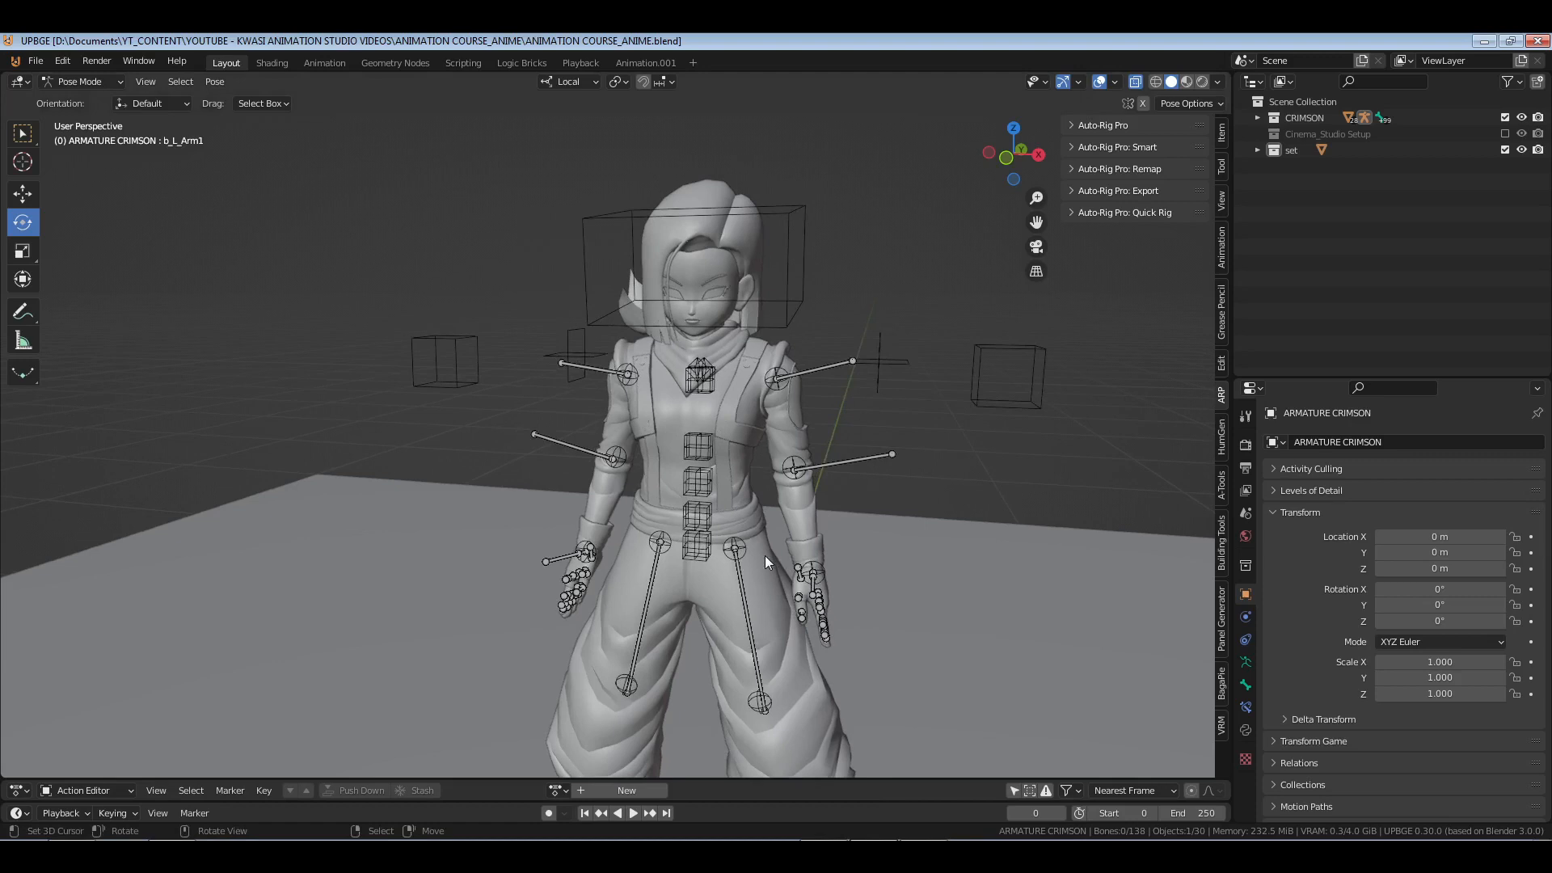
{"action": "scroll", "coordinate": [759, 541], "scroll_direction": "up", "scroll_amount": 3}
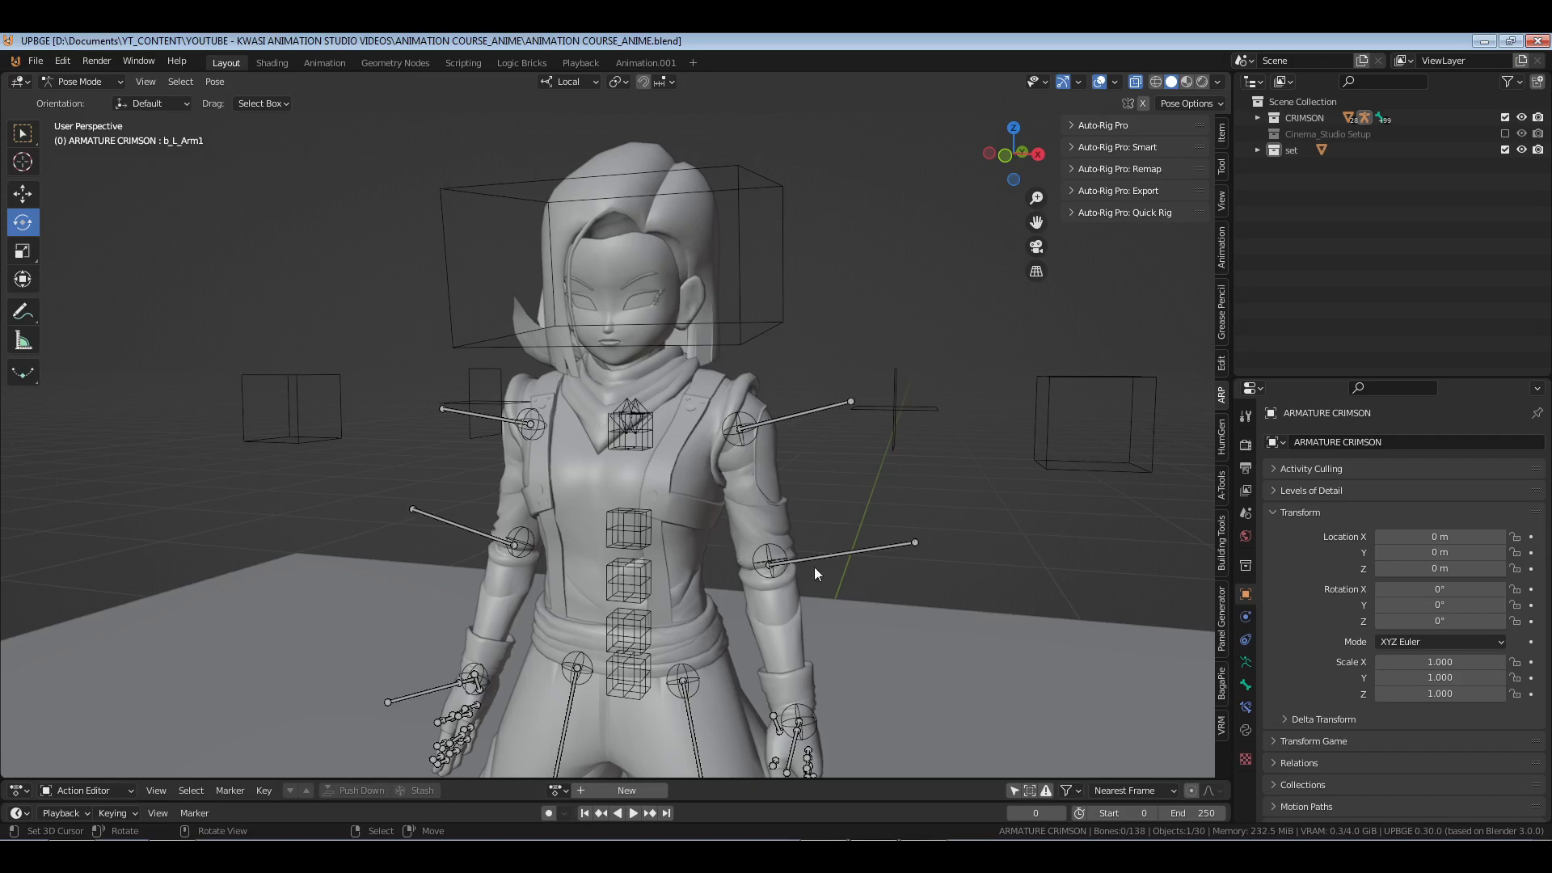
{"action": "middle_click_drag", "start_coordinate": [813, 566], "coordinate": [832, 603]}
{"action": "key", "text": "ctrl+s"}
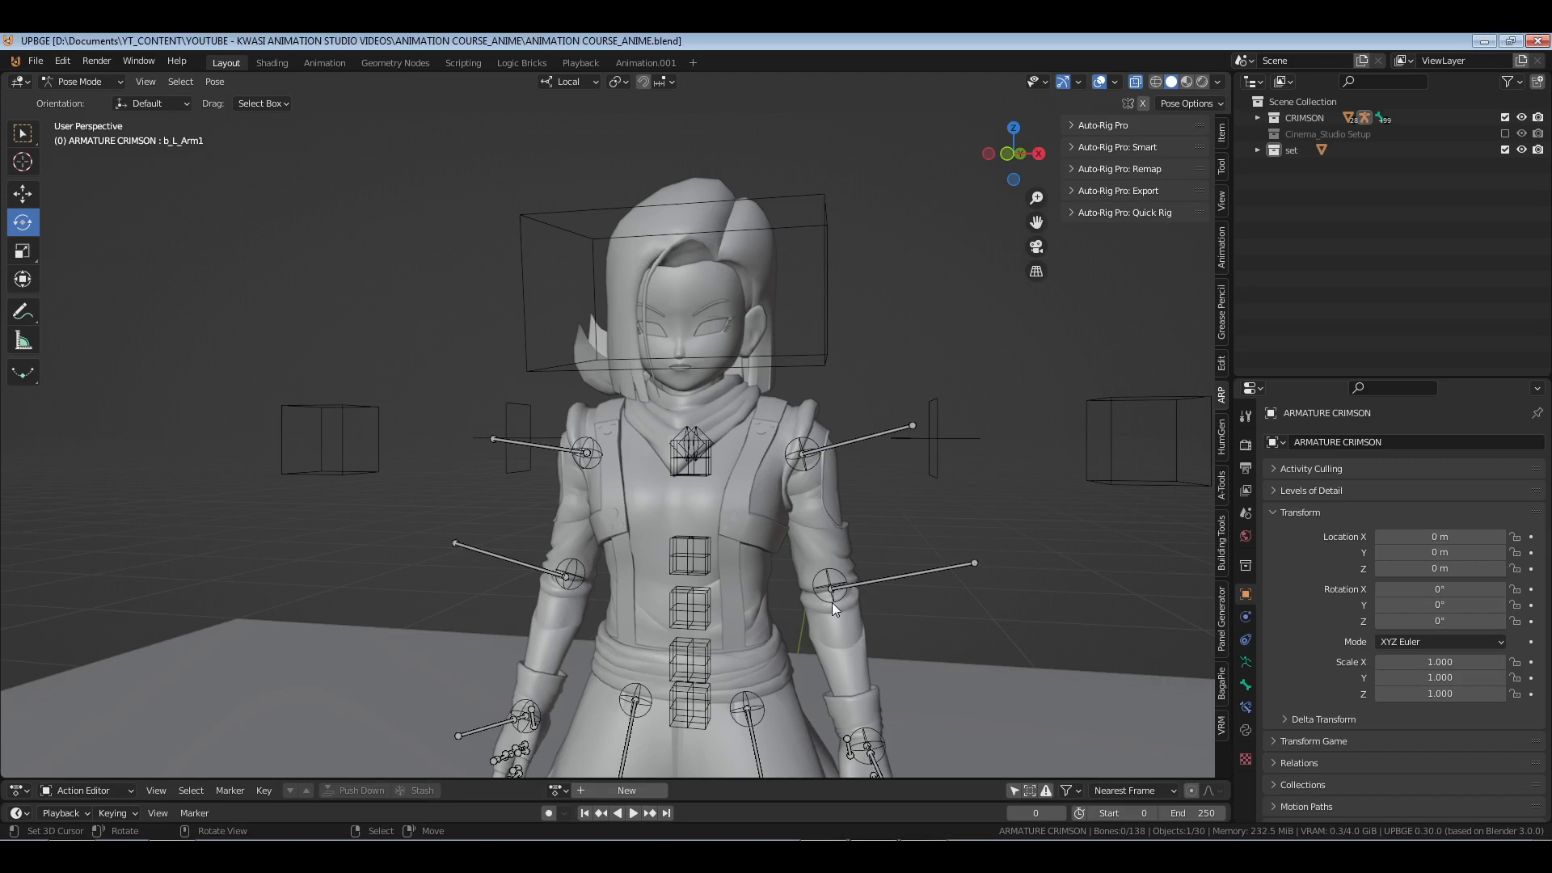
- Examine the wrist and finger bones of both hands from several angles
{"action": "middle_click_drag", "start_coordinate": [888, 569], "coordinate": [633, 497]}
{"action": "scroll", "coordinate": [725, 568], "scroll_direction": "up", "scroll_amount": 4}
{"action": "middle_click_drag", "start_coordinate": [816, 639], "coordinate": [720, 507]}
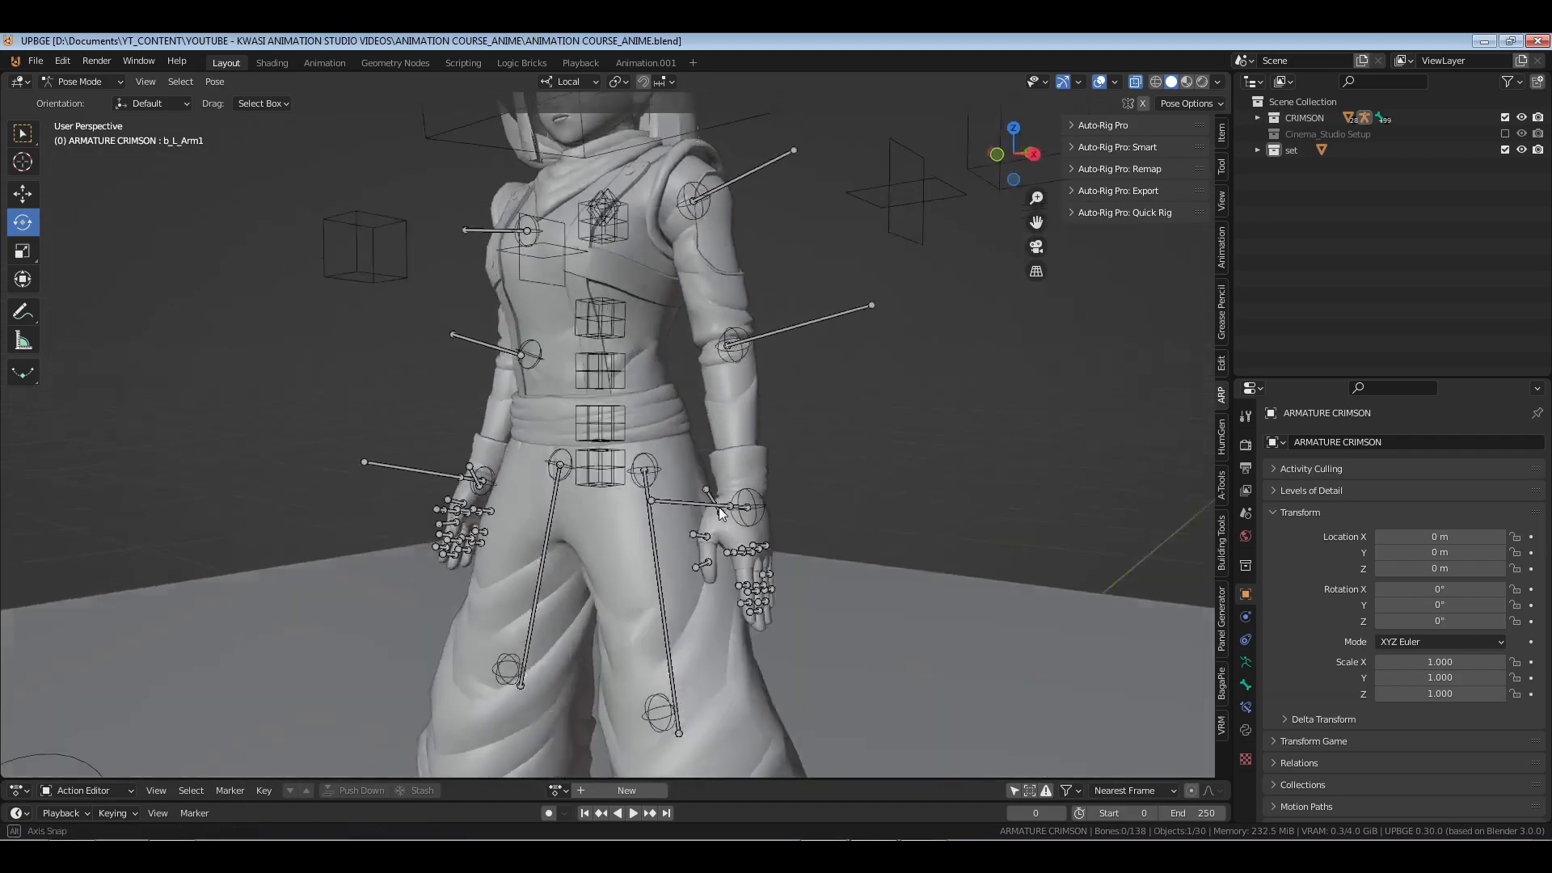
{"action": "scroll", "coordinate": [743, 539], "scroll_direction": "up", "scroll_amount": 3}
{"action": "middle_click_drag", "start_coordinate": [854, 627], "coordinate": [774, 537], "text": "shift"}
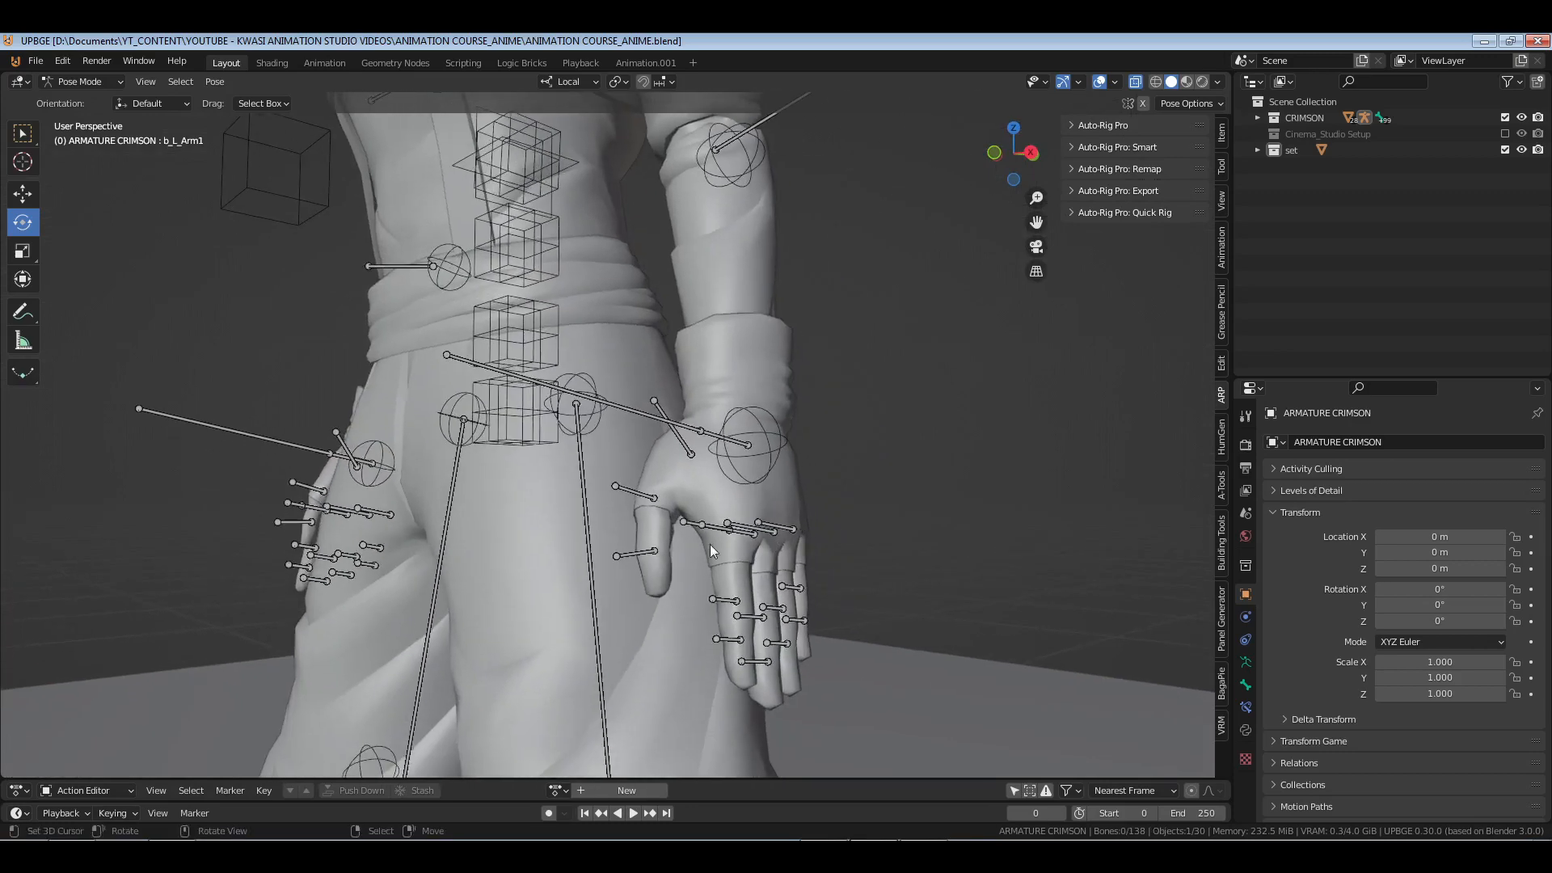
{"action": "left_click_drag", "start_coordinate": [715, 560], "coordinate": [799, 534], "text": "ctrl"}
{"action": "right_click_drag", "start_coordinate": [799, 533], "coordinate": [731, 507], "text": "ctrl"}
{"action": "left_click", "coordinate": [580, 532]}
{"action": "middle_click_drag", "start_coordinate": [580, 532], "coordinate": [643, 553]}
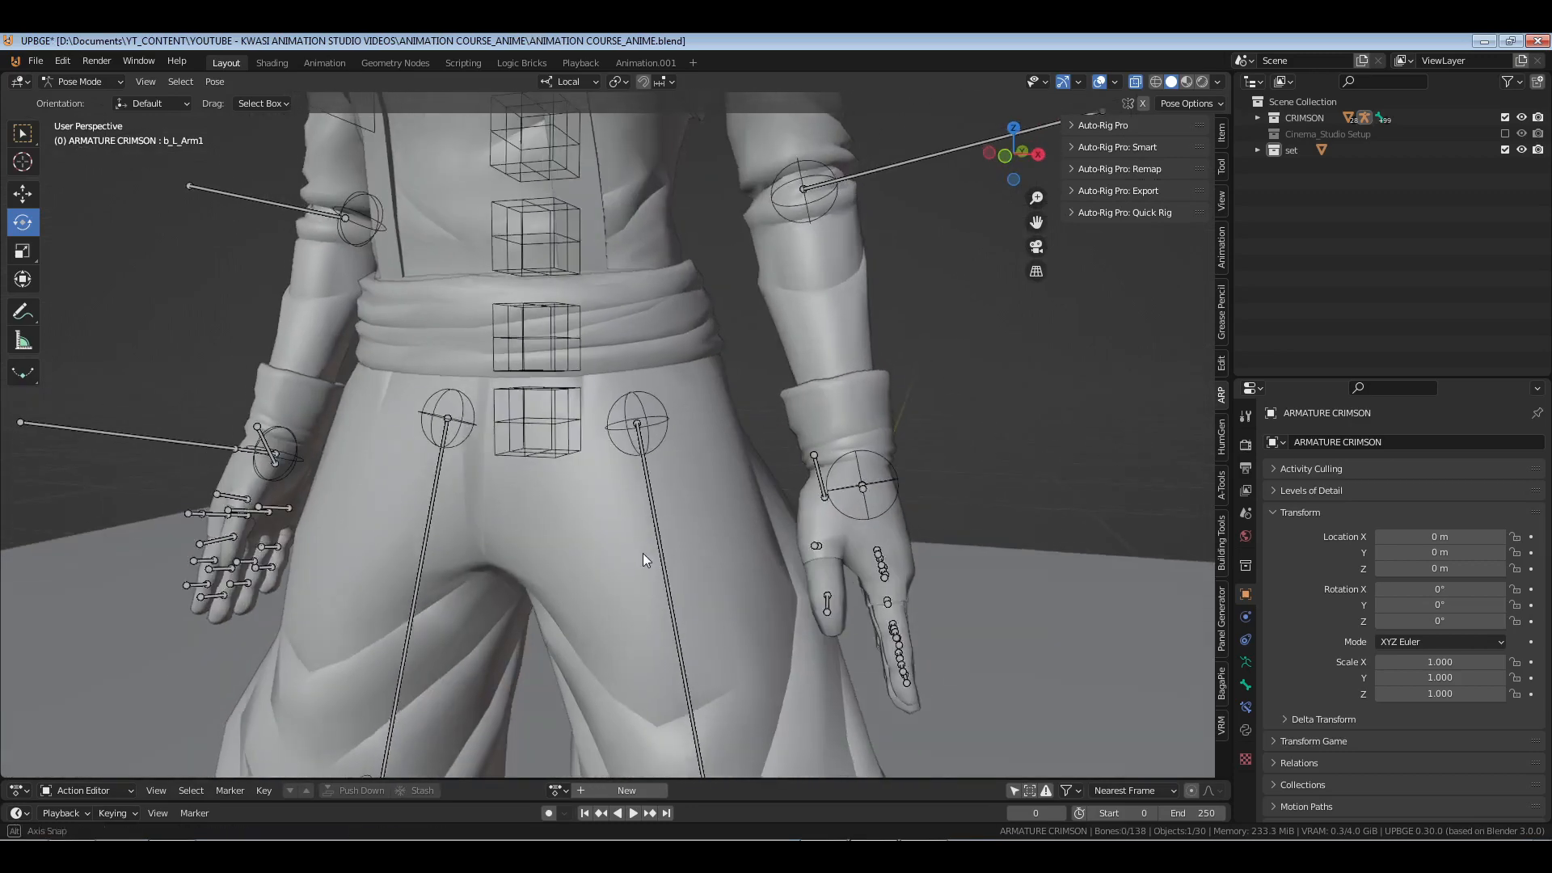
- Try rotating the b_R_Hand bone at the wrist, undo the rotation and clear the selection
{"action": "mouse_move", "coordinate": [857, 510]}
{"action": "middle_mouse_down", "text": "shift"}
{"action": "mouse_move", "coordinate": [823, 512]}
{"action": "mouse_move", "coordinate": [873, 488]}
{"action": "middle_mouse_up", "text": "shift"}
{"action": "left_click", "coordinate": [856, 482]}
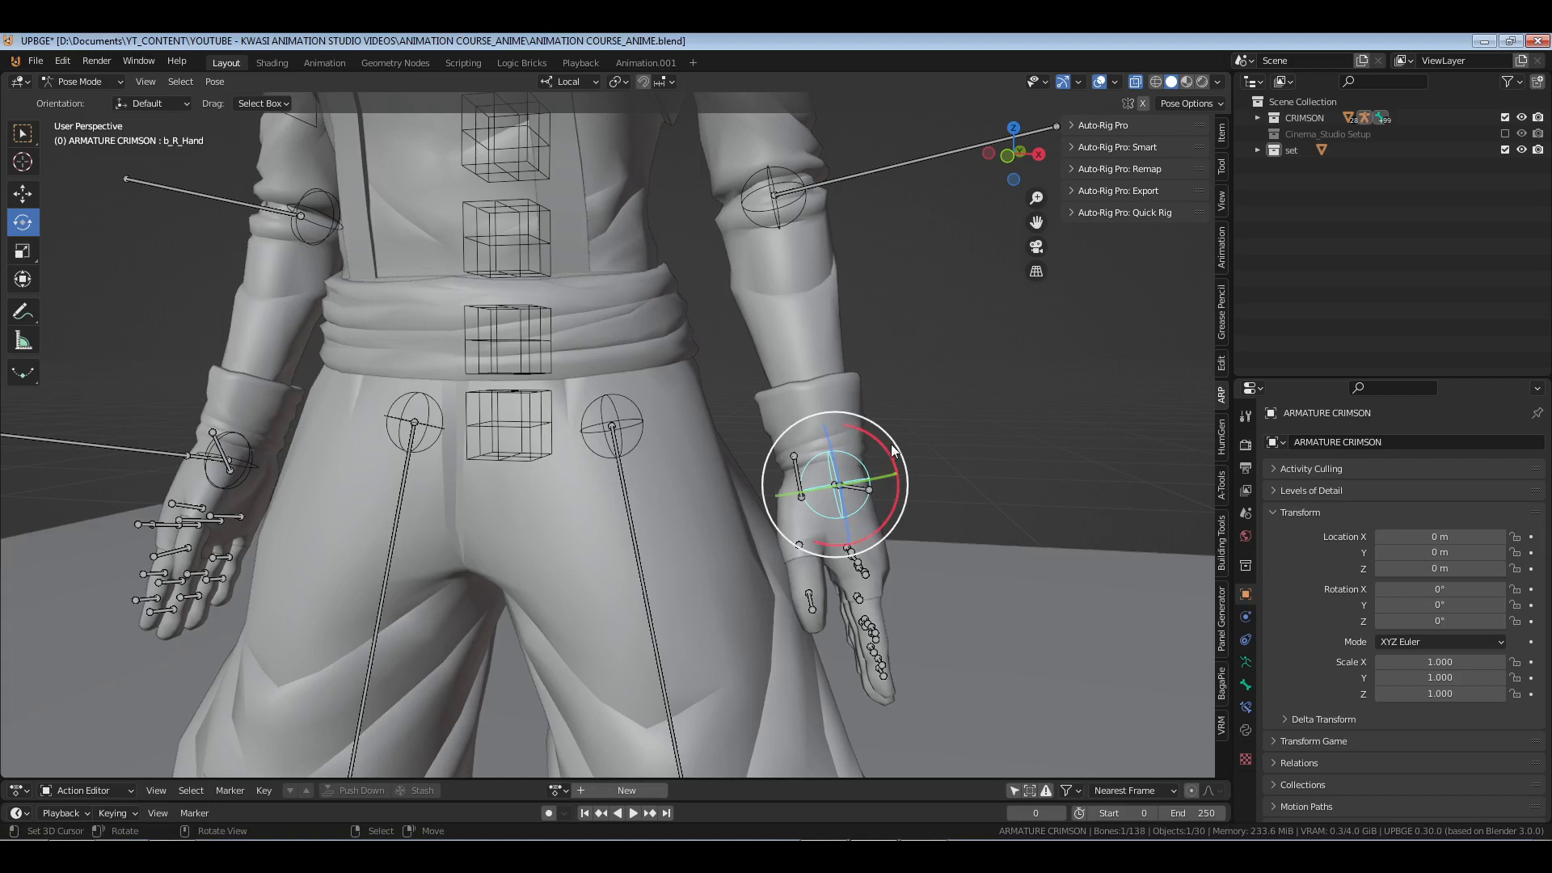
{"action": "left_click_drag", "start_coordinate": [887, 452], "coordinate": [928, 457]}
{"action": "key", "text": "ctrl+z"}
{"action": "key", "text": "alt+a"}
{"action": "scroll", "coordinate": [923, 451], "scroll_direction": "down", "scroll_amount": 4}
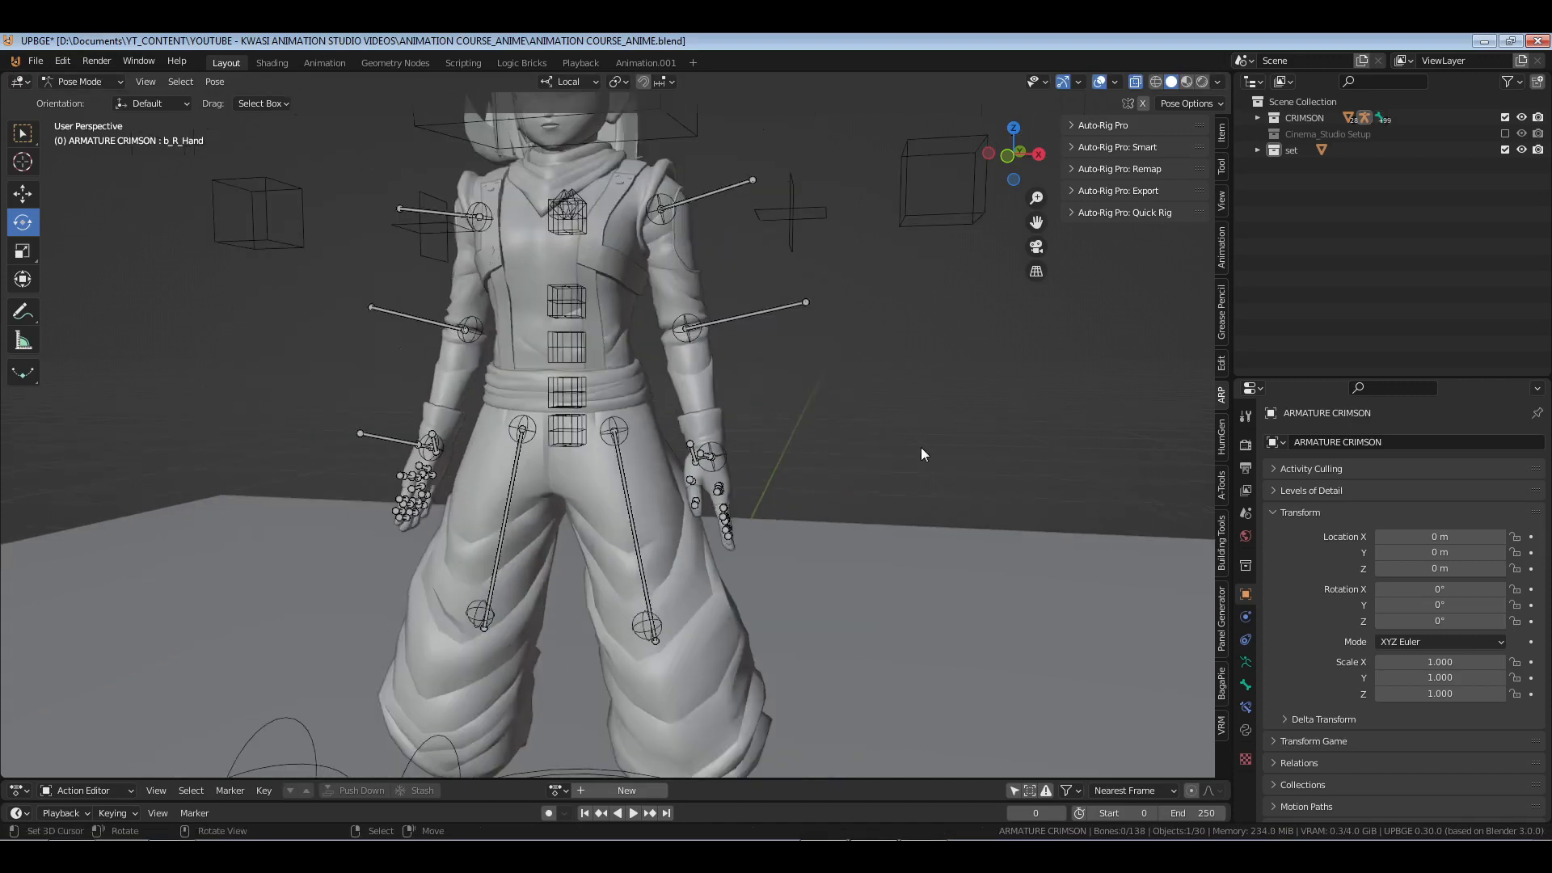
- Save the file with the character's head and torso in view
{"action": "middle_click_drag", "start_coordinate": [725, 324], "coordinate": [776, 456], "text": "shift"}
{"action": "key", "text": "ctrl+s"}
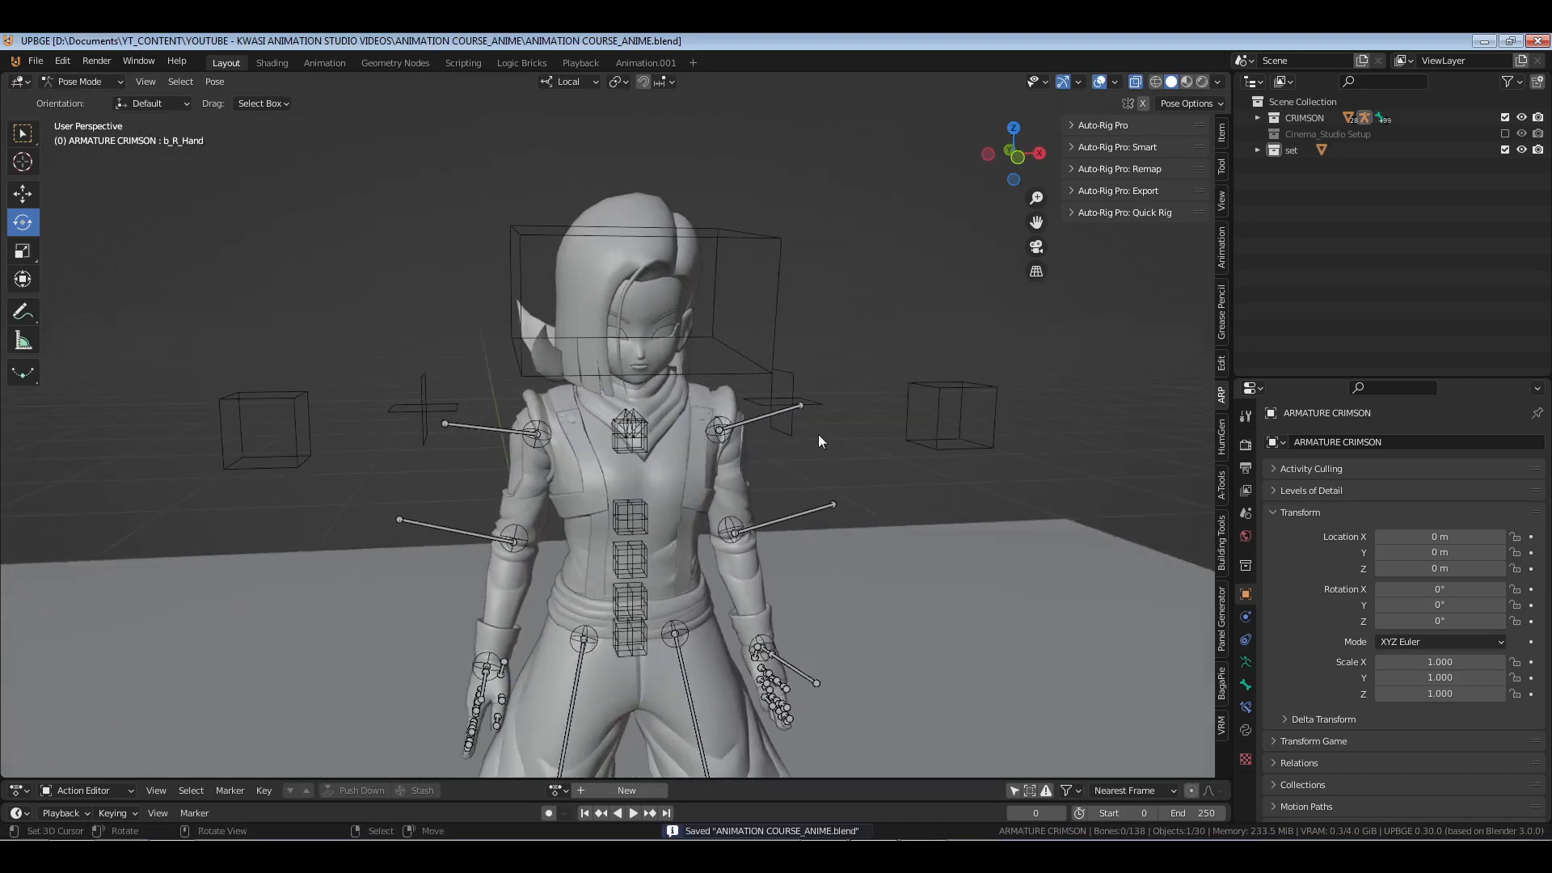
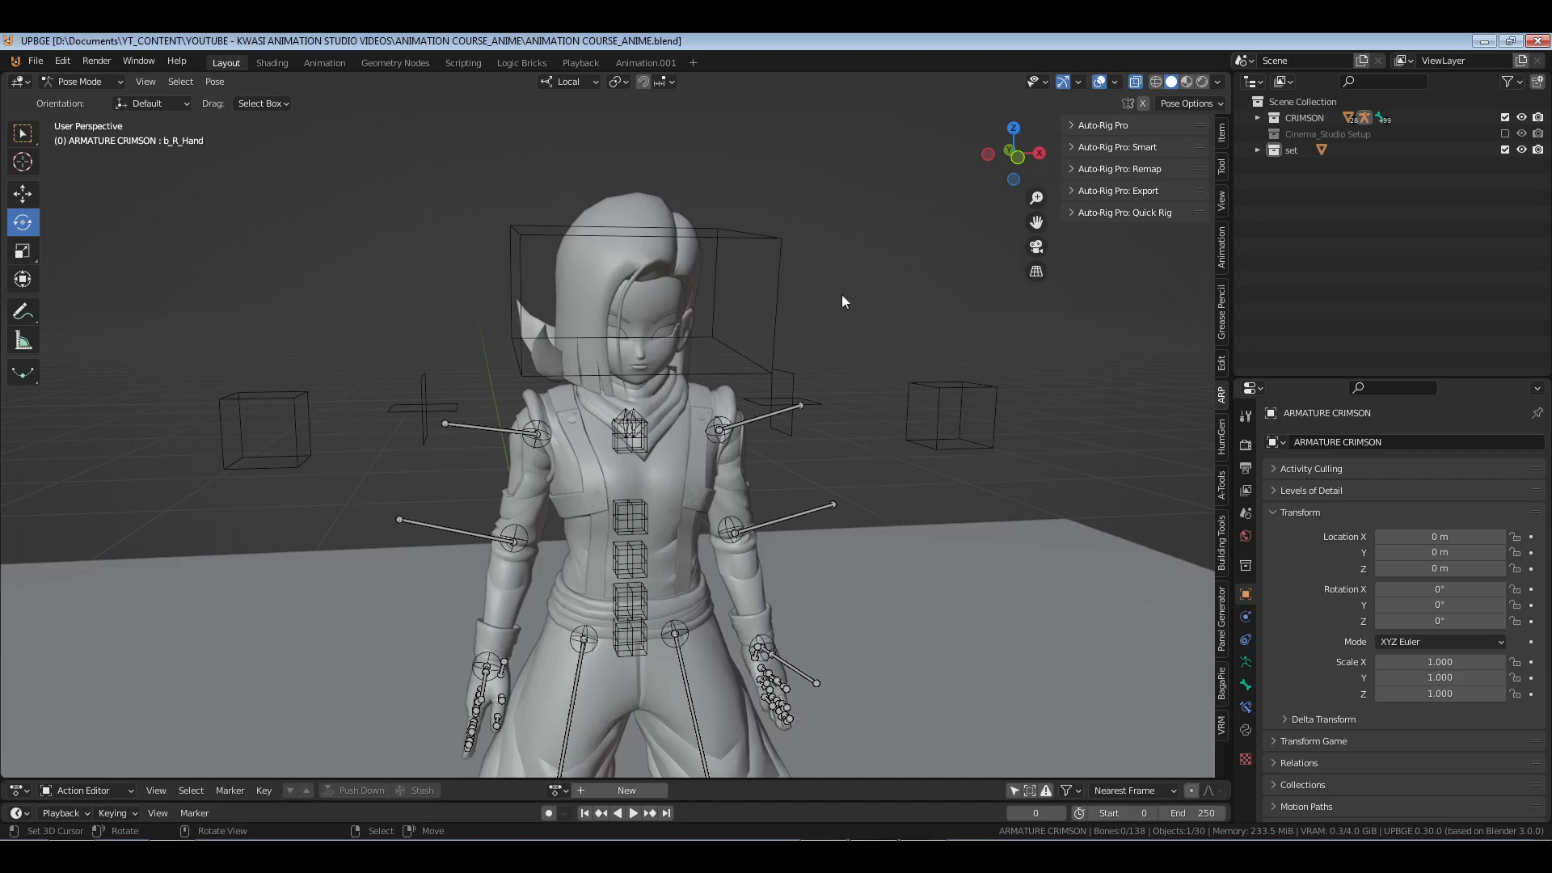
- Split the 3D viewport, turn the new area into an Image Editor and join the areas back together
{"action": "left_click_drag", "start_coordinate": [7, 77], "coordinate": [495, 109]}
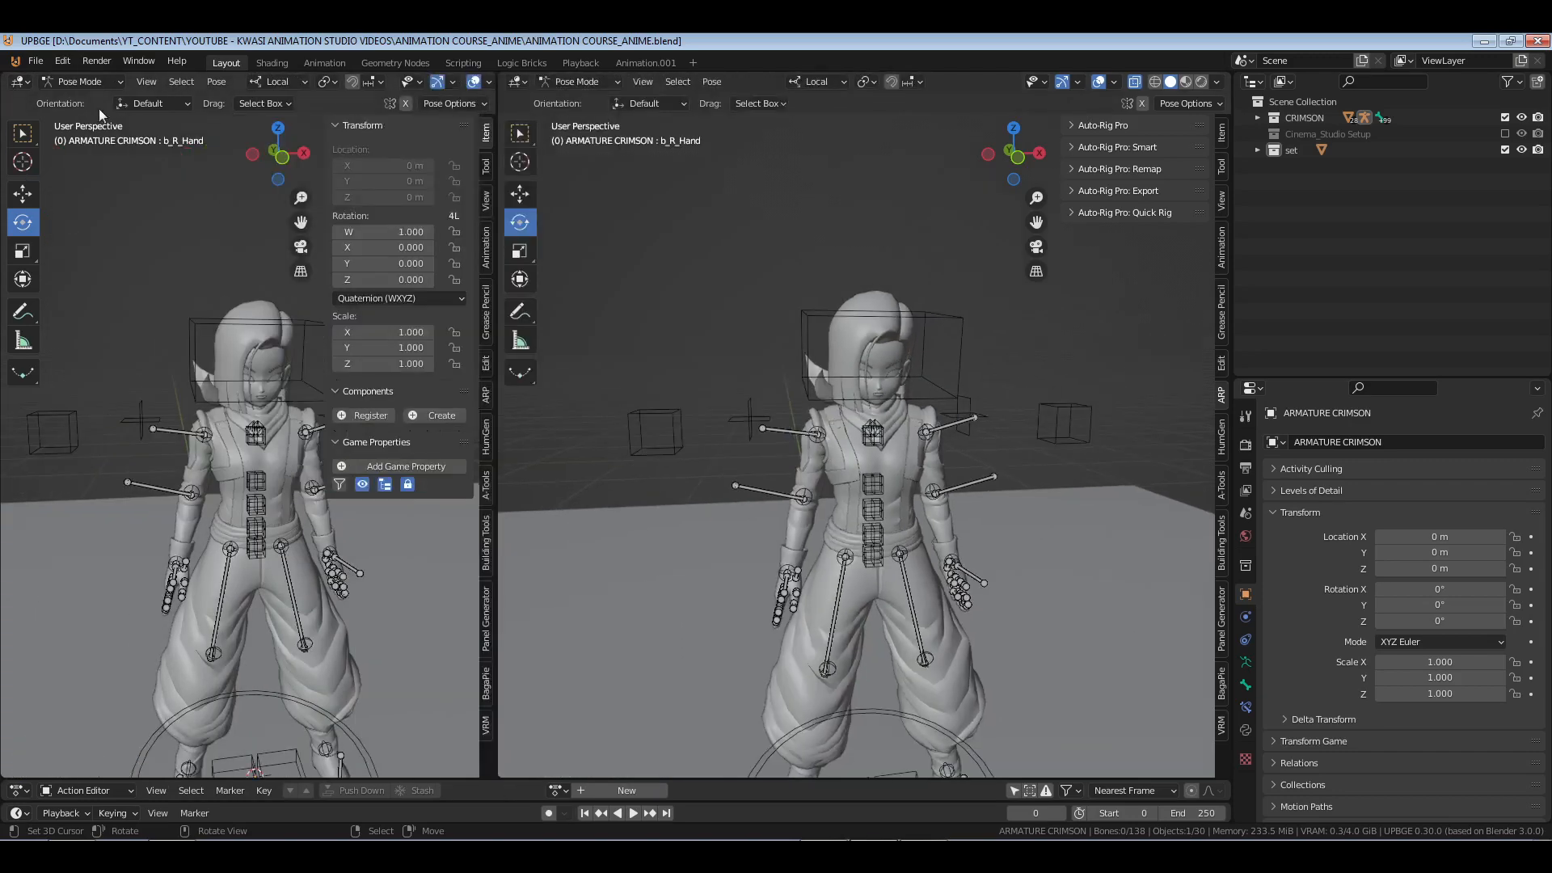
{"action": "left_click", "coordinate": [20, 82]}
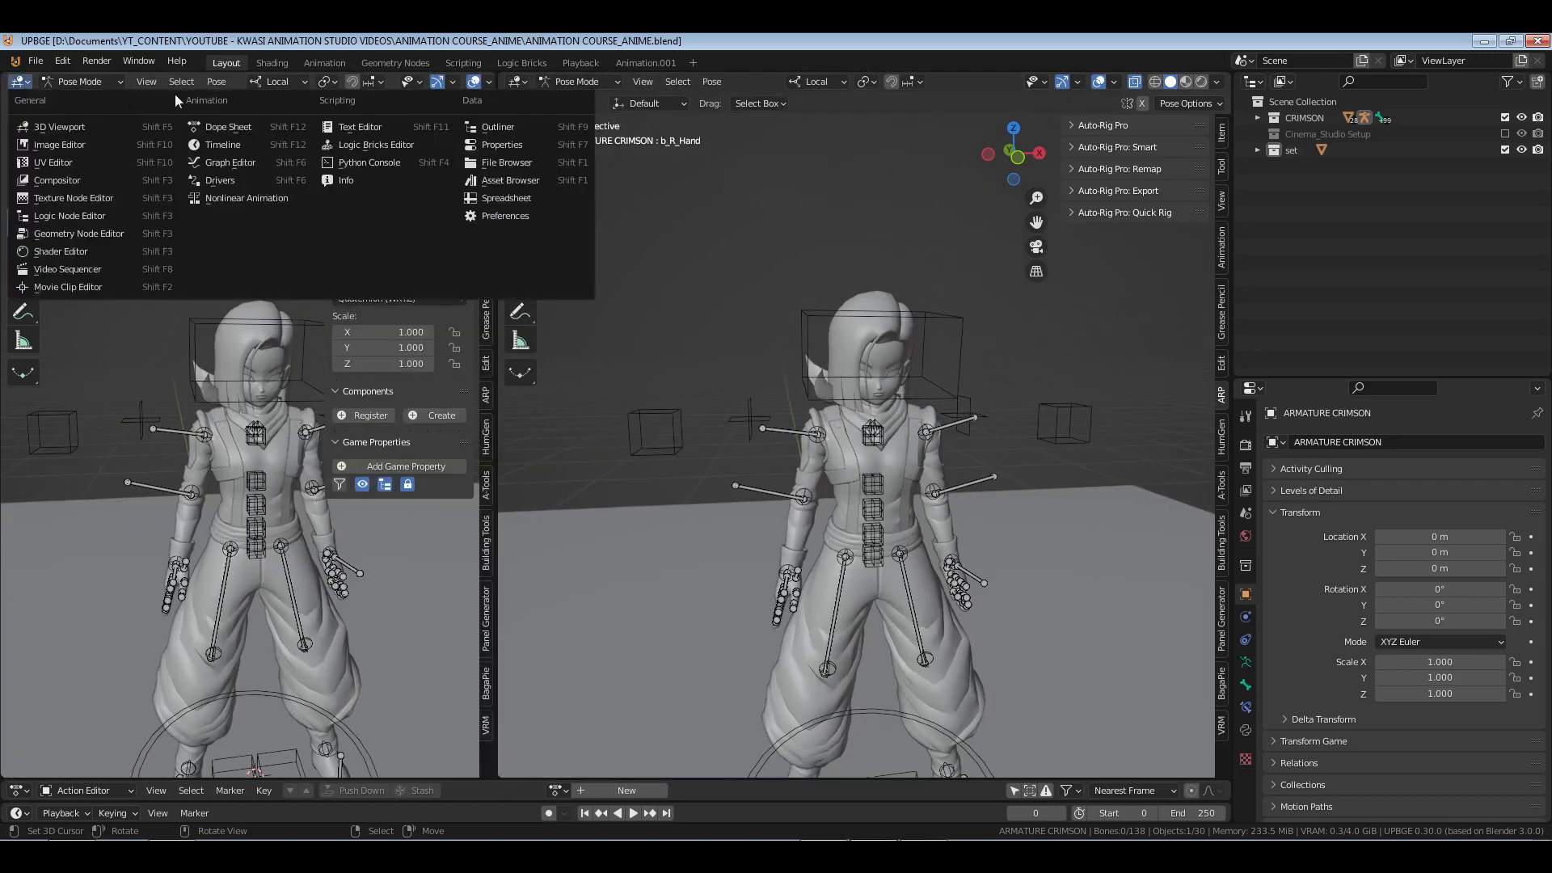
{"action": "left_click", "coordinate": [81, 147]}
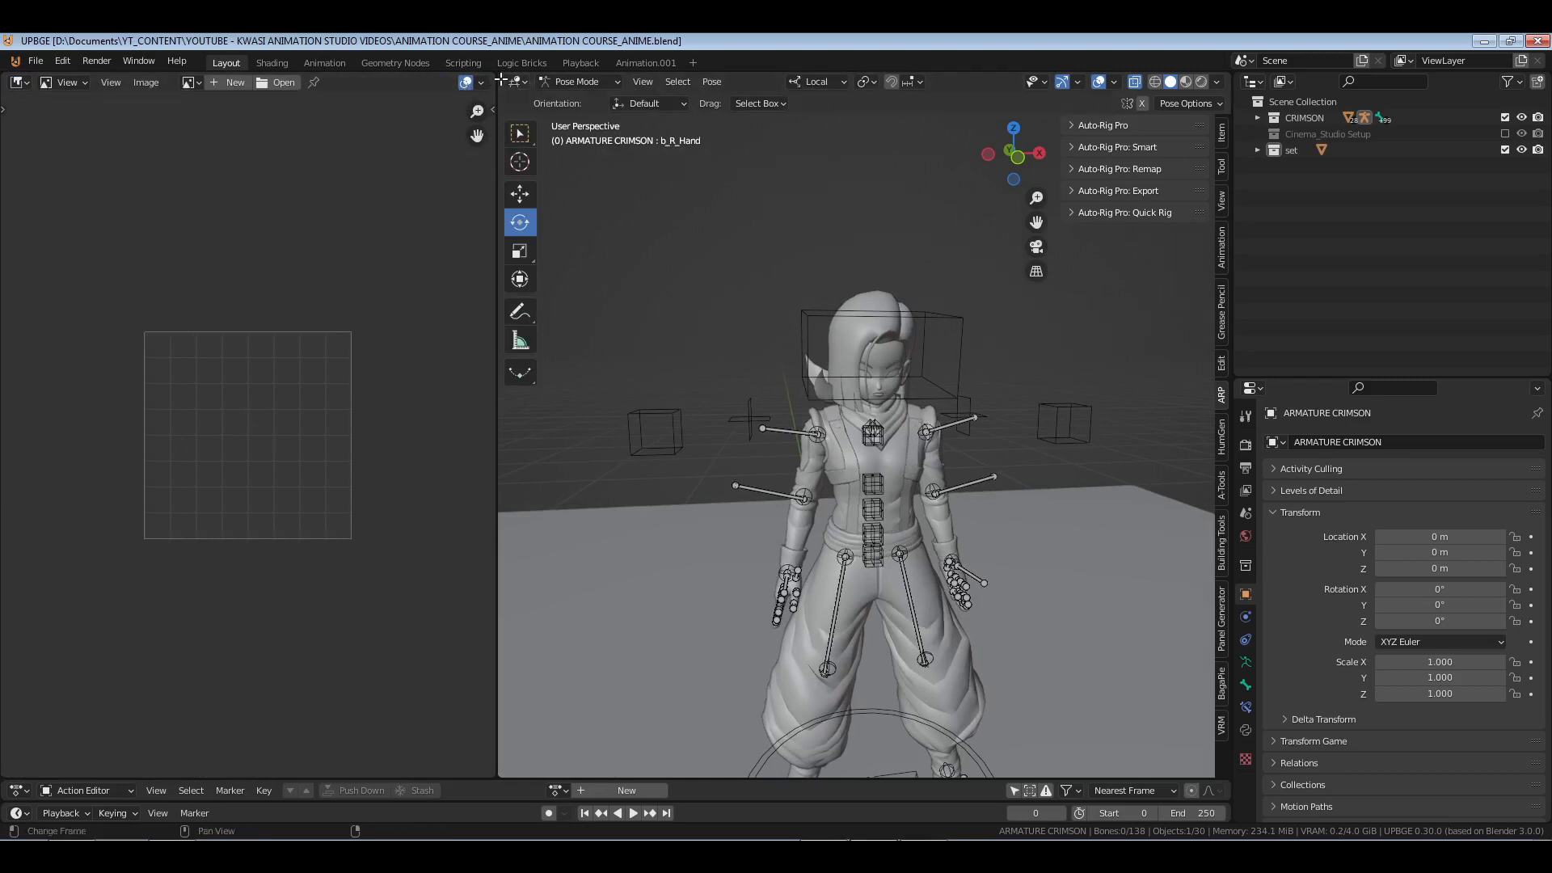
{"action": "left_click_drag", "start_coordinate": [502, 78], "coordinate": [420, 122]}
- Save the scene file again and frame the posed character from the front
{"action": "key", "text": "ctrl+s"}
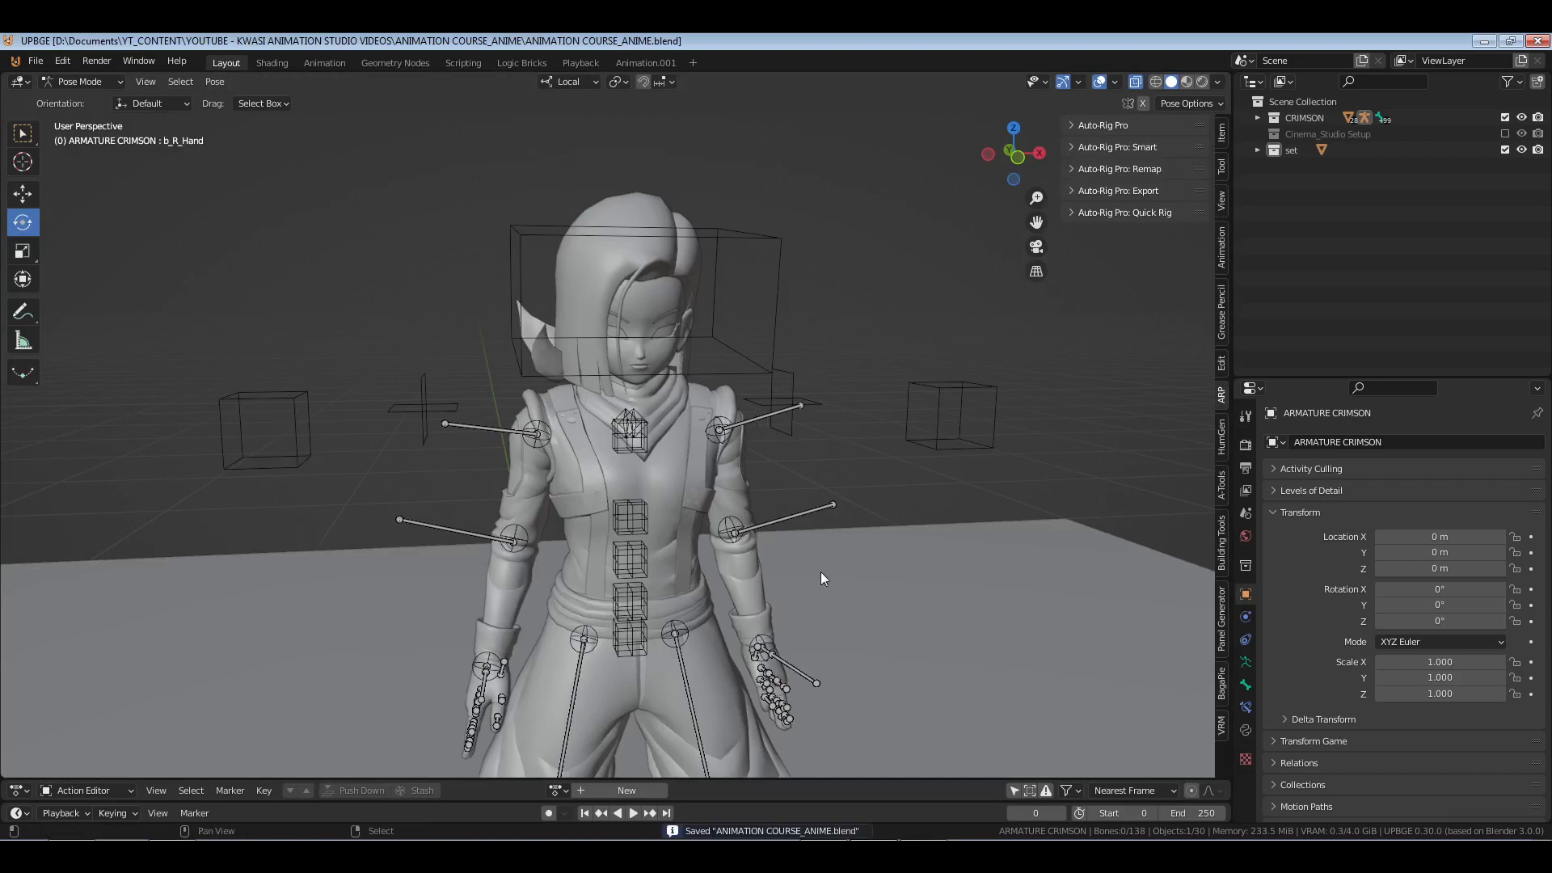
{"action": "middle_click_drag", "start_coordinate": [821, 571], "coordinate": [843, 420]}
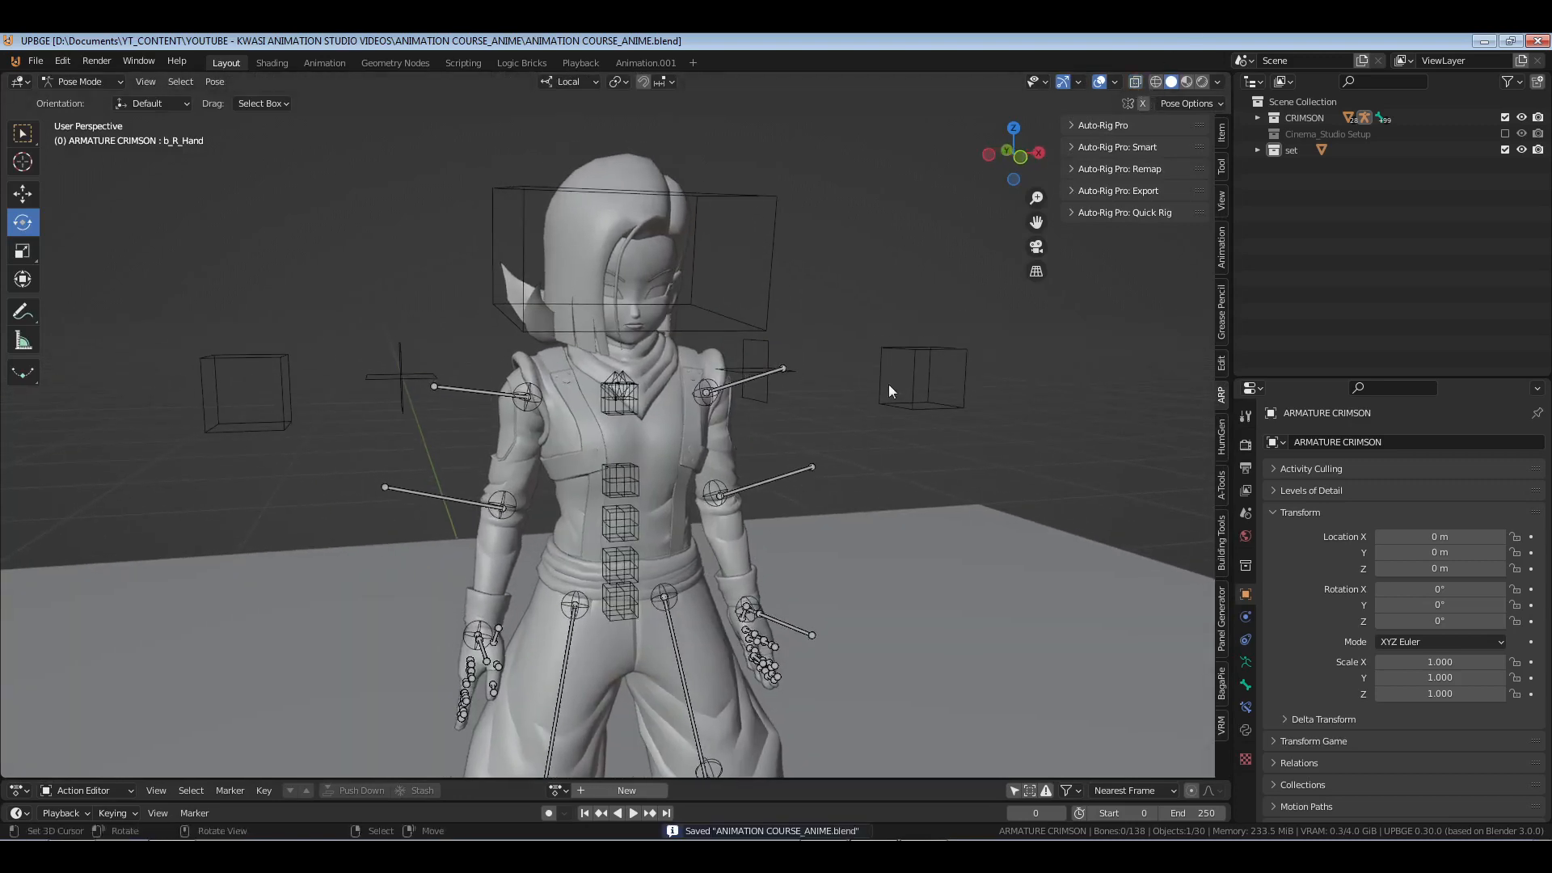
{"action": "middle_click_drag", "start_coordinate": [866, 528], "coordinate": [882, 488]}
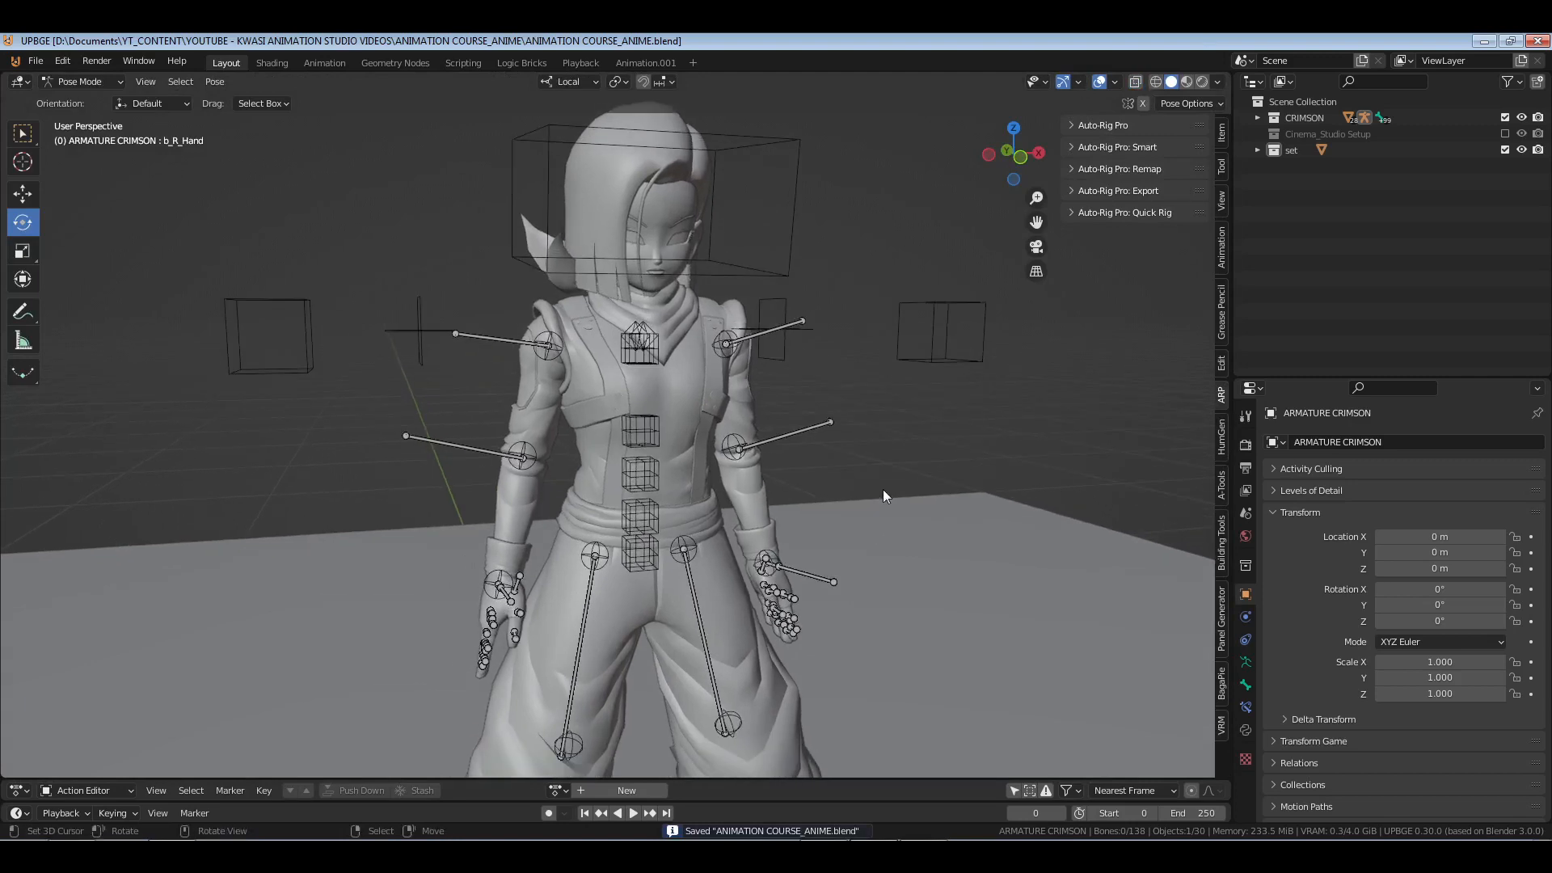